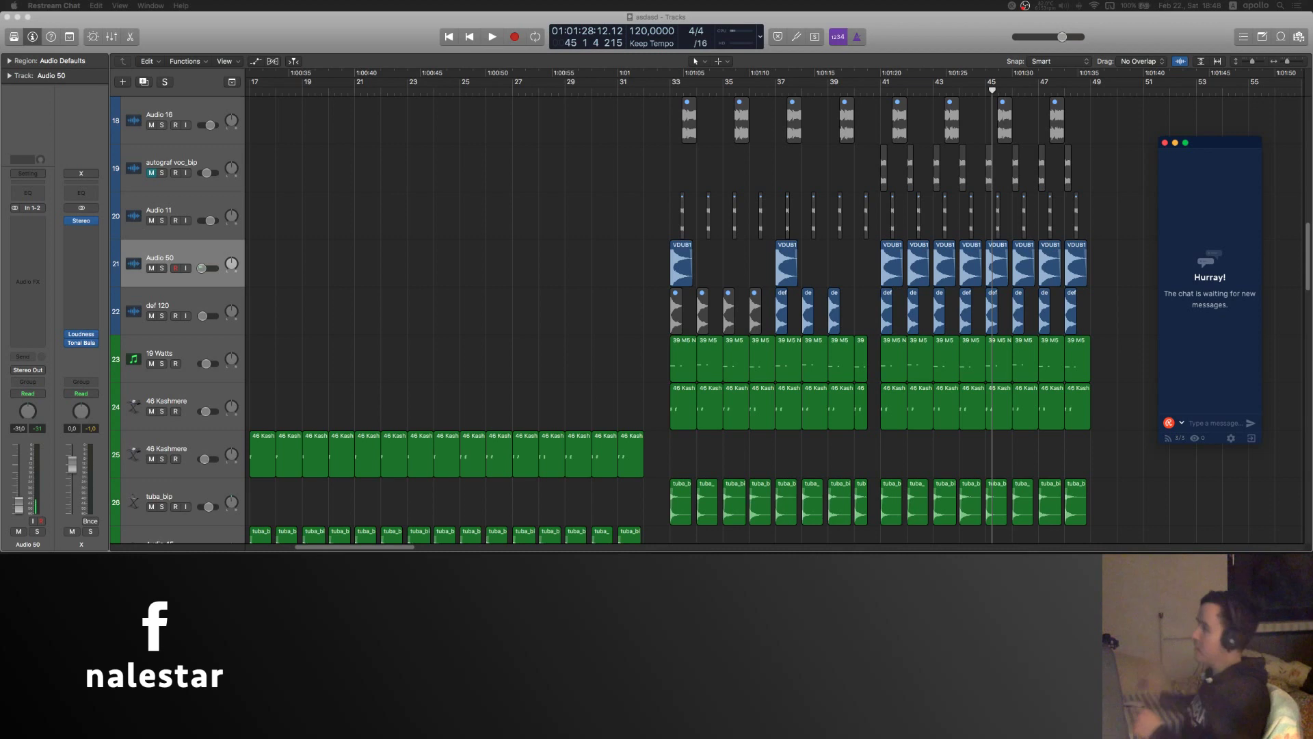
# - Look over the arrangement between bars 17 and 49, from the synth tracks up to the Ghost and Kick tracks
pyautogui.click(466, 239)
pyautogui.scroll(1, 465, 243)
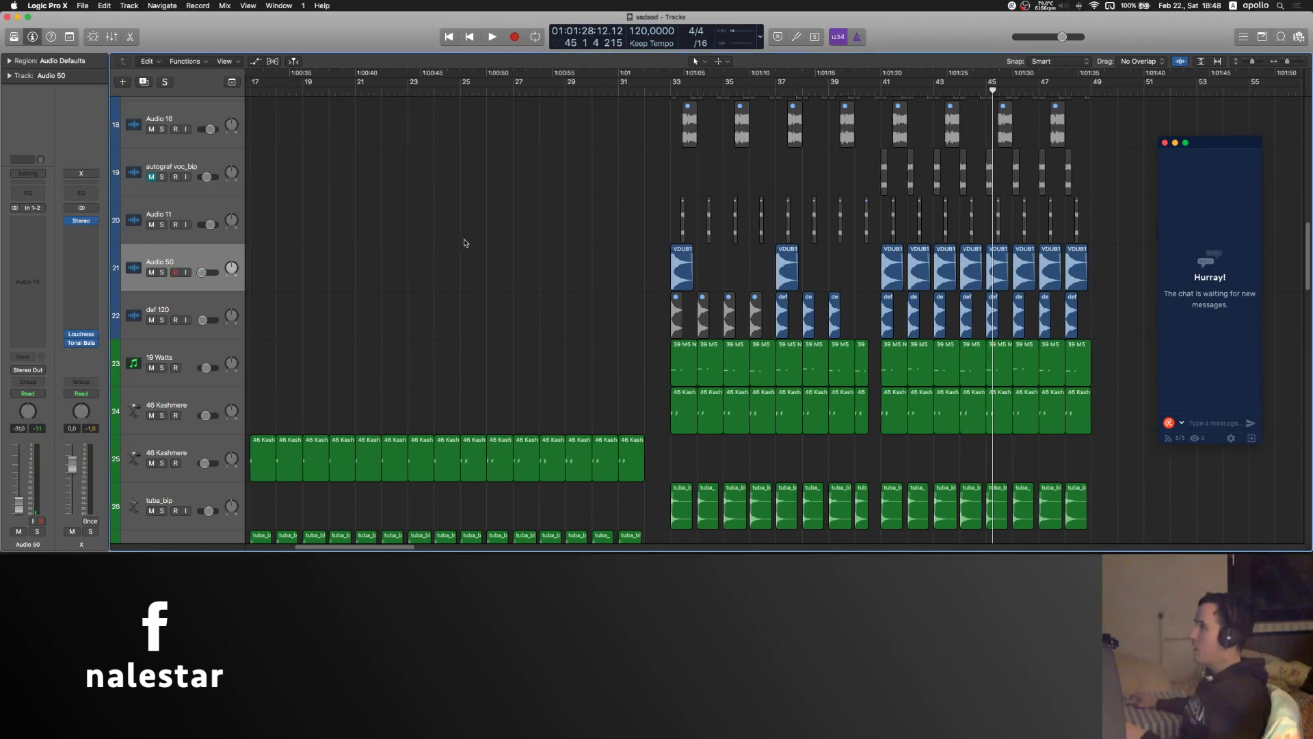
pyautogui.scroll(-3, 473, 273)
pyautogui.hscroll(2, 495, 269)
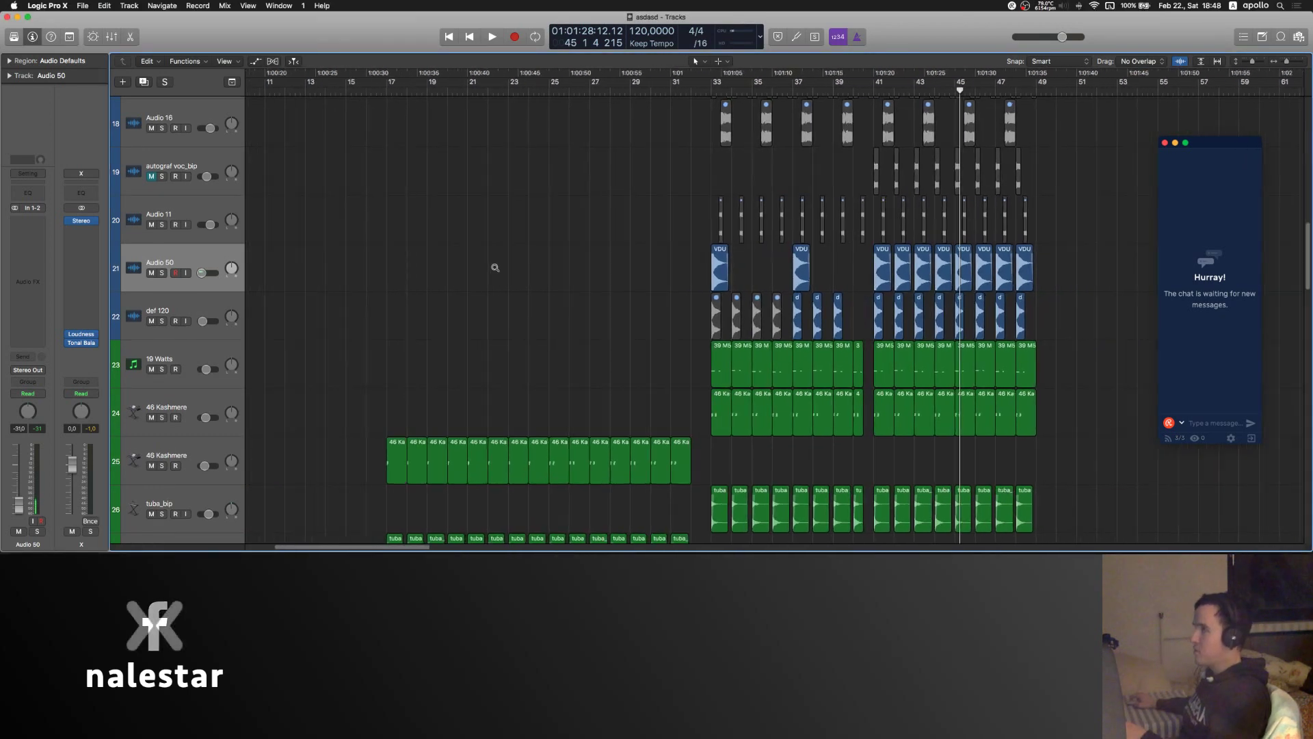
pyautogui.scroll(3, 495, 268)
pyautogui.hscroll(-3, 496, 270)
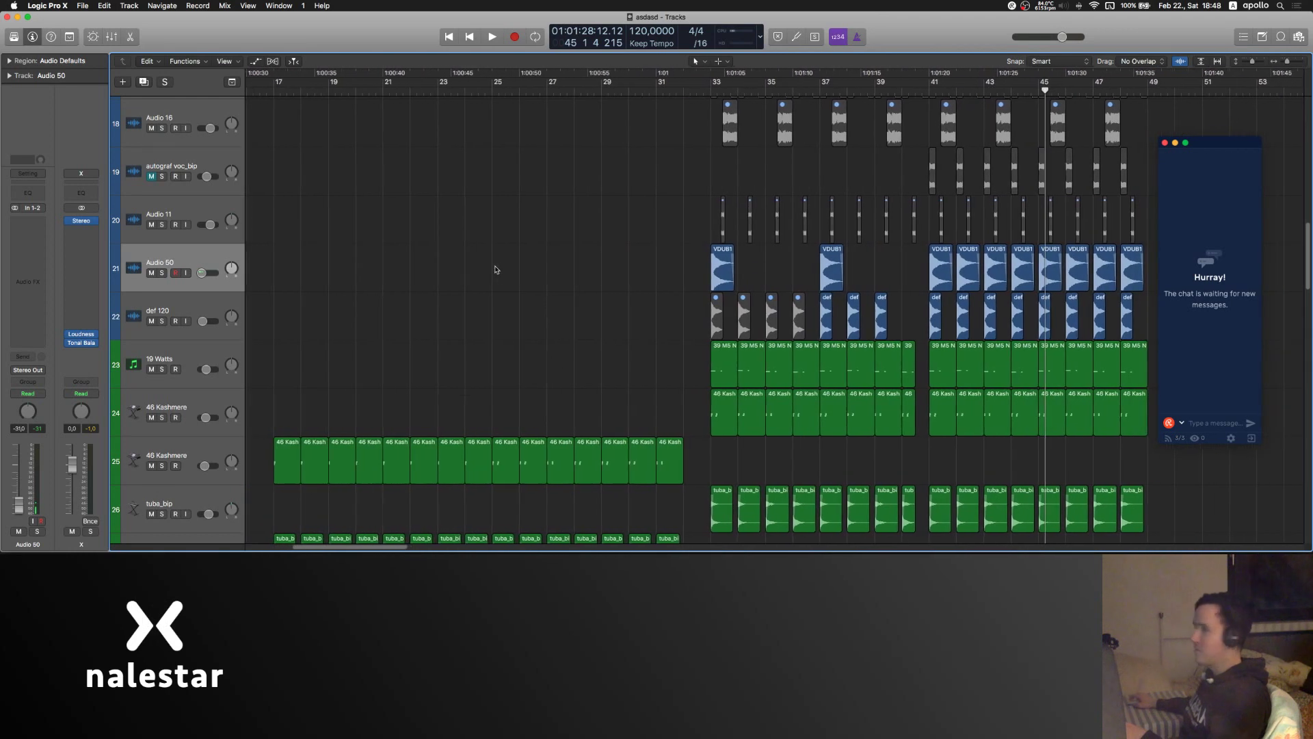
pyautogui.hscroll(-3, 600, 269)
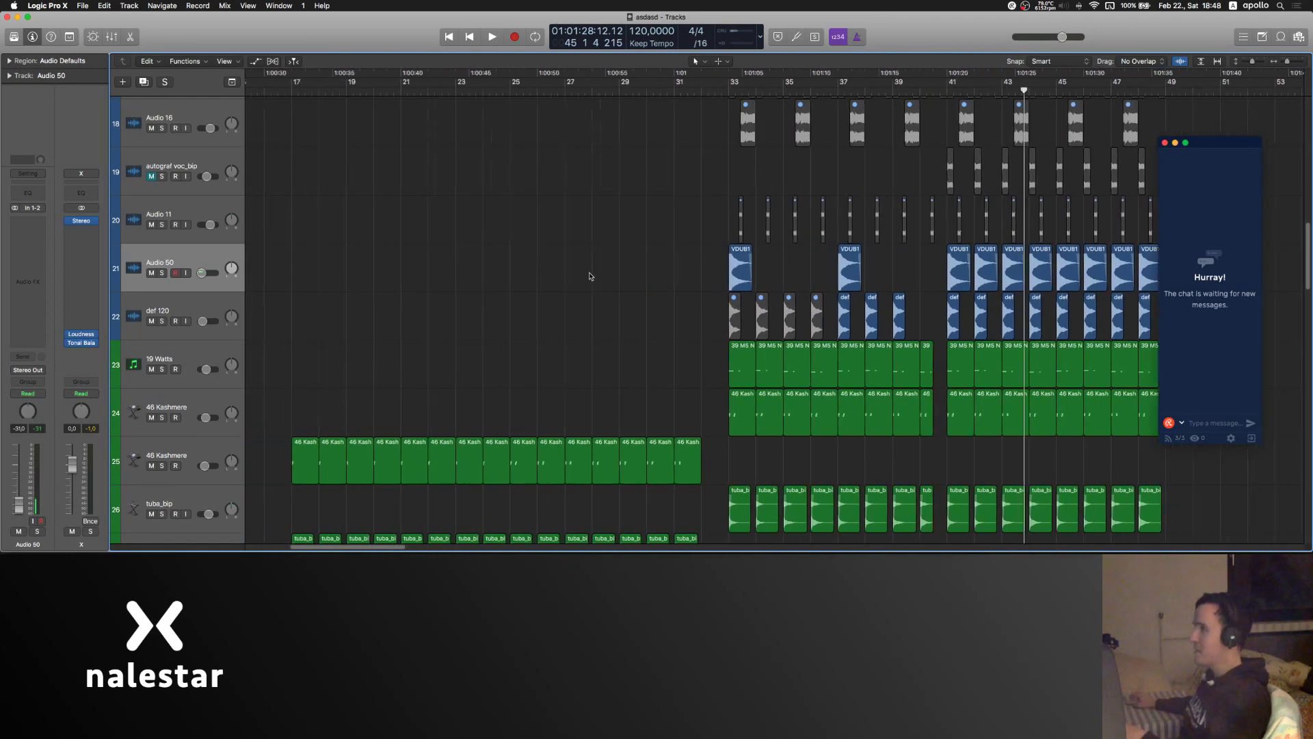
pyautogui.hscroll(5, 591, 277)
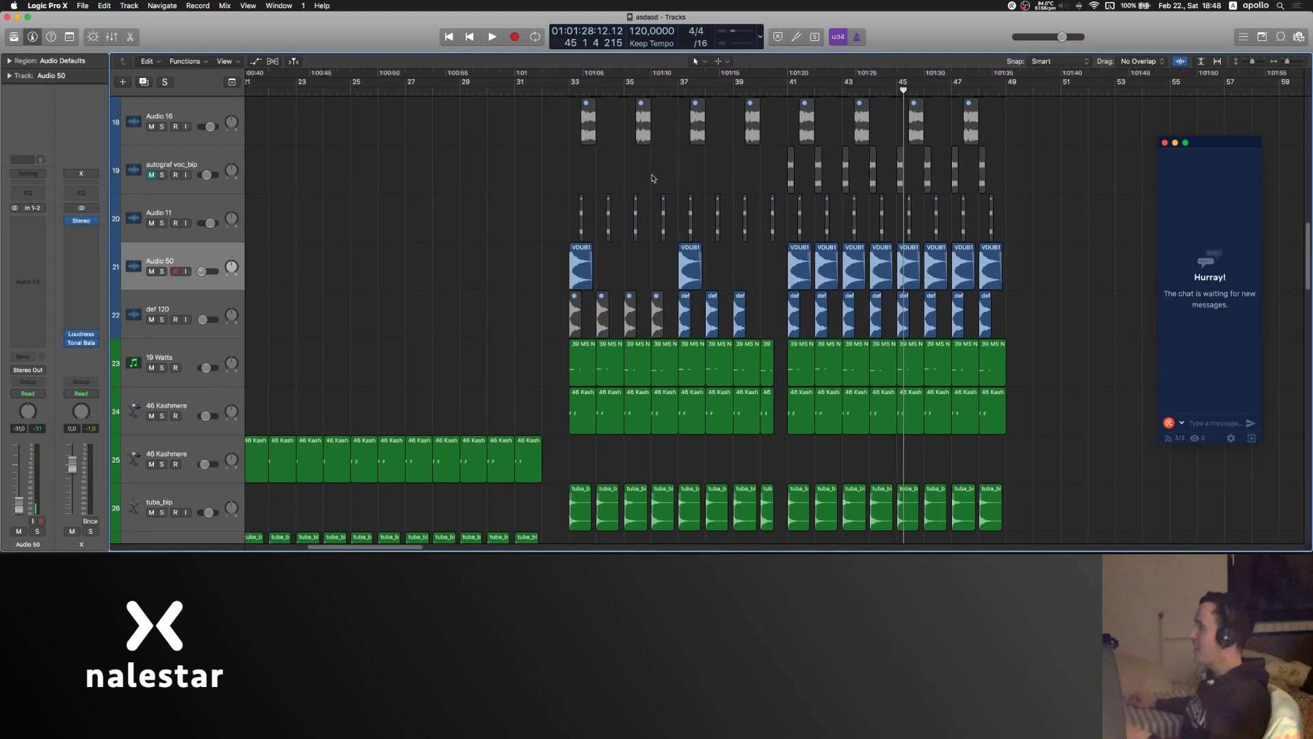
pyautogui.scroll(15, 643, 201)
pyautogui.scroll(-1, 640, 253)
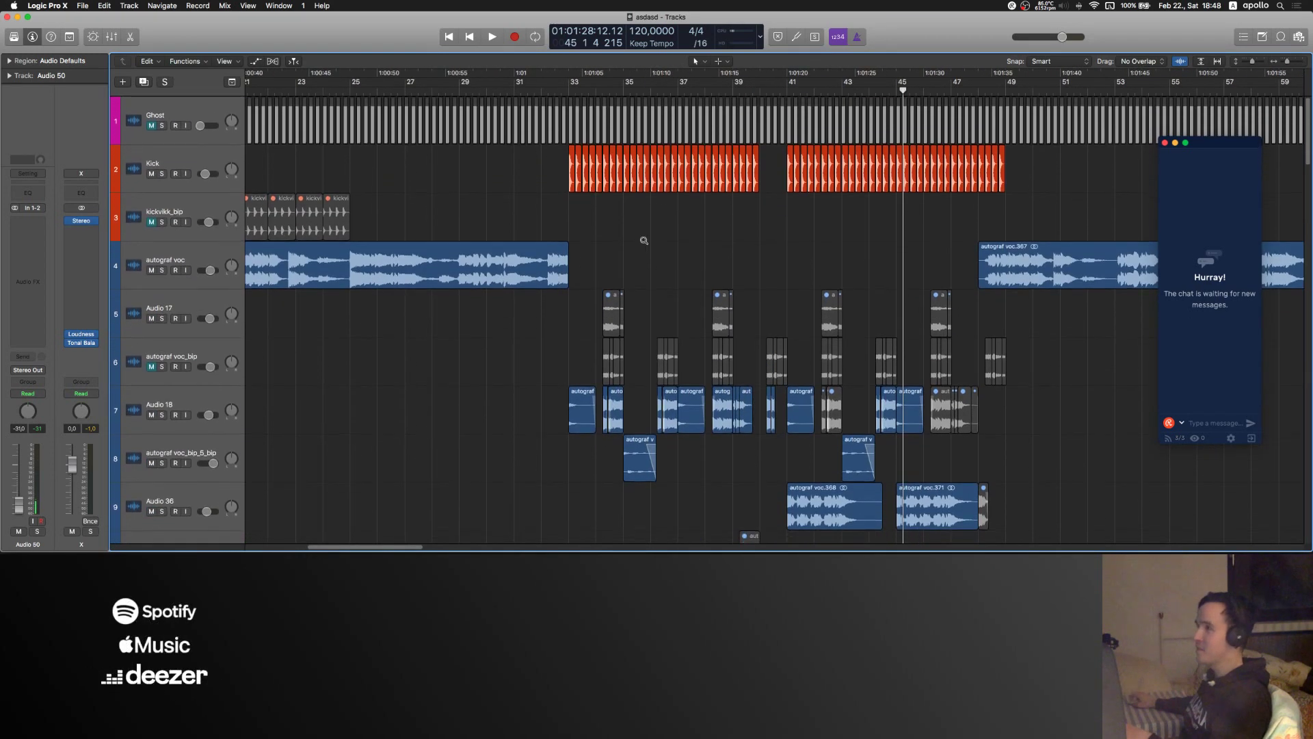
pyautogui.hscroll(-3, 642, 240)
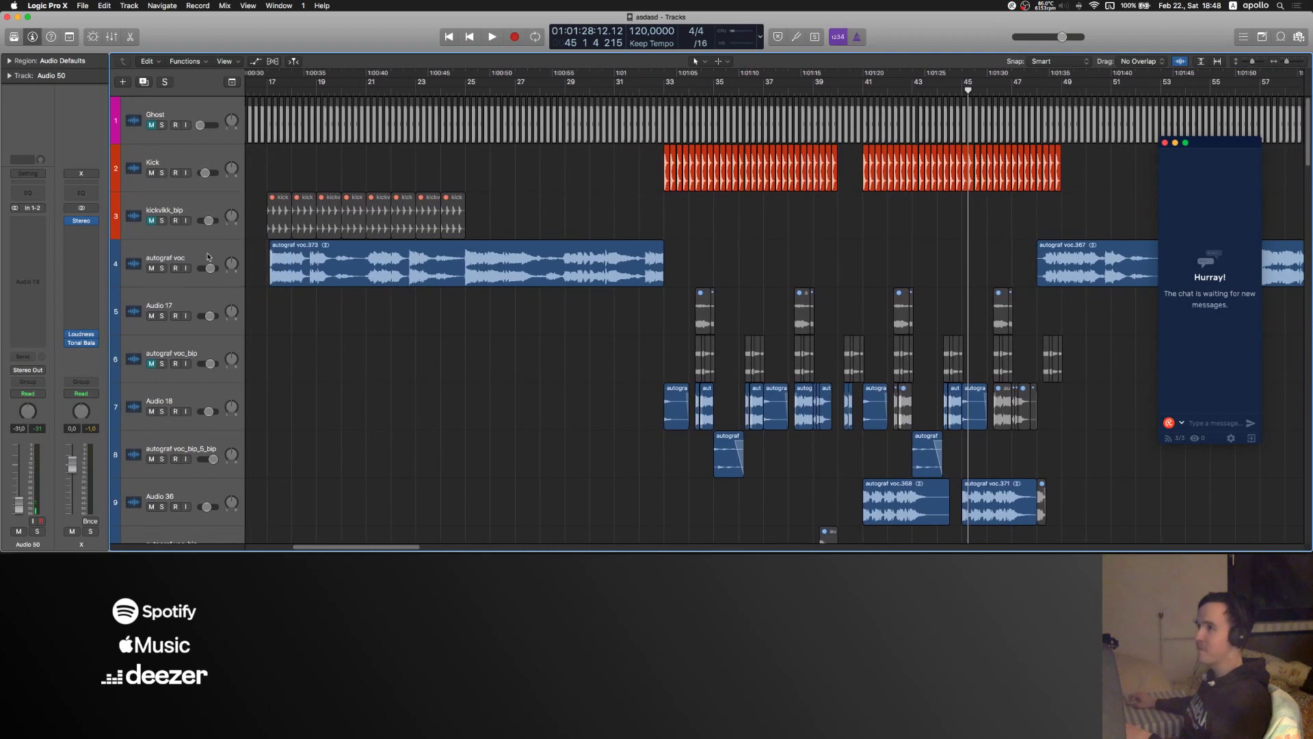
# - Select the autograf voc track and examine its vocal regions around the drop at bar 33
pyautogui.click(208, 258)
pyautogui.click(432, 367)
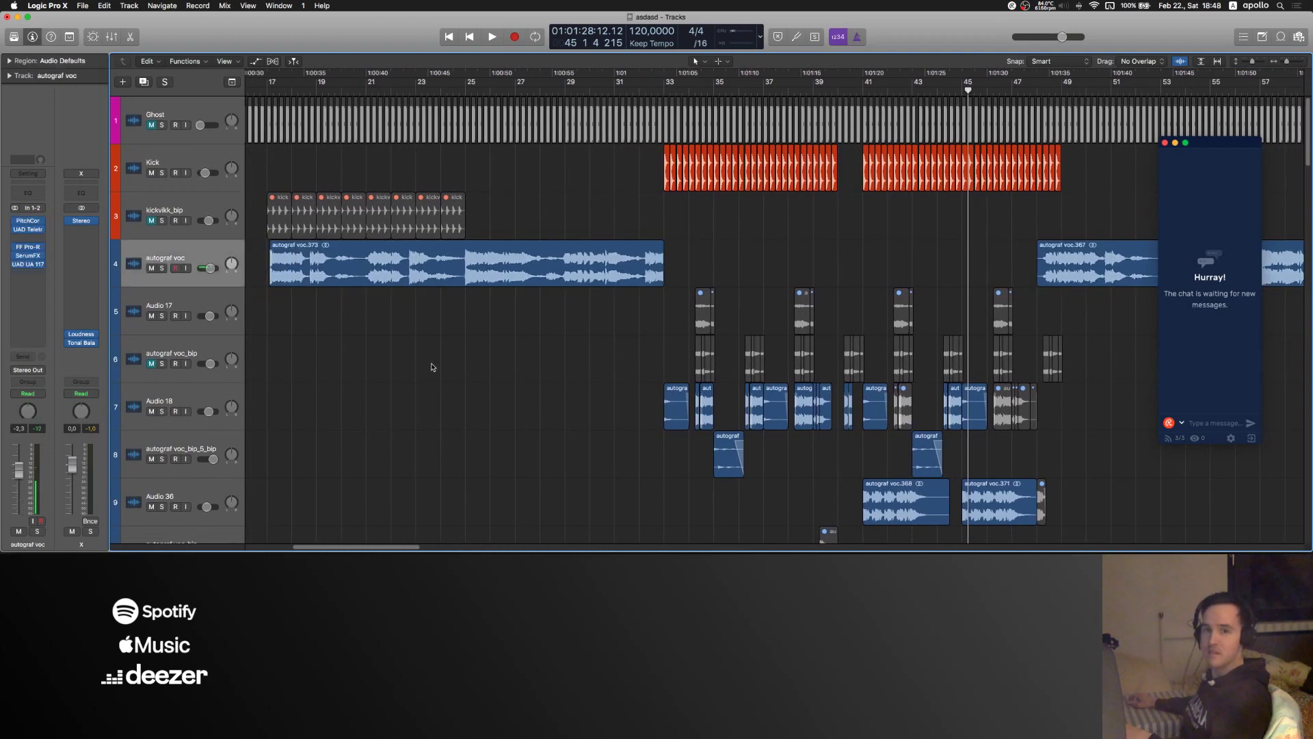
pyautogui.hscroll(-3, 716, 215)
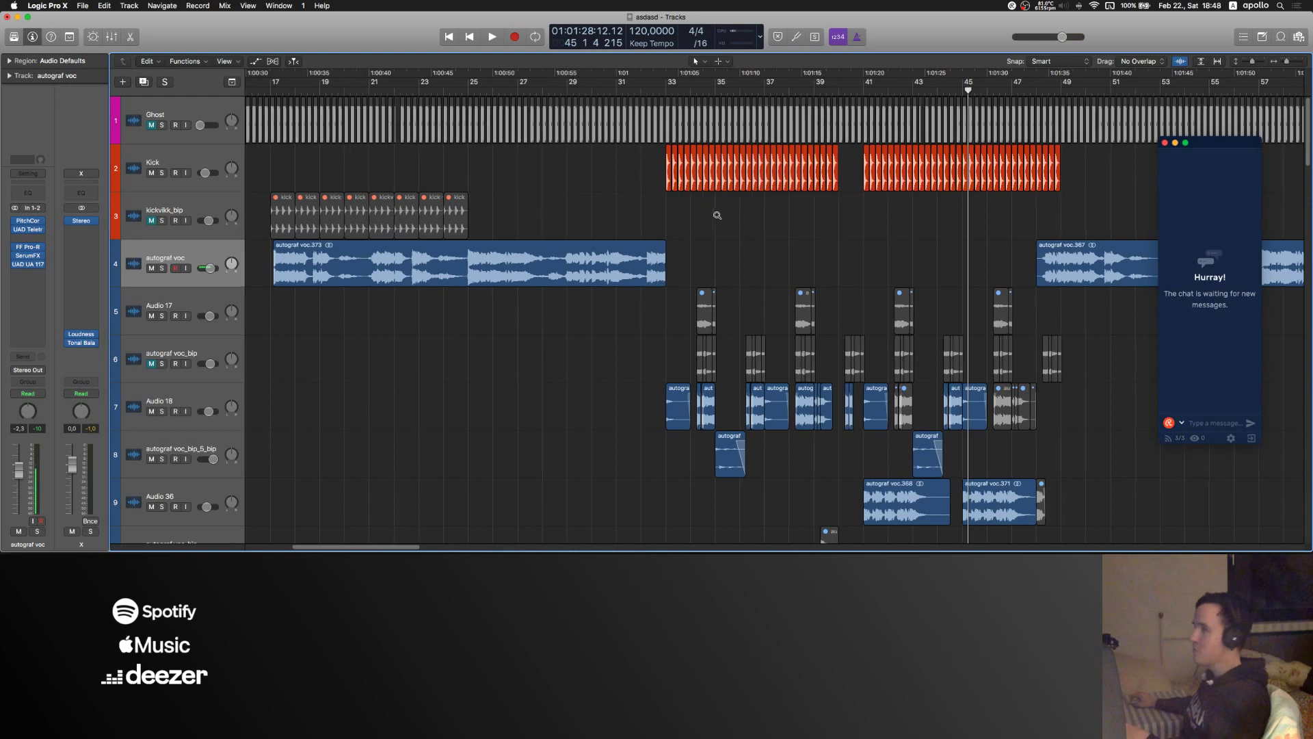
pyautogui.hscroll(4, 779, 223)
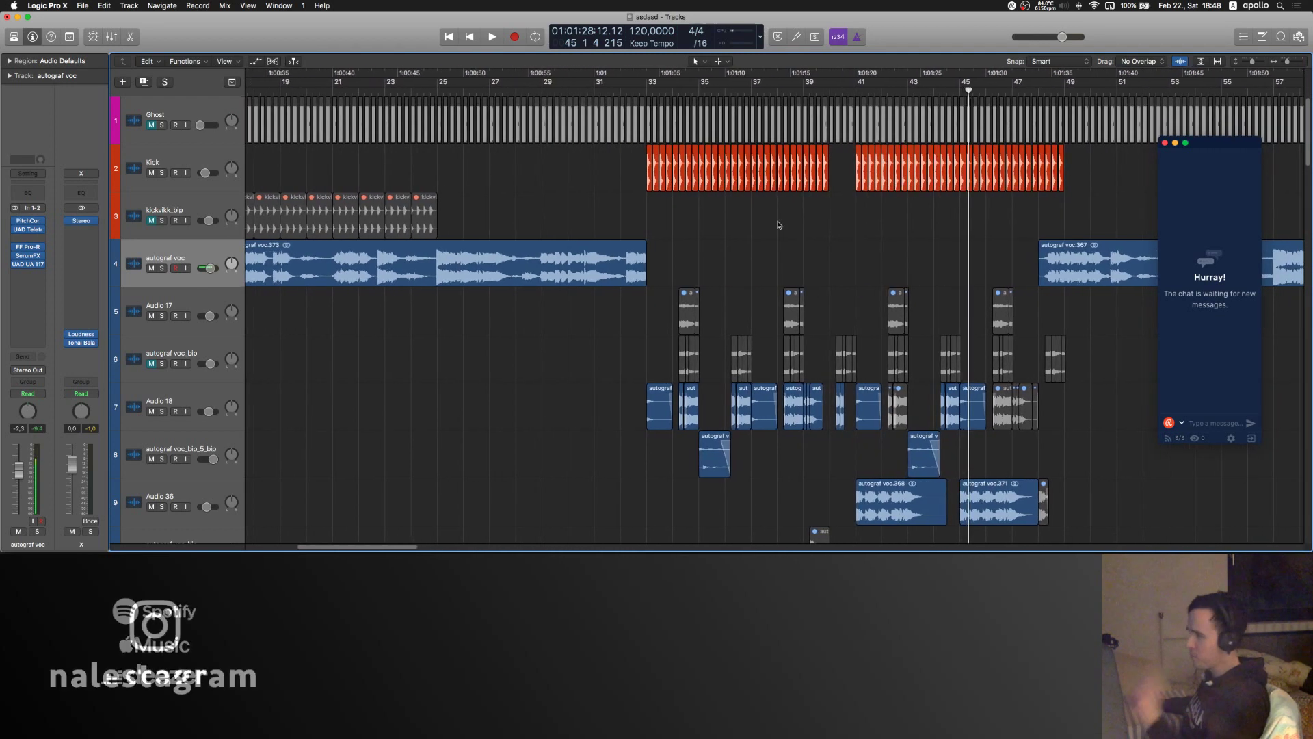
pyautogui.hscroll(2, 777, 223)
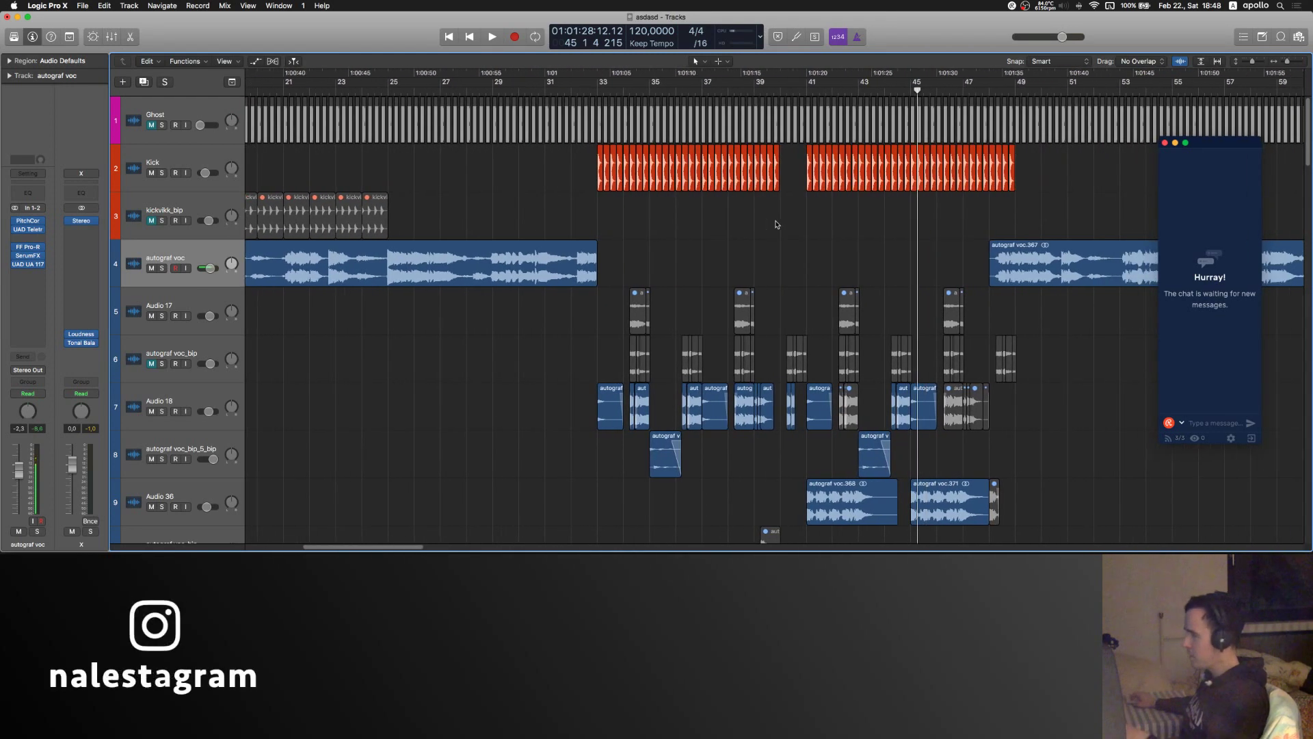
# - Audition the Audio 50 track in solo from bar 32, then stop playback and turn its solo off
pyautogui.scroll(-10, 776, 220)
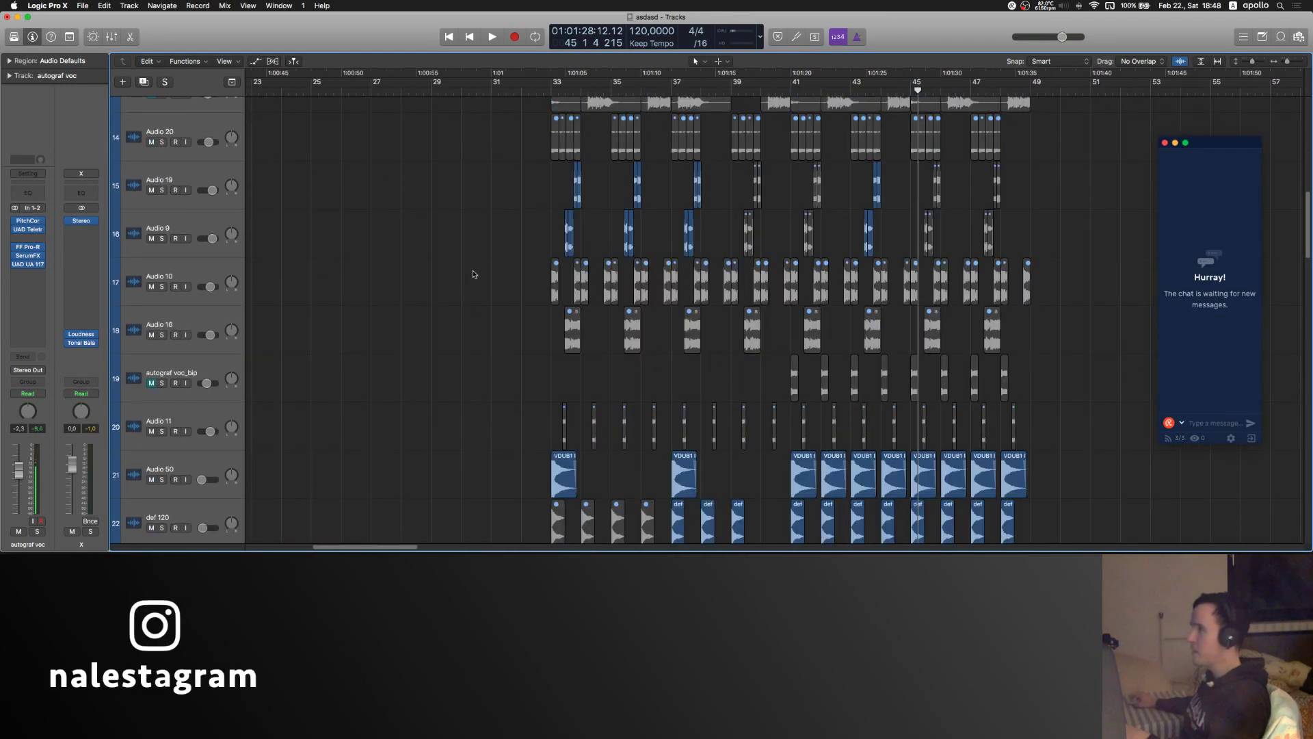
pyautogui.scroll(-8, 479, 275)
pyautogui.scroll(6, 489, 278)
pyautogui.scroll(-2, 502, 278)
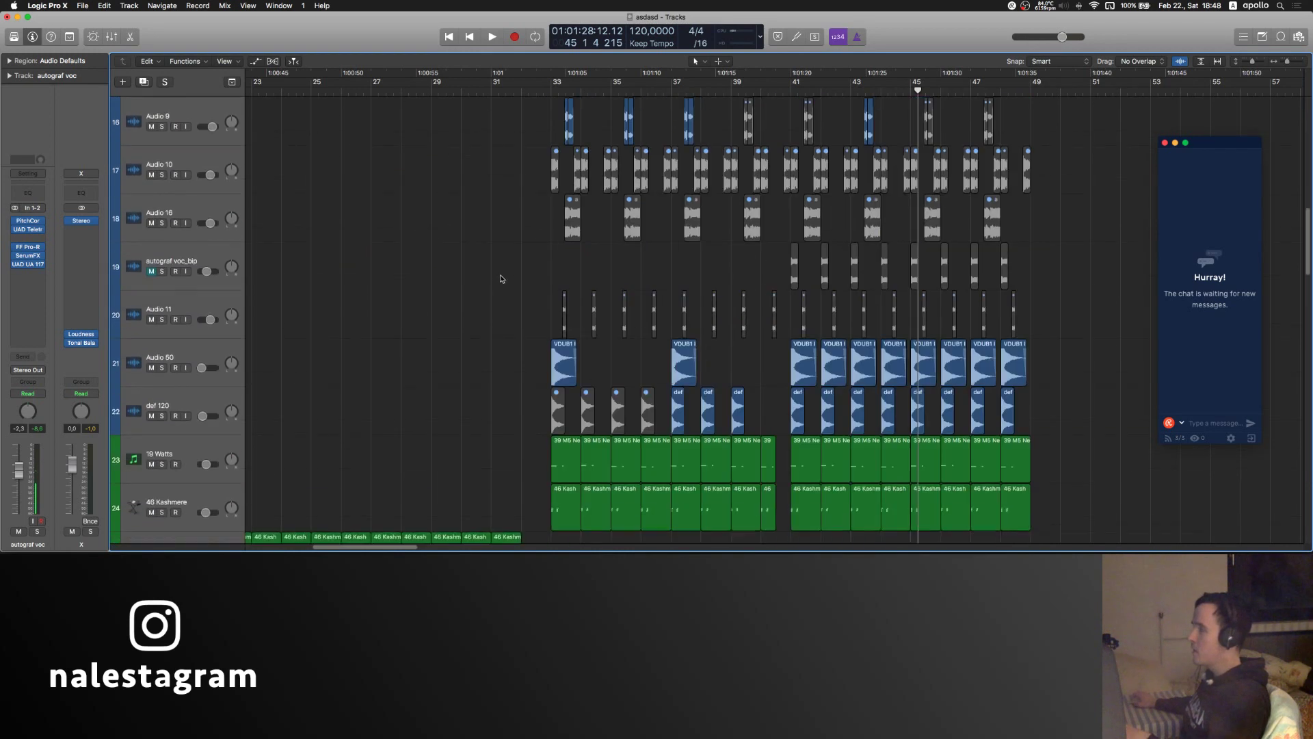
pyautogui.click(200, 351)
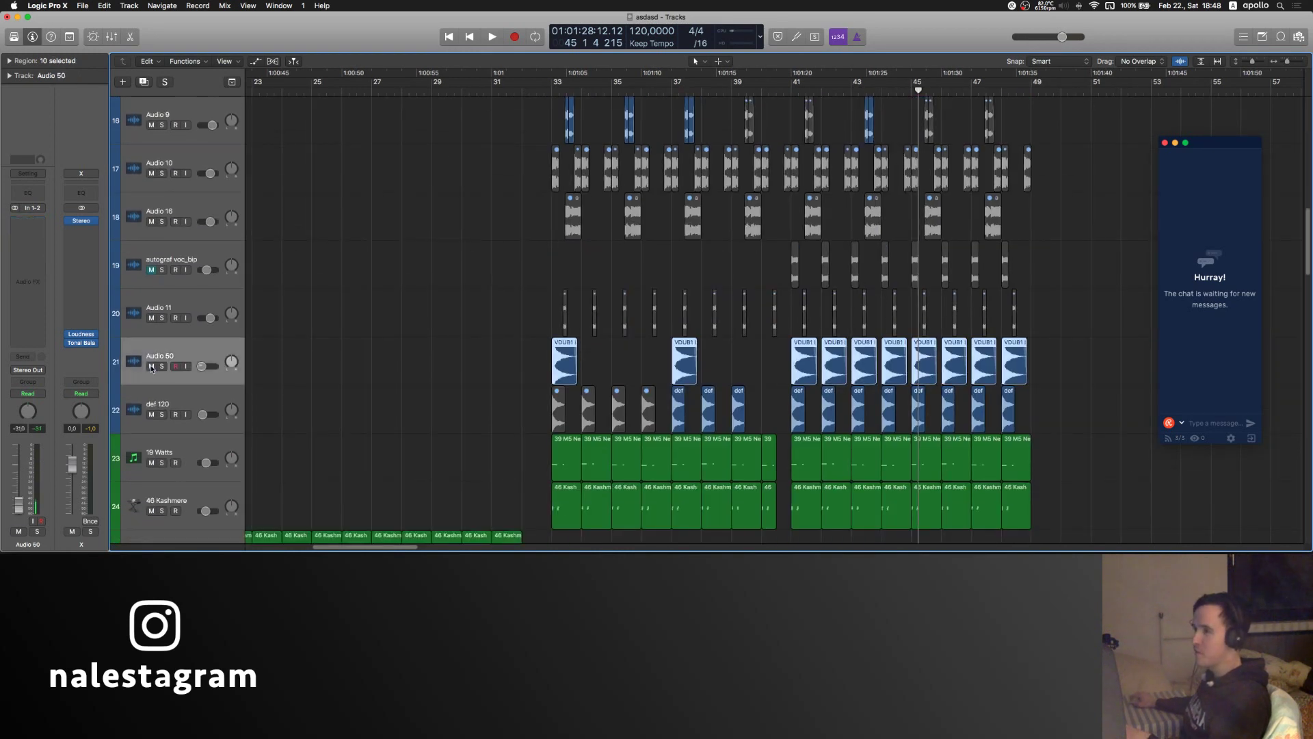
pyautogui.click(356, 354)
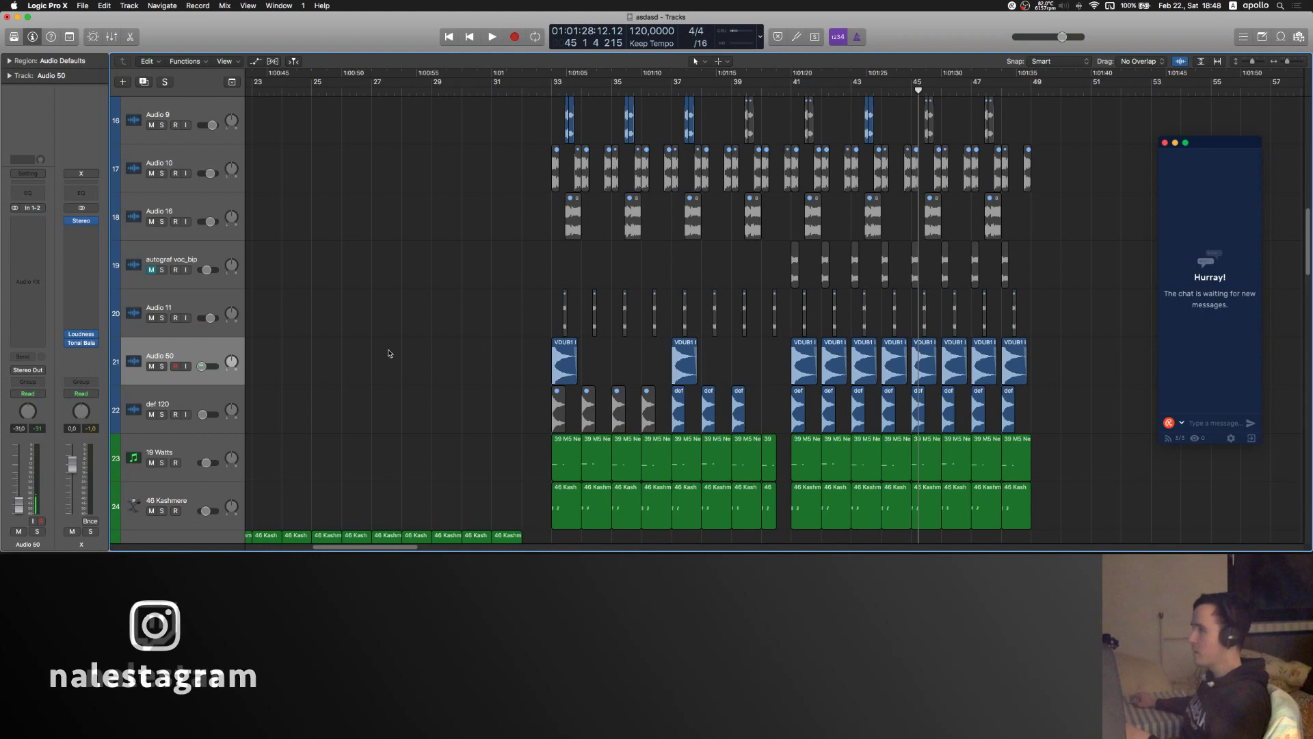
pyautogui.press('s')
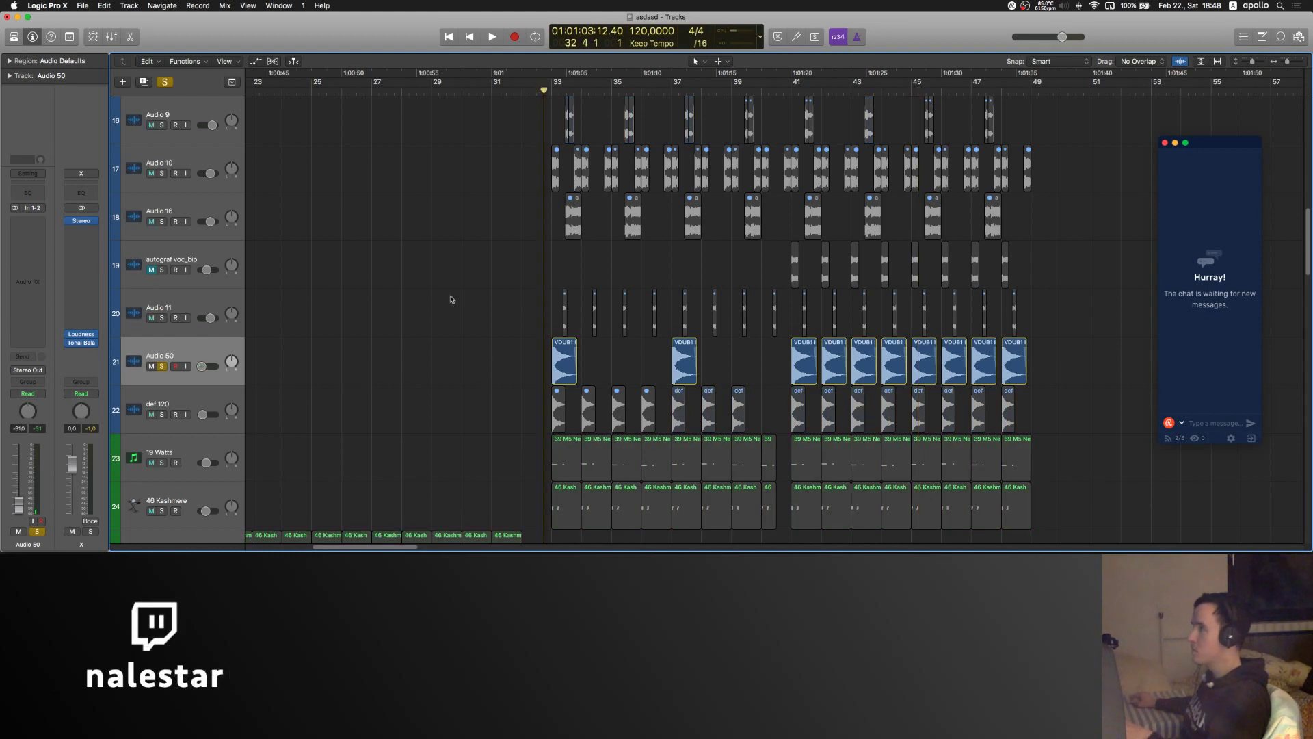
pyautogui.scroll(1, 450, 300)
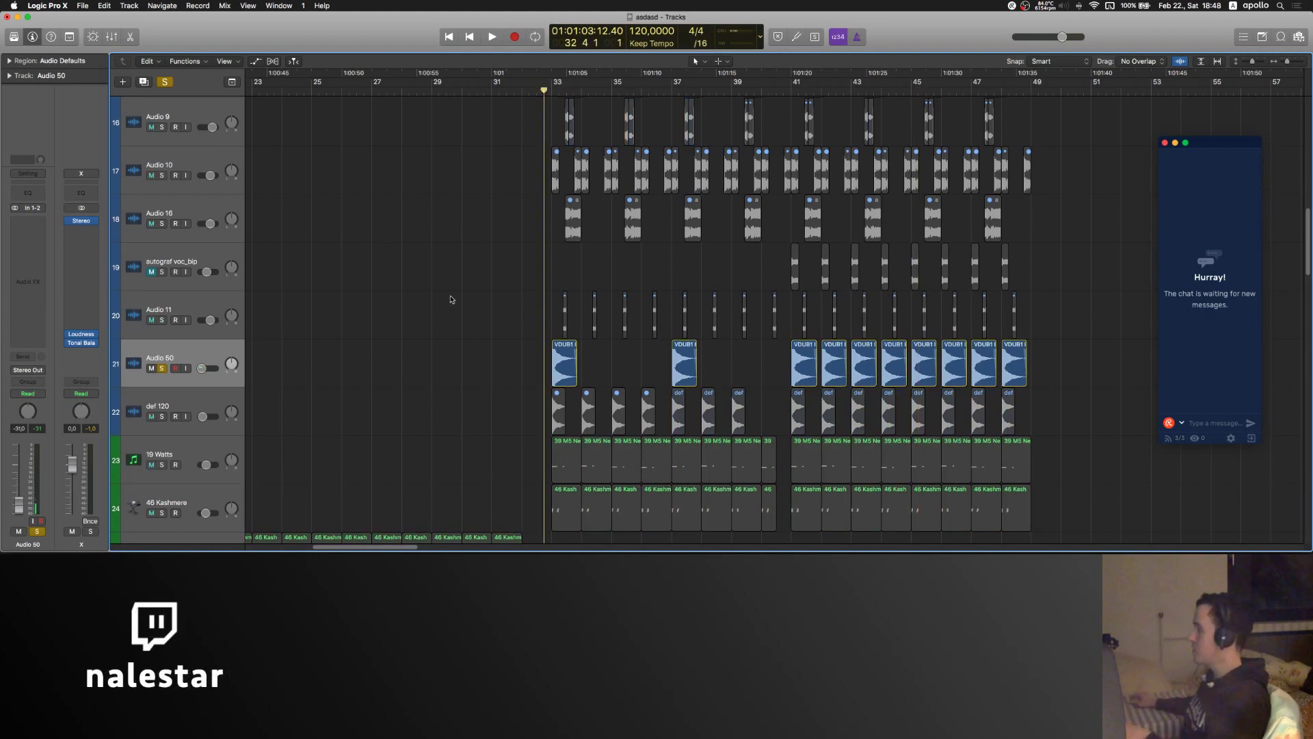
pyautogui.press('space')
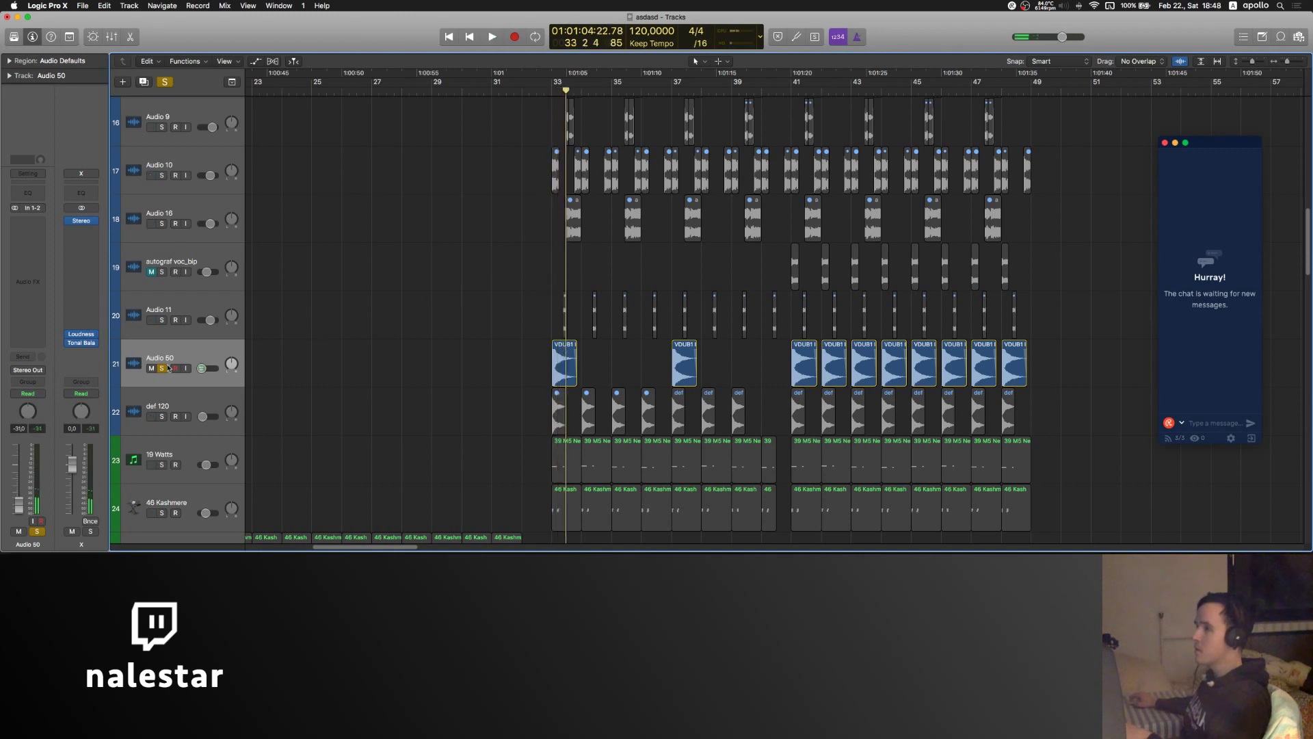
pyautogui.press('space')
pyautogui.press('s')
# - Widen the track headers to fit full track names and audition the VAD1 FX Impacts & Bombs 028 track in solo
pyautogui.scroll(-15, 580, 307)
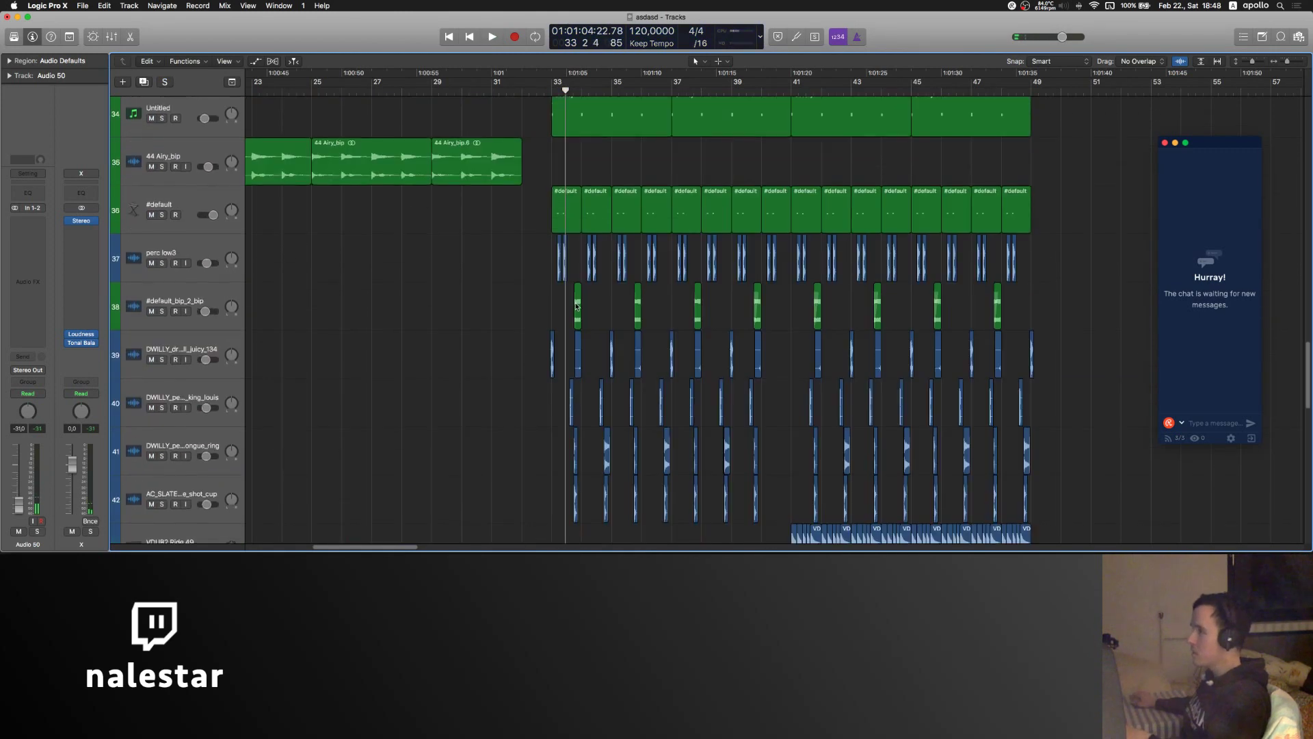
pyautogui.scroll(2, 592, 302)
pyautogui.scroll(-8, 592, 302)
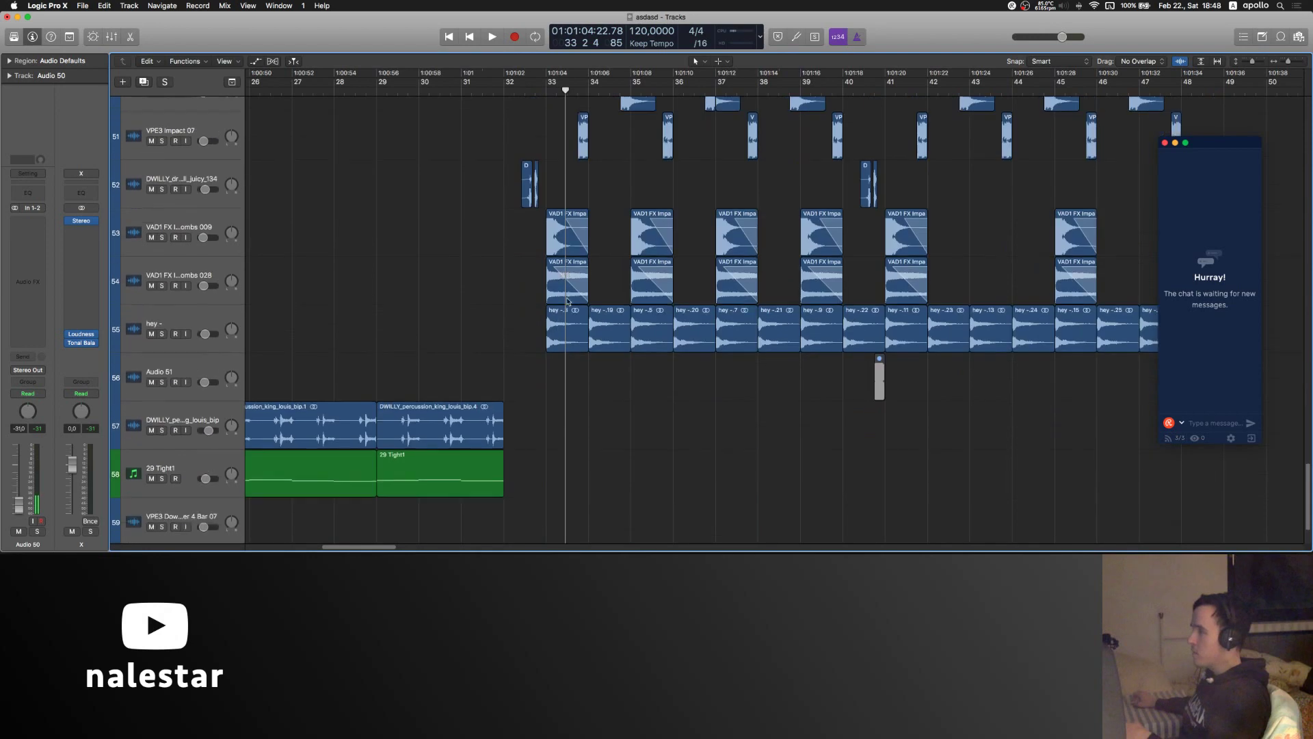
pyautogui.click(195, 233)
pyautogui.press('s')
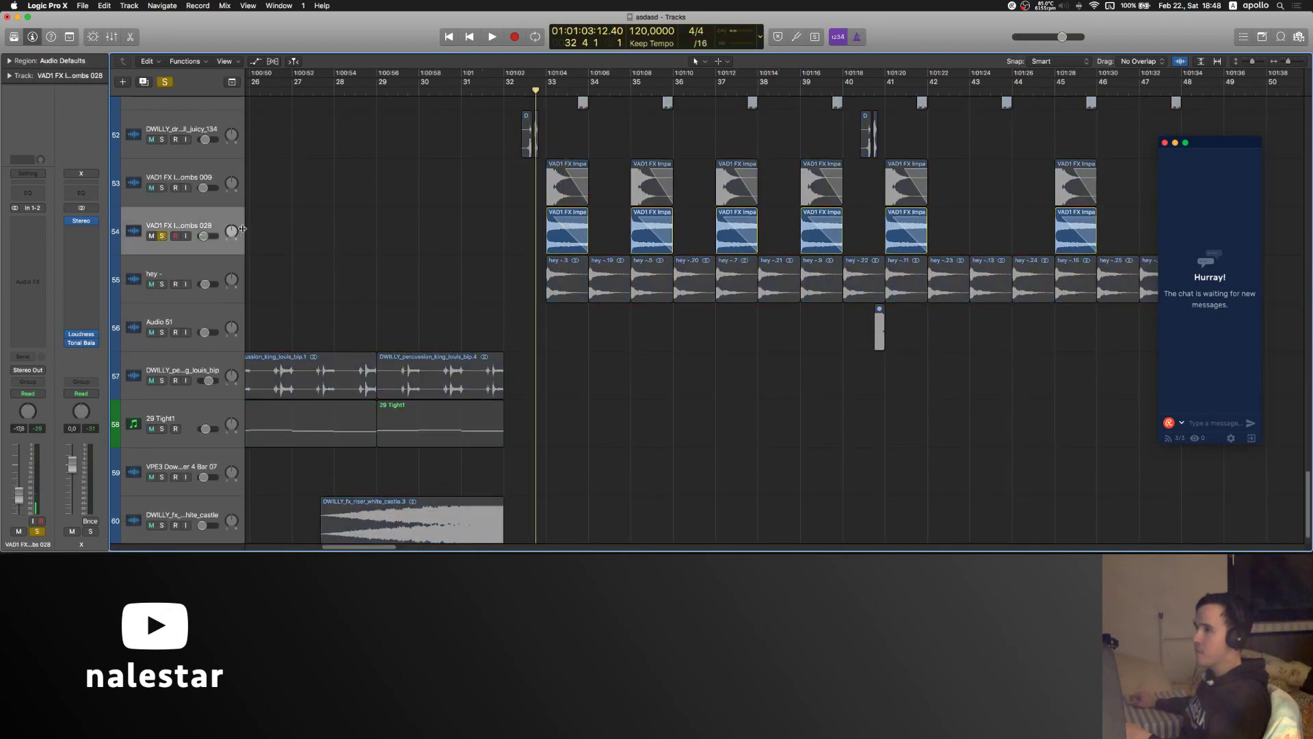
pyautogui.moveTo(242, 230); pyautogui.dragTo(313, 233)
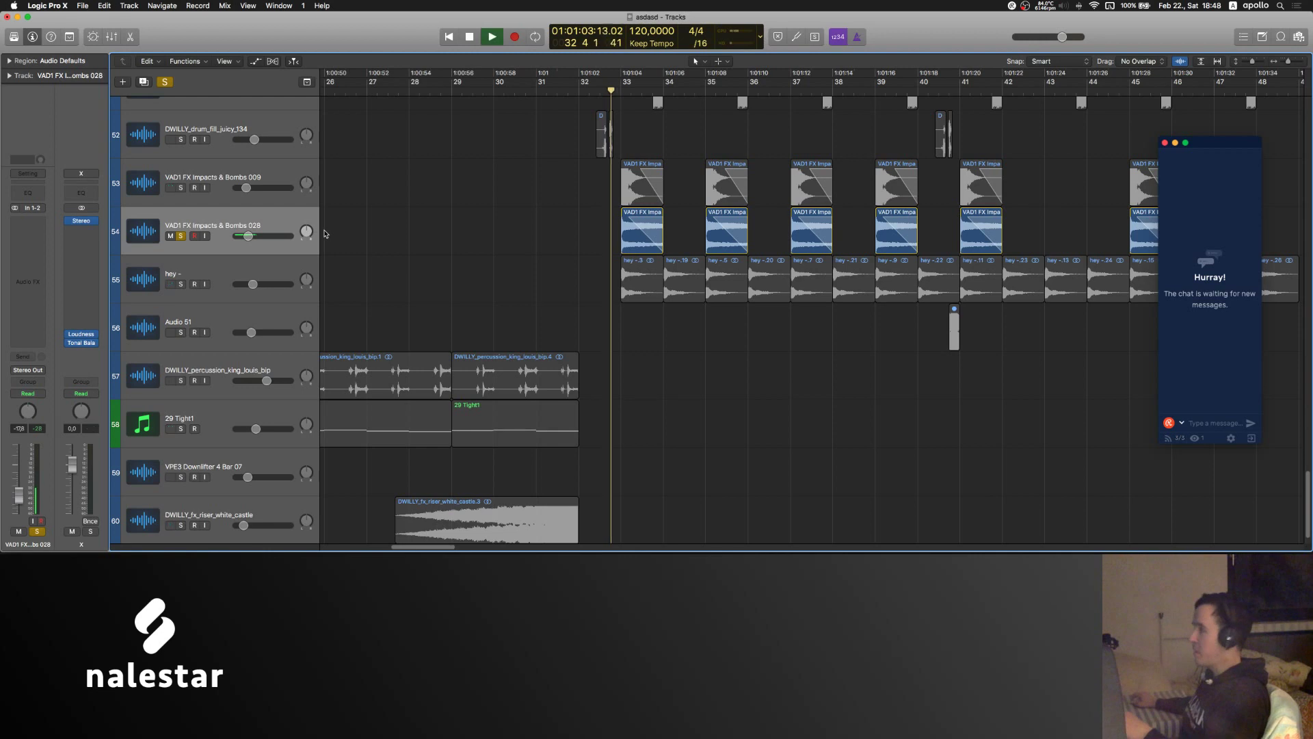
pyautogui.click(180, 236)
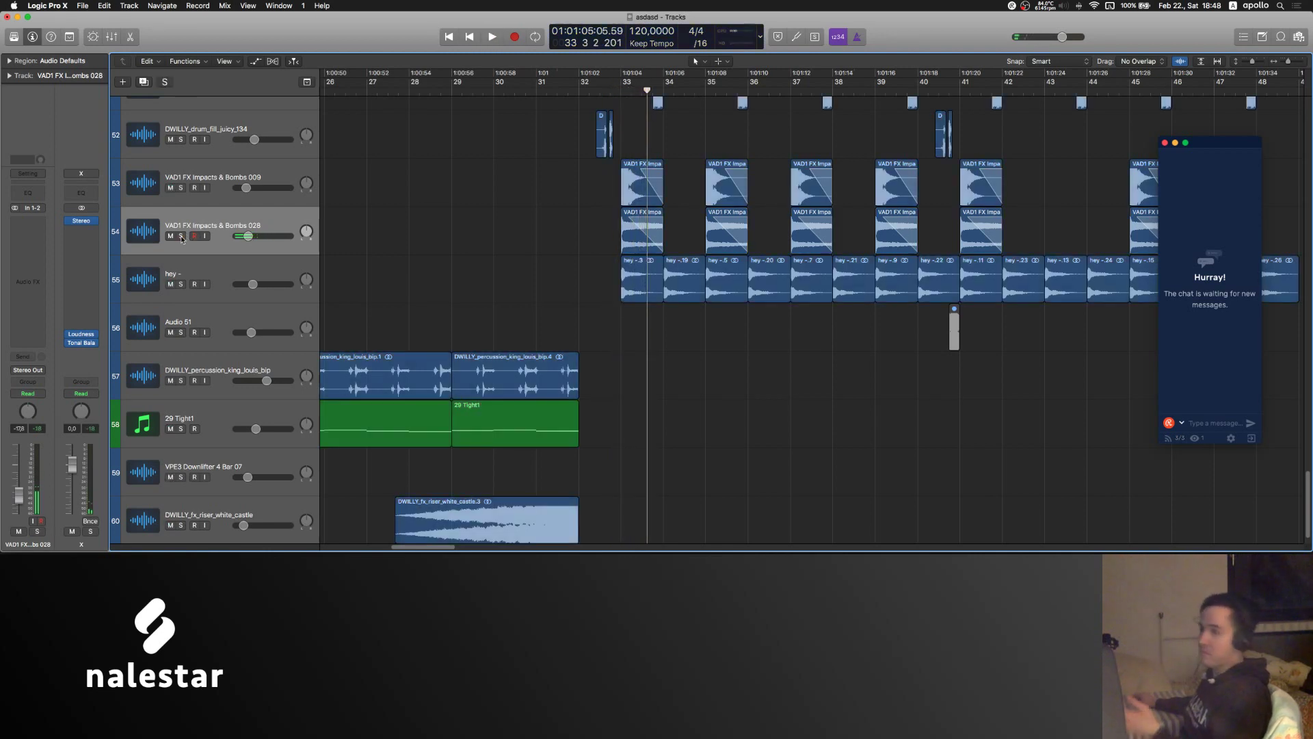
# - Audition the VAD1 FX Impacts & Bombs 009 track in solo from bar 32, then turn its solo off
pyautogui.click(205, 167)
pyautogui.click(180, 188)
pyautogui.click(441, 199)
pyautogui.scroll(3, 492, 205)
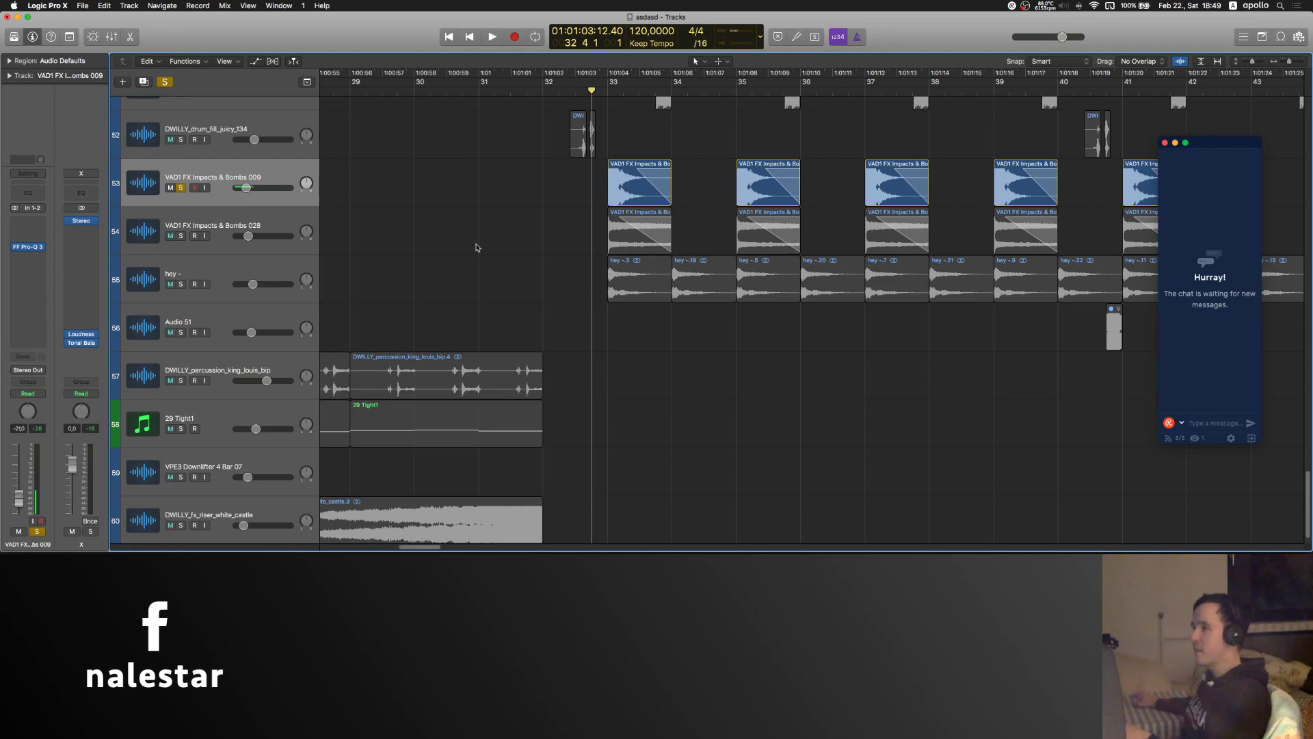
pyautogui.click(181, 188)
pyautogui.press('space')
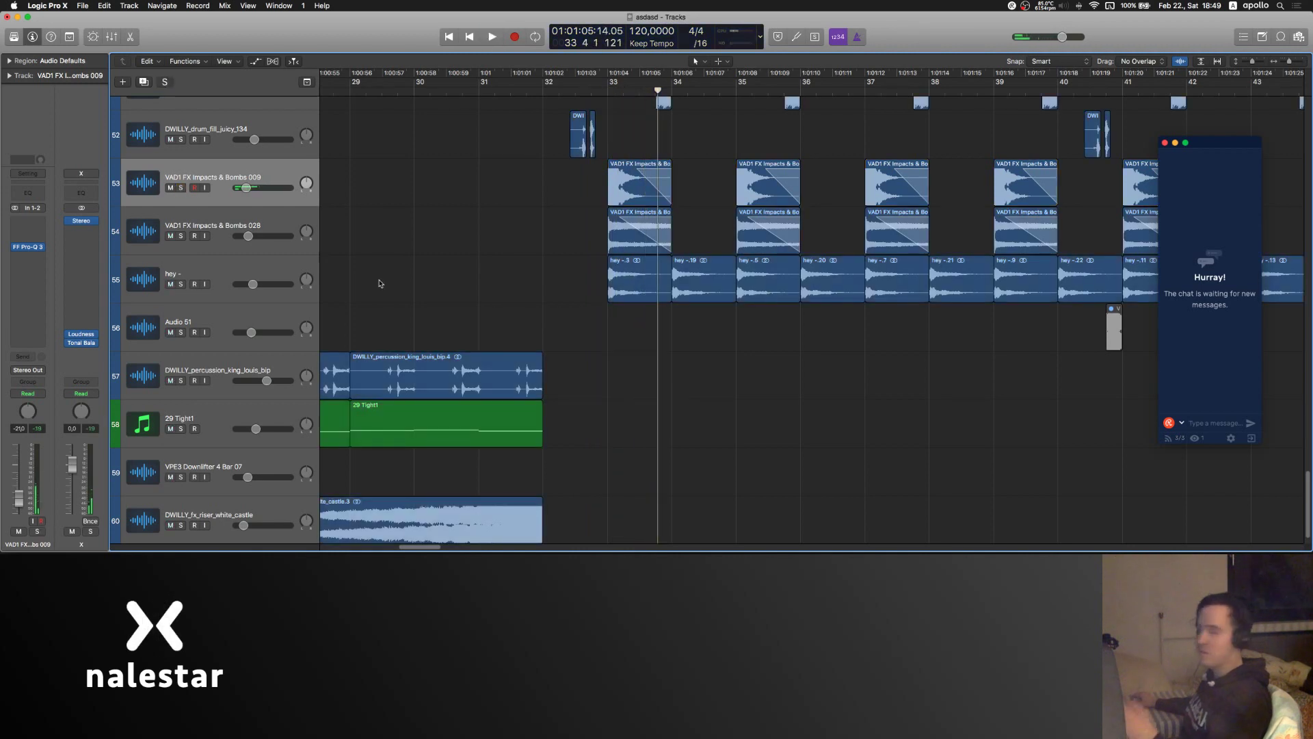
# - Inspect the FF Pro-Q 3 equalizer curve on the VAD1 FX Impacts & Bombs 009 track and close the plug-in
pyautogui.hscroll(-5, 474, 206)
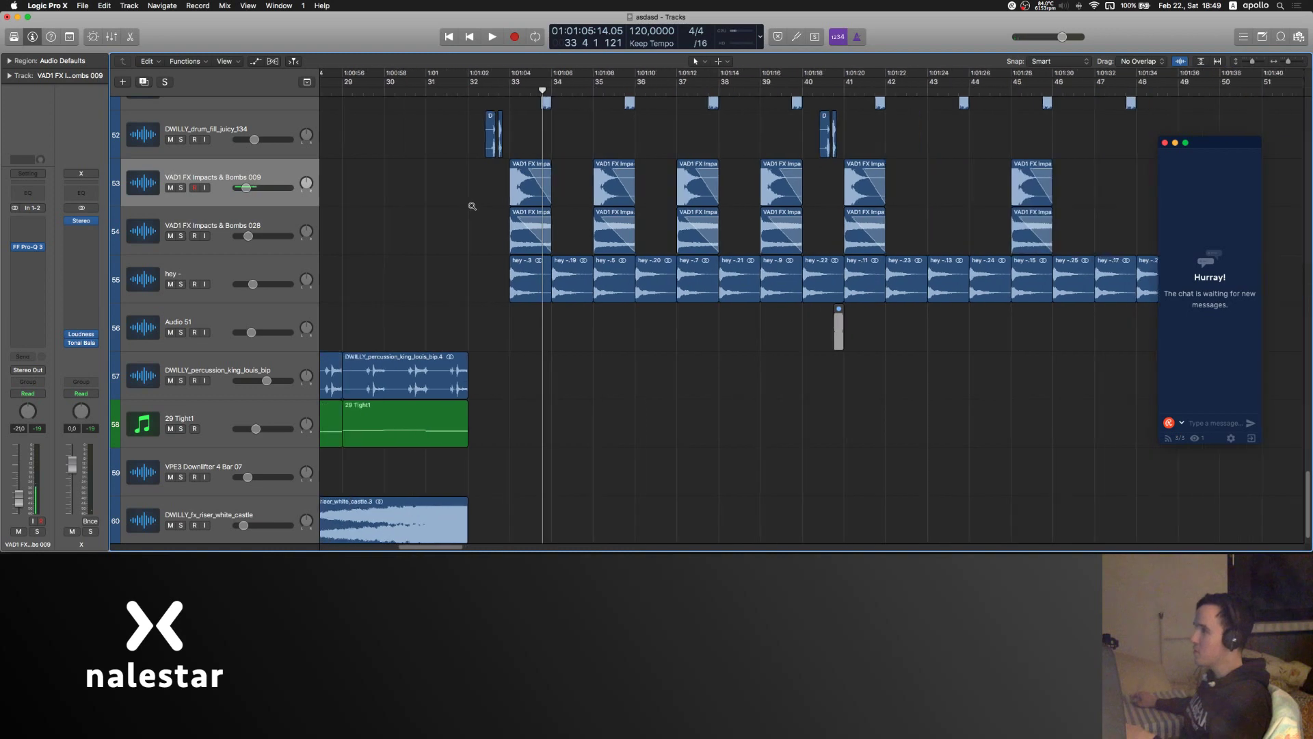
pyautogui.click(28, 248)
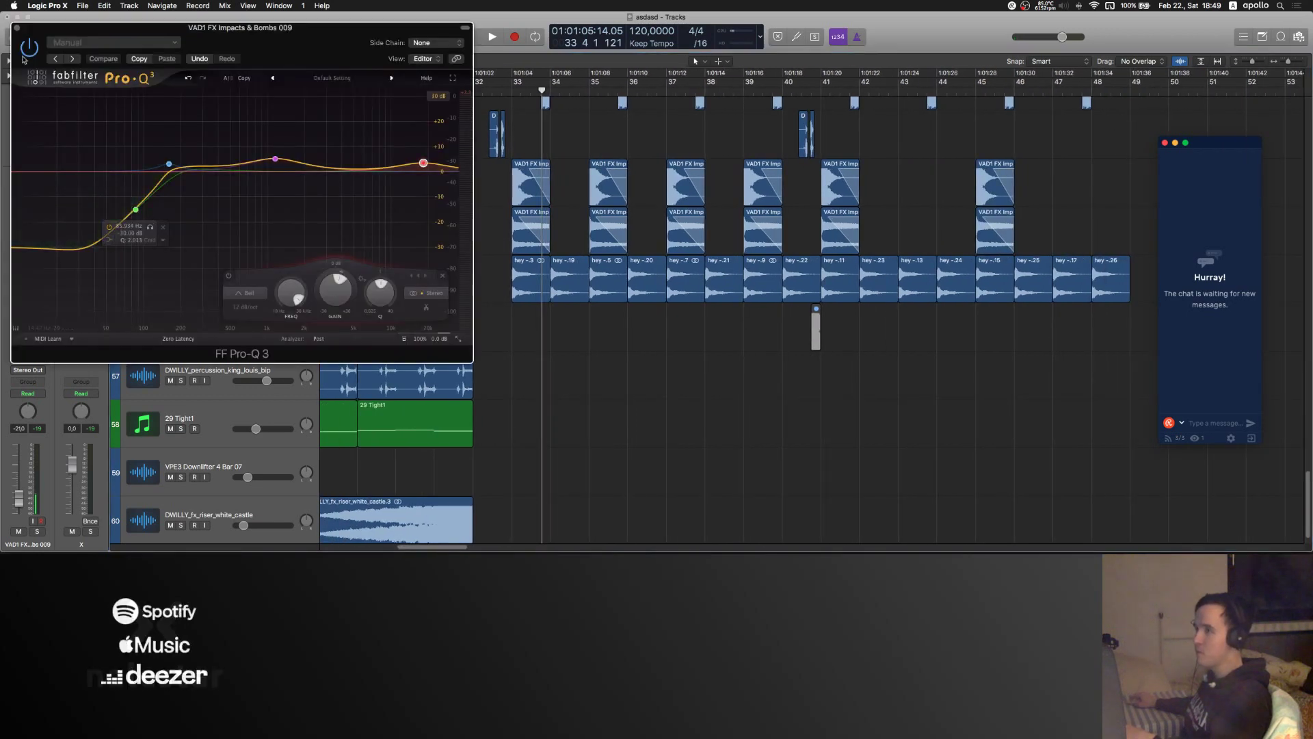
pyautogui.click(17, 29)
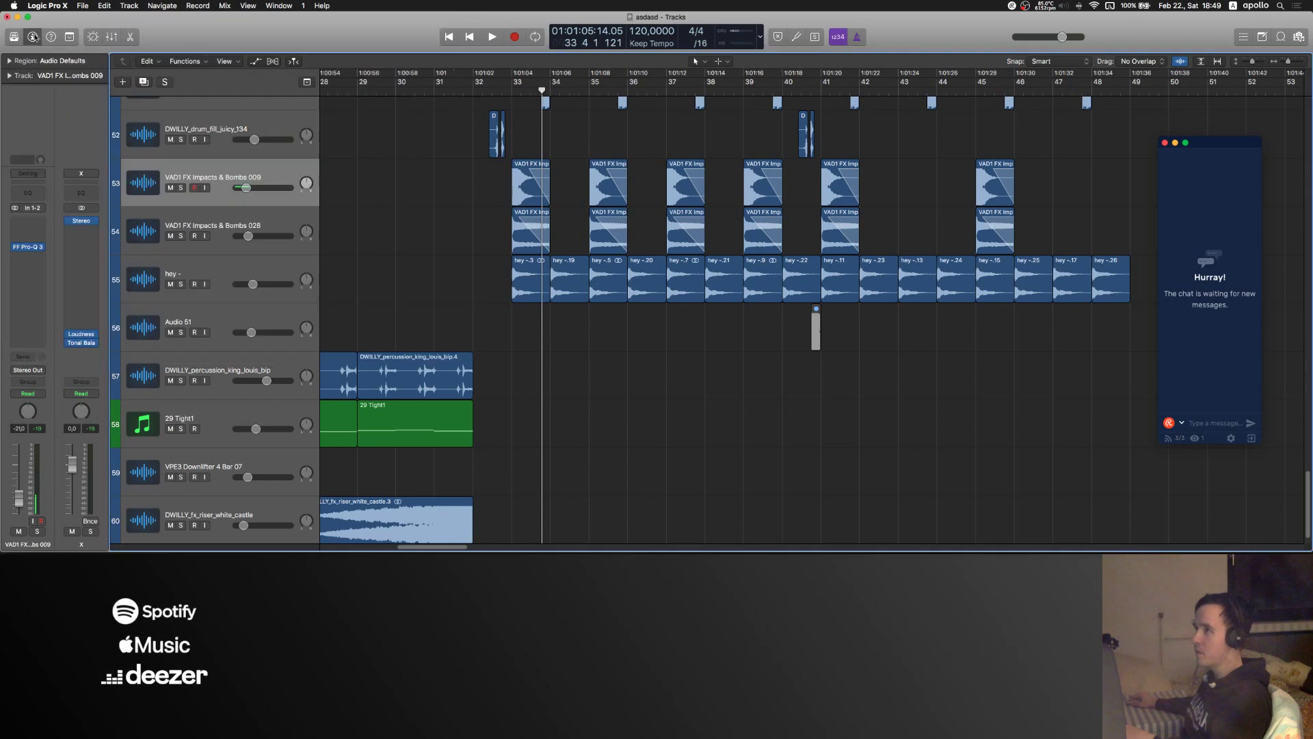
# - Move the playhead to bar 31 and select the Audio 45 track with all its regions
pyautogui.click(447, 89)
pyautogui.hscroll(-5, 472, 137)
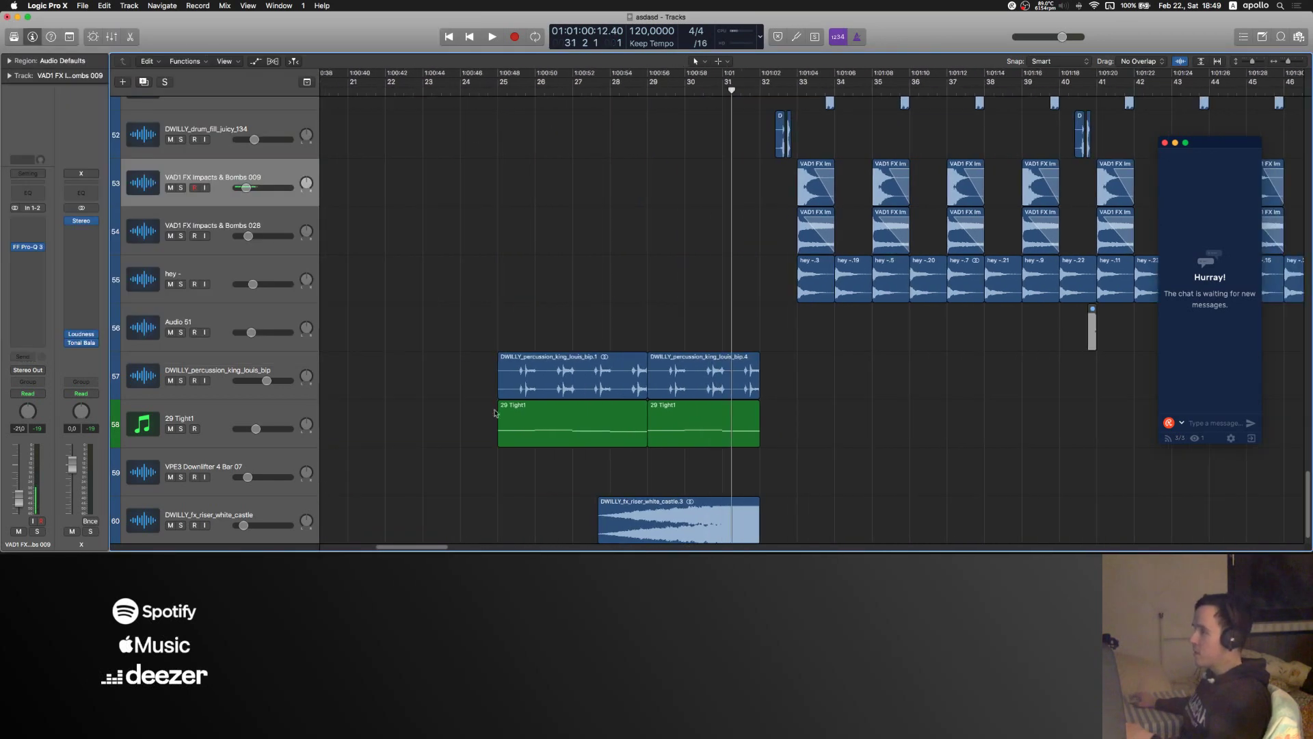
pyautogui.hscroll(-5, 497, 411)
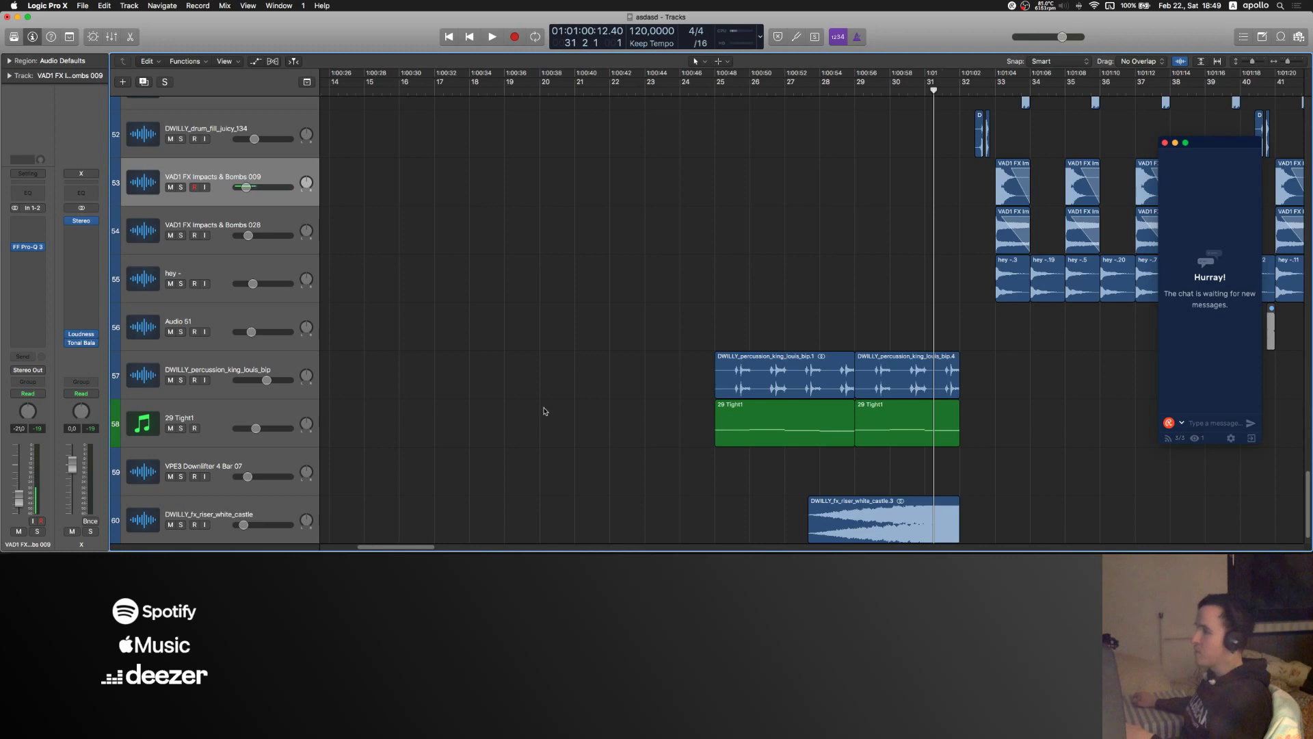
pyautogui.scroll(15, 545, 411)
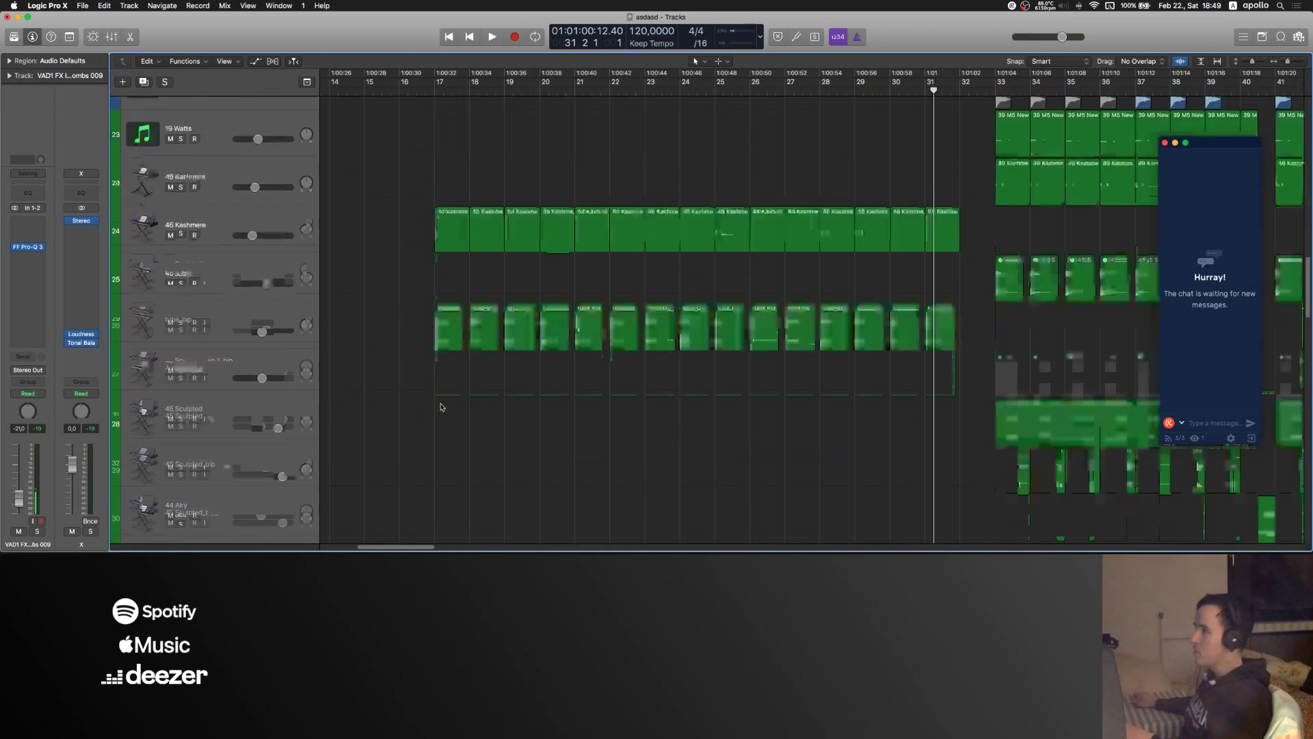
pyautogui.click(287, 387)
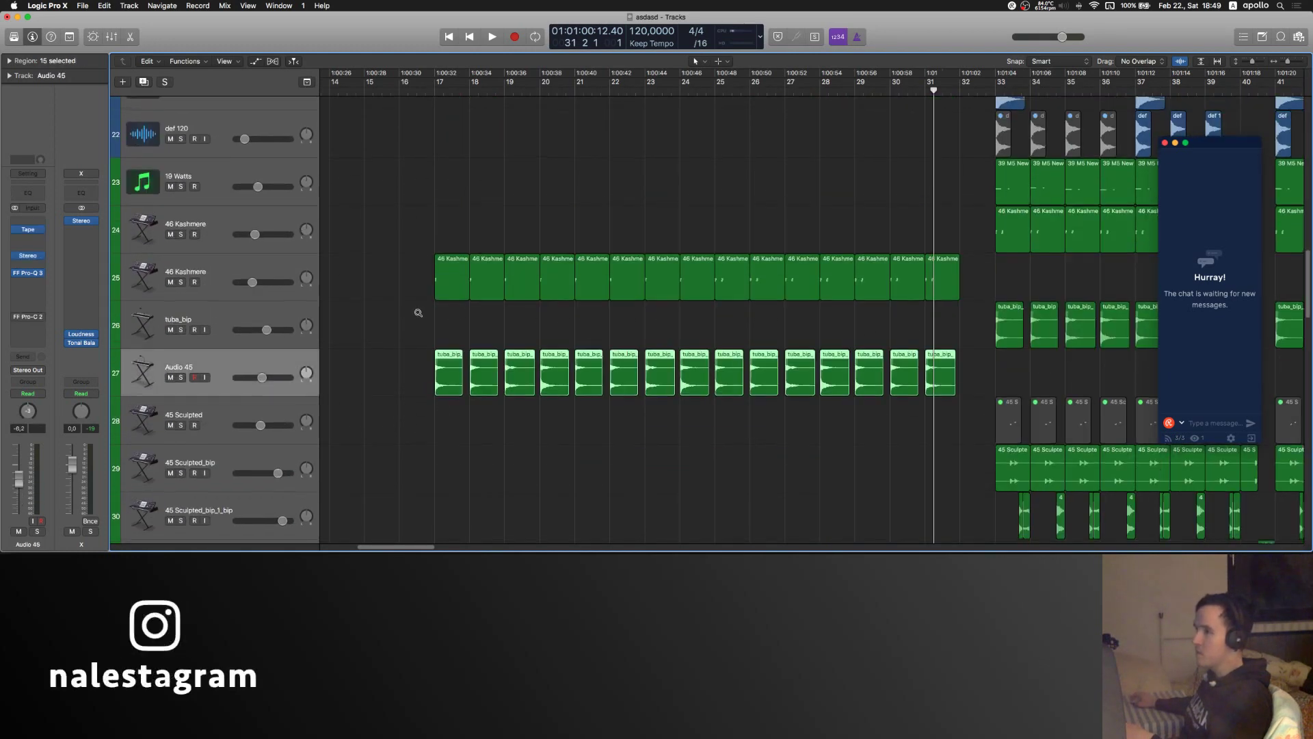
# - Examine the drop's synth, vocal chop and kick tracks around bars 33 to 48, then select the Audio 36 track
pyautogui.scroll(-3, 418, 312)
pyautogui.hscroll(-5, 418, 312)
pyautogui.hscroll(1, 418, 313)
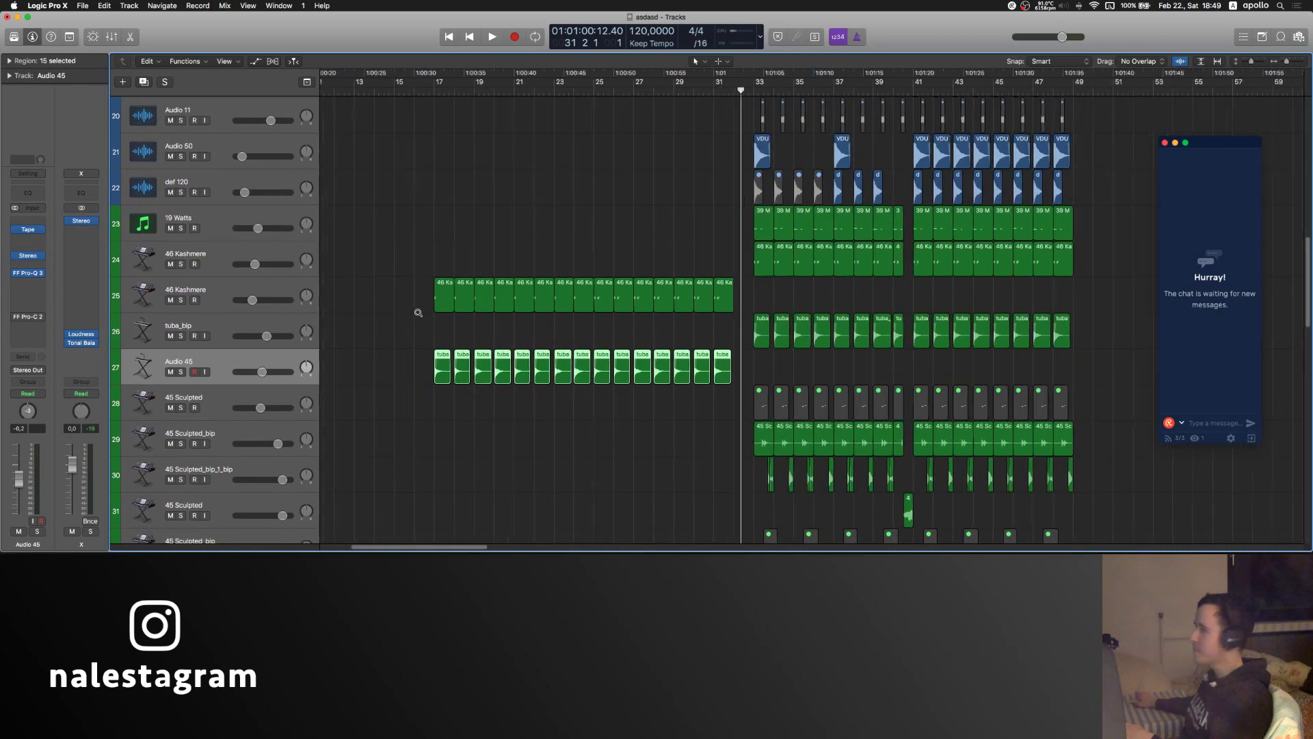
pyautogui.scroll(2, 418, 312)
pyautogui.hscroll(2, 418, 313)
pyautogui.hscroll(5, 419, 315)
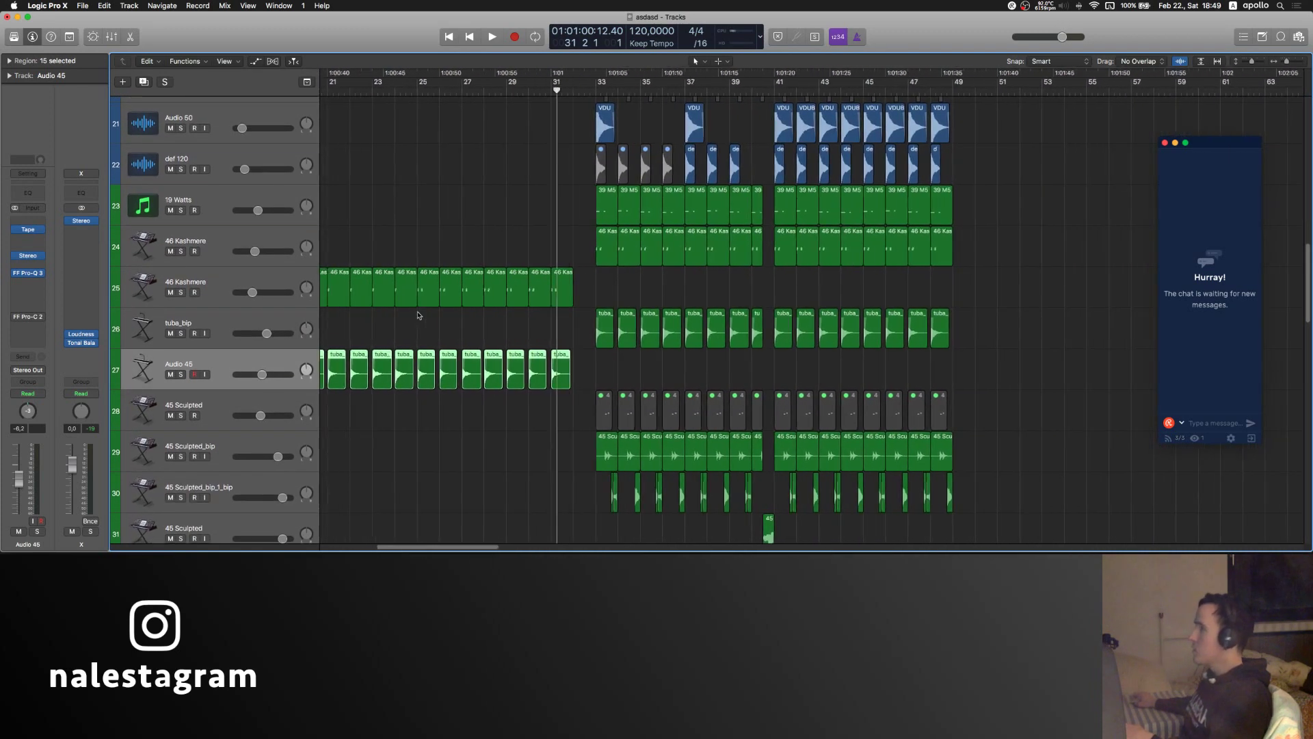
pyautogui.scroll(12, 419, 315)
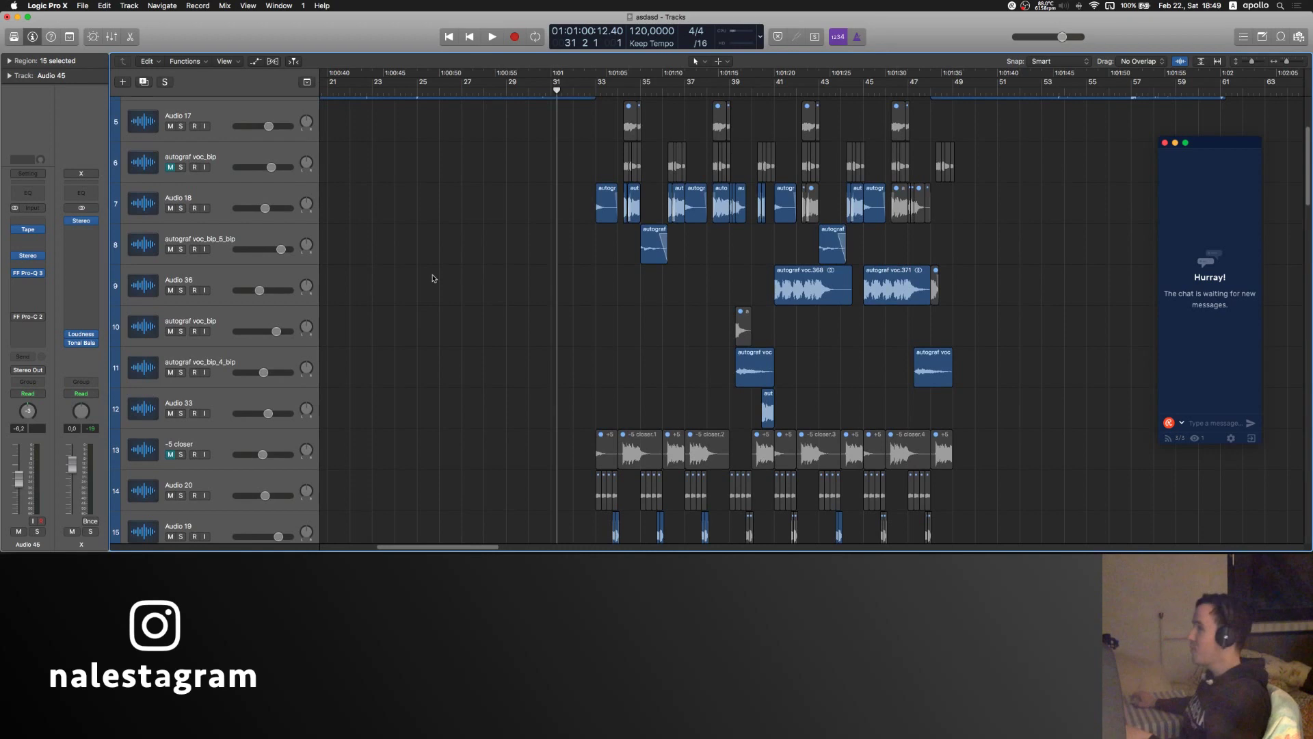
pyautogui.click(432, 279)
pyautogui.scroll(5, 432, 278)
pyautogui.hscroll(4, 762, 419)
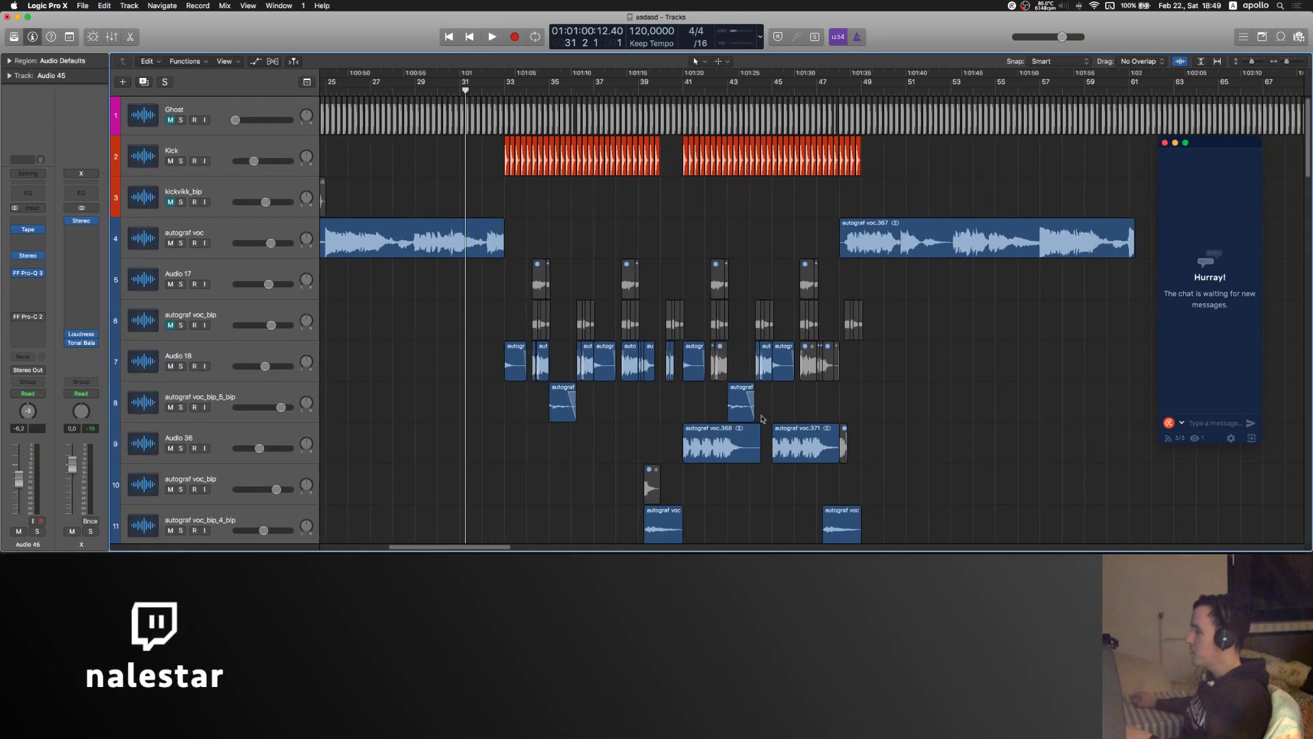
pyautogui.scroll(-2, 762, 419)
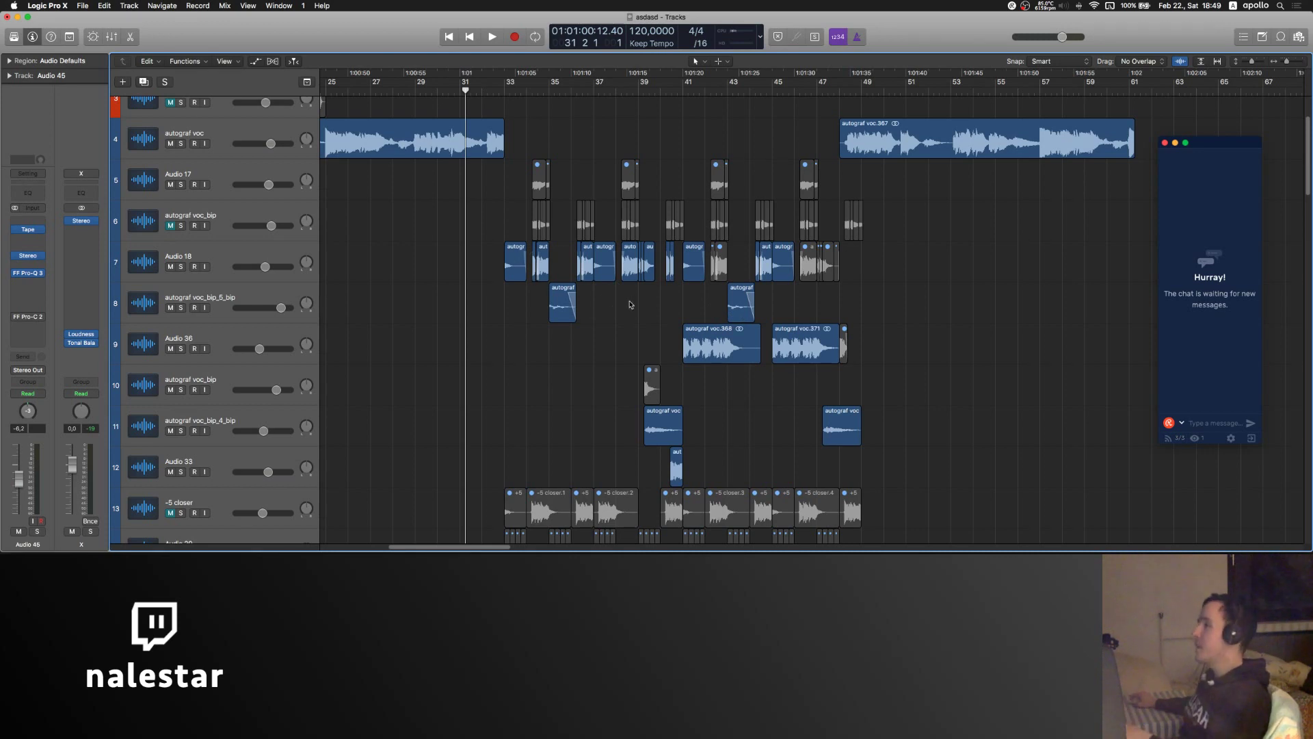
pyautogui.hscroll(2, 909, 270)
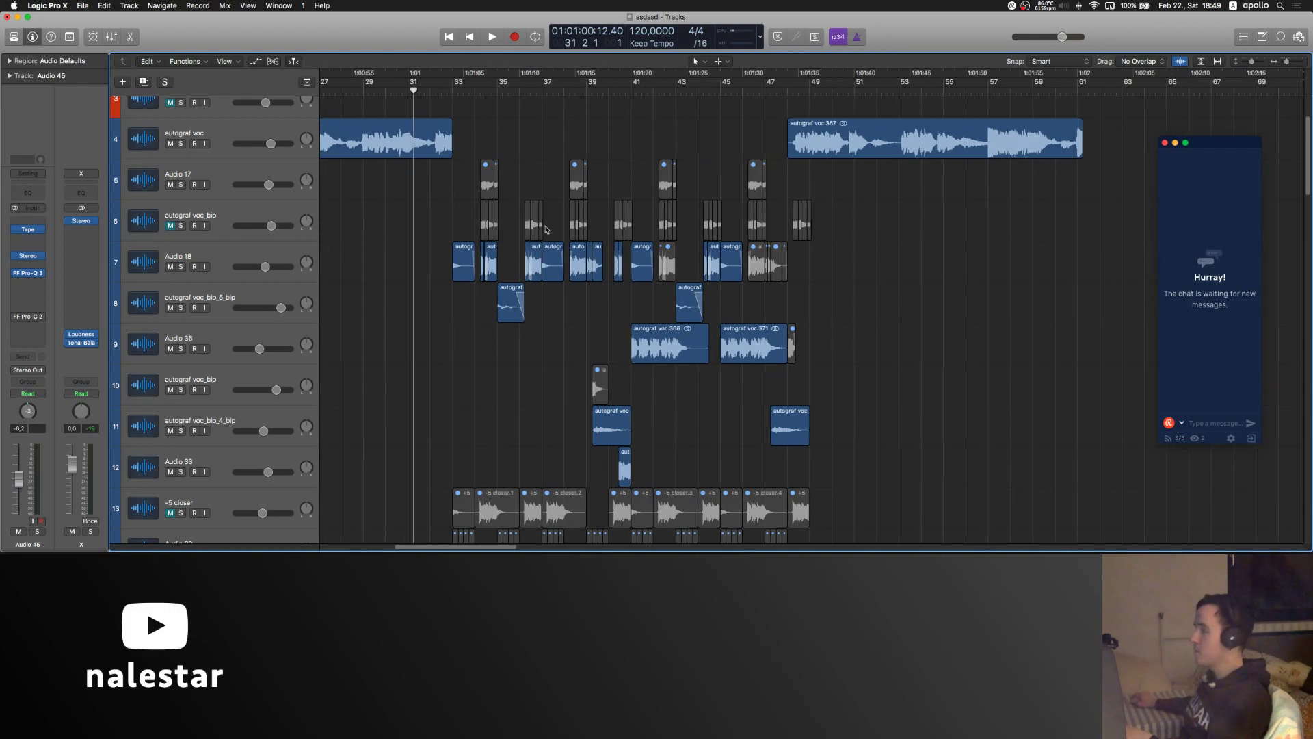
pyautogui.click(260, 353)
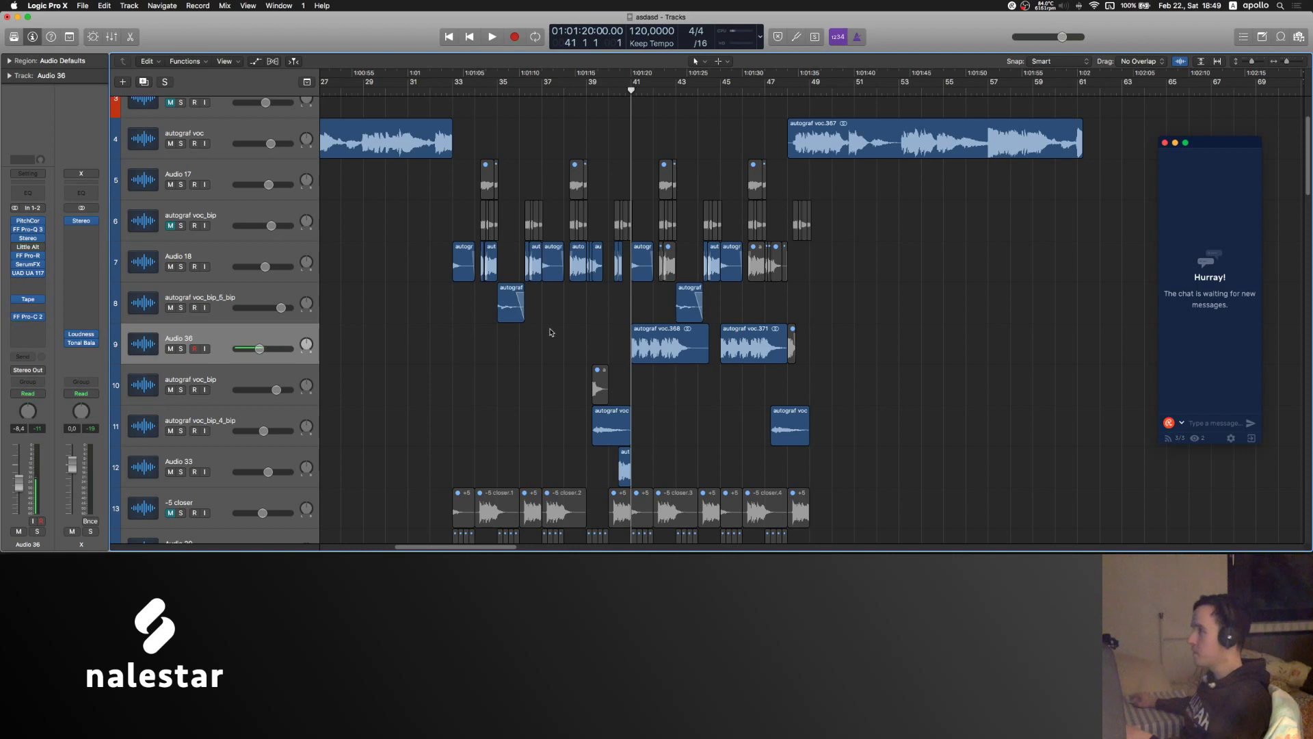
# - Play the arrangement from bar 17 and check which tracks are sounding before the drop
pyautogui.click(397, 93)
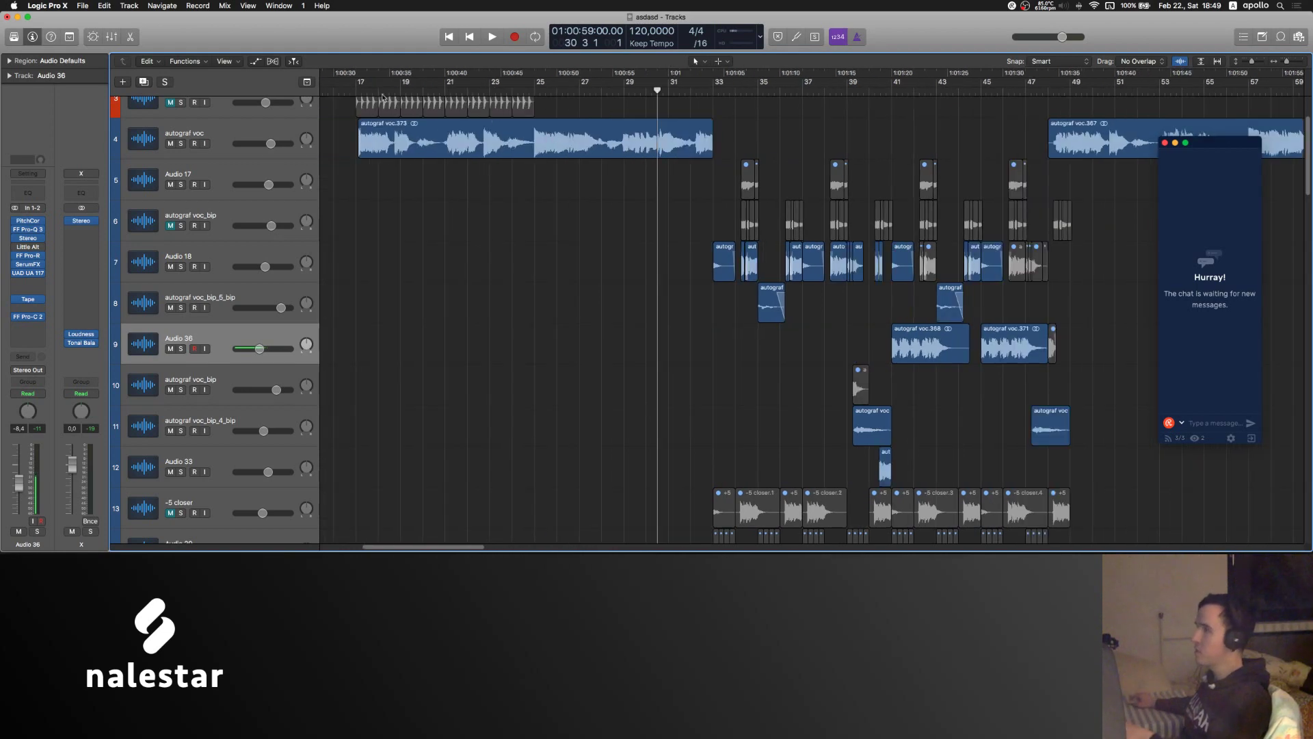
pyautogui.scroll(3, 537, 285)
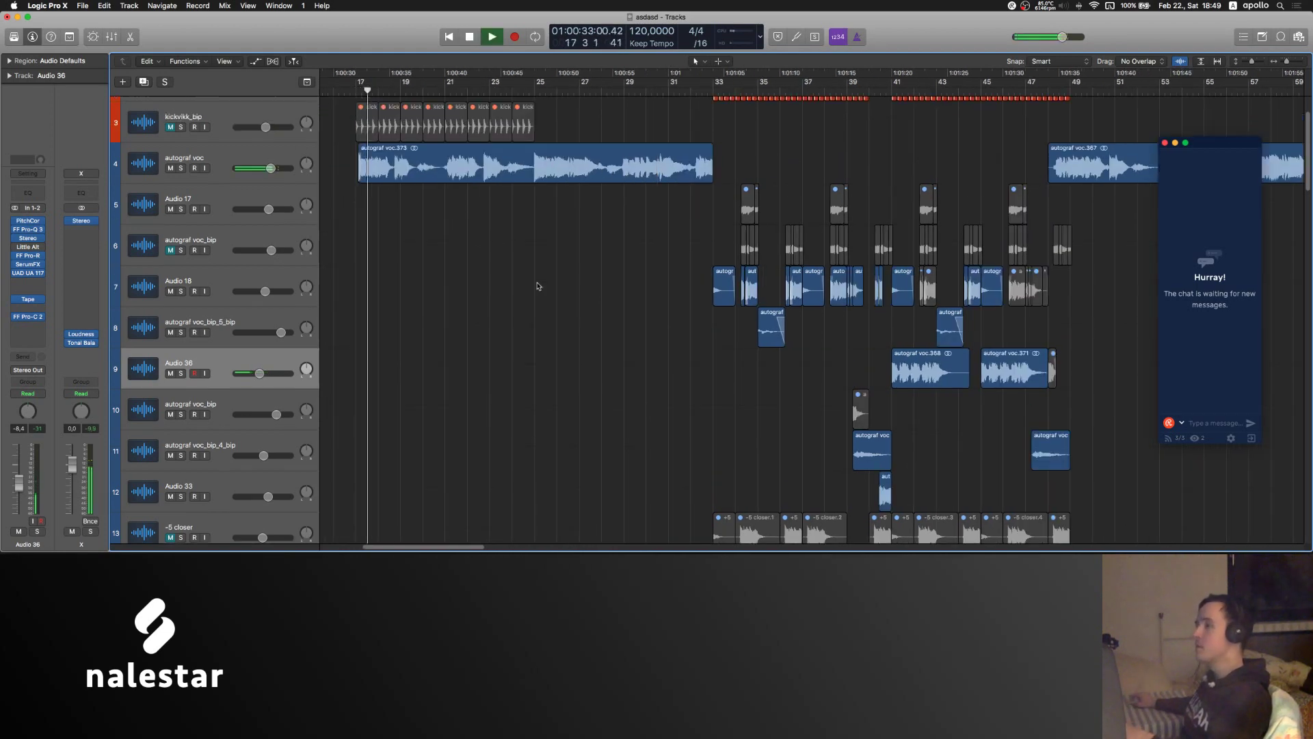
pyautogui.scroll(-6, 538, 285)
pyautogui.scroll(-15, 539, 285)
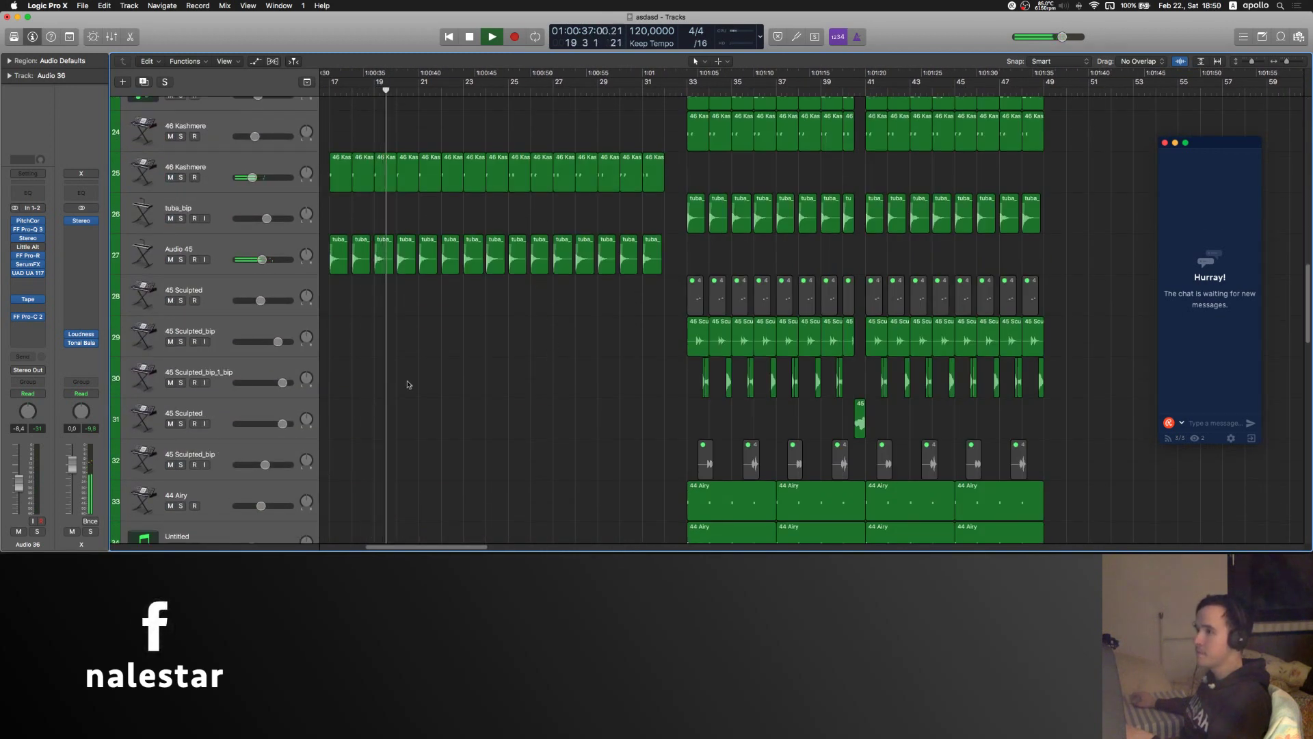
# - Turn the Width of channel X's Stereo plug-in fully down during playback and close the plug-in
pyautogui.click(81, 220)
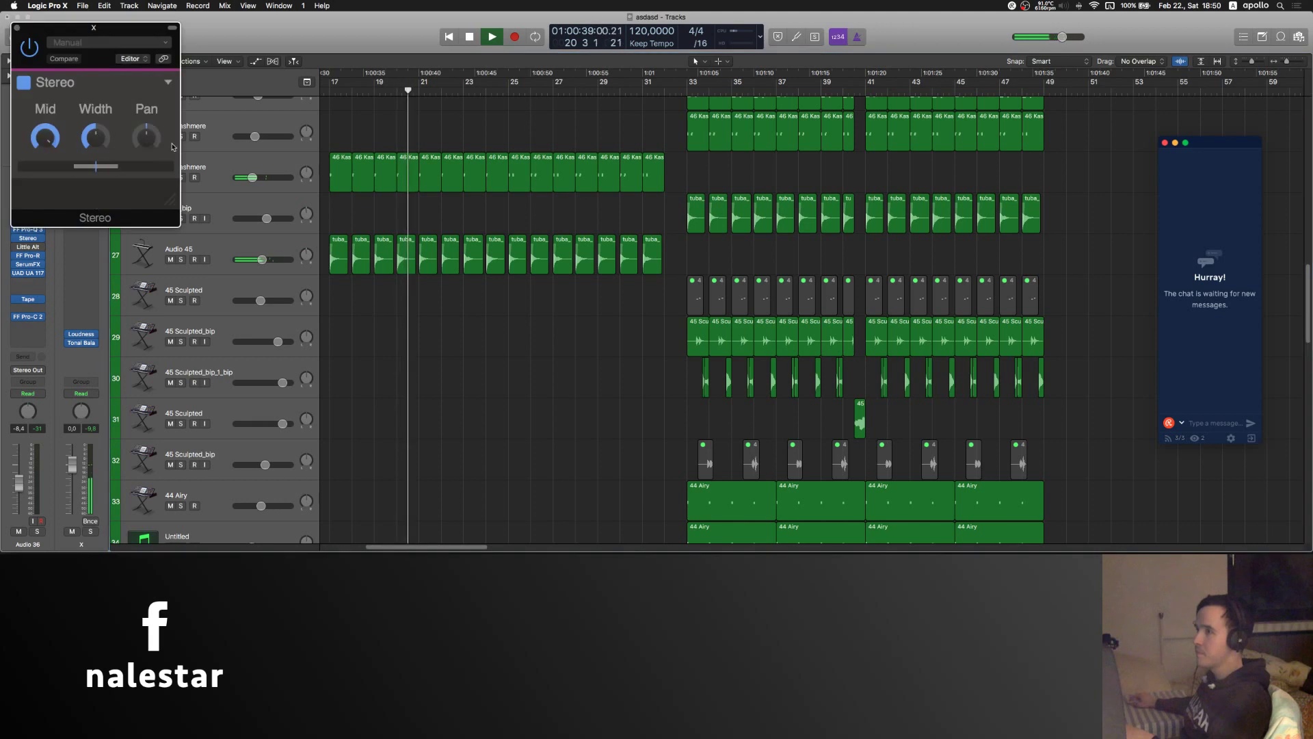
pyautogui.moveTo(99, 142); pyautogui.dragTo(99, 205)
pyautogui.doubleClick(98, 141)
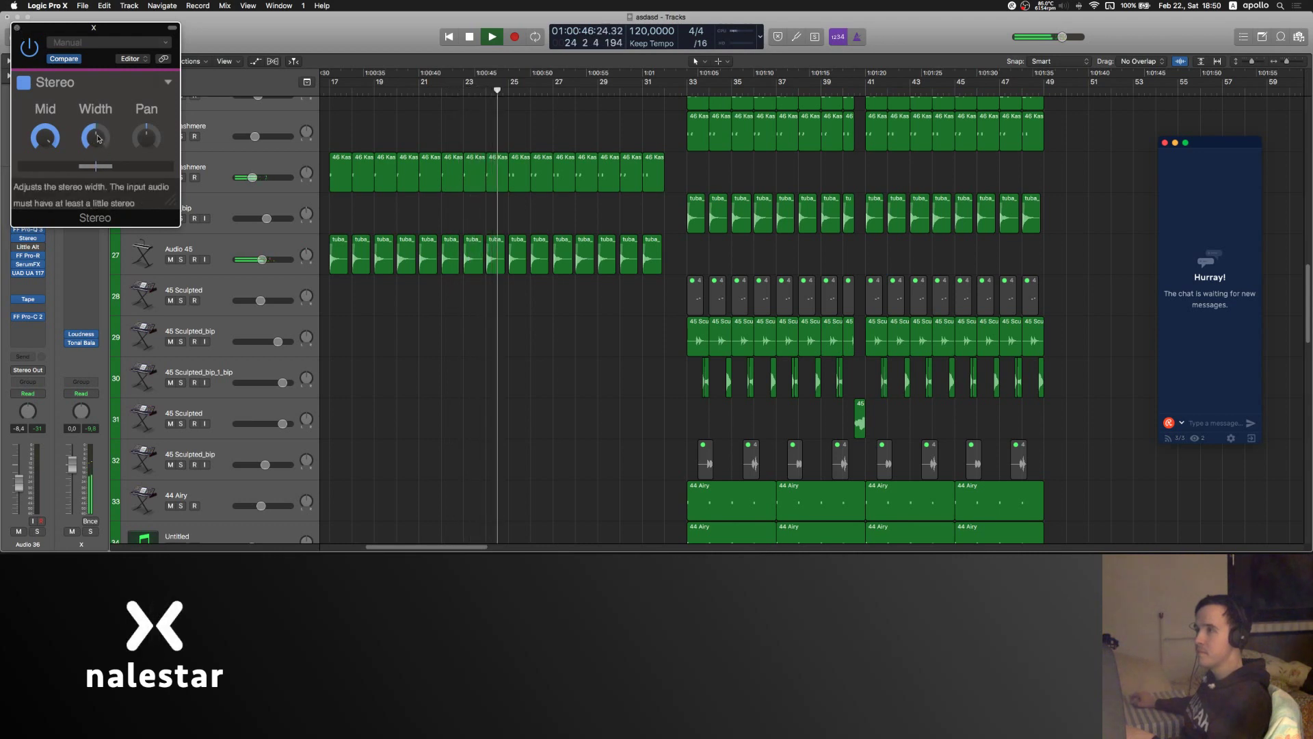
pyautogui.moveTo(96, 134); pyautogui.dragTo(96, 178)
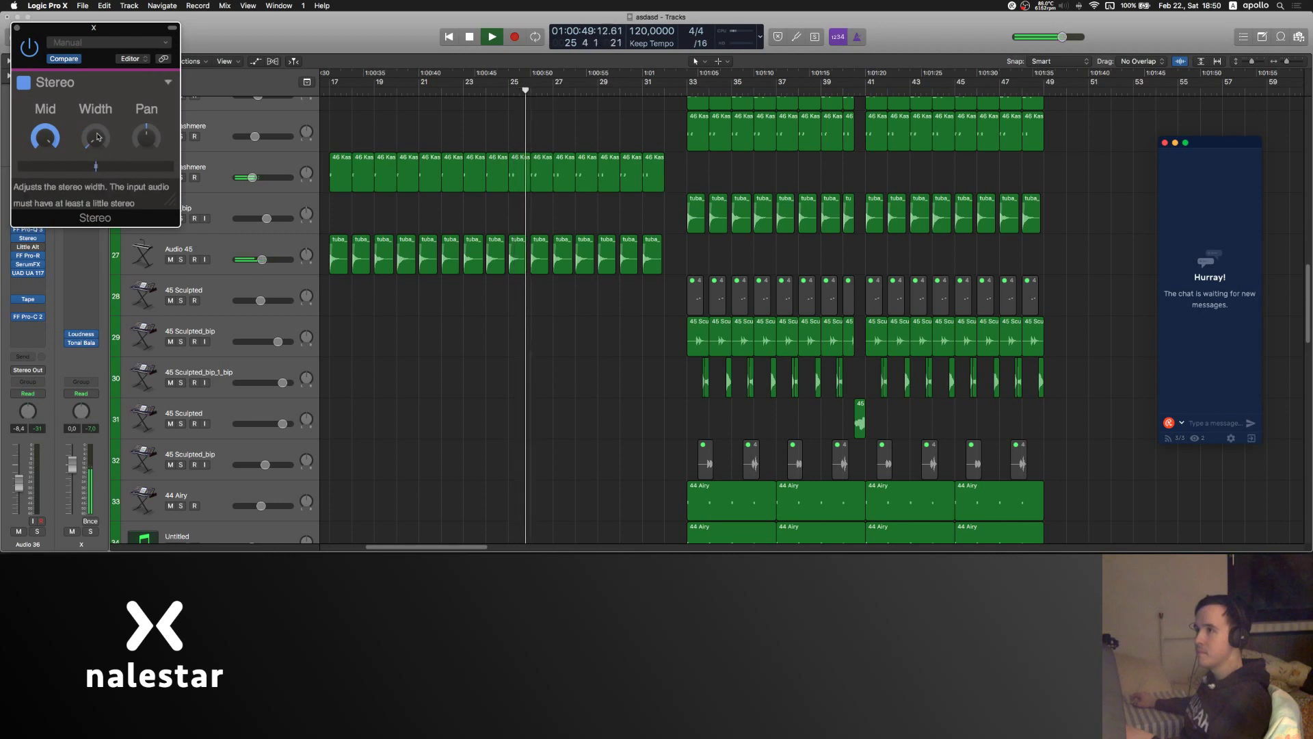
pyautogui.click(18, 27)
# - Select the muted autograf voc_bip track 6, add an FF Pro-Q 3 equalizer below Stereo on channel X, and close its window
pyautogui.hscroll(2, 631, 335)
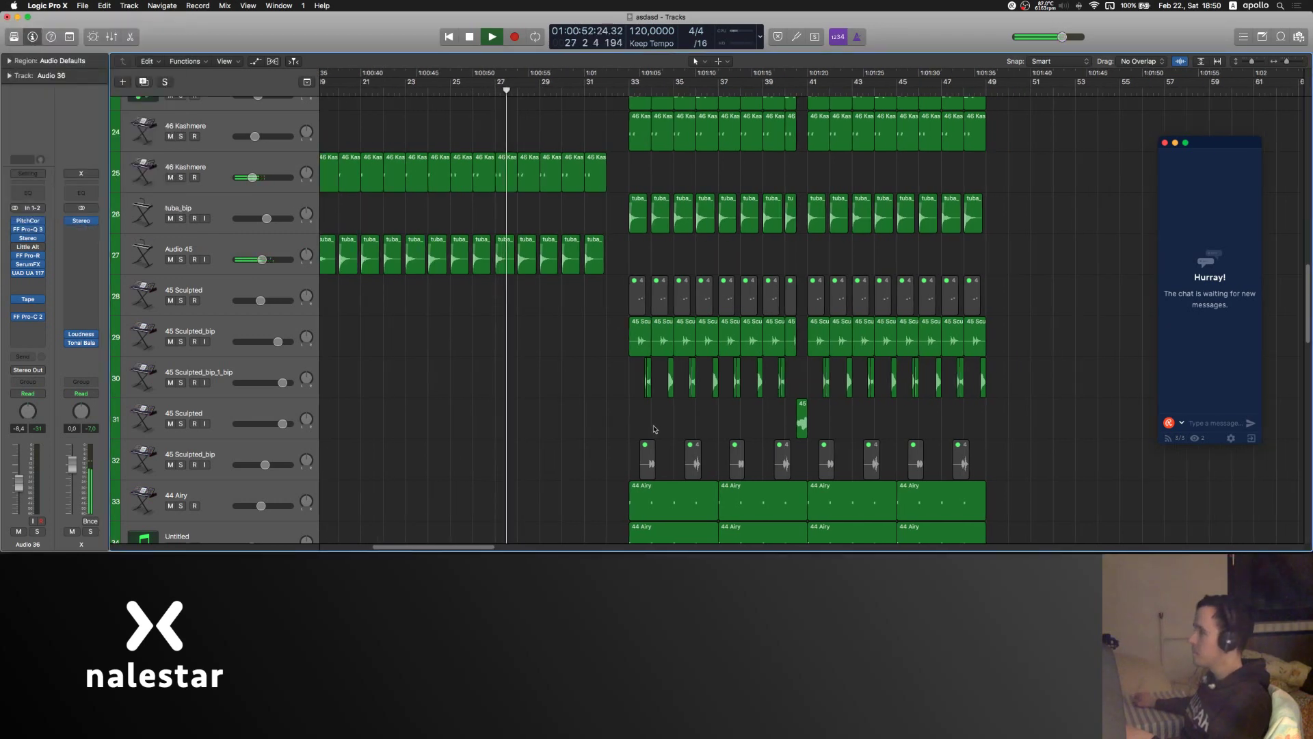
pyautogui.scroll(15, 654, 429)
pyautogui.hscroll(2, 654, 429)
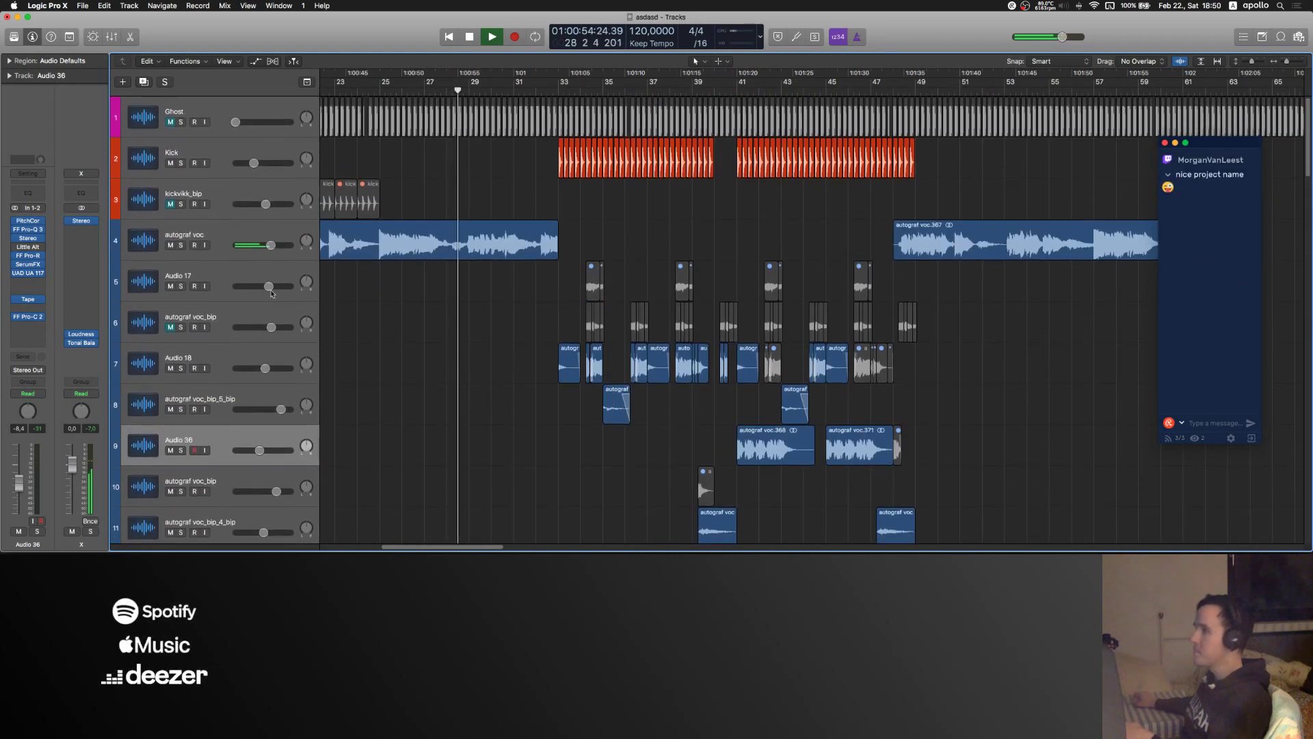
pyautogui.click(273, 311)
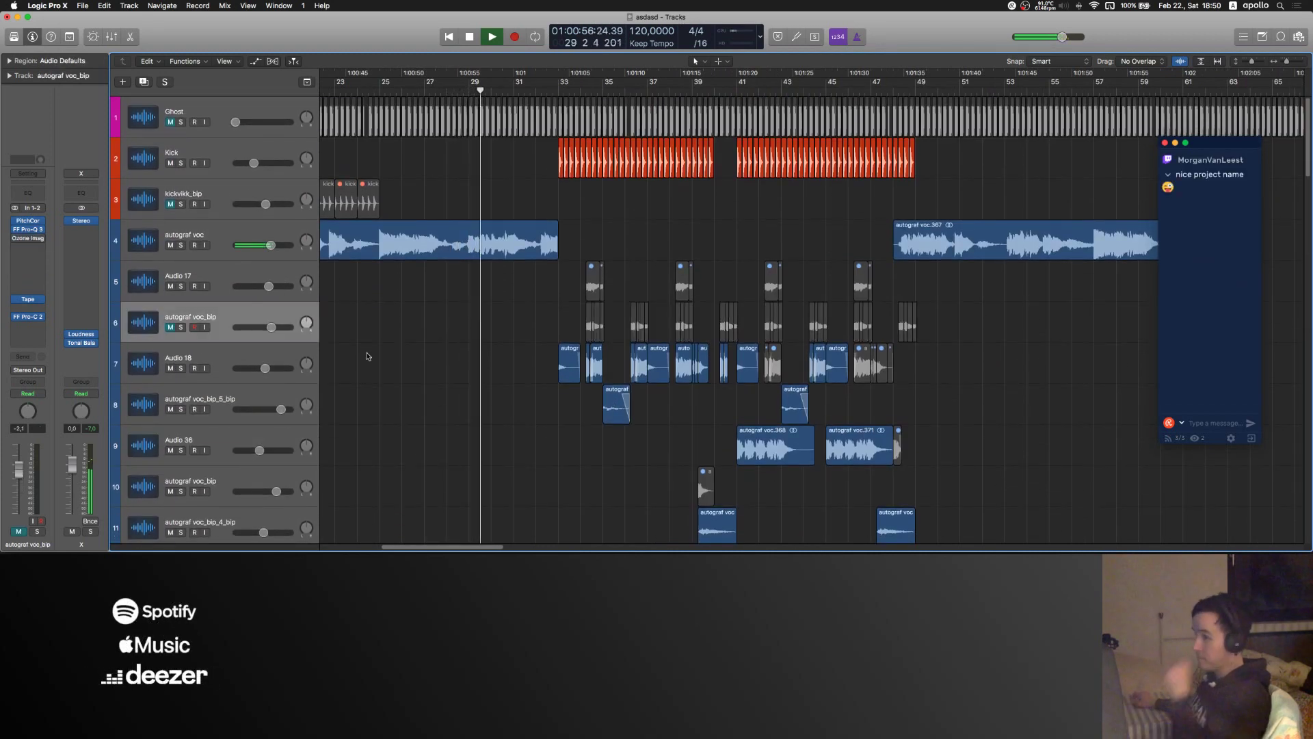
pyautogui.click(81, 238)
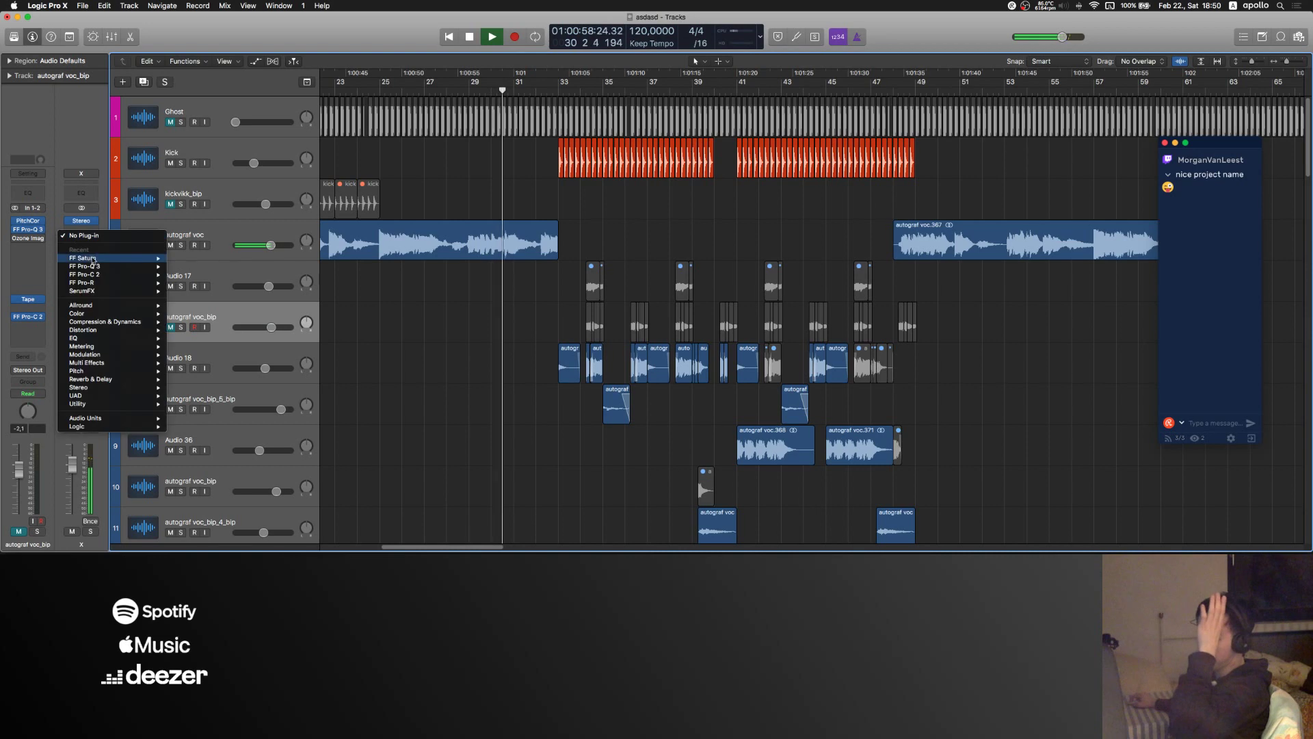
pyautogui.click(287, 329)
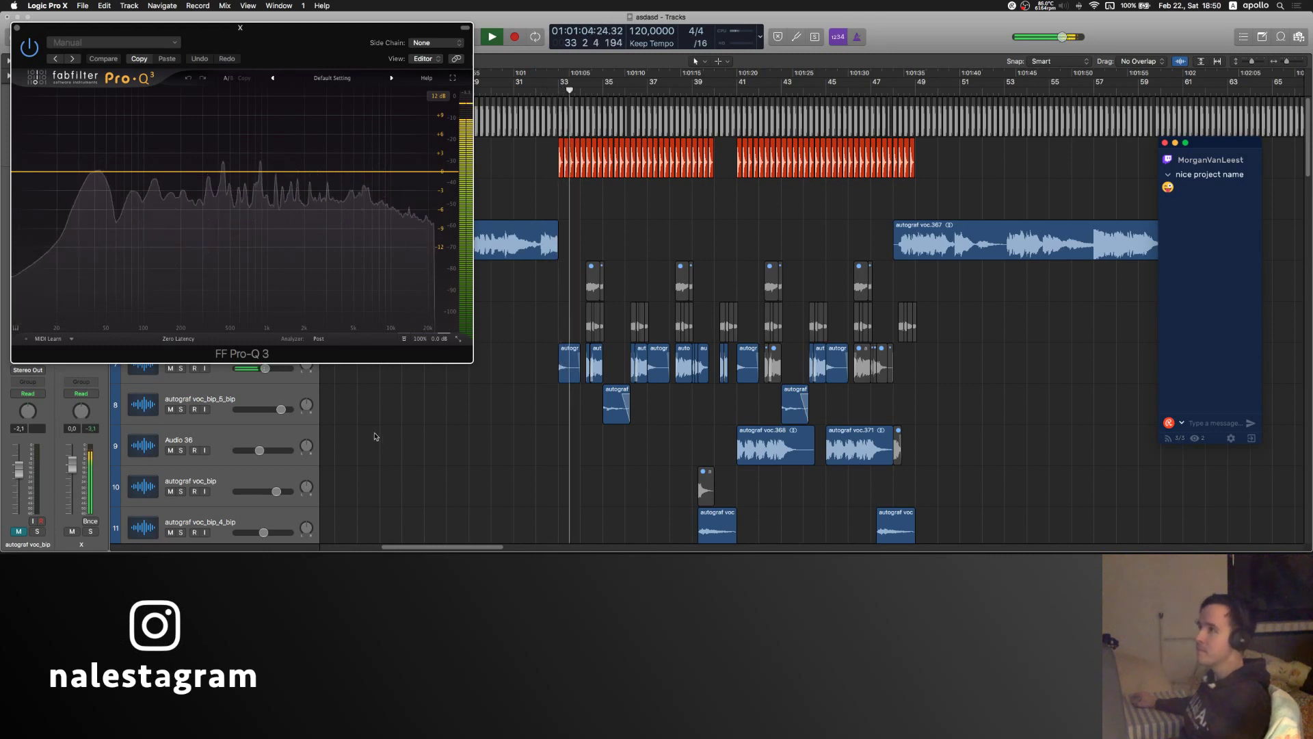
pyautogui.click(19, 27)
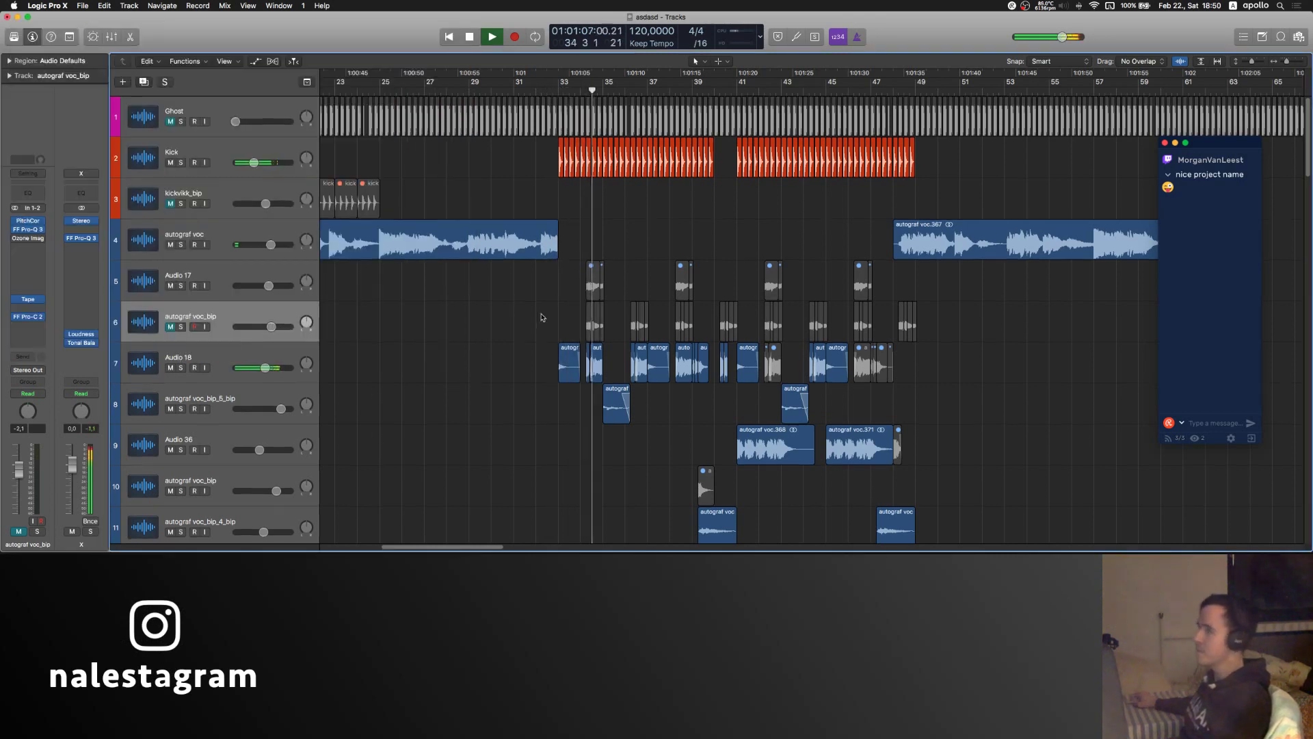
# - Copy the four VAD1 FX Impacts & Bombs regions at bars 41 and 45 to bars 43 and 47
pyautogui.scroll(-10, 540, 314)
pyautogui.scroll(-7, 543, 318)
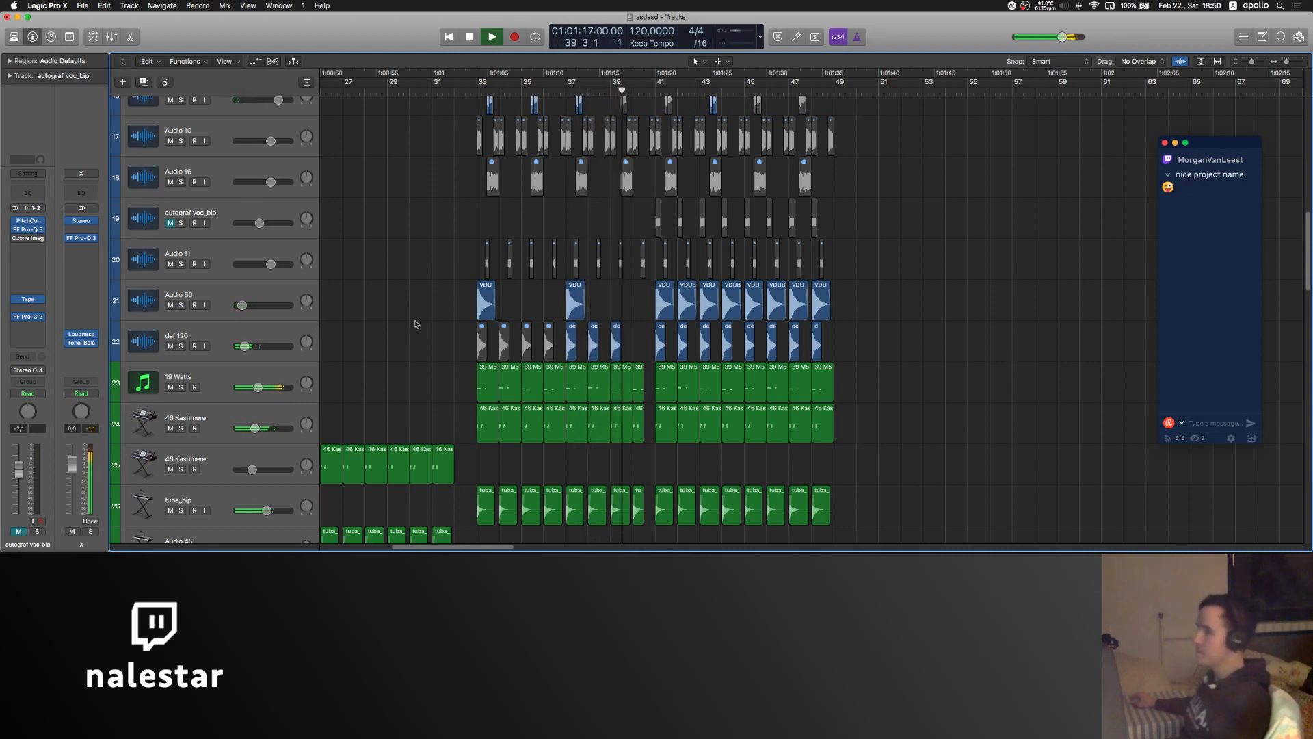
pyautogui.hscroll(5, 415, 323)
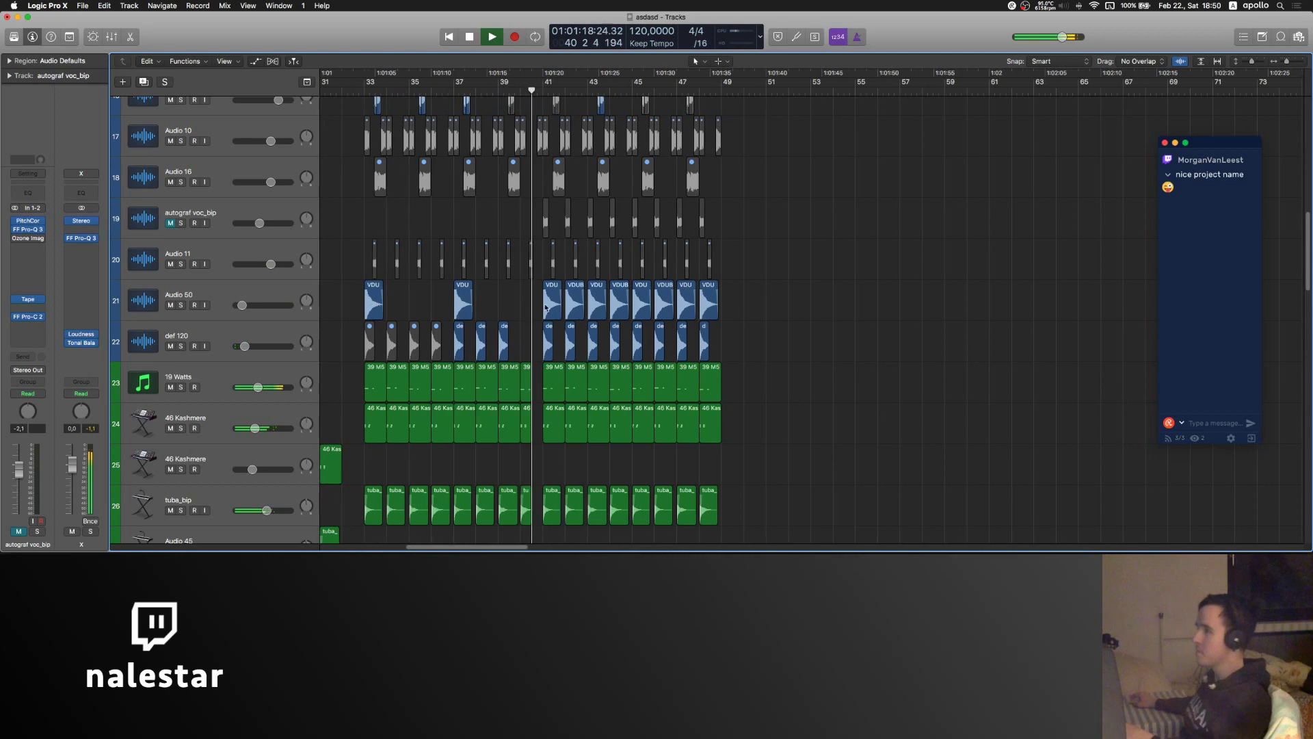
pyautogui.scroll(-10, 506, 307)
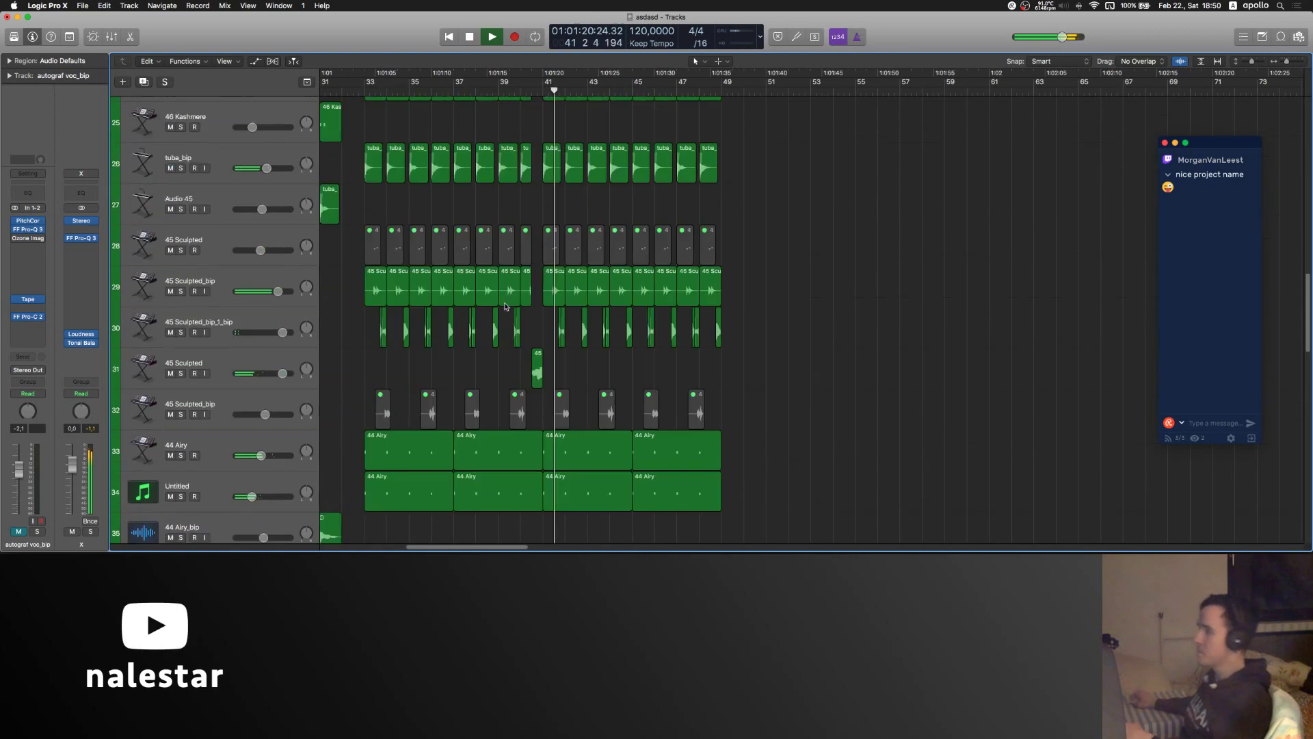
pyautogui.scroll(-8, 506, 306)
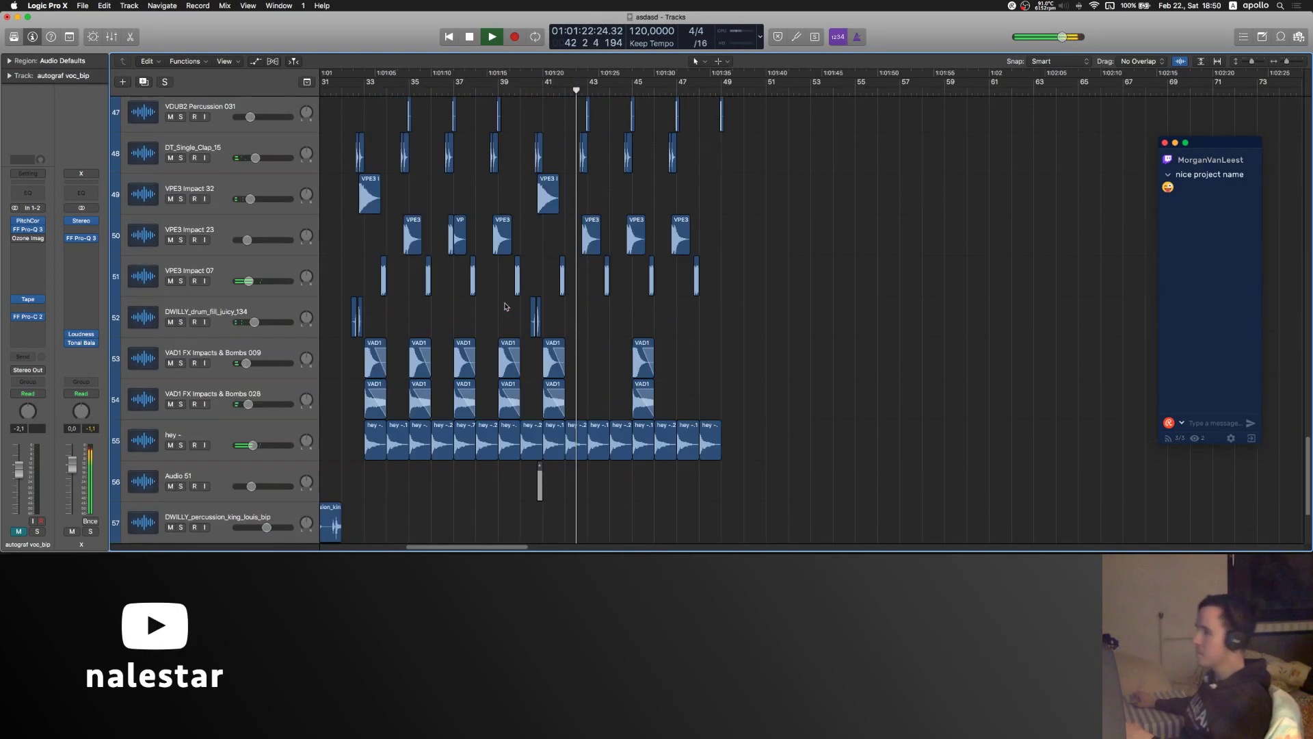
pyautogui.moveTo(661, 253); pyautogui.dragTo(532, 309)
pyautogui.scroll(-1, 549, 316)
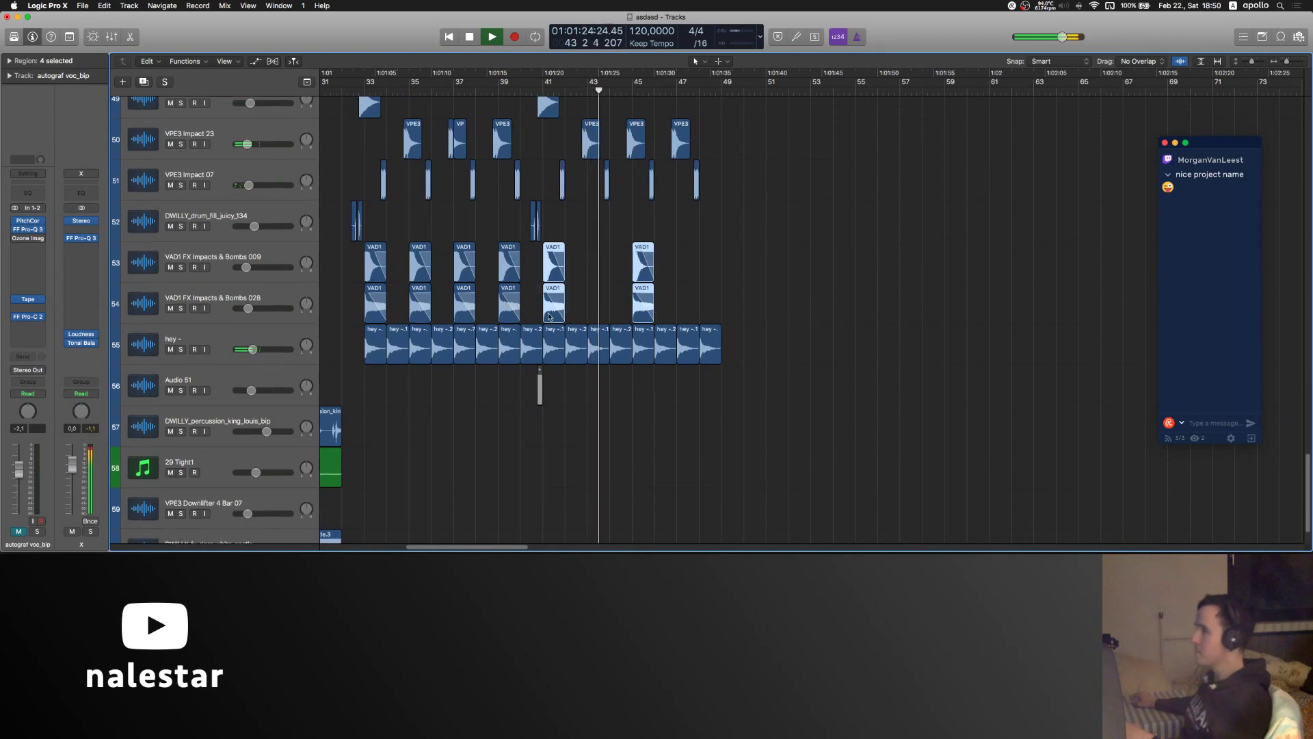
pyautogui.moveTo(553, 261); pyautogui.dragTo(595, 261)
pyautogui.click(723, 229)
pyautogui.scroll(-2, 639, 226)
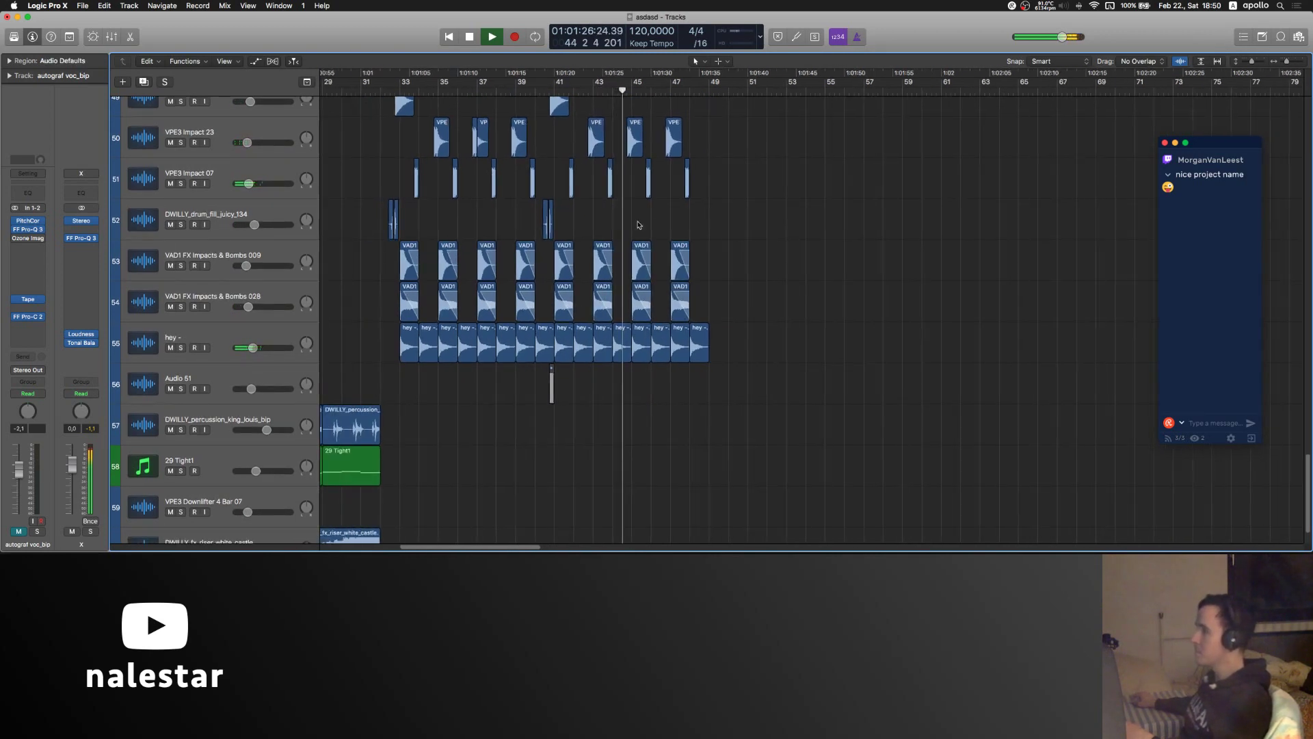
# - Cut out the hey track's audio from beat 4 of bar 40 up to bar 41
pyautogui.hscroll(-3, 609, 287)
pyautogui.scroll(3, 565, 346)
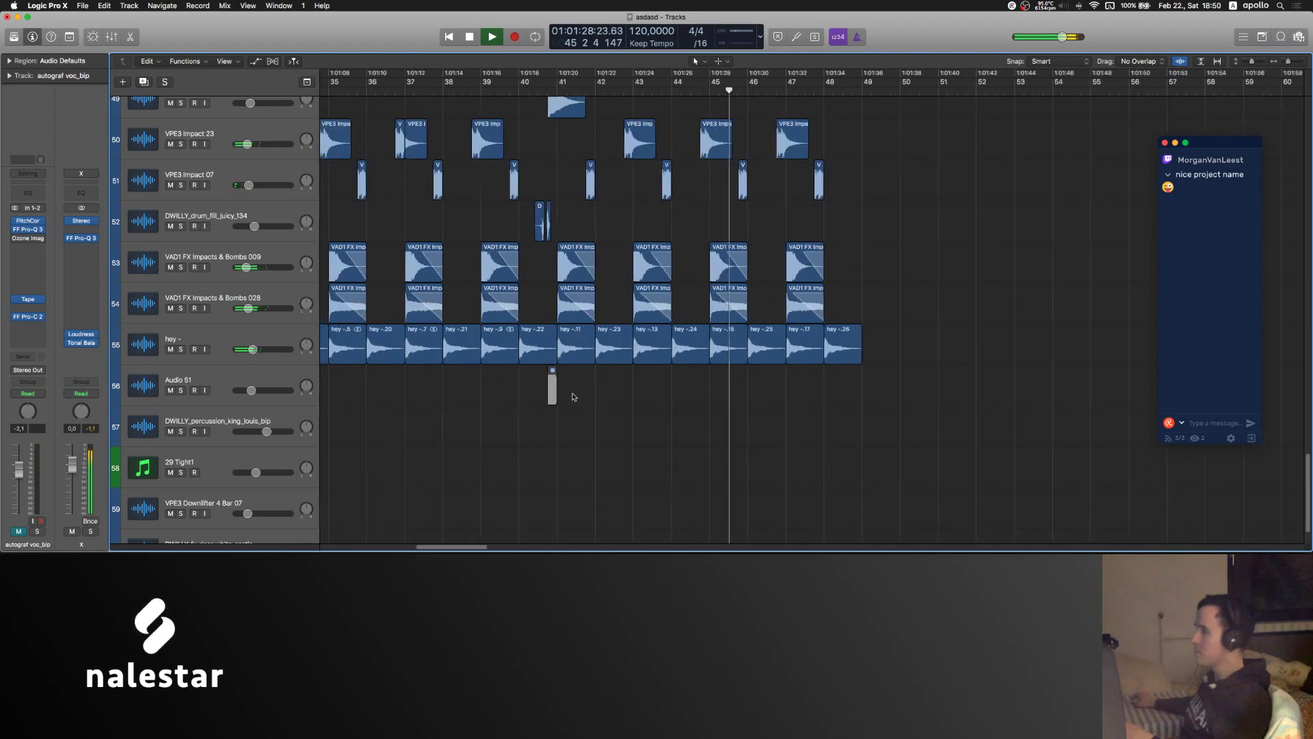
pyautogui.moveTo(546, 348); pyautogui.dragTo(538, 348)
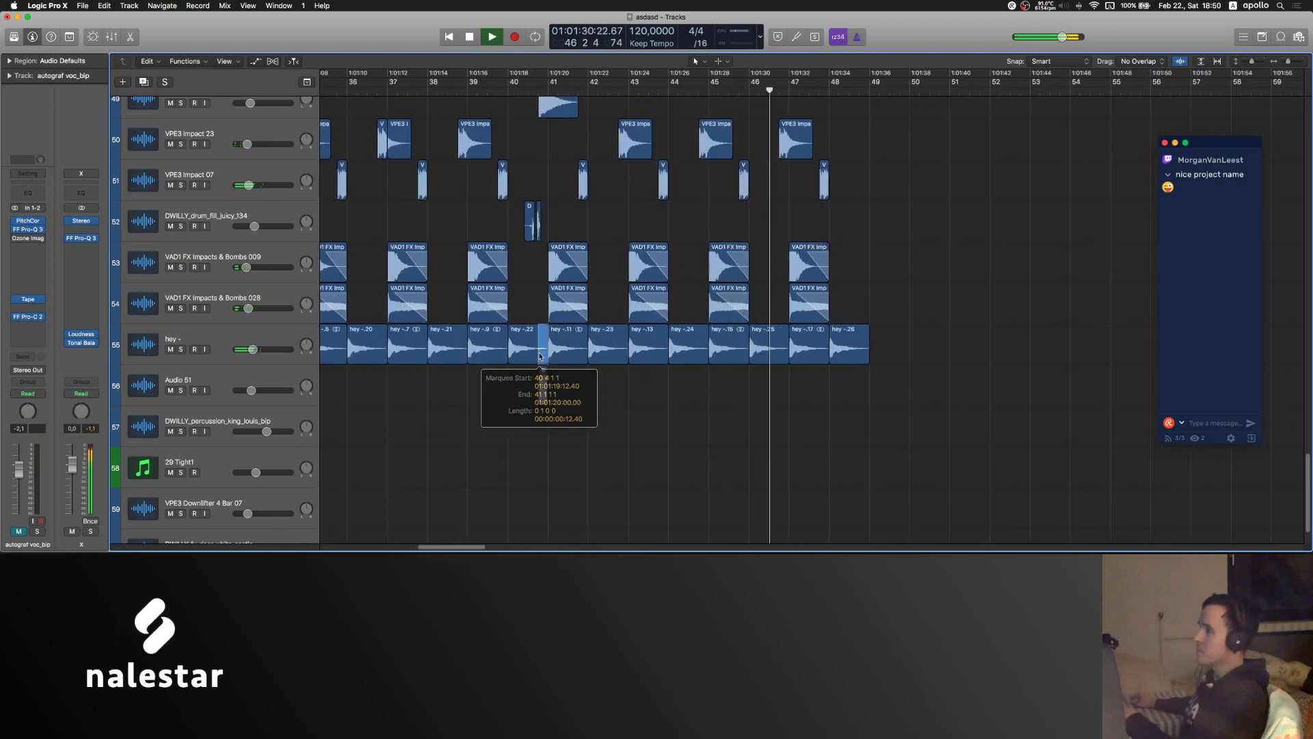
pyautogui.press('BackSpace')
# - Add a stereo FF Pro-Q 3 to the VPE3 Impact 32 track, play from bar 40, and close the plug-in
pyautogui.scroll(4, 530, 404)
pyautogui.scroll(2, 531, 404)
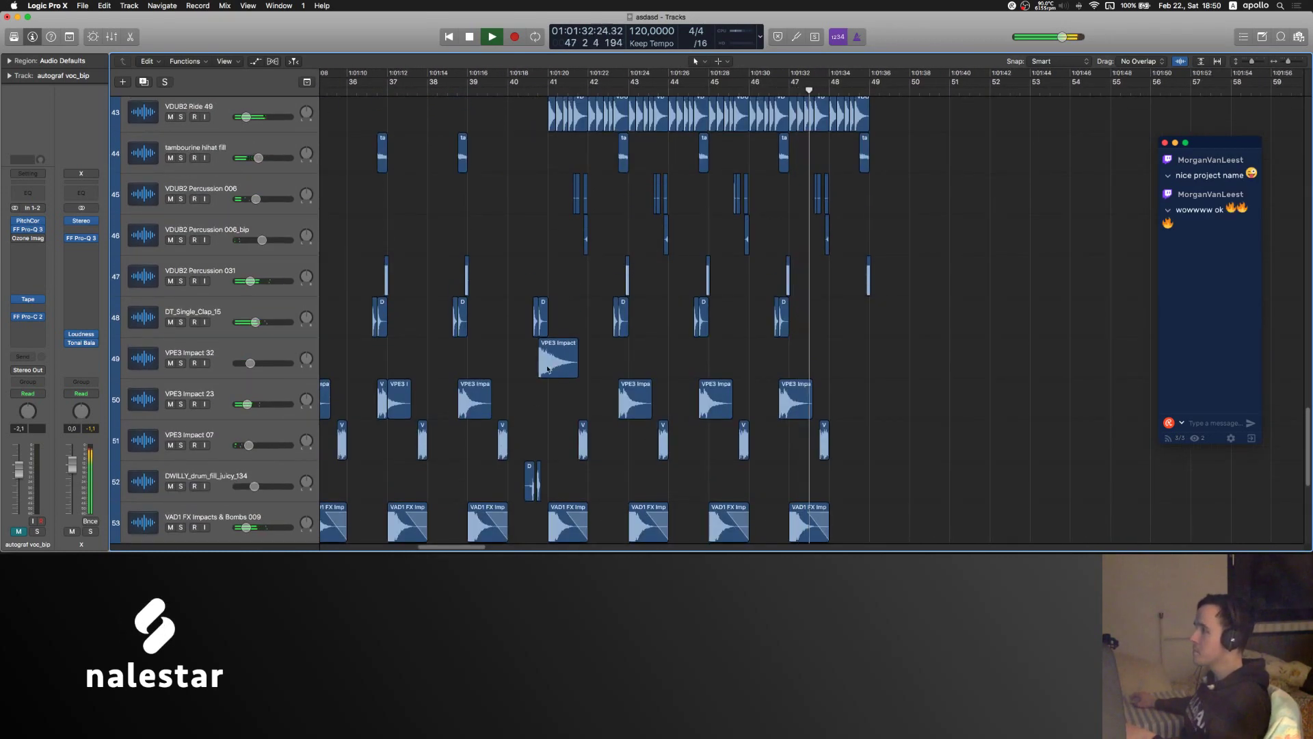
pyautogui.click(254, 350)
pyautogui.click(28, 239)
pyautogui.moveTo(48, 258)
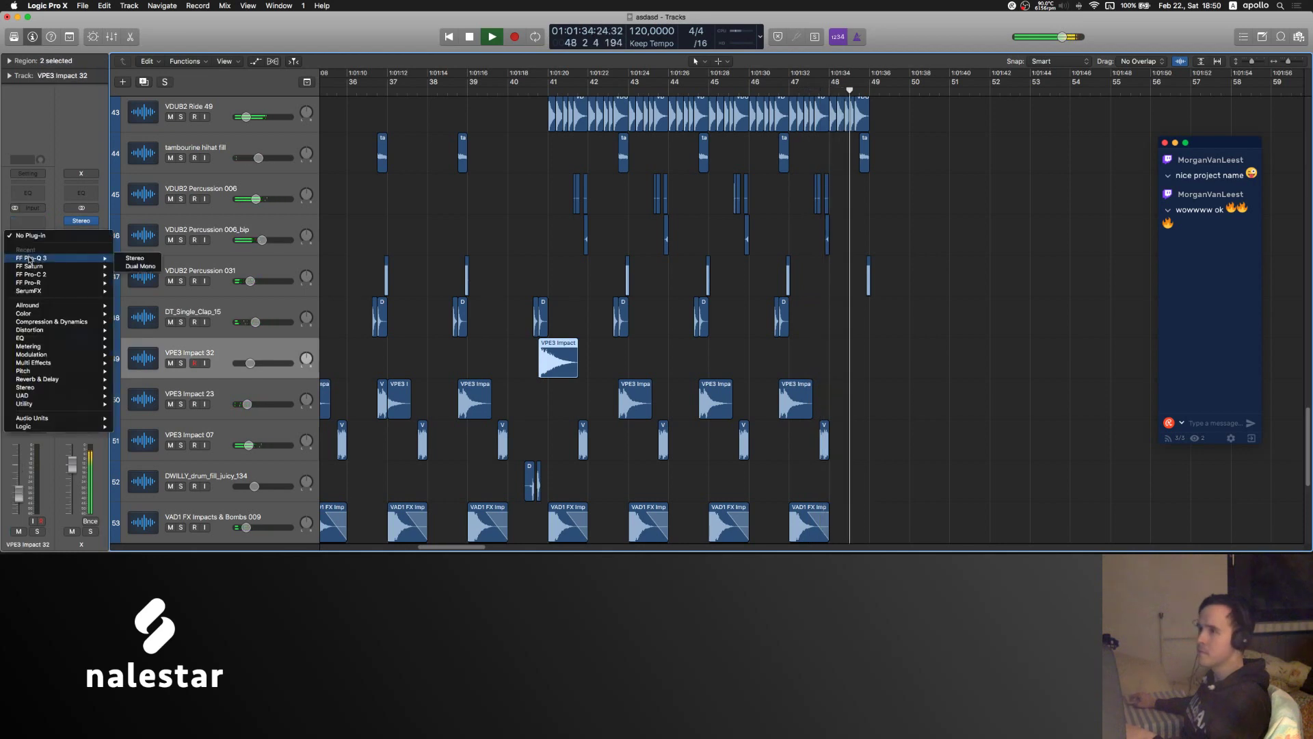
pyautogui.click(135, 258)
pyautogui.click(508, 85)
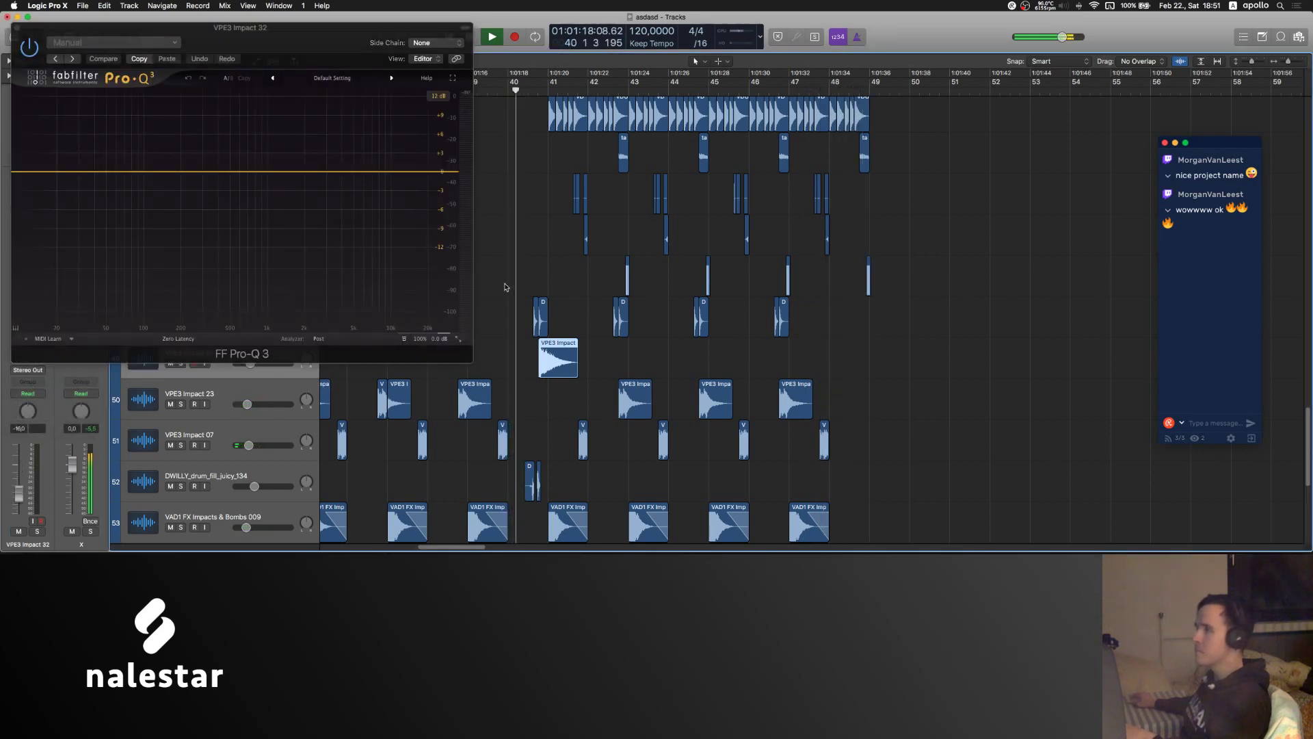
pyautogui.click(17, 27)
# - Unmute the VAD1 FX region on the Audio 51 track just before bar 41 and select that track
pyautogui.scroll(-5, 553, 335)
pyautogui.click(543, 326)
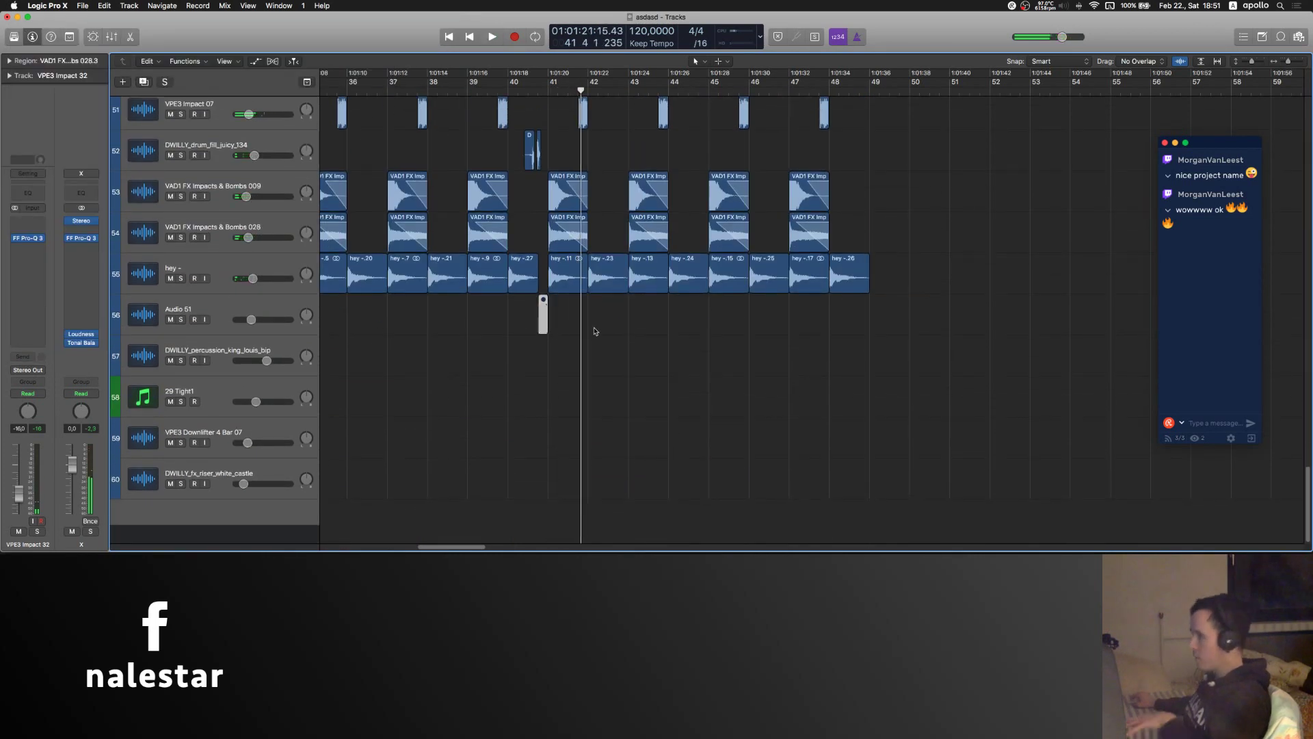
pyautogui.click(238, 305)
pyautogui.press('super+Right')
pyautogui.press('super+Right')
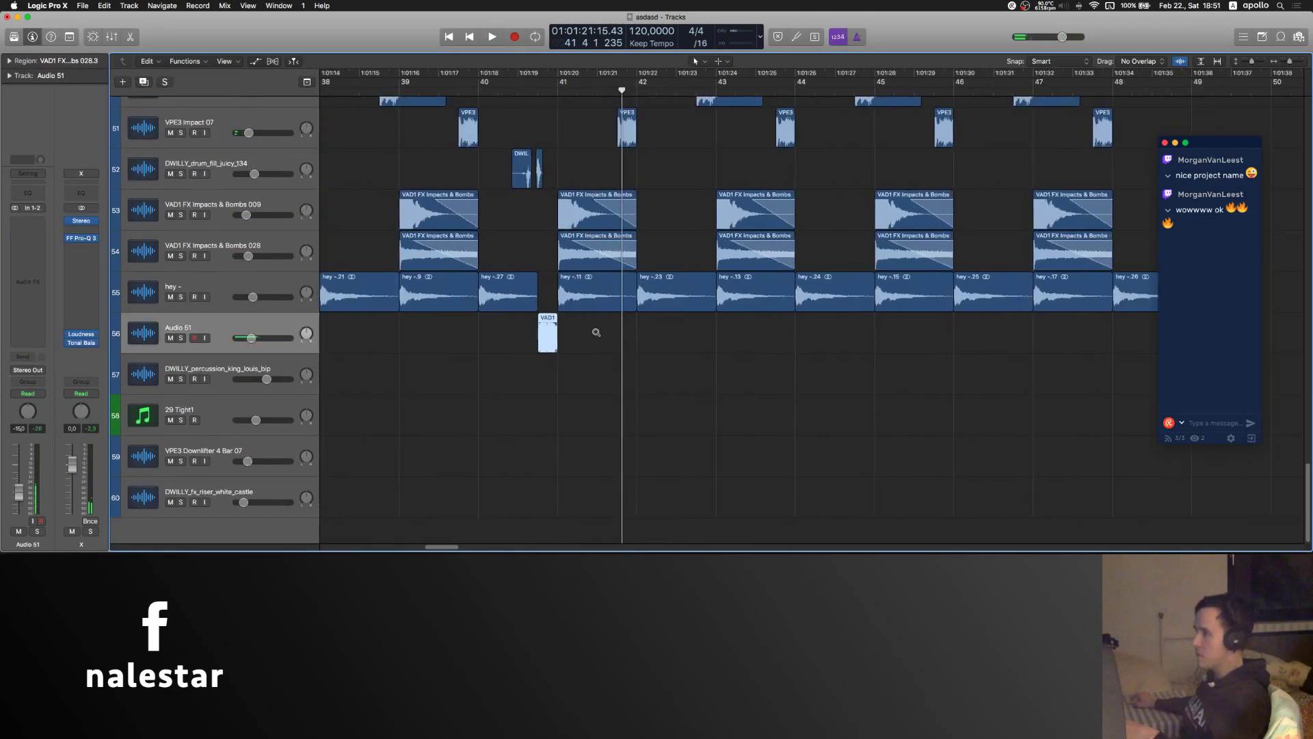
# - Audition the Audio 51 track in solo from beat 3 of bar 40, then turn its solo off
pyautogui.press('s')
pyautogui.click(506, 89)
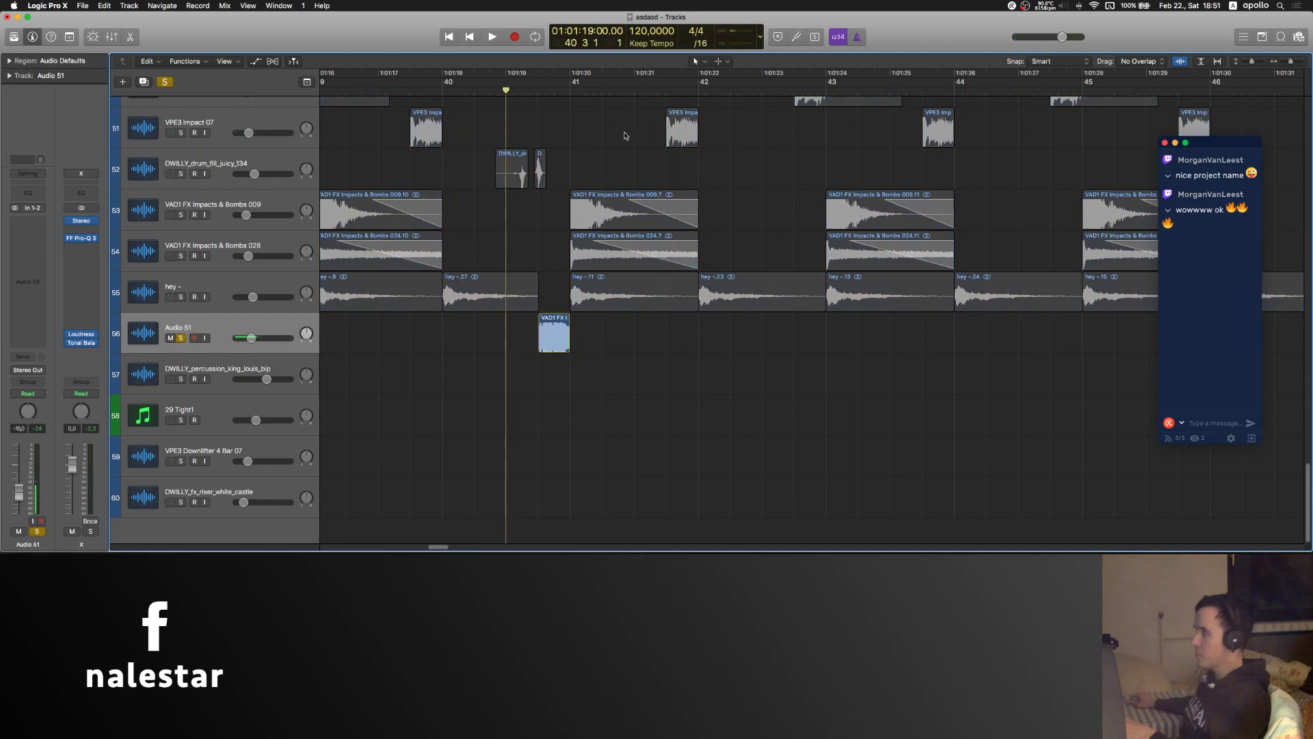
pyautogui.press('space')
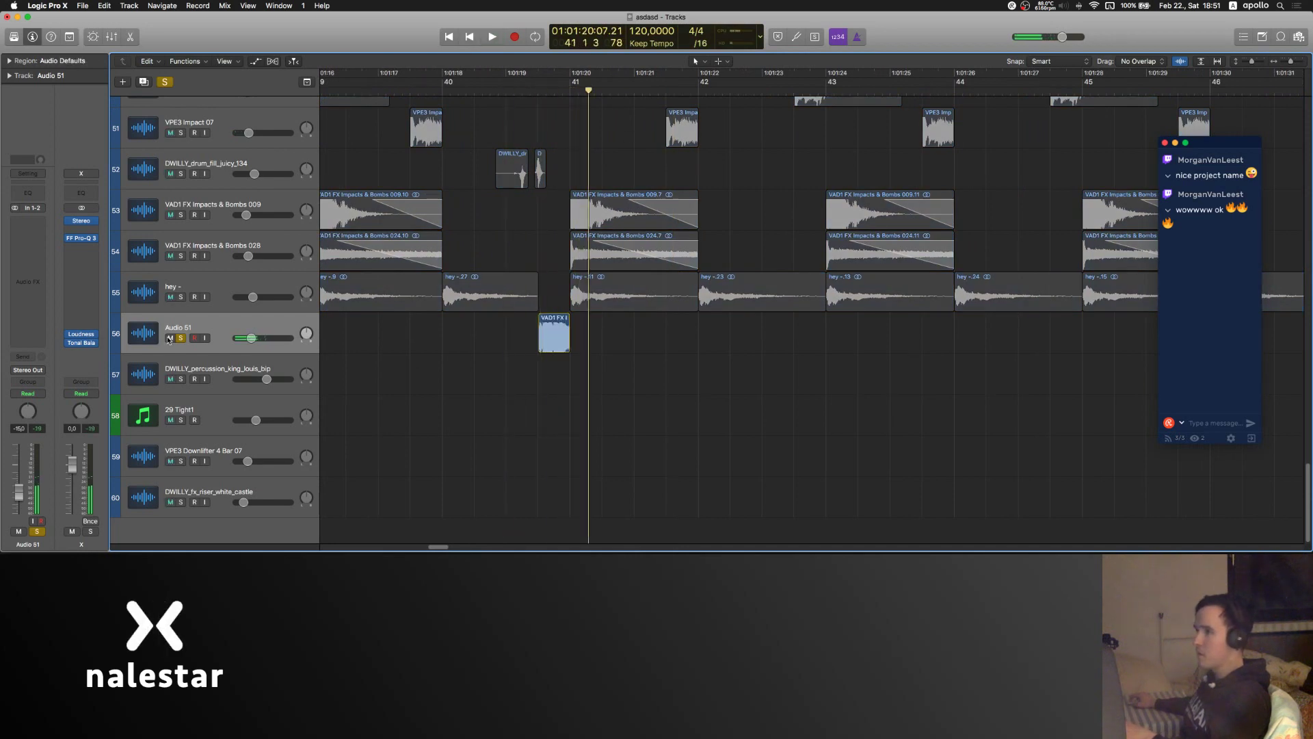
pyautogui.click(181, 338)
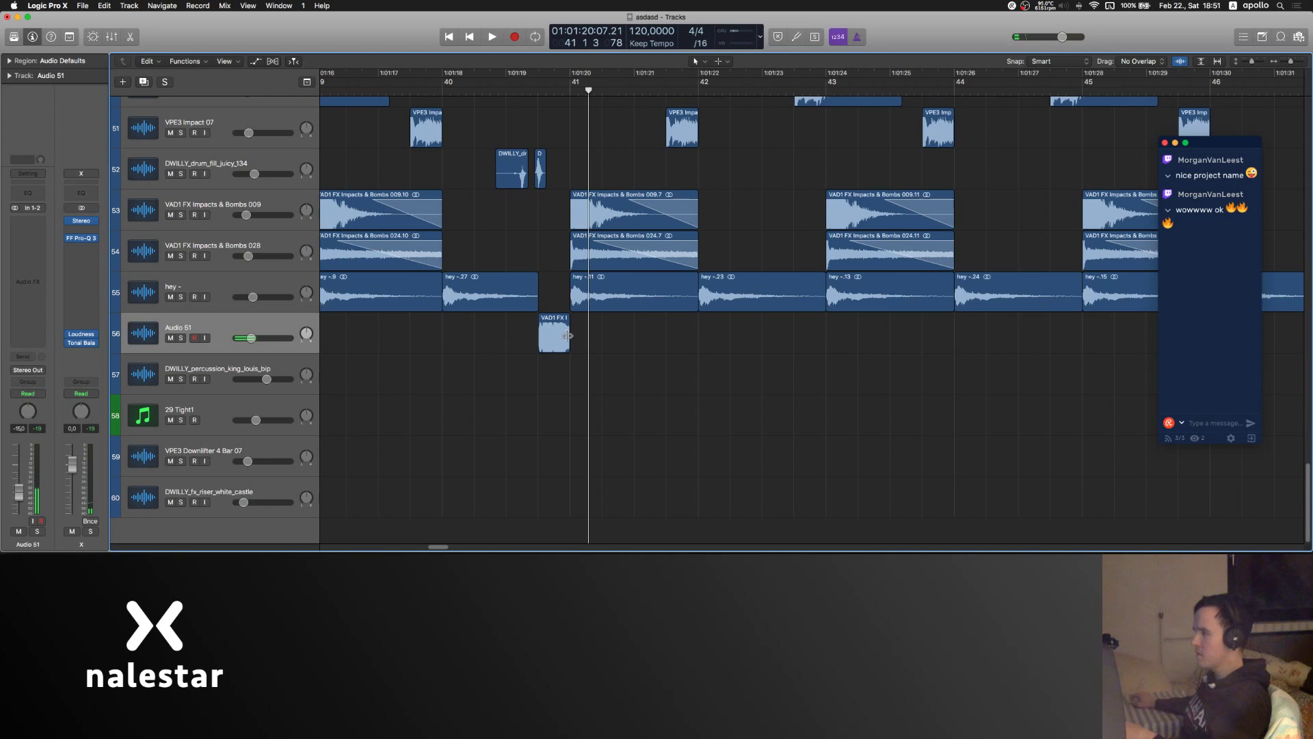
# - Switch to Ableton Live and audition the impact samples in the VDUB1 Impacts folder of the vec drums location
pyautogui.click(618, 531)
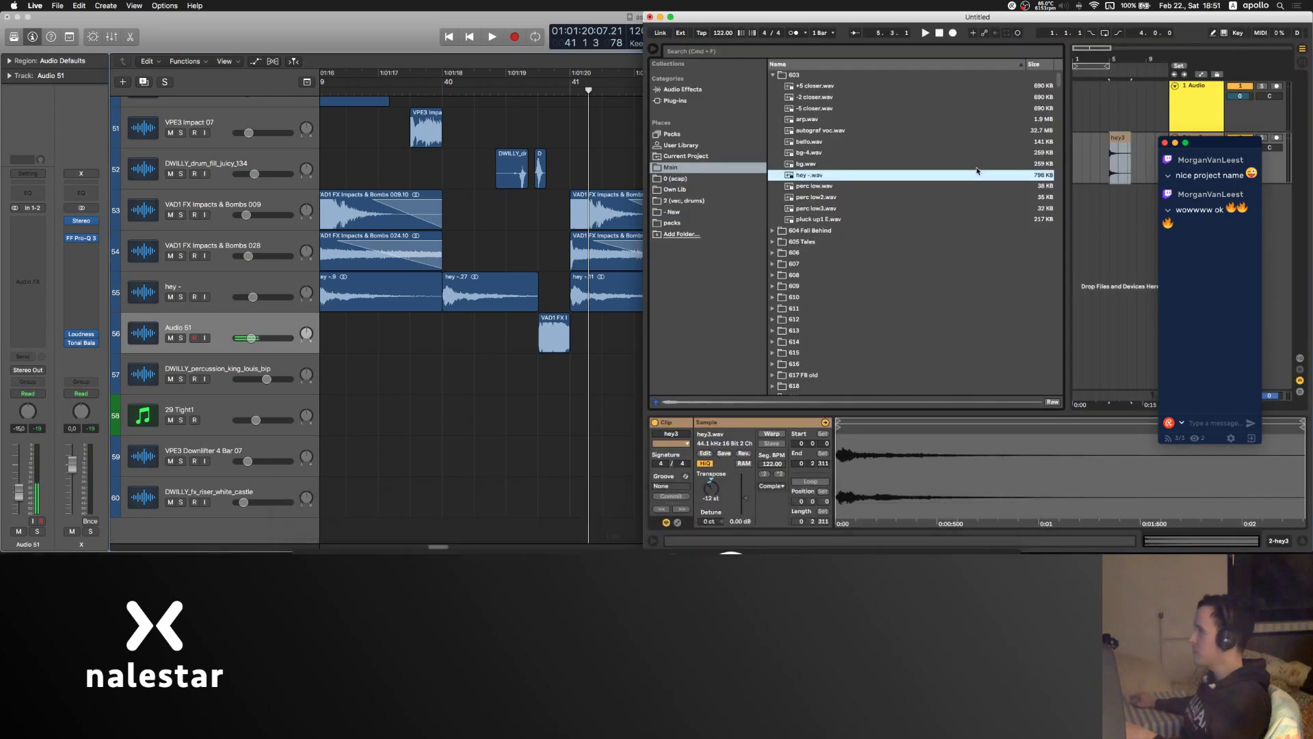
pyautogui.click(692, 201)
pyautogui.click(856, 132)
pyautogui.press('Down')
pyautogui.press('Down')
pyautogui.press('Down')
pyautogui.press('Down')
pyautogui.press('Down')
pyautogui.press('Down')
pyautogui.press('Down')
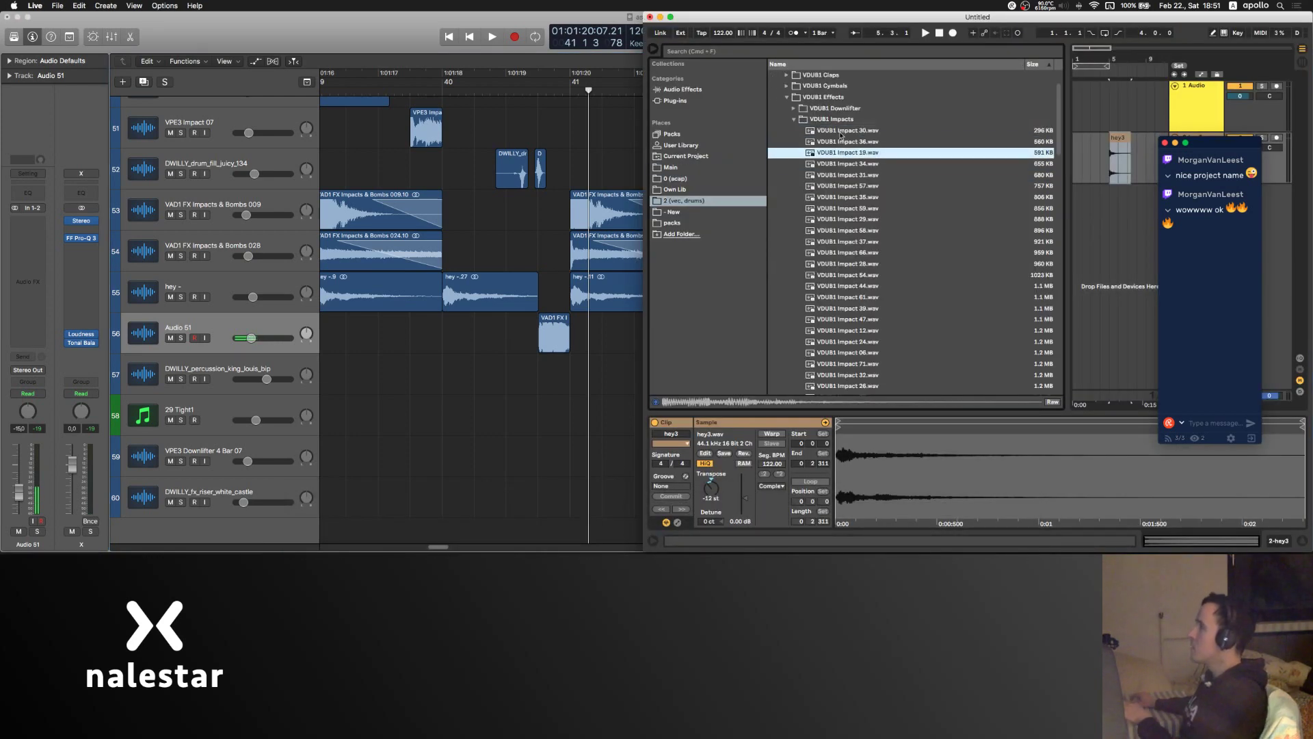
pyautogui.press('Down')
pyautogui.press('Down')
pyautogui.press('Down')
pyautogui.click(794, 119)
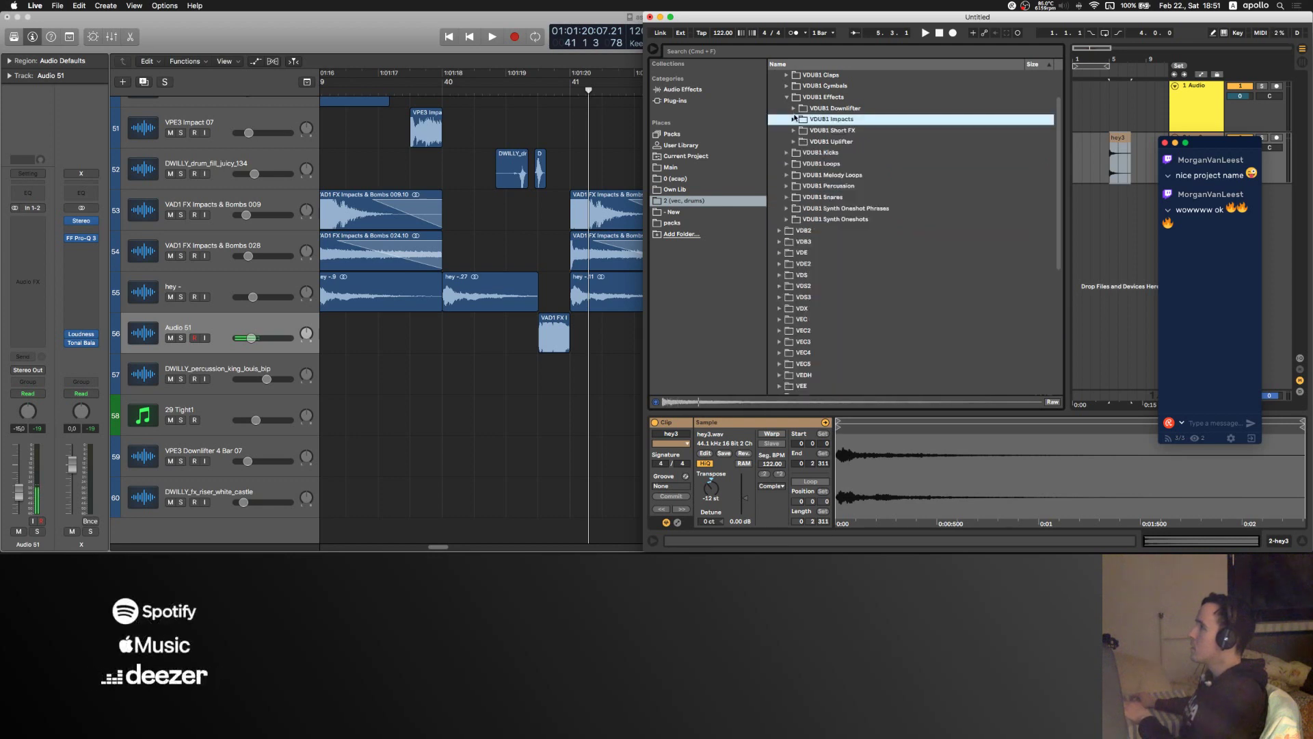
# - Close the VDUB1 Effects folder and audition a sample from the VDUB1 Kicks folder
pyautogui.click(787, 97)
pyautogui.press('Down')
pyautogui.press('Down')
pyautogui.press('Up')
pyautogui.press('Right')
pyautogui.press('Down')
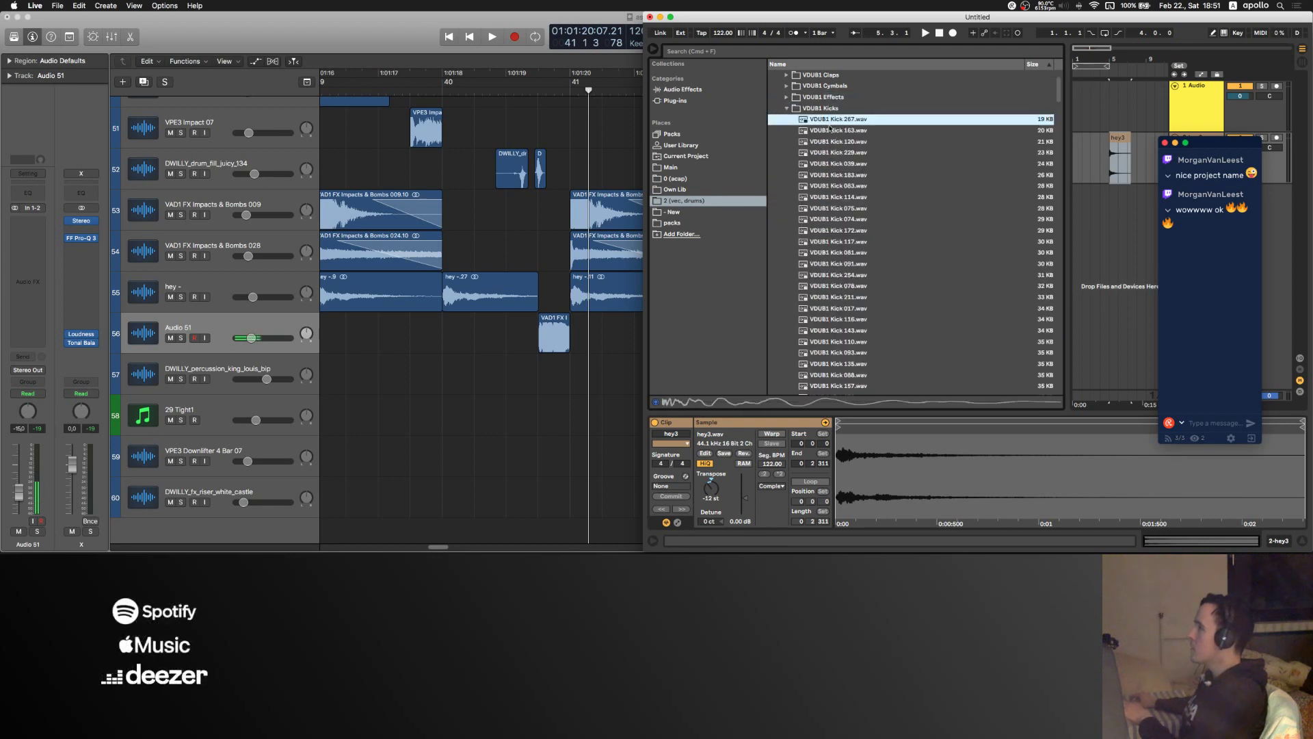
pyautogui.scroll(-10, 828, 151)
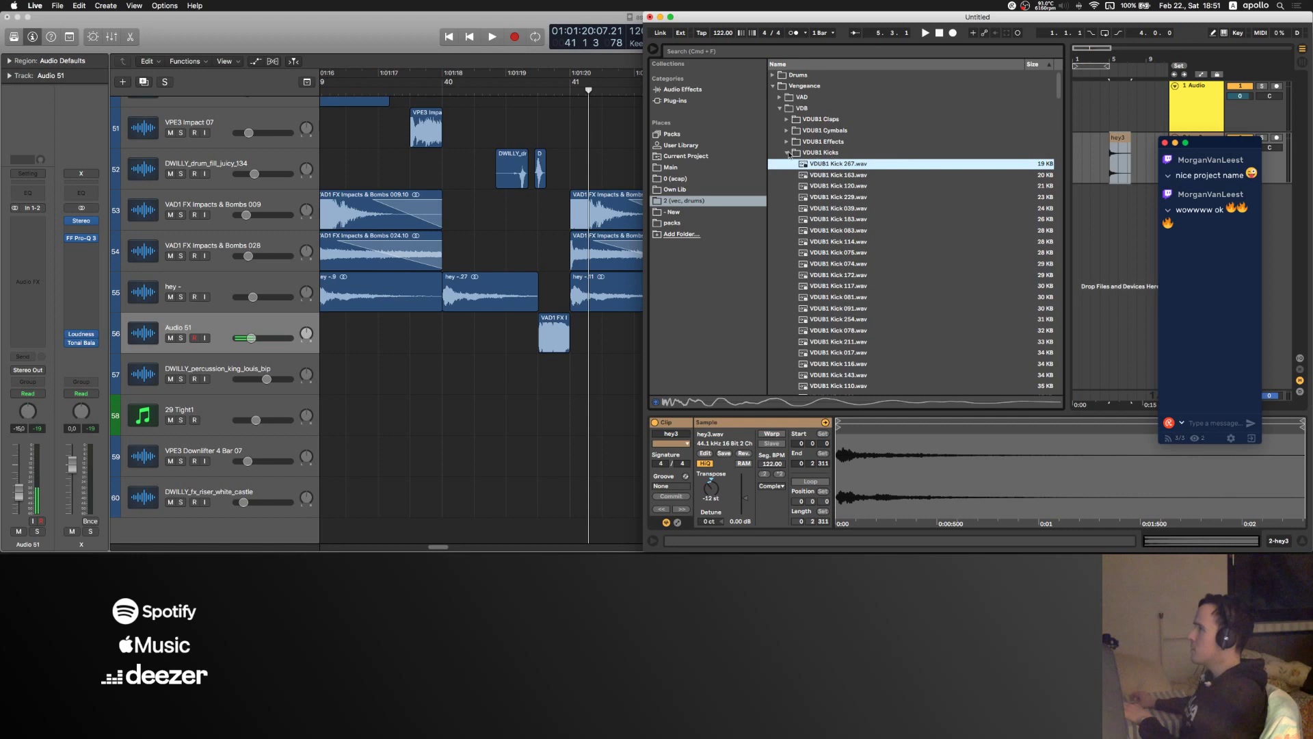
# - Close the VDUB1 Kicks folder and open the VAD1 Sub Kicks folder inside VAD's VAD1 Kicks
pyautogui.click(788, 153)
pyautogui.click(780, 97)
pyautogui.click(787, 131)
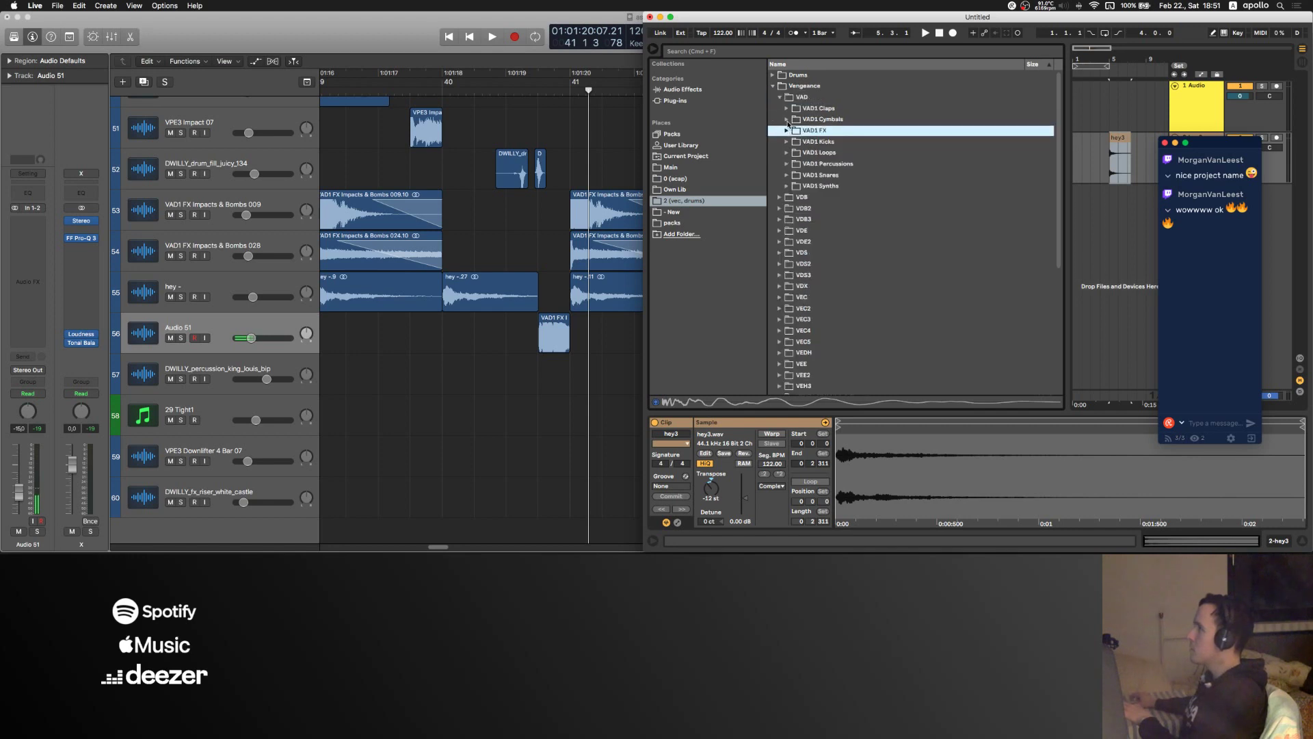
pyautogui.click(787, 141)
pyautogui.press('Down')
pyautogui.press('Down')
pyautogui.press('Down')
pyautogui.press('Down')
pyautogui.press('Right')
pyautogui.press('Down')
pyautogui.press('Down')
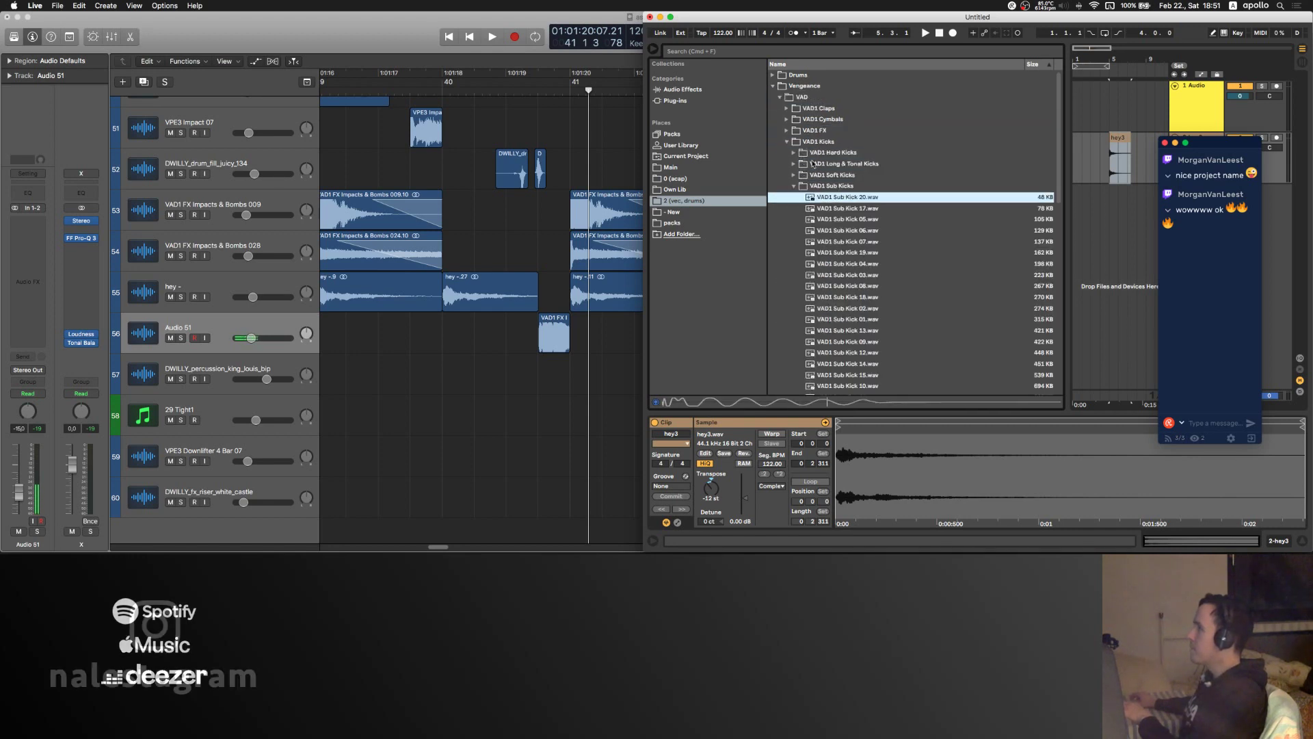
# - Audition the longer samples at the end of the VAD1 Sub Kicks folder
pyautogui.scroll(-10, 876, 226)
pyautogui.click(879, 98)
pyautogui.scroll(3, 879, 98)
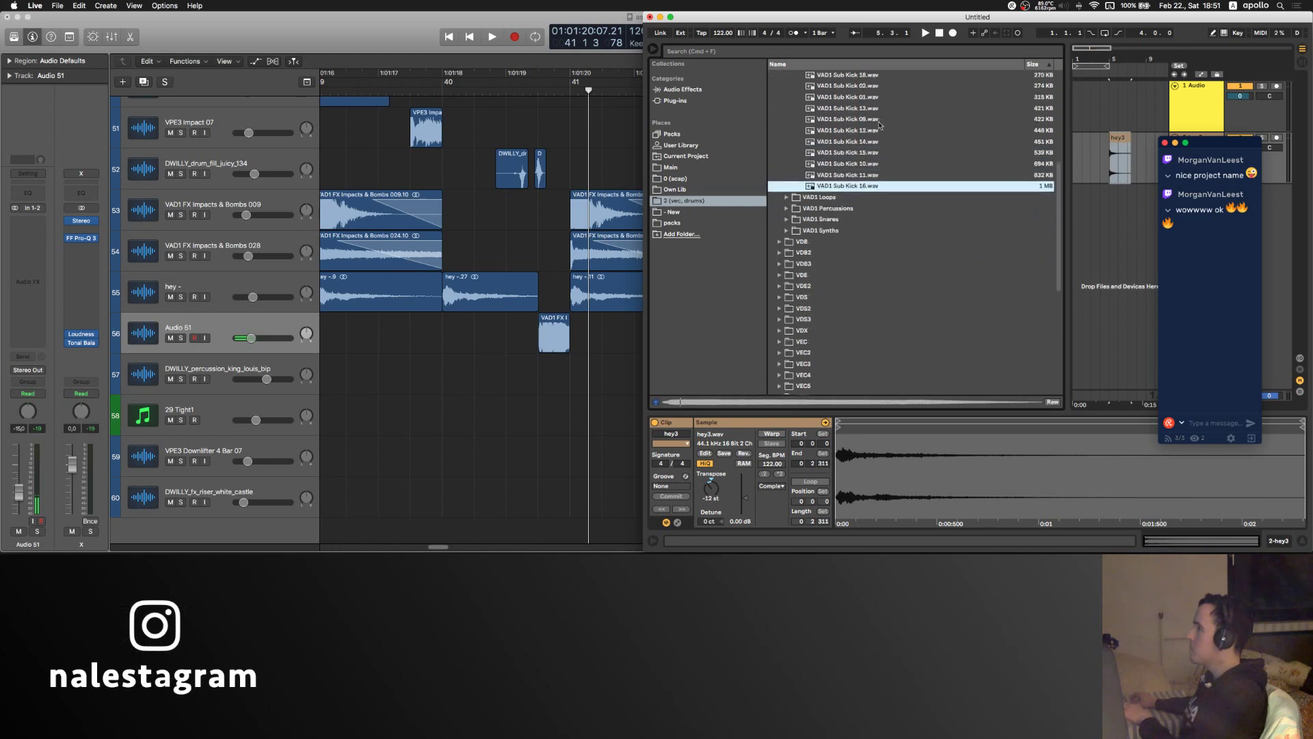
pyautogui.press('Up')
pyautogui.press('Up')
pyautogui.scroll(3, 876, 237)
pyautogui.press('Up')
pyautogui.press('Up')
# - Place VAD1 Sub Kick 10.wav on Logic Pro's Audio 51 track at beat 4 of bar 40, replacing the VAD1 FX region
pyautogui.click(860, 242)
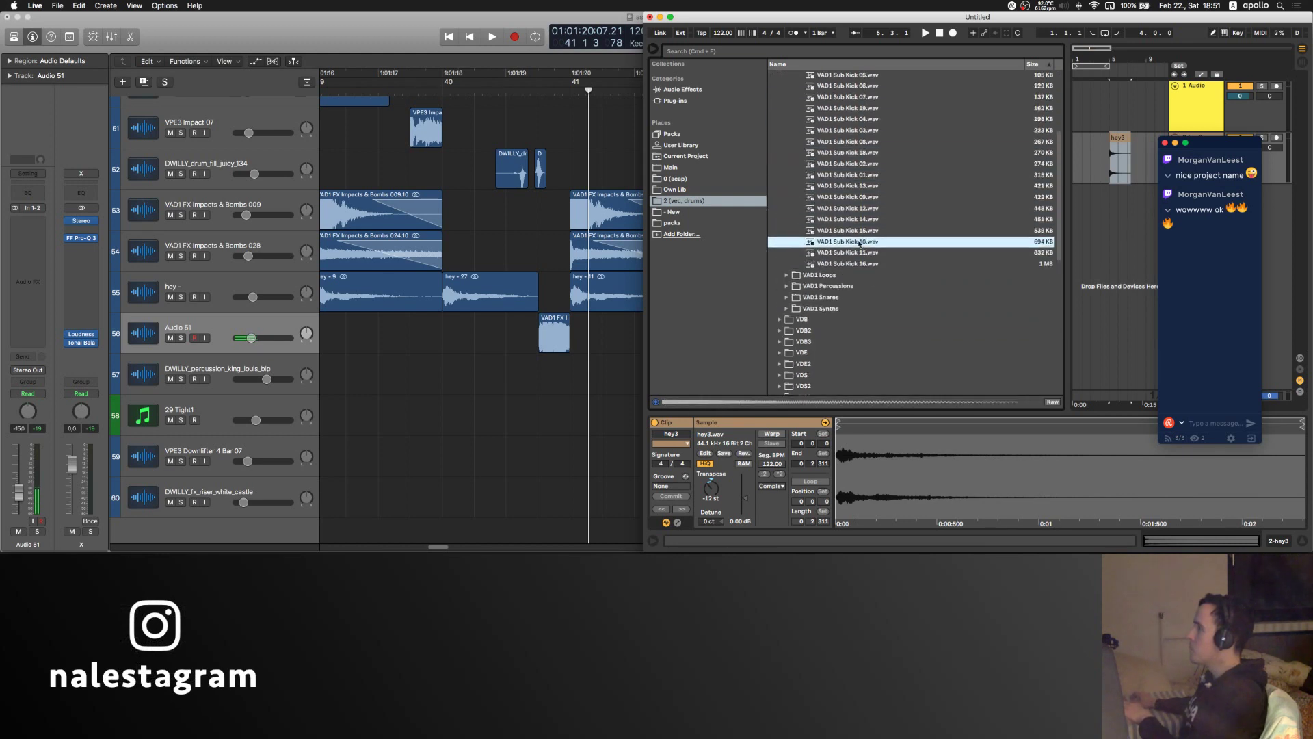
pyautogui.moveTo(825, 244); pyautogui.dragTo(819, 335)
pyautogui.press('Delete')
pyautogui.press('Delete')
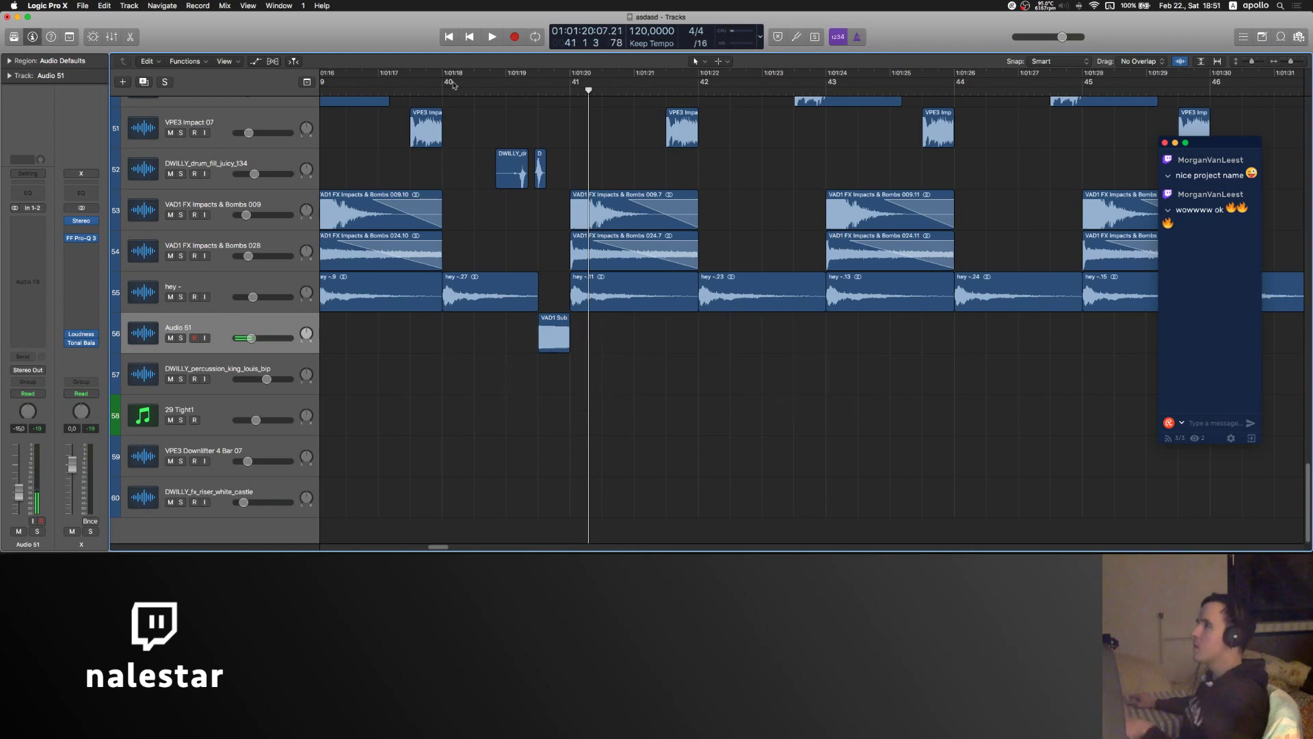
# - Play the arrangement from bar 40 into bar 41 to hear the sub kick, and stop playback
pyautogui.press('space')
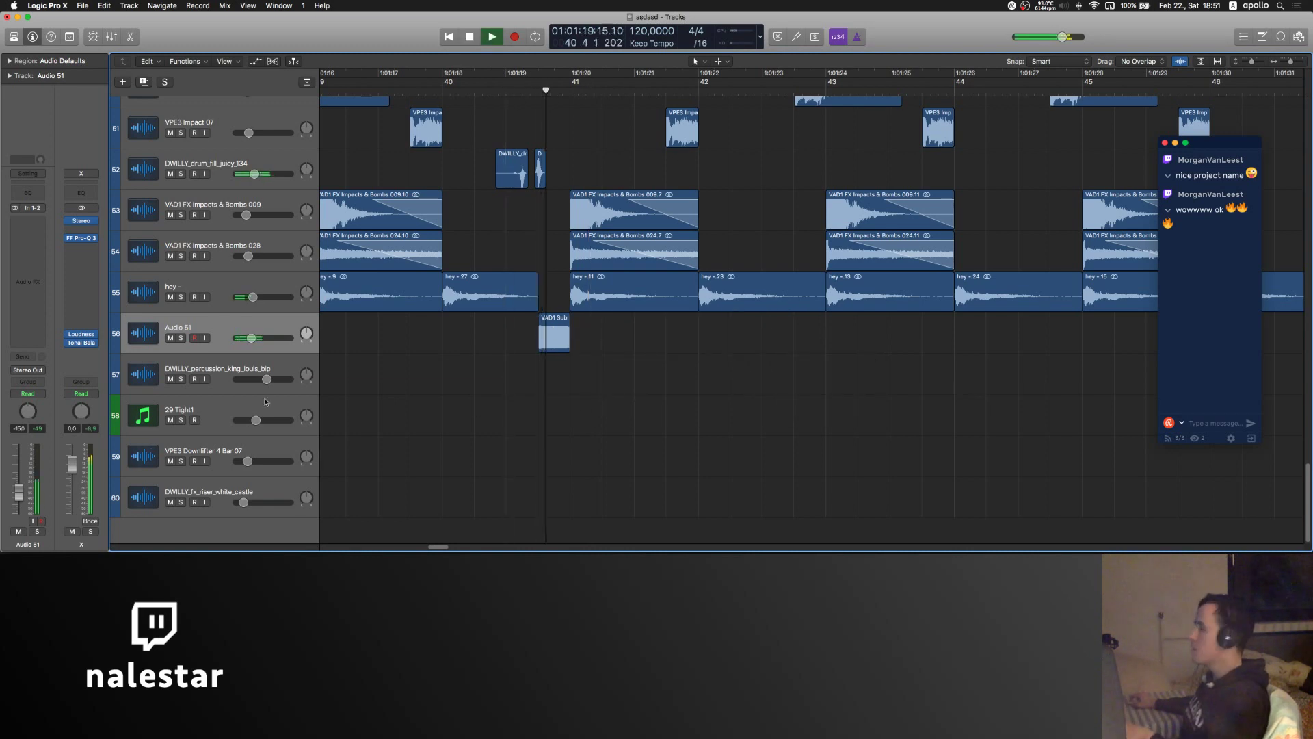
pyautogui.scroll(-5, 519, 320)
pyautogui.press('space')
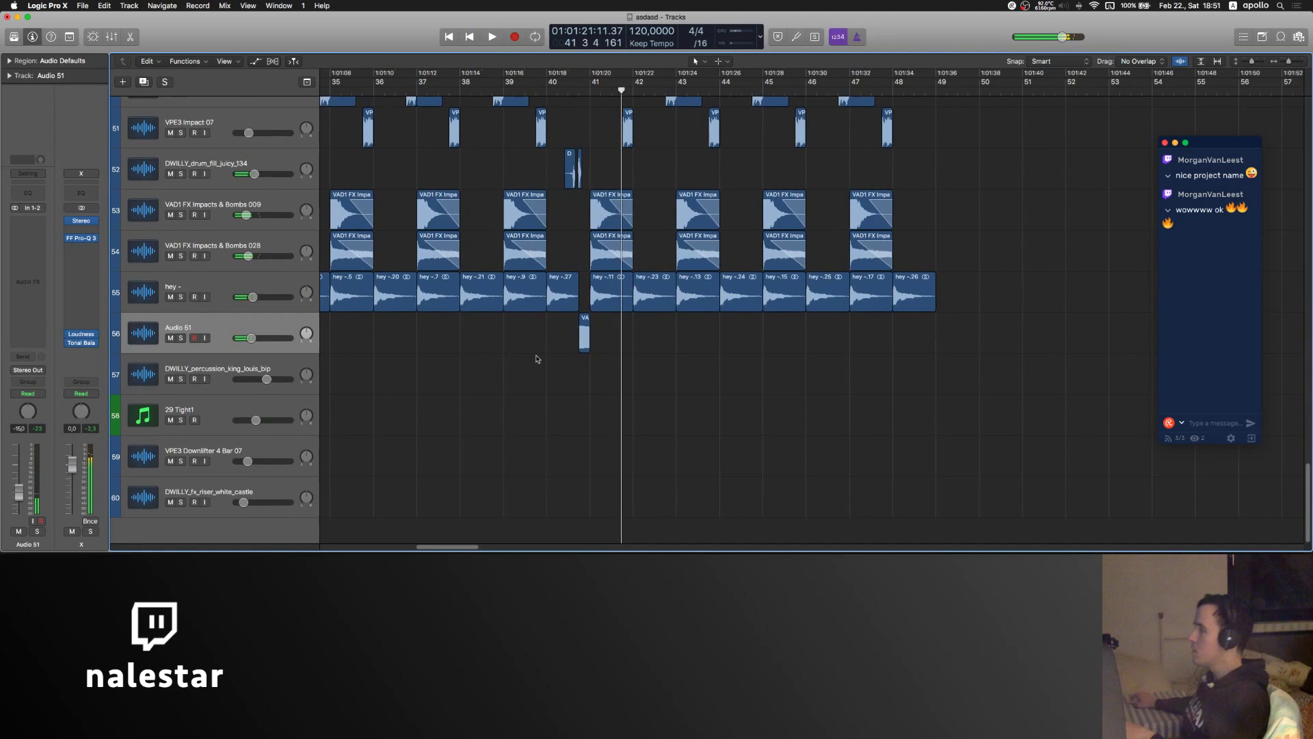
# - Bounce the VAD1 Sub Kick 10 region in place to a new track and process its audio in the file editor
pyautogui.hotkey('ctrl', 'b')
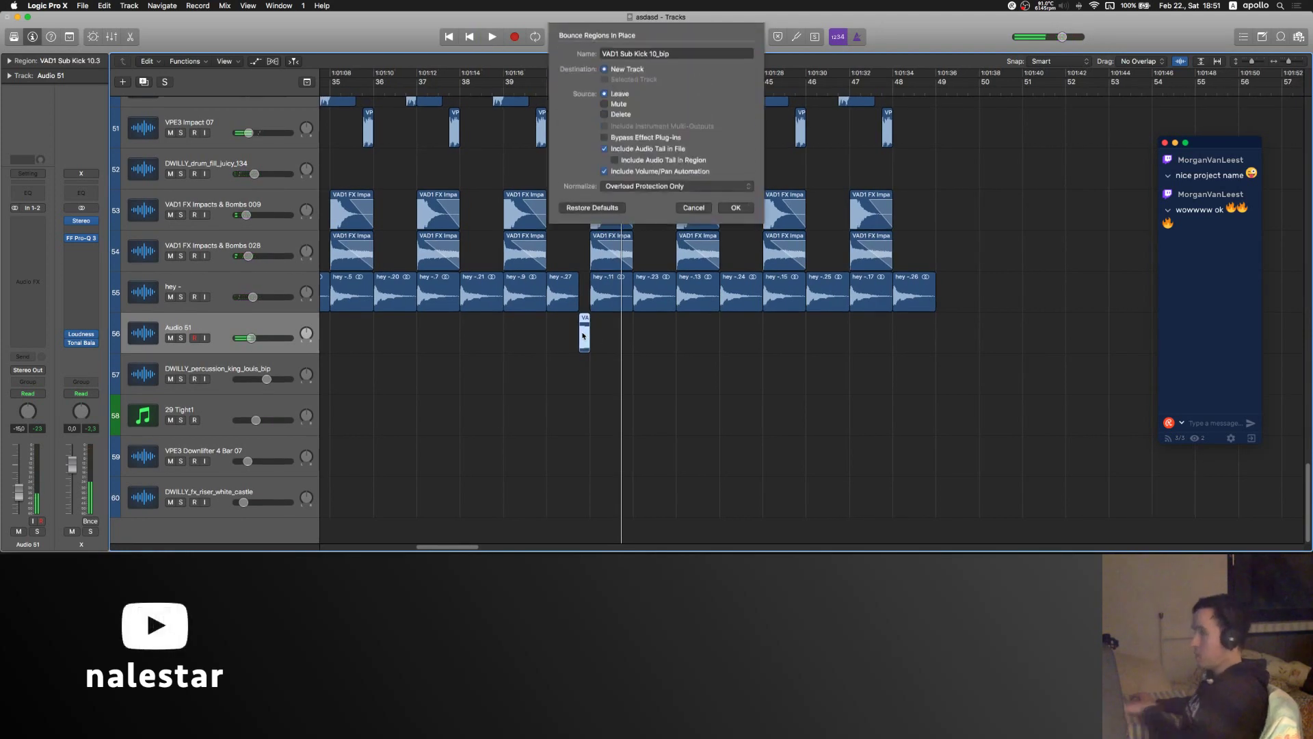
pyautogui.press('Return')
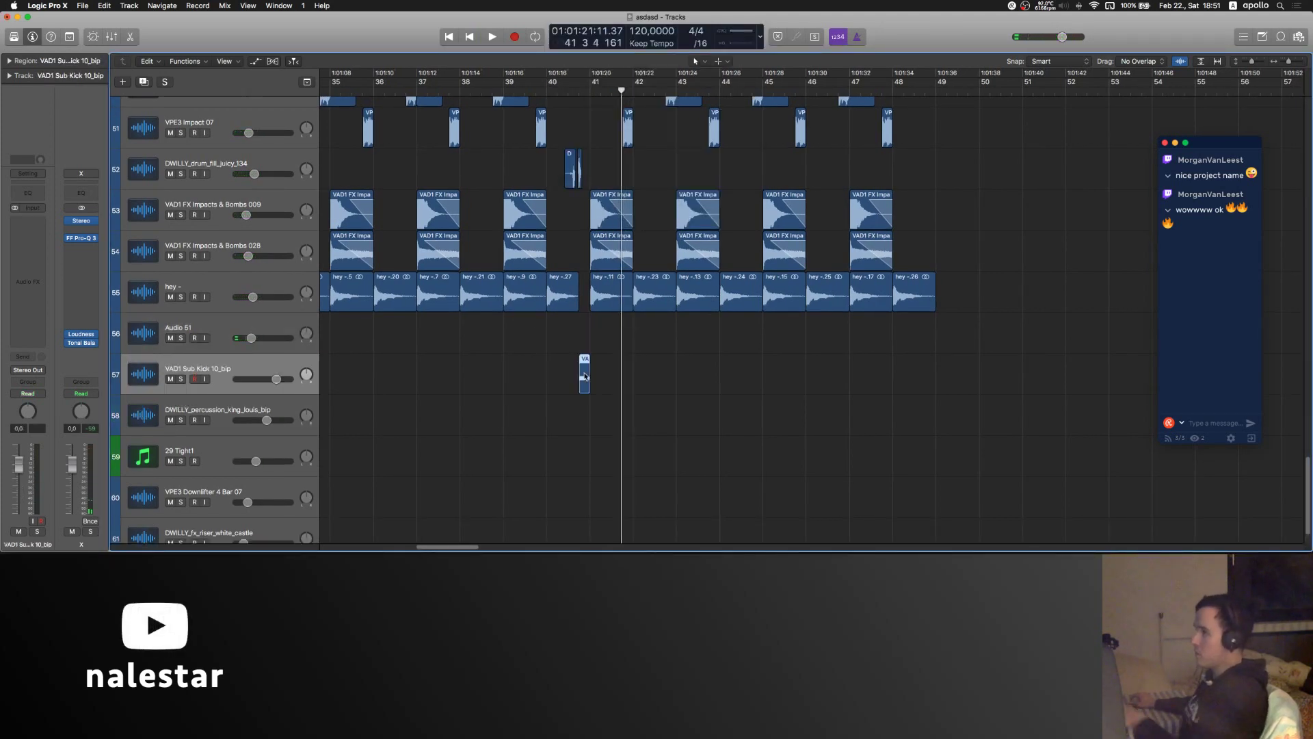
pyautogui.doubleClick(585, 376)
pyautogui.click(229, 324)
pyautogui.click(240, 383)
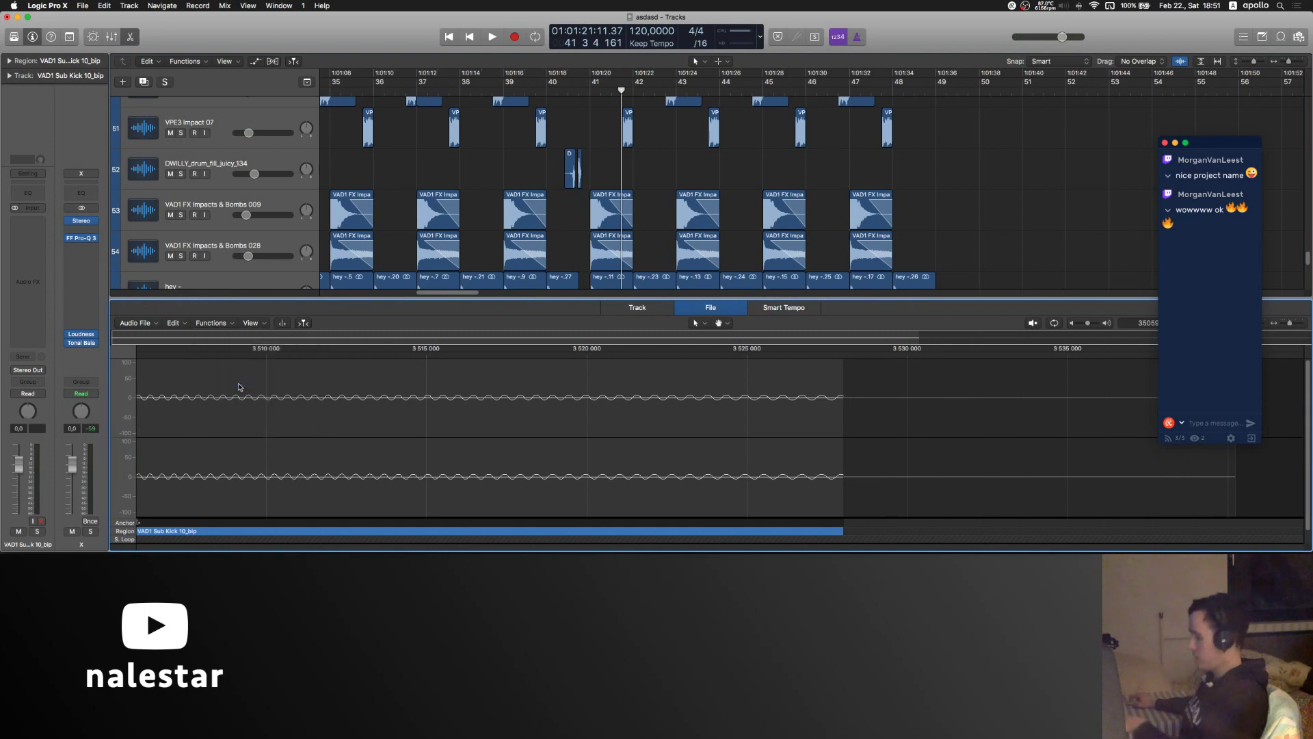
pyautogui.press('e')
# - Play from bar 40 and lower the bounced VAD1 Sub Kick track's volume to -3.3 dB
pyautogui.click(548, 88)
pyautogui.press('space')
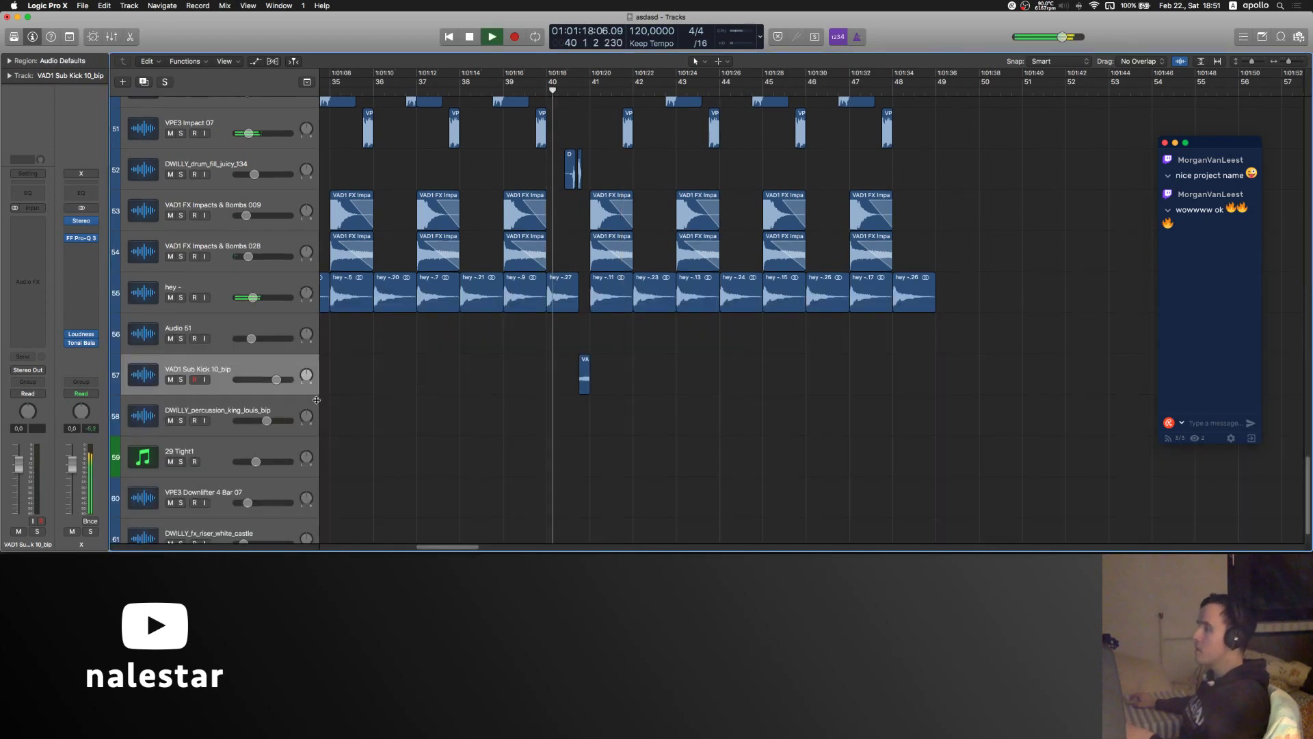
pyautogui.hscroll(1, 416, 396)
pyautogui.scroll(3, 412, 391)
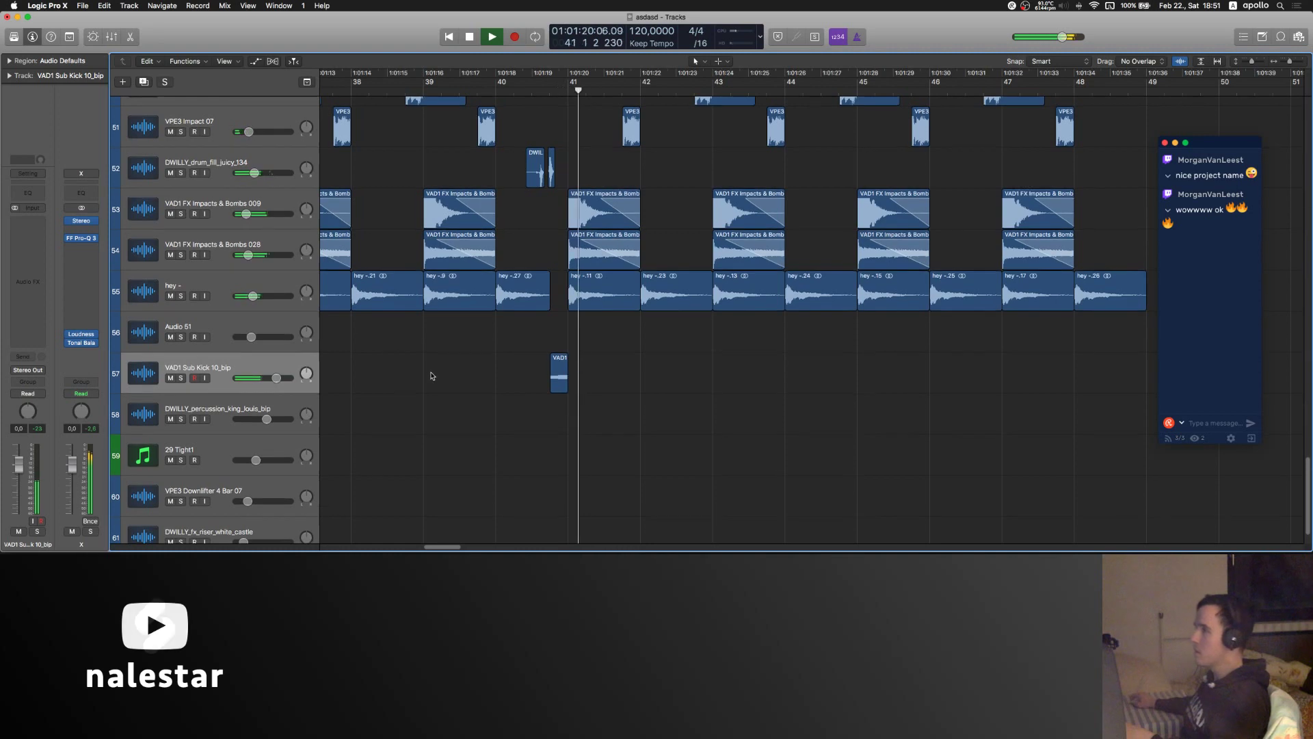
pyautogui.moveTo(24, 467); pyautogui.dragTo(24, 474)
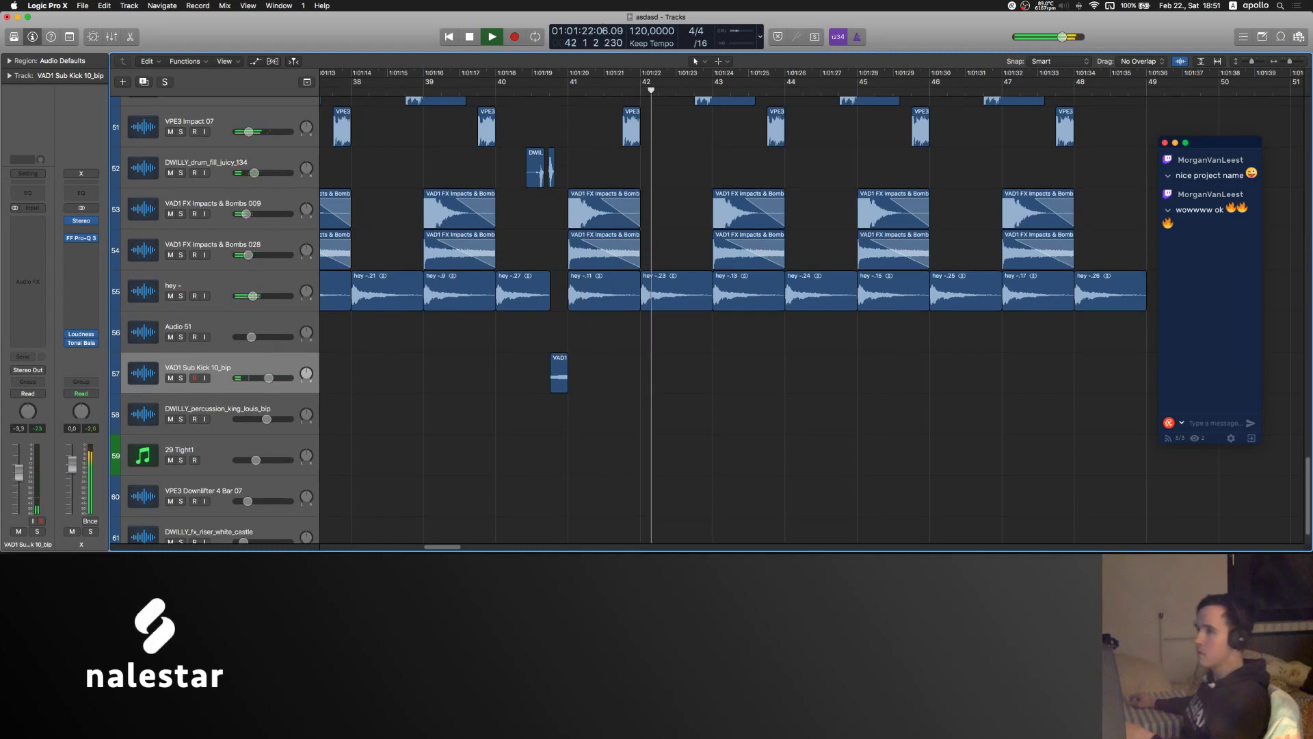
# - Examine the X channel's spectrum in FF Pro-Q 3 during playback, stop playback, and close the plug-in
pyautogui.click(81, 239)
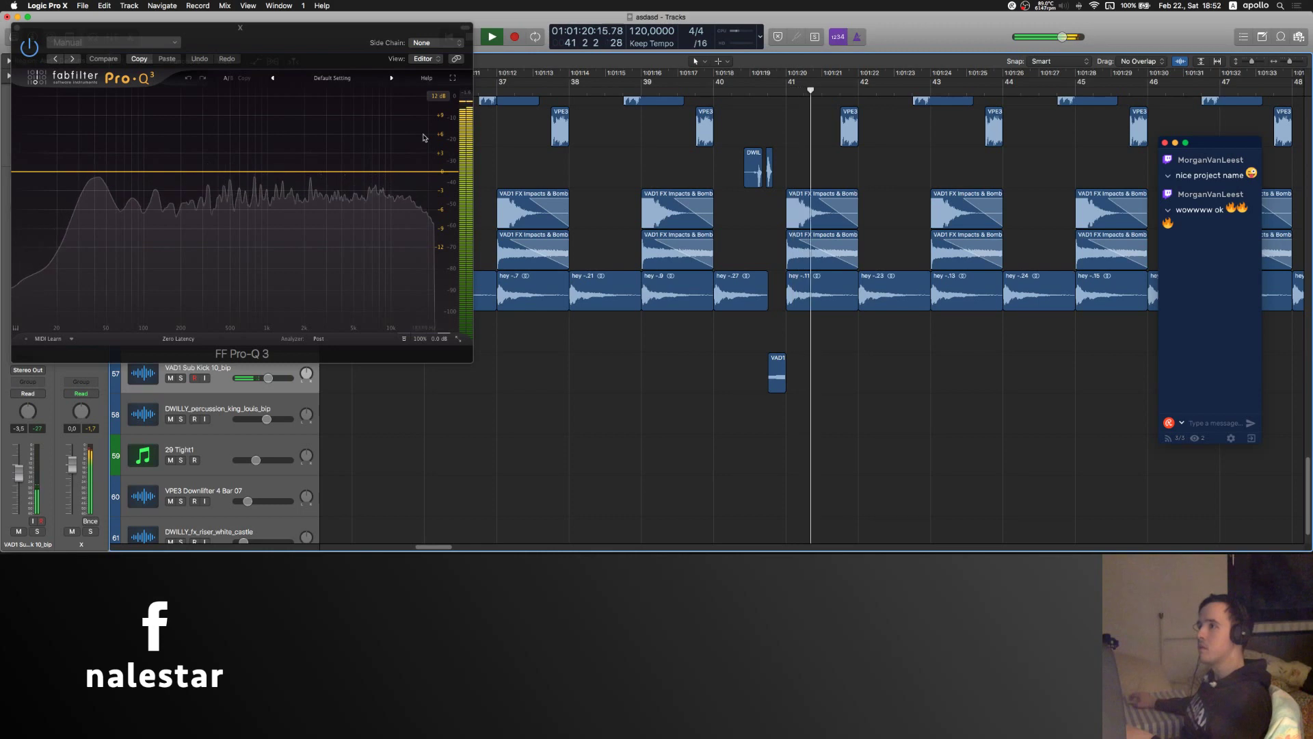
pyautogui.click(17, 28)
pyautogui.scroll(-4, 589, 334)
pyautogui.press('space')
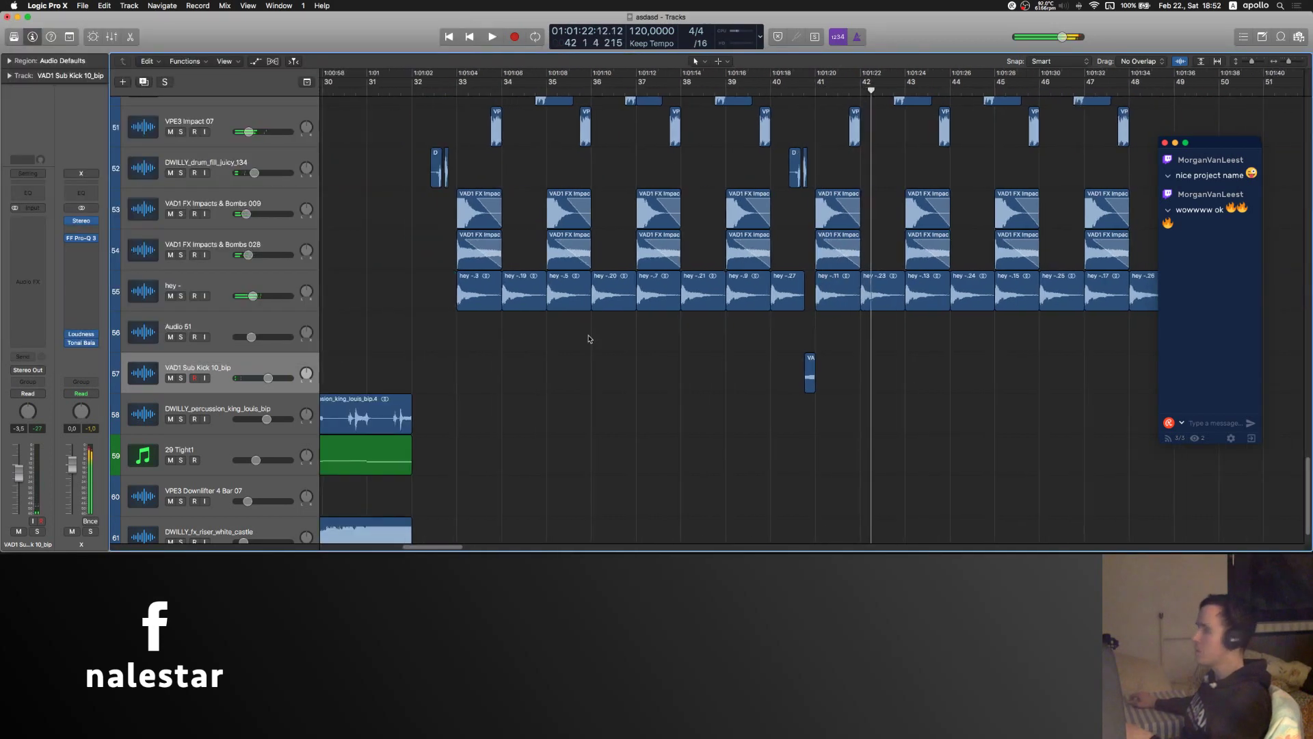
pyautogui.hscroll(2, 584, 336)
pyautogui.scroll(-2, 576, 333)
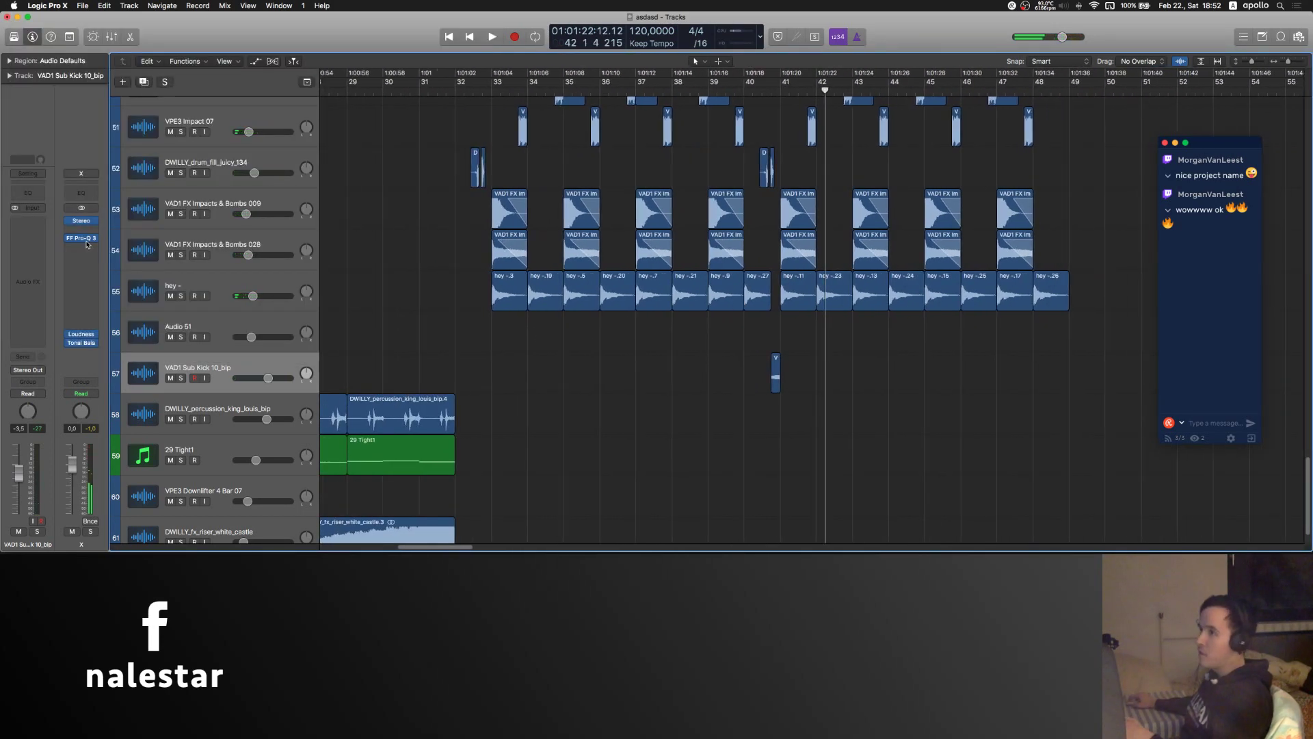
pyautogui.click(48, 191)
pyautogui.click(17, 28)
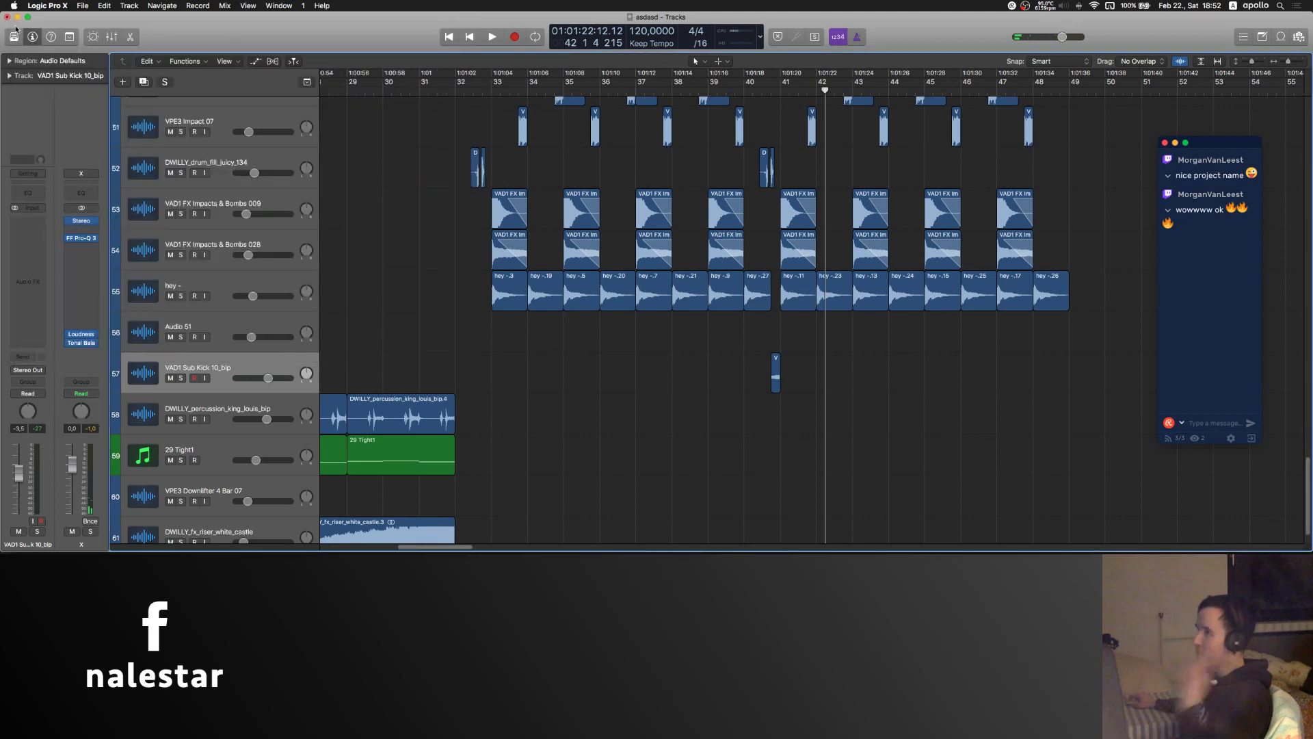
# - Delete the empty Audio 51 track
pyautogui.scroll(-2, 631, 368)
pyautogui.scroll(-1, 632, 368)
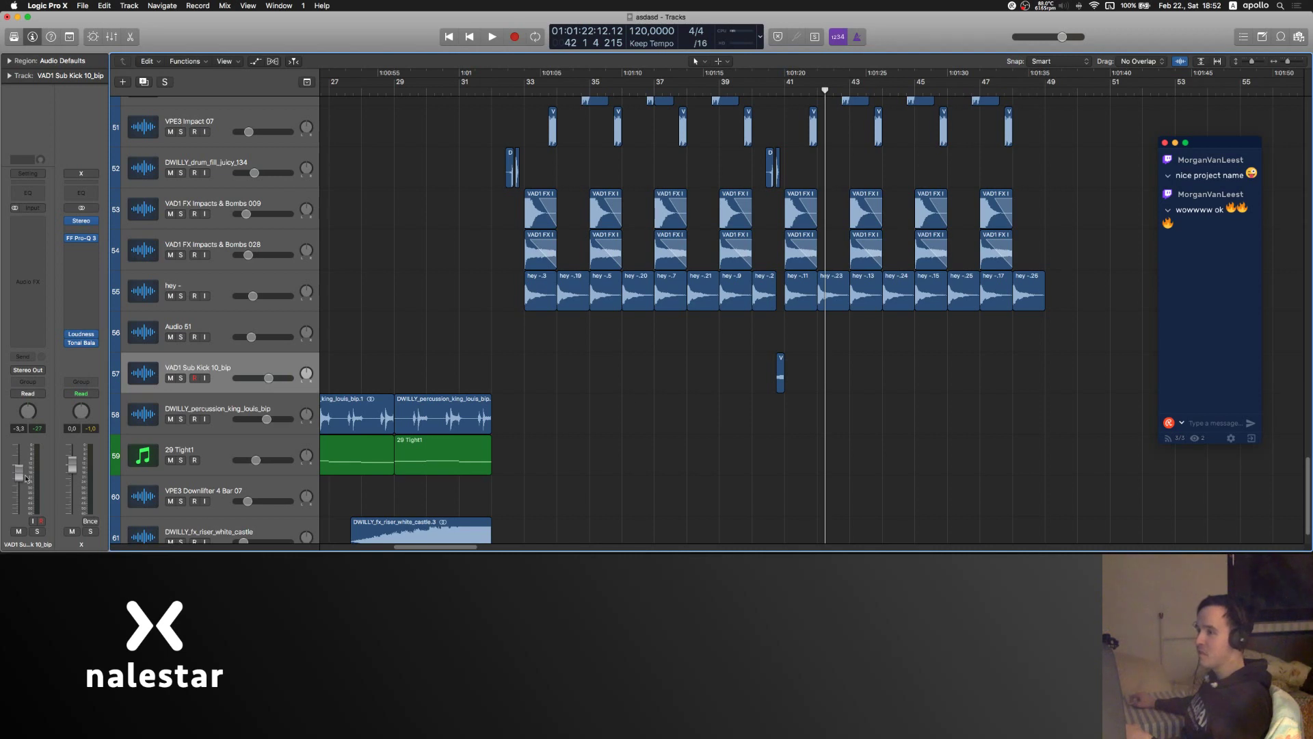
pyautogui.scroll(-10, 786, 382)
pyautogui.click(236, 324)
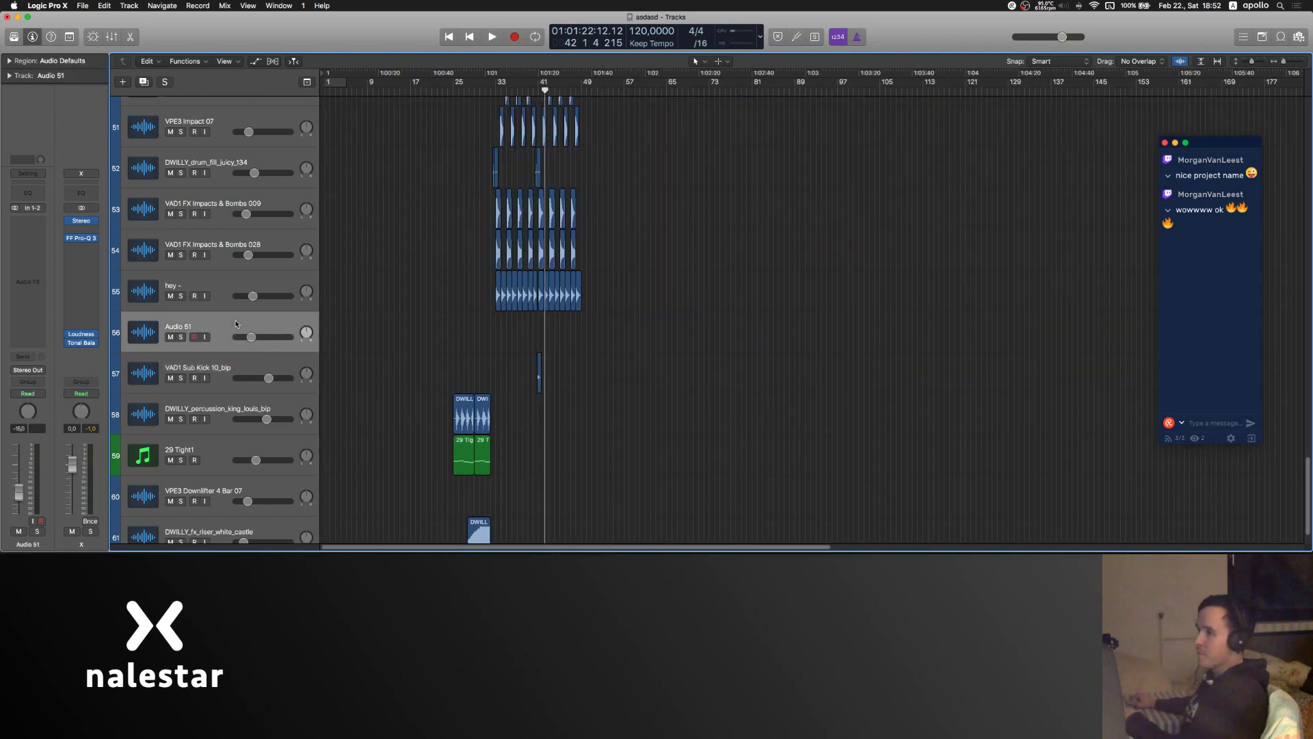
pyautogui.press('super+BackSpace')
# - Audition the hey track in solo from bar 33, turn its solo off, and deselect its regions
pyautogui.scroll(6, 746, 233)
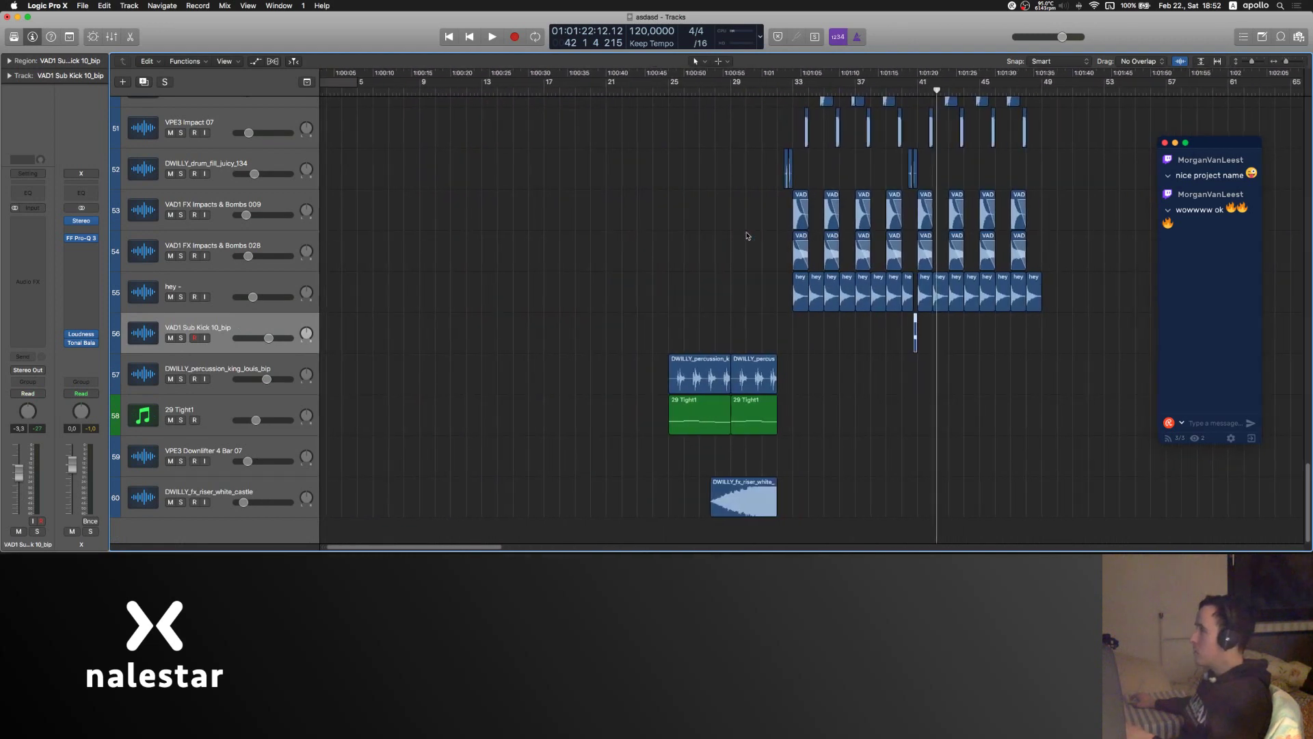
pyautogui.hscroll(5, 747, 236)
pyautogui.click(231, 285)
pyautogui.press('s')
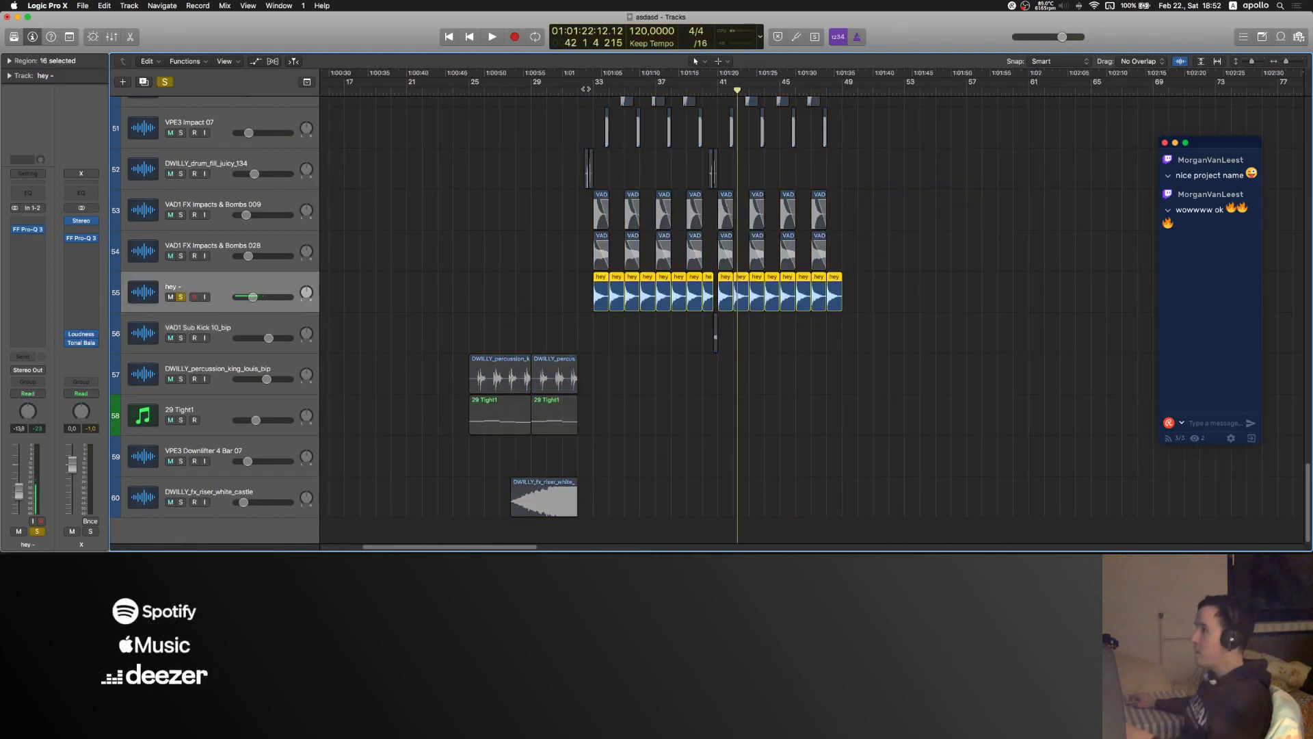
pyautogui.click(578, 89)
pyautogui.press('space')
pyautogui.click(593, 89)
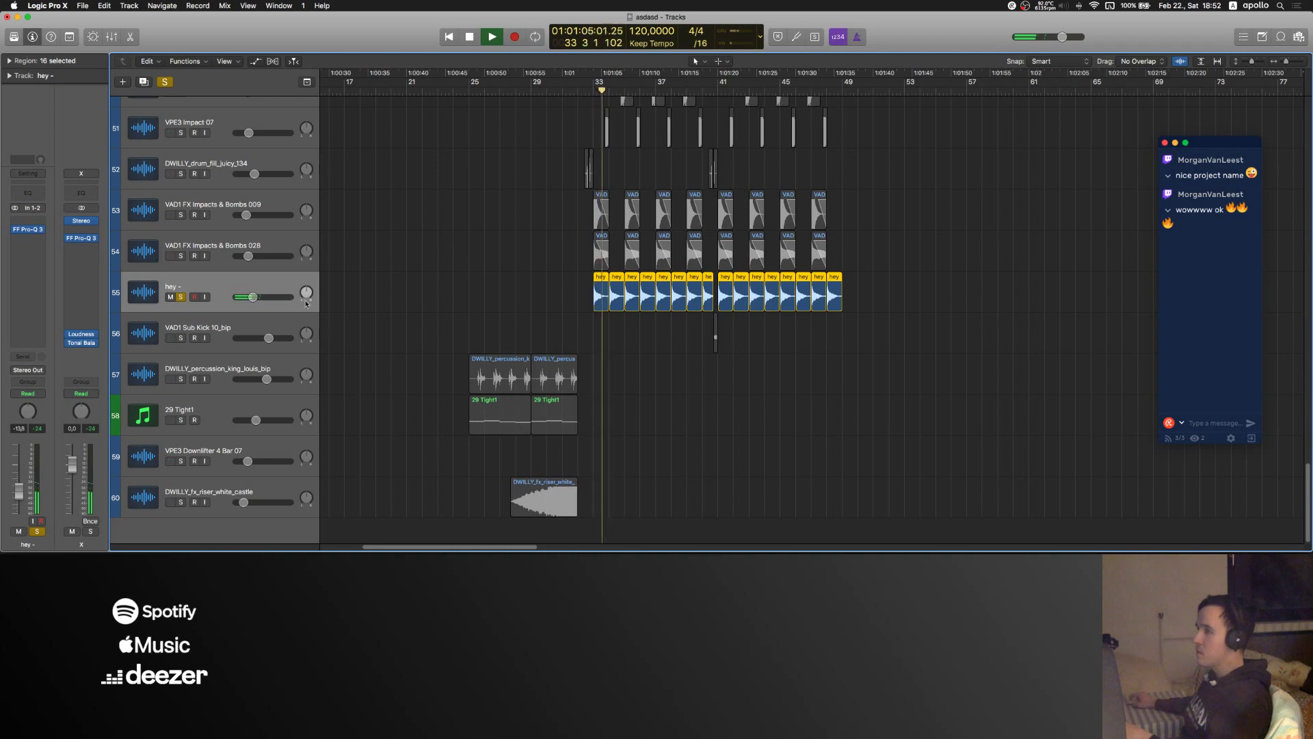
pyautogui.press('space')
pyautogui.press('s')
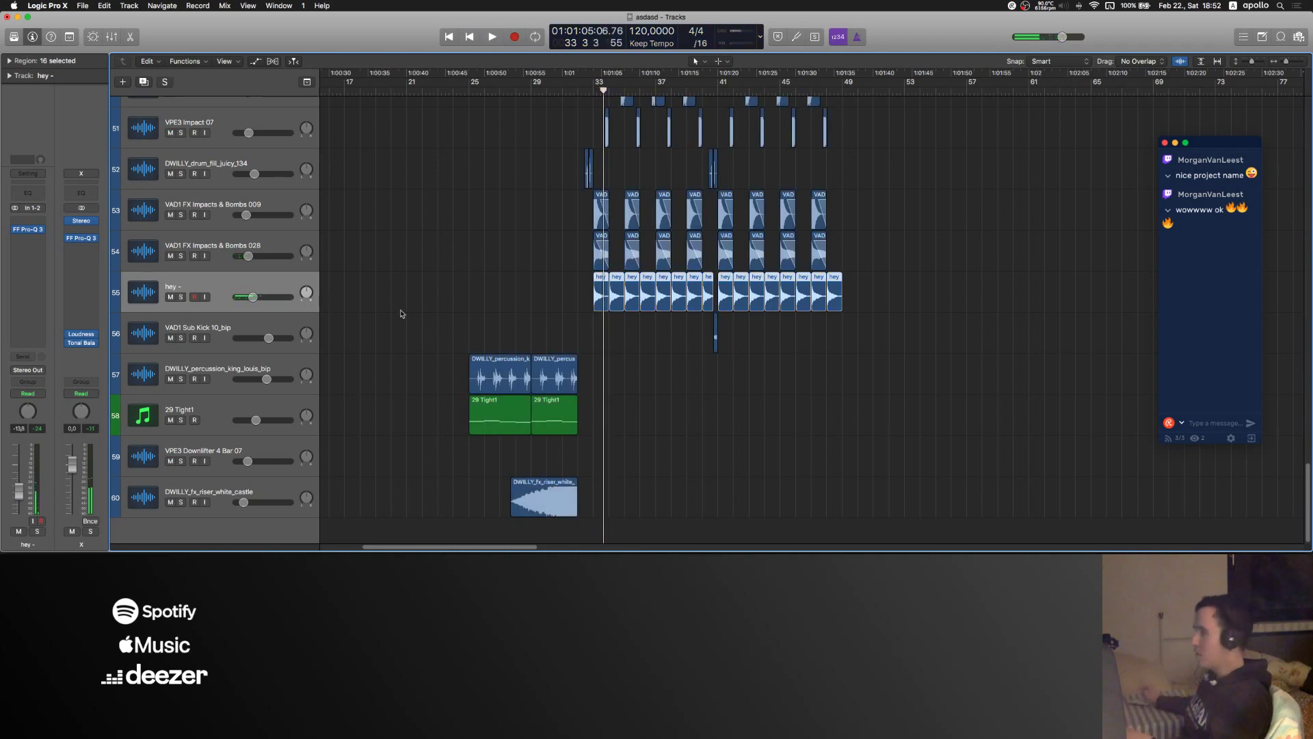
pyautogui.click(821, 440)
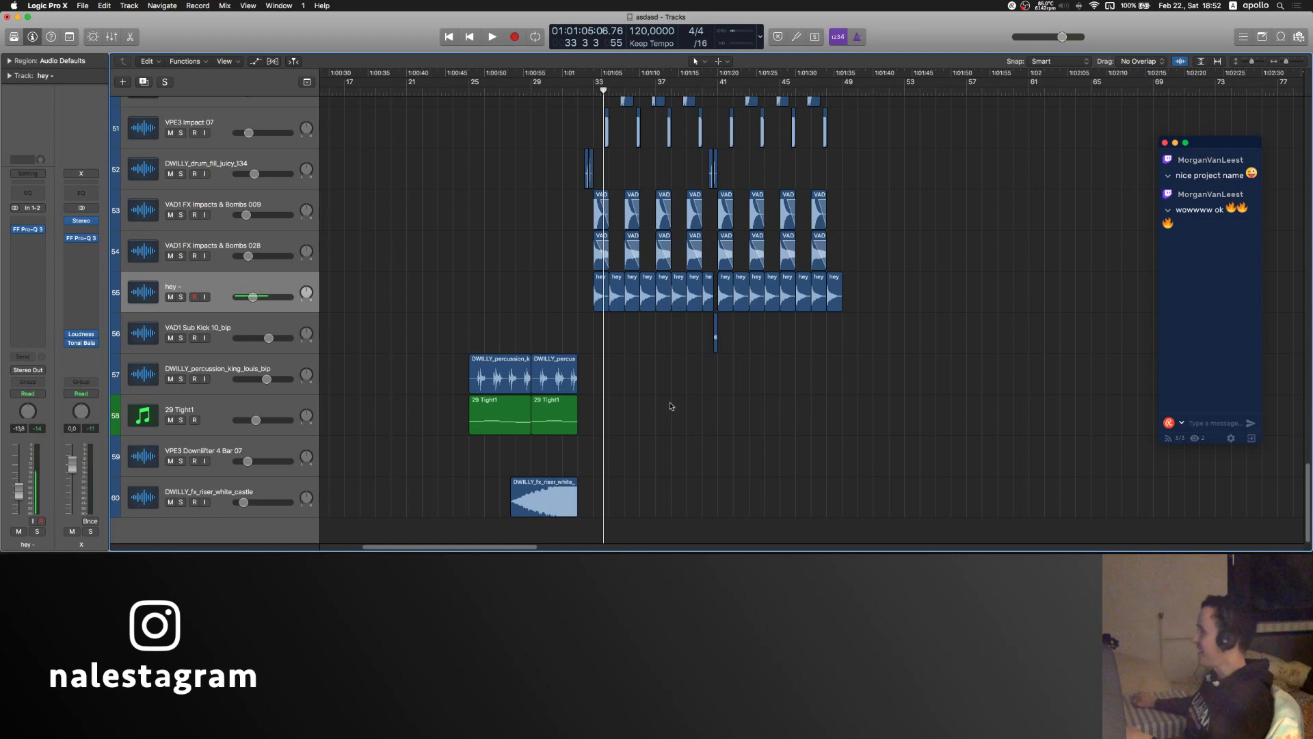
# - Select the autograf voc track and play the arrangement from bar 17
pyautogui.scroll(20, 575, 330)
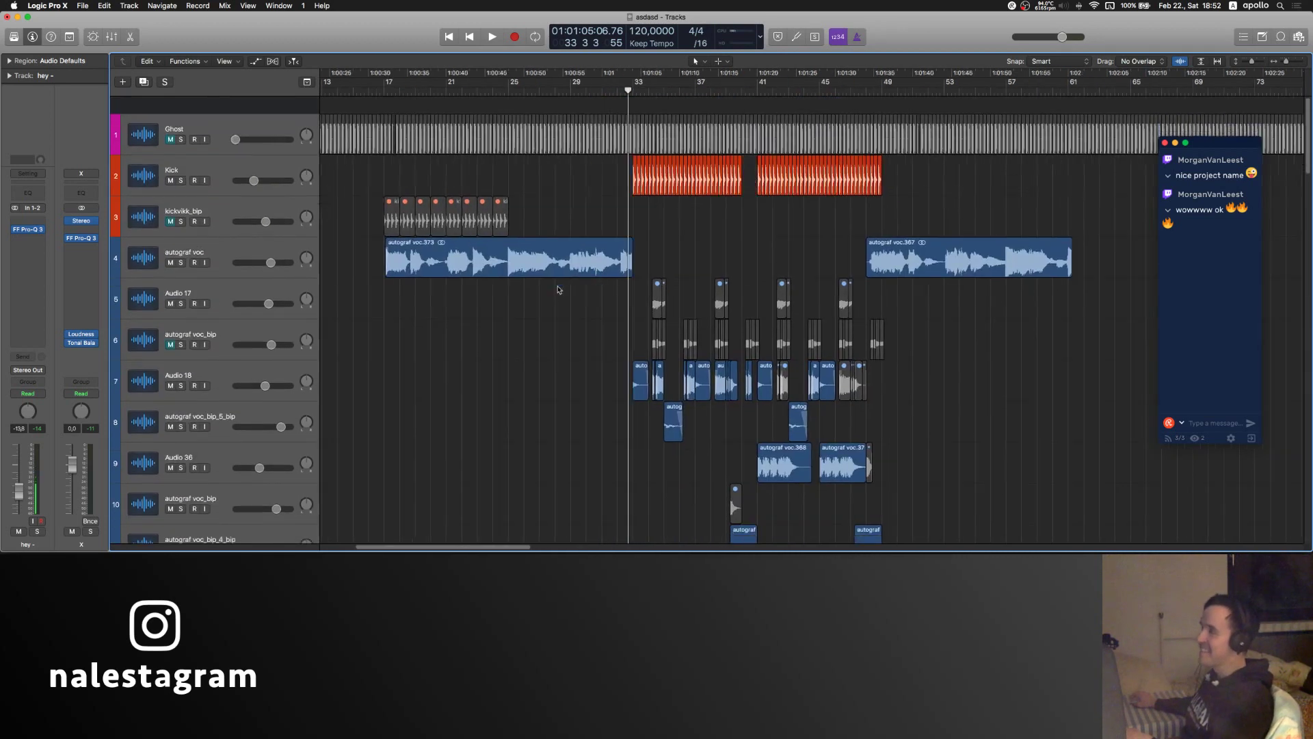
pyautogui.press('space')
pyautogui.click(194, 235)
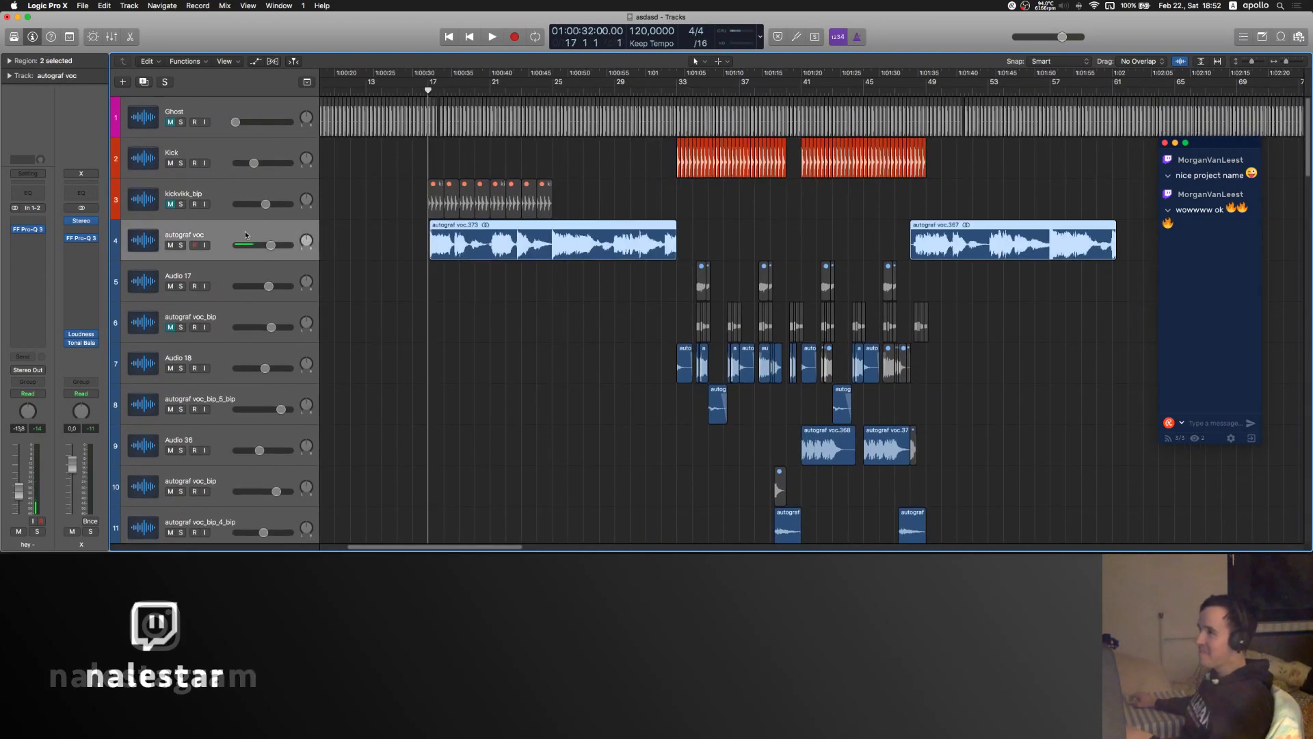
pyautogui.click(579, 382)
pyautogui.scroll(5, 605, 278)
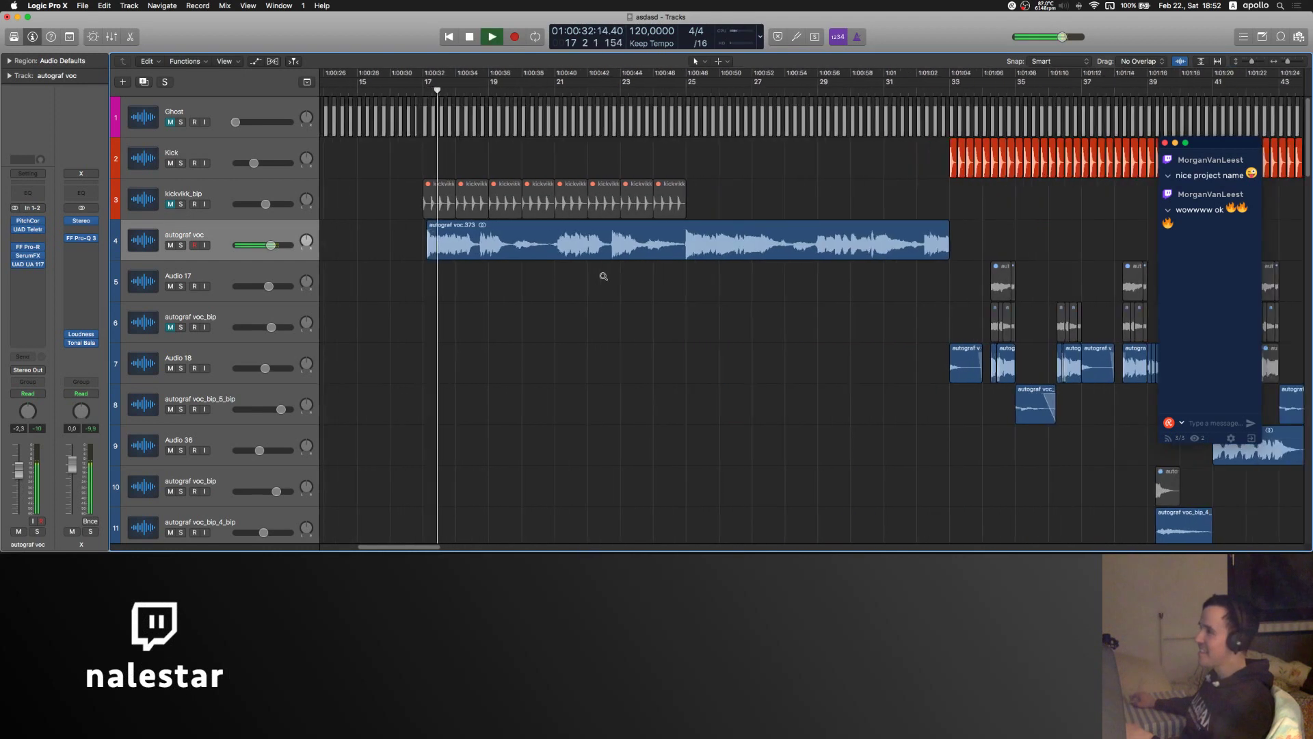
pyautogui.hscroll(-2, 602, 290)
pyautogui.hscroll(1, 605, 290)
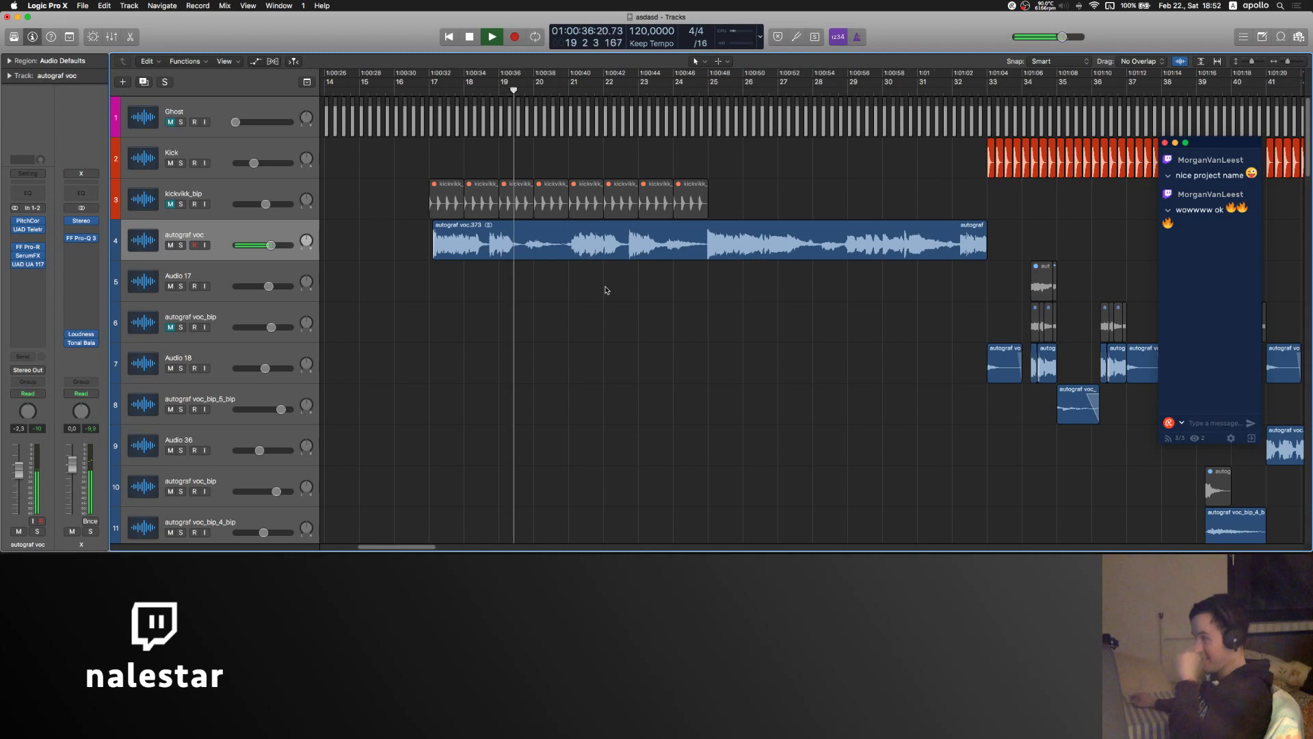
# - Cut out the autograf voc audio from beat 4 of bar 19 to just after the start of bar 21
pyautogui.keyDown('super'); pyautogui.click(525, 257); pyautogui.keyUp('super')
pyautogui.scroll(8, 524, 256)
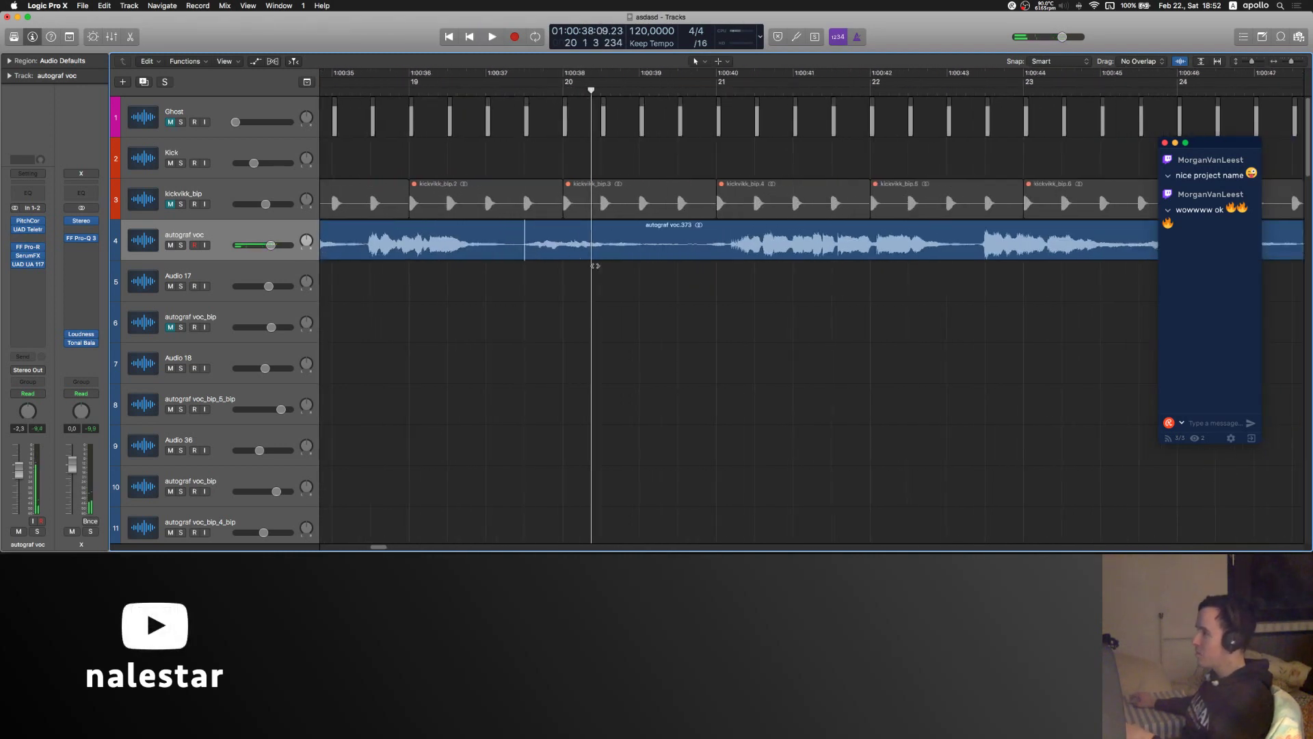
pyautogui.moveTo(525, 255); pyautogui.dragTo(728, 254)
pyautogui.press('Delete')
# - Add a short fade-out at the autograf voc region end in bar 19 and a short fade-in at the region starting just after bar 21
pyautogui.rightClick(565, 248)
pyautogui.click(516, 248)
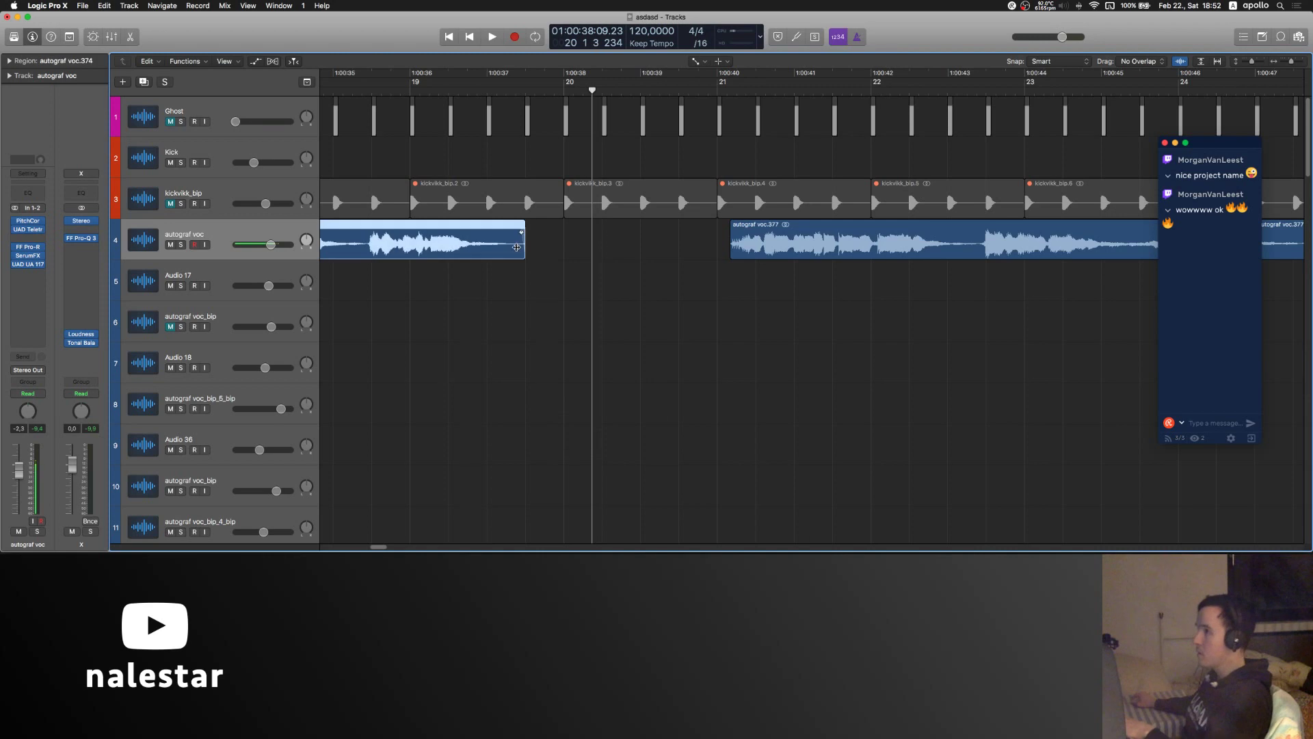
pyautogui.click(736, 255)
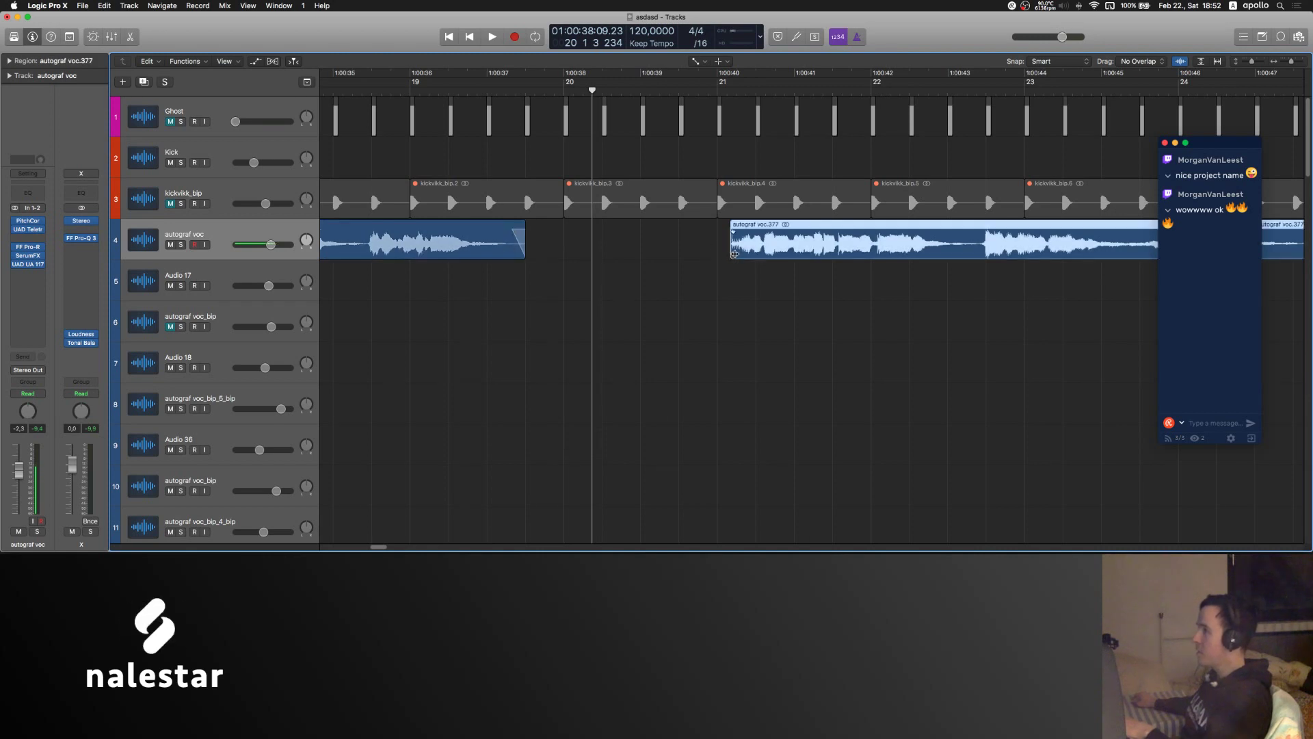
pyautogui.press('super+Left')
pyautogui.press('super+Left')
pyautogui.hscroll(4, 645, 250)
pyautogui.hscroll(-3, 498, 274)
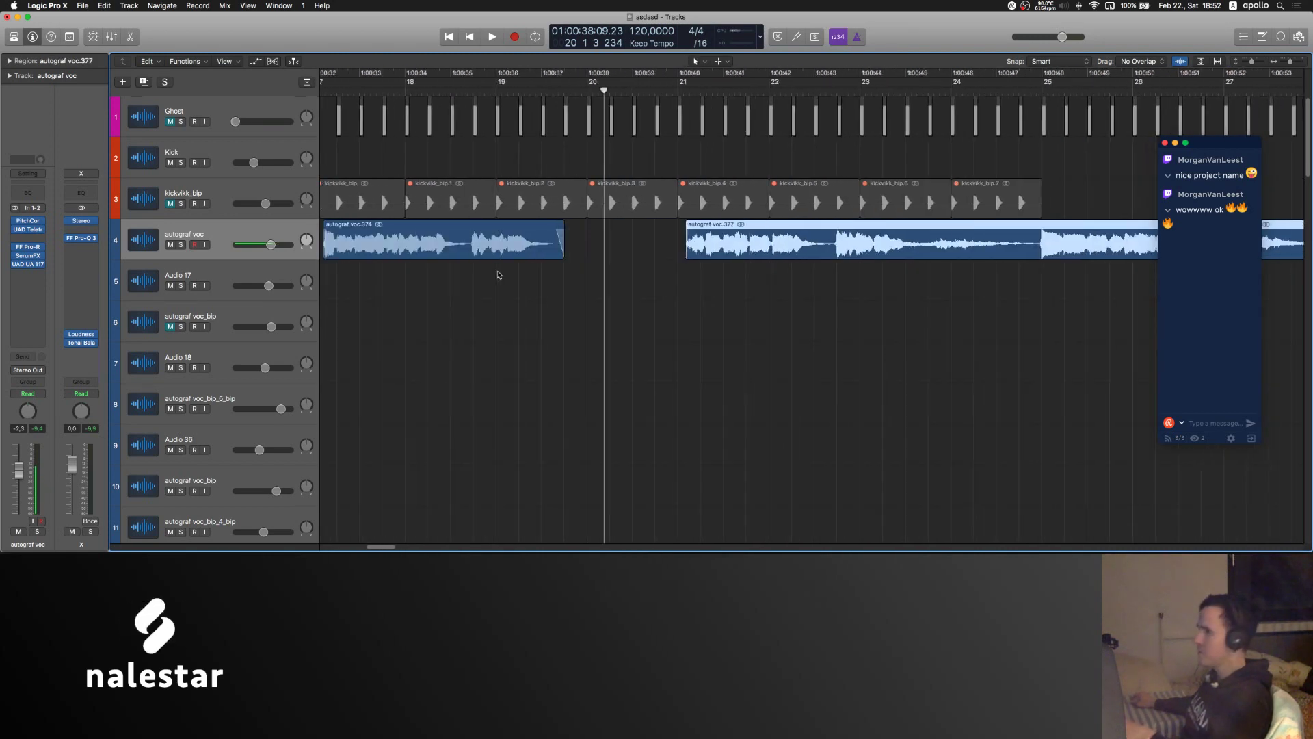
# - Play from around beat 3 of bar 18, cut out the autograf voc audio from beat 4 of bar 23 to bar 25, and fade in the next region
pyautogui.click(456, 94)
pyautogui.press('space')
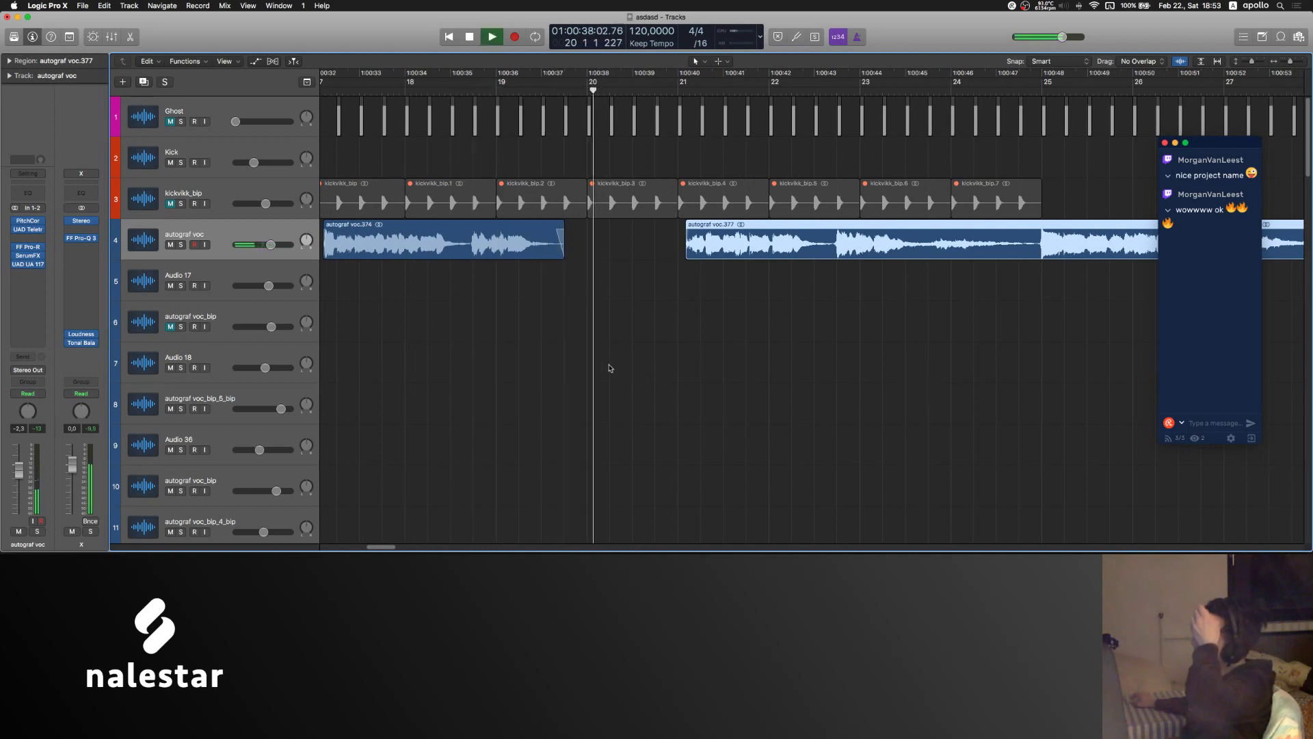
pyautogui.click(617, 294)
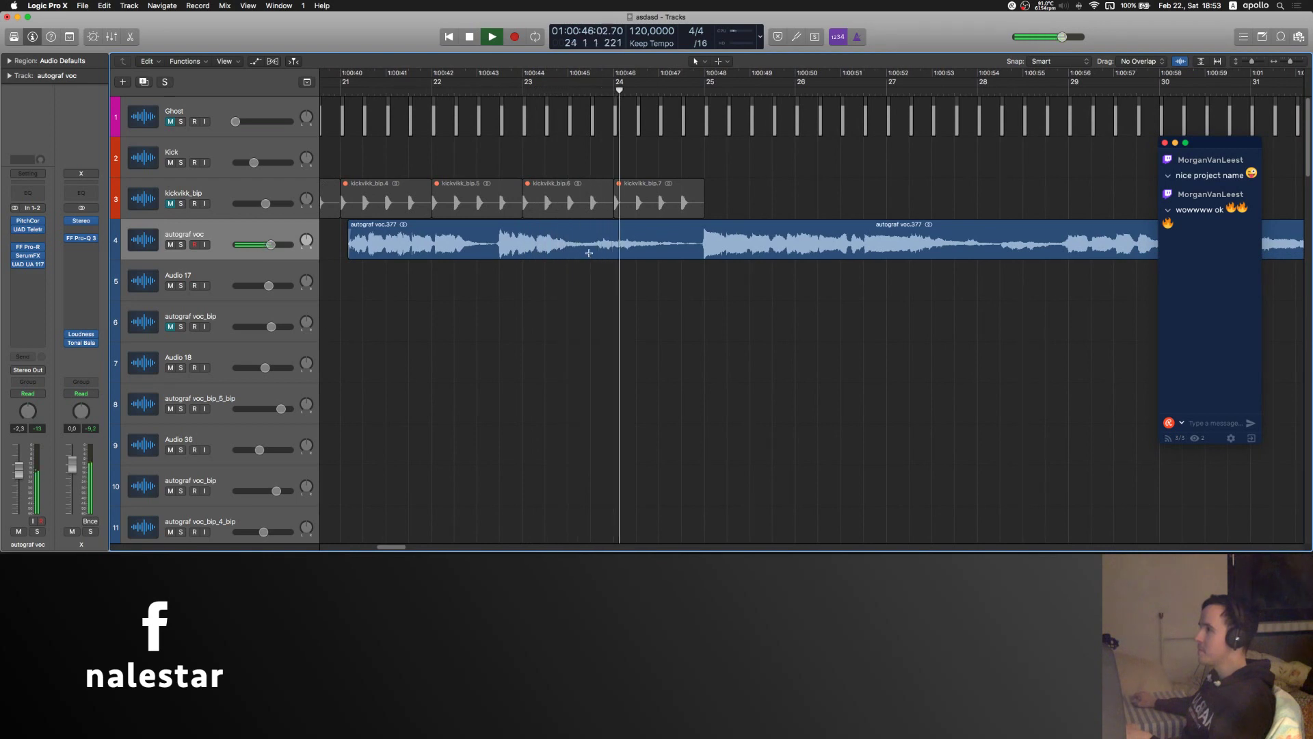
pyautogui.moveTo(589, 254); pyautogui.dragTo(703, 253)
pyautogui.press('Delete')
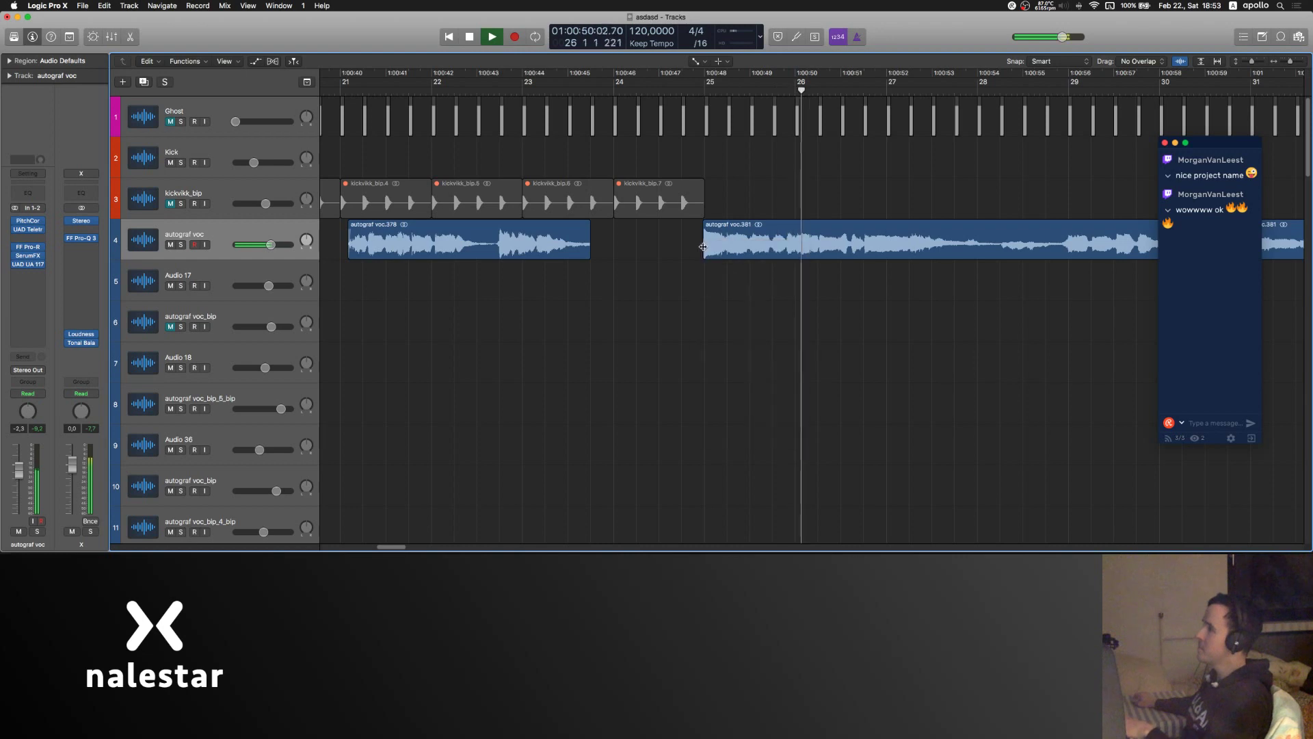
pyautogui.click(704, 247)
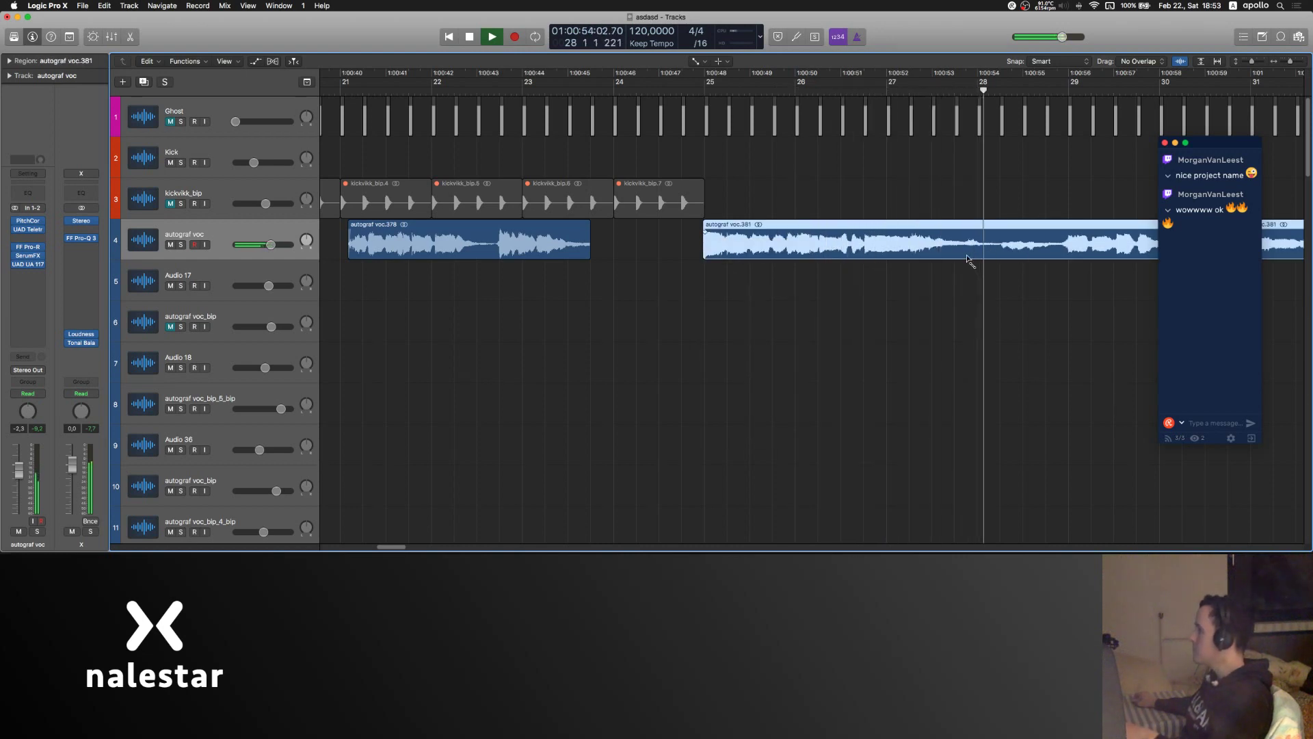
# - Cut out the autograf voc audio from beat 2 of bar 28 to about bar 29 and select the region that follows
pyautogui.hscroll(3, 951, 254)
pyautogui.moveTo(939, 249); pyautogui.dragTo(1003, 253)
pyautogui.press('Delete')
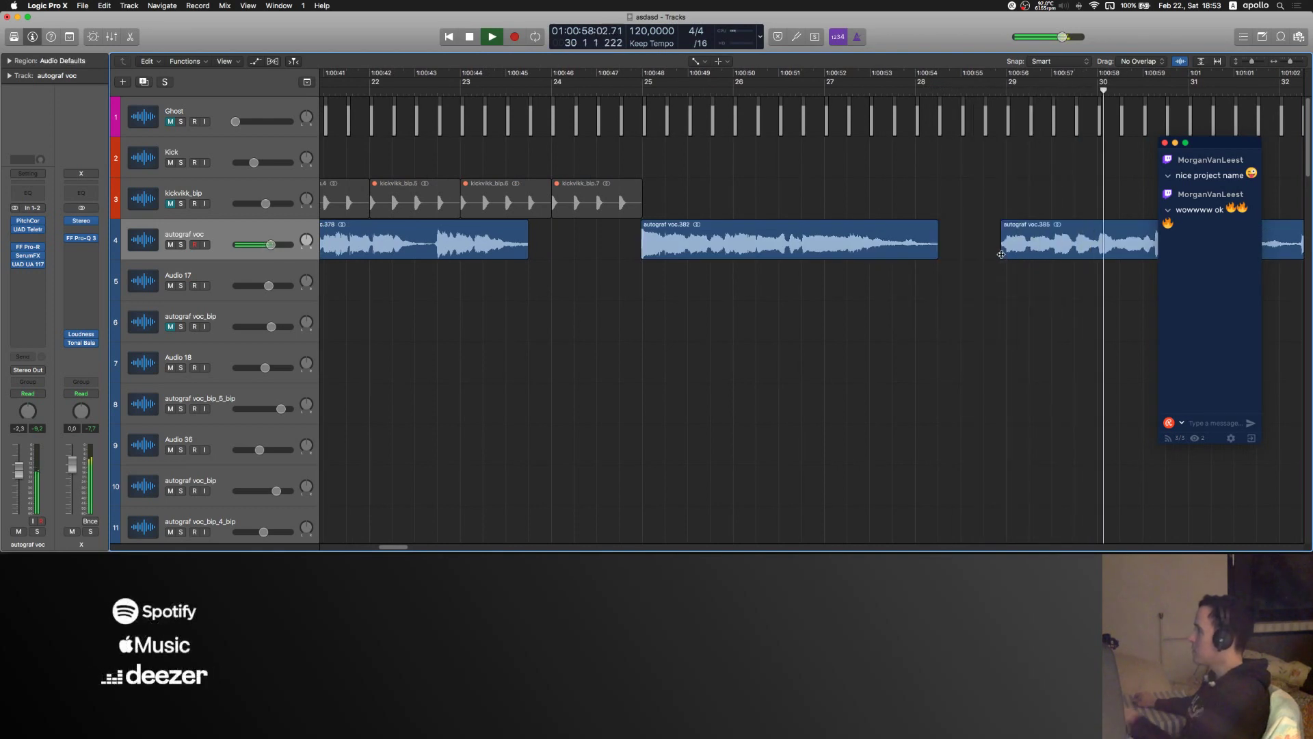
pyautogui.press('t')
pyautogui.click(1004, 258)
pyautogui.click(1007, 246)
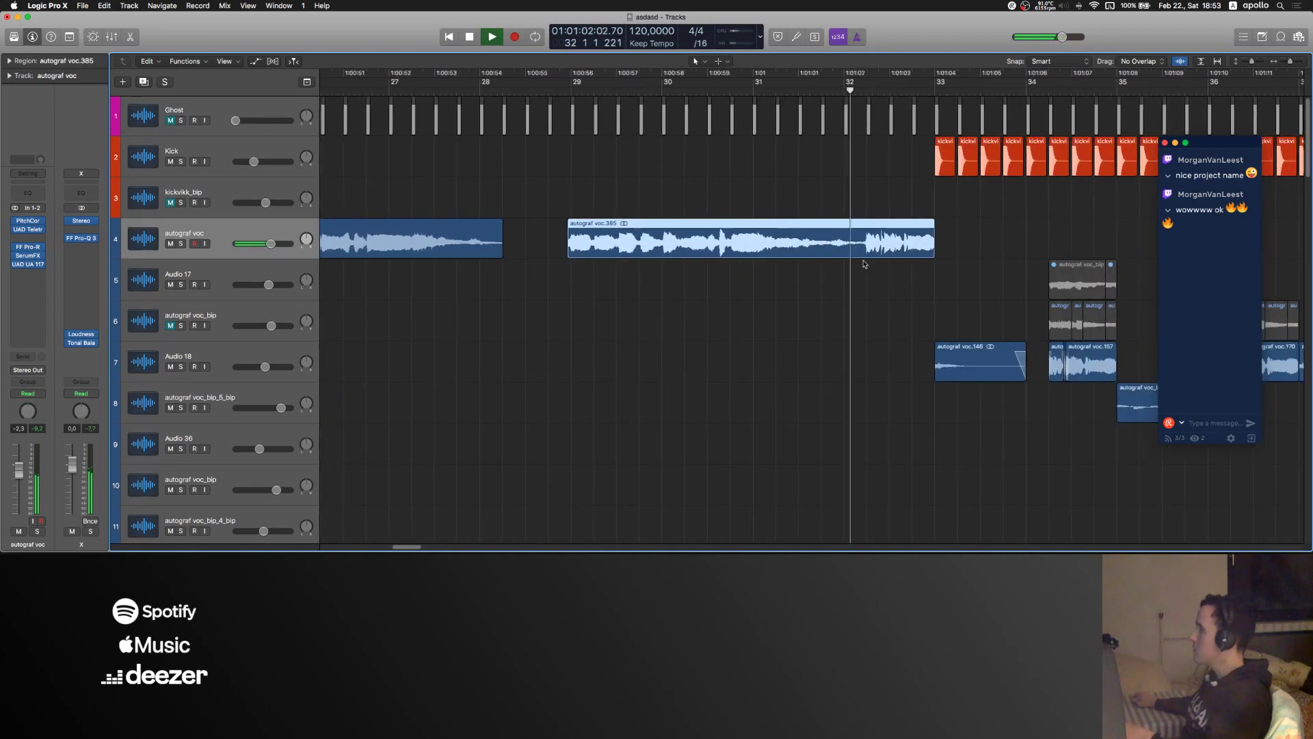
# - Inspect the autograf voc waveform around bar 32, just before the drop, up close
pyautogui.click(848, 275)
pyautogui.scroll(5, 873, 243)
pyautogui.hscroll(3, 830, 187)
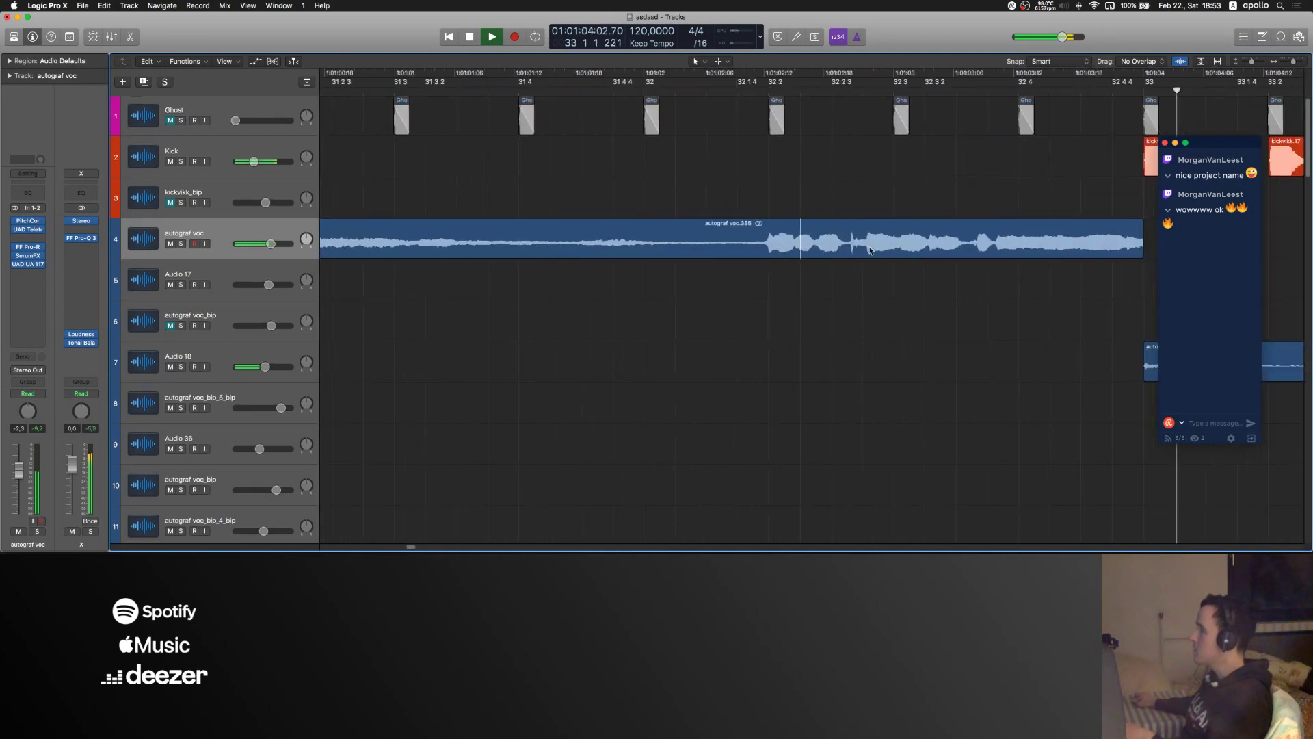
pyautogui.scroll(-10, 830, 188)
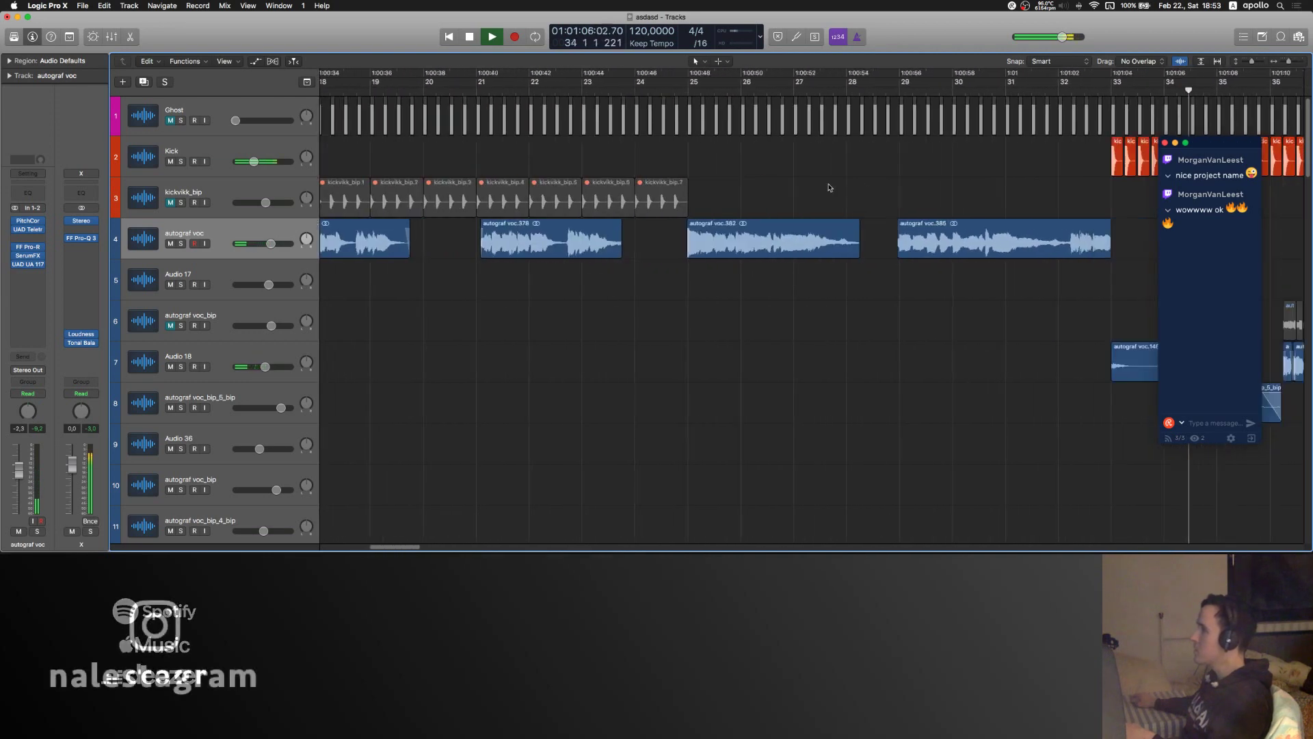
# - Stop playback, unmute the four muted def 120 regions at bars 33 to 36, and select all regions on that track
pyautogui.scroll(-2, 830, 185)
pyautogui.hscroll(6, 827, 188)
pyautogui.scroll(-13, 743, 287)
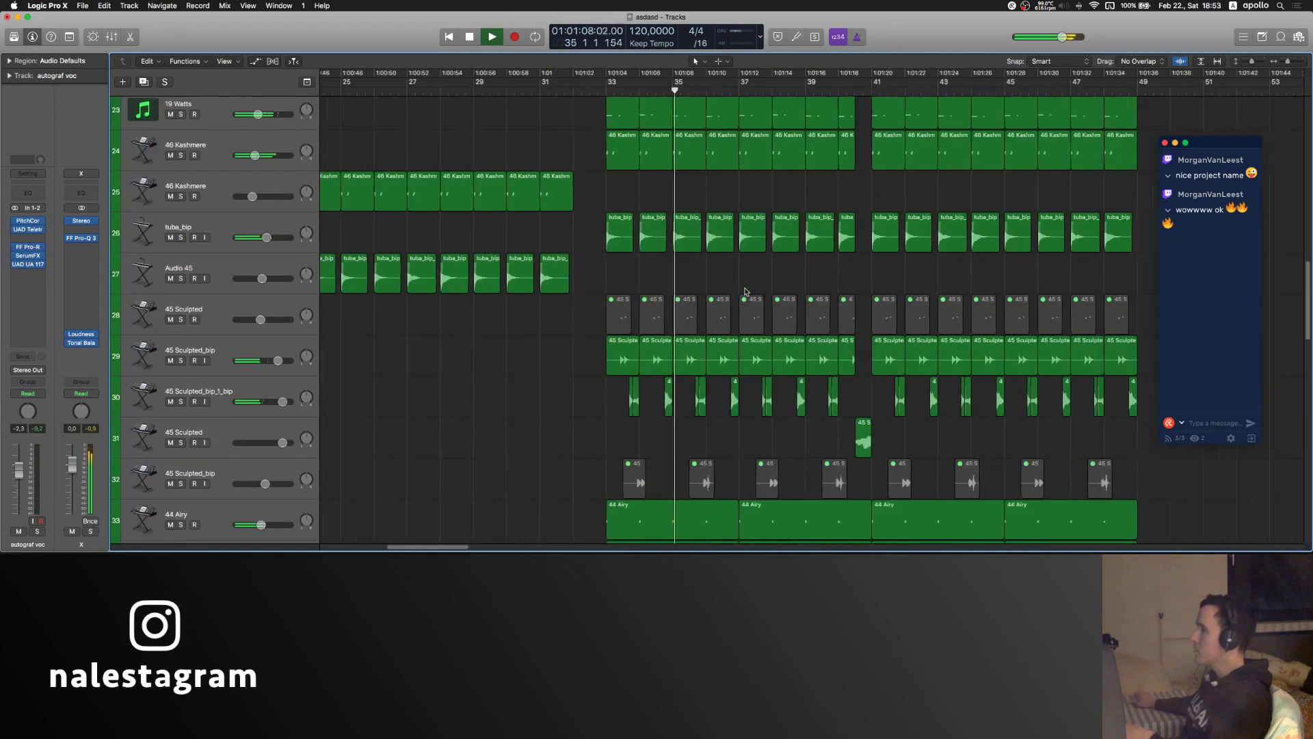
pyautogui.scroll(5, 743, 294)
pyautogui.scroll(2, 742, 294)
pyautogui.press('space')
pyautogui.scroll(-4, 545, 355)
pyautogui.hscroll(1, 545, 355)
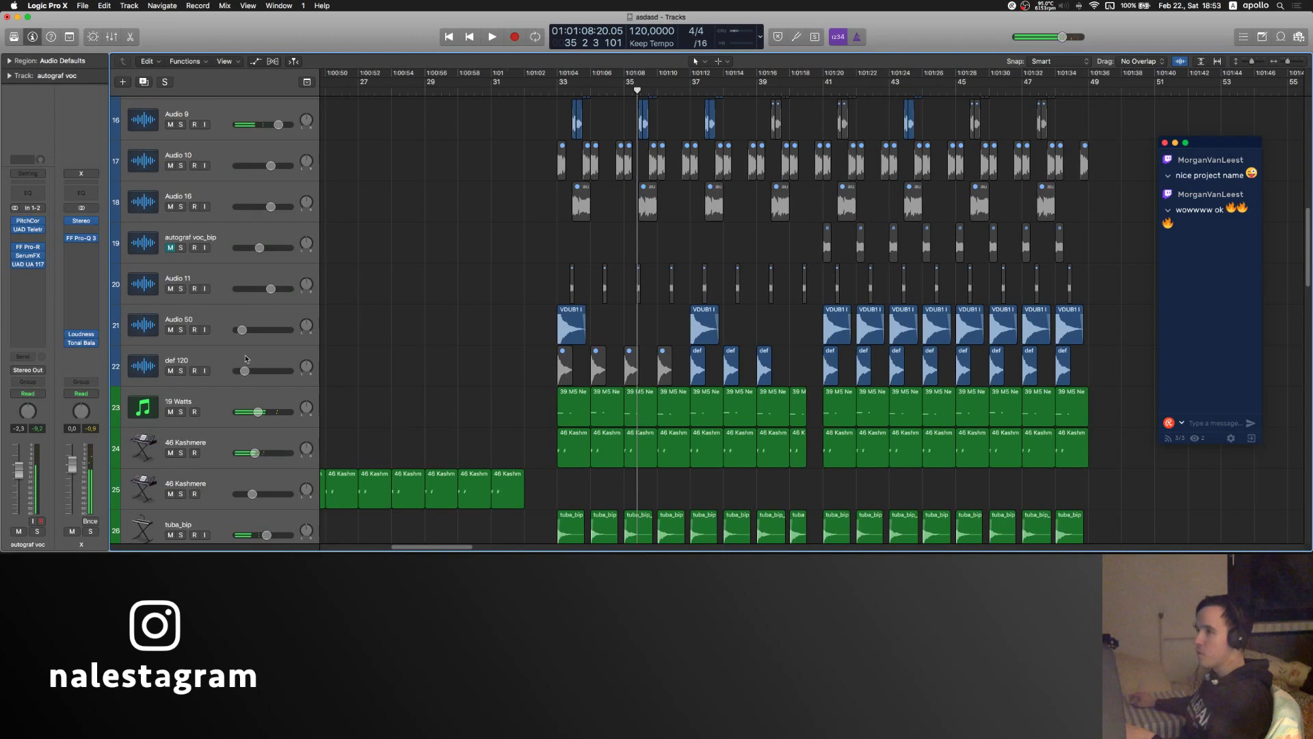
pyautogui.click(219, 360)
pyautogui.click(514, 365)
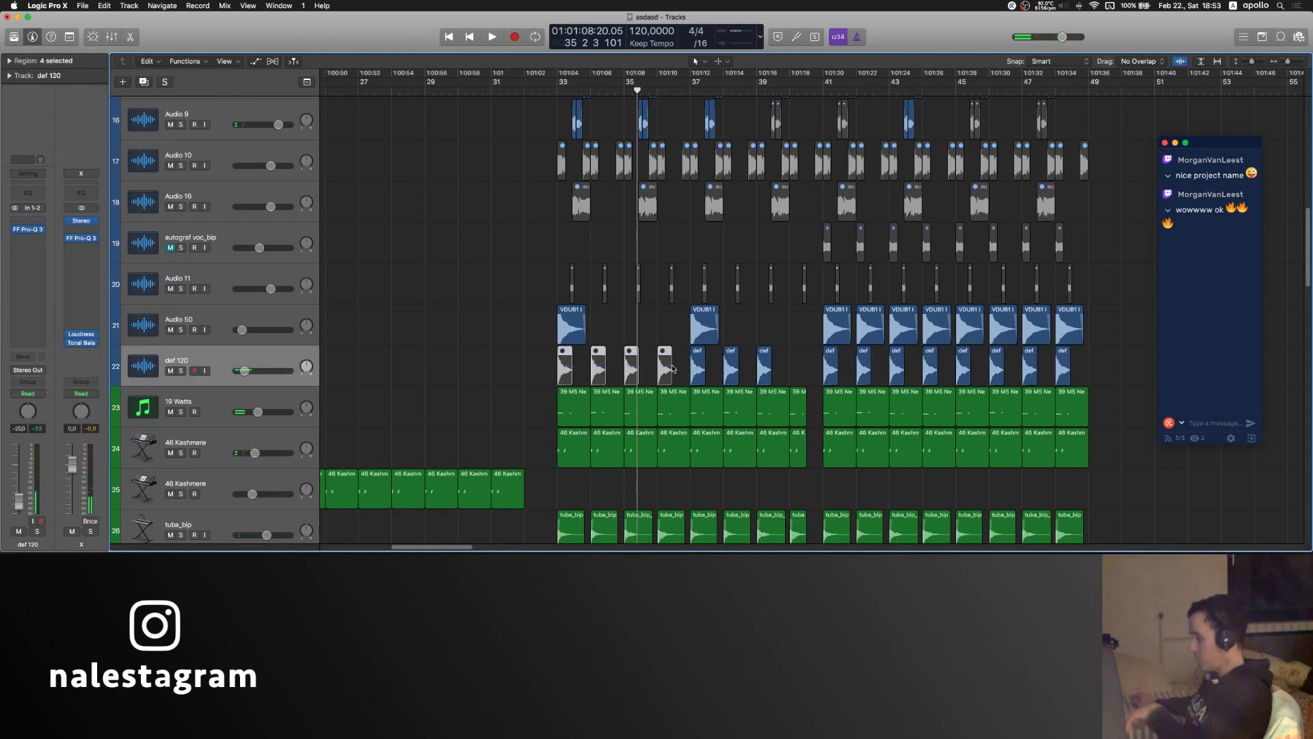
pyautogui.click(225, 356)
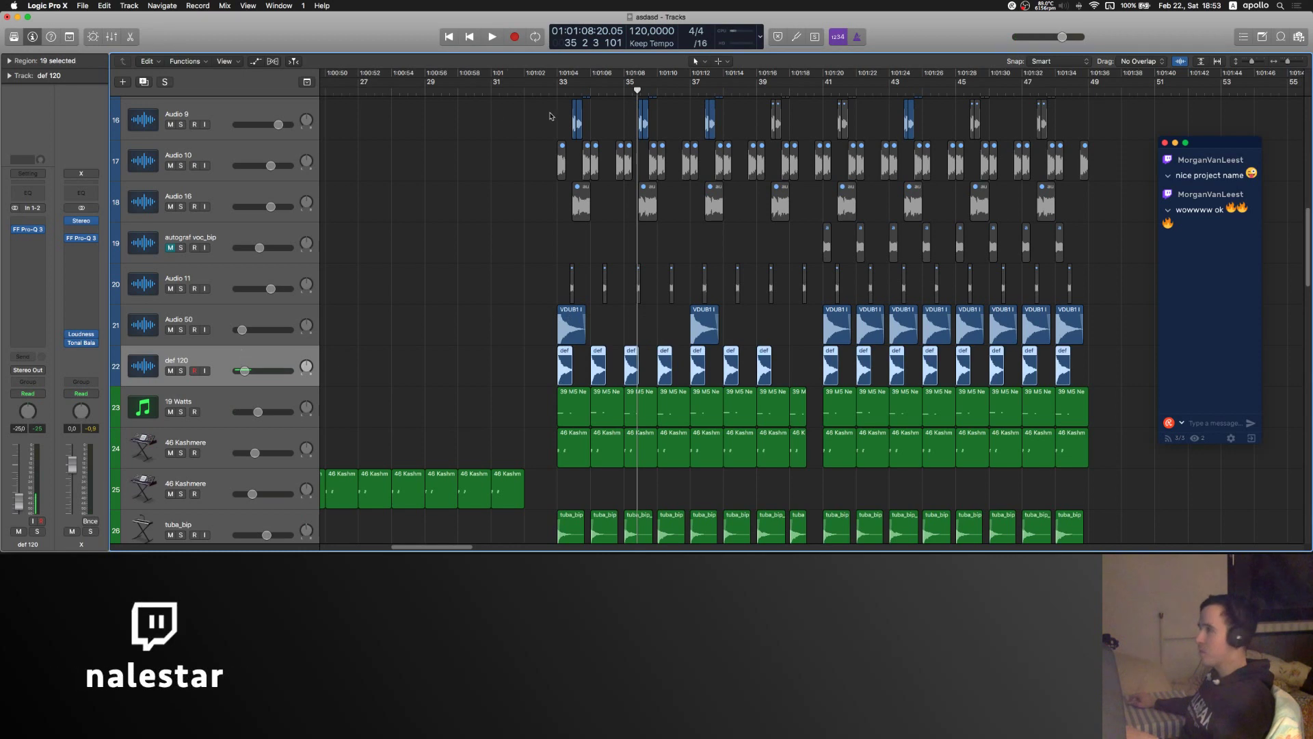
# - Audition the def 120 track in solo from beat 3 of bar 32, and turn its solo off
pyautogui.click(542, 92)
pyautogui.click(485, 372)
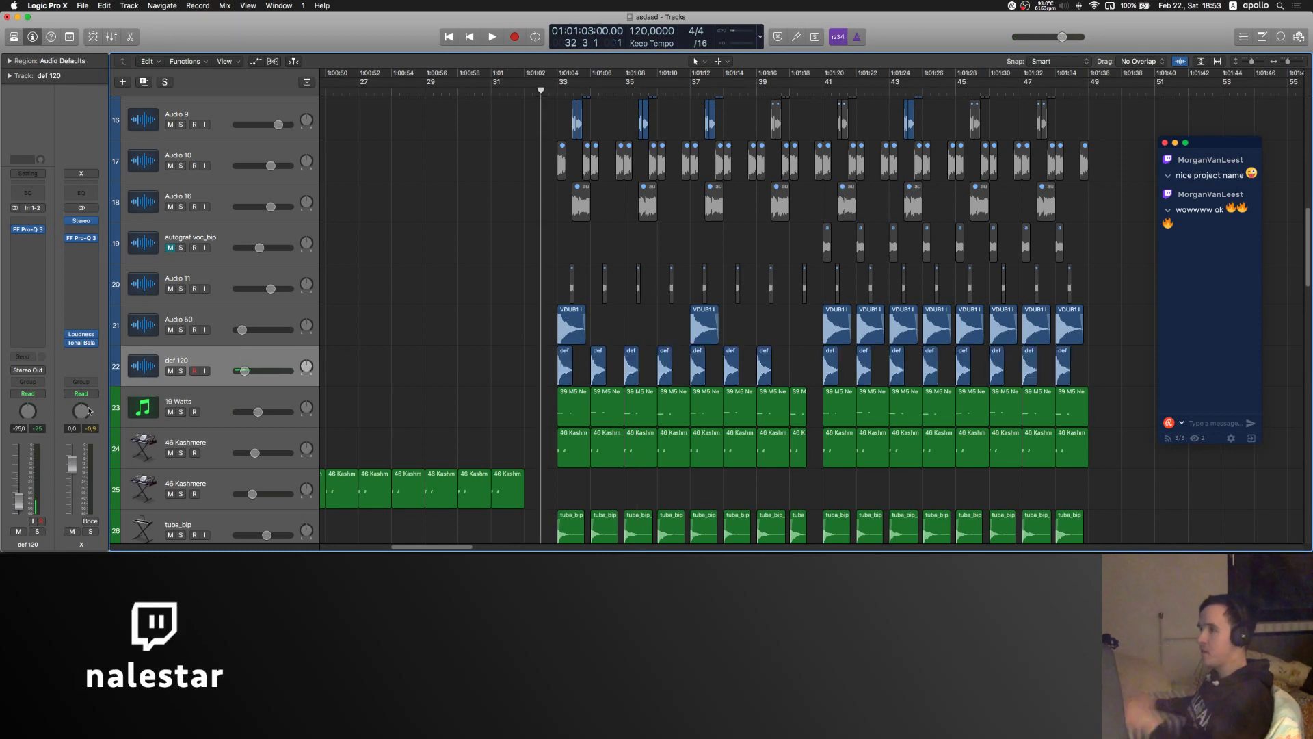
pyautogui.press('s')
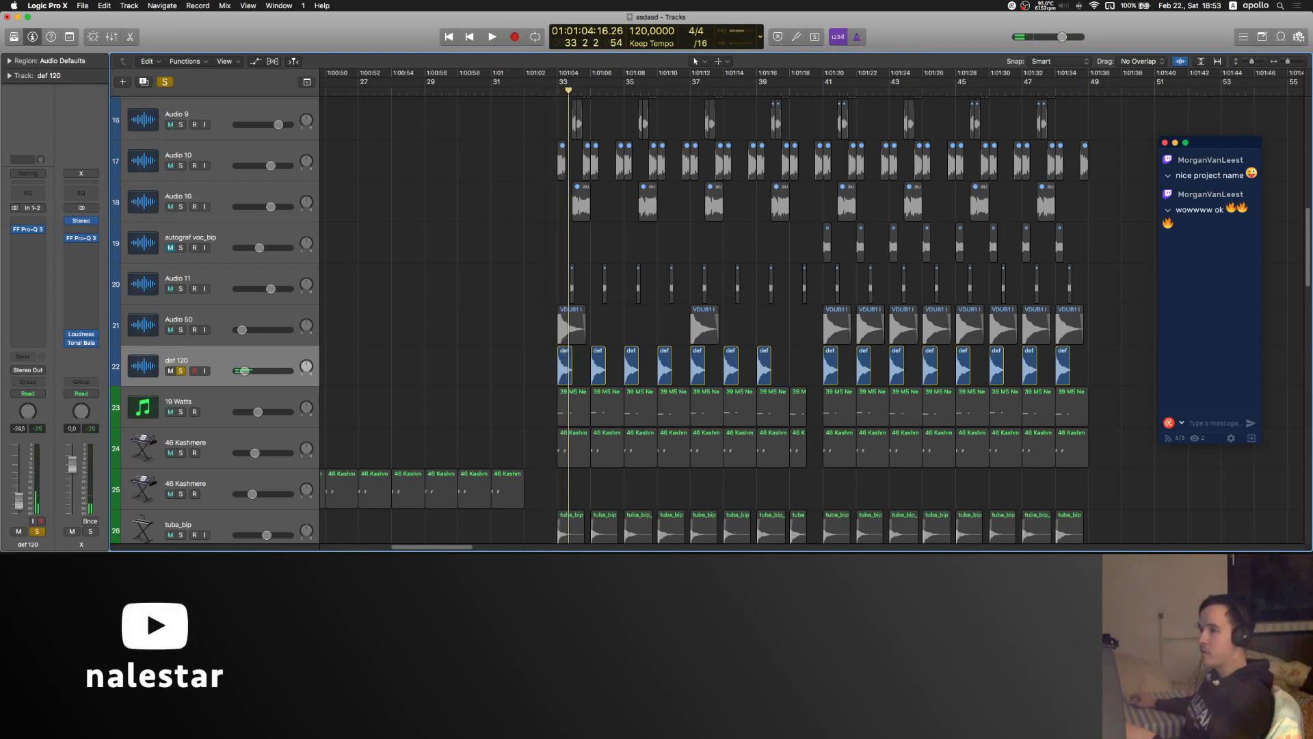
pyautogui.click(180, 371)
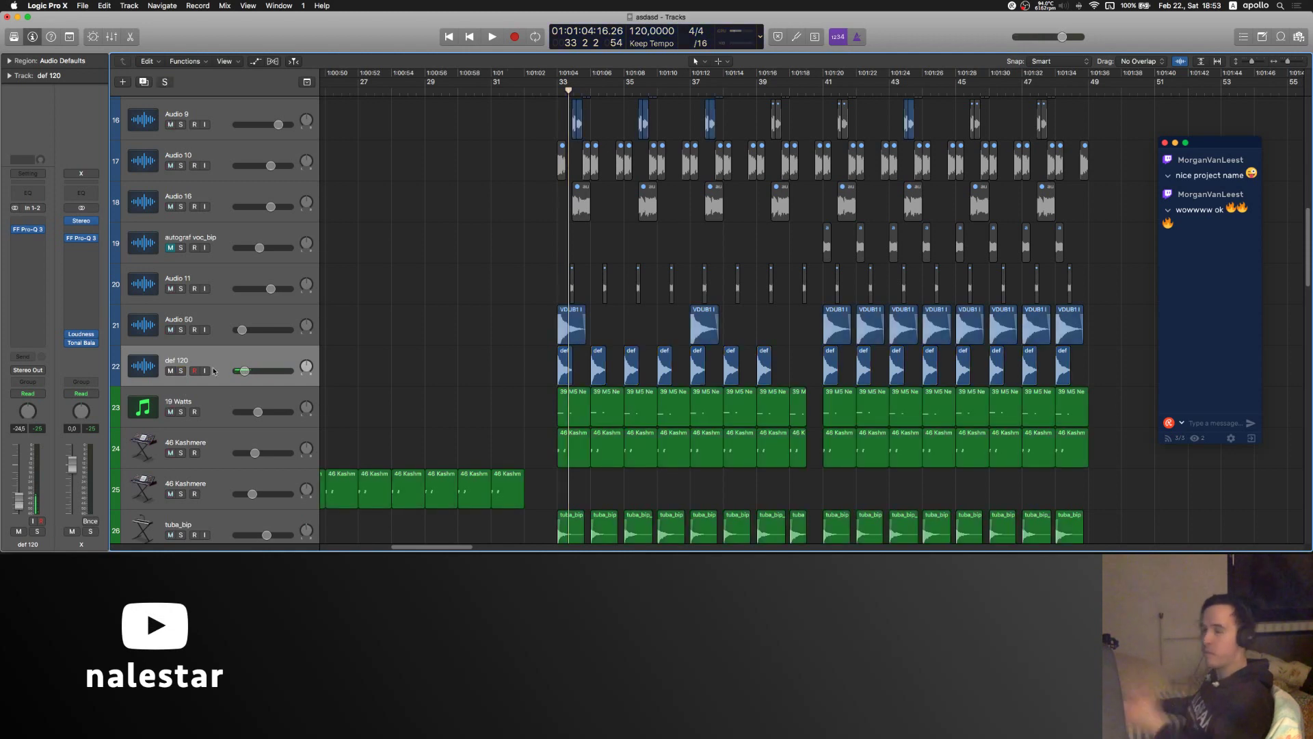
# - Play the full arrangement from beat 3 of bar 32 through the start of the drop, then stop playback
pyautogui.click(541, 99)
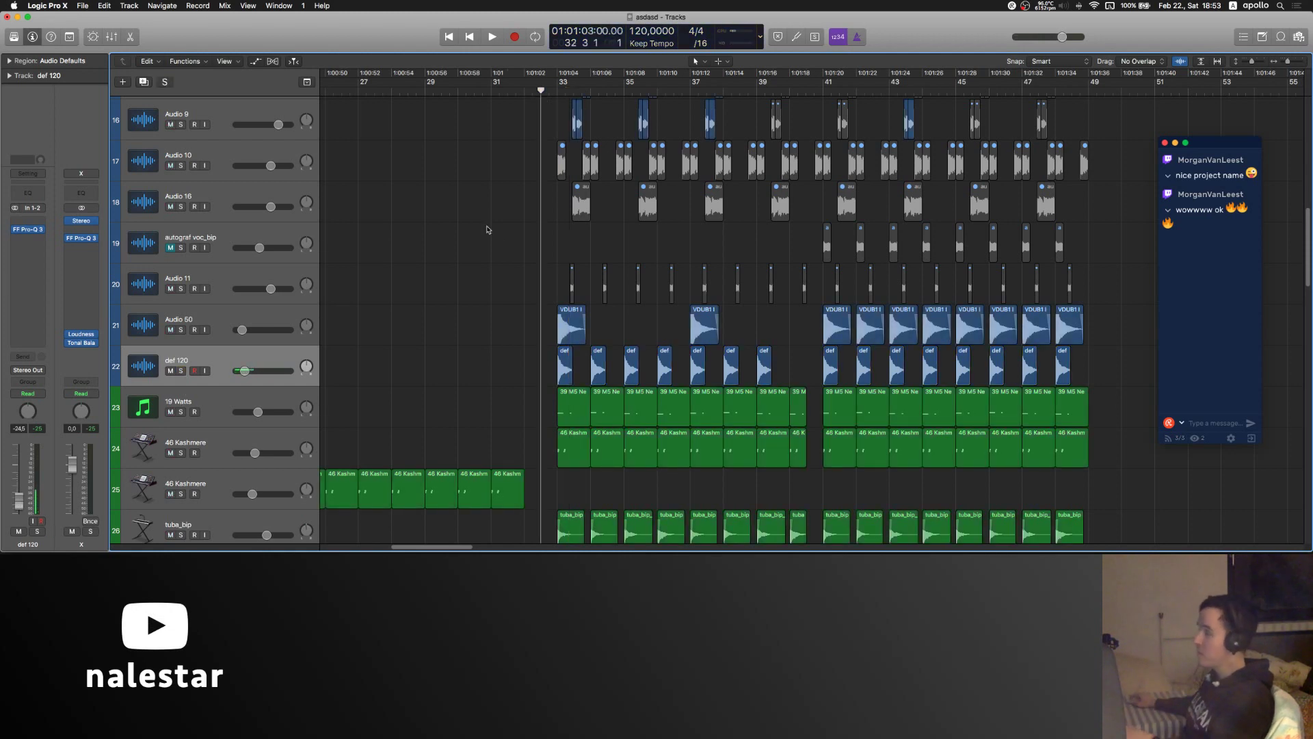
pyautogui.press('space')
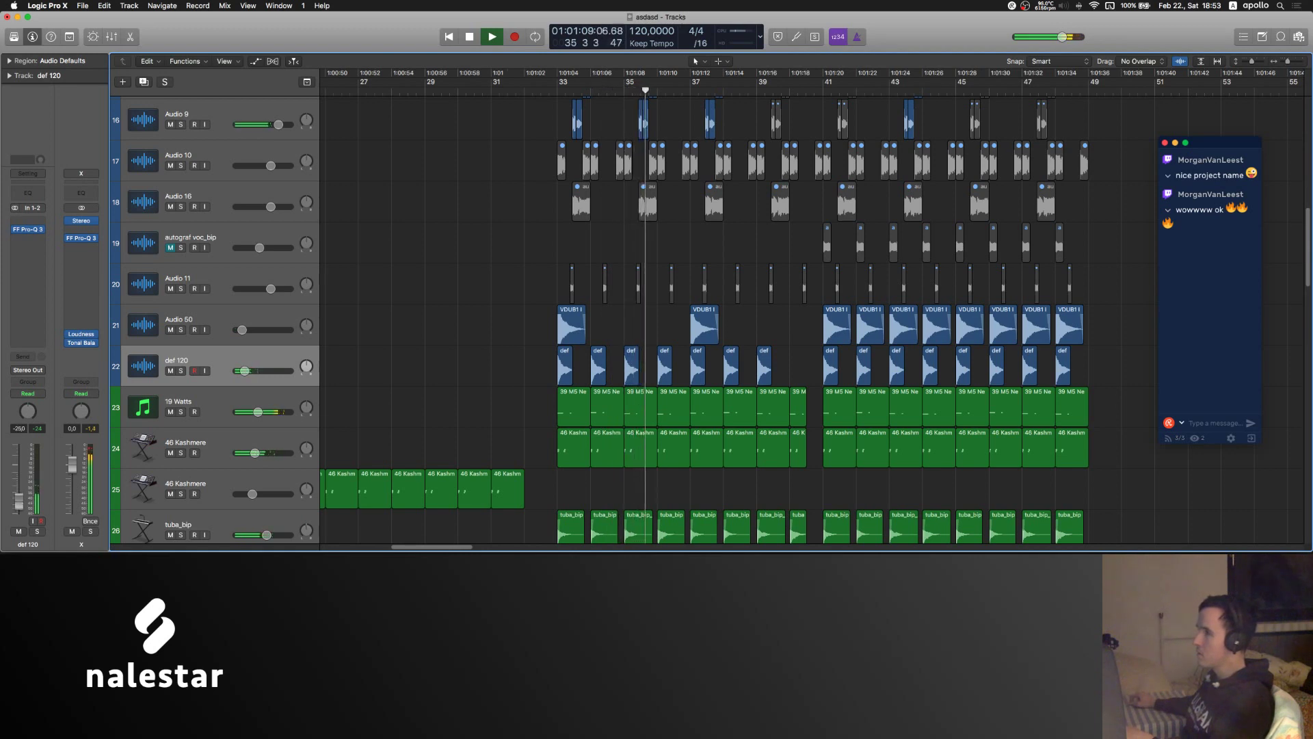
pyautogui.press('space')
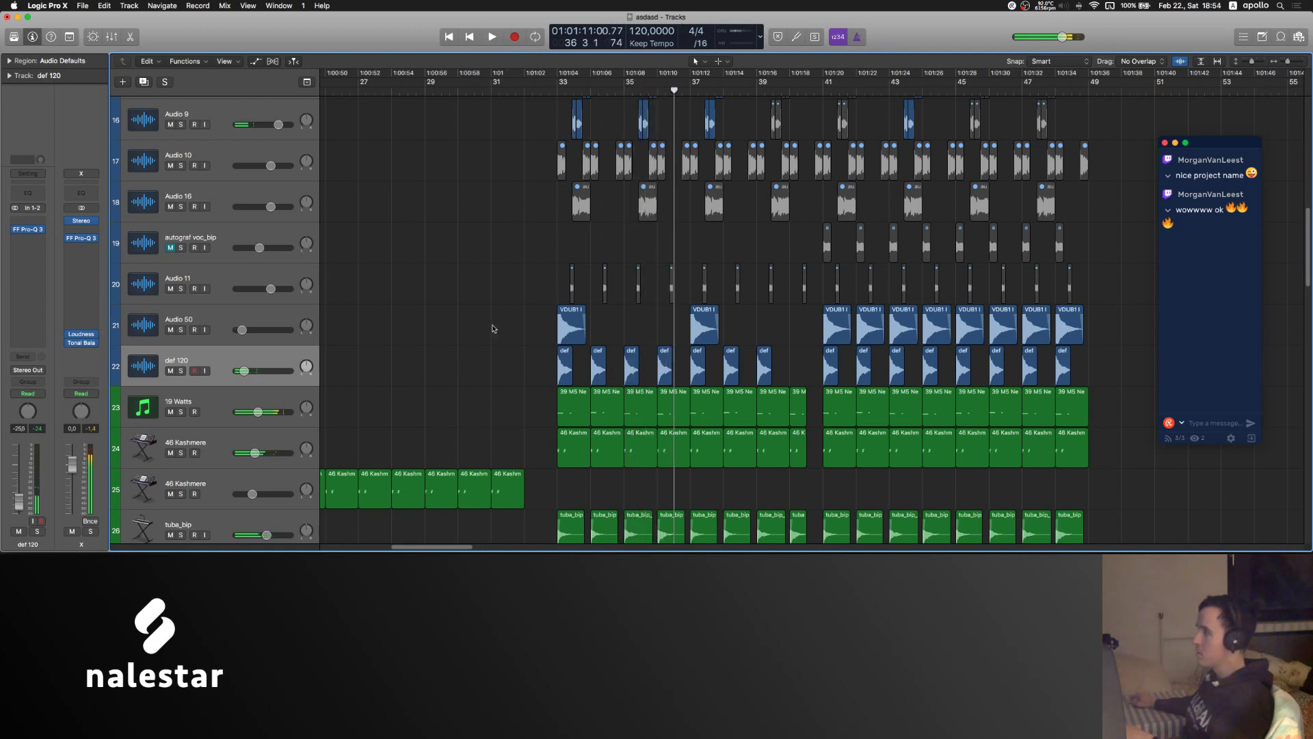
# - Paste copies of the Audio 50 regions from bars 33 and 37 at bars 35 and 39
pyautogui.keyDown('super'); pyautogui.click(623, 333); pyautogui.keyUp('super')
pyautogui.press('super+v')
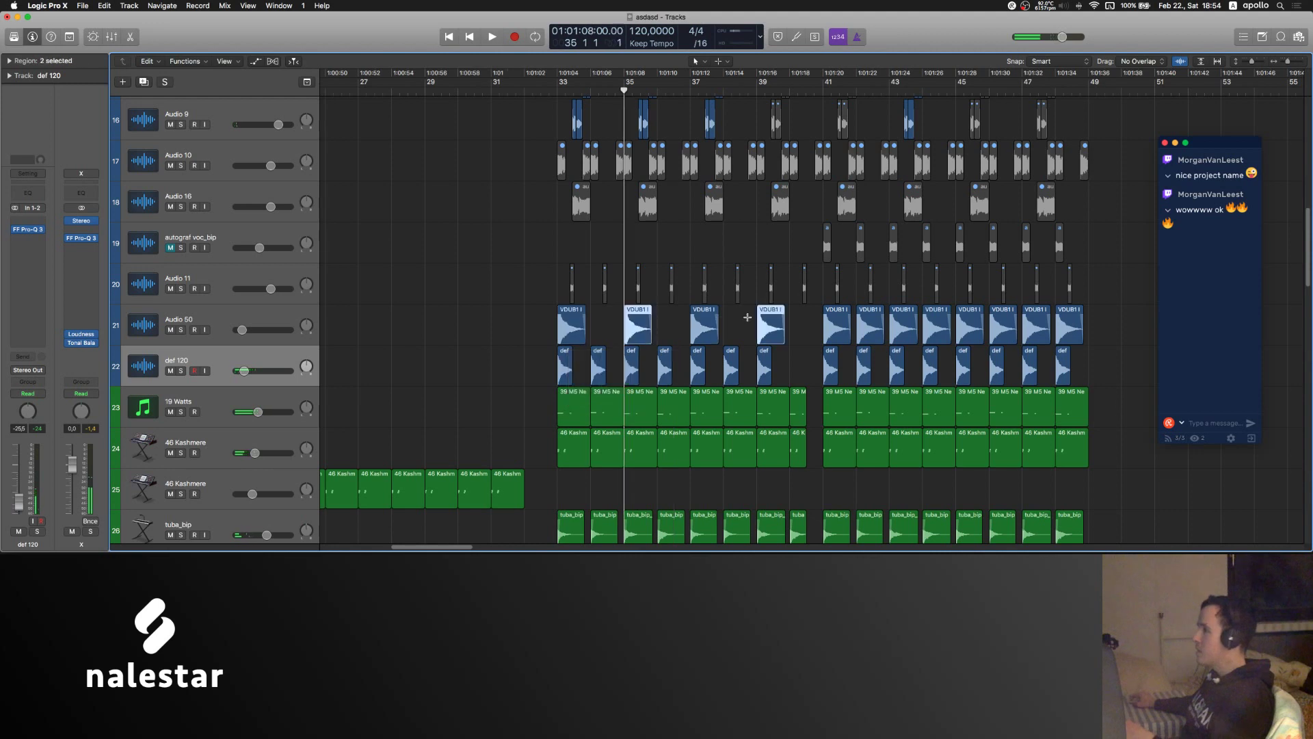
# - Delete the Audio 50 and def 120 regions at bars 42, 44, 46 and 48
pyautogui.hscroll(3, 748, 321)
pyautogui.click(786, 325)
pyautogui.press('BackSpace')
pyautogui.click(853, 328)
pyautogui.press('BackSpace')
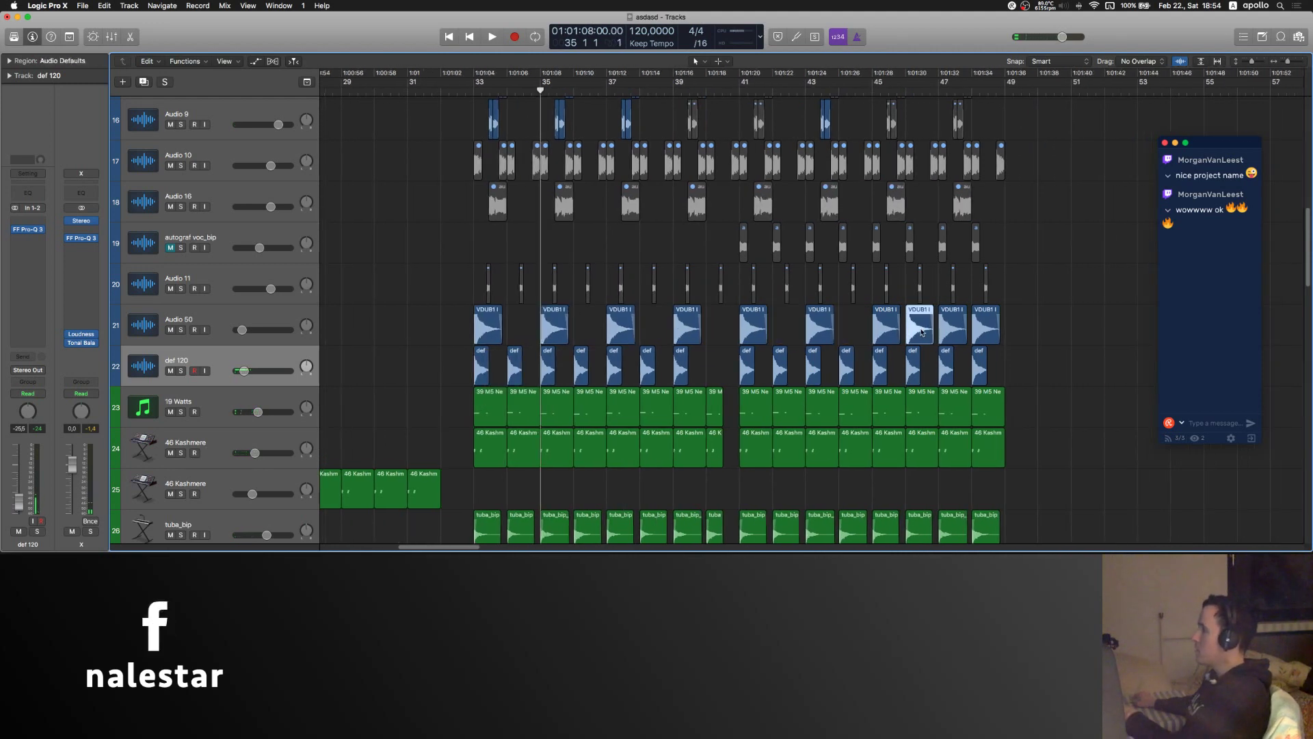
pyautogui.press('Delete')
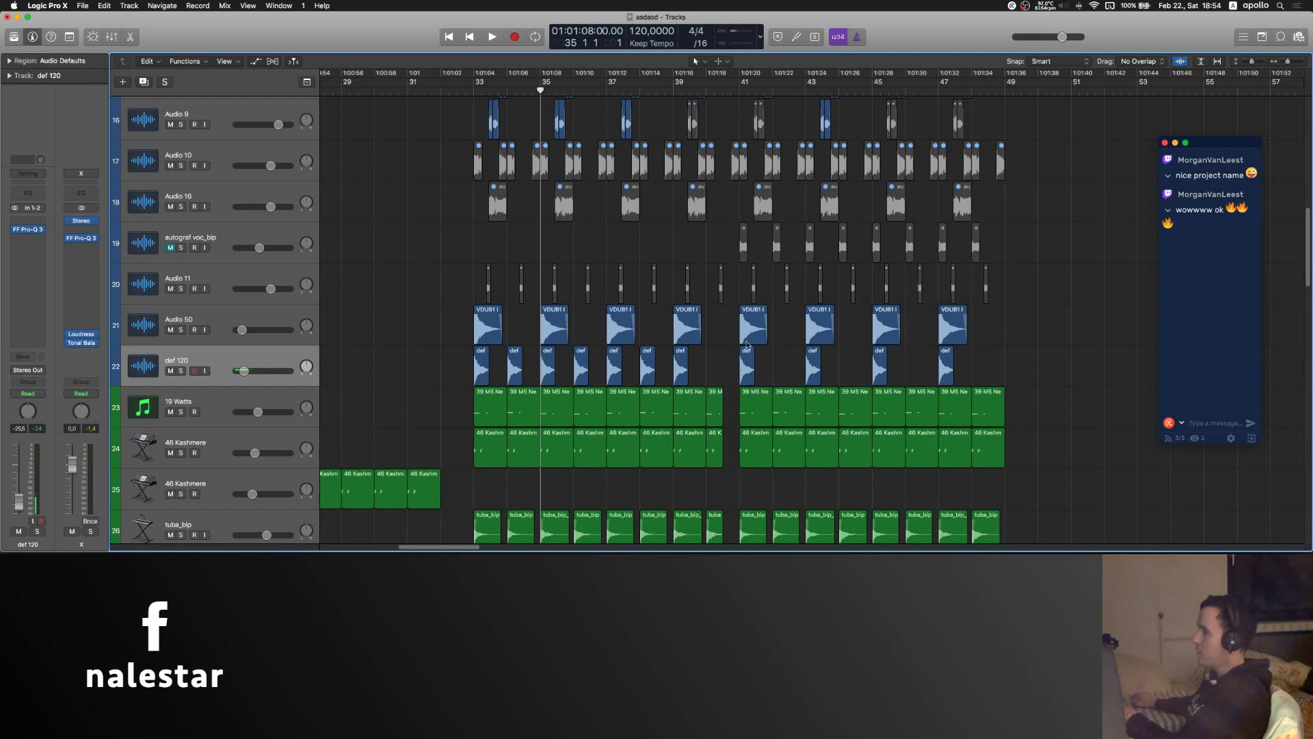
# - Copy the four def 120 regions at bars 41, 43, 45 and 47 and paste them starting at bar 42
pyautogui.moveTo(725, 371); pyautogui.dragTo(1026, 376)
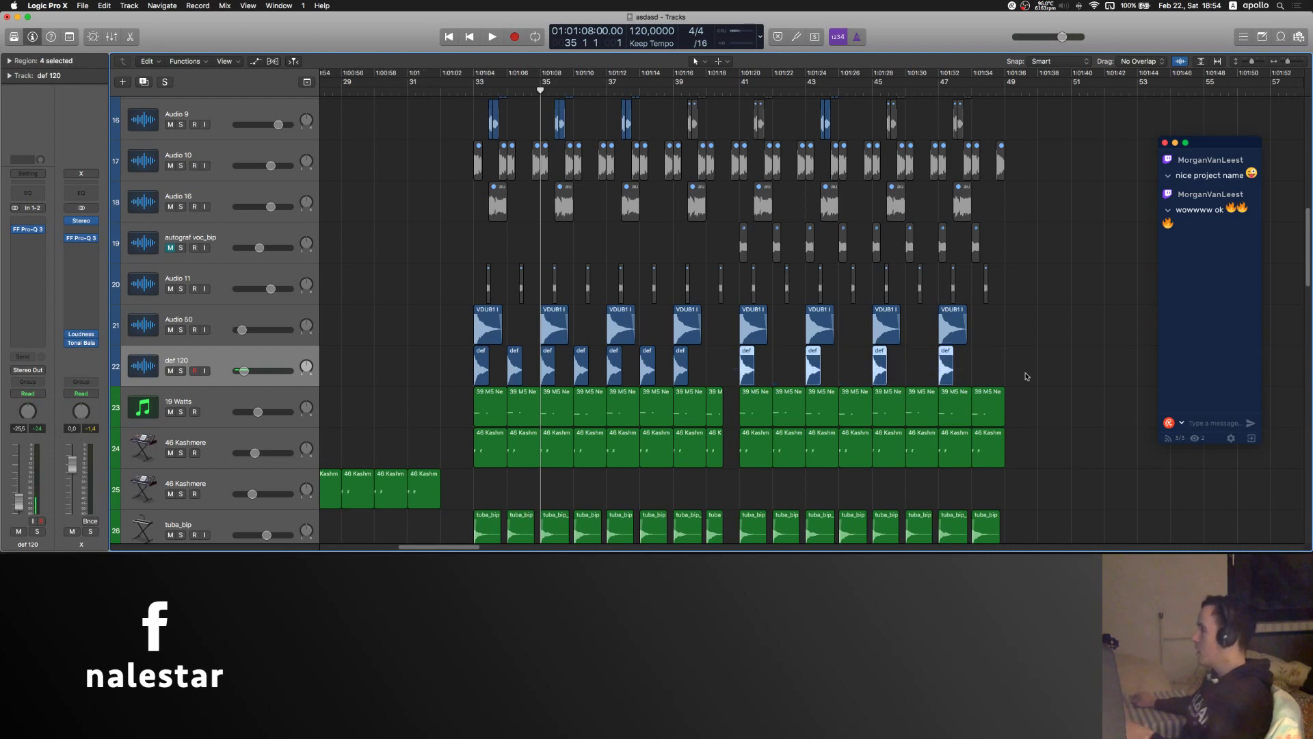
pyautogui.keyDown('super'); pyautogui.click(772, 372); pyautogui.keyUp('super')
pyautogui.press('super+v')
pyautogui.click(784, 333)
pyautogui.press('super+Left')
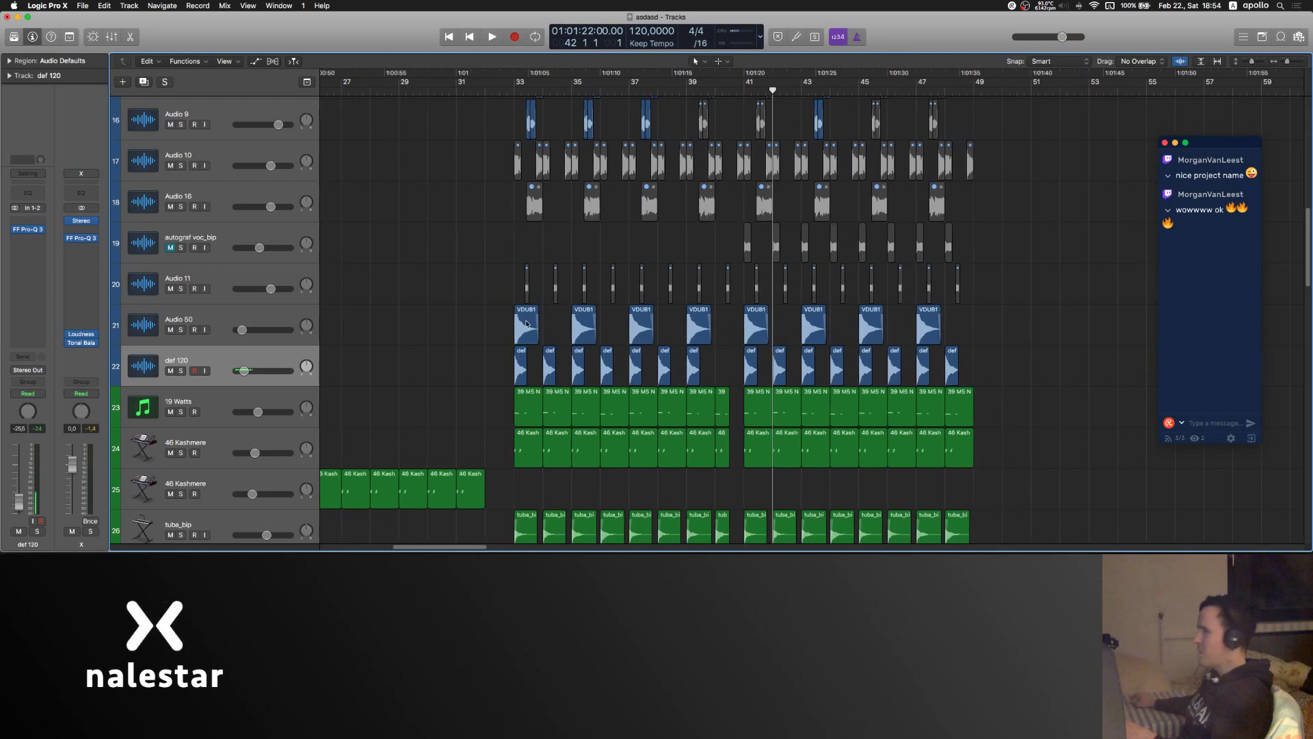
# - Select the Audio 50 track, play the arrangement from beat 3 of bar 16, and look through the track list
pyautogui.click(280, 320)
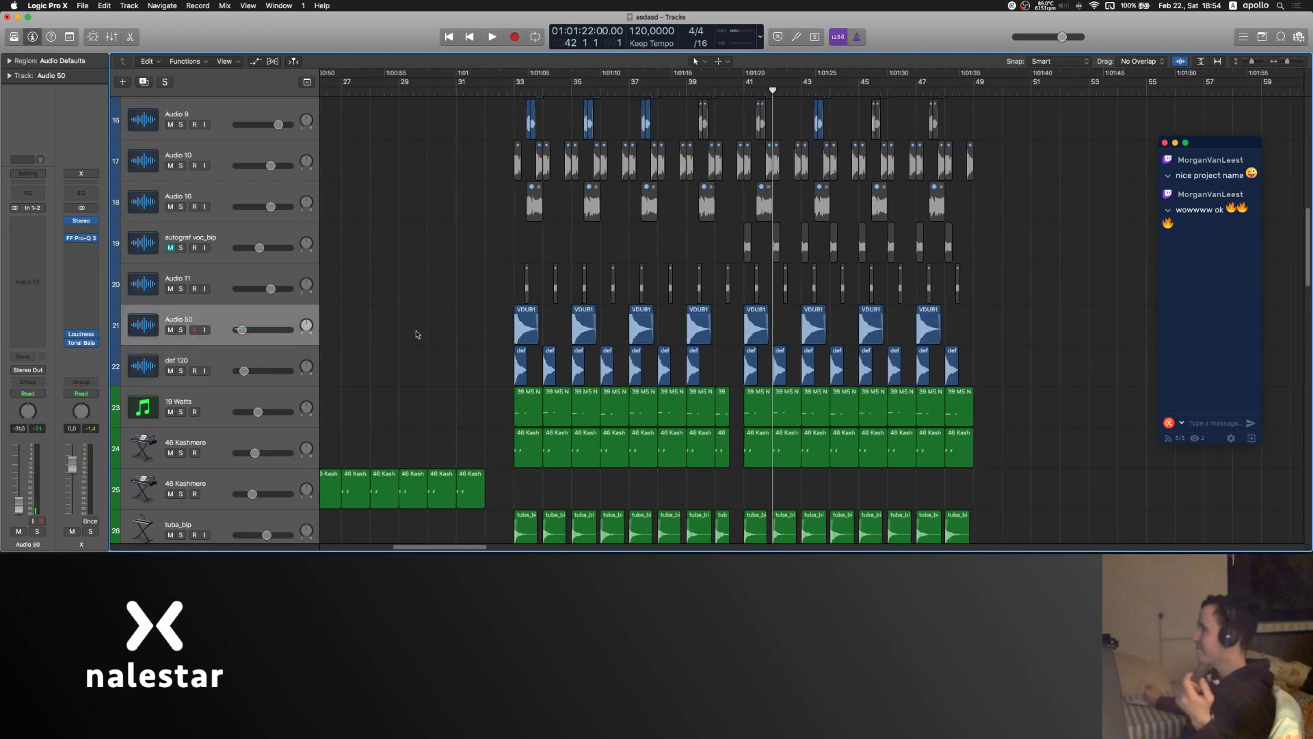
pyautogui.hscroll(-6, 417, 334)
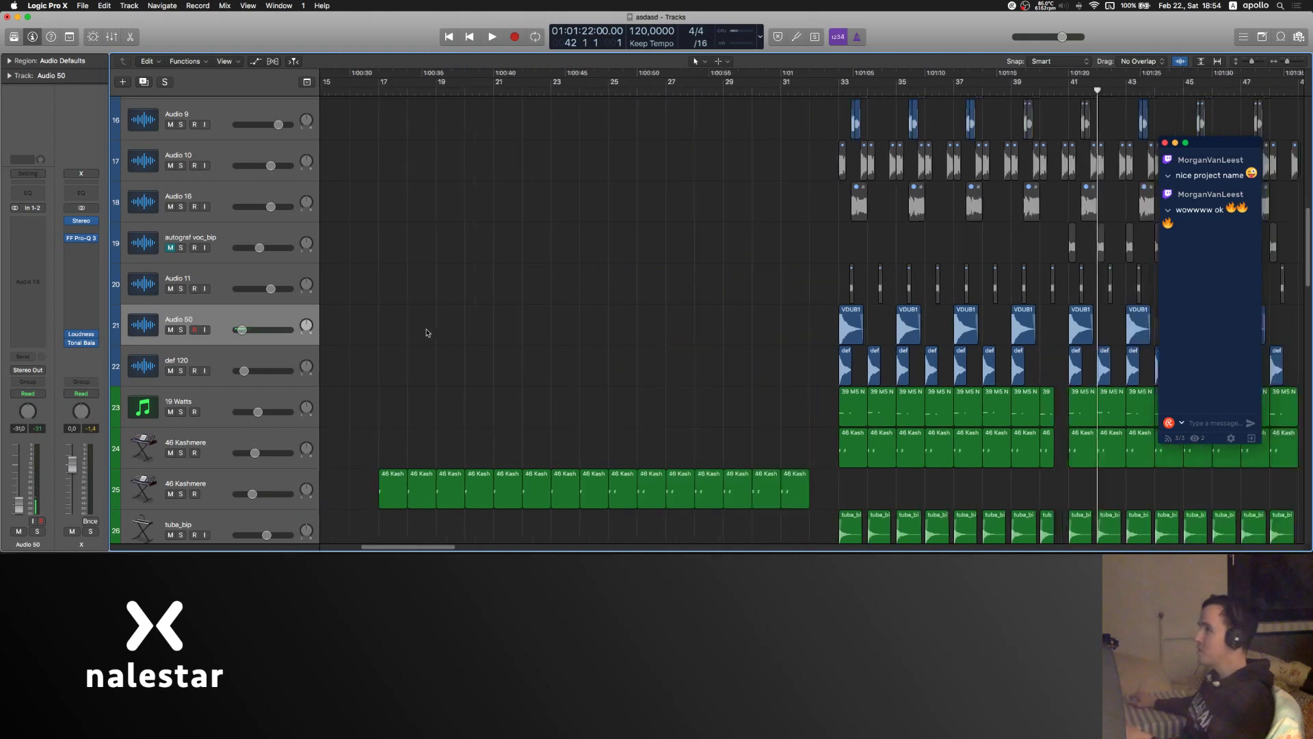
pyautogui.click(419, 91)
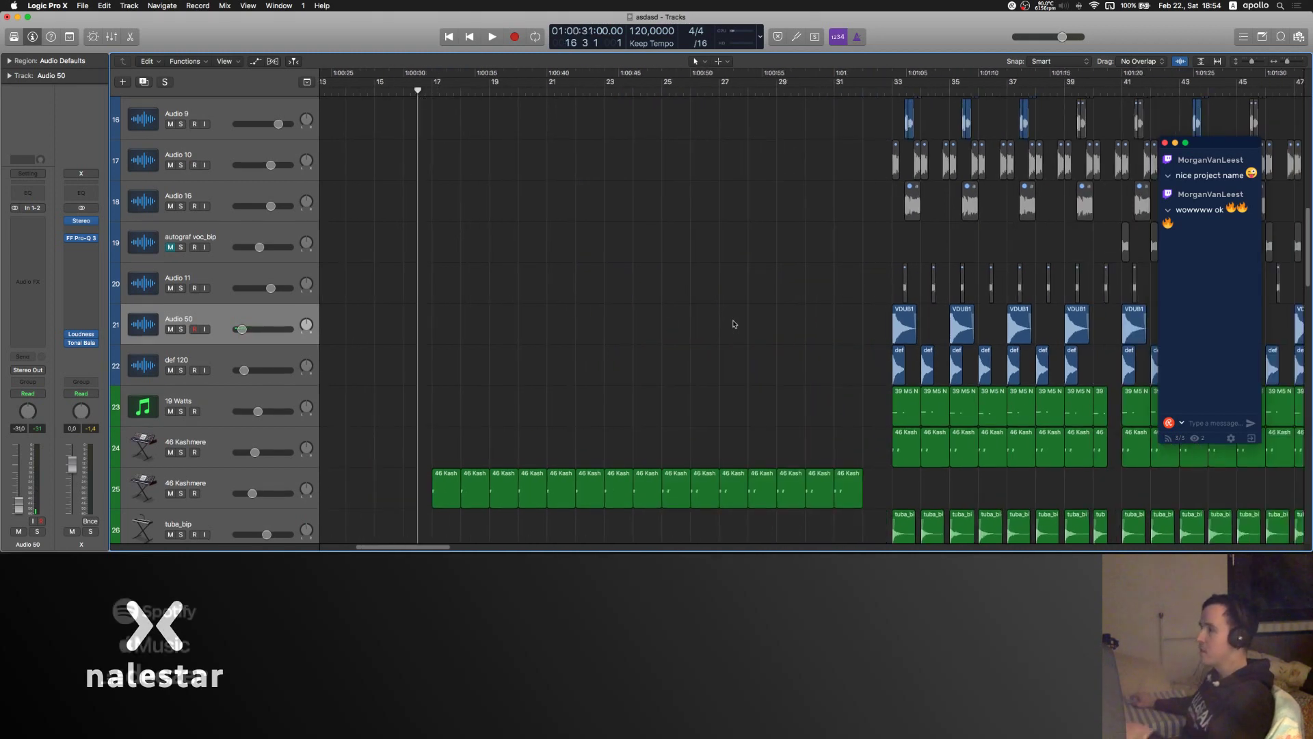
pyautogui.press('space')
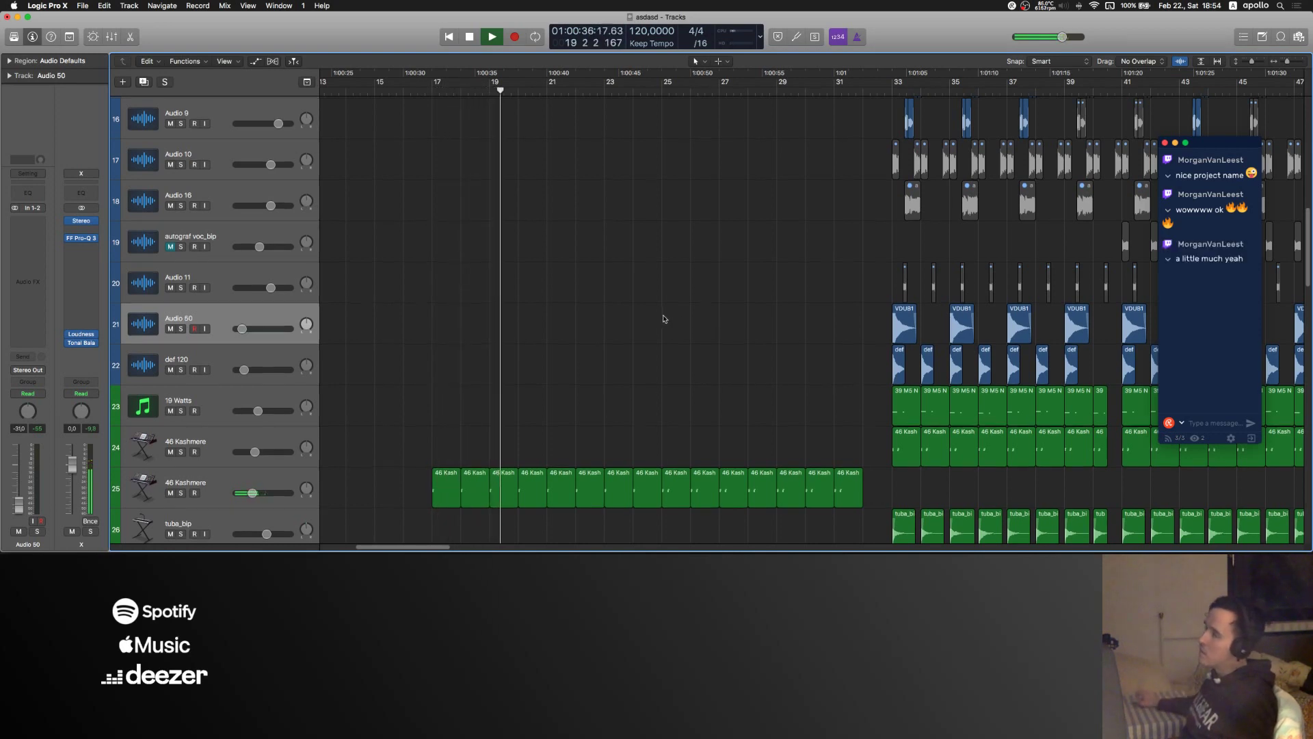
pyautogui.scroll(-15, 664, 317)
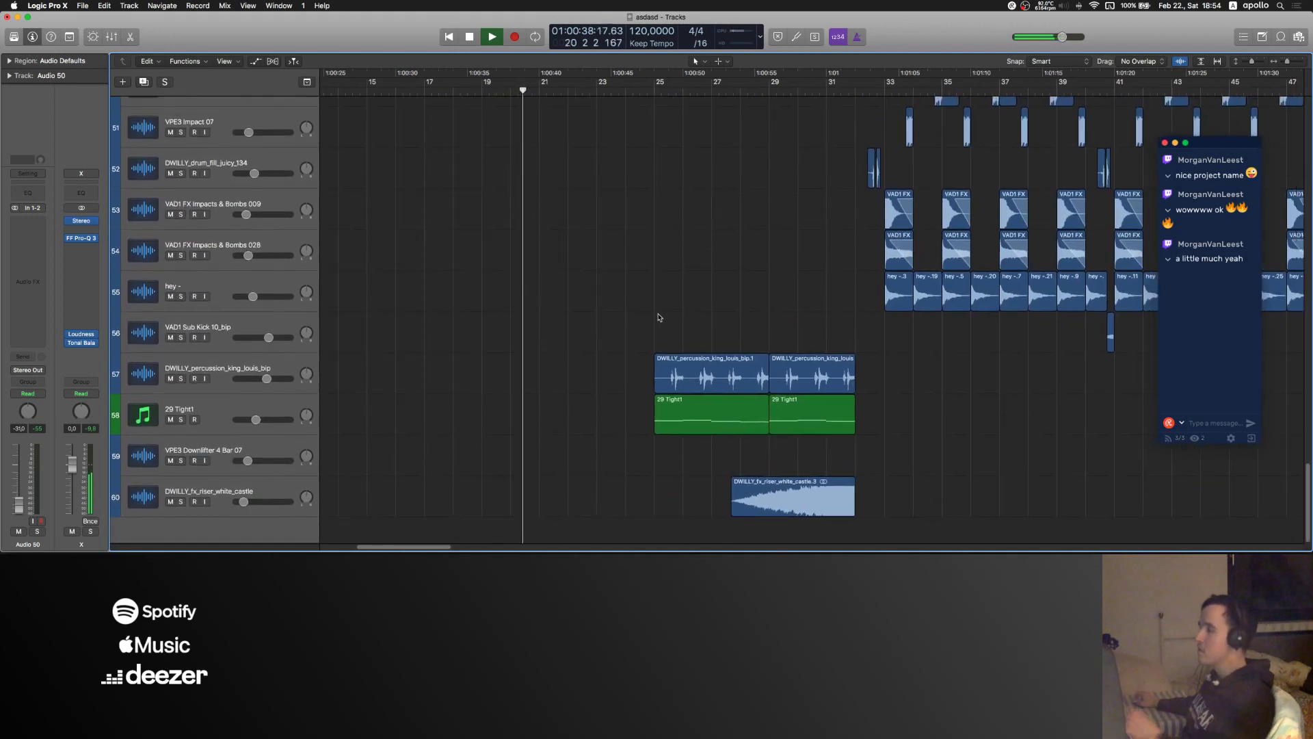
pyautogui.scroll(20, 660, 315)
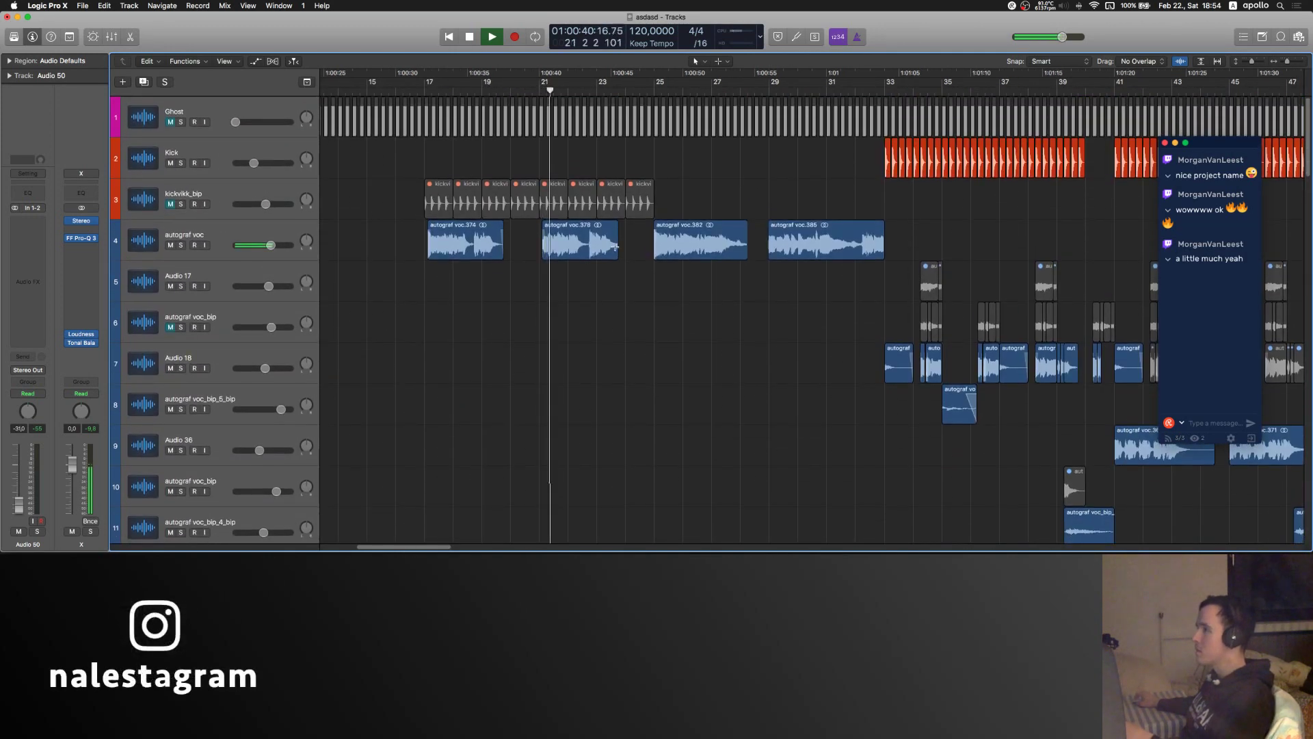
# - Add a fade-out about one beat long to the end of the autograf voc region in bar 23, and restore the Pointer tool
pyautogui.scroll(5, 616, 257)
pyautogui.press('t')
pyautogui.press('a')
pyautogui.moveTo(632, 228); pyautogui.dragTo(577, 250)
pyautogui.press('t')
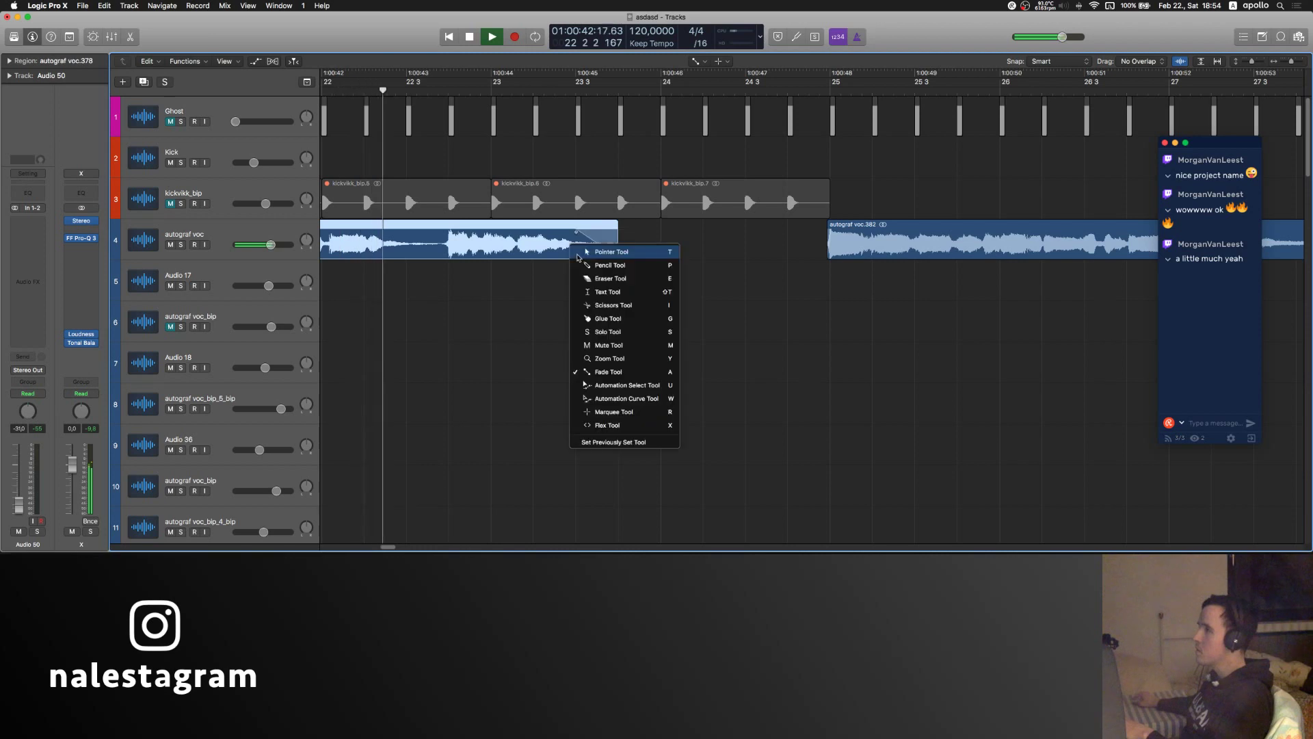
pyautogui.press('t')
pyautogui.click(523, 331)
pyautogui.press('.')
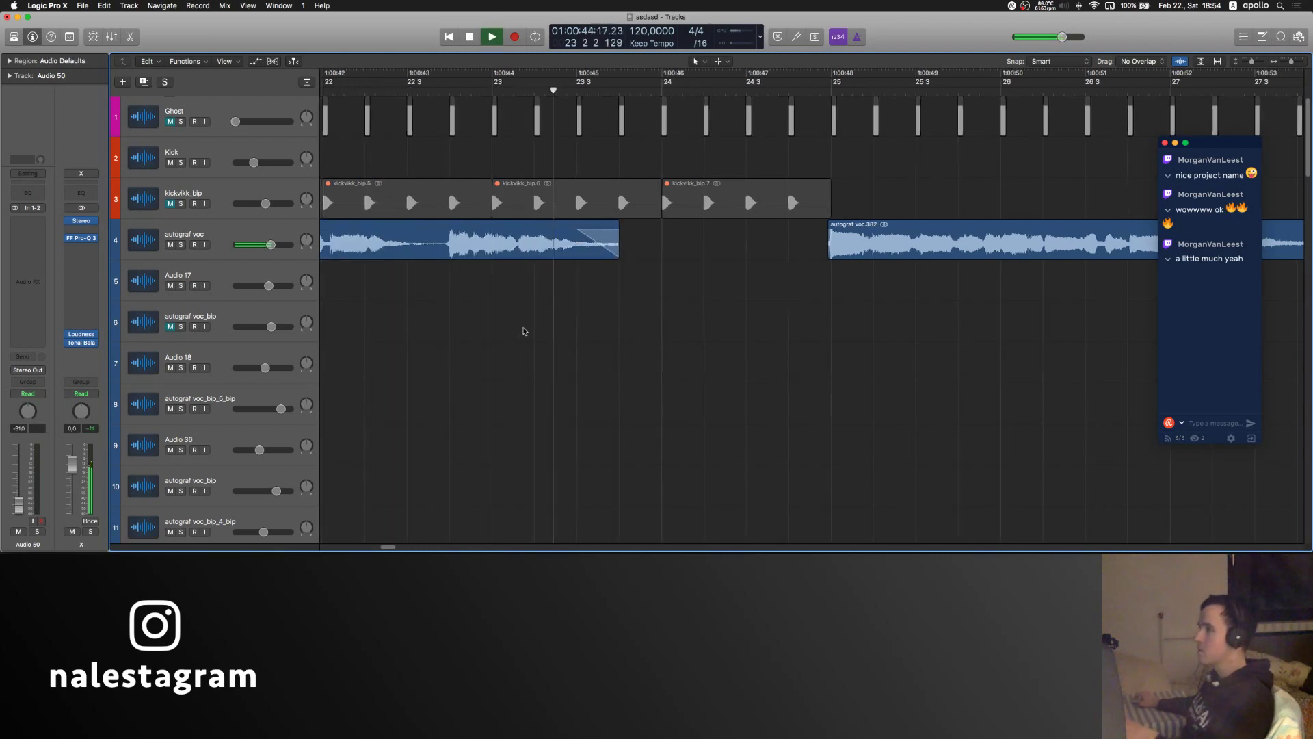
pyautogui.scroll(-3, 524, 330)
pyautogui.hscroll(3, 524, 330)
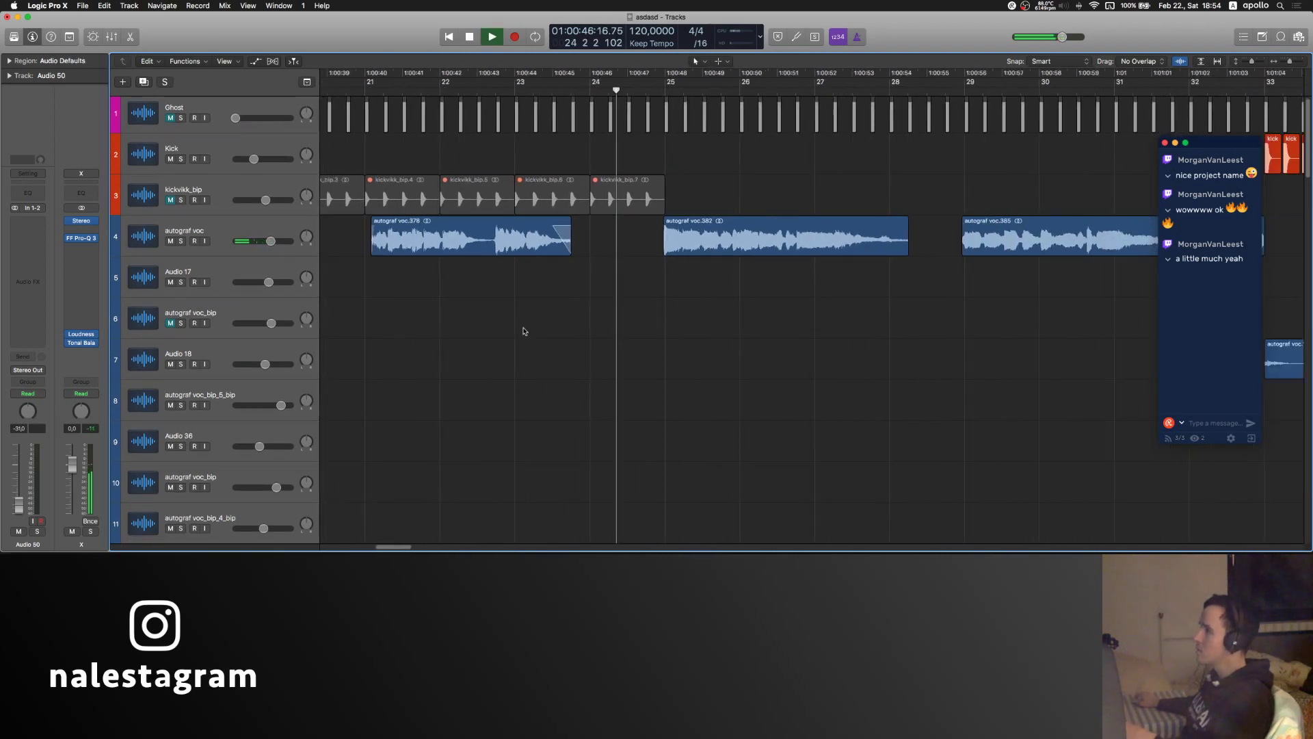
# - Try to trim the end of the autograf voc region in bar 23 back by nearly one beat
pyautogui.press('space')
pyautogui.click(566, 250)
pyautogui.moveTo(565, 250); pyautogui.dragTo(558, 250)
pyautogui.press('t')
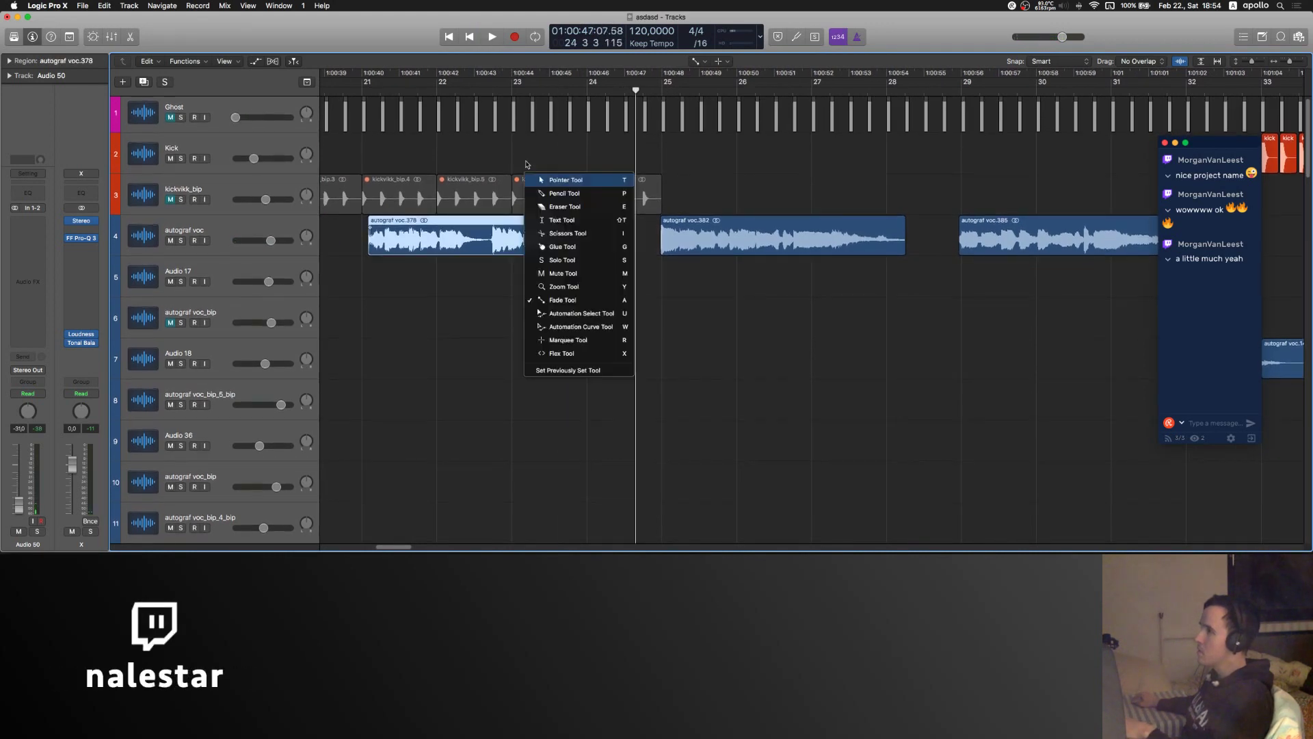
pyautogui.press('t')
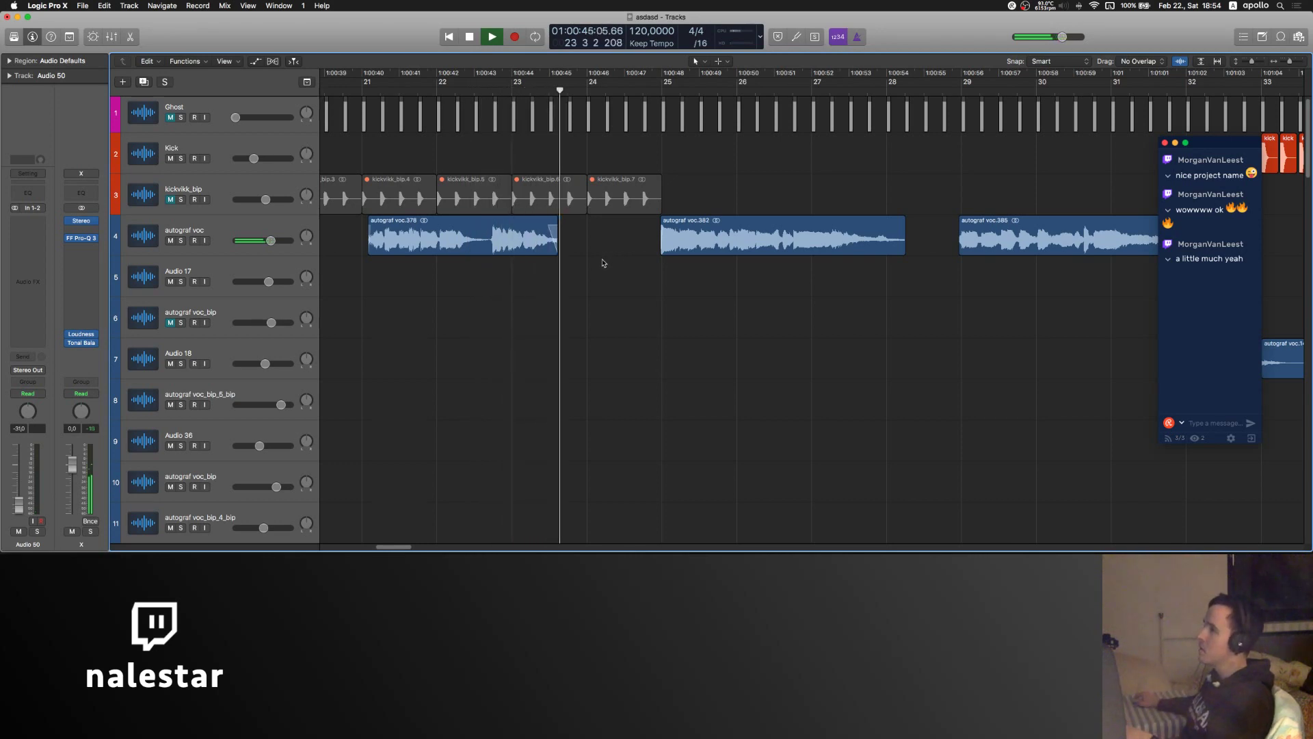
# - Lengthen the fade-out ending the autograf voc region in bar 23 to about one and a half beats, and play from beat 3 of bar 21
pyautogui.press('space')
pyautogui.moveTo(557, 252)
pyautogui.mouseDown()
pyautogui.moveTo(586, 253)
pyautogui.moveTo(545, 252)
pyautogui.mouseUp()
pyautogui.press('t')
pyautogui.press('t')
pyautogui.click(409, 89)
pyautogui.press('space')
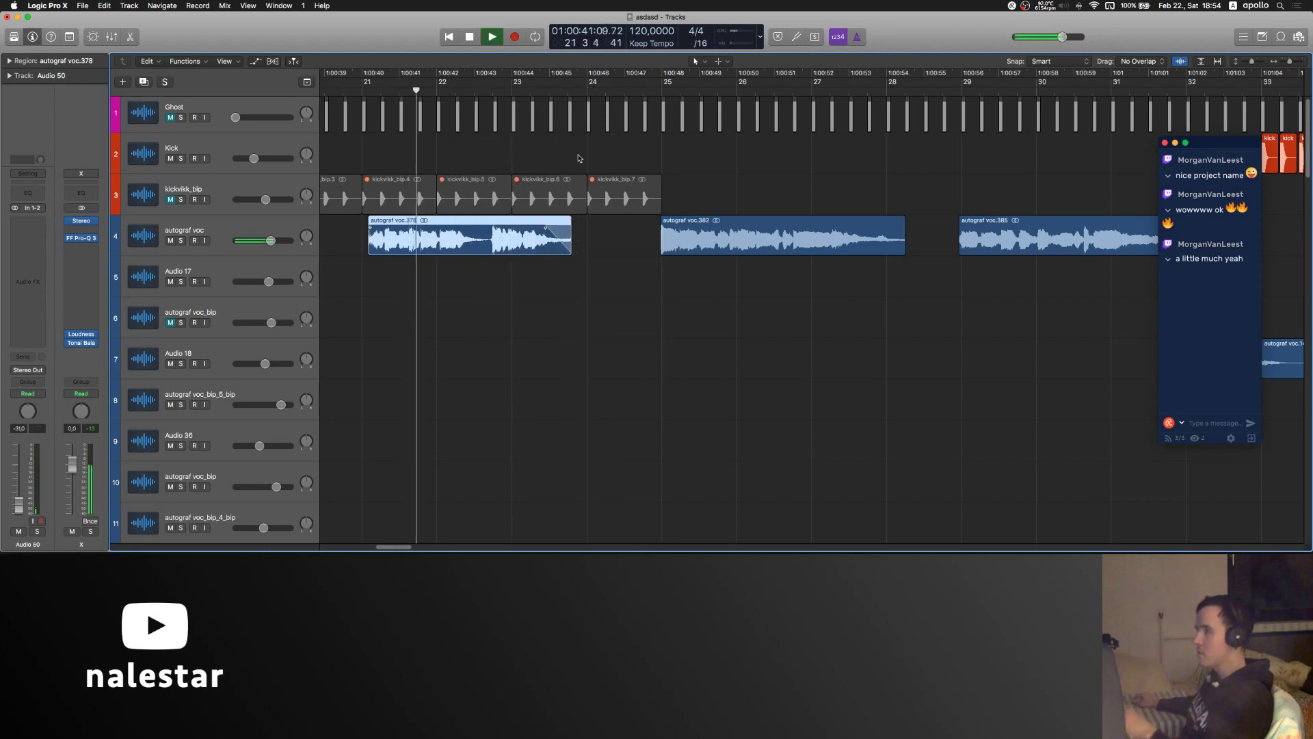
pyautogui.click(615, 359)
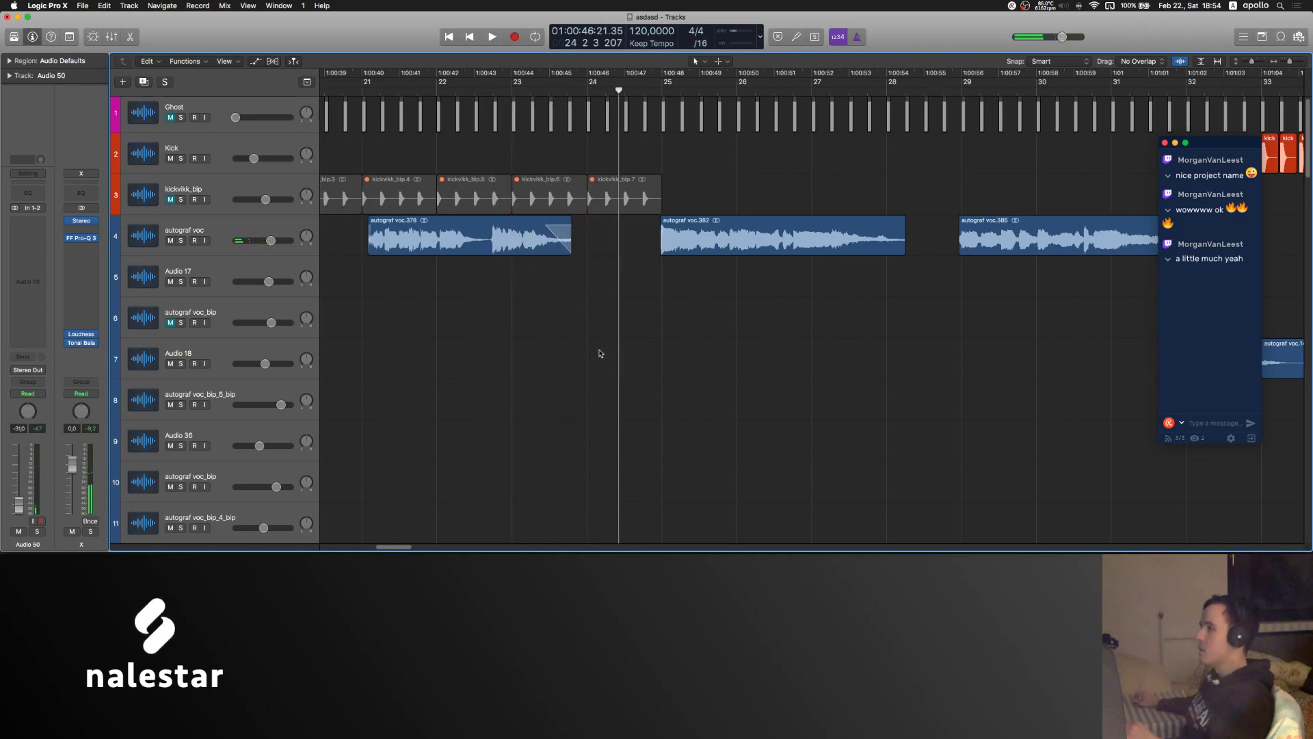
# - Play on from bar 24 and examine the autograf voc region in bars 25 to 28 up close
pyautogui.hscroll(4, 547, 284)
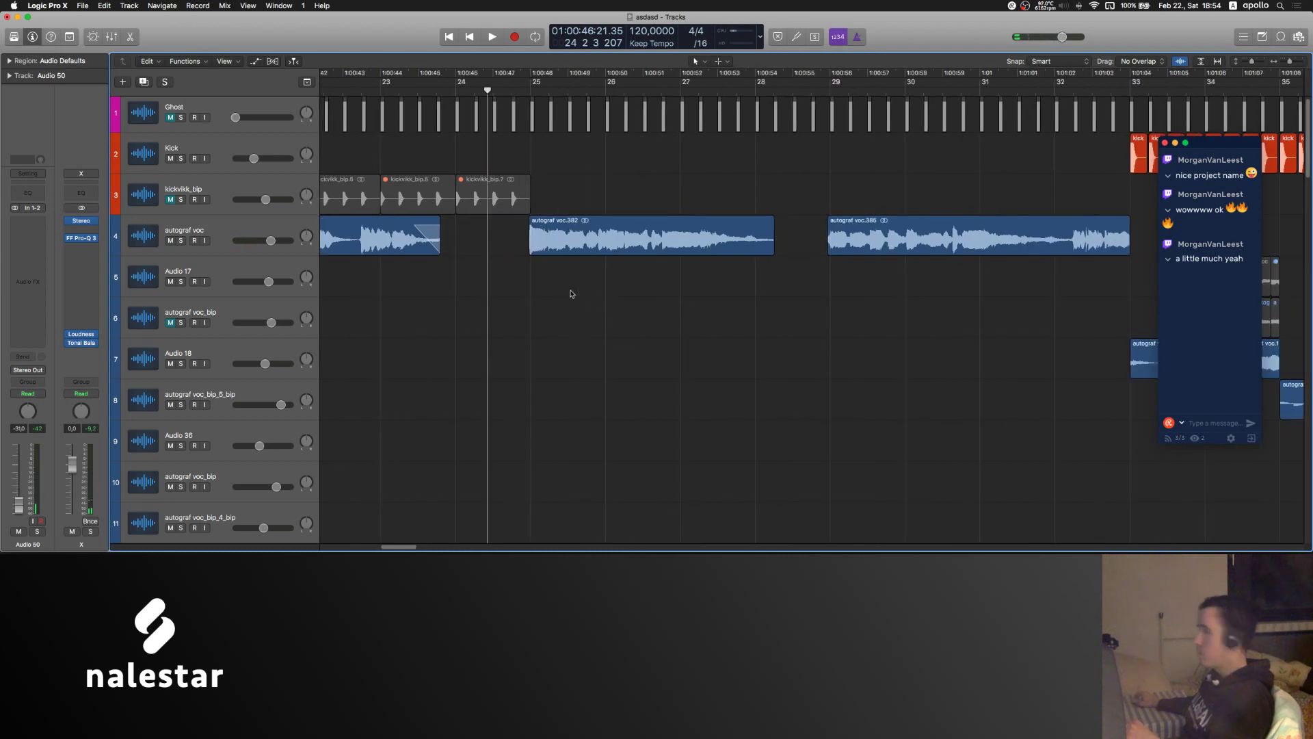
pyautogui.press('space')
pyautogui.press('super+Right')
pyautogui.press('super+Right')
pyautogui.press('super+Right')
pyautogui.press('super+Right')
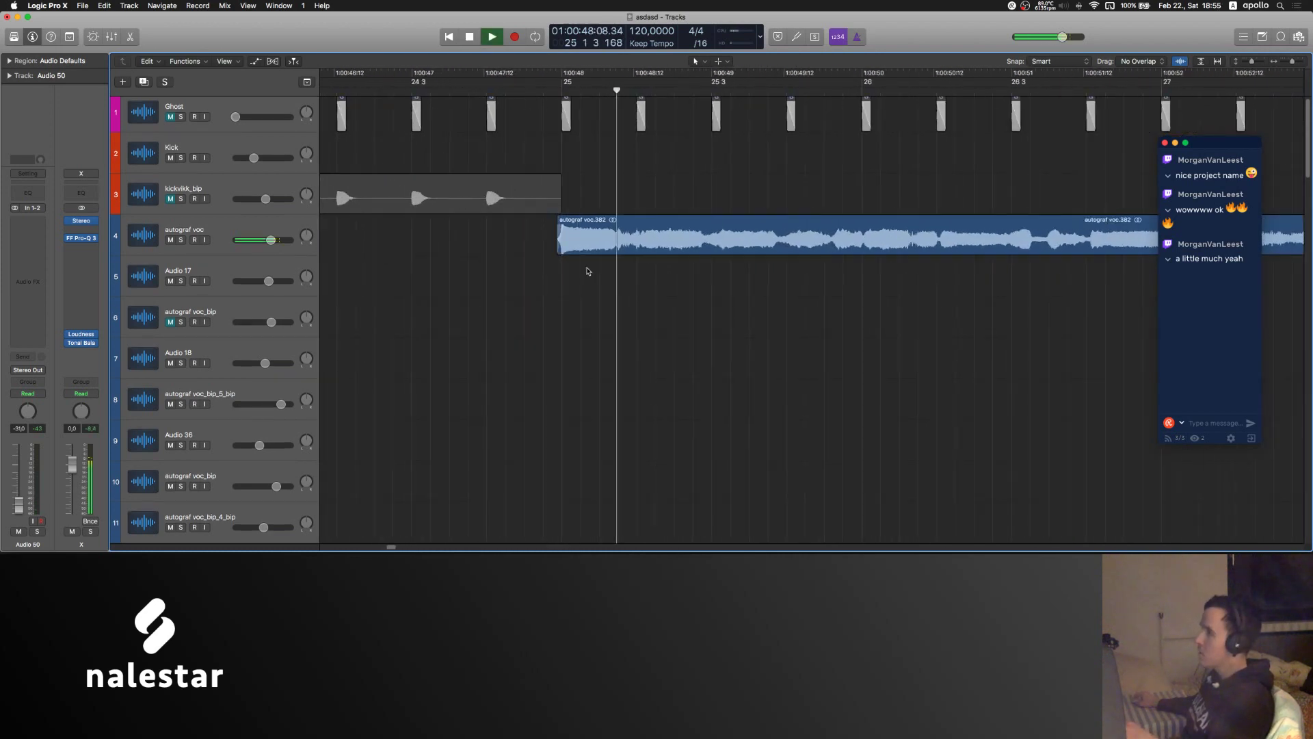
pyautogui.hscroll(-4, 575, 287)
pyautogui.hscroll(4, 574, 287)
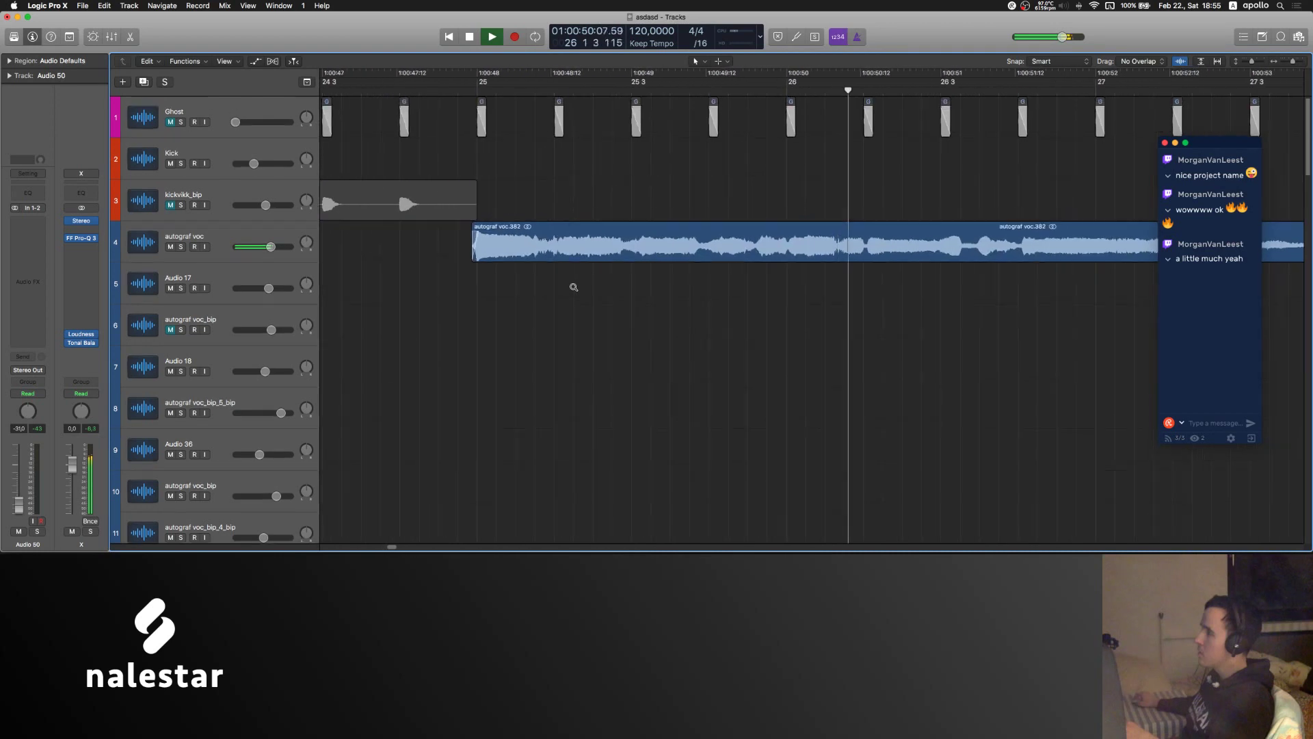
pyautogui.scroll(-5, 574, 287)
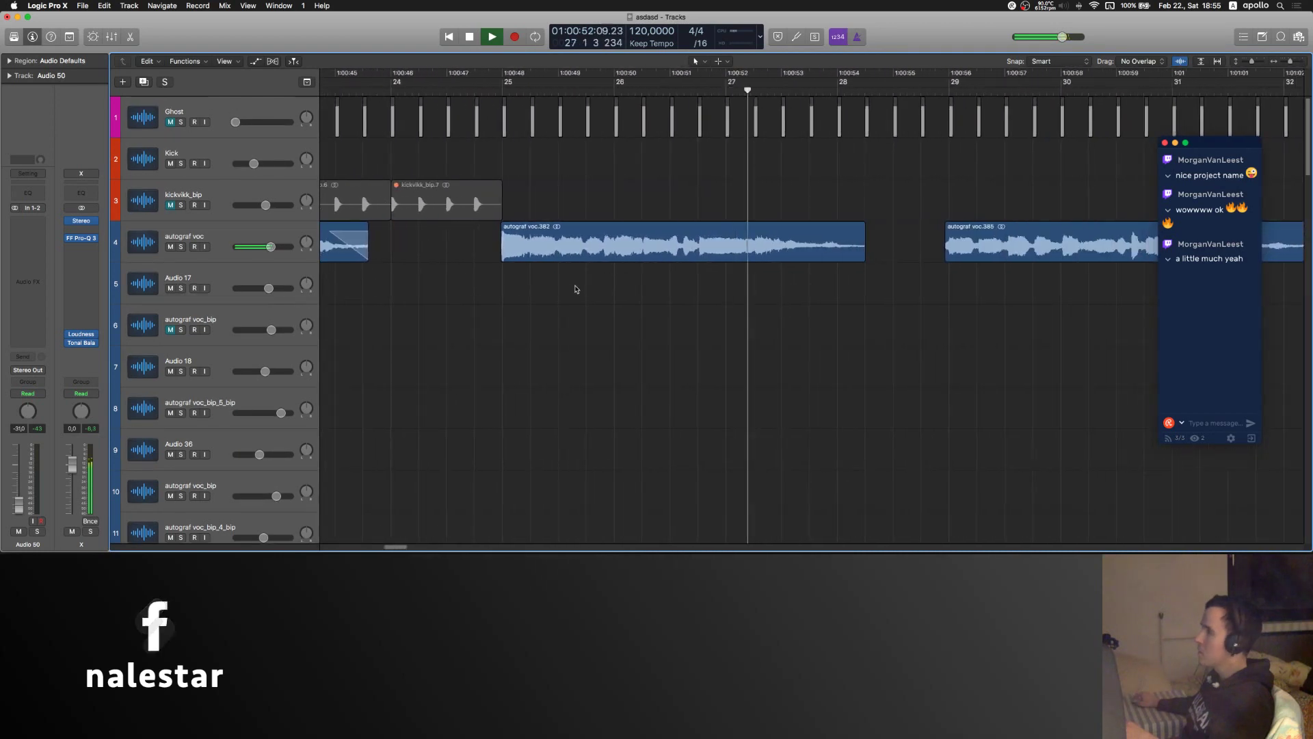
pyautogui.hscroll(5, 577, 291)
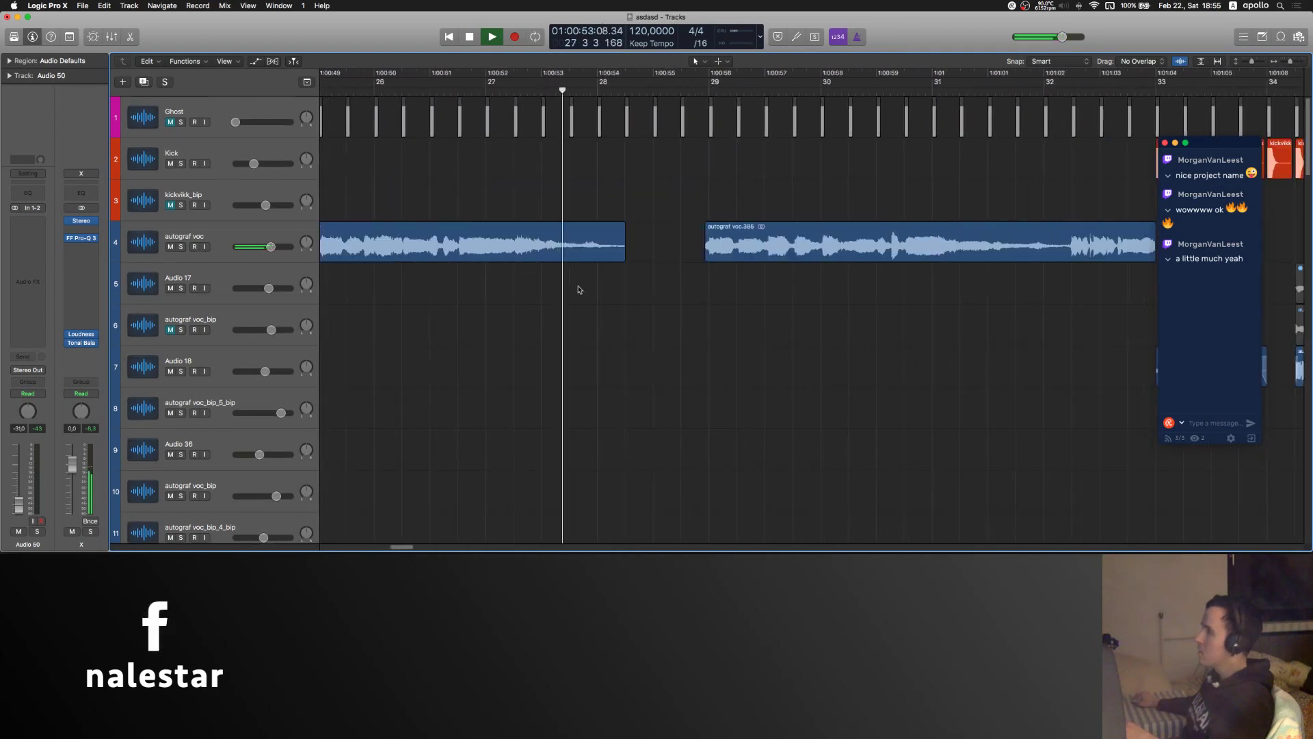
# - Add a very short fade-out to the end of the autograf voc region in bar 28, and play from there into bar 30
pyautogui.click(621, 249)
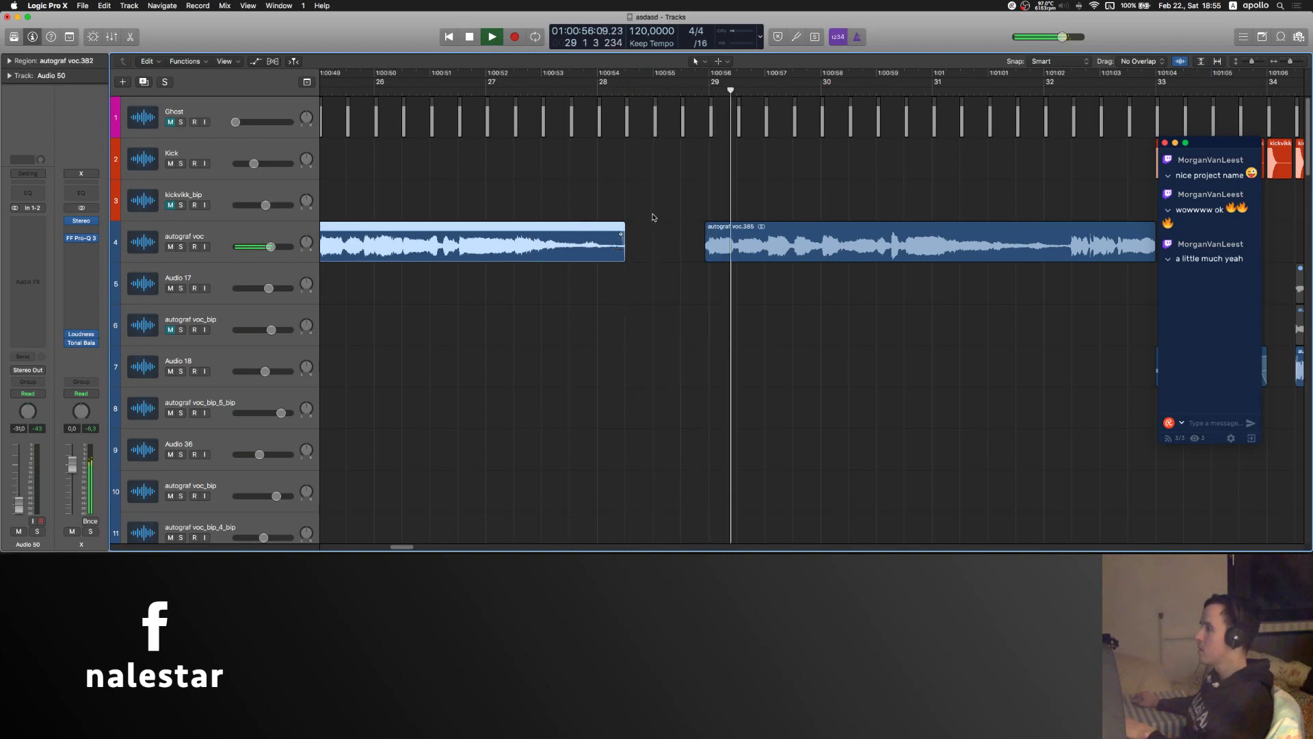
pyautogui.hscroll(2, 643, 250)
pyautogui.moveTo(638, 255); pyautogui.dragTo(607, 256)
pyautogui.press('BackSpace')
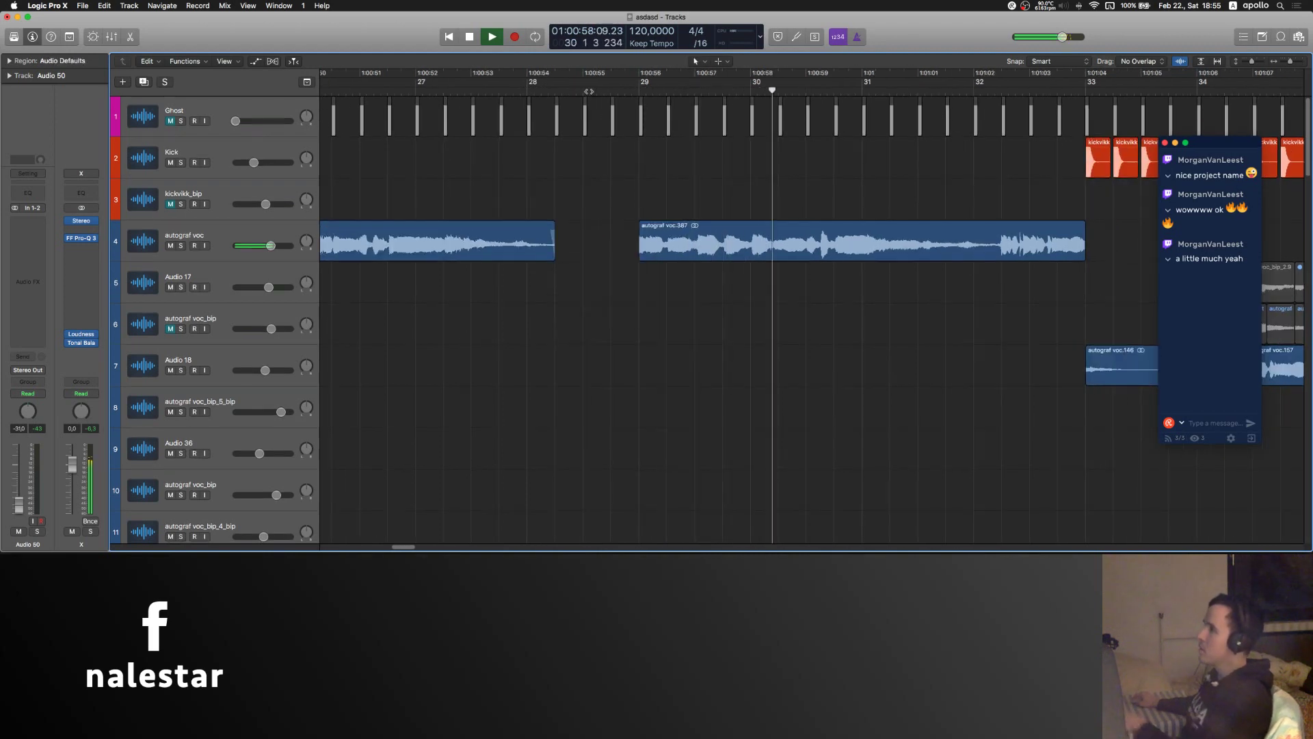
pyautogui.click(576, 88)
pyautogui.scroll(-1, 771, 197)
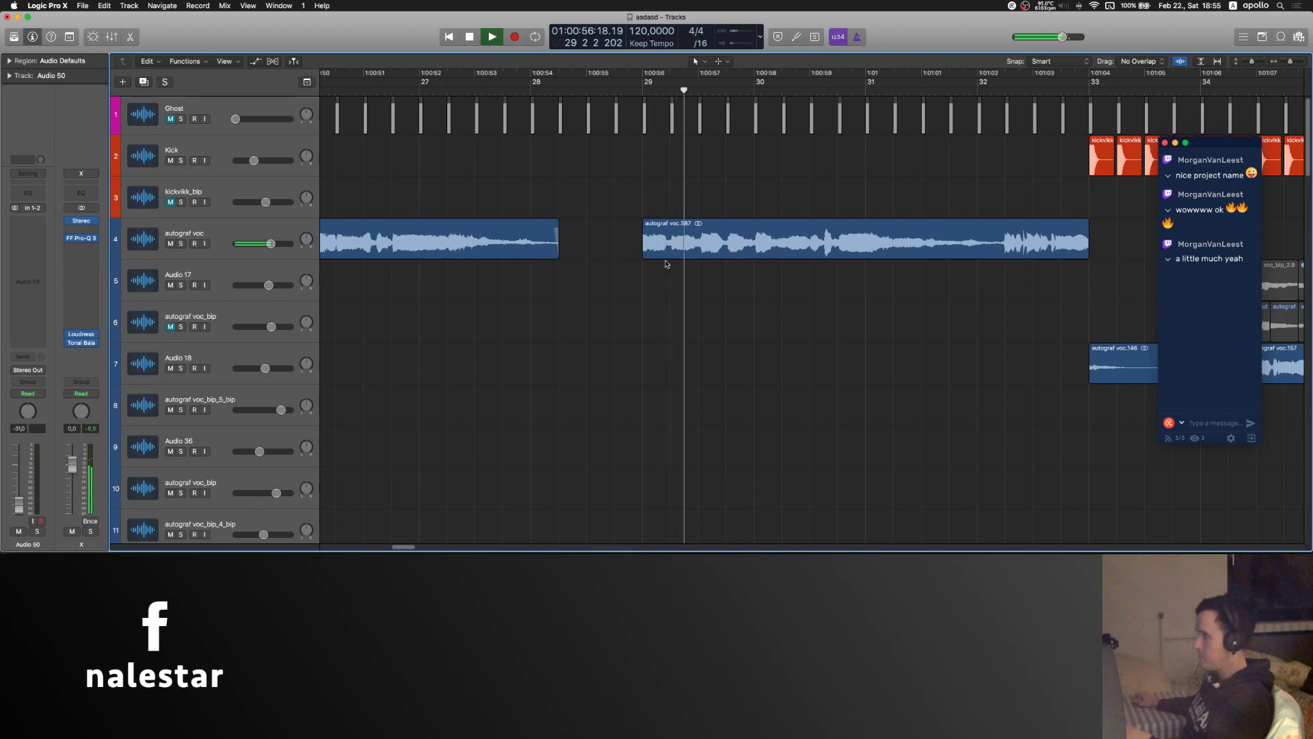
pyautogui.press('space')
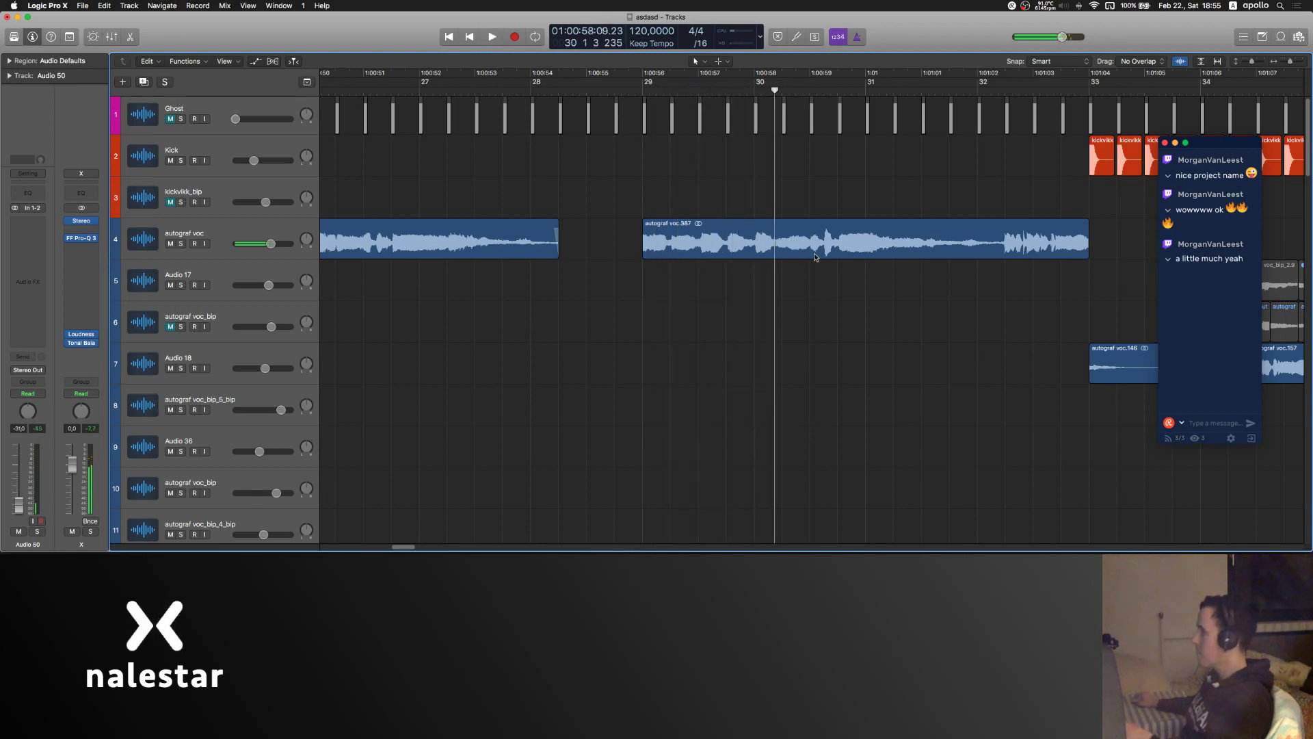
# - Extend the start of the autograf voc region slightly ahead of bar 29 with a short fade-in, and play from beat 4 of bar 24
pyautogui.moveTo(643, 254); pyautogui.dragTo(638, 262)
pyautogui.press('t')
pyautogui.press('a')
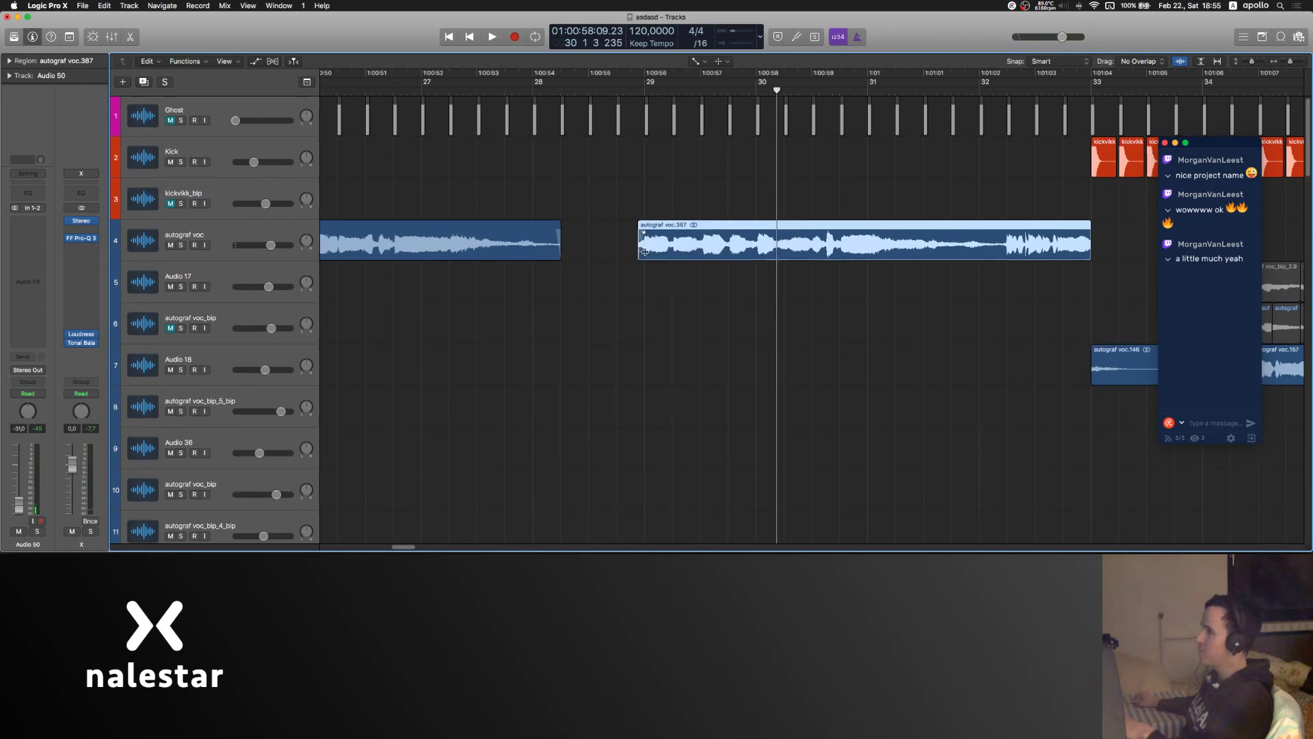
pyautogui.hscroll(-5, 511, 112)
pyautogui.click(417, 95)
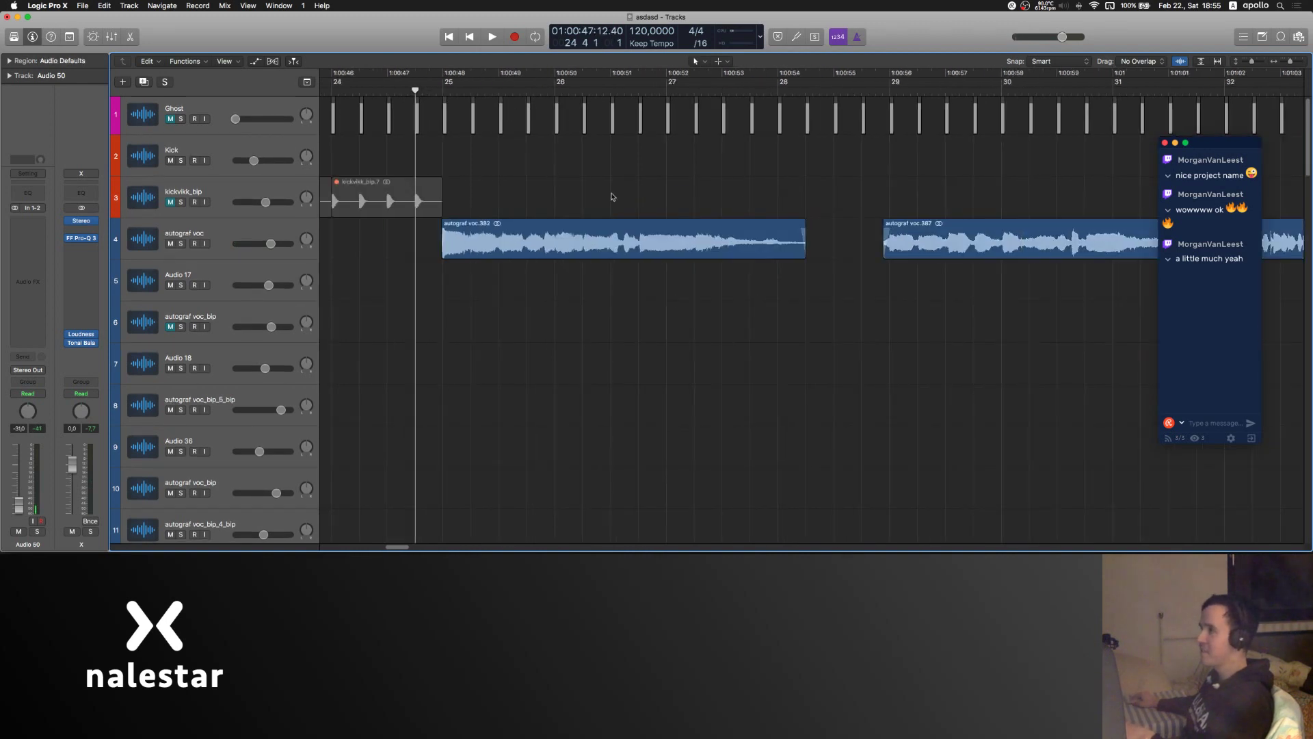
pyautogui.press('space')
pyautogui.hscroll(5, 649, 164)
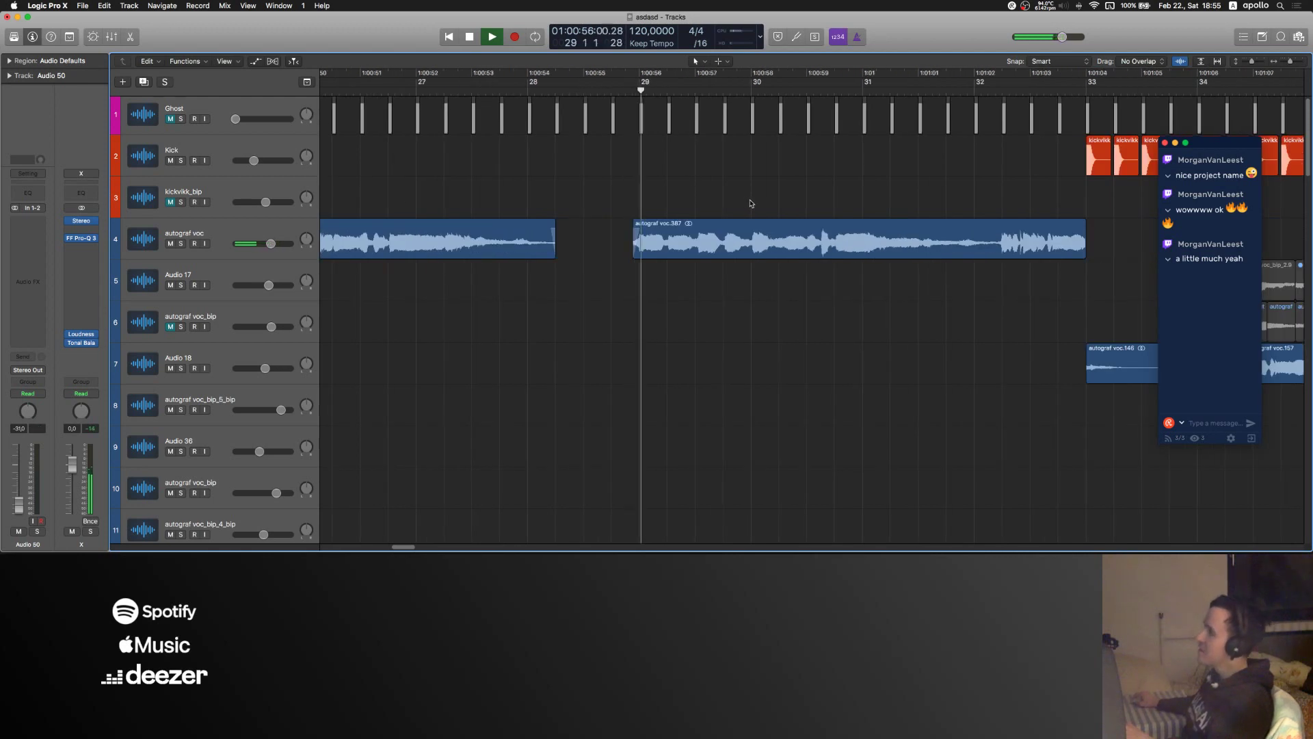
# - Adjust the short fade-in at the start of the autograf voc region near bar 29, and restore the Pointer tool
pyautogui.hscroll(3, 751, 203)
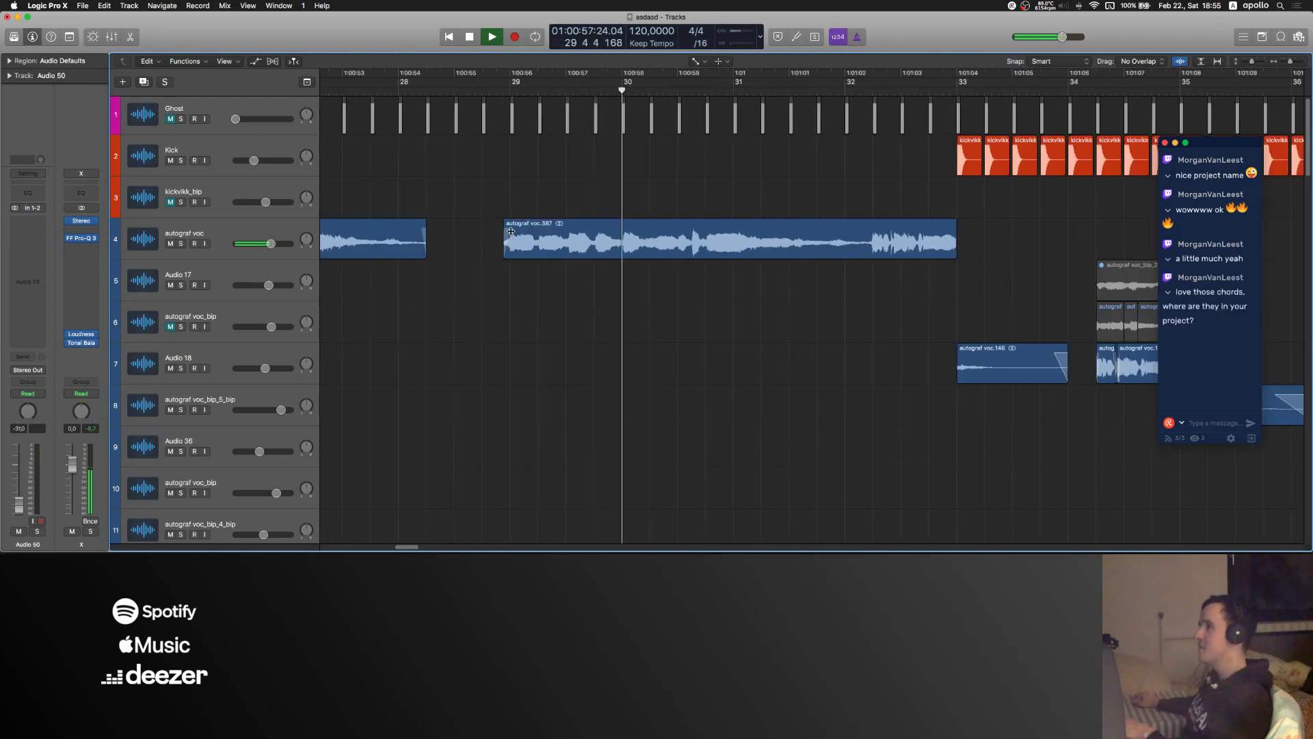
pyautogui.click(511, 228)
pyautogui.rightClick(513, 229)
pyautogui.click(586, 167)
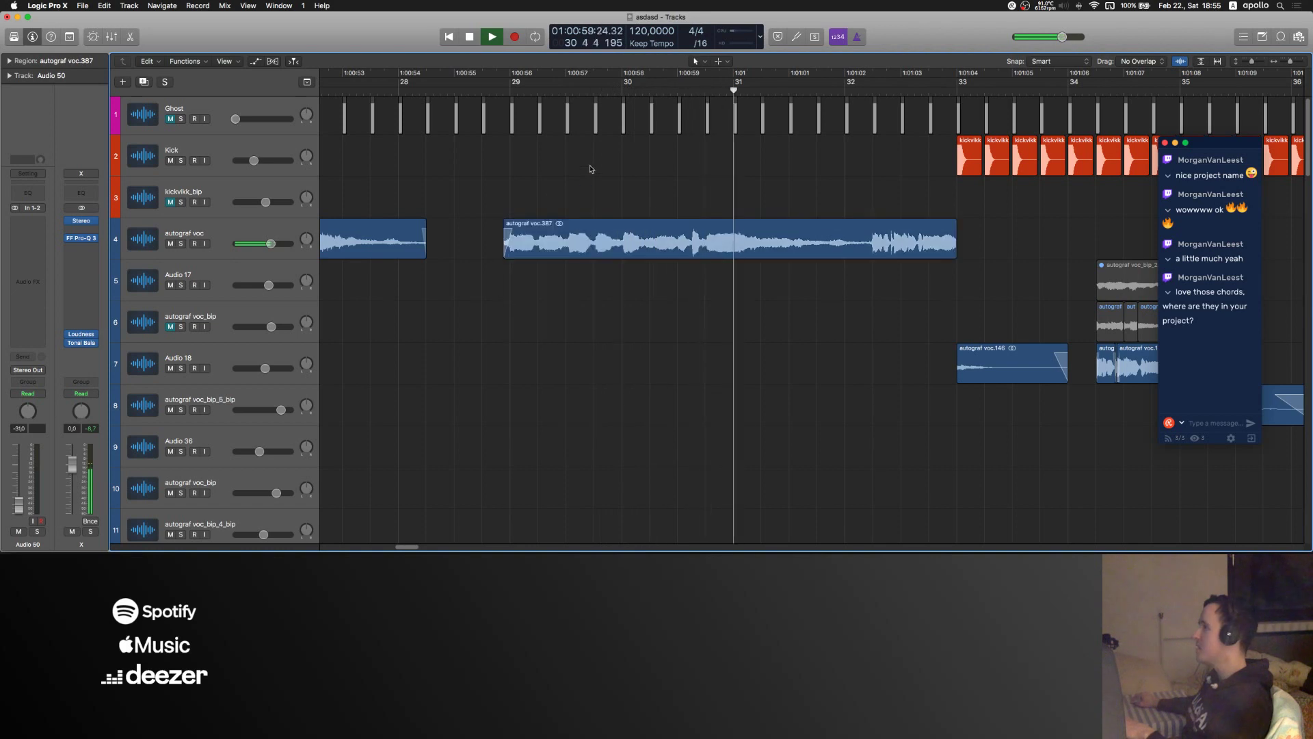
# - Play on into the drop at bar 33 while looking through its vocal, synth, percussion and impact tracks, and stop in bar 36
pyautogui.press('super+Left')
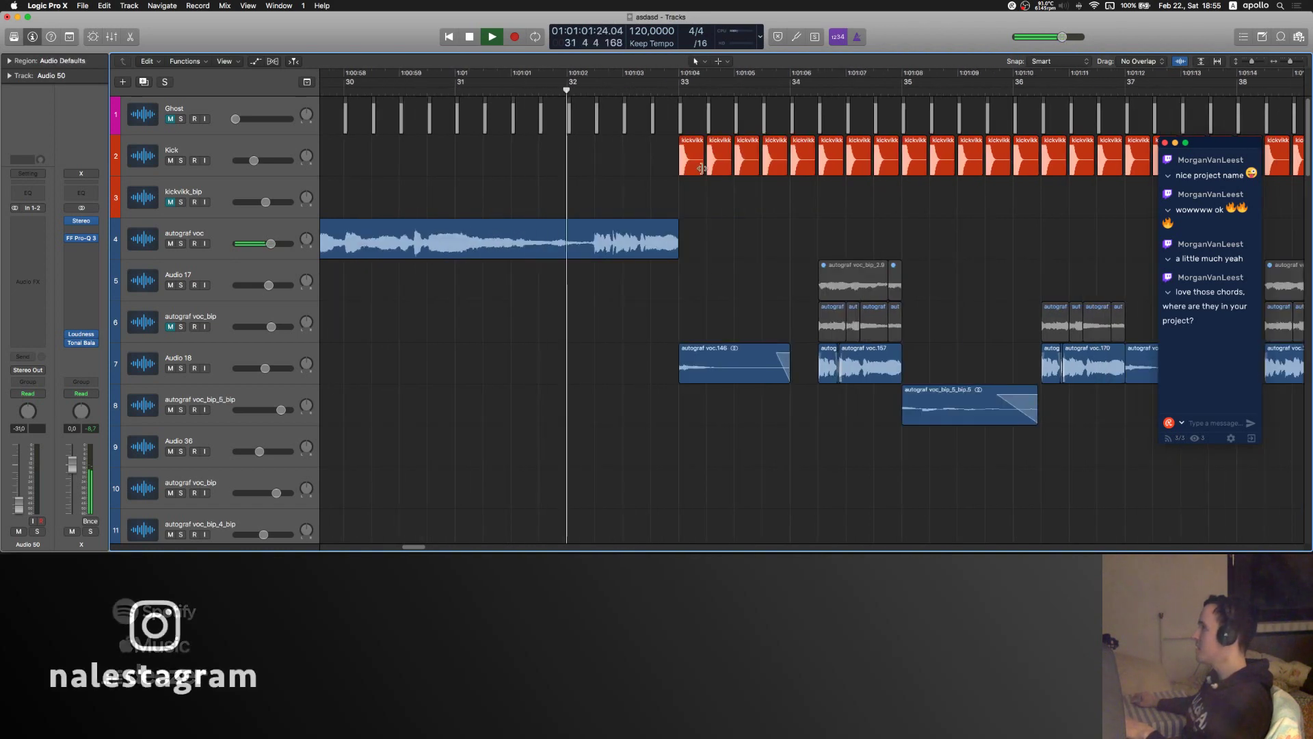
pyautogui.scroll(-10, 701, 168)
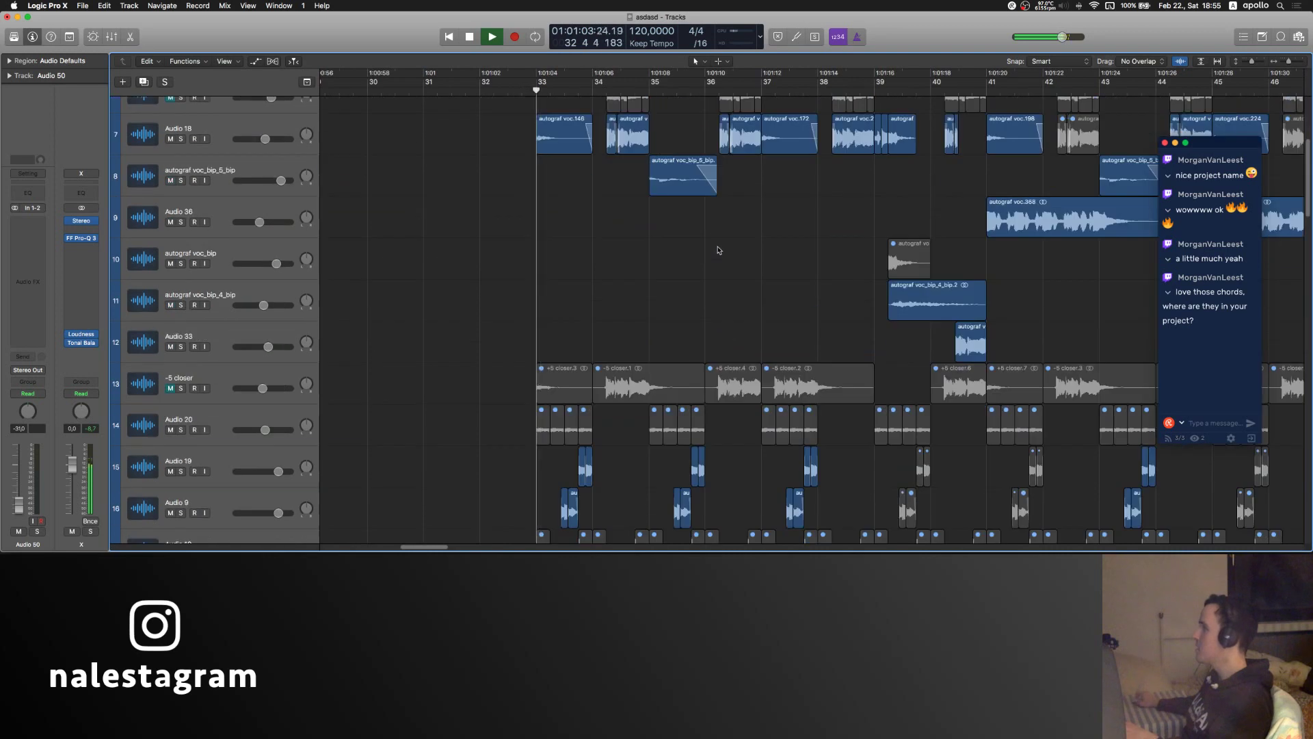
pyautogui.scroll(-15, 702, 256)
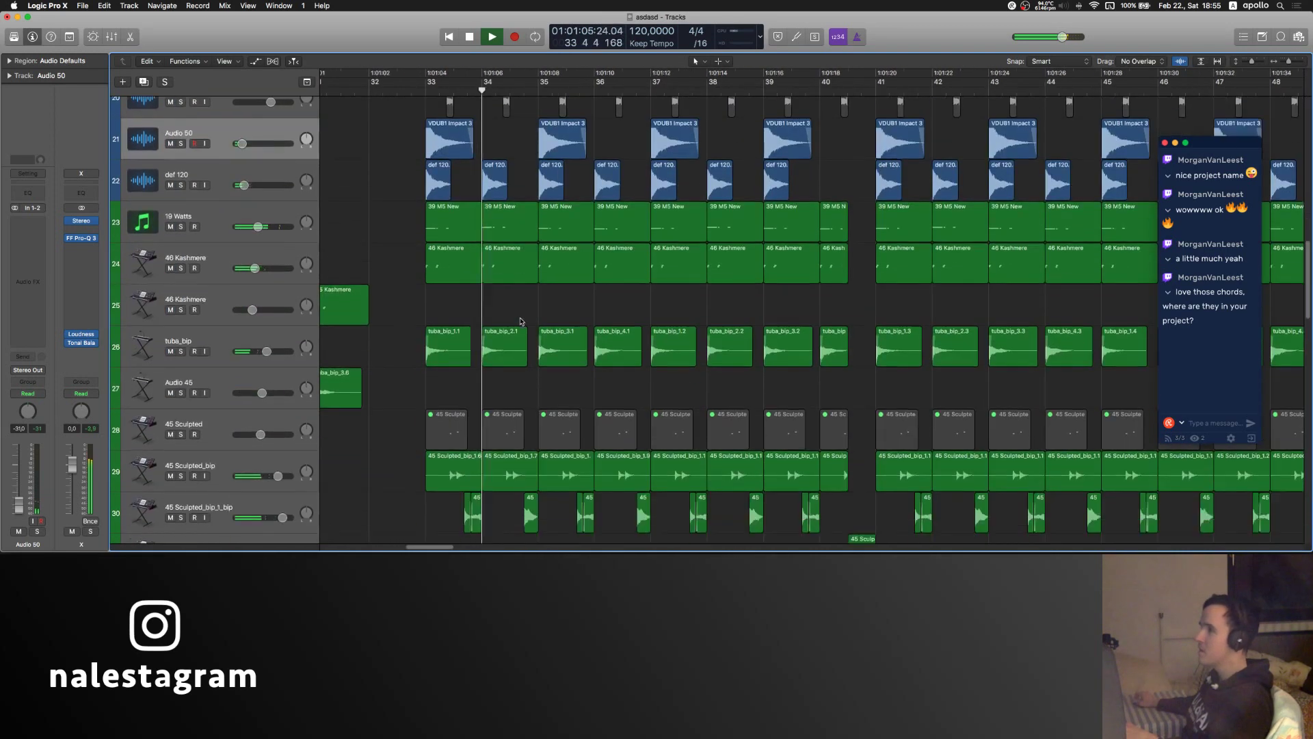
pyautogui.scroll(-10, 455, 313)
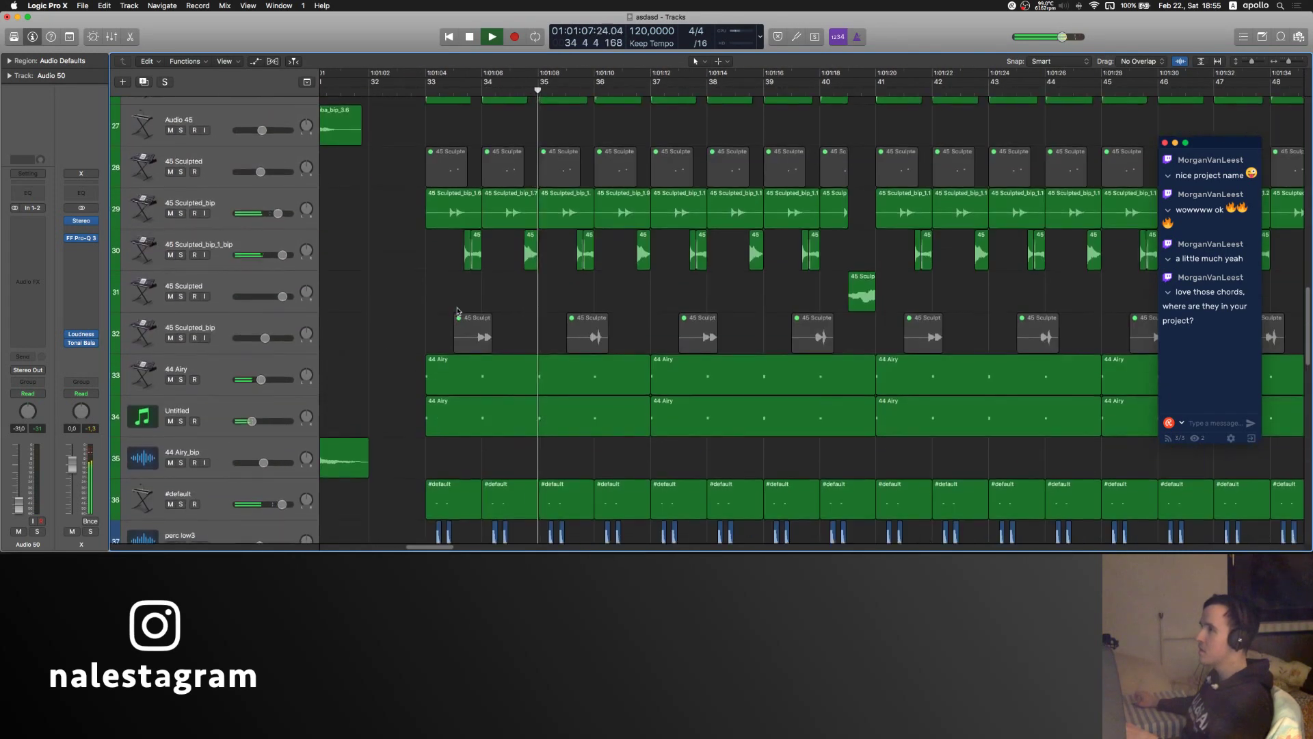
pyautogui.scroll(20, 460, 309)
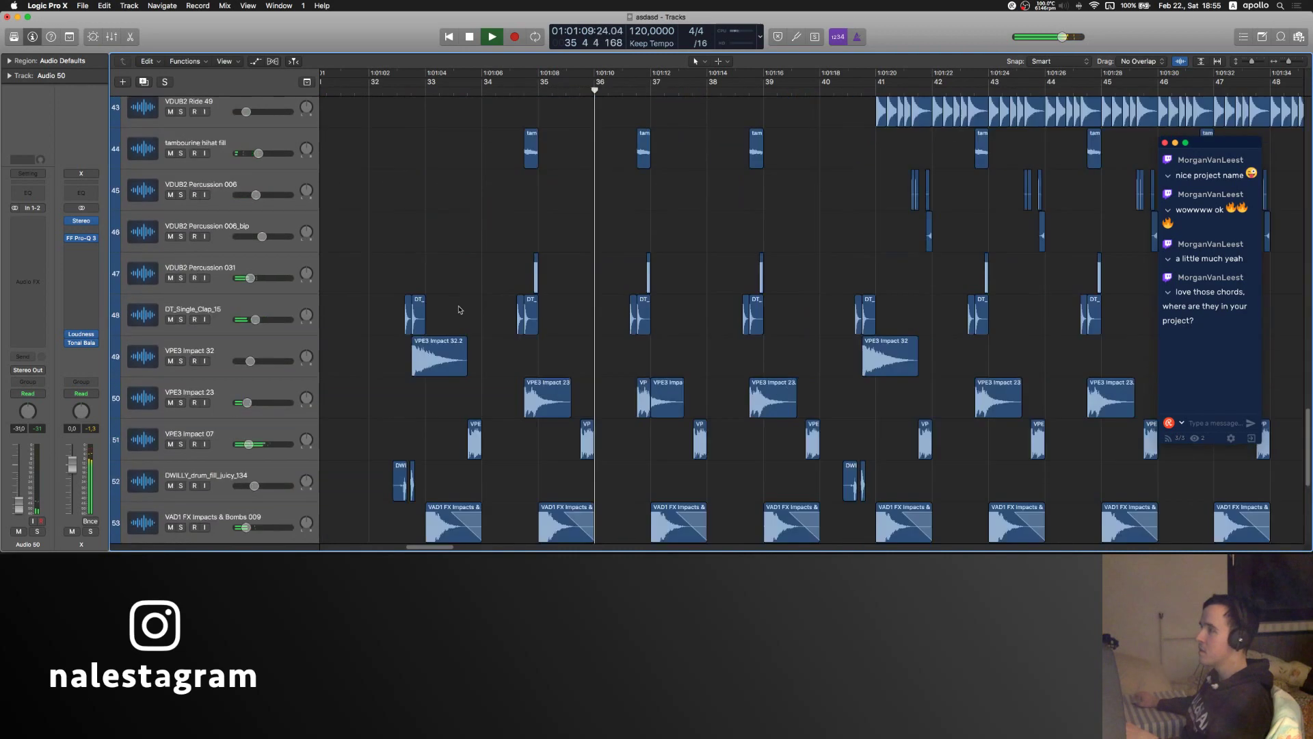
pyautogui.scroll(10, 460, 309)
pyautogui.press('space')
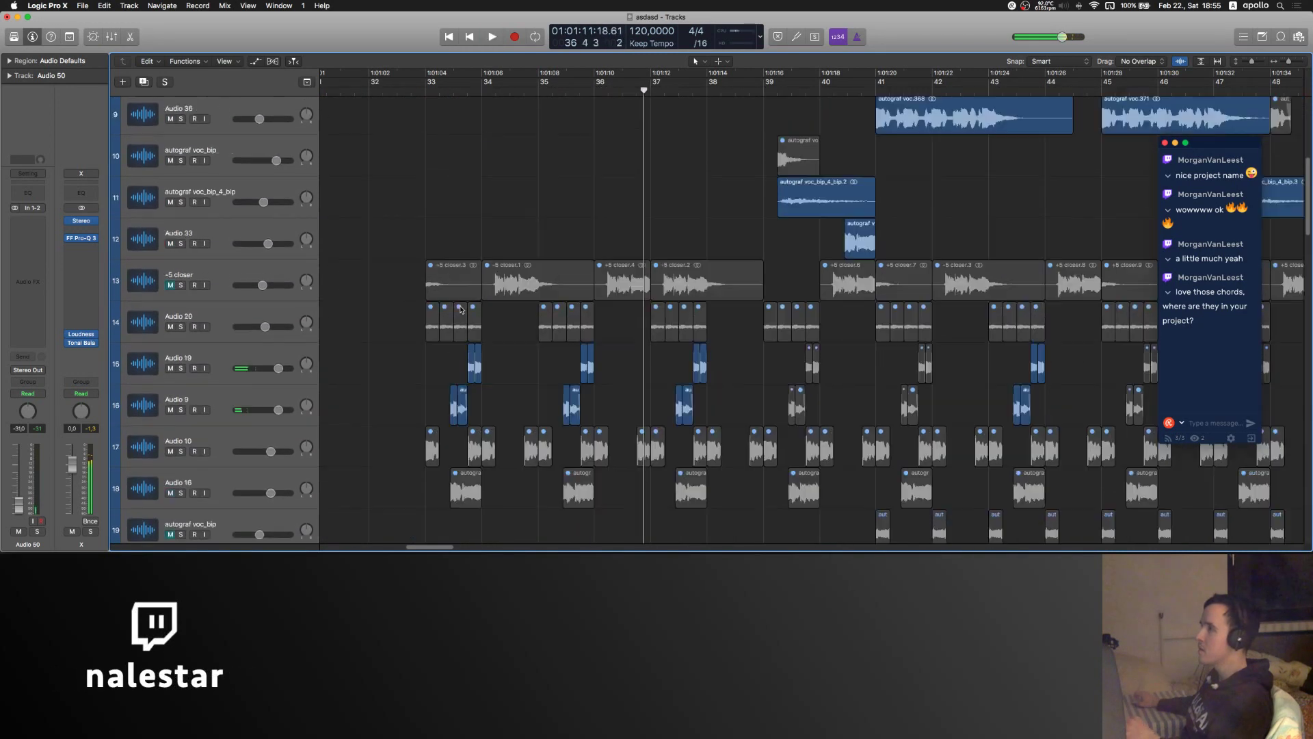
# - Open the two stacked 44 Airy regions starting at bar 33 in the Piano Roll to view their chords
pyautogui.scroll(-14, 460, 309)
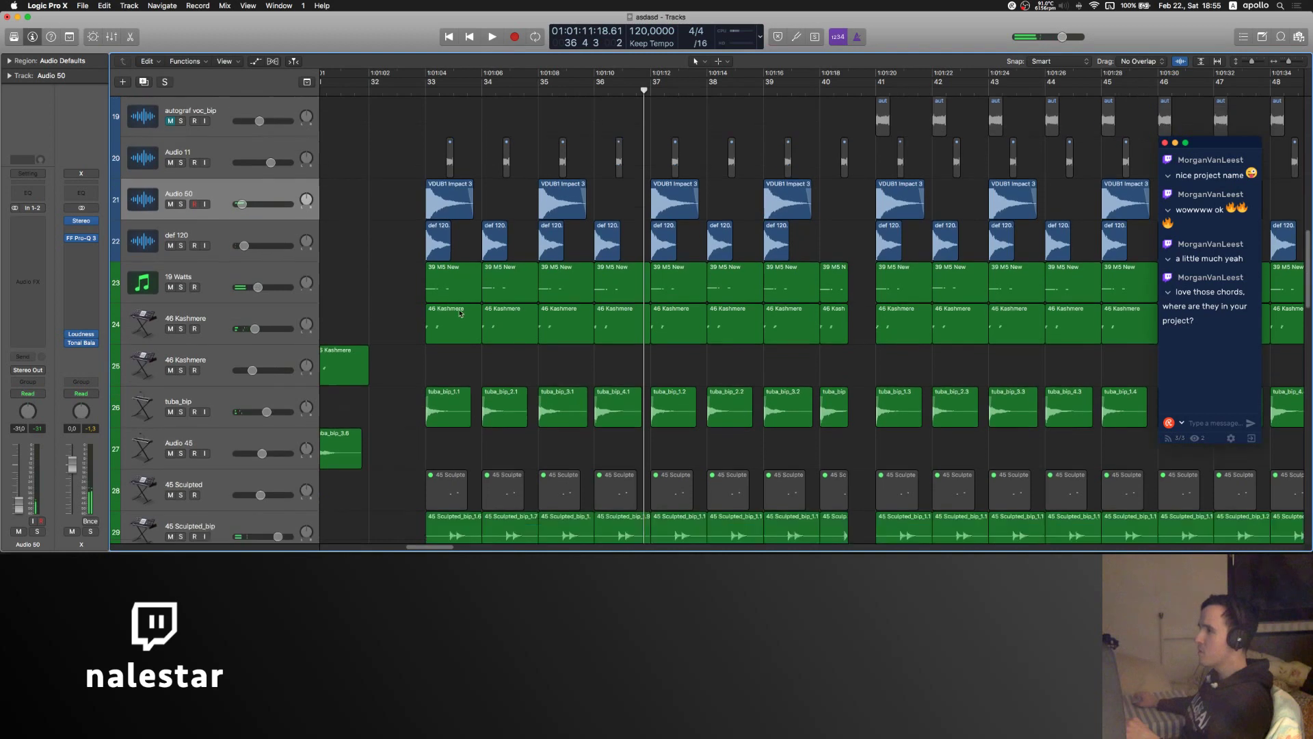
pyautogui.scroll(-4, 460, 311)
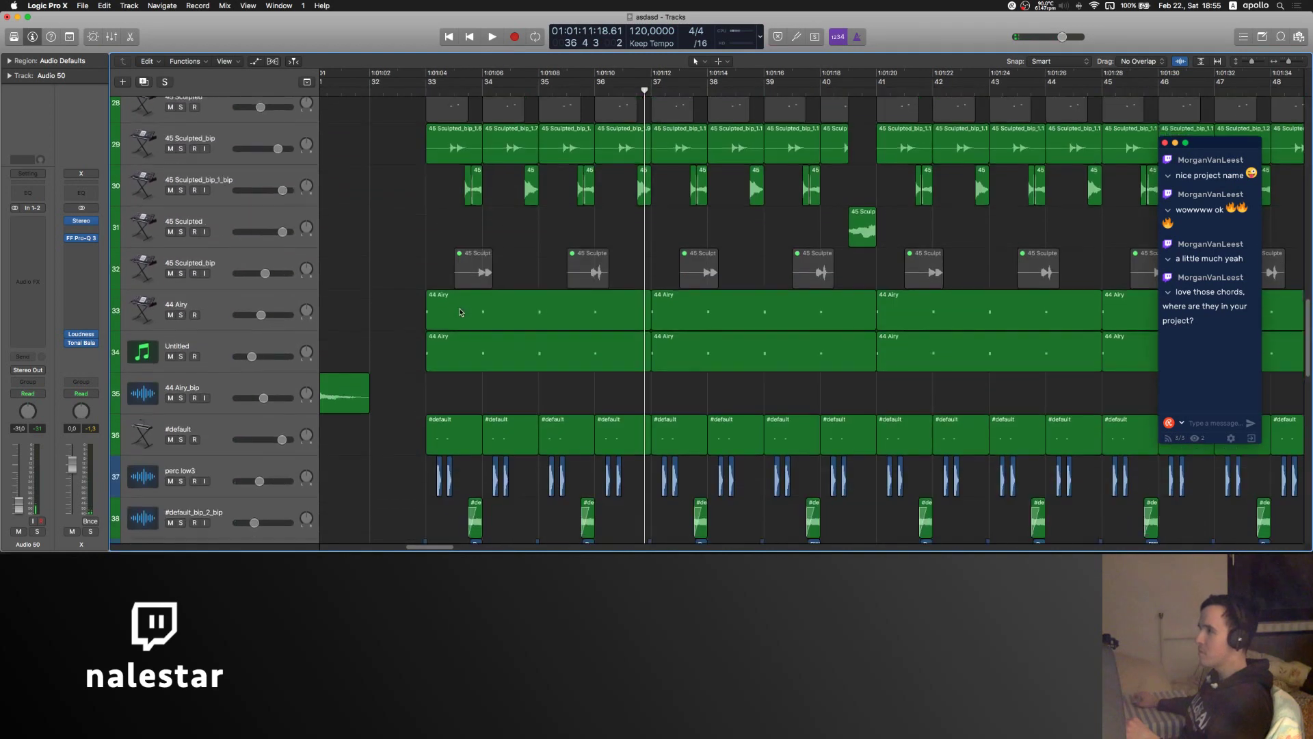
pyautogui.moveTo(408, 301); pyautogui.dragTo(477, 377)
pyautogui.doubleClick(495, 327)
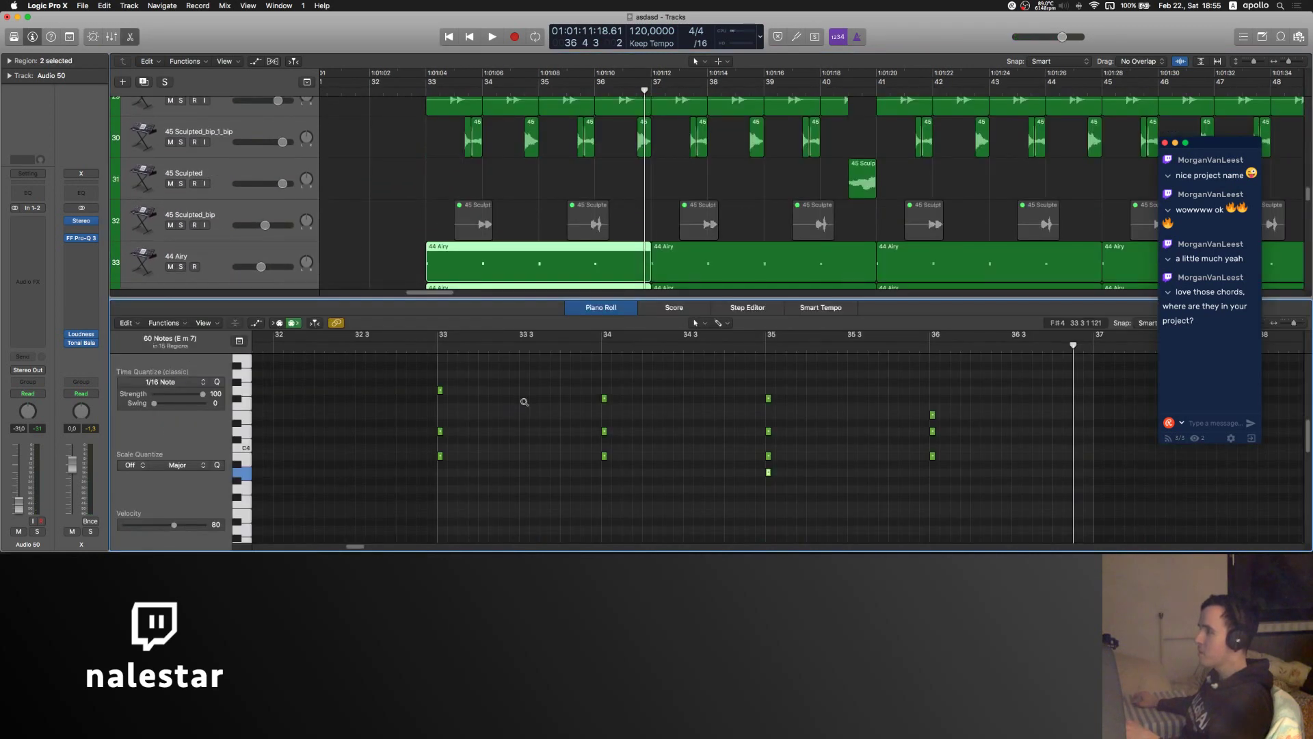
pyautogui.scroll(-3, 524, 401)
pyautogui.hscroll(-1, 539, 403)
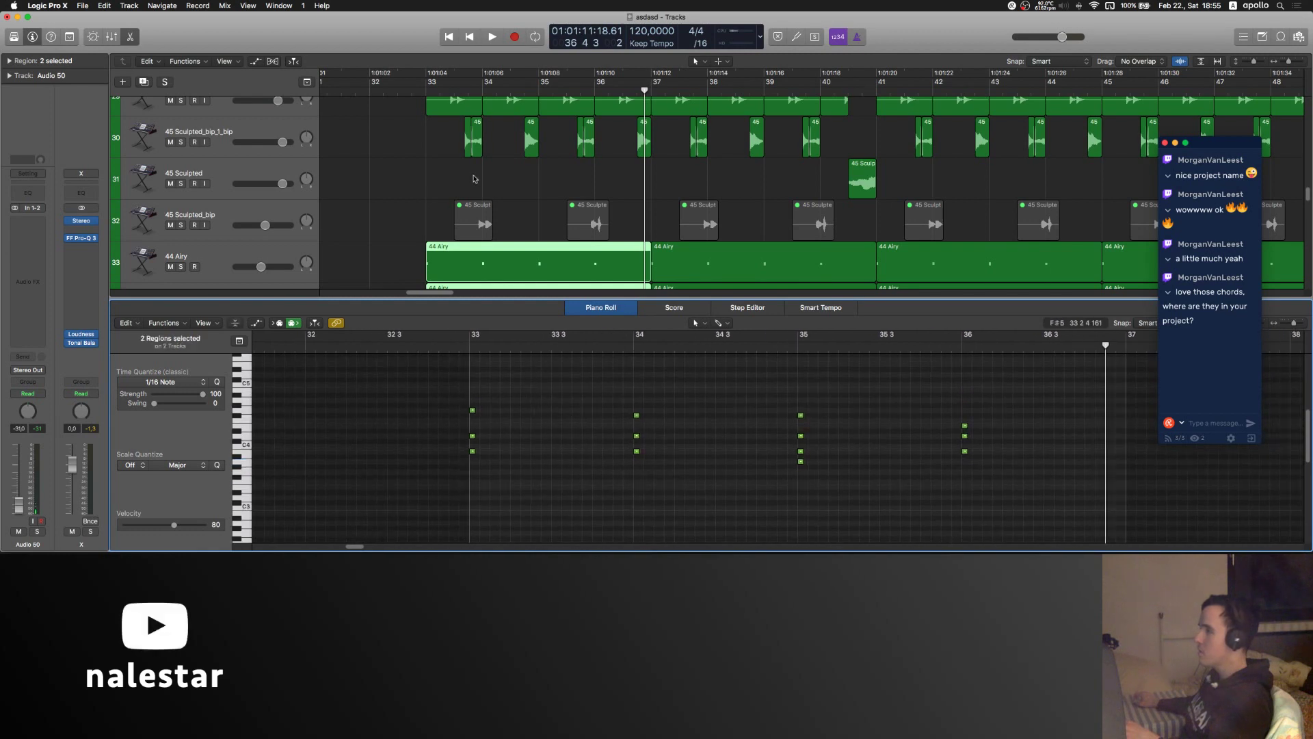
# - Add the four 19 Watts regions of bars 33 to 36 to the selection and examine their bass notes alongside the 44 Airy chords
pyautogui.scroll(7, 474, 178)
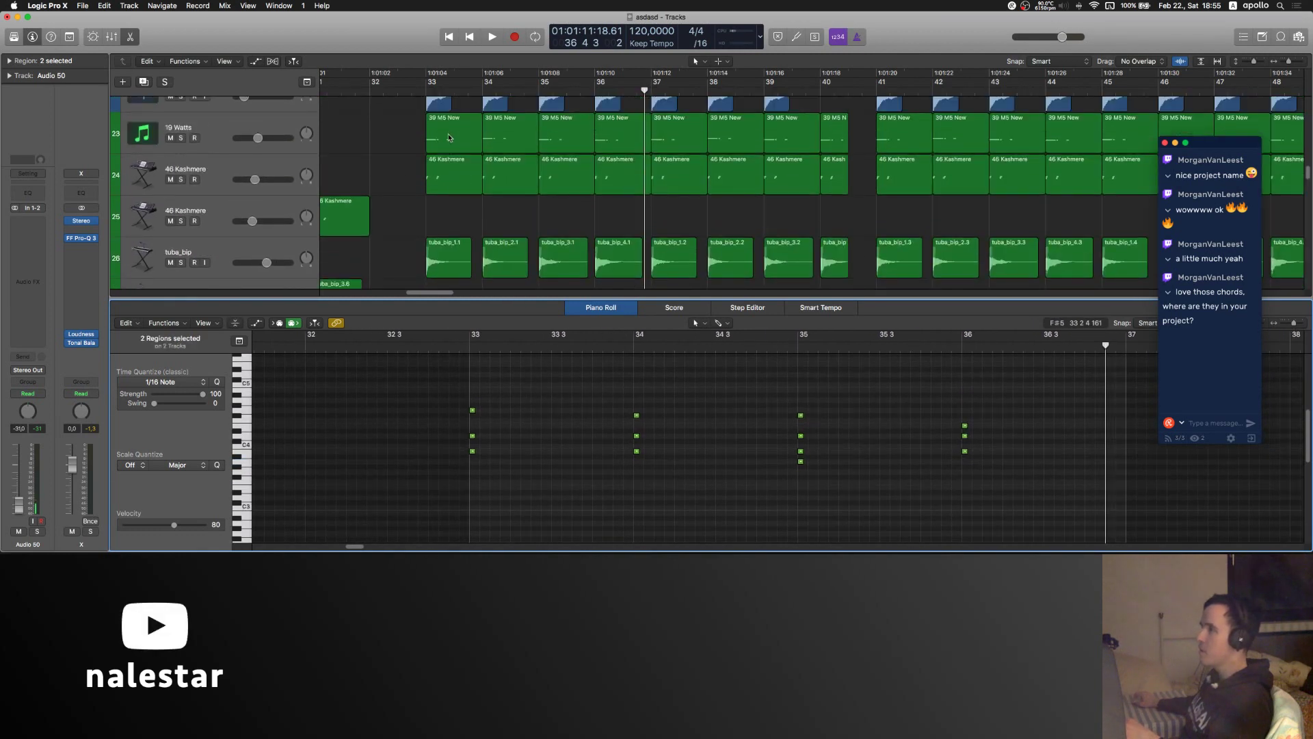
pyautogui.keyDown('shift'); pyautogui.click(451, 131); pyautogui.keyUp('shift')
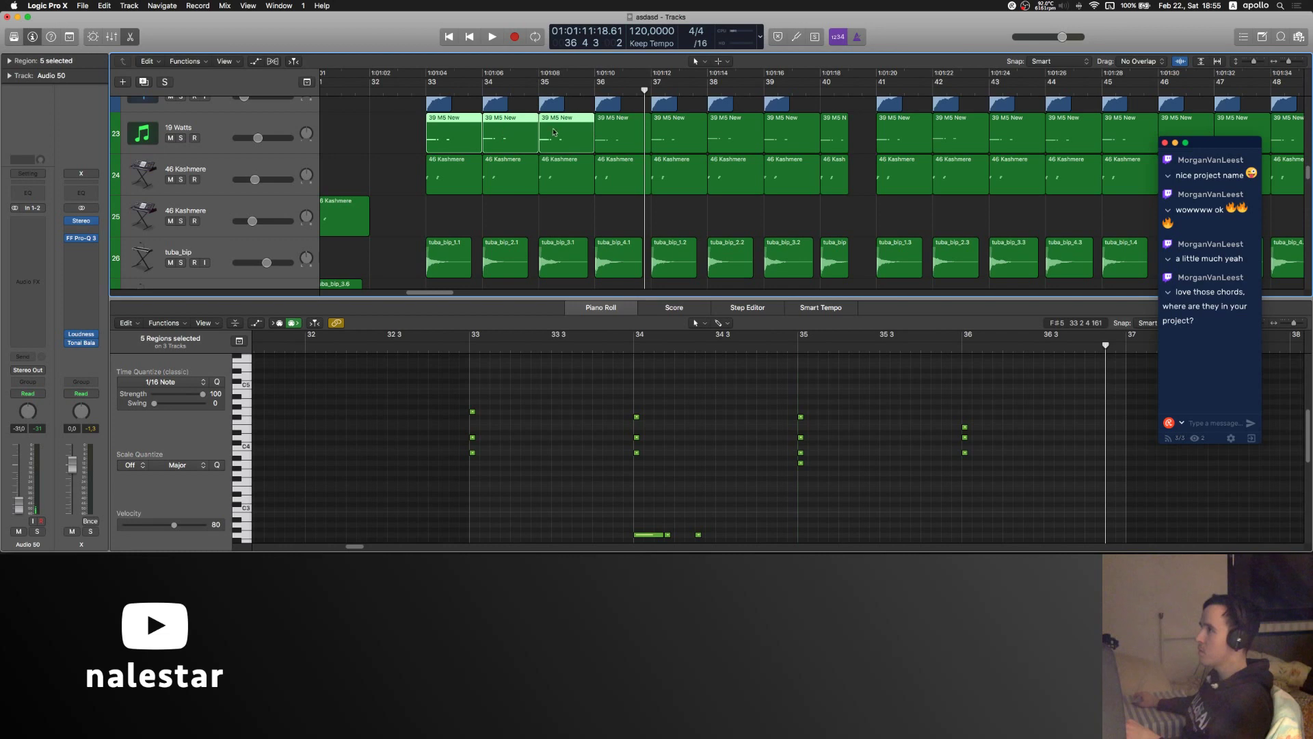
pyautogui.keyDown('shift'); pyautogui.click(603, 134); pyautogui.keyUp('shift')
pyautogui.scroll(-3, 632, 393)
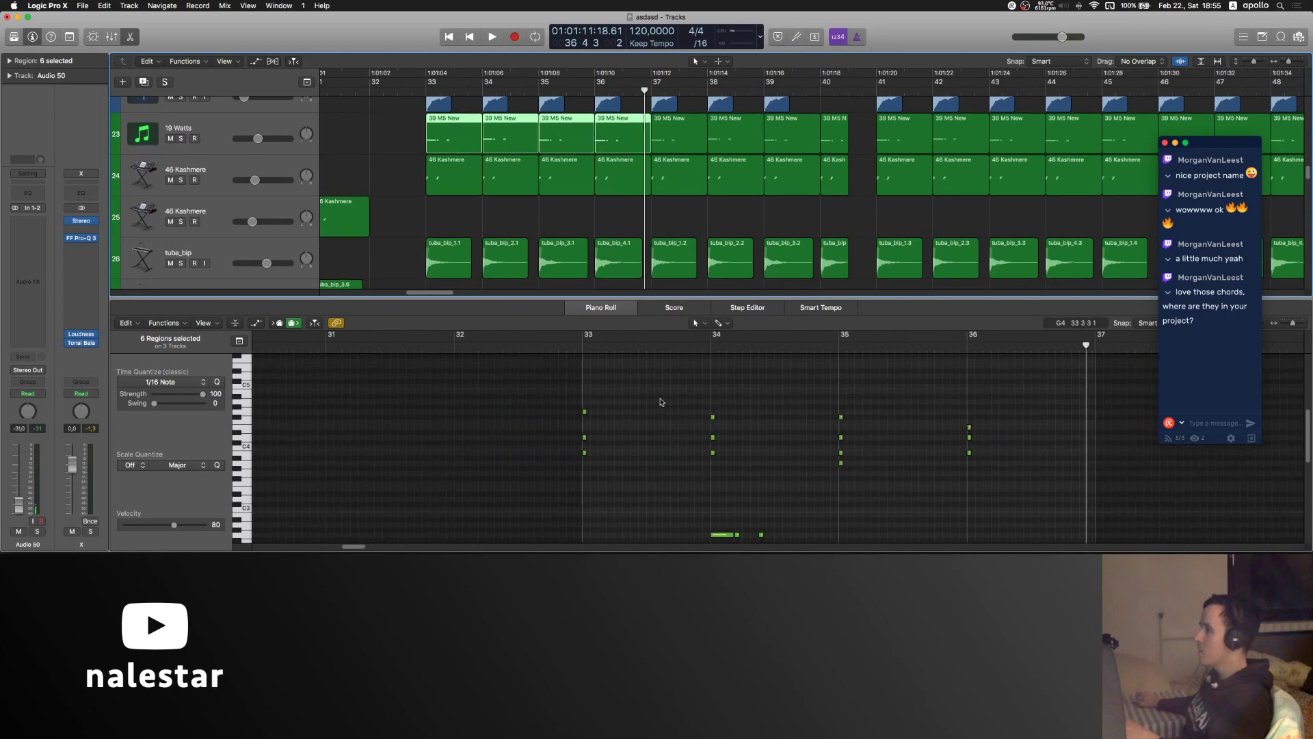
pyautogui.scroll(-2, 662, 403)
pyautogui.hscroll(4, 661, 403)
pyautogui.hscroll(2, 661, 402)
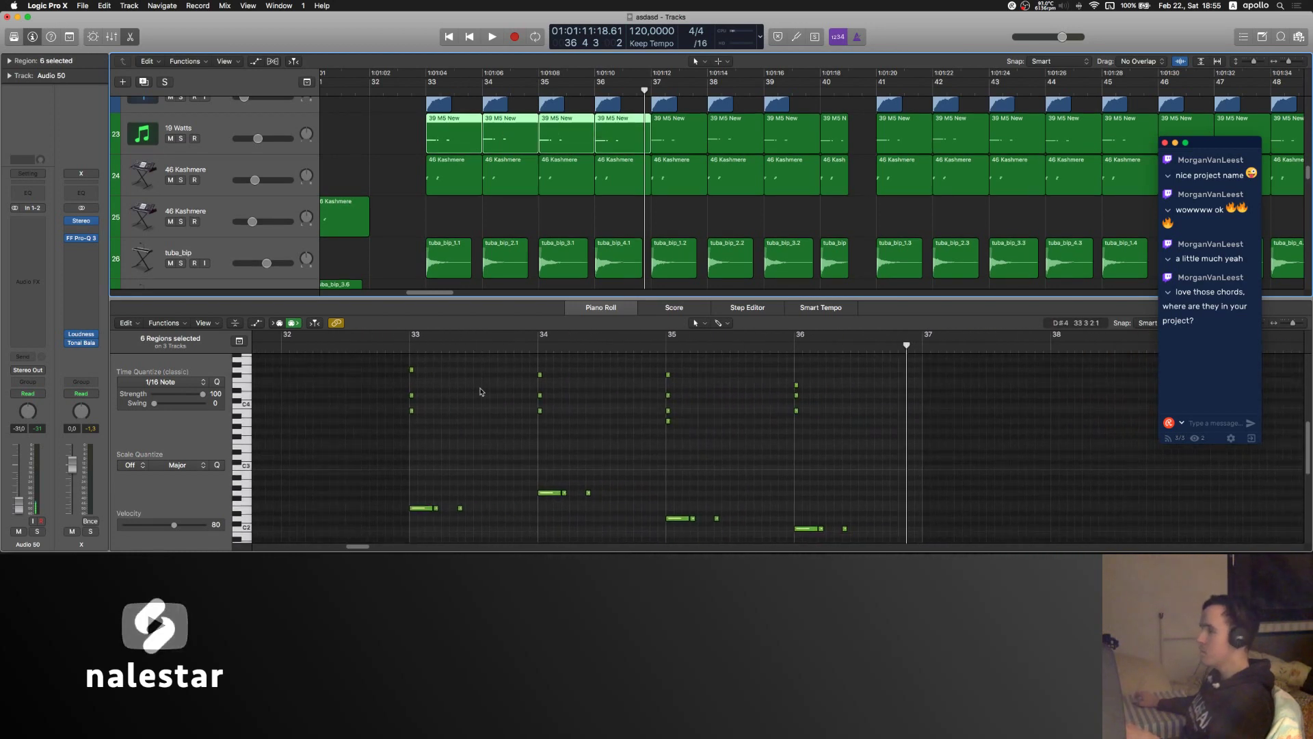
pyautogui.scroll(1, 458, 441)
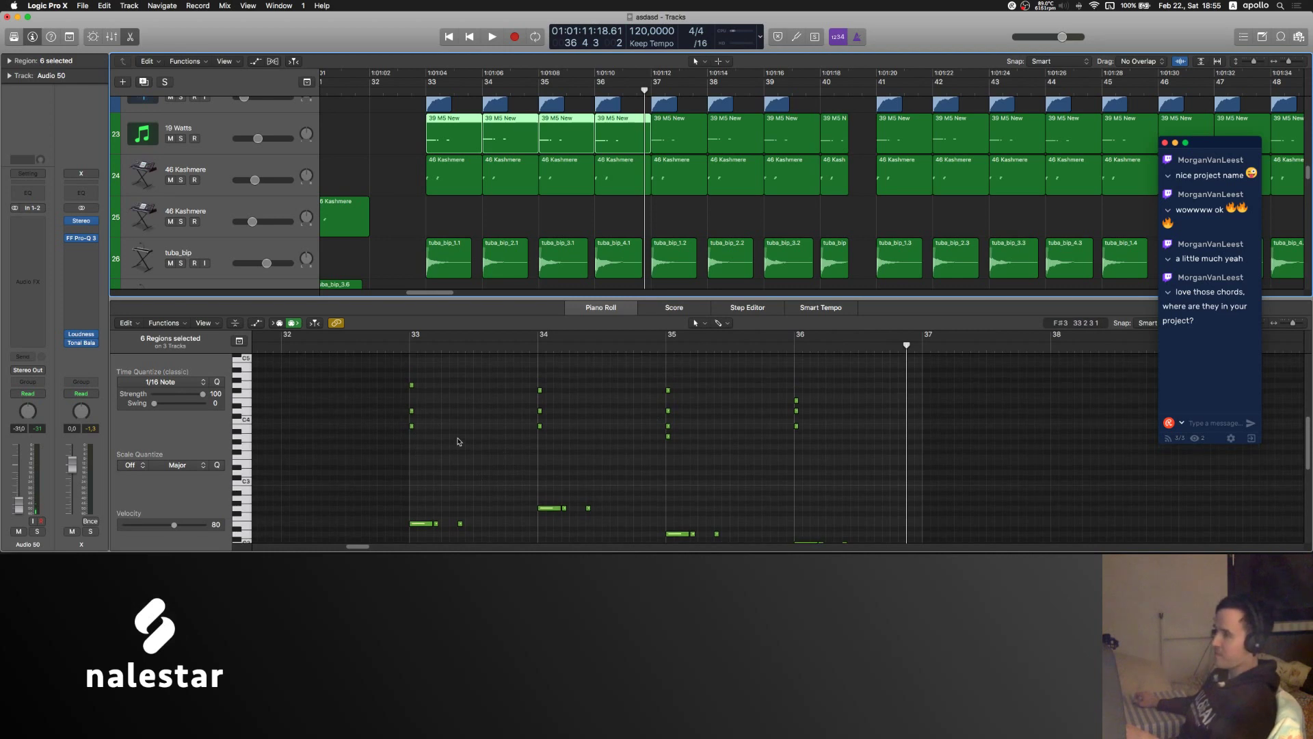
# - Select the three 19 Watts bass notes in bar 33 in the Piano Roll, and clear the note selection
pyautogui.click(249, 385)
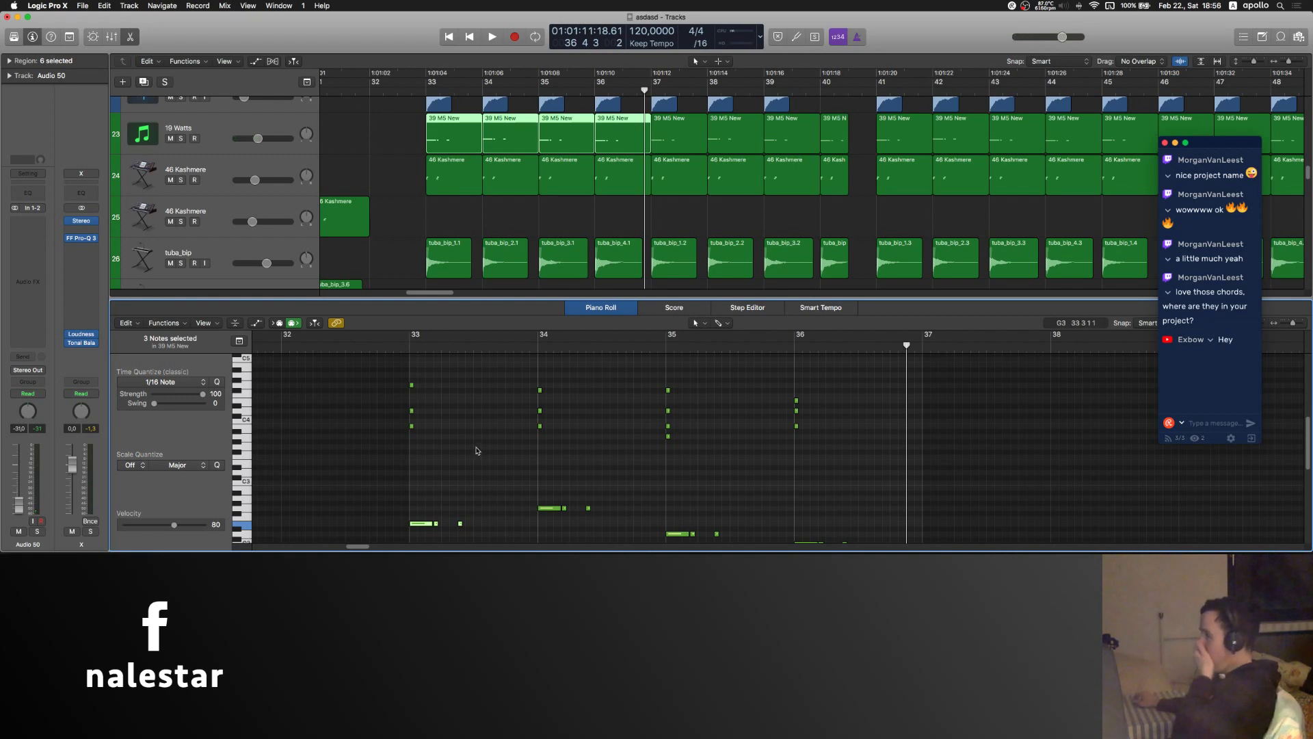
pyautogui.click(593, 461)
pyautogui.scroll(-1, 593, 461)
pyautogui.scroll(1, 590, 461)
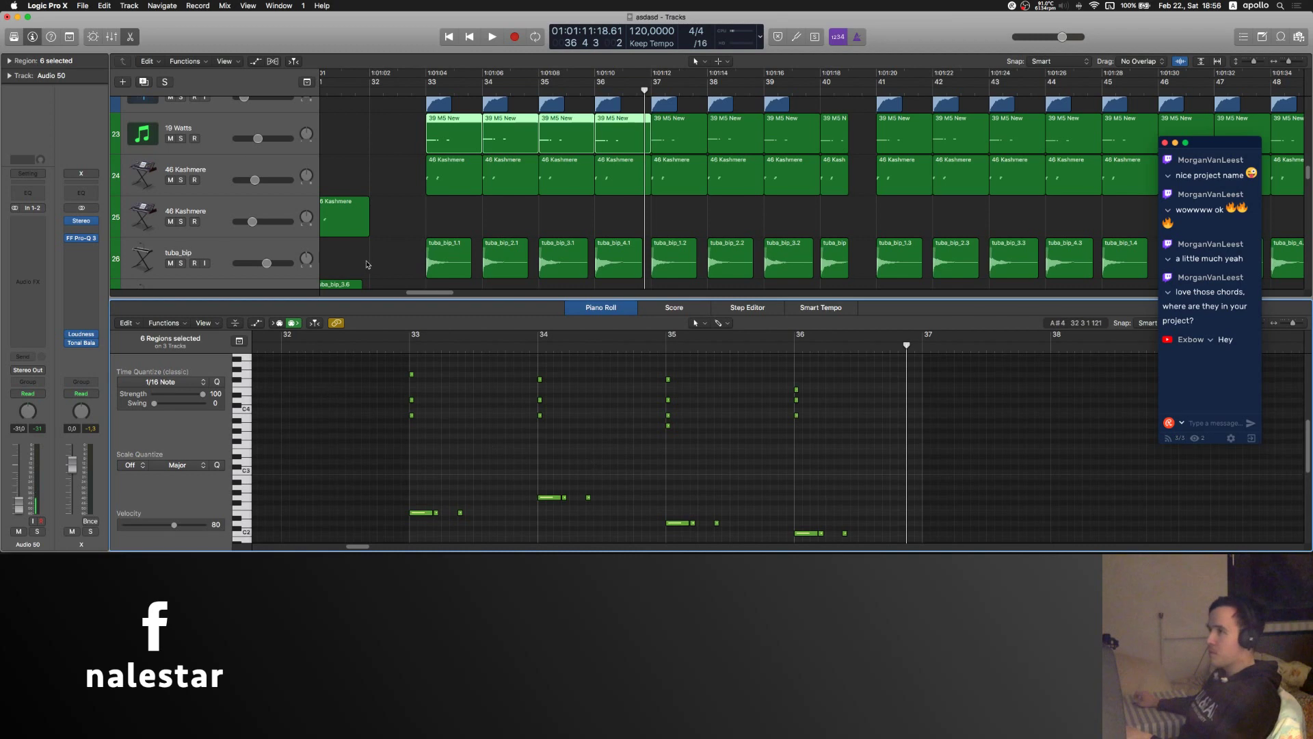
# - Solo the 19 Watts track and both 44 Airy chord tracks, and place the playhead just before bar 33
pyautogui.click(181, 139)
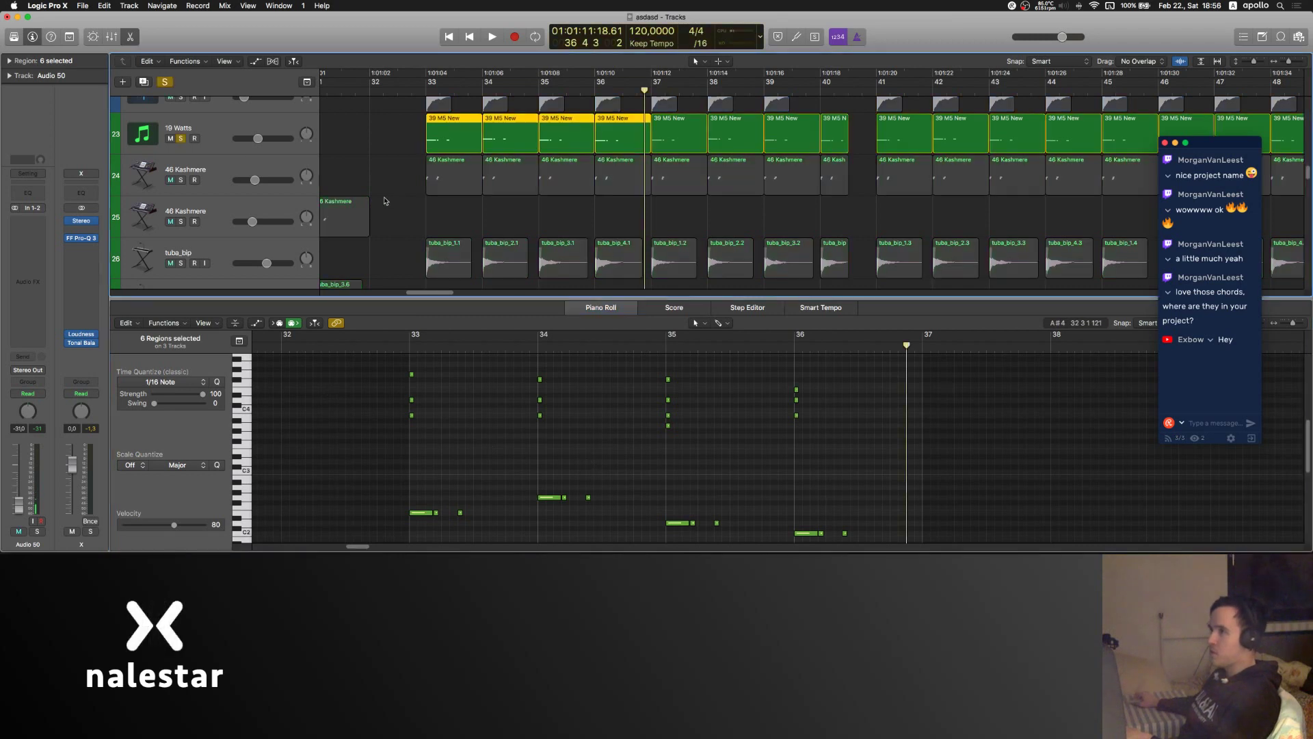
pyautogui.scroll(-8, 385, 201)
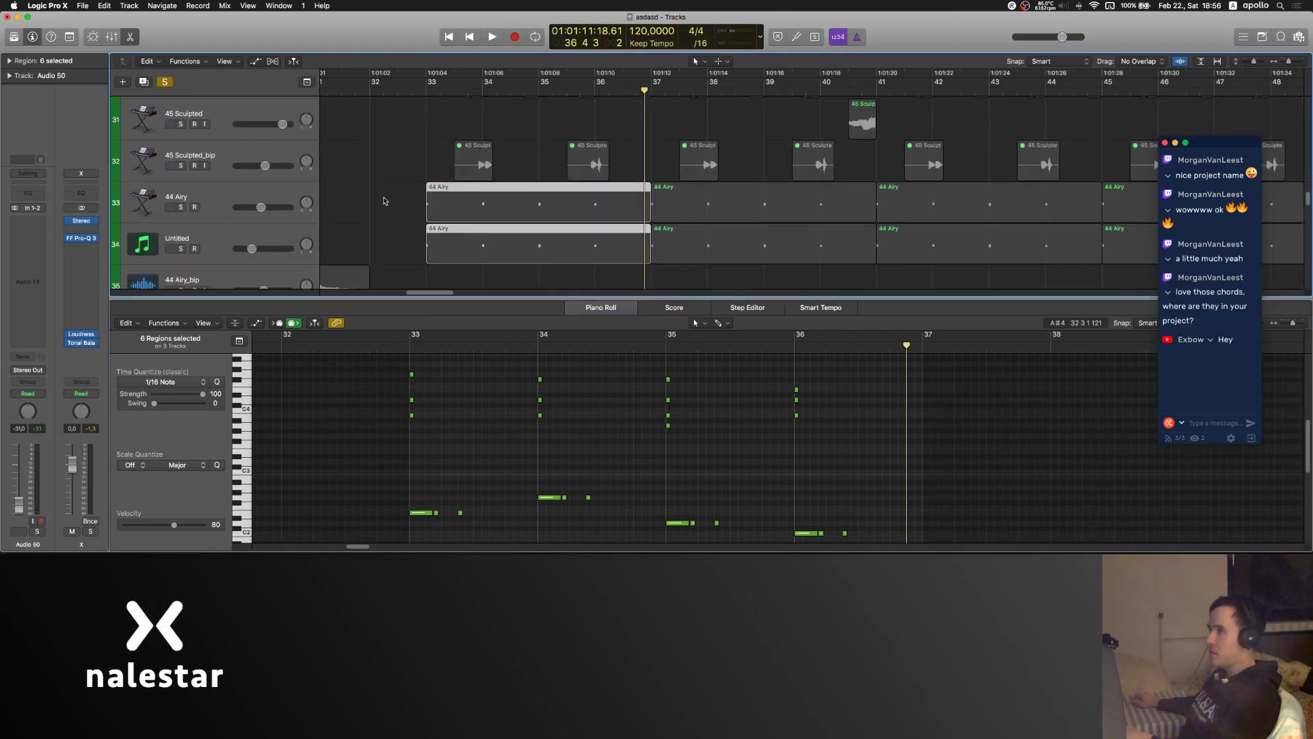
pyautogui.click(180, 207)
pyautogui.click(388, 147)
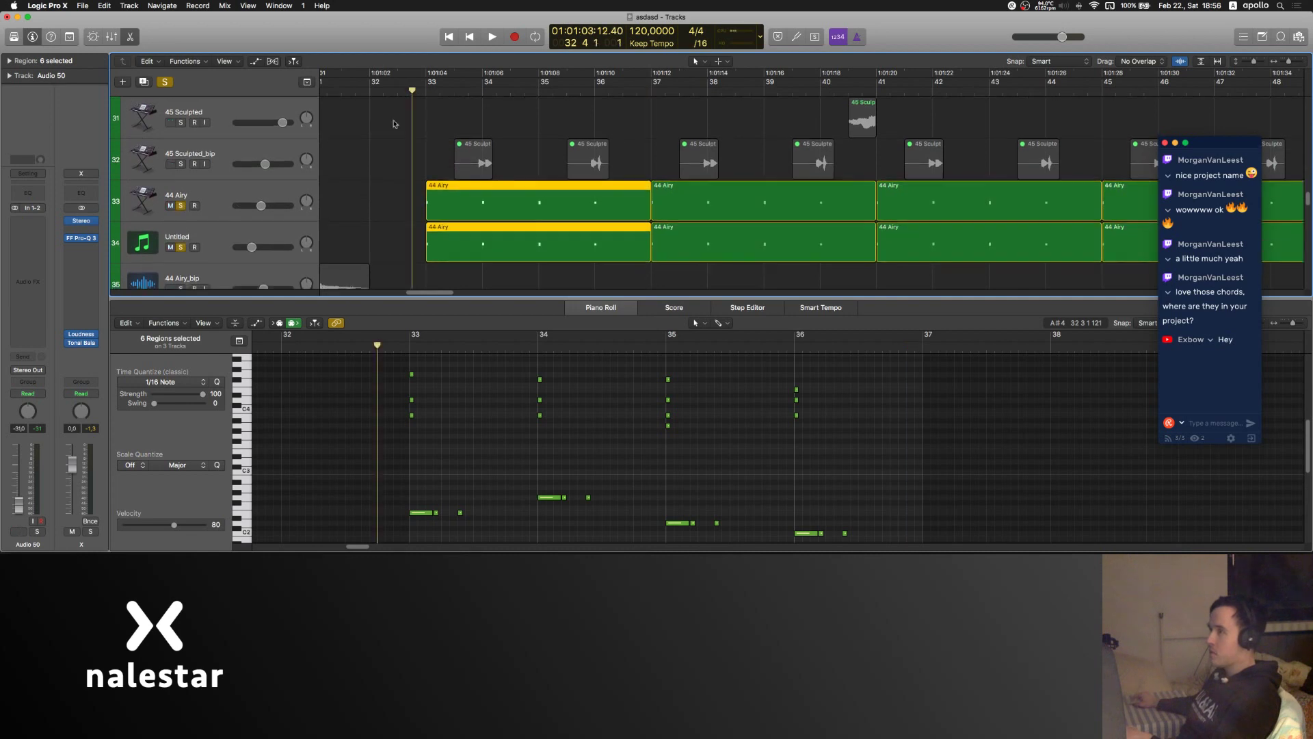
# - Deselect the bass regions and reopen only the two stacked 44 Airy regions from bar 33 in the Piano Roll
pyautogui.press('p')
pyautogui.press('p')
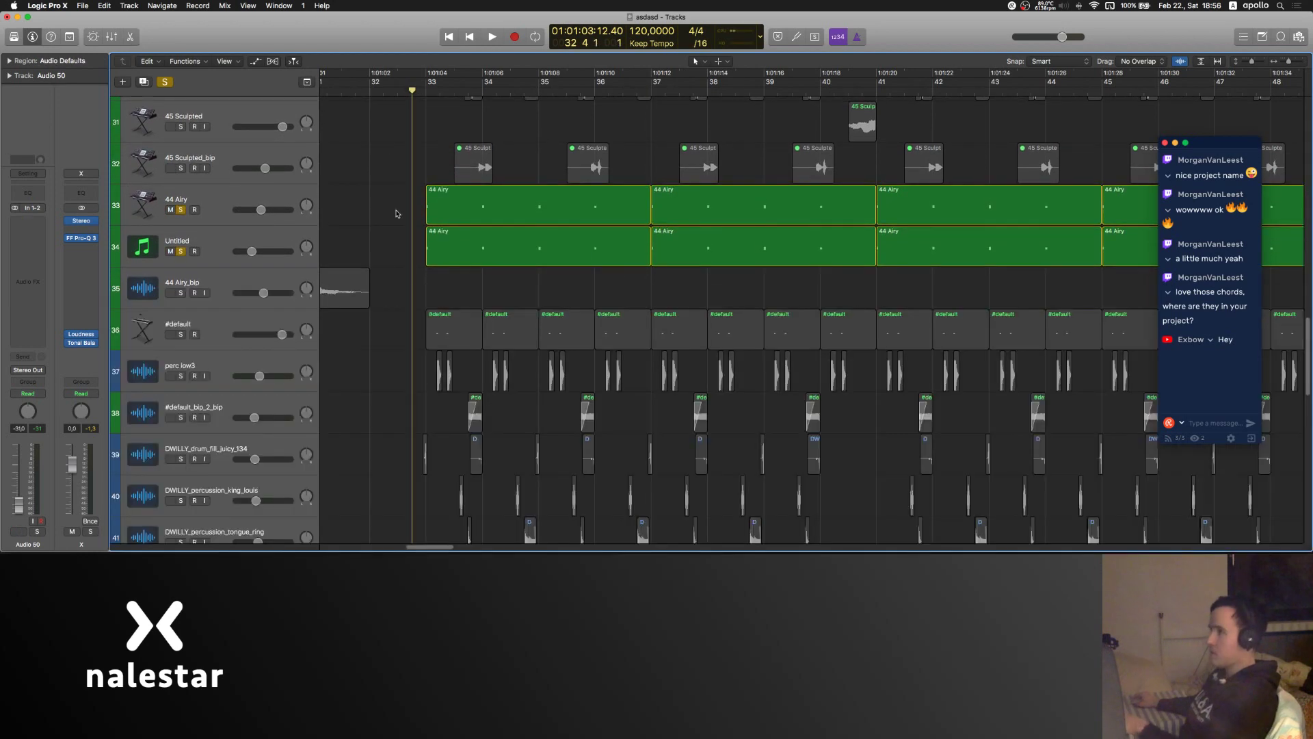
pyautogui.moveTo(396, 211); pyautogui.dragTo(494, 250)
pyautogui.press('e')
pyautogui.press('super+Left')
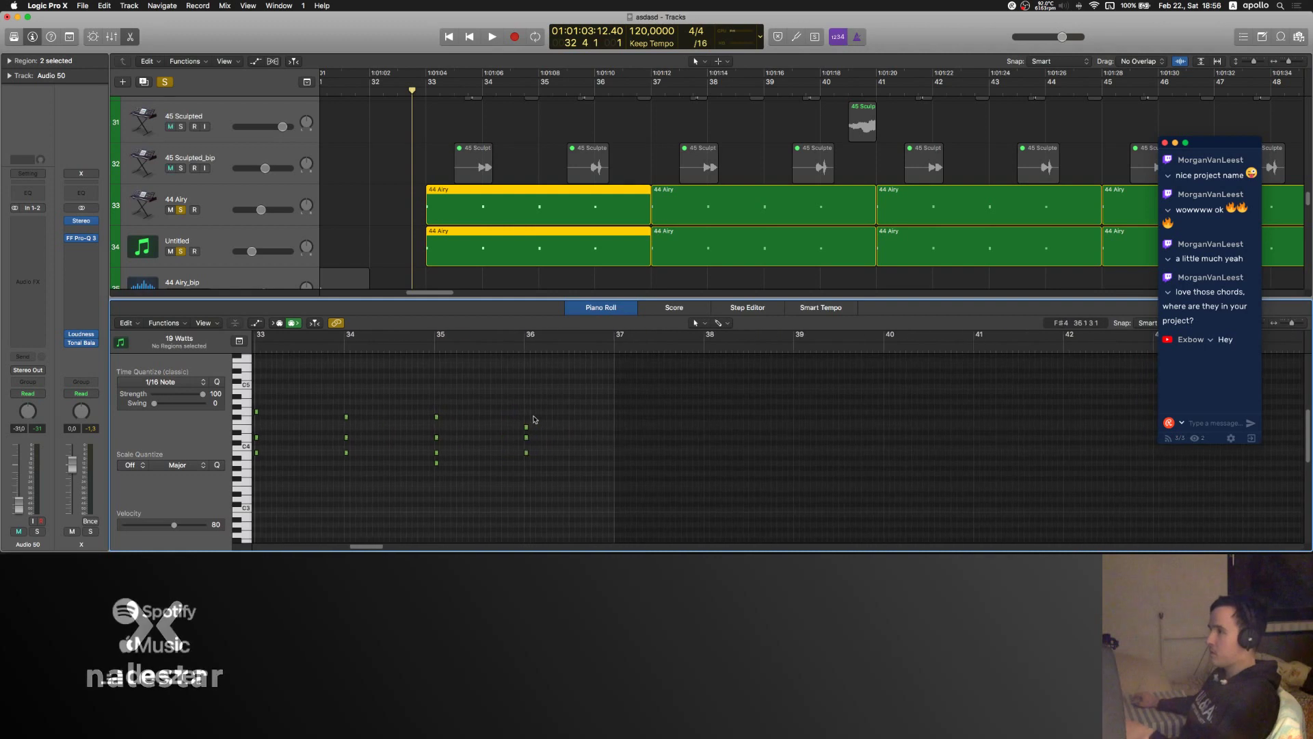
# - Play the soloed chords and bass from the end of bar 32 while following the chord notes, and stop in bar 37
pyautogui.press('space')
pyautogui.hscroll(-2, 534, 419)
pyautogui.hscroll(-1, 534, 419)
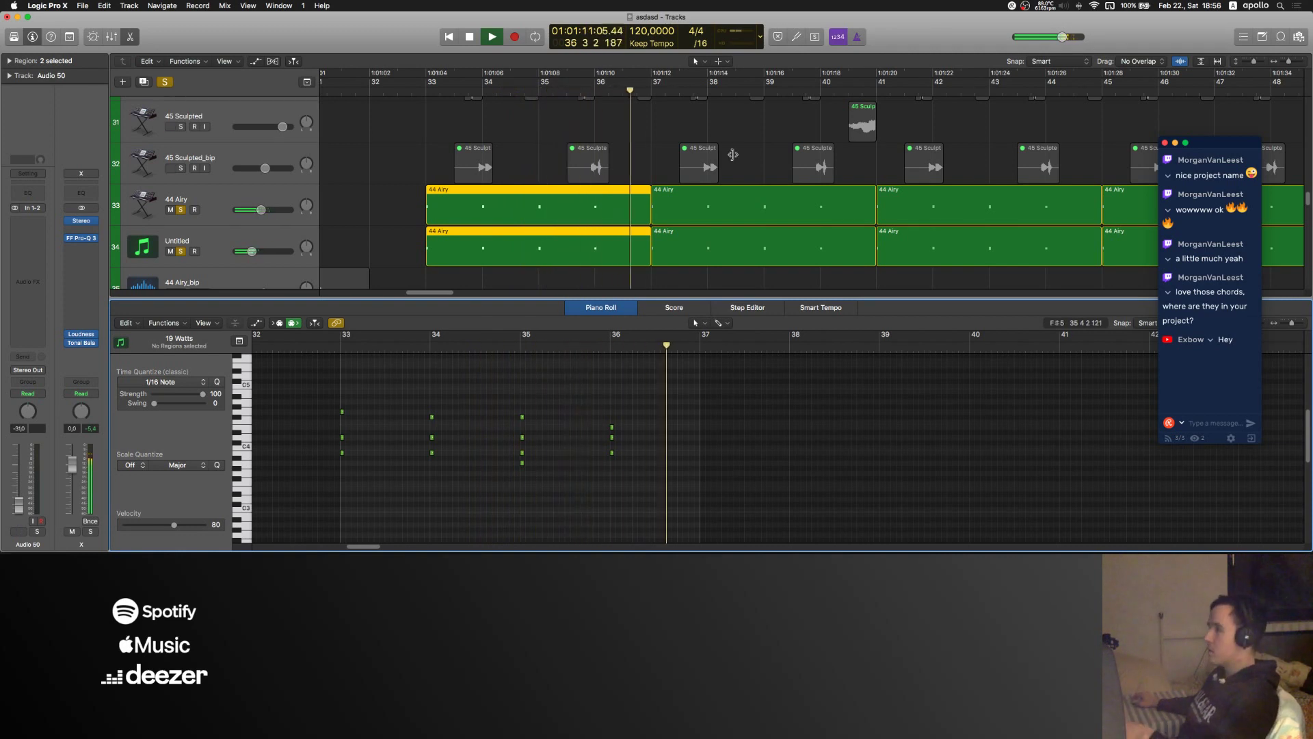
pyautogui.scroll(5, 441, 189)
pyautogui.press('space')
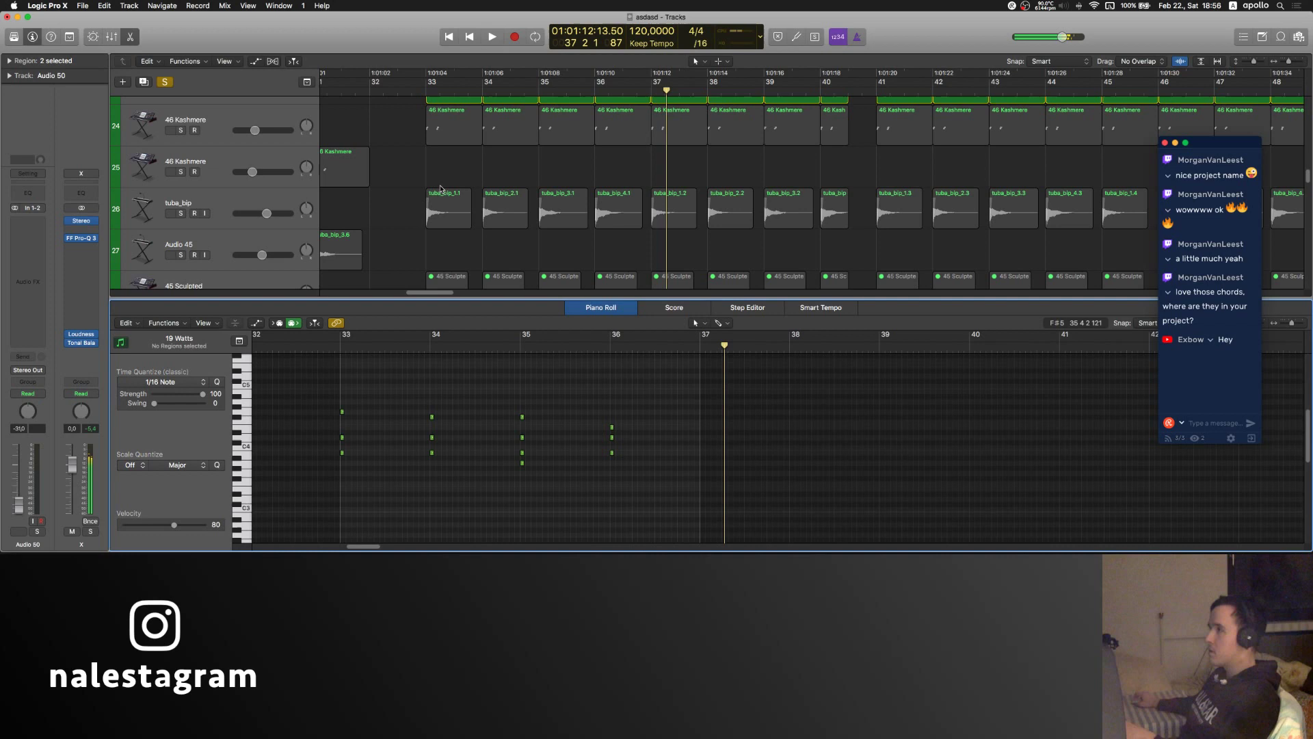
# - Turn off solo on all tracks, deselect the regions and close the editor
pyautogui.click(182, 214)
pyautogui.click(455, 175)
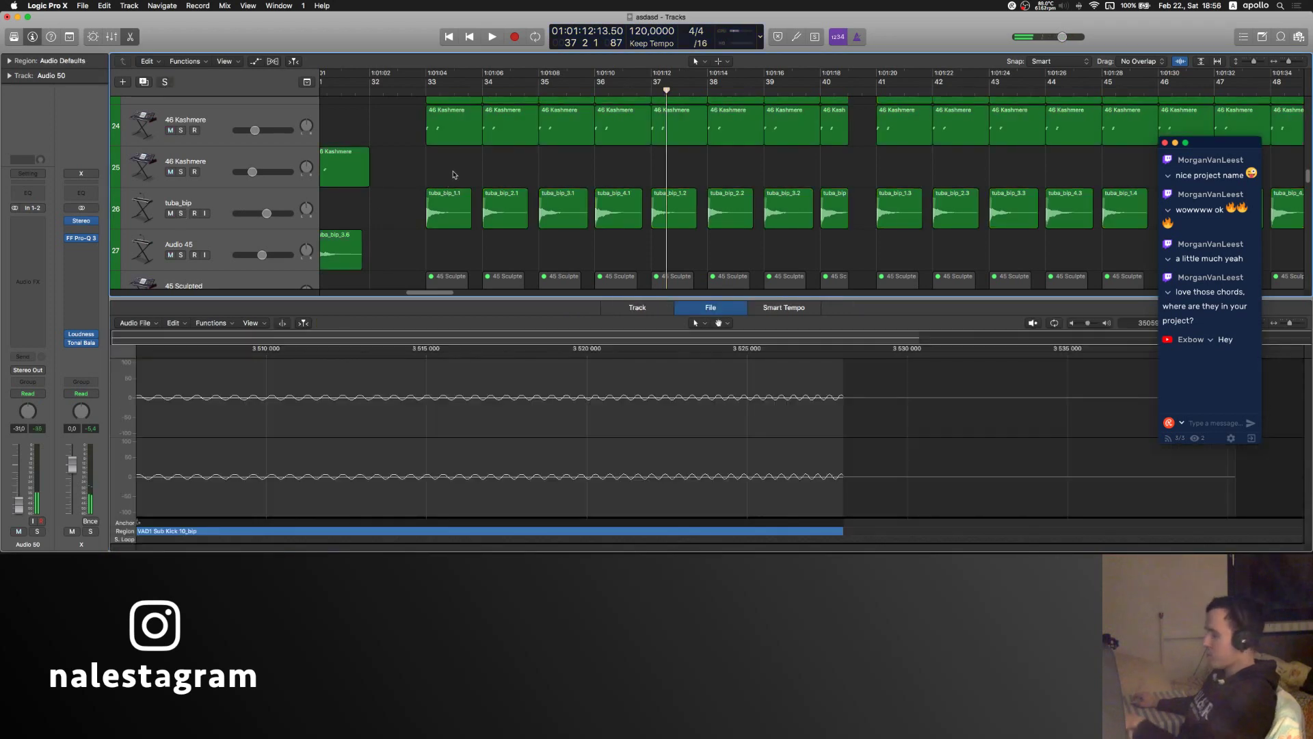
pyautogui.press('e')
# - Play briefly from bar 17 and look through the vocal, 46 Kashmere, tuba_bip and 44 Airy_bip regions before the drop
pyautogui.scroll(15, 476, 170)
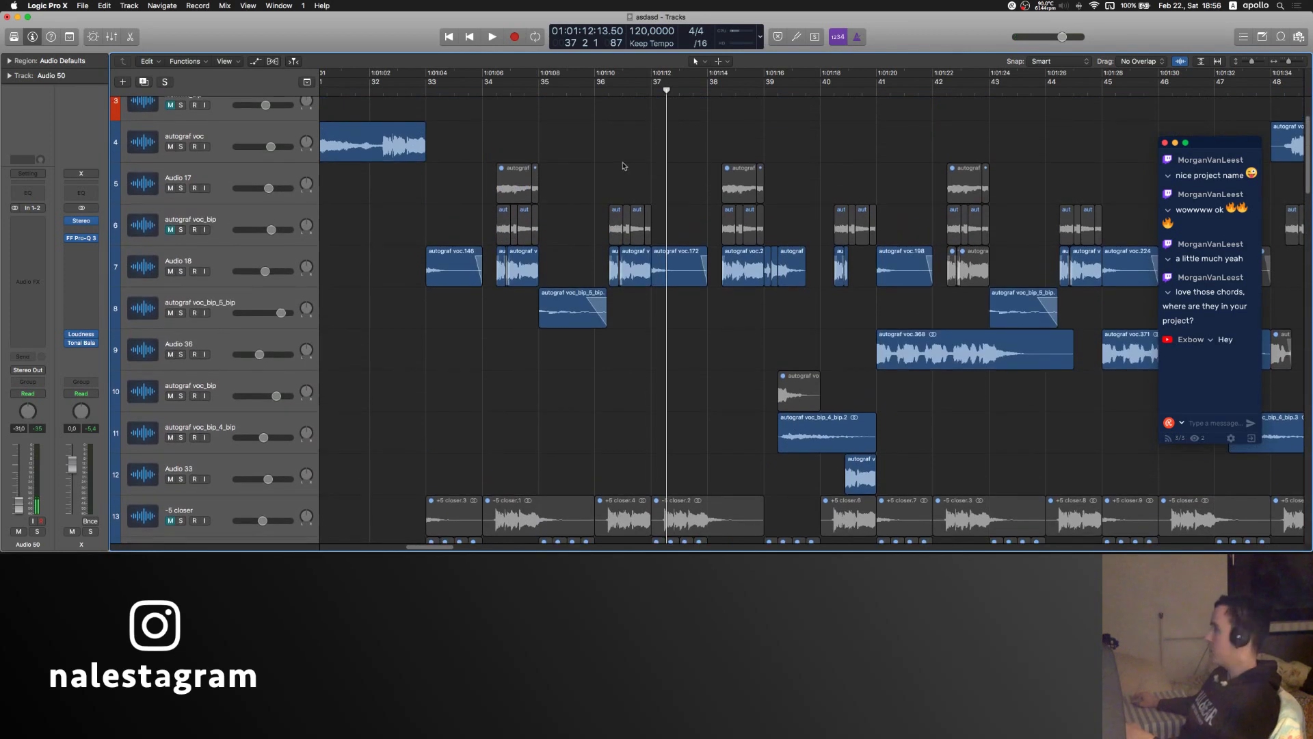
pyautogui.hscroll(-10, 619, 162)
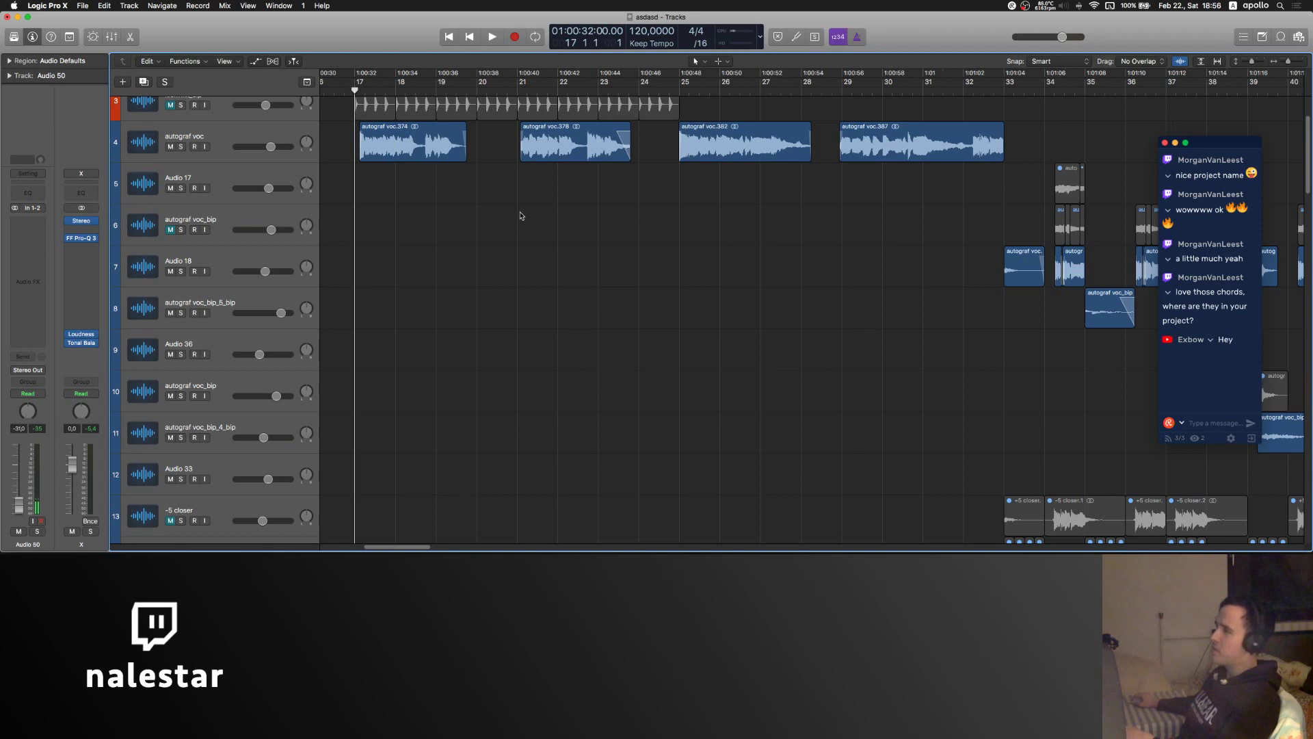
pyautogui.scroll(3, 520, 215)
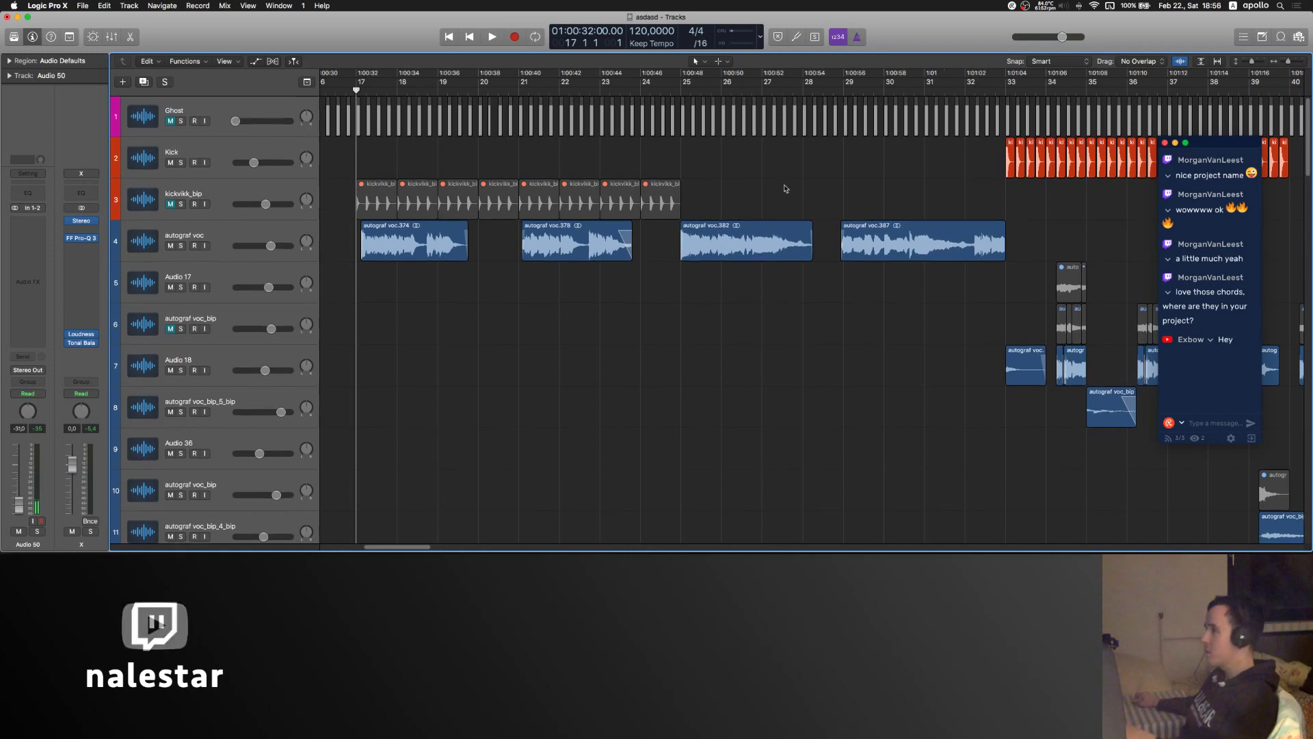
pyautogui.press('space')
pyautogui.scroll(-15, 420, 340)
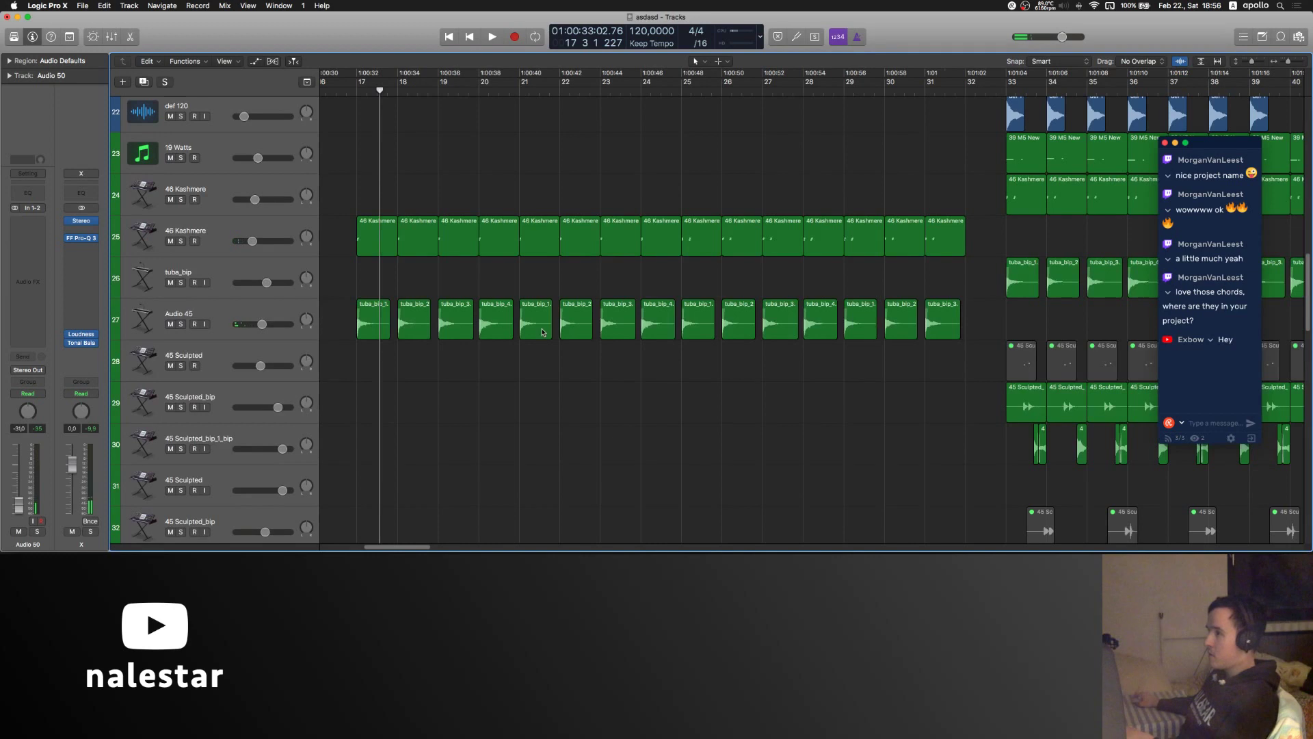
pyautogui.scroll(-10, 469, 339)
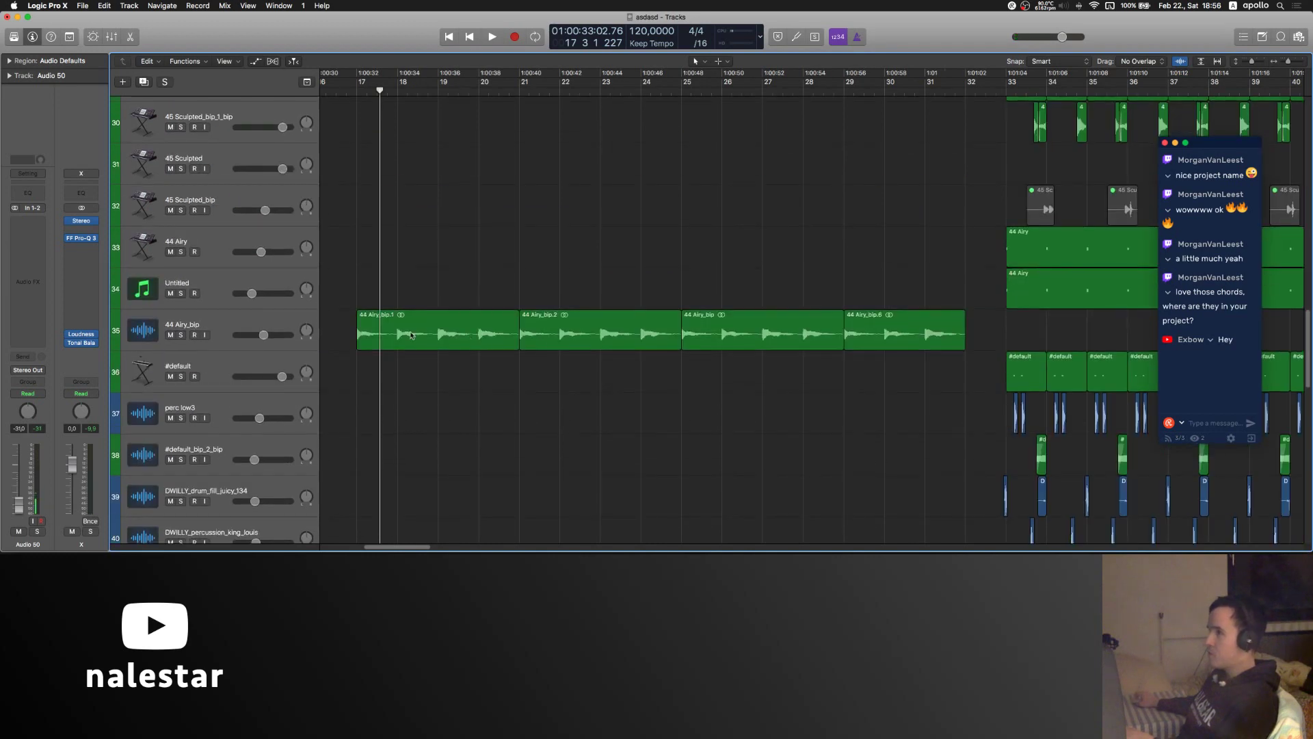
pyautogui.hscroll(2, 961, 283)
pyautogui.hscroll(-10, 900, 267)
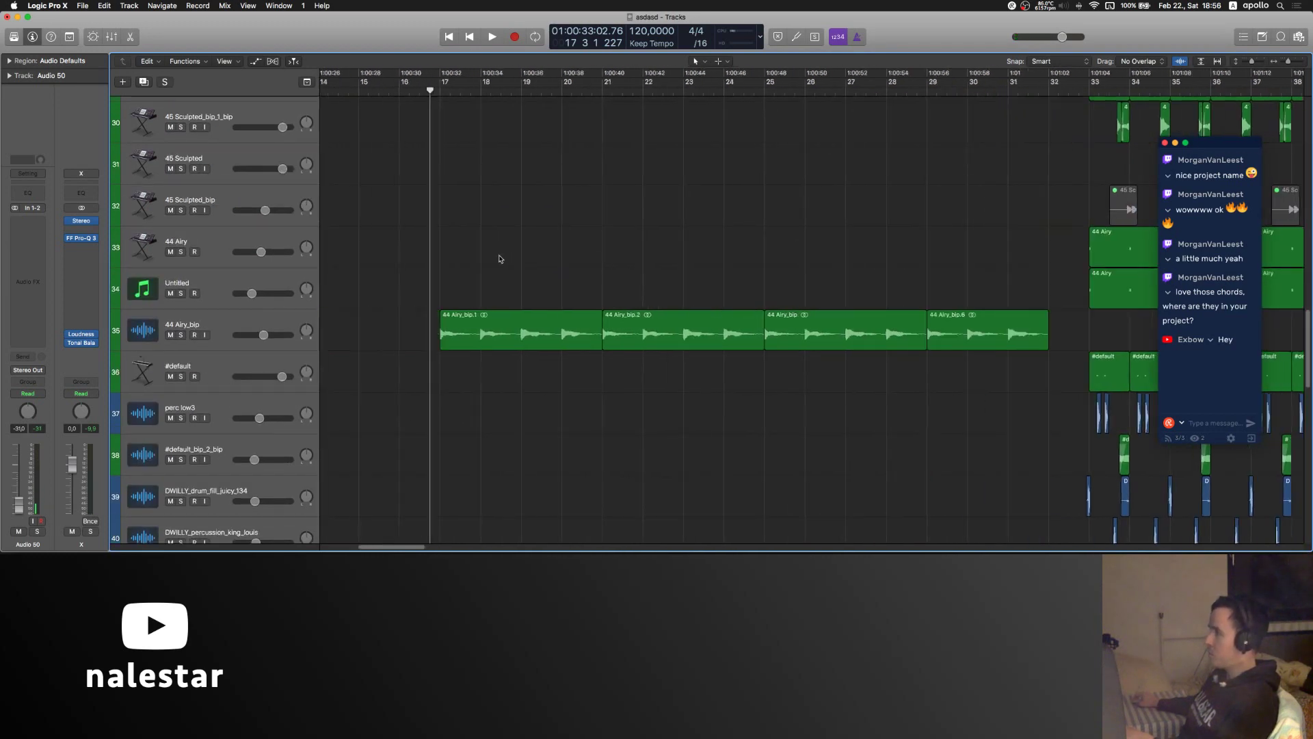
# - Select the 44 Airy_bip track and return the playhead to bar 17
pyautogui.click(216, 326)
pyautogui.click(650, 256)
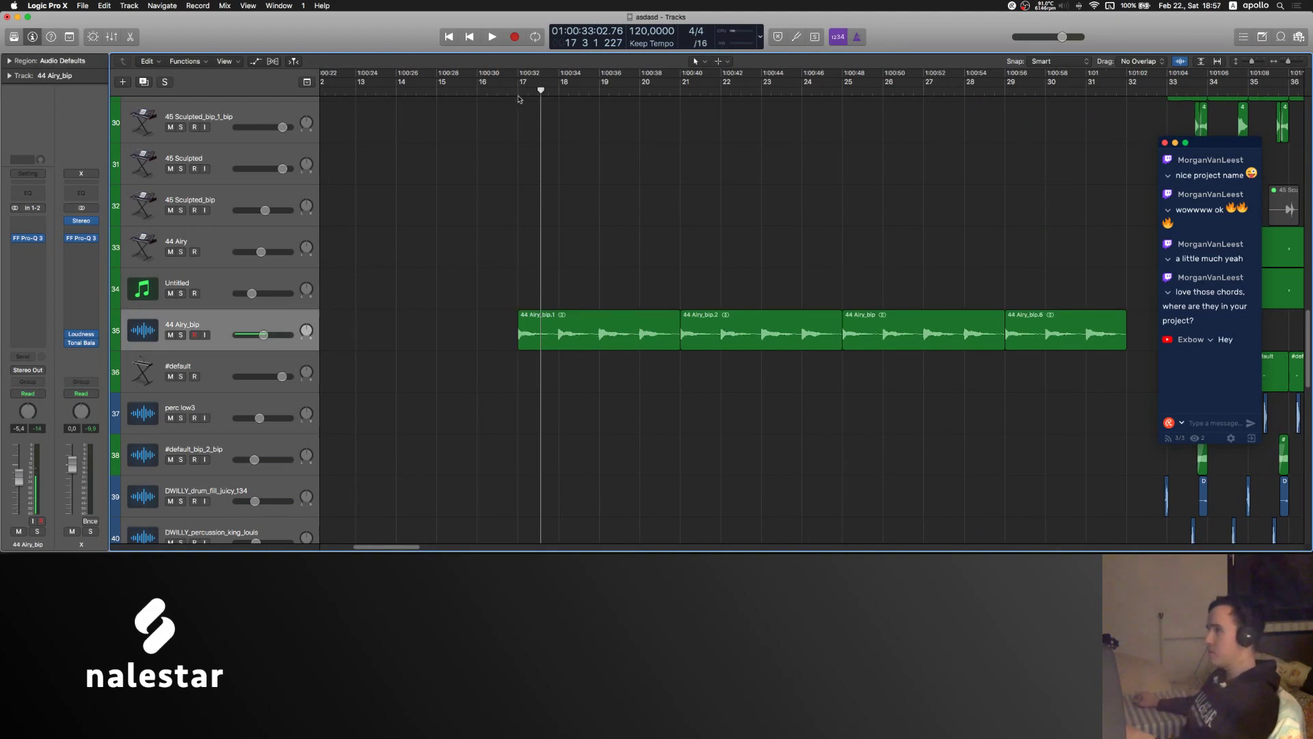
pyautogui.hscroll(4, 674, 195)
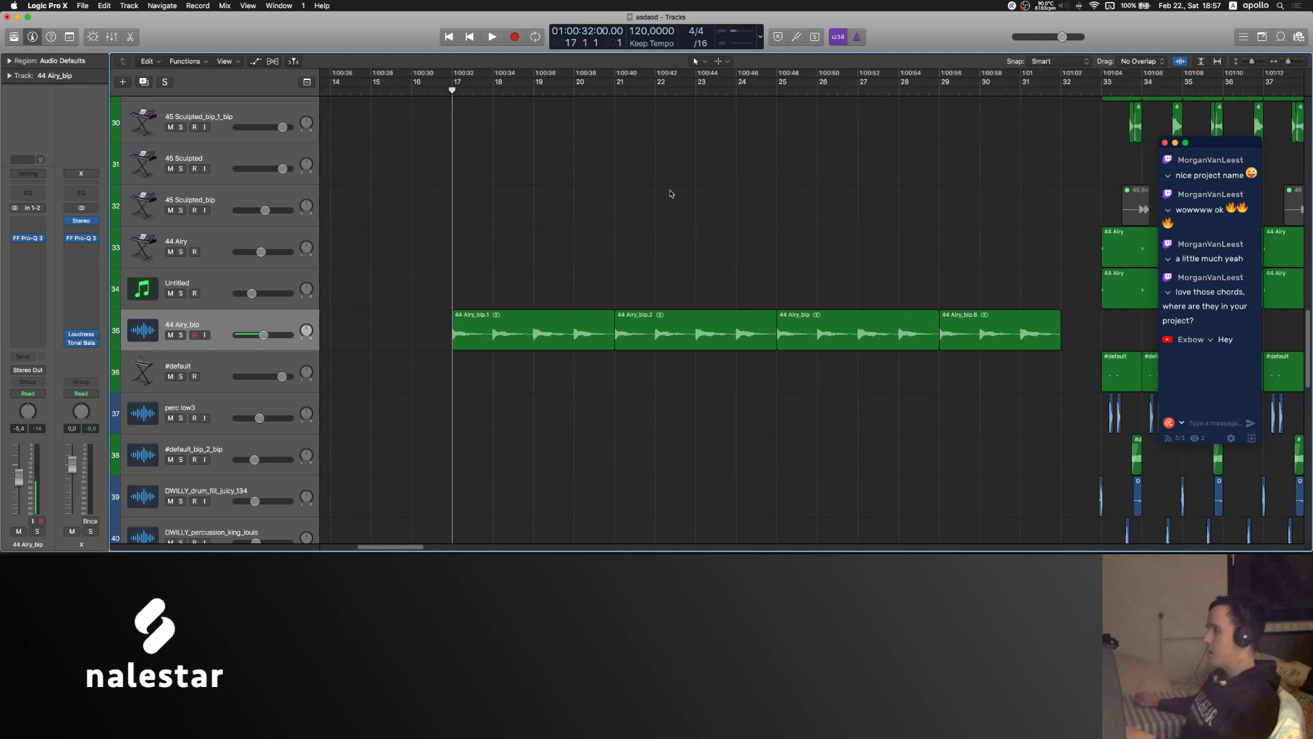
pyautogui.scroll(10, 602, 202)
pyautogui.scroll(7, 581, 207)
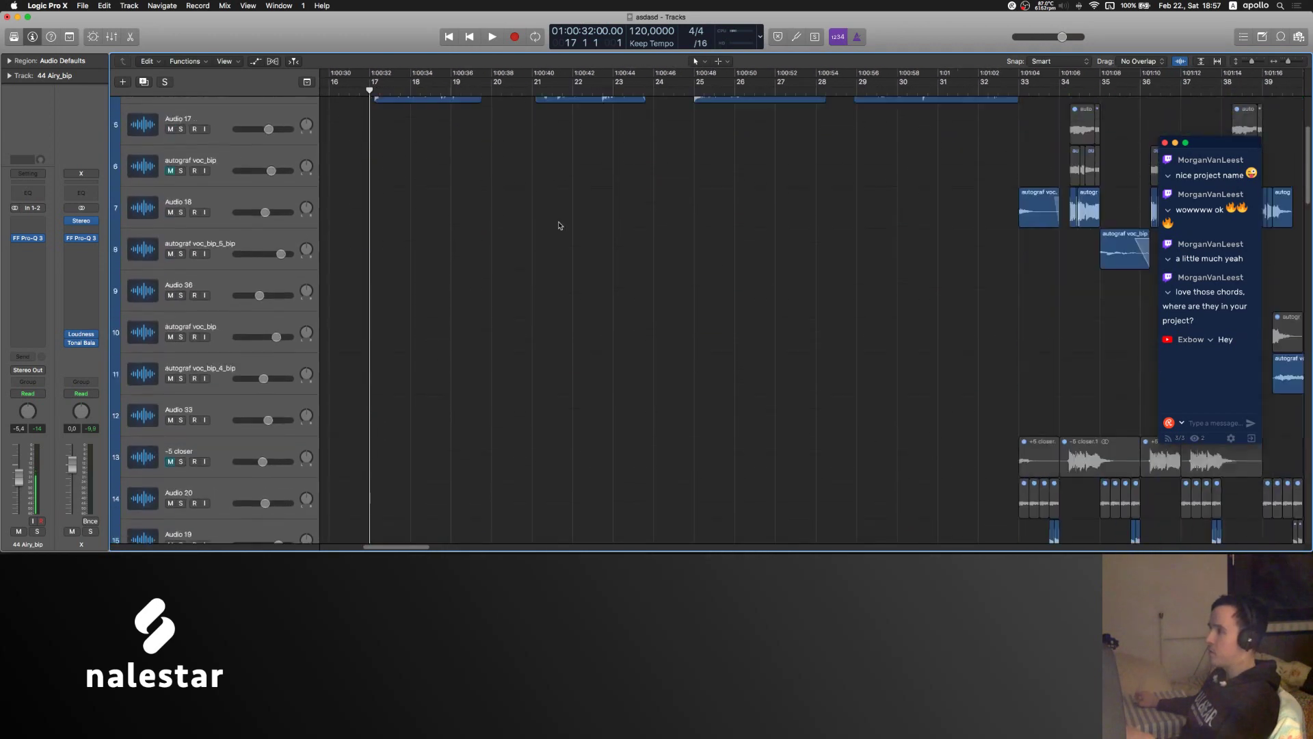
# - Play the vocal section from bar 17 while examining its vocal, percussion, 29 Tight1 and riser tracks, and stop in bar 27
pyautogui.press('space')
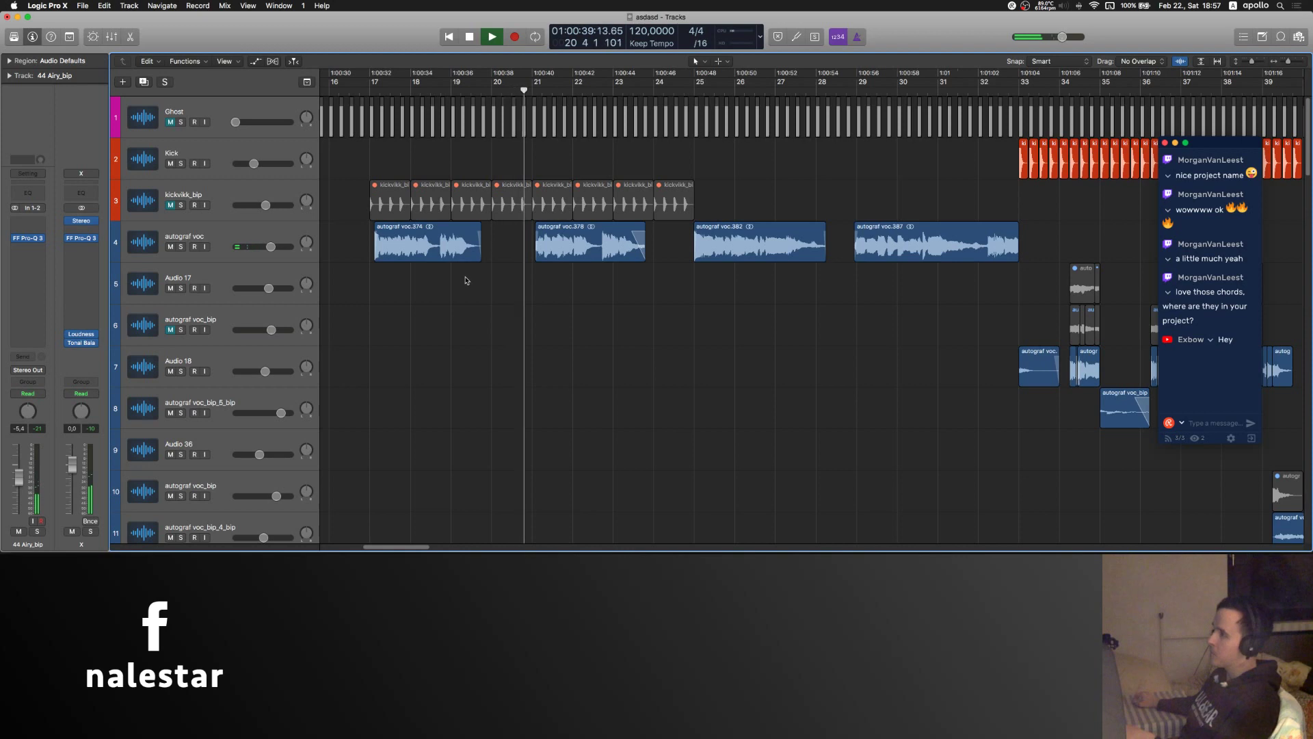
pyautogui.hscroll(3, 465, 280)
pyautogui.hscroll(2, 569, 279)
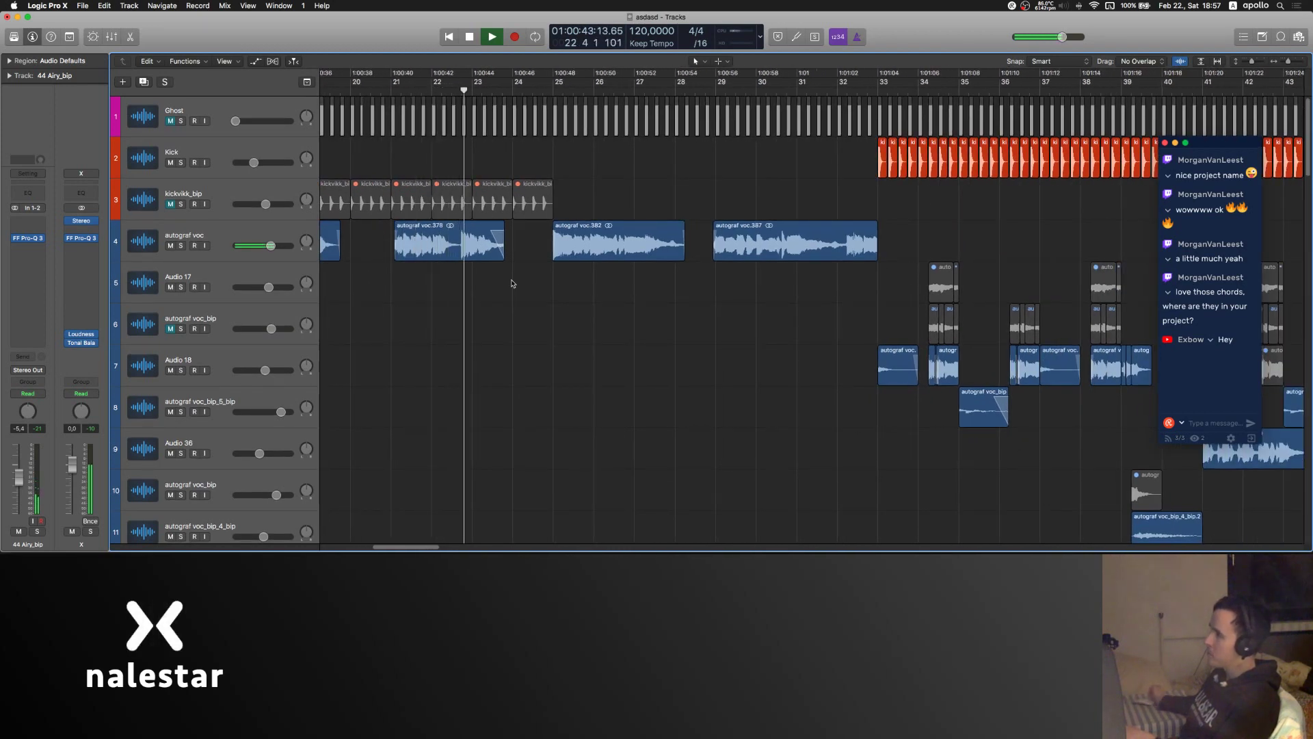
pyautogui.scroll(-20, 513, 283)
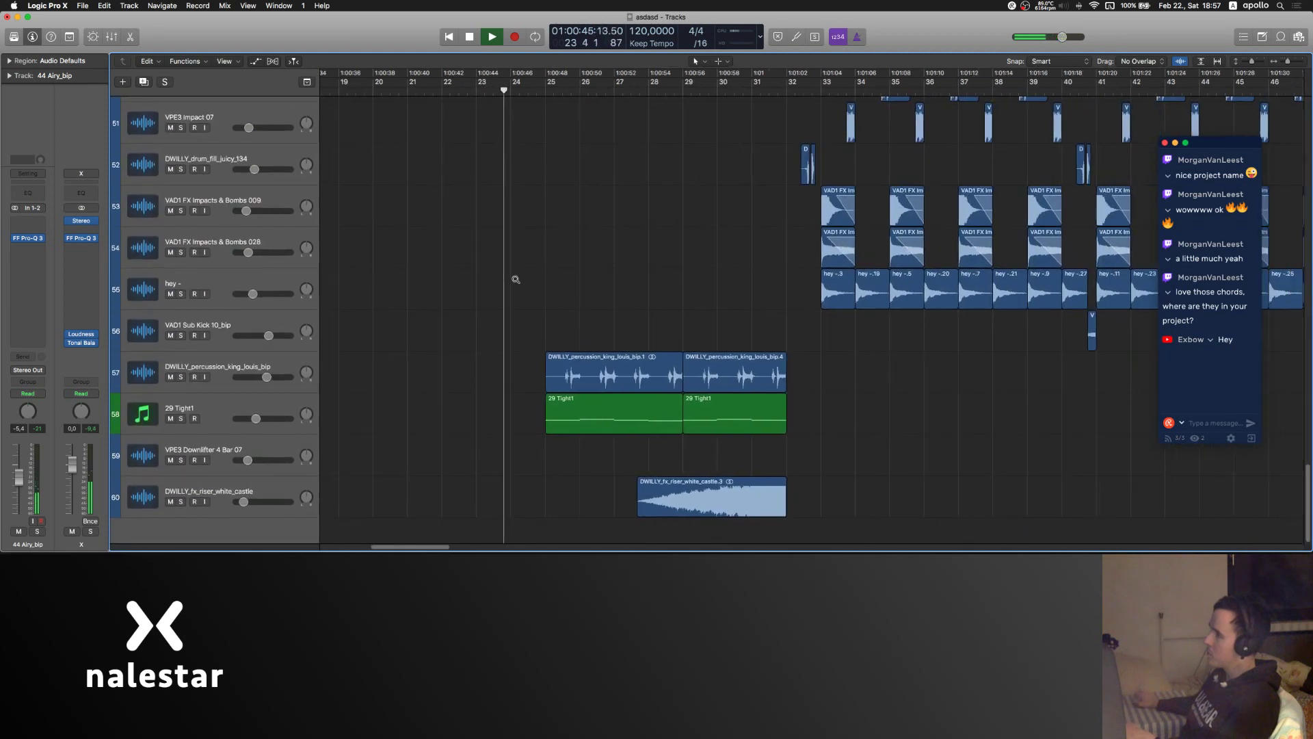
pyautogui.hscroll(2, 564, 288)
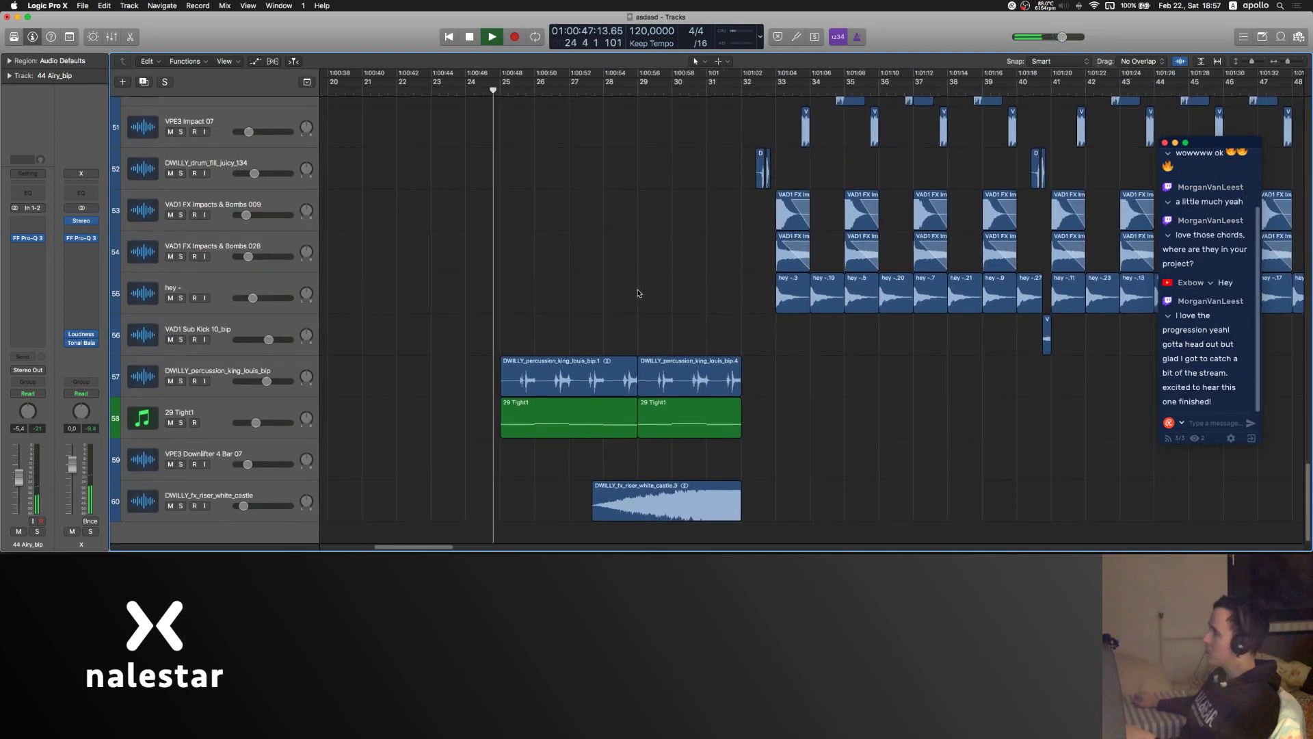
pyautogui.hscroll(7, 616, 383)
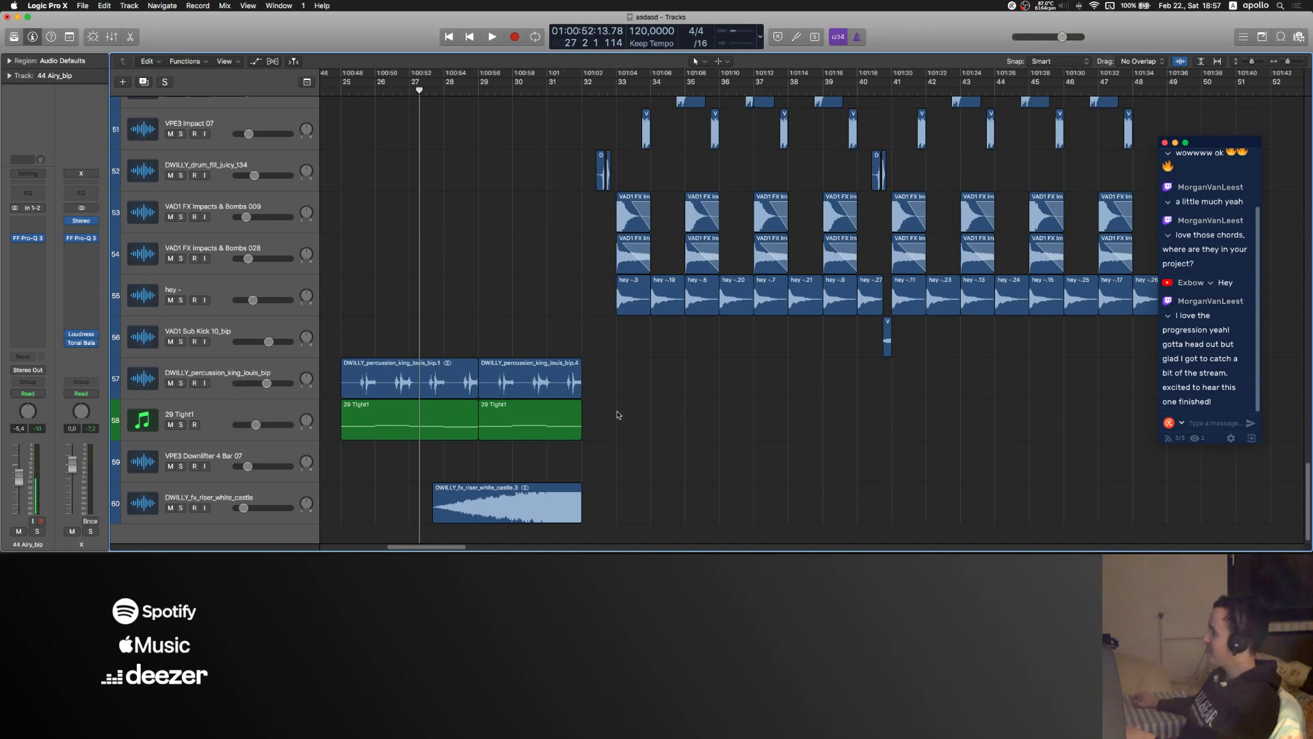
pyautogui.scroll(-5, 618, 415)
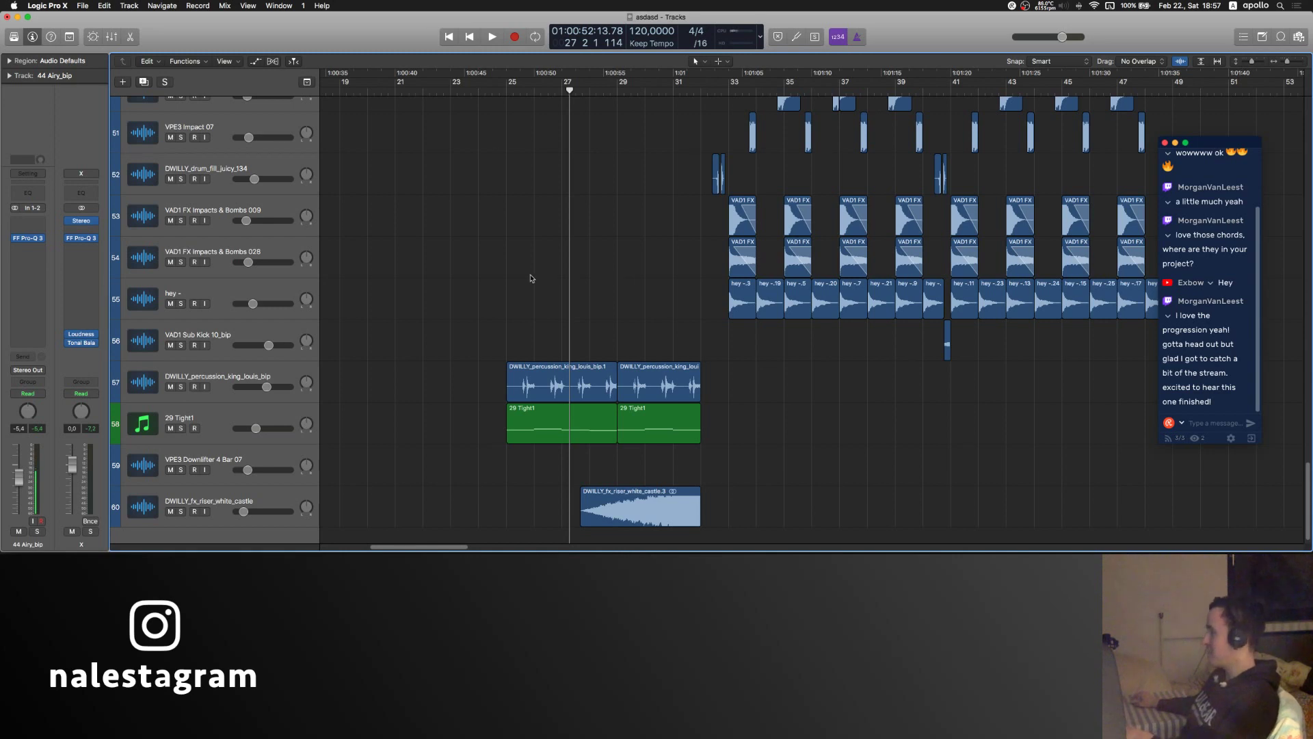
# - Replay from bar 25 and follow the autograf voc regions leading up to the drop
pyautogui.press('space')
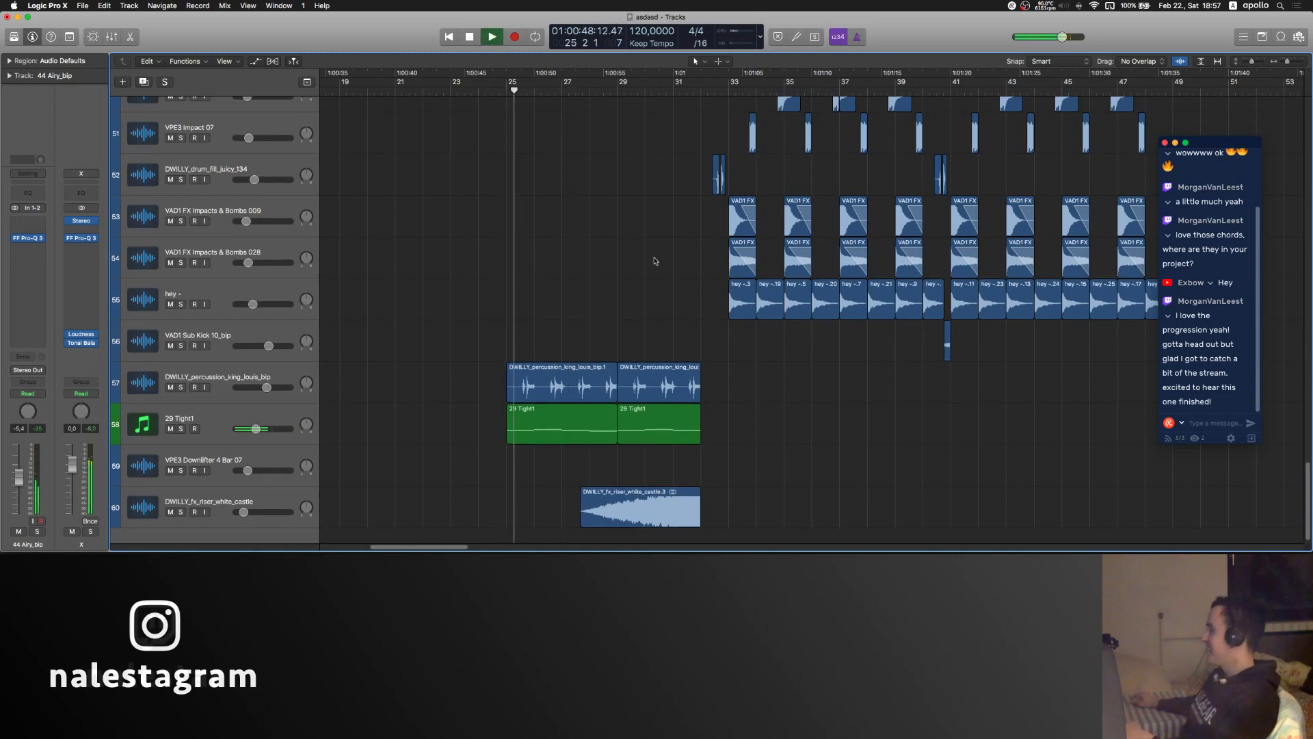
pyautogui.scroll(-4, 650, 261)
pyautogui.scroll(5, 651, 261)
pyautogui.scroll(15, 631, 266)
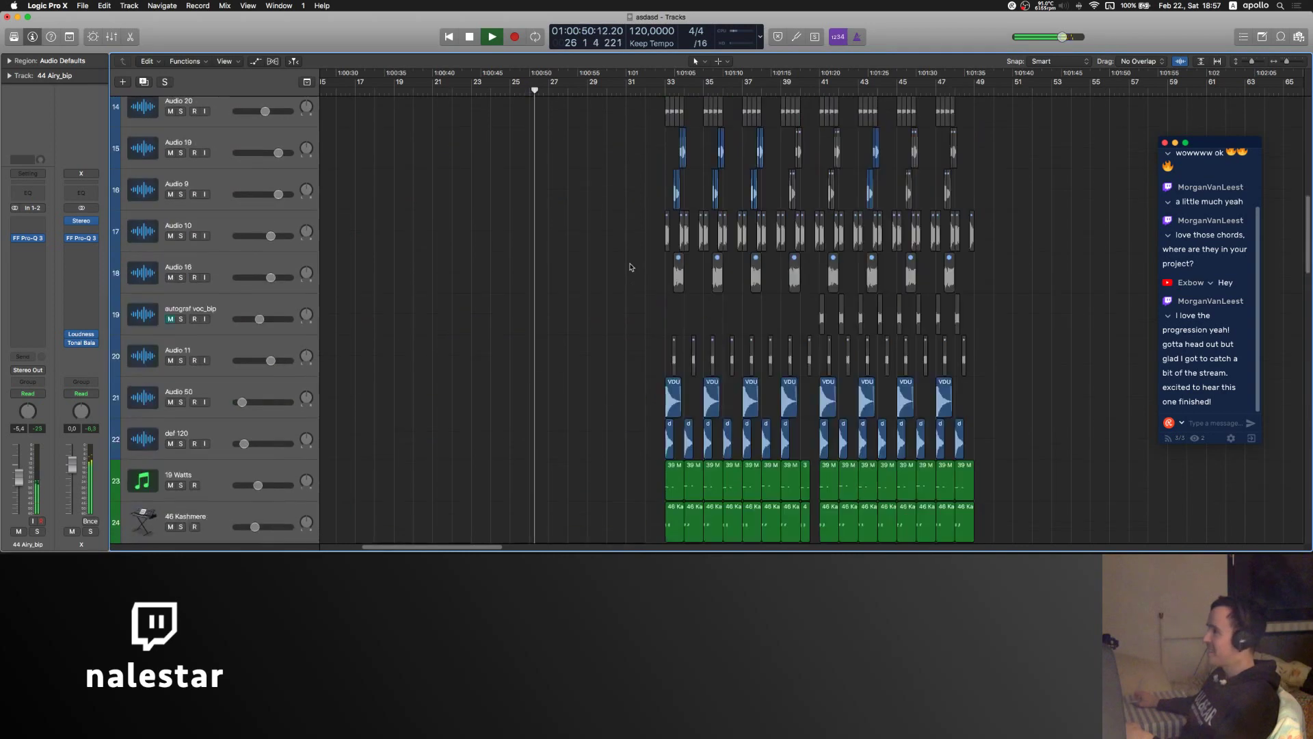
pyautogui.scroll(3, 679, 267)
pyautogui.hscroll(2, 686, 279)
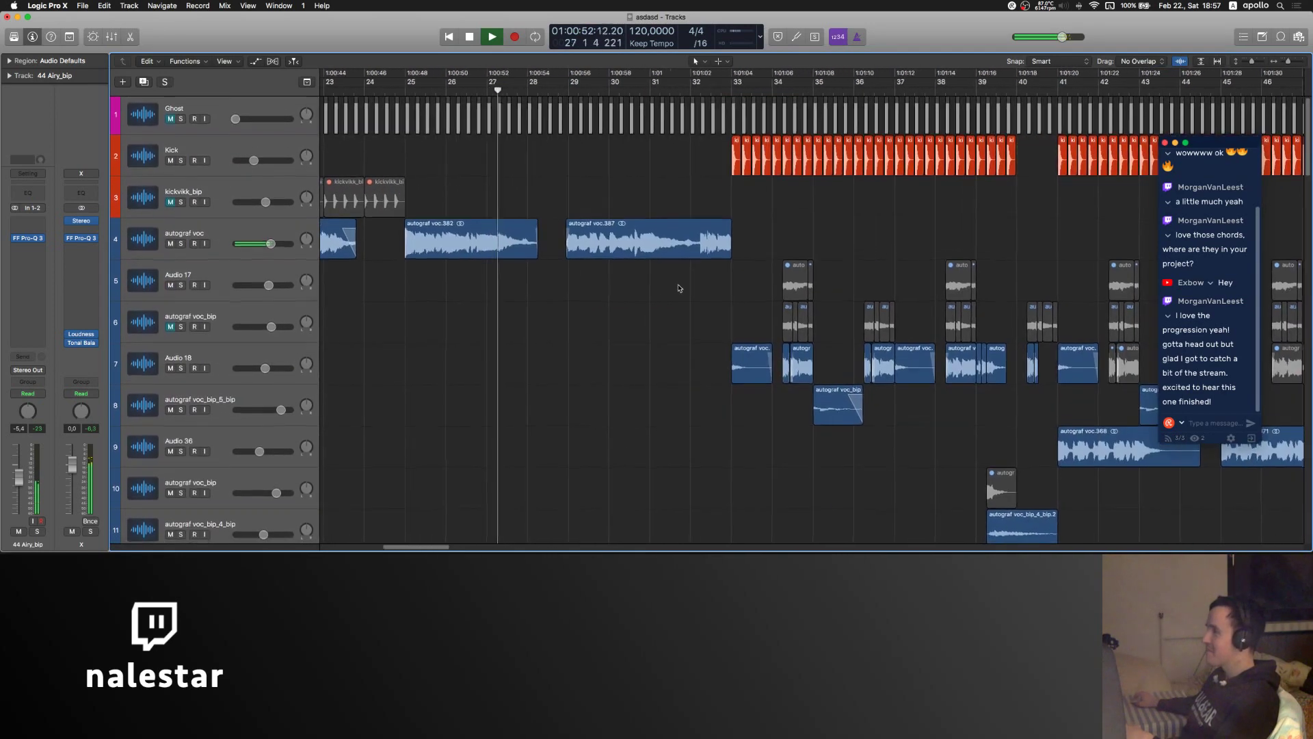
# - Add a fade-out to the end of the autograf voc.382 region, starting at about bar 28
pyautogui.scroll(4, 680, 287)
pyautogui.press('t')
pyautogui.press('a')
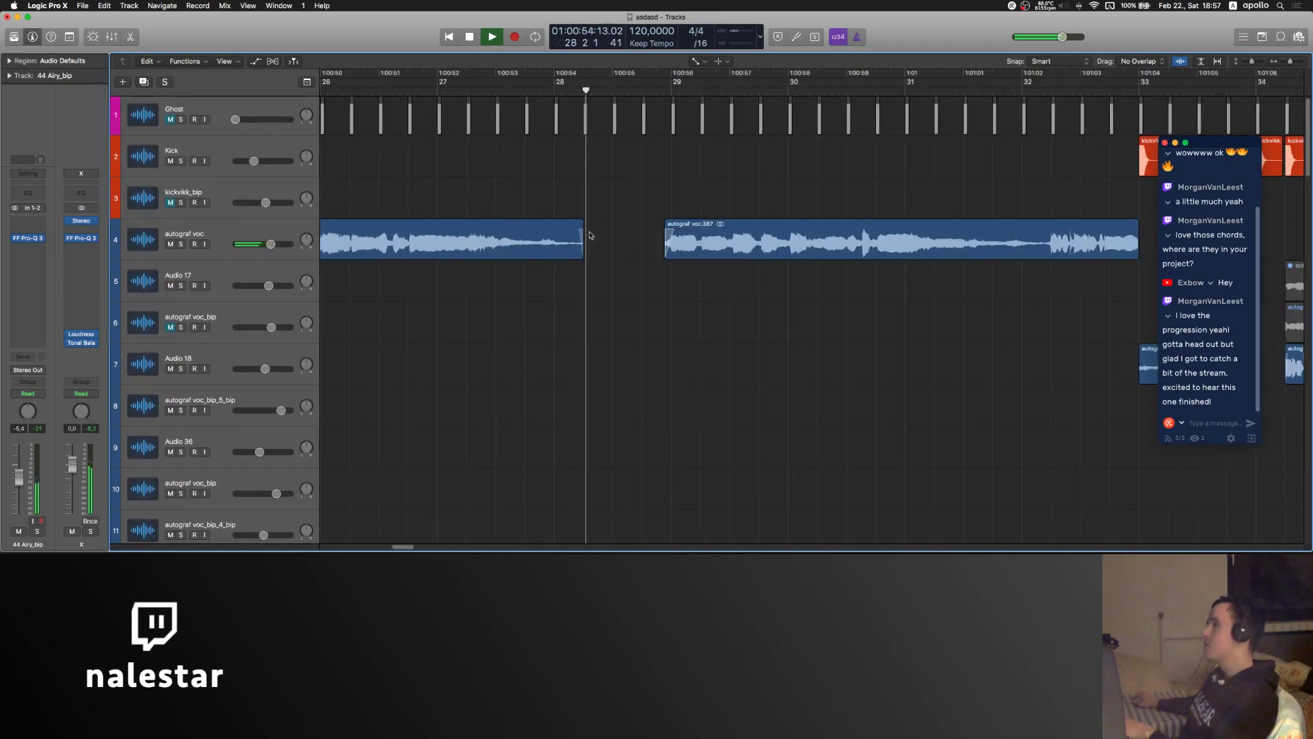
pyautogui.moveTo(590, 227); pyautogui.dragTo(561, 260)
pyautogui.press('t')
pyautogui.press('t')
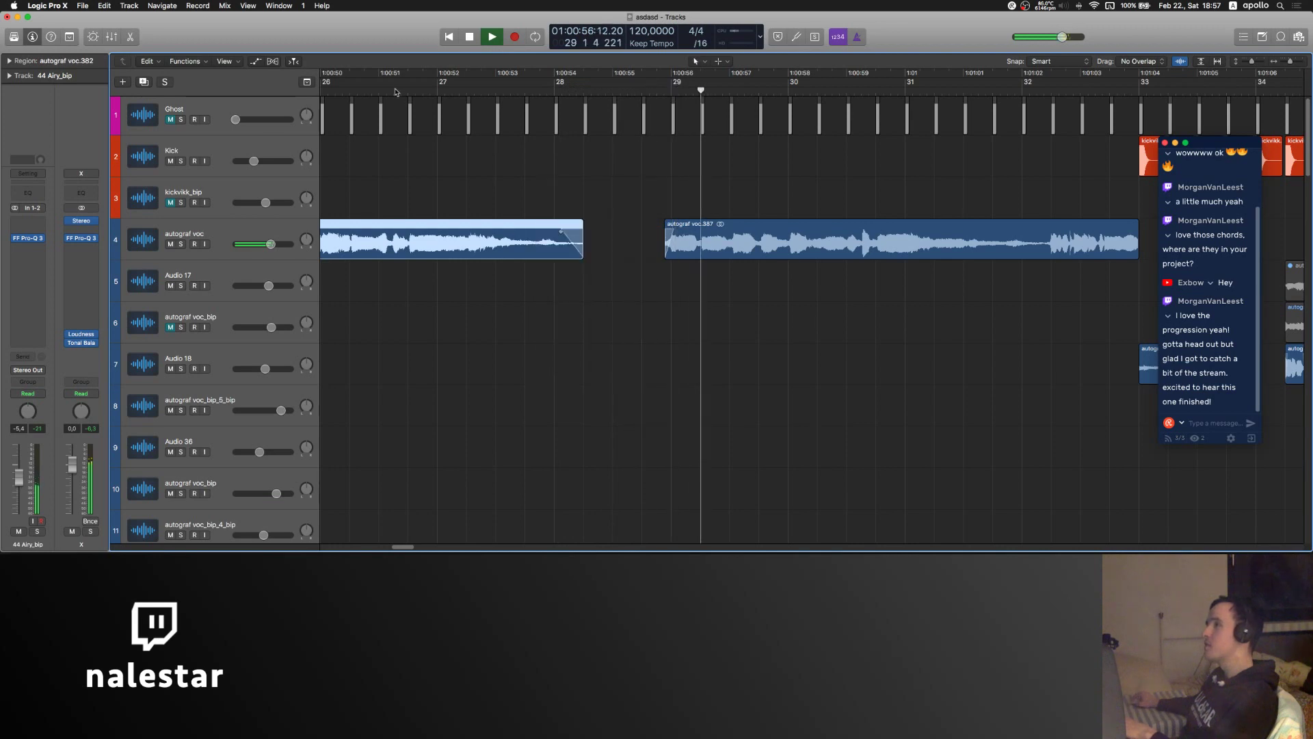
pyautogui.click(632, 202)
# - Play on from bar 28 through the last vocal phrase into the drop, and stop in bar 34
pyautogui.hscroll(1, 611, 178)
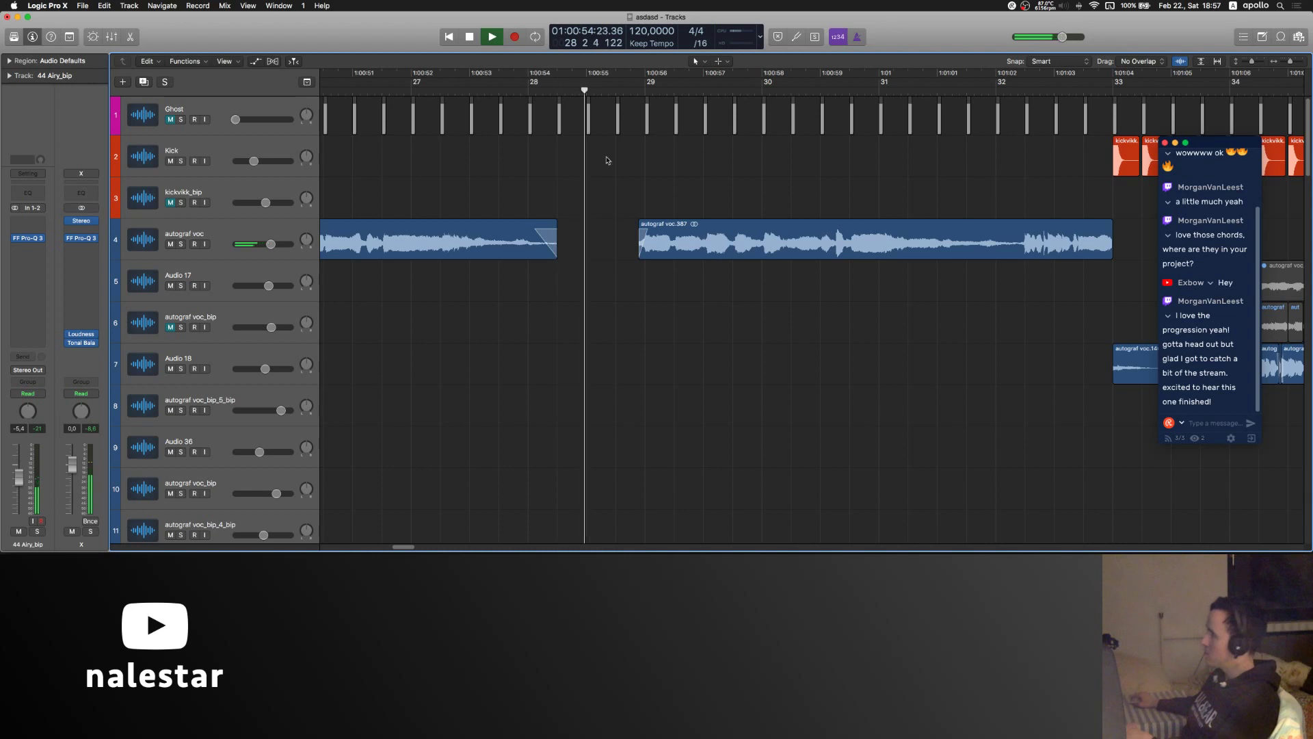
pyautogui.scroll(-5, 606, 161)
pyautogui.hscroll(-3, 606, 160)
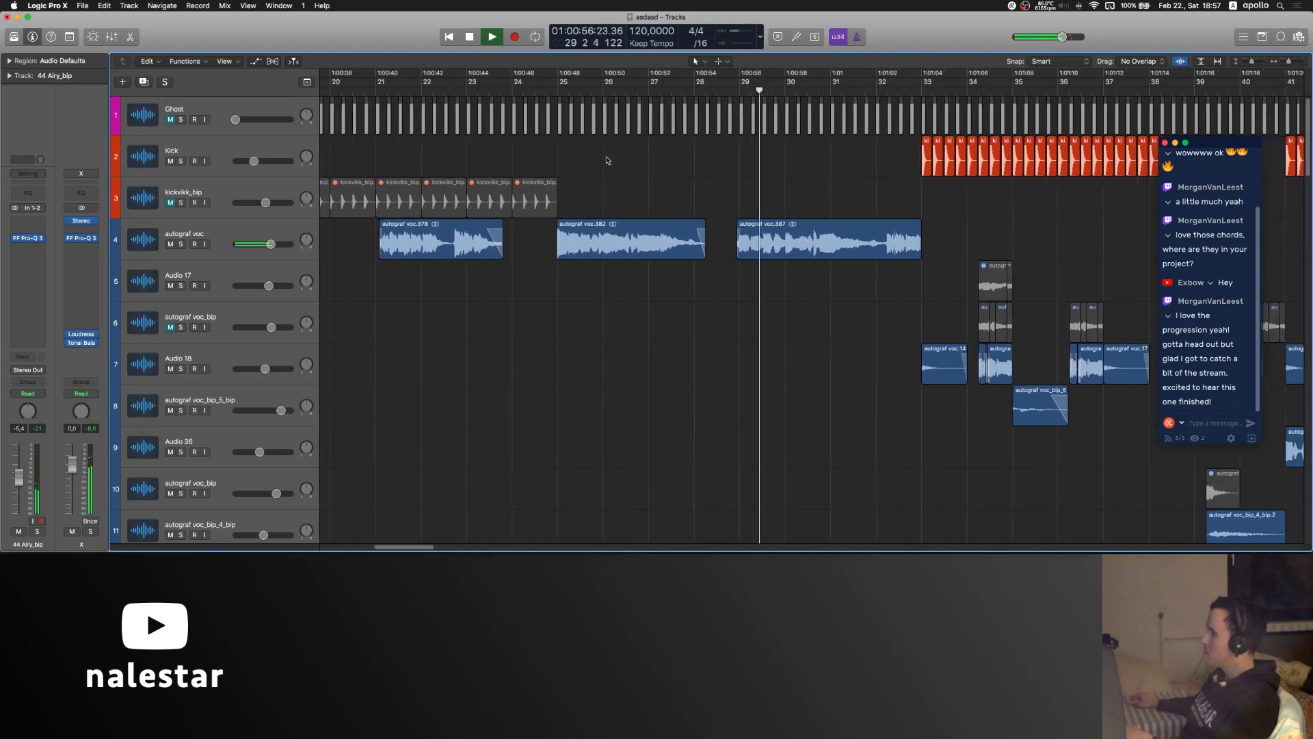
pyautogui.hscroll(10, 607, 161)
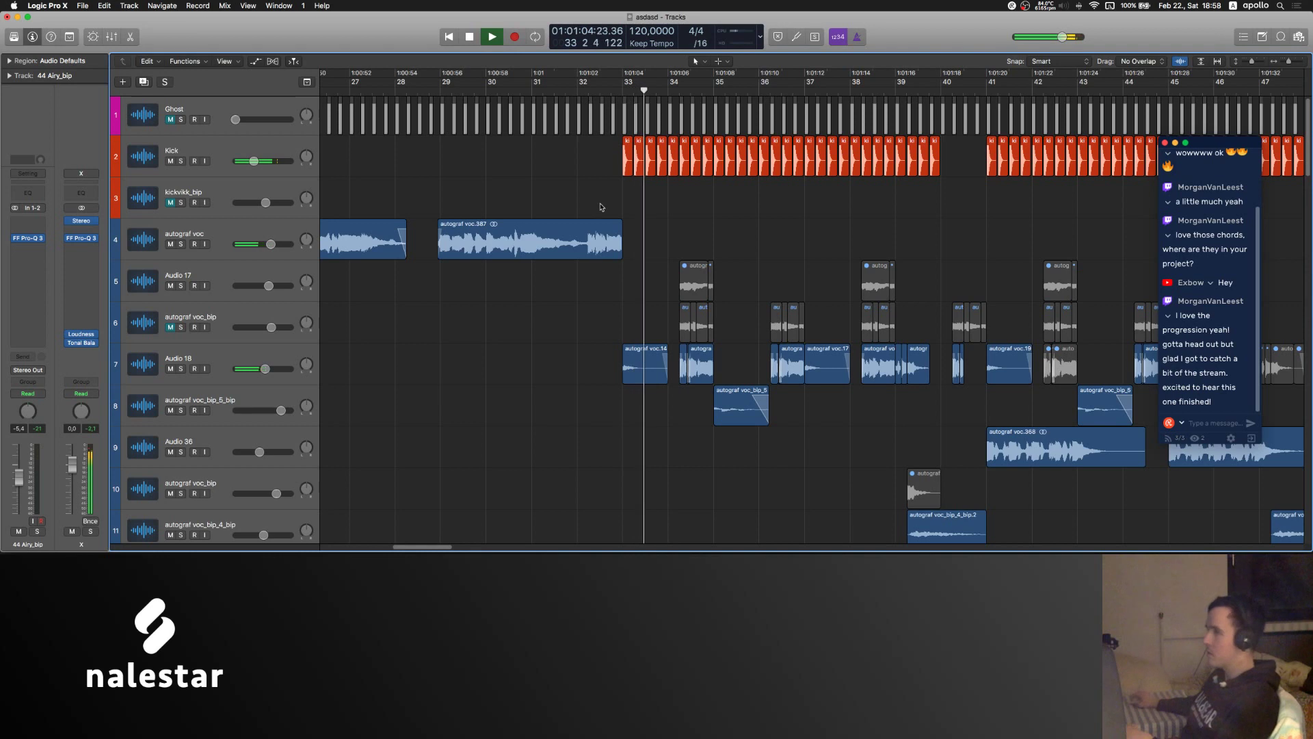
pyautogui.press('space')
pyautogui.scroll(-2, 548, 224)
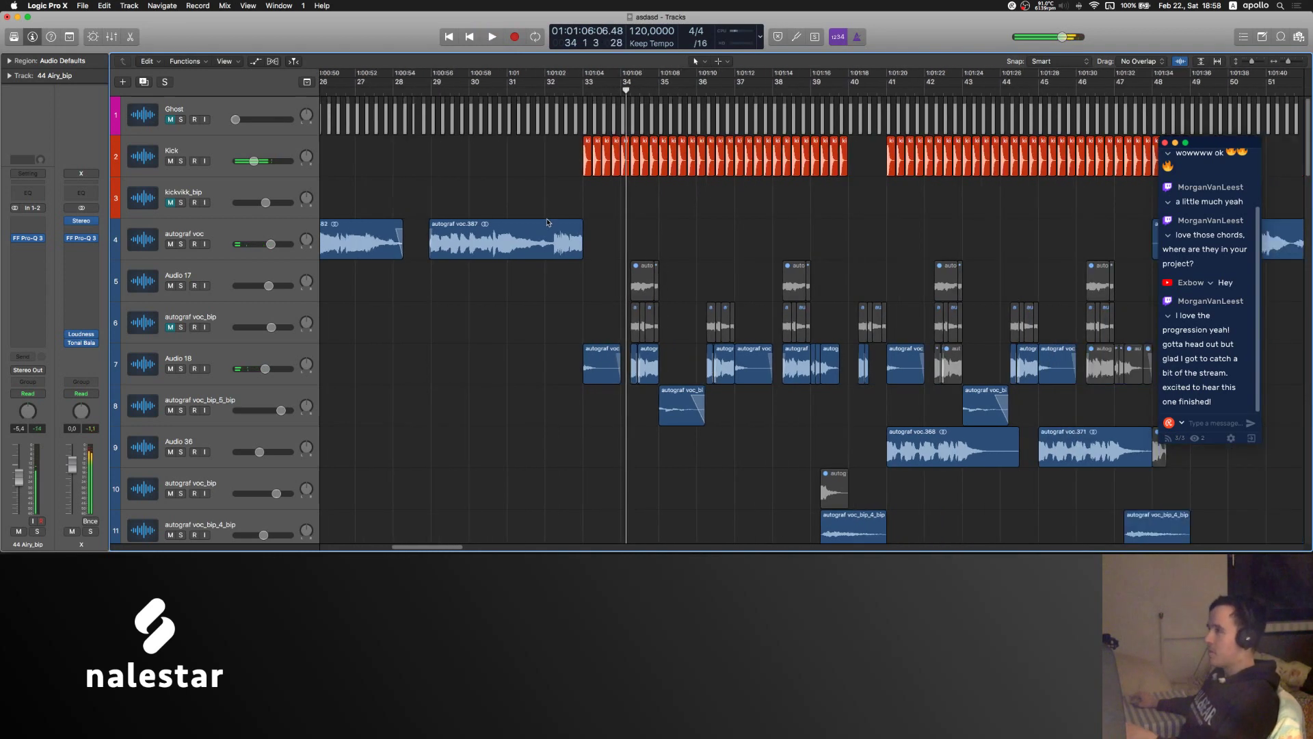
# - Split the autograf voc.387 region shortly after bar 32, mute the last piece and trim the first piece's end to just before bar 32
pyautogui.hscroll(-3, 546, 221)
pyautogui.click(252, 233)
pyautogui.press('cmd+Left')
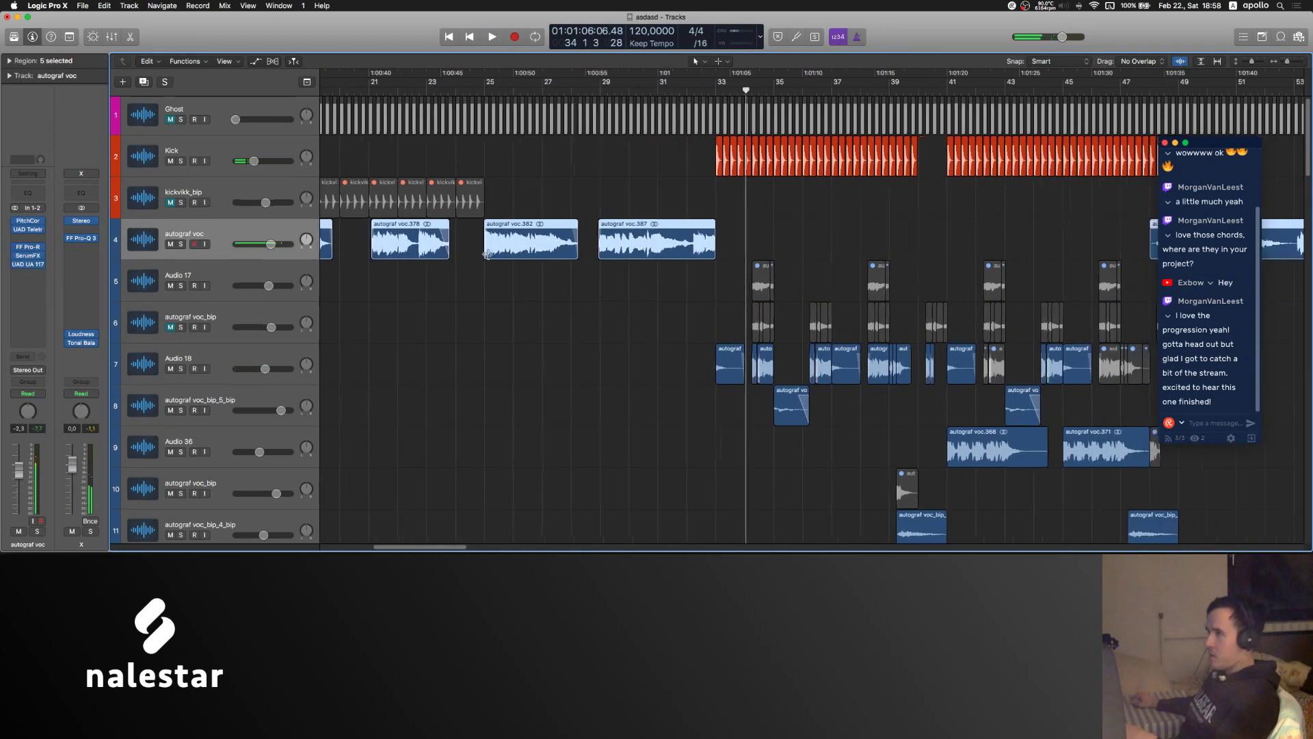
pyautogui.moveTo(780, 254); pyautogui.dragTo(774, 253)
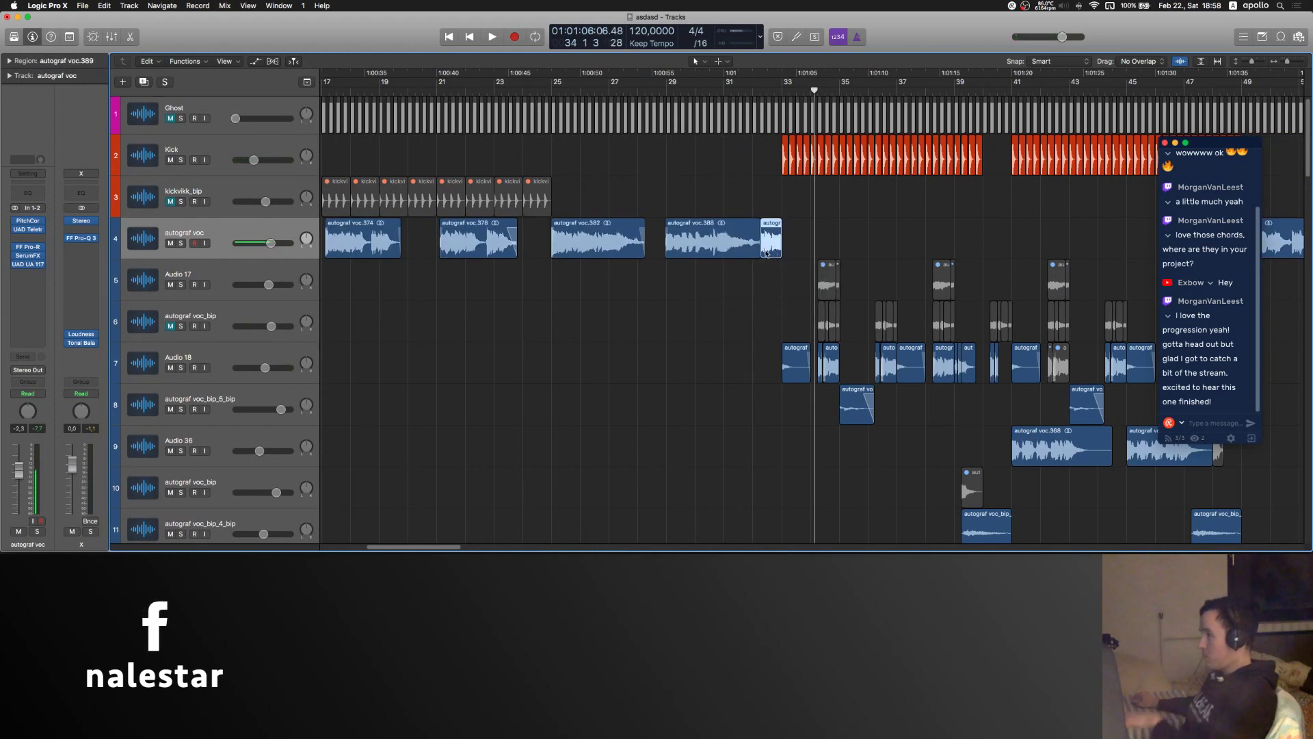
pyautogui.click(753, 254)
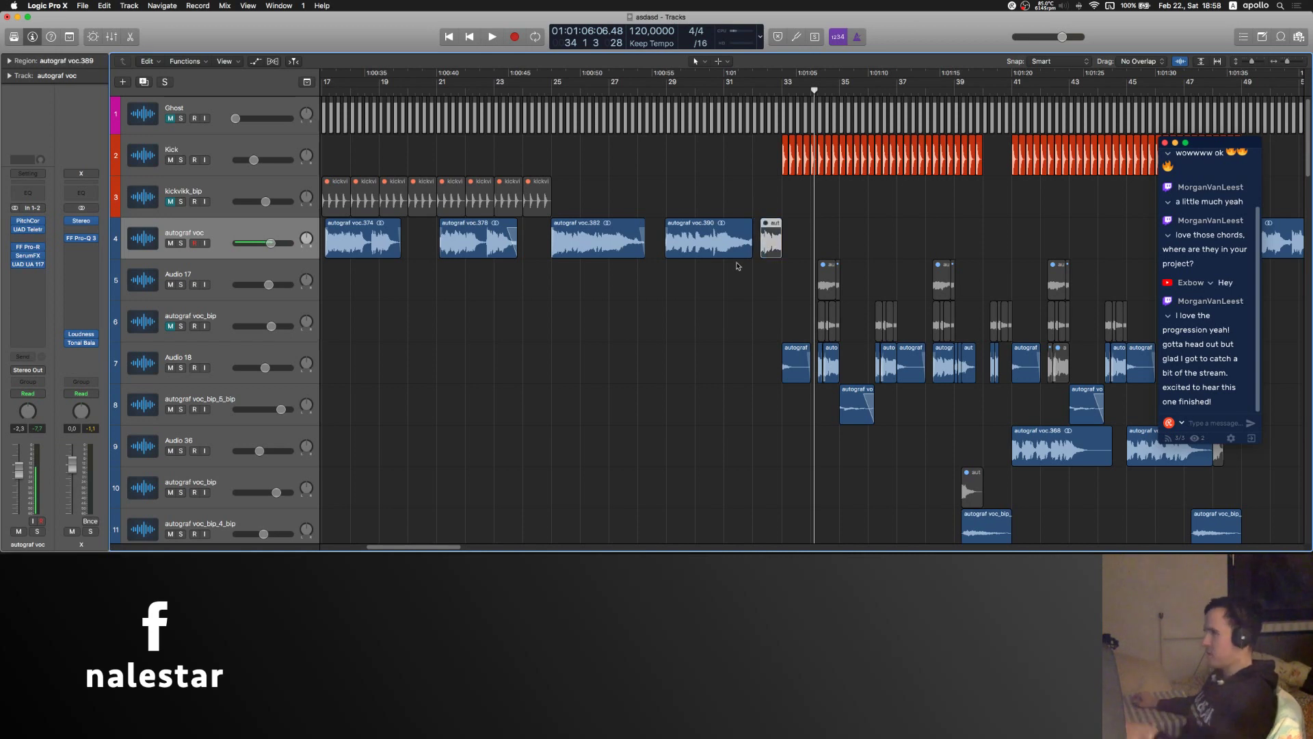
# - Bounce the autograf voc regions between bars 17 and 34 in place onto a new track
pyautogui.press('cmd+Left')
pyautogui.click(524, 336)
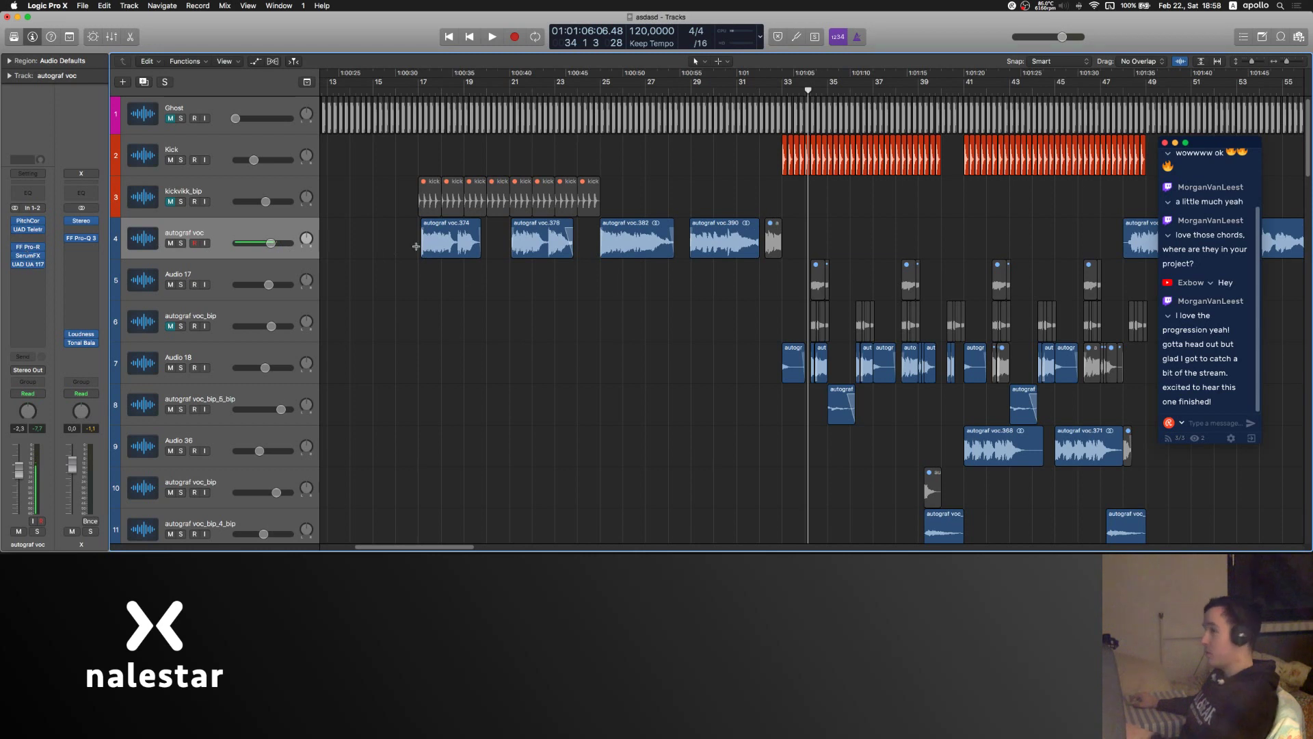
pyautogui.moveTo(416, 246); pyautogui.dragTo(808, 245)
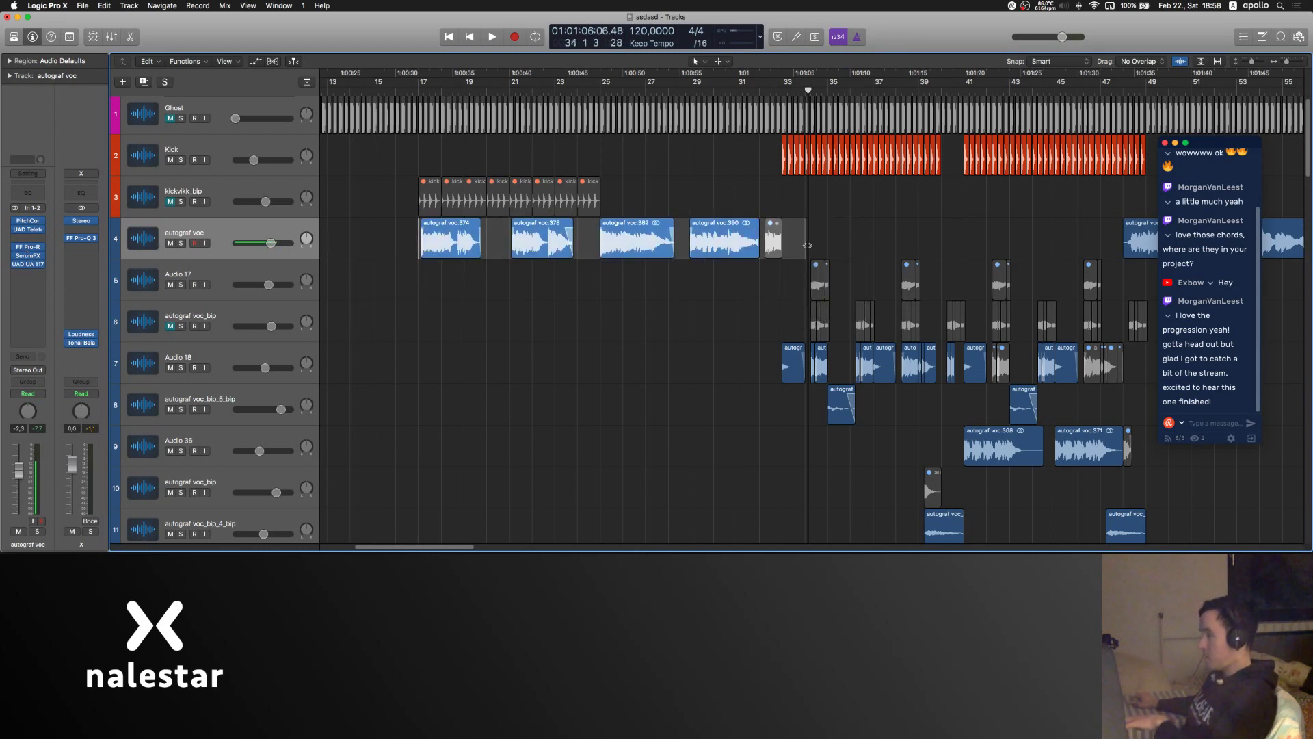
pyautogui.hotkey('ctrl', 'b')
pyautogui.click(735, 210)
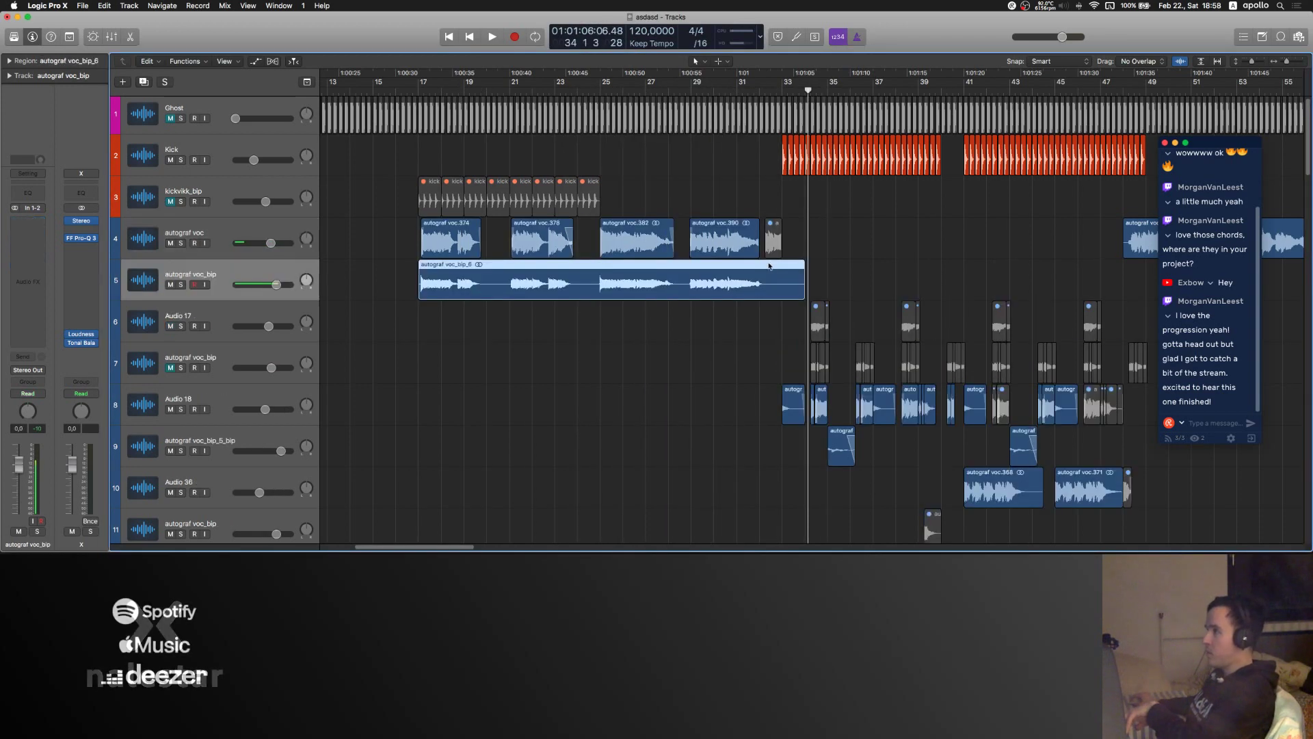
# - Cut off the bounced vocal region just before bar 32 and mute the four original autograf voc regions
pyautogui.moveTo(759, 293); pyautogui.dragTo(838, 290)
pyautogui.press('BackSpace')
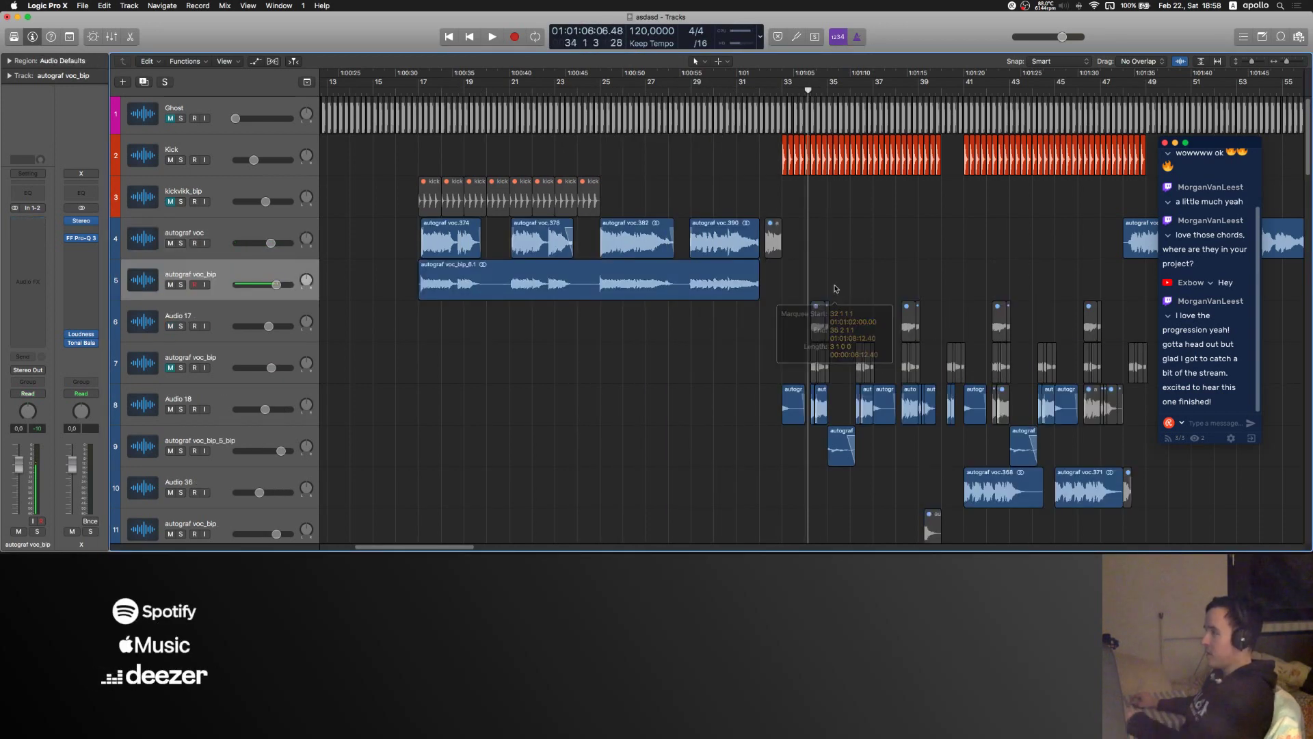
pyautogui.moveTo(358, 240); pyautogui.dragTo(761, 241)
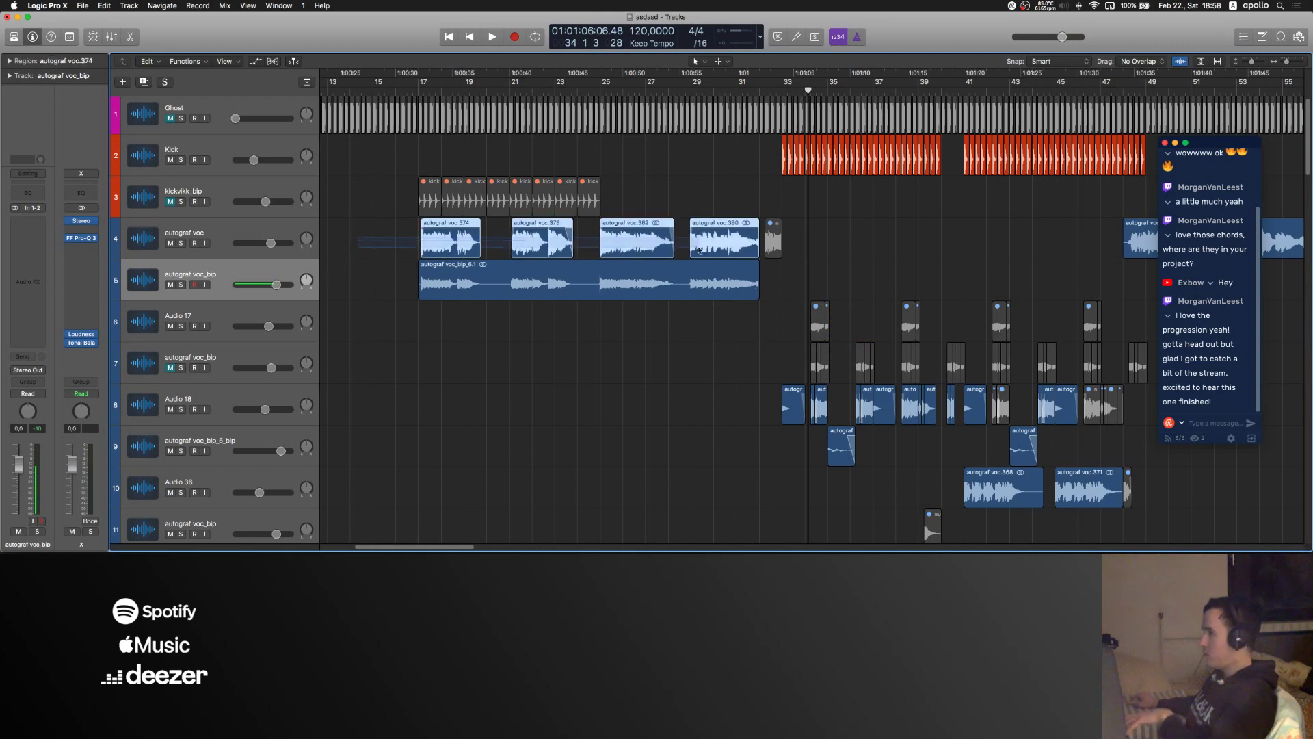
pyautogui.click(406, 93)
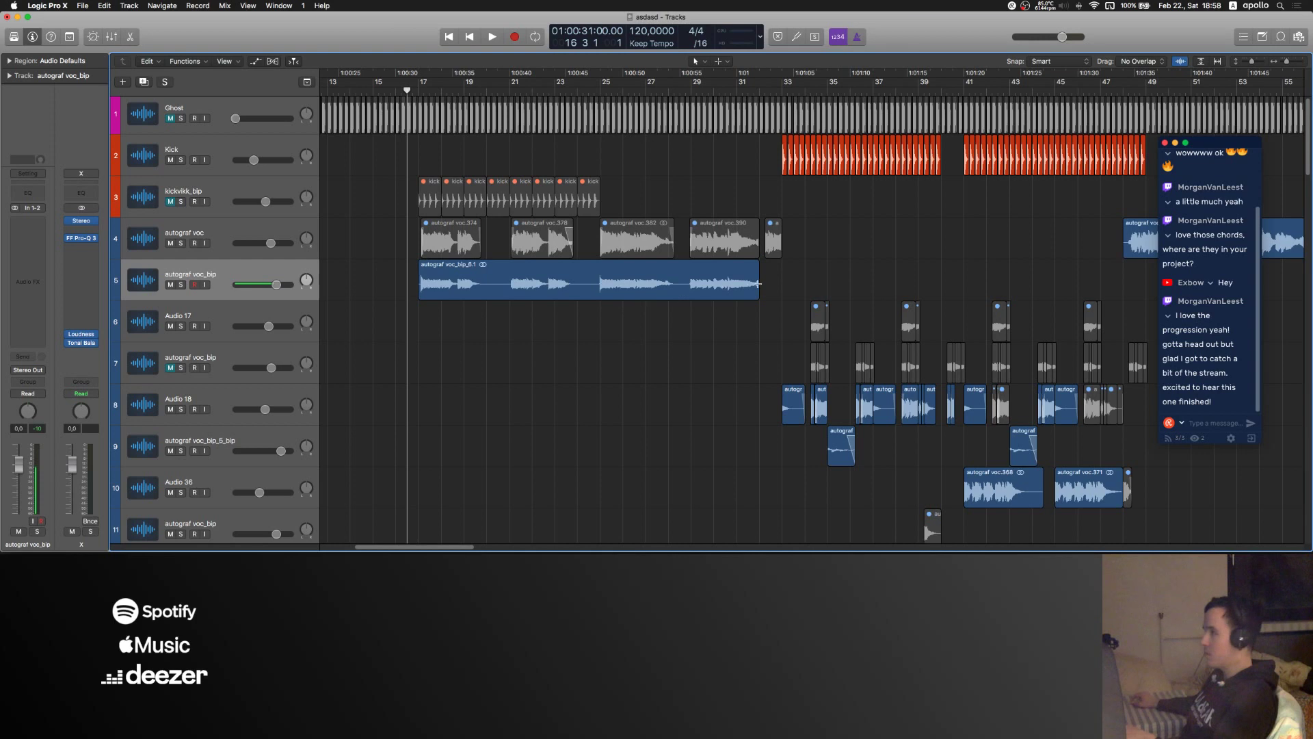
# - Examine the end of the bounced vocal region near bar 32 up close
pyautogui.scroll(5, 756, 308)
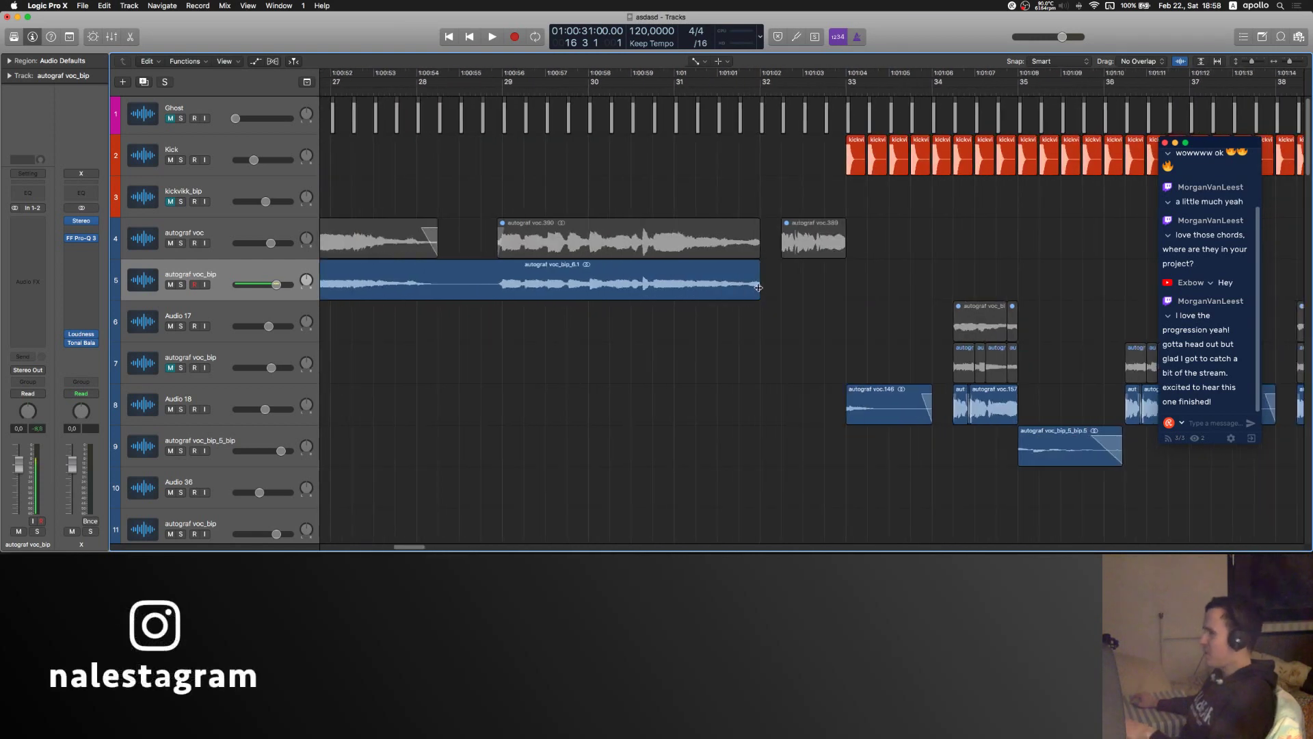
pyautogui.click(758, 288)
pyautogui.scroll(5, 765, 294)
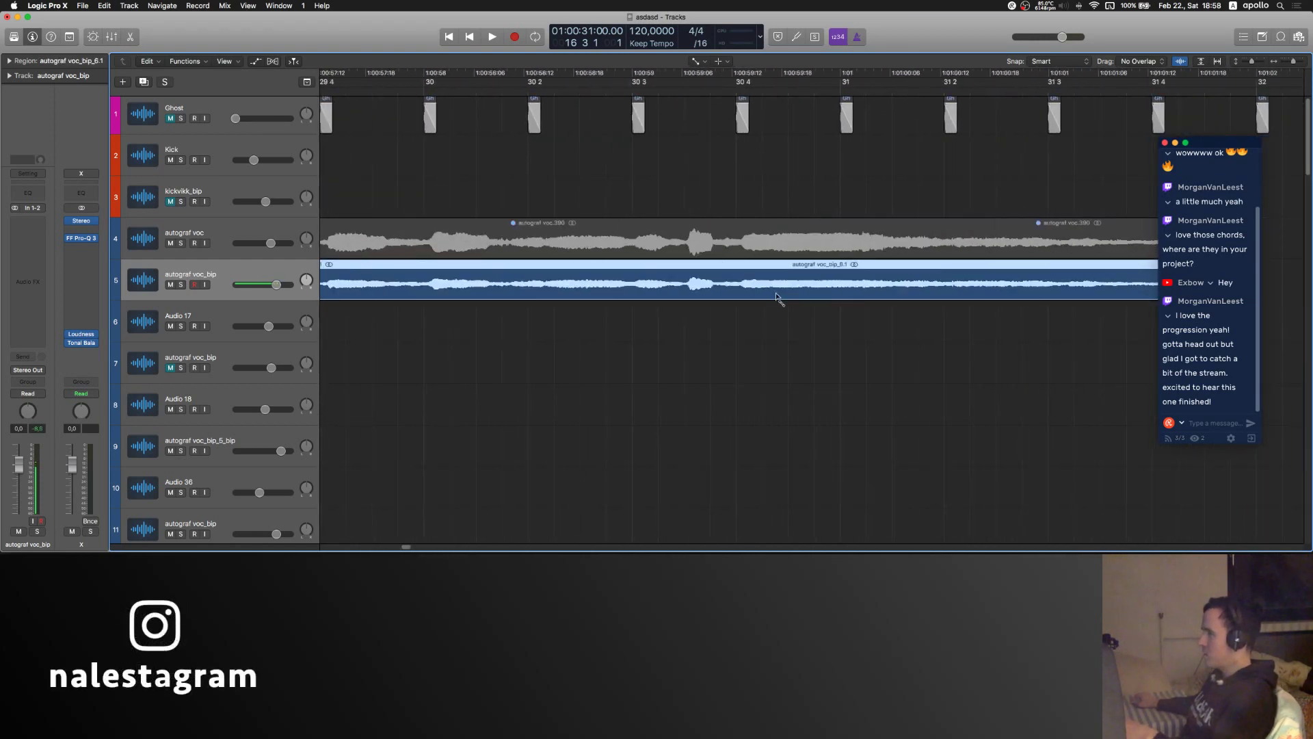
pyautogui.hscroll(-5, 784, 294)
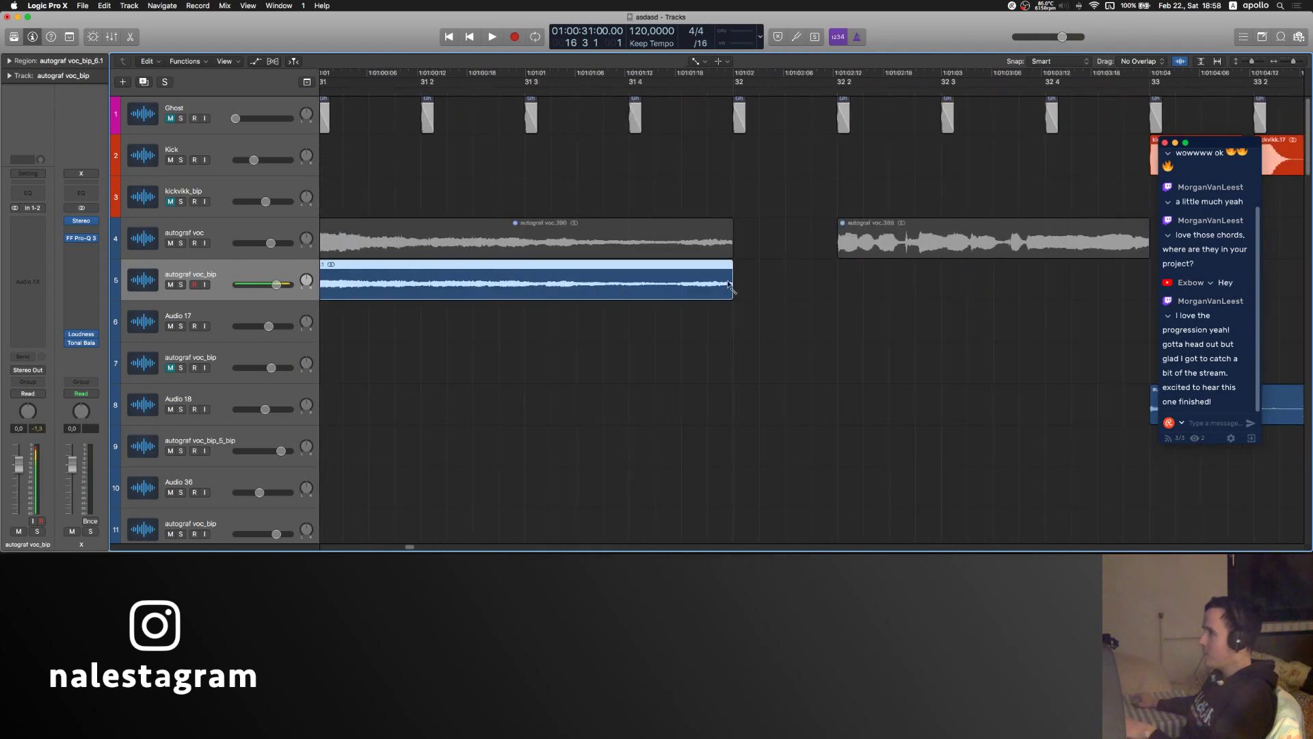
pyautogui.rightClick(730, 286)
pyautogui.click(816, 195)
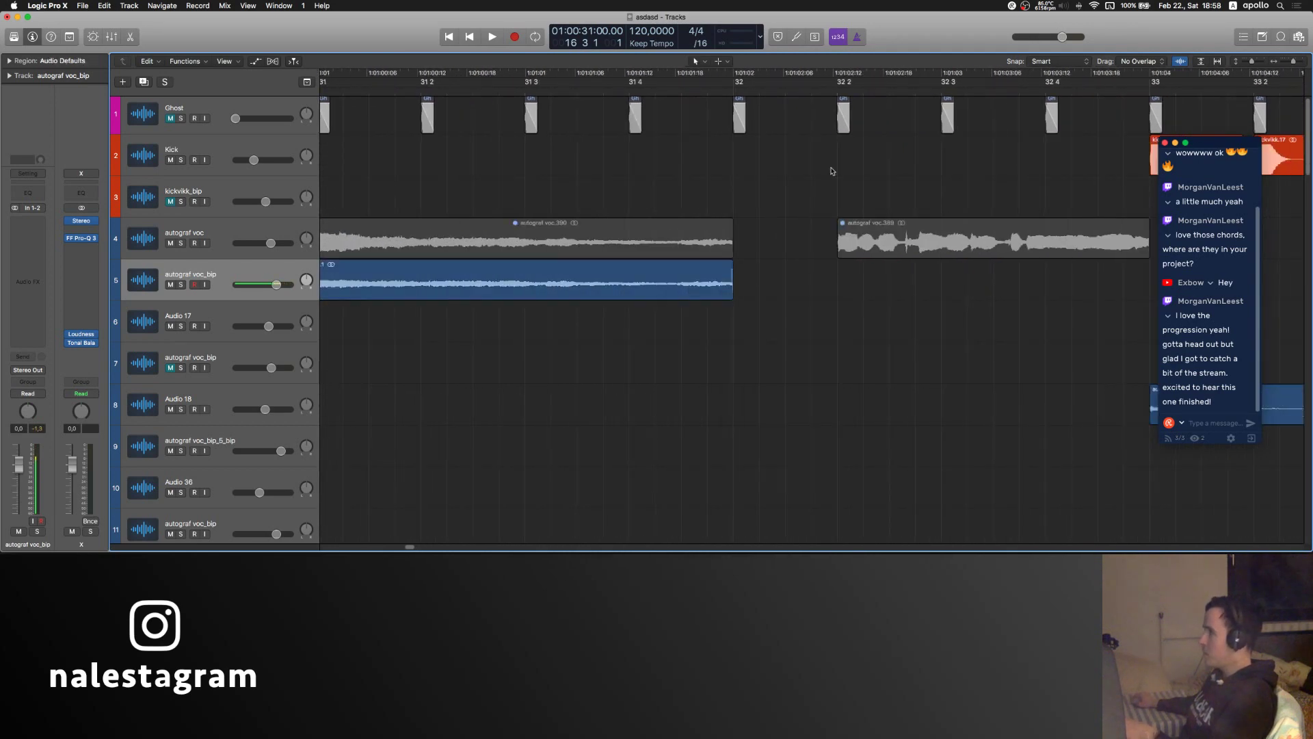
# - Copy the three vocal chops between bars 34 and 35 on Audio 18 to the Audio 33 track, ending at bar 33
pyautogui.scroll(-6, 720, 164)
pyautogui.hscroll(-4, 720, 164)
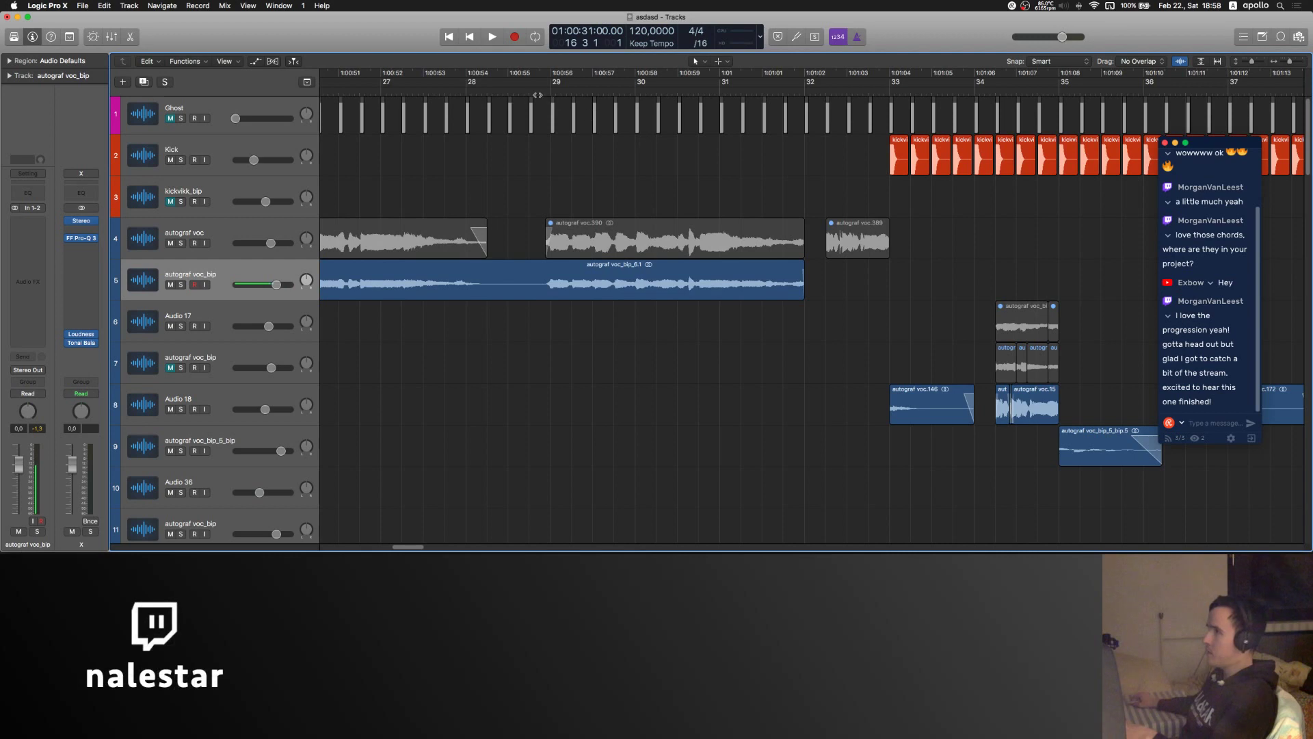
pyautogui.hscroll(3, 909, 235)
pyautogui.scroll(-3, 867, 272)
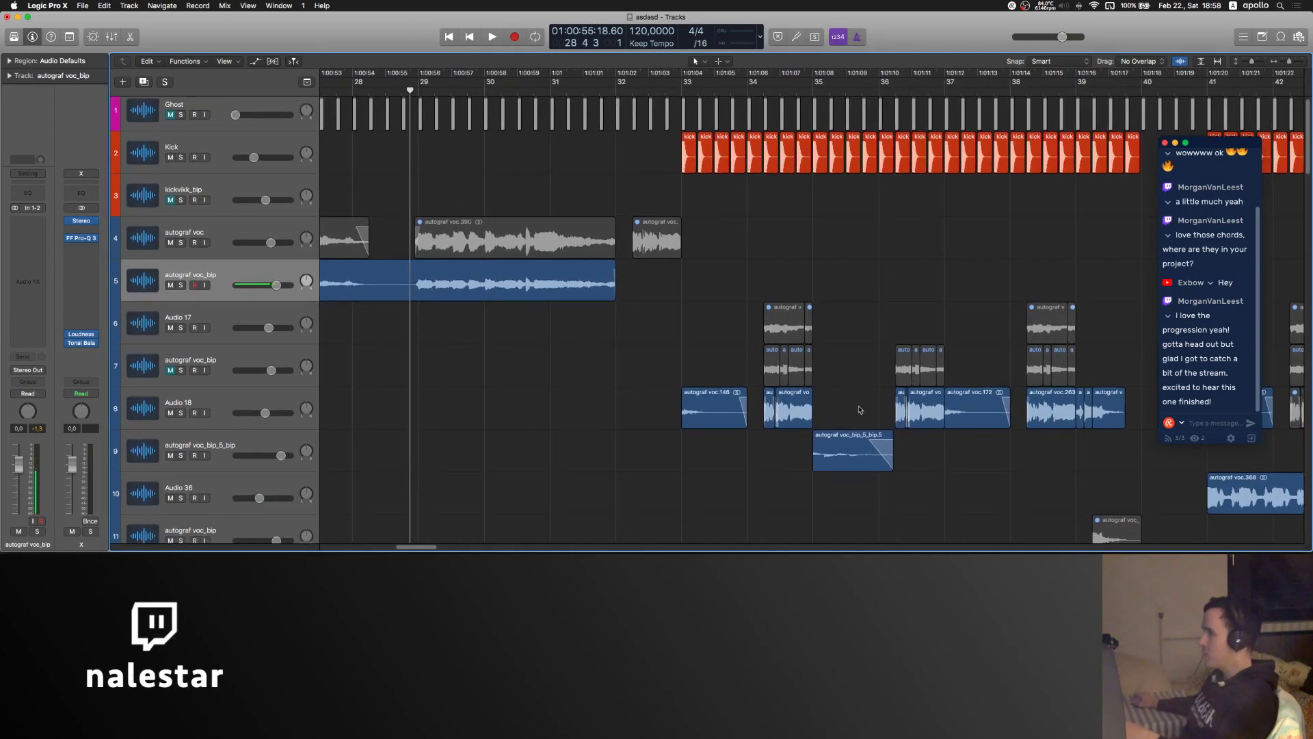
pyautogui.moveTo(860, 409); pyautogui.dragTo(780, 421)
pyautogui.scroll(-5, 779, 411)
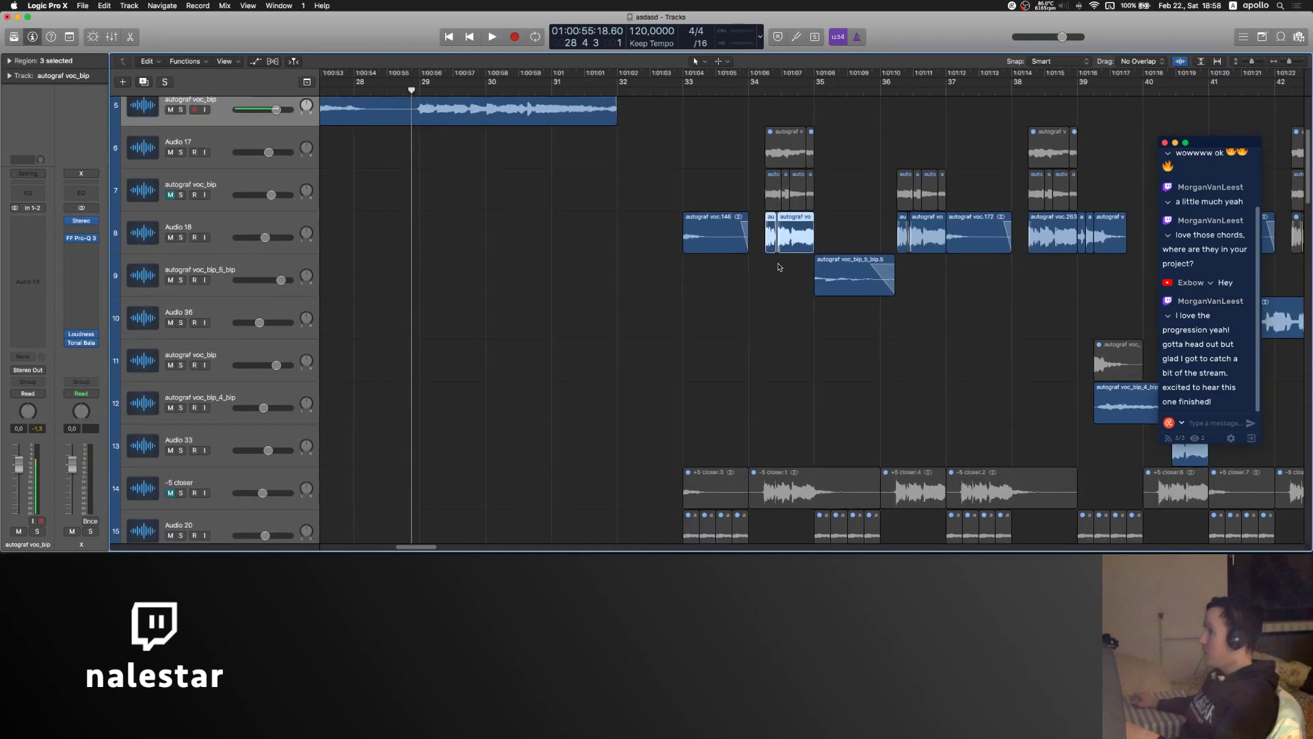
pyautogui.scroll(1, 778, 267)
pyautogui.moveTo(780, 270); pyautogui.dragTo(670, 483)
# - Play from just before bar 29 into the drop, and restart briefly from bar 16
pyautogui.press('space')
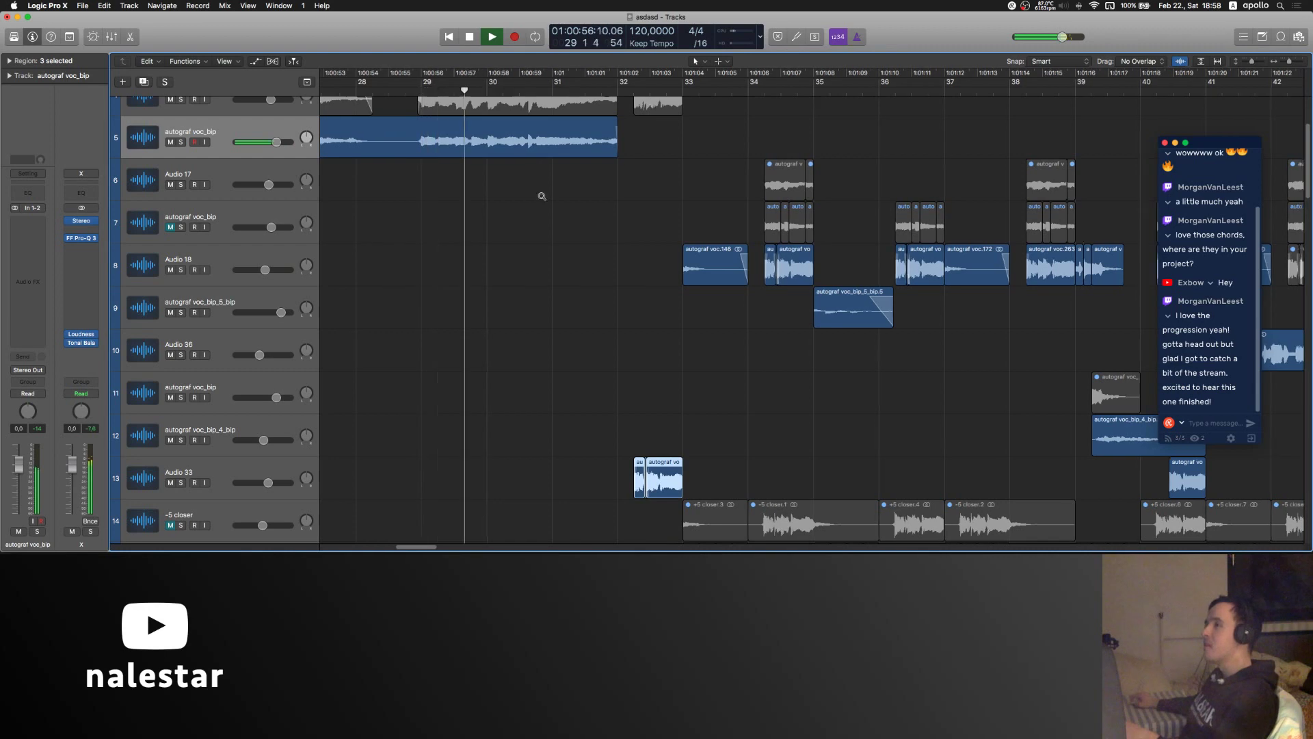
pyautogui.scroll(-4, 542, 196)
pyautogui.scroll(4, 542, 196)
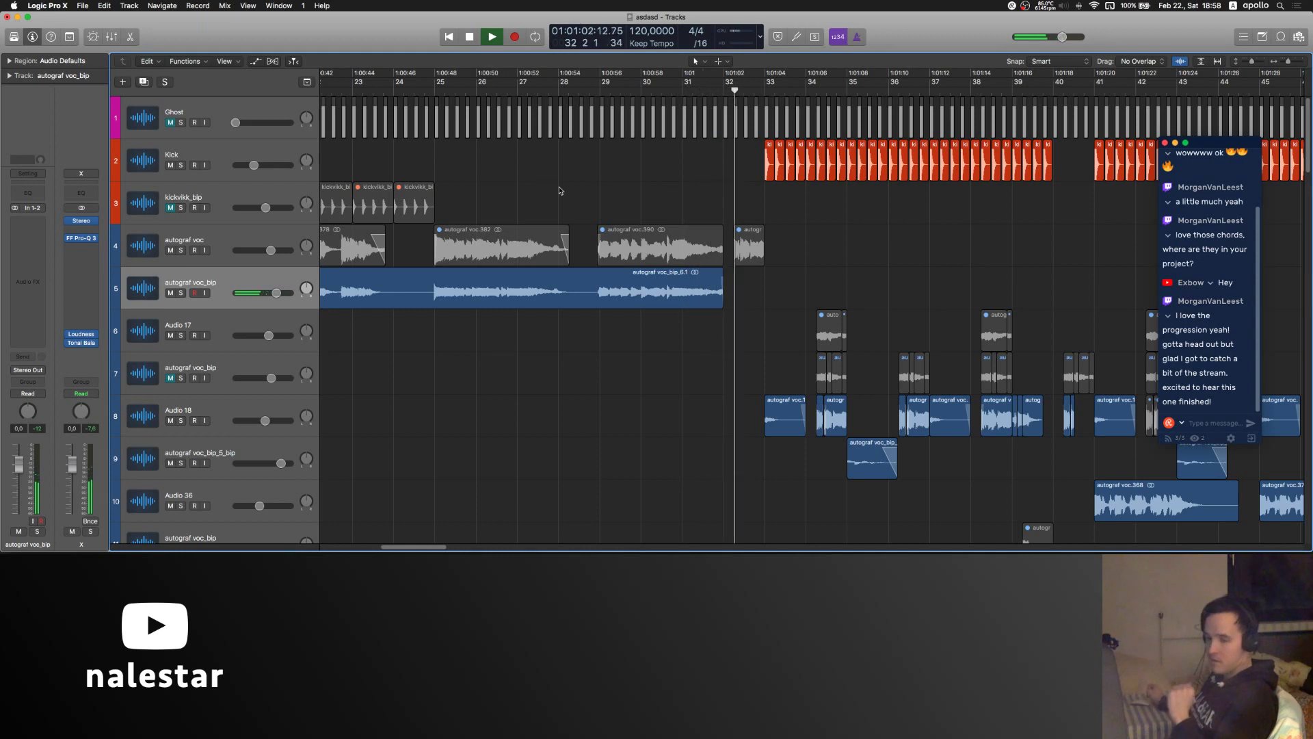
pyautogui.scroll(-2, 576, 190)
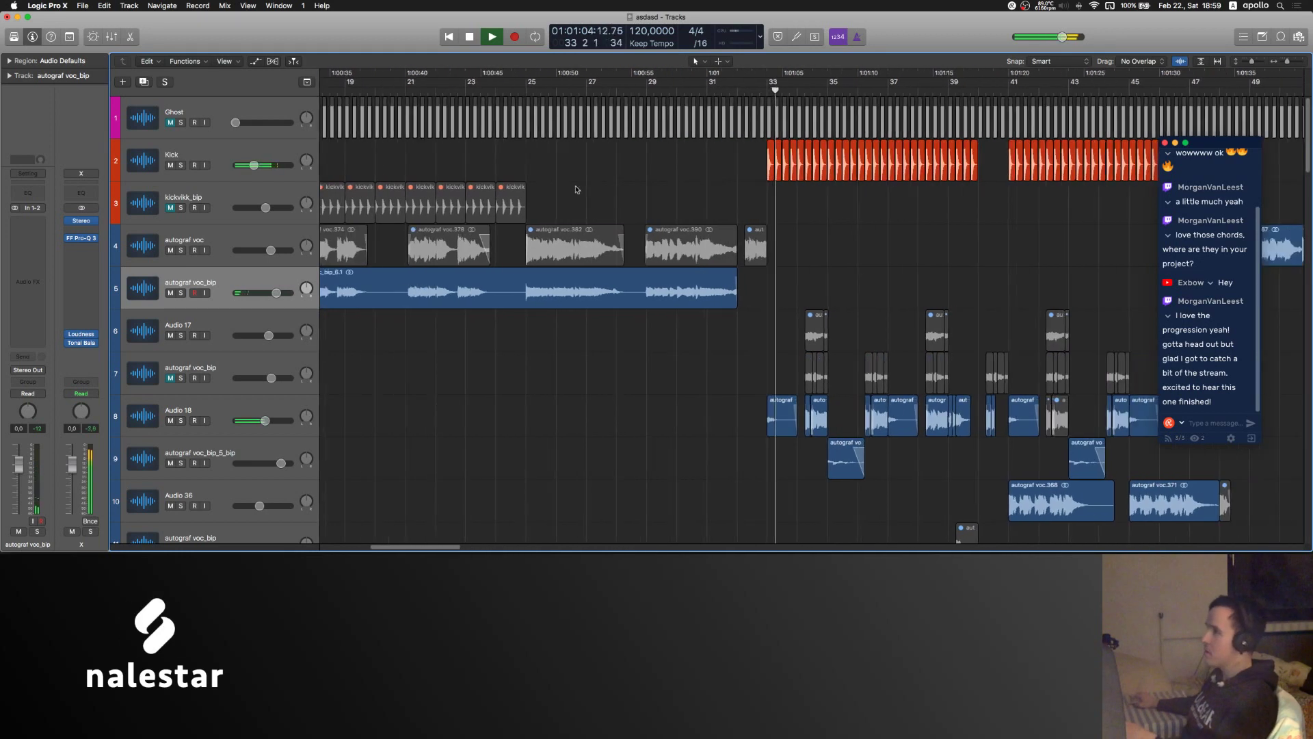
pyautogui.hscroll(-3, 582, 188)
pyautogui.press('space')
pyautogui.press('space')
pyautogui.hscroll(1, 739, 173)
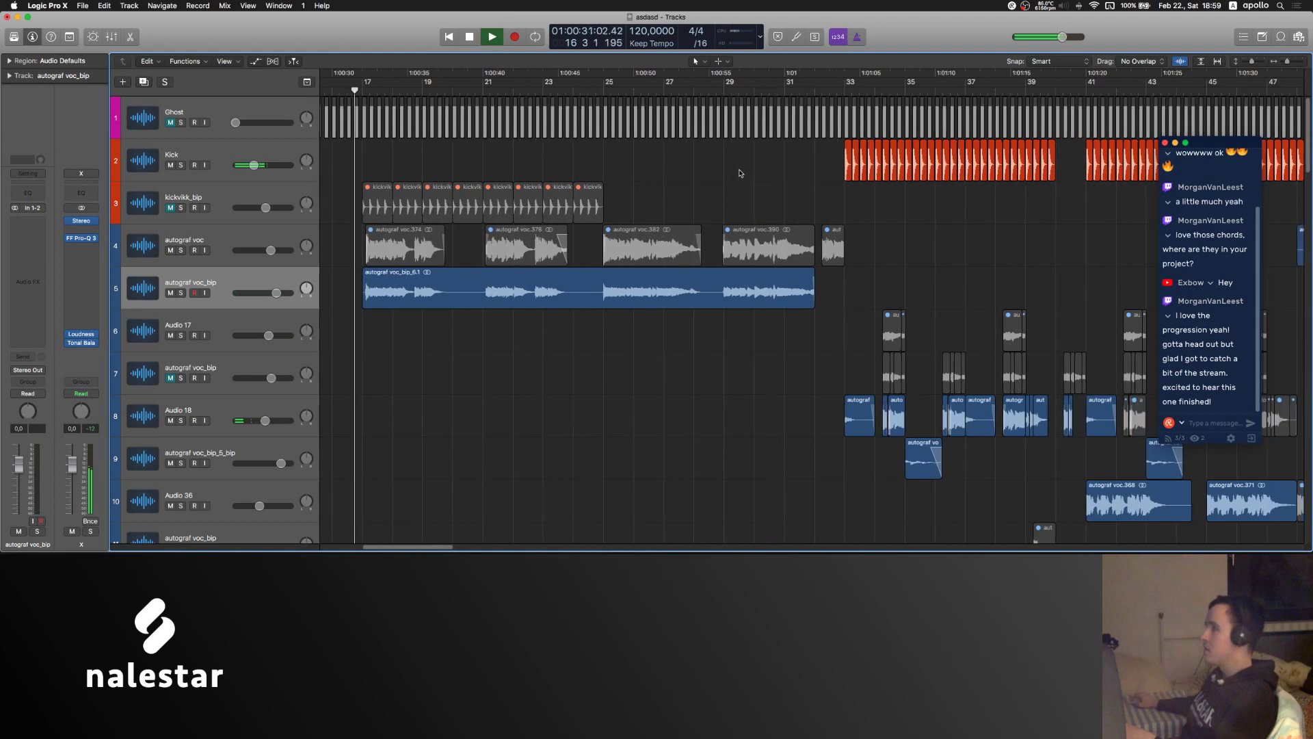
pyautogui.hscroll(1, 739, 173)
pyautogui.press('space')
# - Add a fade-in across the DWILLY_fx_riser_white_castle region that ends at about bar 32
pyautogui.scroll(-10, 741, 318)
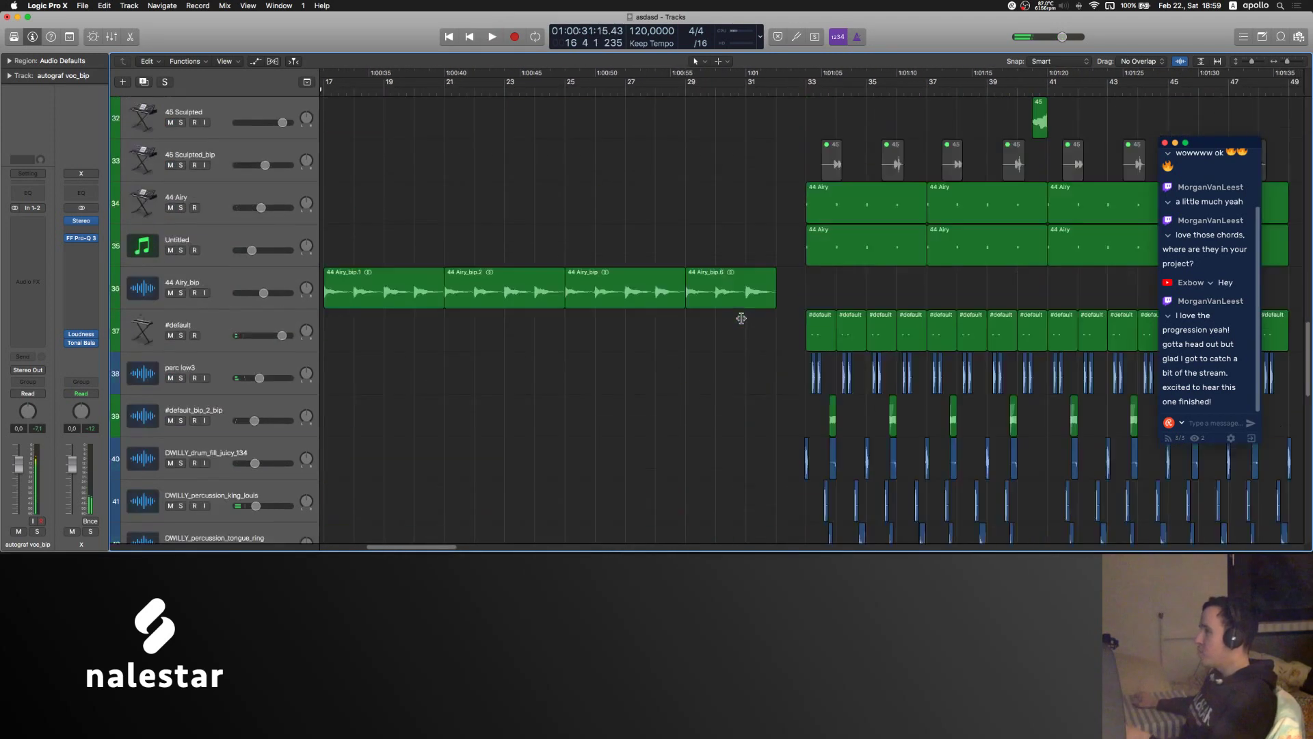
pyautogui.scroll(-6, 742, 318)
pyautogui.moveTo(630, 504); pyautogui.dragTo(770, 500)
pyautogui.press('Delete')
pyautogui.press('t')
pyautogui.press('t')
# - Insert a stereo Neutron 2 Exciter on the DWILLY_fx_riser_white_castle track and move its window aside
pyautogui.click(208, 483)
pyautogui.click(28, 237)
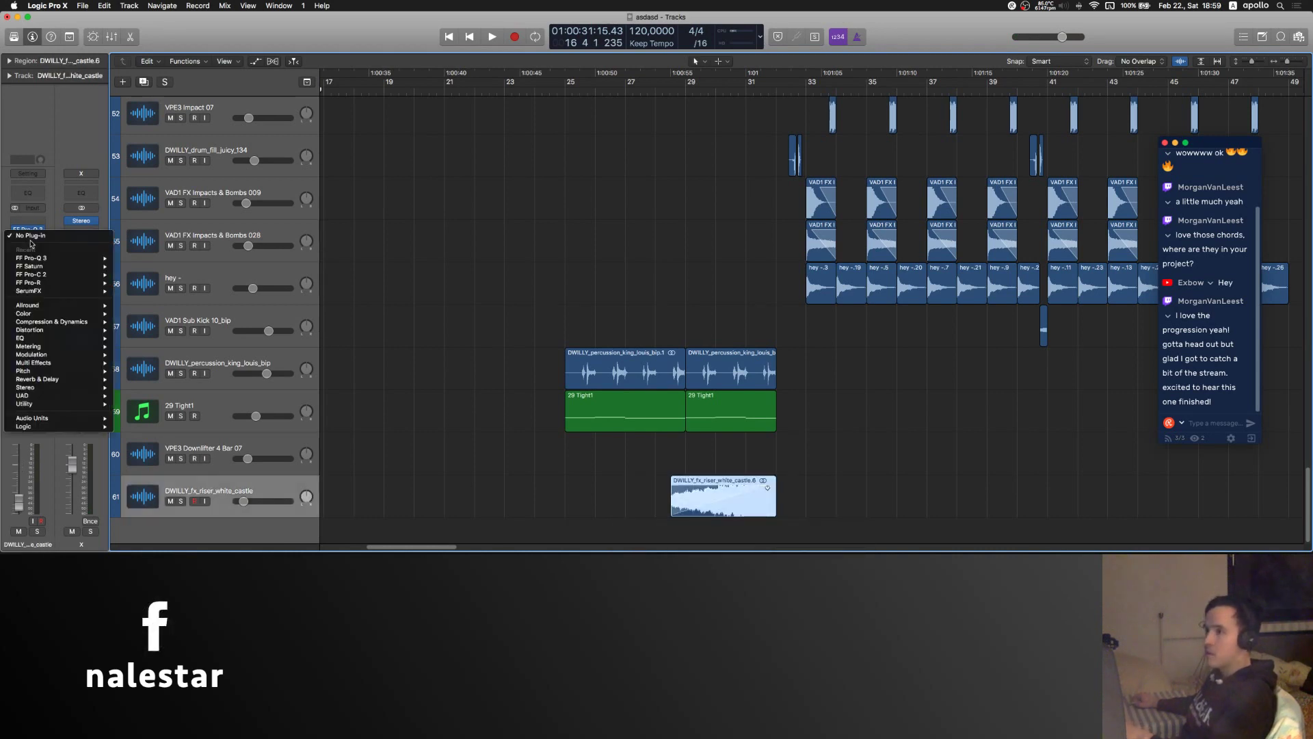
pyautogui.moveTo(44, 315)
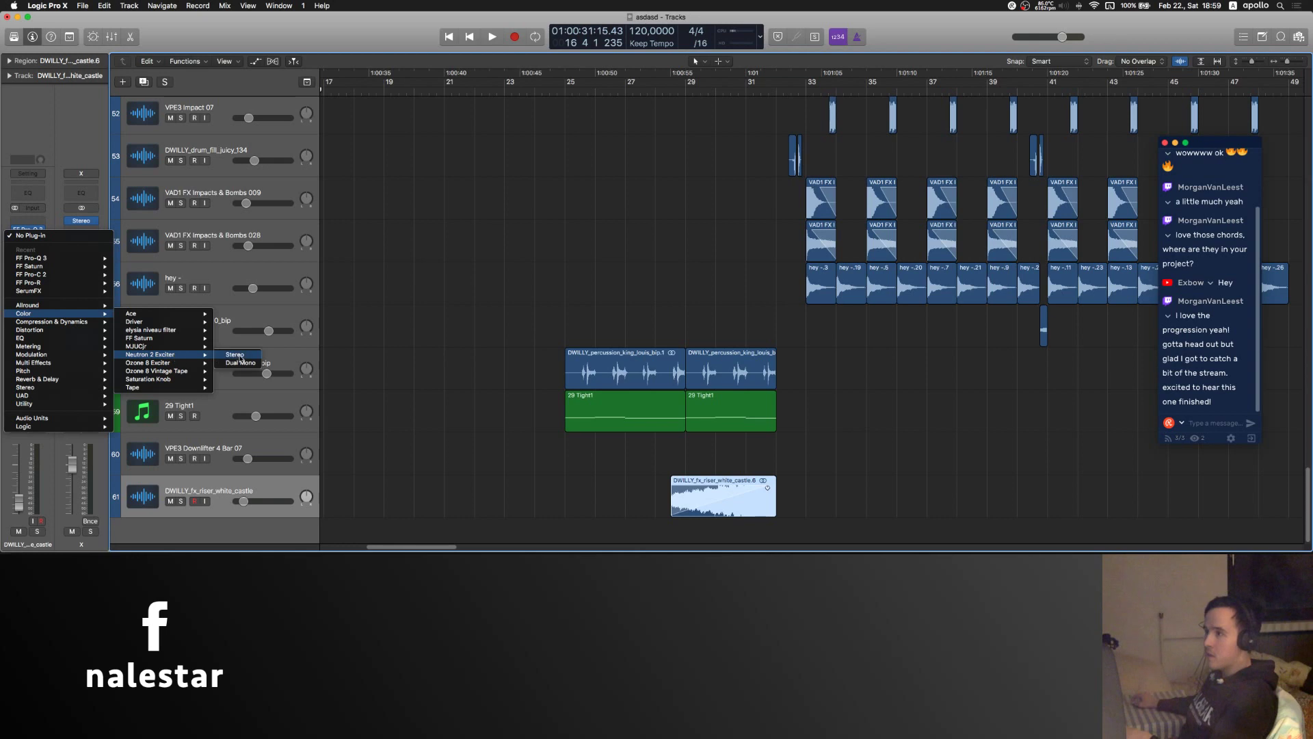
pyautogui.click(236, 355)
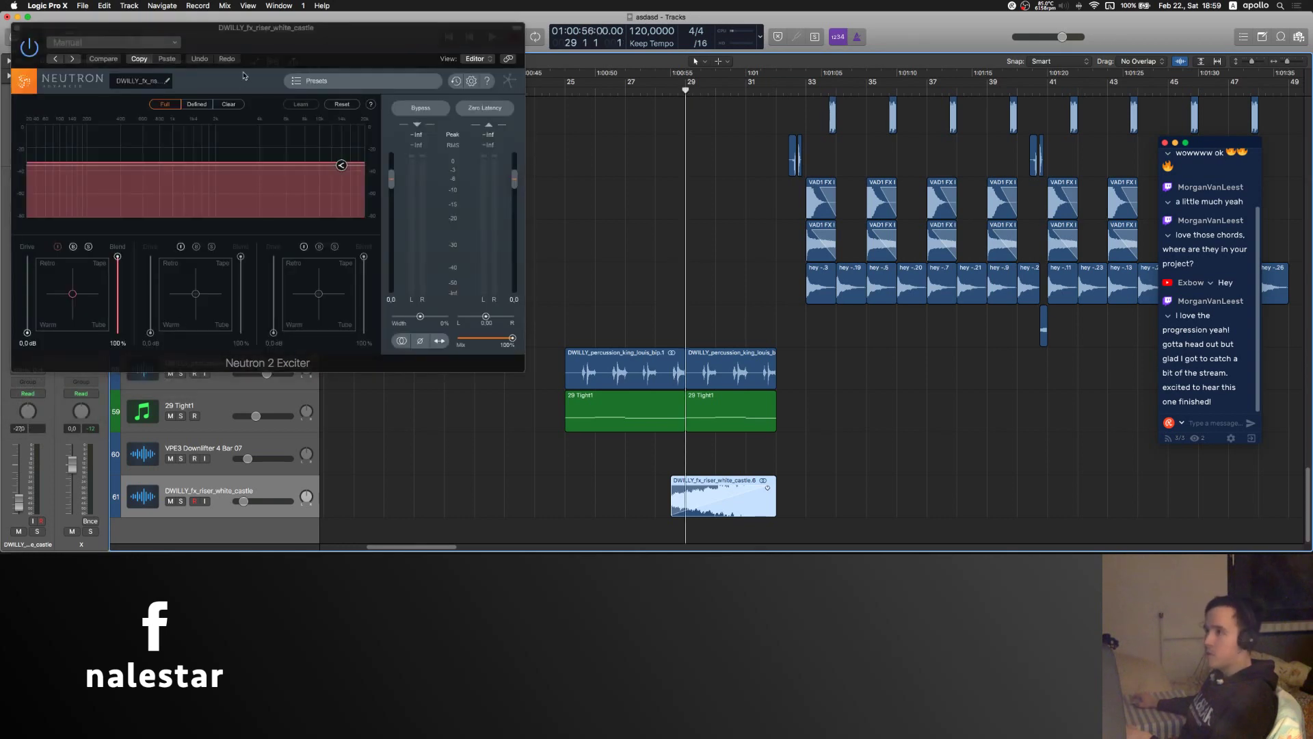
pyautogui.moveTo(243, 62); pyautogui.dragTo(375, 63)
# - Record a touch of the exciter's drive in Touch automation mode from bar 29, set the track back to Read and close the plug-in
pyautogui.click(27, 394)
pyautogui.click(26, 399)
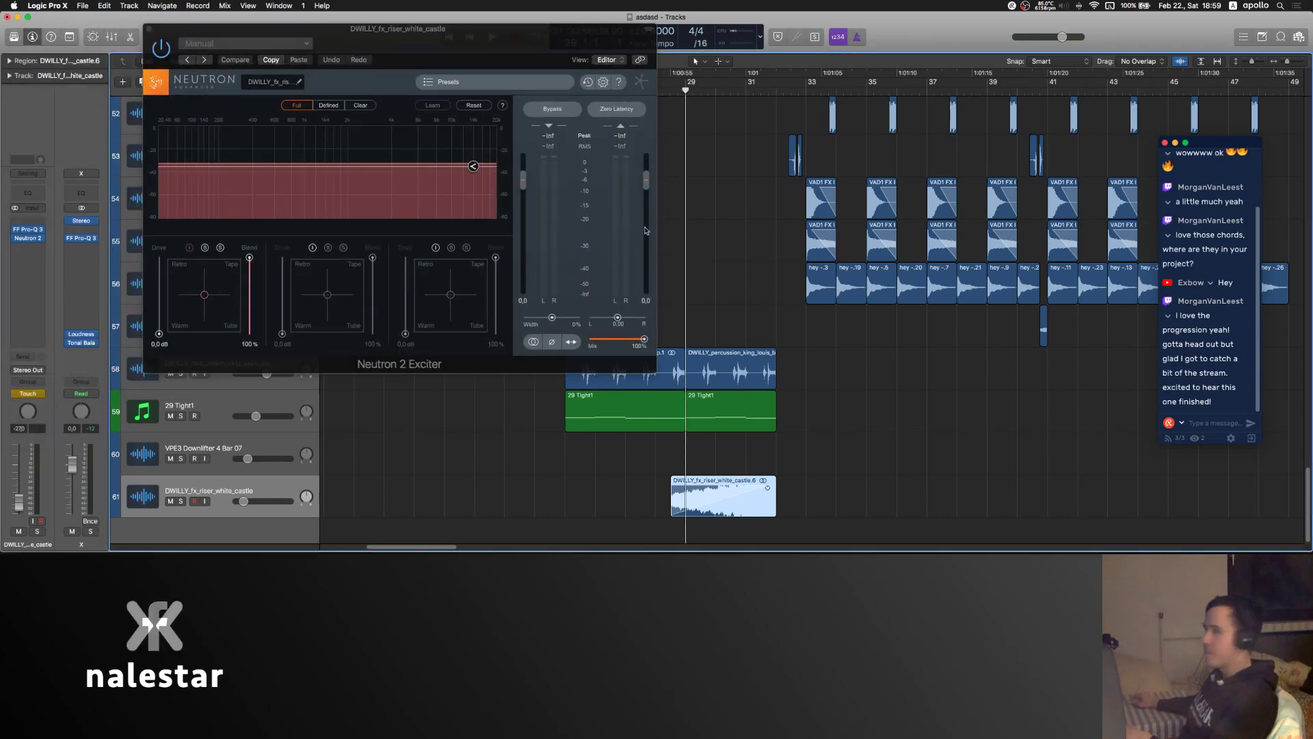
pyautogui.press('space')
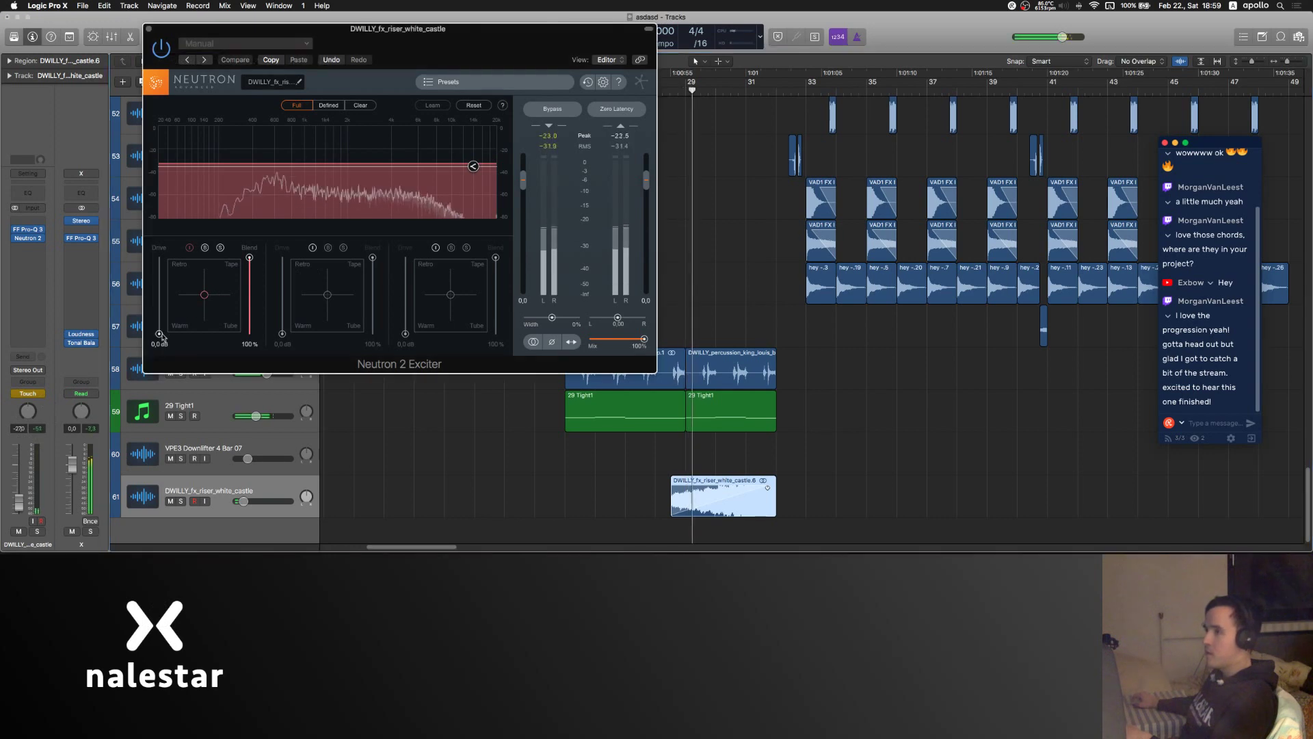
pyautogui.click(36, 392)
pyautogui.click(39, 390)
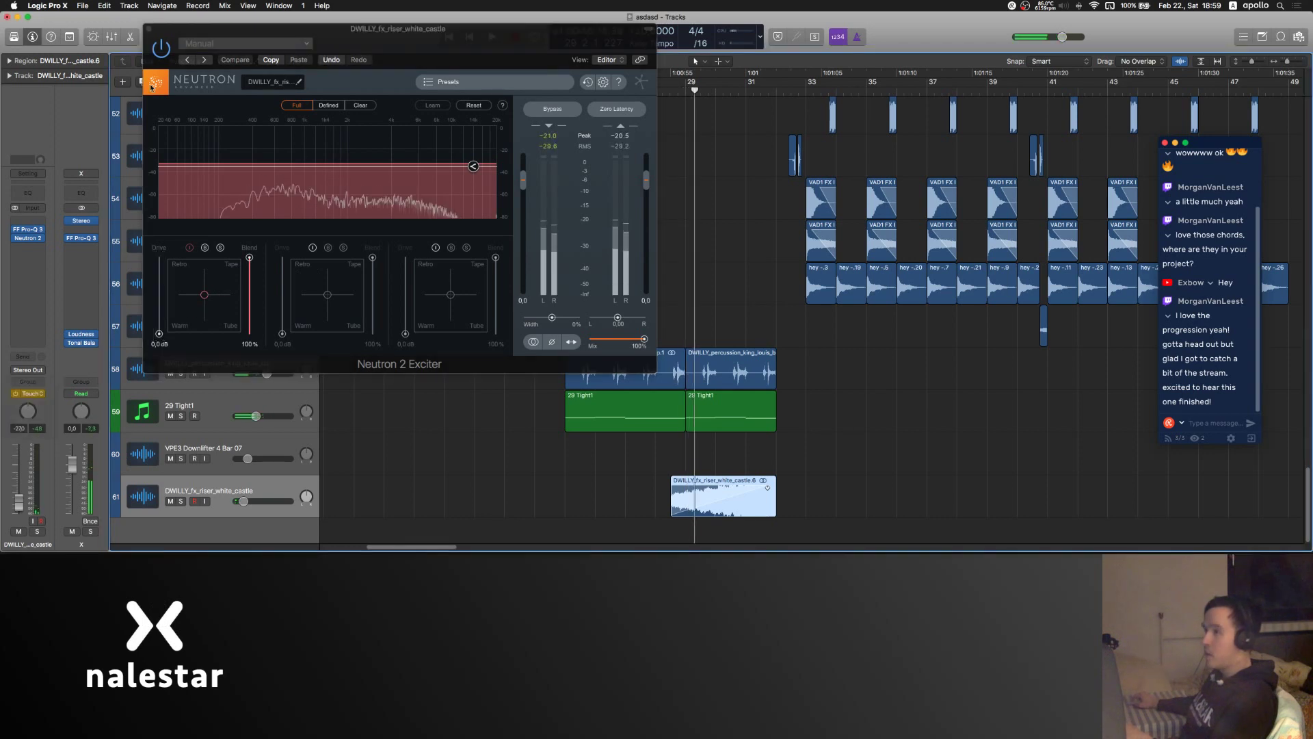
pyautogui.click(149, 29)
# - Automate the riser track's EXC B1 Drive to rise from bar 29 to bar 32 and fall back to zero shortly before bar 34
pyautogui.hscroll(3, 835, 521)
pyautogui.press('a')
pyautogui.click(274, 511)
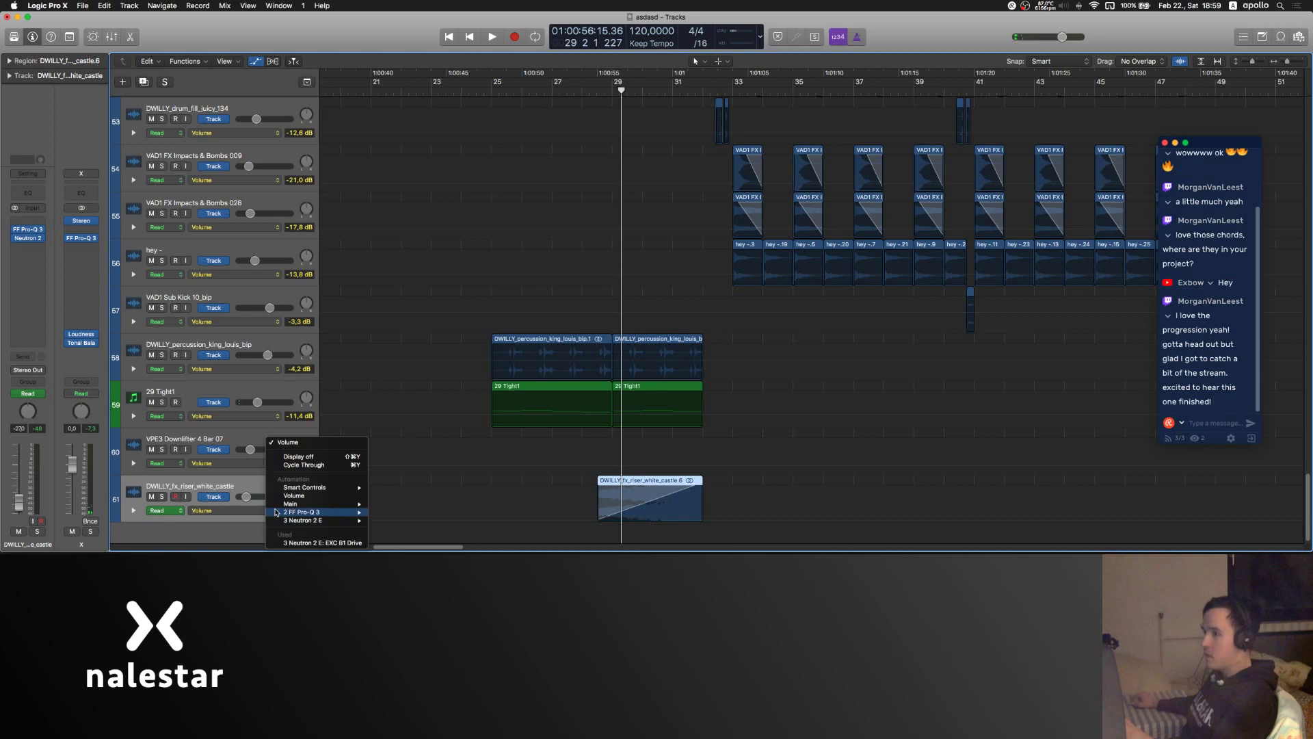
pyautogui.click(318, 542)
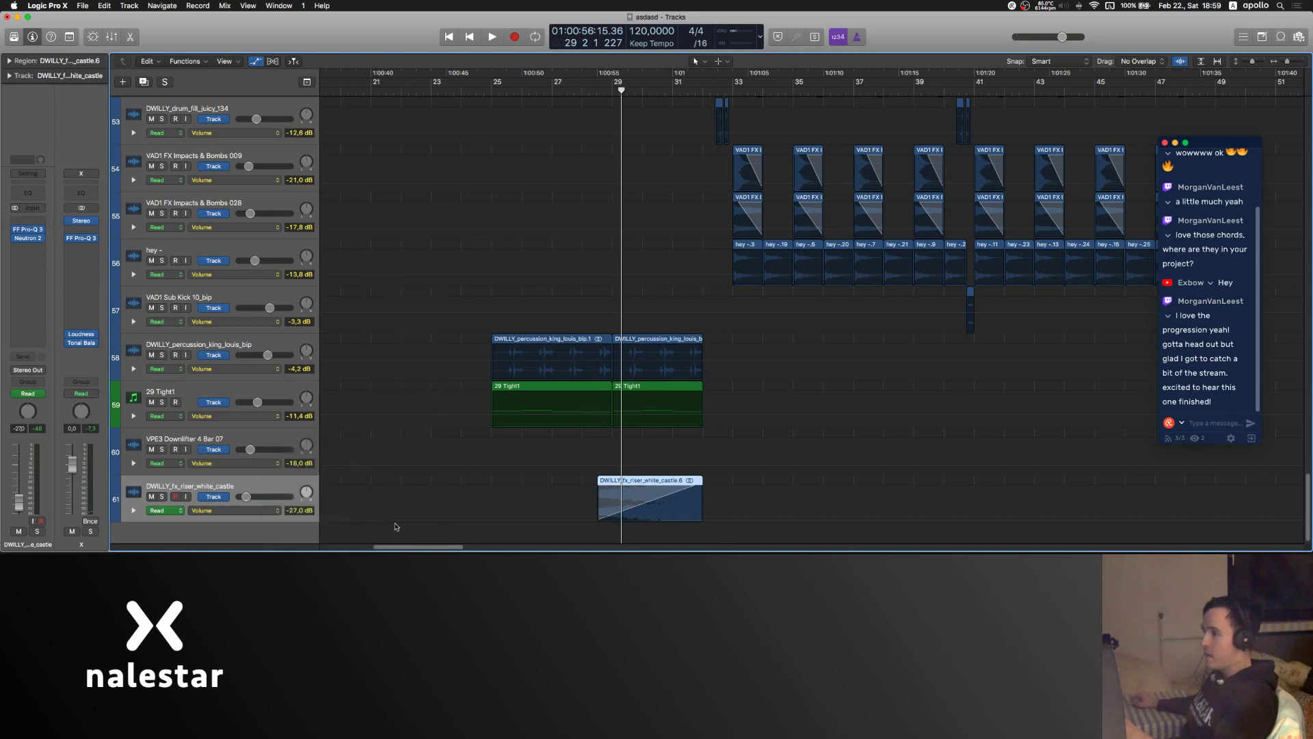
pyautogui.click(701, 521)
pyautogui.click(725, 522)
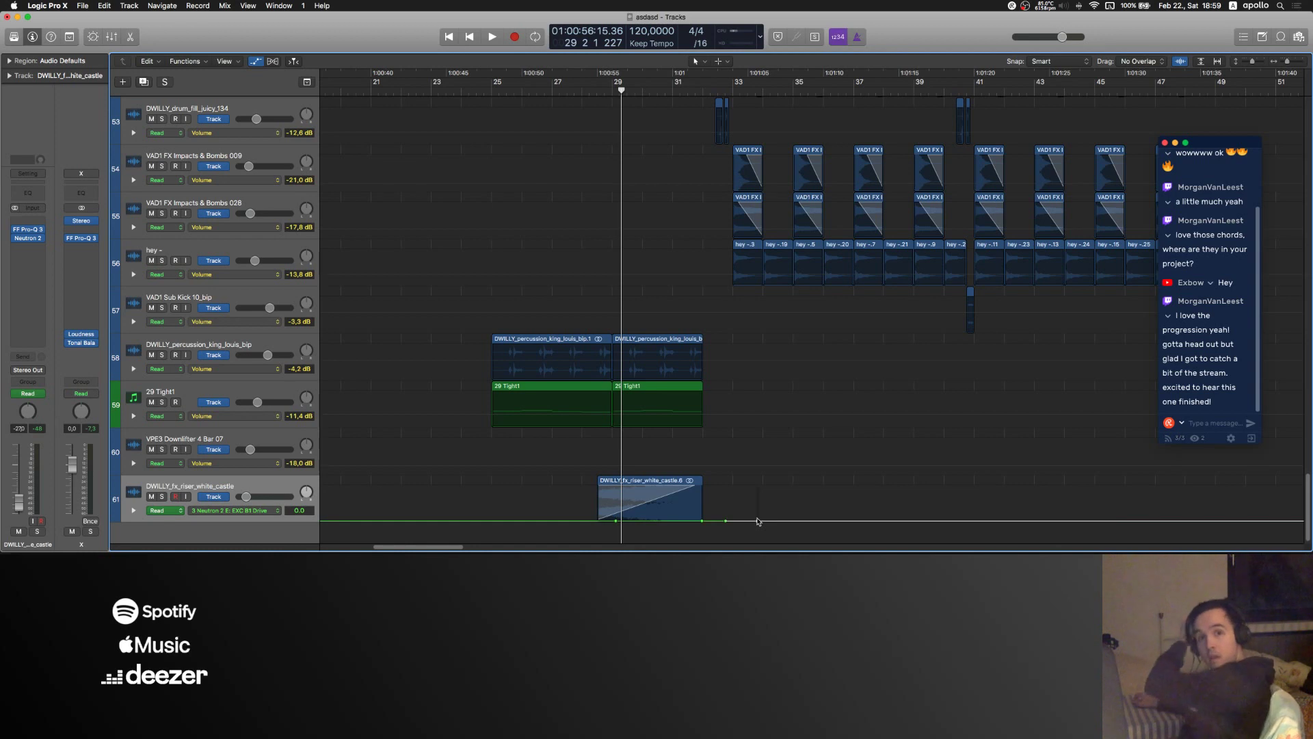
pyautogui.click(758, 521)
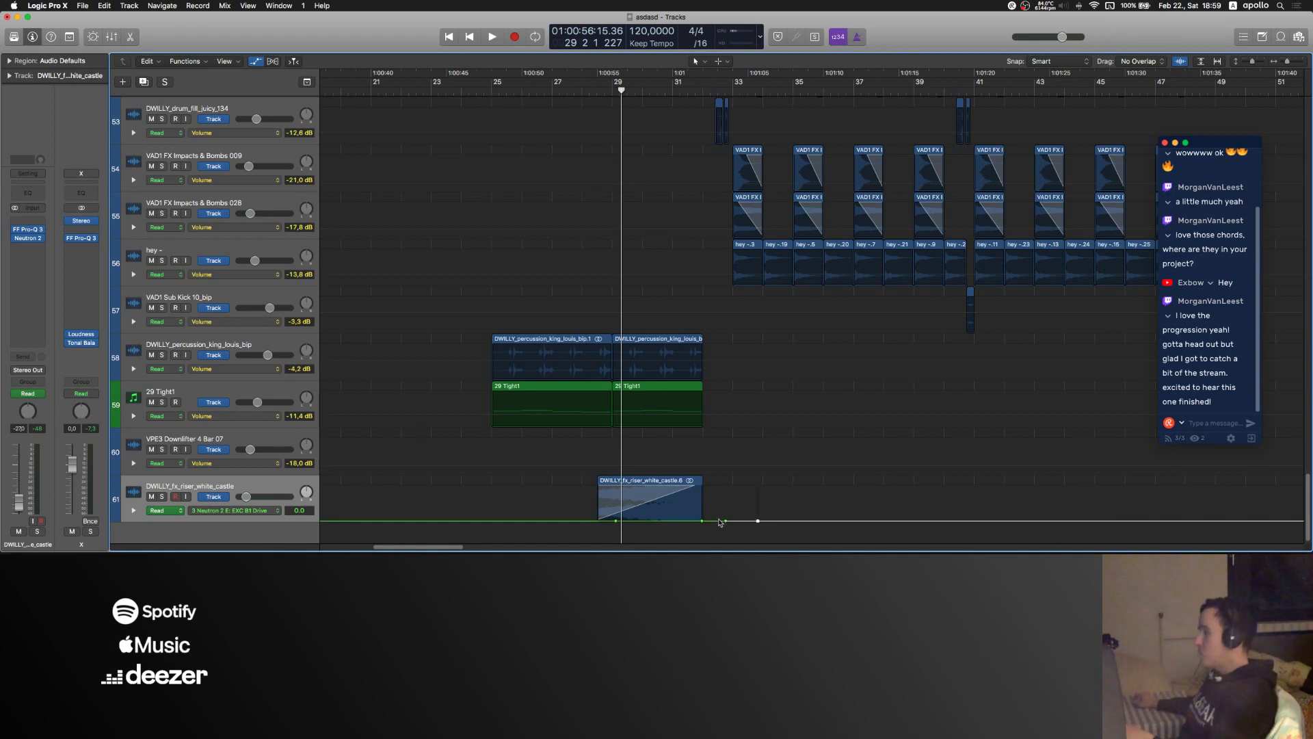
pyautogui.moveTo(720, 523); pyautogui.dragTo(717, 500)
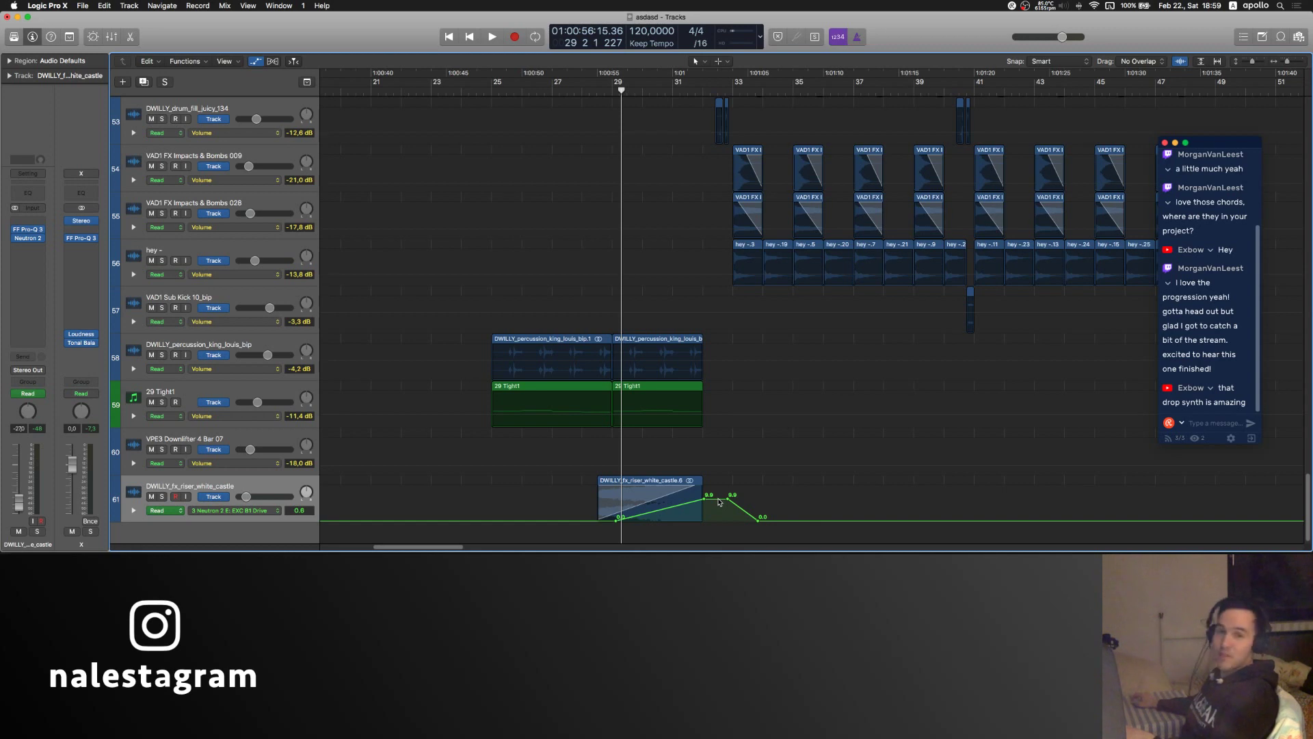
# - Audition the Untitled track's Nexus 2 preset LD Chillin House Lounge with Musical Typing and close the plug-in
pyautogui.scroll(15, 718, 503)
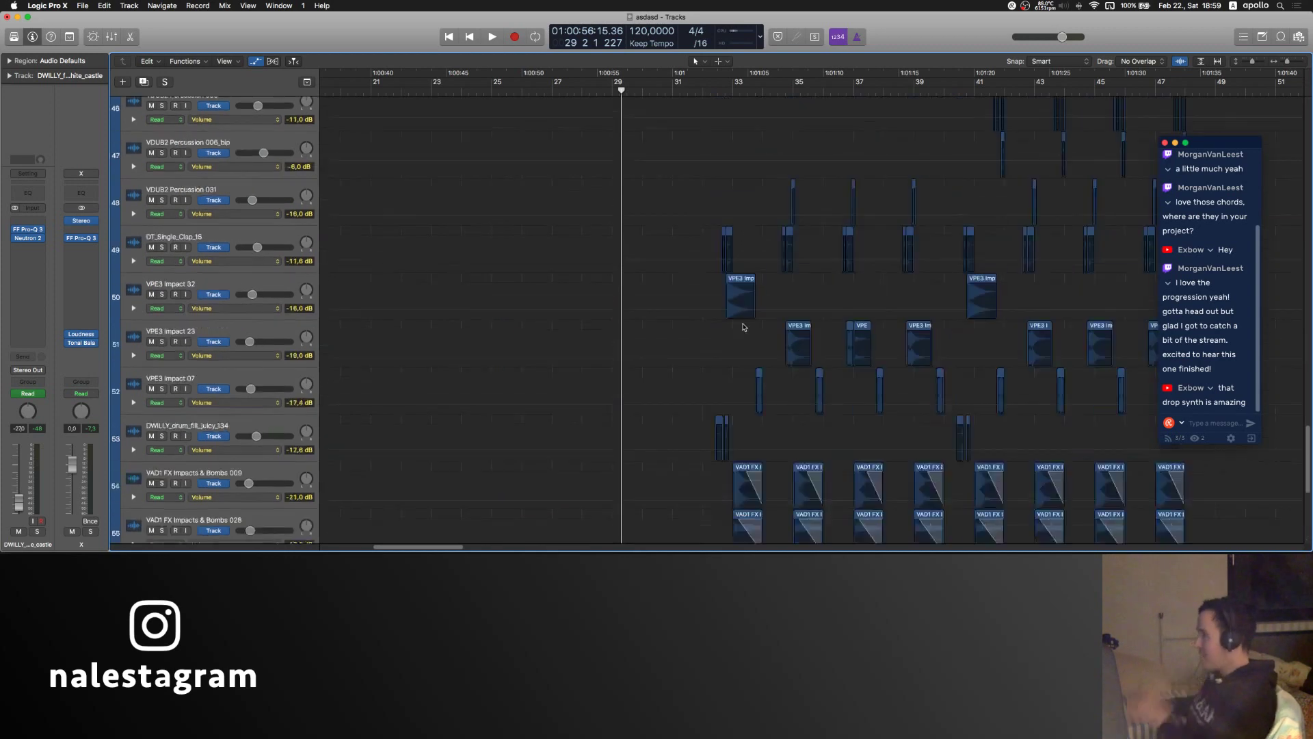
pyautogui.hscroll(4, 743, 327)
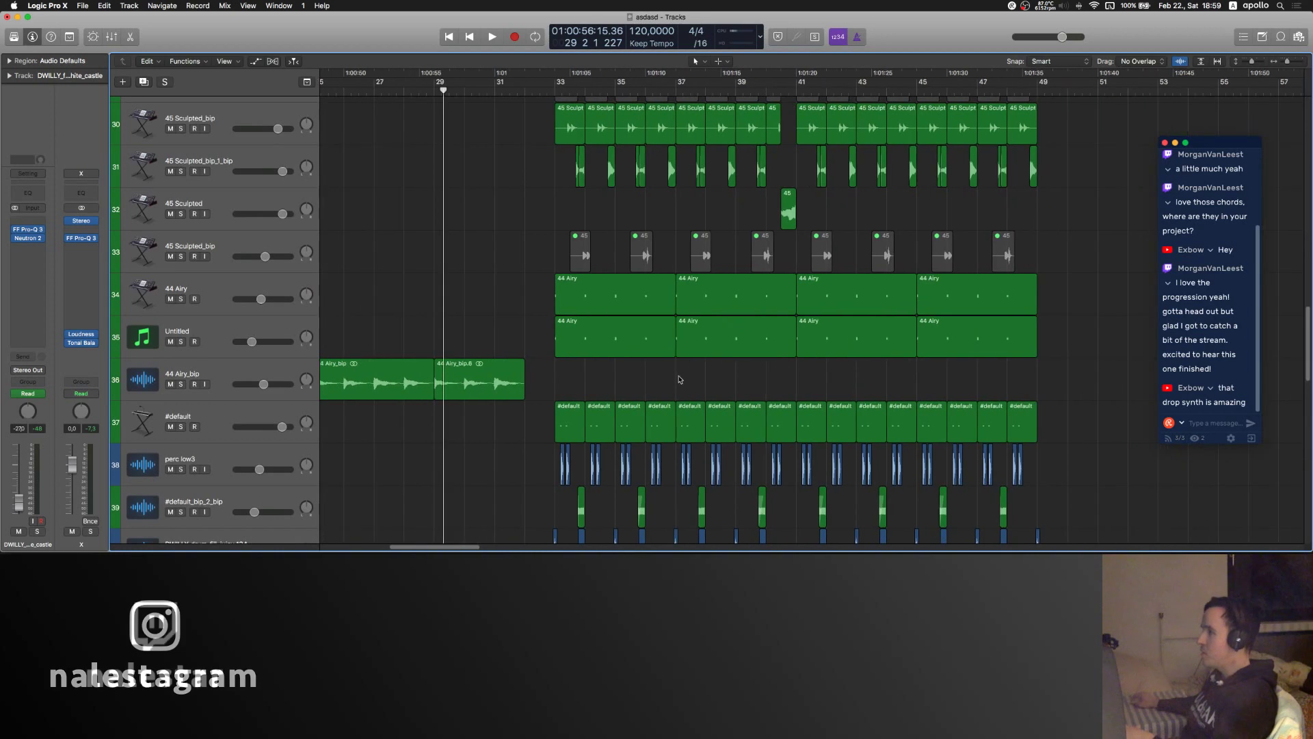
pyautogui.click(247, 333)
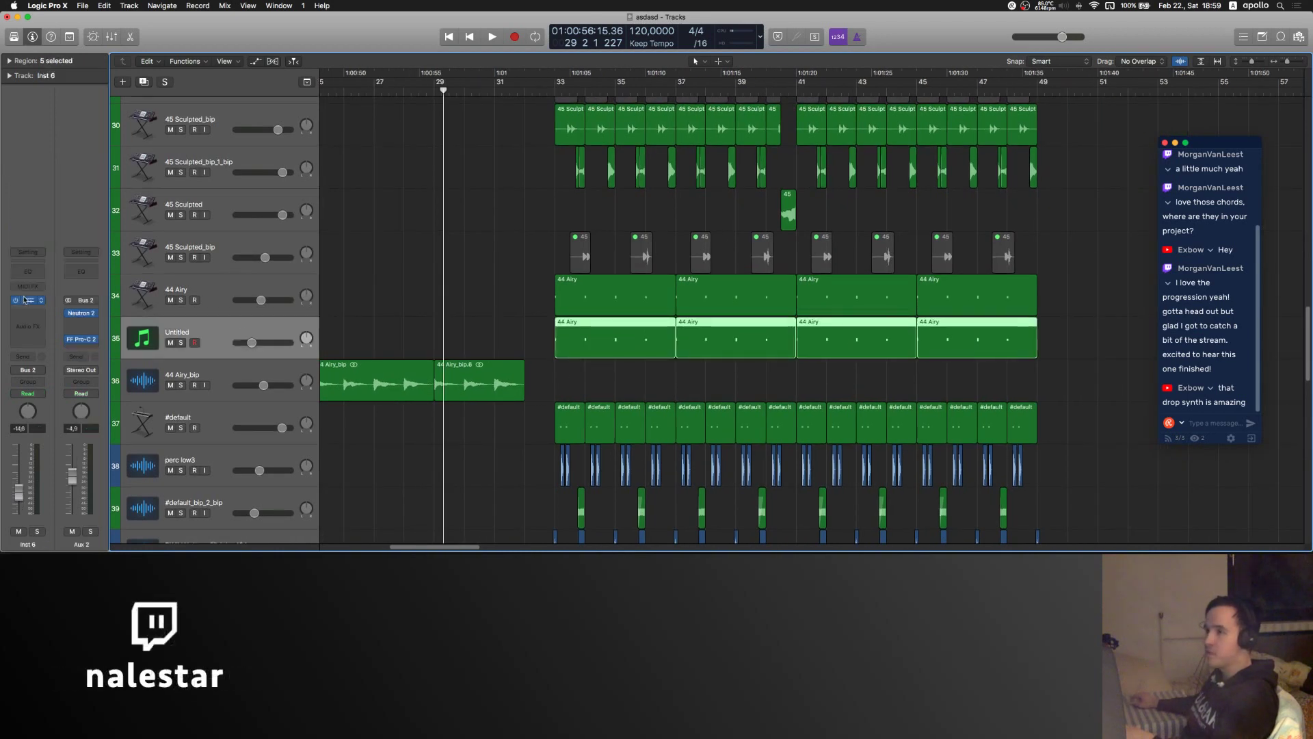
pyautogui.click(25, 299)
pyautogui.moveTo(259, 32); pyautogui.dragTo(611, 105)
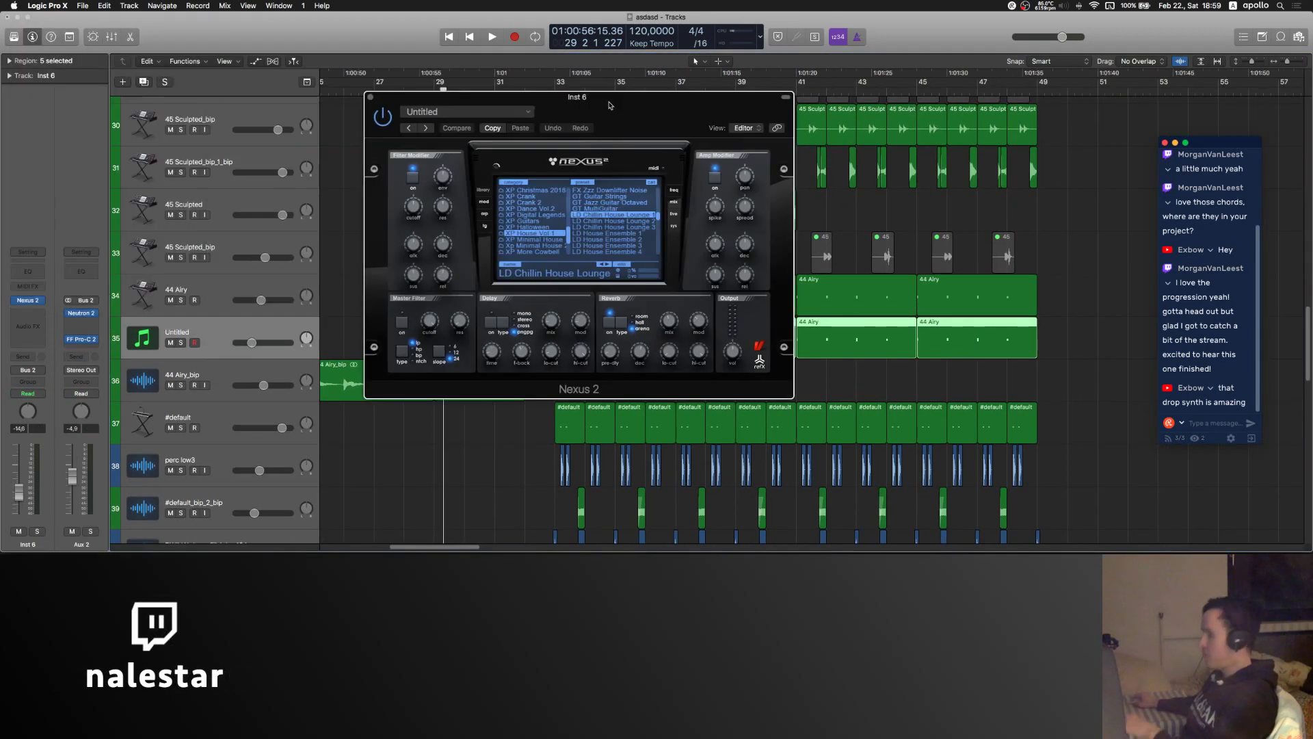
pyautogui.press('super+k')
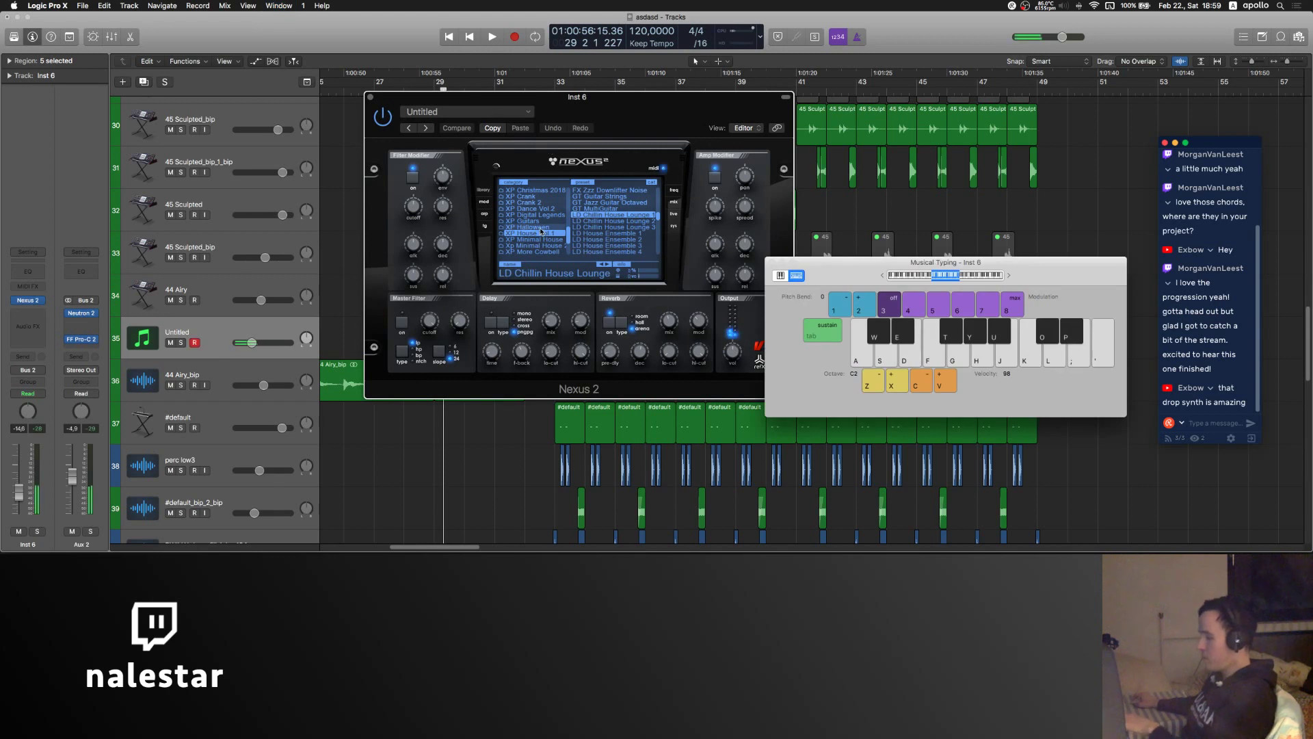
pyautogui.click(371, 98)
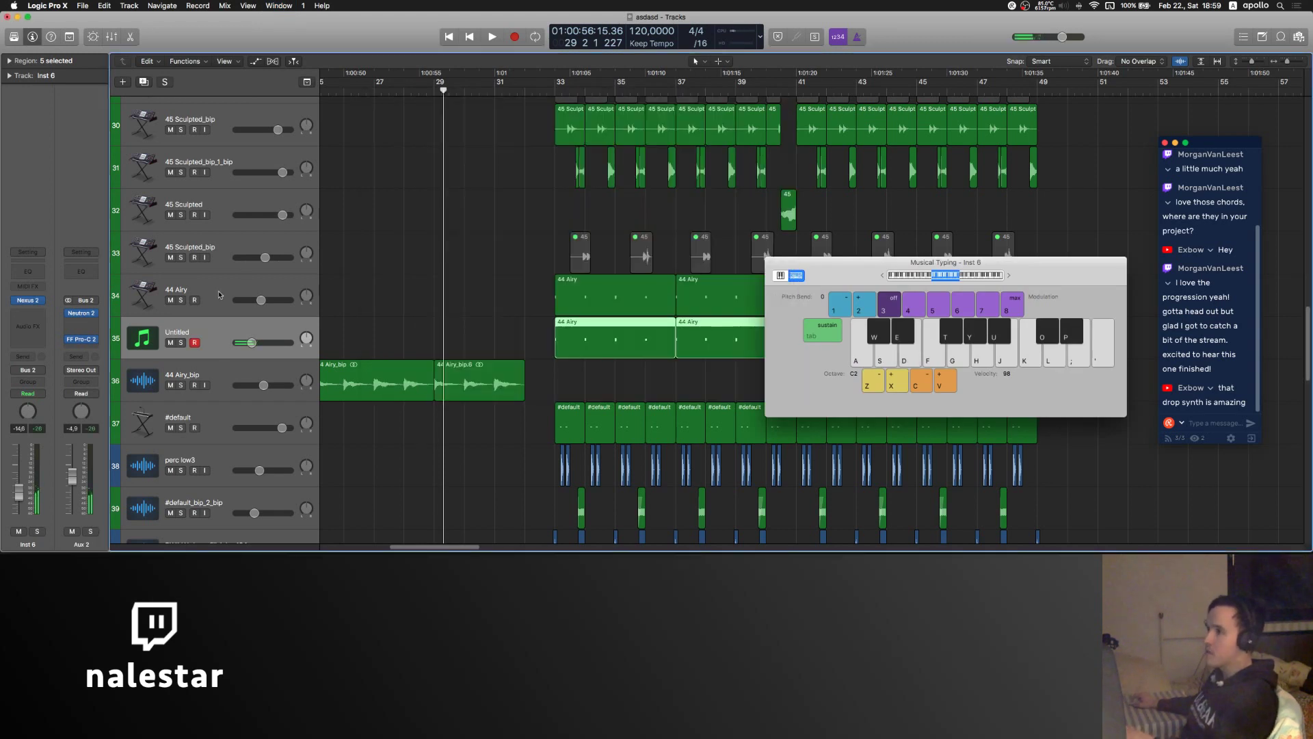
# - Inspect the Sculpture instrument on the 44 Airy track above the Untitled track and close its window
pyautogui.click(220, 292)
pyautogui.click(27, 301)
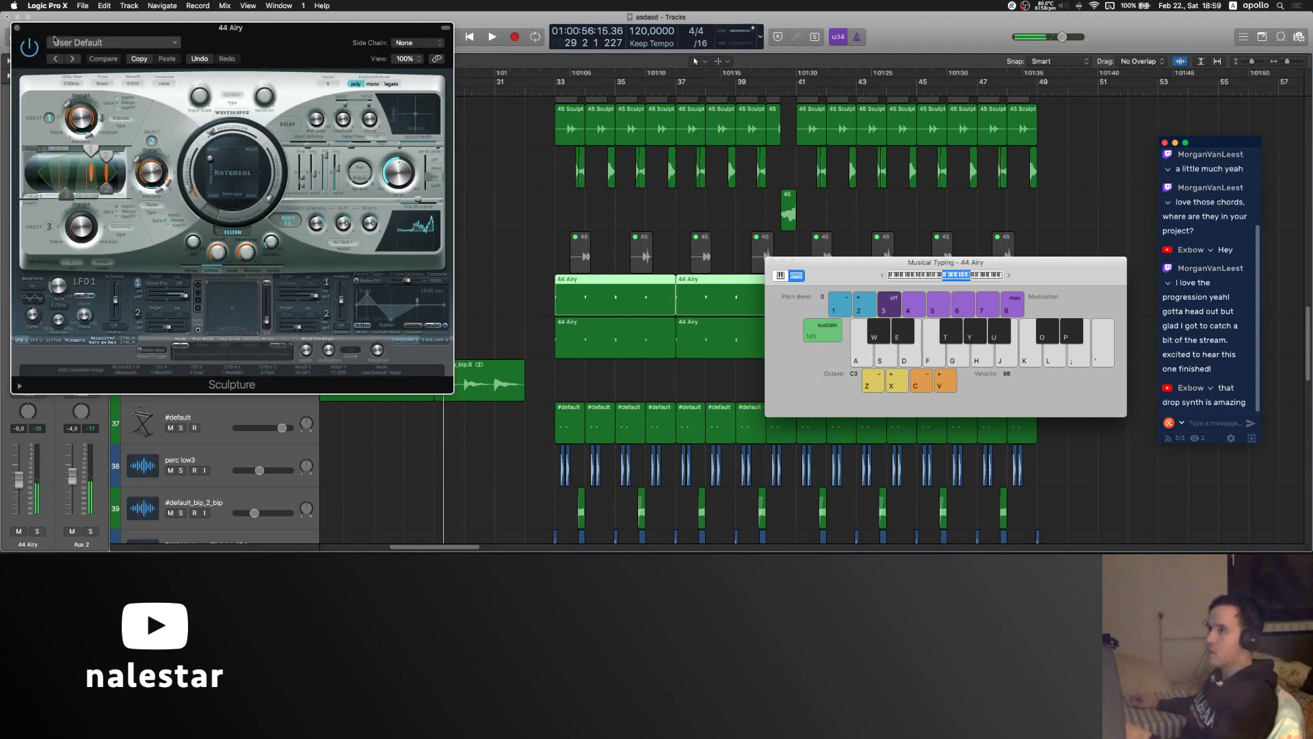
pyautogui.click(17, 30)
# - Solo the 46 Kashmere track that plays in the drop, inspect its Sculpture instrument and close the window
pyautogui.scroll(5, 525, 313)
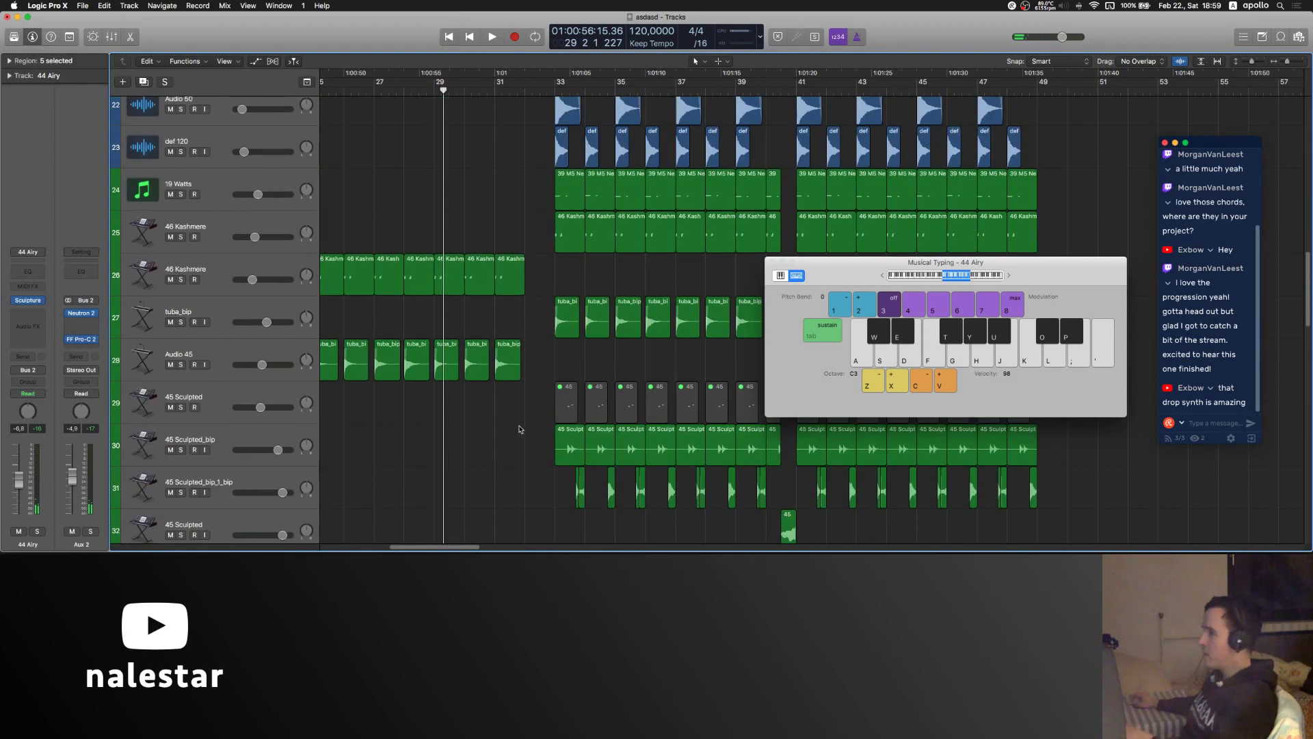
pyautogui.scroll(3, 523, 424)
pyautogui.click(294, 322)
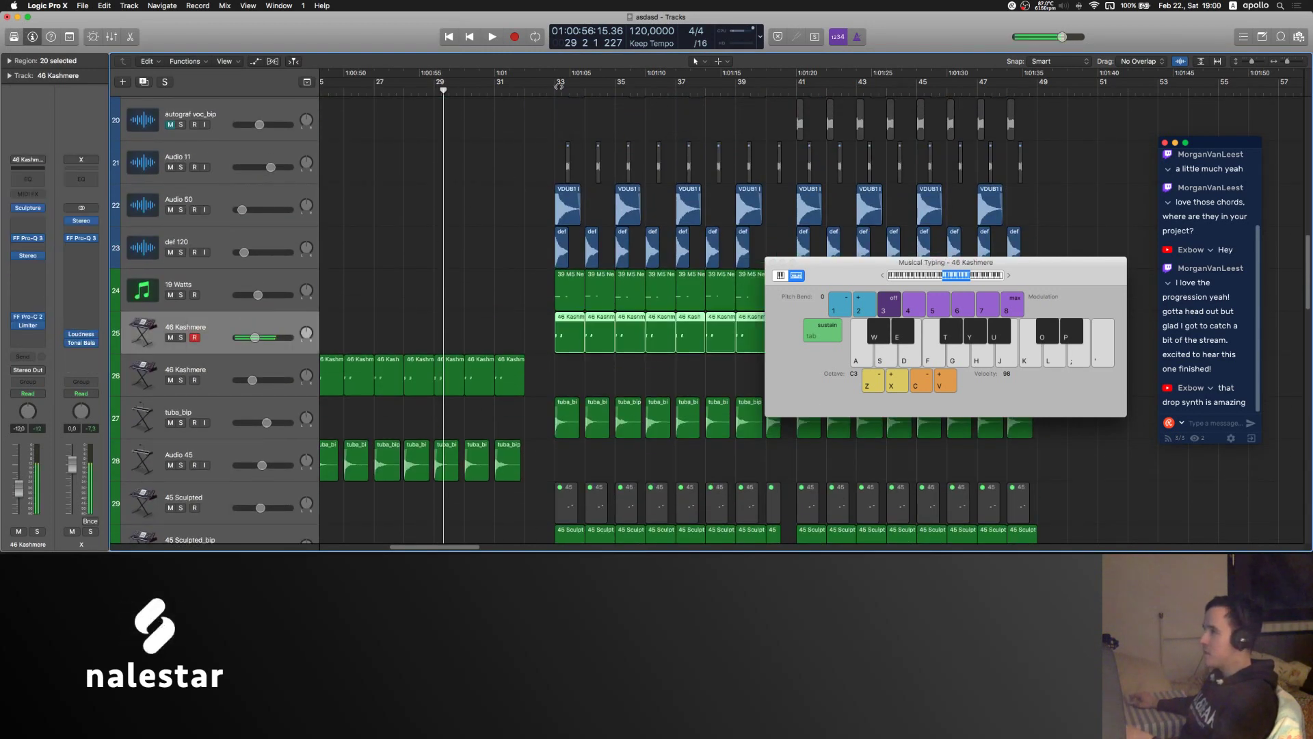
pyautogui.click(180, 338)
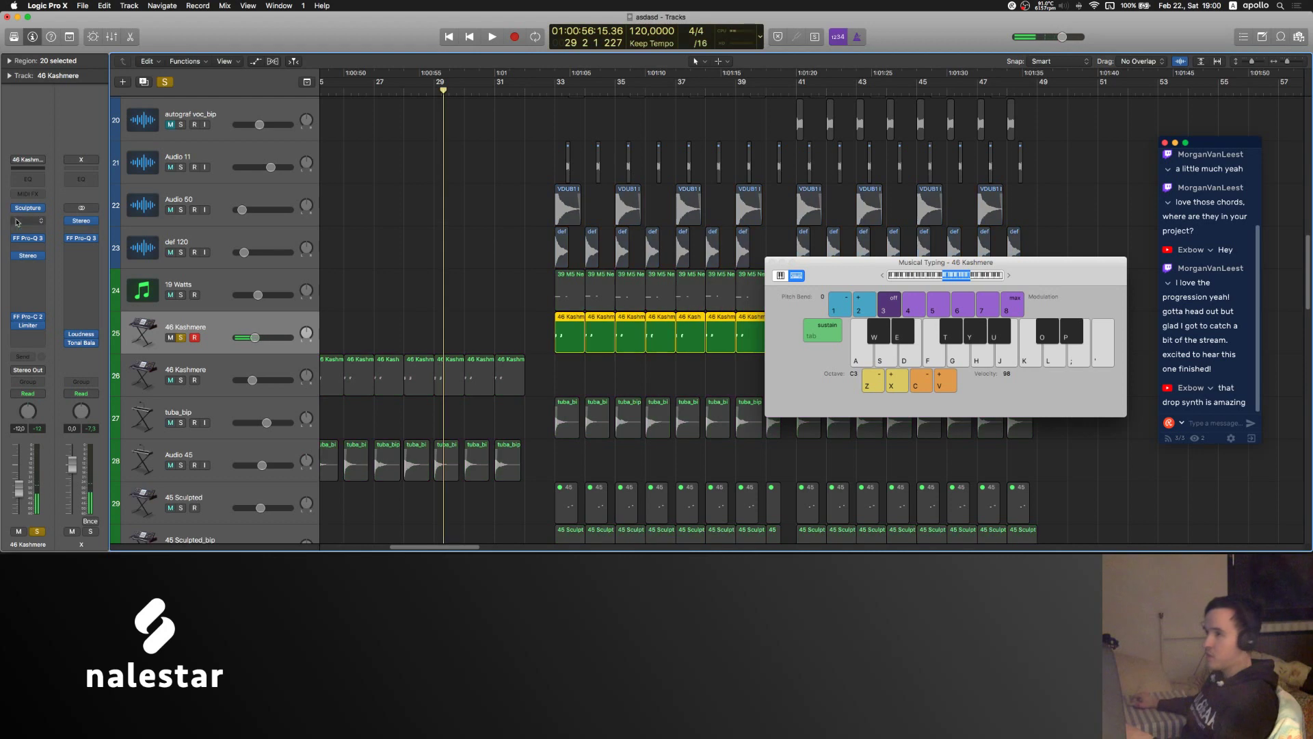
pyautogui.click(27, 207)
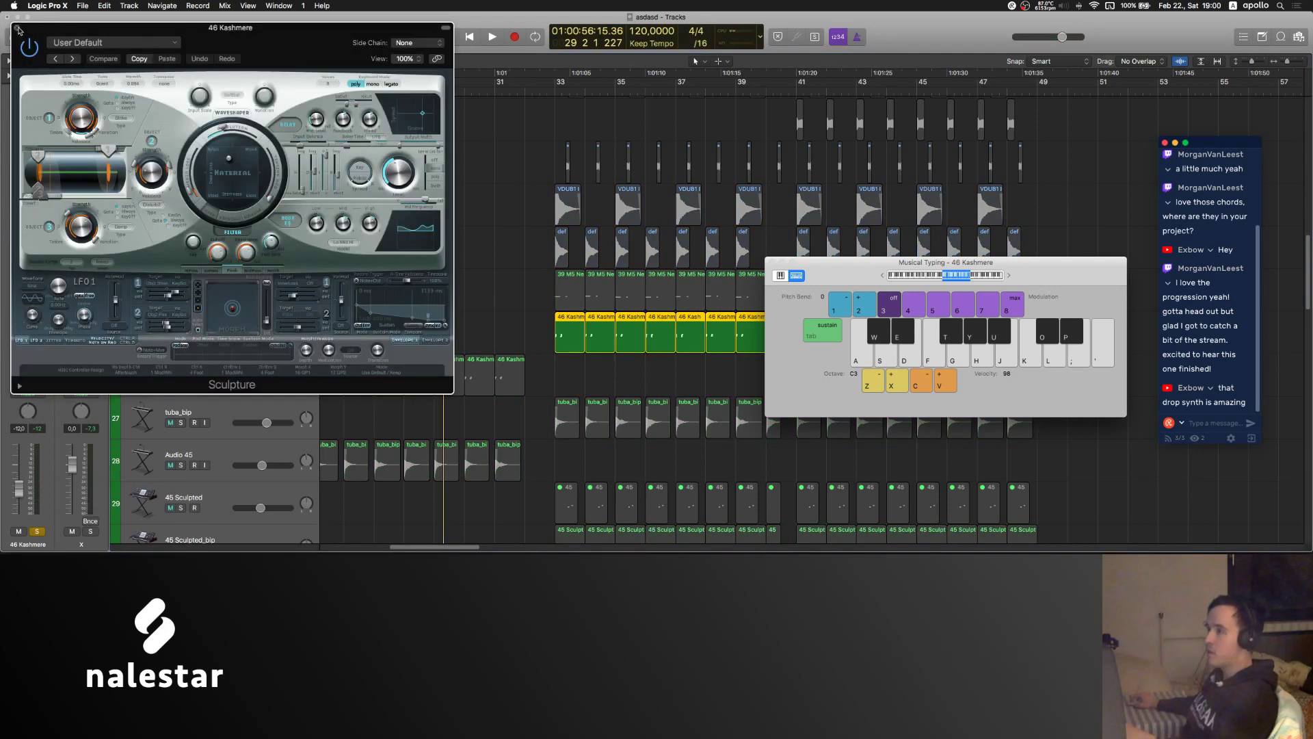
pyautogui.click(16, 28)
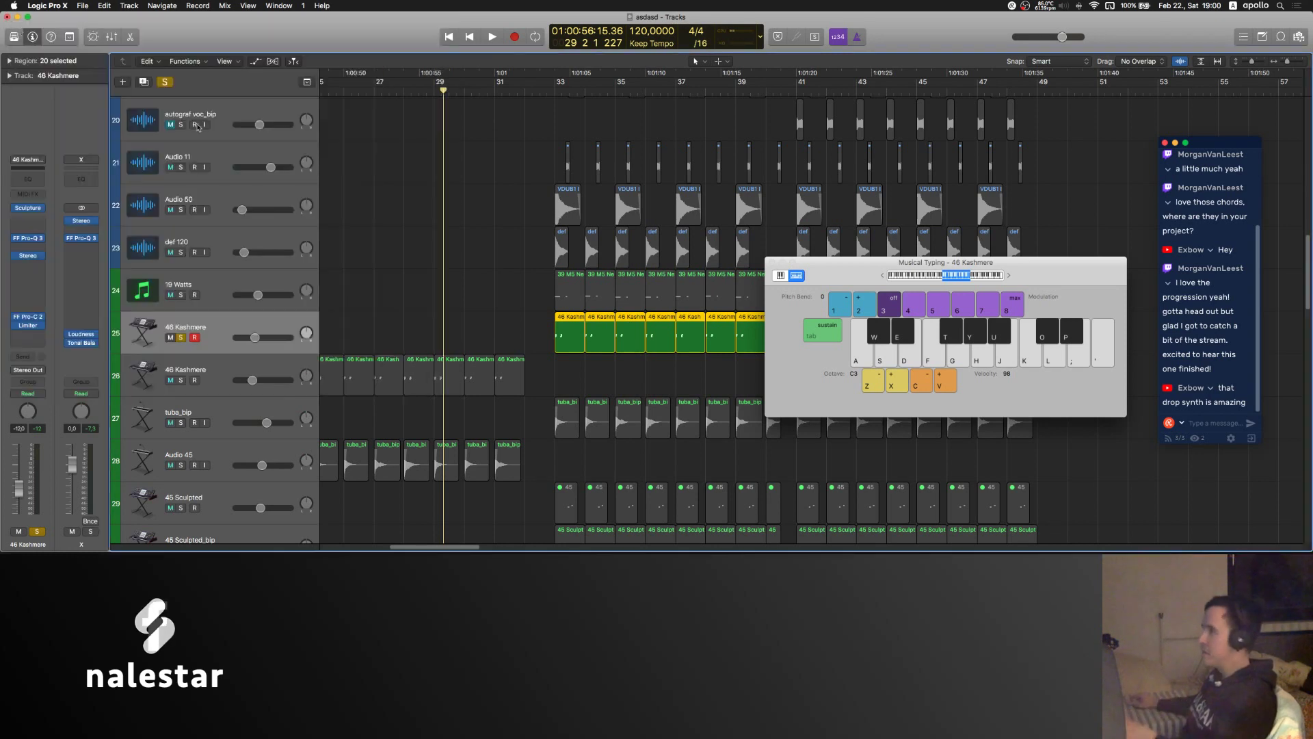
# - Audition the soloed 19 Watts bass track with Musical Typing and take it out of solo
pyautogui.scroll(2, 494, 301)
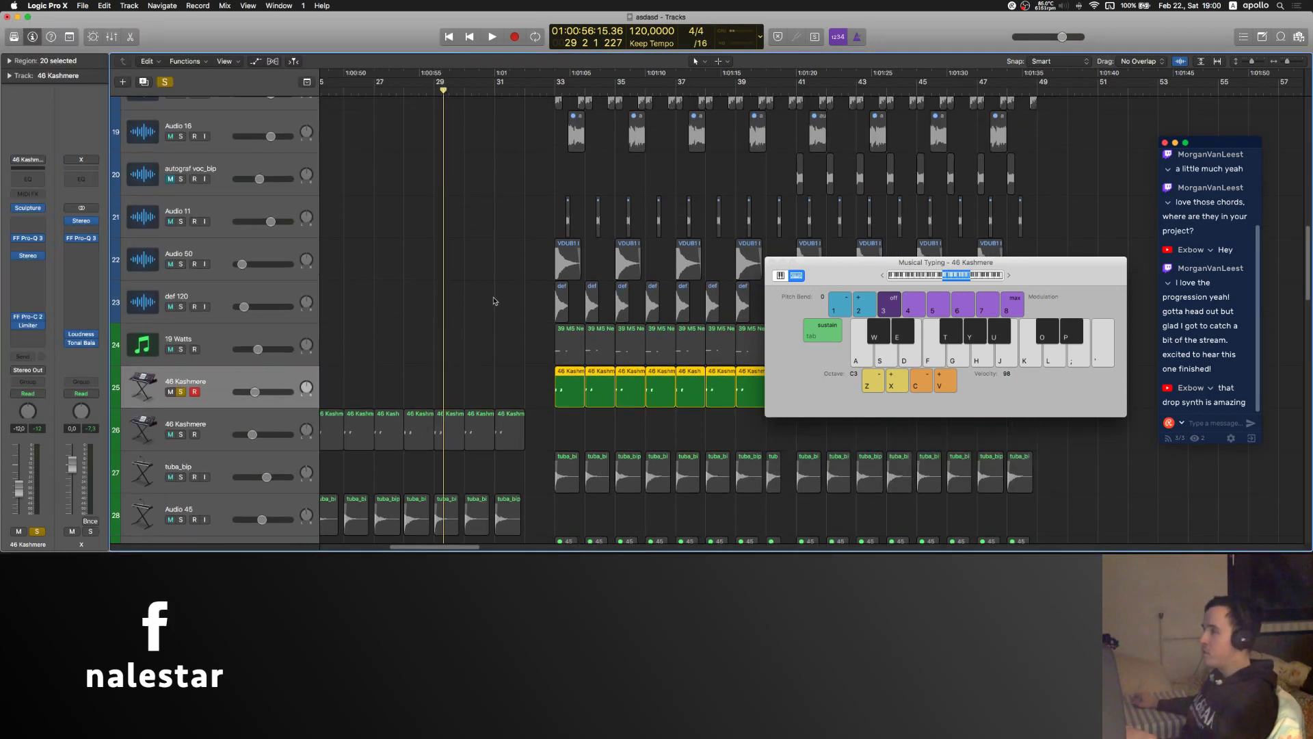
pyautogui.scroll(-5, 494, 301)
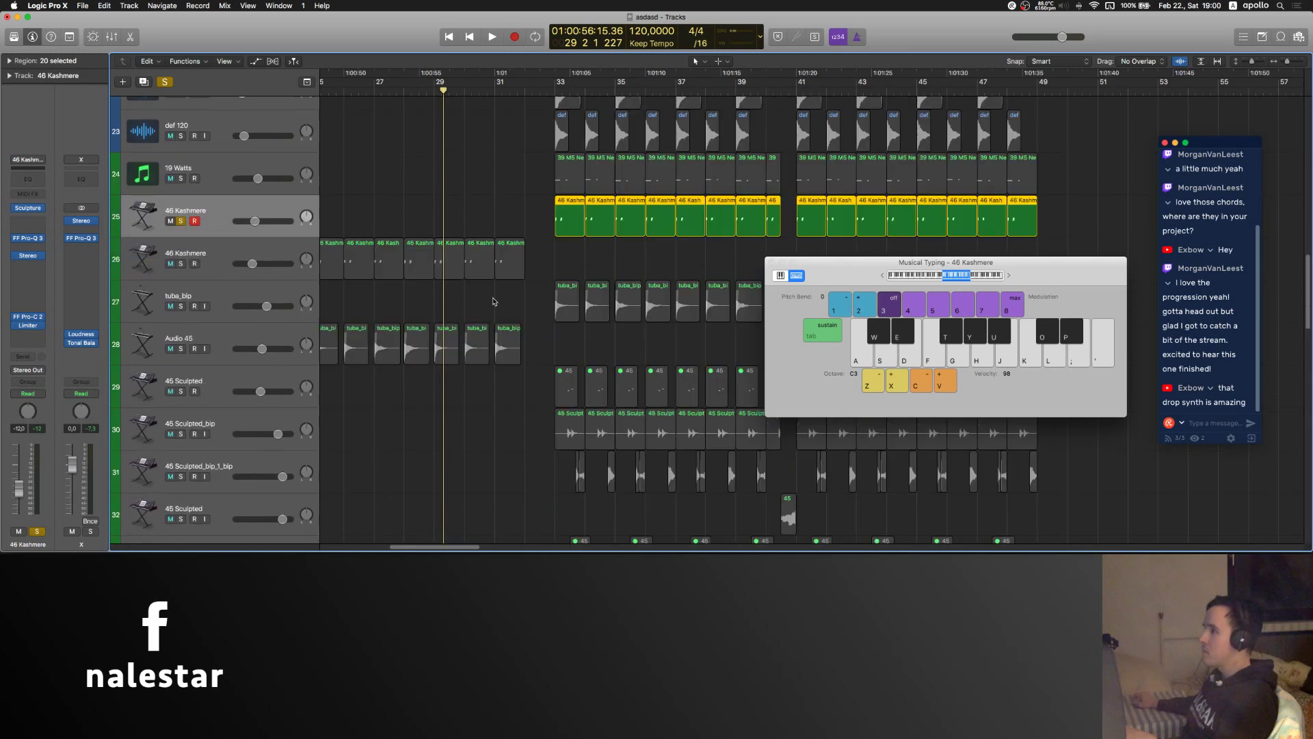
pyautogui.click(186, 186)
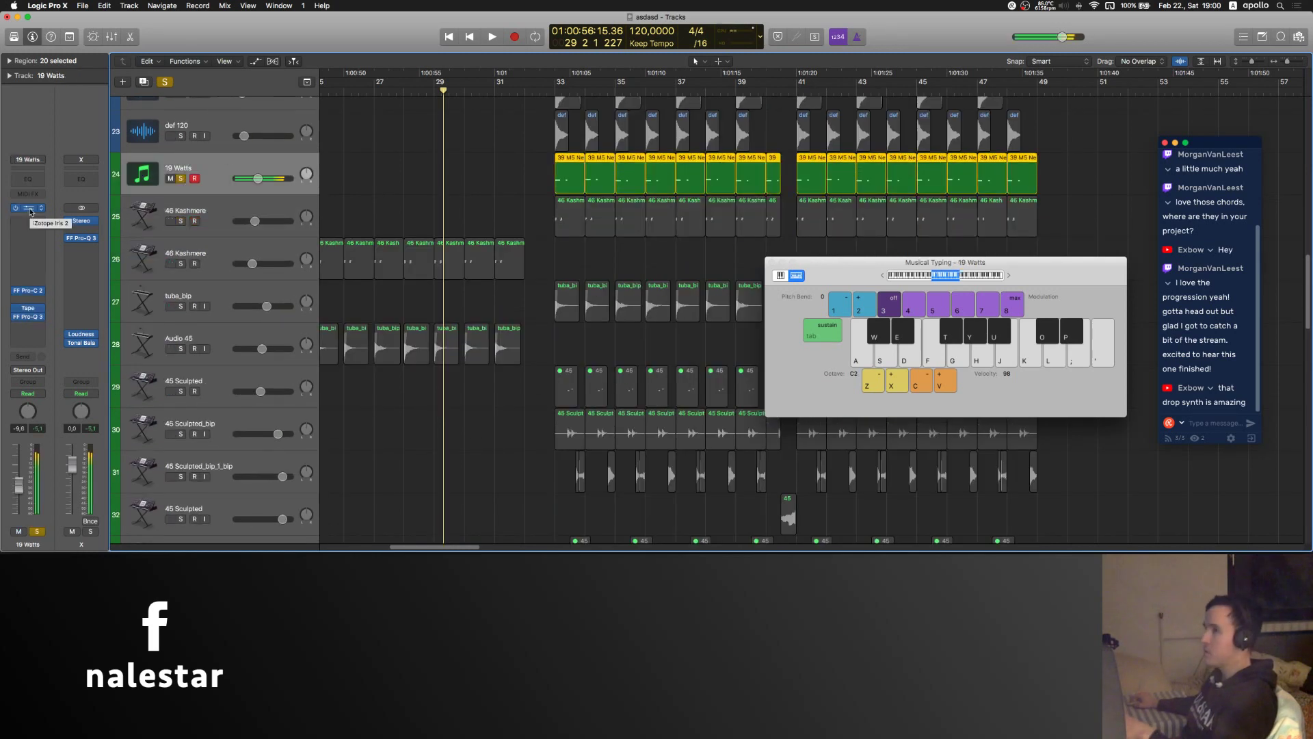
pyautogui.click(492, 202)
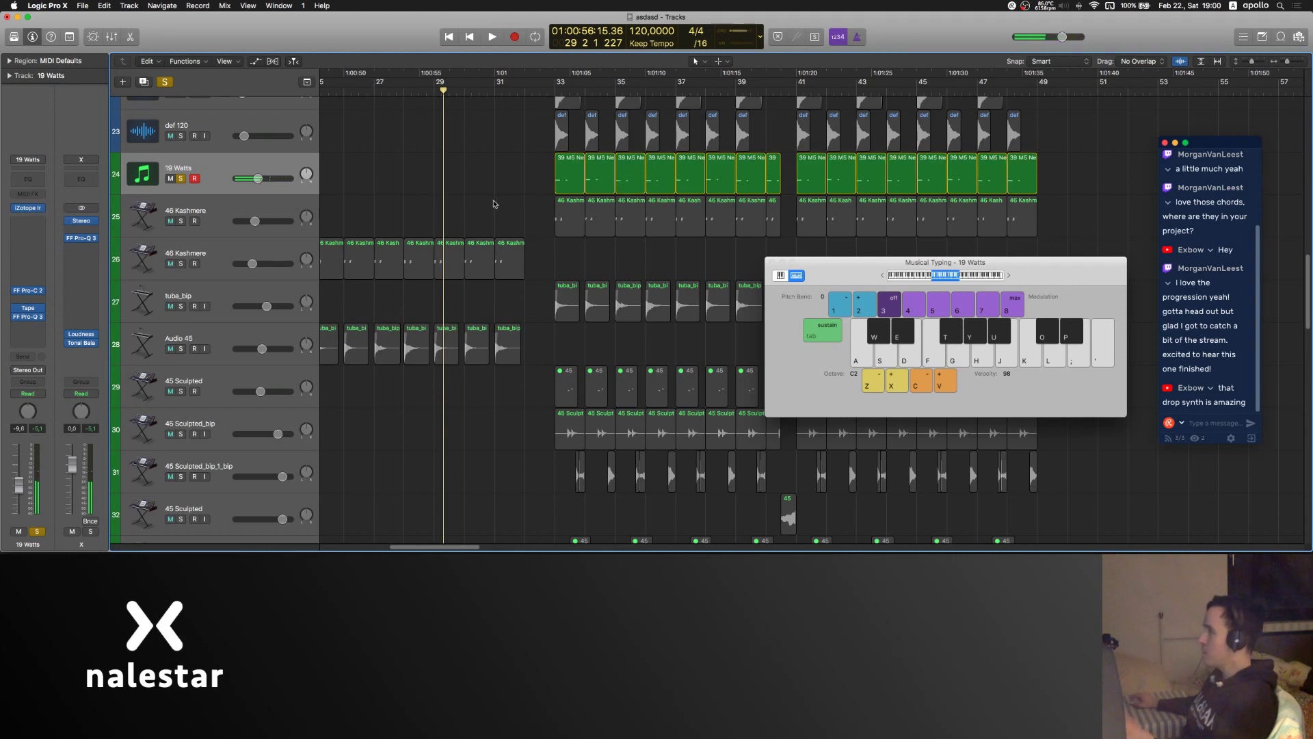
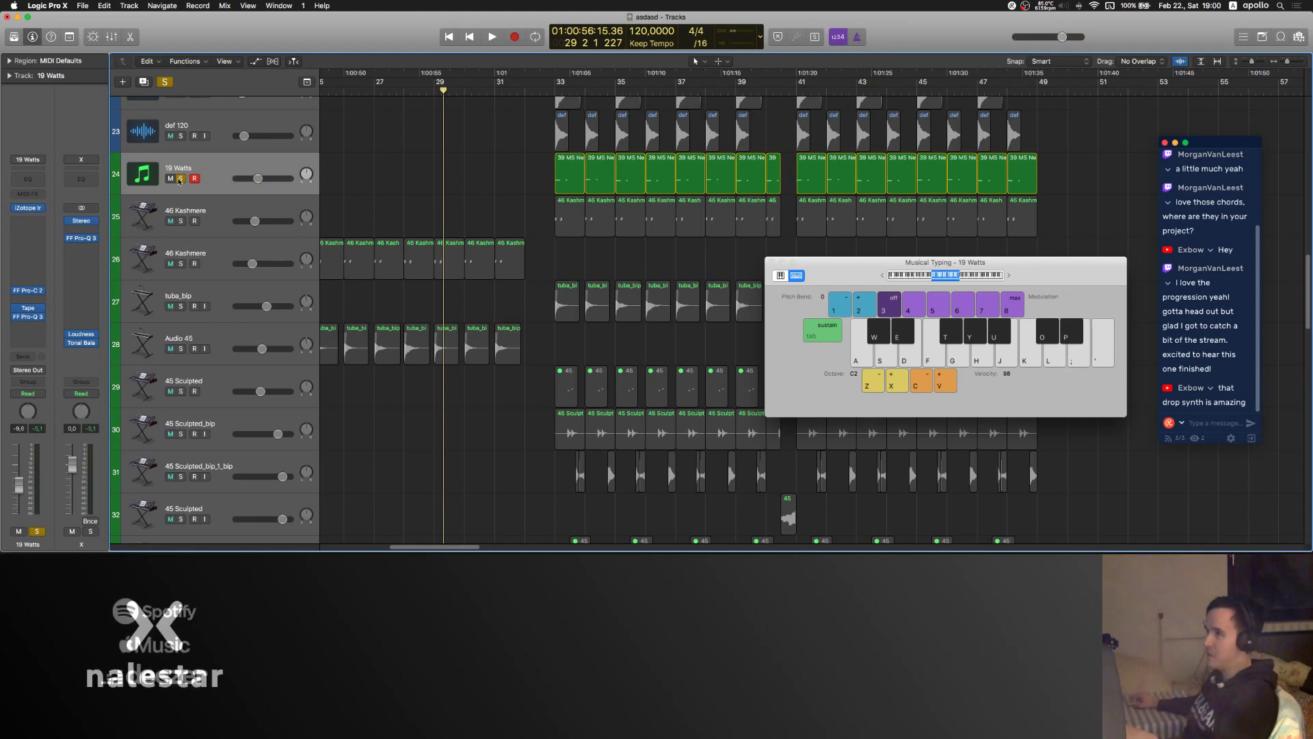
pyautogui.click(179, 179)
# - Set the playhead to bar 24 beat 4, just before the build, and close Musical Typing
pyautogui.scroll(-20, 516, 285)
pyautogui.hscroll(-5, 523, 282)
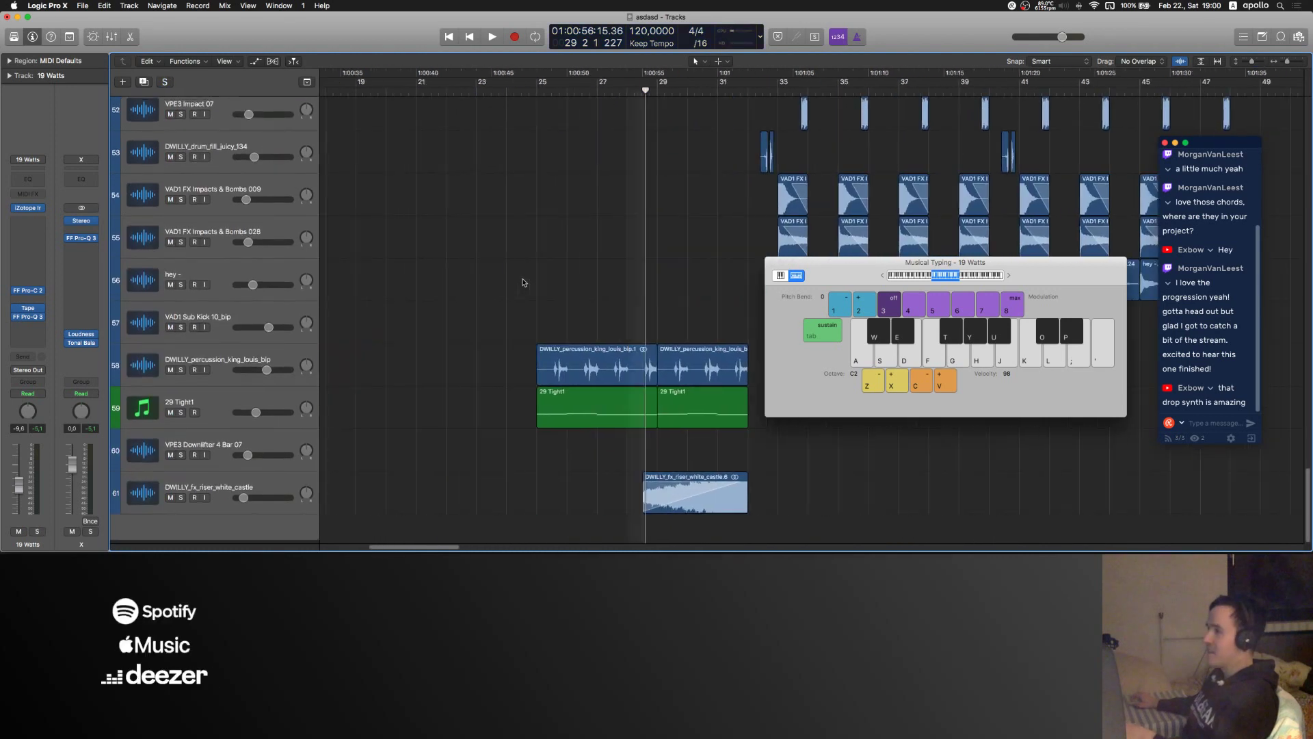
pyautogui.click(655, 89)
pyautogui.click(772, 262)
pyautogui.hscroll(5, 780, 264)
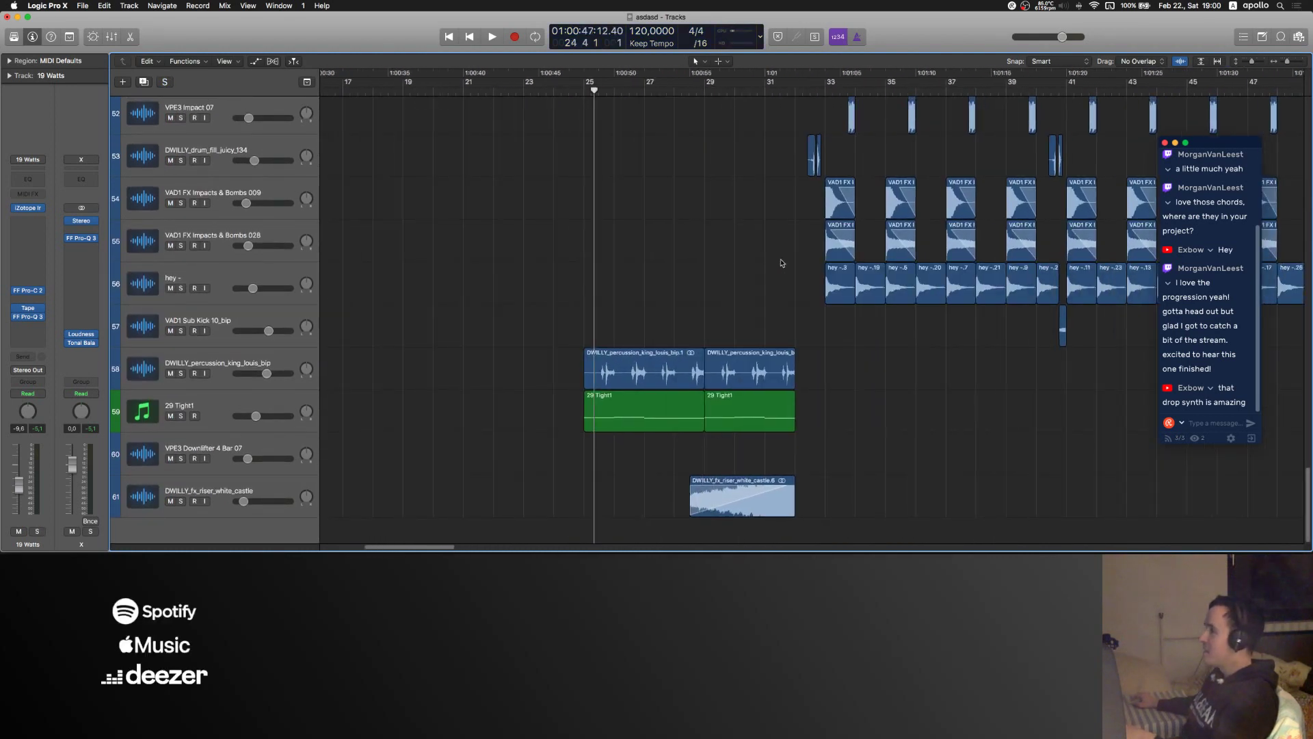
pyautogui.scroll(20, 783, 266)
pyautogui.hscroll(2, 786, 267)
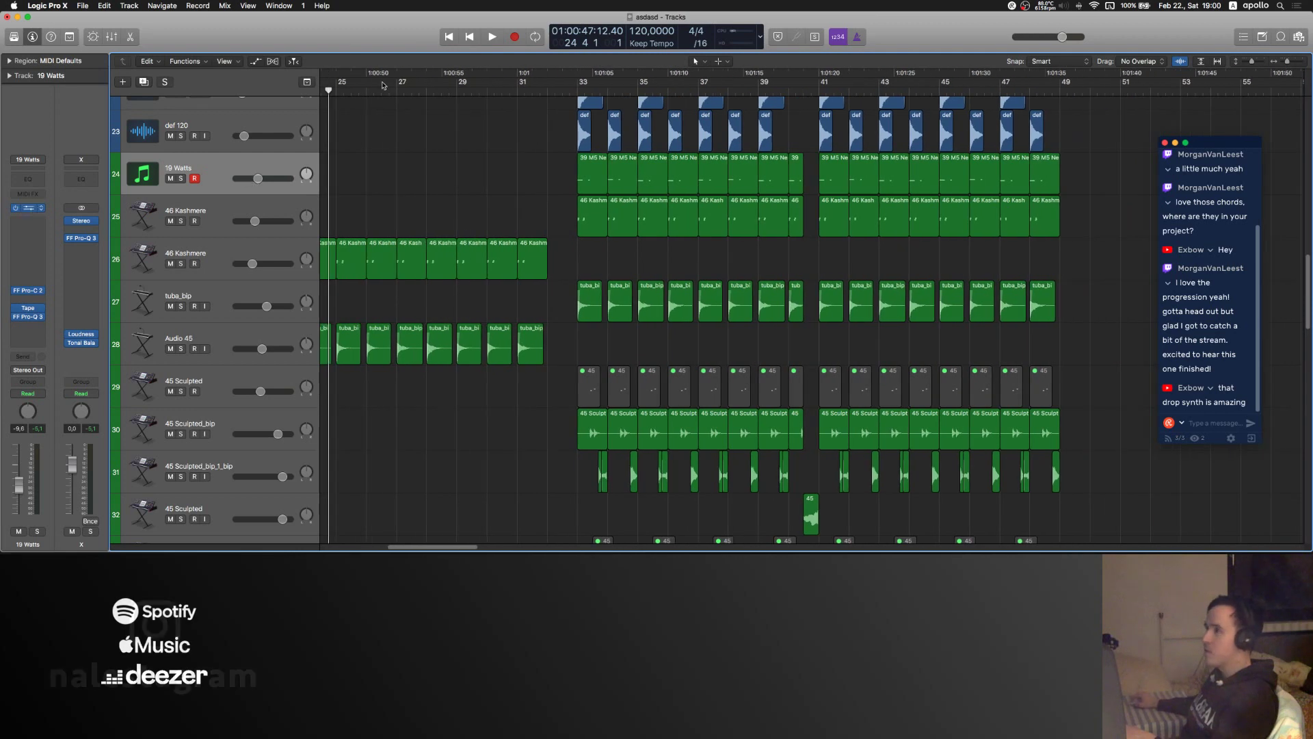
# - Open iZotope Iris 2 on the 19 Watts track, examine its NuHouse Bass patch in the patch browser and close the plug-in
pyautogui.press('v')
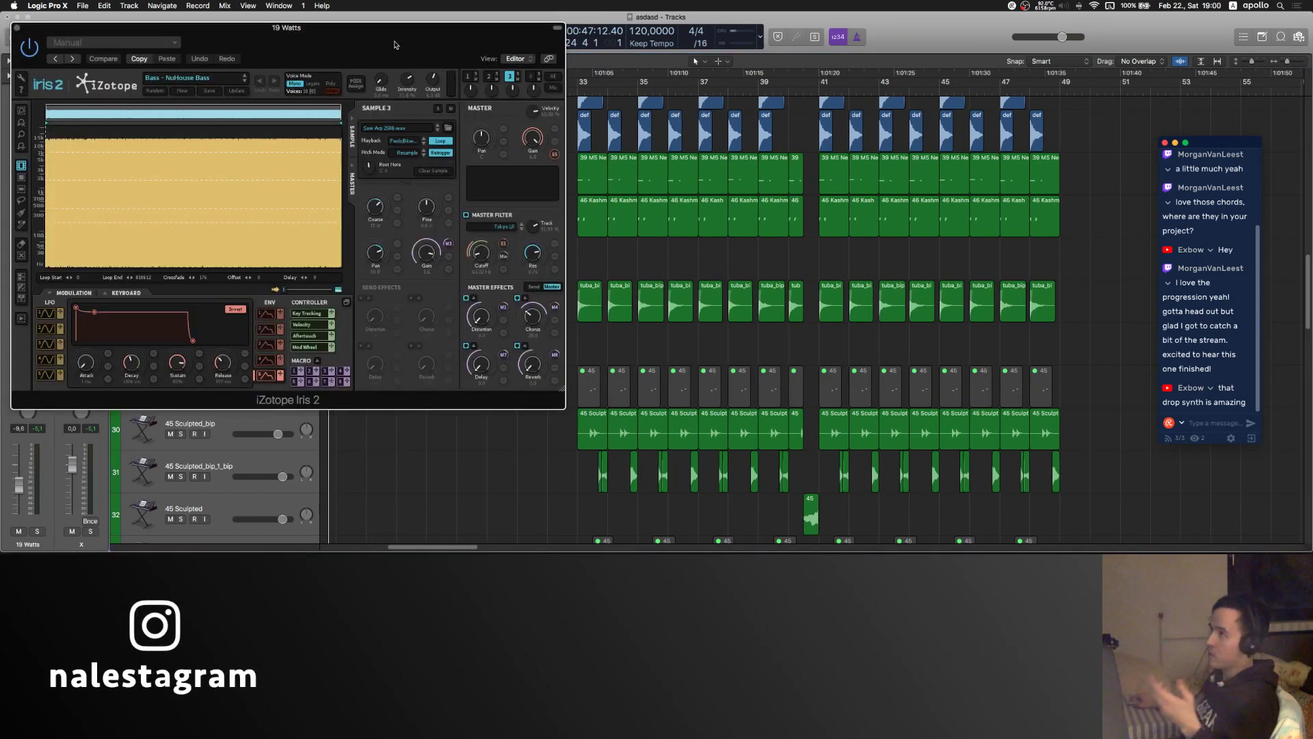
pyautogui.moveTo(378, 39); pyautogui.dragTo(652, 75)
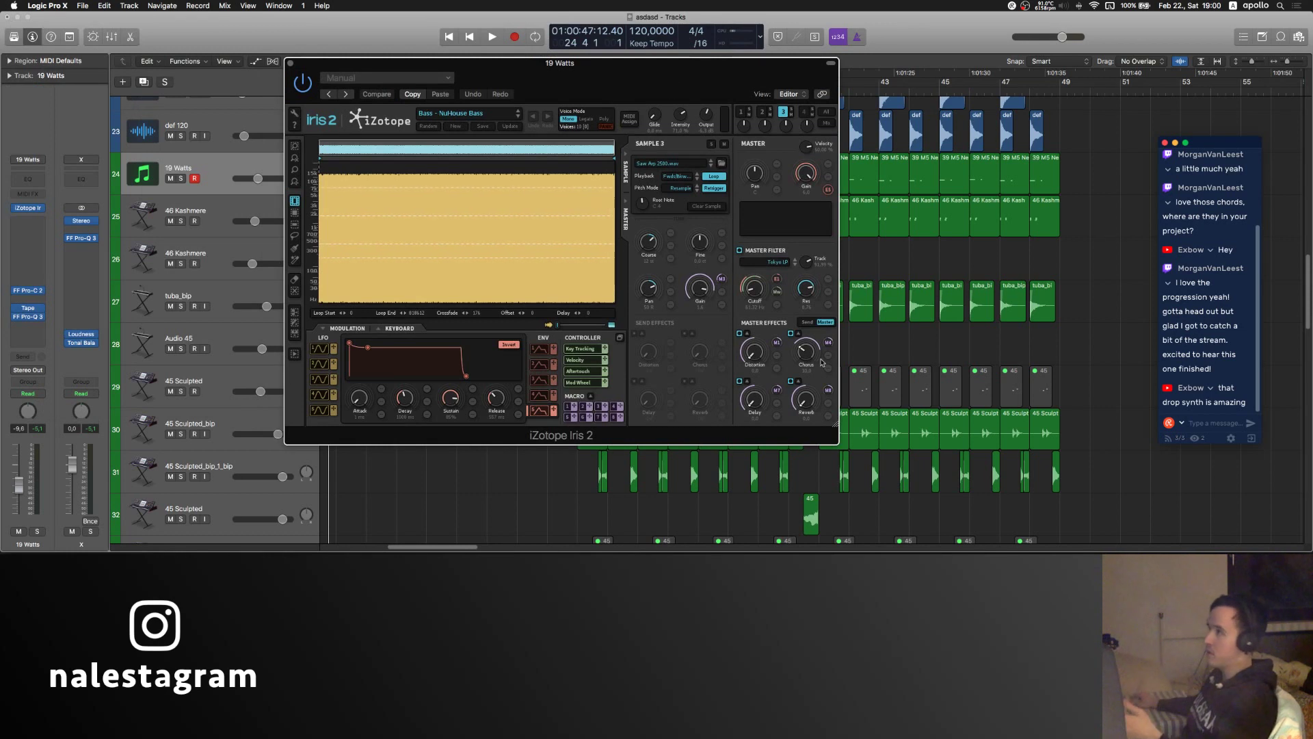
pyautogui.click(455, 115)
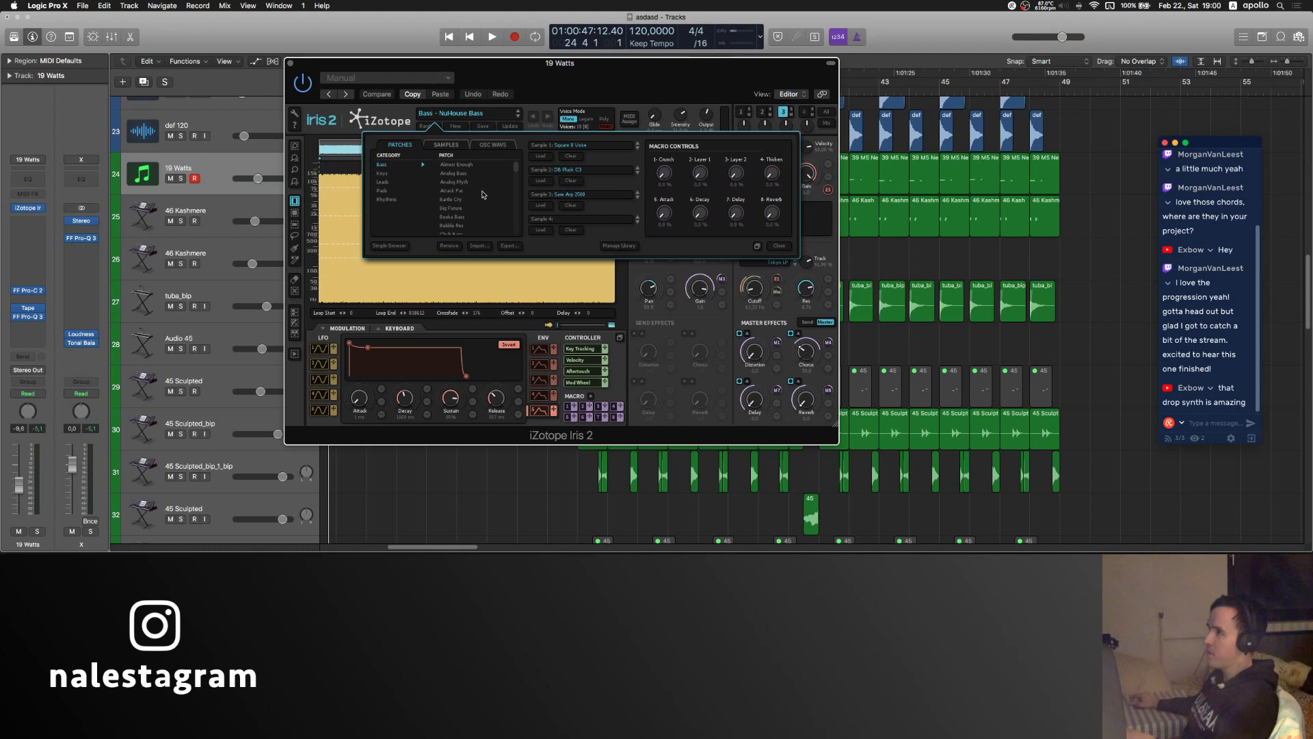
pyautogui.scroll(-3, 479, 195)
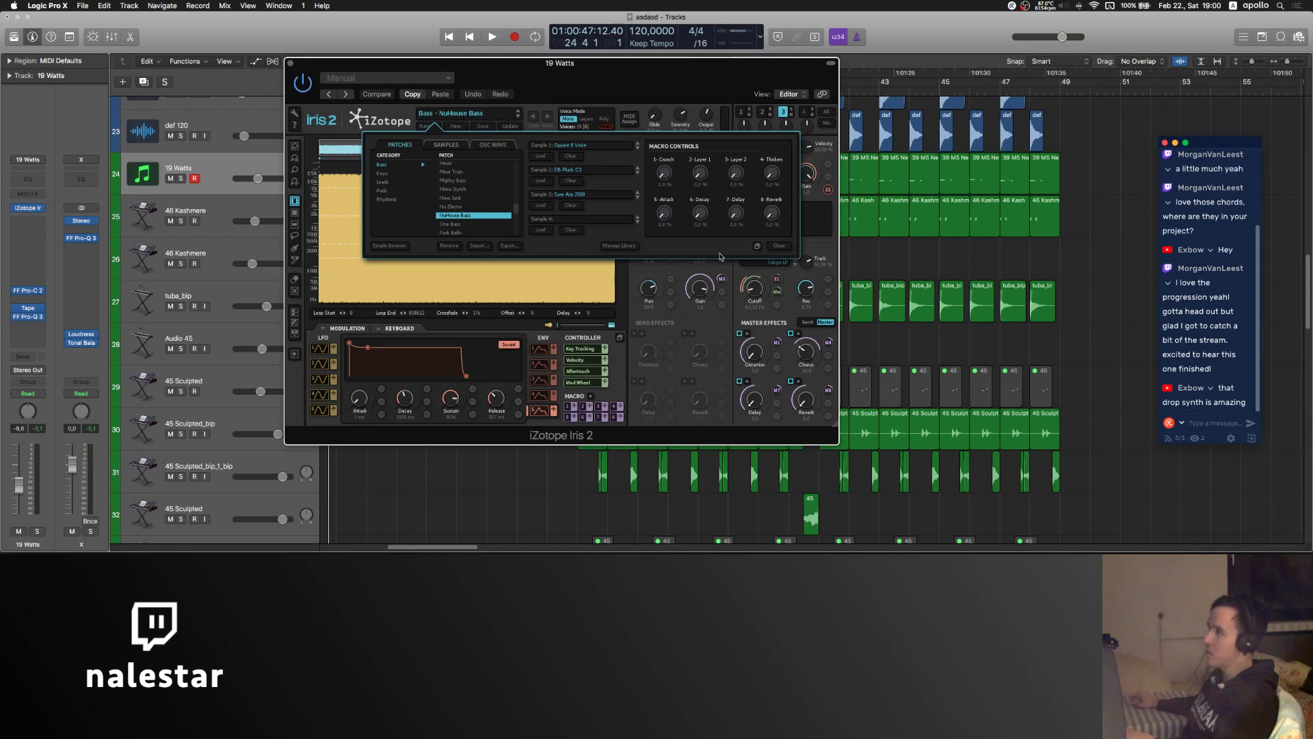
pyautogui.click(442, 117)
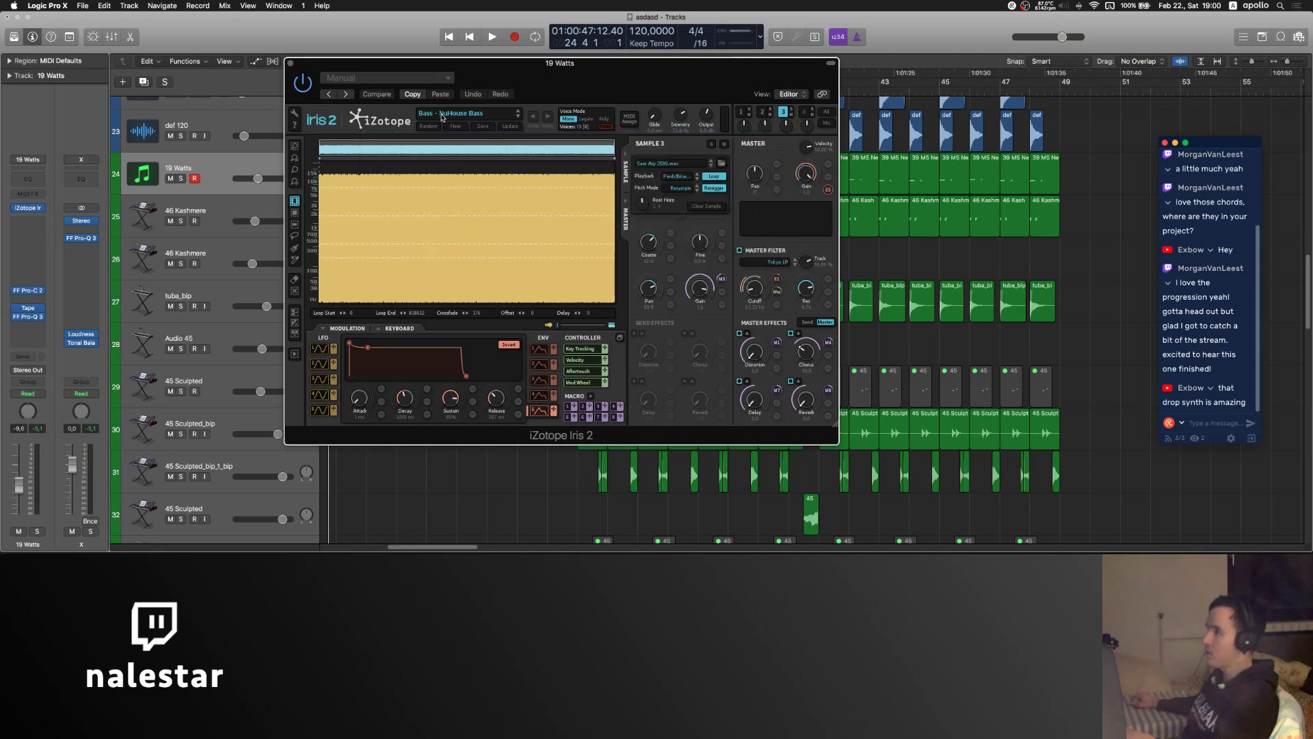
pyautogui.click(290, 64)
# - Play the build from bar 24 and bend the riser track's EXC B1 Drive rise between bars 29 and 32 into a slow-starting curve
pyautogui.press('space')
pyautogui.hscroll(-6, 487, 157)
pyautogui.hscroll(1, 675, 147)
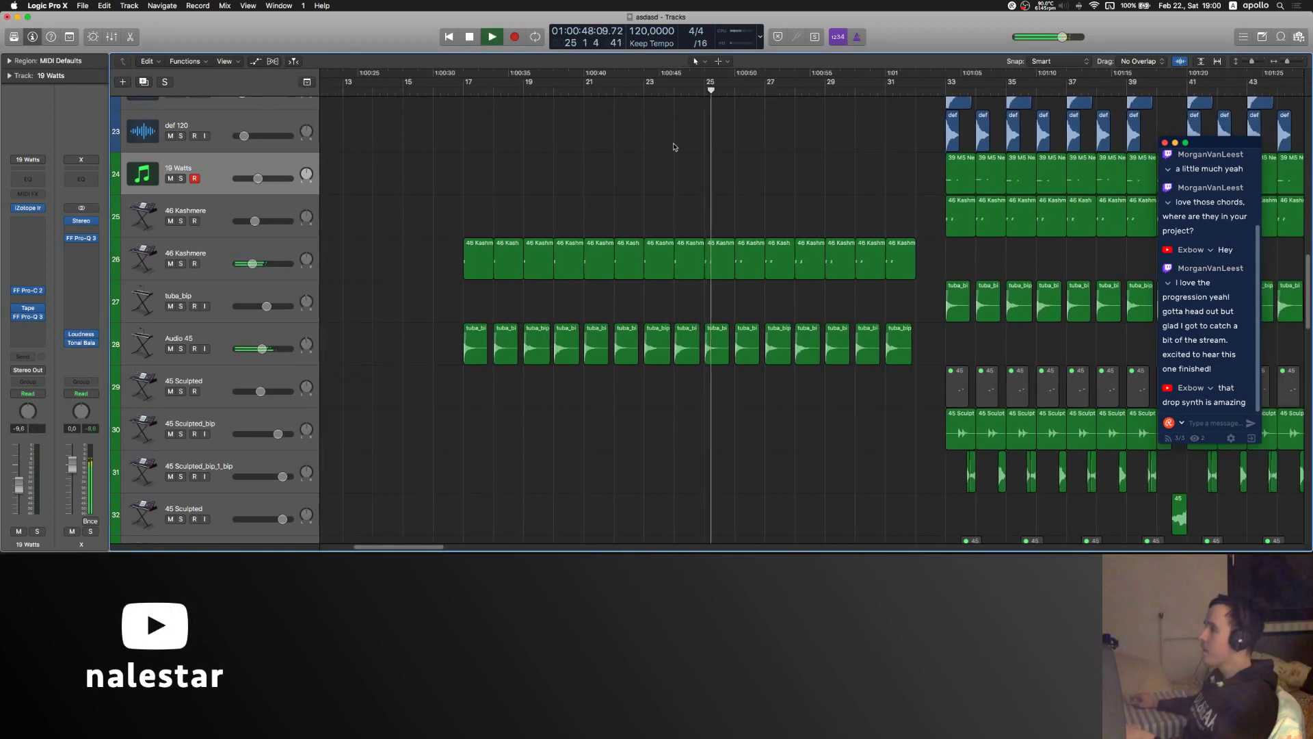
pyautogui.press('super+Right')
pyautogui.scroll(-15, 738, 160)
pyautogui.hscroll(4, 737, 160)
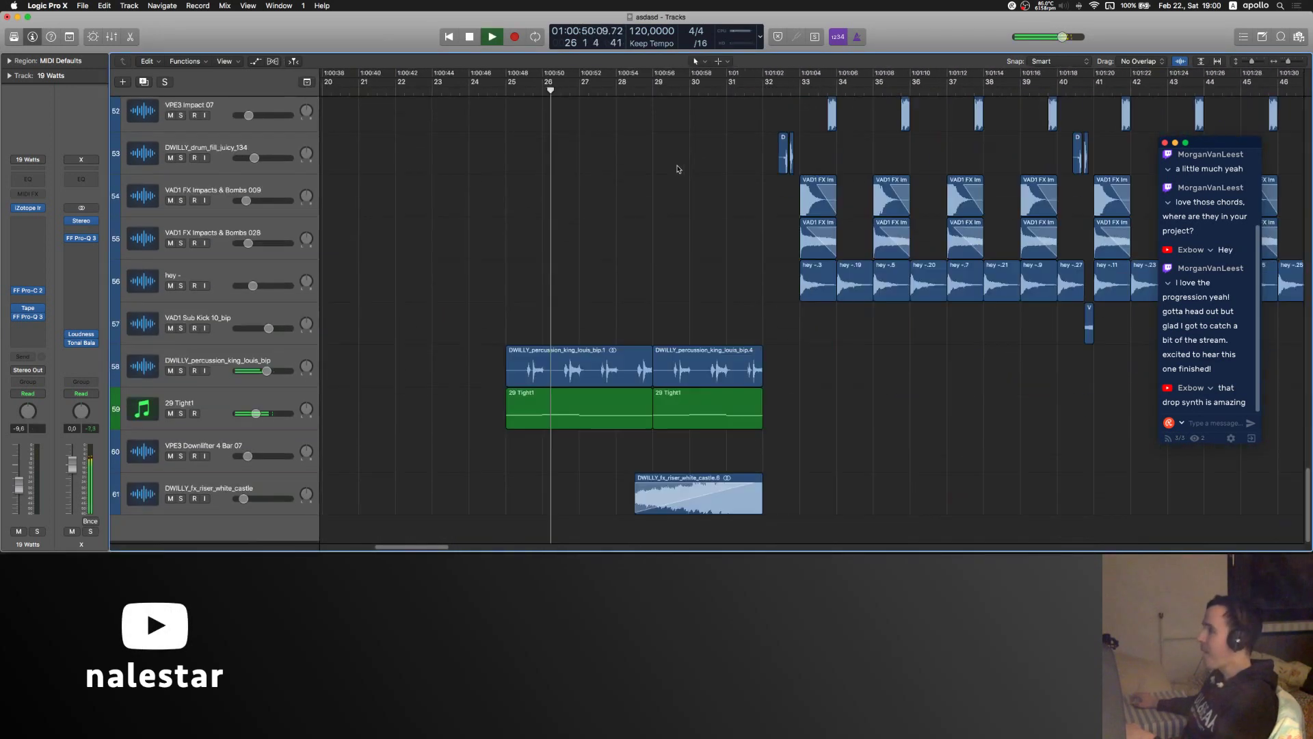
pyautogui.click(640, 496)
pyautogui.press('a')
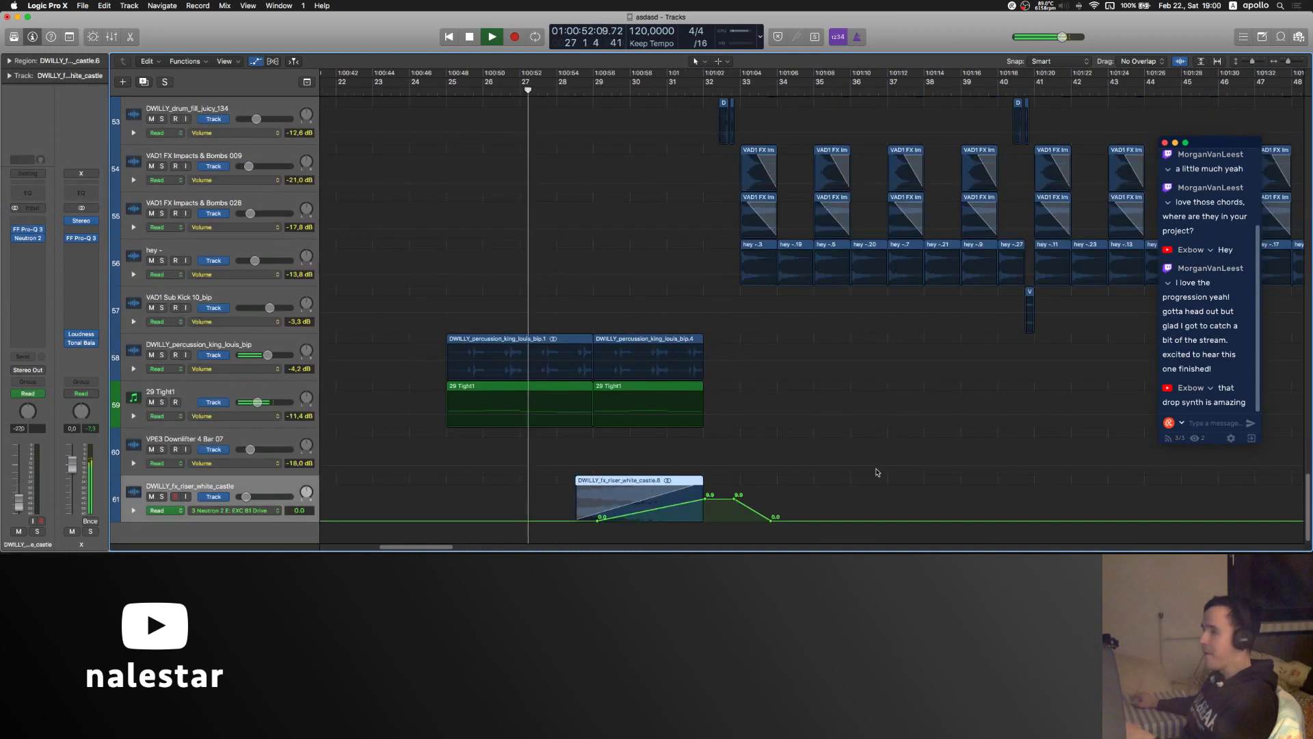
pyautogui.moveTo(722, 500); pyautogui.dragTo(654, 513)
pyautogui.press('t')
pyautogui.press('u')
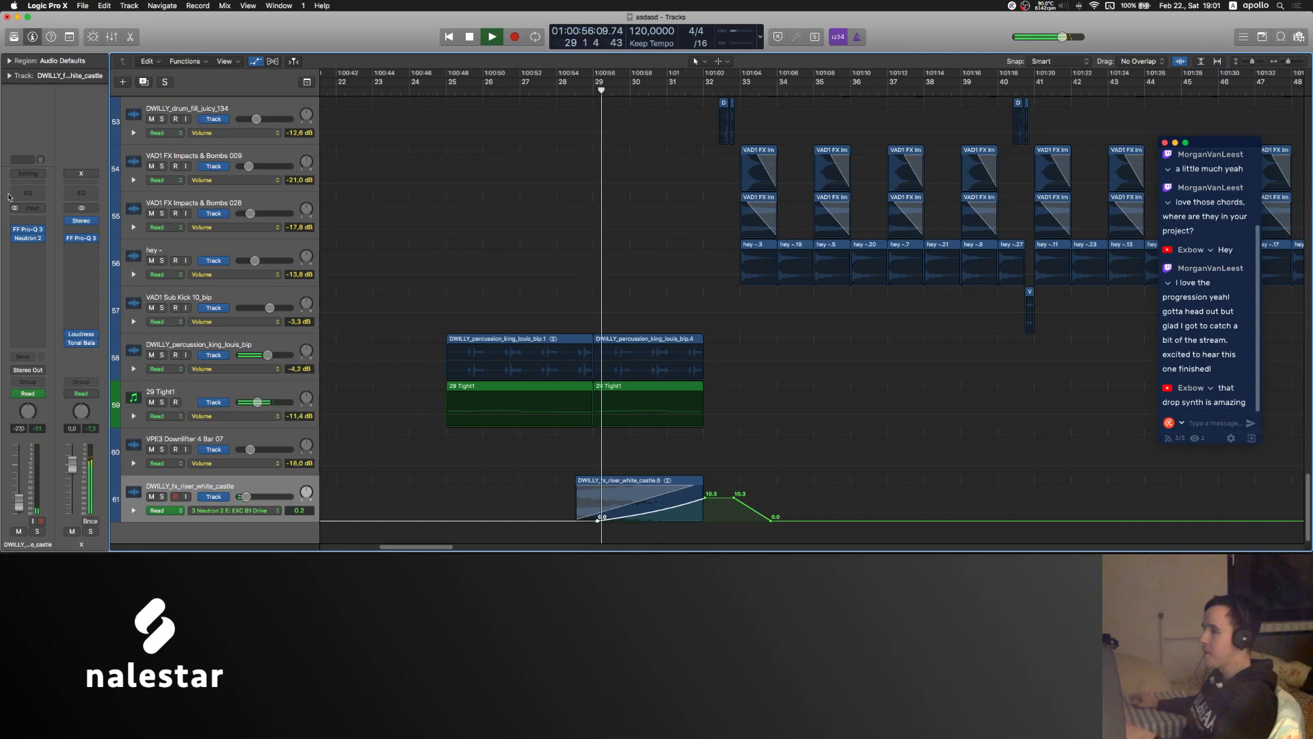
# - Insert PanCake2 after Neutron 2 on the DWILLY_fx_riser_white_castle track and set its beat-synced LFO rate to dotted 3/16
pyautogui.click(27, 247)
pyautogui.moveTo(41, 404)
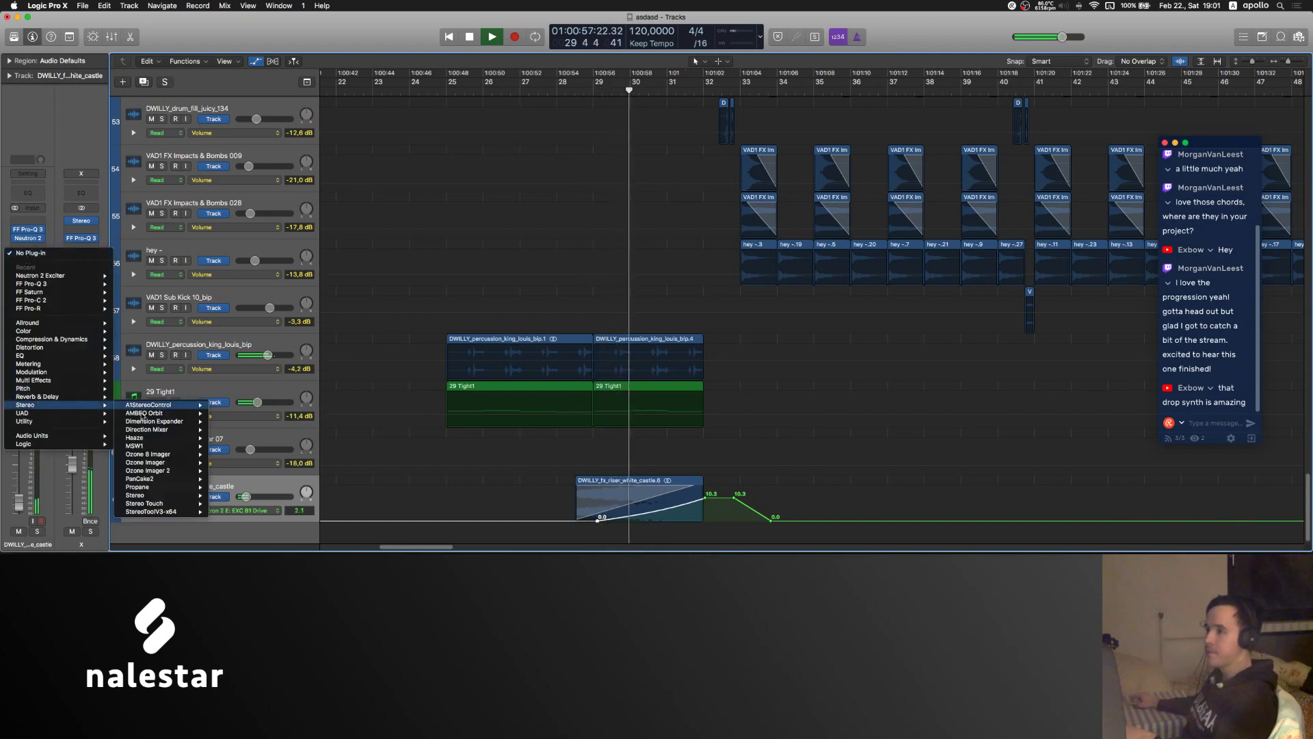
pyautogui.click(140, 478)
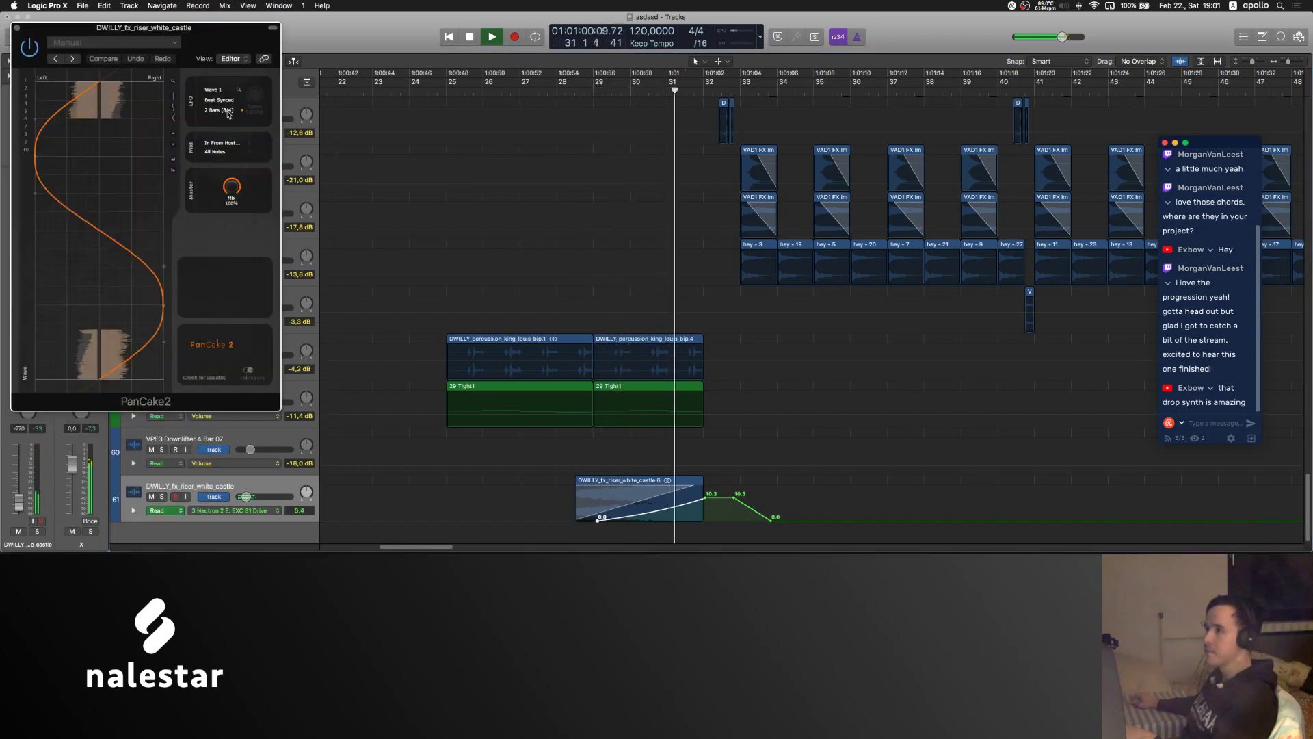
pyautogui.click(223, 109)
pyautogui.click(230, 168)
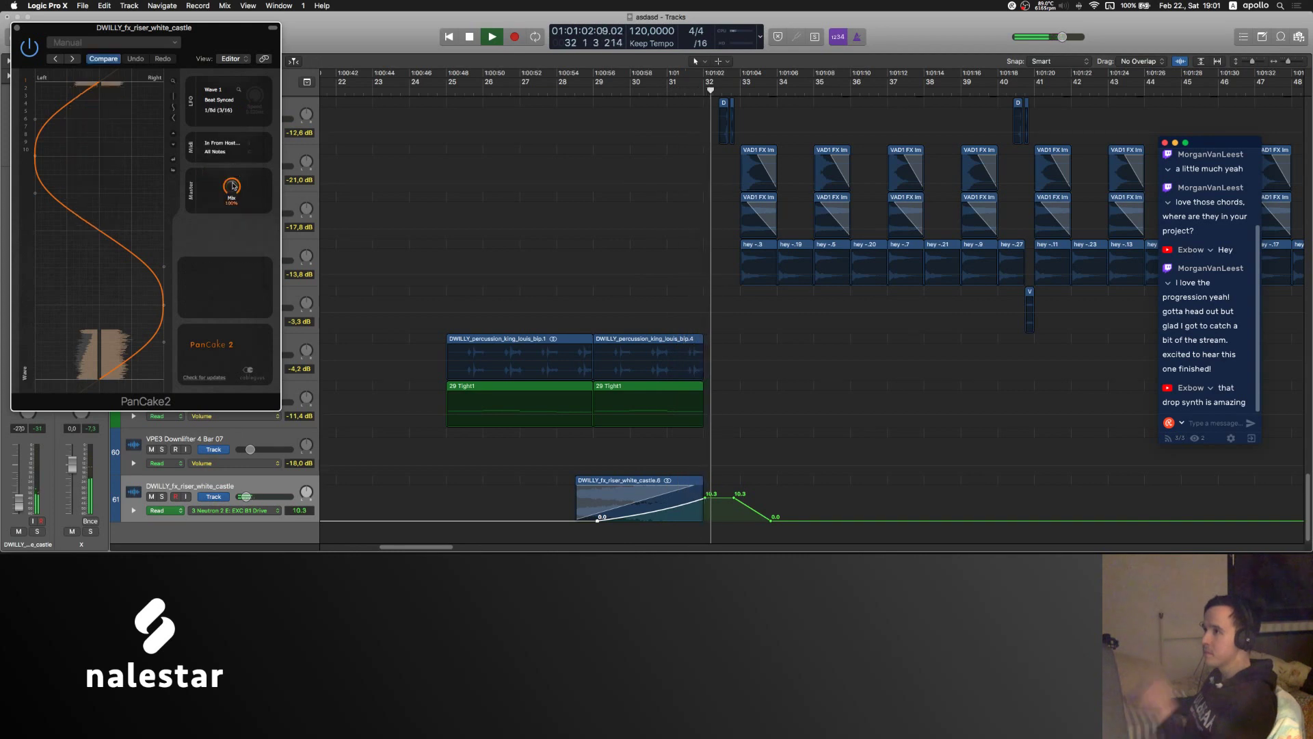
# - Try PanCake2's LFO at 3/8, 1/4 and 3/16 on the riser with a mix adjustment and remove the plug-in
pyautogui.click(223, 109)
pyautogui.click(228, 187)
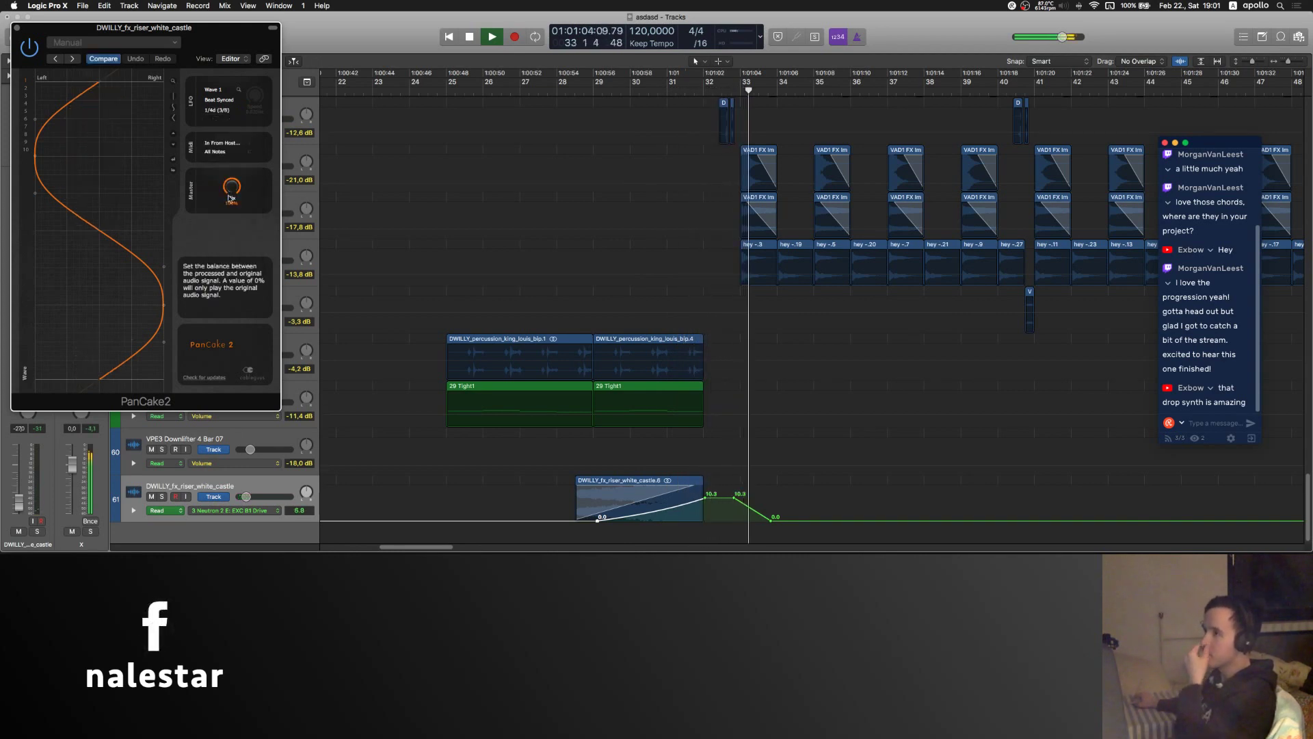
pyautogui.click(223, 109)
pyautogui.click(218, 178)
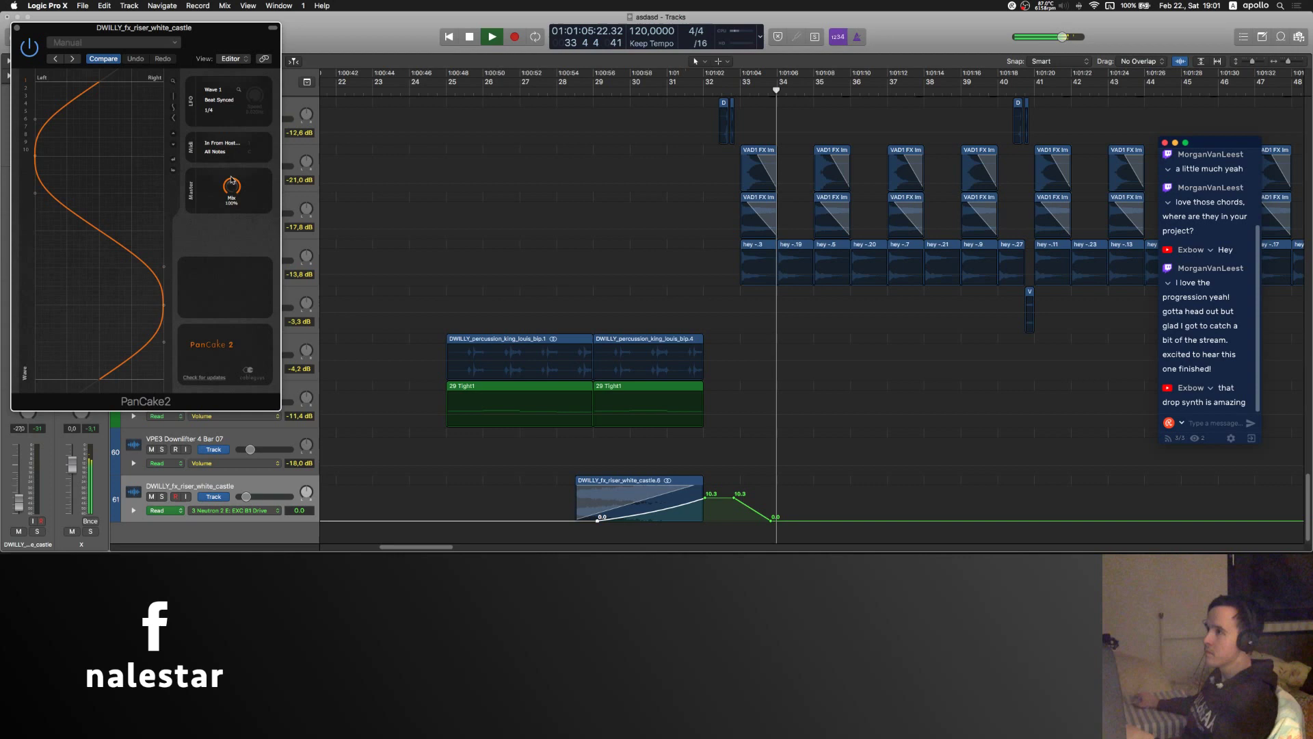
pyautogui.click(223, 109)
pyautogui.click(229, 168)
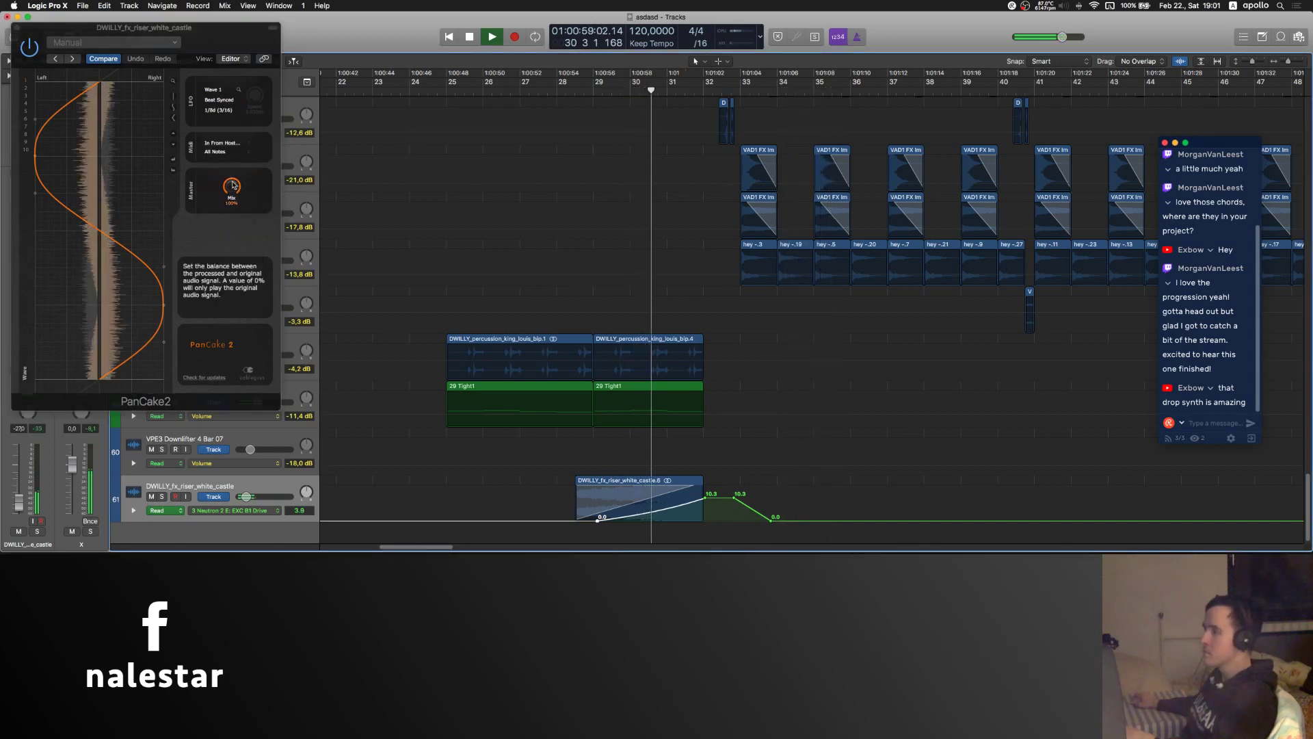
pyautogui.moveTo(232, 187)
pyautogui.mouseDown()
pyautogui.moveTo(232, 219)
pyautogui.moveTo(233, 156)
pyautogui.moveTo(234, 191)
pyautogui.mouseUp()
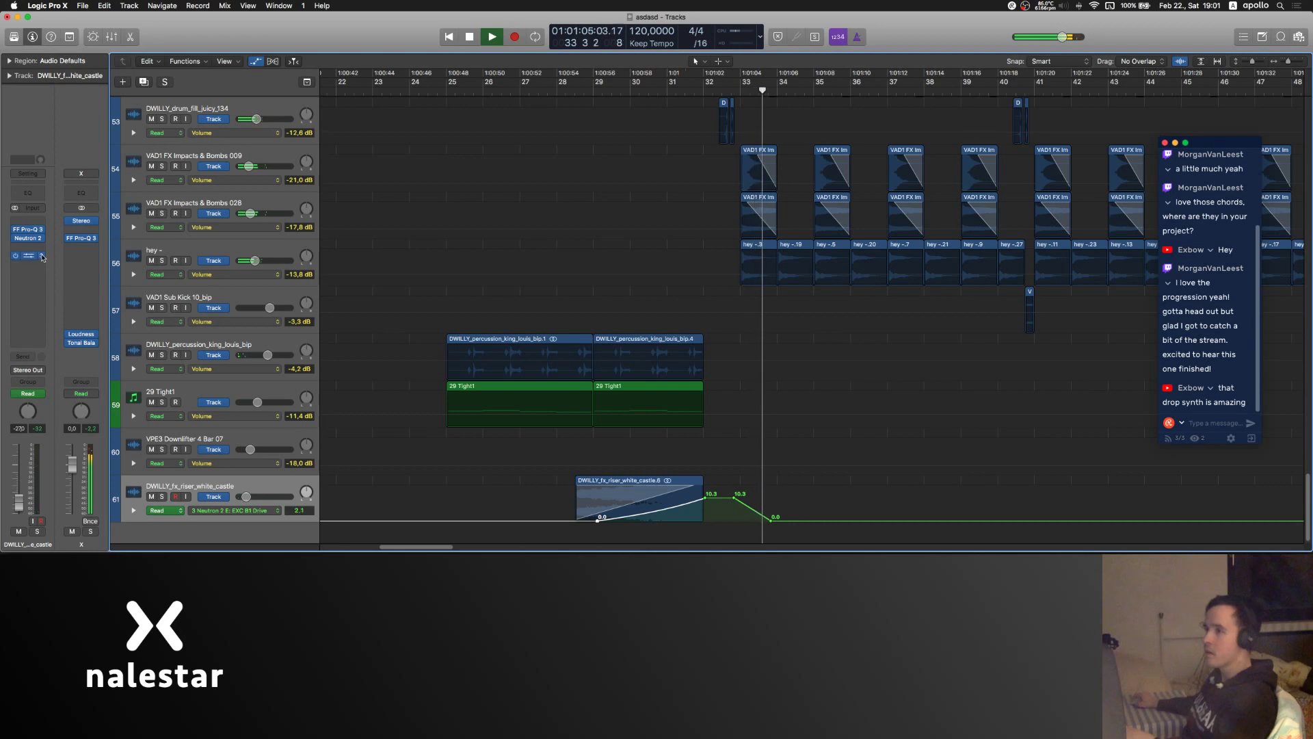
pyautogui.click(41, 255)
pyautogui.click(38, 272)
# - Stop playback and hide the track automation lanes
pyautogui.hscroll(3, 466, 299)
pyautogui.press('space')
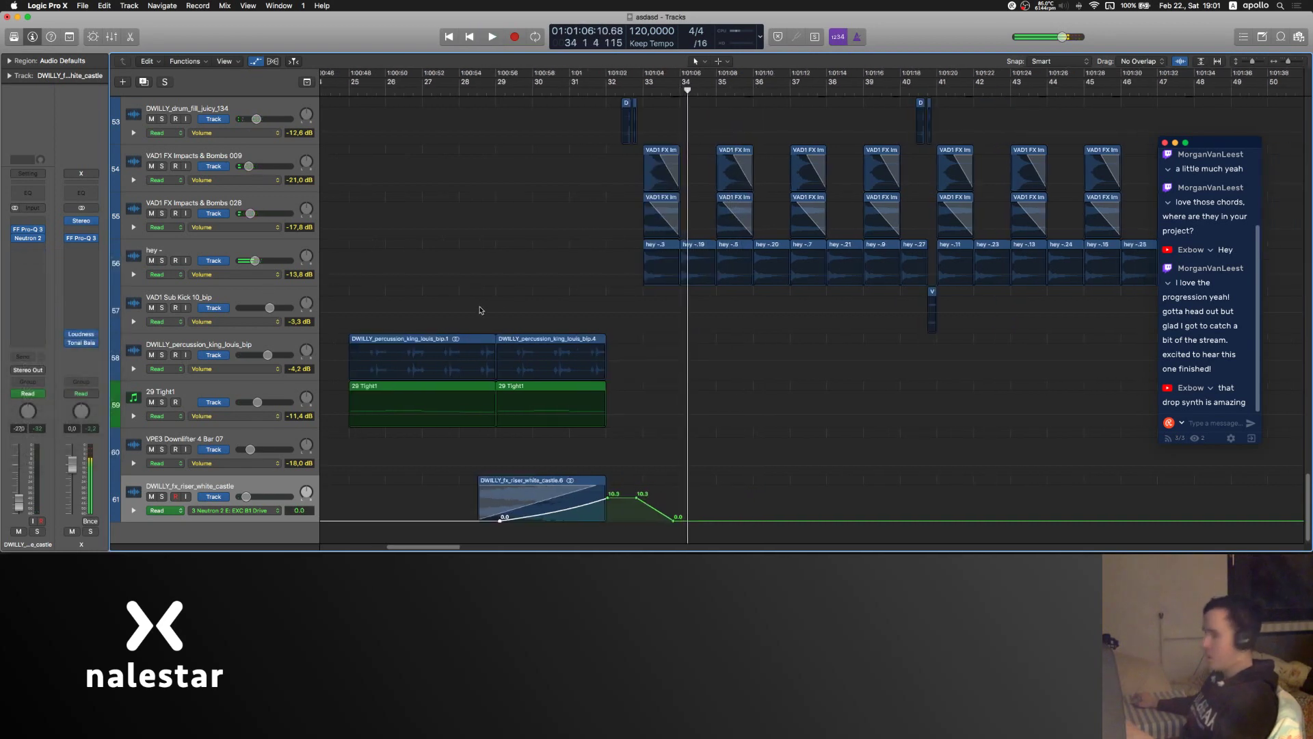
pyautogui.press('a')
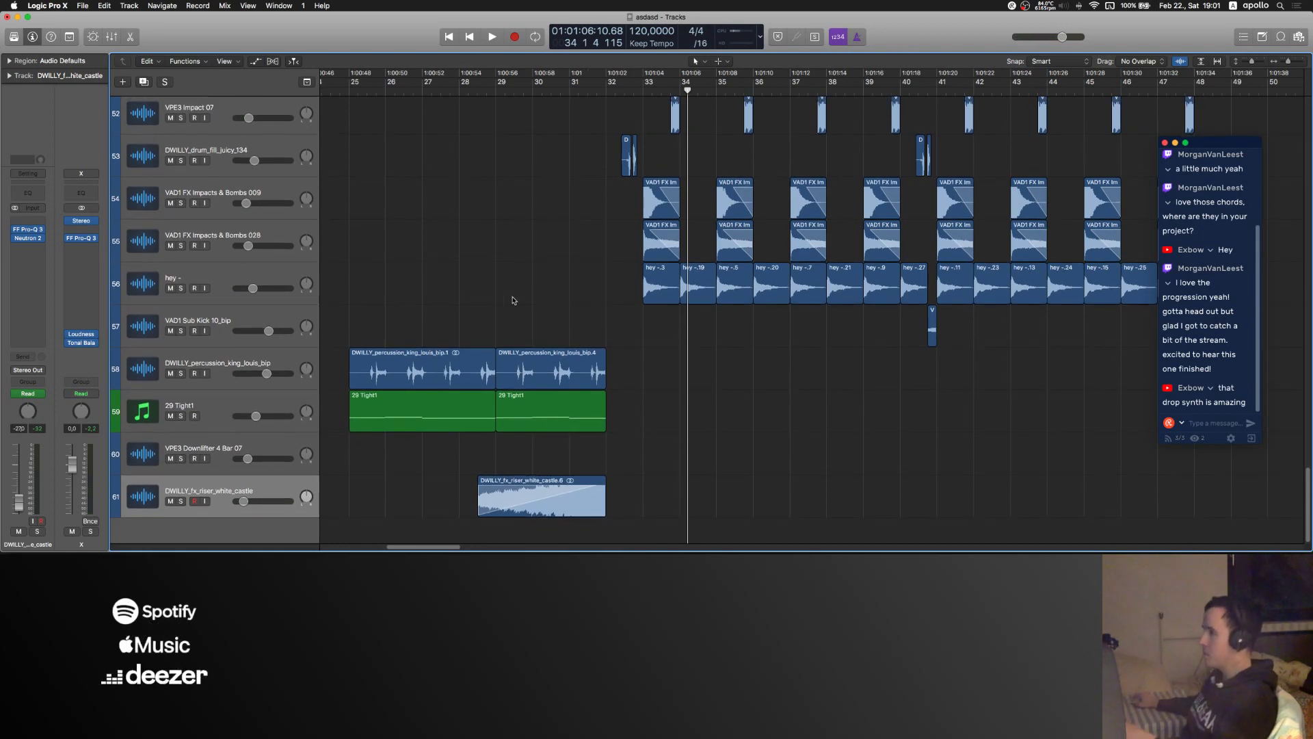
# - Switch to Ableton Live and select the 2 {vec_drums} folder in its sample browser
pyautogui.scroll(2, 512, 300)
pyautogui.hscroll(-2, 515, 301)
pyautogui.scroll(1, 561, 462)
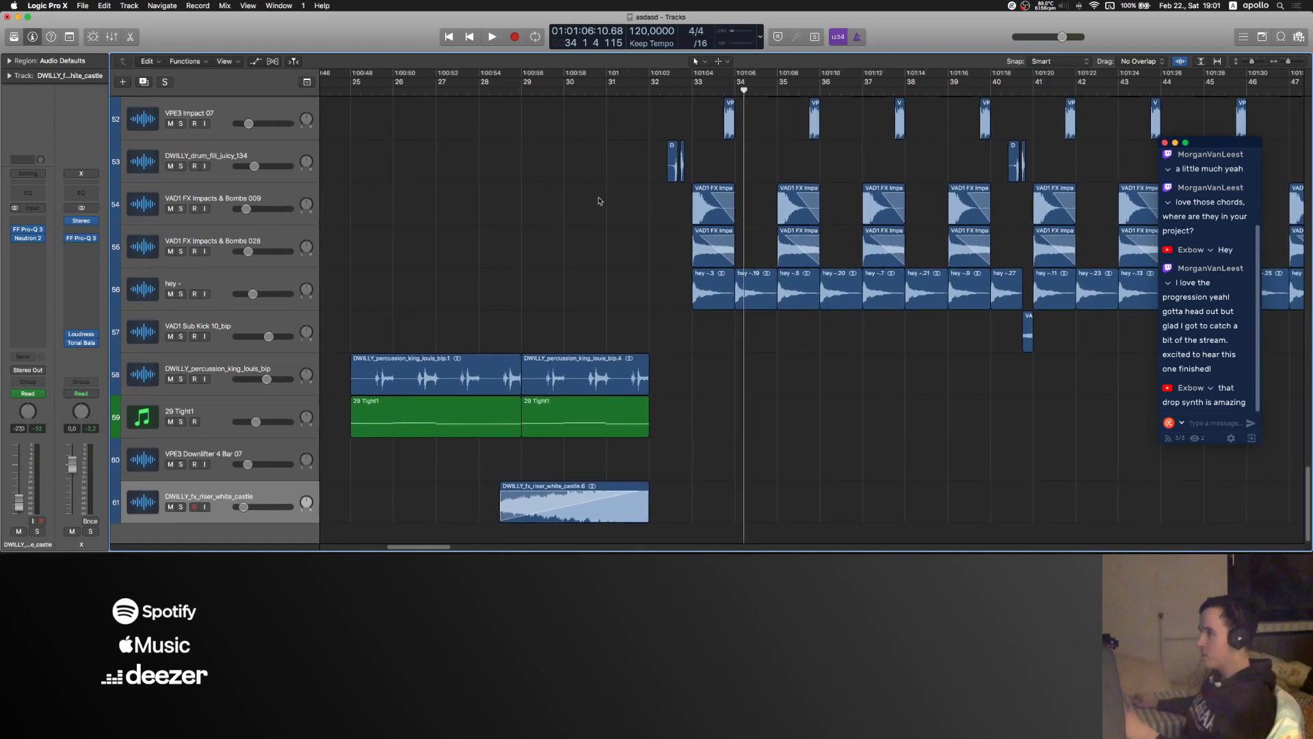
pyautogui.hscroll(3, 583, 214)
pyautogui.scroll(-1, 575, 226)
pyautogui.scroll(-2, 560, 233)
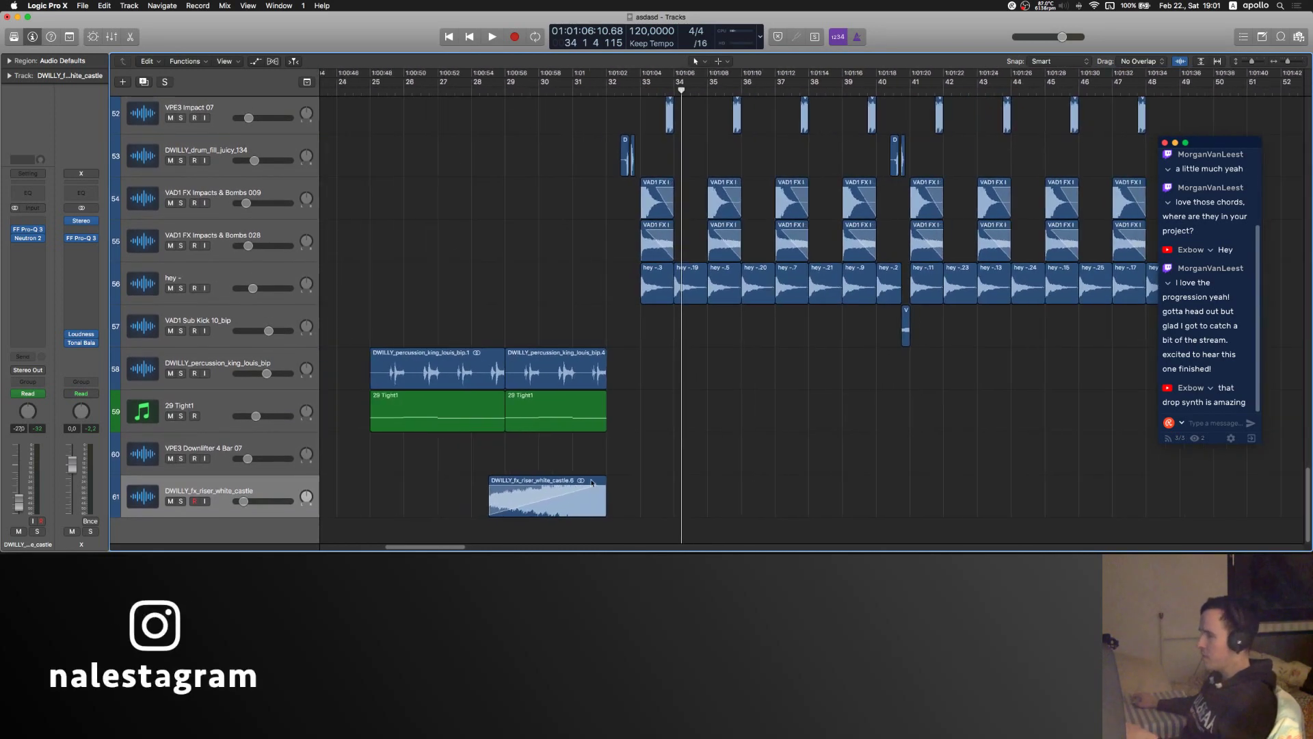
pyautogui.moveTo(615, 550)
pyautogui.click(614, 523)
pyautogui.click(685, 202)
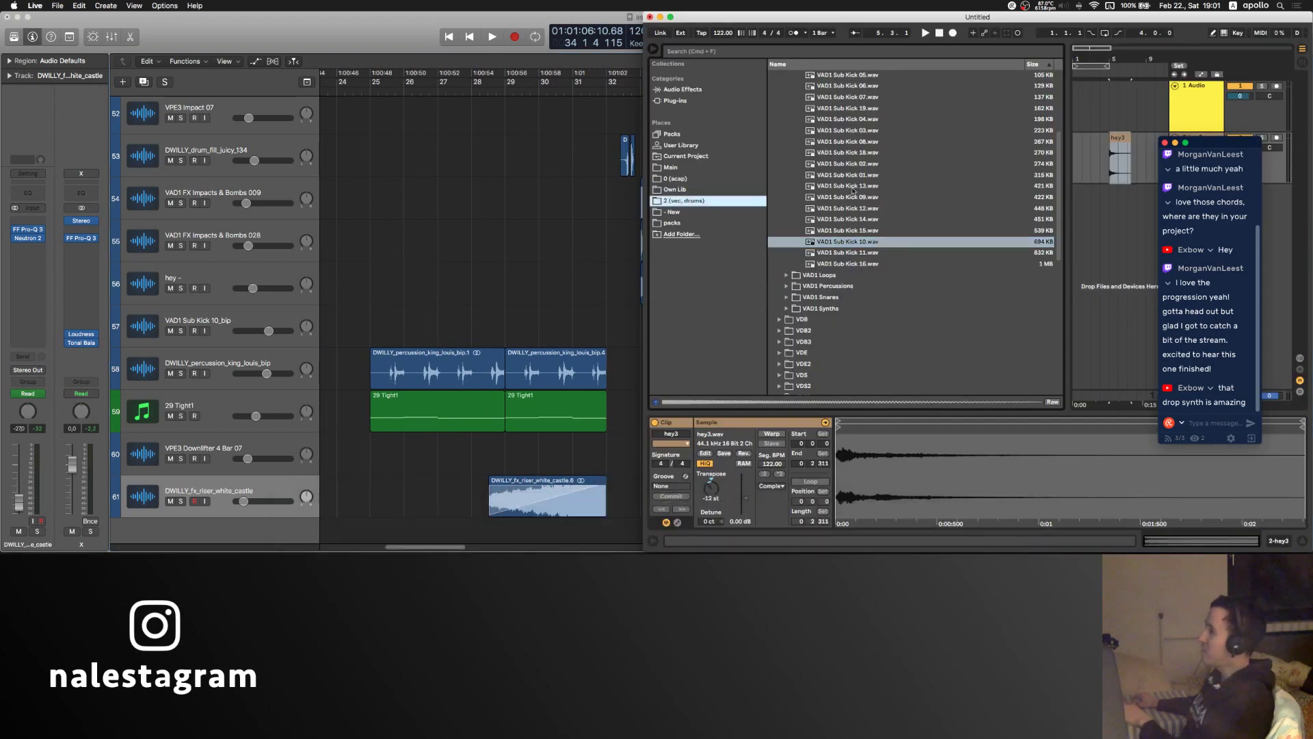
# - Collapse the VAD1 Kicks folders in the sample browser and expand the VAD1 FX Uplifter folder
pyautogui.scroll(4, 855, 195)
pyautogui.click(795, 187)
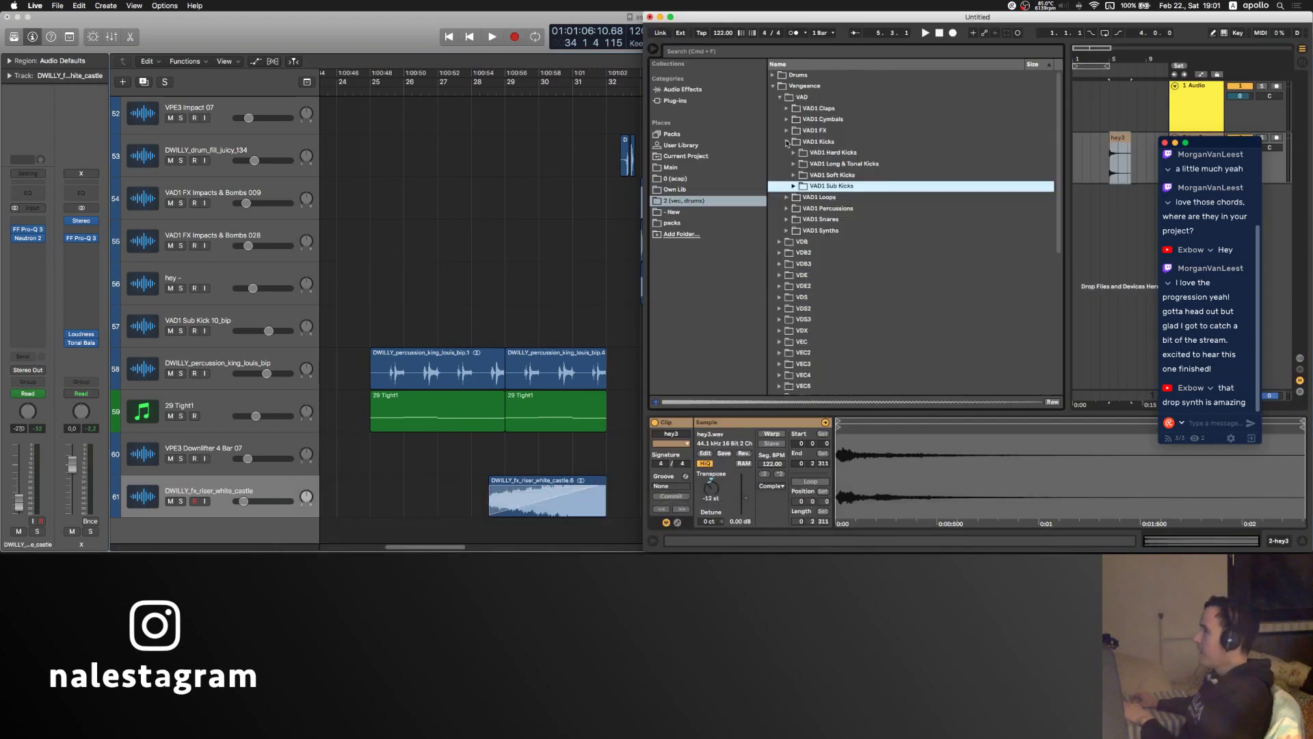
pyautogui.click(787, 141)
pyautogui.click(787, 130)
pyautogui.click(792, 175)
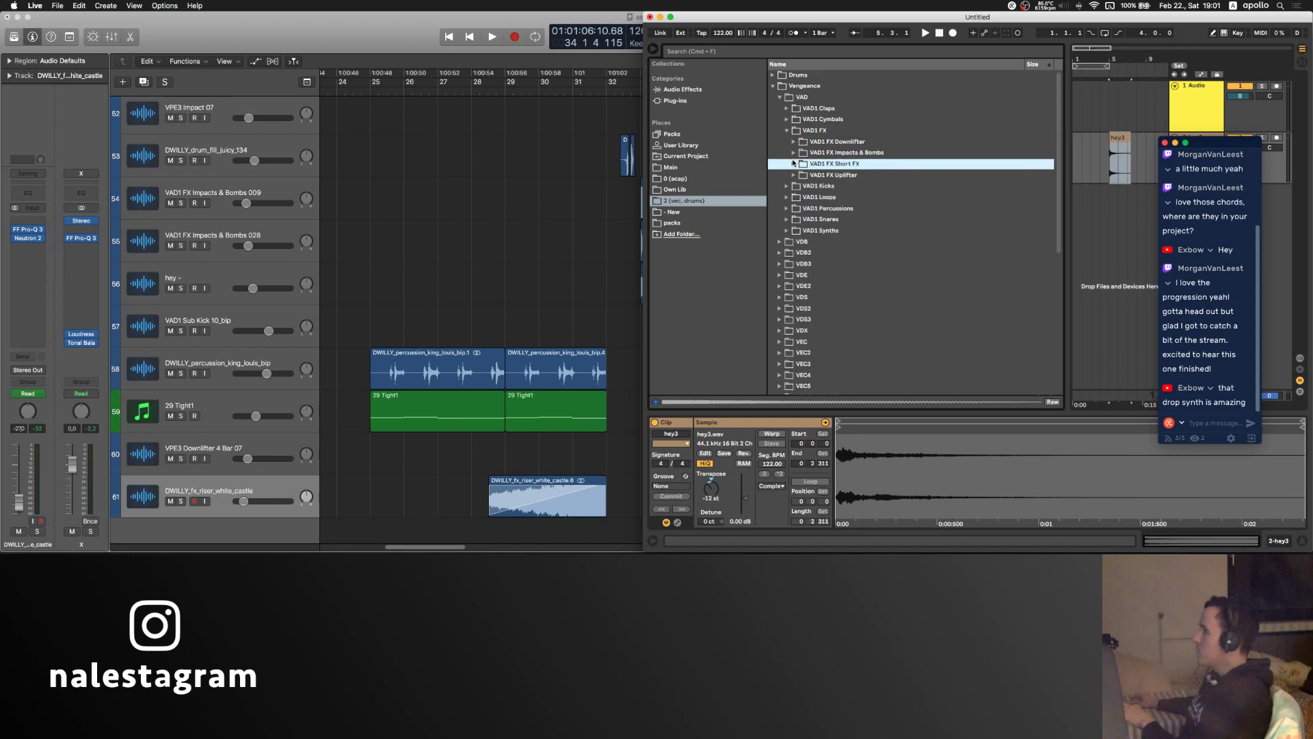
pyautogui.click(793, 175)
# - Preview samples in the VAD1 FX Uplifter folder and select VAD1 FX Uplifter 016.wav
pyautogui.scroll(-7, 877, 356)
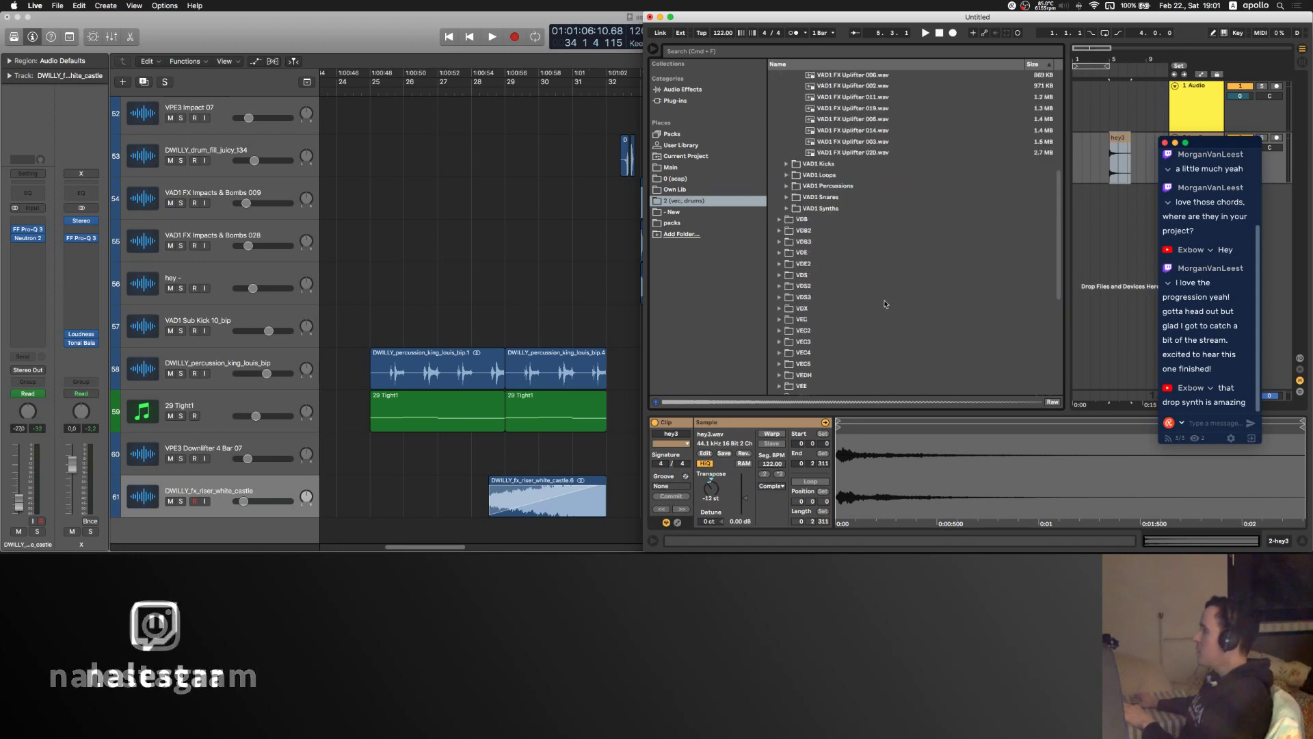
pyautogui.scroll(3, 885, 206)
pyautogui.click(885, 189)
pyautogui.scroll(5, 884, 194)
pyautogui.press('Up')
pyautogui.press('Up')
pyautogui.press('Up')
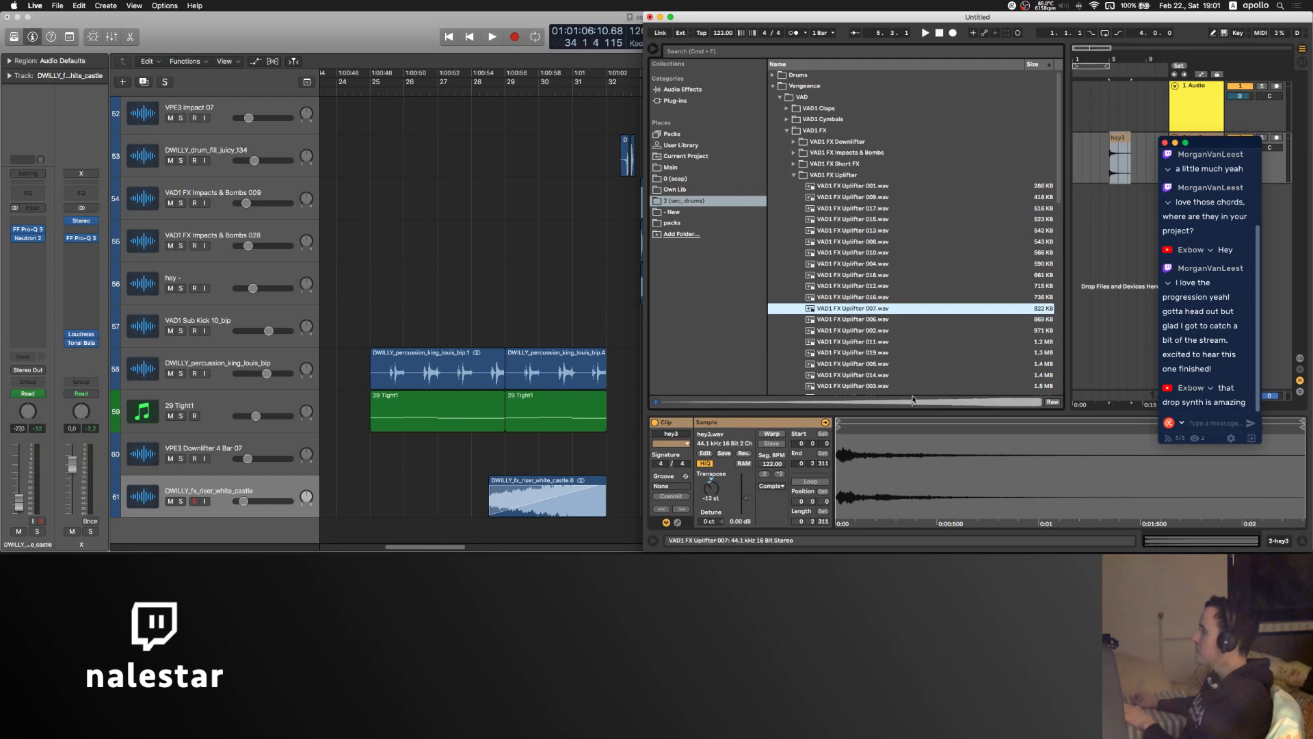
pyautogui.press('Up')
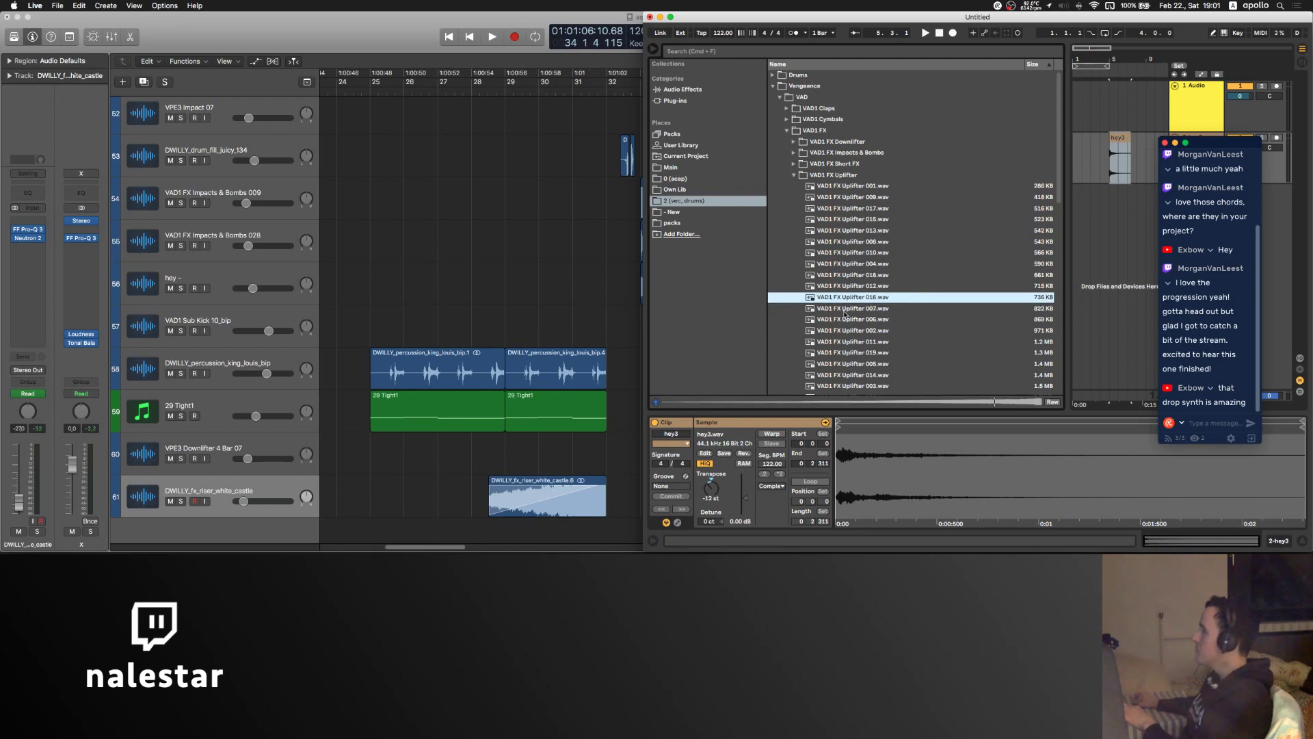
# - Add VAD1 FX Uplifter 016 to the Logic Pro project below the riser, ending with it at bar 32
pyautogui.moveTo(532, 473); pyautogui.dragTo(631, 510)
pyautogui.click(602, 523)
pyautogui.press('BackSpace')
pyautogui.click(603, 501)
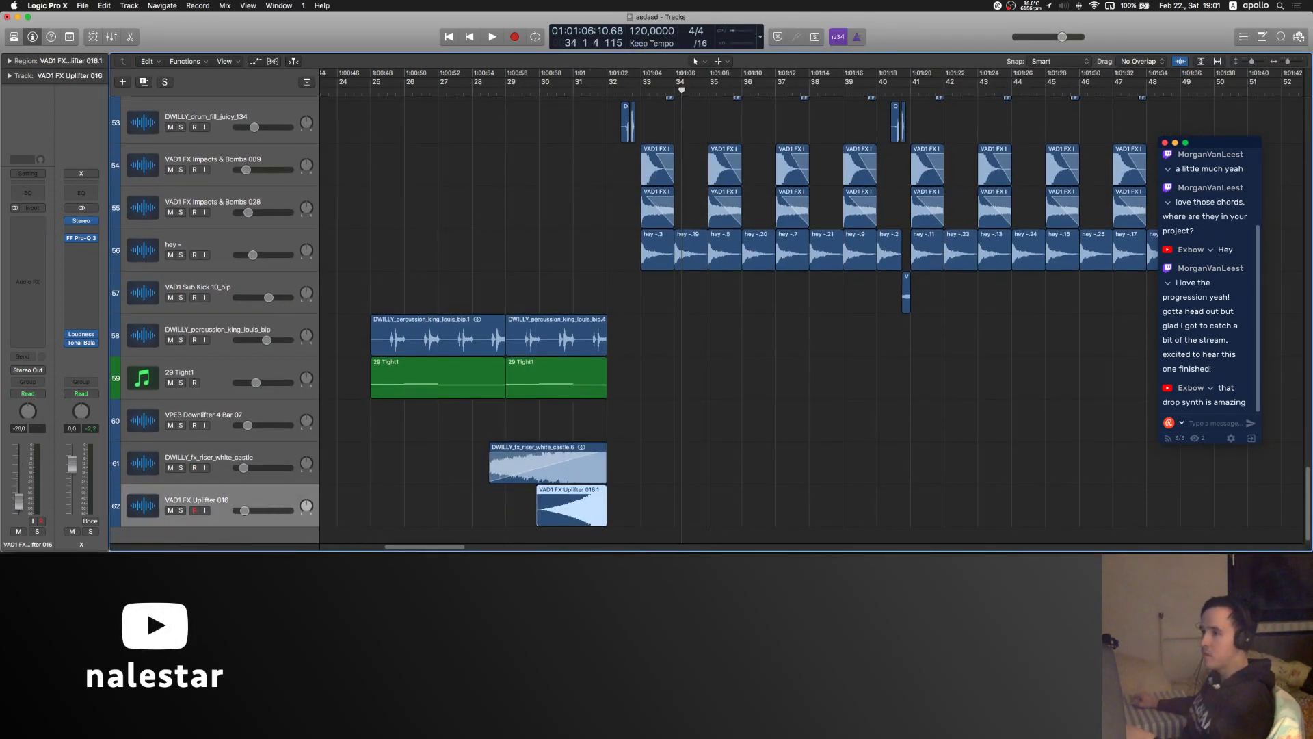
# - Insert FF Pro-Q 3 on the VAD1 FX Uplifter 016 track, adjust its EQ and raise the track's level during playback
pyautogui.doubleClick(485, 90)
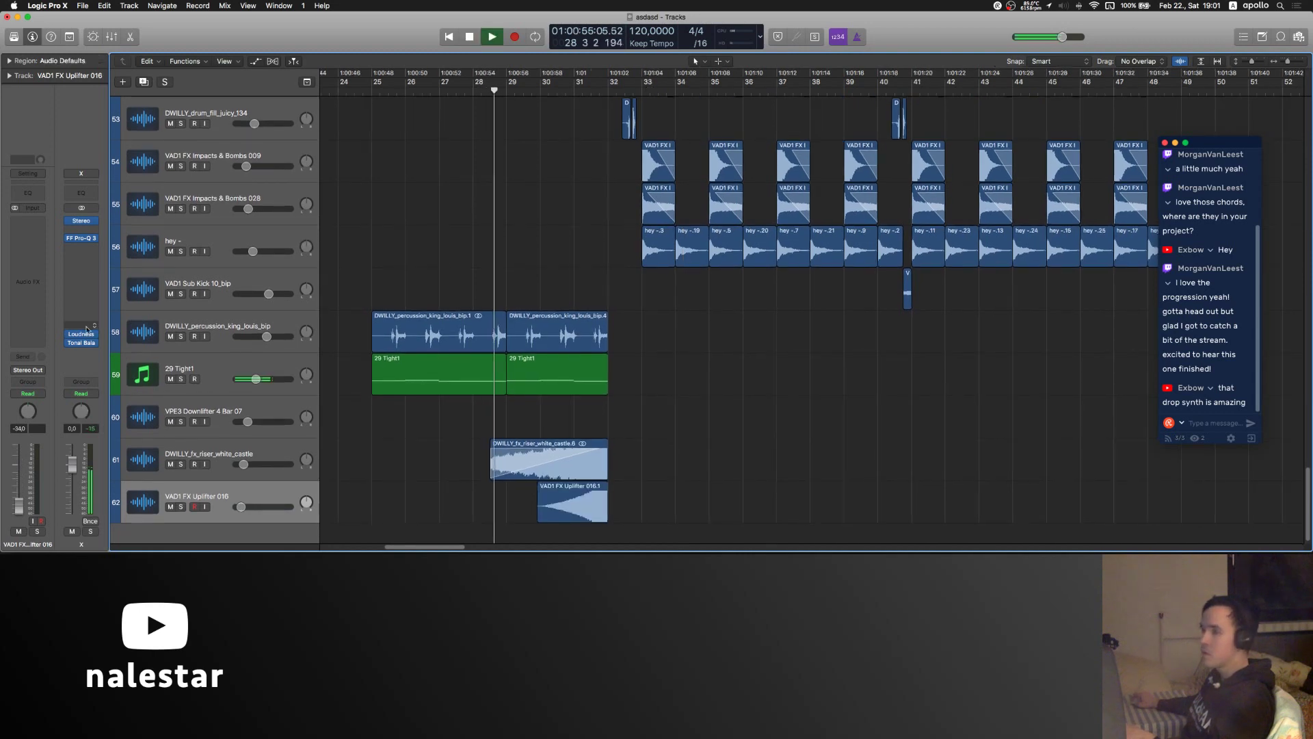
pyautogui.click(28, 235)
pyautogui.click(36, 275)
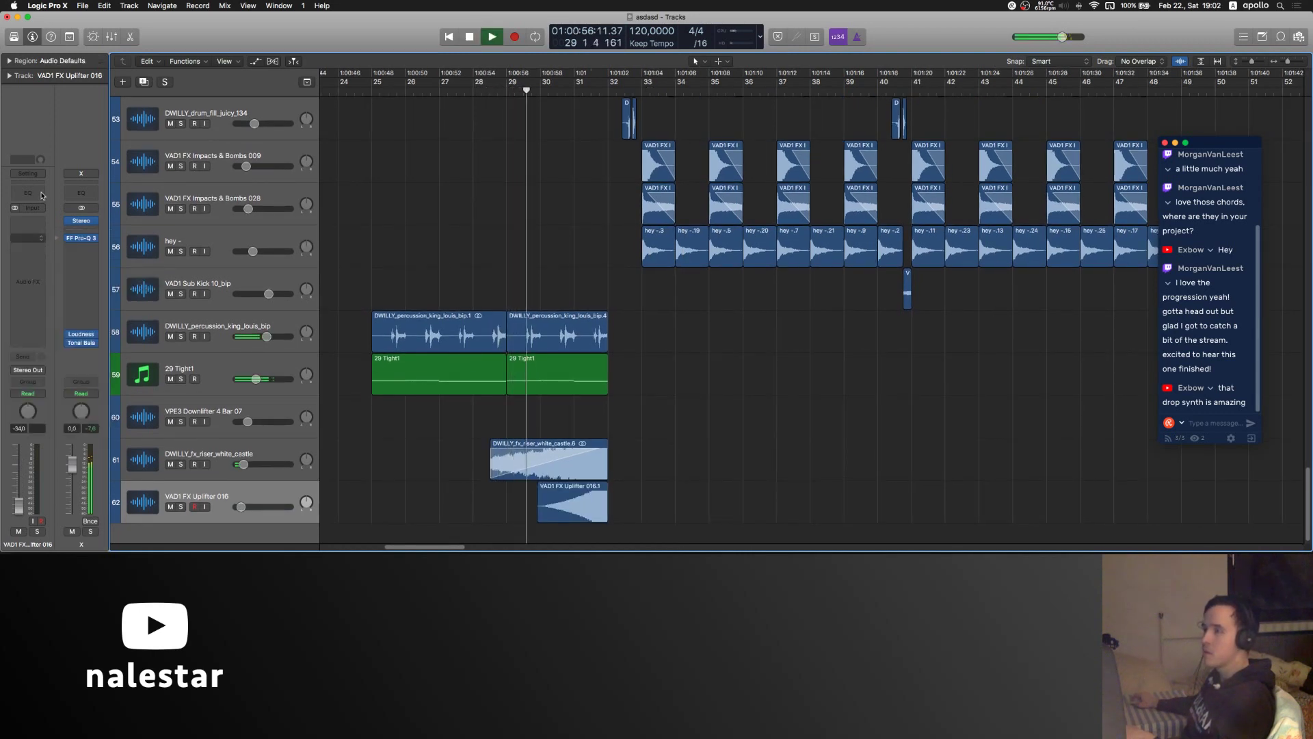
pyautogui.moveTo(43, 171); pyautogui.dragTo(234, 178)
pyautogui.click(16, 27)
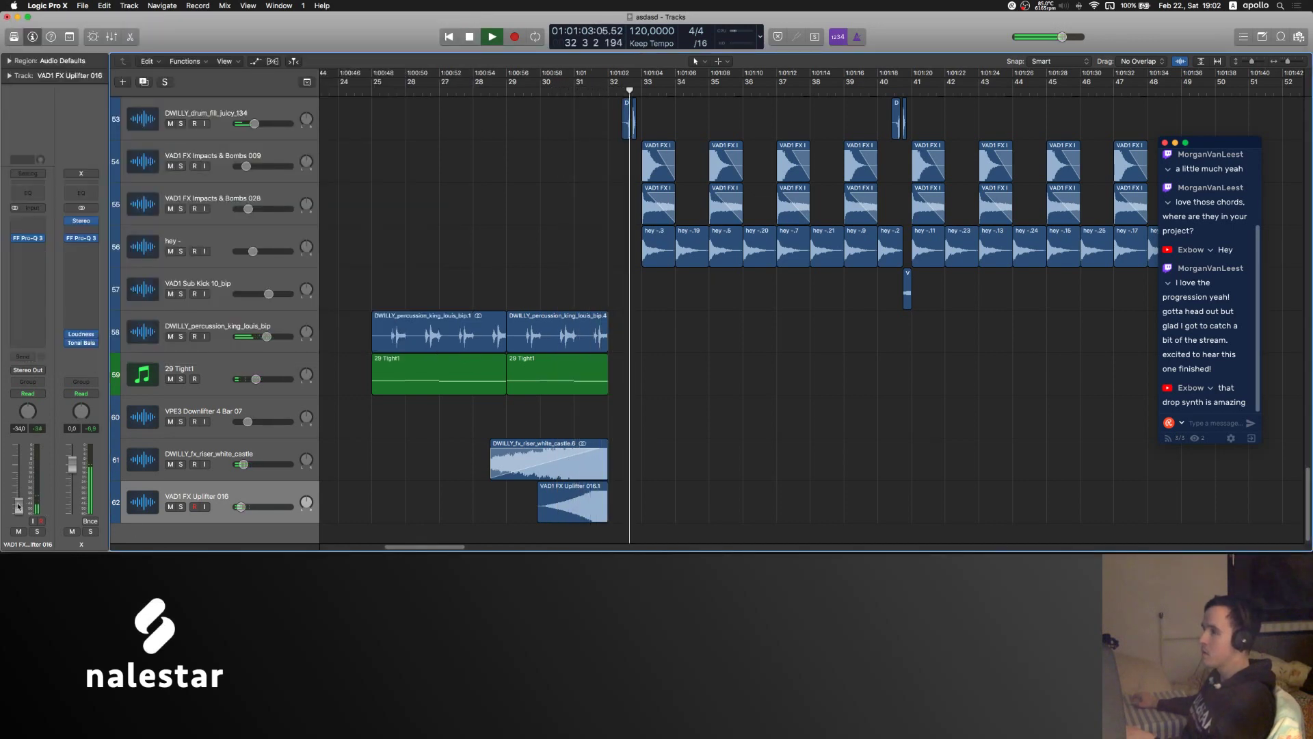
pyautogui.click(555, 90)
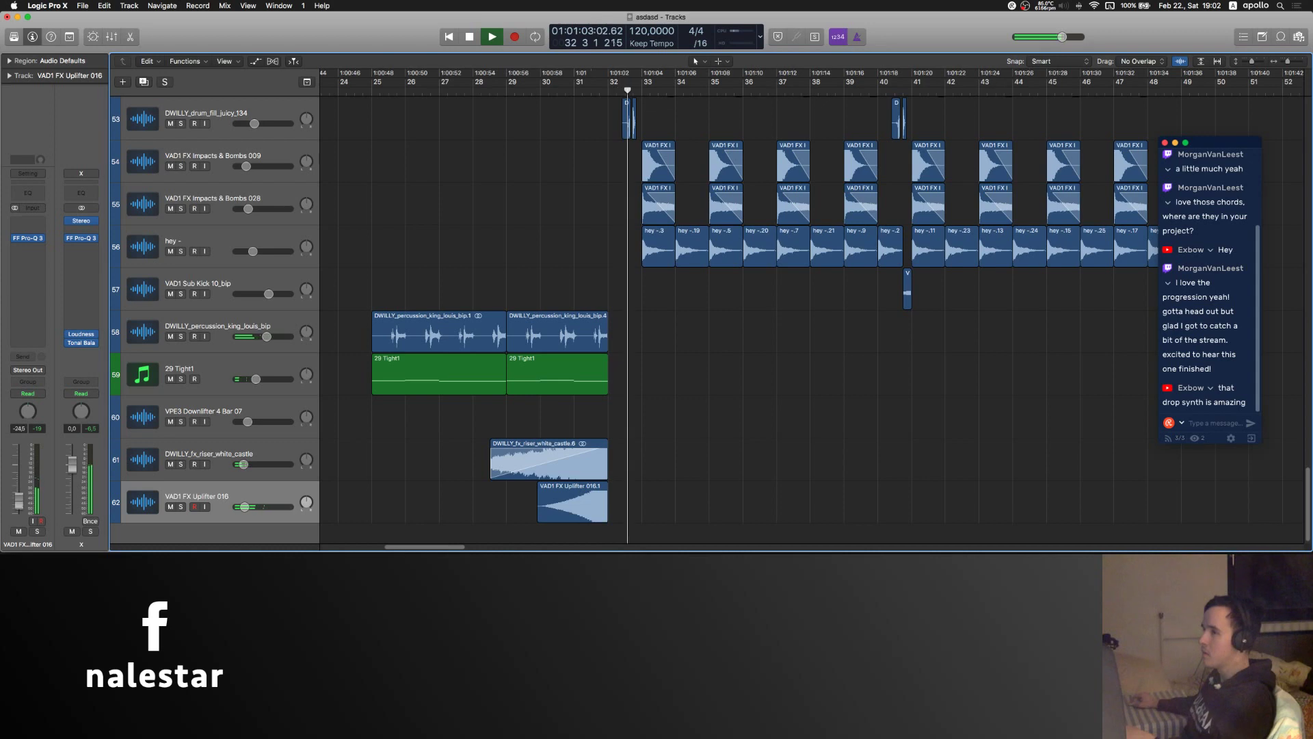
# - Stop playback and unmute the four autograf voc regions between bars 17 and 32
pyautogui.press('super+Right')
pyautogui.hscroll(-3, 534, 280)
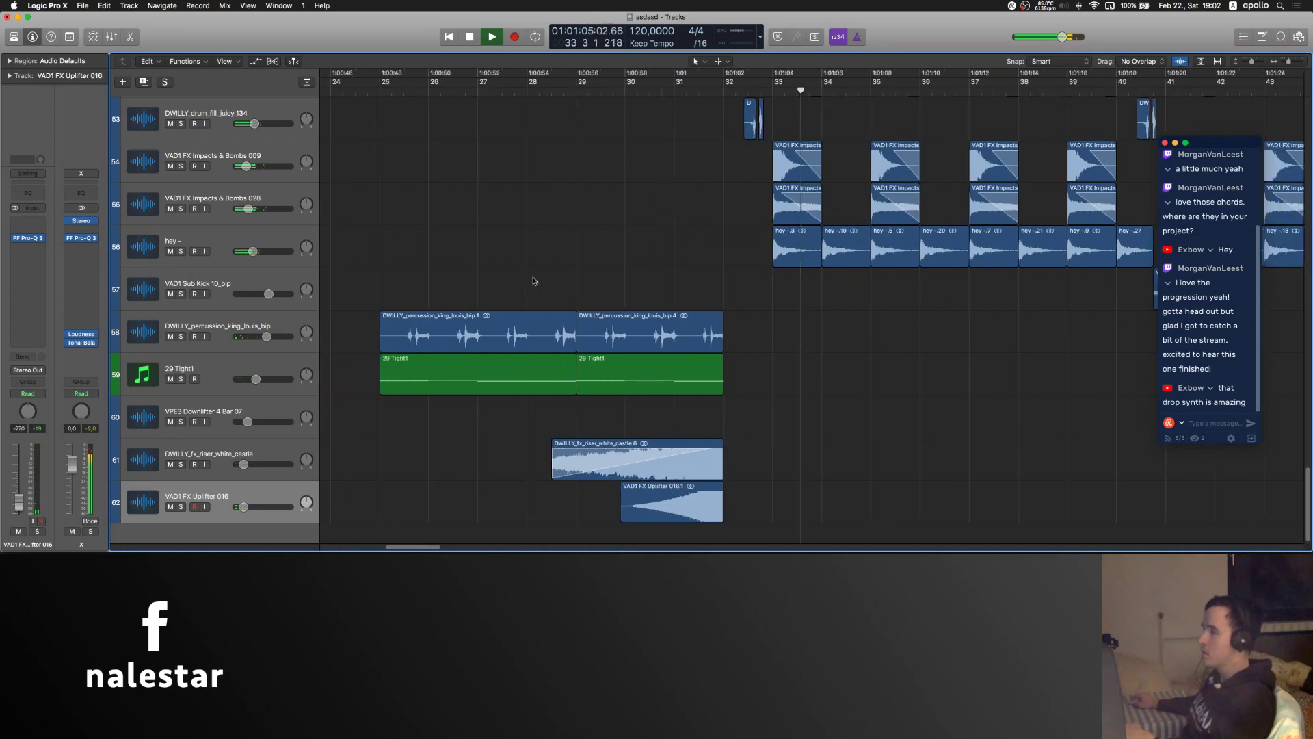
pyautogui.press('super+Left')
pyautogui.hscroll(-2, 534, 280)
pyautogui.press('super+Left')
pyautogui.scroll(10, 532, 280)
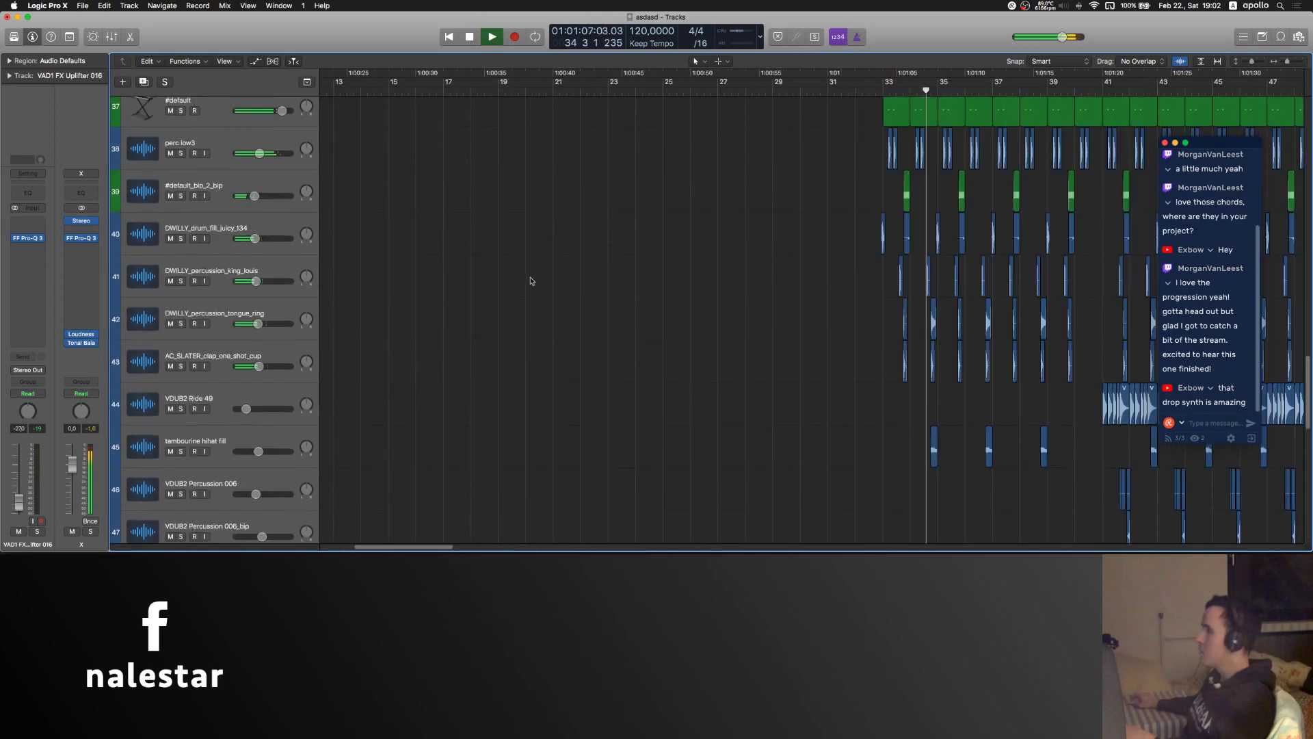
pyautogui.scroll(20, 531, 281)
pyautogui.hscroll(3, 531, 281)
pyautogui.press('super+Right')
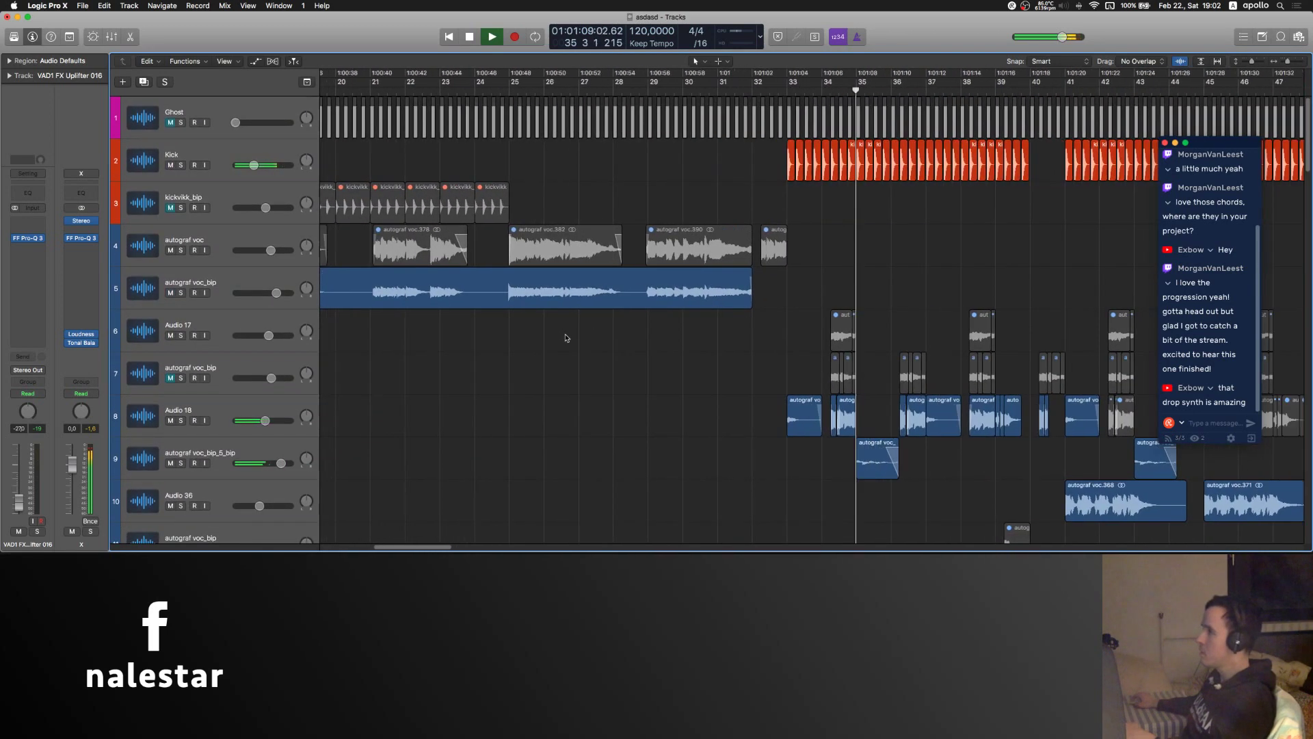
pyautogui.hscroll(-5, 566, 338)
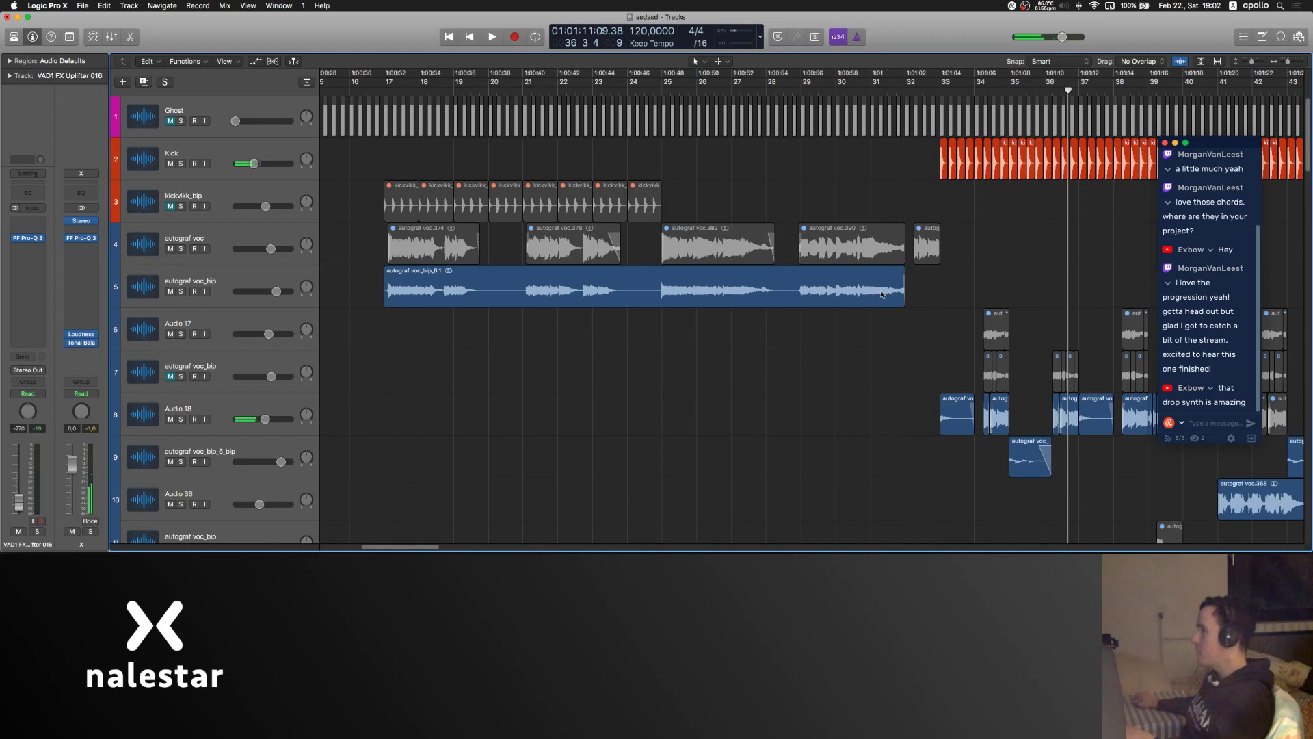
pyautogui.moveTo(376, 250); pyautogui.dragTo(841, 240)
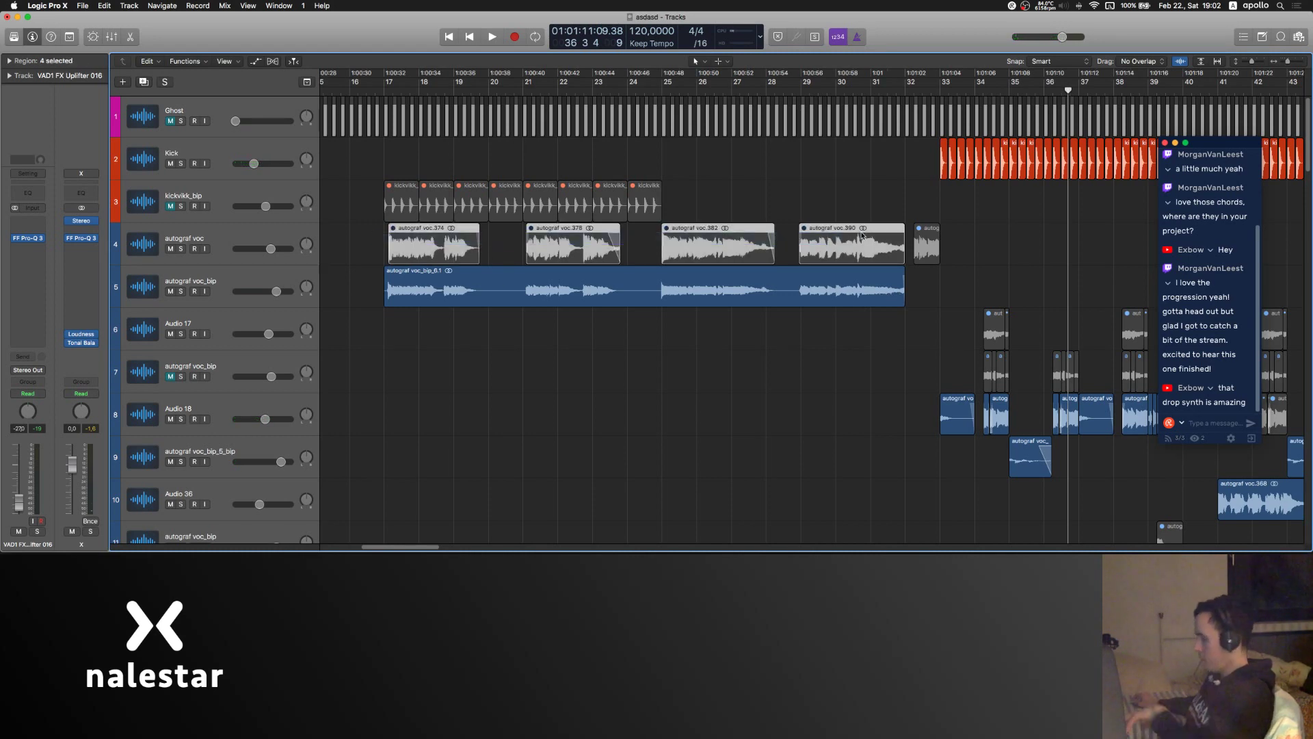
pyautogui.click(144, 238)
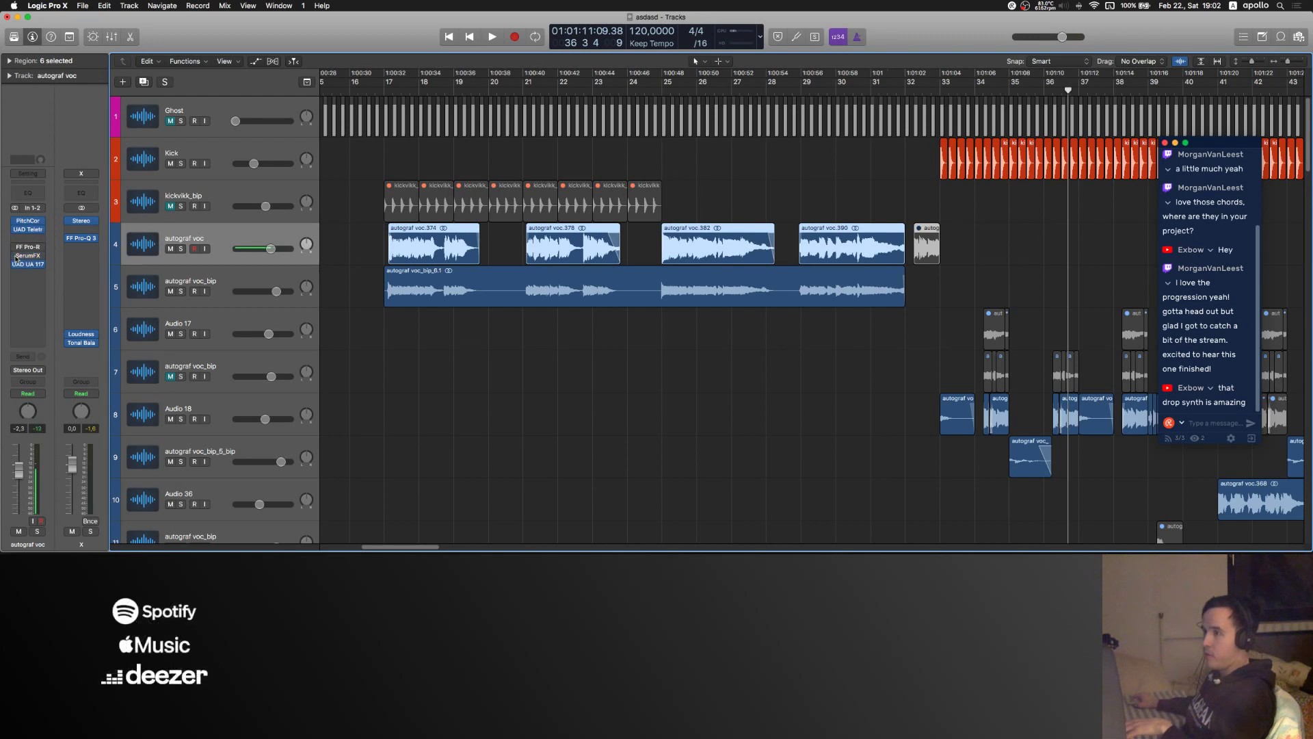
# - Bounce the four autograf voc regions in place to a new track and mute the original regions again
pyautogui.click(619, 417)
pyautogui.moveTo(370, 252); pyautogui.dragTo(828, 248)
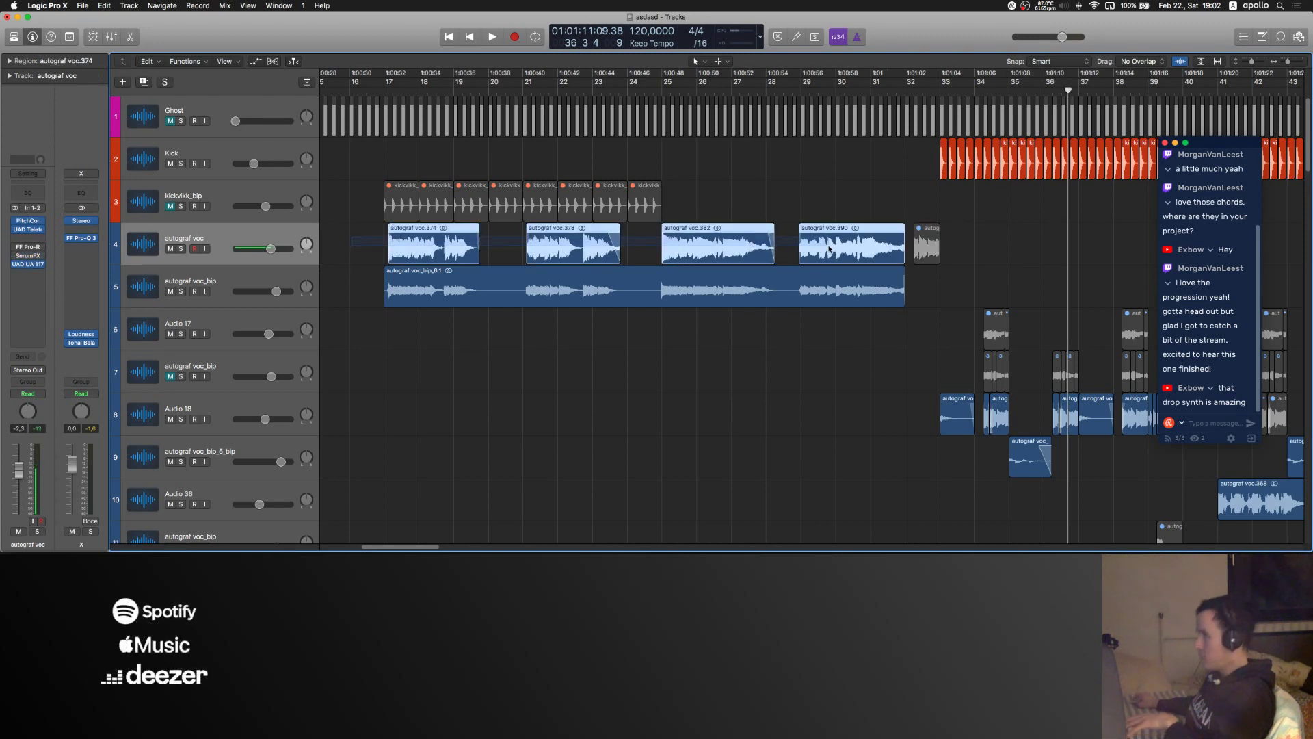
pyautogui.hotkey('ctrl', 'b')
pyautogui.press('Return')
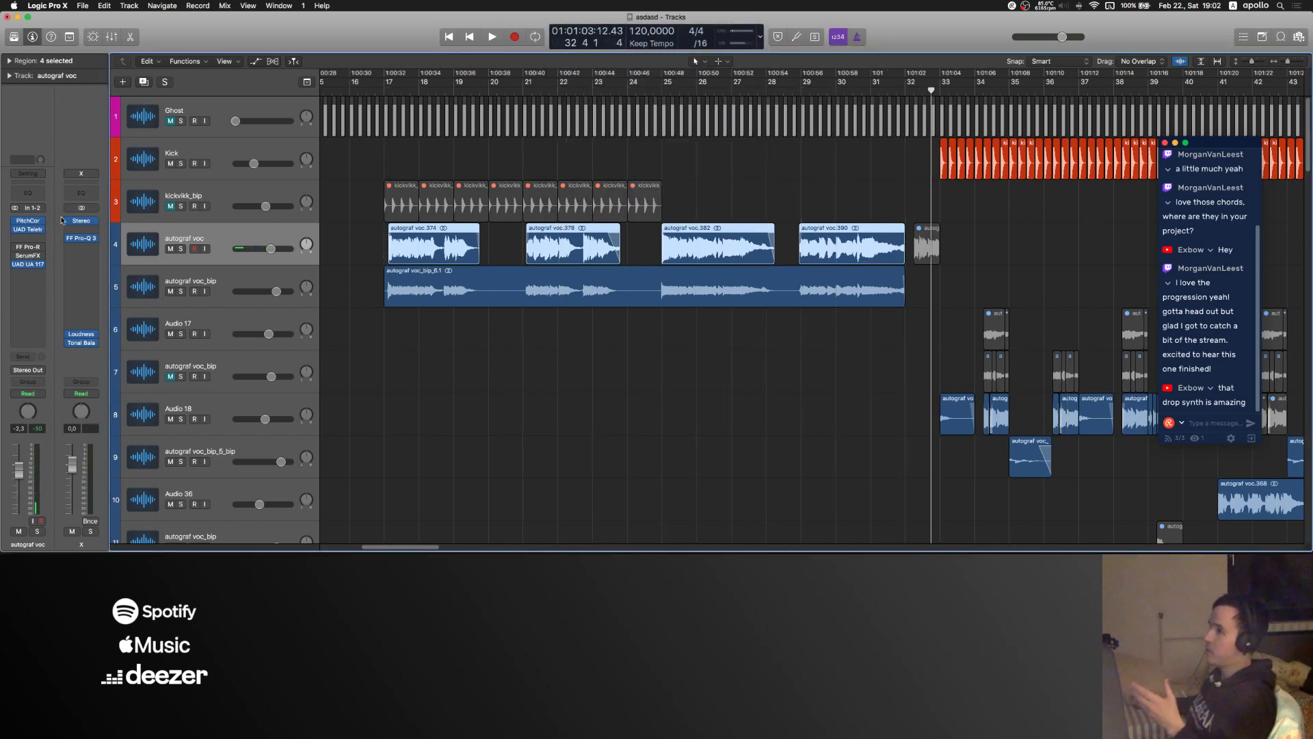
pyautogui.moveTo(382, 252); pyautogui.dragTo(830, 242)
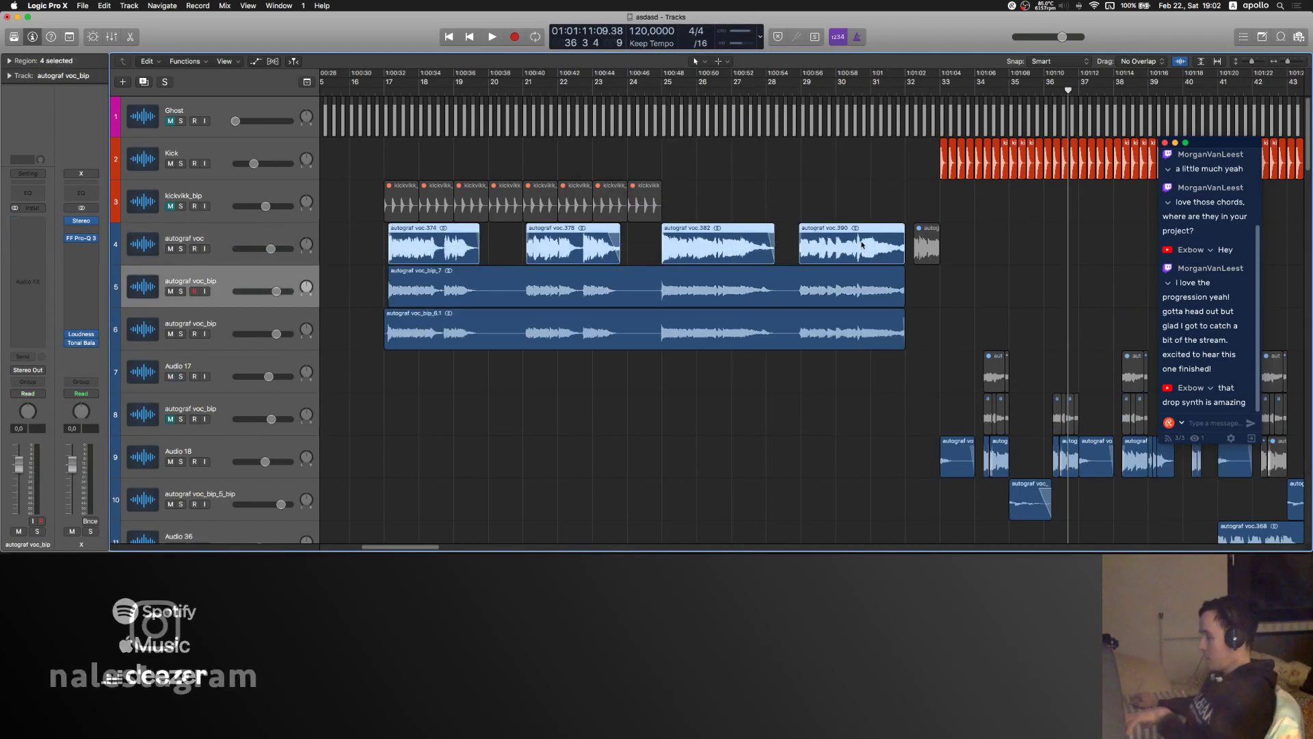
pyautogui.hotkey('ctrl', 'm')
pyautogui.click(244, 275)
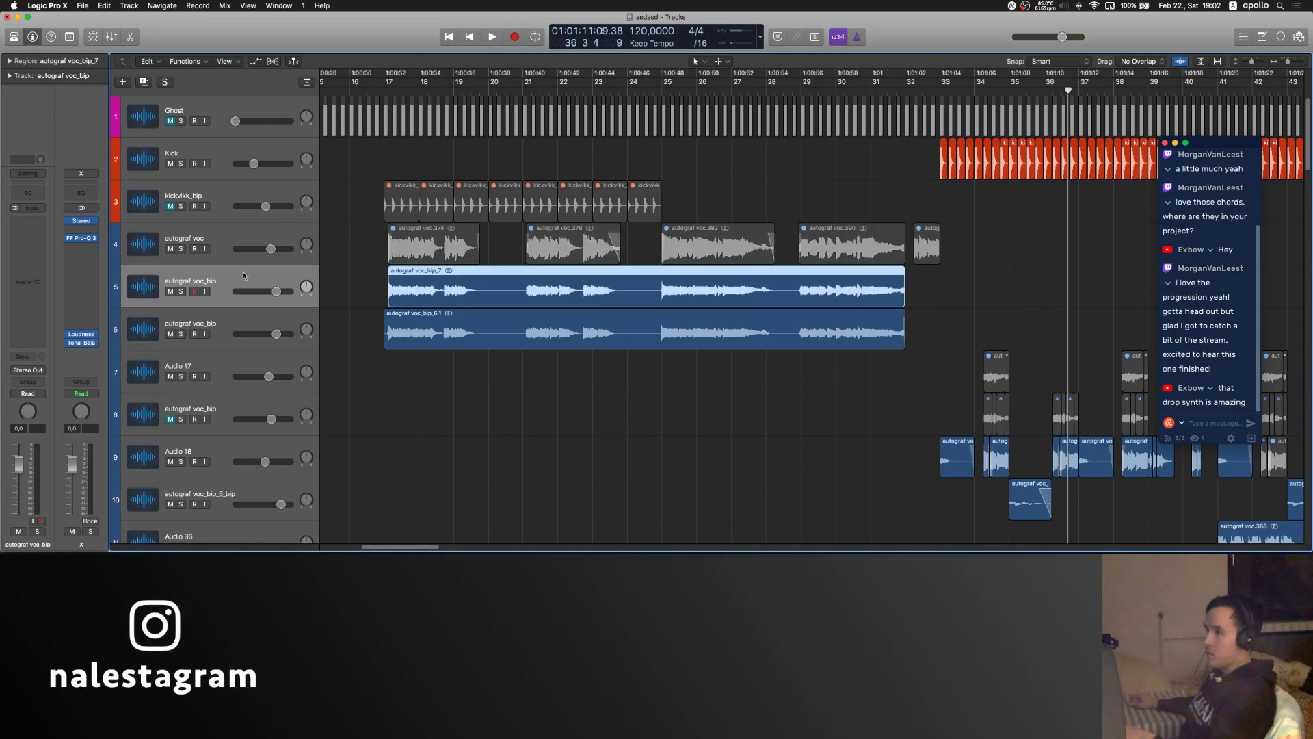
# - Delete the opening phrase of autograf voc_bip_7 from 17 1 1 1 to 18 4 1 1 and play back the cut
pyautogui.click(440, 299)
pyautogui.scroll(5, 438, 298)
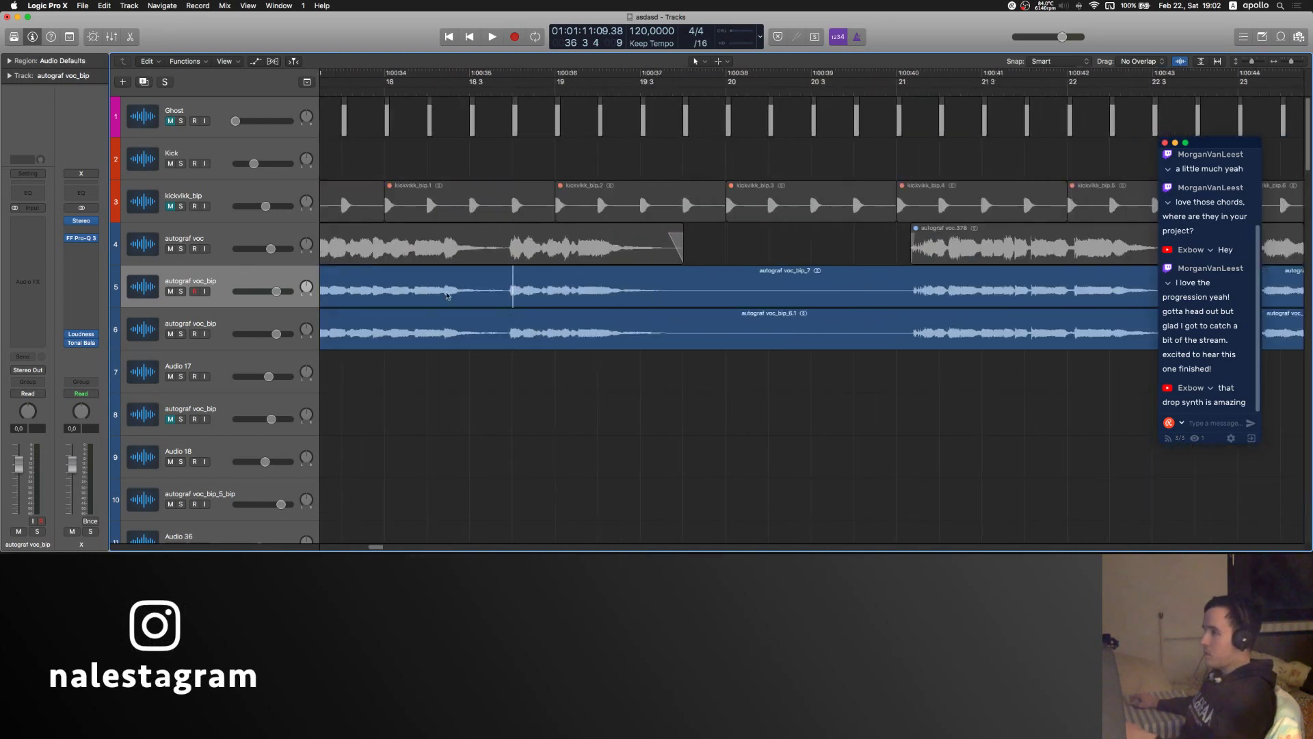
pyautogui.scroll(-5, 588, 301)
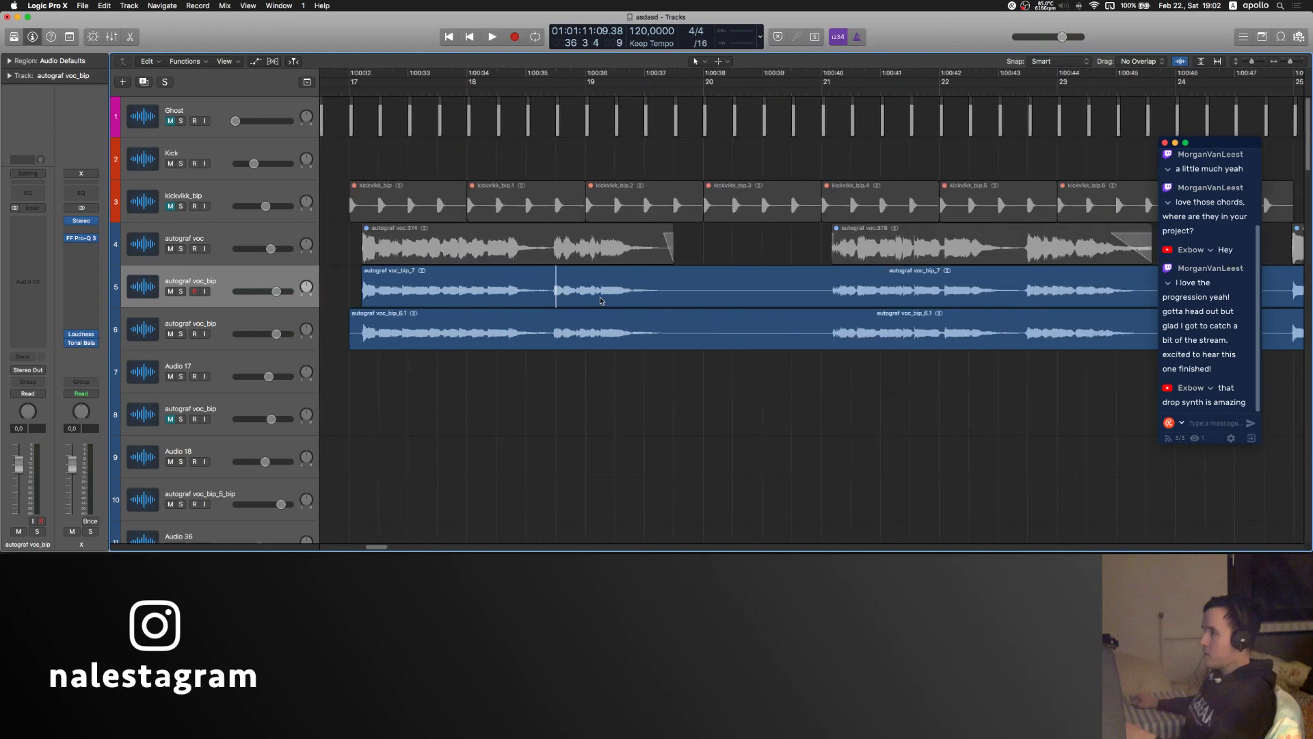
pyautogui.moveTo(409, 298); pyautogui.dragTo(554, 299)
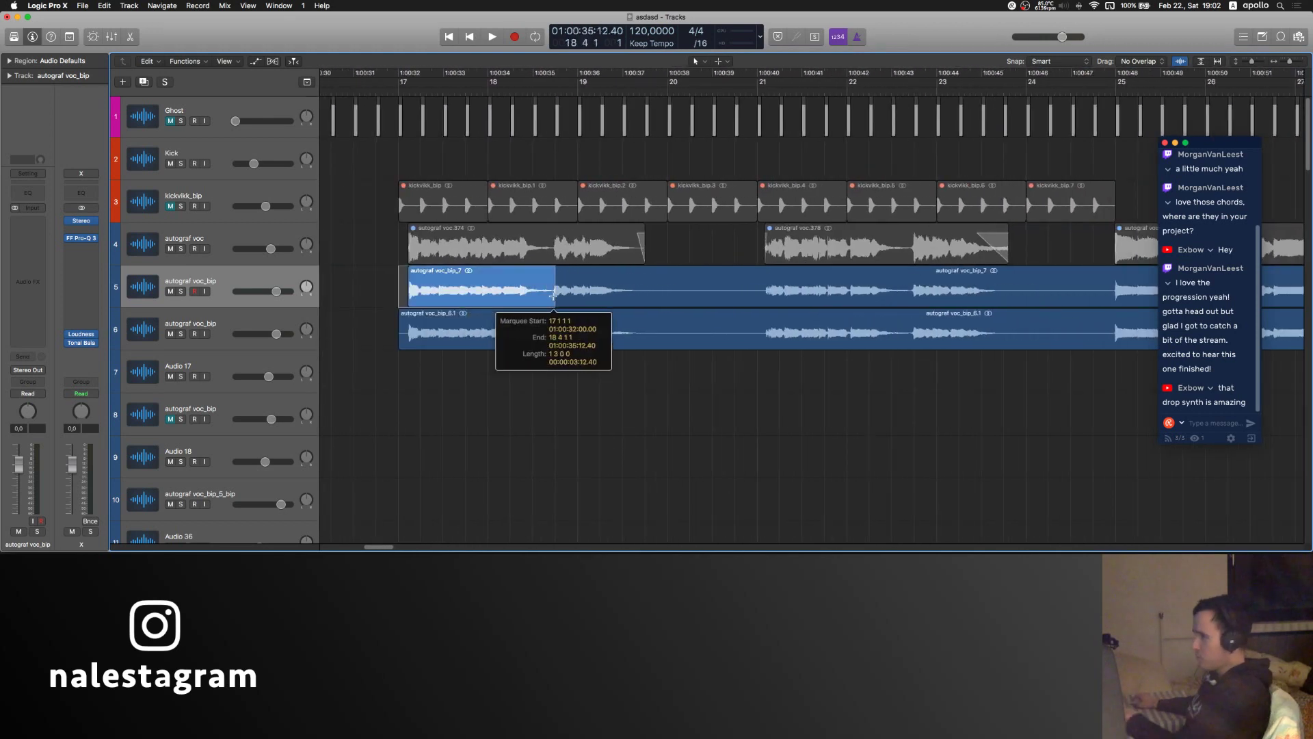
pyautogui.press('Delete')
pyautogui.click(500, 93)
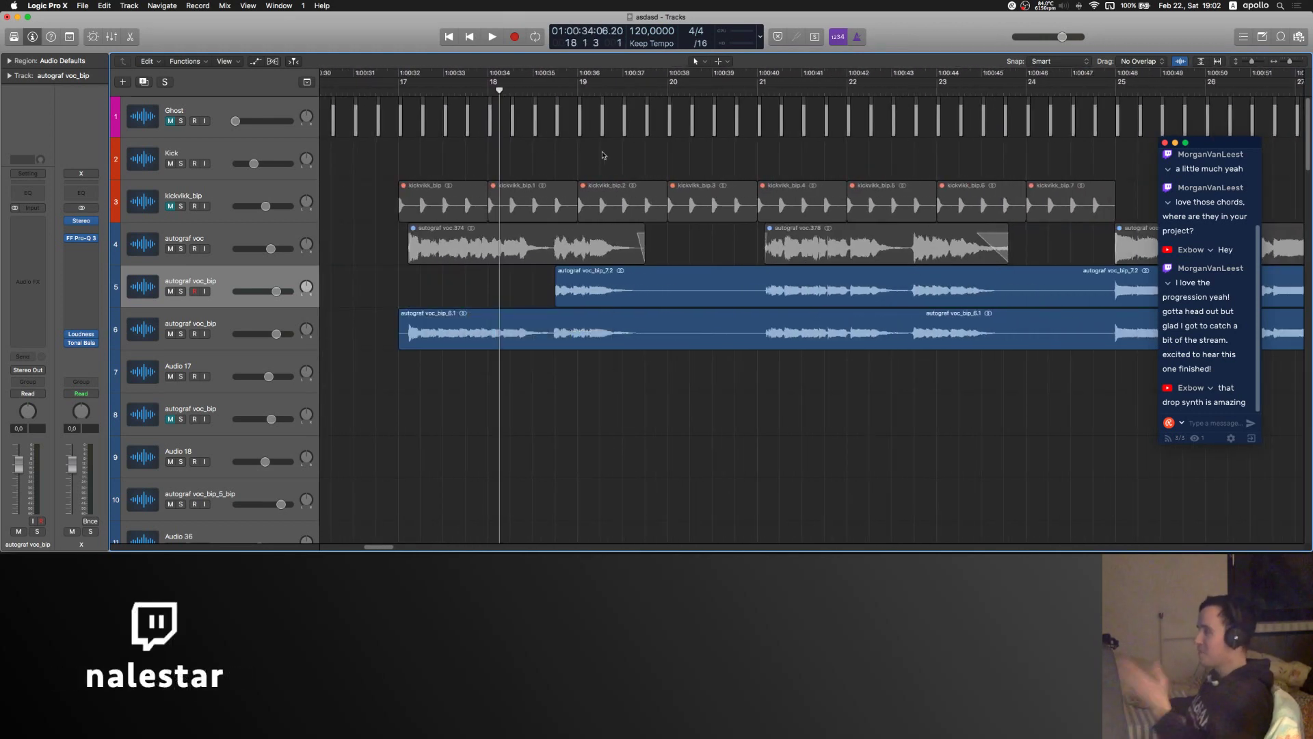
pyautogui.press('space')
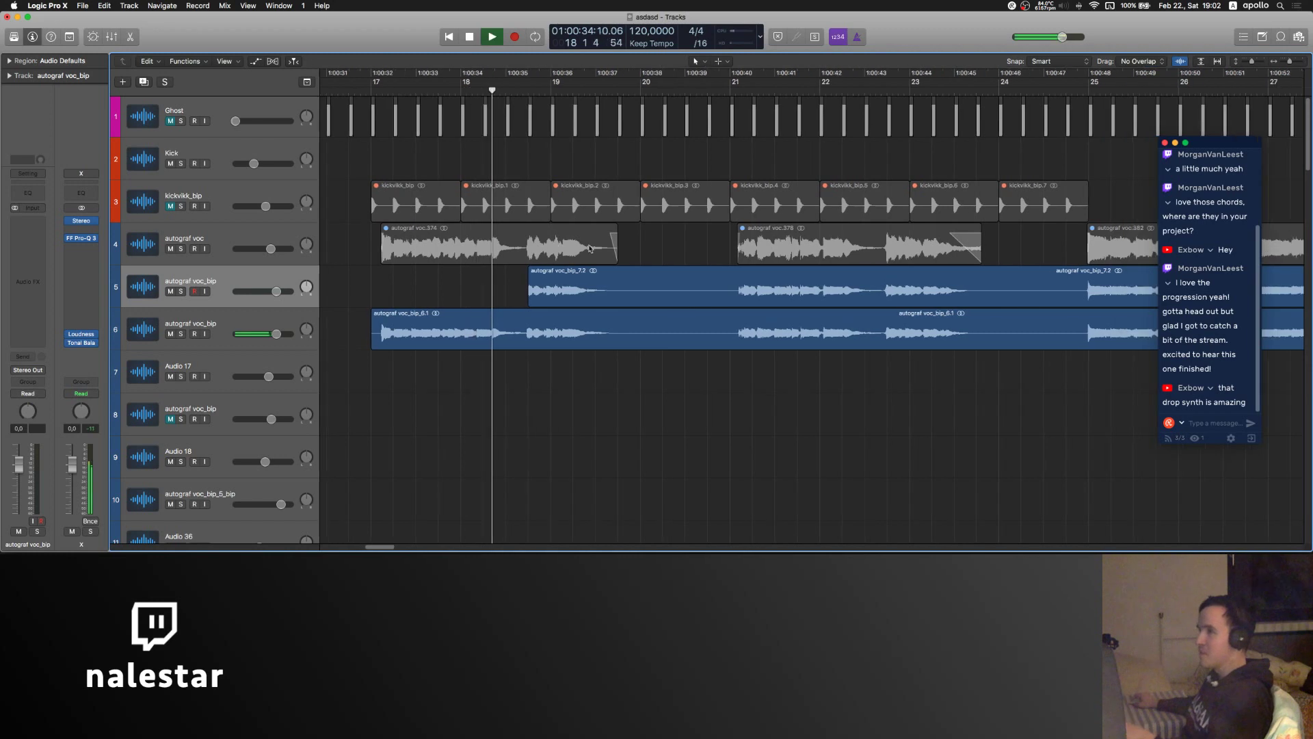
pyautogui.press('space')
# - Insert SerumFX on the newly bounced autograf voc_bip track and enable its Delay effect
pyautogui.click(28, 238)
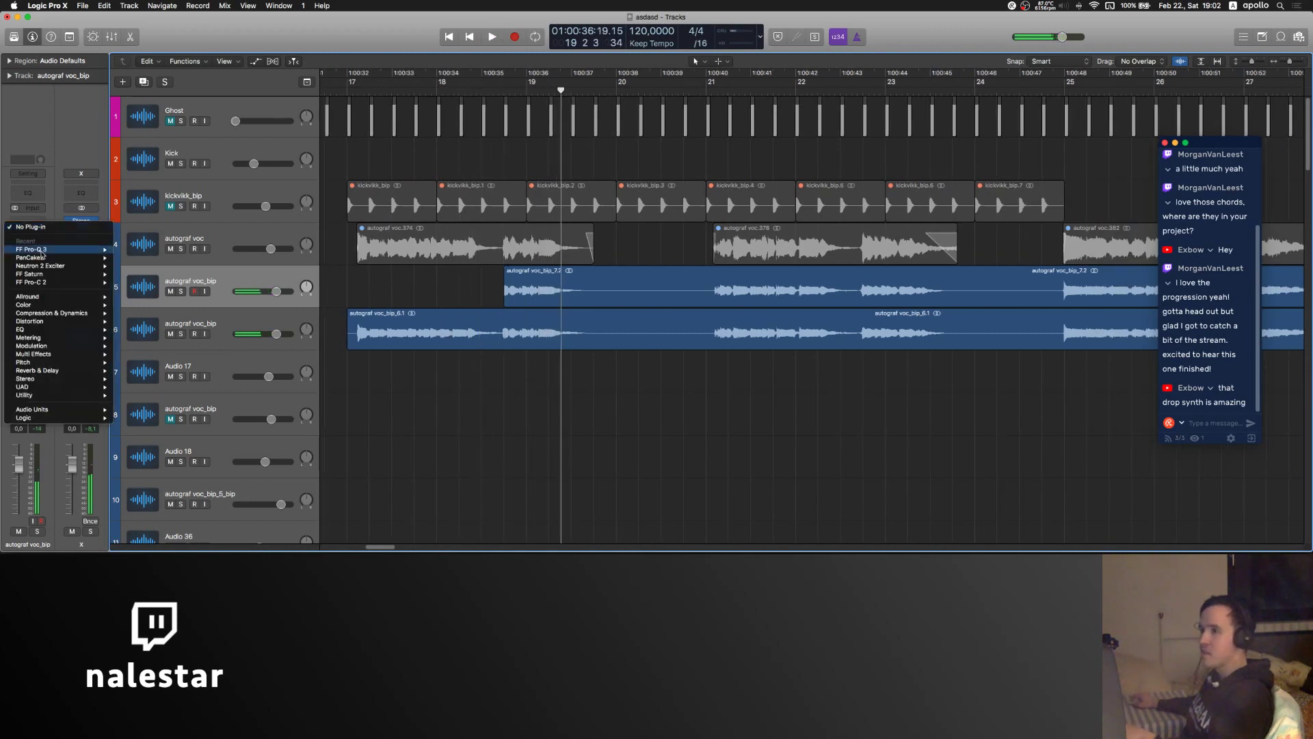
pyautogui.moveTo(61, 298)
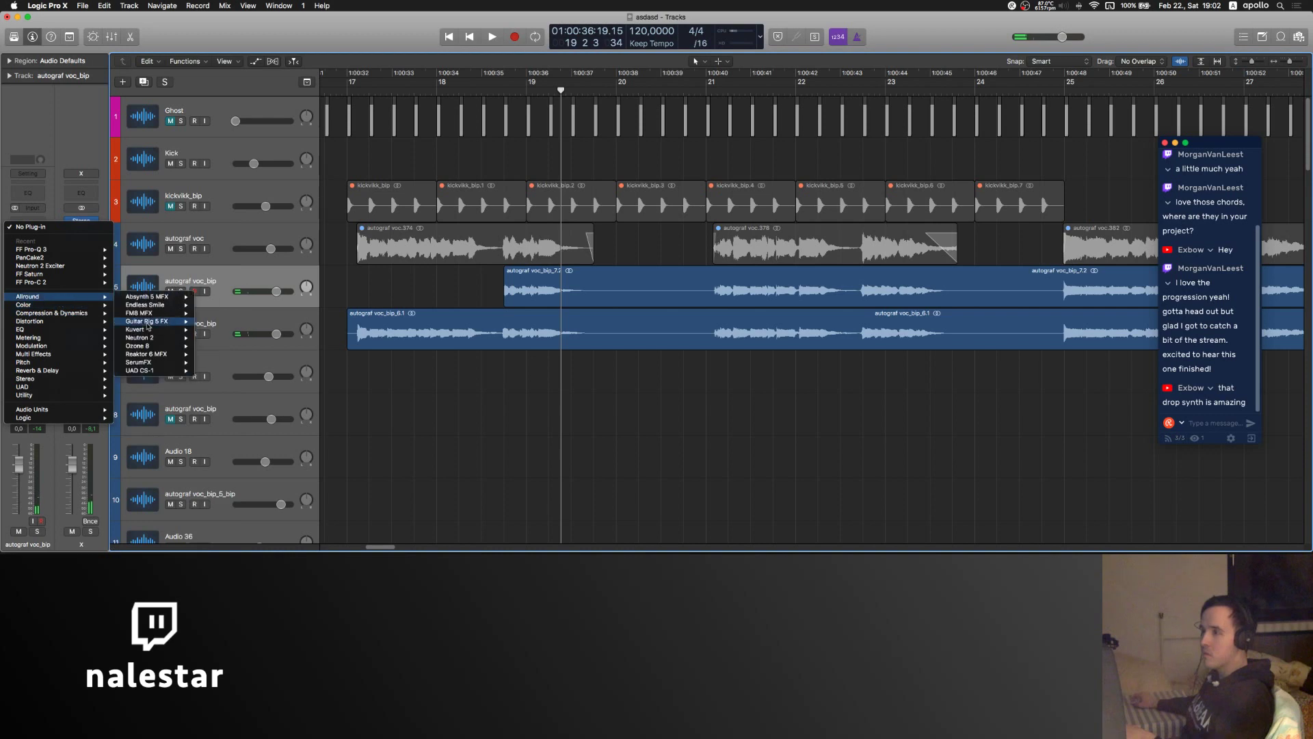
pyautogui.click(226, 369)
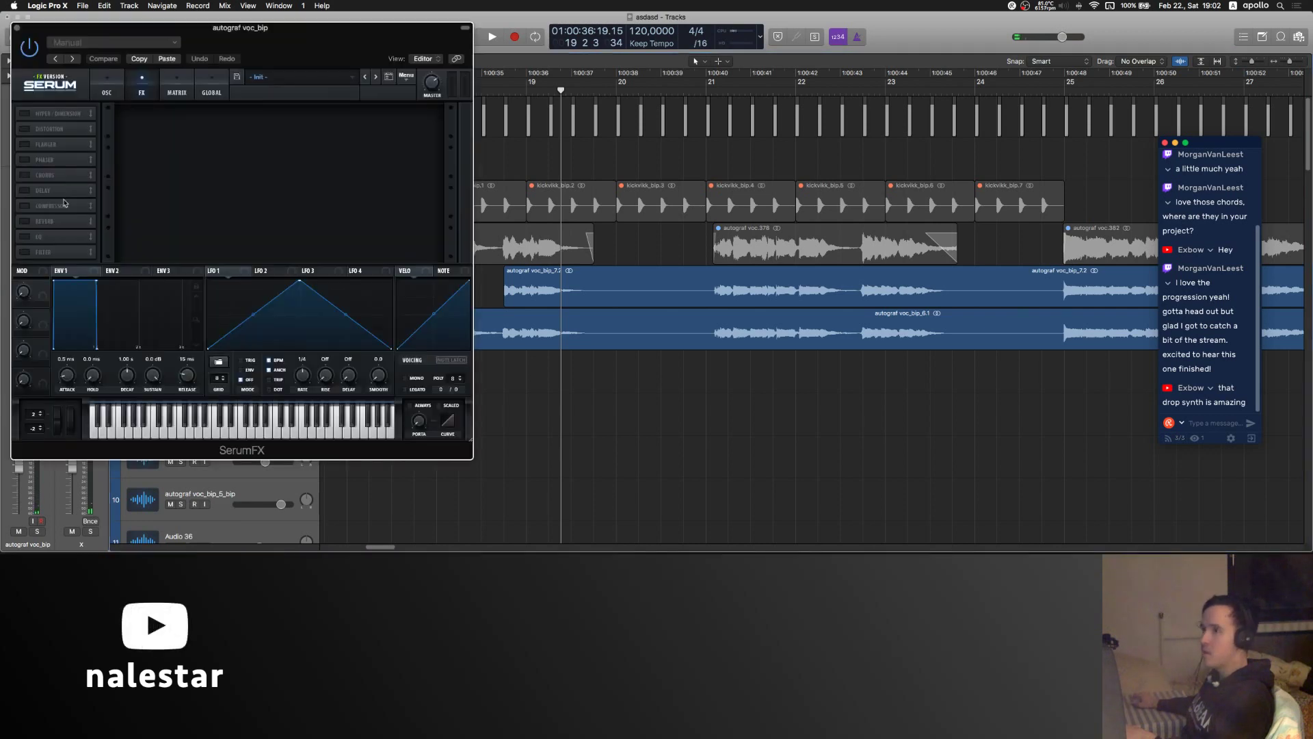
pyautogui.click(26, 191)
# - Set the SerumFX delay to ping-pong mode with dotted 1/8 times and close the plug-in window
pyautogui.press('space')
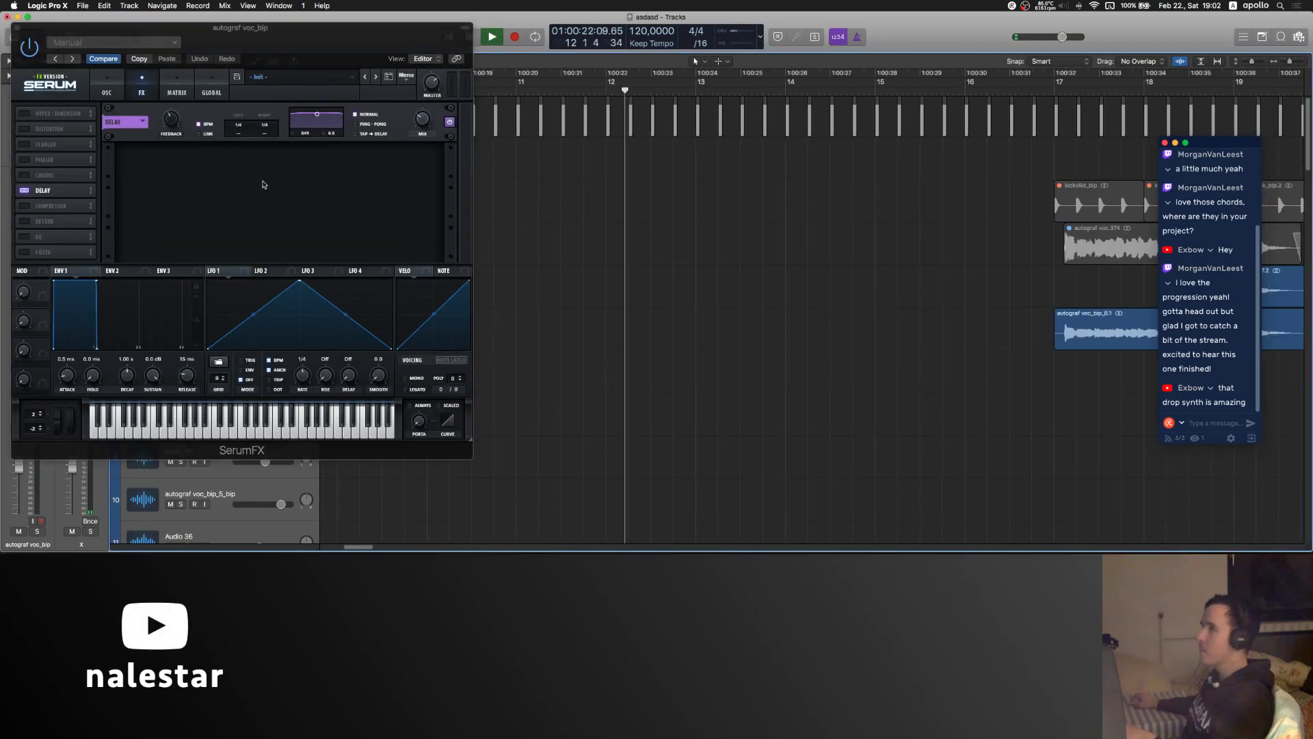
pyautogui.click(361, 125)
pyautogui.moveTo(239, 125); pyautogui.dragTo(283, 55)
pyautogui.moveTo(239, 133); pyautogui.dragTo(243, 109)
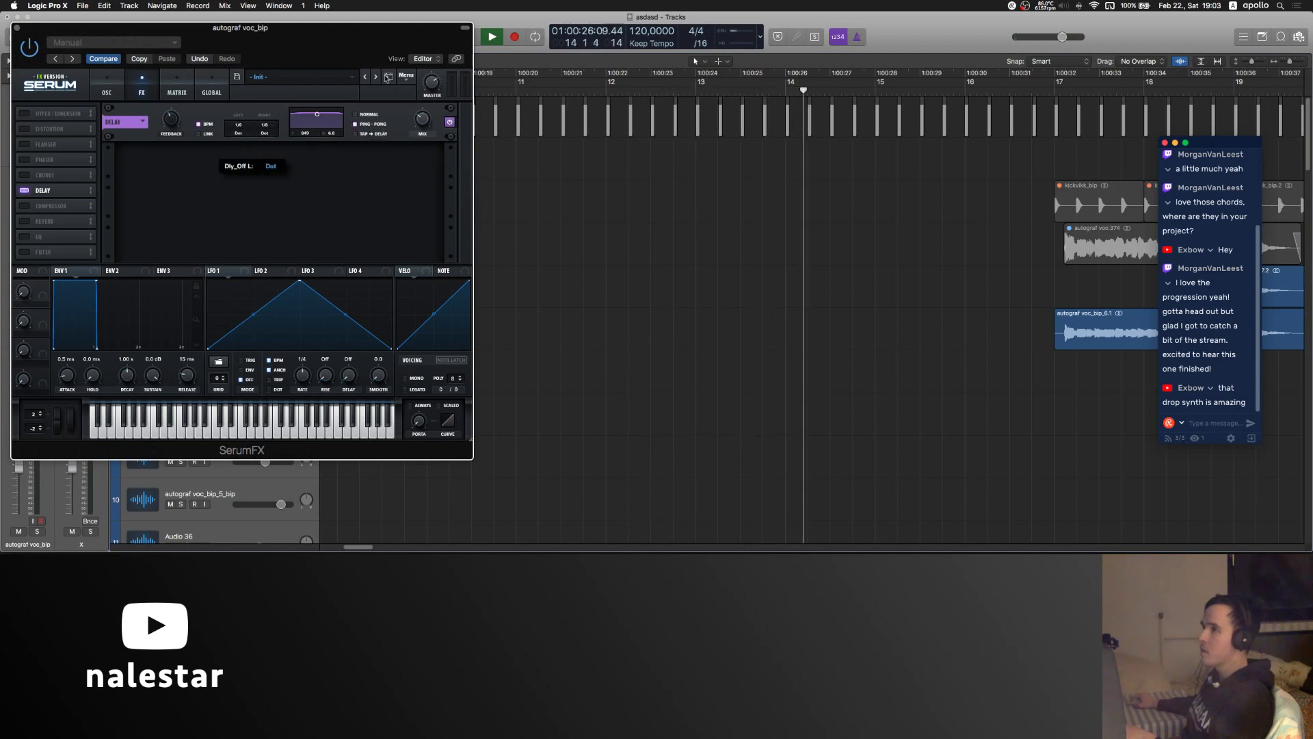
pyautogui.hscroll(3, 609, 215)
pyautogui.press('space')
pyautogui.hscroll(3, 602, 218)
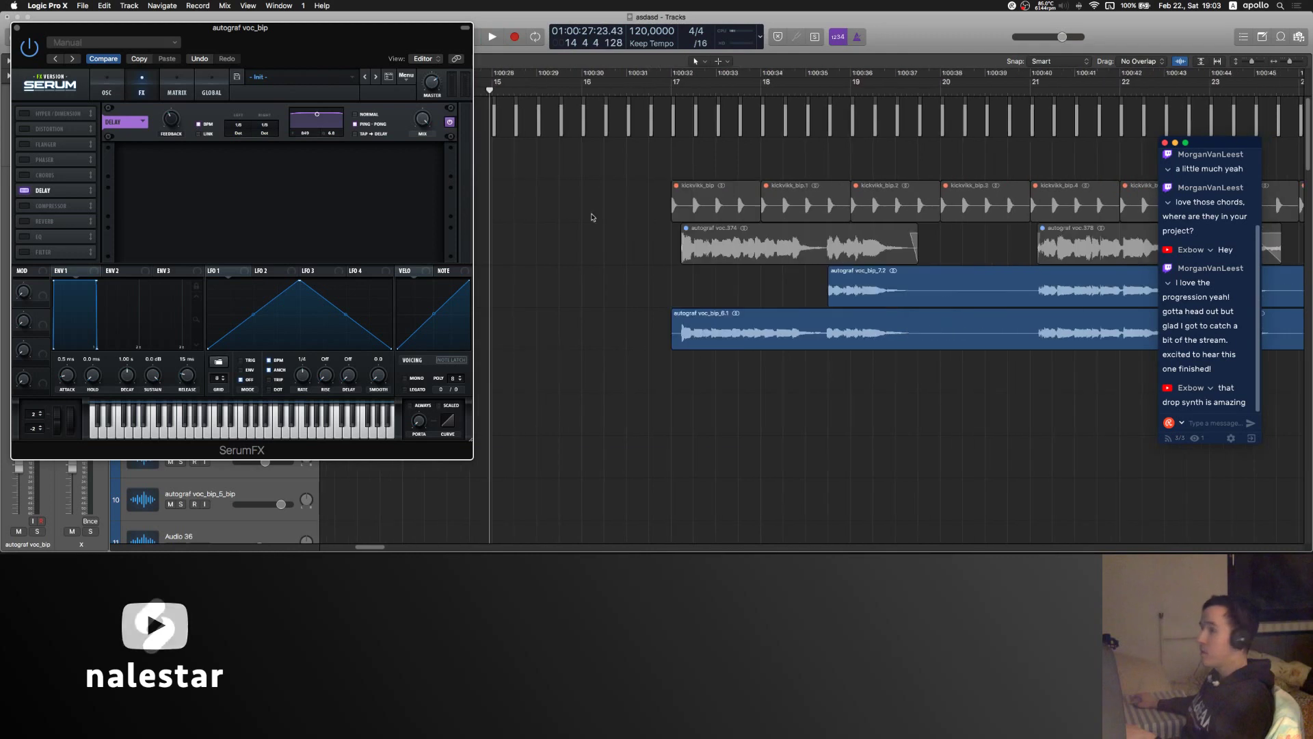
pyautogui.click(17, 27)
# - Reopen SerumFX on the bounced vocal track and enable the Hyper/Dimension effect
pyautogui.hscroll(3, 545, 290)
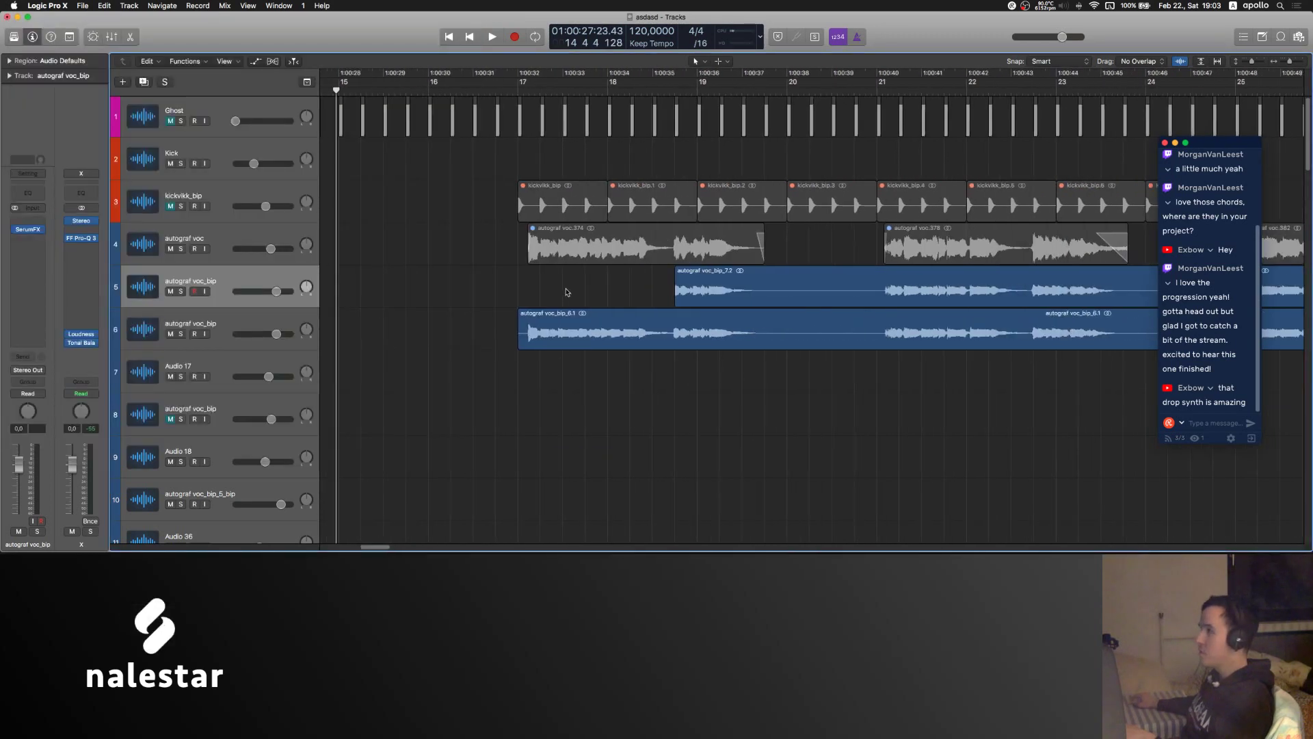
pyautogui.hscroll(-3, 346, 142)
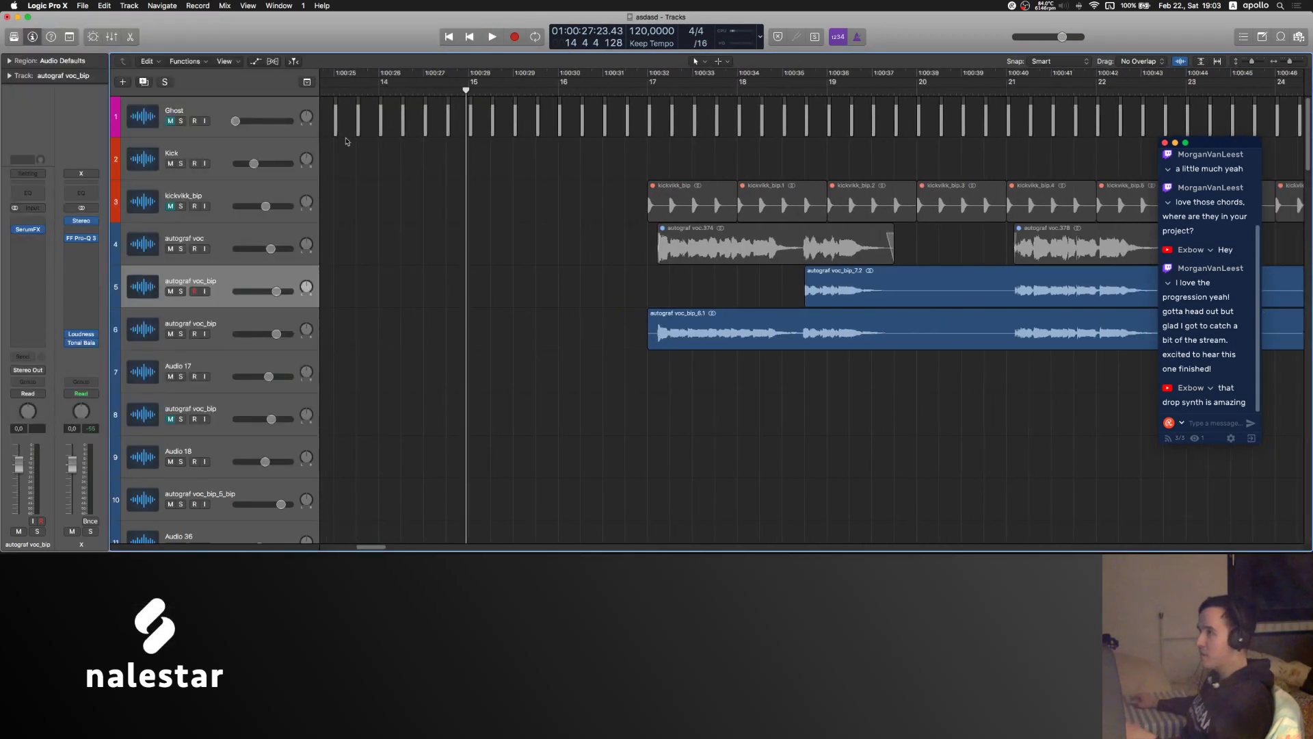
pyautogui.click(31, 234)
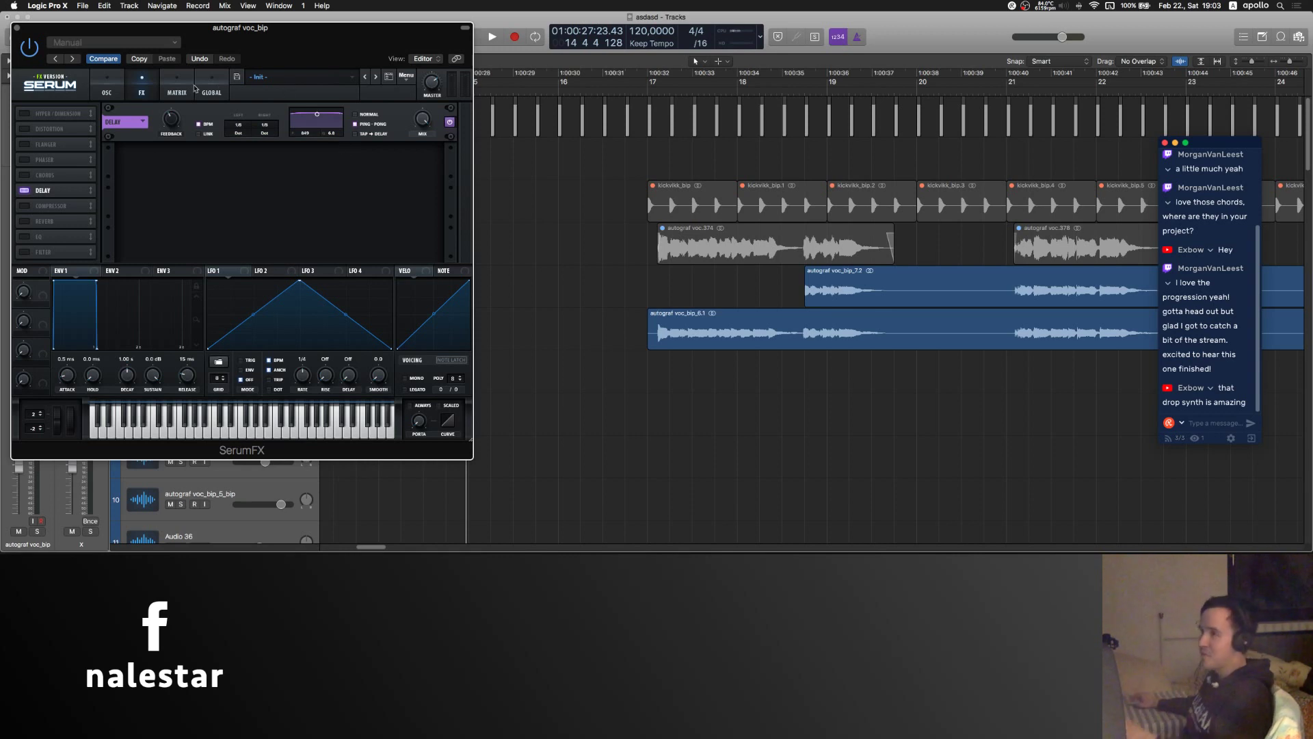
pyautogui.moveTo(232, 49); pyautogui.dragTo(297, 72)
pyautogui.click(87, 137)
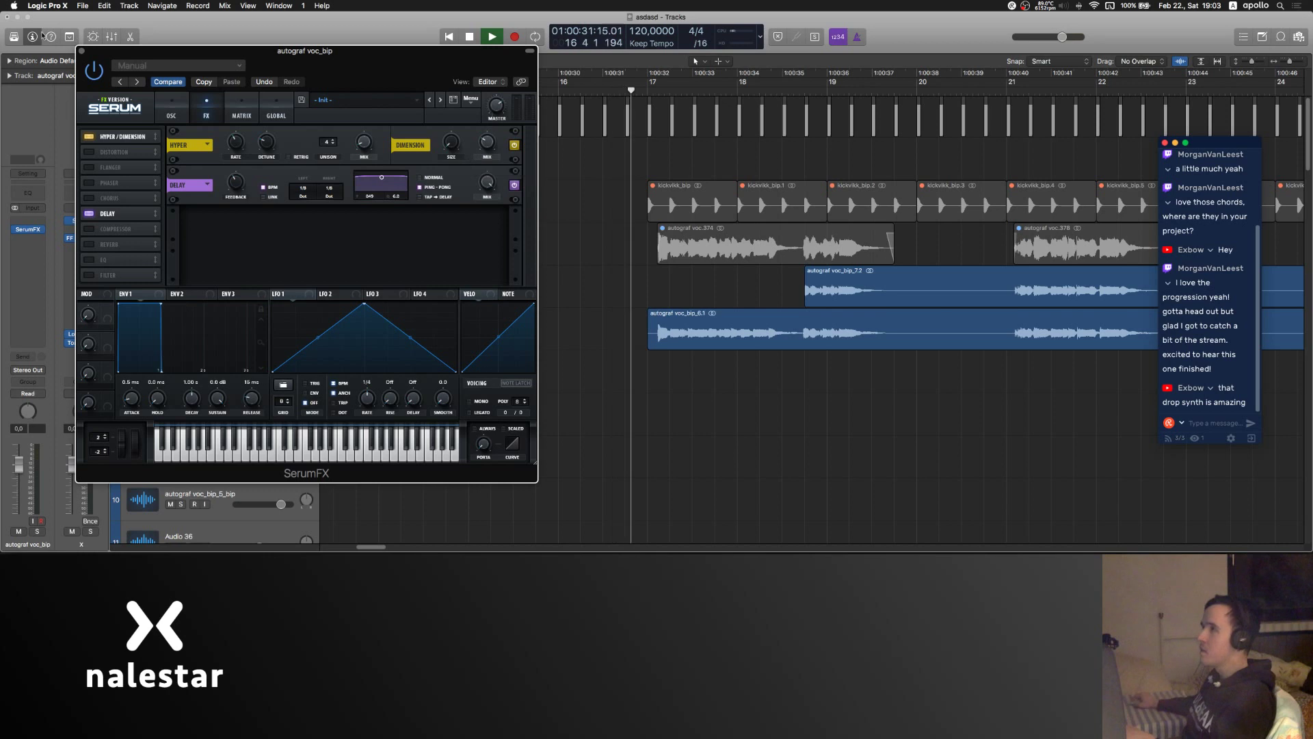
# - Close SerumFX and trim the start of the vocal region on track 5 up to about 19 1 3 1
pyautogui.click(81, 51)
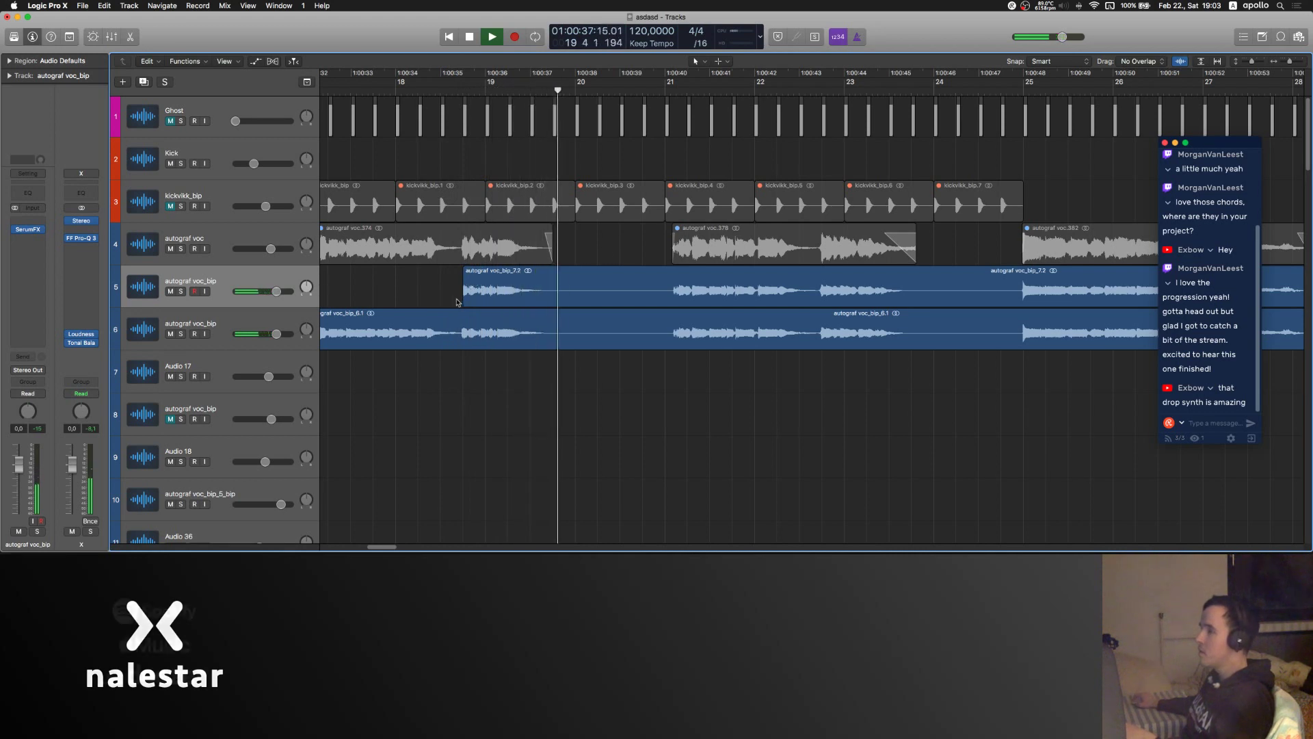
pyautogui.moveTo(445, 287); pyautogui.dragTo(493, 290)
pyautogui.press('Delete')
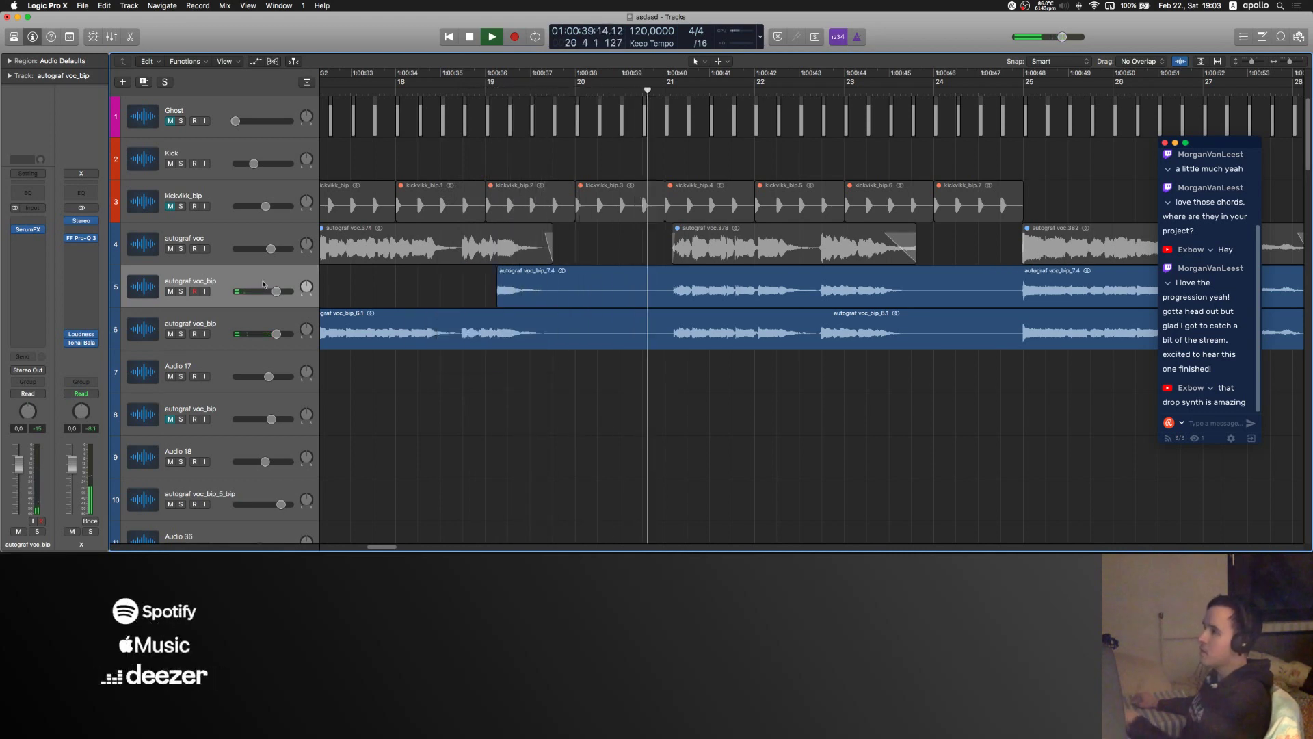
# - Play back the trimmed vocal from bar 17 and view its SerumFX settings
pyautogui.press('space')
pyautogui.click(28, 229)
pyautogui.hscroll(-5, 677, 158)
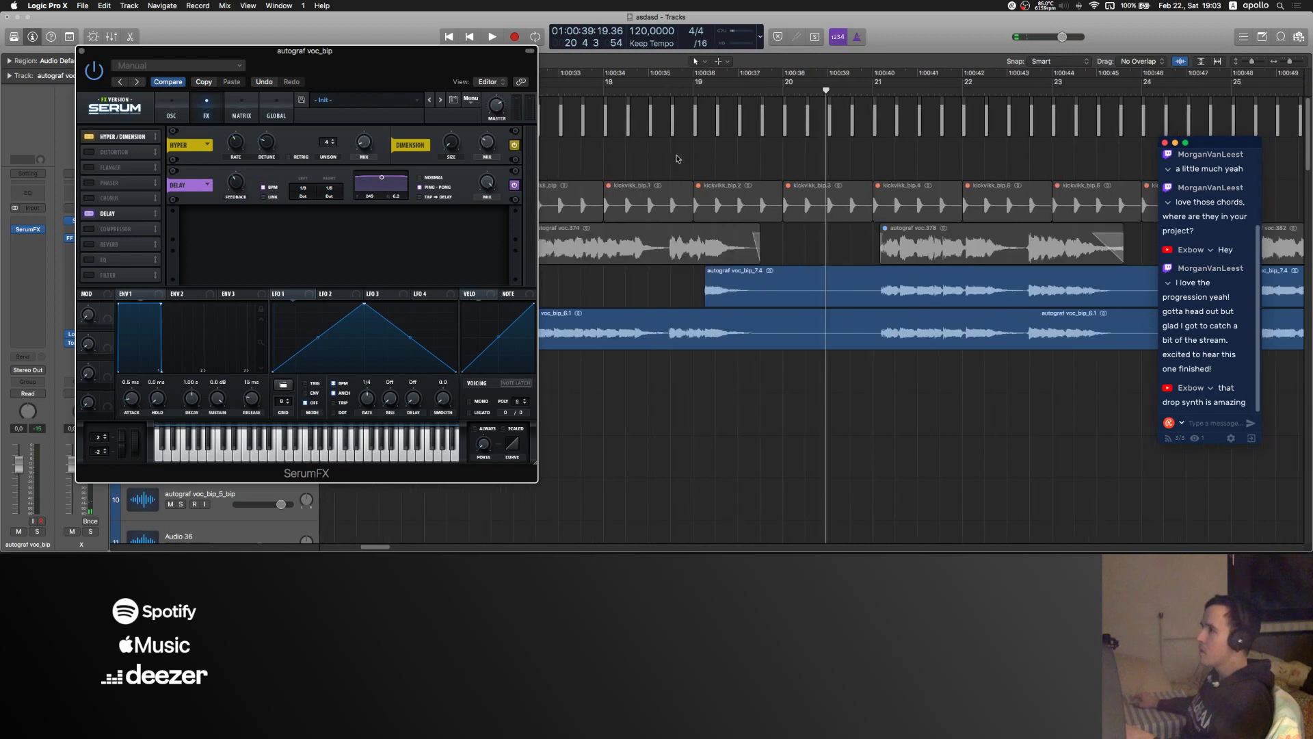
pyautogui.doubleClick(615, 89)
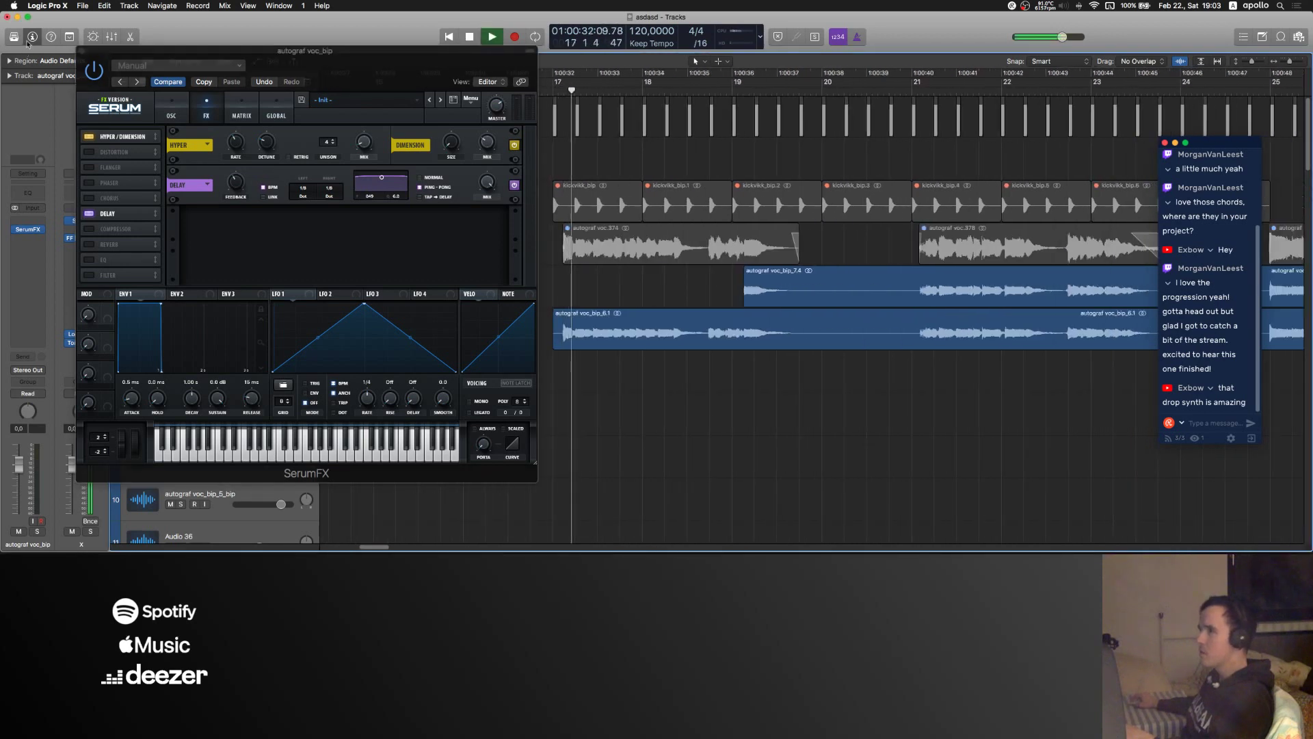
pyautogui.click(80, 51)
pyautogui.hscroll(2, 657, 299)
# - Solo the trimmed vocal track to audition its SerumFX delay around bar 19, and end the solo
pyautogui.click(677, 292)
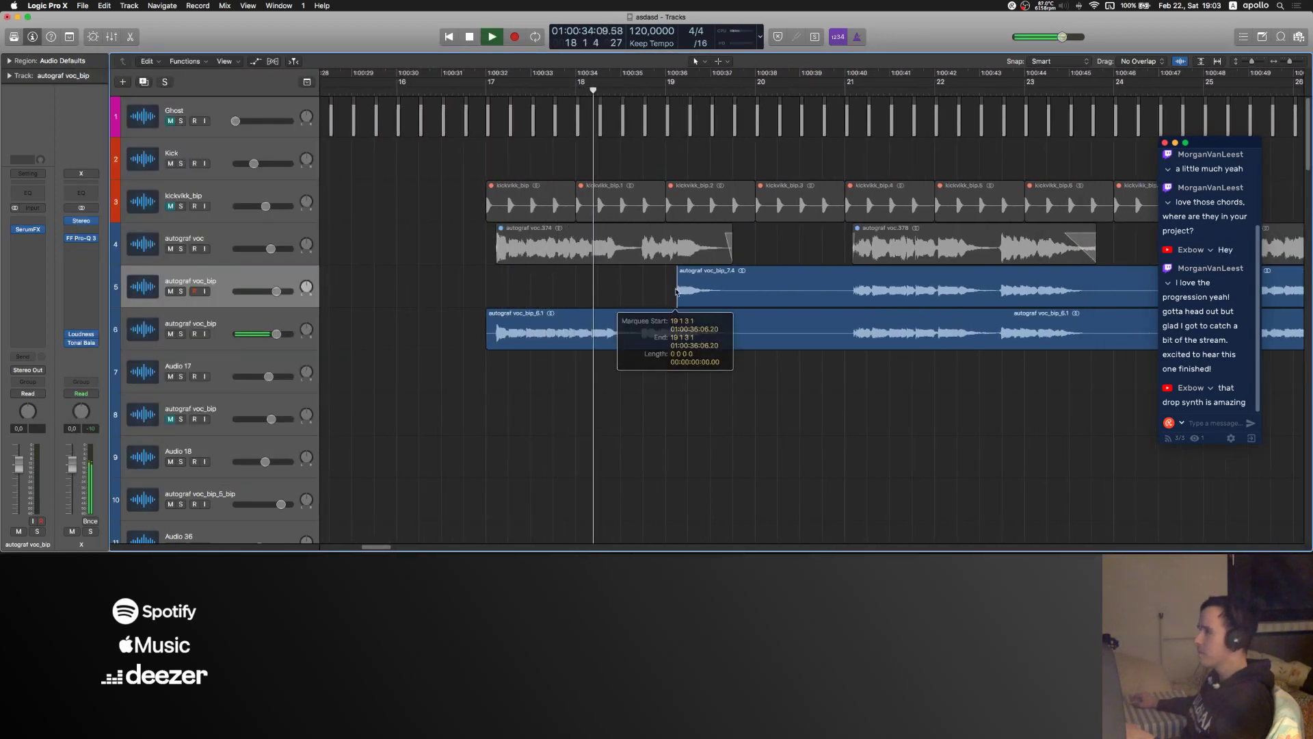
pyautogui.scroll(3, 676, 292)
pyautogui.press('s')
pyautogui.hscroll(2, 811, 251)
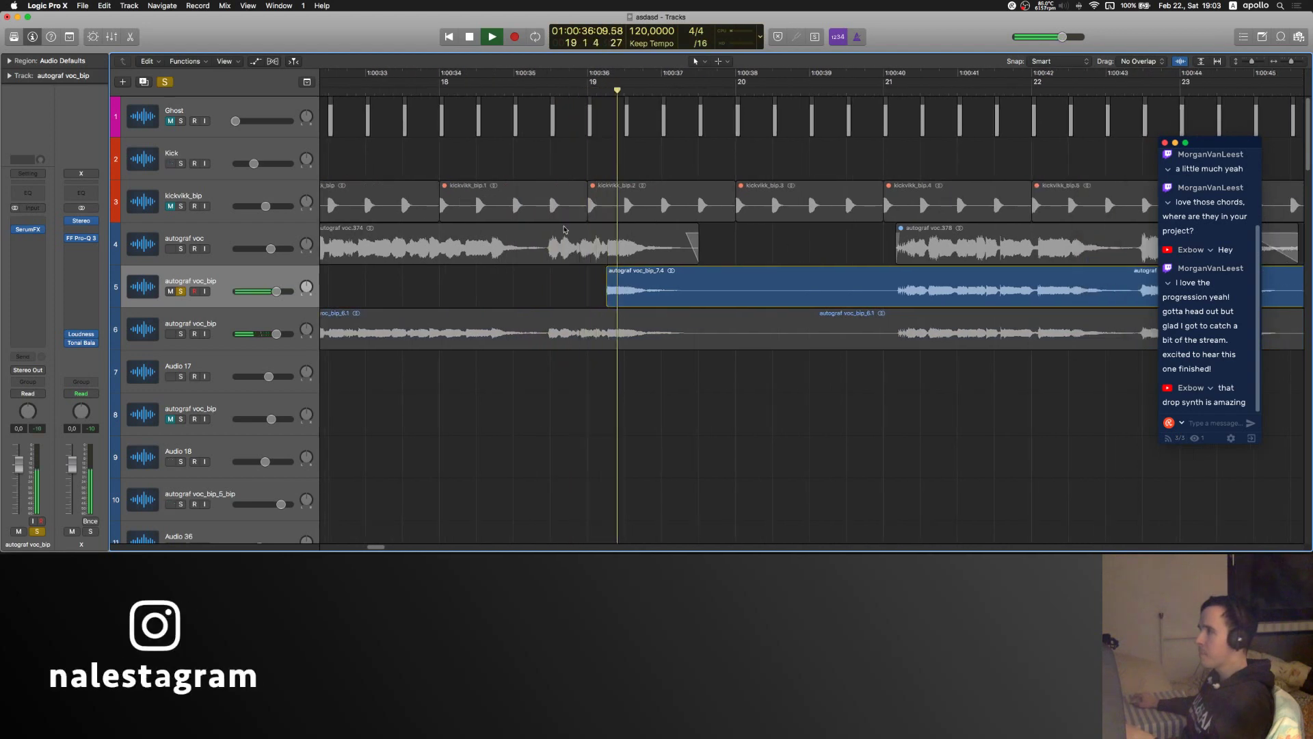
pyautogui.press('space')
pyautogui.press('v')
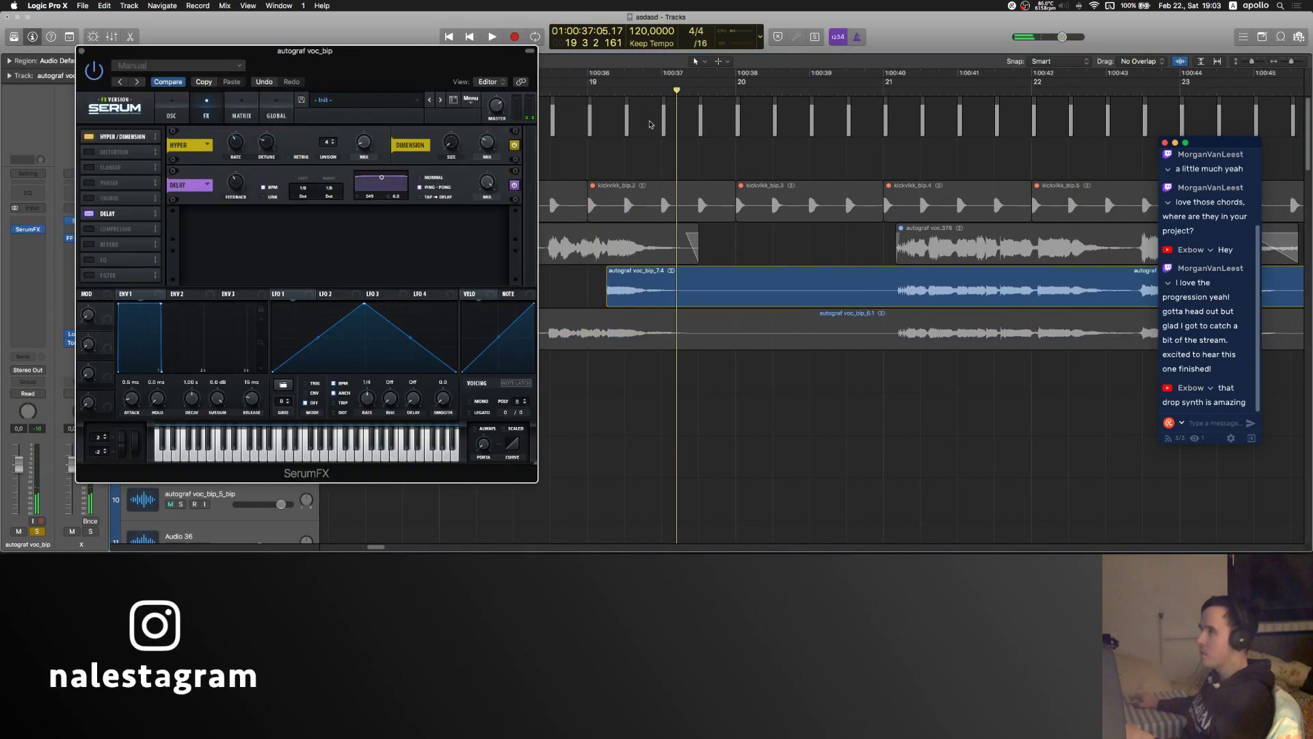
pyautogui.press('super+Left')
pyautogui.press('space')
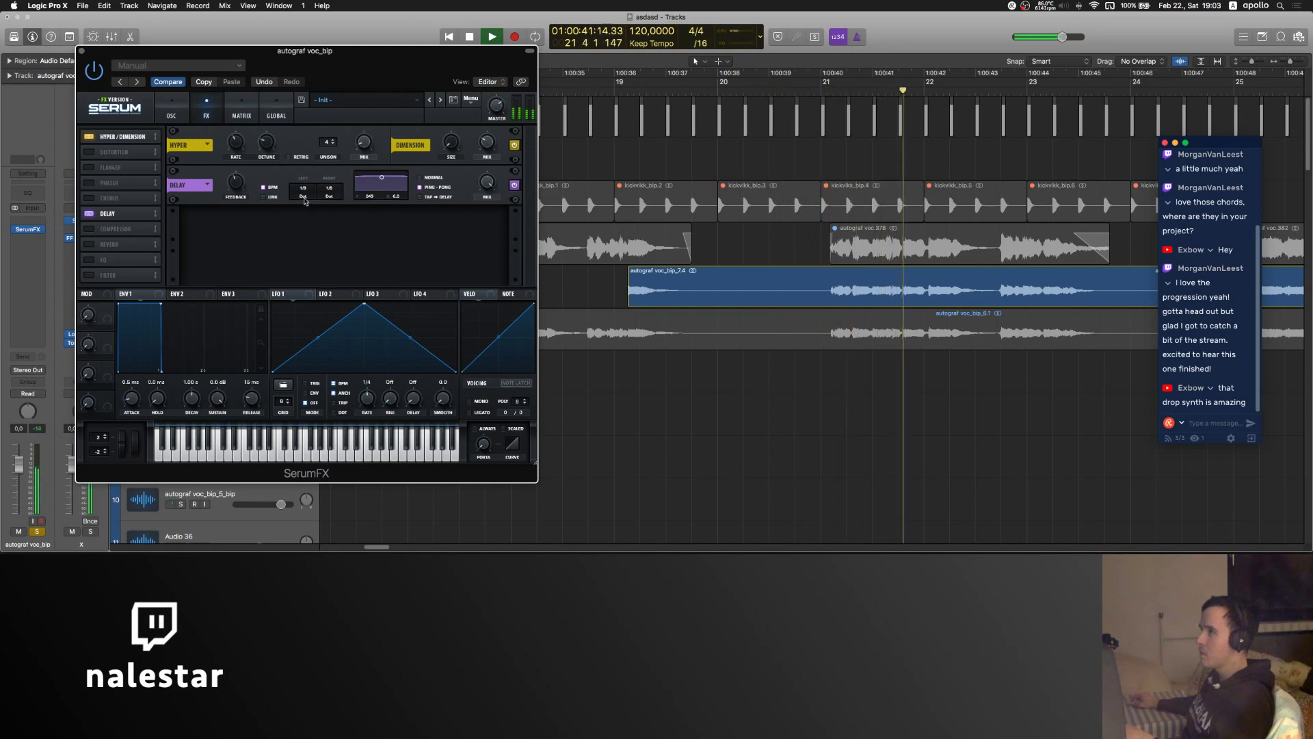
pyautogui.moveTo(334, 197)
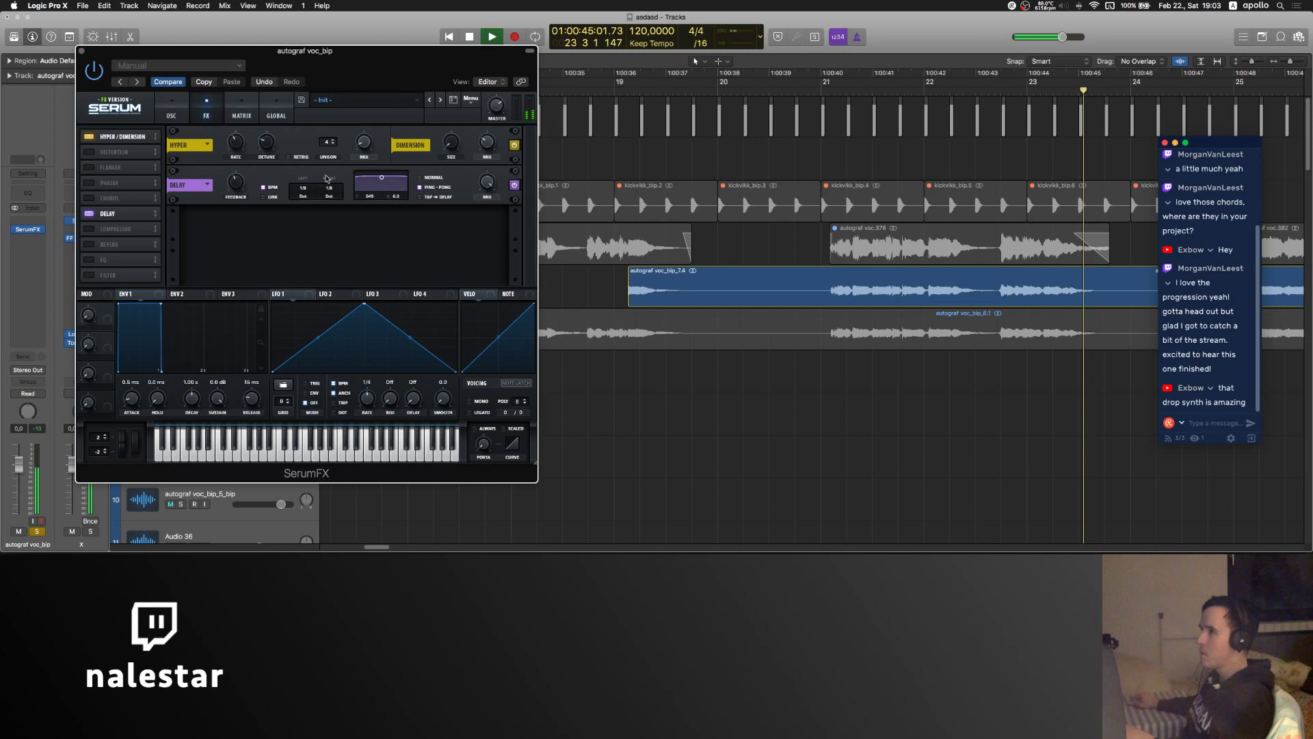
pyautogui.click(618, 83)
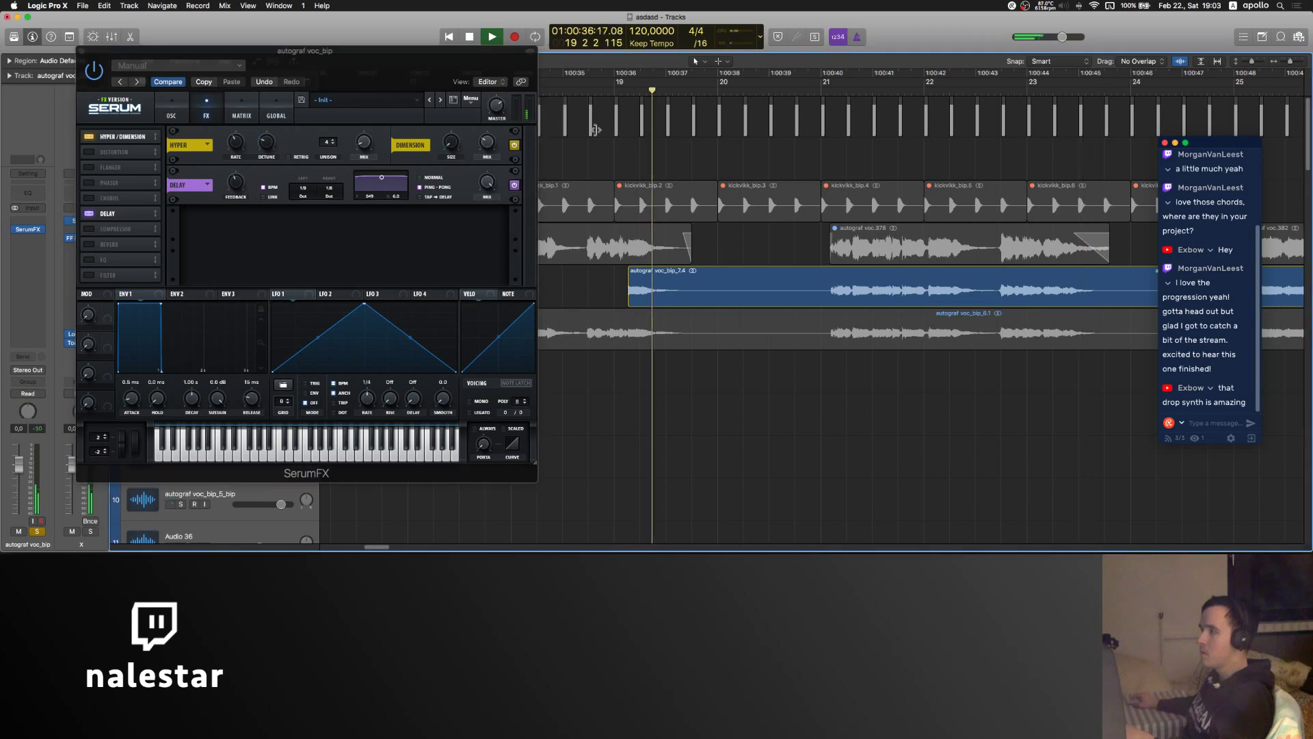
pyautogui.click(81, 51)
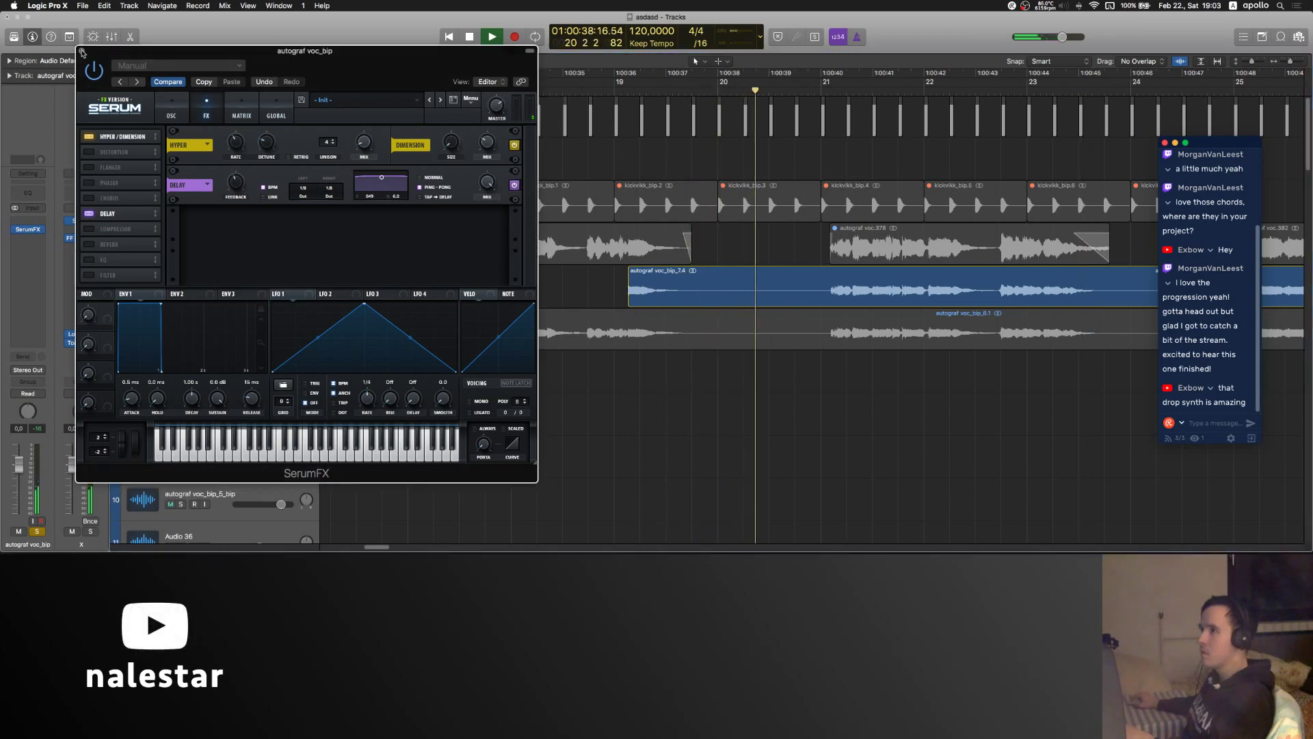
pyautogui.click(180, 292)
pyautogui.press('space')
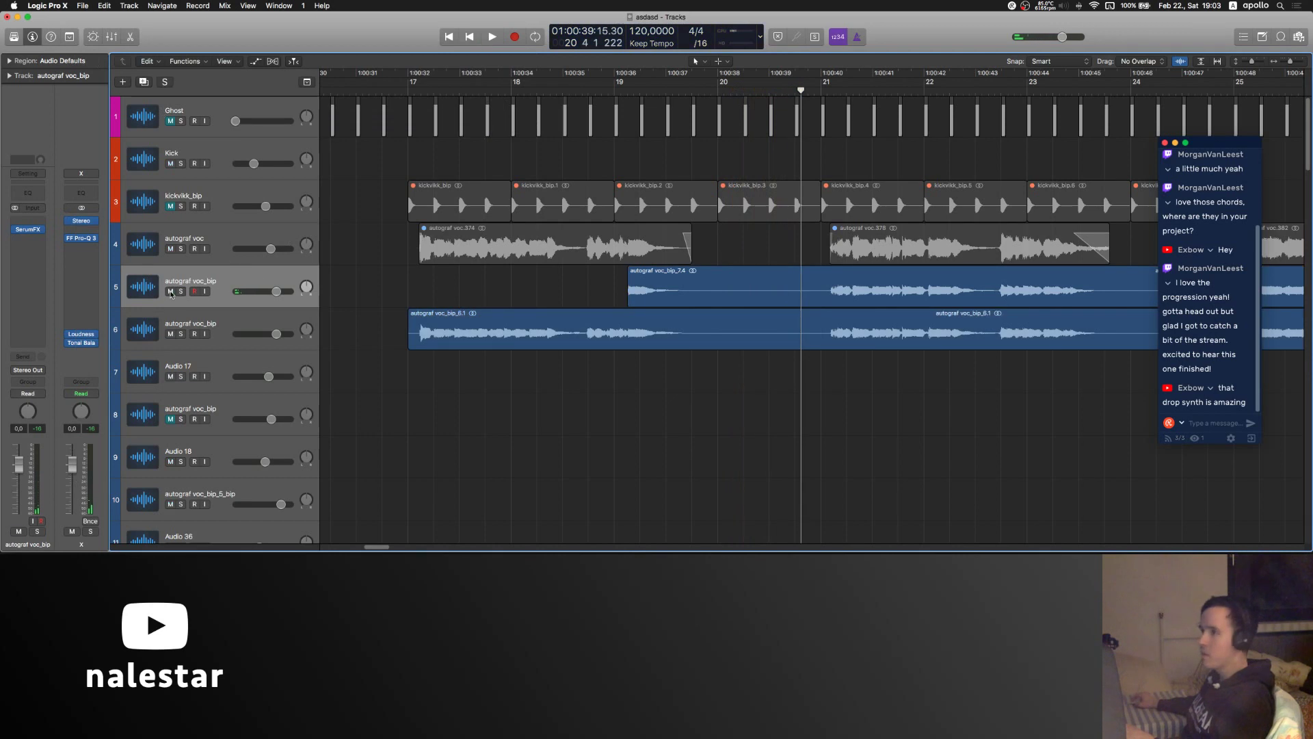
# - Mute the track 5 vocal and insert a Neutron 2 Equalizer on the track 6 vocal
pyautogui.click(171, 292)
pyautogui.click(201, 323)
pyautogui.click(30, 239)
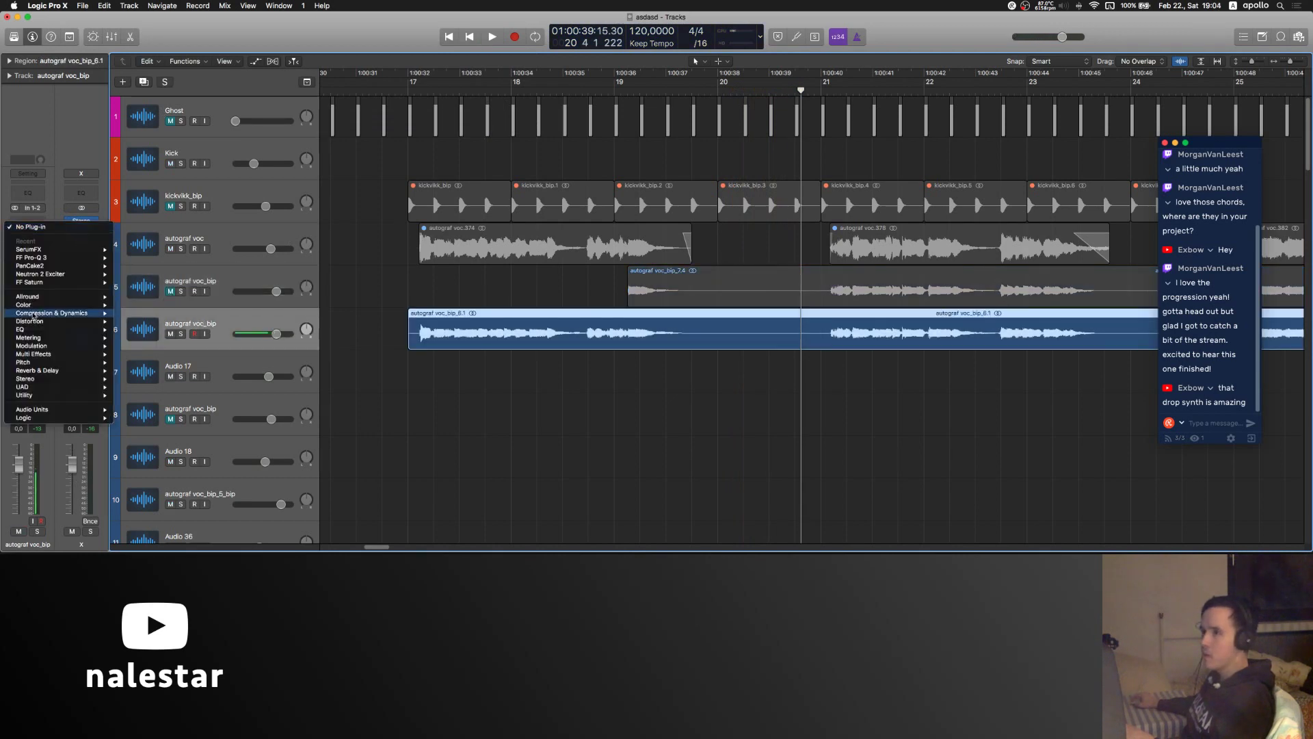
pyautogui.moveTo(36, 331)
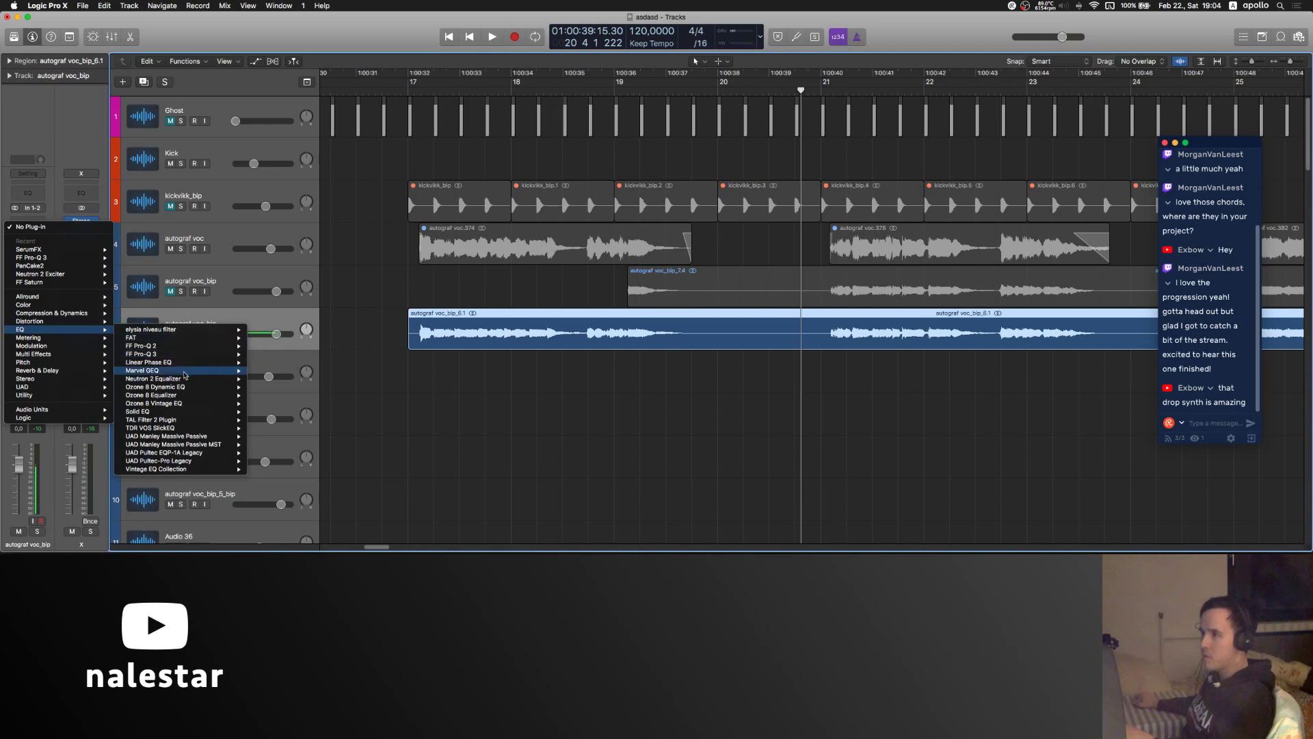
pyautogui.click(274, 387)
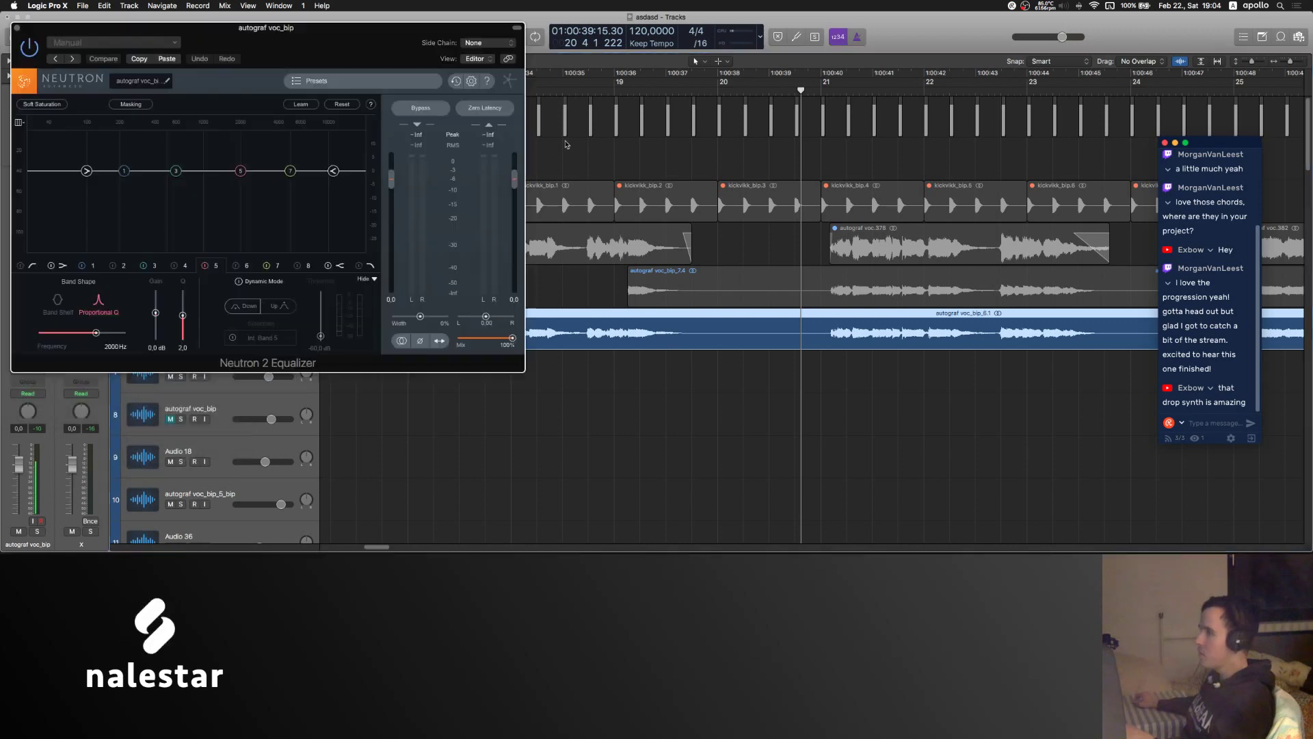
# - Equalize the vocal with a low shelf at 26 Hz and -6.5 dB, a dip near 85 Hz, the low-cut filter and 0.5 dB at 285 Hz
pyautogui.hscroll(-3, 593, 104)
pyautogui.hscroll(-1, 592, 104)
pyautogui.doubleClick(570, 91)
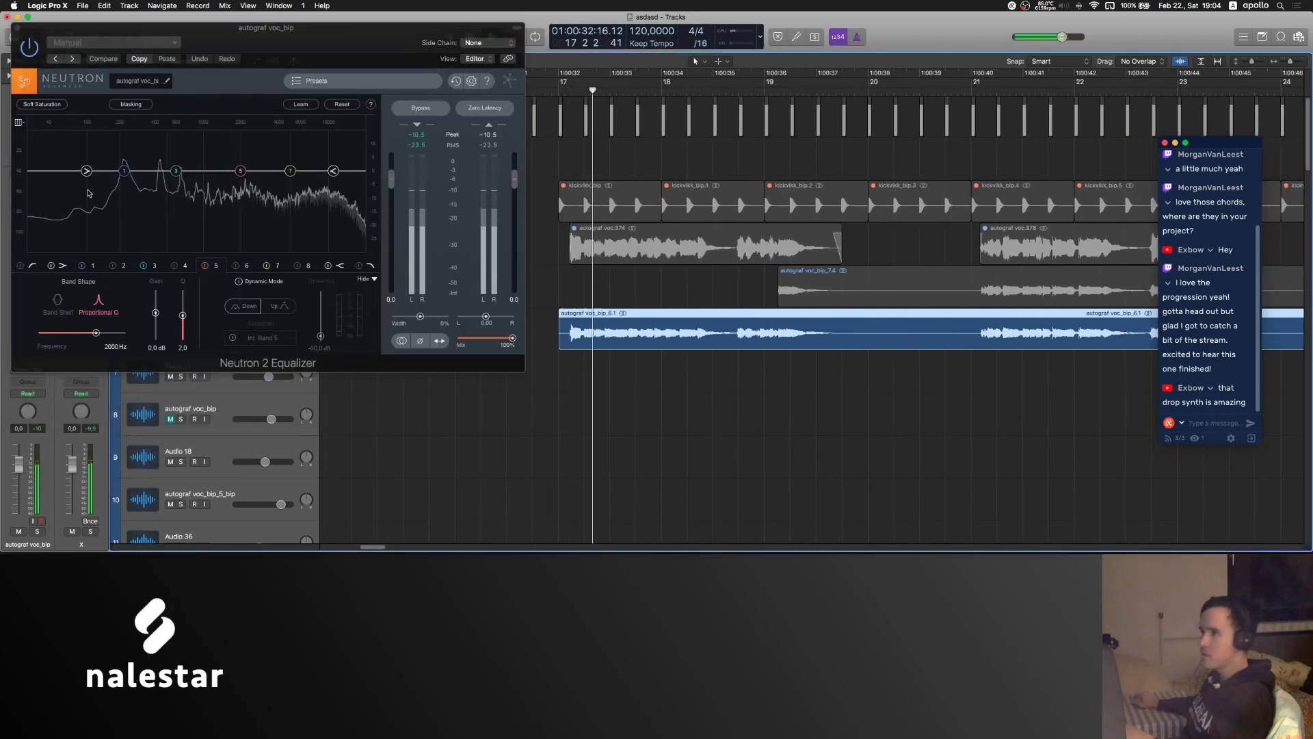
pyautogui.moveTo(87, 170); pyautogui.dragTo(83, 231)
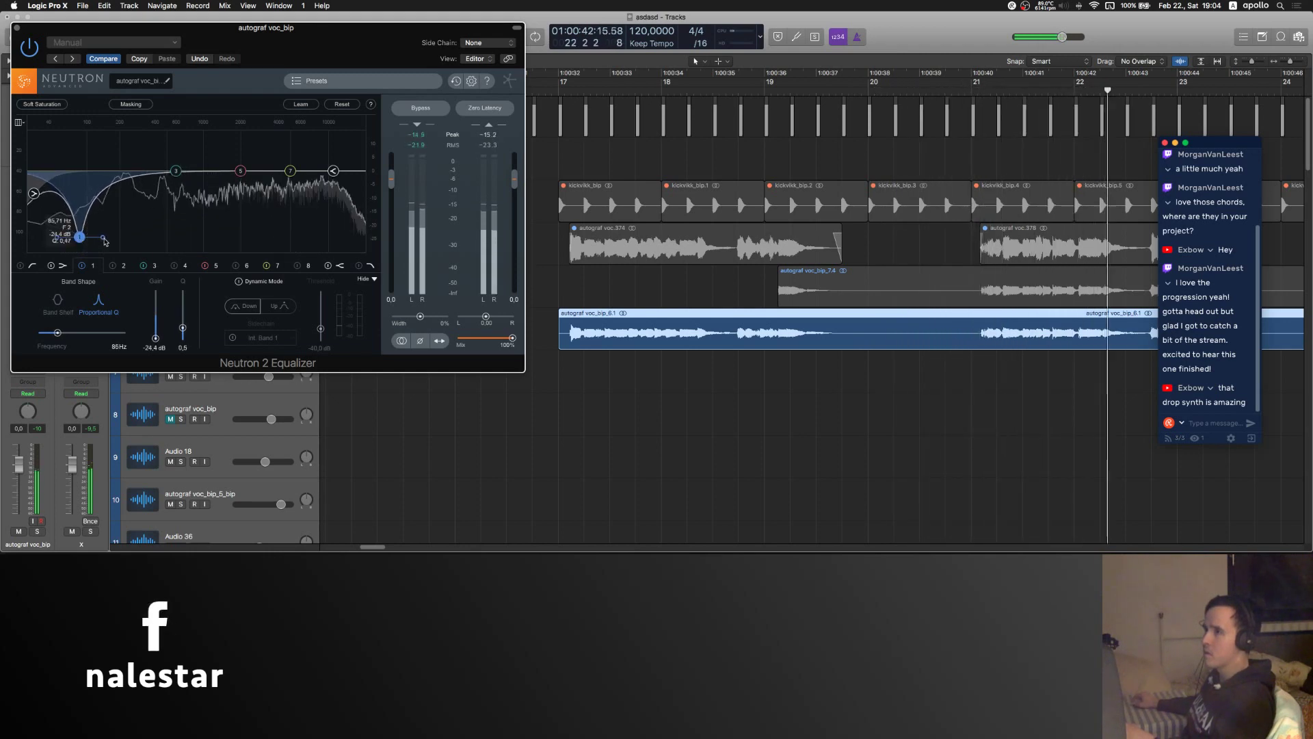
pyautogui.moveTo(104, 239); pyautogui.dragTo(79, 223)
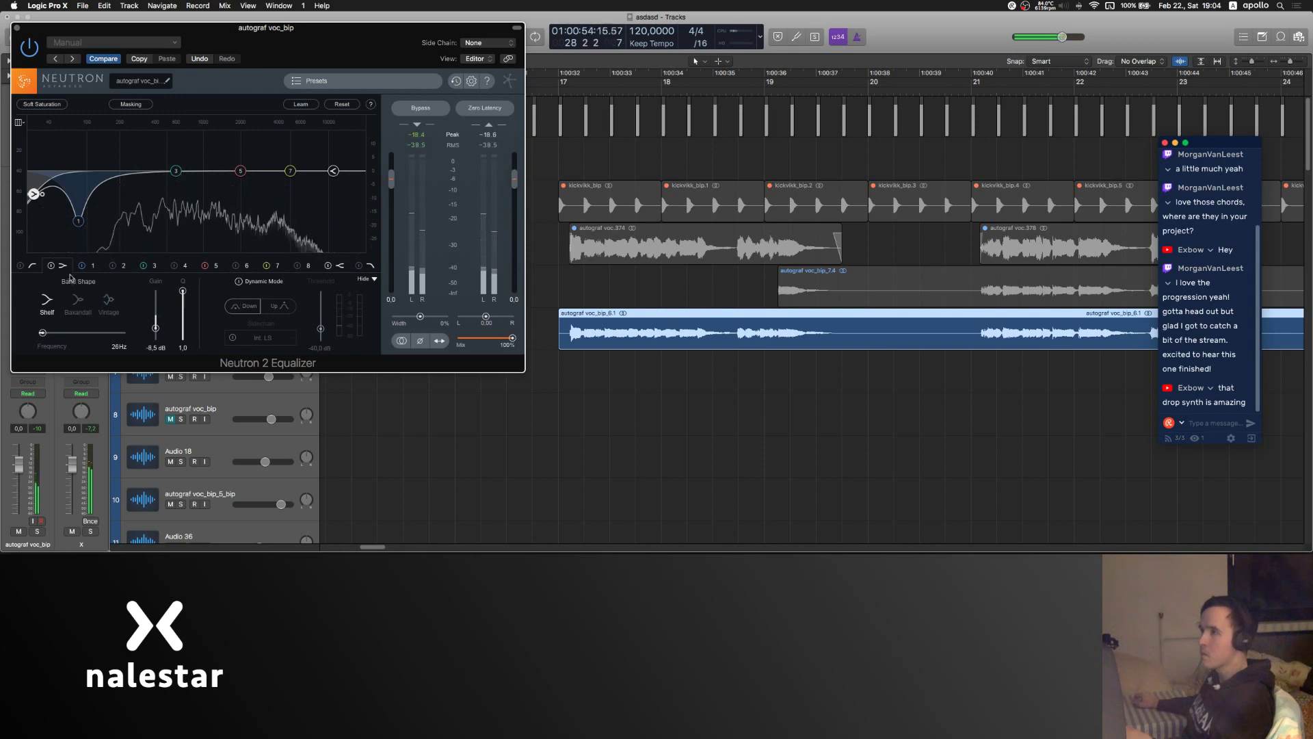
pyautogui.click(22, 267)
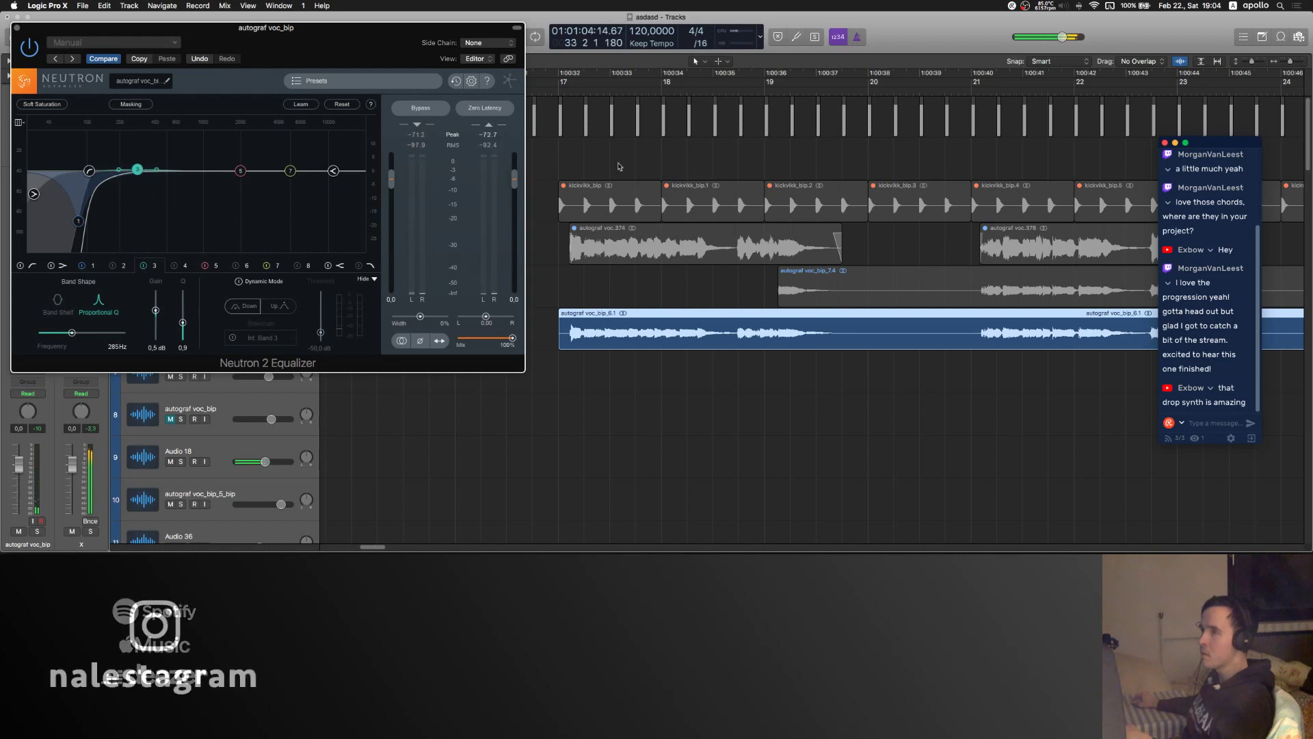
pyautogui.click(19, 30)
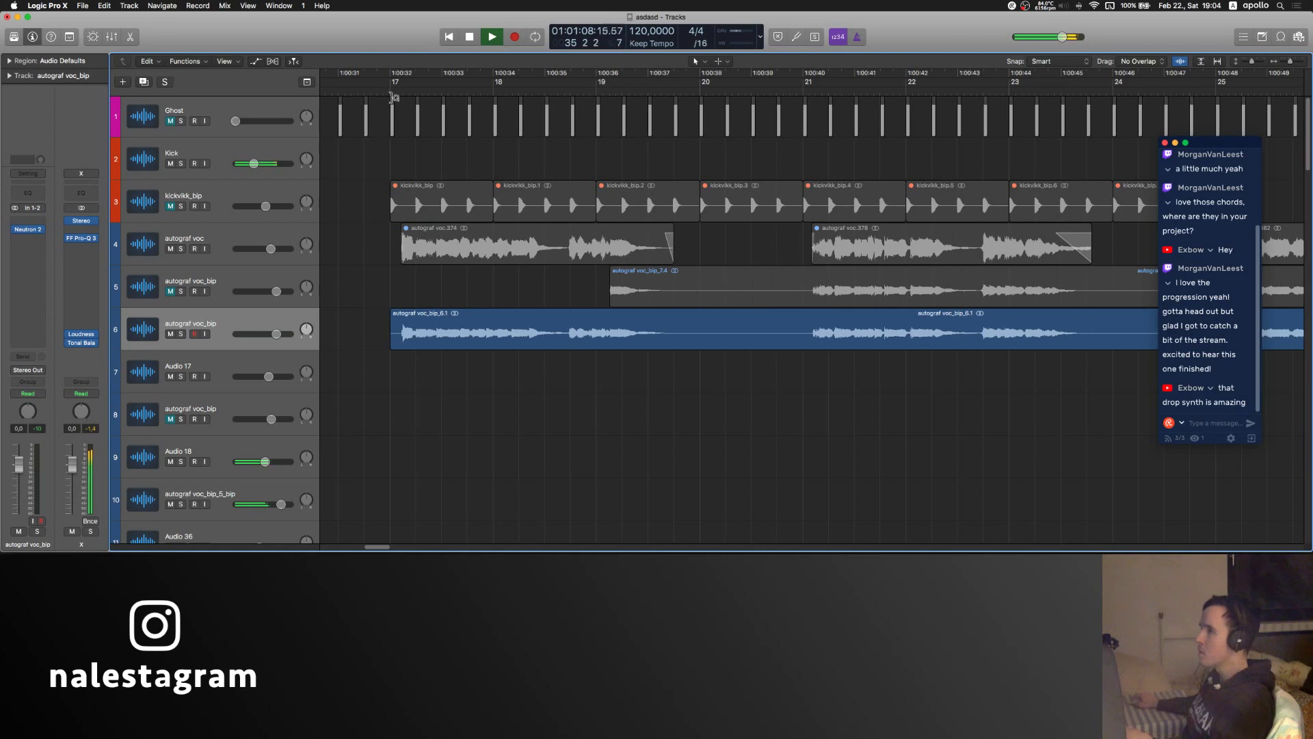
# - Listen to the equalized vocal from bar 17 and copy its Neutron 2 Equalizer to track 5 ahead of SerumFX
pyautogui.click(372, 91)
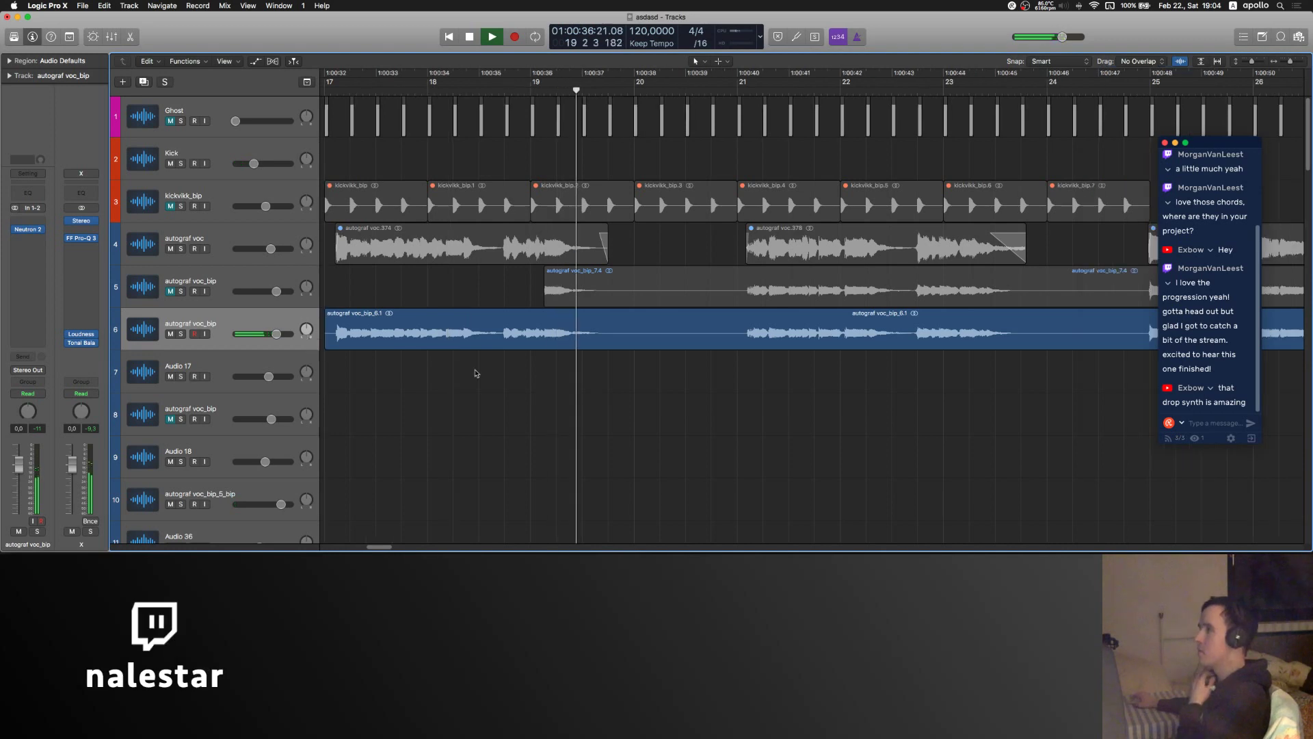
pyautogui.hscroll(3, 476, 373)
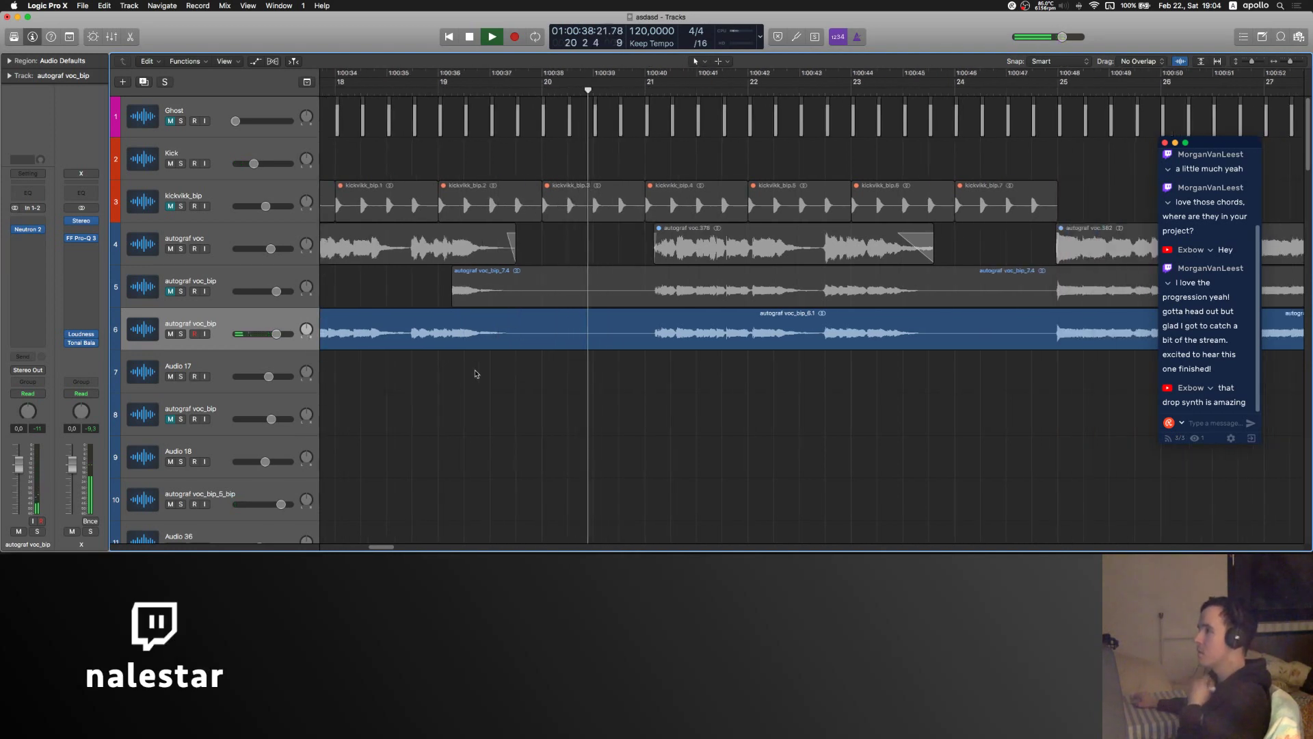
pyautogui.press('space')
pyautogui.press('x')
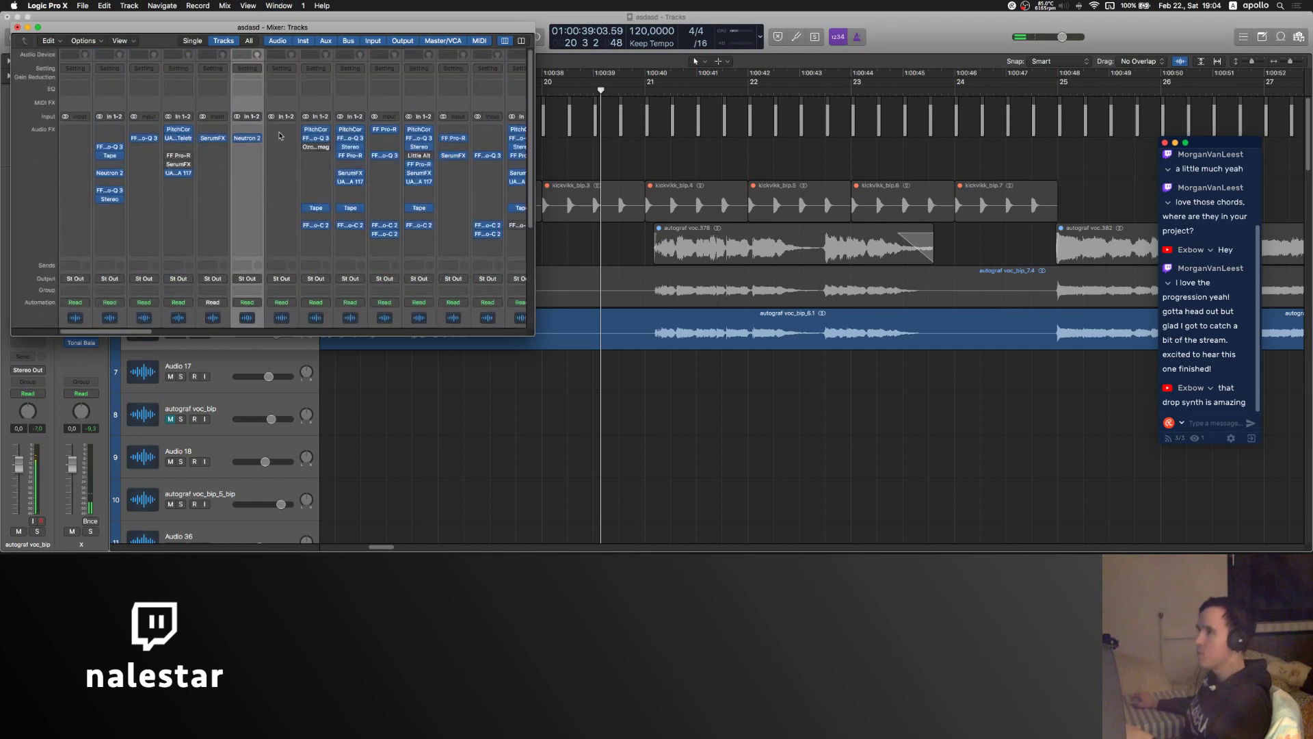
pyautogui.moveTo(245, 140); pyautogui.dragTo(207, 130)
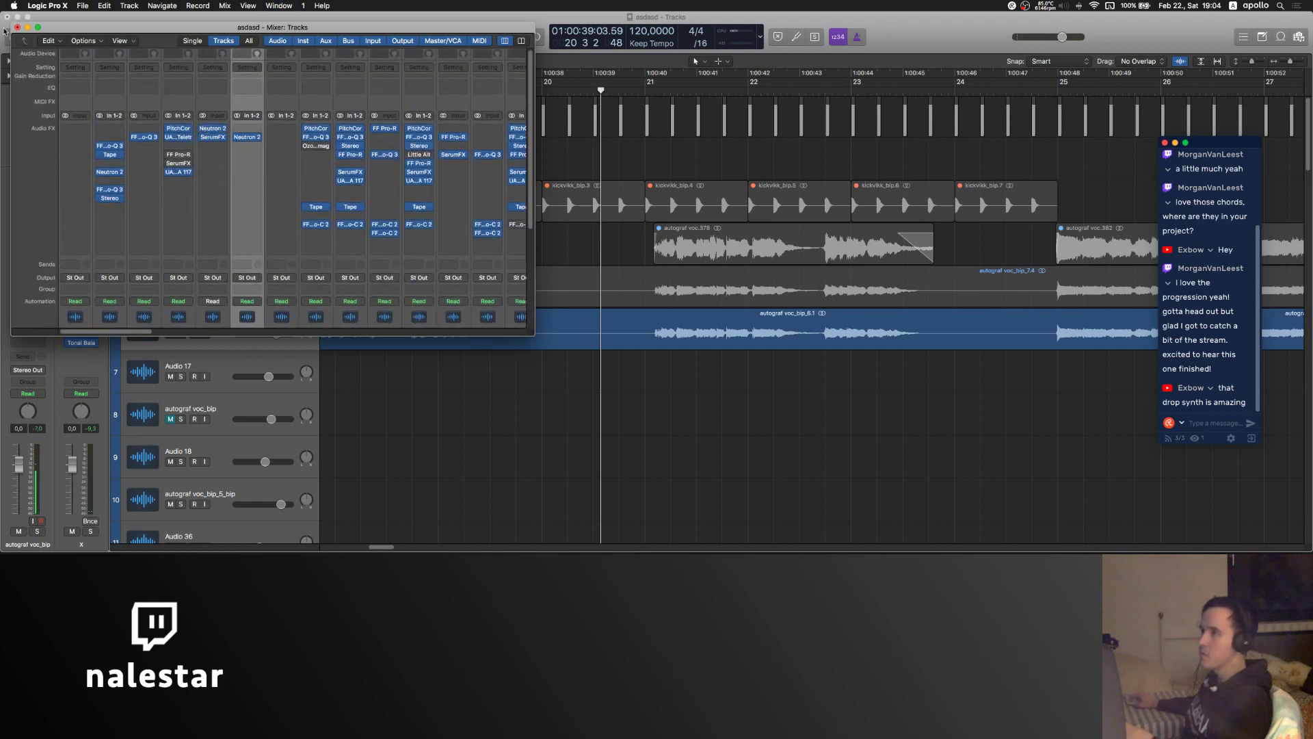
pyautogui.click(17, 27)
# - Unmute the track 5 vocal and play both vocal layers together from around bar 18
pyautogui.hscroll(-5, 175, 304)
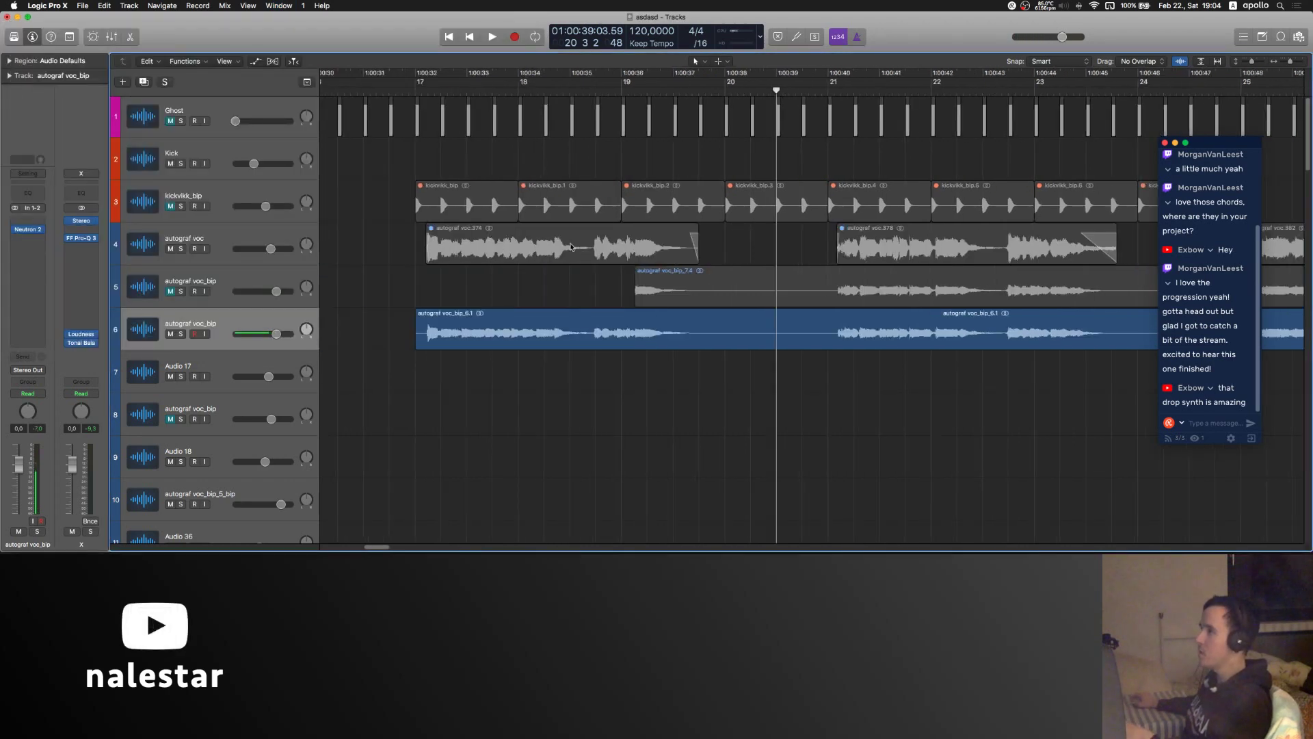
pyautogui.click(174, 303)
pyautogui.press('m')
pyautogui.hscroll(1, 174, 304)
pyautogui.press('super+Left')
pyautogui.press('super+Left')
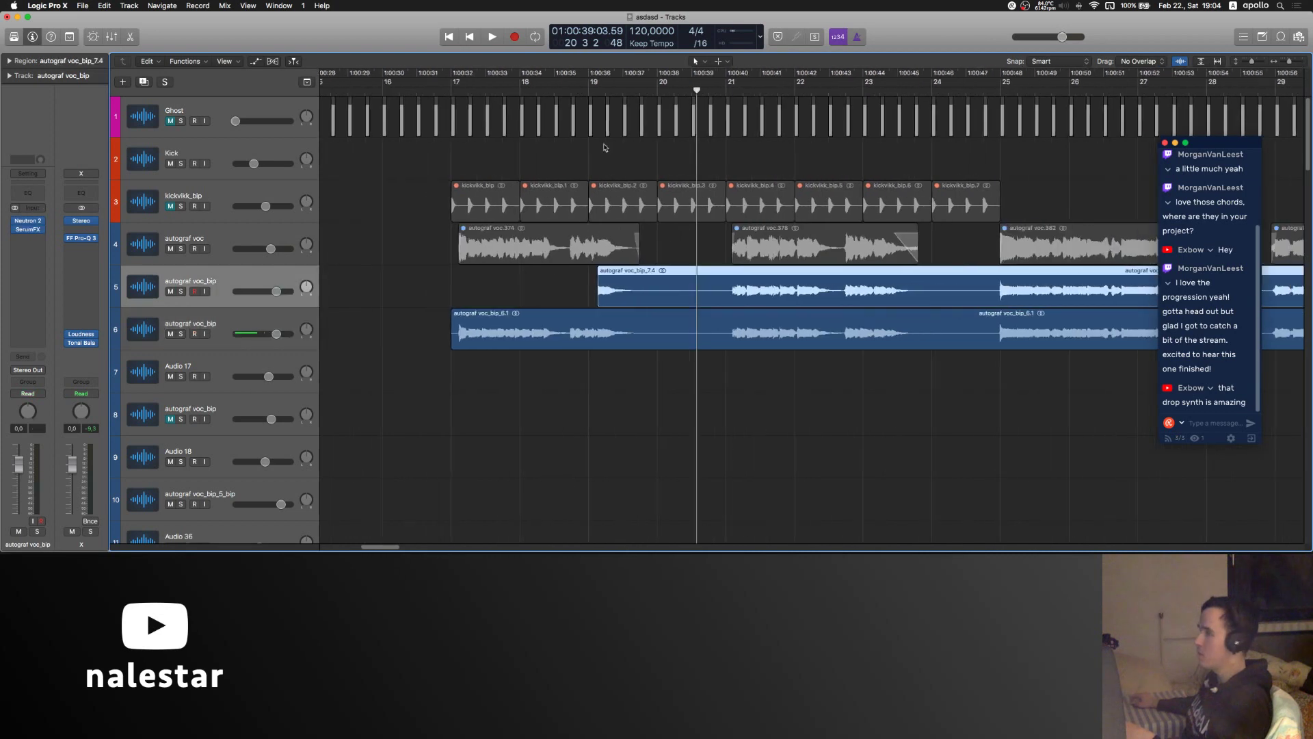
pyautogui.click(554, 89)
pyautogui.press('space')
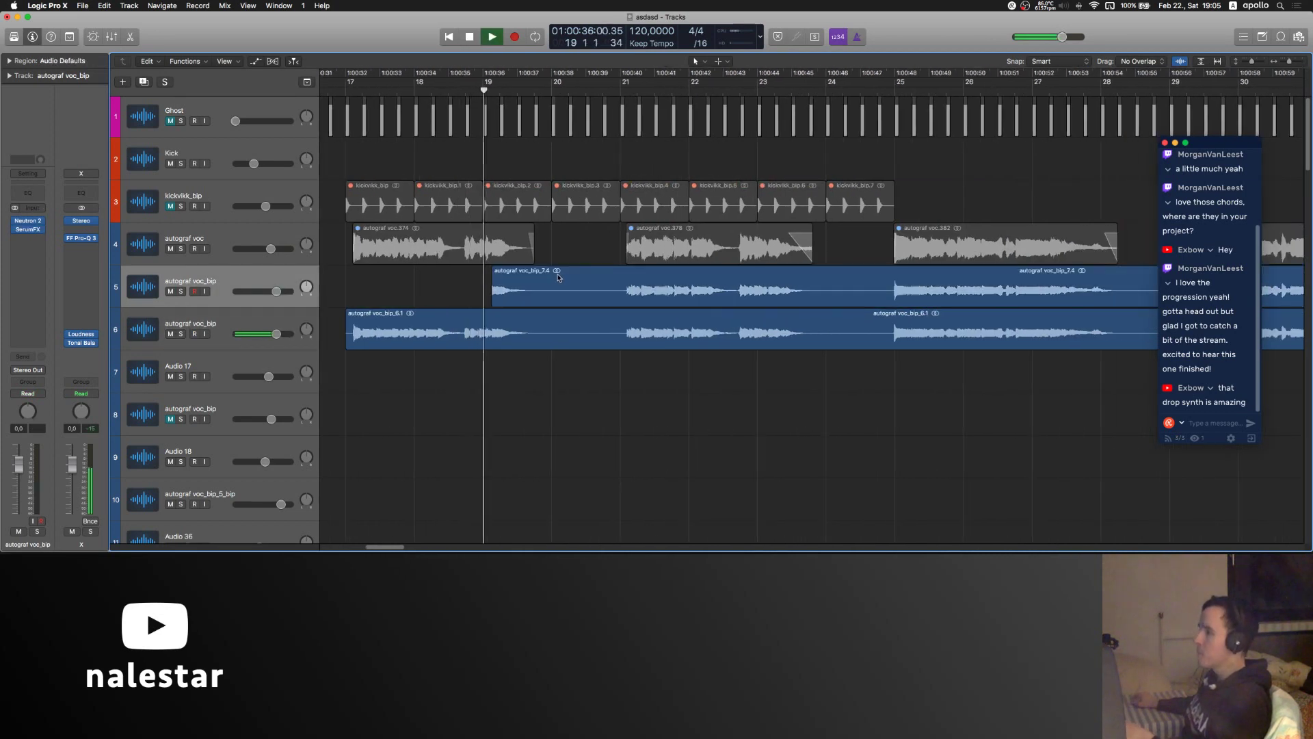
# - Apply a short fade-in at the start of region autograf voc_bip_7.4 and listen to the transition
pyautogui.scroll(3, 497, 301)
pyautogui.press('t')
pyautogui.click(498, 301)
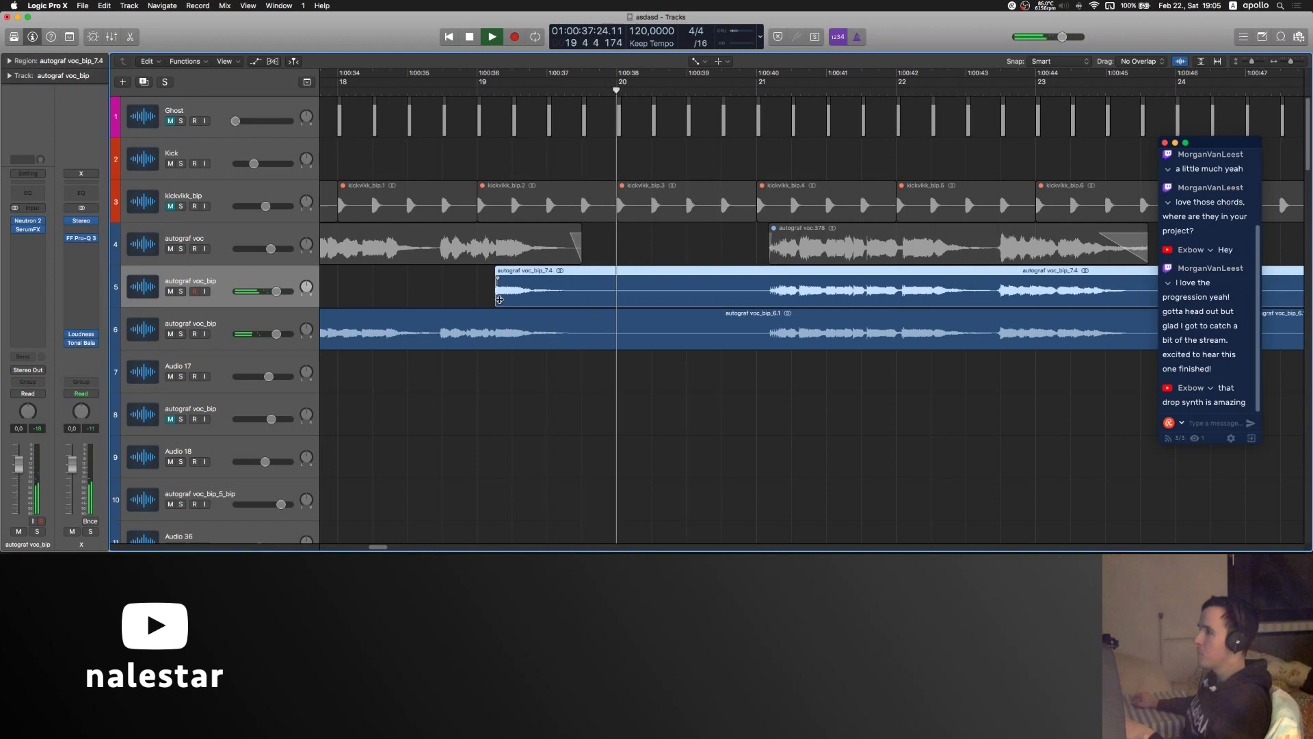
pyautogui.rightClick(620, 237)
pyautogui.click(600, 239)
pyautogui.press('space')
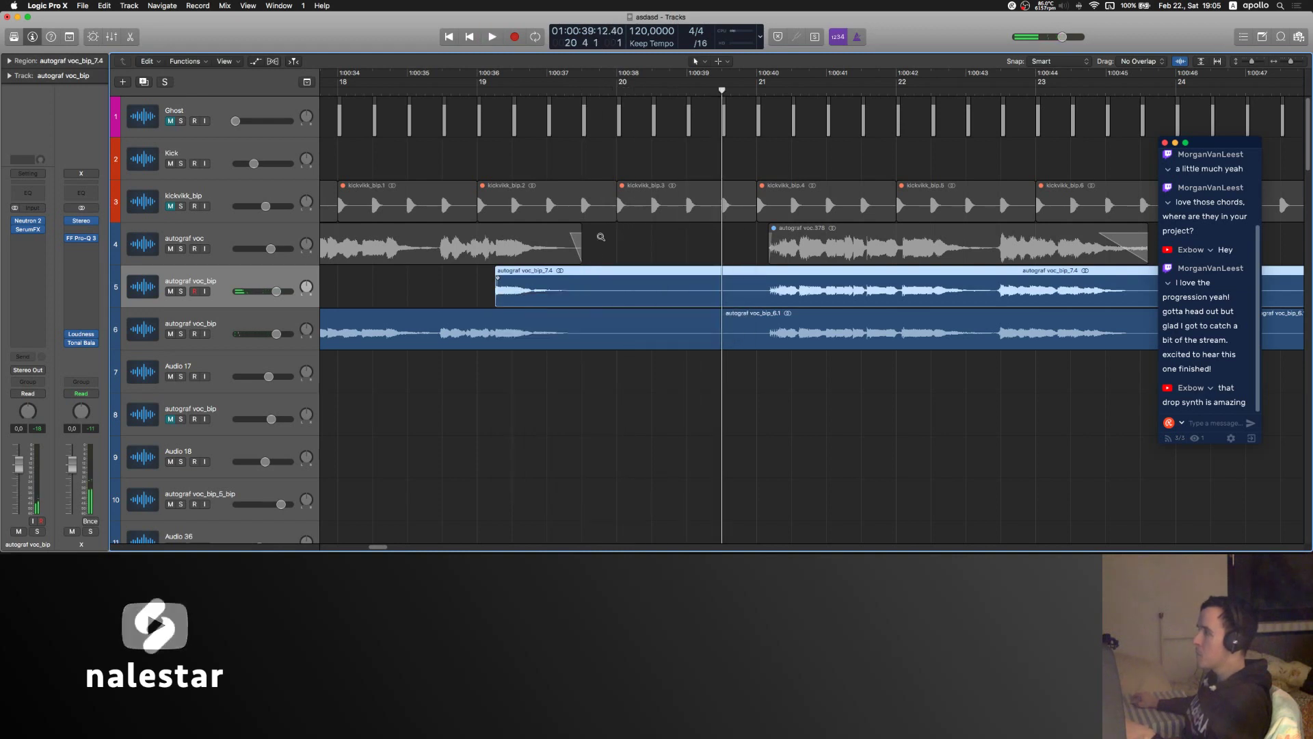
pyautogui.press('super+Left')
pyautogui.press('super+Left')
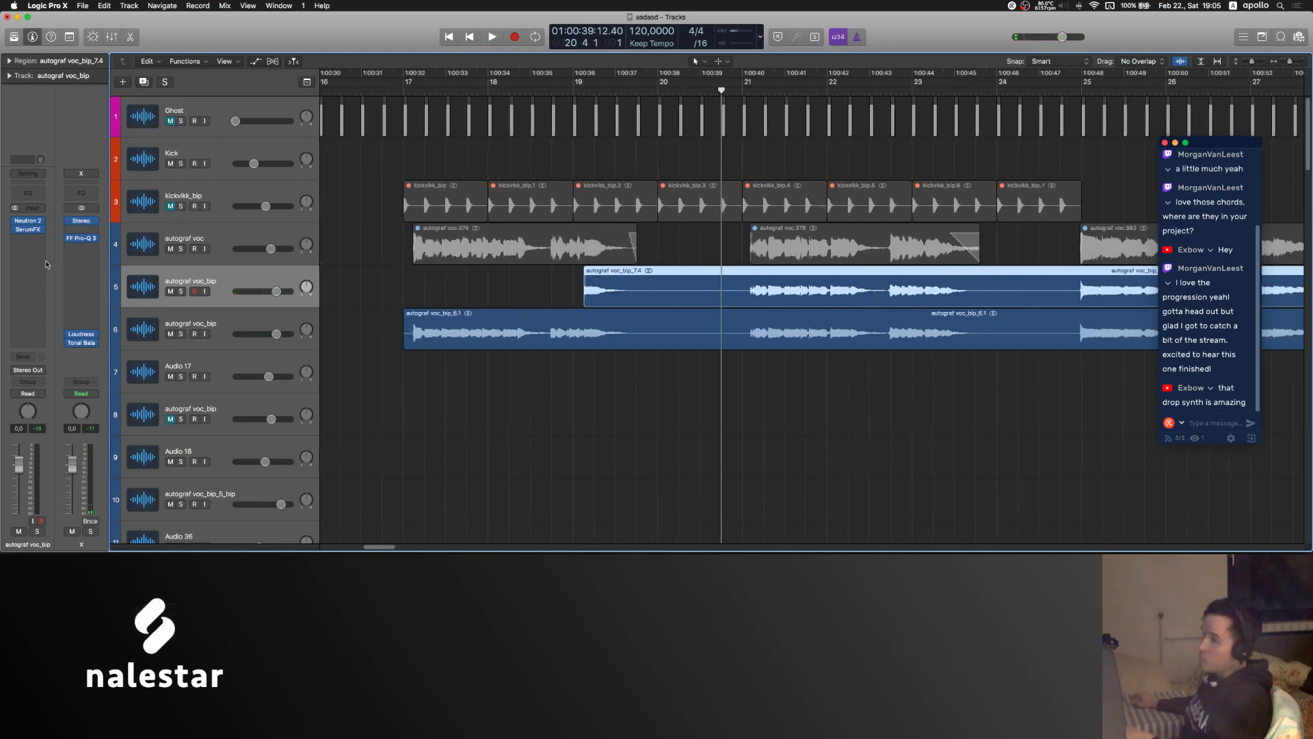
# - Bypass SerumFX on the track 5 vocal and insert the FF Pro-R reverb below it
pyautogui.hscroll(2, 596, 244)
pyautogui.click(601, 249)
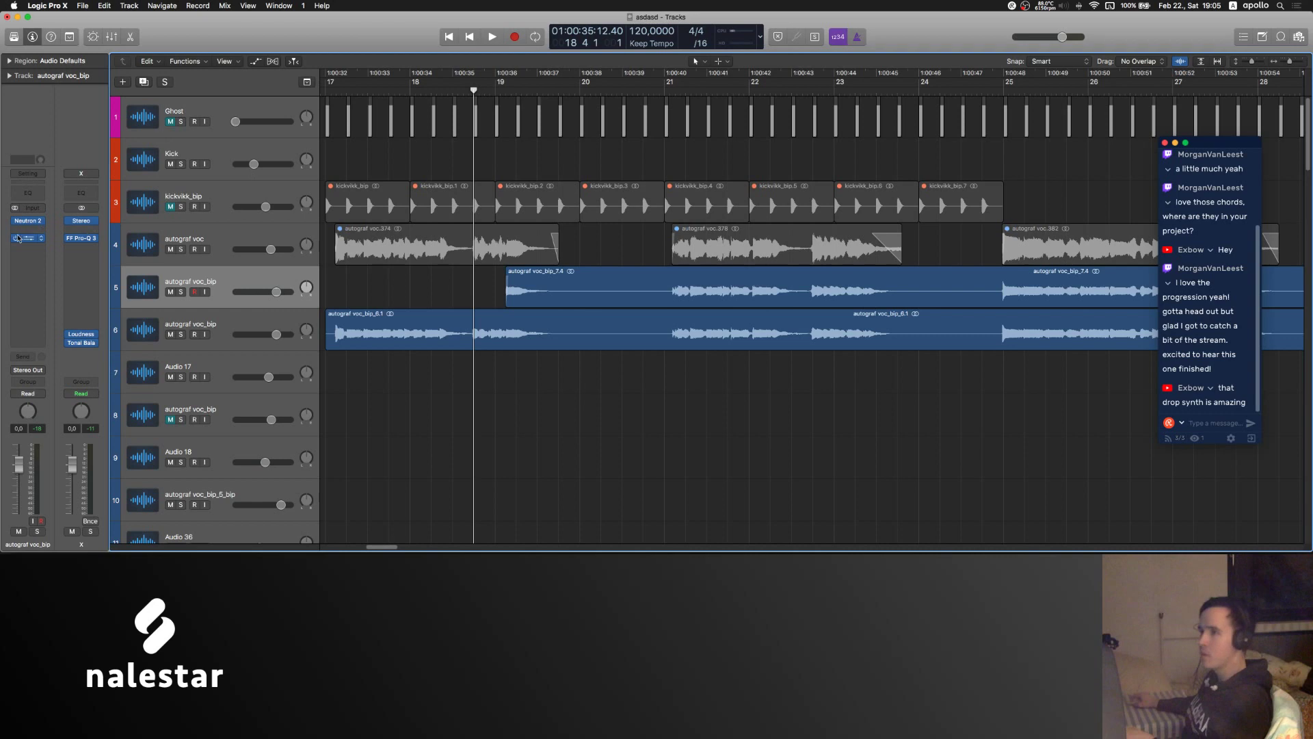
pyautogui.click(13, 241)
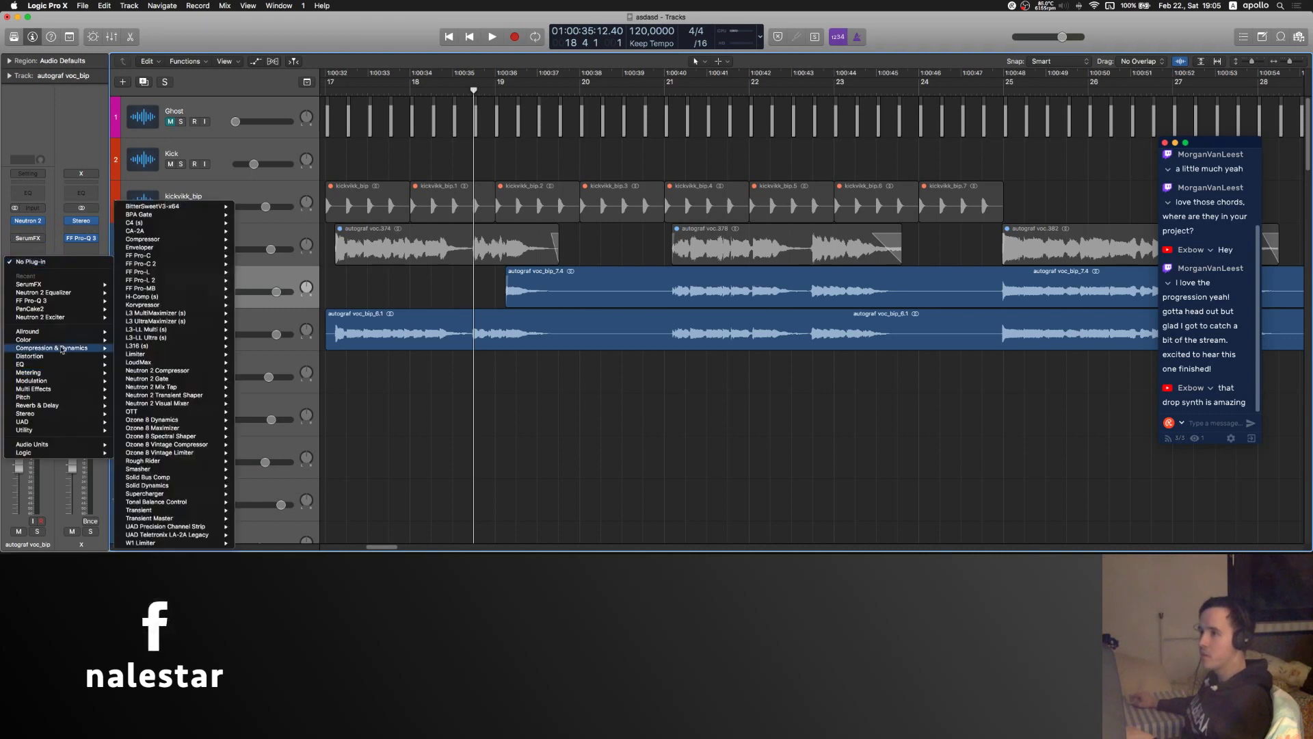
pyautogui.moveTo(58, 340)
pyautogui.moveTo(38, 405)
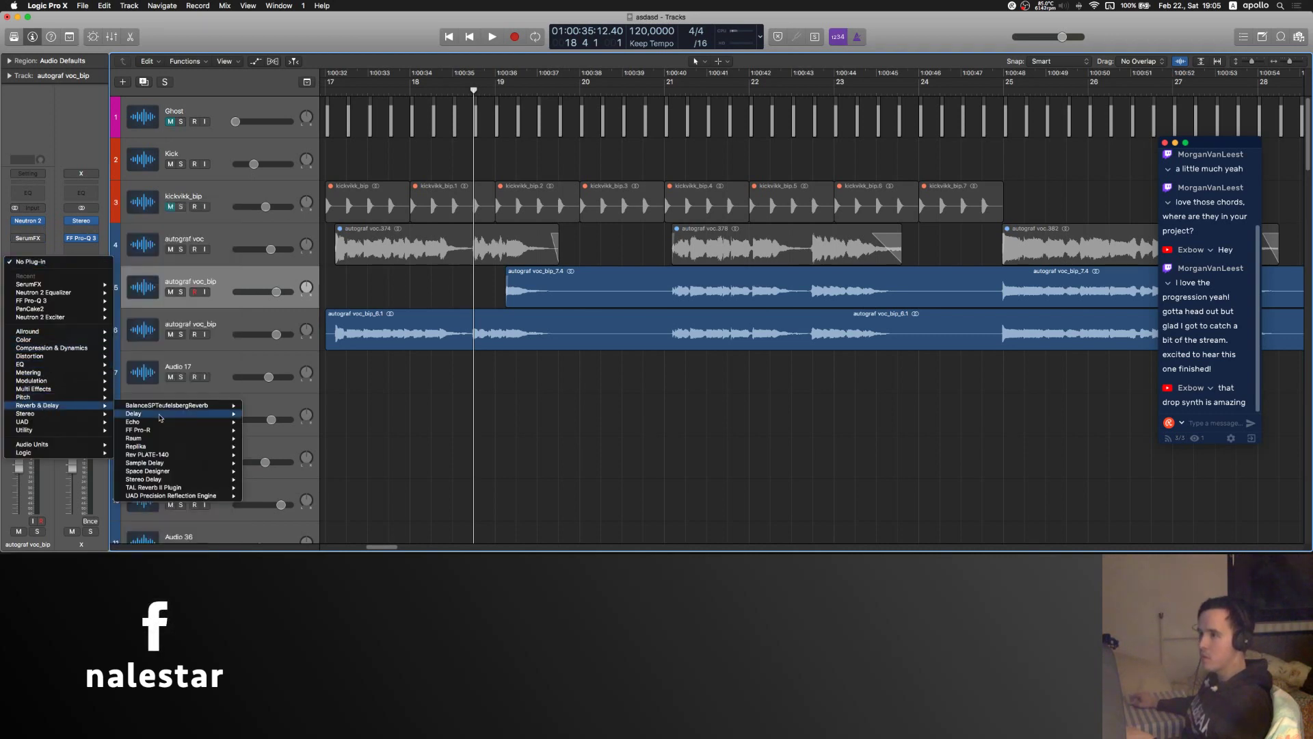
pyautogui.moveTo(178, 433)
pyautogui.click(267, 431)
# - Load the Lively Medium Room preset from Pro-R's Medium category
pyautogui.click(320, 78)
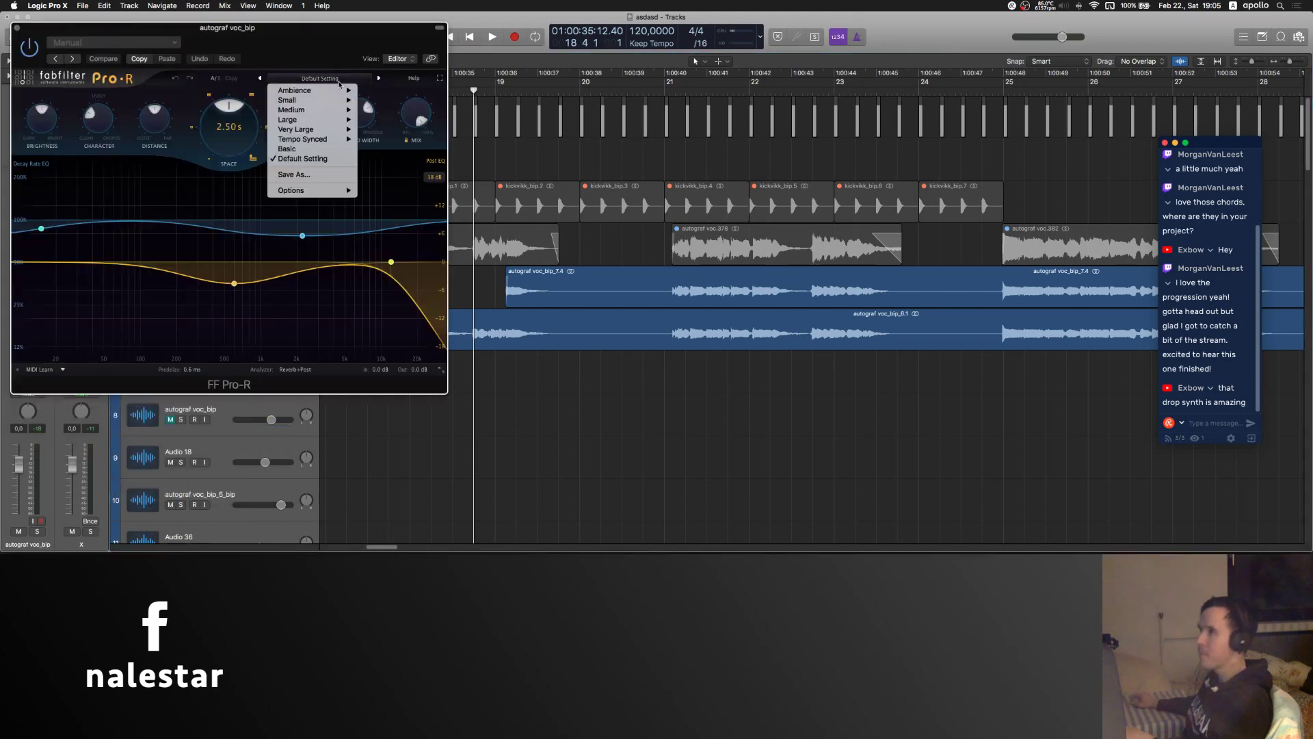
pyautogui.moveTo(329, 110)
pyautogui.click(432, 204)
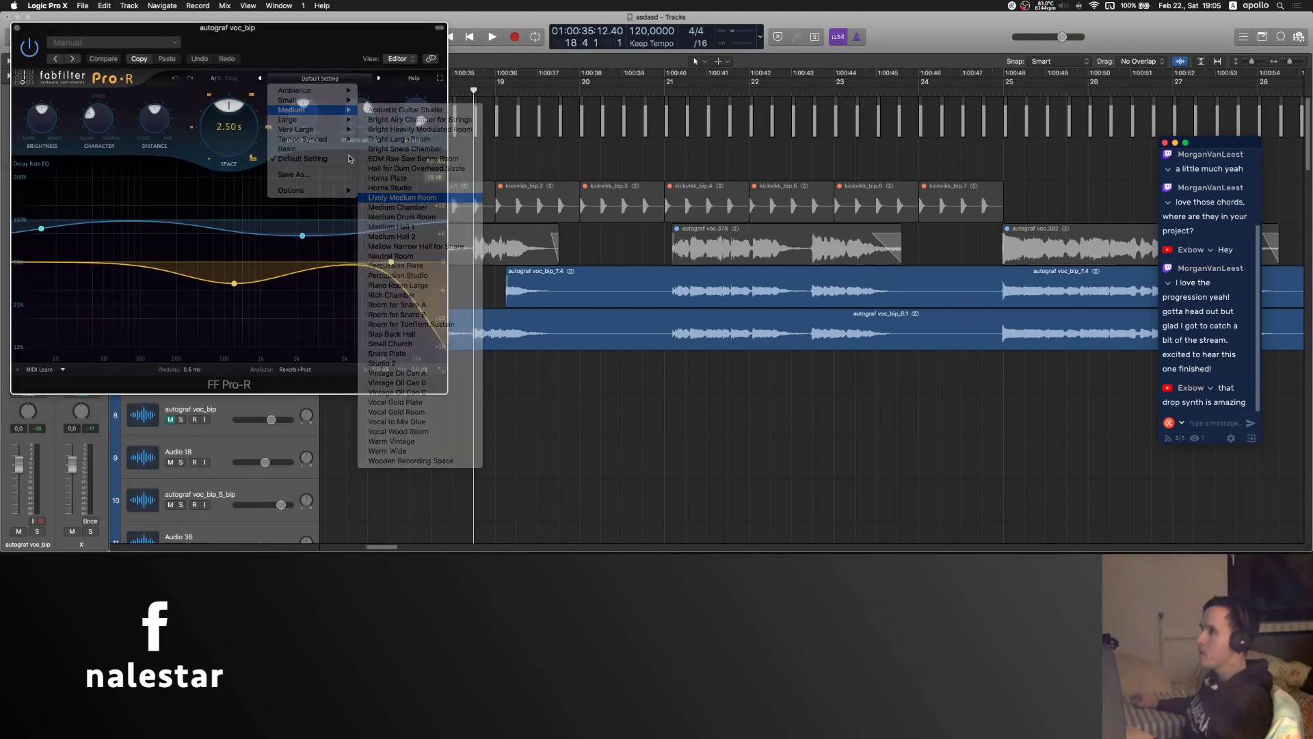
# - Raise Pro-R's Space to about 4.49 s, listen to the vocal layers, and close the reverb window
pyautogui.moveTo(231, 80); pyautogui.dragTo(234, 66)
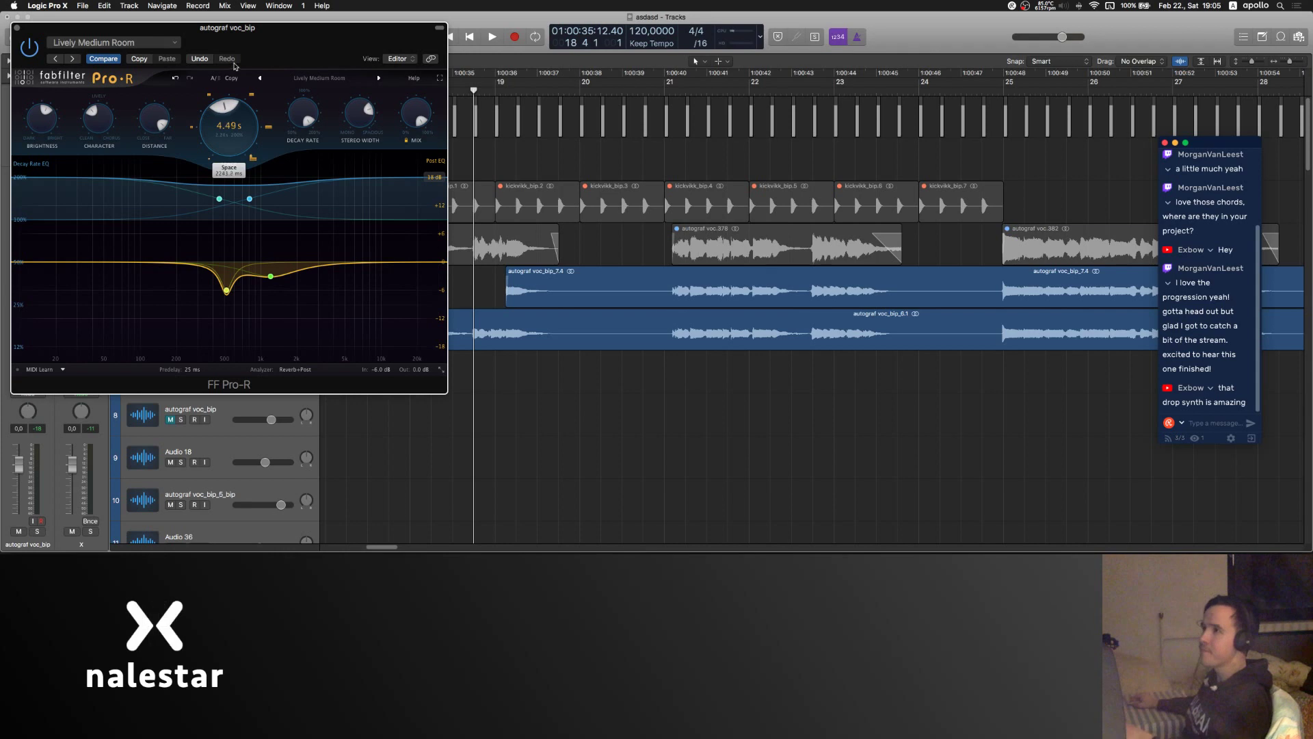
pyautogui.press('space')
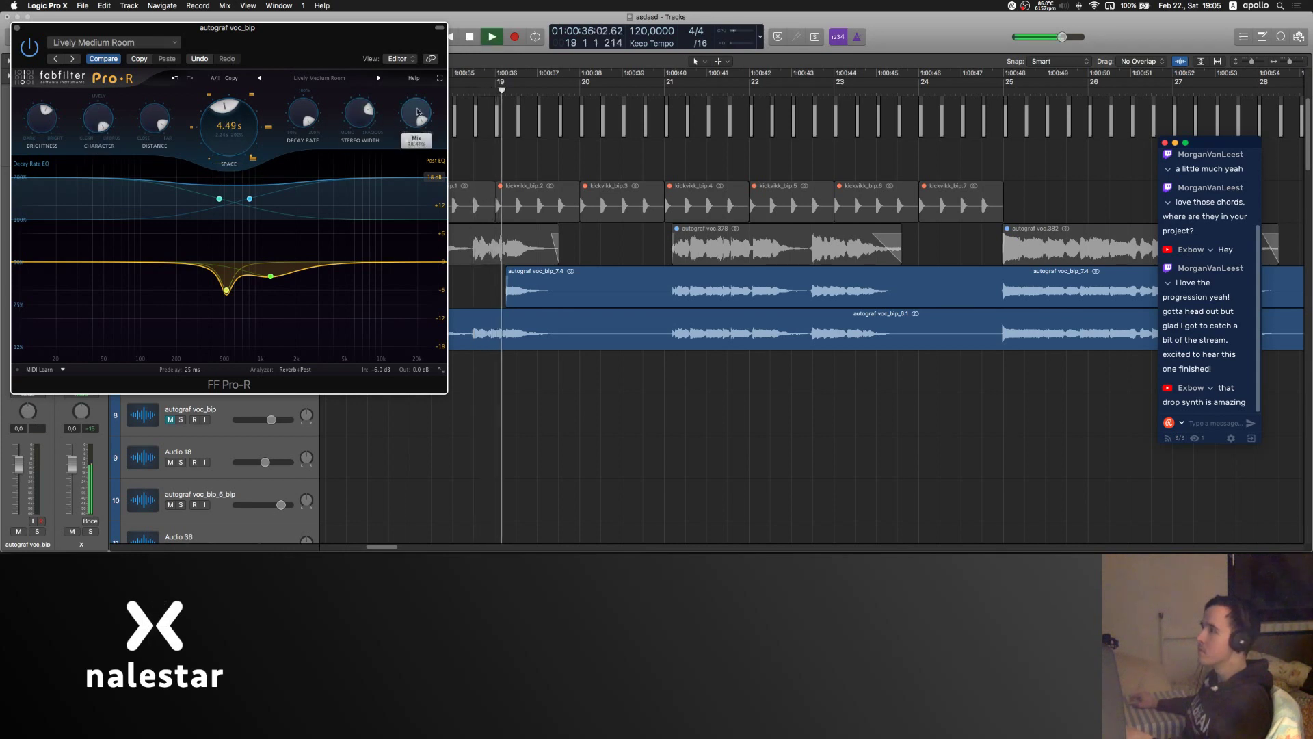
pyautogui.press('super+w')
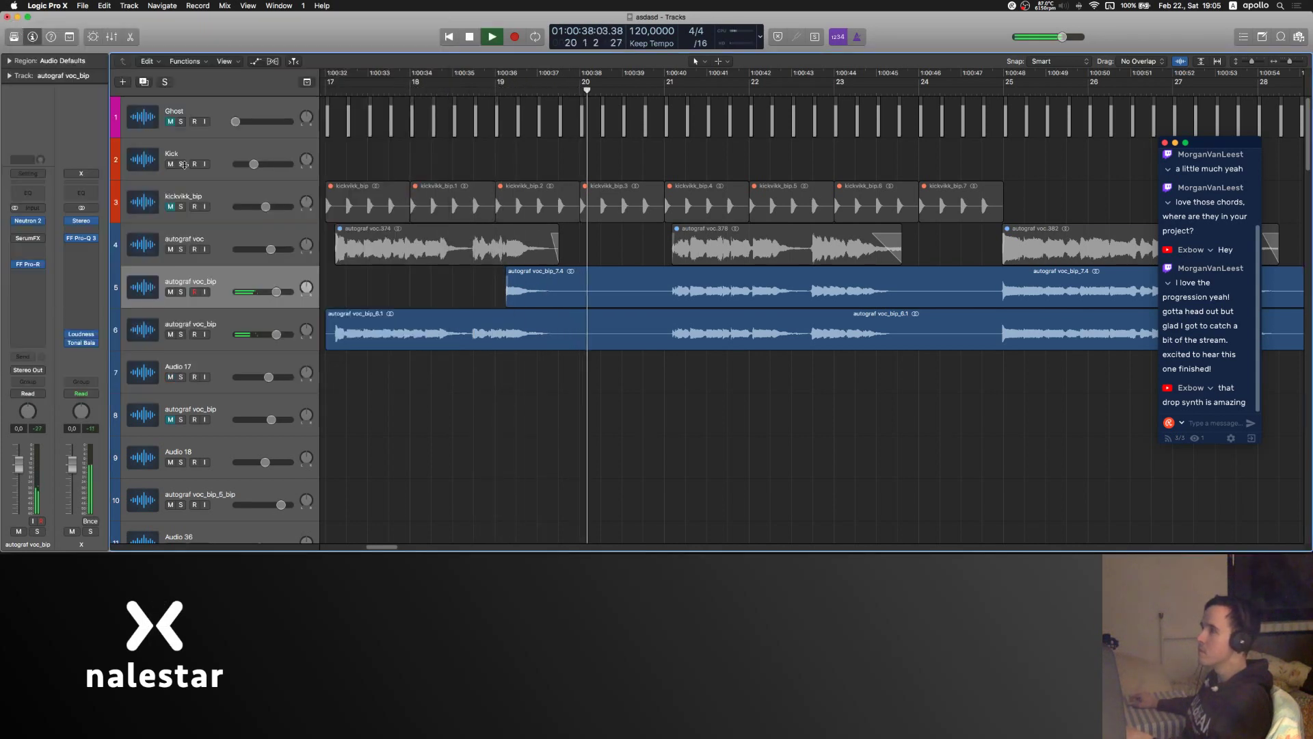
pyautogui.press('space')
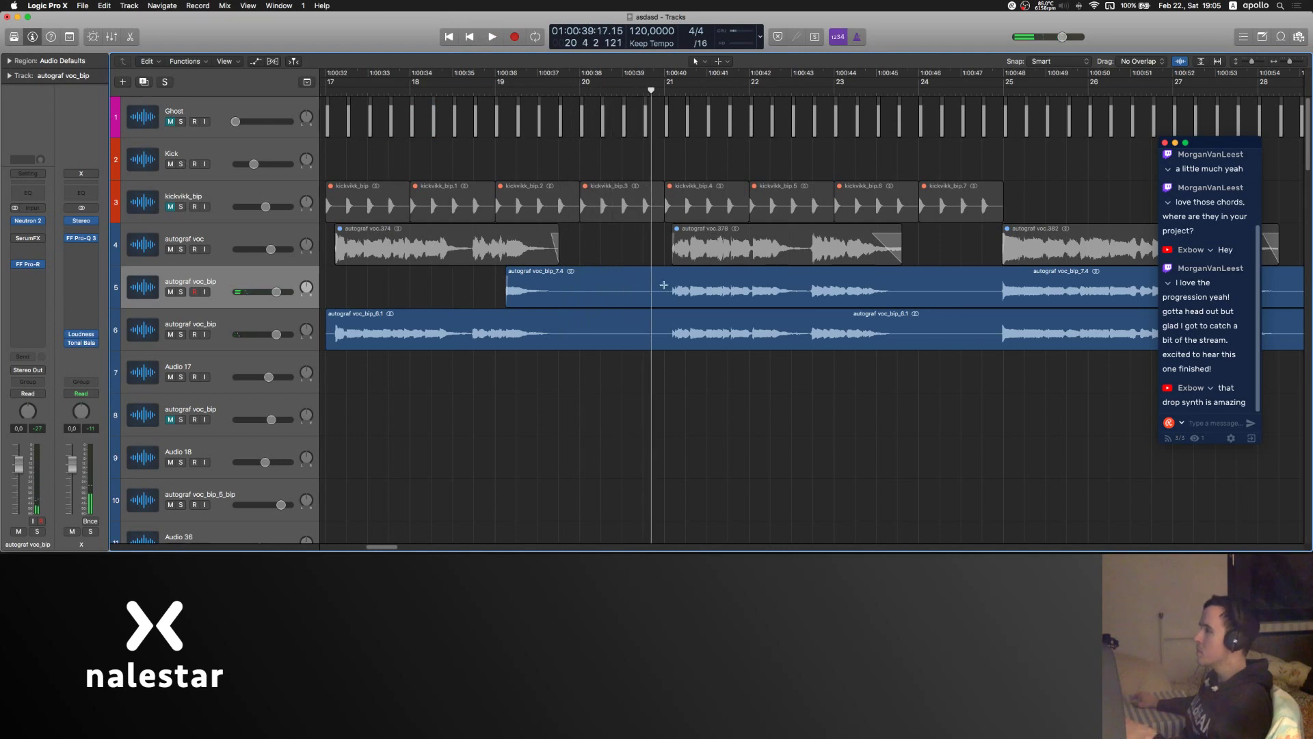
# - Bounce the track 5 vocal section between bars 19 and 21 in place to a new track as autograf voc_bip_7_bip
pyautogui.moveTo(664, 285); pyautogui.dragTo(497, 296)
pyautogui.hotkey('ctrl', 'b')
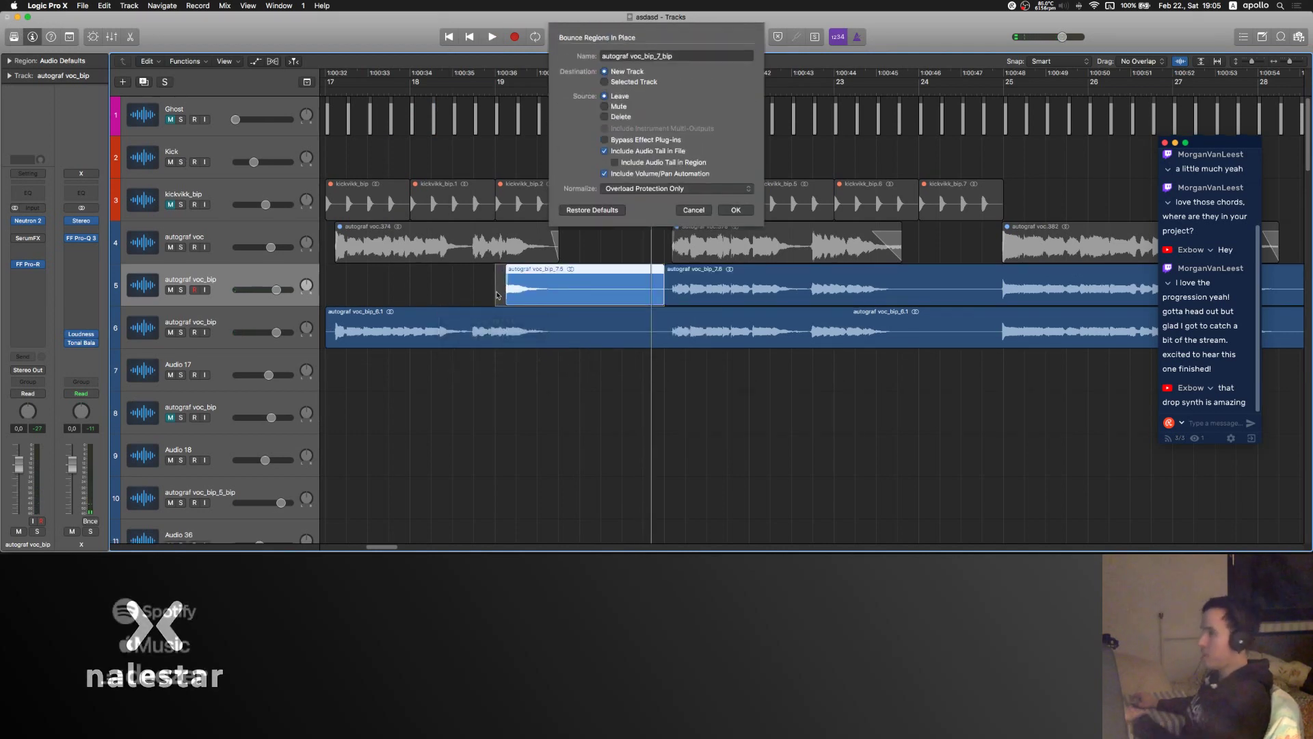
pyautogui.press('Return')
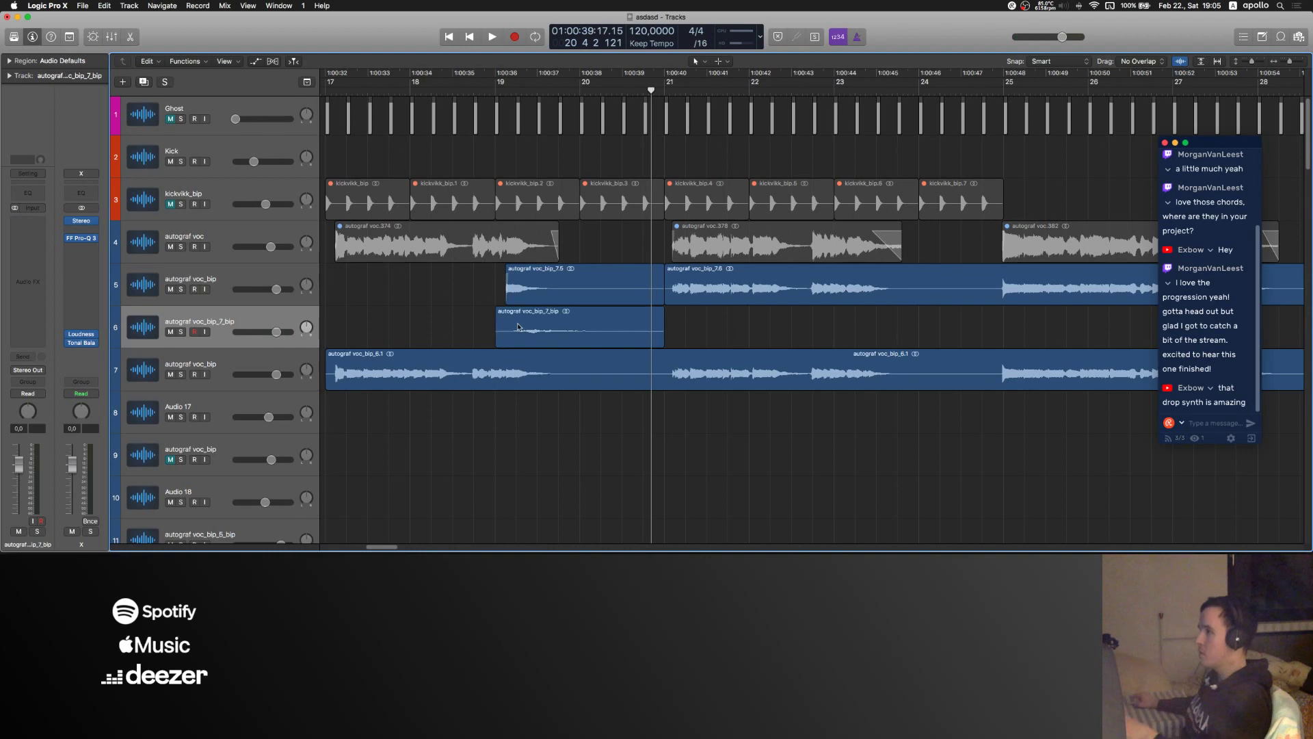
# - Reverse the audio of the bounced region autograf voc_bip_7_bip and close its audio editor
pyautogui.doubleClick(509, 327)
pyautogui.click(229, 325)
pyautogui.click(226, 384)
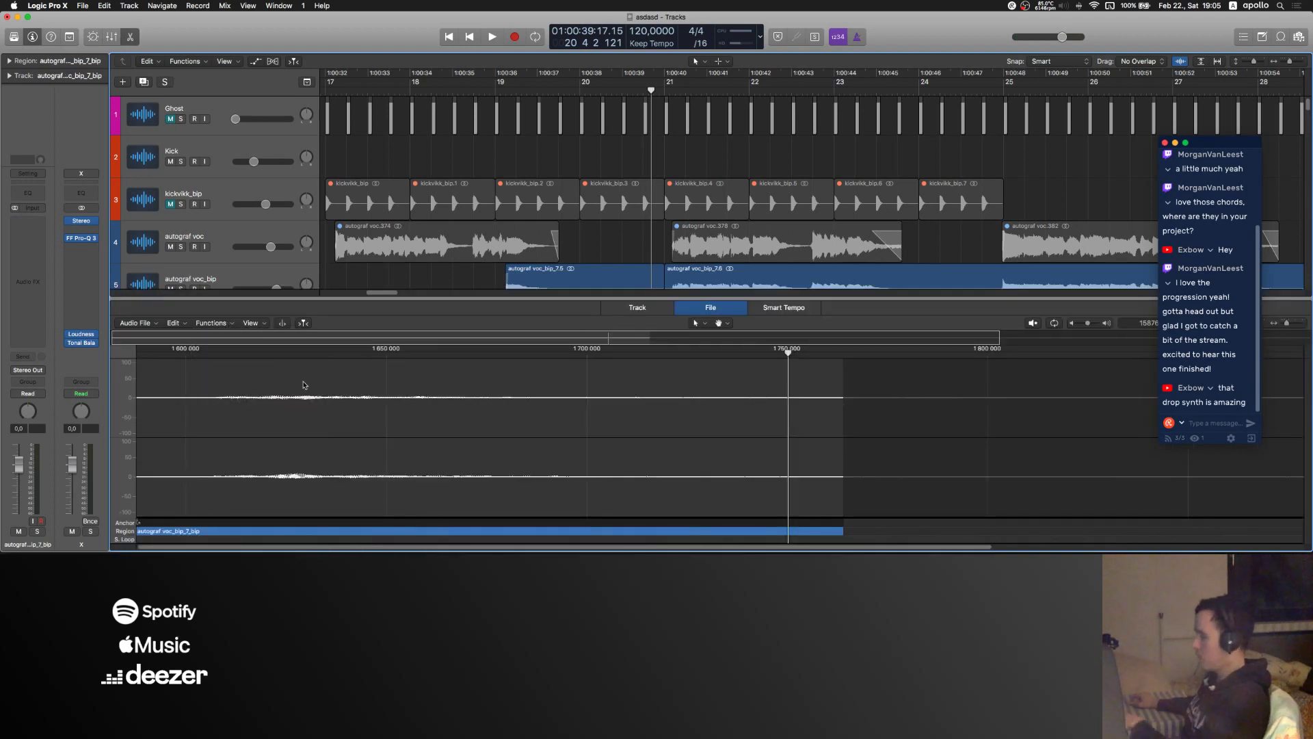
pyautogui.press('e')
# - Shift the reversed vocal region later and delete the part extending past bar 21
pyautogui.click(677, 336)
pyautogui.moveTo(611, 335); pyautogui.dragTo(754, 332)
pyautogui.press('BackSpace')
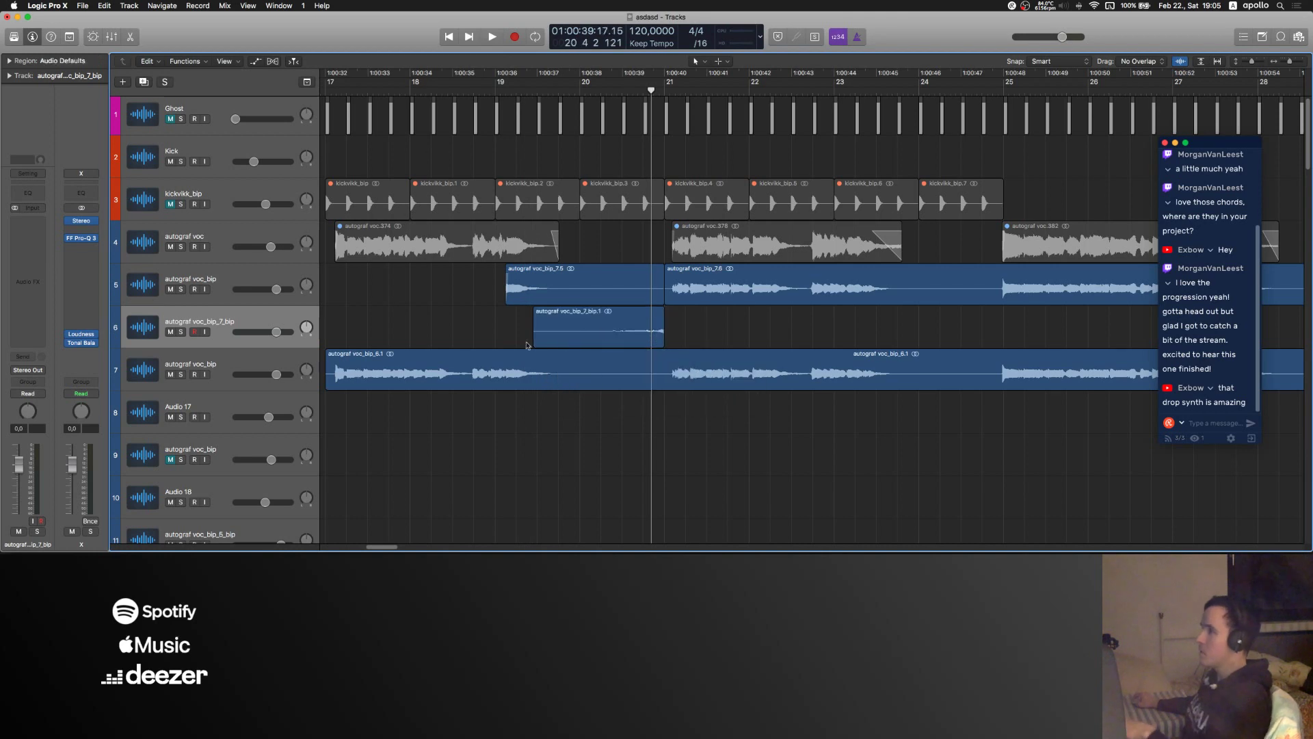
# - Apply a fade-in across the full length of the reversed vocal region on track 6
pyautogui.moveTo(536, 334); pyautogui.dragTo(666, 335)
pyautogui.press('t')
pyautogui.press('t')
# - Mute the track 5 vocal during playback and lower the reversed vocal track's volume to about -6.4 dB
pyautogui.press('space')
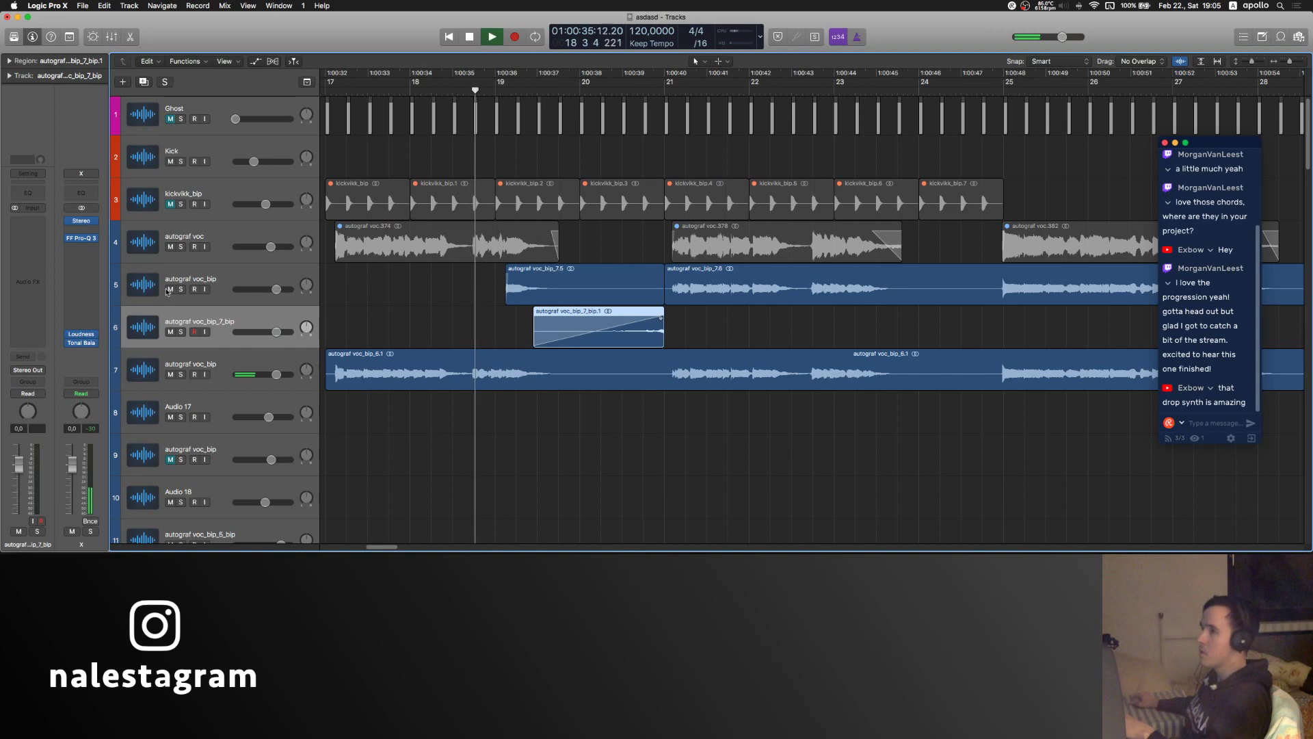
pyautogui.click(175, 289)
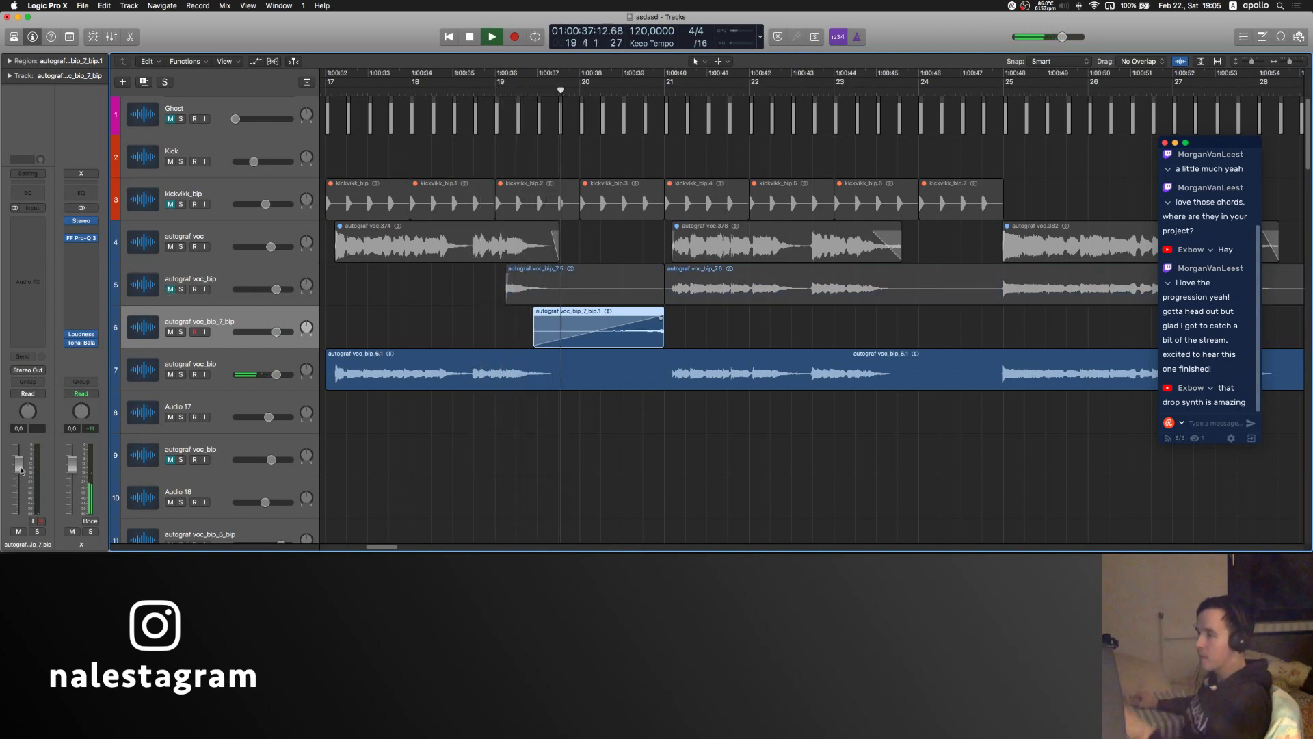
pyautogui.moveTo(23, 466); pyautogui.dragTo(24, 474)
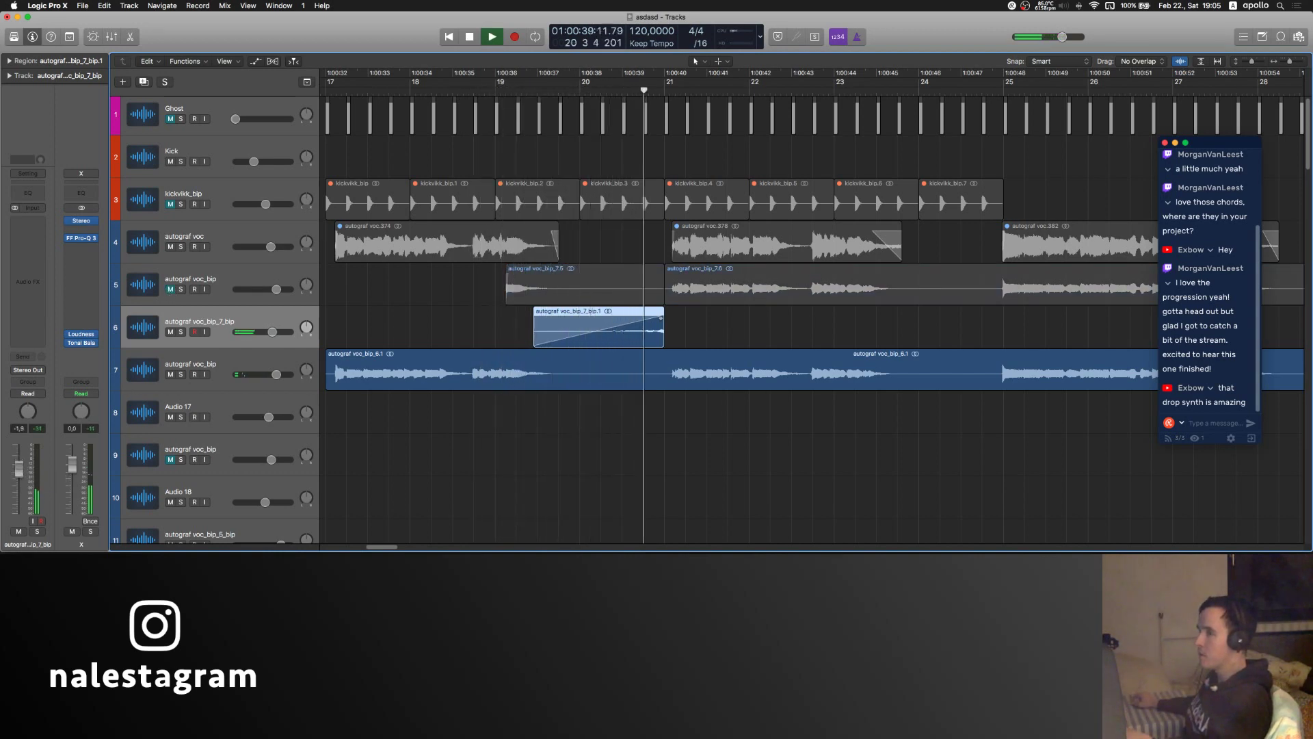
pyautogui.scroll(-3, 432, 320)
pyautogui.click(437, 317)
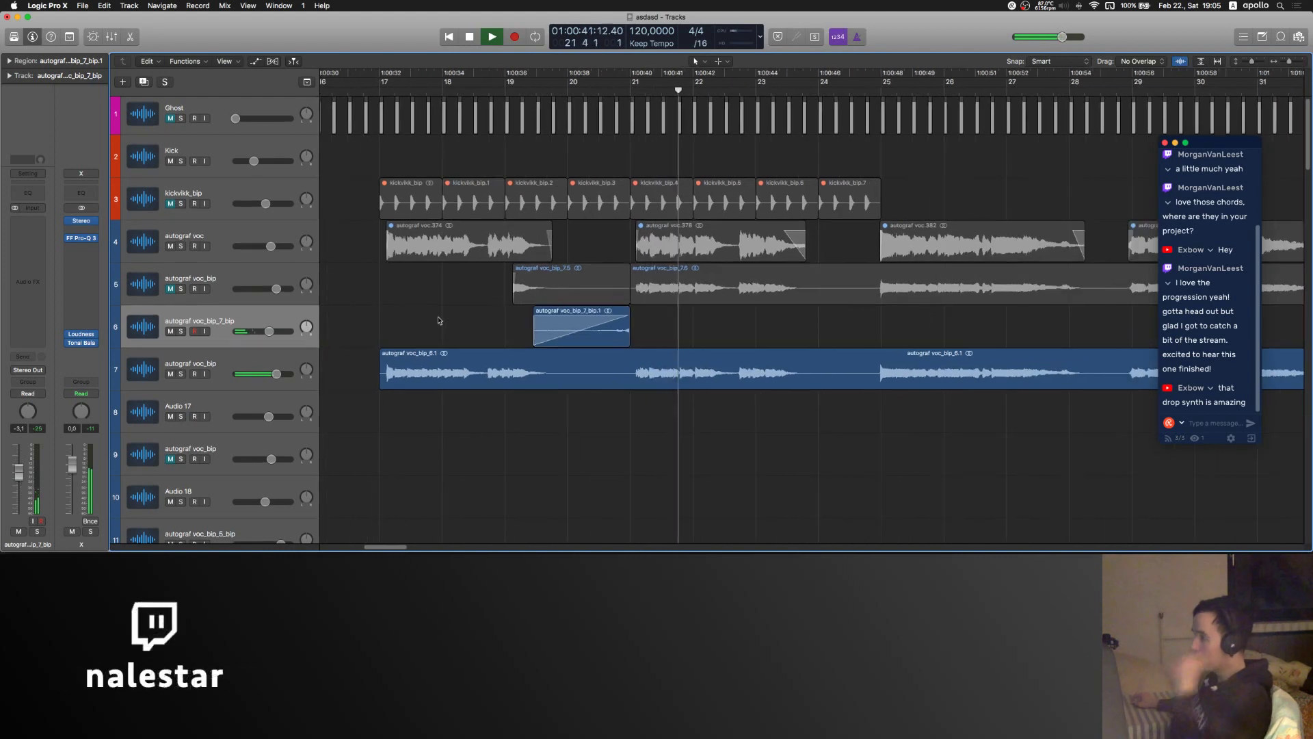
pyautogui.moveTo(21, 472); pyautogui.dragTo(24, 487)
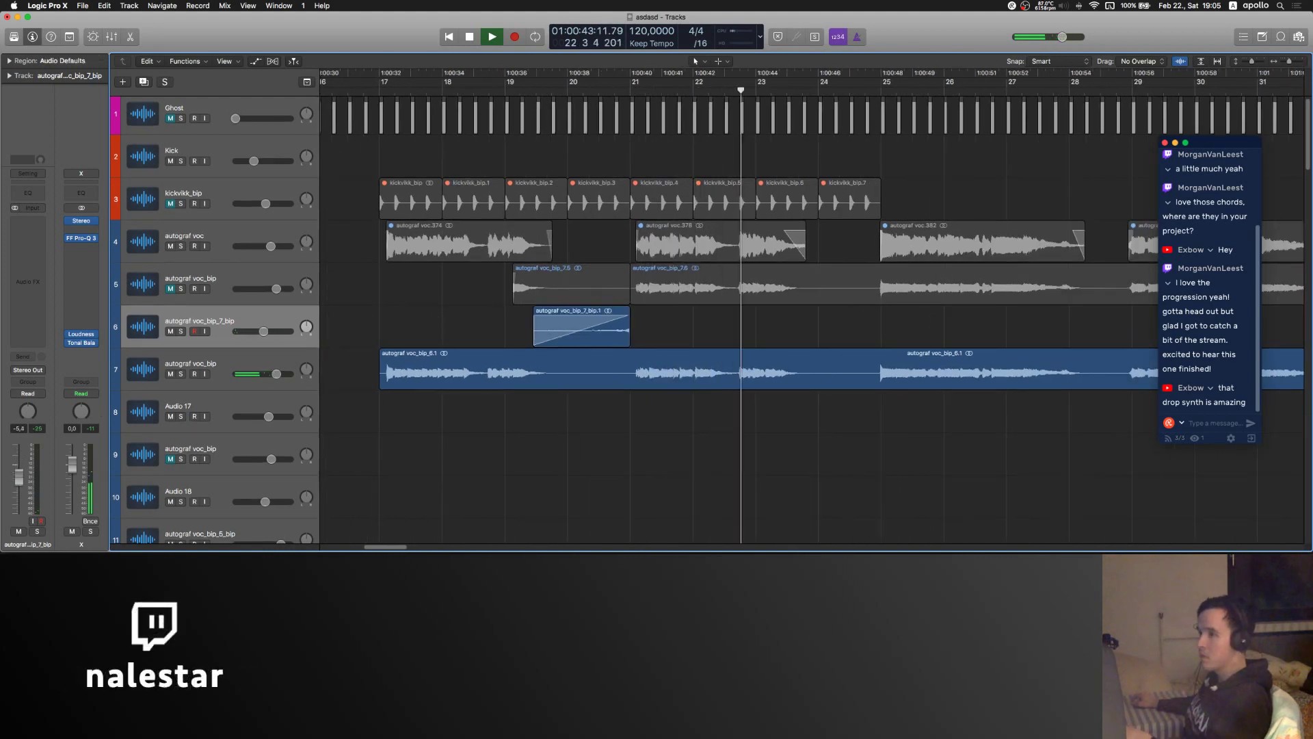
pyautogui.click(43, 260)
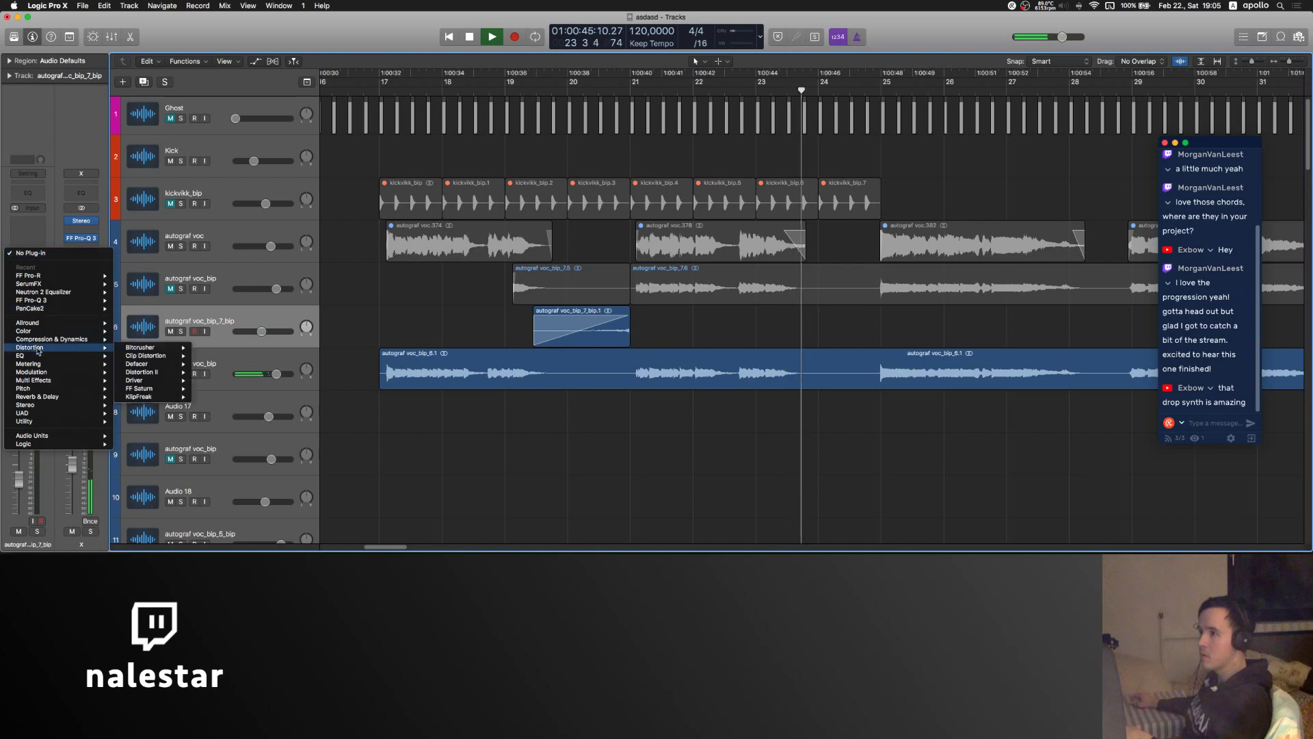
pyautogui.moveTo(68, 372)
pyautogui.moveTo(164, 429)
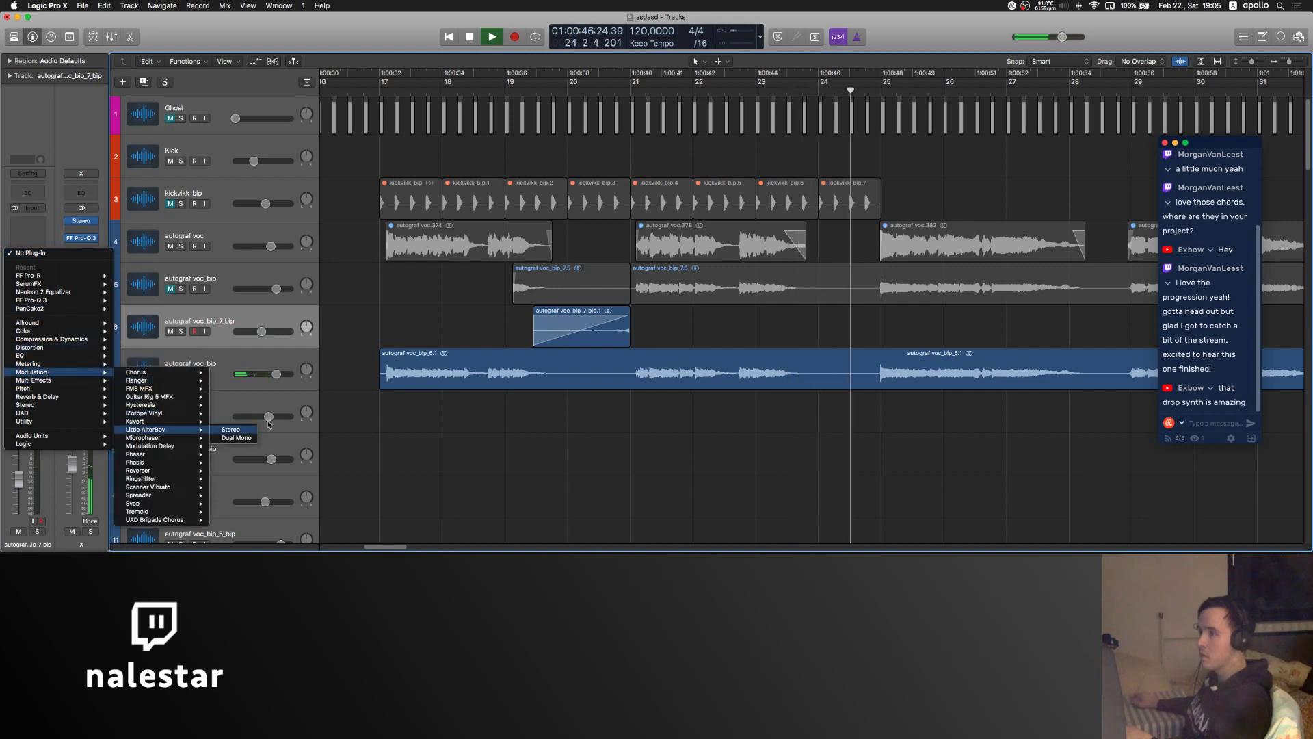
pyautogui.click(454, 322)
# - Restart playback from around bar 16, then unmute and select the track 5 vocal
pyautogui.scroll(1, 454, 322)
pyautogui.hscroll(6, 454, 322)
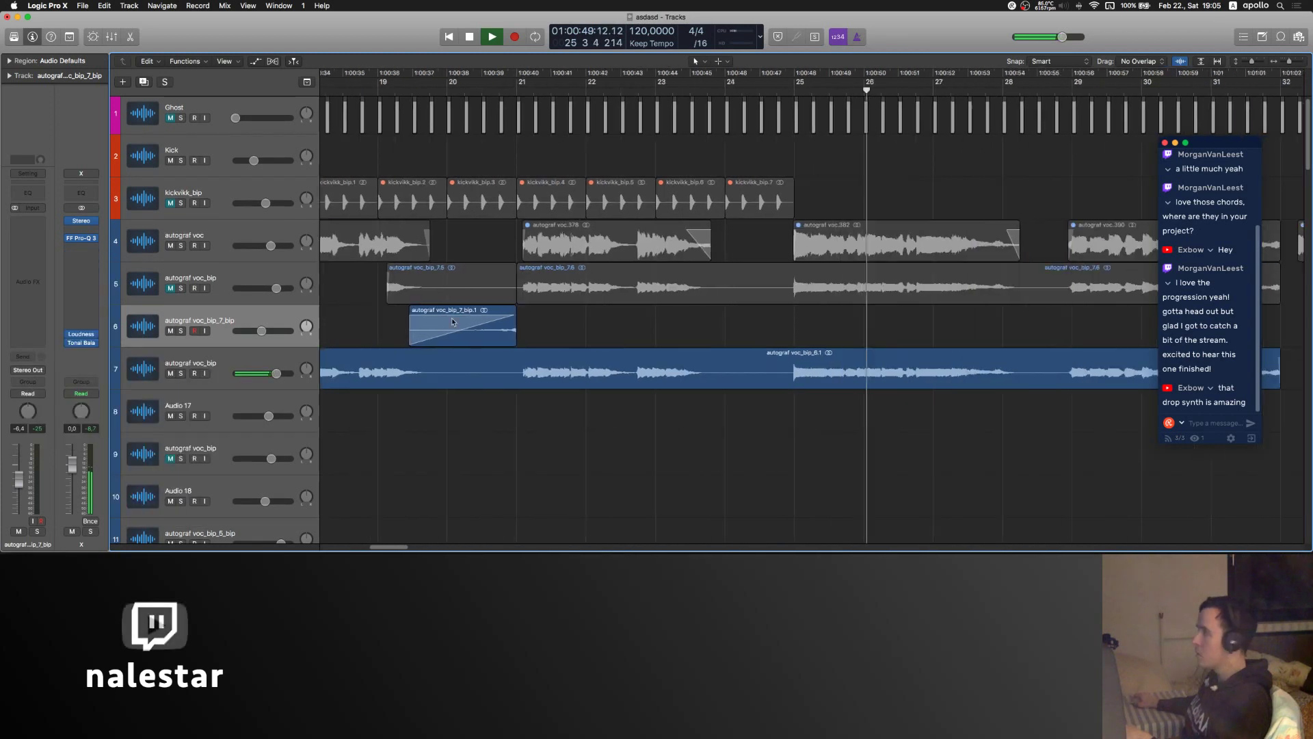
pyautogui.scroll(-1, 452, 324)
pyautogui.scroll(-4, 463, 323)
pyautogui.scroll(-1, 469, 323)
pyautogui.hscroll(-5, 472, 325)
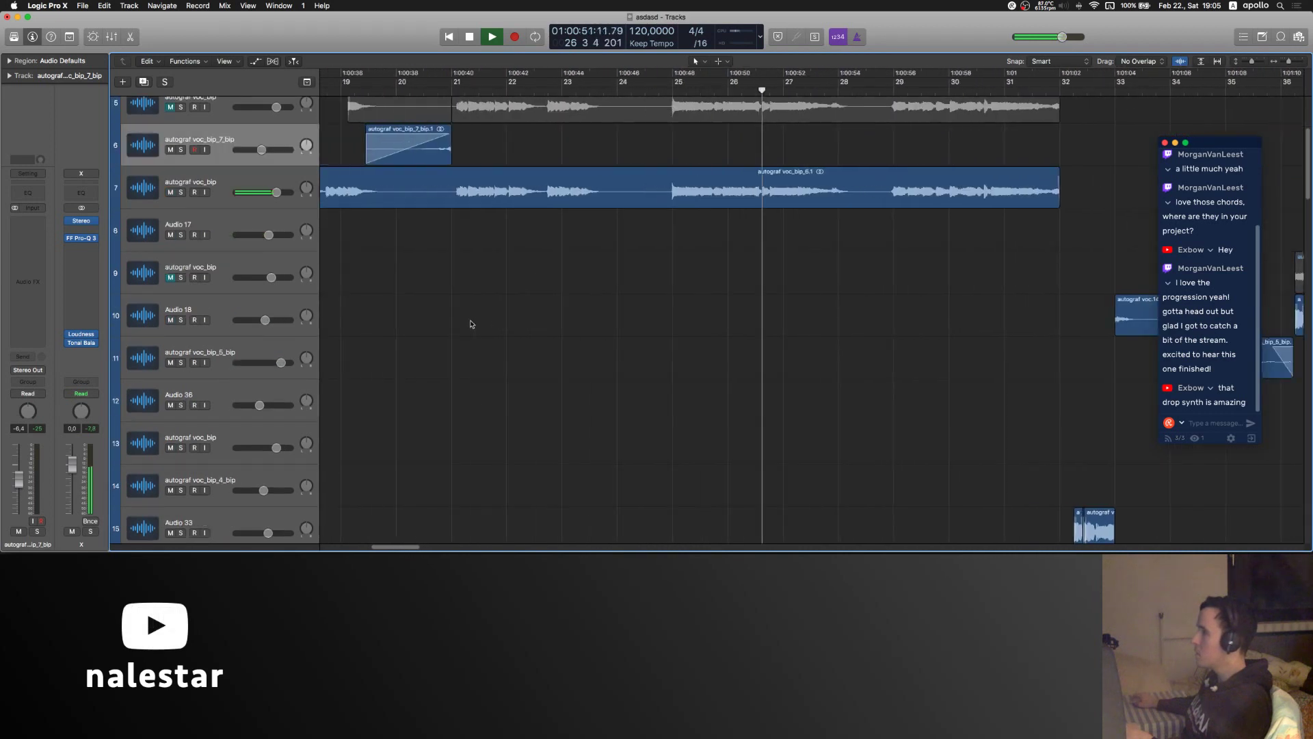
pyautogui.scroll(1, 471, 325)
pyautogui.click(436, 90)
pyautogui.scroll(5, 381, 211)
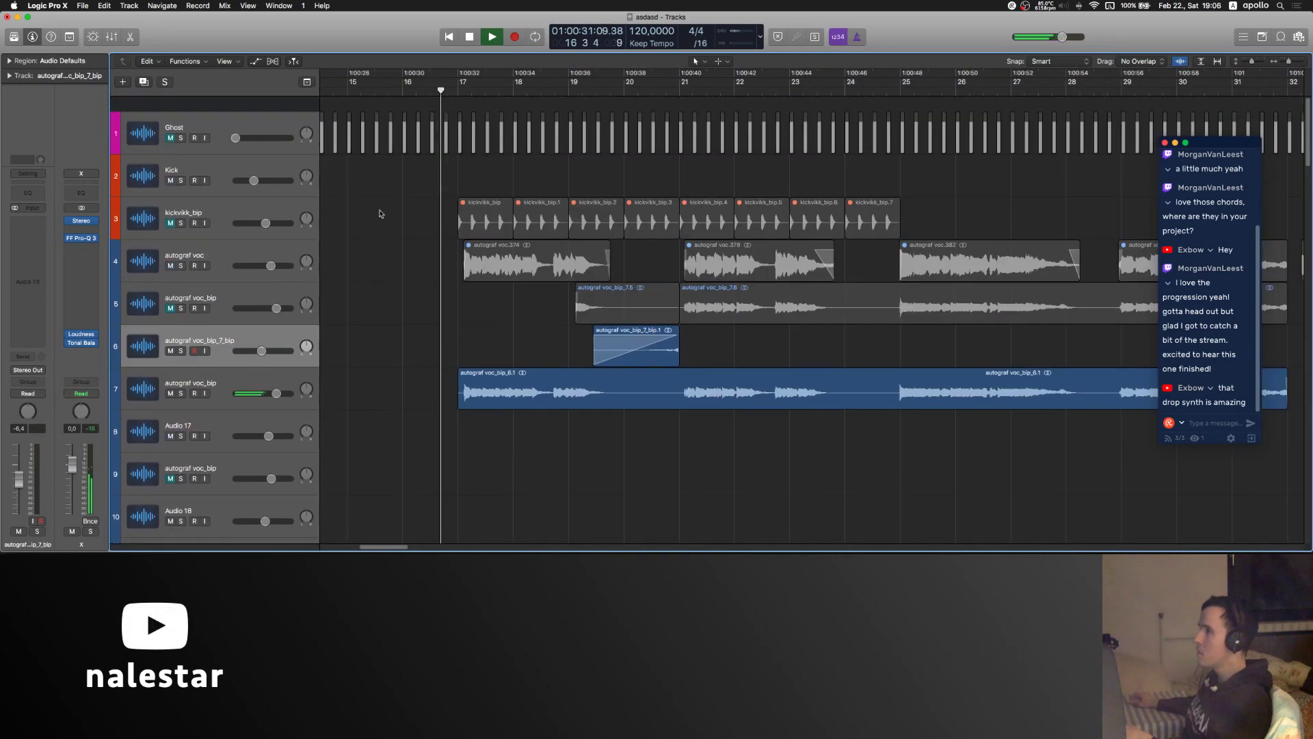
pyautogui.click(171, 293)
pyautogui.click(145, 287)
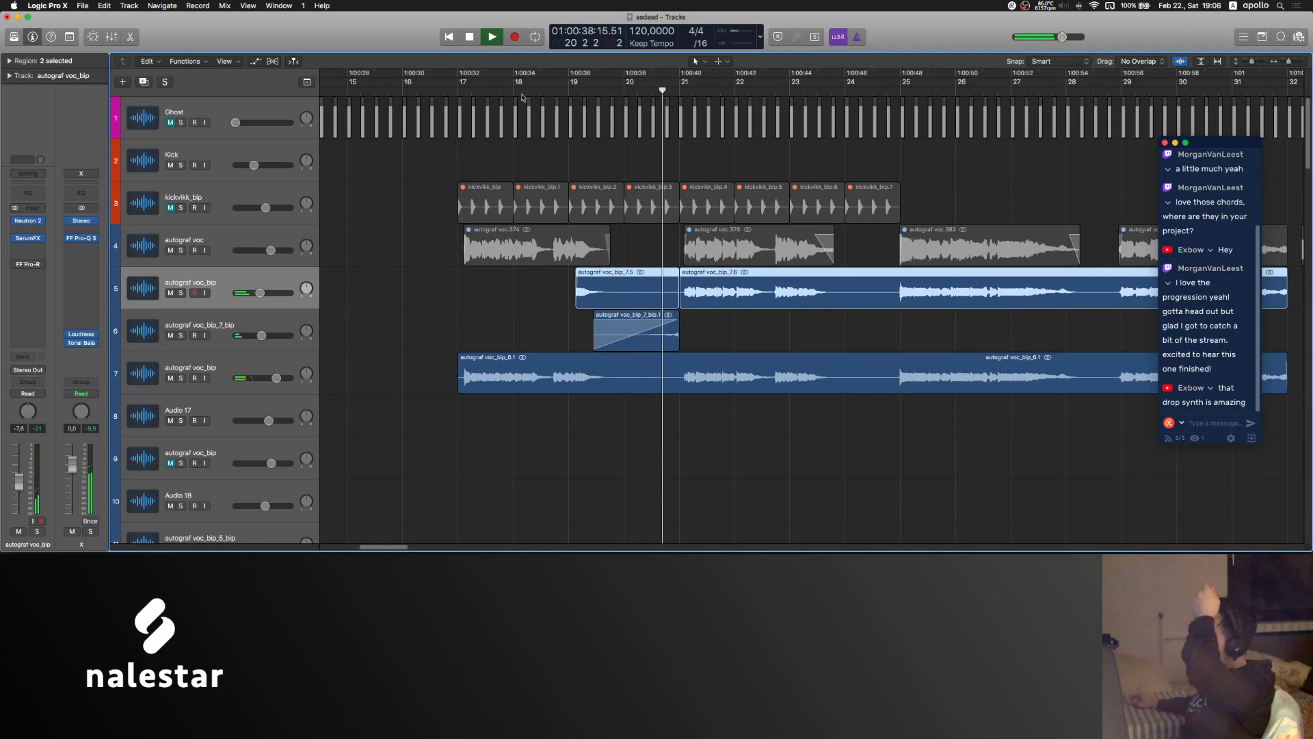
# - Show the SerumFX window, replay from around bar 18, and narrow the delay filter's bandwidth to about 1.4
pyautogui.press('v')
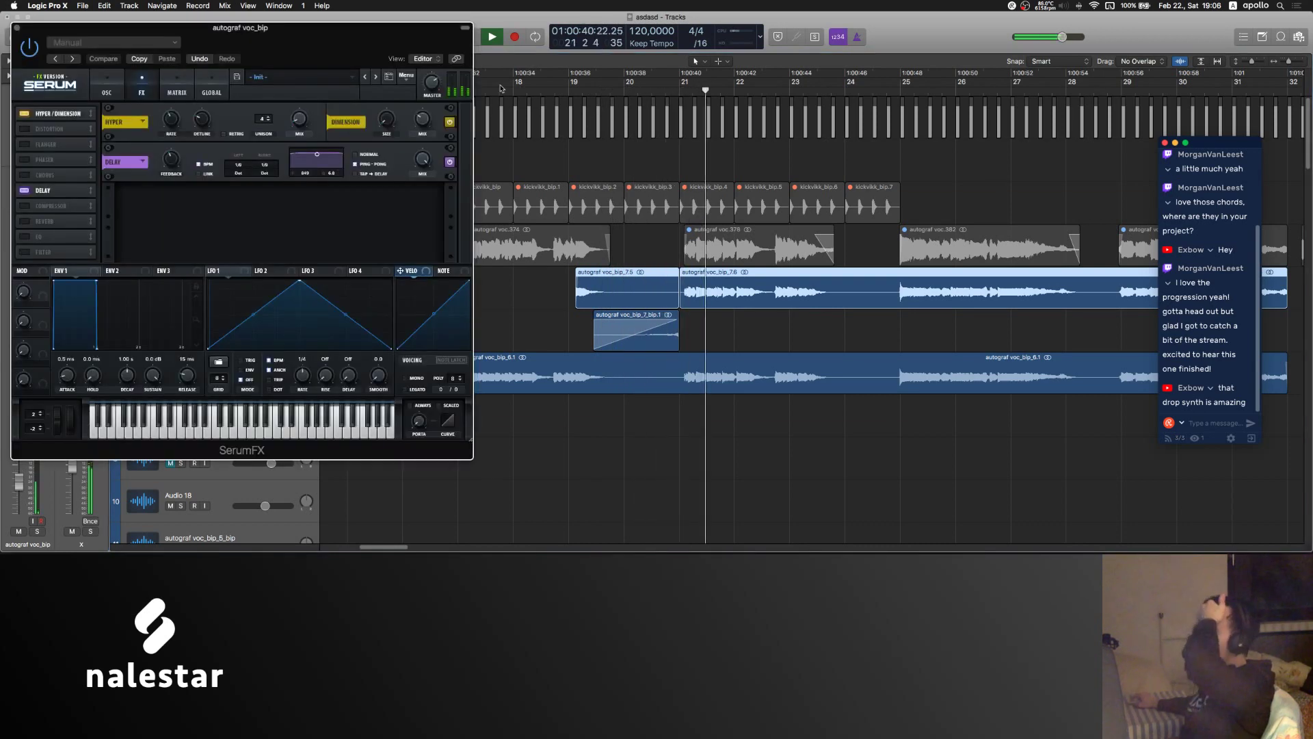
pyautogui.click(503, 88)
pyautogui.moveTo(316, 154); pyautogui.dragTo(319, 167)
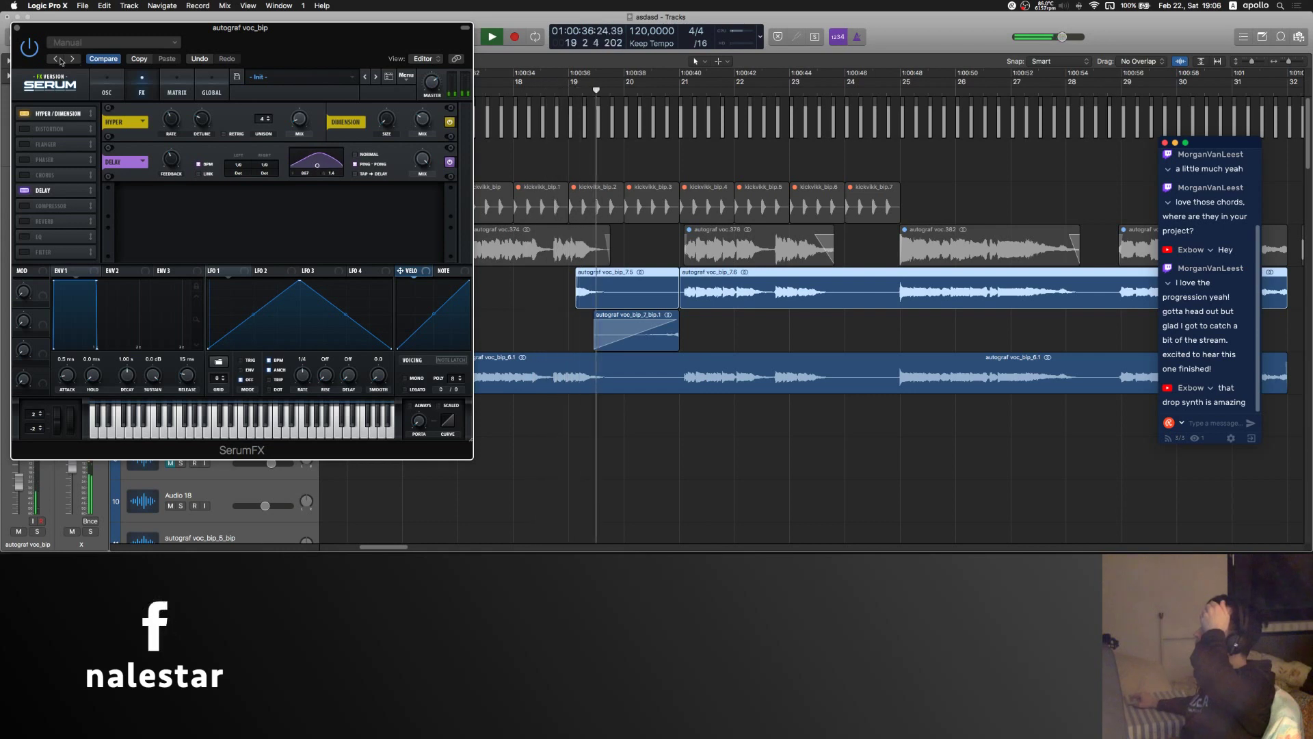
# - Close the SerumFX window of the vocal track and stop playback
pyautogui.click(18, 27)
pyautogui.hscroll(2, 479, 260)
pyautogui.press('space')
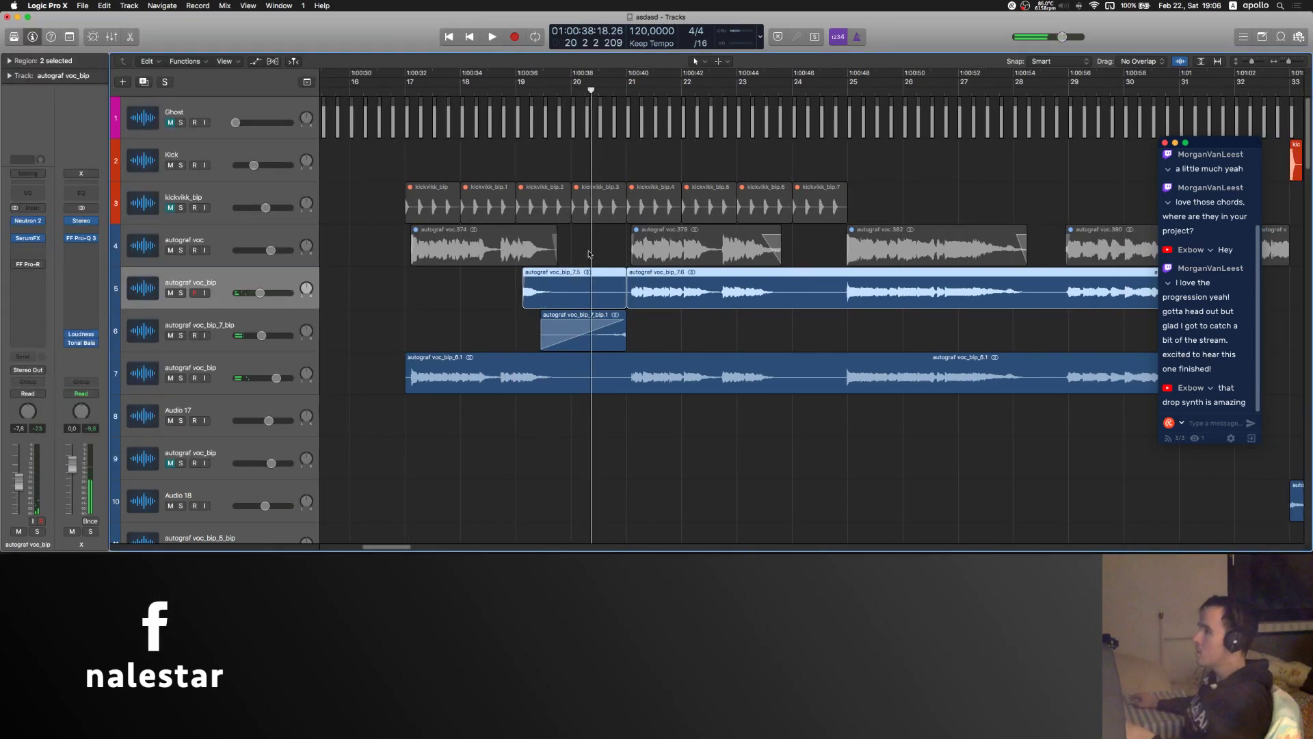
pyautogui.click(582, 244)
pyautogui.click(559, 283)
pyautogui.hotkey('ctrl', 'b')
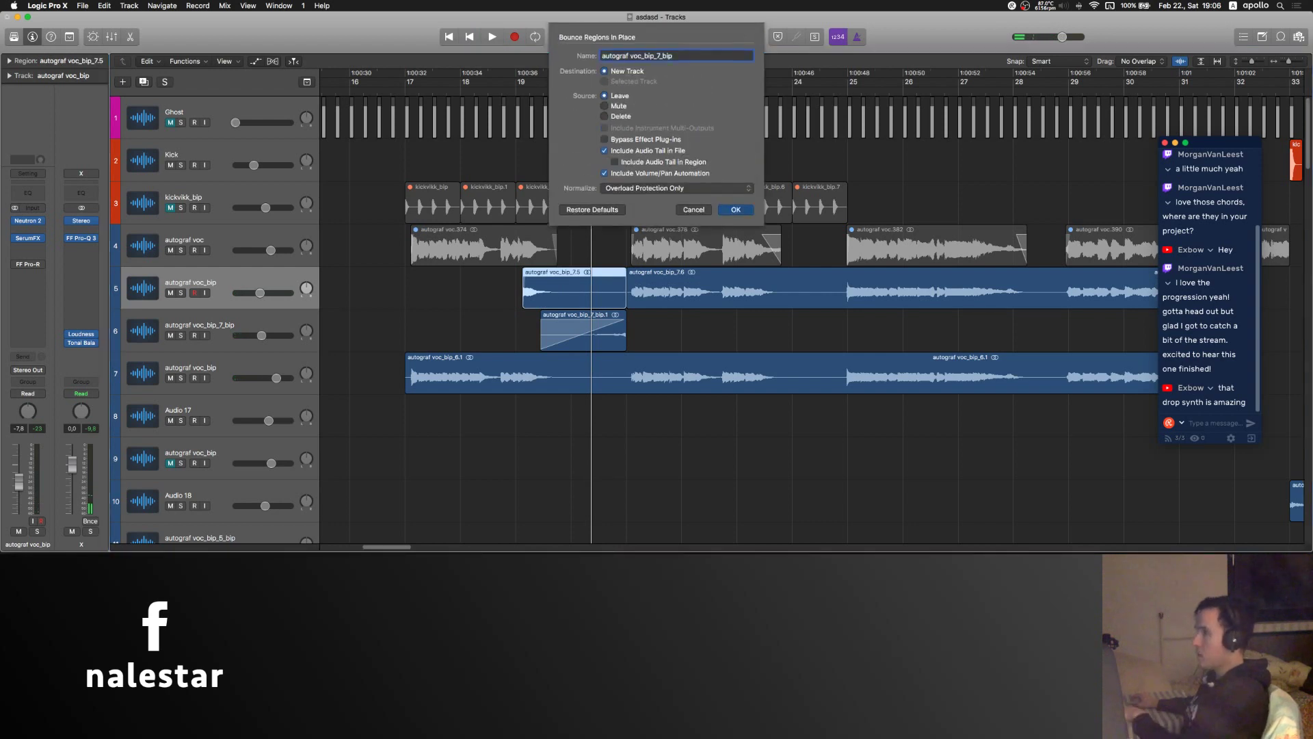
pyautogui.press('Return')
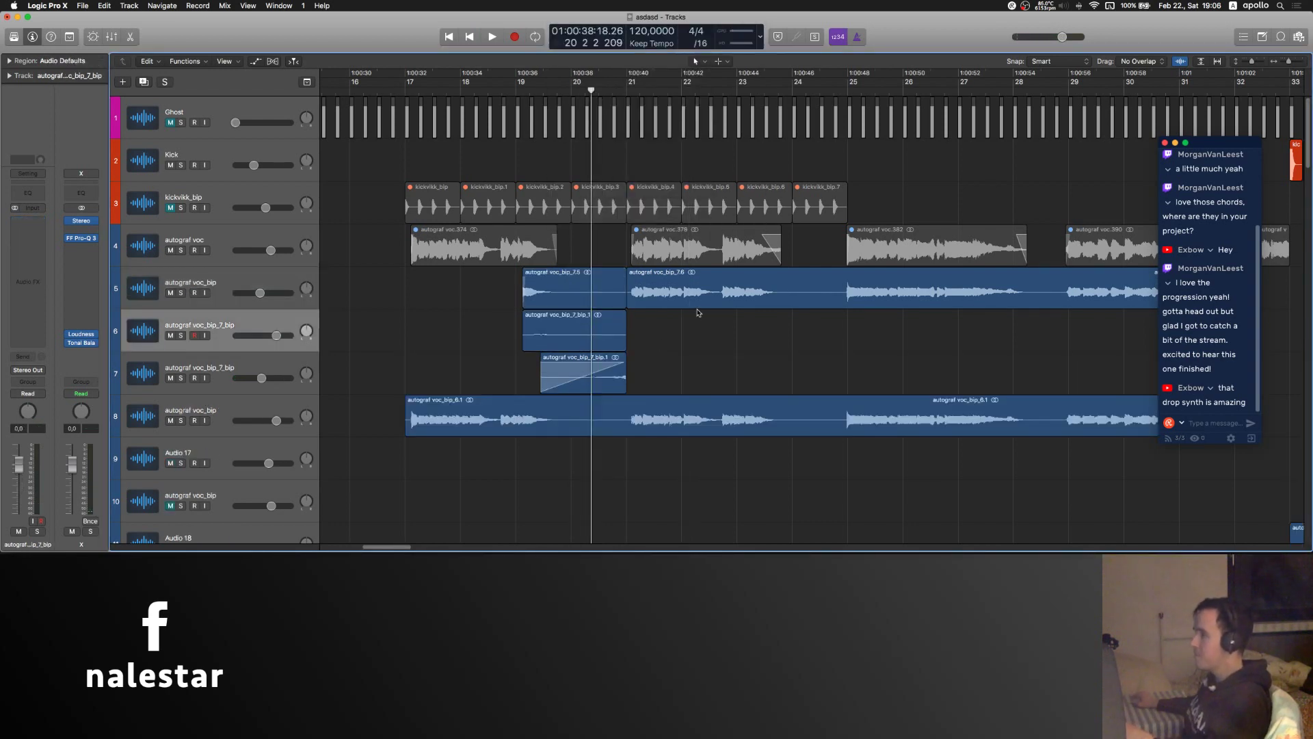
pyautogui.press('super+z')
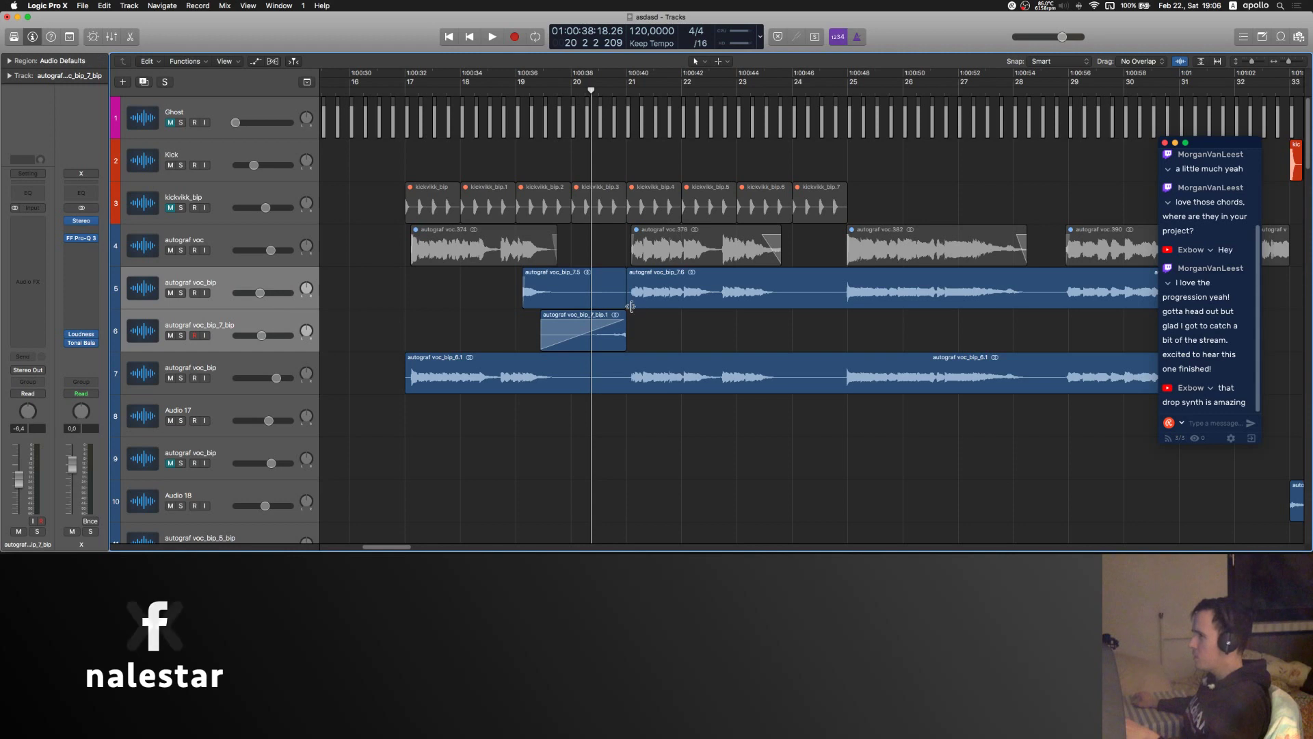
# - Trim the start of region autograf voc_bip_7.6 forward to just after bar 23 and play the arrangement from before it
pyautogui.moveTo(630, 306); pyautogui.dragTo(745, 303)
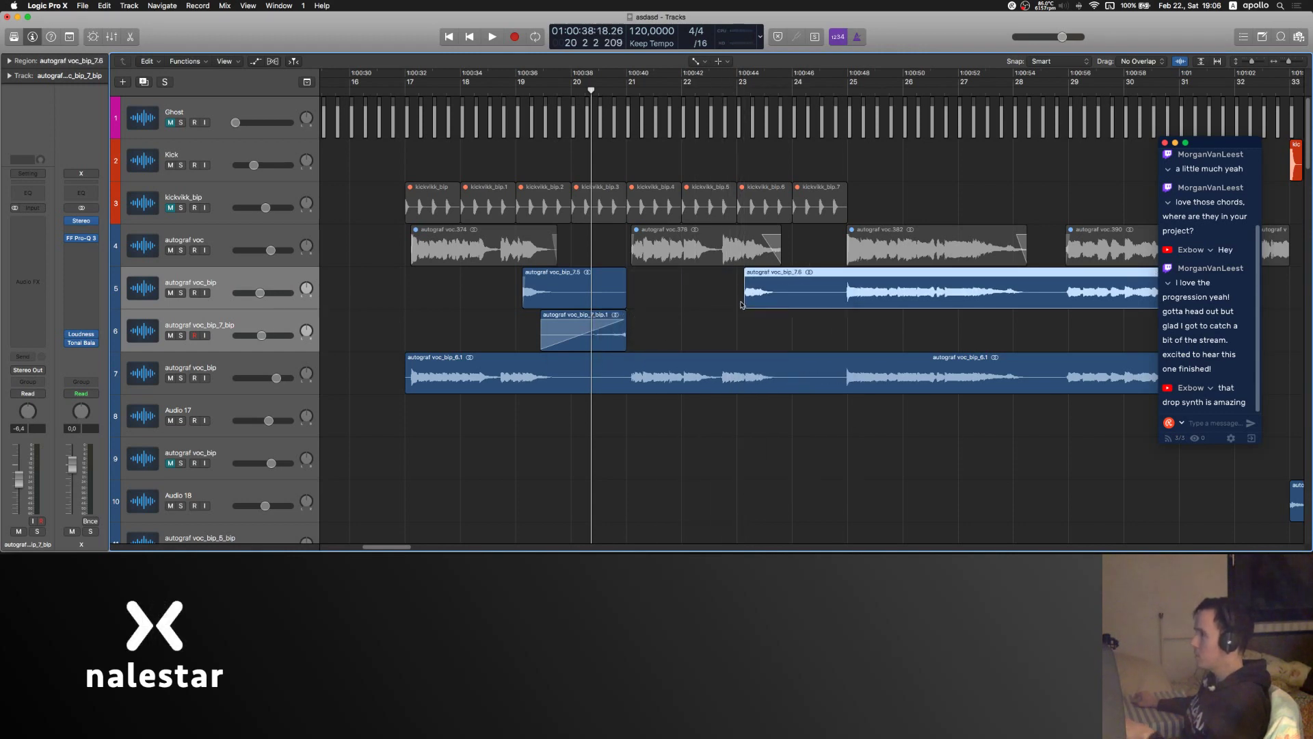
pyautogui.press('t')
pyautogui.press('t')
pyautogui.click(720, 87)
pyautogui.press('space')
pyautogui.hscroll(3, 731, 205)
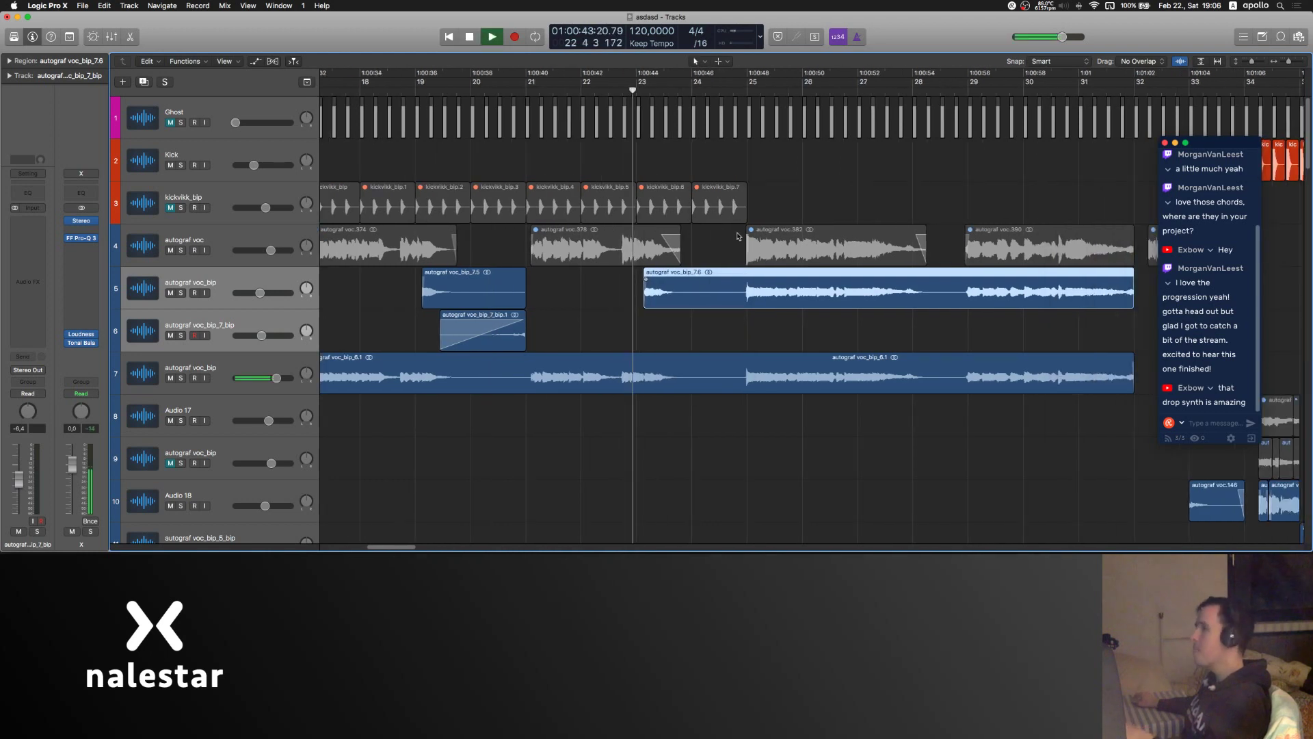
pyautogui.click(731, 242)
pyautogui.hscroll(3, 664, 317)
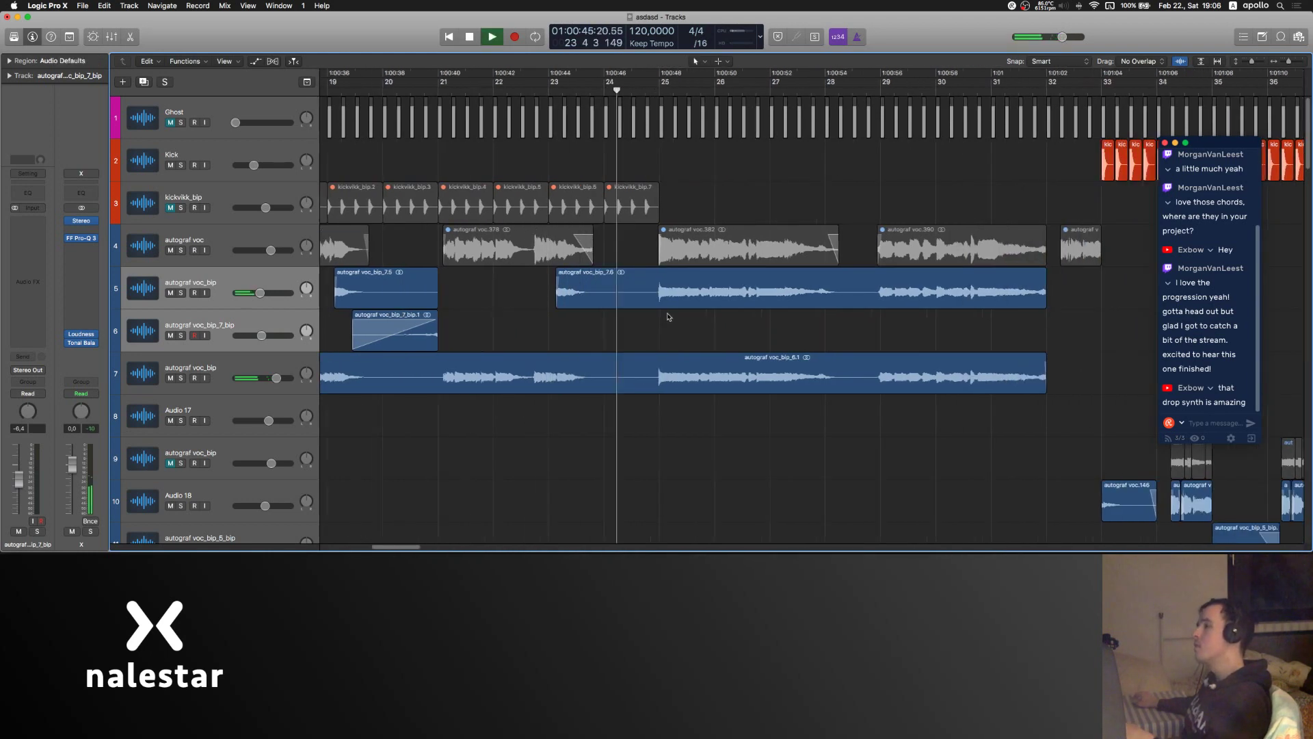
# - Delete the sections of region autograf voc_bip_7.6 around a short piece at bar 27, keeping the parts before bar 25 and after about bar 27.5
pyautogui.click(218, 281)
pyautogui.hscroll(3, 458, 316)
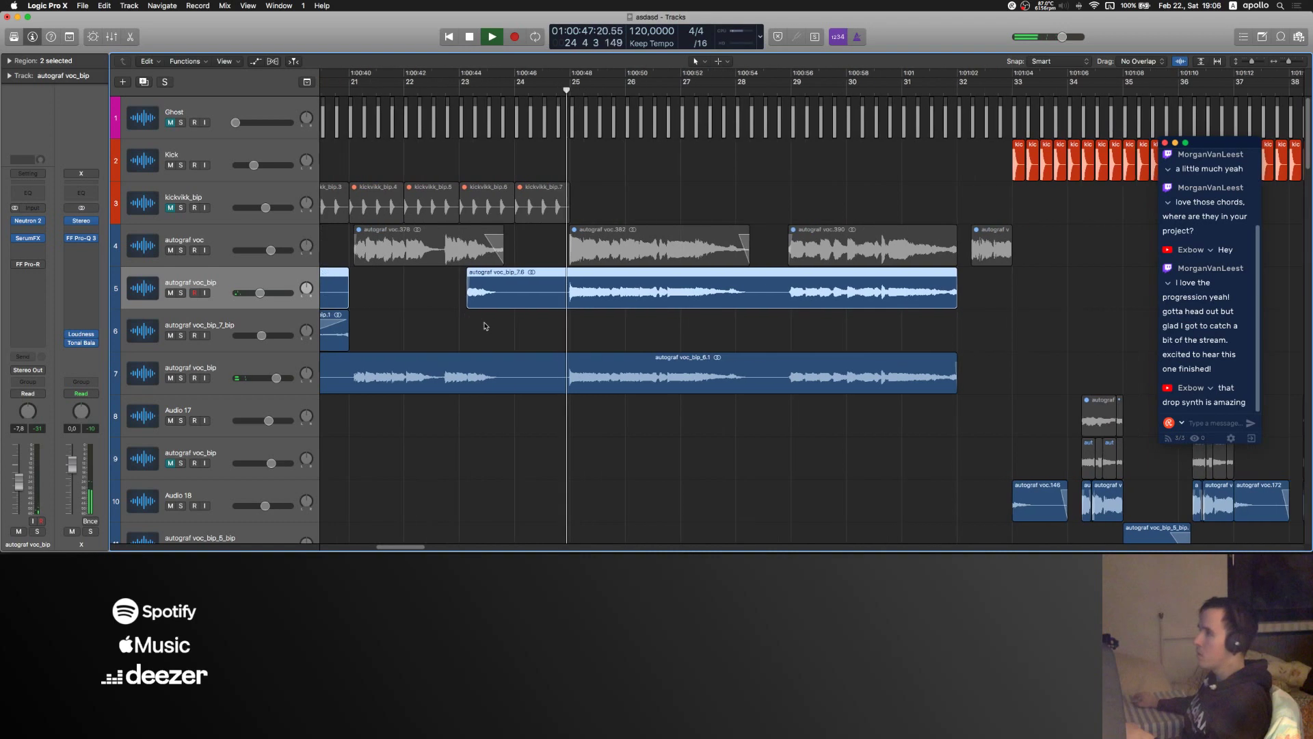
pyautogui.click(589, 323)
pyautogui.moveTo(563, 300); pyautogui.dragTo(708, 300)
pyautogui.press('Delete')
pyautogui.press('Delete')
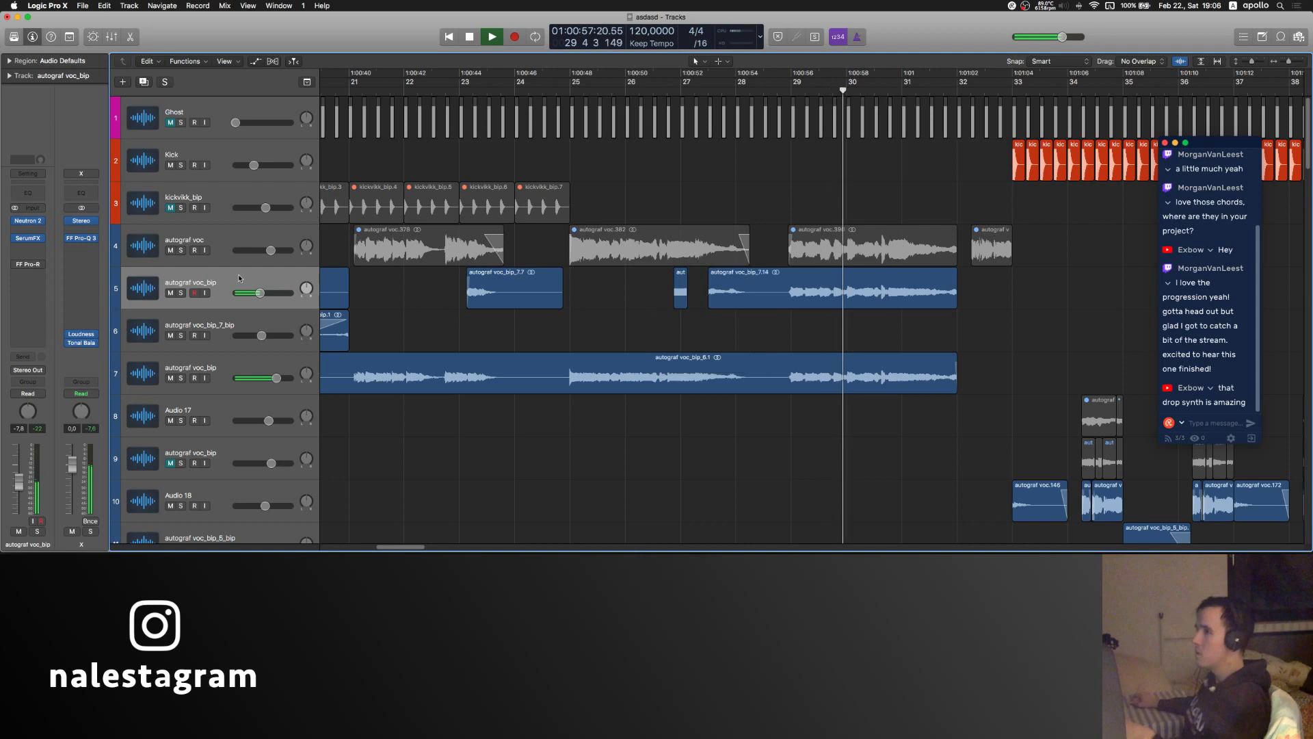
# - Add a track with duplicate settings, move the short vocal piece onto it stretched from bar 27 to 28, and audition it
pyautogui.press('super+d')
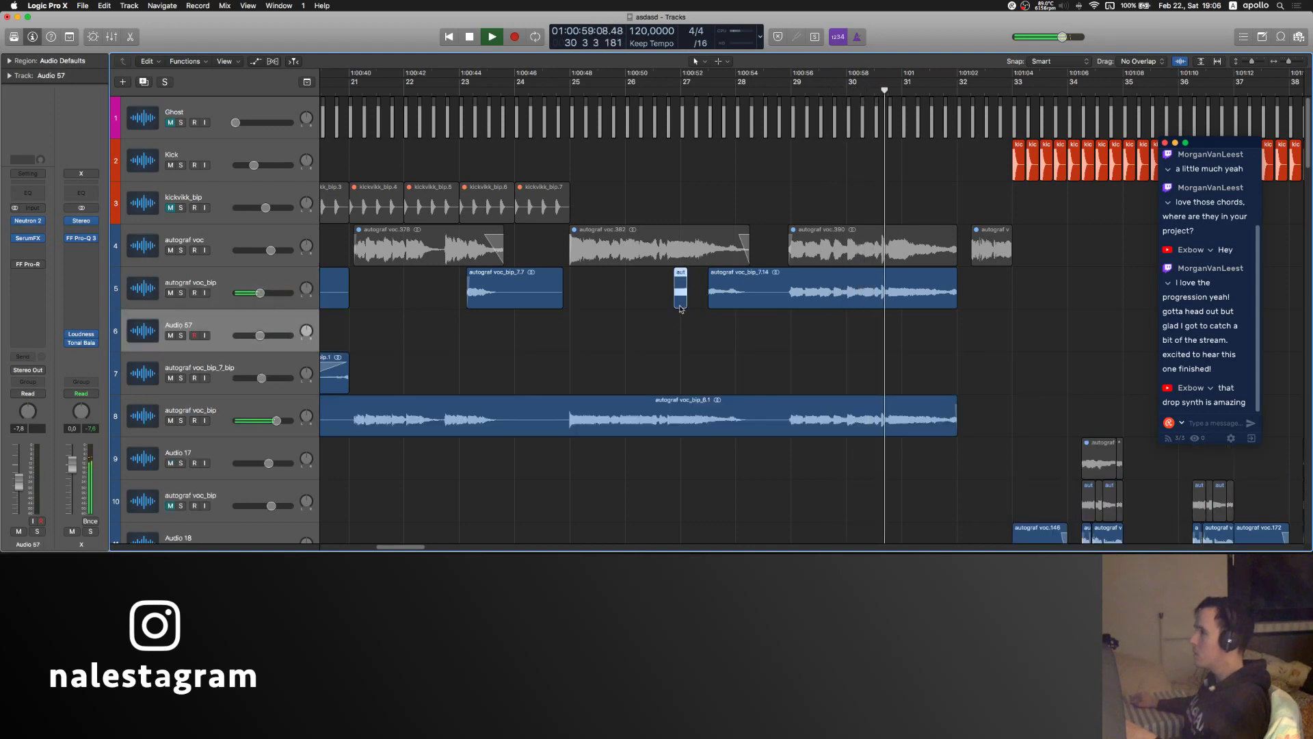
pyautogui.moveTo(680, 308); pyautogui.dragTo(736, 349)
pyautogui.press('space')
pyautogui.click(652, 93)
pyautogui.press('space')
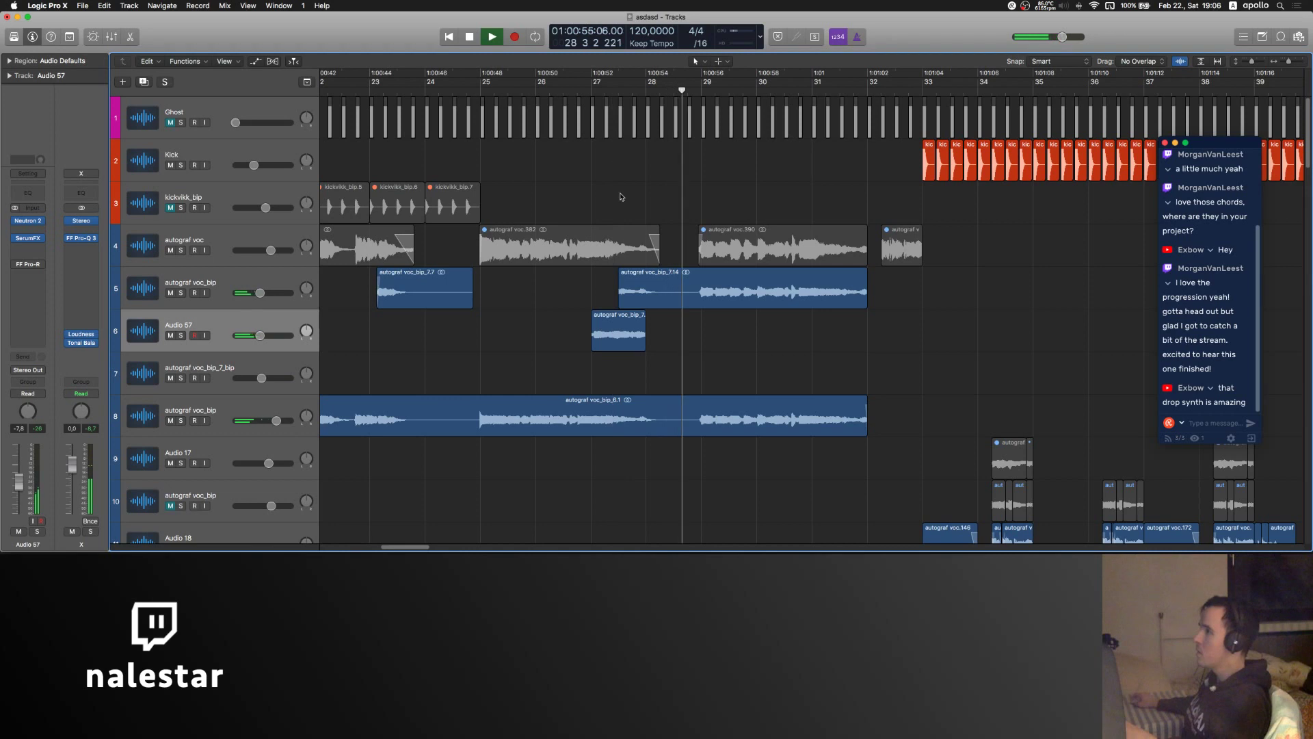
pyautogui.press('space')
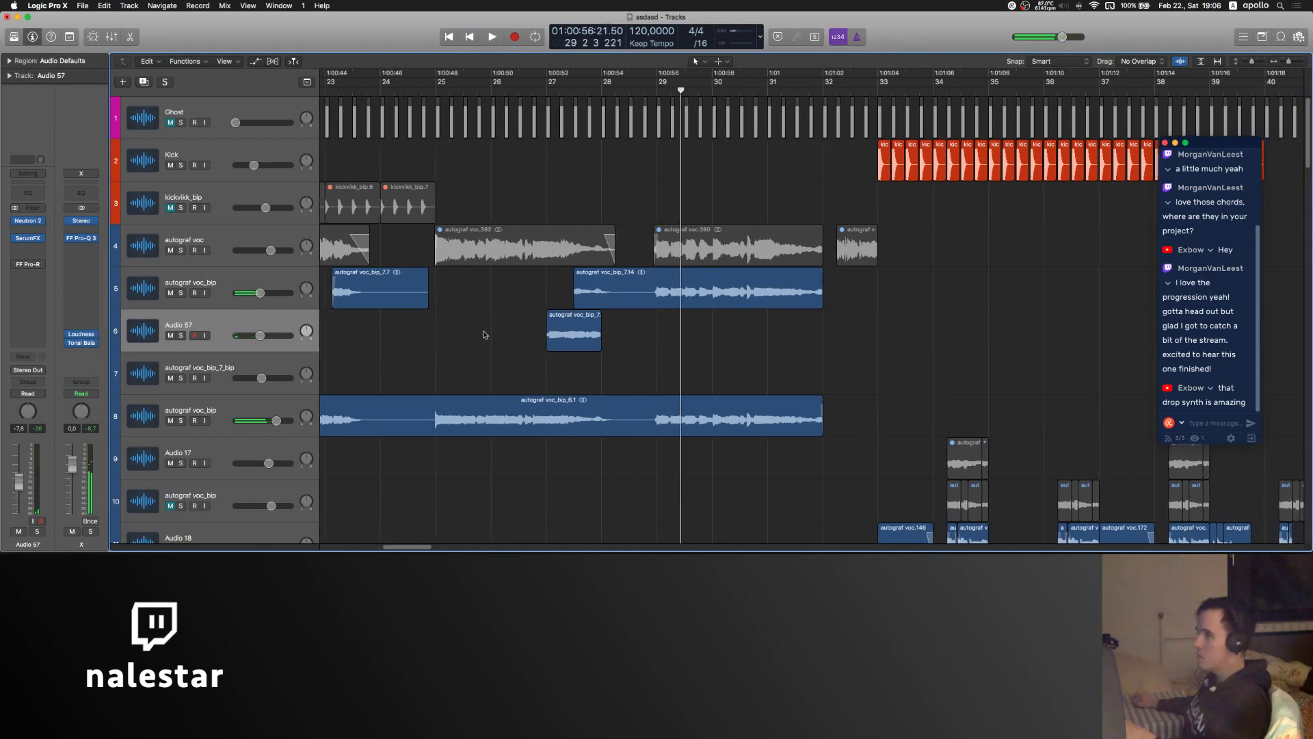
# - Restore the short length of the bar 27 piece, paste a copy at bar 25 stretched to one bar, and mute track Audio 57
pyautogui.moveTo(578, 346); pyautogui.dragTo(536, 378)
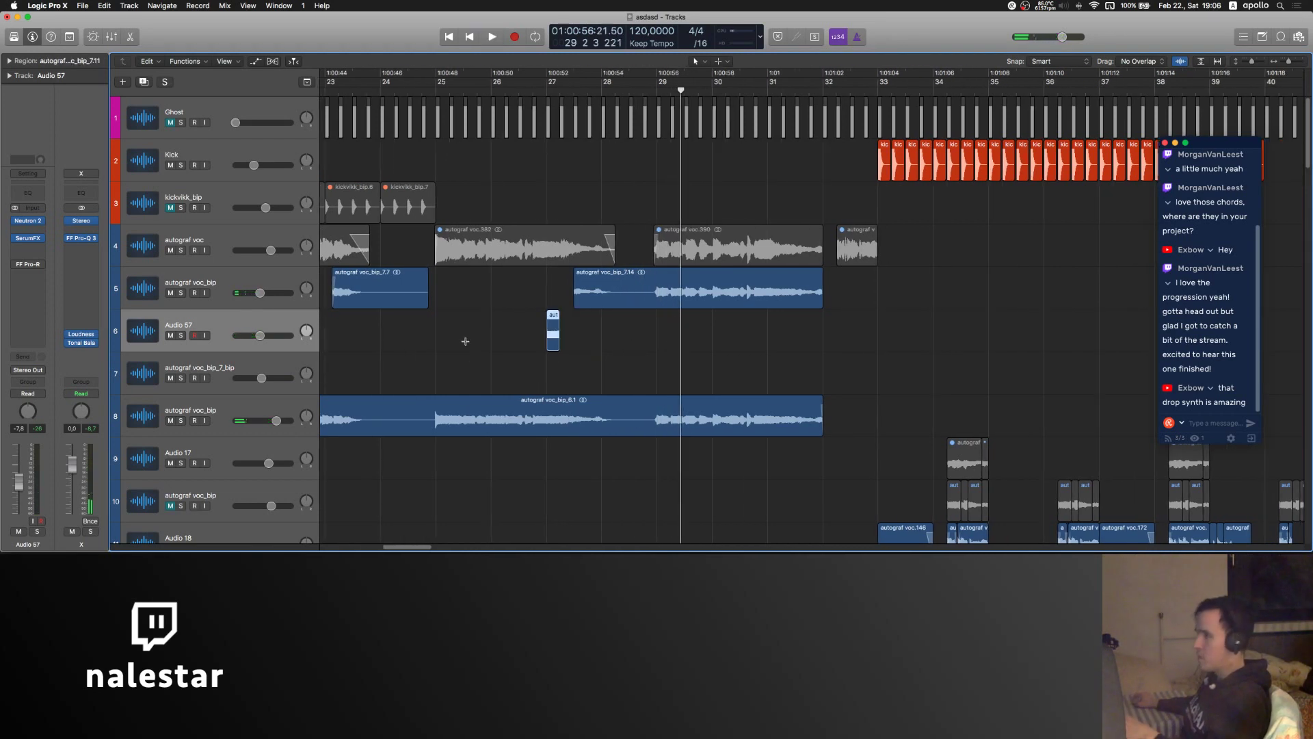
pyautogui.keyDown('super'); pyautogui.click(436, 342); pyautogui.keyUp('super')
pyautogui.press('super+v')
pyautogui.moveTo(449, 346); pyautogui.dragTo(491, 345)
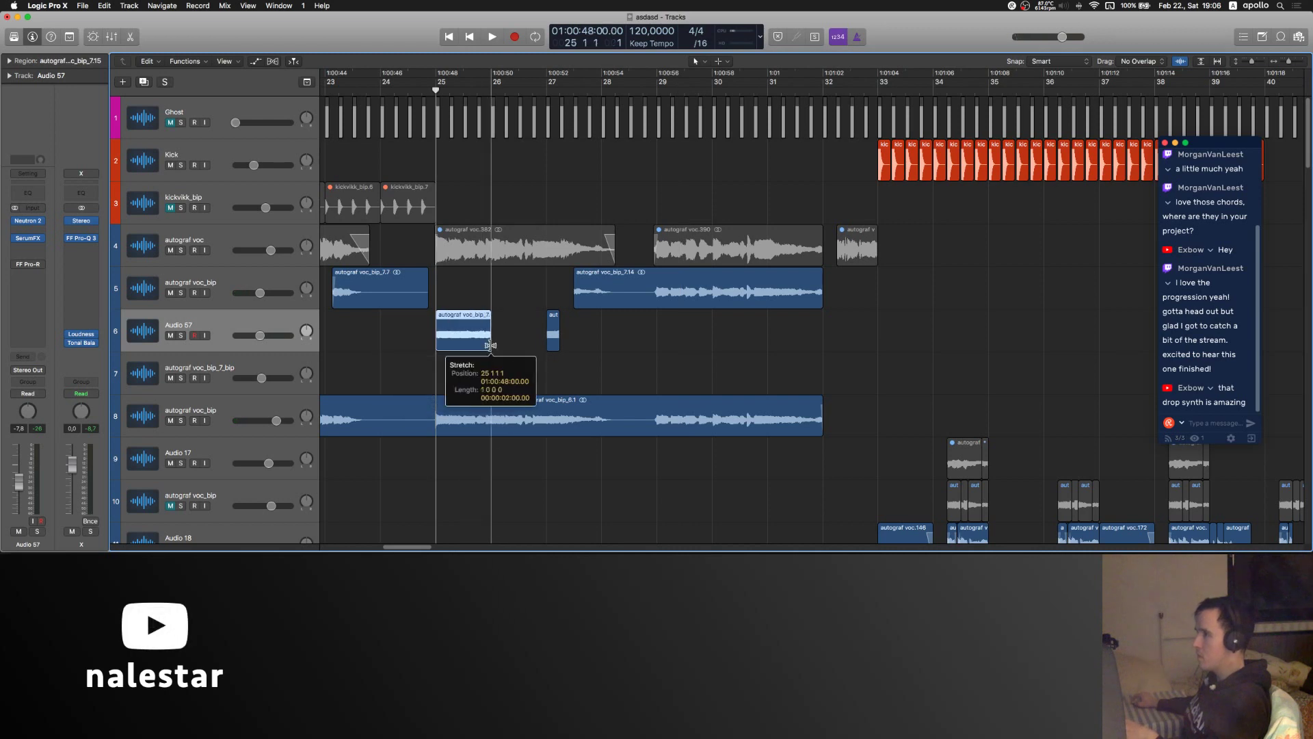
pyautogui.click(530, 293)
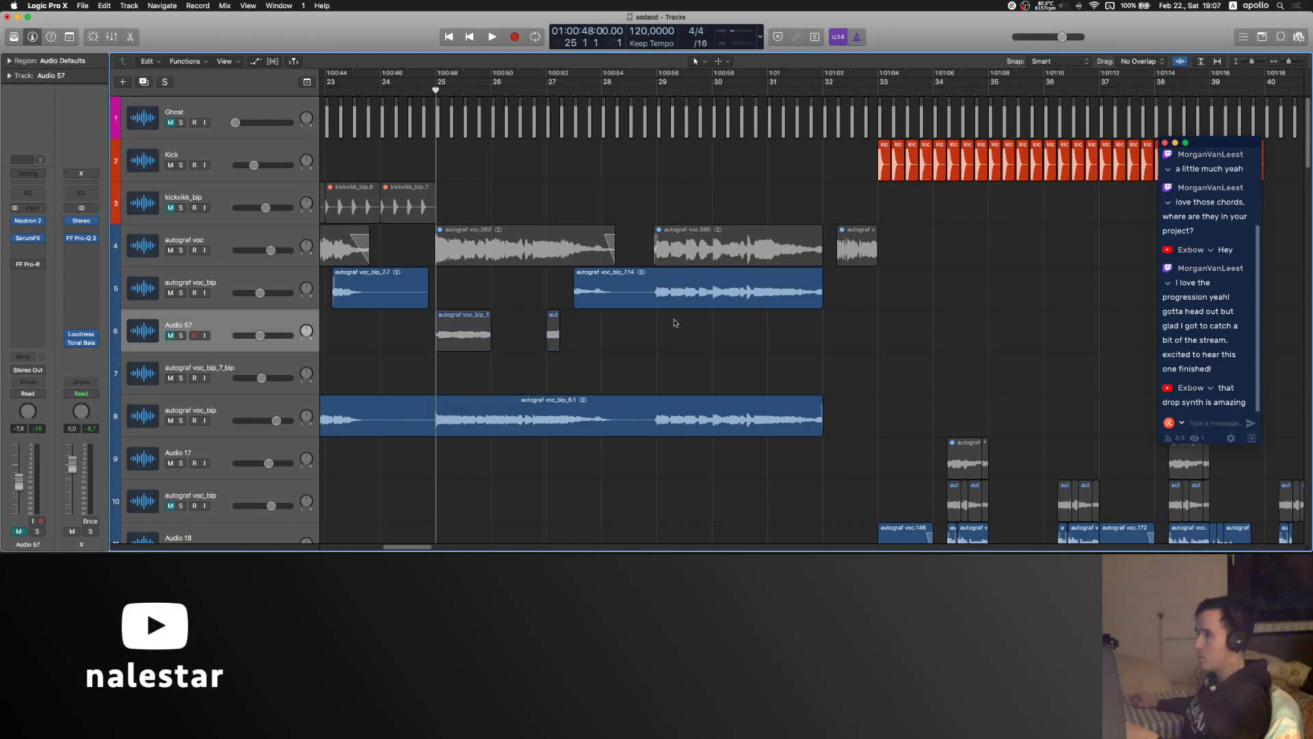
# - Play from bar 27 and delete the part of region autograf voc_bip_7.14 from about bar 29 to its end
pyautogui.hscroll(2, 667, 333)
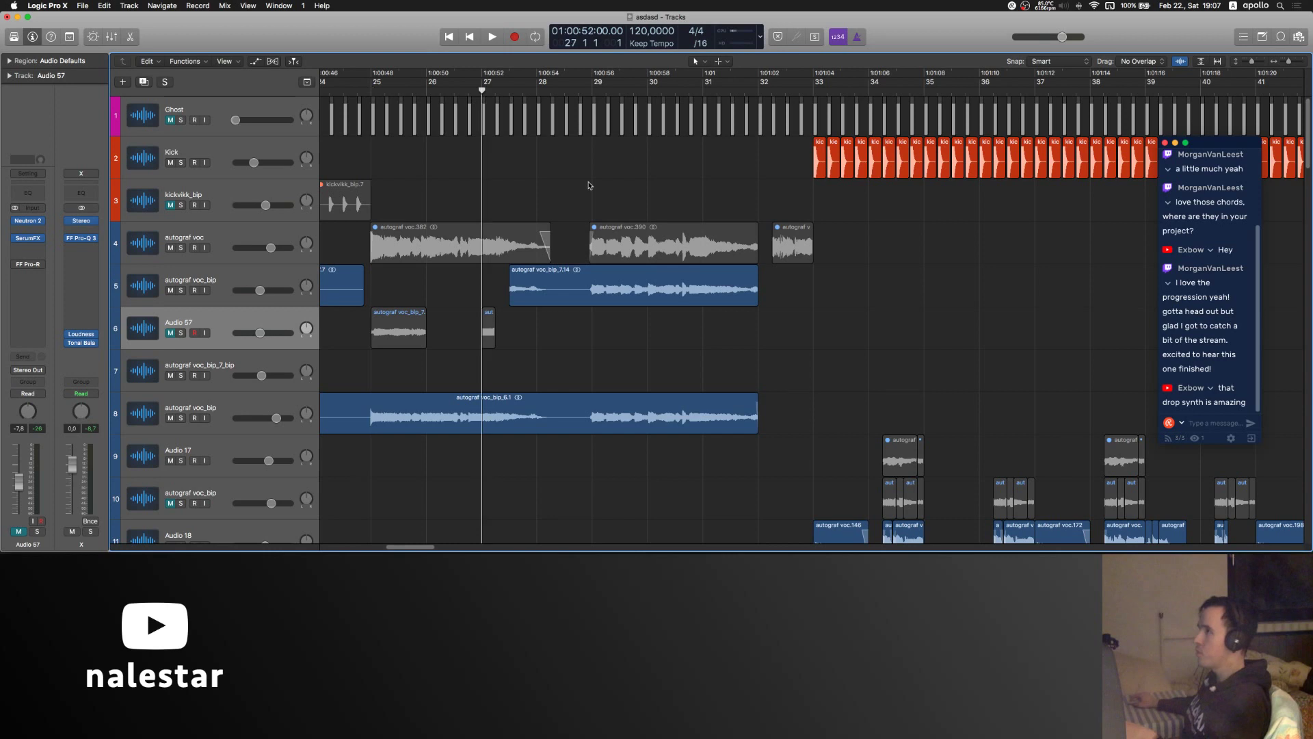
pyautogui.press('space')
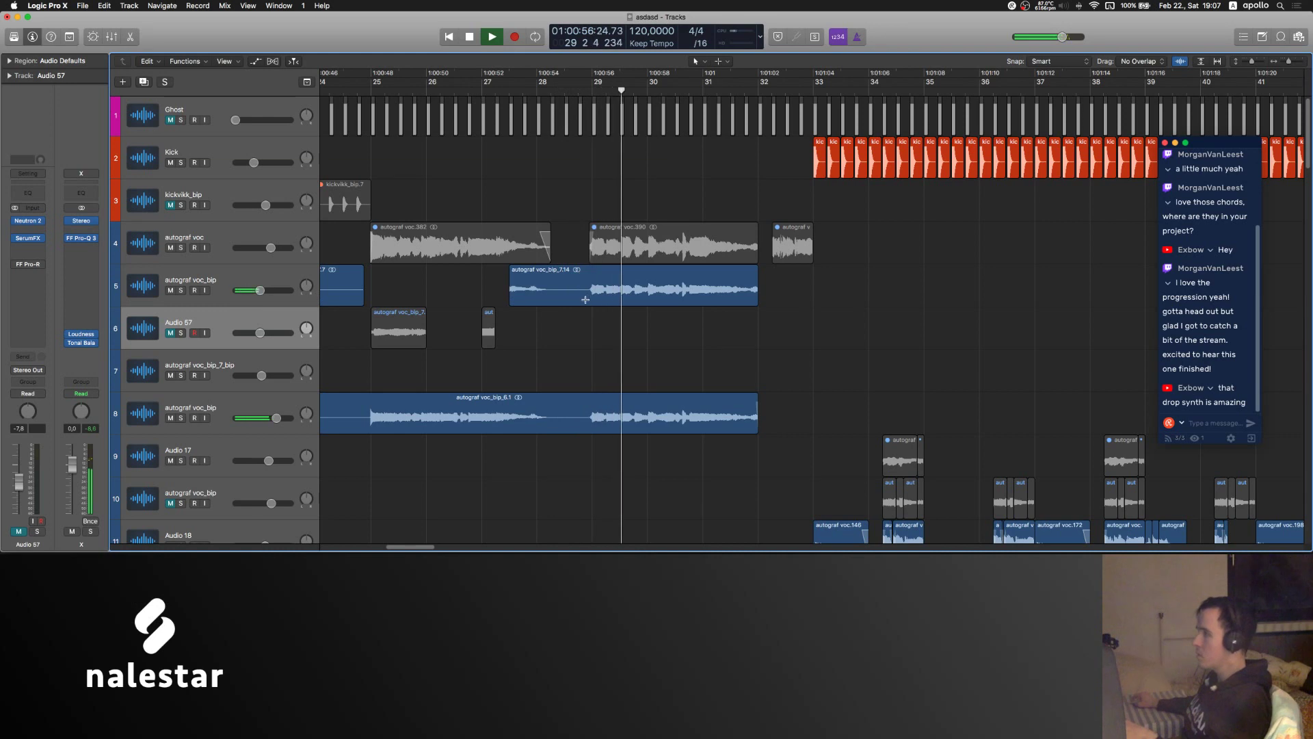
pyautogui.moveTo(586, 300); pyautogui.dragTo(759, 322)
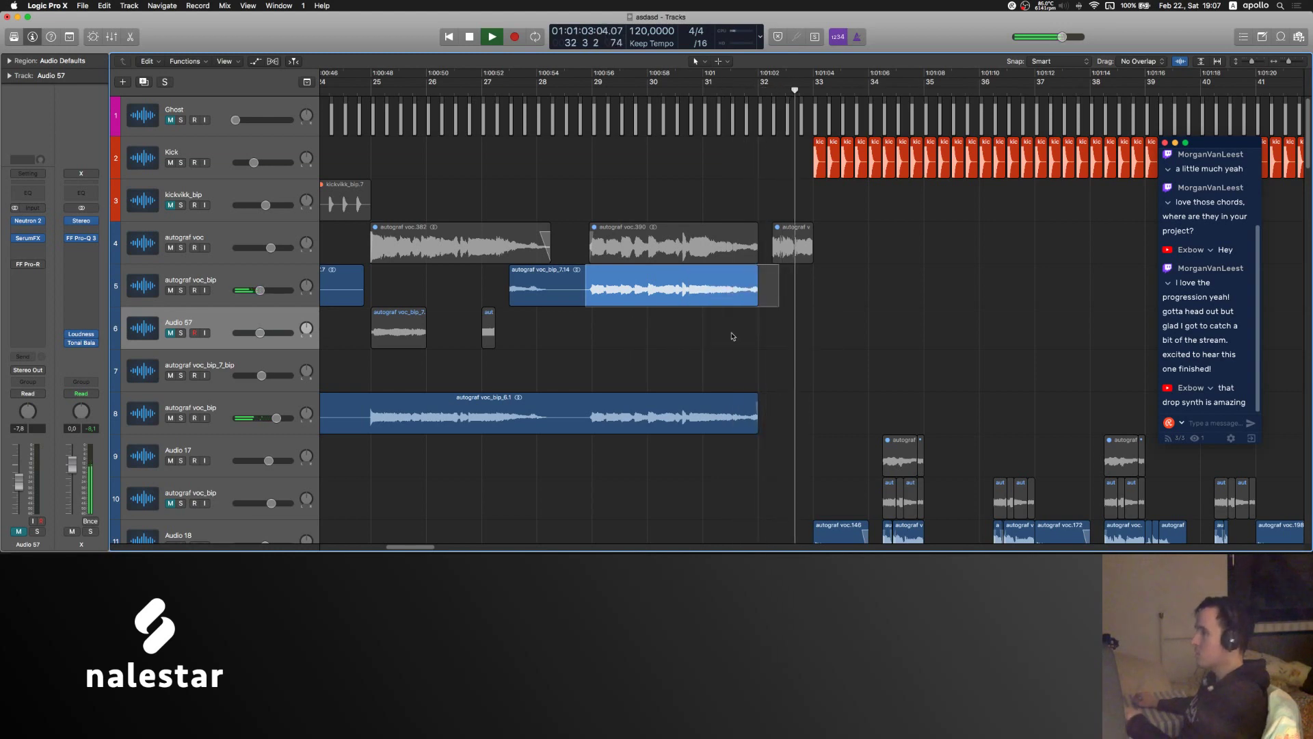
pyautogui.press('Delete')
pyautogui.scroll(-5, 645, 172)
pyautogui.hscroll(-3, 645, 173)
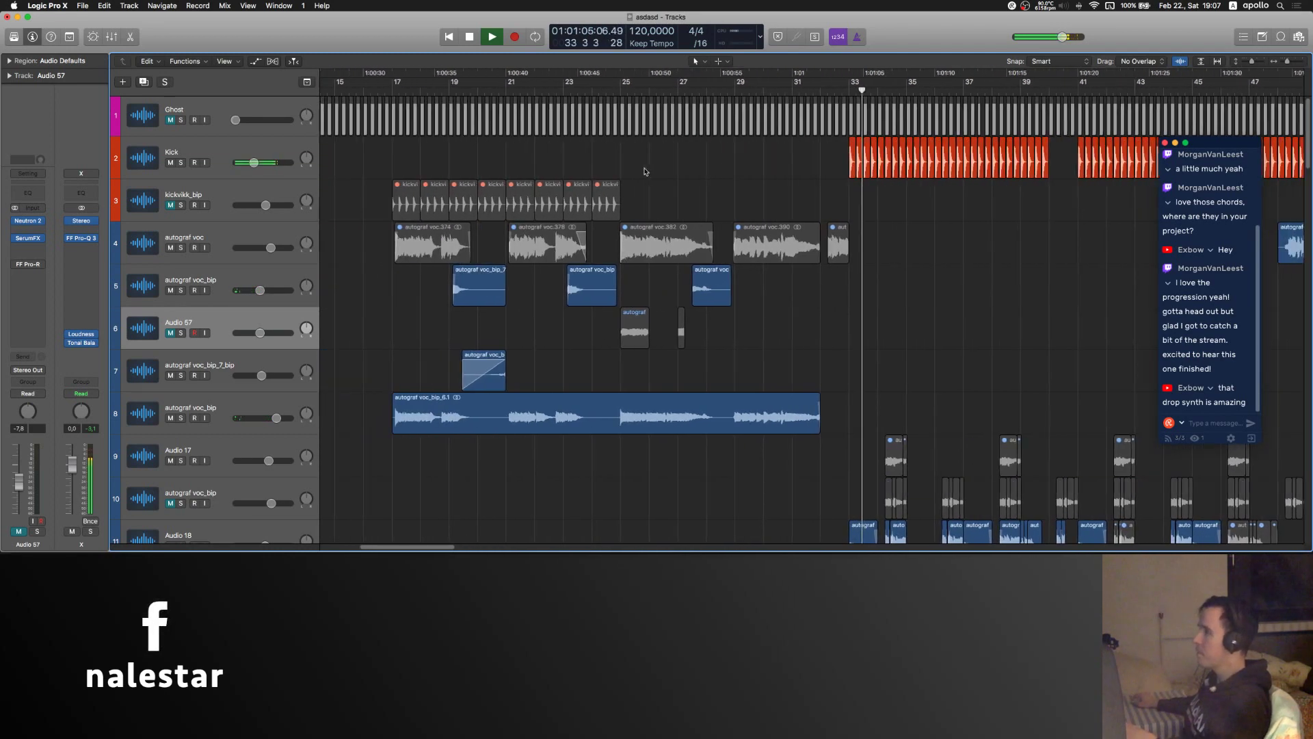
pyautogui.hscroll(2, 646, 172)
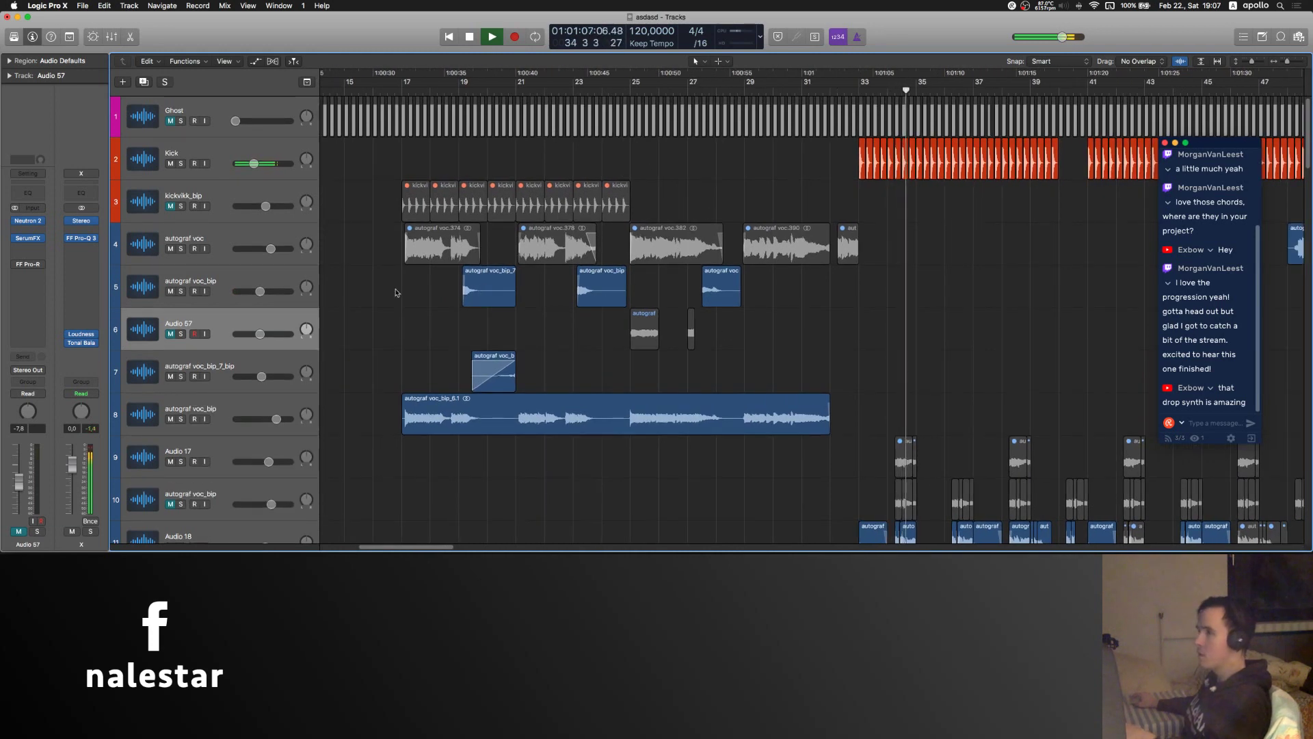
# - Set the delay feedback to 62% in the SerumFX plug-in on the autograf voc_bip track with the three short regions
pyautogui.click(256, 280)
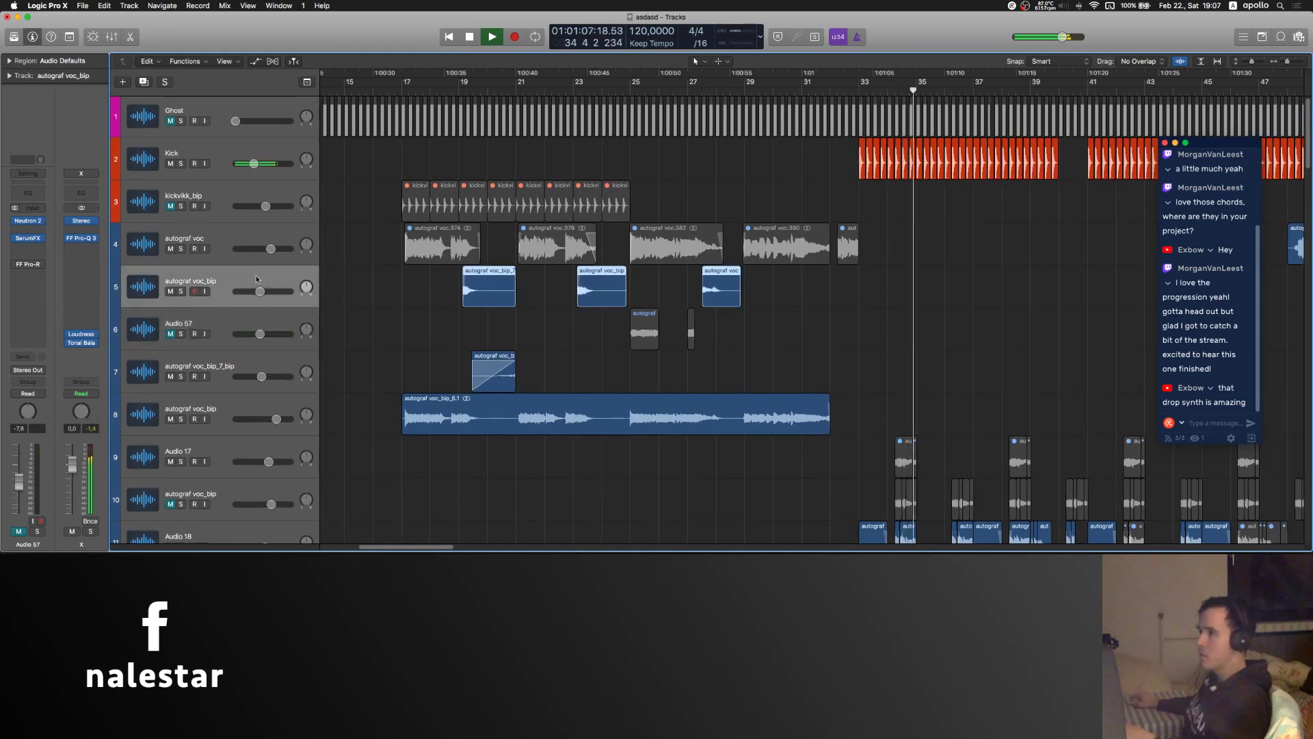
pyautogui.click(30, 238)
pyautogui.hscroll(-2, 551, 146)
pyautogui.click(489, 94)
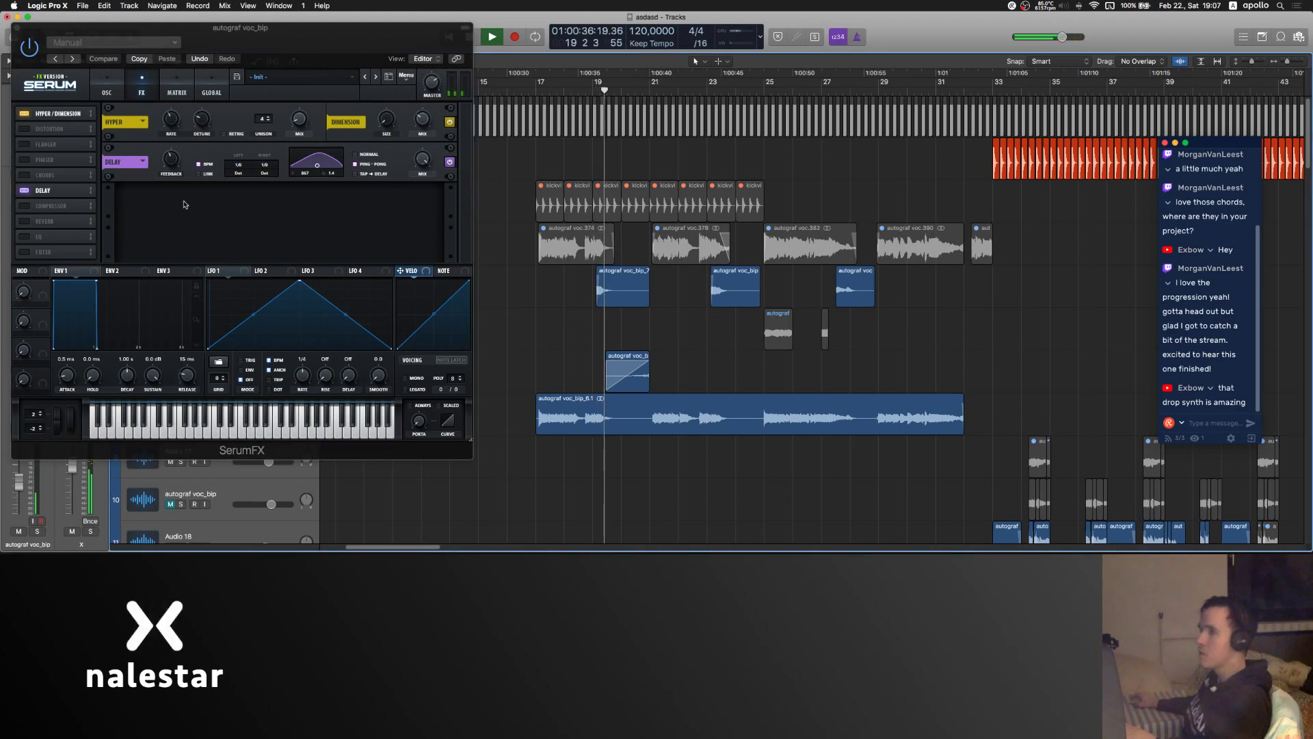
pyautogui.press('space')
pyautogui.press(',')
pyautogui.press(',')
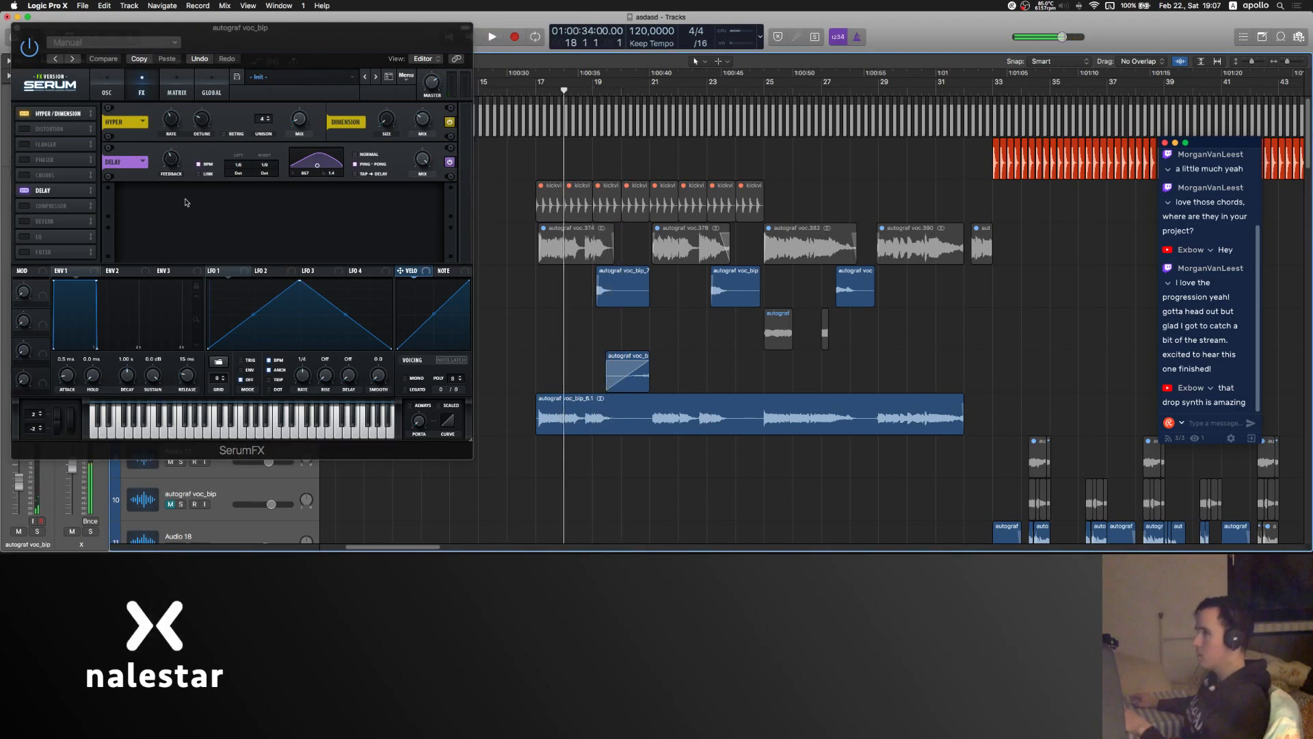
pyautogui.press('space')
pyautogui.click(172, 164)
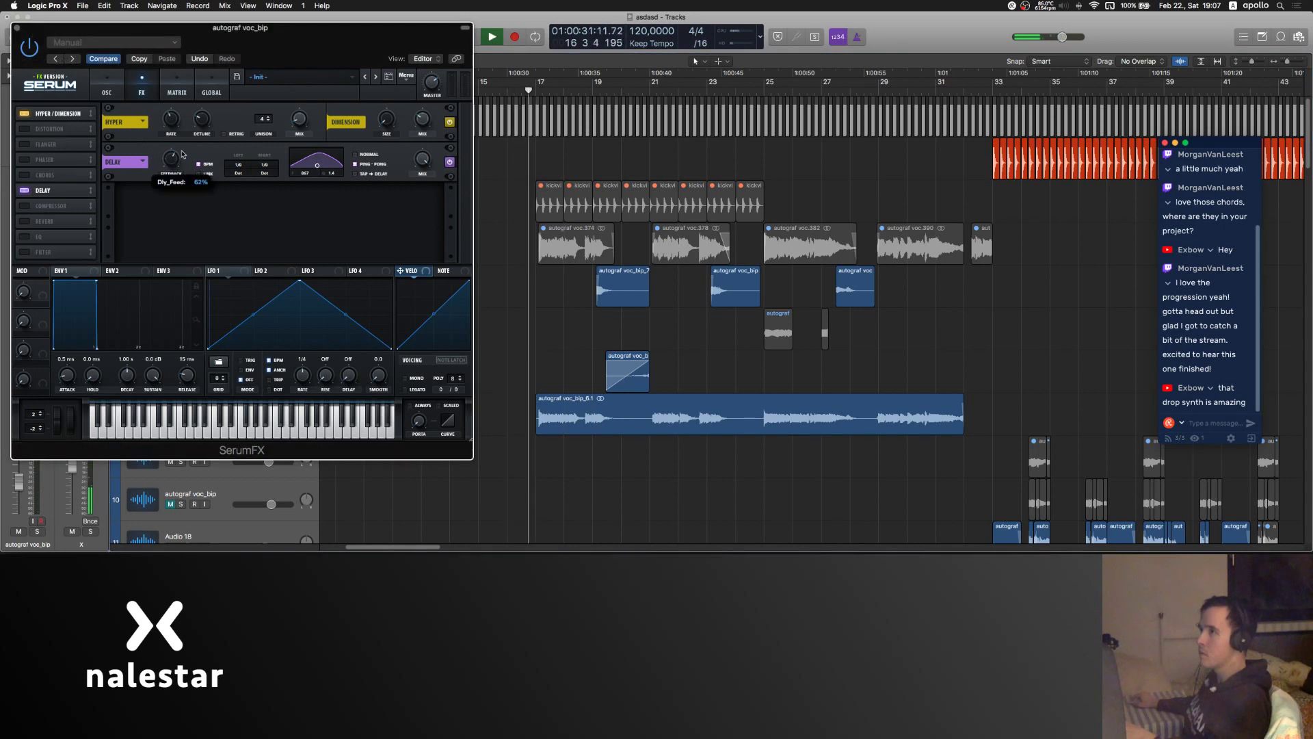
pyautogui.press('space')
pyautogui.click(17, 28)
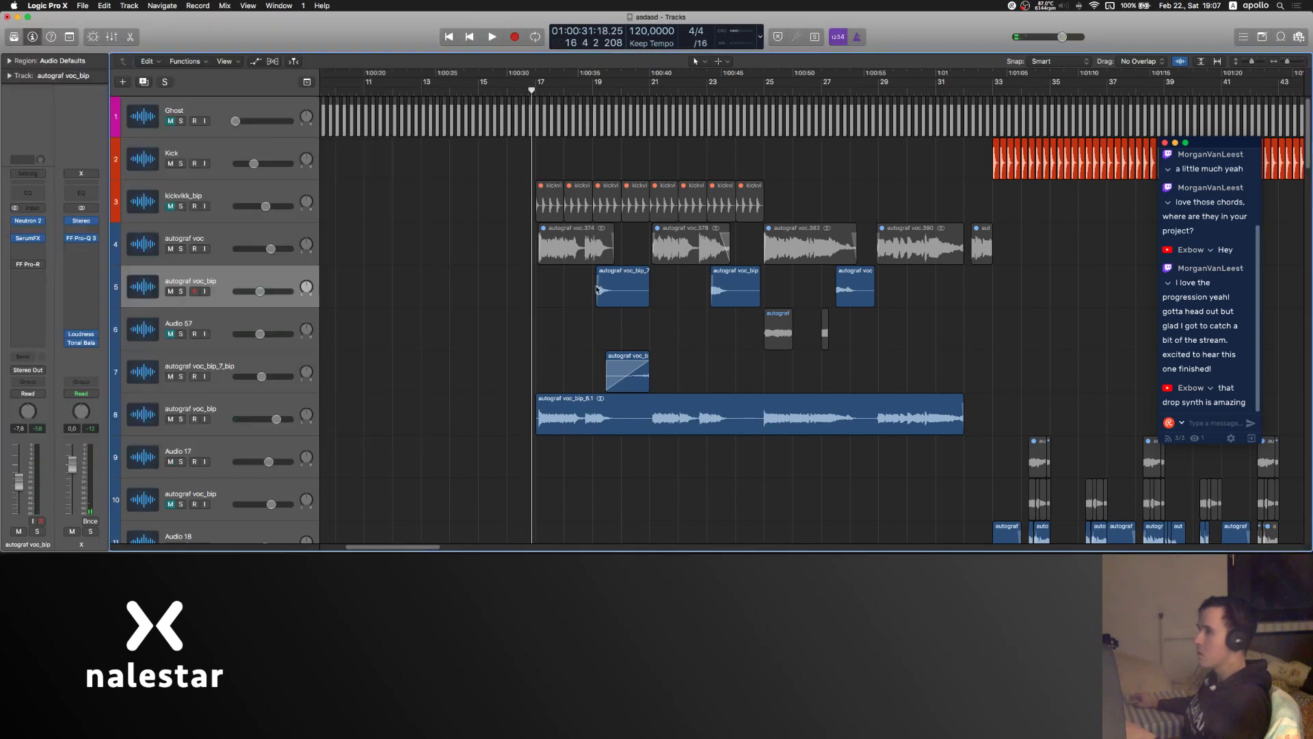
# - Add another duplicate-settings track, move the bar 19 vocal region onto it, and bounce about bars 19 to 30 in place
pyautogui.press('super+d')
pyautogui.moveTo(623, 297); pyautogui.dragTo(909, 337)
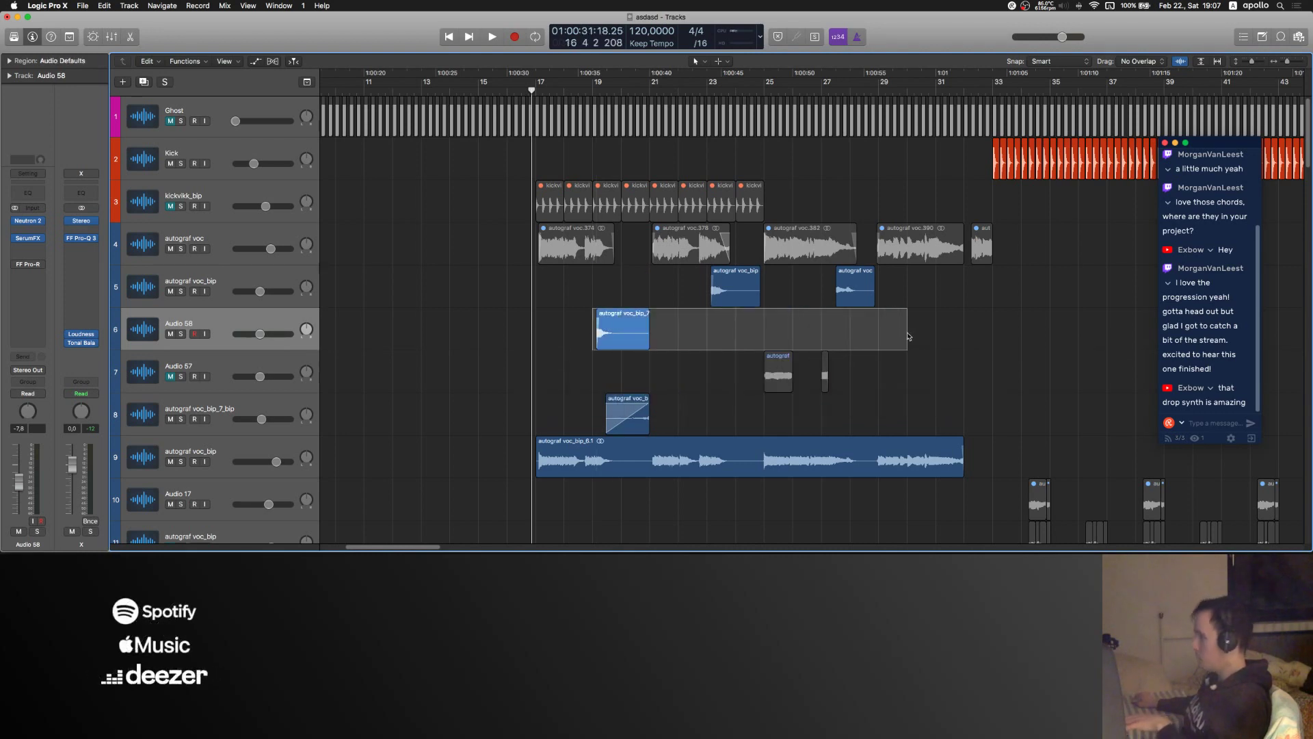
pyautogui.hotkey('ctrl', 'b')
pyautogui.press('Return')
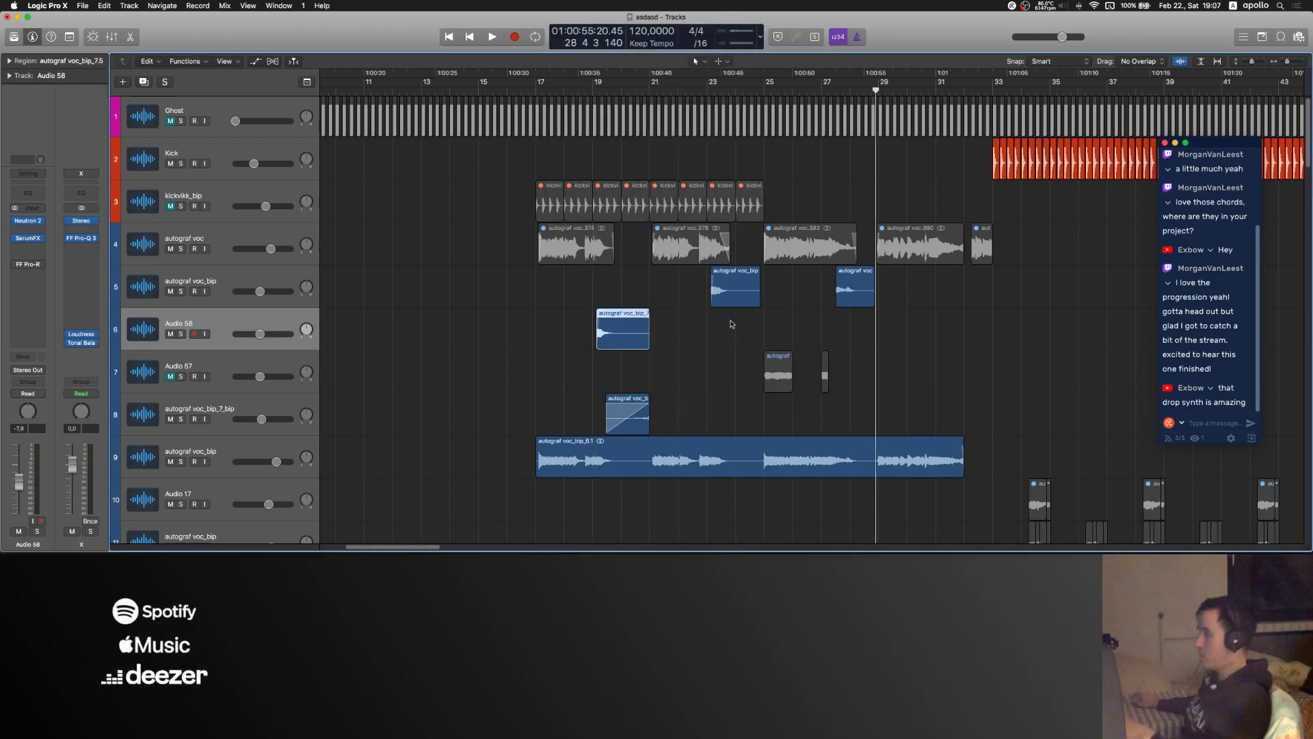
# - Move the bar 23 vocal region onto track Audio 58 and bounce it in place with a tail to about bar 34
pyautogui.moveTo(726, 299); pyautogui.dragTo(1018, 332)
pyautogui.hotkey('ctrl', 'b')
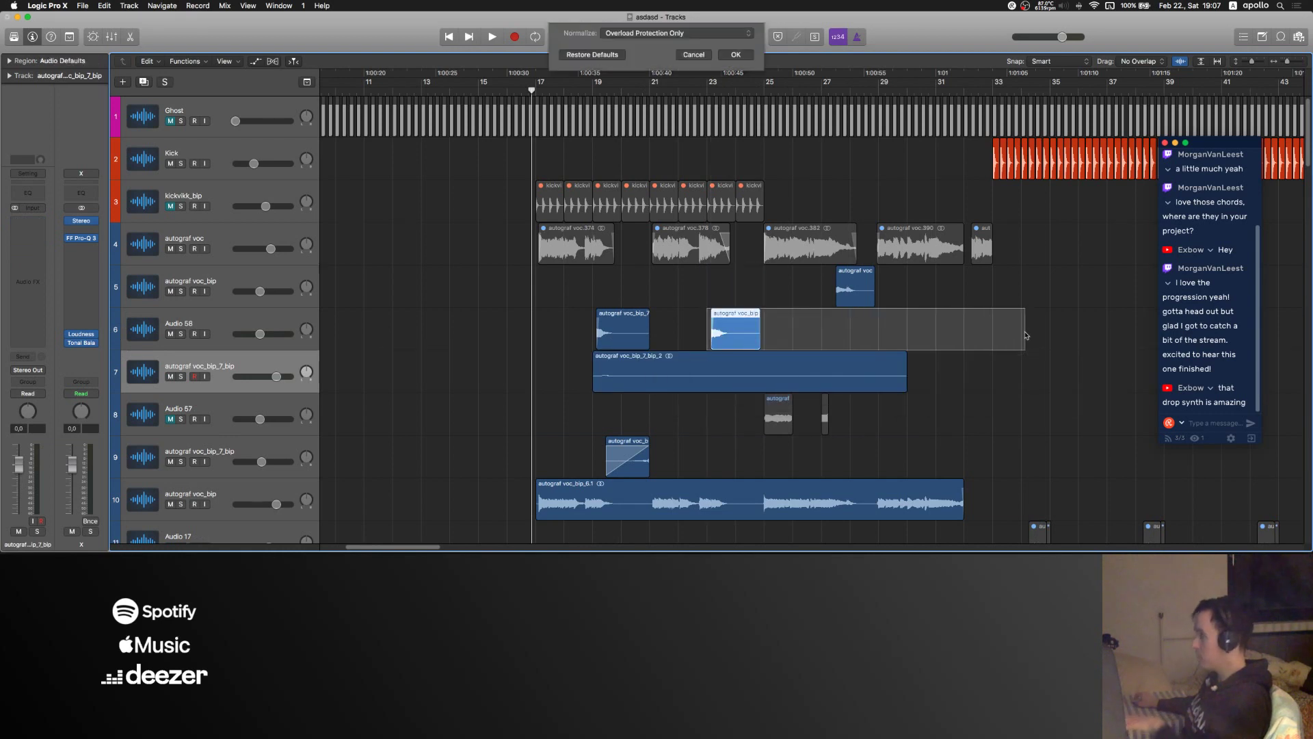
pyautogui.press('Return')
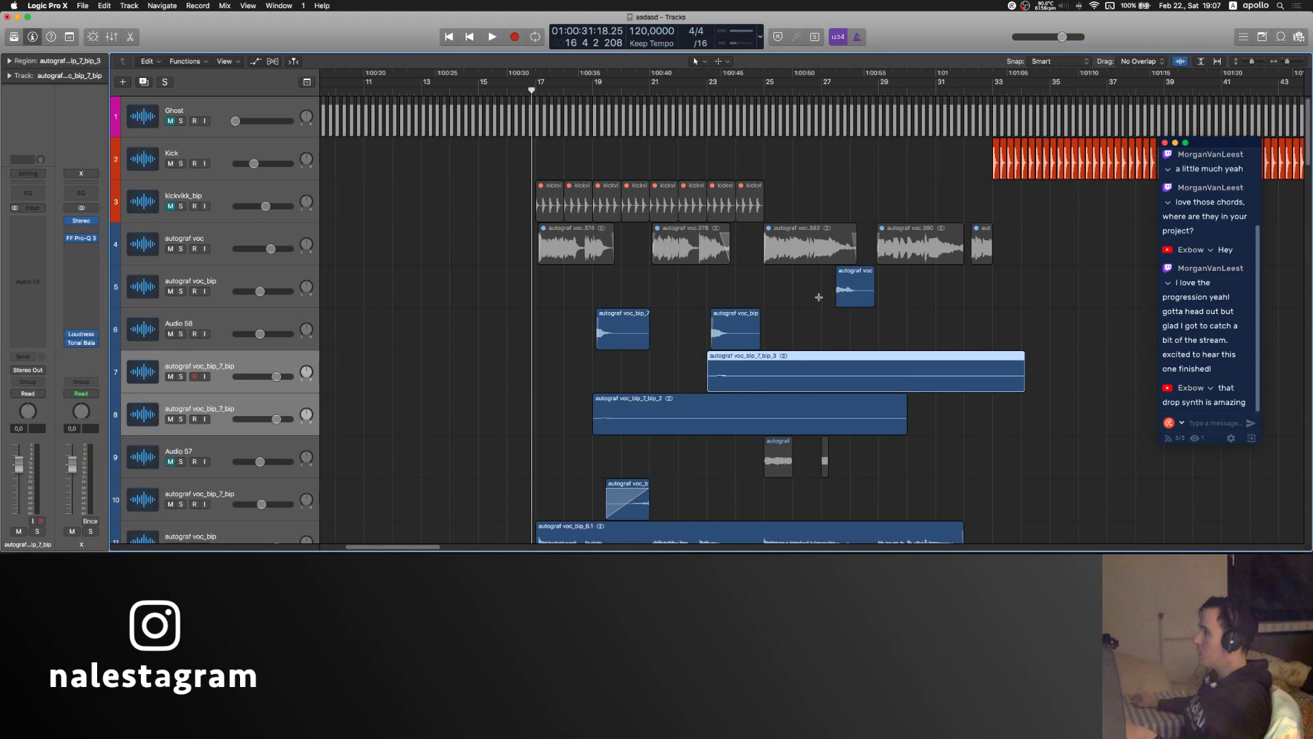
# - Bounce the vocal region near bar 27 in place with a selection extending to about bar 36
pyautogui.moveTo(822, 296); pyautogui.dragTo(1081, 295)
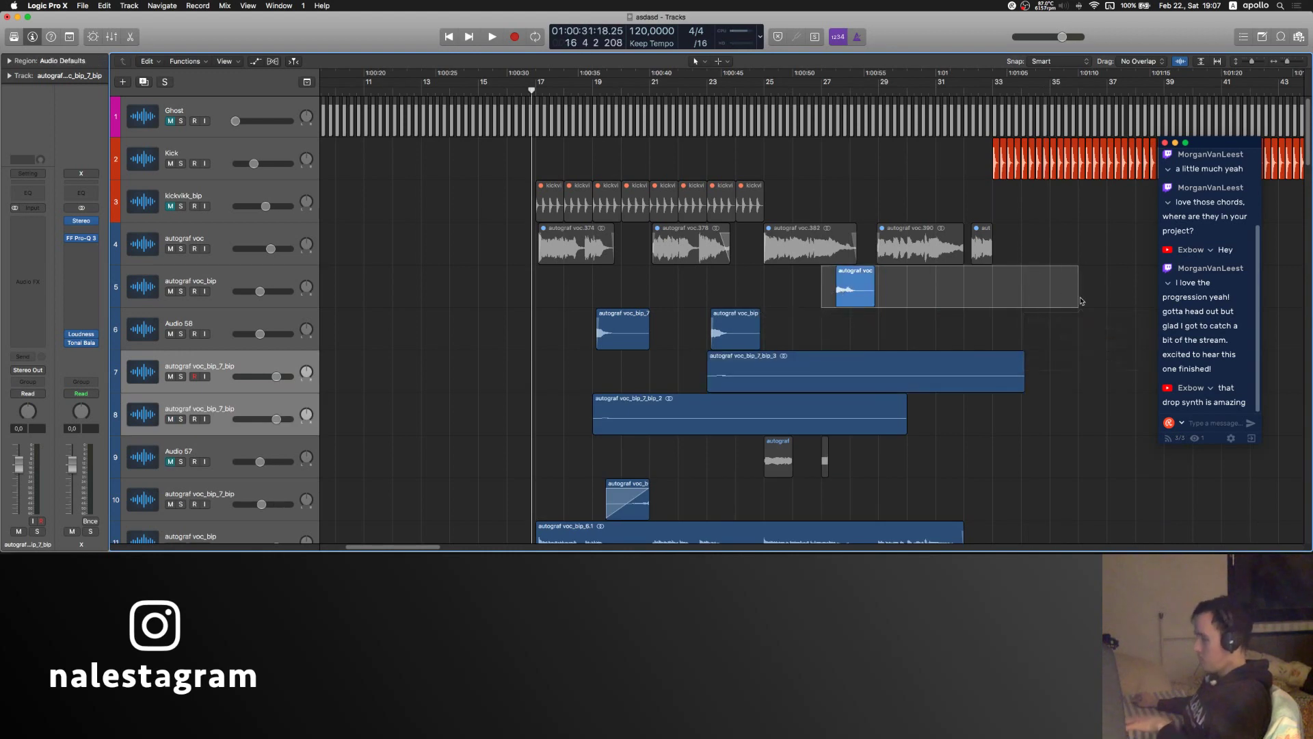
pyautogui.hotkey('ctrl', 'b')
pyautogui.press('Return')
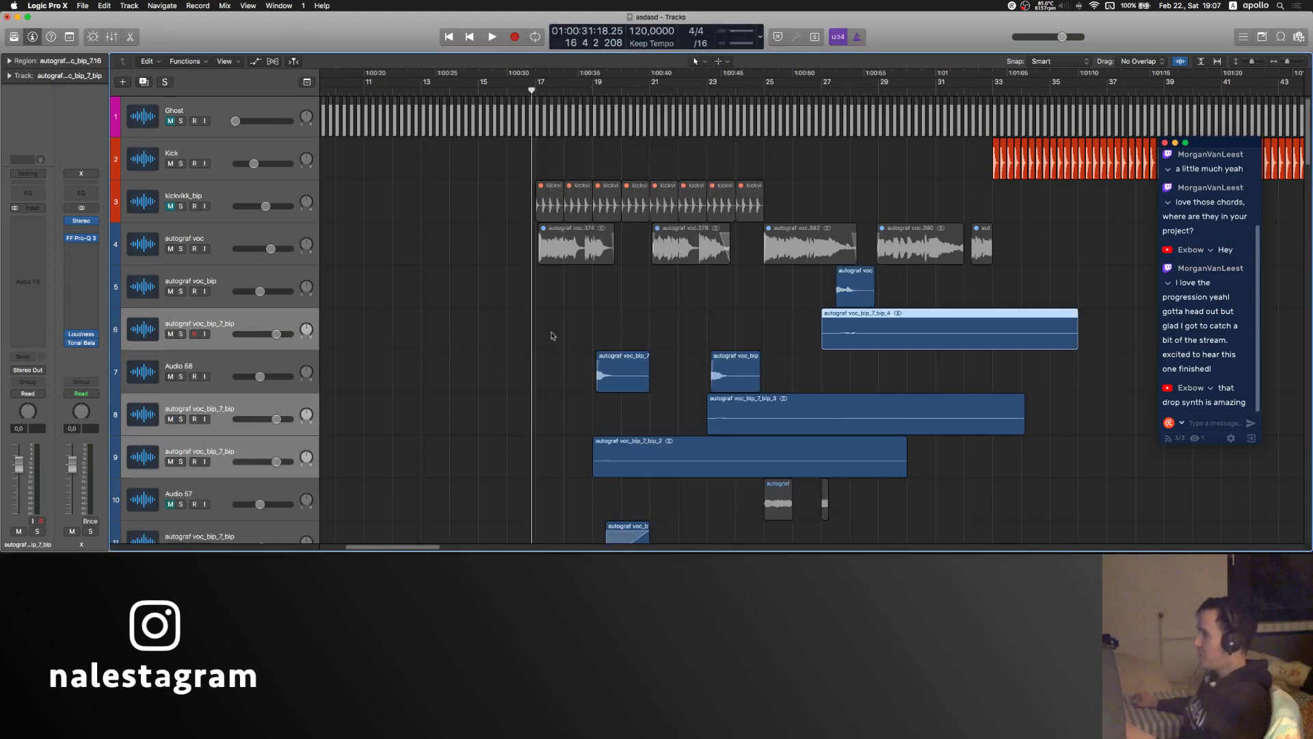
# - Move the latest bounced track below Audio 58 and mute the three short source vocal regions
pyautogui.click(761, 326)
pyautogui.moveTo(233, 325); pyautogui.dragTo(233, 373)
pyautogui.moveTo(592, 346); pyautogui.dragTo(895, 294)
pyautogui.click(894, 294)
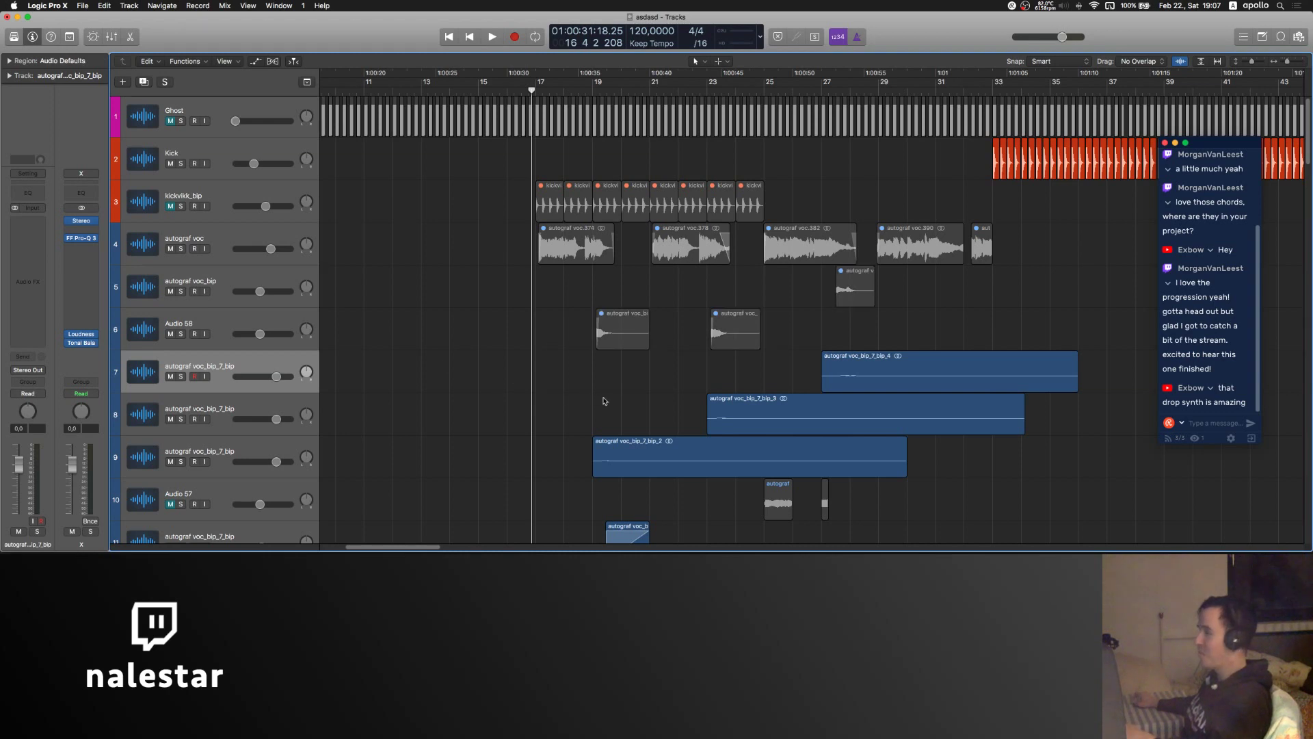
# - Split region autograf voc_bip_7_bip_2 at bar 23, move its first part onto the track above, and select the remainder
pyautogui.hscroll(2, 638, 391)
pyautogui.scroll(-5, 643, 383)
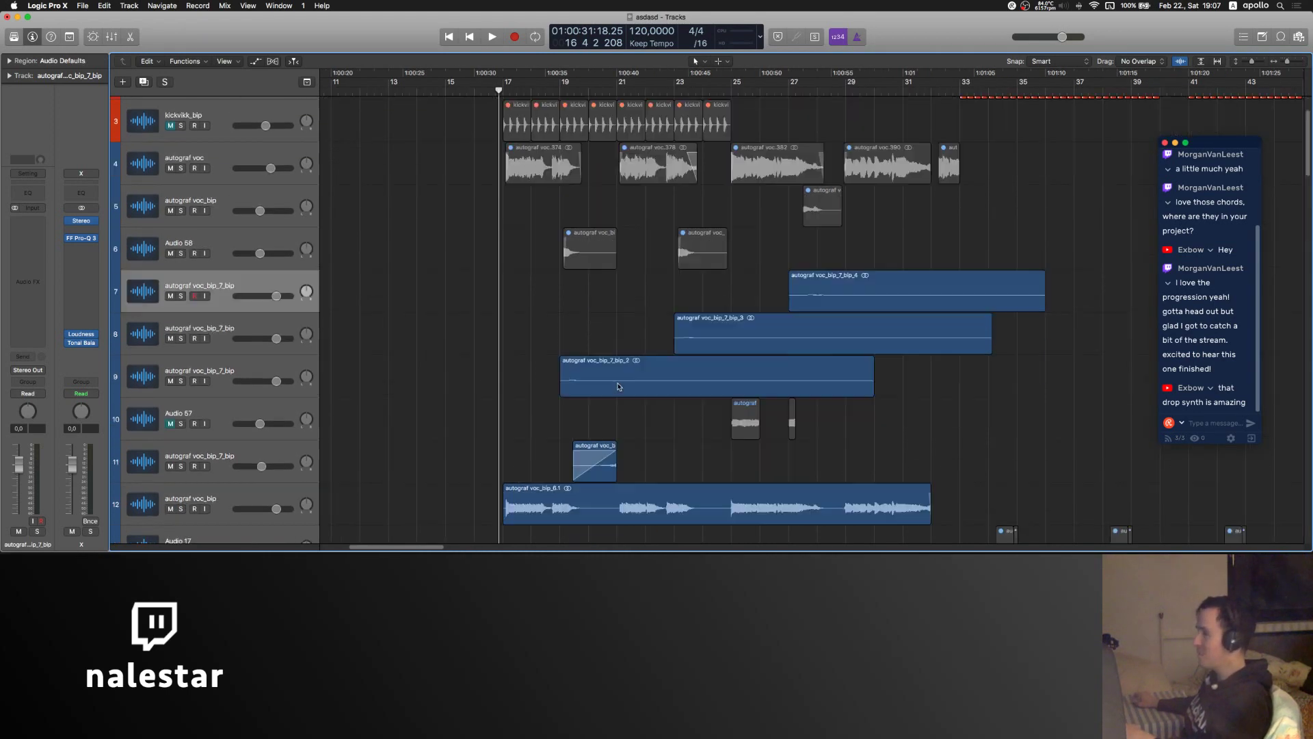
pyautogui.hscroll(1, 690, 370)
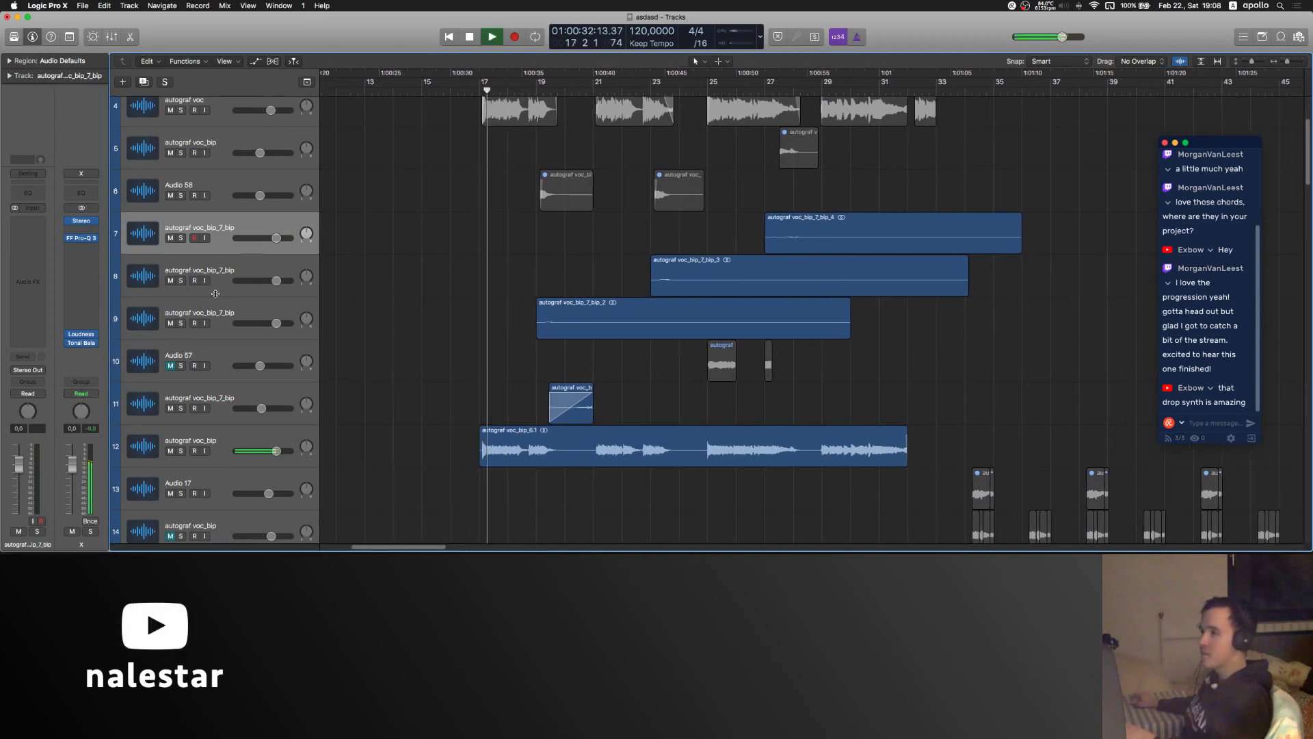
pyautogui.doubleClick(651, 334)
pyautogui.moveTo(626, 316); pyautogui.dragTo(629, 285)
pyautogui.click(690, 318)
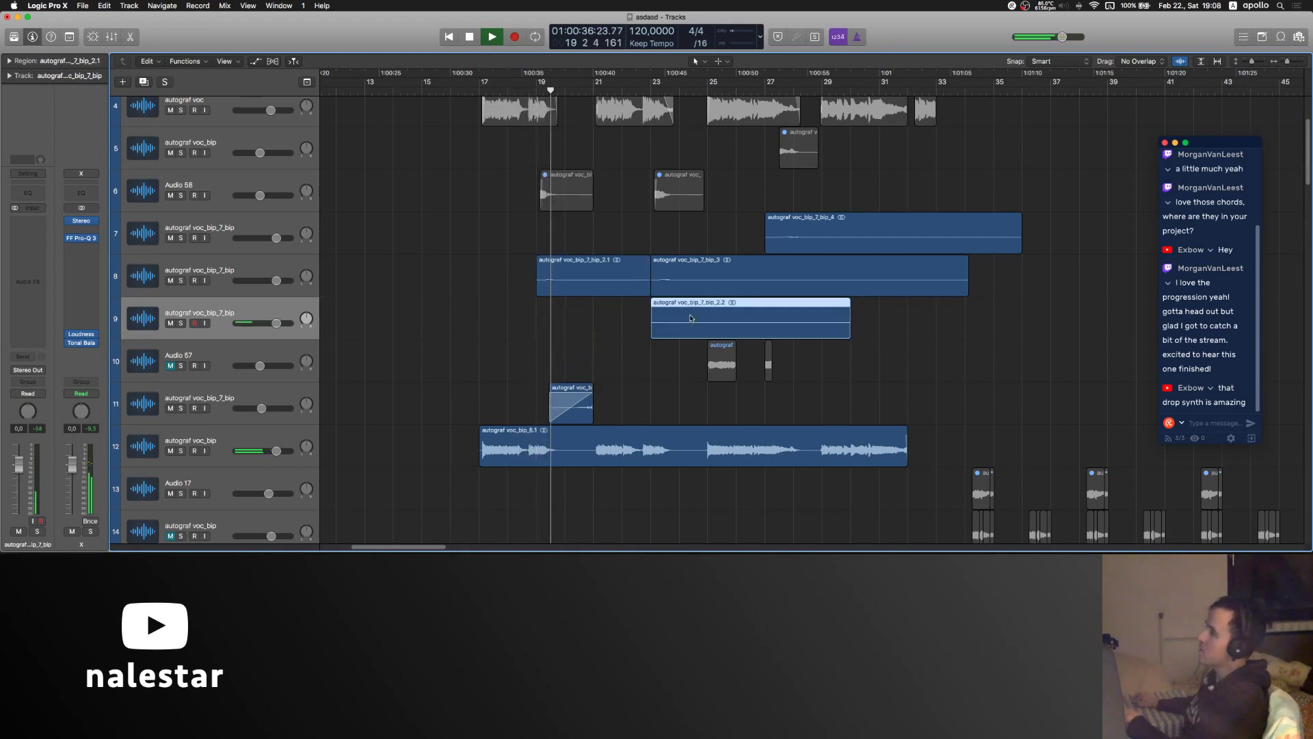
# - Delete the selected remainder after bar 23, and split autograf voc_bip_7_bip_3 at bar 27 and delete its second part
pyautogui.press('BackSpace')
pyautogui.keyDown('super'); pyautogui.click(765, 276); pyautogui.keyUp('super')
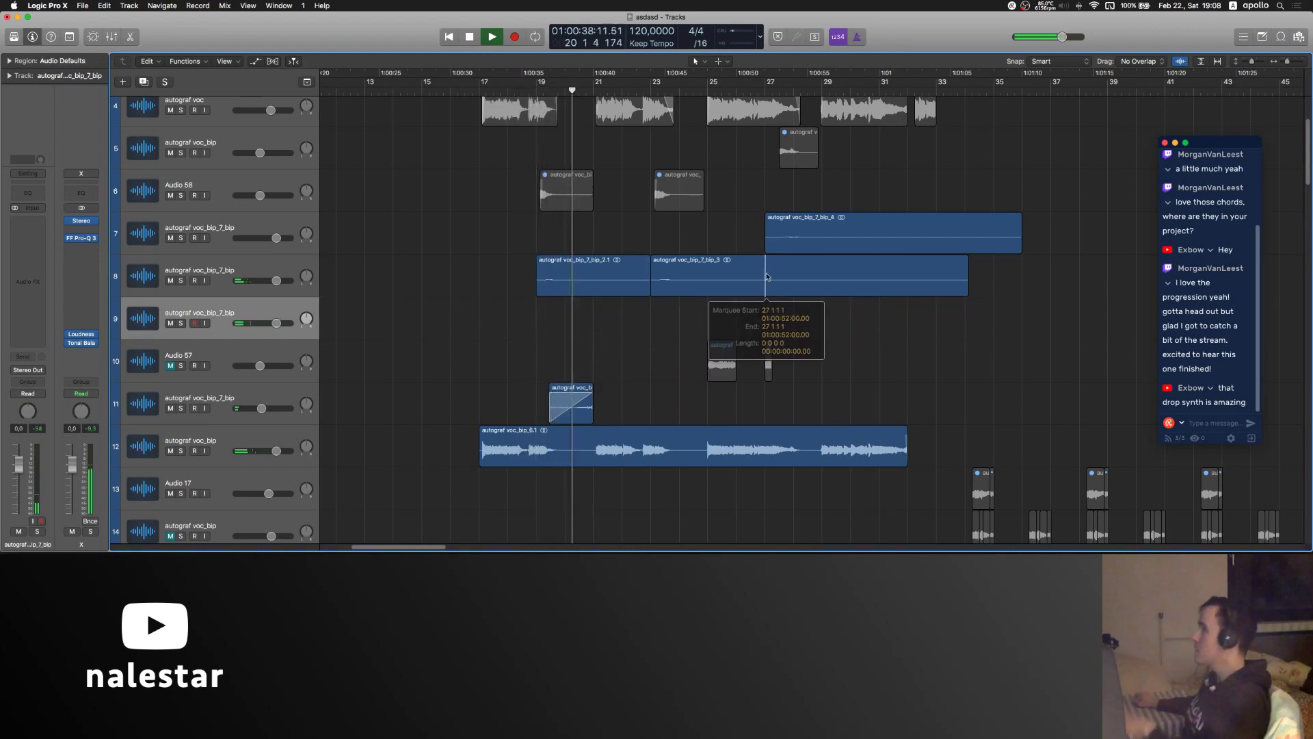
pyautogui.click(814, 276)
pyautogui.keyDown('super'); pyautogui.doubleClick(765, 283); pyautogui.keyUp('super')
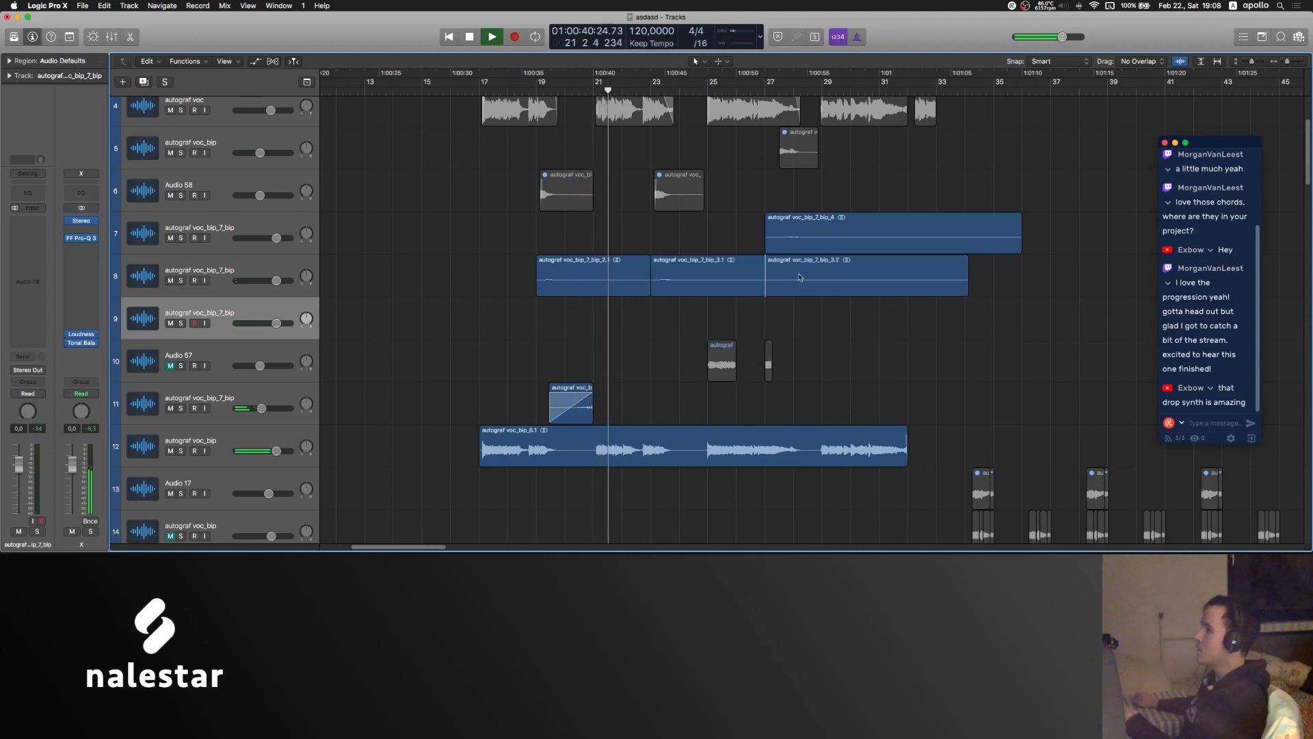
pyautogui.click(800, 277)
pyautogui.press('Delete')
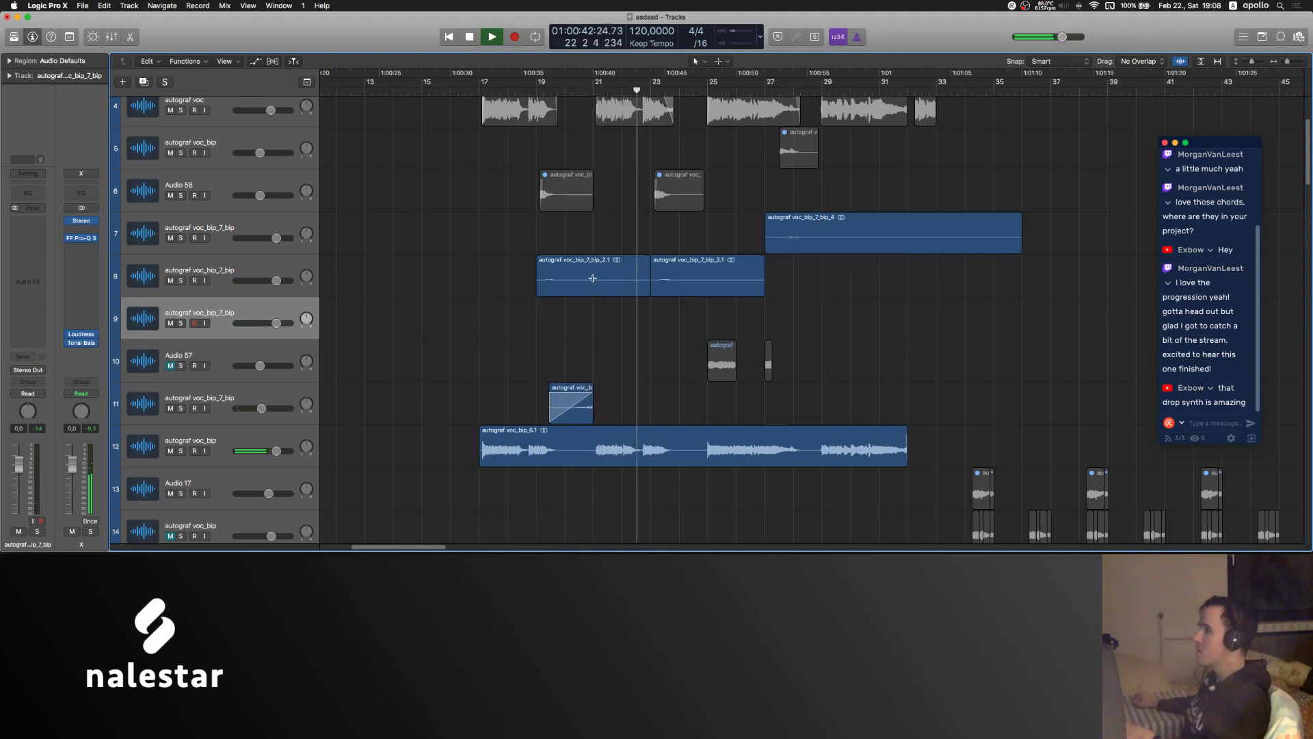
# - Trim the echo regions starting near bars 19 and 23 so they end at bars 21 and 25
pyautogui.moveTo(592, 277); pyautogui.dragTo(765, 288)
pyautogui.press('Delete')
pyautogui.press('Delete')
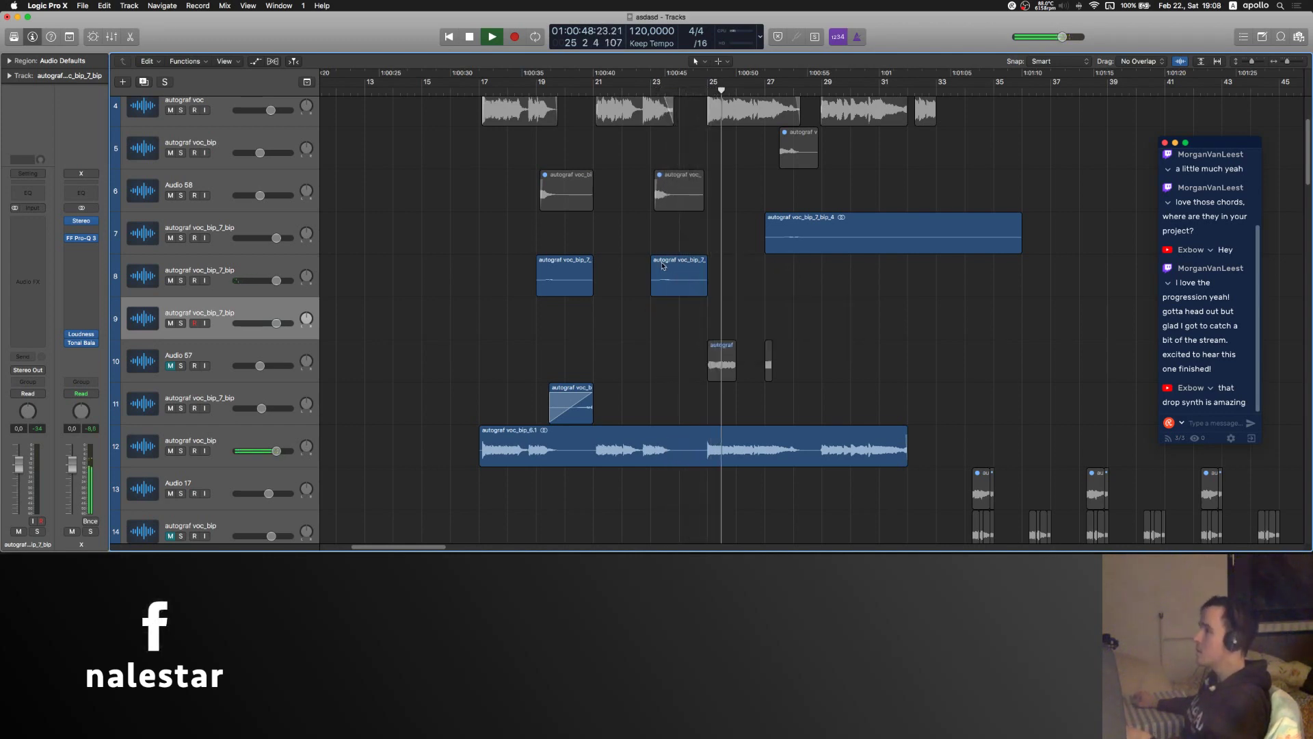
# - Move autograf voc_bip_7_bip_4 onto the track with the other echo regions and cut out its bars 29 to 31
pyautogui.moveTo(823, 252); pyautogui.dragTo(884, 294)
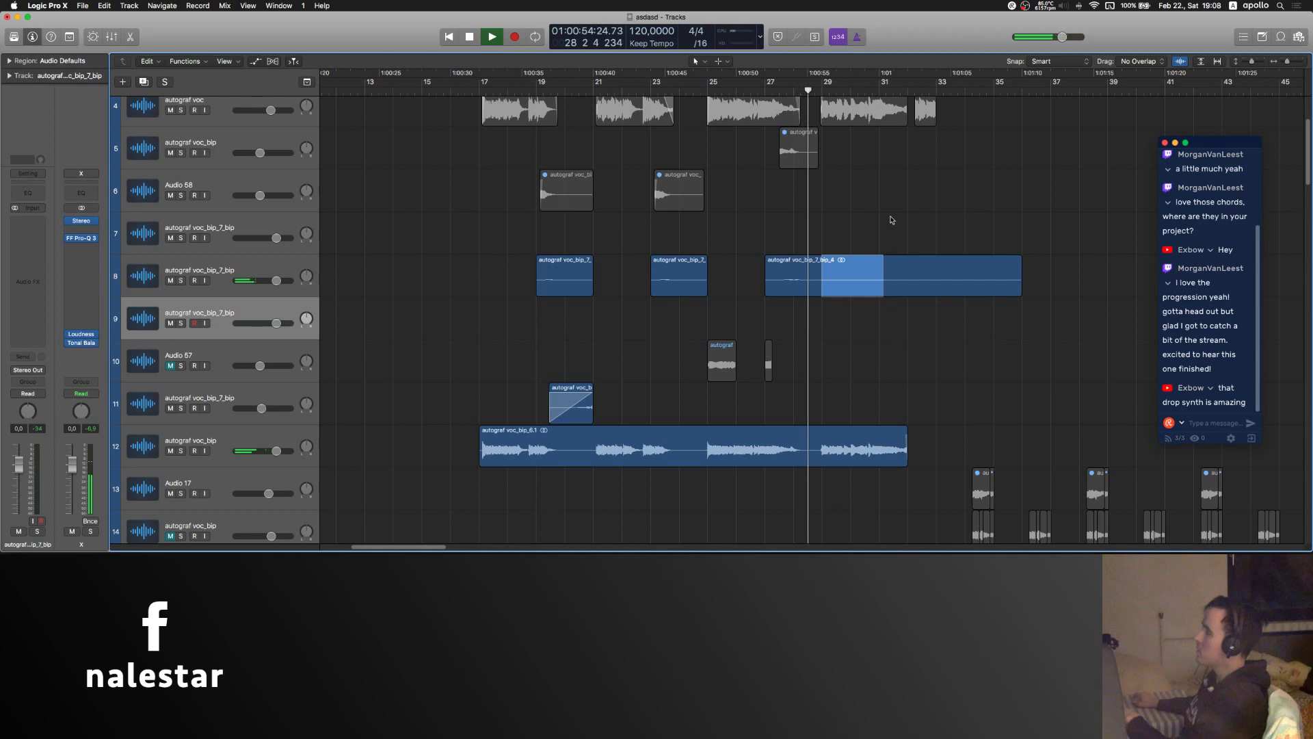
pyautogui.hscroll(1, 892, 220)
pyautogui.press('BackSpace')
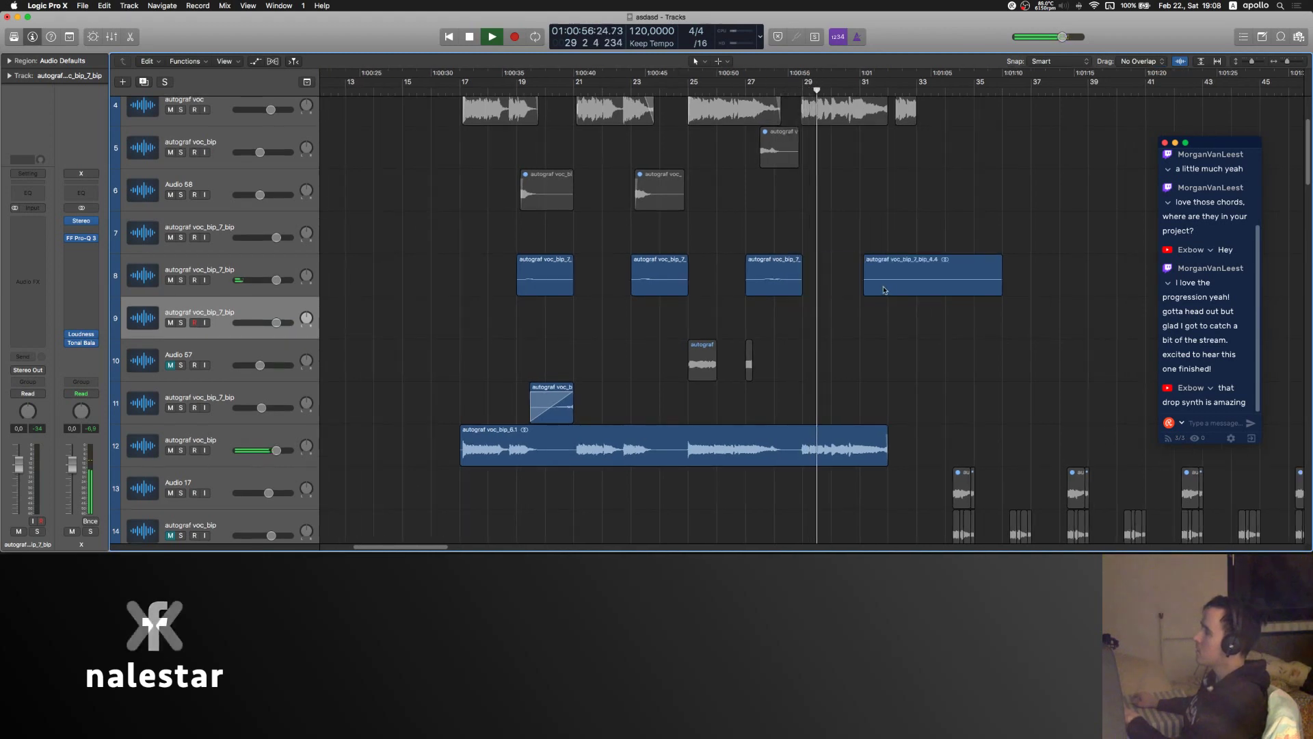
# - Delete the leftover echo region after bar 31 and copy the bar 27 echo region to bar 31
pyautogui.click(886, 288)
pyautogui.press('BackSpace')
pyautogui.moveTo(777, 284); pyautogui.dragTo(878, 282)
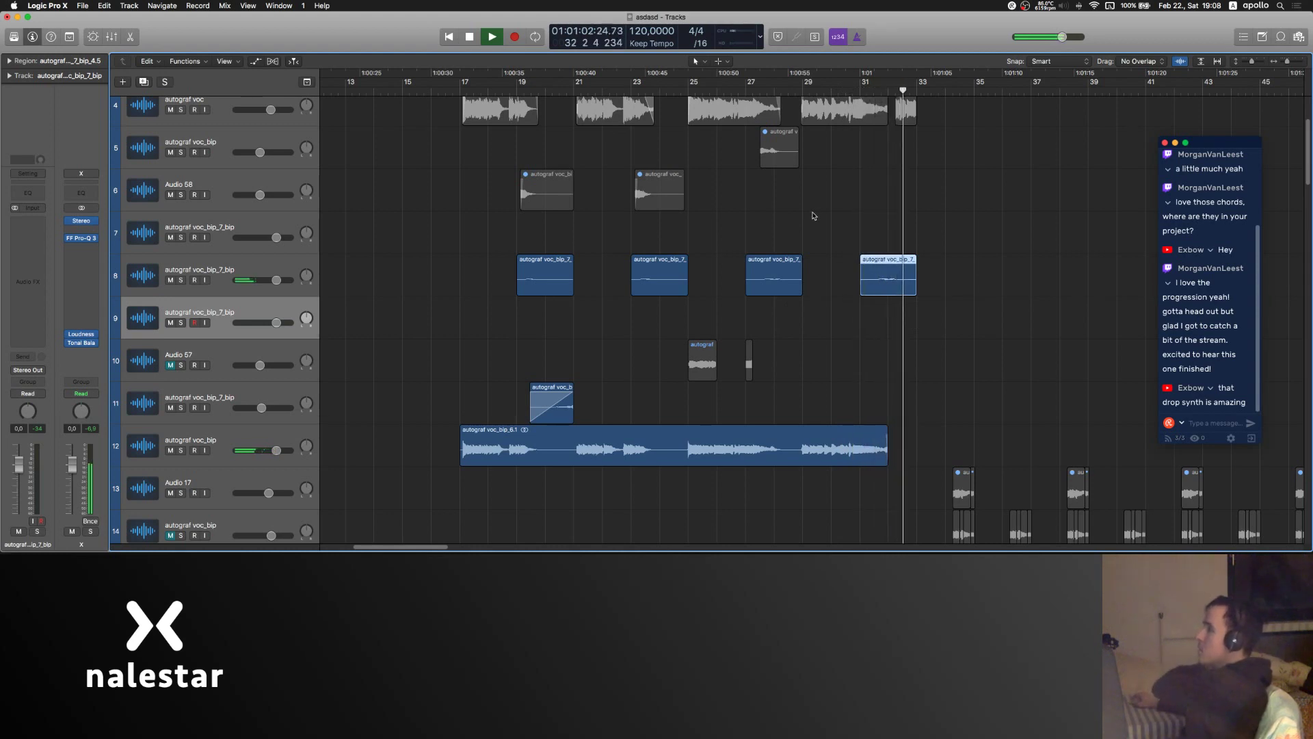
pyautogui.click(814, 216)
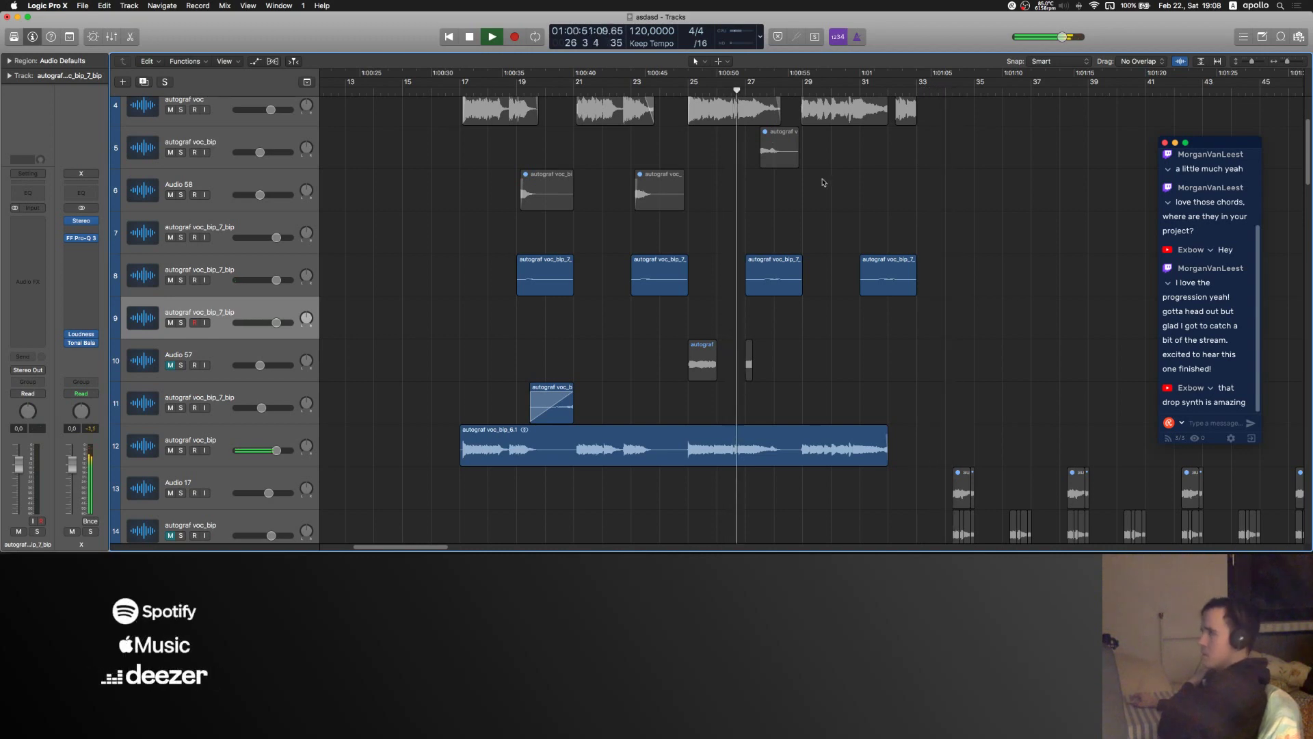
# - Play back and review the vocal, echo and kick arrangement from the intro through the drop
pyautogui.hscroll(2, 765, 237)
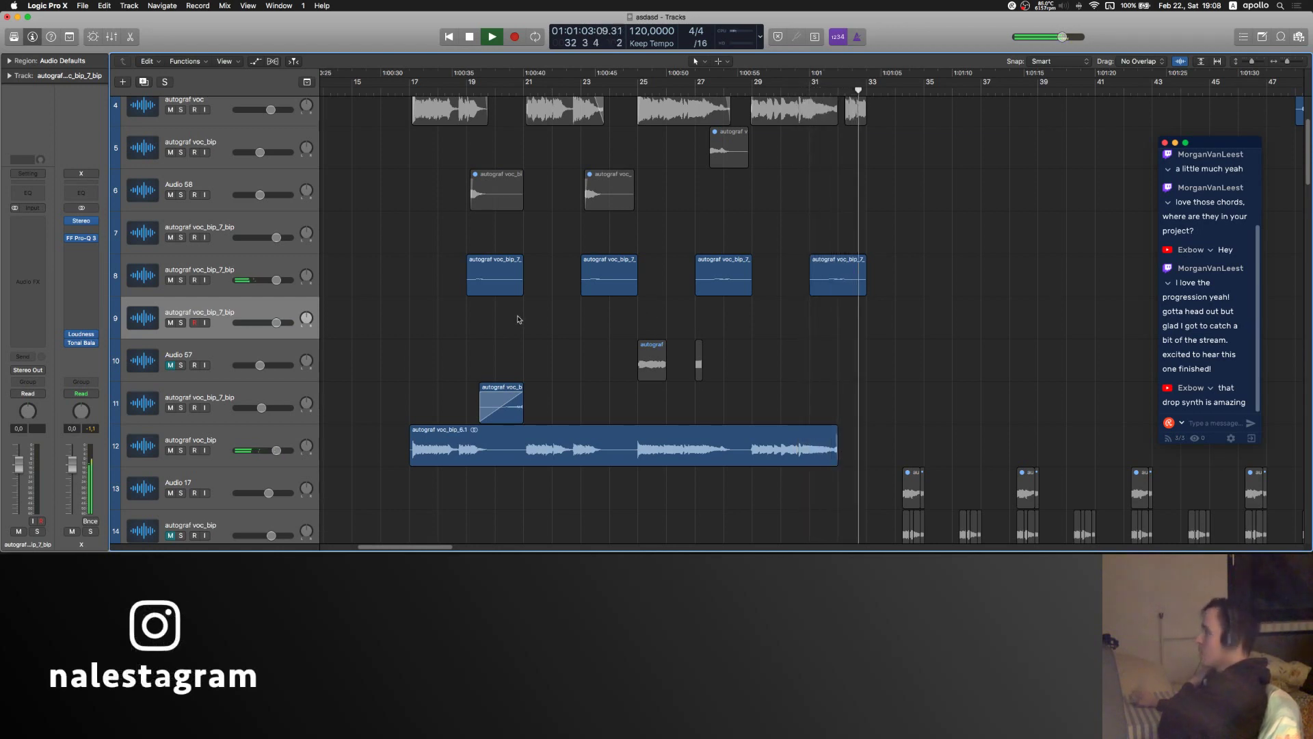
pyautogui.hscroll(3, 518, 319)
pyautogui.scroll(4, 518, 319)
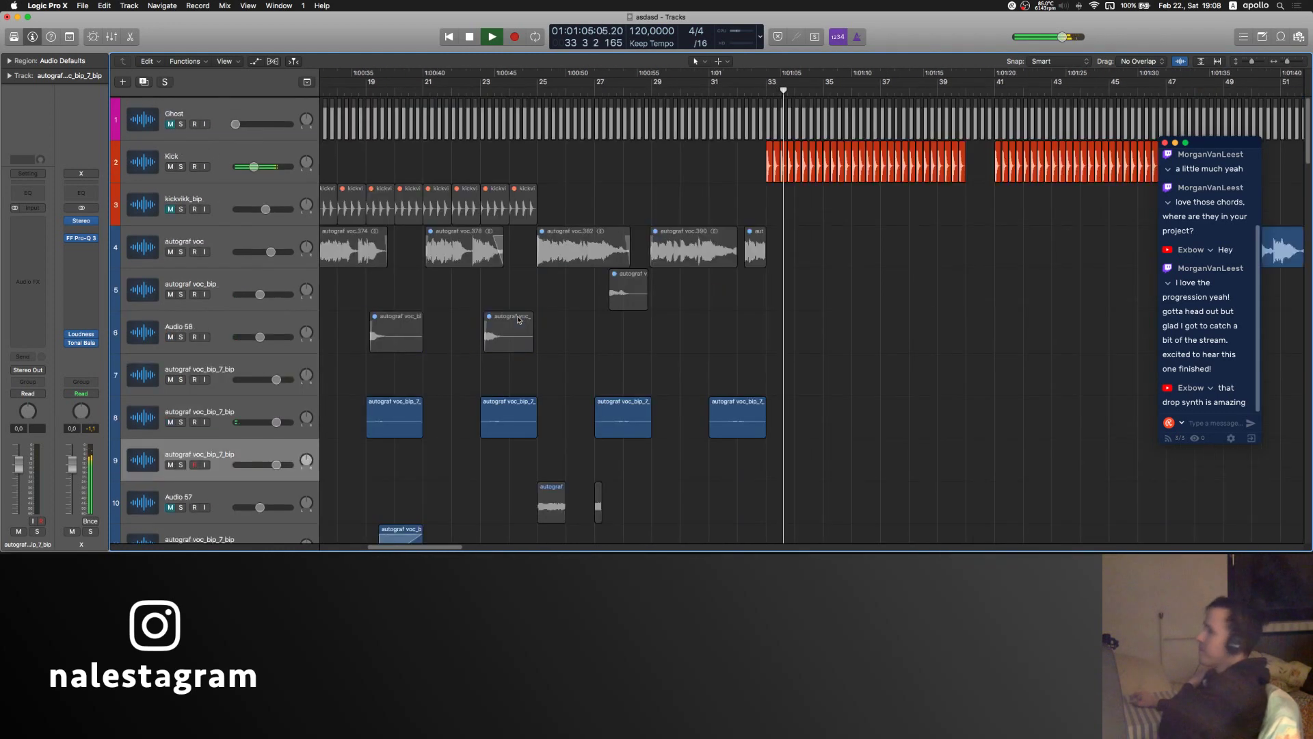
pyautogui.hscroll(-2, 518, 319)
pyautogui.hscroll(10, 518, 319)
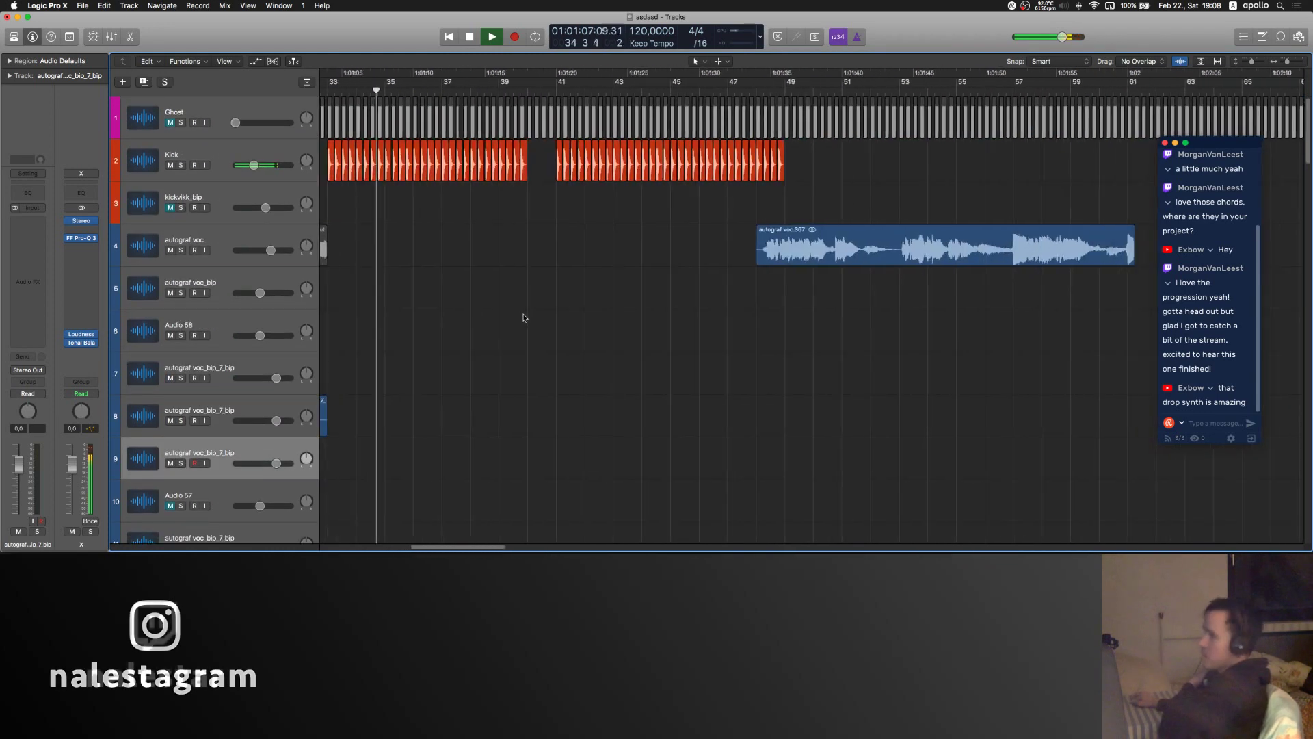
pyautogui.hscroll(-15, 532, 318)
pyautogui.hscroll(15, 531, 318)
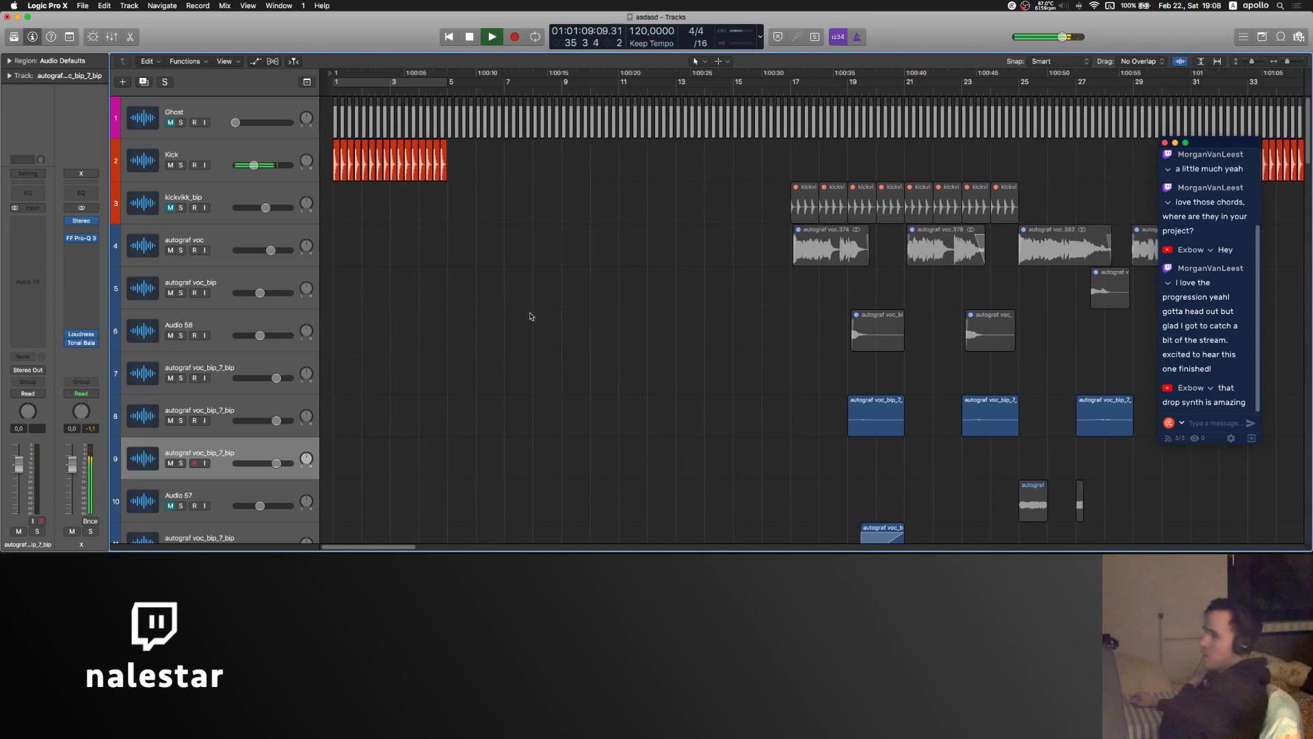
pyautogui.hscroll(-4, 532, 317)
pyautogui.hscroll(-10, 583, 340)
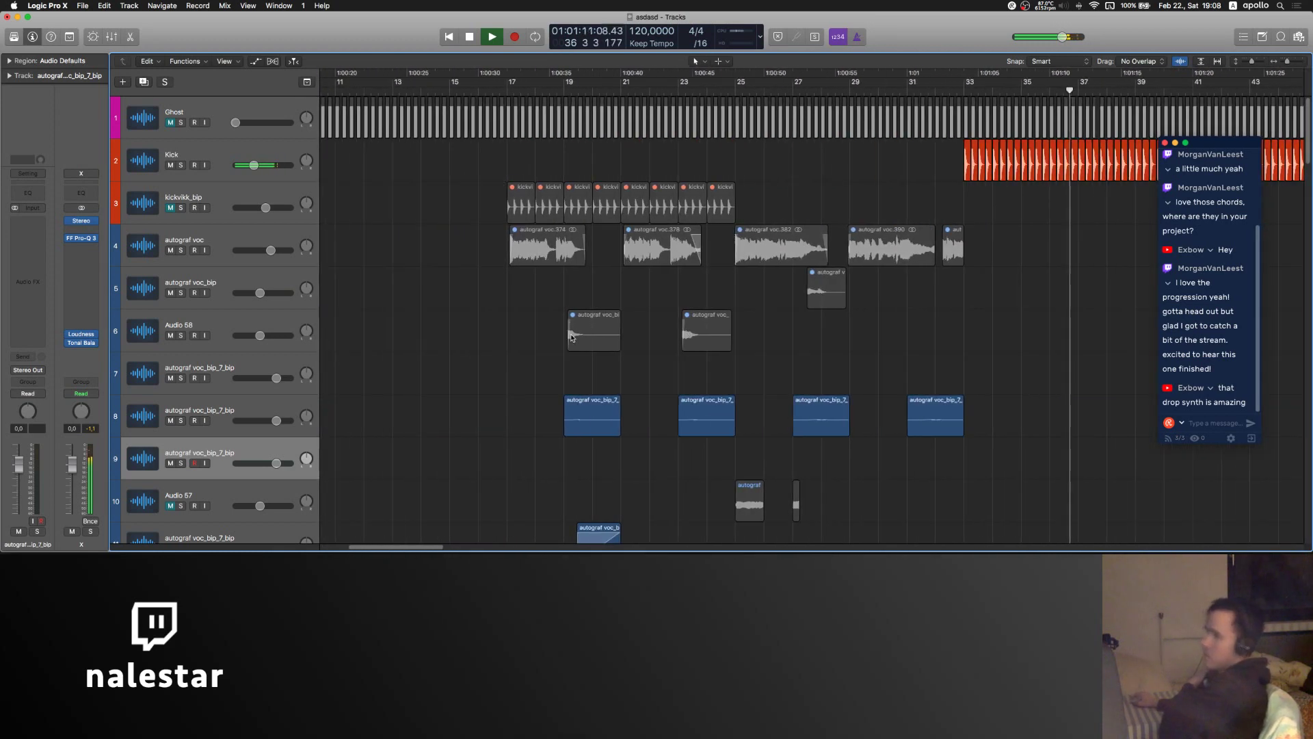
pyautogui.click(273, 278)
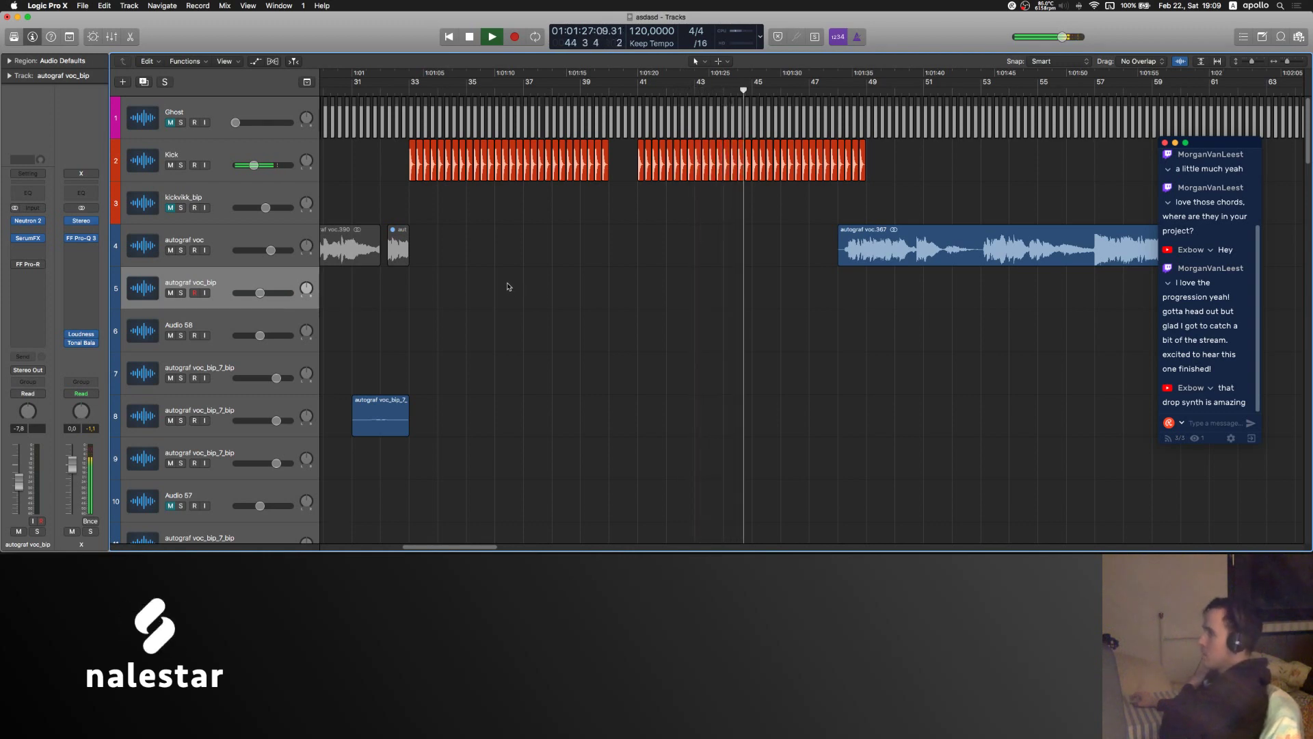
pyautogui.hscroll(-15, 507, 286)
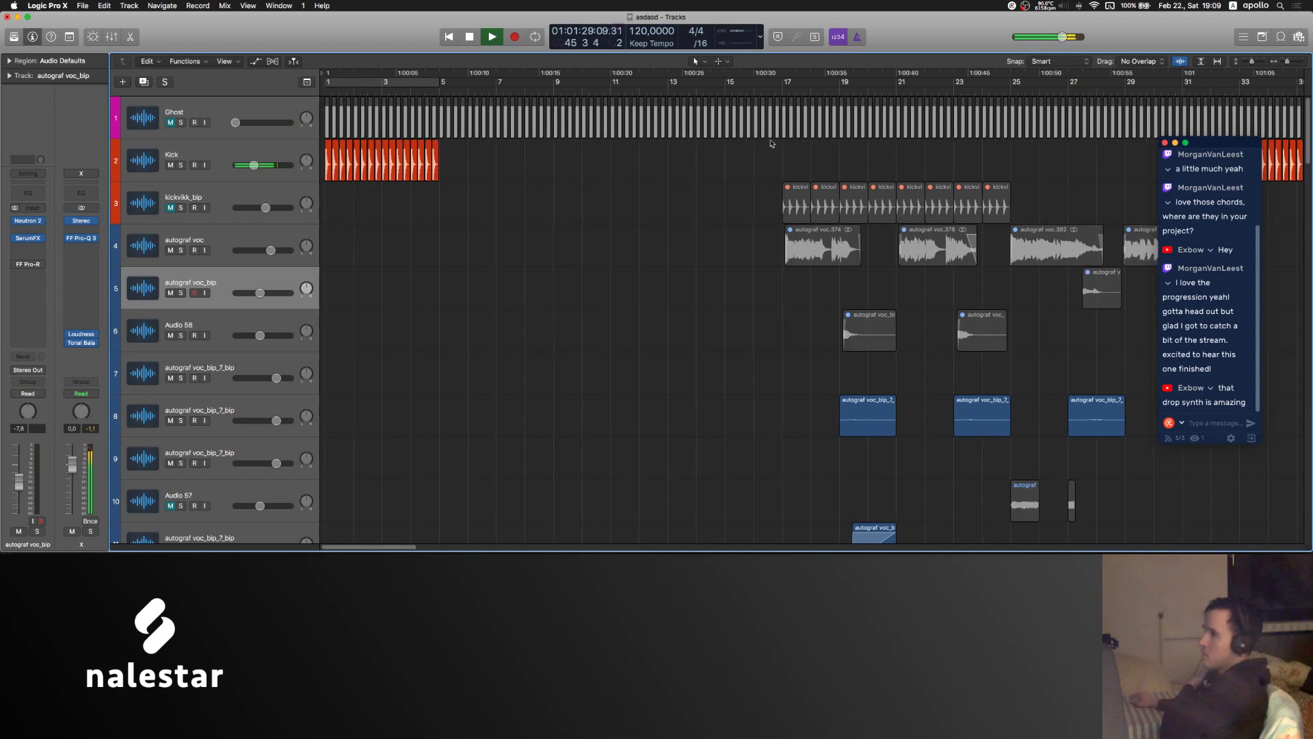
pyautogui.hscroll(7, 759, 115)
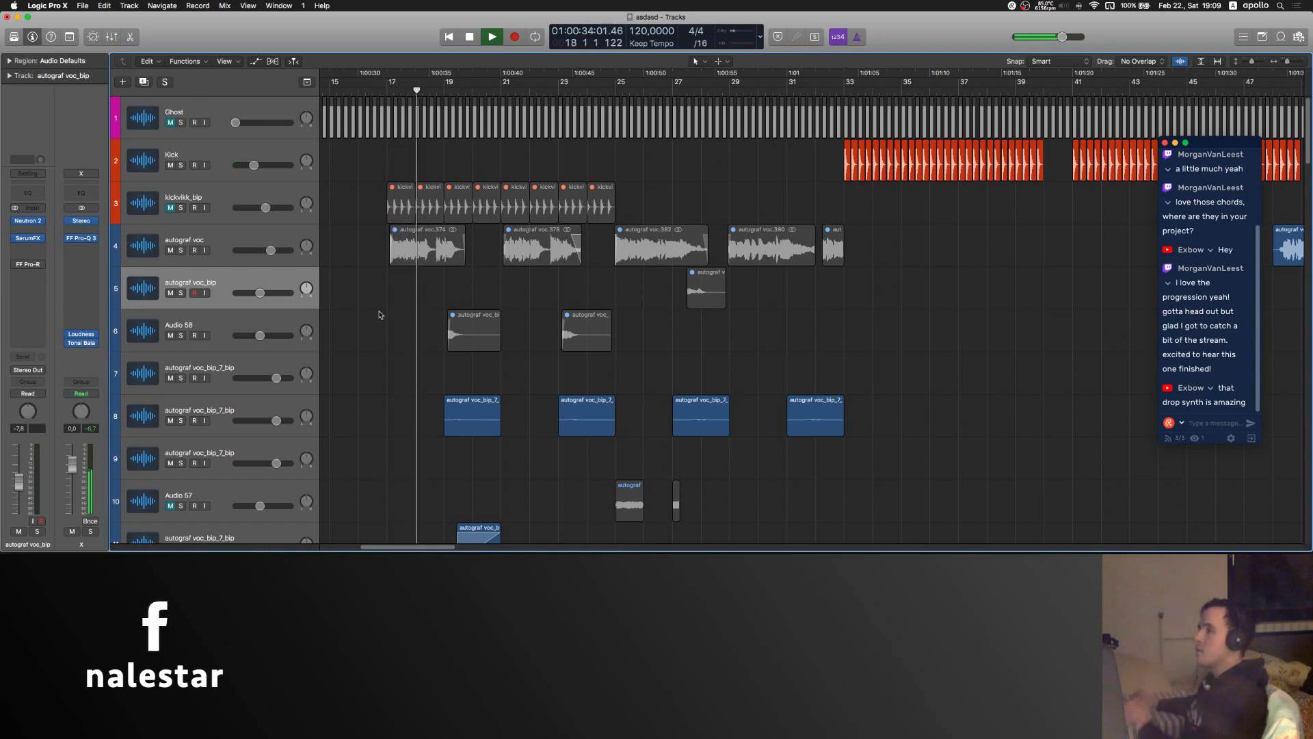
# - Duplicate the 46 Kashmere track that plays from bar 17 and move its eight regions in bars 17 to 25 onto the duplicate
pyautogui.scroll(-20, 385, 312)
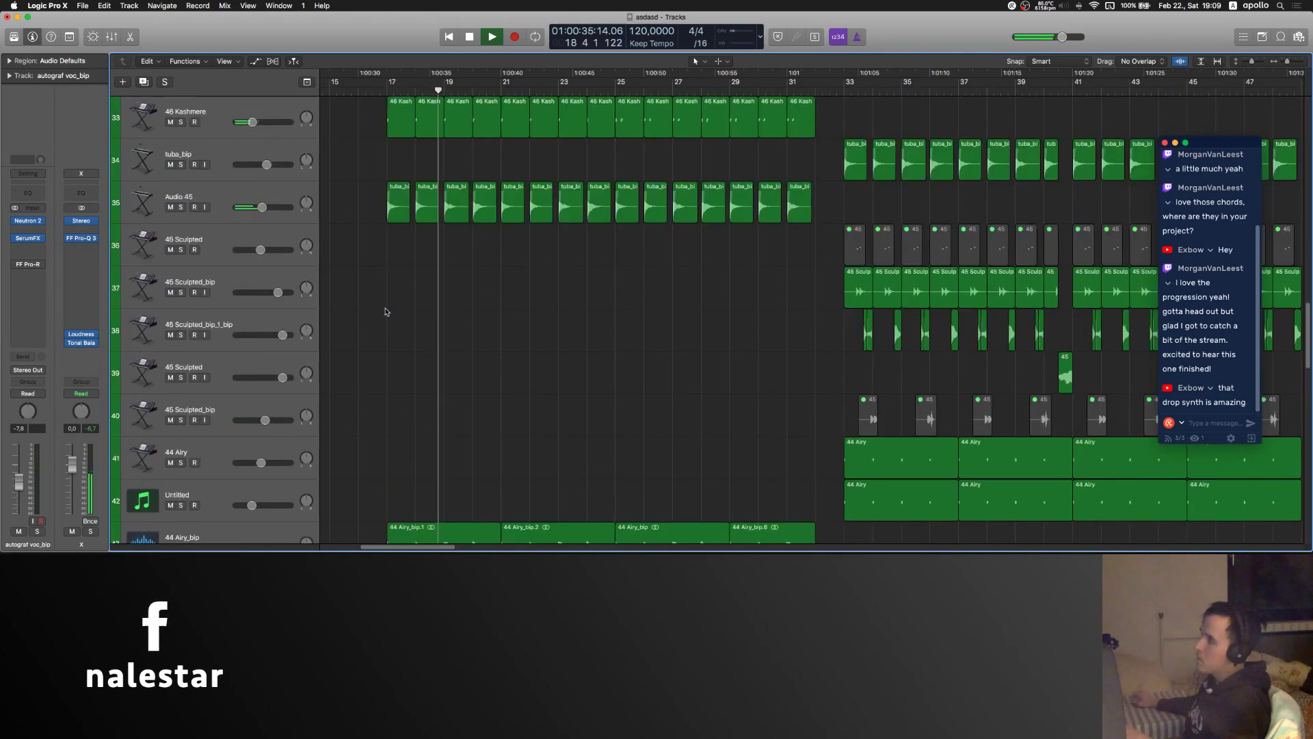
pyautogui.scroll(3, 387, 311)
pyautogui.click(558, 238)
pyautogui.press('super+d')
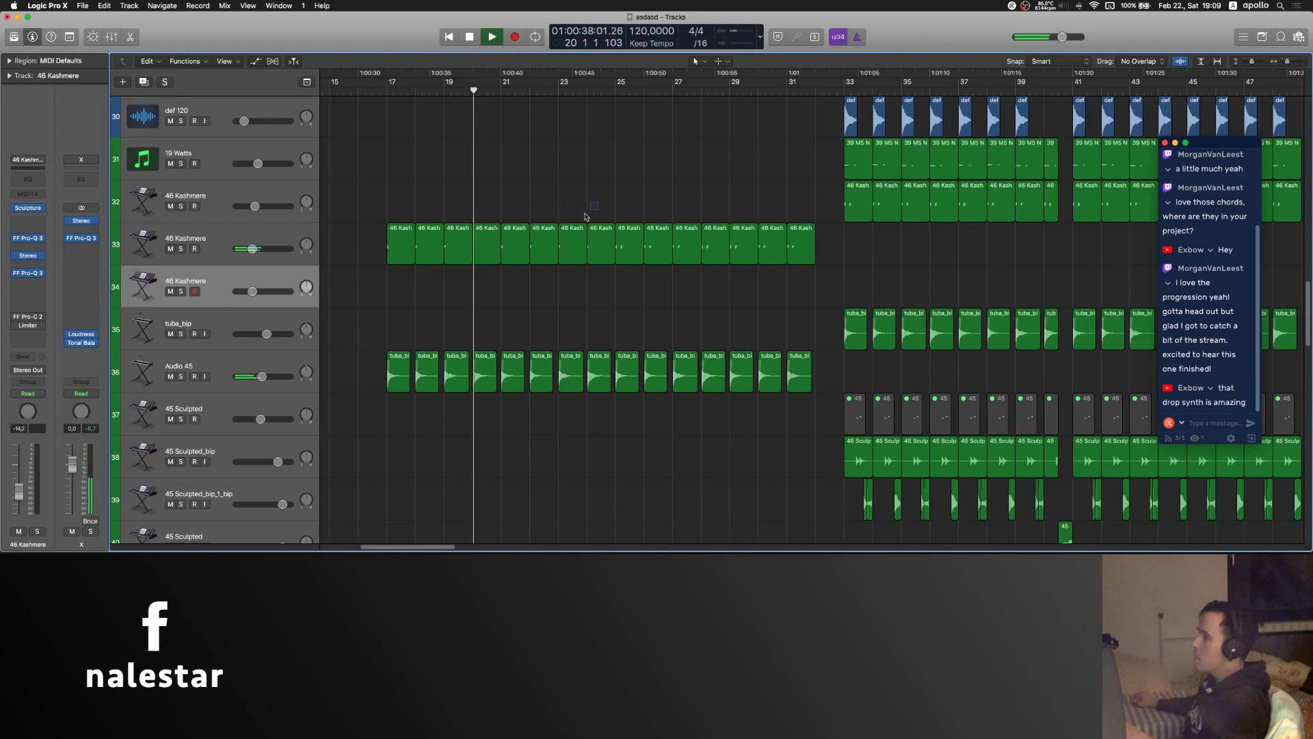
pyautogui.moveTo(585, 216); pyautogui.dragTo(403, 299)
pyautogui.keyDown('shift'); pyautogui.click(403, 257); pyautogui.keyUp('shift')
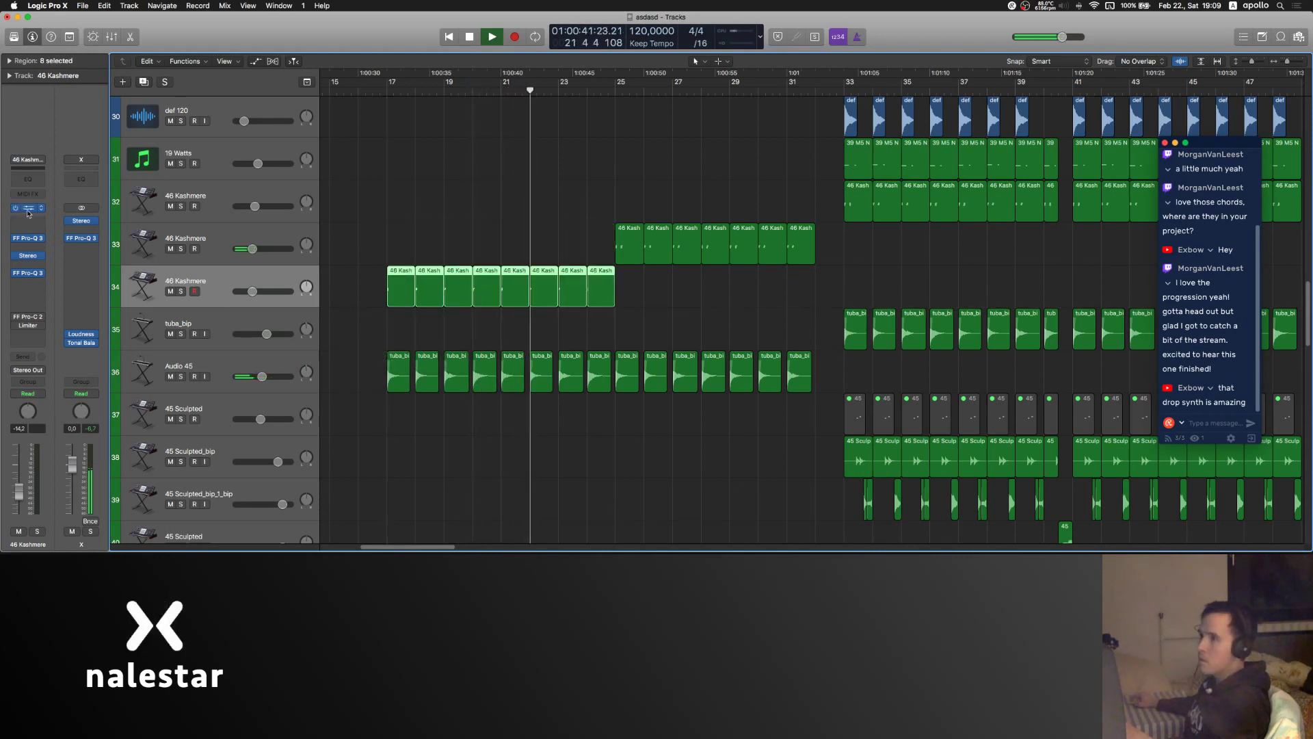
# - Adjust the Sculpture envelope on the duplicated 46 Kashmere track and set the track volume to -15.0 dB
pyautogui.click(27, 207)
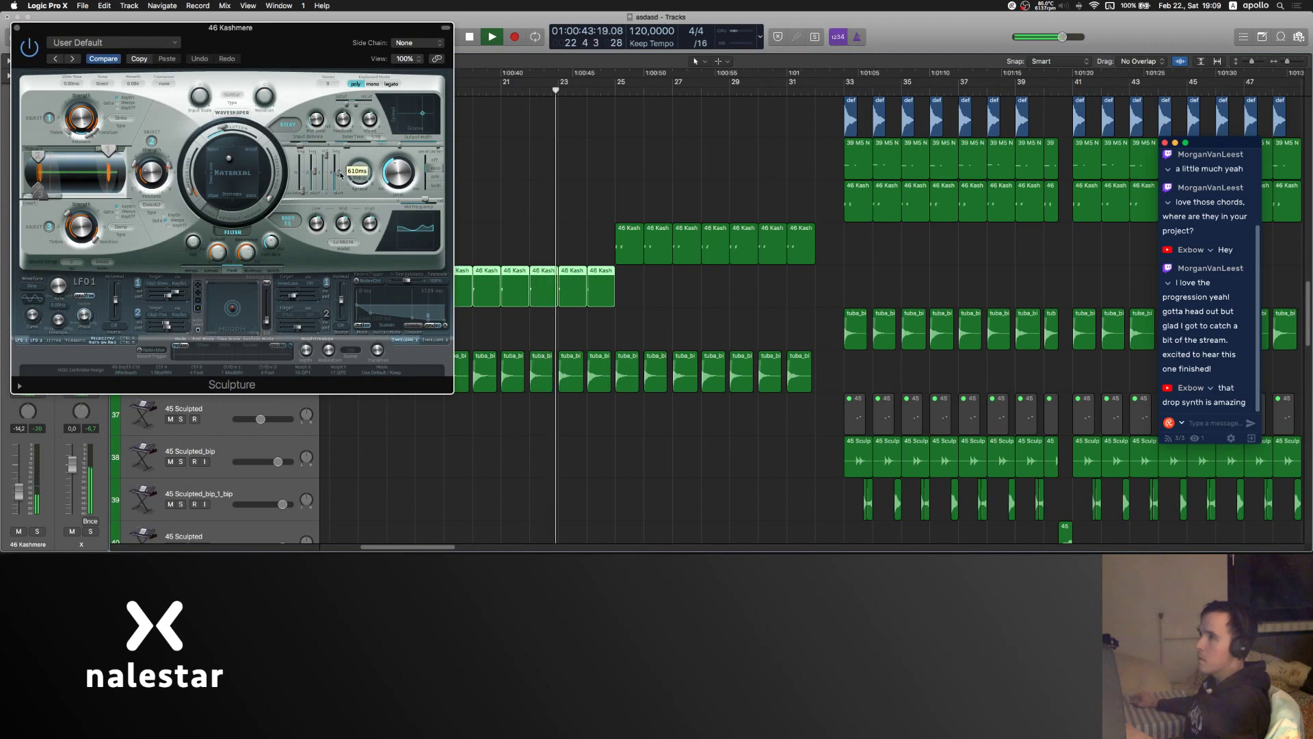
pyautogui.moveTo(341, 175); pyautogui.dragTo(338, 176)
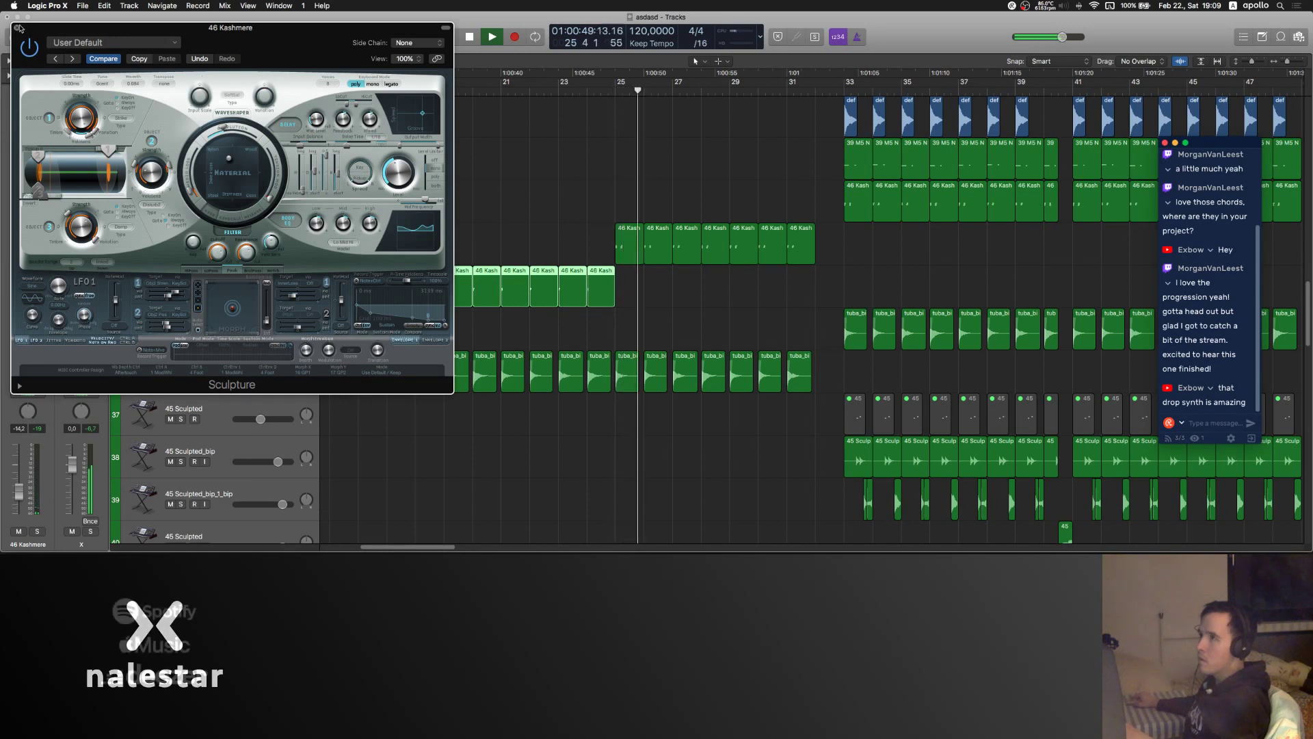
pyautogui.click(17, 27)
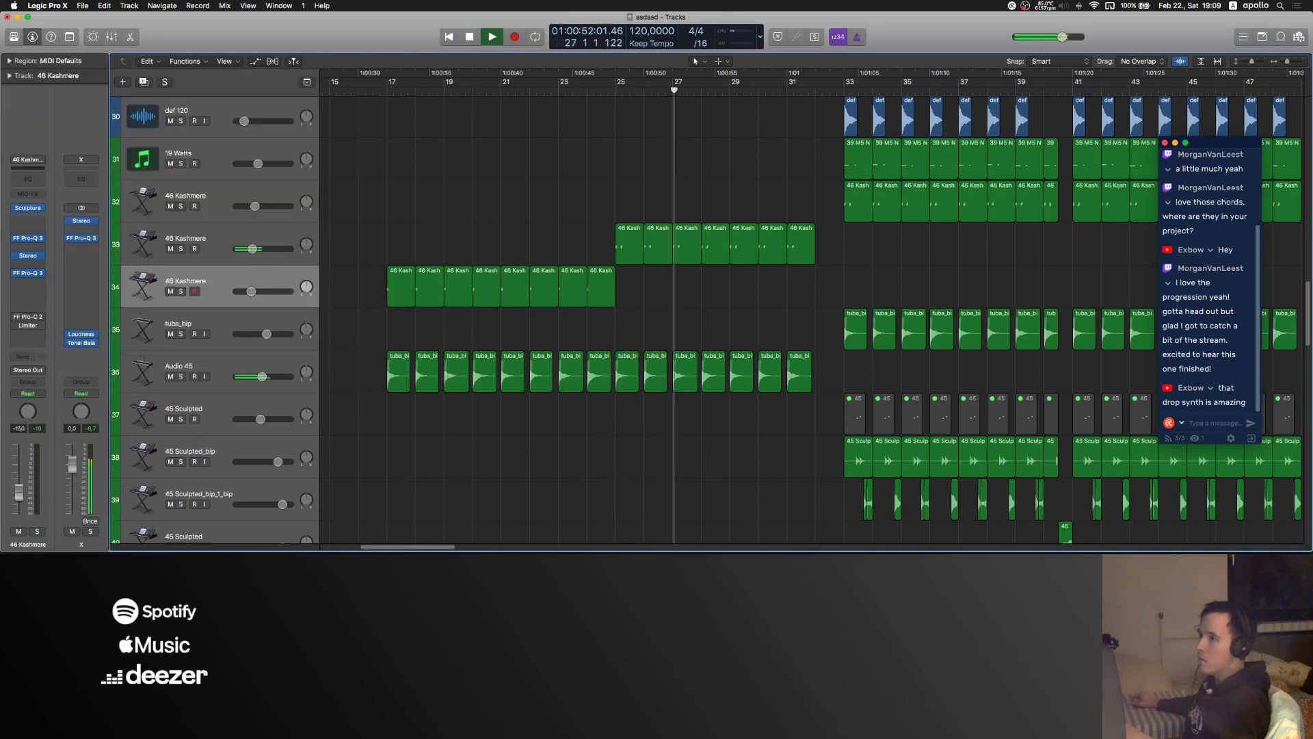
# - Add a Low Cut band just under 200 Hz in FF Pro-Q 3 on the 46 Kashmere track playing from bar 25
pyautogui.click(284, 234)
pyautogui.scroll(-3, 478, 225)
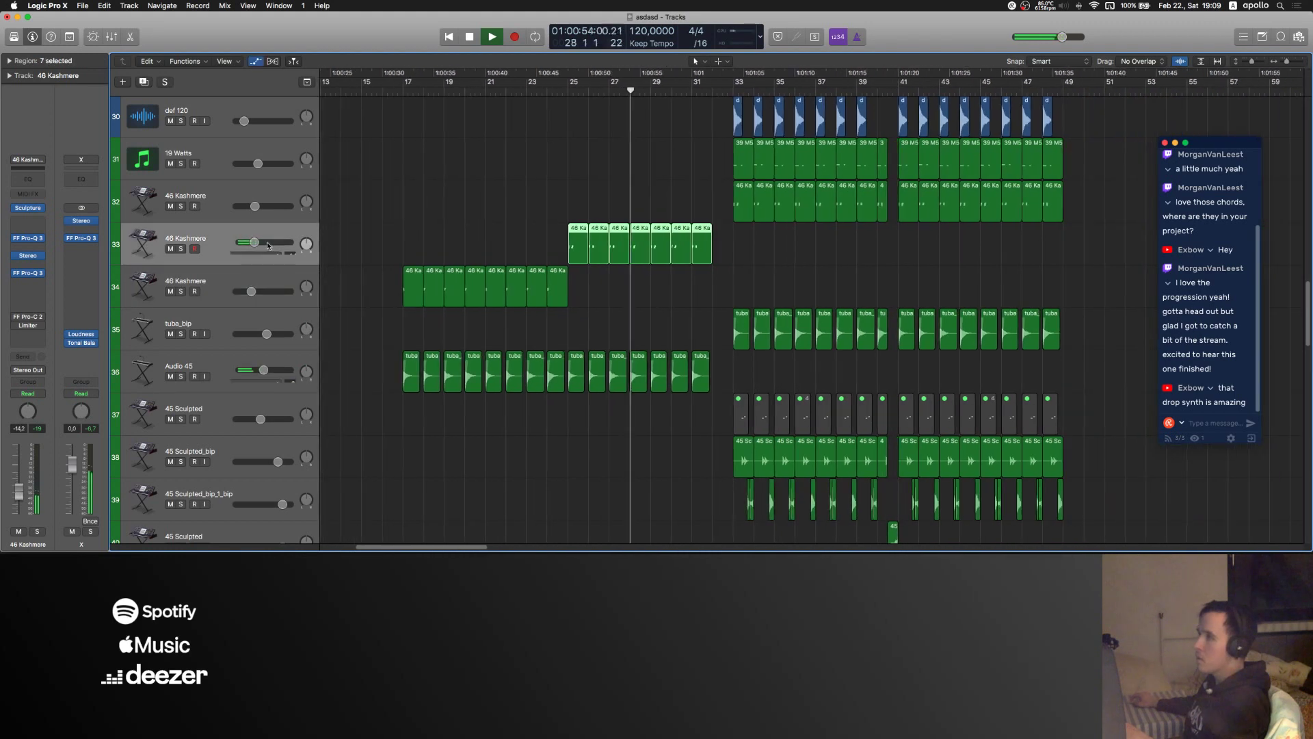
pyautogui.press('a')
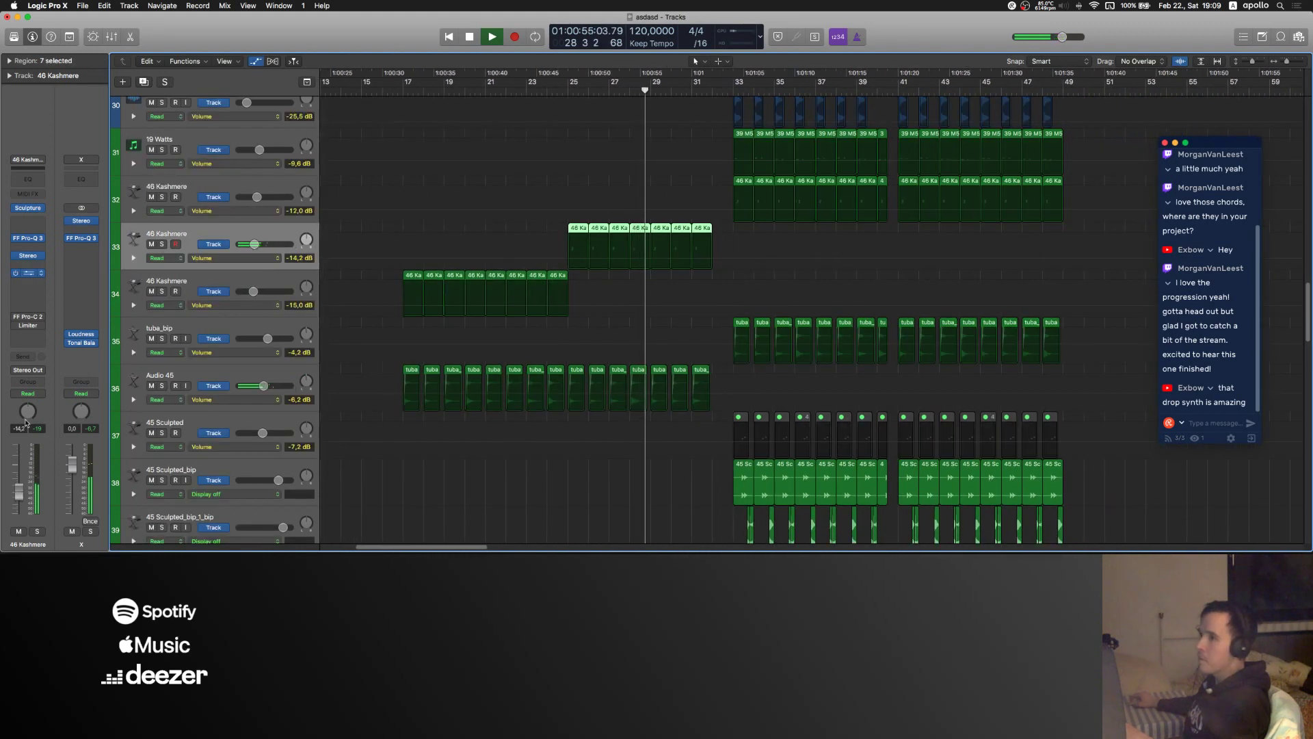
pyautogui.click(27, 238)
pyautogui.doubleClick(41, 172)
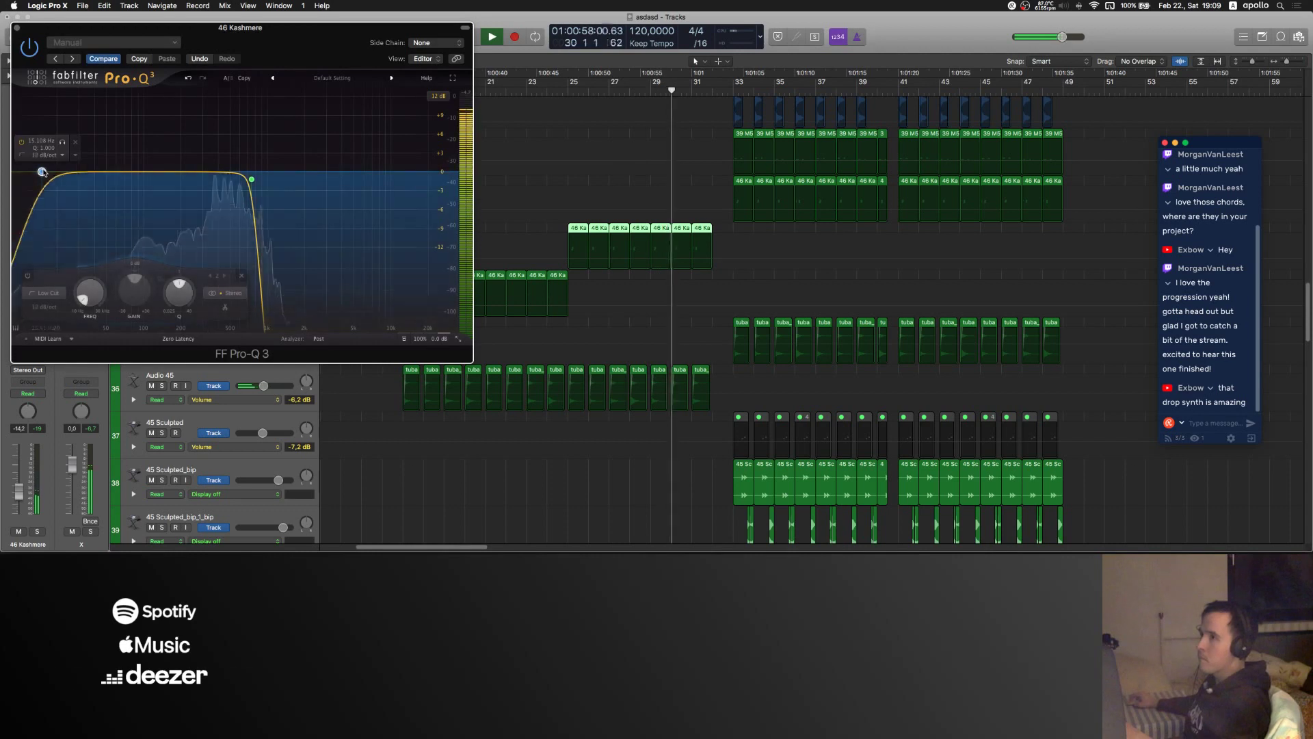
pyautogui.moveTo(41, 172); pyautogui.dragTo(175, 173)
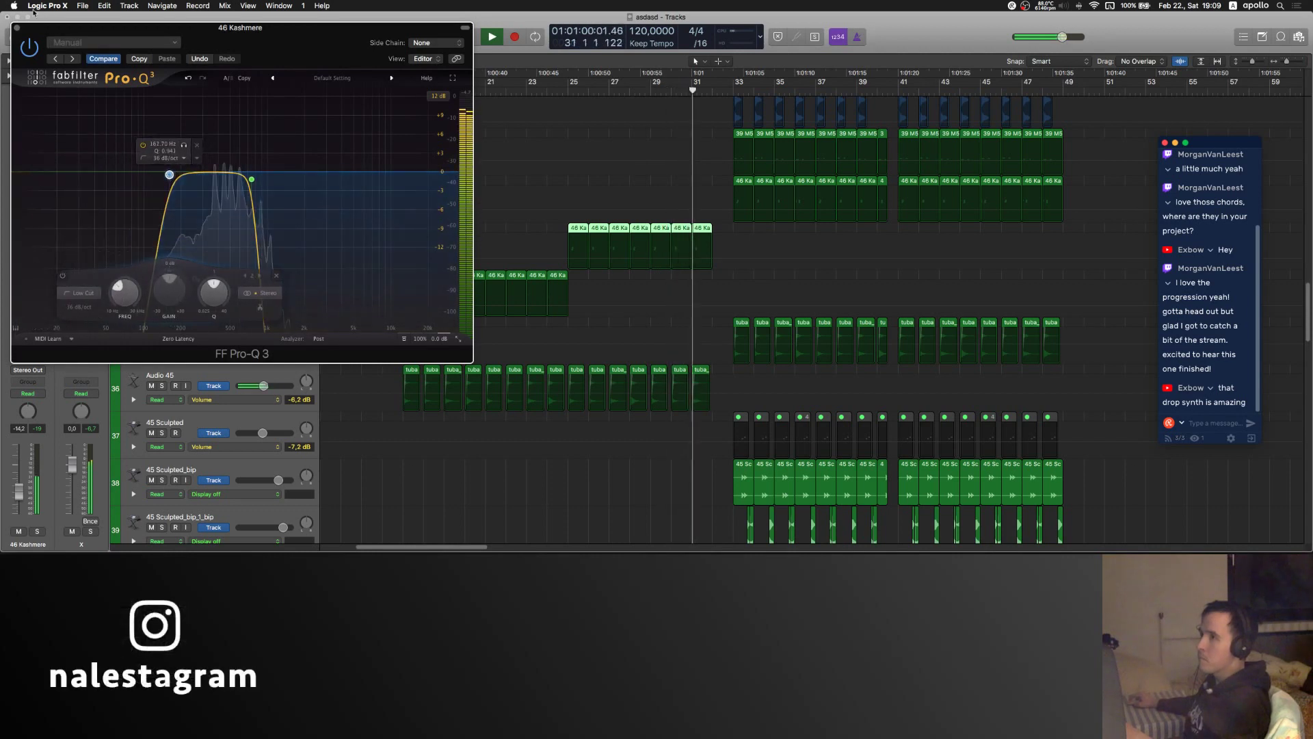
pyautogui.press('super+w')
pyautogui.press('a')
pyautogui.click(570, 175)
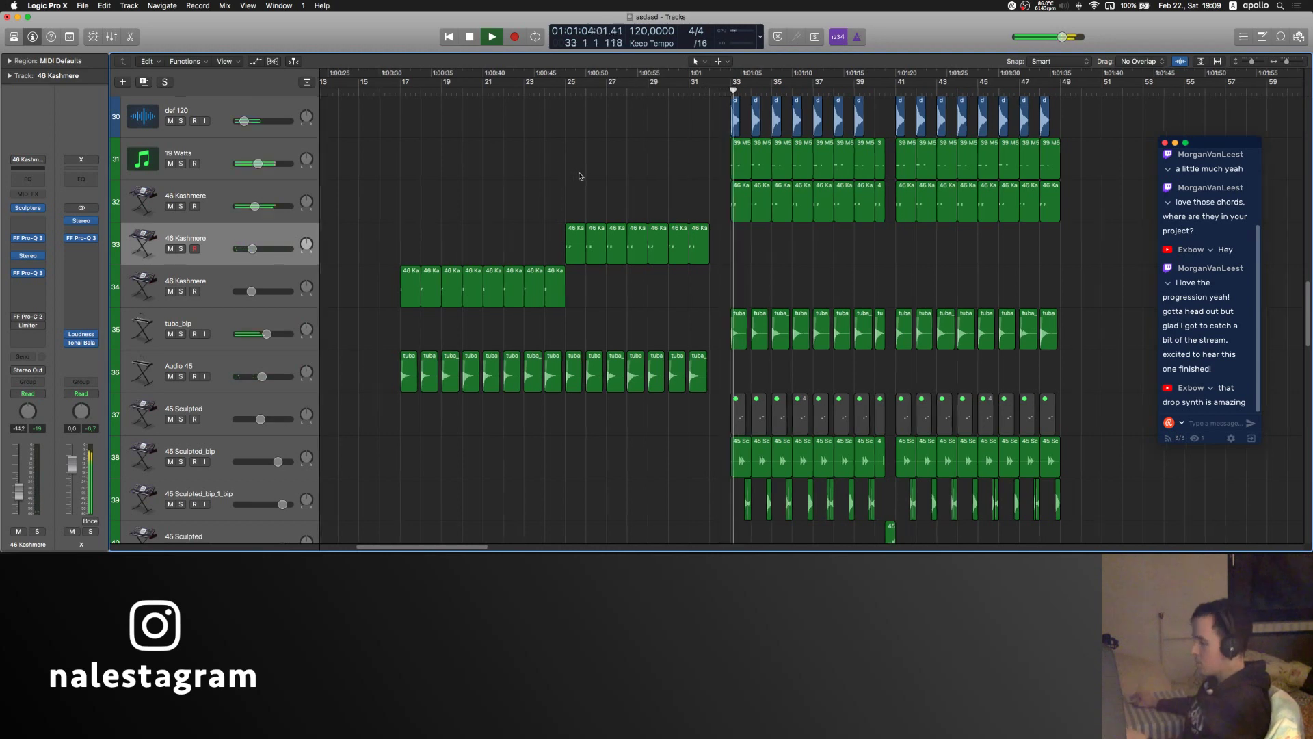
pyautogui.scroll(15, 575, 176)
pyautogui.hscroll(-3, 579, 177)
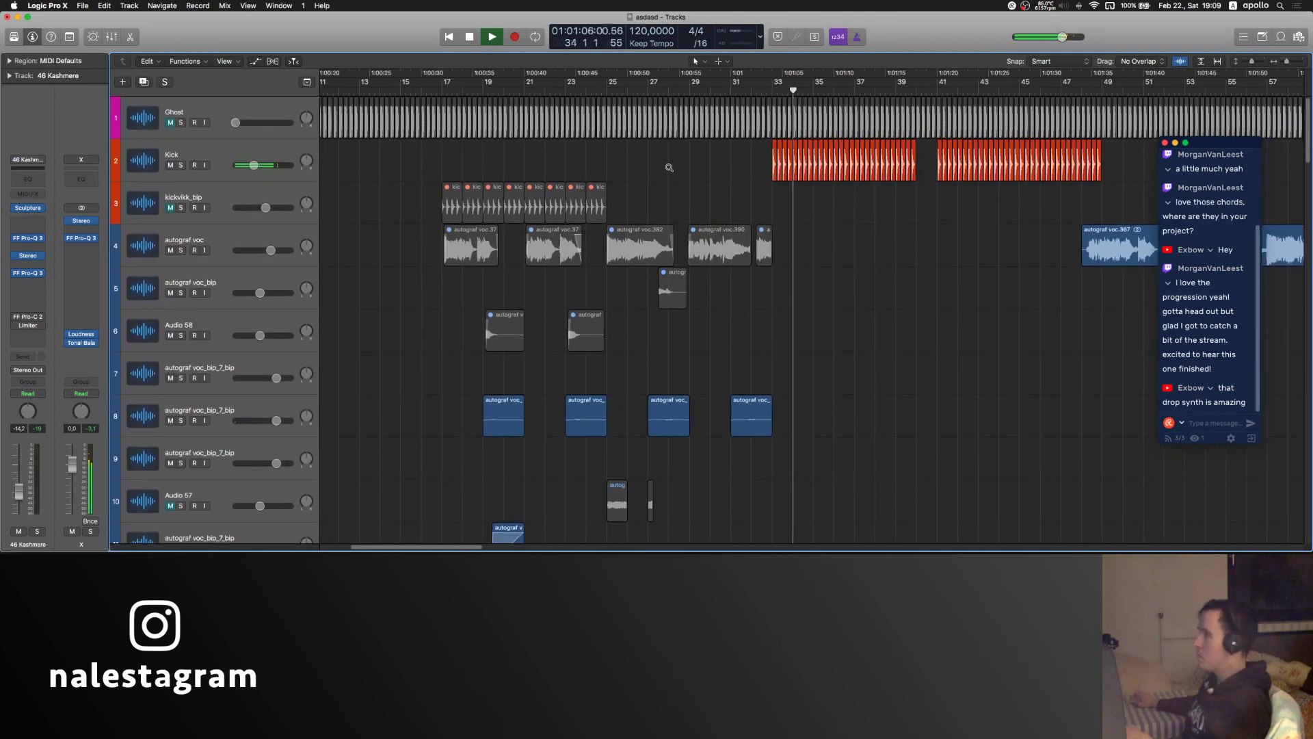
pyautogui.scroll(3, 670, 167)
pyautogui.hscroll(-4, 671, 170)
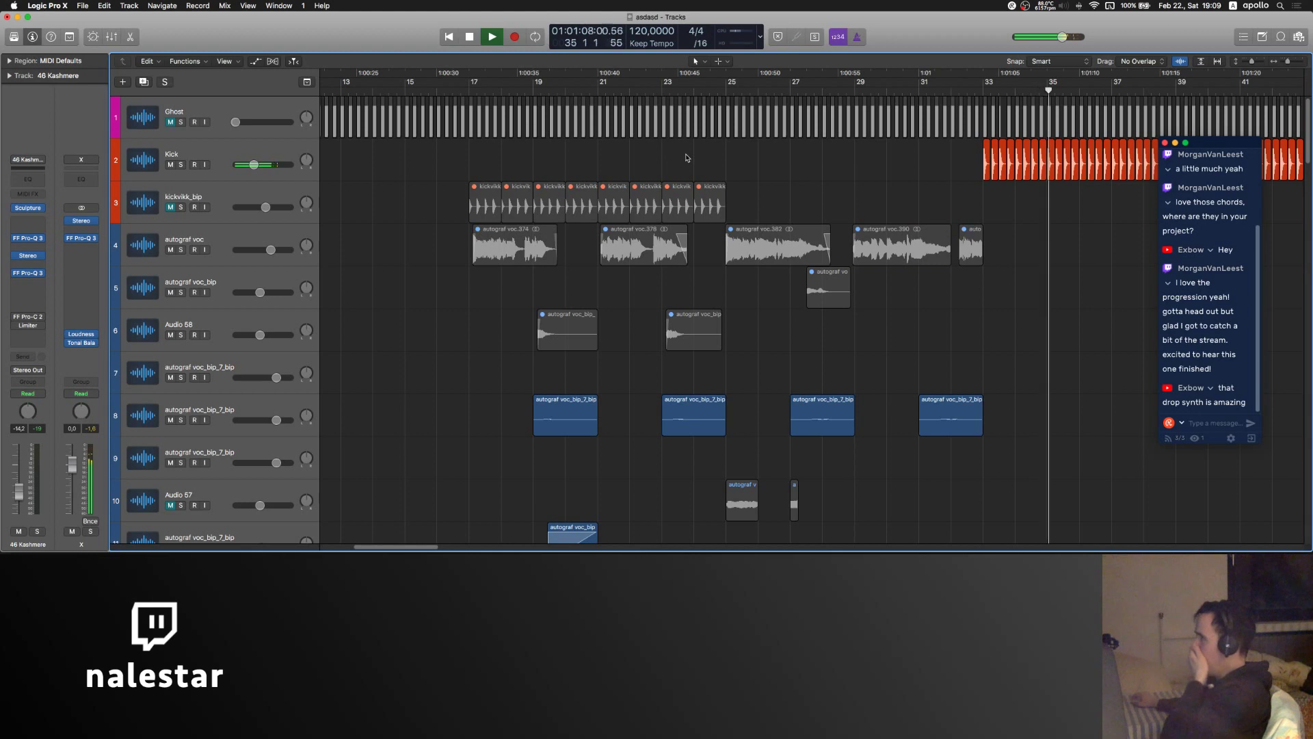
pyautogui.hscroll(5, 688, 158)
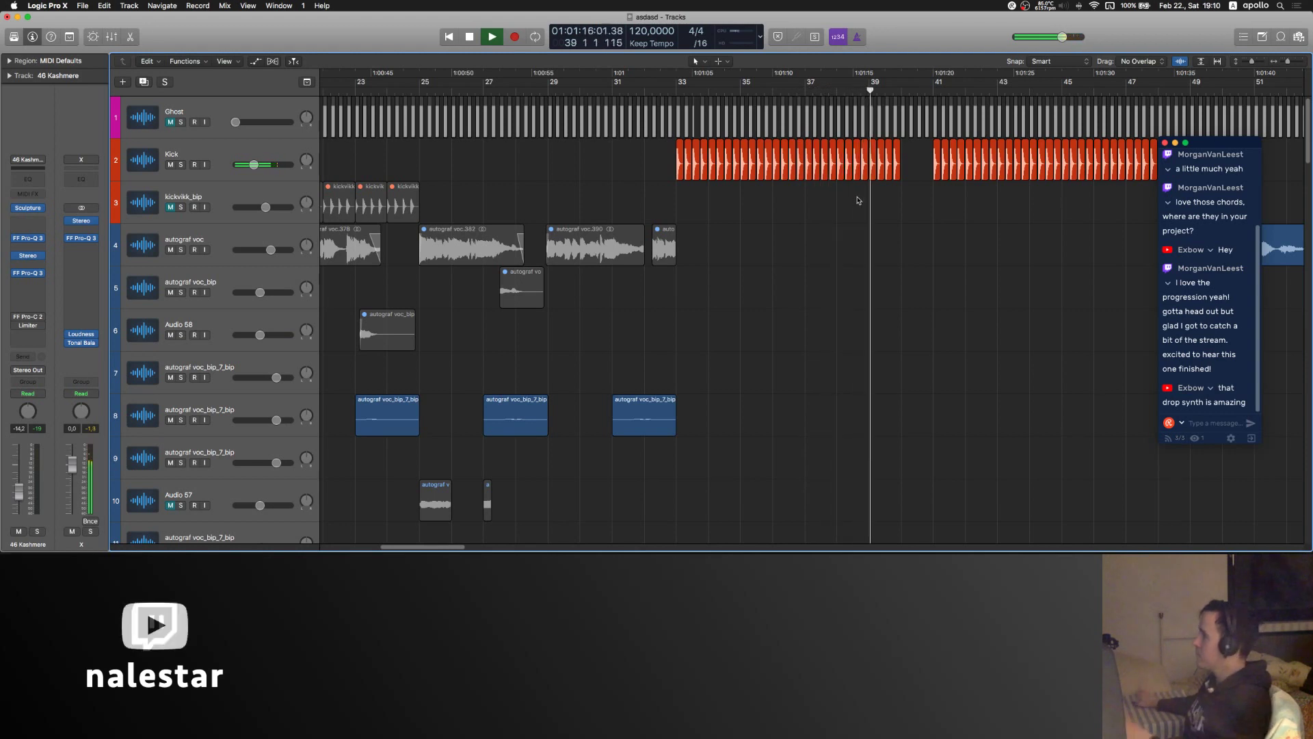
# - Mute the two DWILLY_drum_fill_juicy_134 regions just before bar 41
pyautogui.scroll(3, 859, 202)
pyautogui.hscroll(3, 858, 204)
pyautogui.scroll(-10, 703, 278)
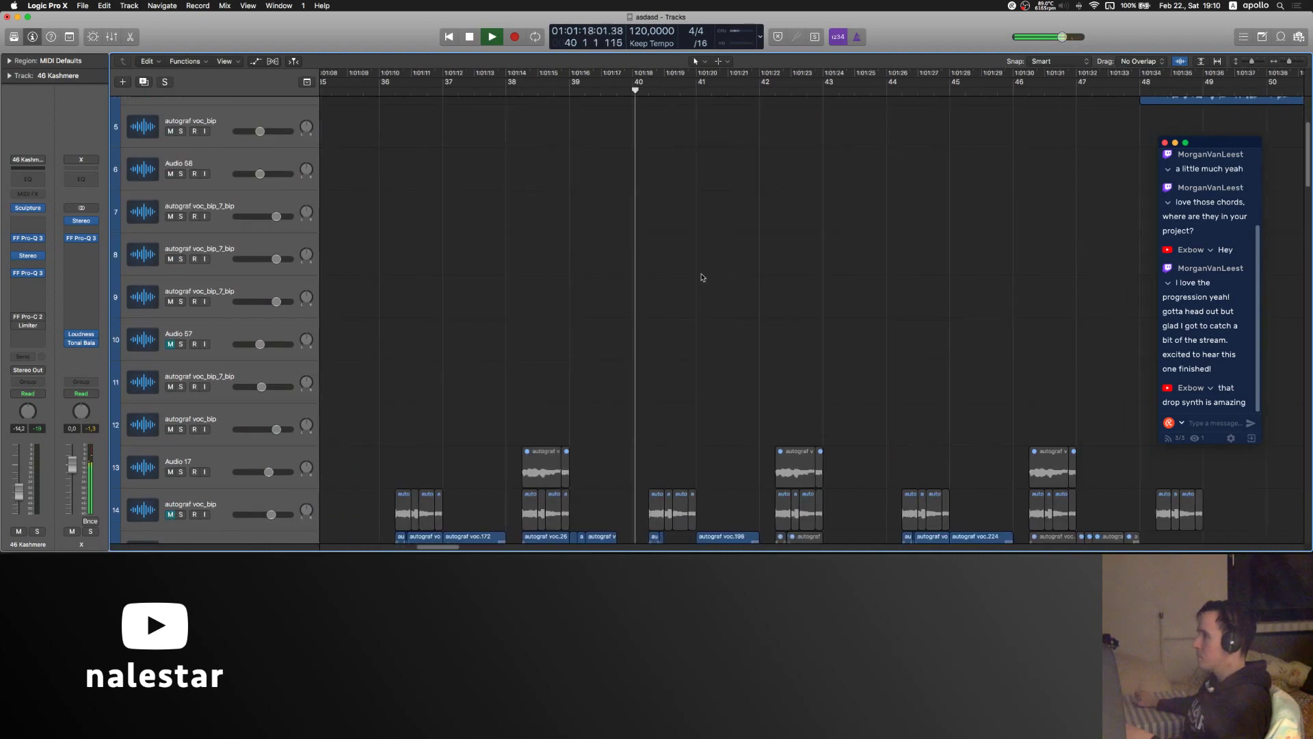
pyautogui.scroll(-20, 641, 182)
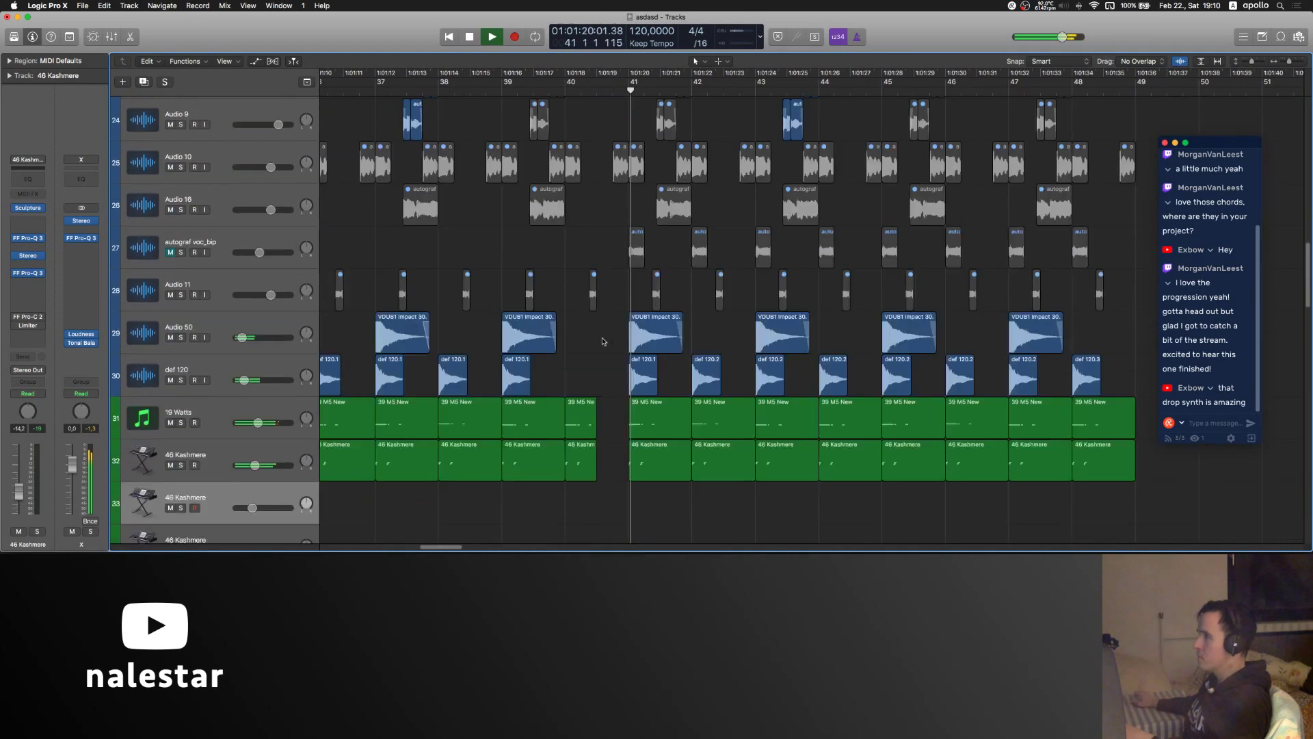
pyautogui.scroll(-3, 609, 336)
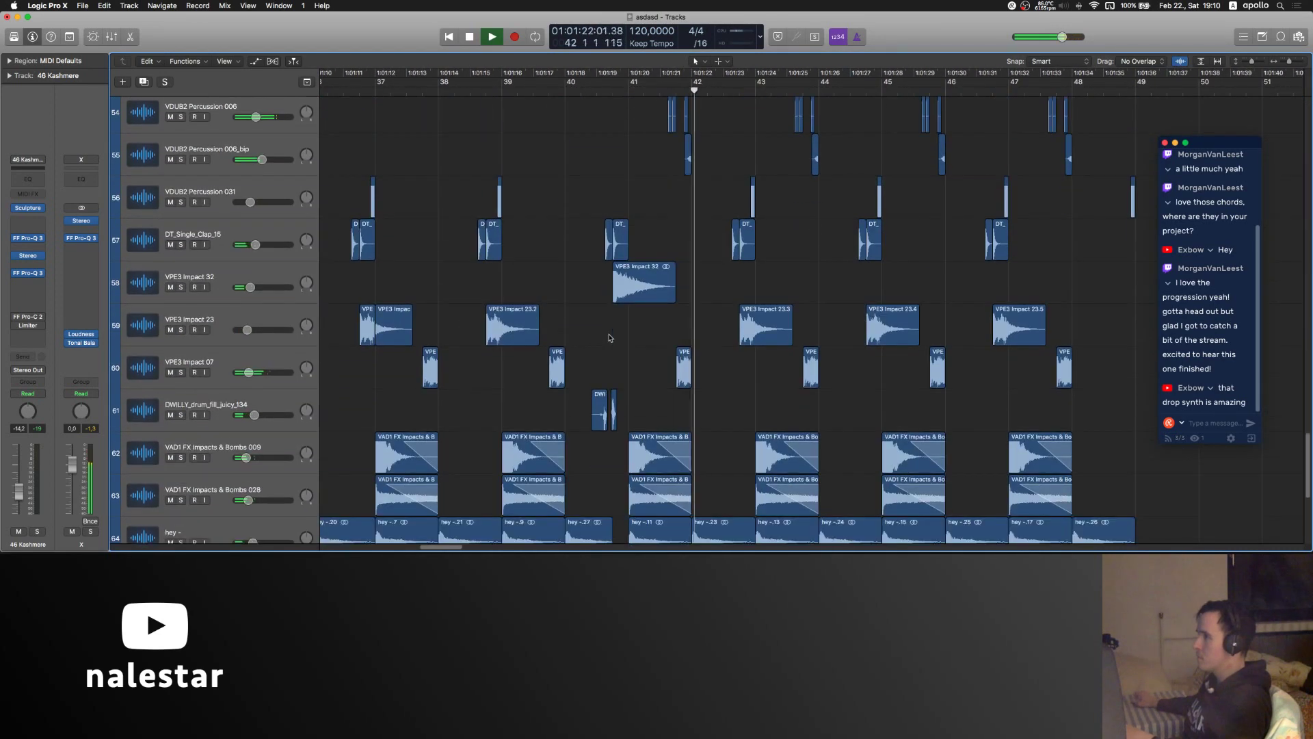
pyautogui.scroll(-5, 636, 392)
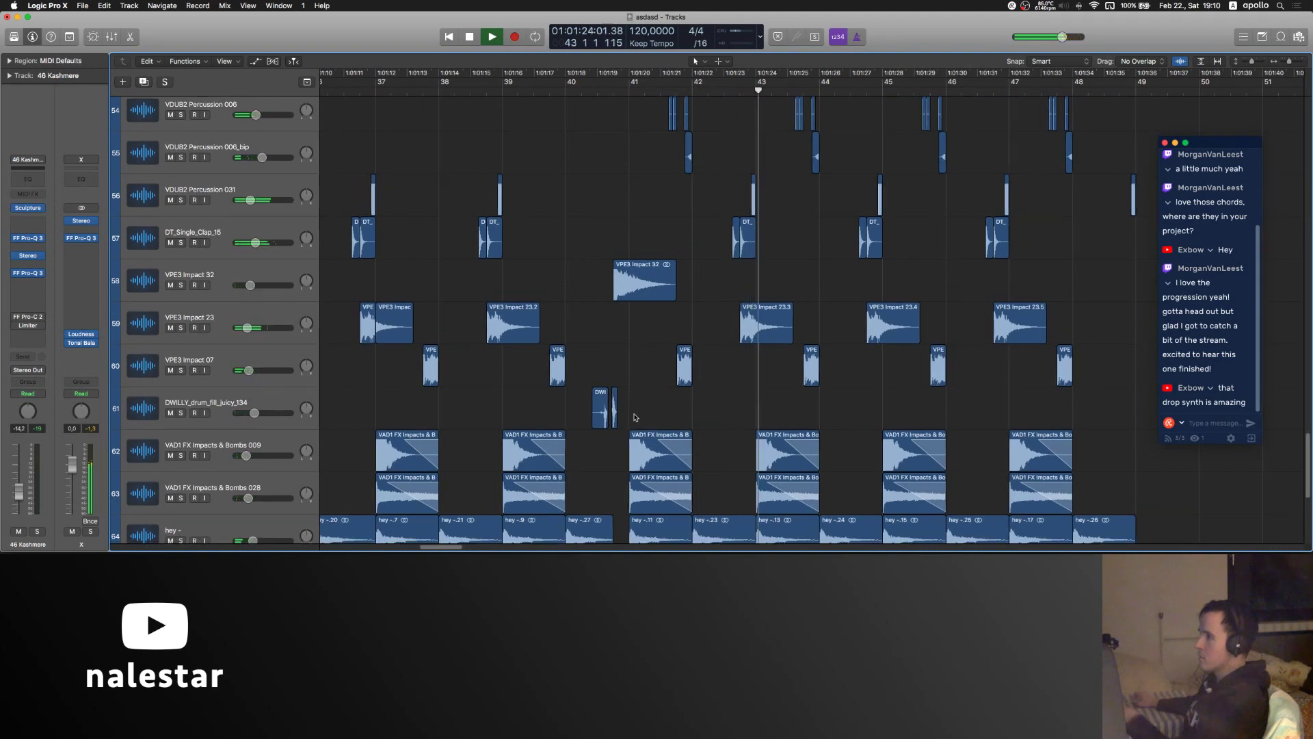
pyautogui.moveTo(660, 403); pyautogui.dragTo(708, 412)
pyautogui.scroll(-4, 708, 411)
pyautogui.scroll(4, 709, 411)
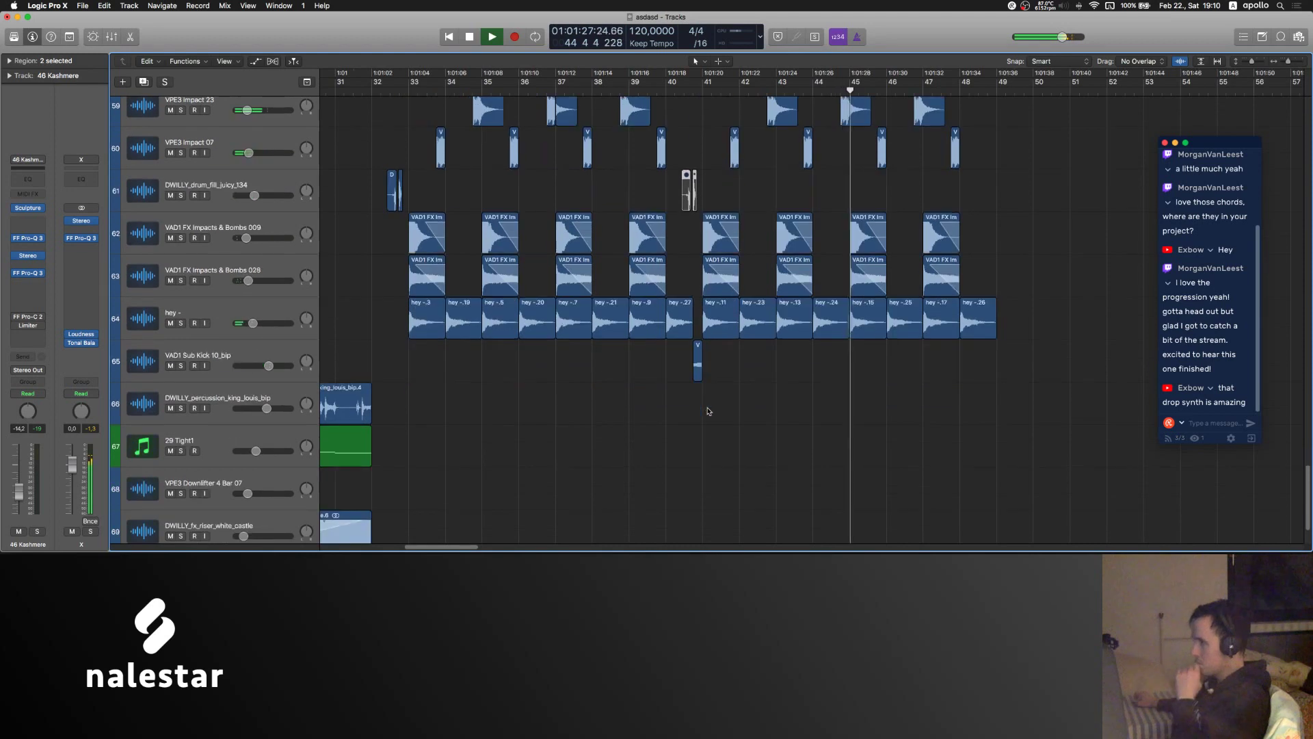
# - Play the drop from bar 39 and unmute the two DWILLY_drum_fill_juicy_134 regions just before bar 41
pyautogui.click(629, 107)
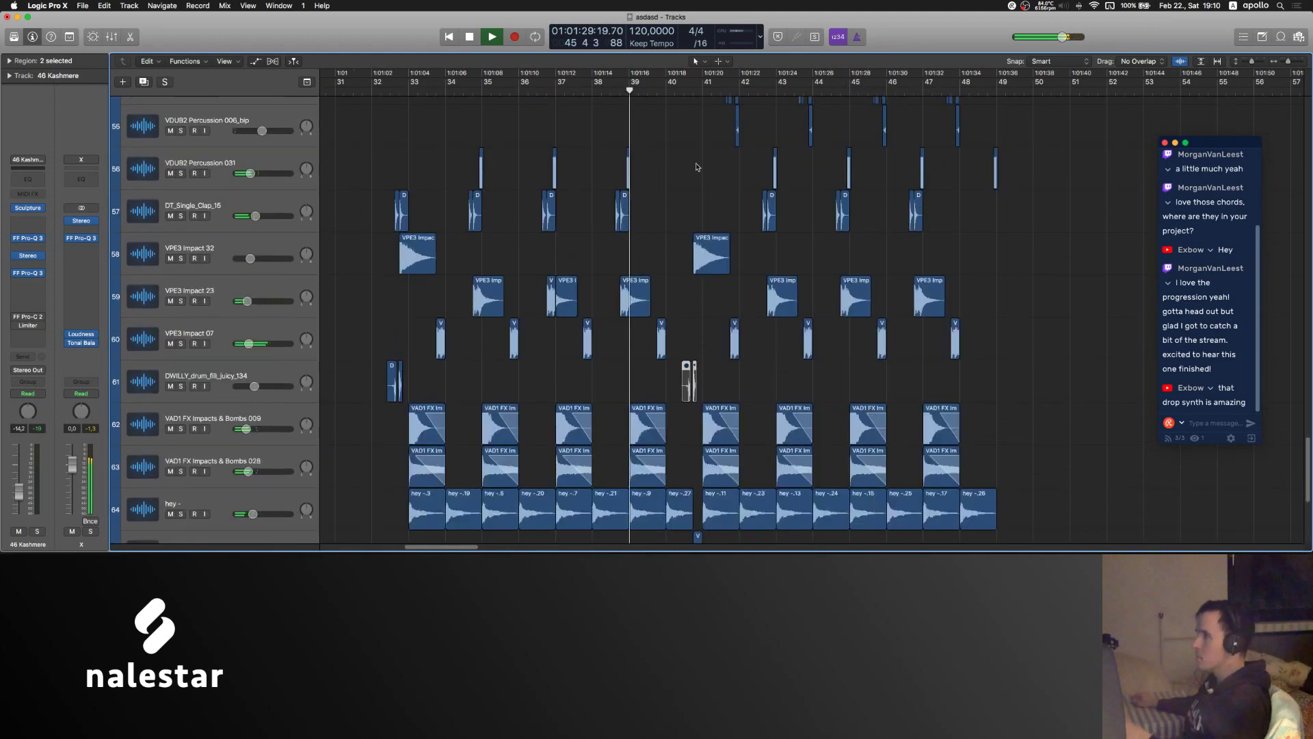
pyautogui.scroll(6, 673, 190)
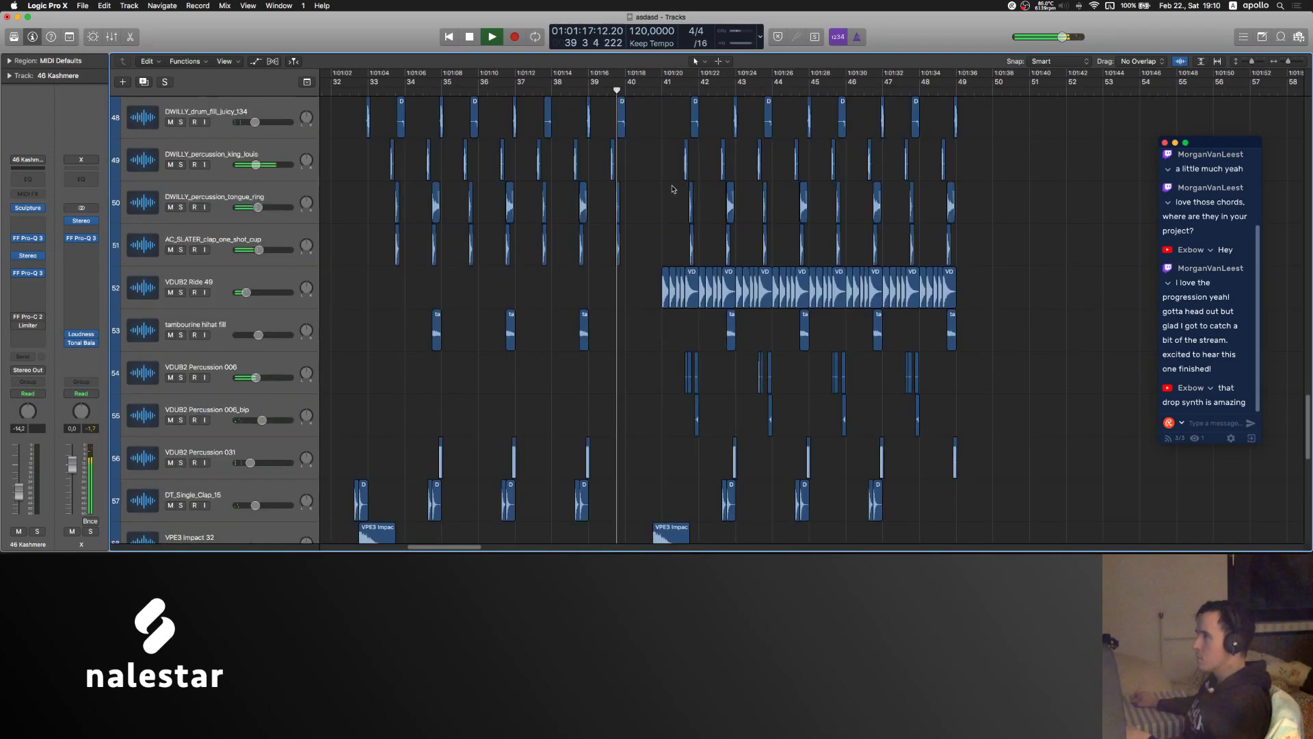
pyautogui.scroll(6, 673, 189)
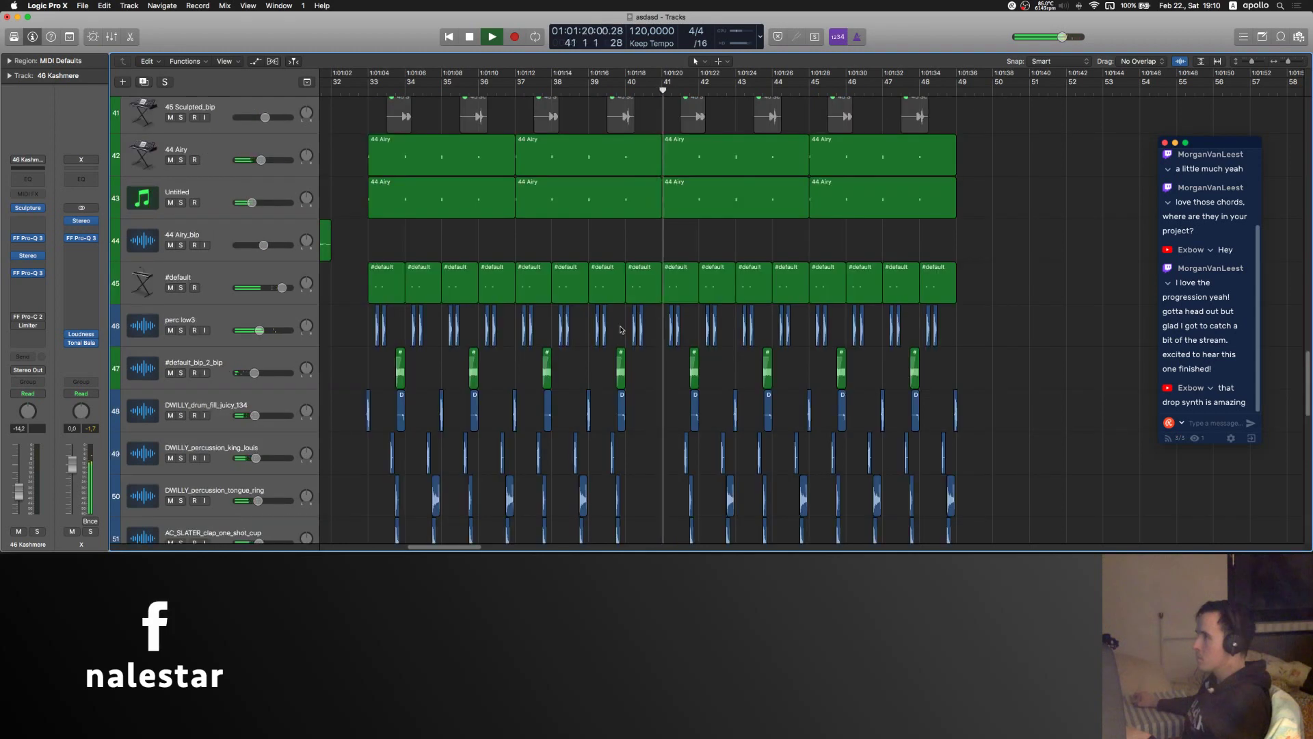
pyautogui.scroll(-12, 621, 330)
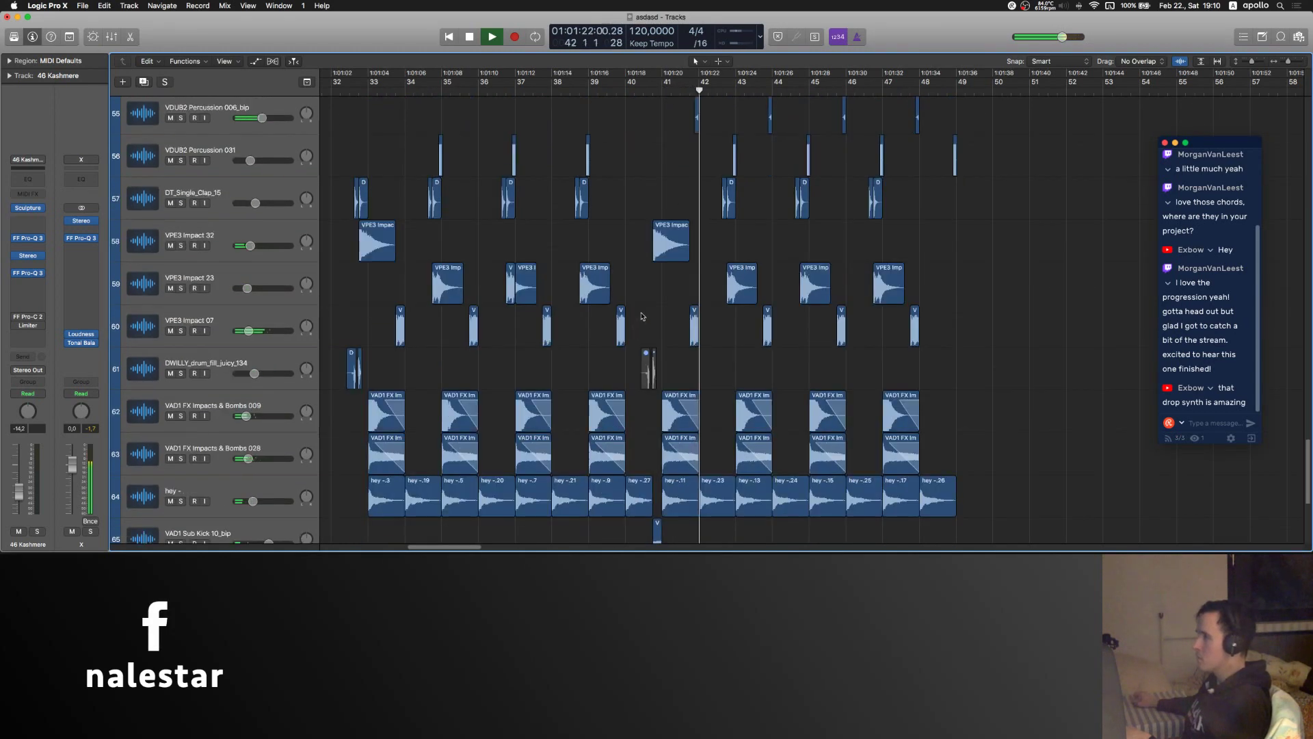
pyautogui.click(650, 368)
# - Copy the DT_Single_Clap_15 clap regions into the gap just before bar 41
pyautogui.scroll(3, 552, 346)
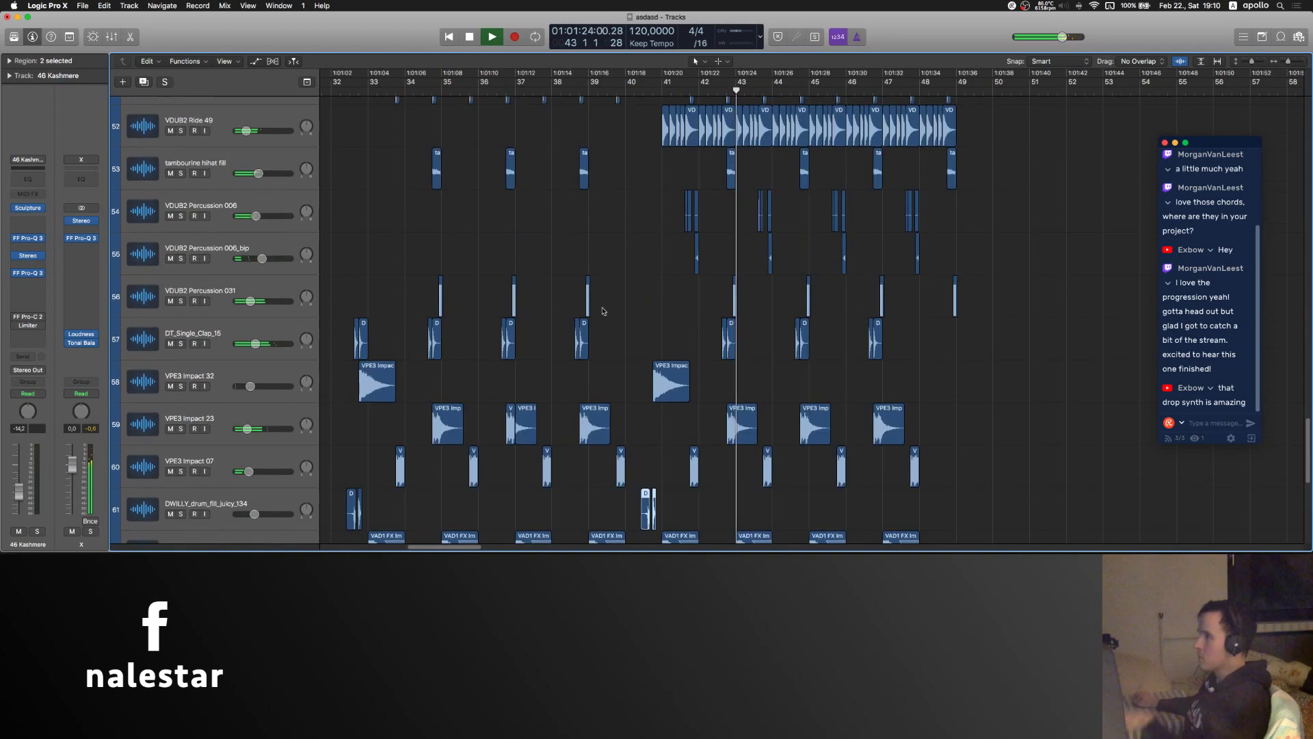
pyautogui.moveTo(551, 346); pyautogui.dragTo(649, 343)
pyautogui.press('super+c')
pyautogui.click(626, 343)
pyautogui.press('super+v')
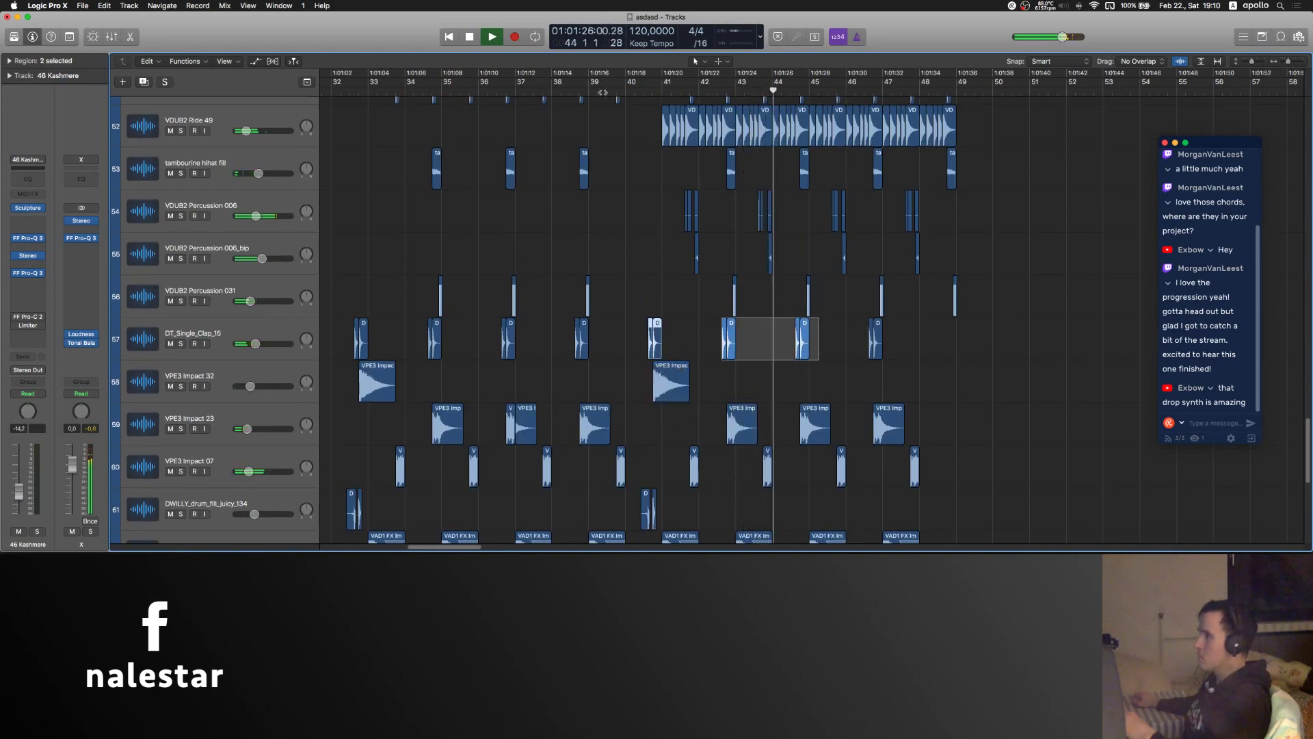
# - Audition the transition into bar 41 from bar 39 with the VPE3 Impact 32 track muted and unmuted
pyautogui.hscroll(-2, 598, 299)
pyautogui.click(585, 232)
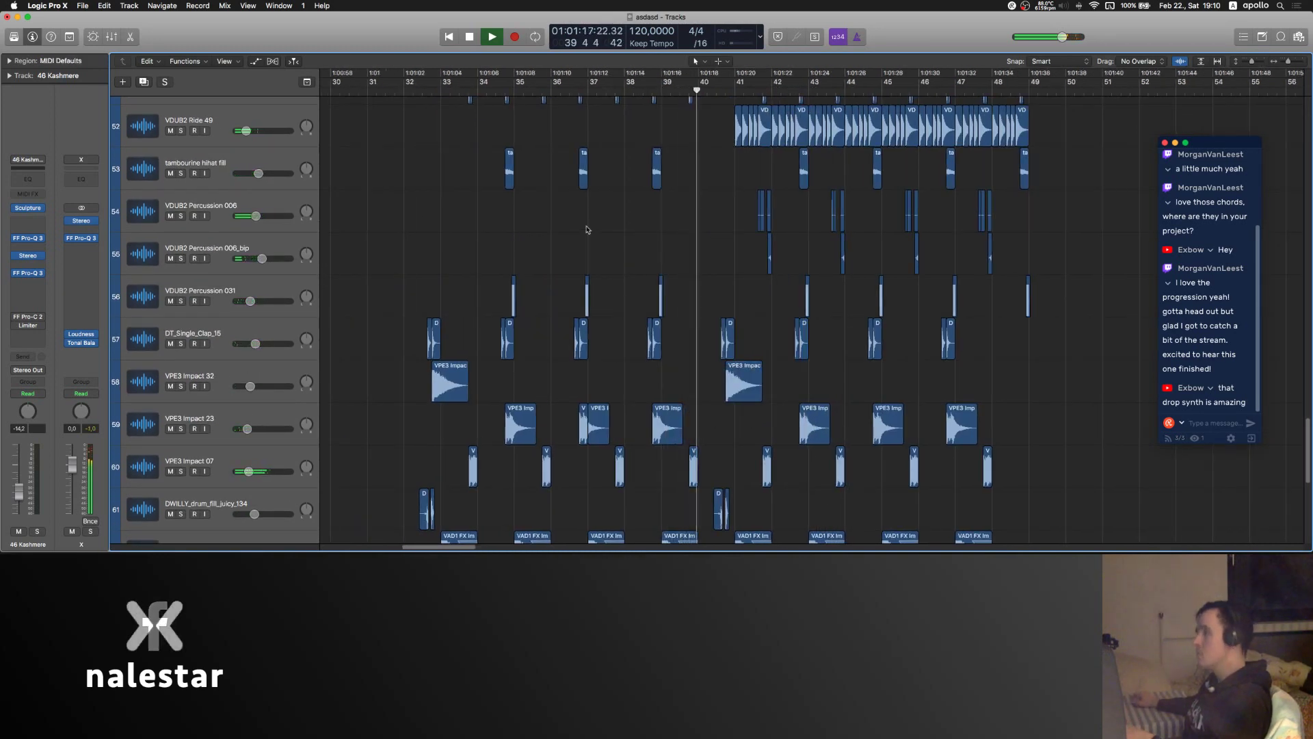
pyautogui.click(172, 387)
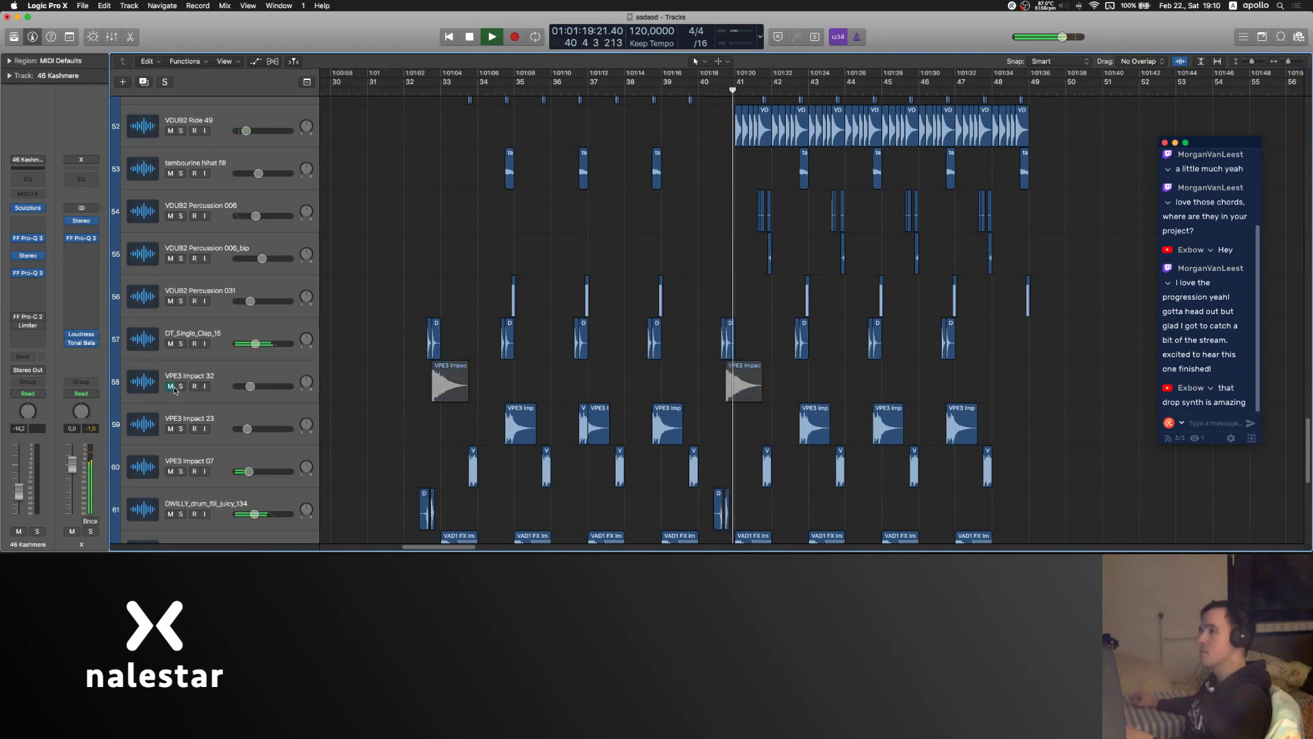
pyautogui.click(171, 386)
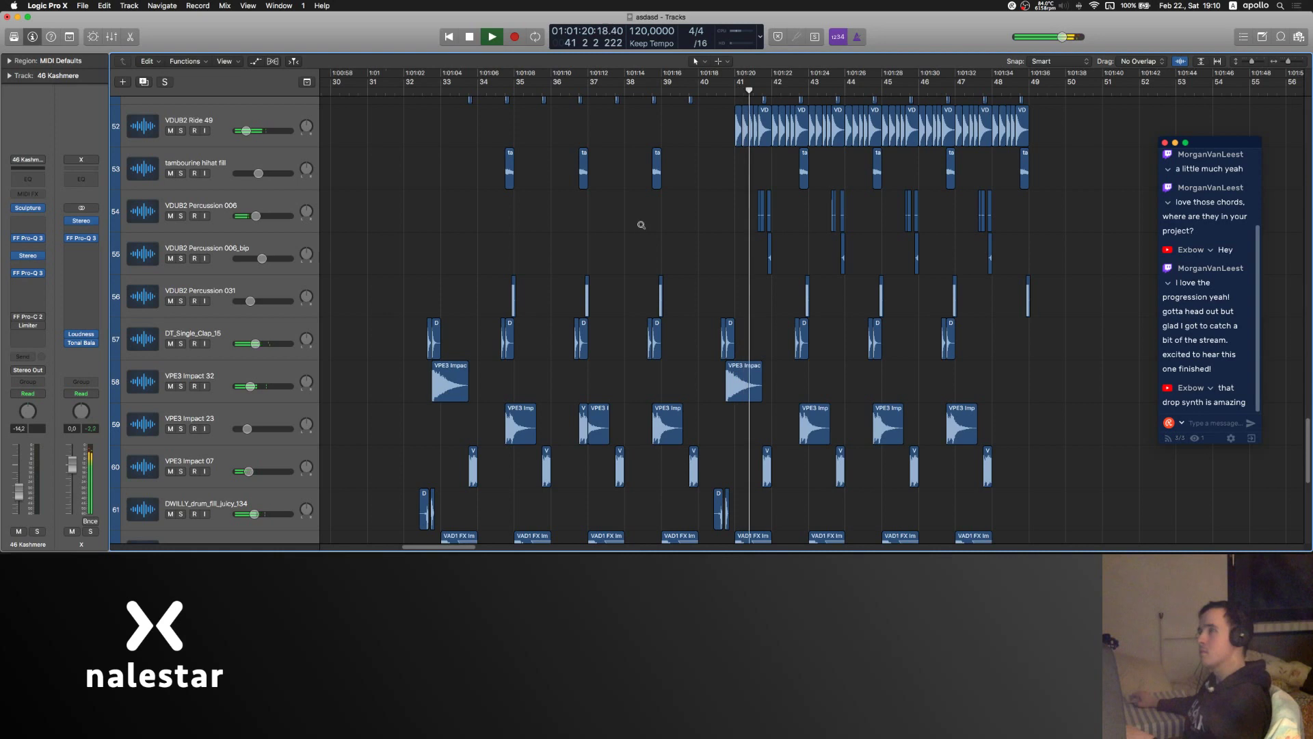
# - Insert FF Pro-C 2 on the autograf voc_bip_7_bip track that holds the four echo regions
pyautogui.scroll(-2, 642, 224)
pyautogui.hscroll(-5, 642, 224)
pyautogui.hscroll(-1, 566, 100)
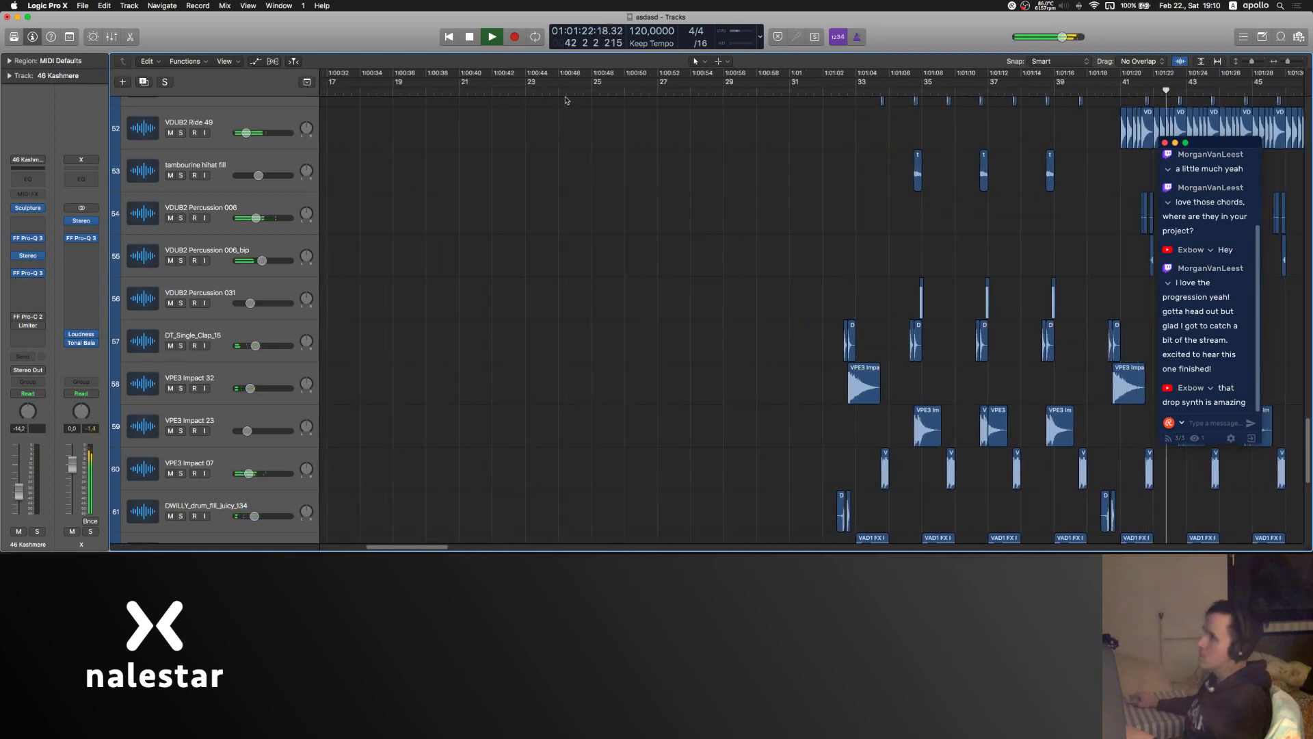
pyautogui.click(565, 96)
pyautogui.scroll(10, 550, 141)
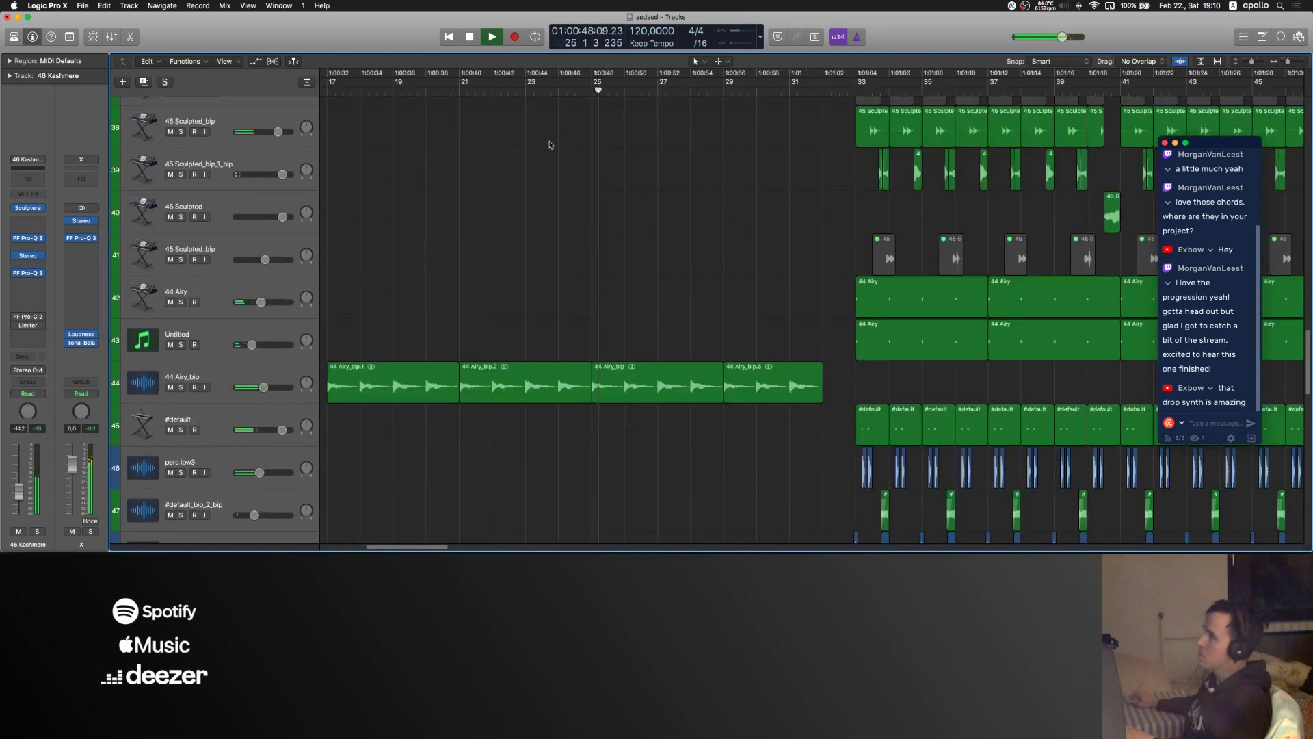
pyautogui.scroll(10, 550, 143)
pyautogui.scroll(15, 567, 183)
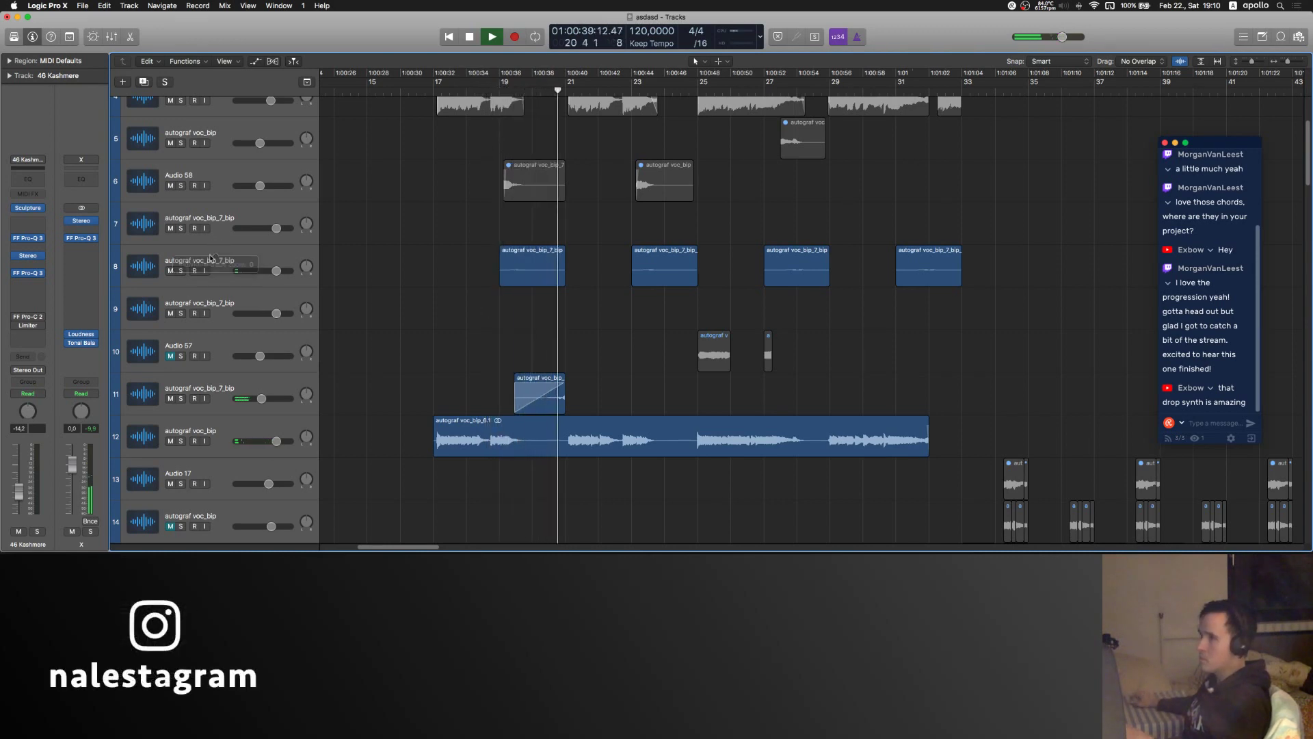
pyautogui.click(212, 279)
pyautogui.click(41, 293)
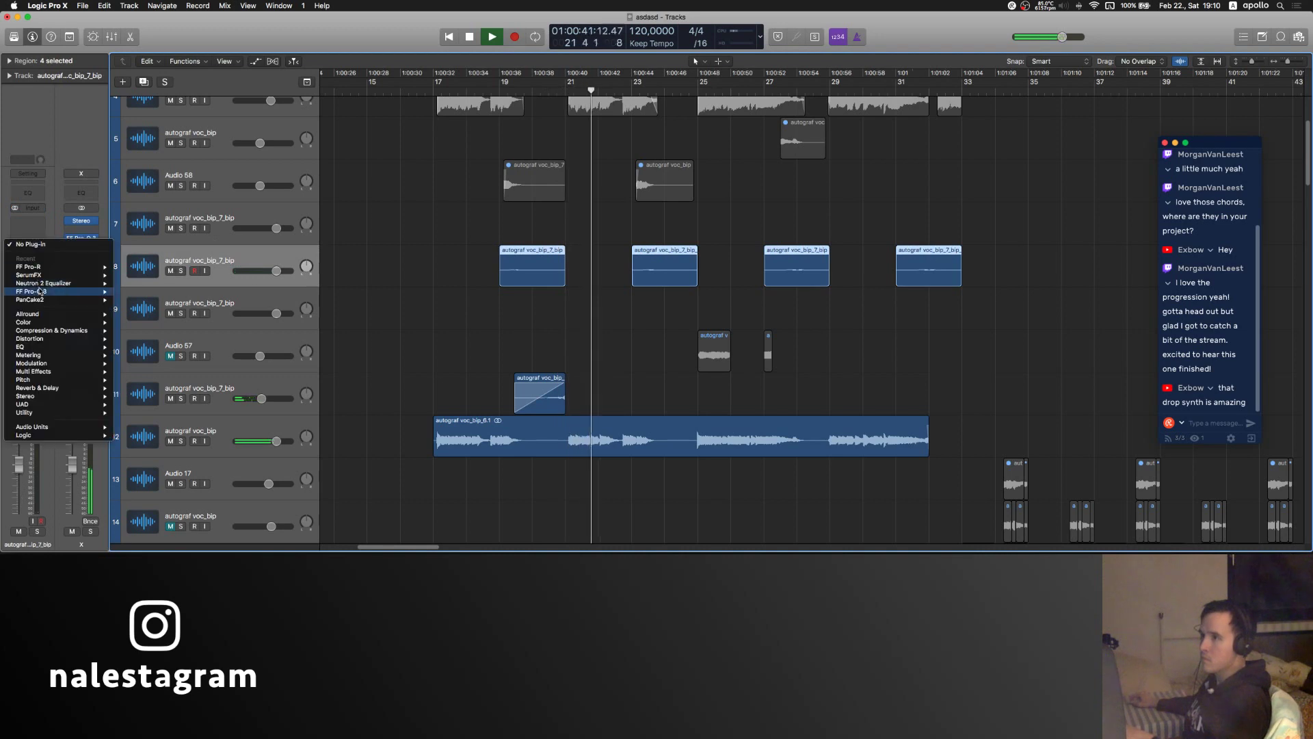
pyautogui.moveTo(62, 330)
pyautogui.click(140, 263)
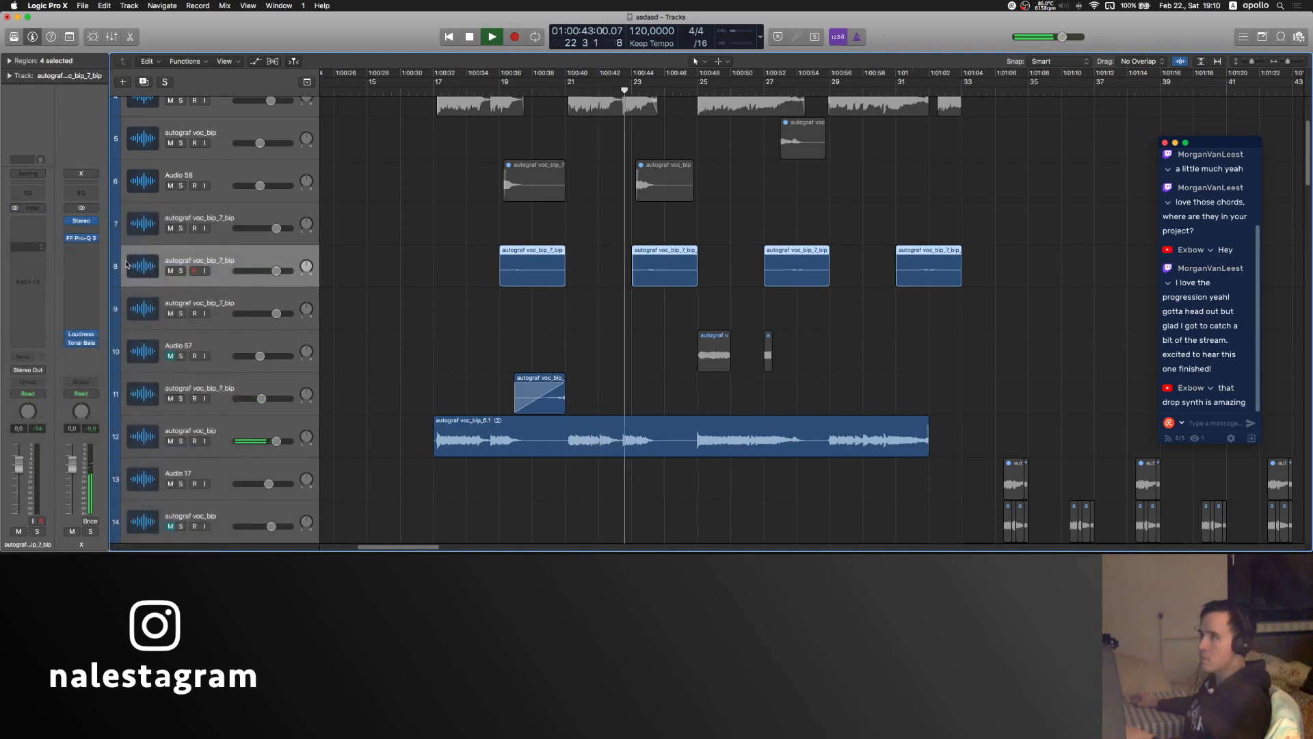
# - Adjust the wet gain in FF Pro-C 2 and set the echo track's volume to 1.4 dB while playing from bar 17
pyautogui.moveTo(84, 290); pyautogui.dragTo(84, 292)
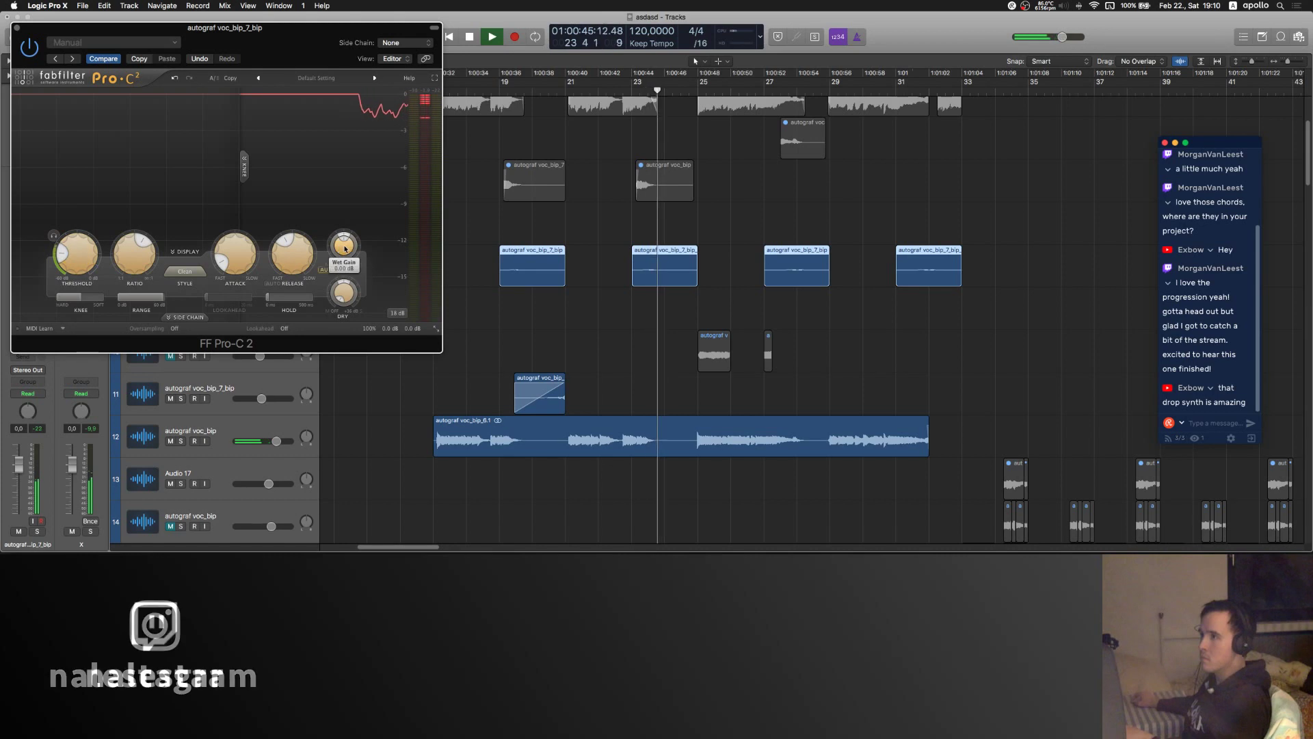
pyautogui.moveTo(348, 244); pyautogui.dragTo(350, 238)
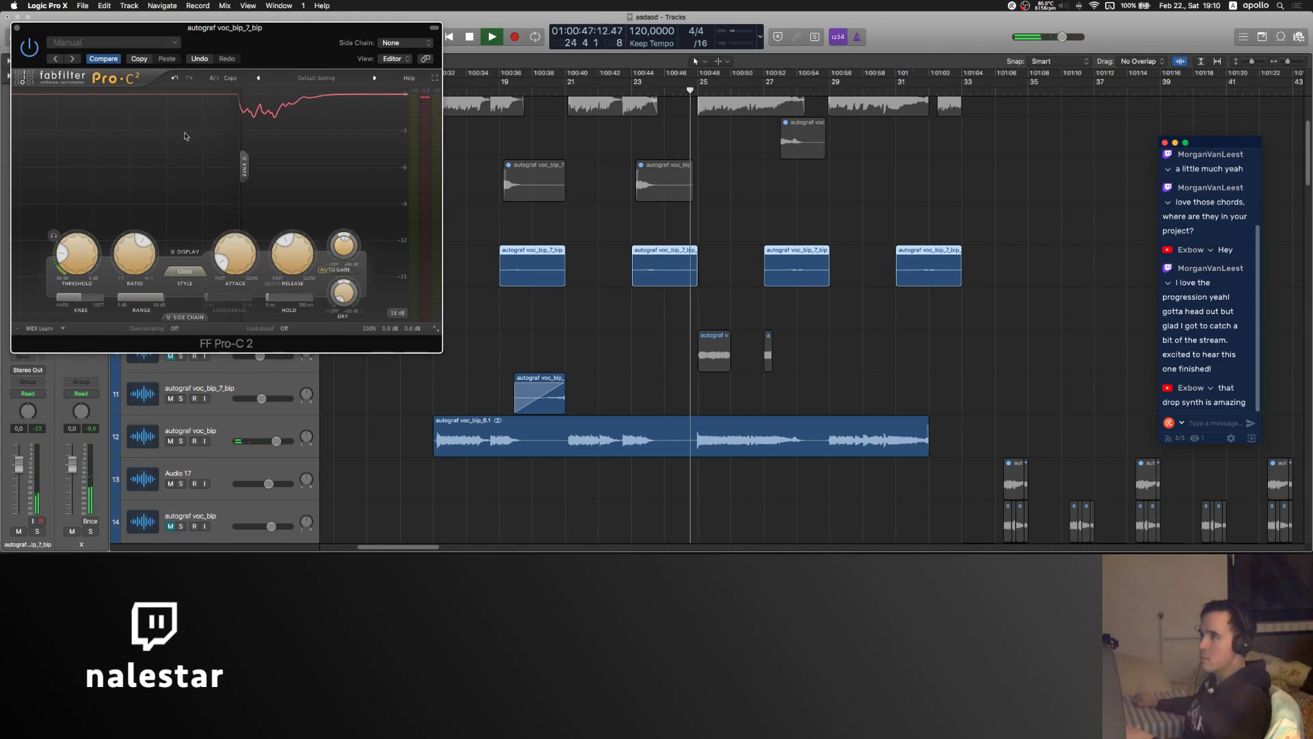
pyautogui.click(17, 28)
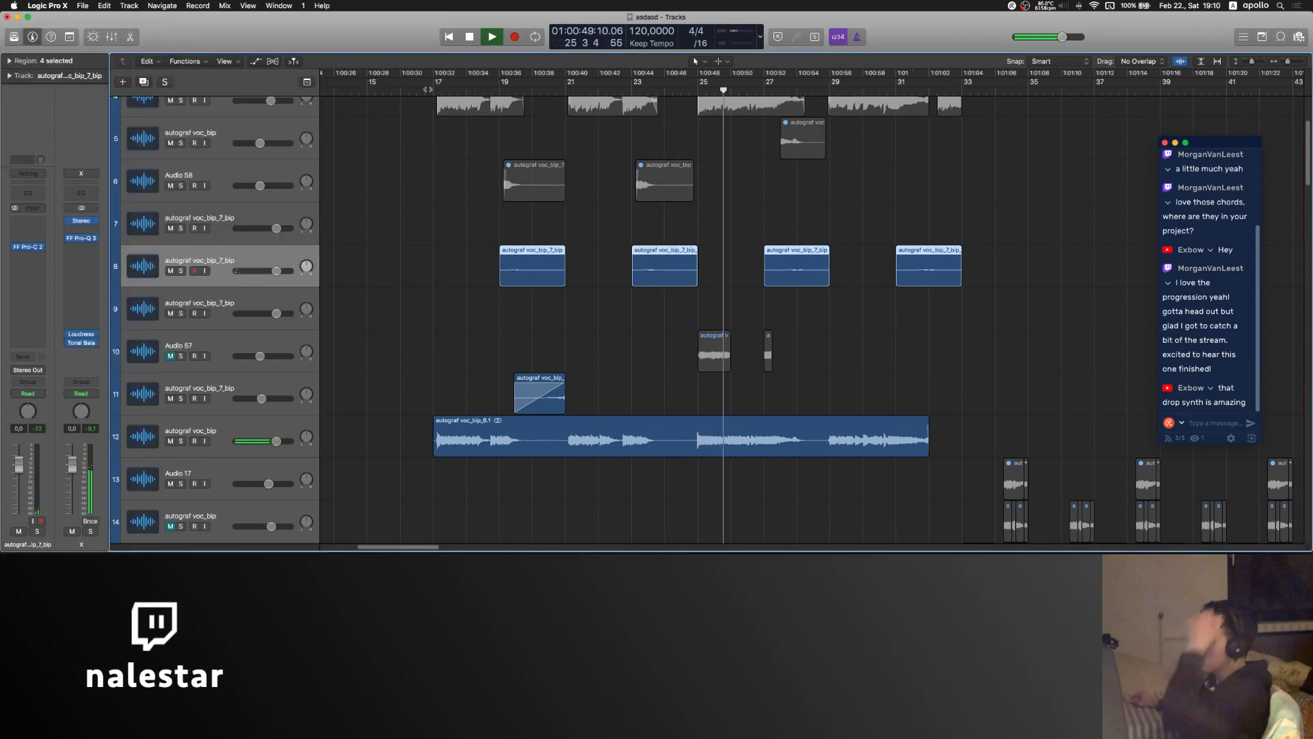
pyautogui.click(433, 91)
pyautogui.click(410, 255)
pyautogui.moveTo(24, 471); pyautogui.dragTo(30, 463)
# - Add FF Pro-R to the echo track with the Lively Medium Room preset, a reduced mix and a Space of about 4.09 s
pyautogui.click(35, 266)
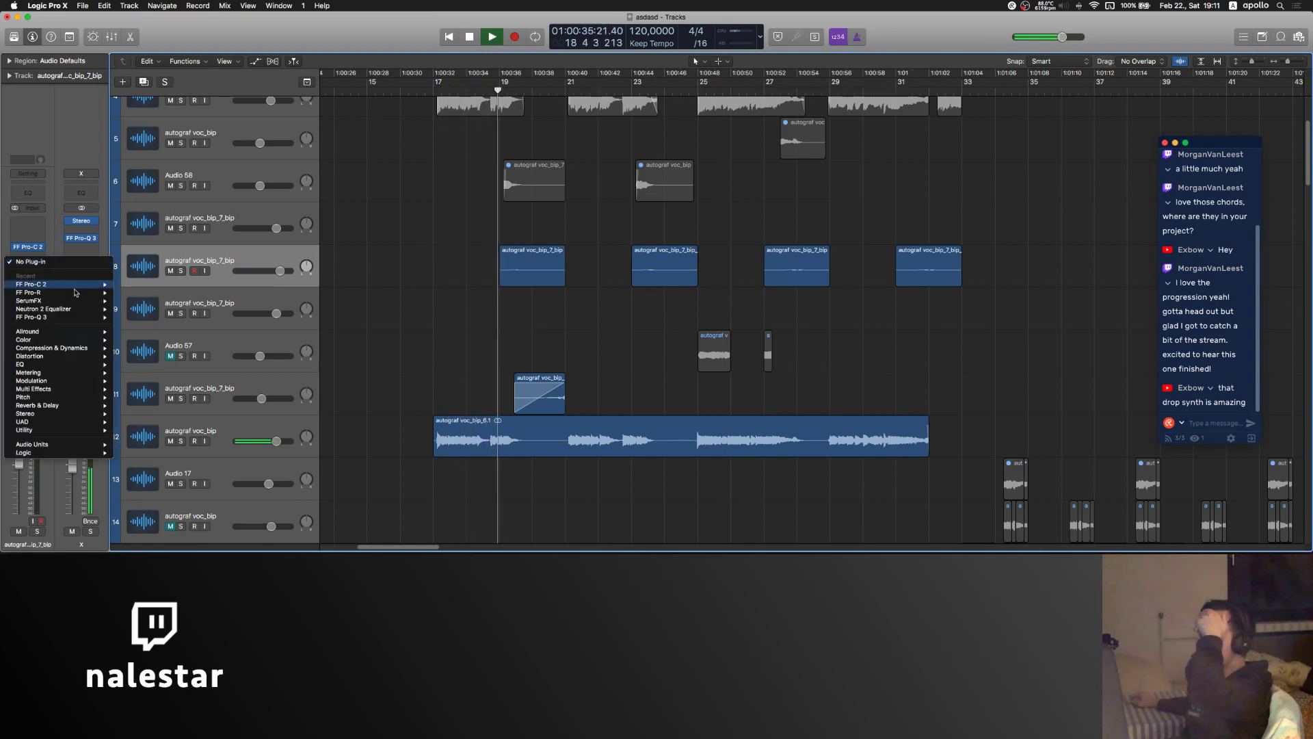
pyautogui.click(55, 288)
pyautogui.moveTo(414, 113); pyautogui.dragTo(415, 171)
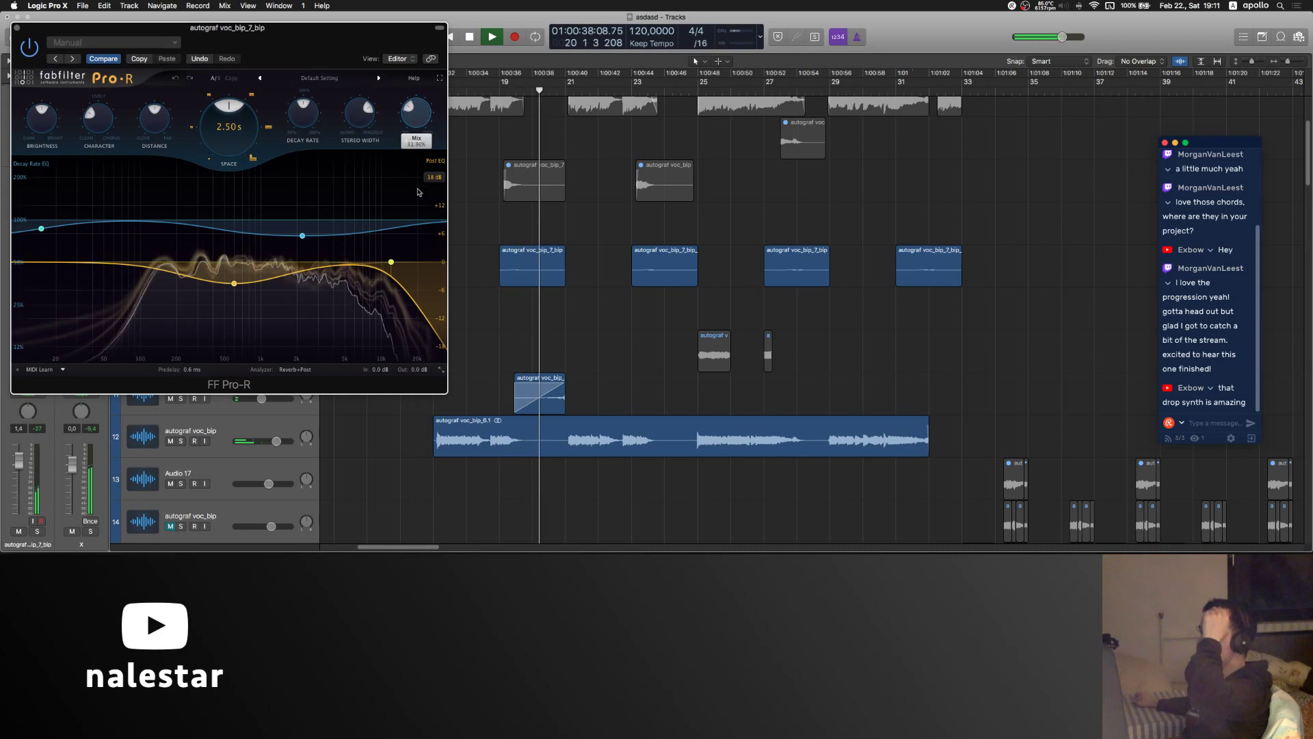
pyautogui.click(330, 80)
pyautogui.moveTo(311, 109)
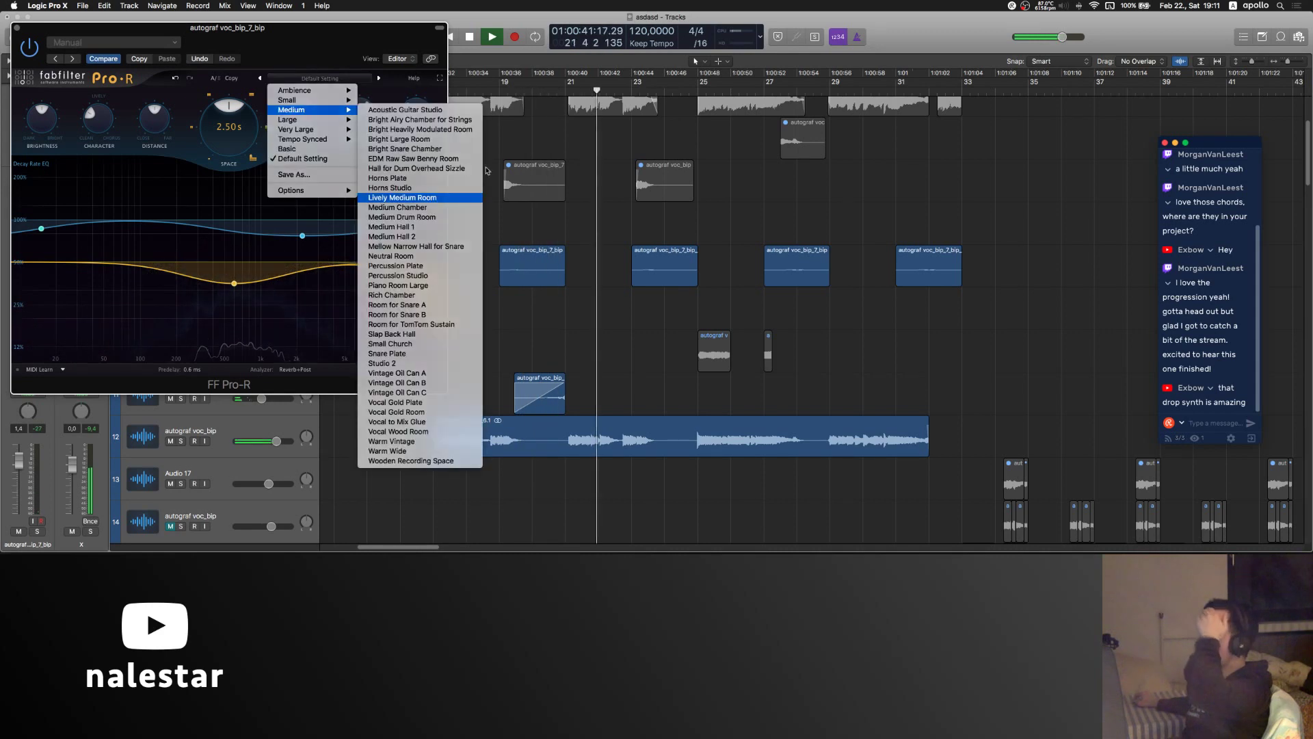
pyautogui.click(421, 194)
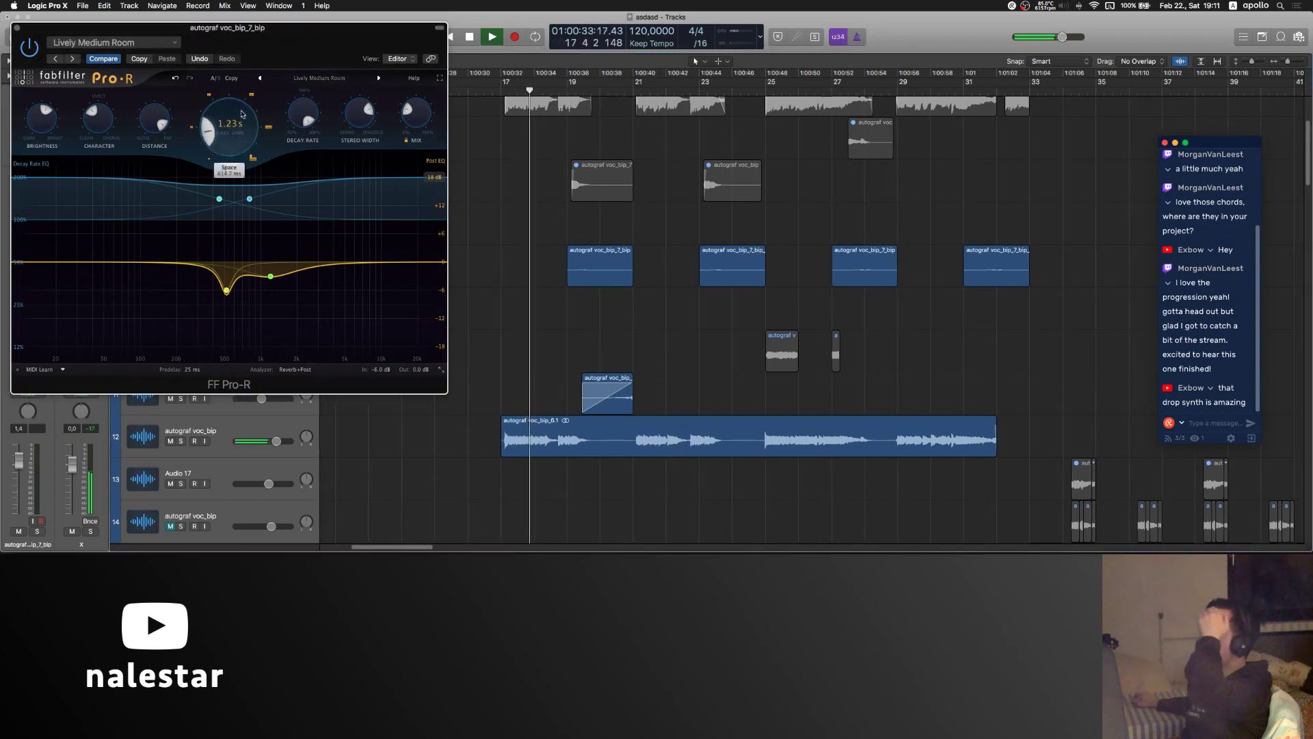
pyautogui.moveTo(229, 127); pyautogui.dragTo(250, 82)
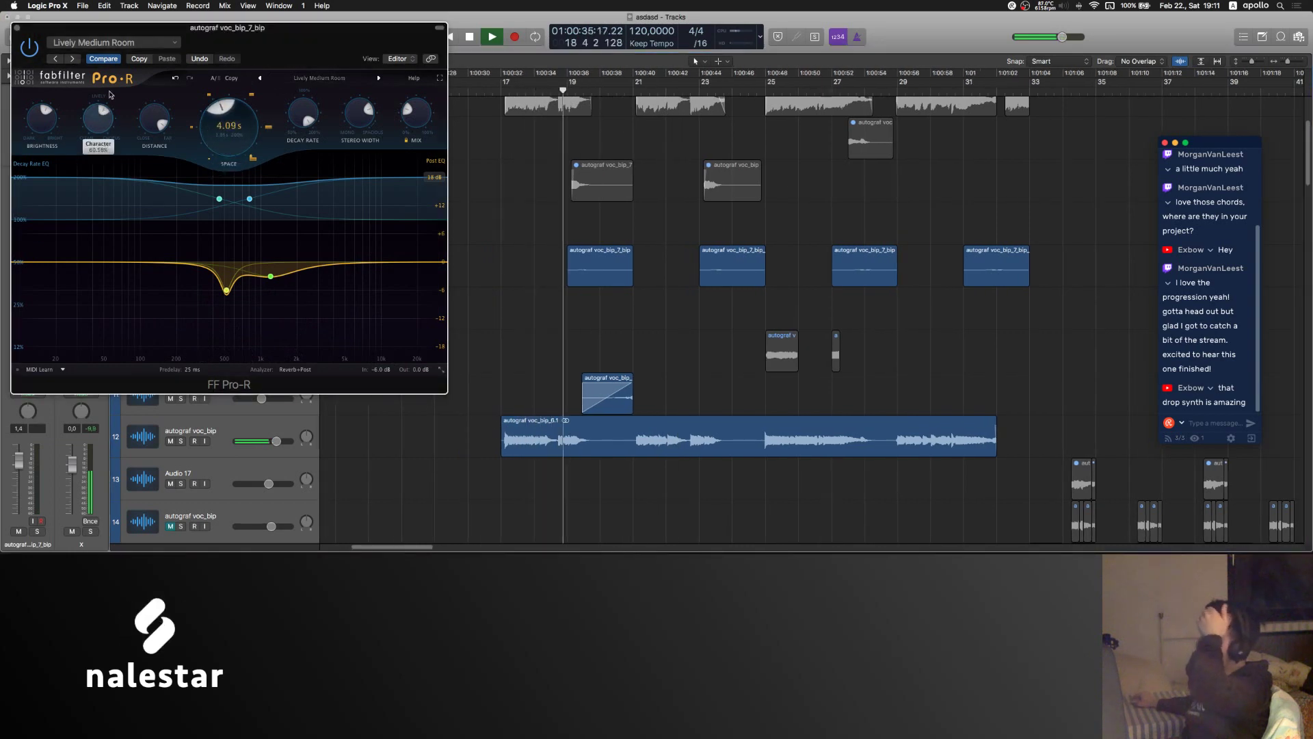
pyautogui.click(17, 27)
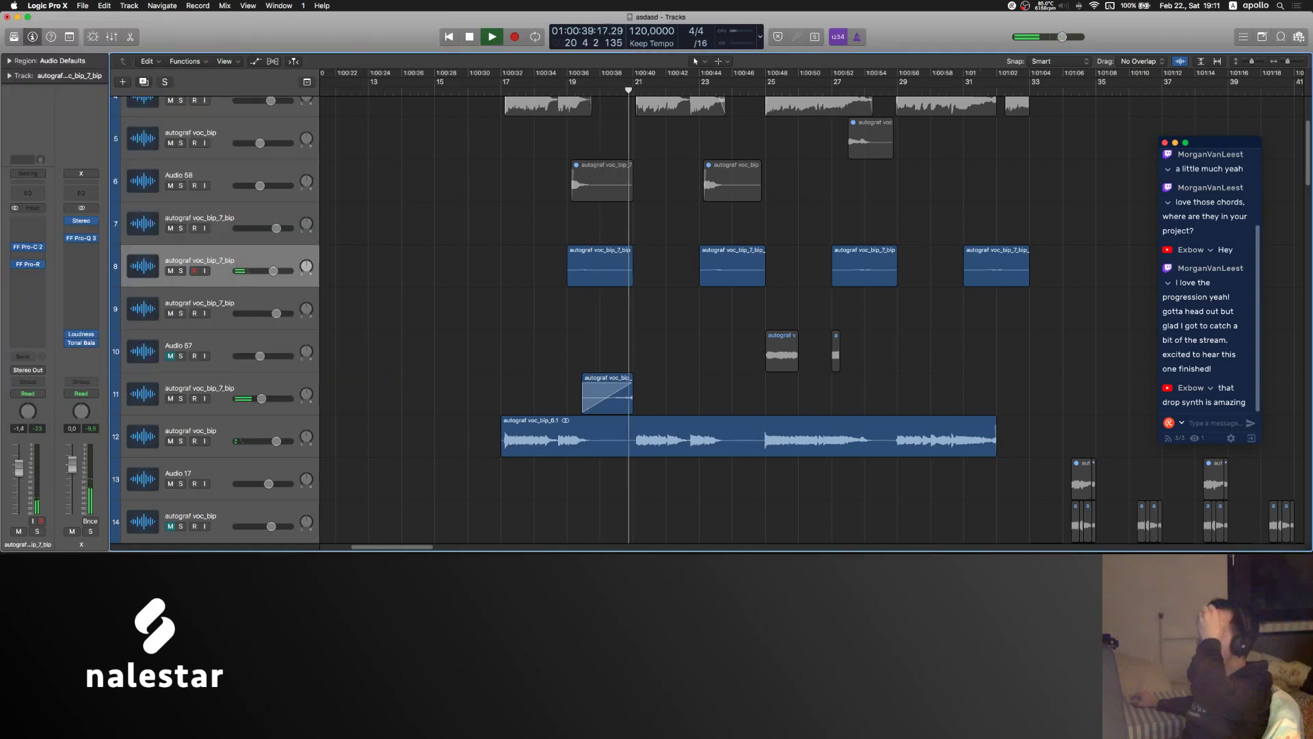
# - Repeat the faded-in autograf voc_bip_7_bip region on track 11 so that it leads into both bar 21 and bar 25
pyautogui.hscroll(3, 482, 307)
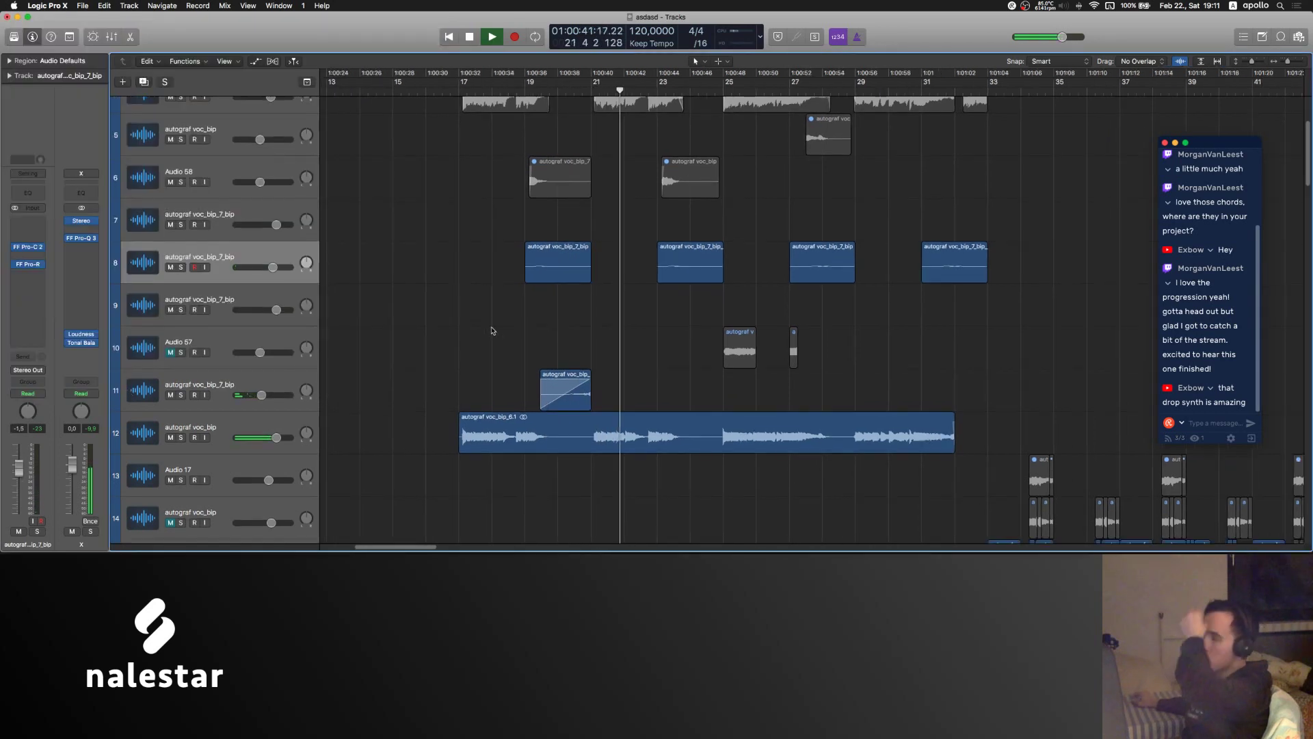
pyautogui.click(170, 394)
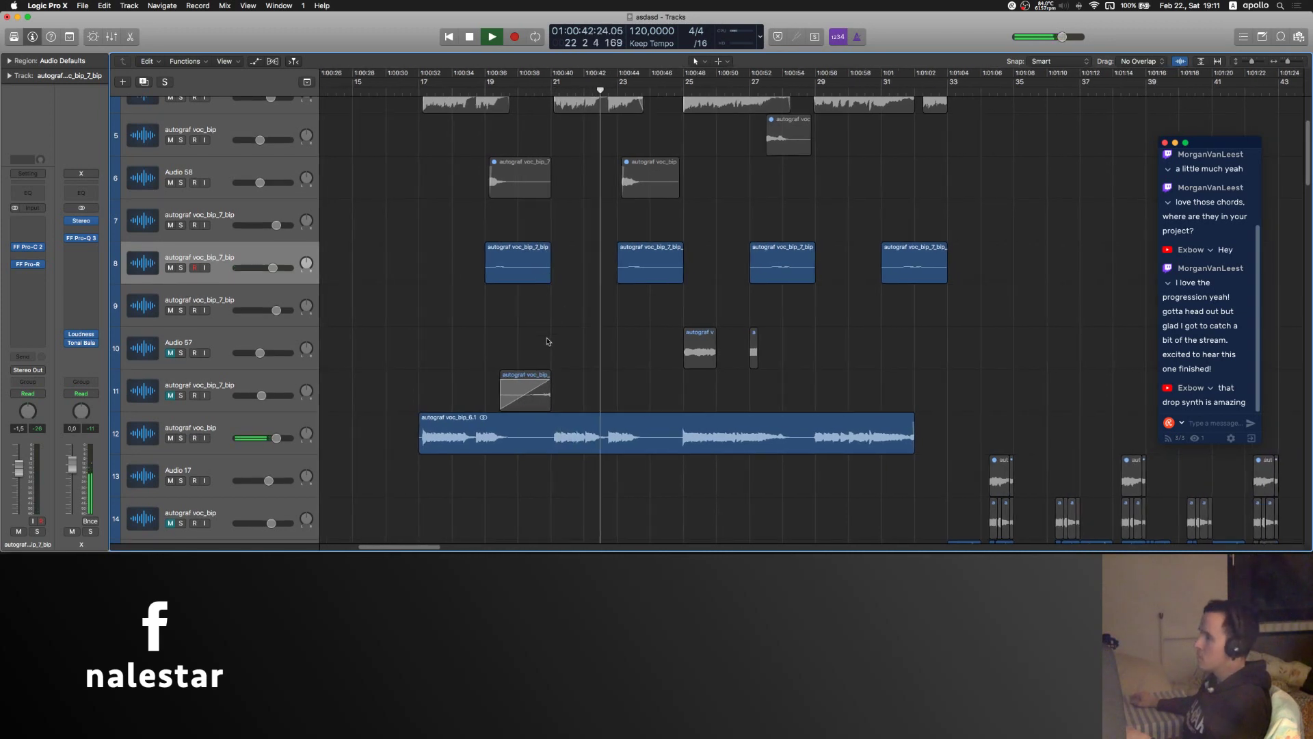
pyautogui.click(526, 401)
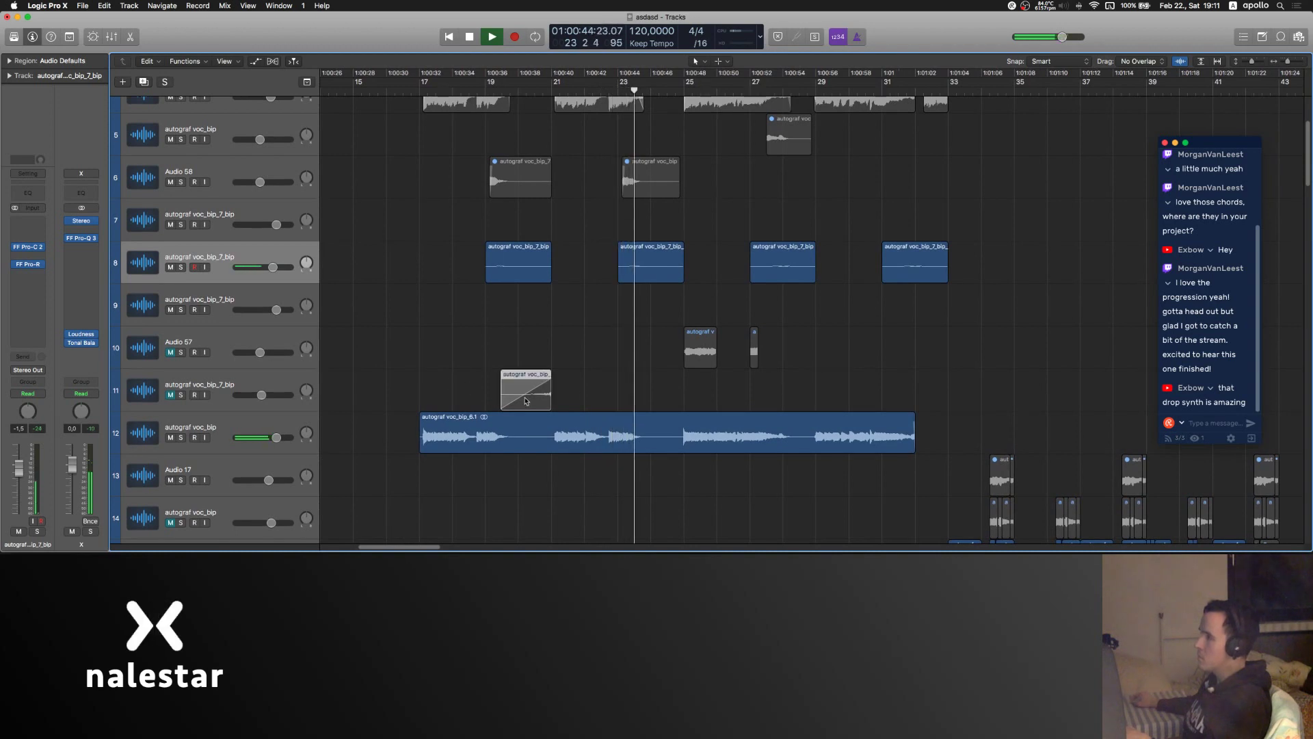
pyautogui.moveTo(526, 401); pyautogui.dragTo(658, 401)
pyautogui.click(194, 381)
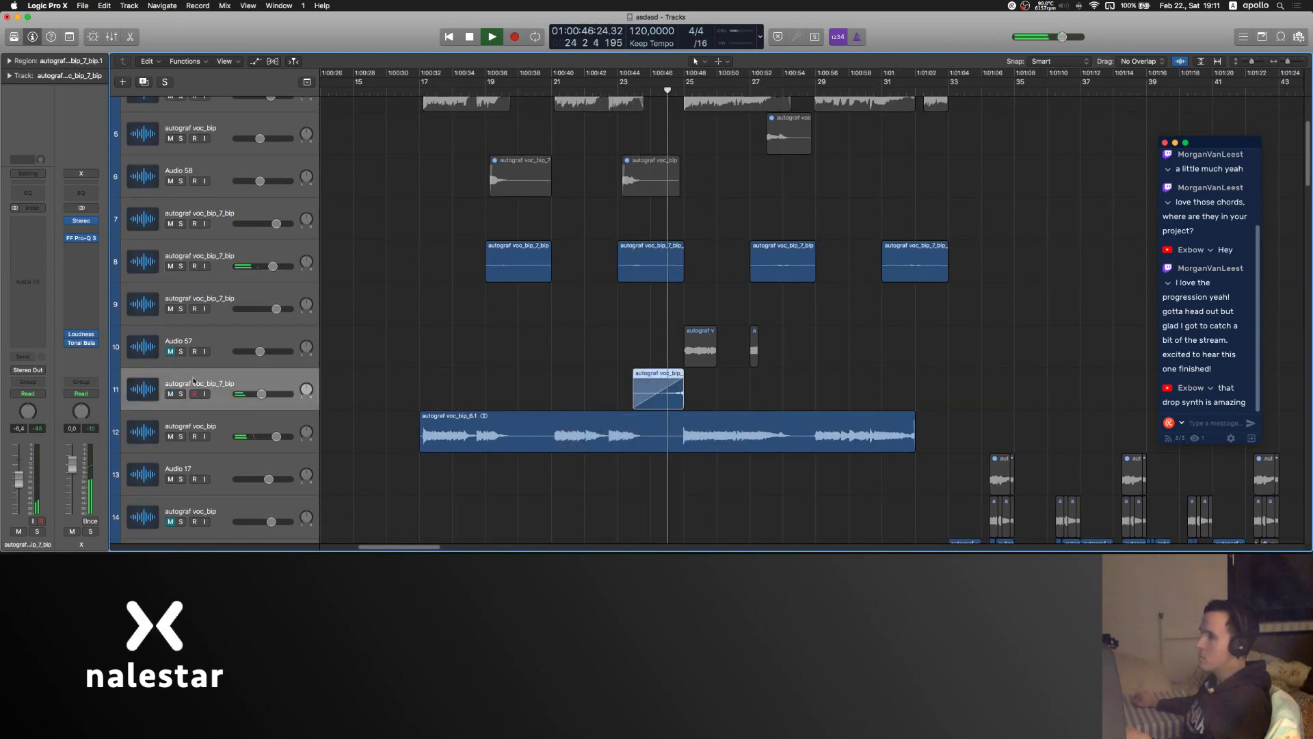
pyautogui.click(611, 316)
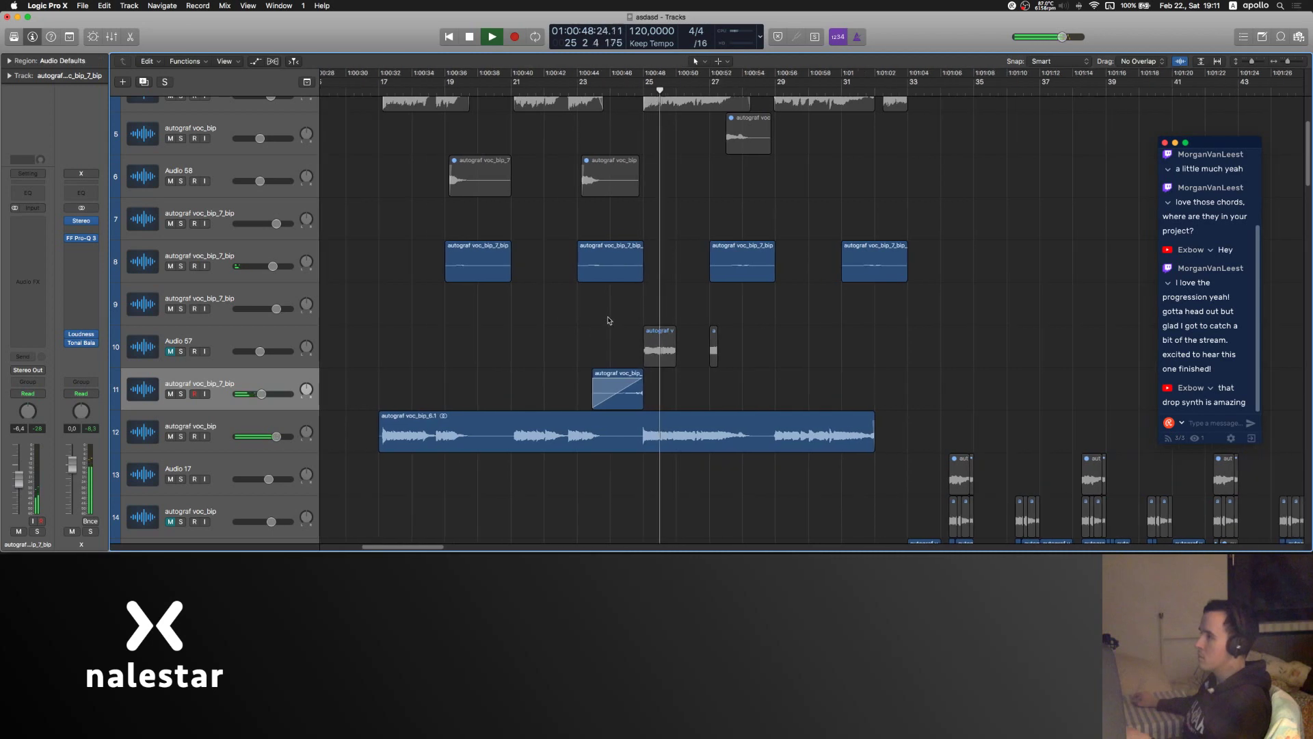
pyautogui.moveTo(614, 394); pyautogui.dragTo(483, 399)
# - Insert a stereo FF Pro-Q 3 on the faded-in vocal track with a 72 dB/oct Low Cut just under 300 Hz
pyautogui.click(27, 263)
pyautogui.moveTo(55, 279)
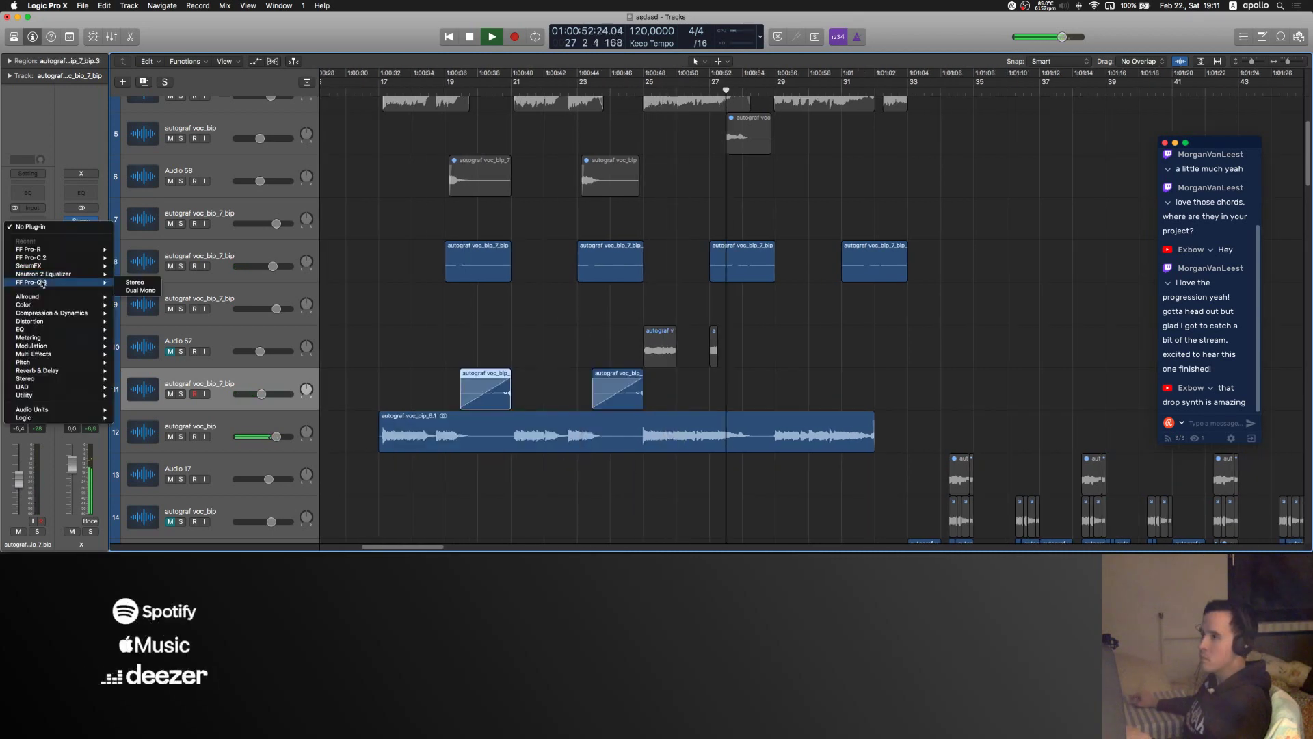
pyautogui.click(136, 281)
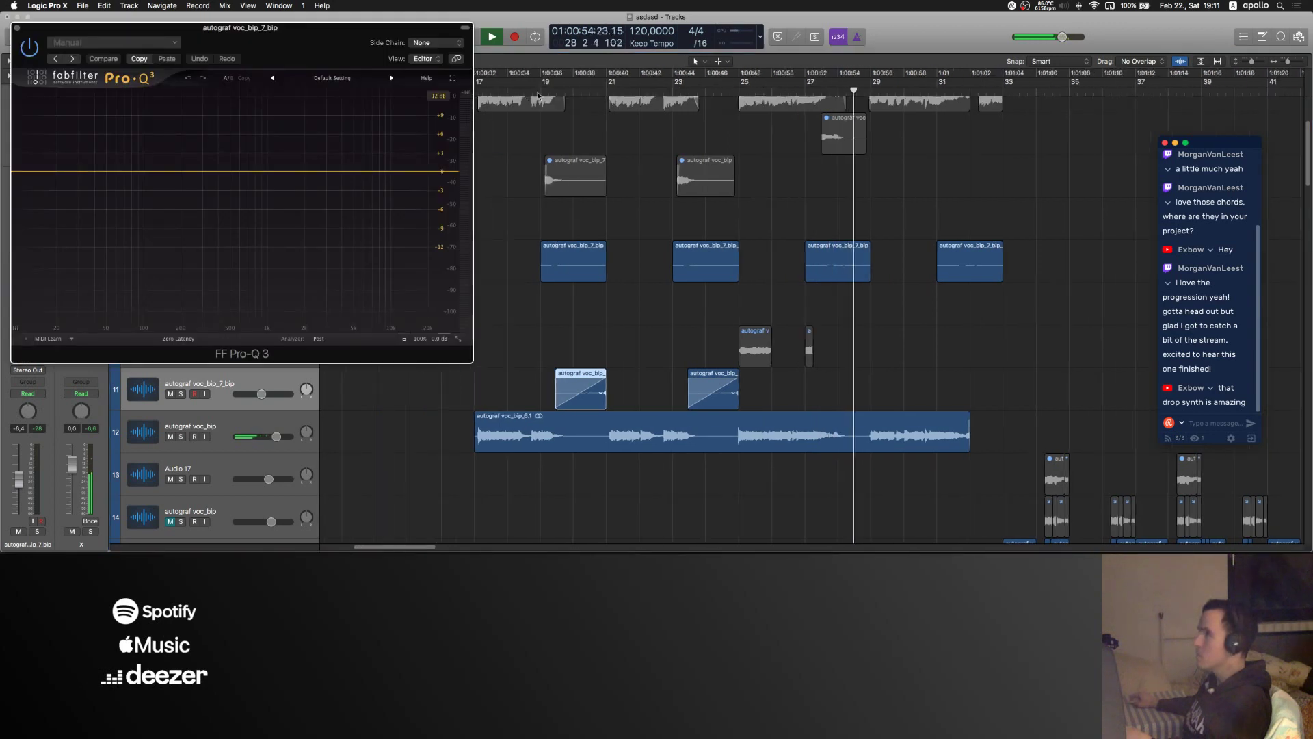
pyautogui.doubleClick(50, 171)
pyautogui.moveTo(50, 172); pyautogui.dragTo(195, 180)
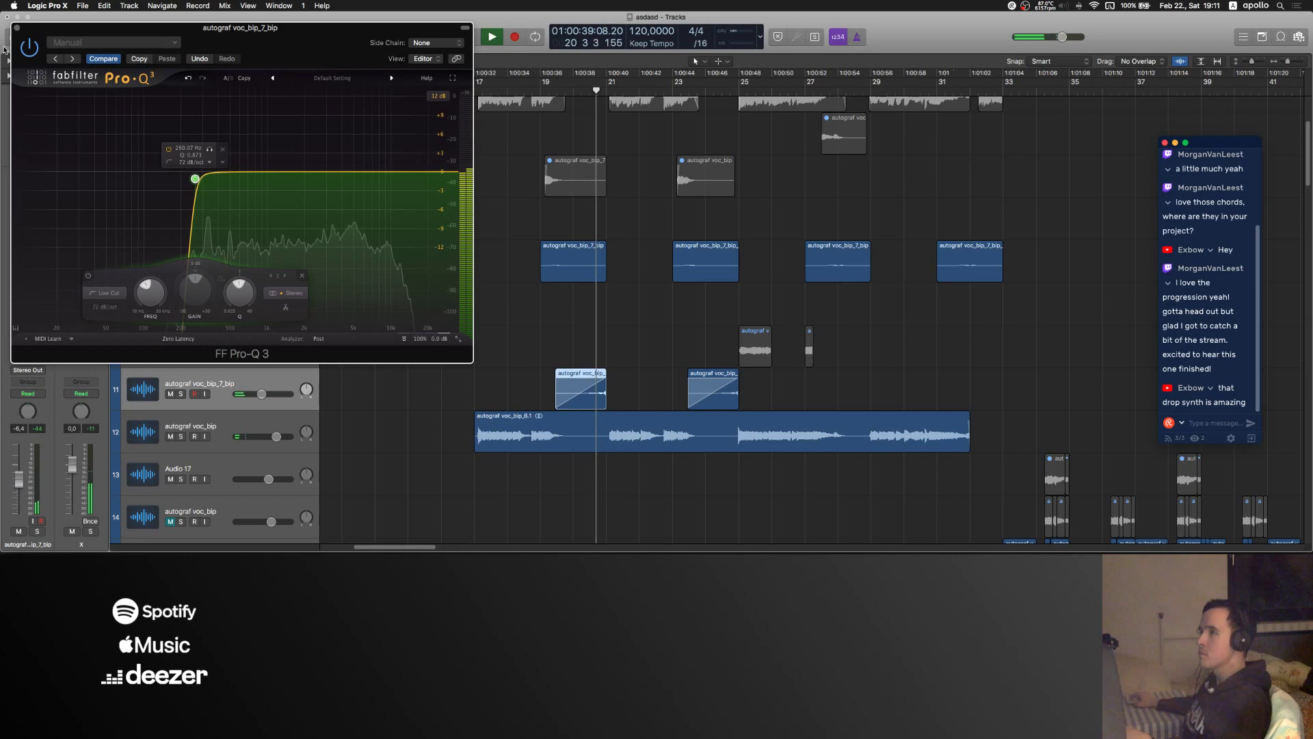
pyautogui.click(16, 28)
# - Add FF Pro-R after the equalizer on the faded-in vocal track with the Lively Medium Room preset and lower its mix
pyautogui.click(27, 240)
pyautogui.moveTo(54, 267)
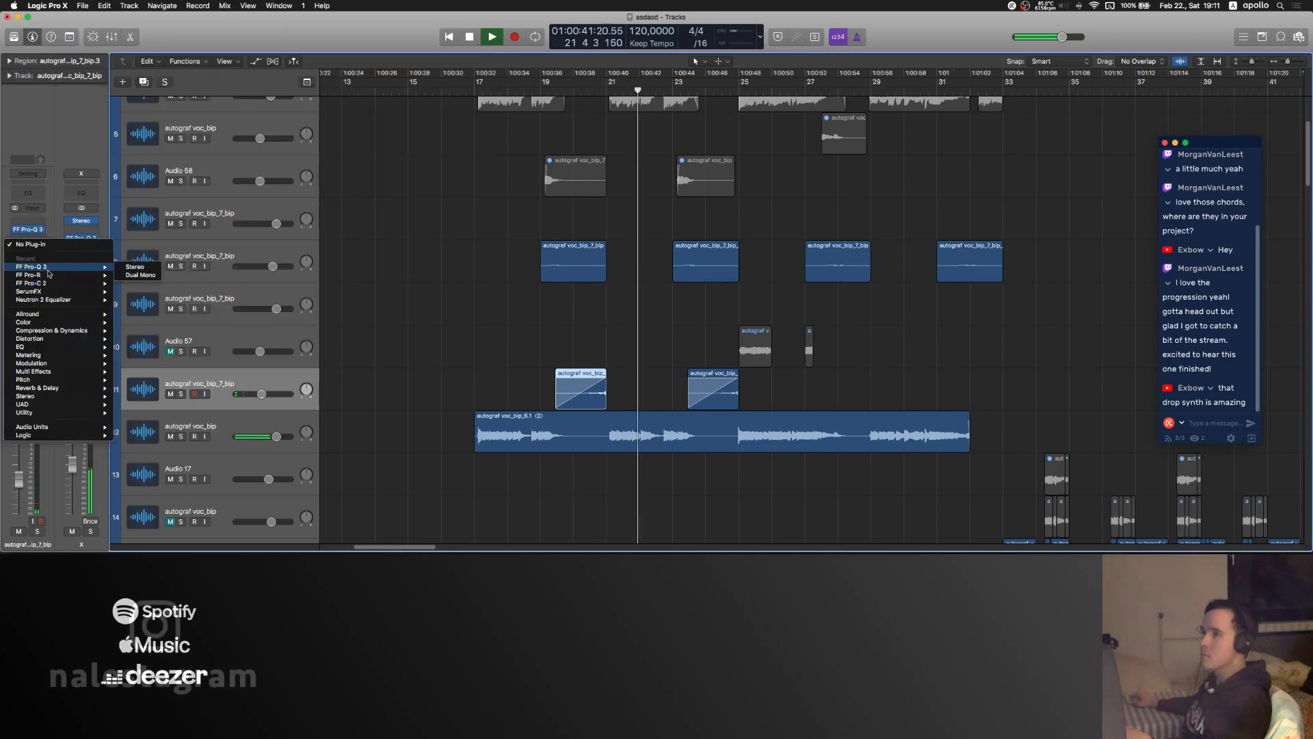
pyautogui.click(134, 266)
pyautogui.click(310, 78)
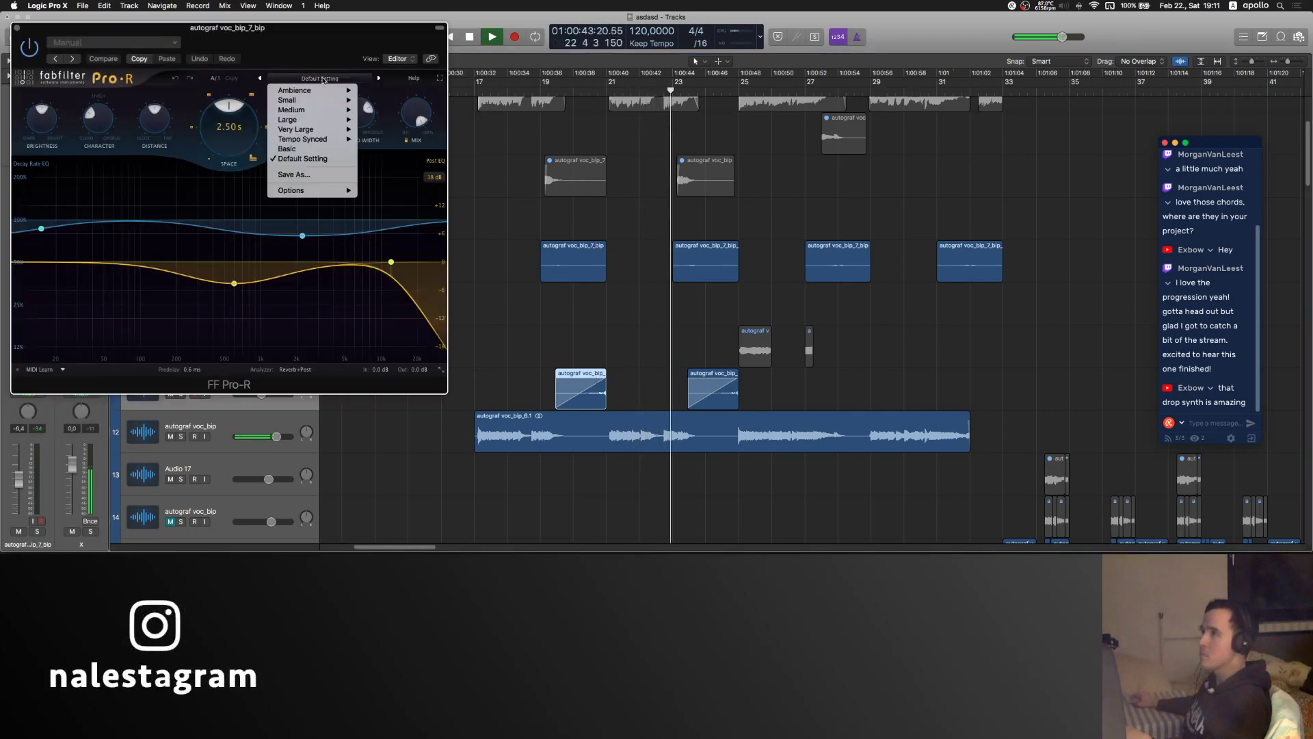
pyautogui.click(307, 113)
pyautogui.click(311, 78)
pyautogui.moveTo(308, 111)
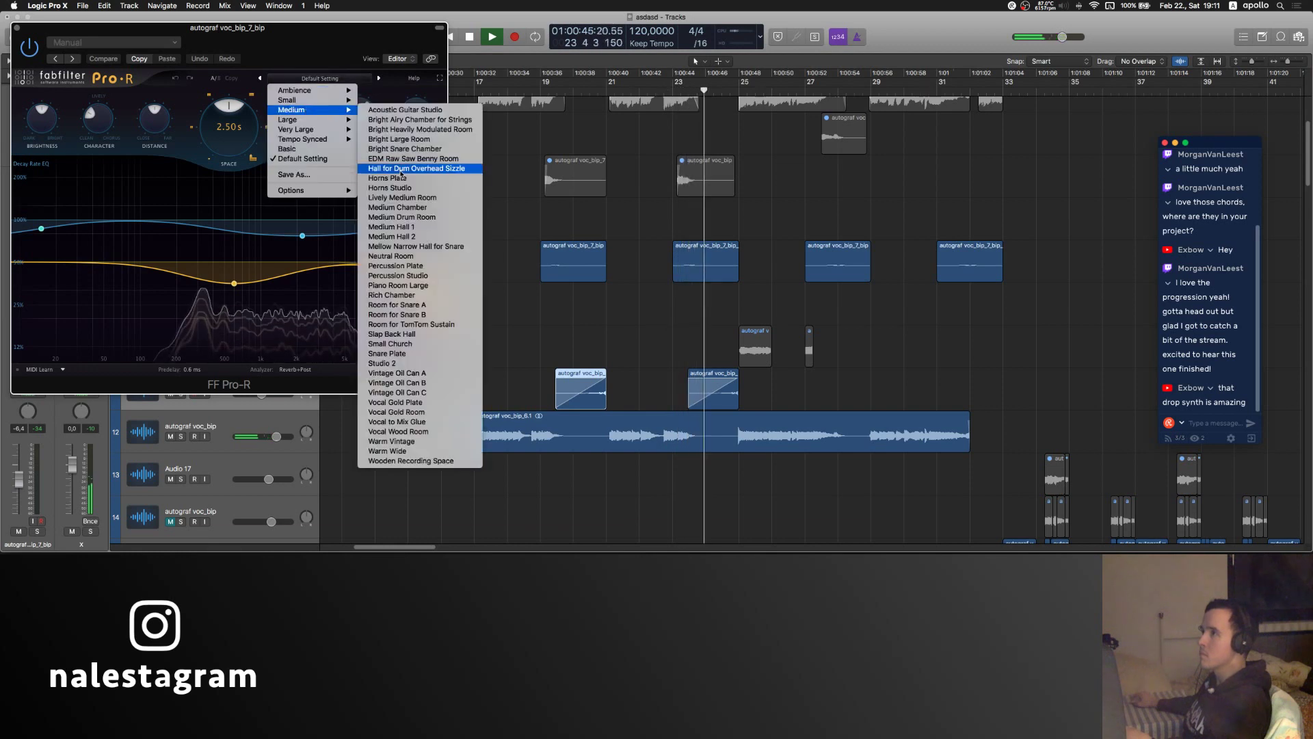
pyautogui.click(418, 168)
pyautogui.moveTo(417, 111); pyautogui.dragTo(416, 158)
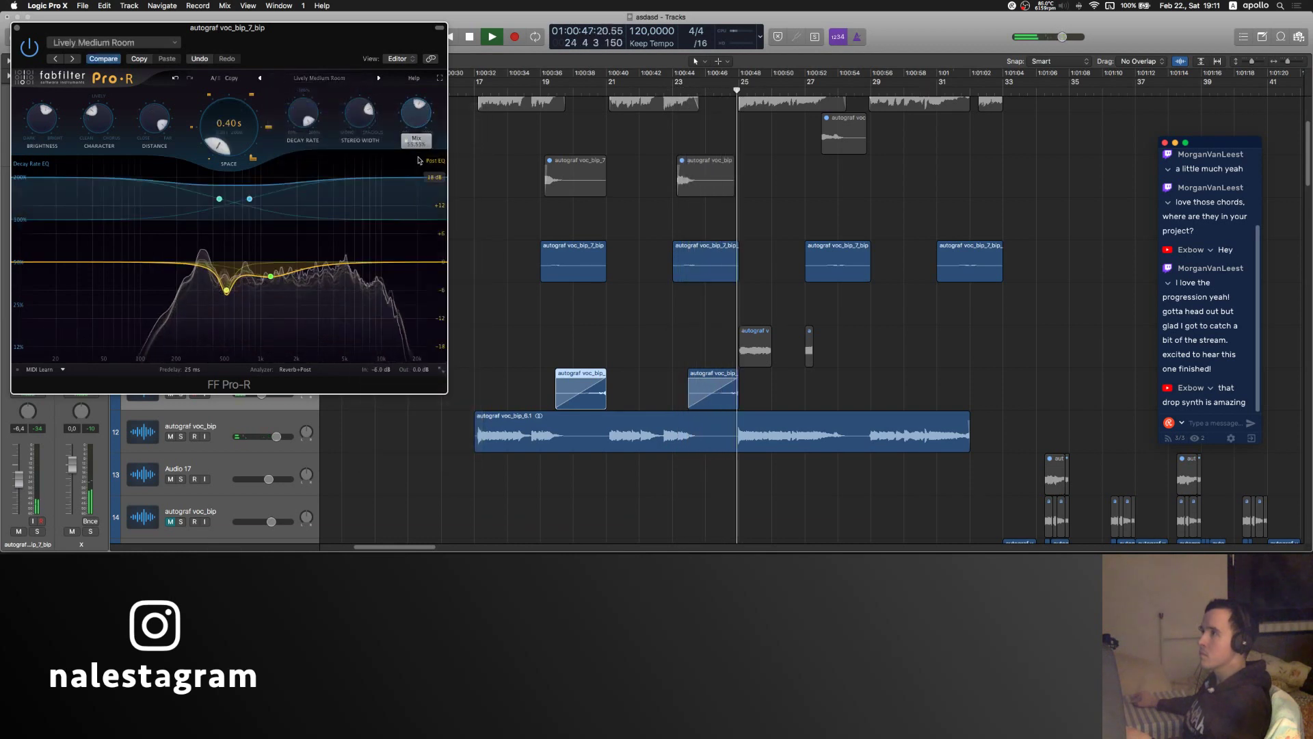
# - Raise FF Pro-R's Character and set its Space to about 5.16 s on the faded-in vocal track
pyautogui.moveTo(101, 124); pyautogui.dragTo(102, 83)
pyautogui.moveTo(222, 131); pyautogui.dragTo(222, 75)
pyautogui.click(520, 86)
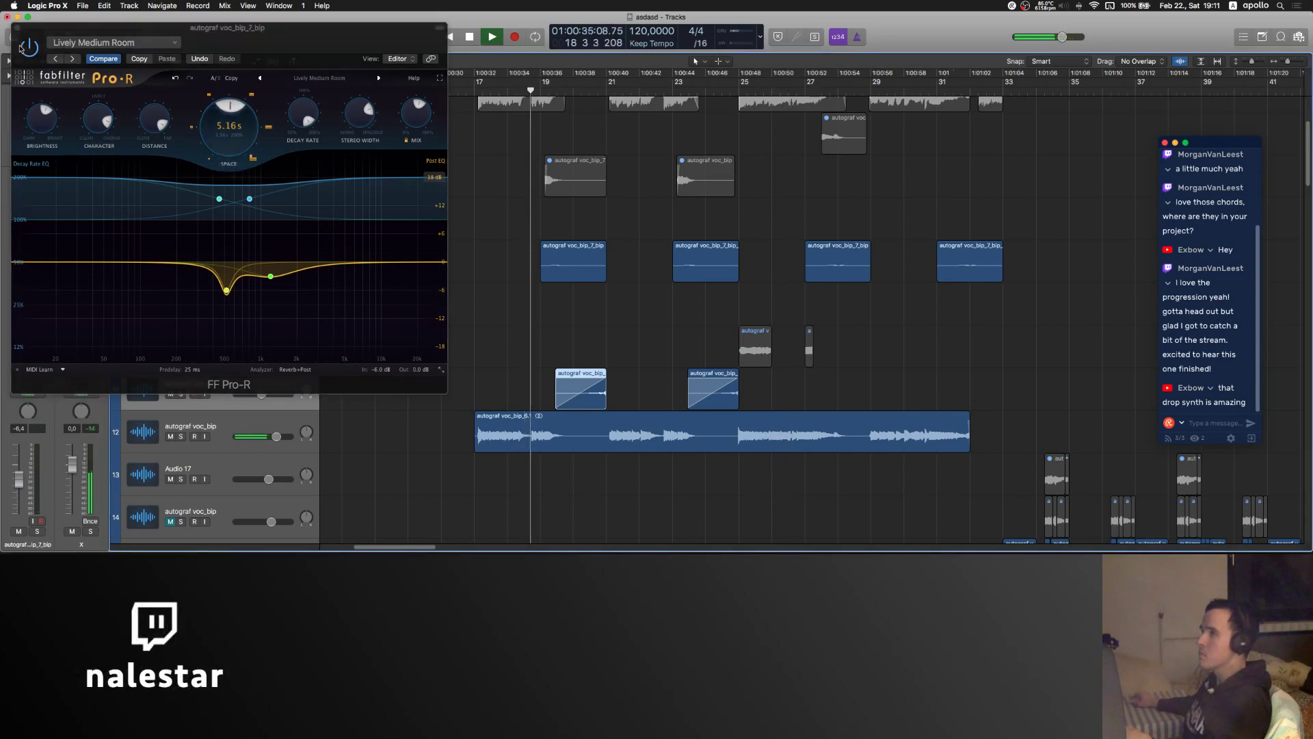
pyautogui.click(16, 27)
# - Bounce both faded-in vocal regions on track 11 in place onto a new track
pyautogui.moveTo(540, 397); pyautogui.dragTo(670, 394)
pyautogui.hotkey('ctrl', 'b')
pyautogui.press('Return')
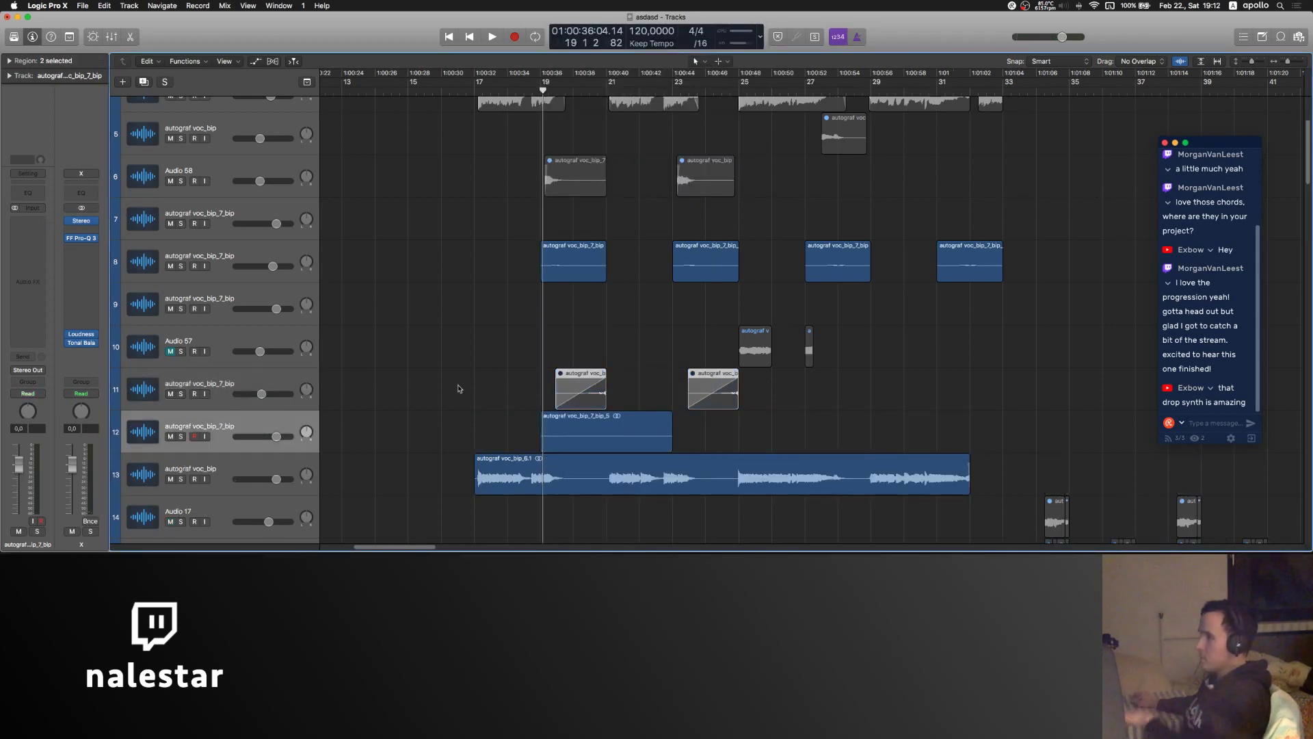
# - Increase the gain of the bounced autograf voc_bip_7_bip_5 region by 5 dB in the audio file editor
pyautogui.press('space')
pyautogui.doubleClick(592, 422)
pyautogui.click(223, 324)
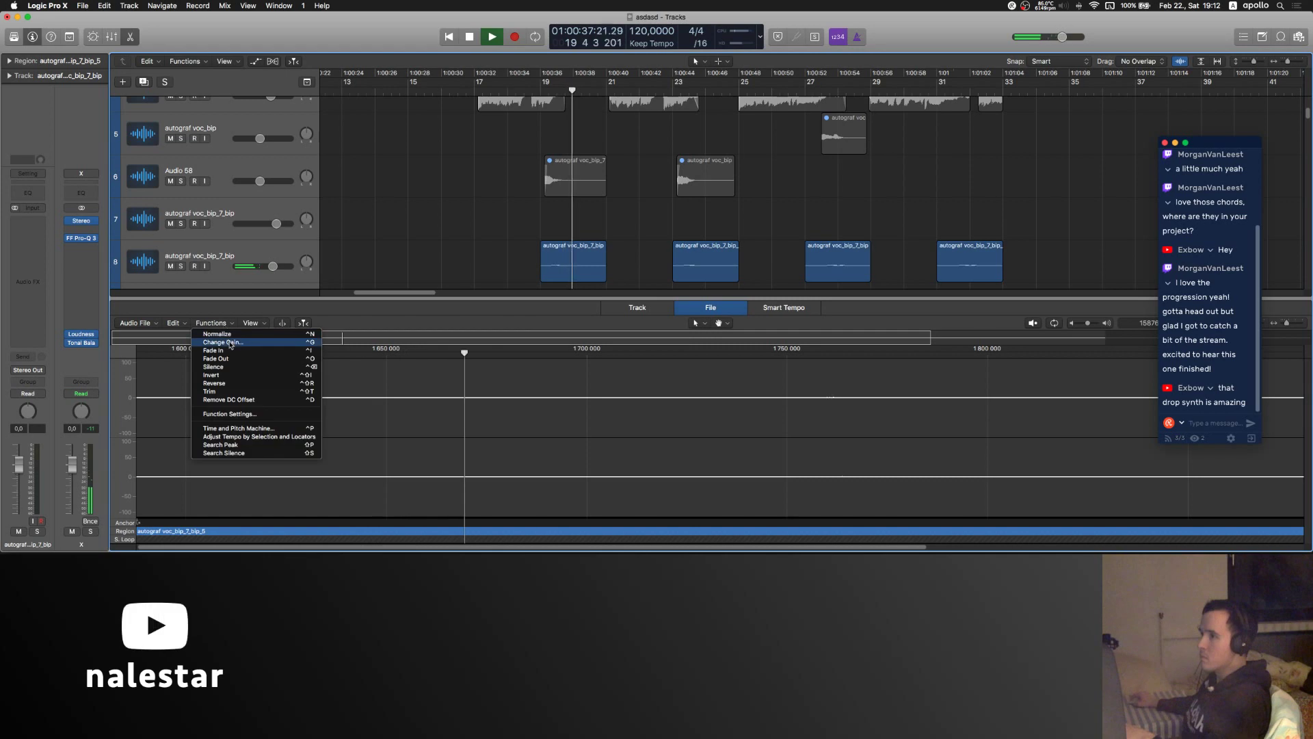
pyautogui.click(230, 343)
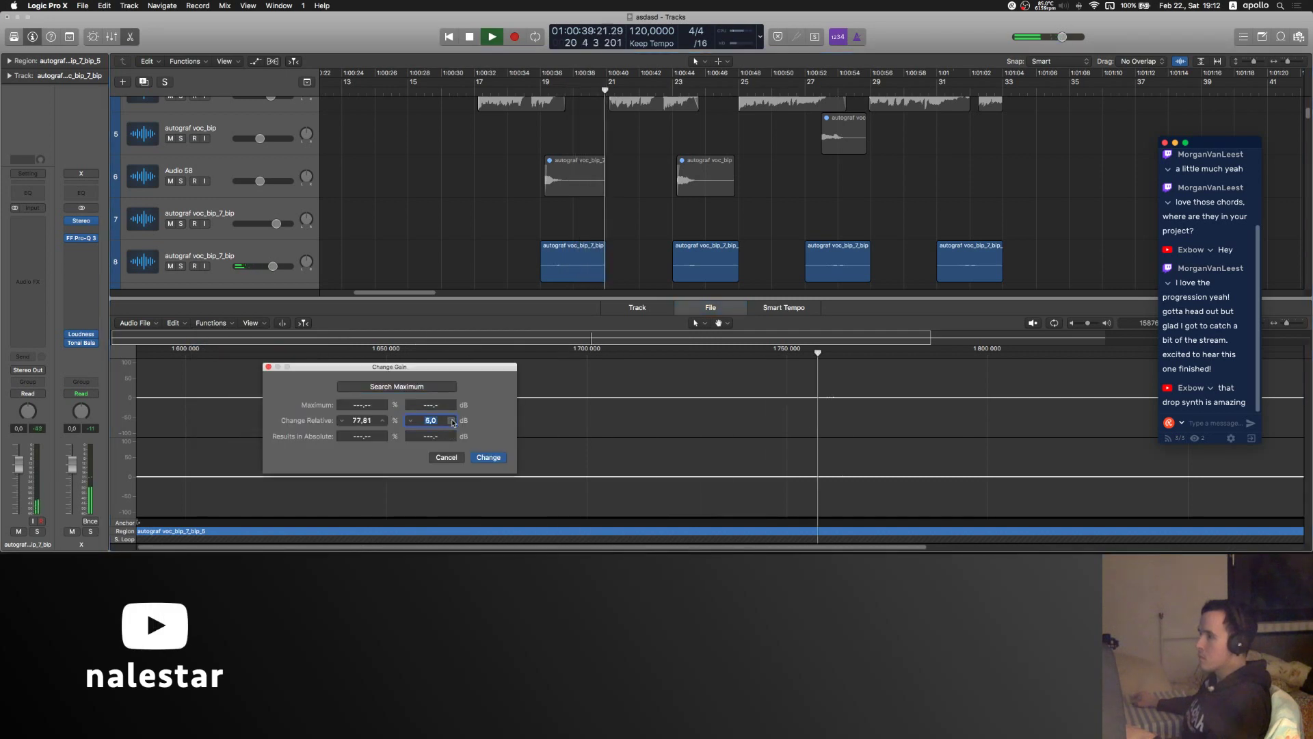
pyautogui.press('Return')
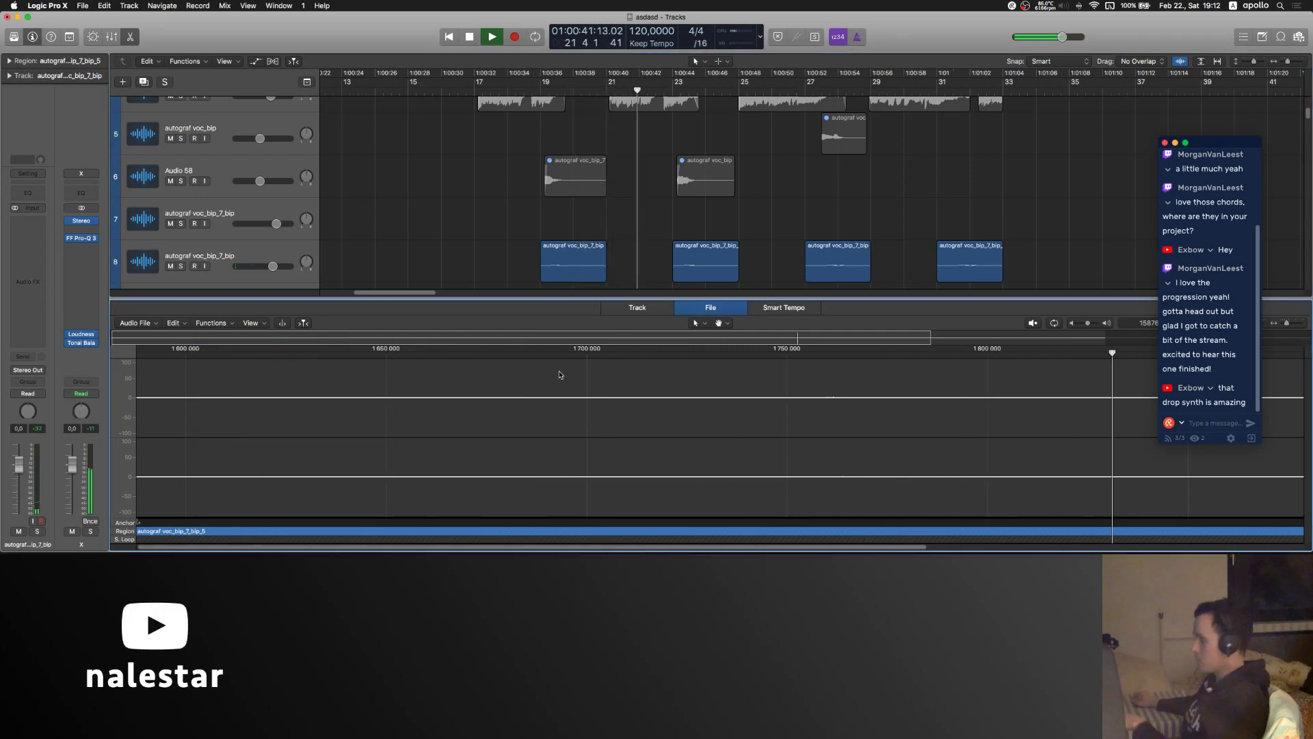
pyautogui.press('p')
pyautogui.press('p')
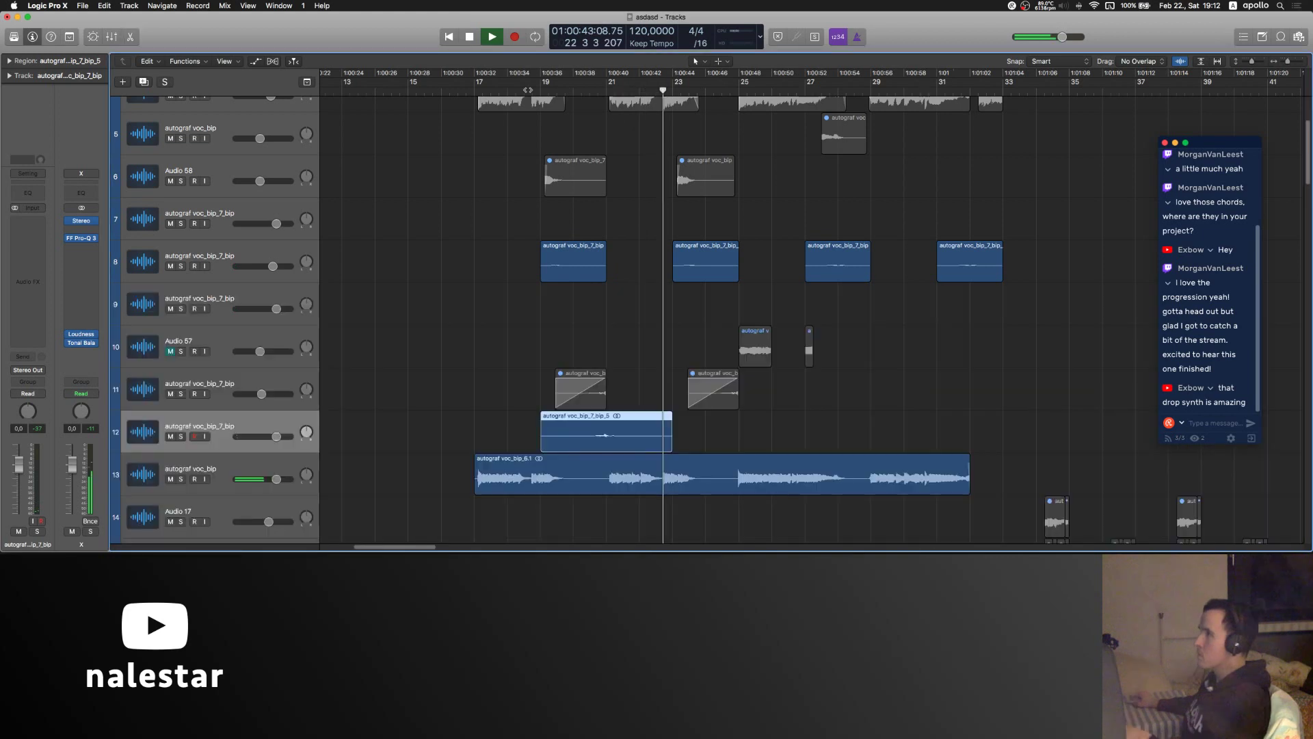
# - Play from bar 19 and lower the bounced vocal track's volume to about -5.3 dB
pyautogui.click(558, 90)
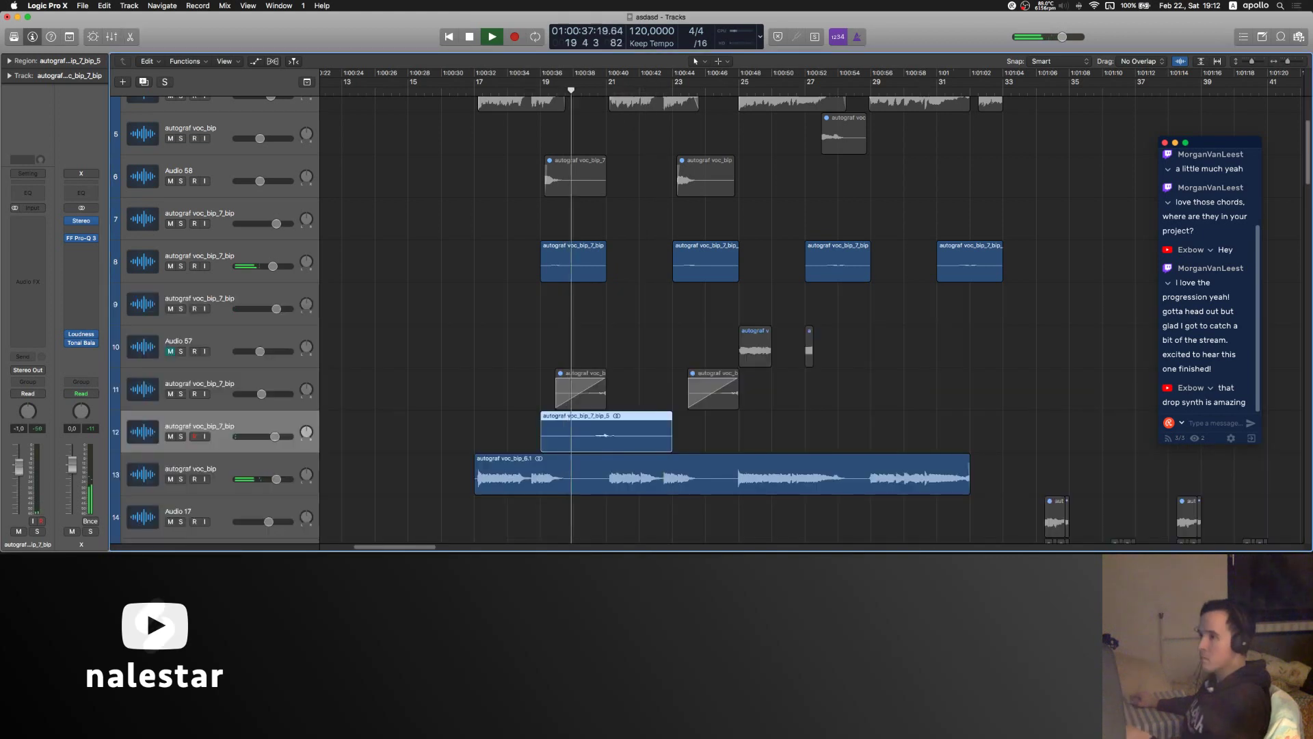
pyautogui.moveTo(276, 436); pyautogui.dragTo(267, 436)
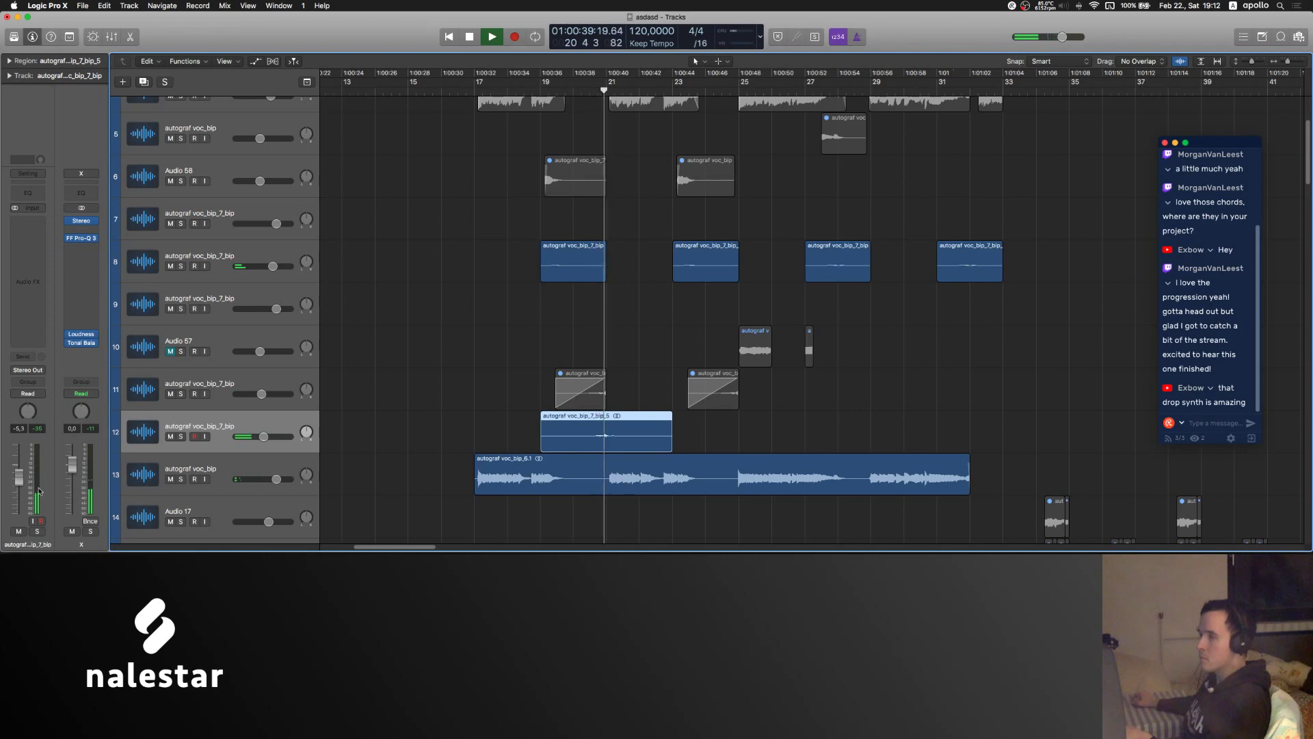
pyautogui.moveTo(494, 386); pyautogui.dragTo(701, 389)
# - Play the buildup from just before bar 17 to check how the vocal layers sit together
pyautogui.hscroll(-3, 516, 302)
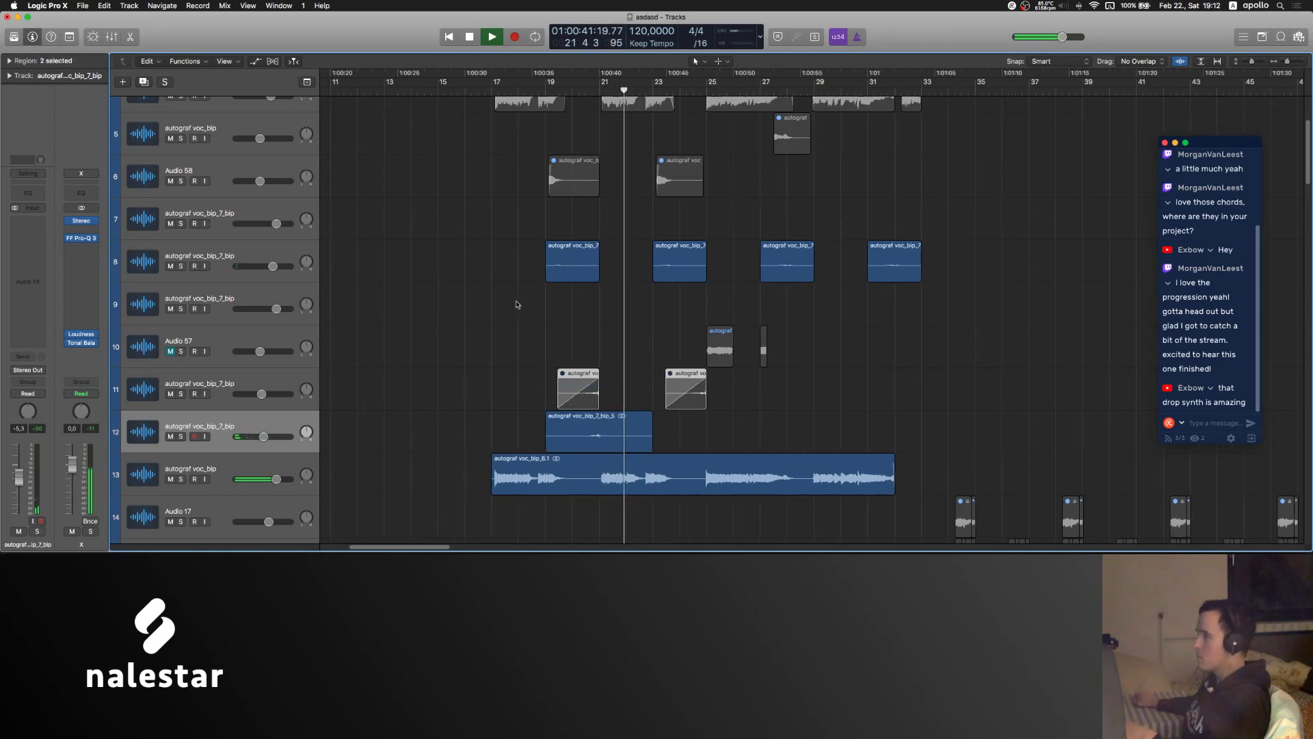
pyautogui.hscroll(4, 516, 302)
pyautogui.scroll(5, 516, 301)
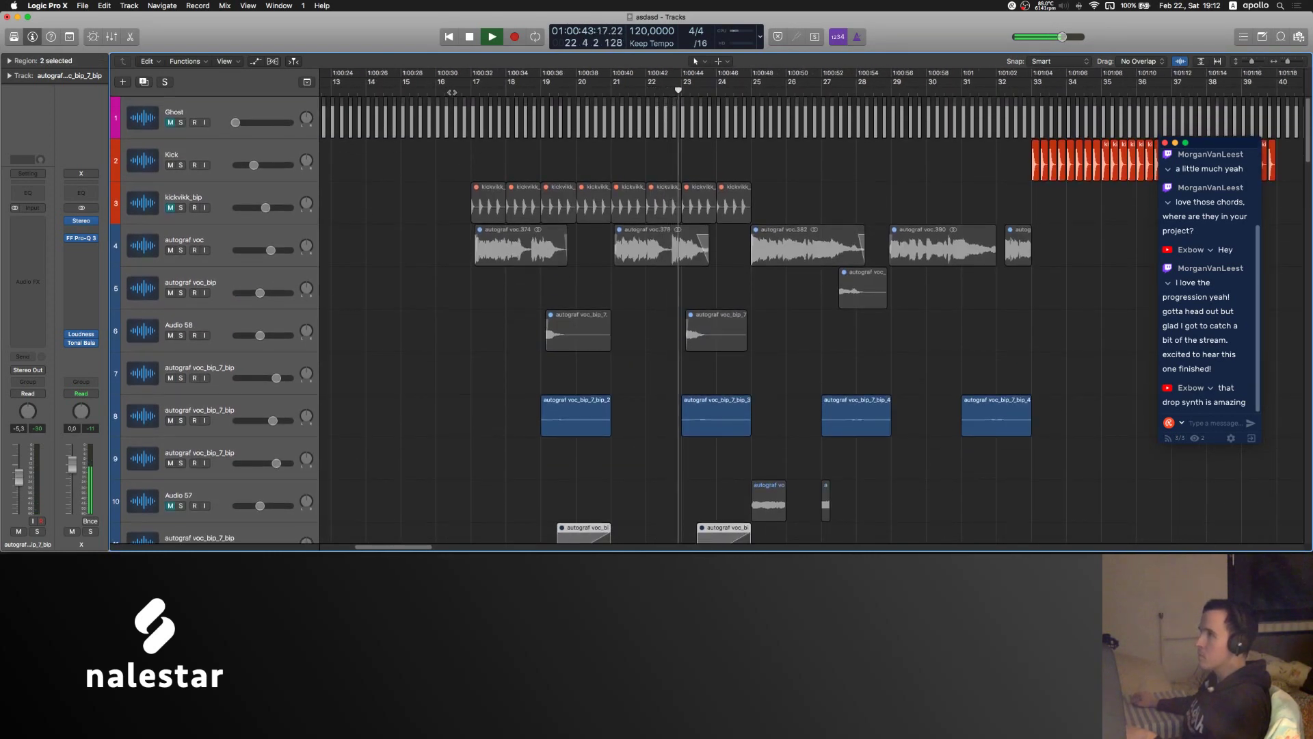
pyautogui.click(468, 279)
pyautogui.rightClick(506, 283)
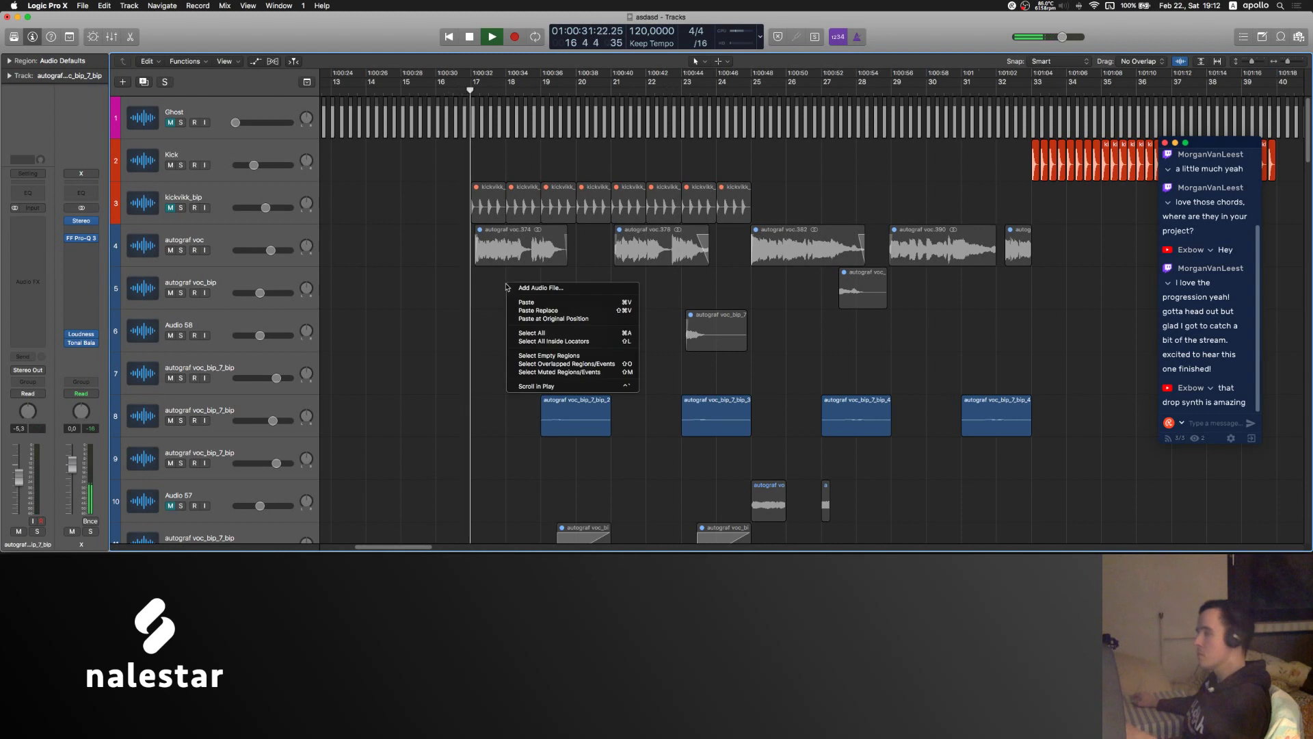
pyautogui.click(410, 295)
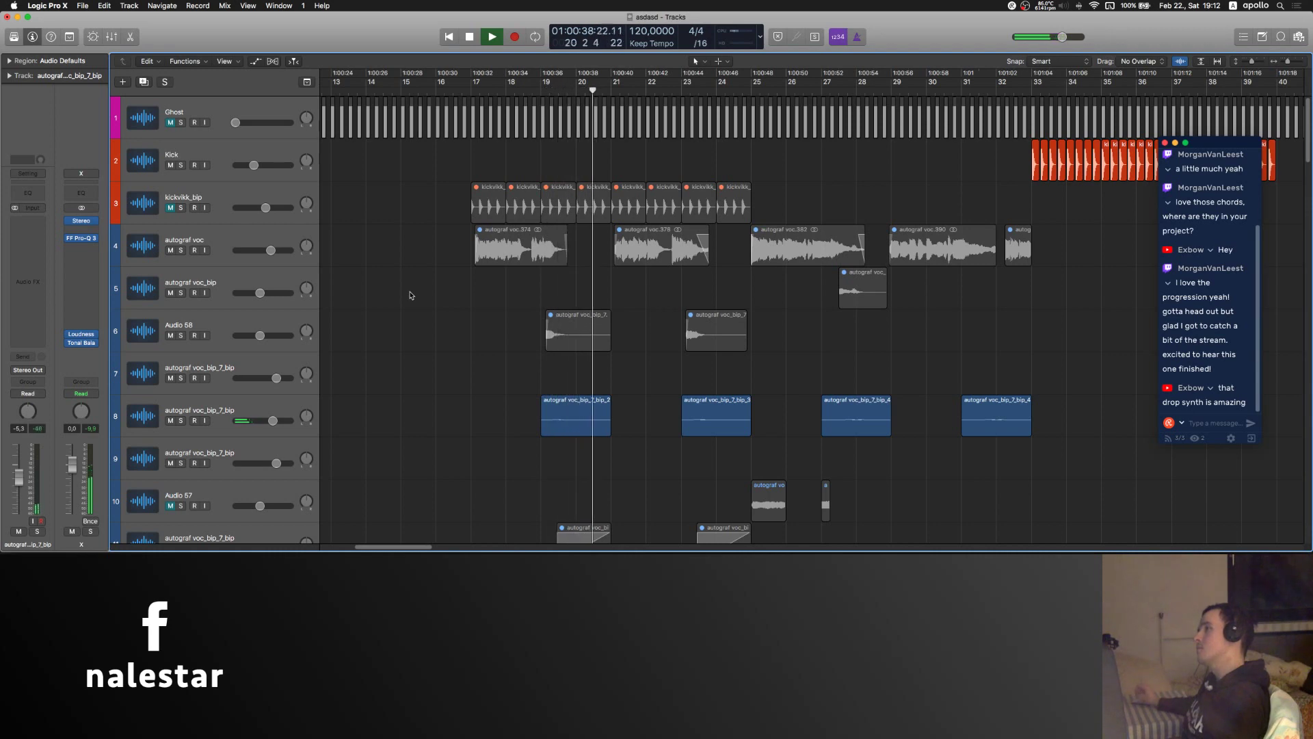
pyautogui.press('space')
# - Try raising the High Cut to about 1170 Hz in the second FF Pro-Q 3 on 46 Kashmere track 35
pyautogui.scroll(-20, 414, 294)
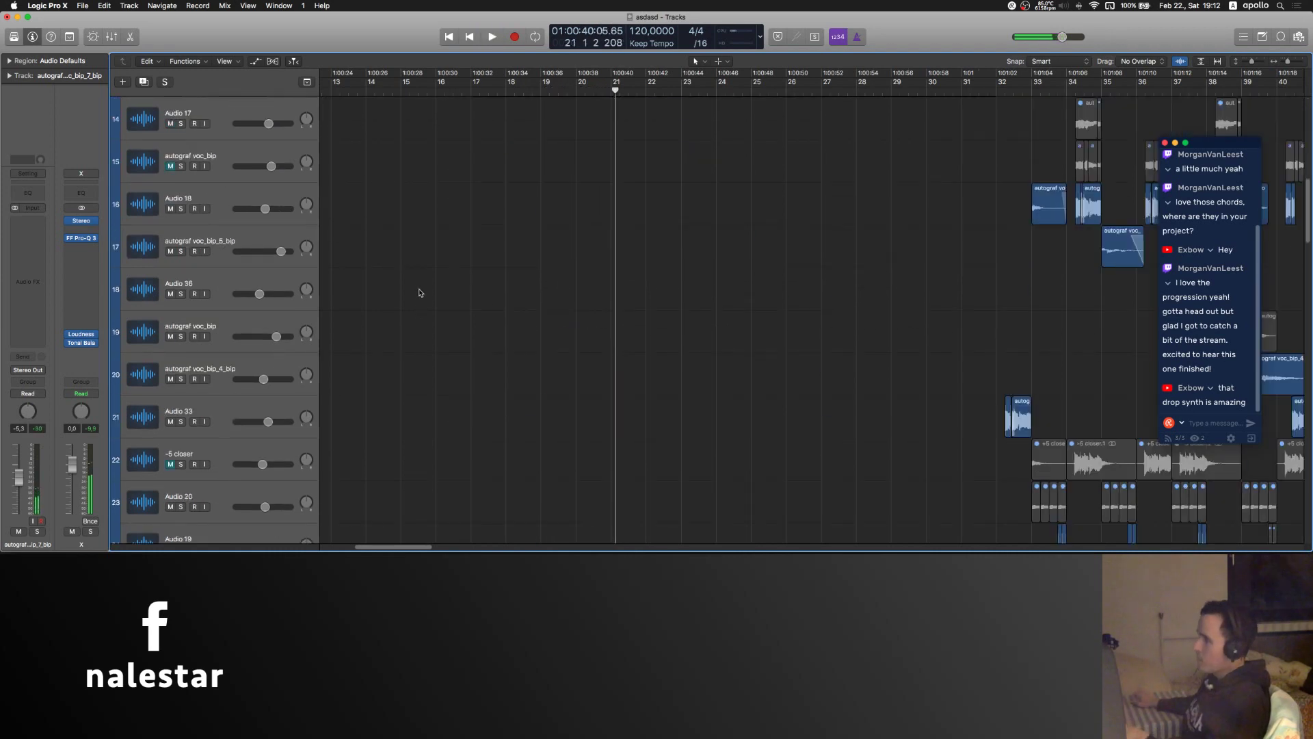
pyautogui.click(261, 189)
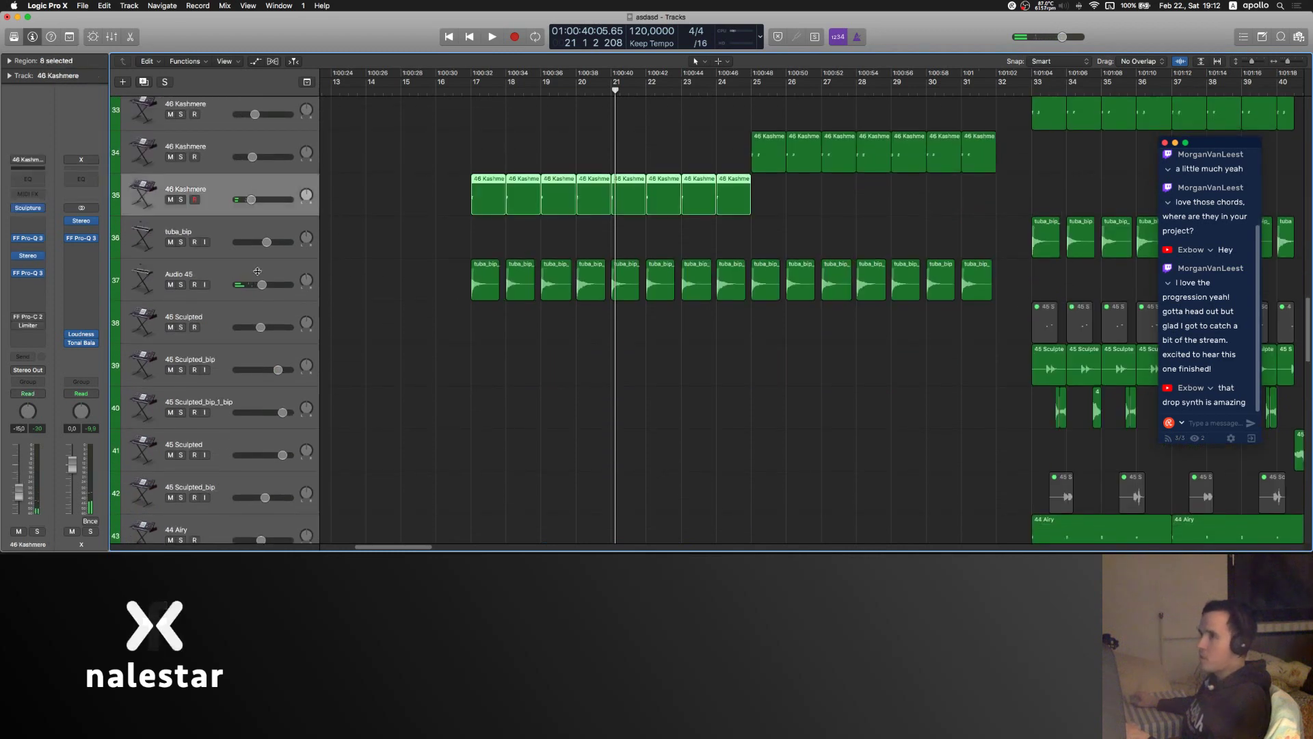
pyautogui.click(257, 271)
pyautogui.click(251, 187)
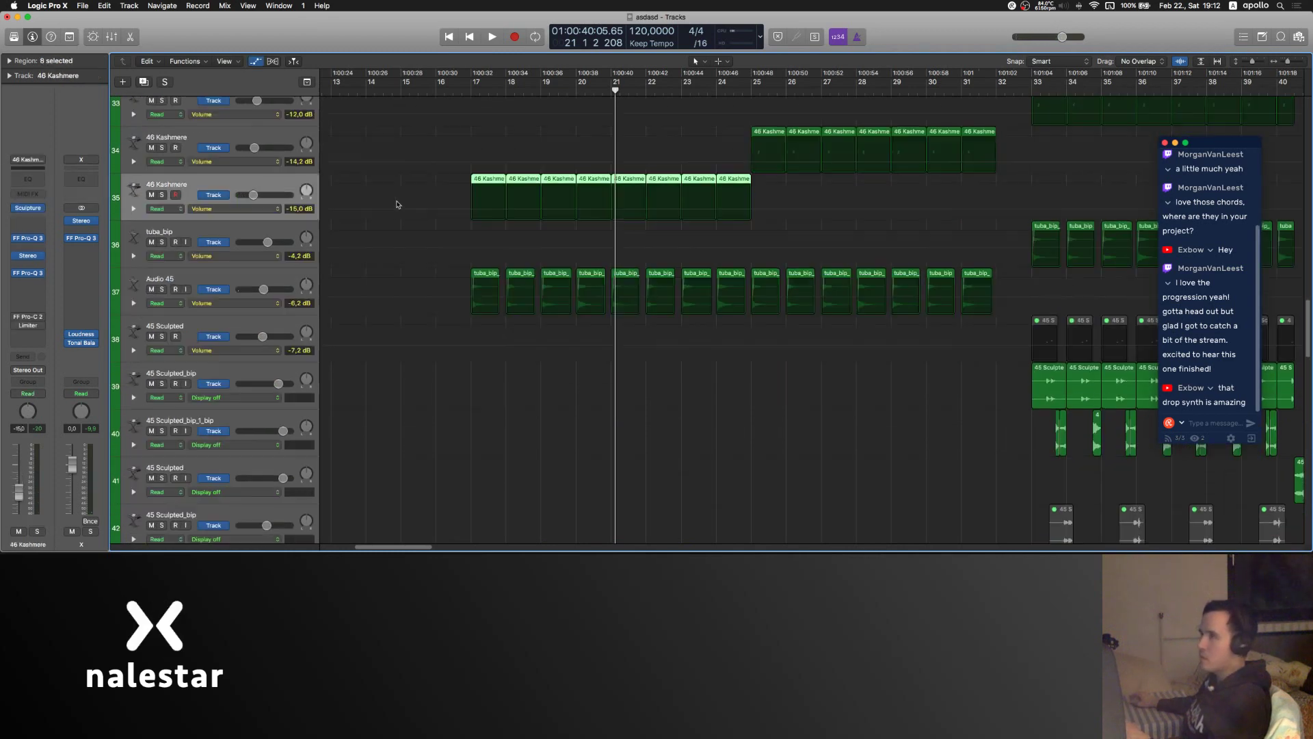
pyautogui.click(29, 273)
pyautogui.hscroll(-3, 542, 93)
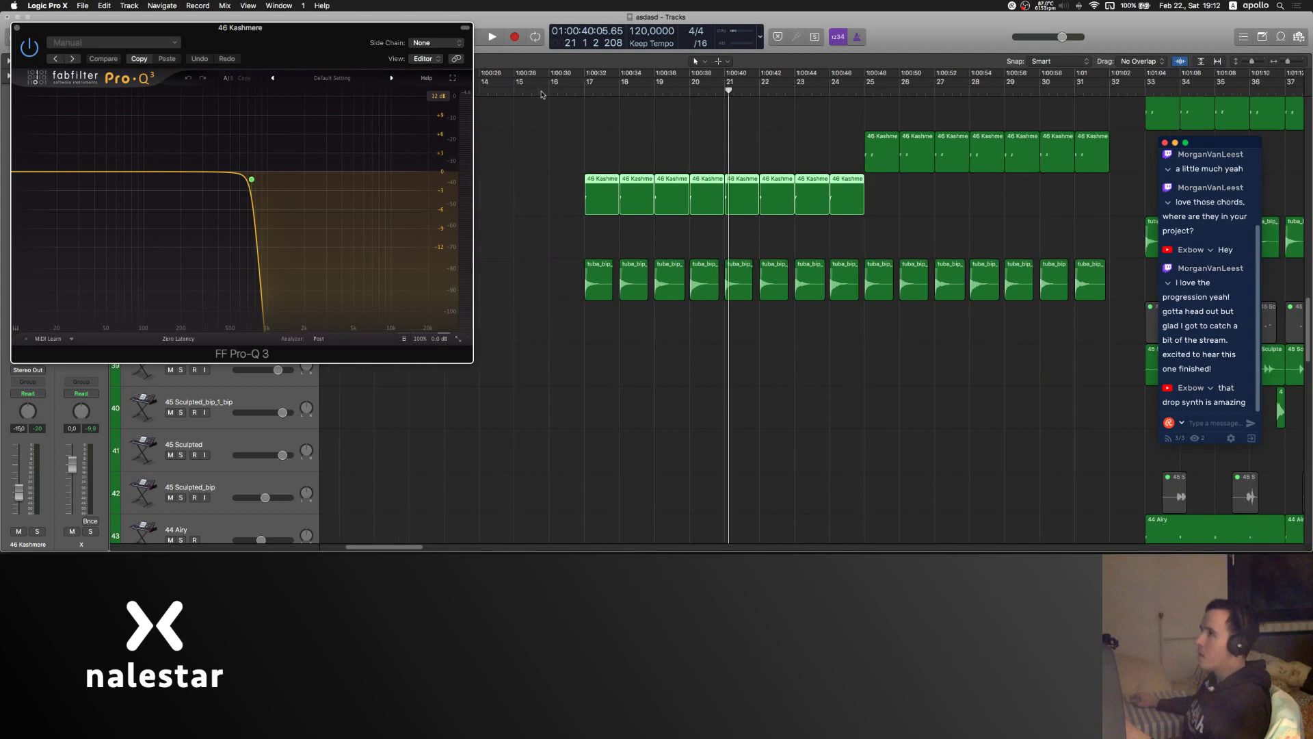
pyautogui.click(567, 89)
pyautogui.click(252, 179)
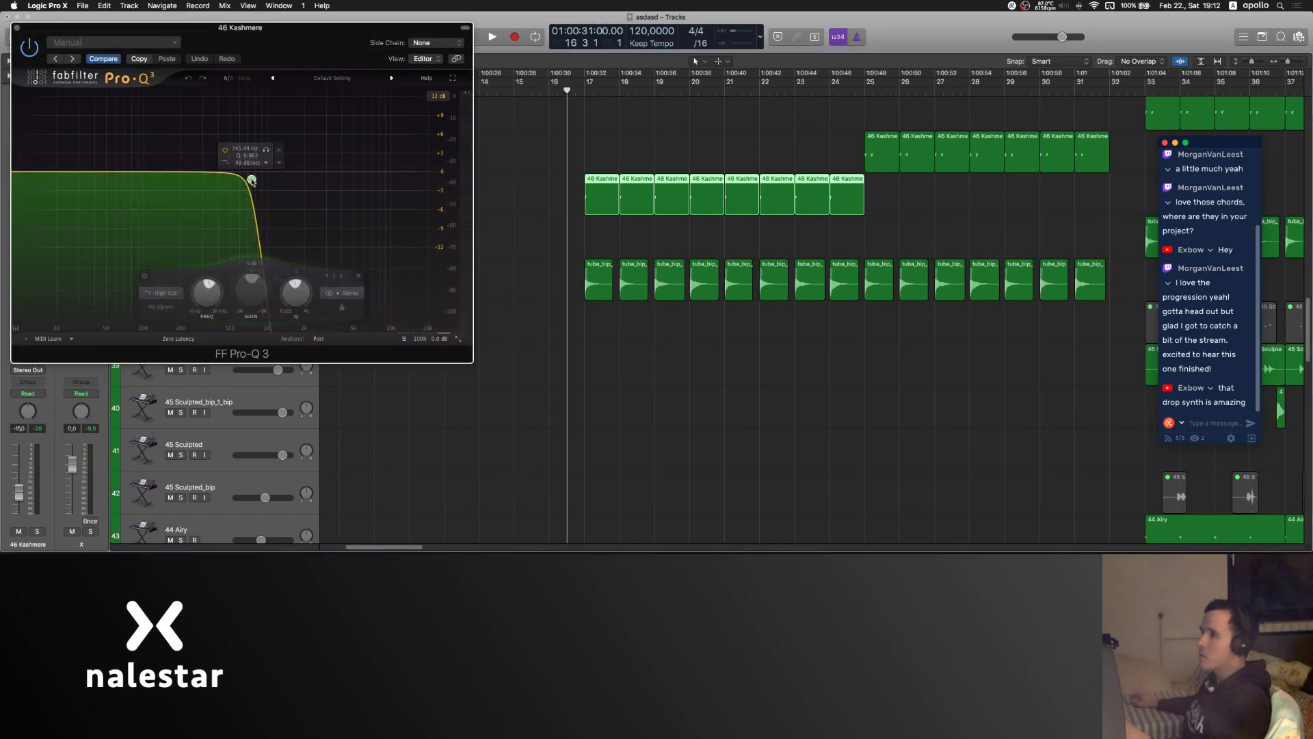
pyautogui.moveTo(252, 182); pyautogui.dragTo(277, 179)
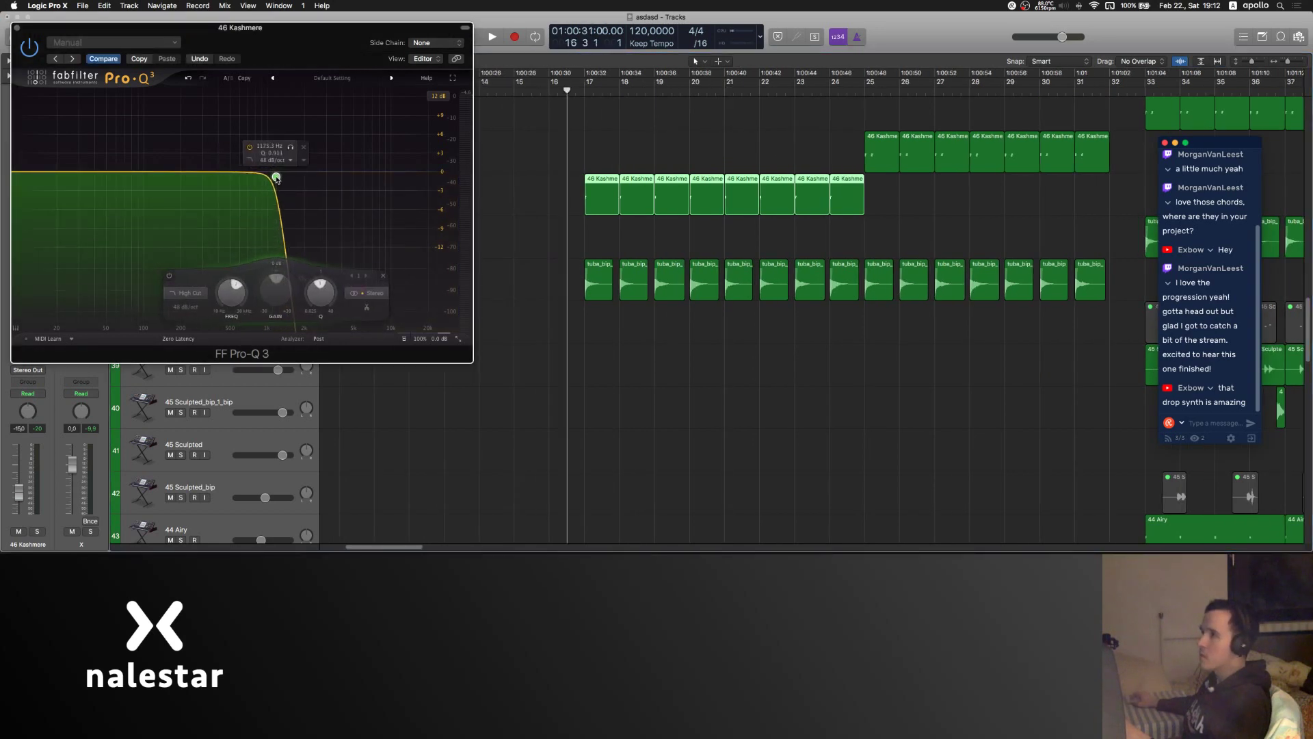
pyautogui.click(17, 28)
# - Set the High Cut of the second FF Pro-Q 3 on 46 Kashmere track 35 to about 775 Hz during playback
pyautogui.rightClick(599, 230)
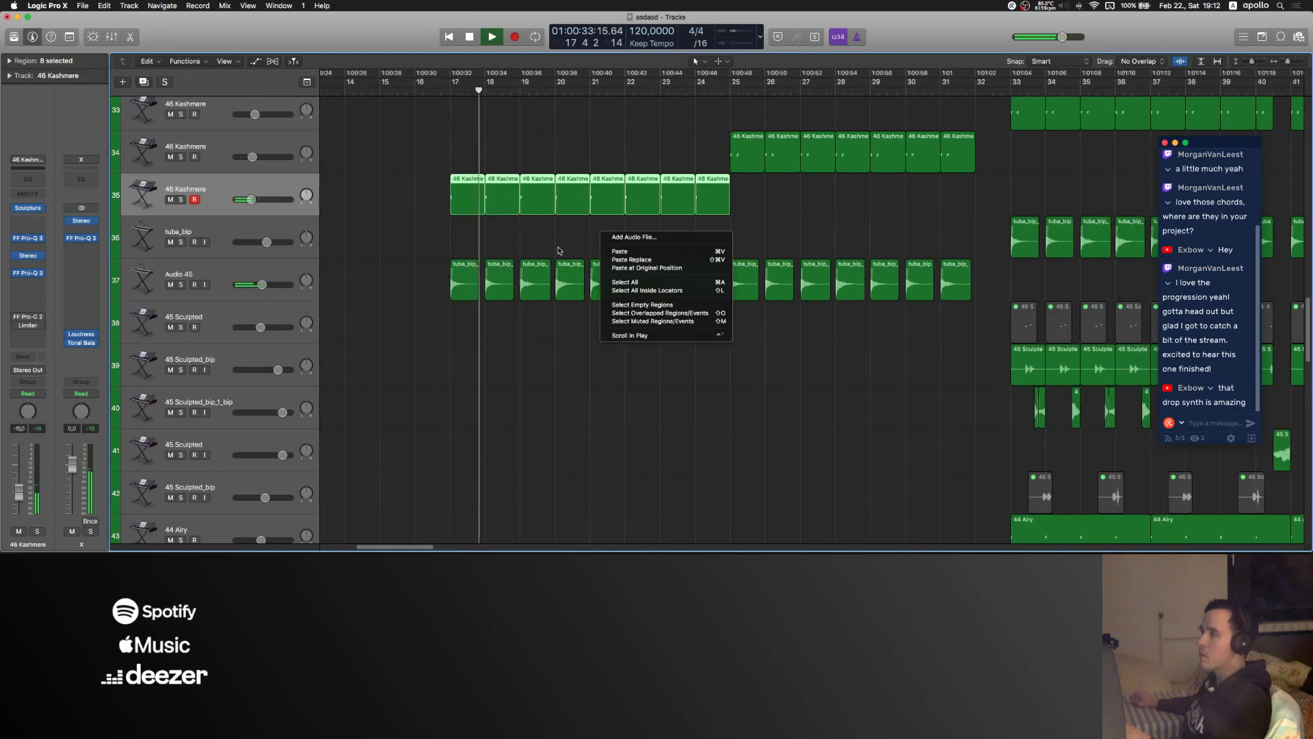
pyautogui.click(556, 248)
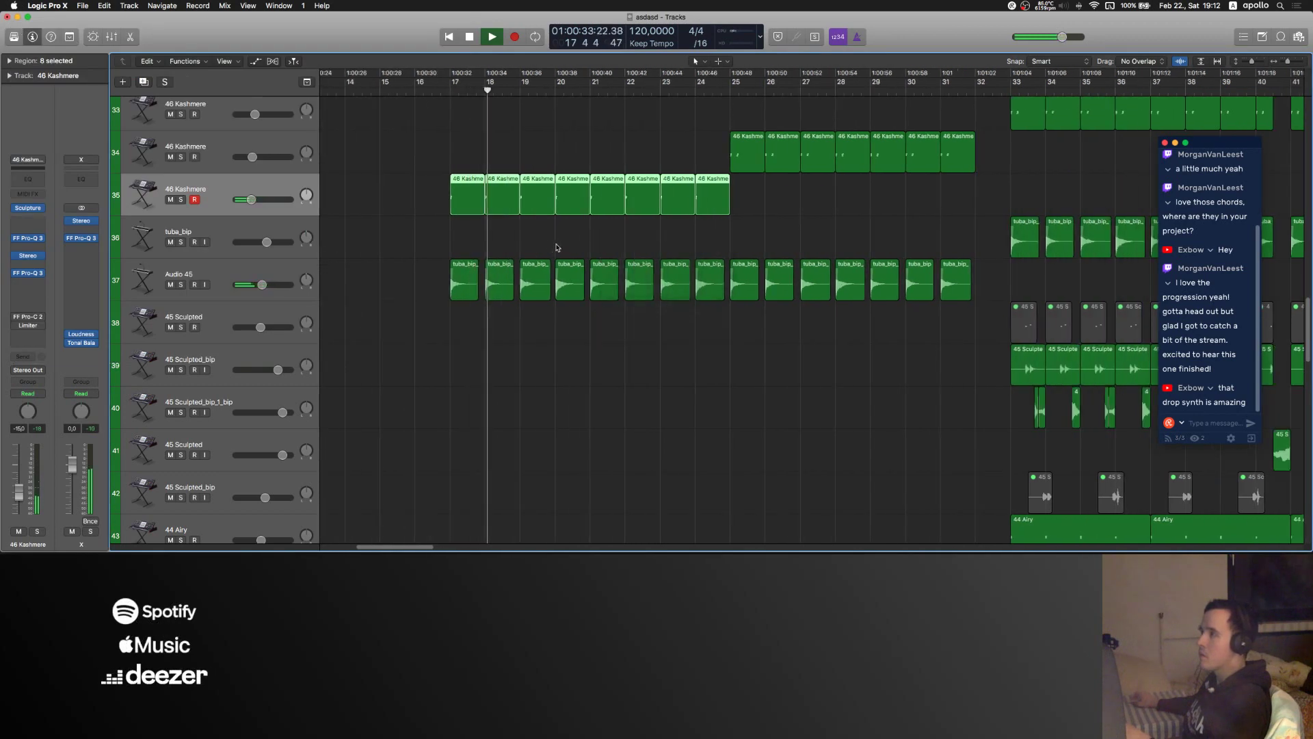
pyautogui.click(27, 273)
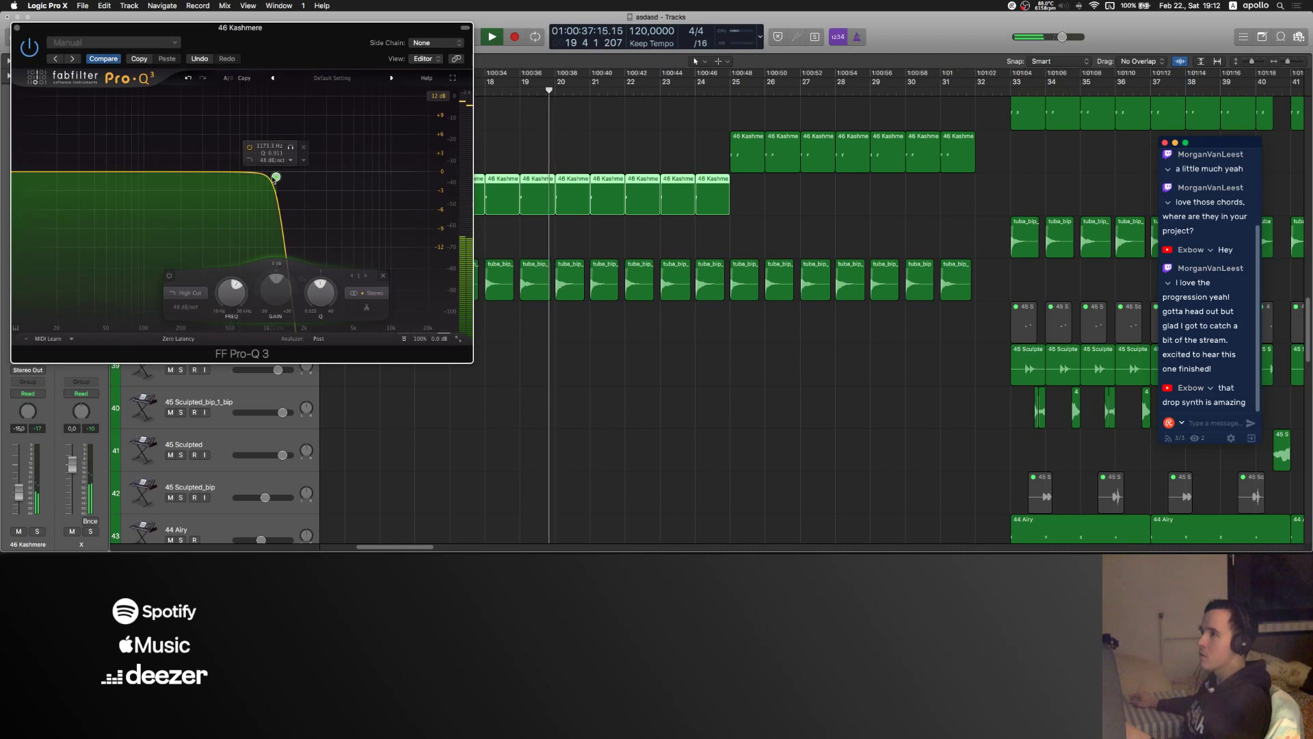
pyautogui.moveTo(275, 177); pyautogui.dragTo(256, 182)
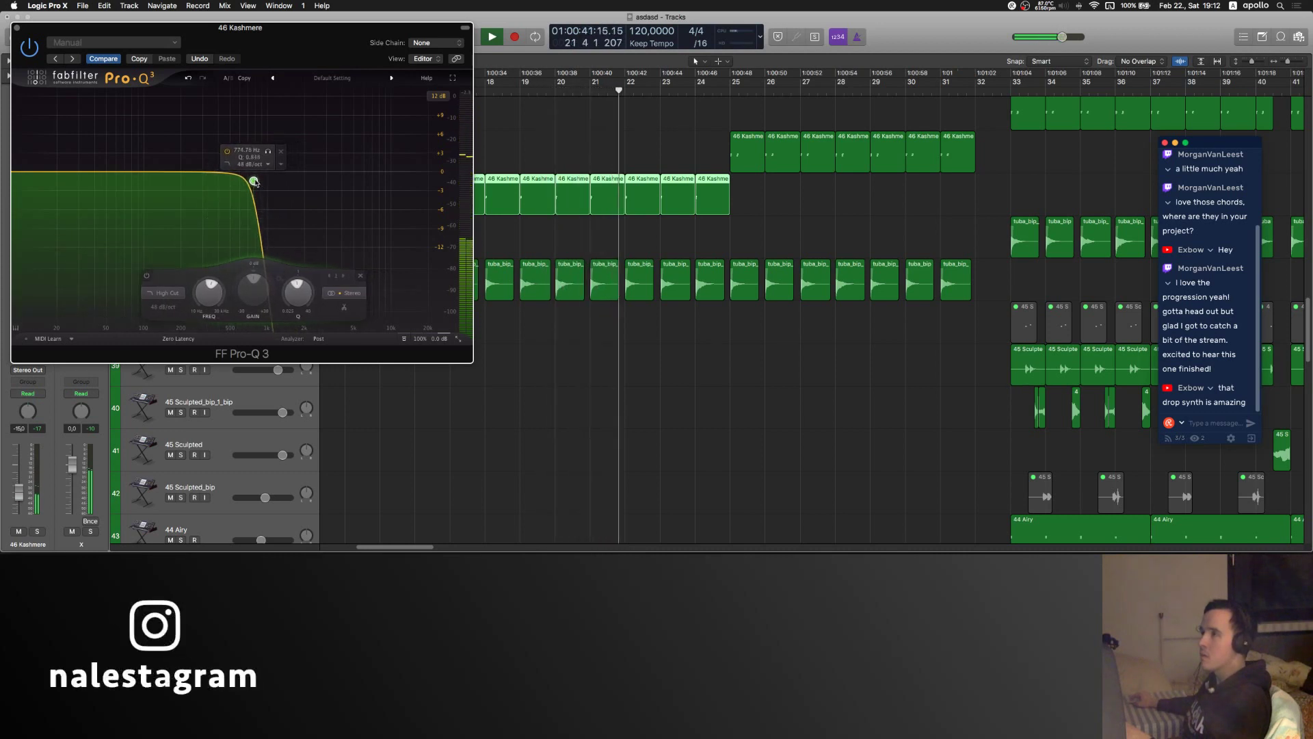
# - Copy the equalizer settings from 46 Kashmere track 35 and paste them into the second FF Pro-Q 3 on 46 Kashmere track 34
pyautogui.click(139, 58)
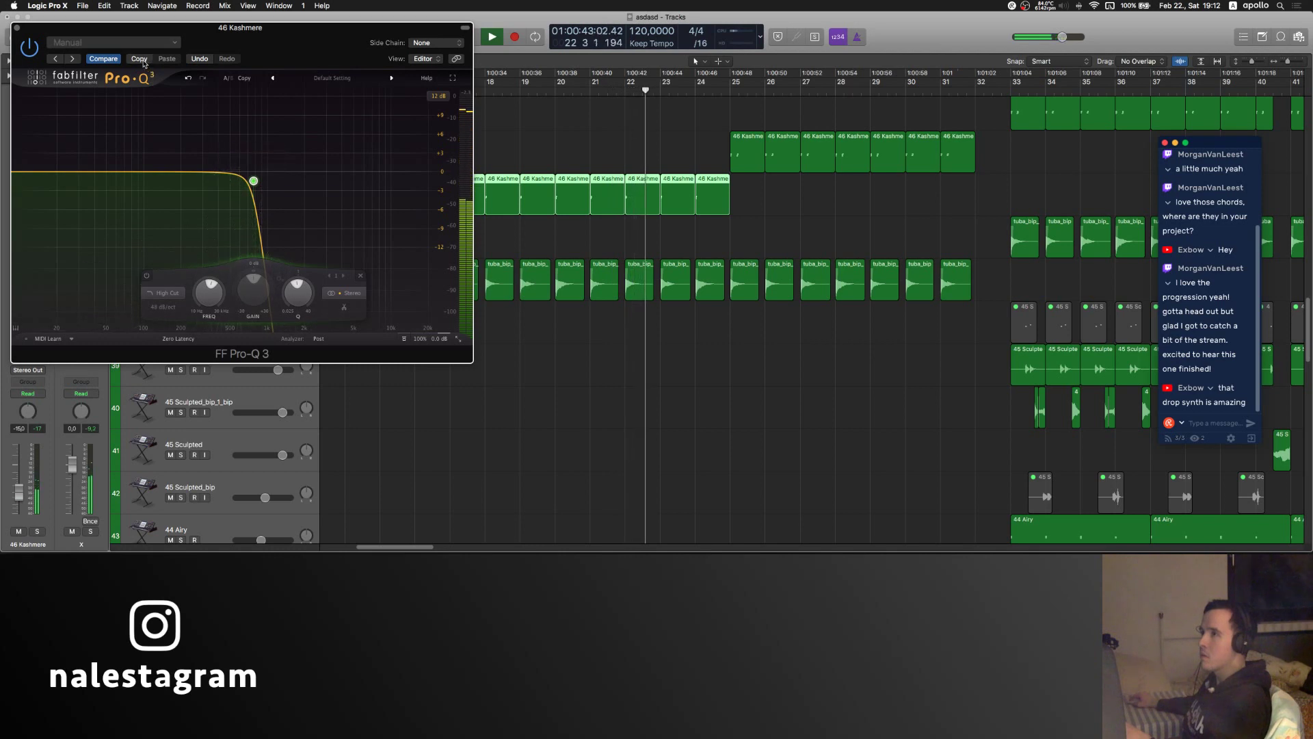
pyautogui.click(18, 29)
pyautogui.click(197, 145)
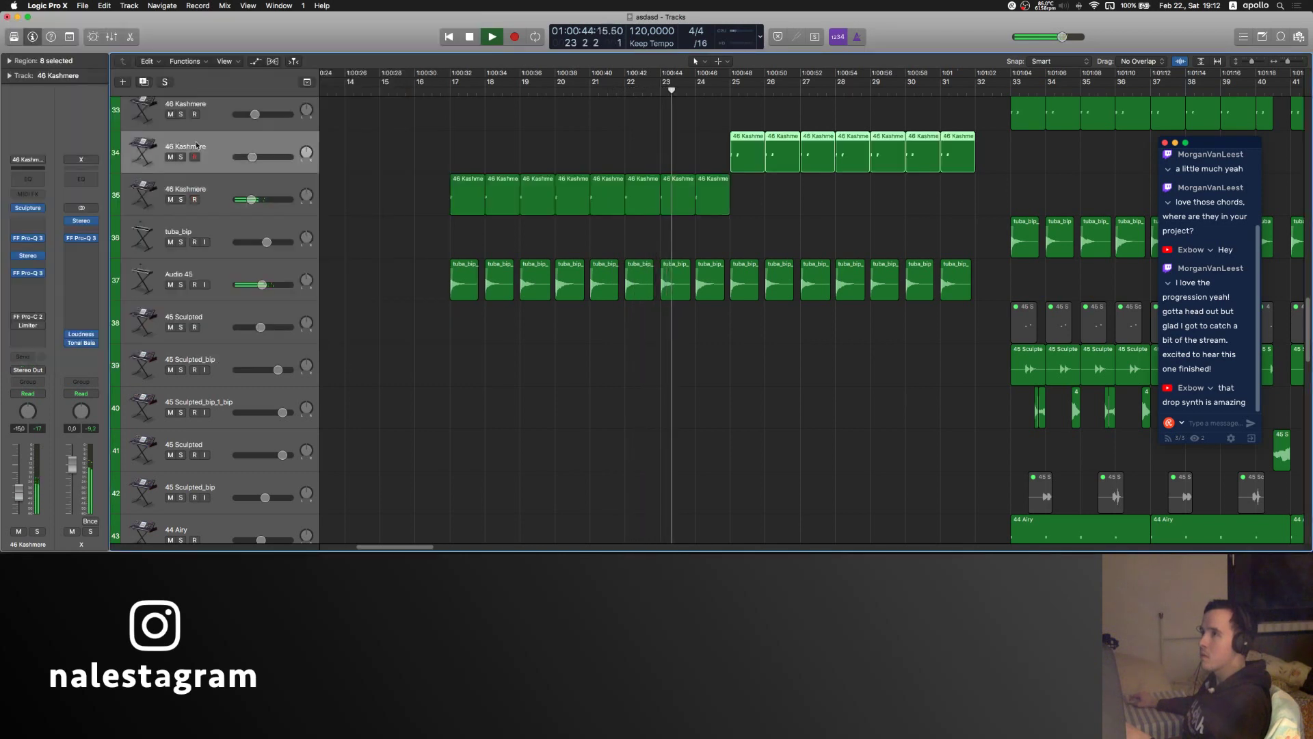
pyautogui.click(30, 272)
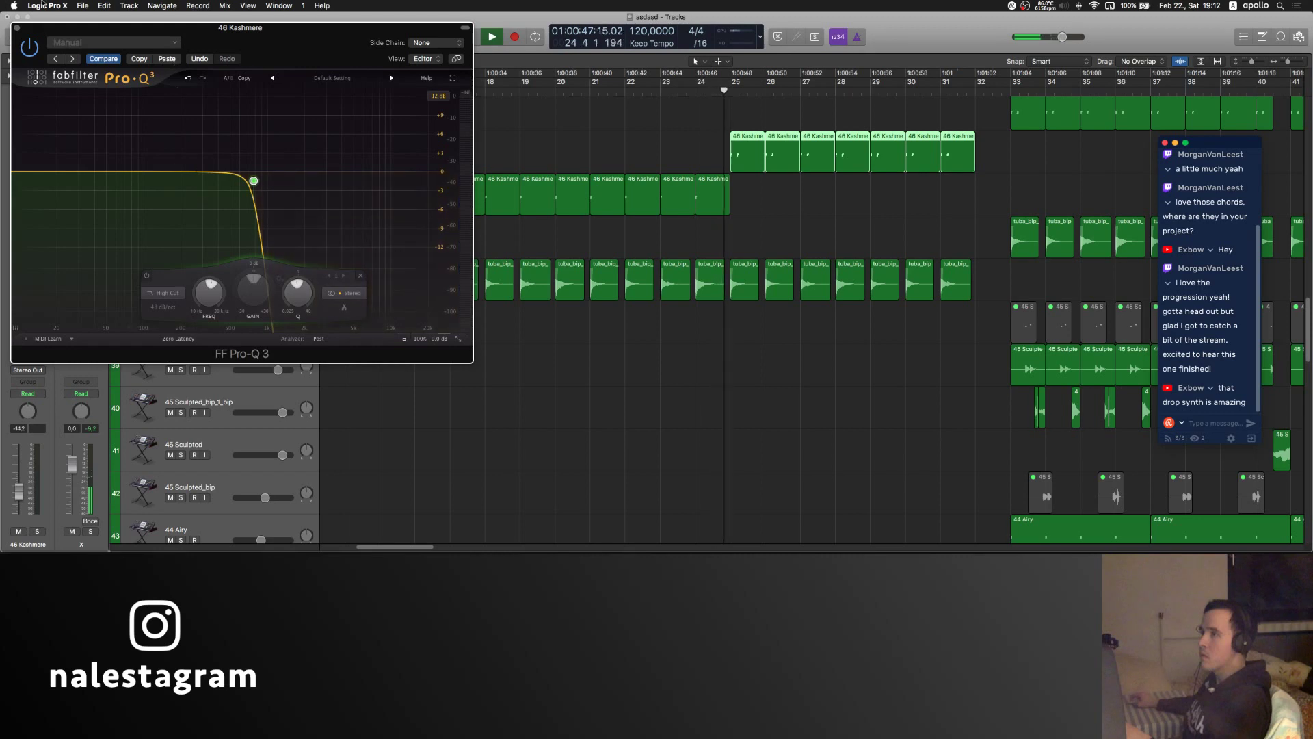
pyautogui.click(19, 28)
pyautogui.click(395, 140)
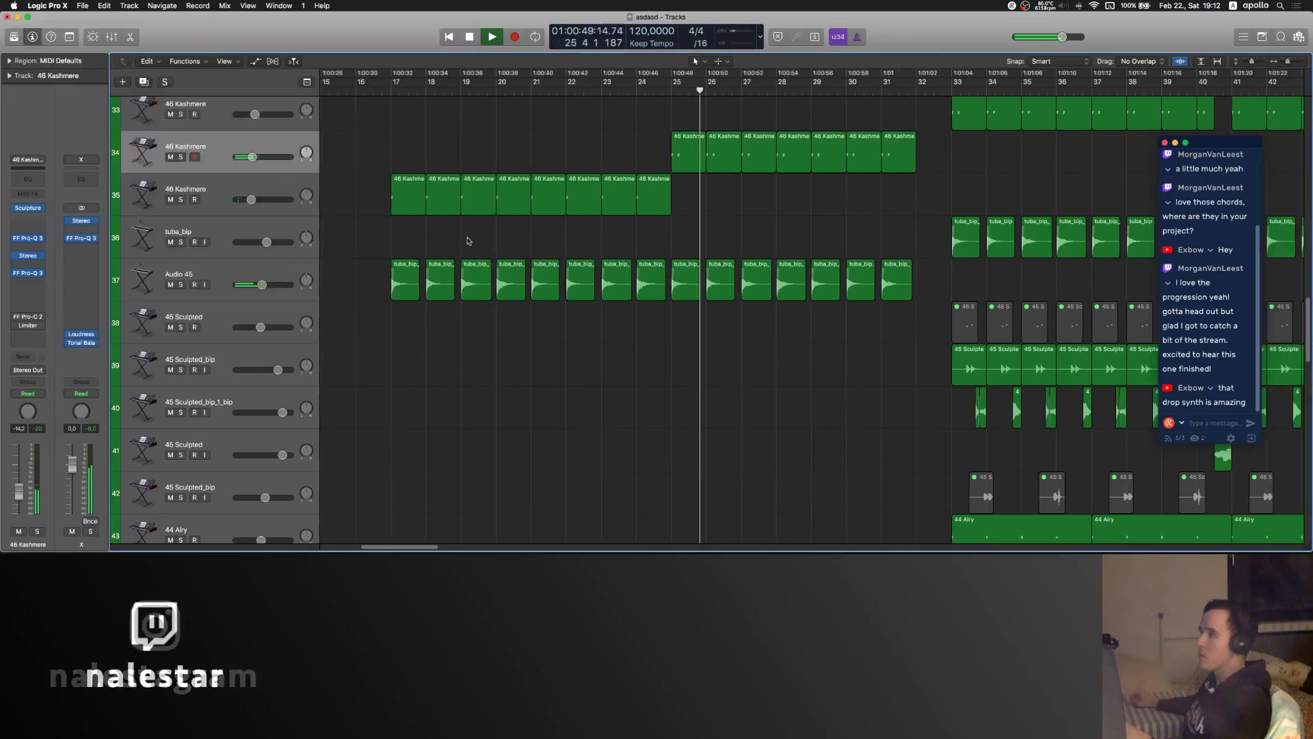
# - Paste the copied High Cut settings into the FF Pro-Q 3 on the 44 Airy_bip track
pyautogui.scroll(-10, 469, 250)
pyautogui.scroll(5, 470, 243)
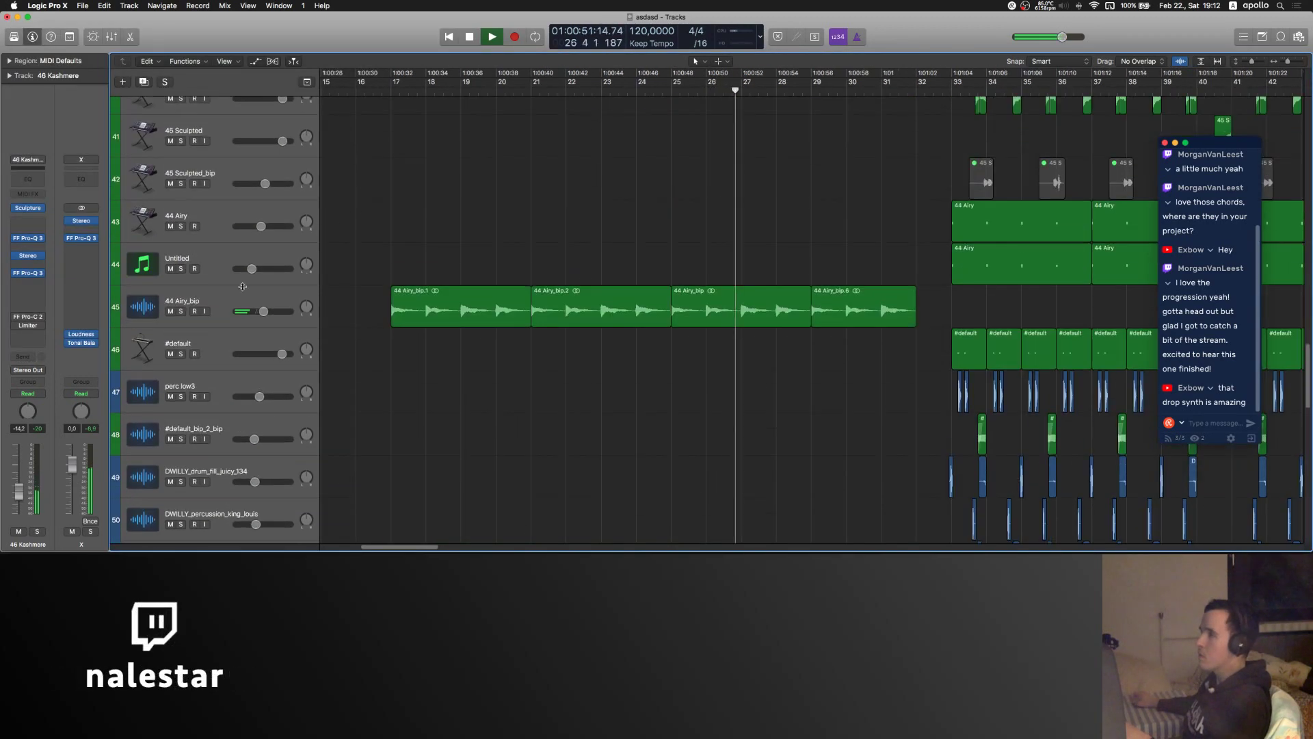
pyautogui.click(219, 301)
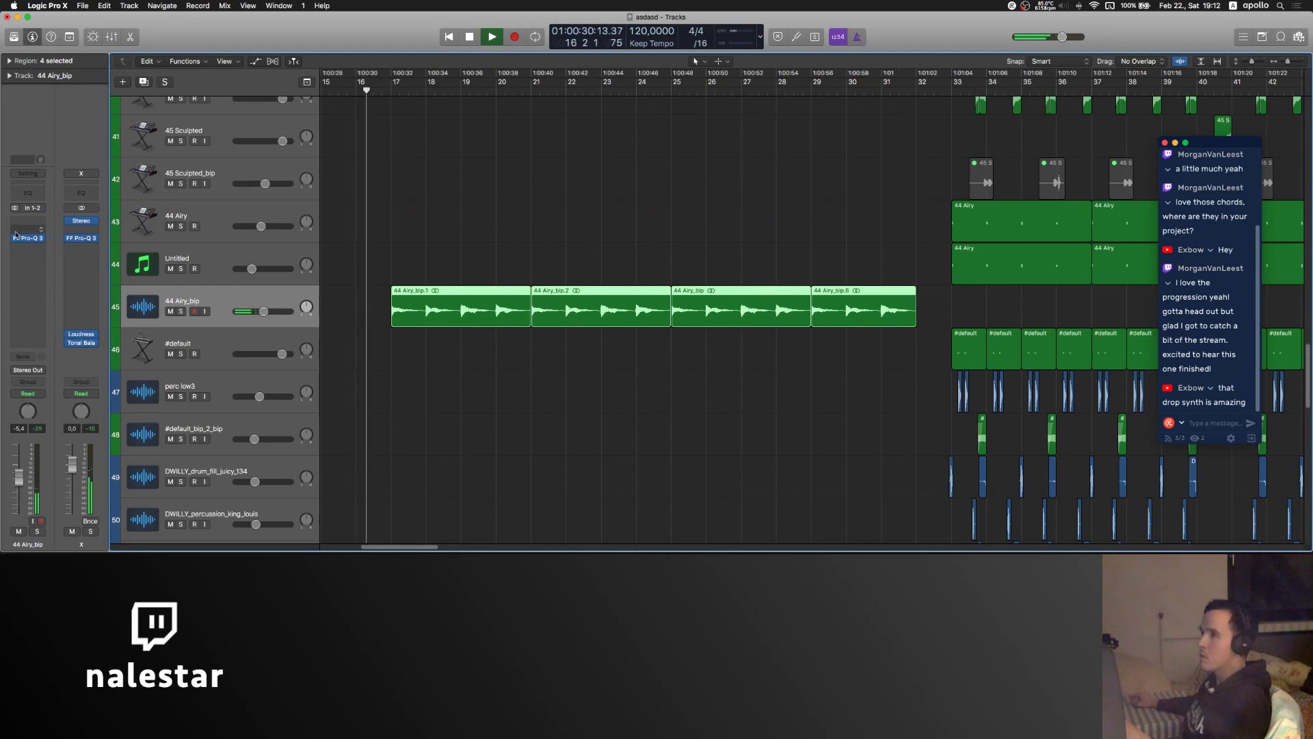
pyautogui.click(33, 237)
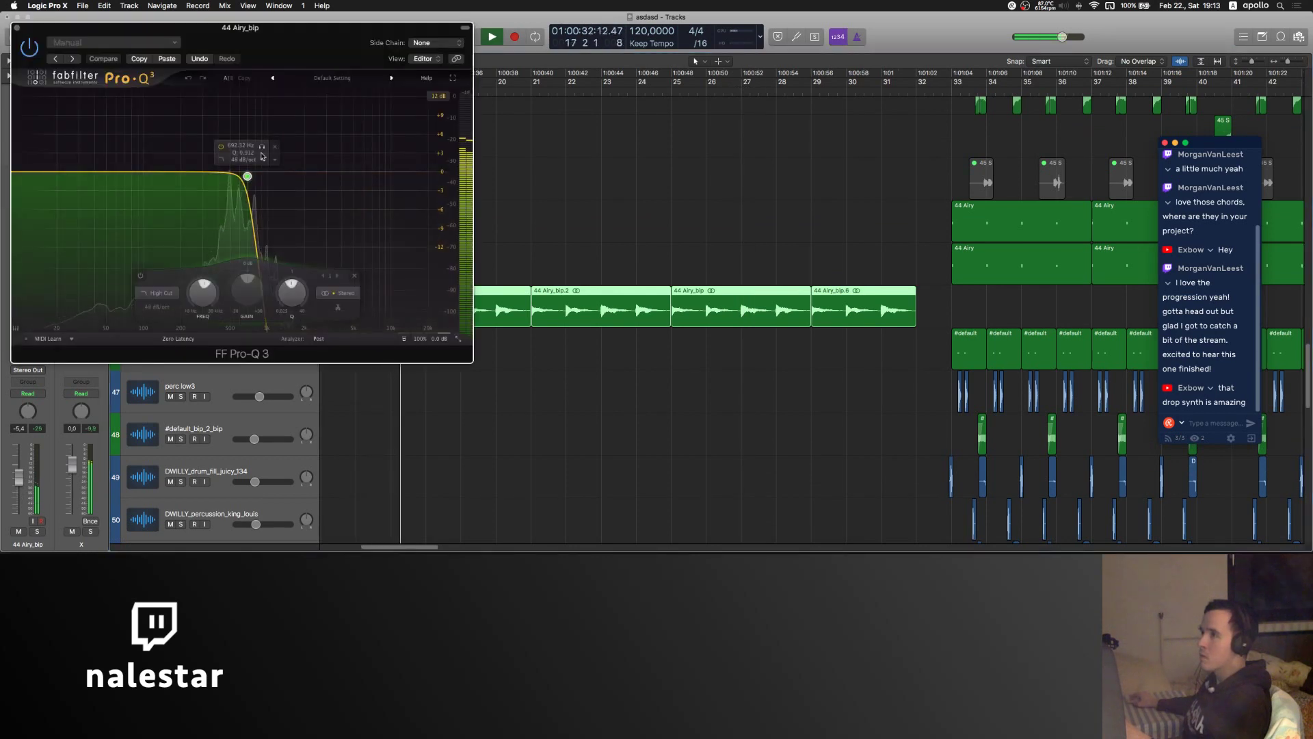
pyautogui.click(169, 59)
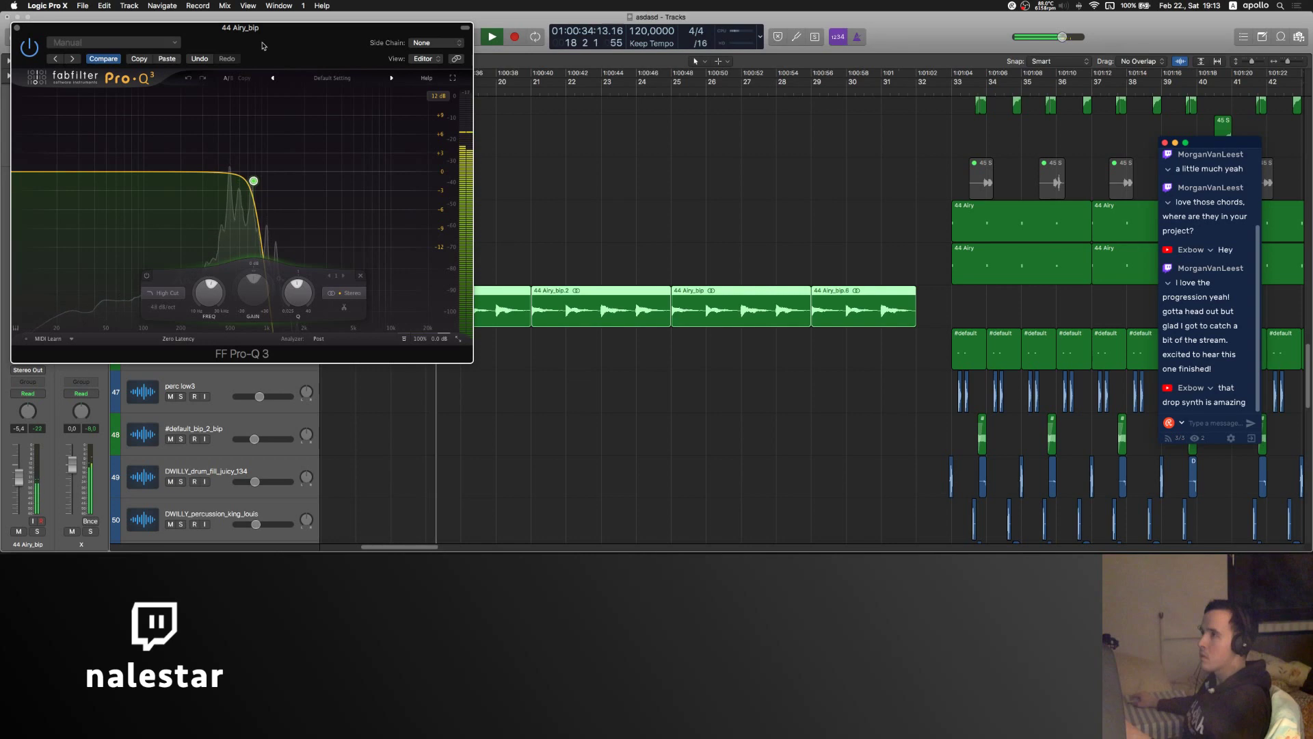
pyautogui.moveTo(262, 46); pyautogui.dragTo(380, 44)
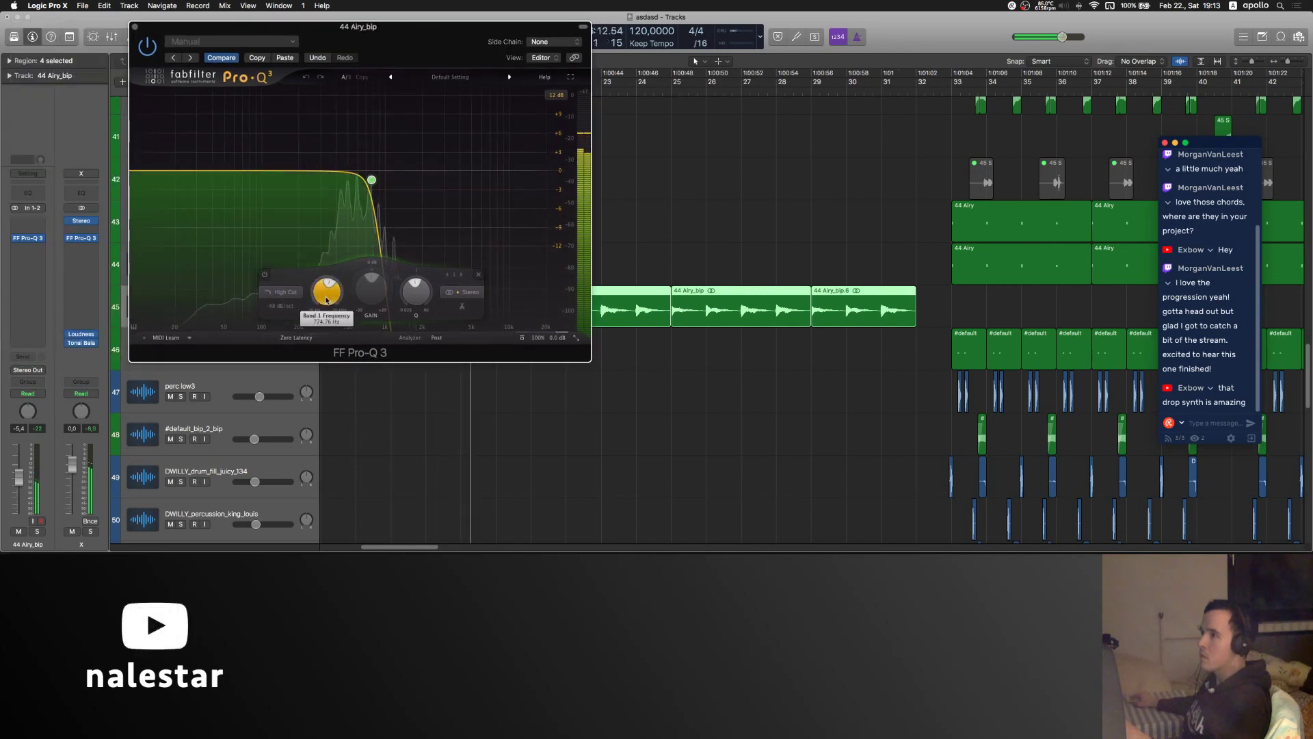
# - Lower the High Cut frequency on 44 Airy_bip, register it for automation in Touch mode, and return the track to Read
pyautogui.moveTo(327, 299); pyautogui.dragTo(326, 310)
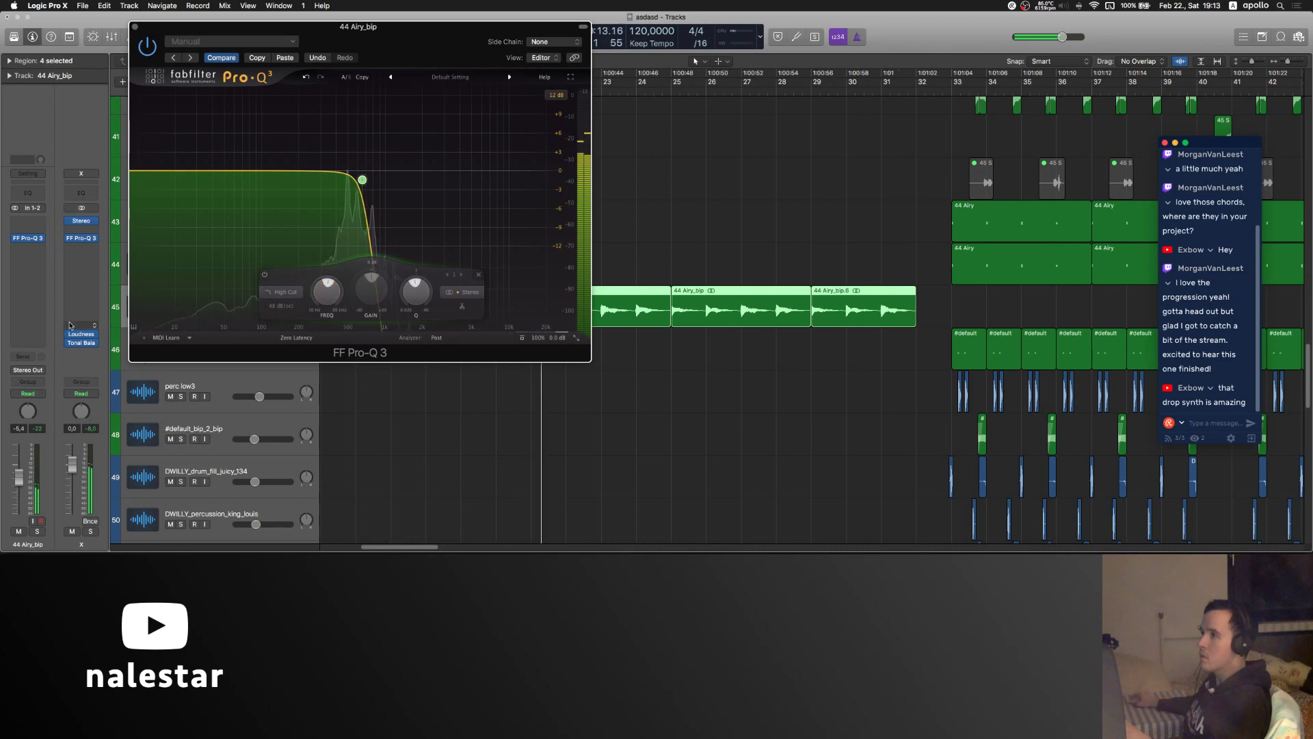
pyautogui.click(27, 394)
pyautogui.click(54, 402)
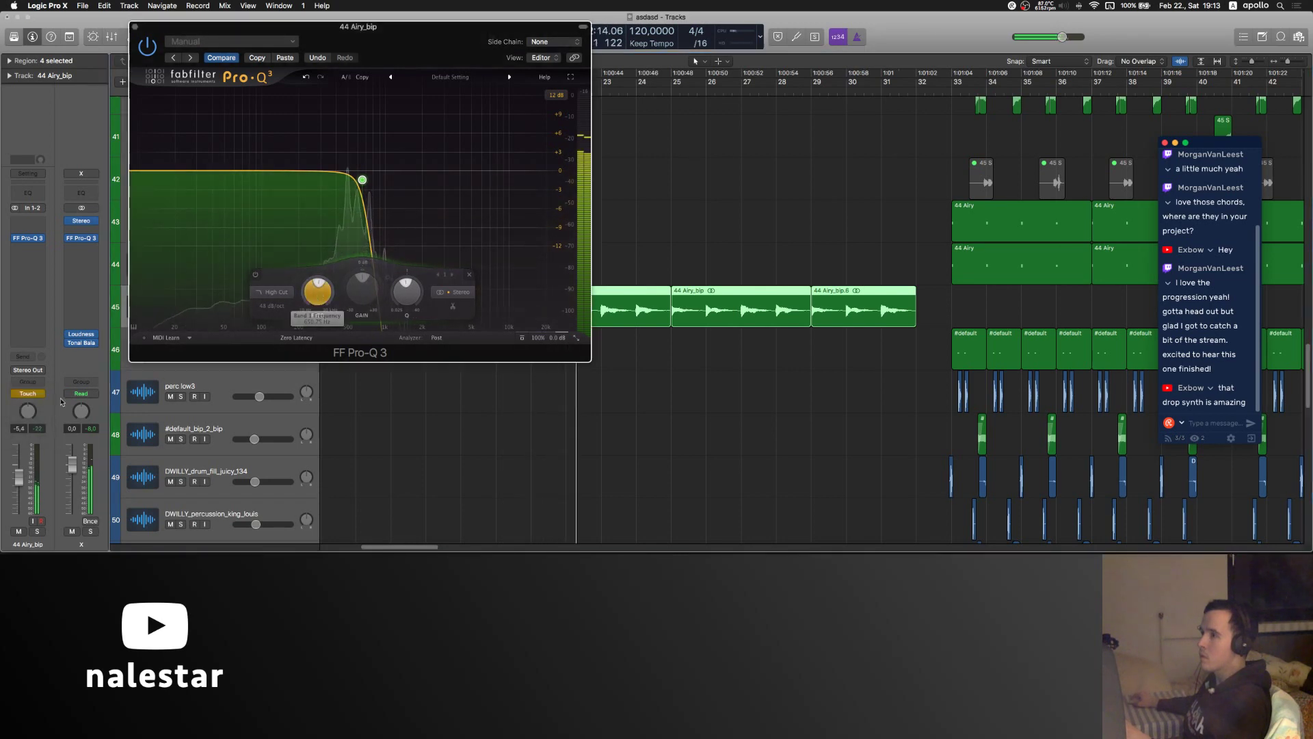
pyautogui.click(28, 394)
pyautogui.click(25, 384)
# - Show the FF Pro-Q 3 Band 1 Frequency automation on 44 Airy_bip and shape a rise from about bar 25 to bar 32
pyautogui.press('v')
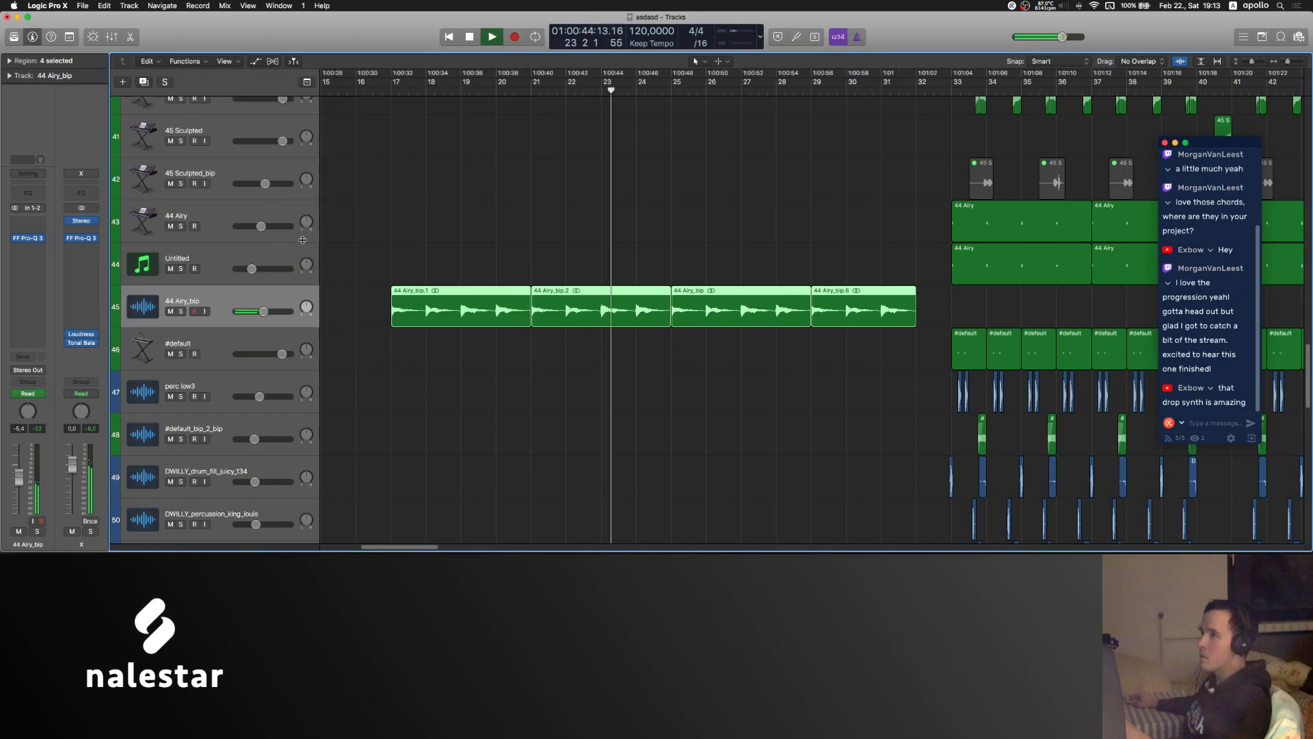
pyautogui.press('a')
pyautogui.click(259, 321)
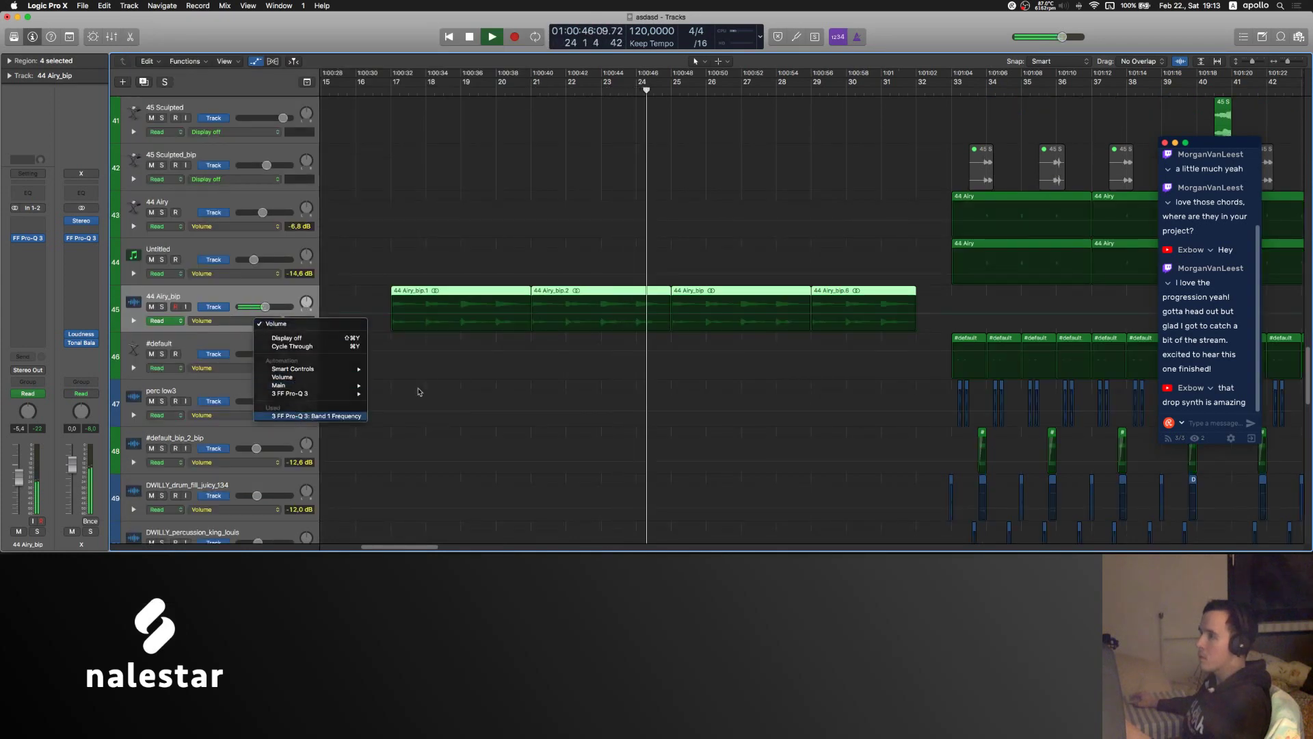
pyautogui.press('Return')
pyautogui.click(678, 314)
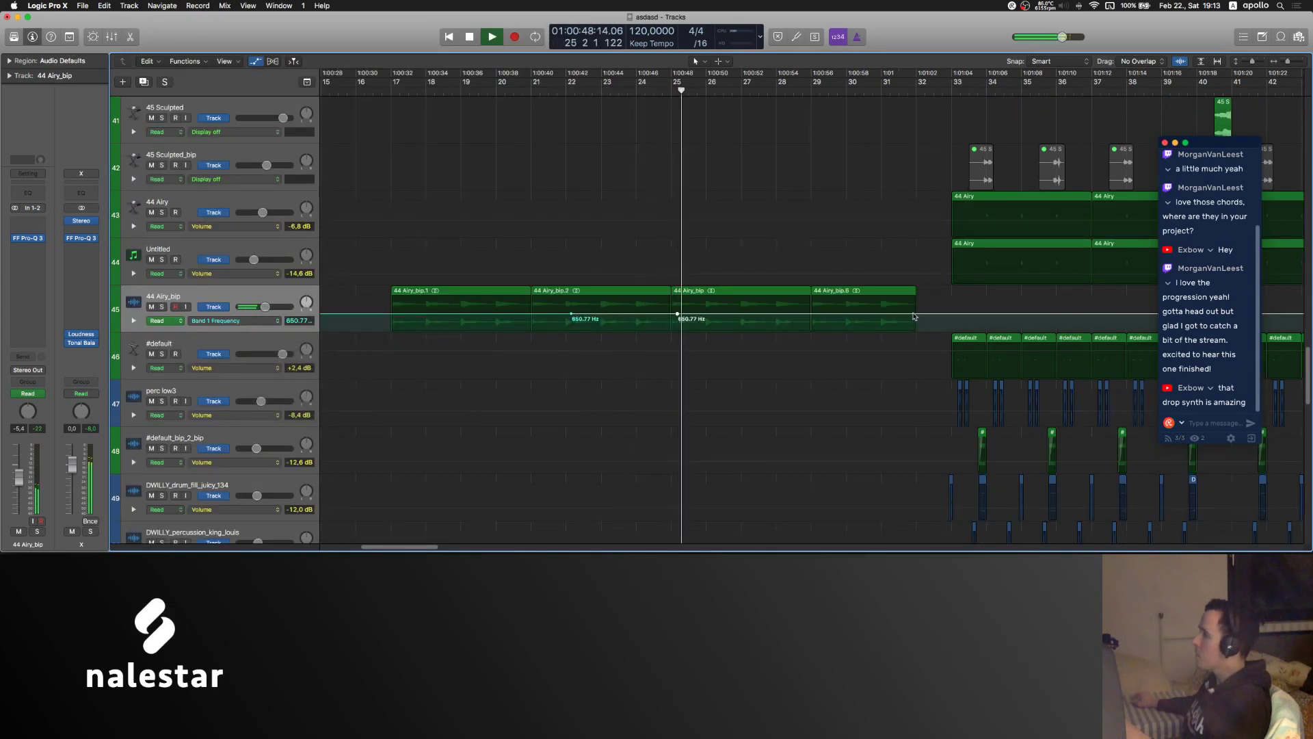
pyautogui.click(913, 314)
pyautogui.click(924, 314)
pyautogui.moveTo(915, 316); pyautogui.dragTo(924, 303)
pyautogui.press('a')
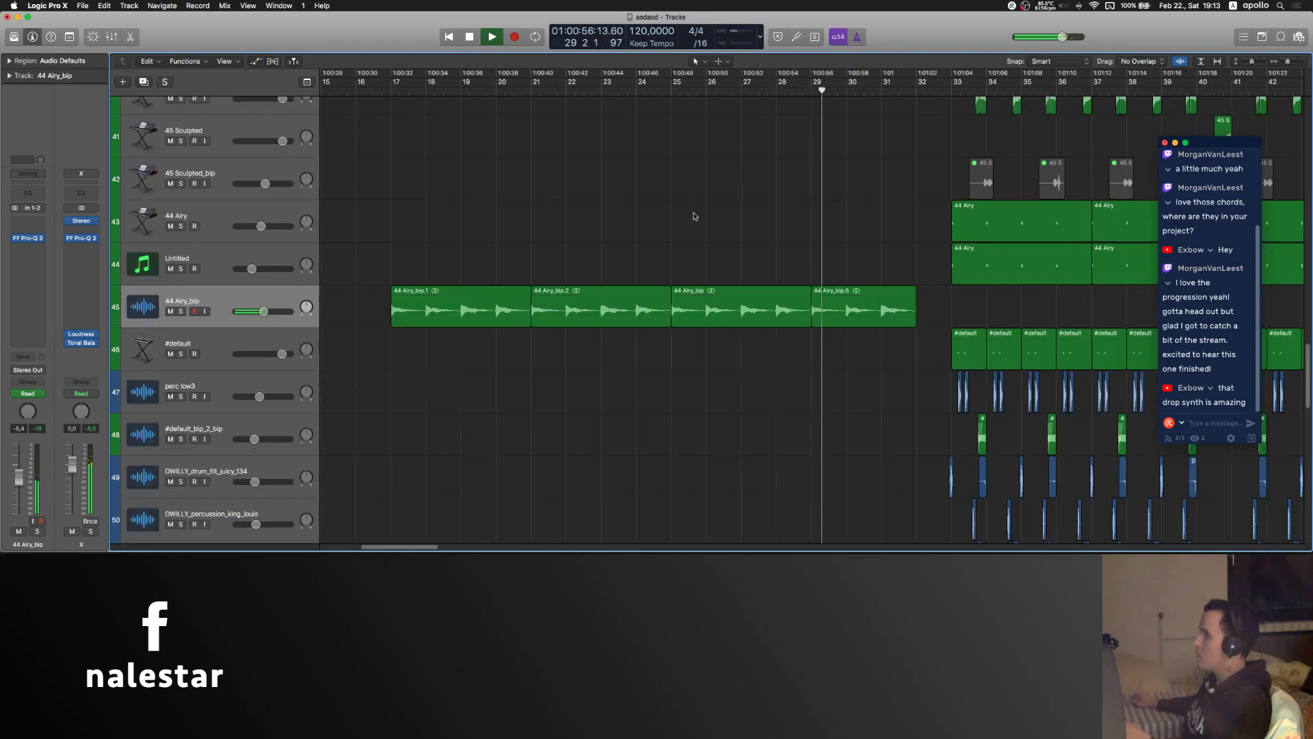
# - Bounce in place the four vocal regions on autograf voc_bip_7_bip track 8 to a new audio track
pyautogui.press('super+Left')
pyautogui.hscroll(2, 696, 216)
pyautogui.scroll(15, 696, 216)
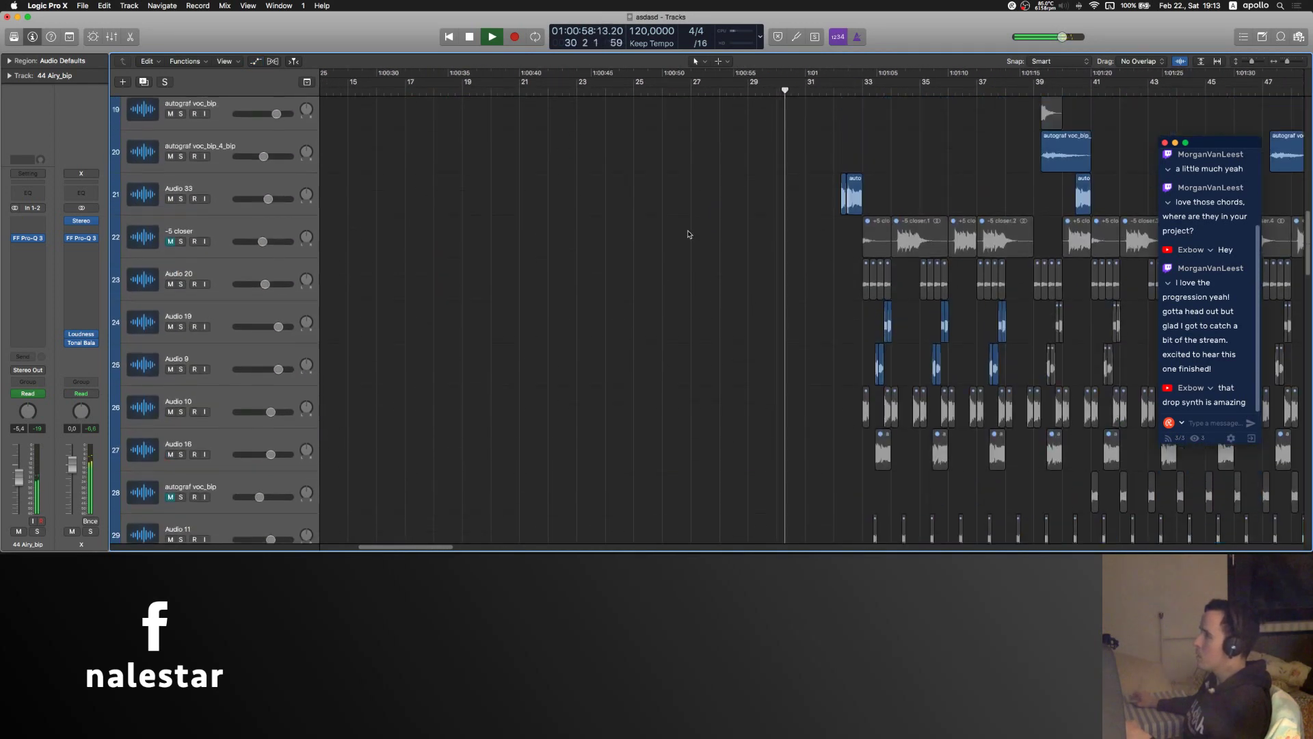
pyautogui.scroll(20, 688, 234)
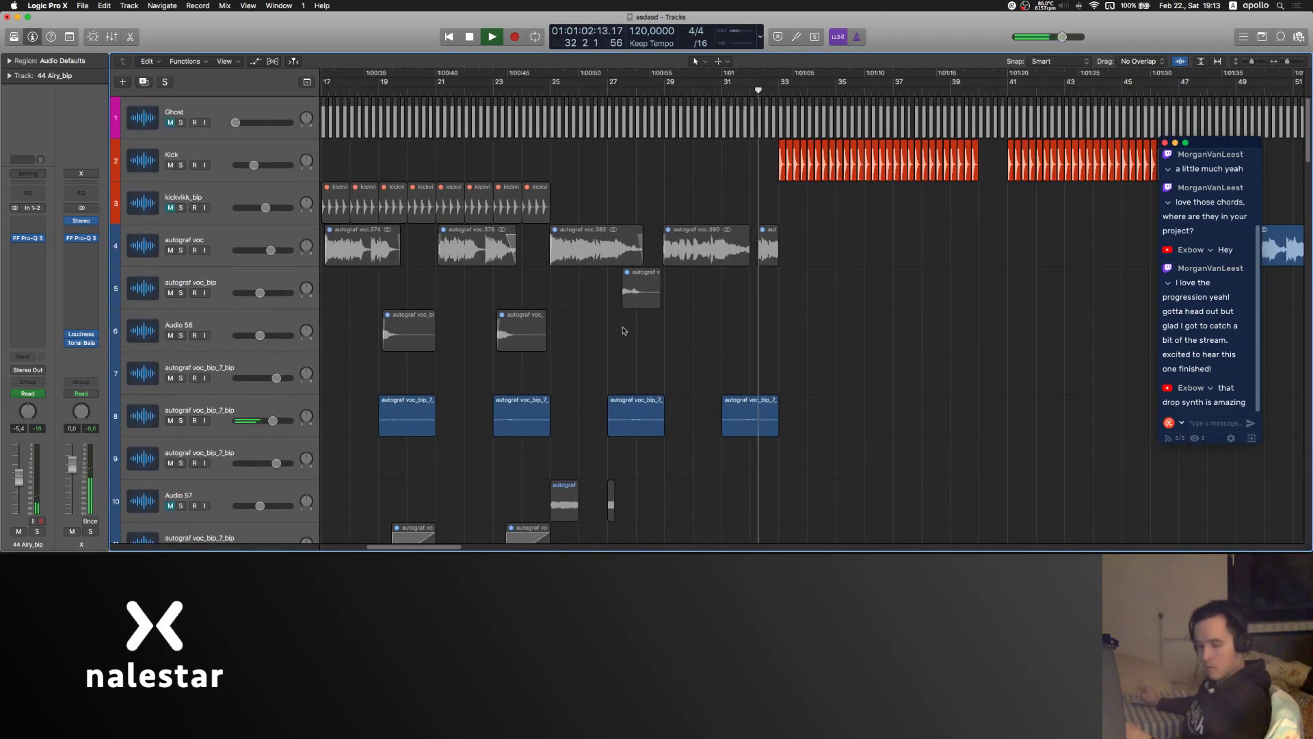
pyautogui.click(157, 405)
pyautogui.hscroll(5, 515, 365)
pyautogui.scroll(-3, 507, 368)
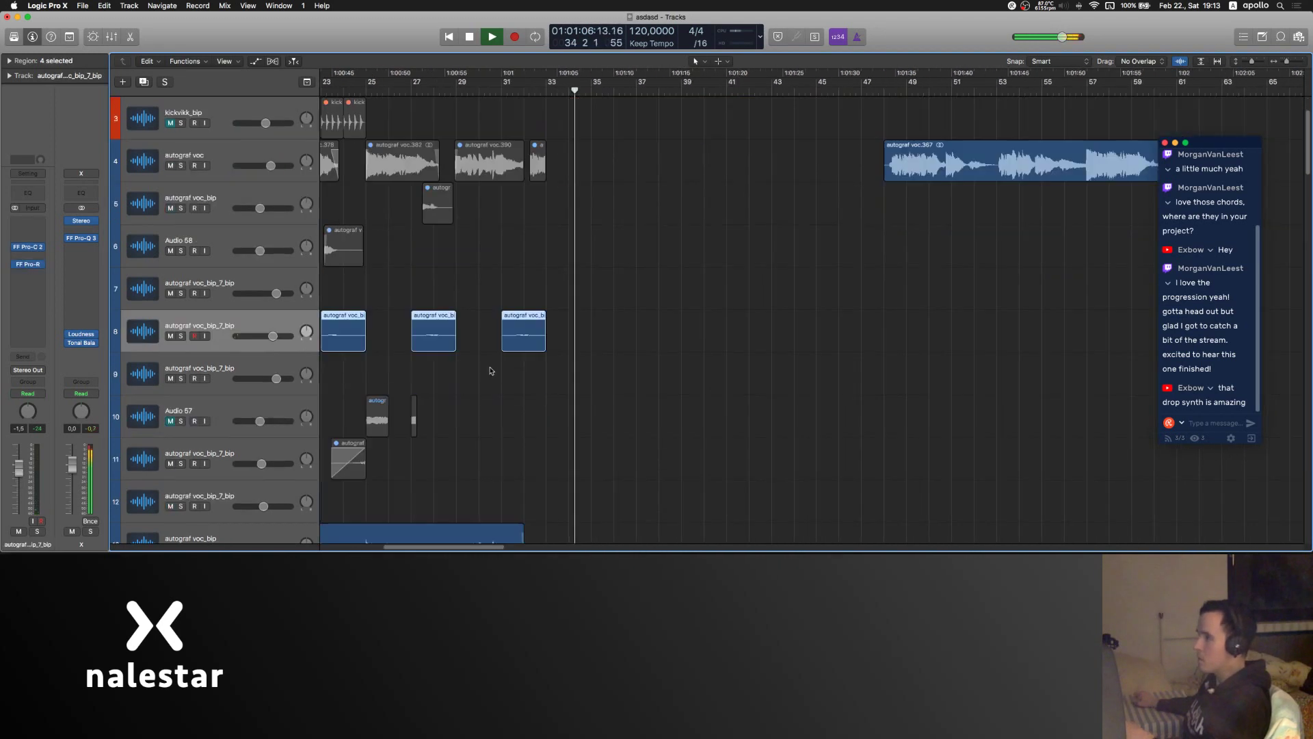
pyautogui.hscroll(-5, 490, 370)
pyautogui.scroll(-1, 490, 370)
pyautogui.click(487, 369)
pyautogui.hscroll(-1, 368, 314)
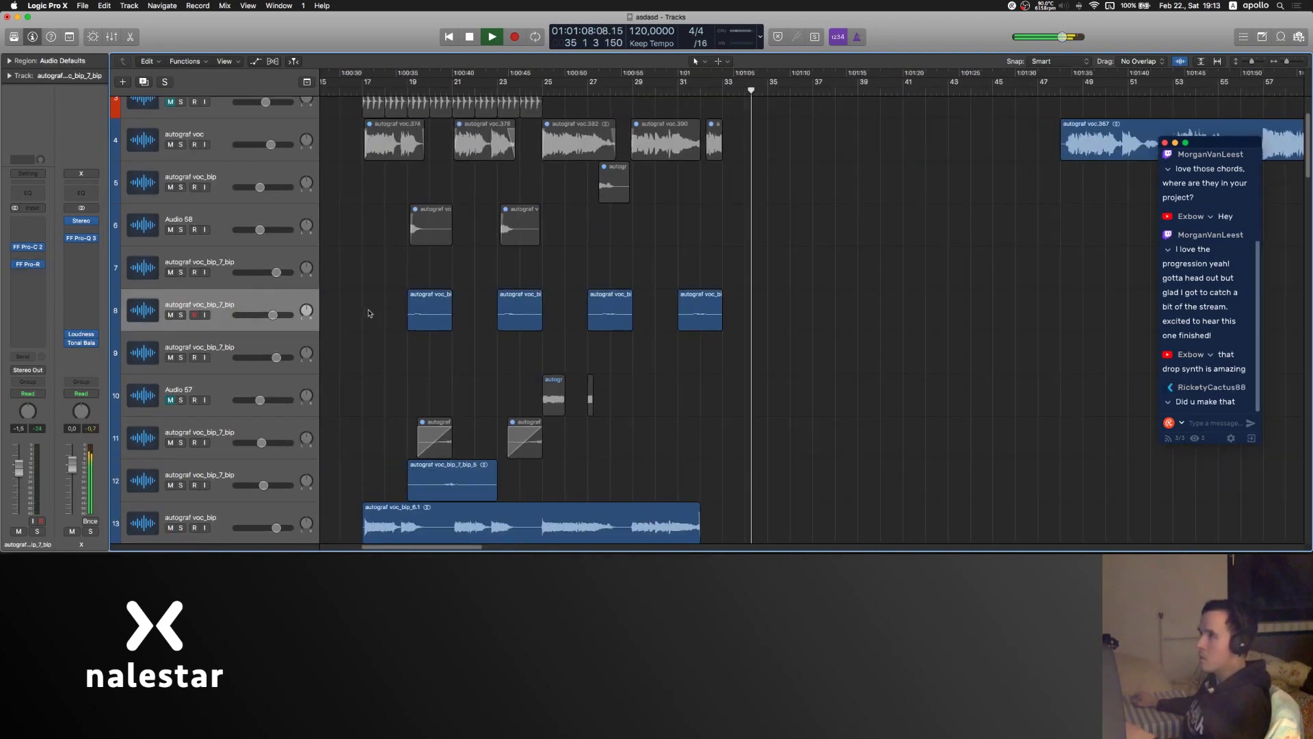
pyautogui.hscroll(-1, 368, 314)
pyautogui.moveTo(392, 314); pyautogui.dragTo(778, 321)
pyautogui.hotkey('ctrl', 'b')
pyautogui.press('Return')
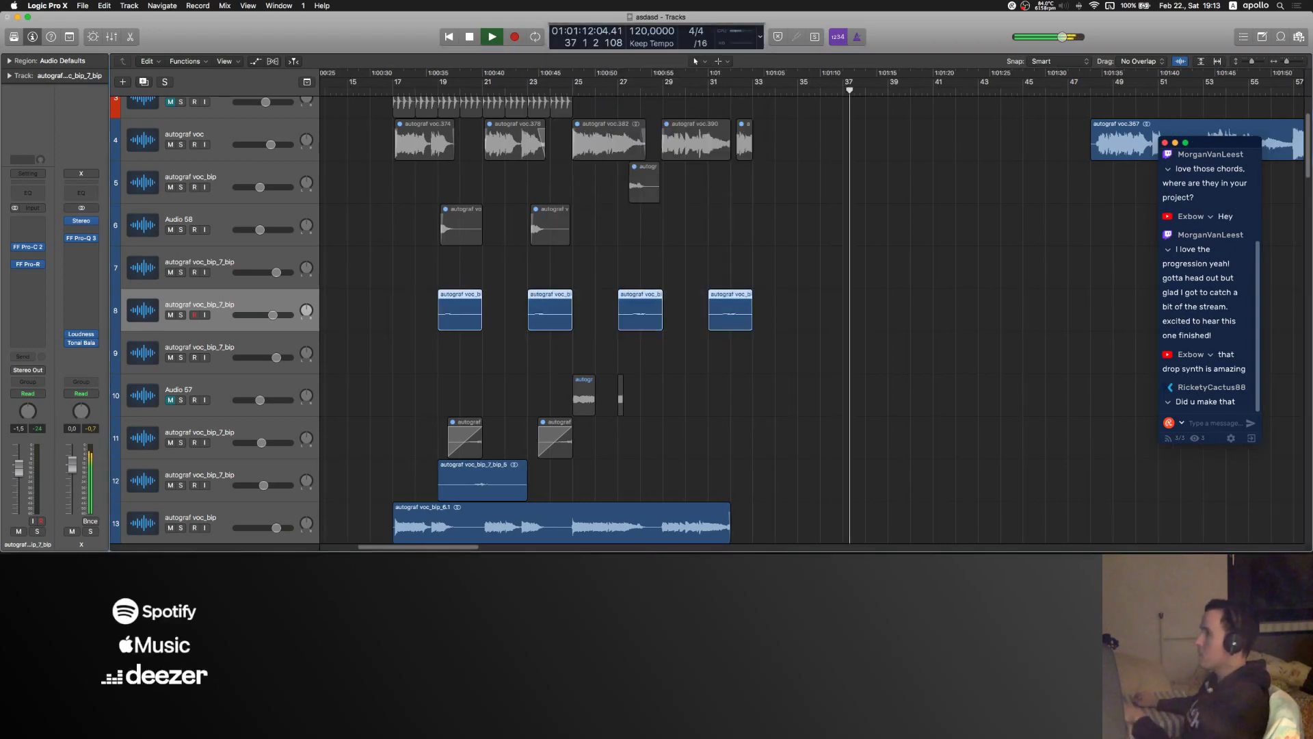
pyautogui.hotkey('ctrl', 'b')
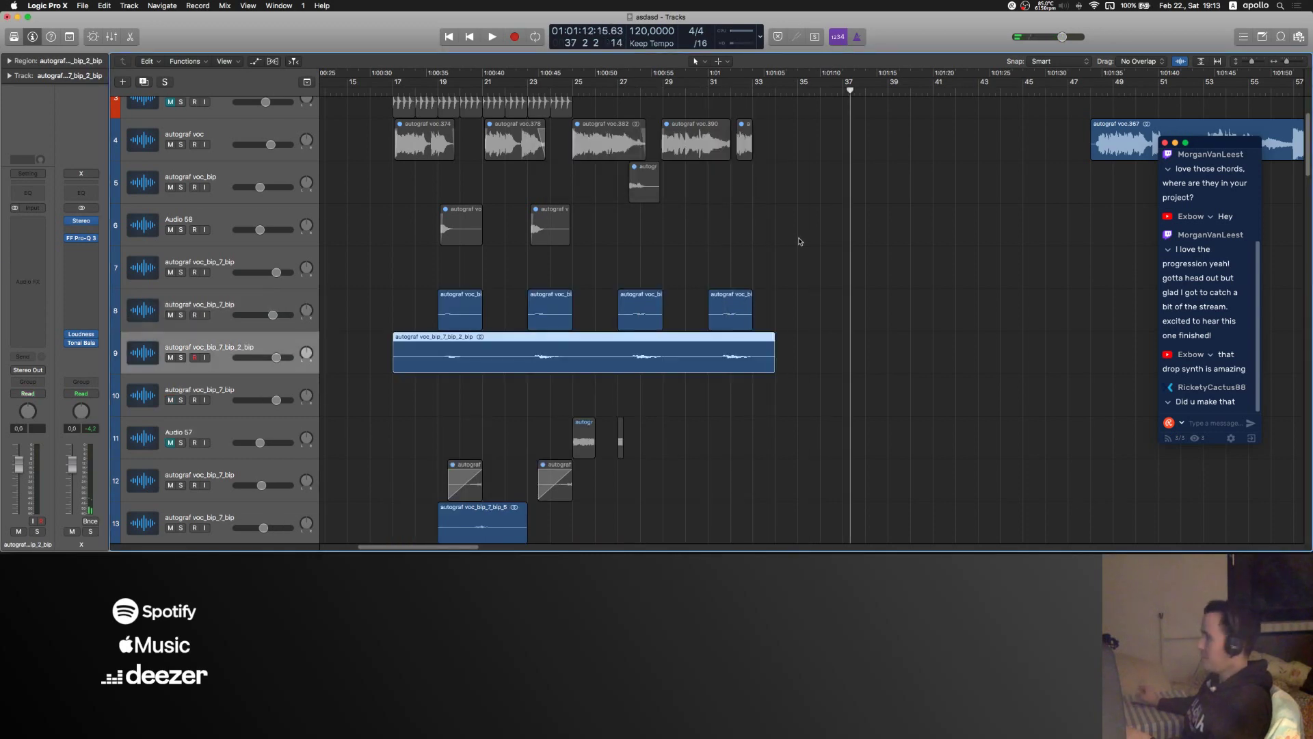
# - Mute the four original vocal regions on autograf voc_bip_7_bip track 8 and play the buildup from bar 17
pyautogui.click(757, 237)
pyautogui.hscroll(-3, 472, 443)
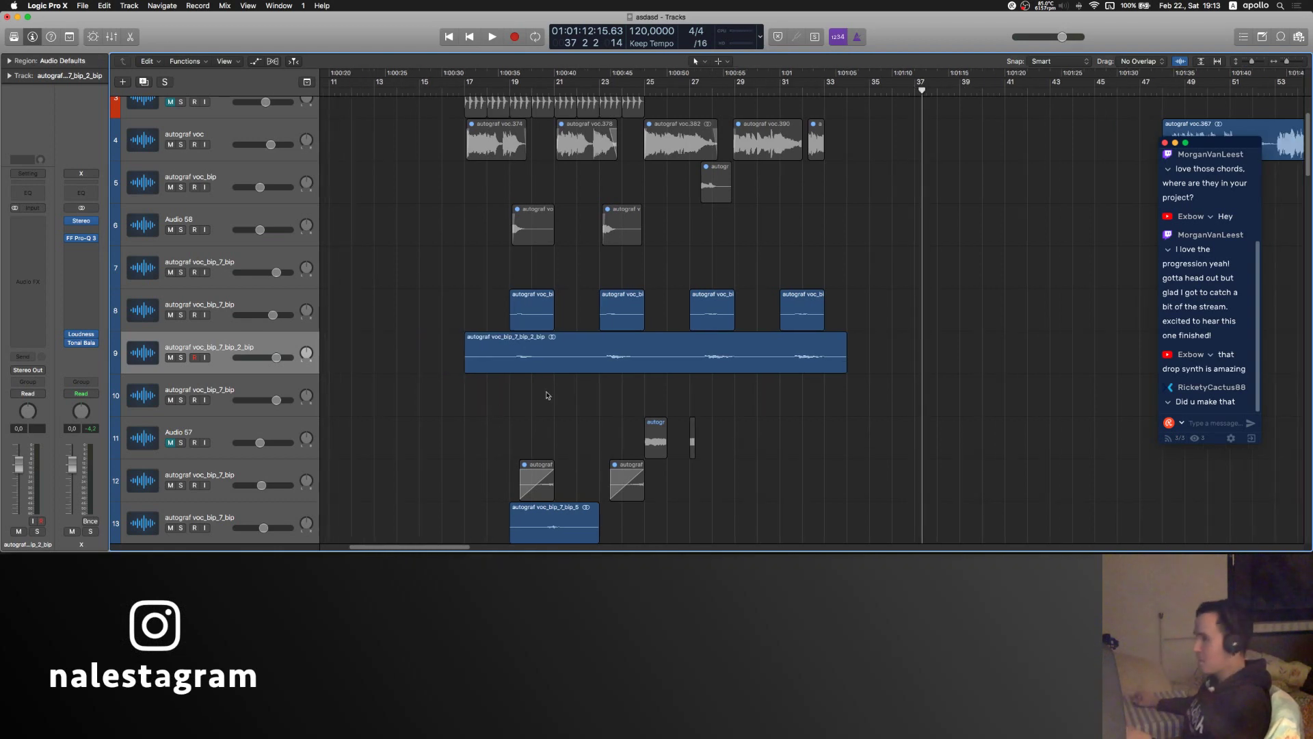
pyautogui.hscroll(-3, 547, 396)
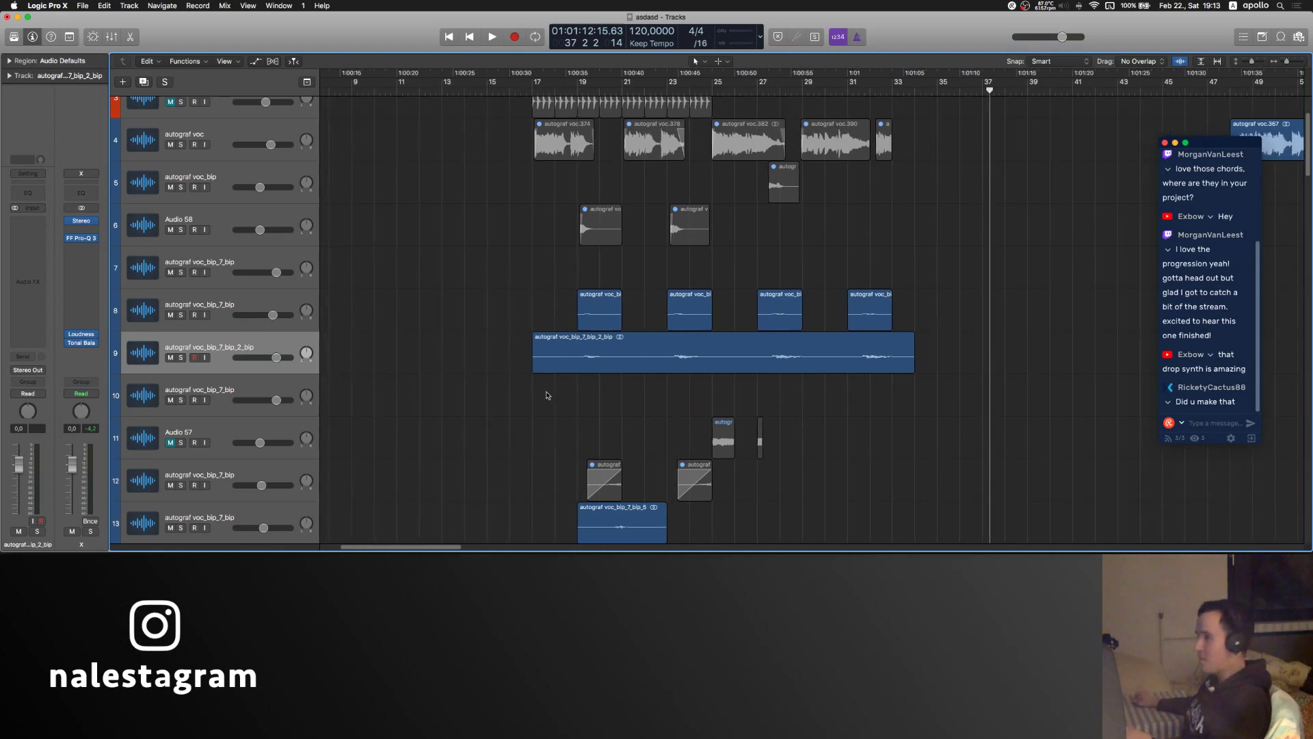
pyautogui.click(211, 403)
pyautogui.hscroll(2, 498, 397)
pyautogui.moveTo(454, 301); pyautogui.dragTo(903, 312)
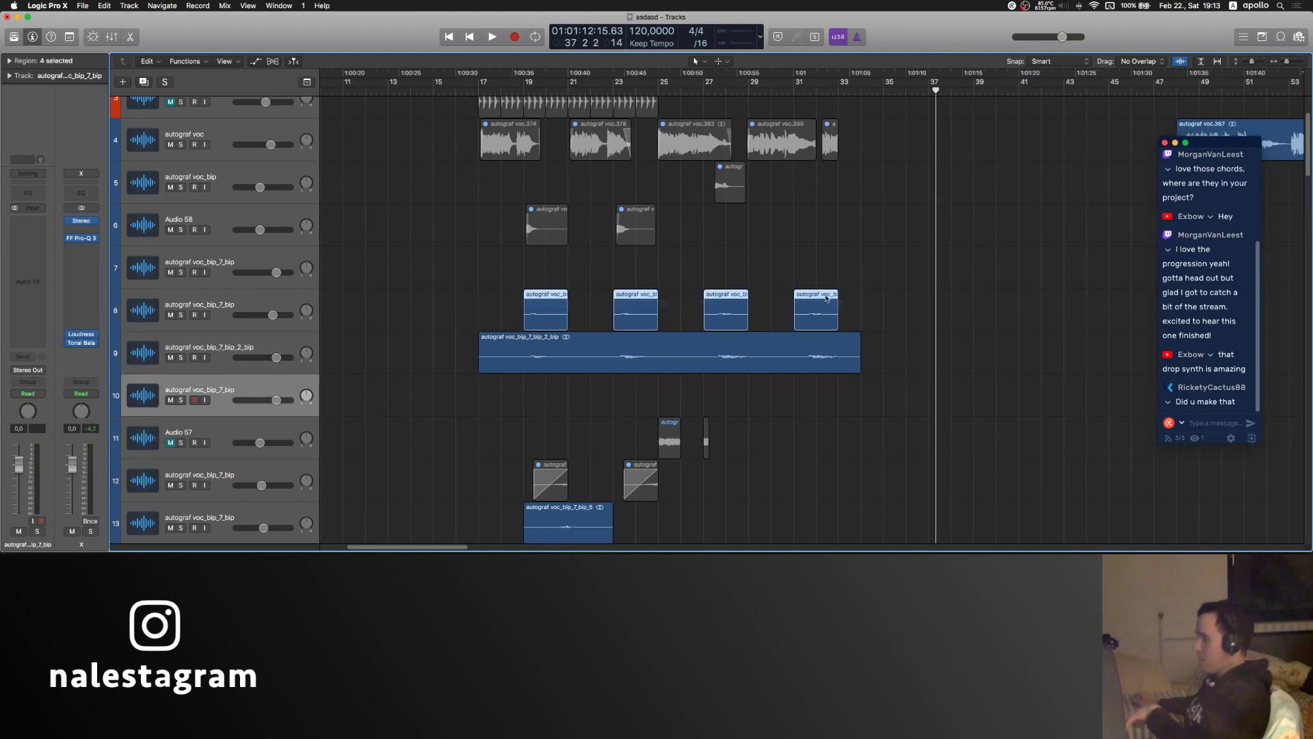
pyautogui.hotkey('ctrl', 'm')
pyautogui.click(480, 89)
pyautogui.click(351, 299)
pyautogui.press('space')
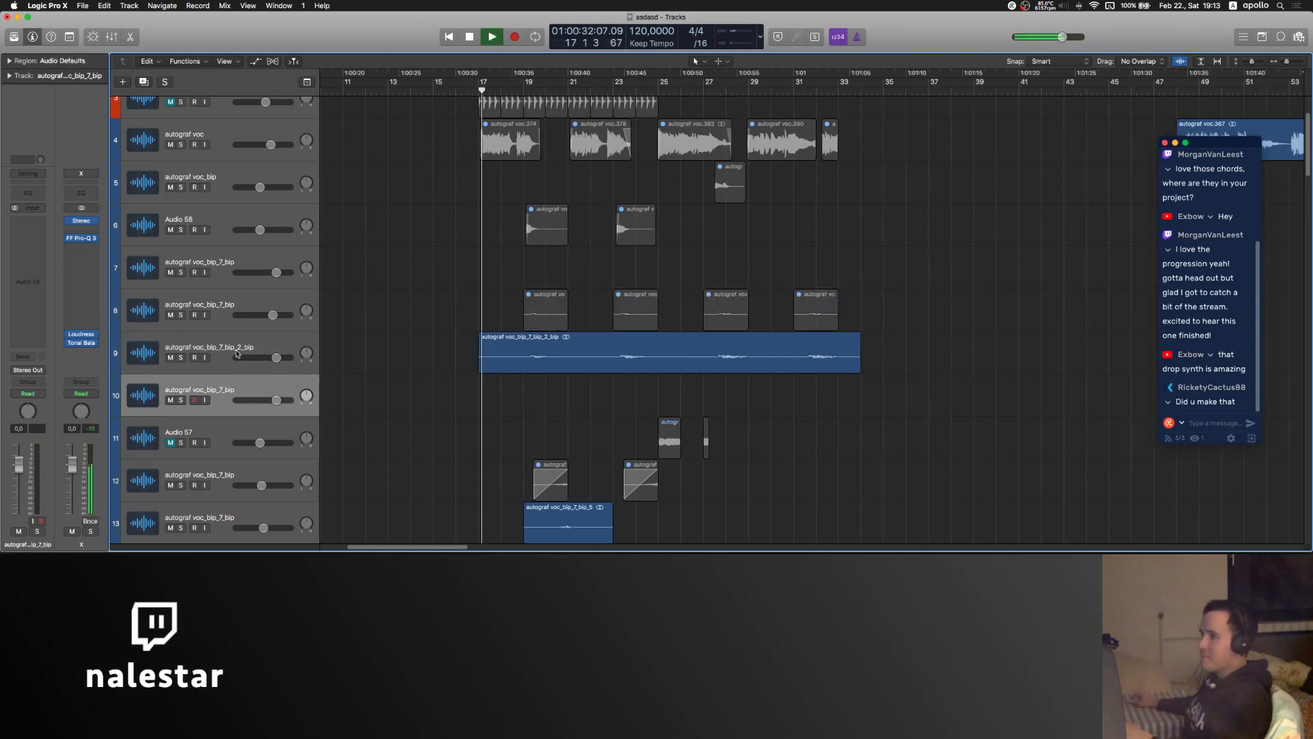
# - Delete the empty autograf voc_bip_7_bip track 10 and select the bounced vocal track above it
pyautogui.hscroll(-5, 345, 396)
pyautogui.hscroll(5, 350, 397)
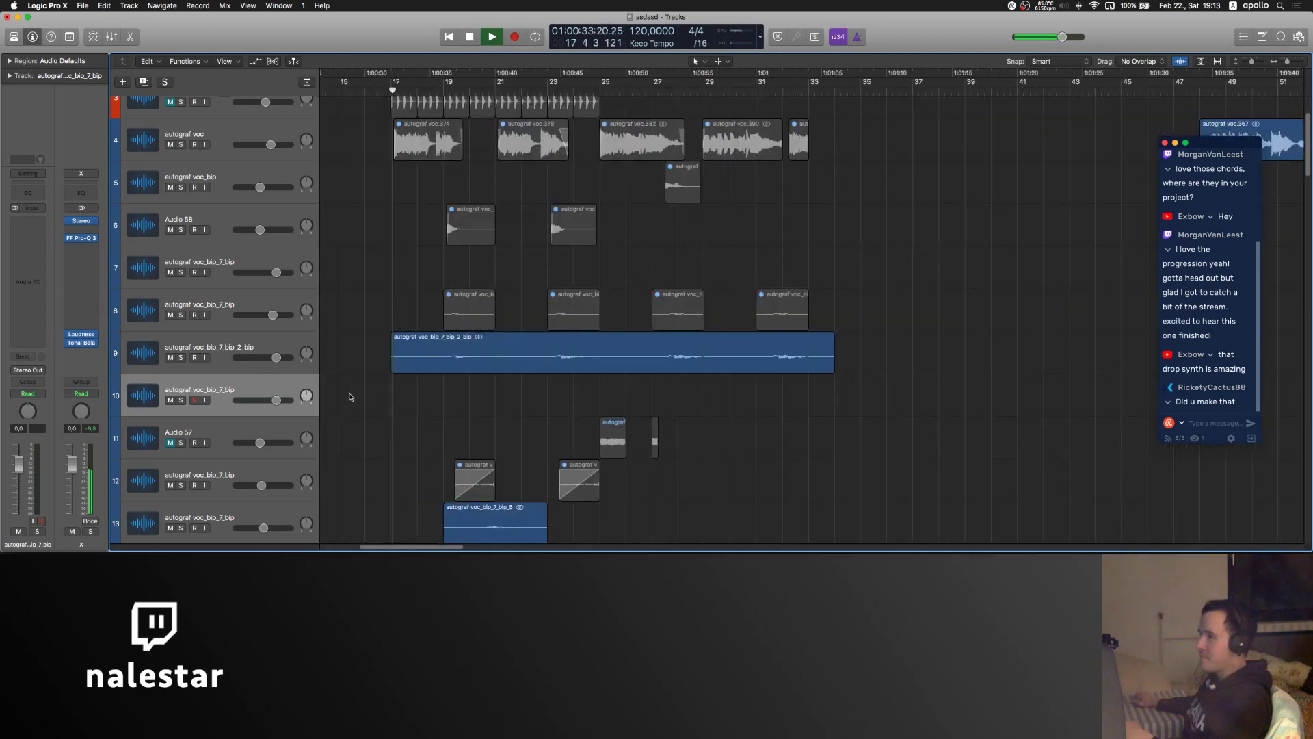
pyautogui.press('super+BackSpace')
pyautogui.hscroll(-3, 350, 397)
pyautogui.press('Up')
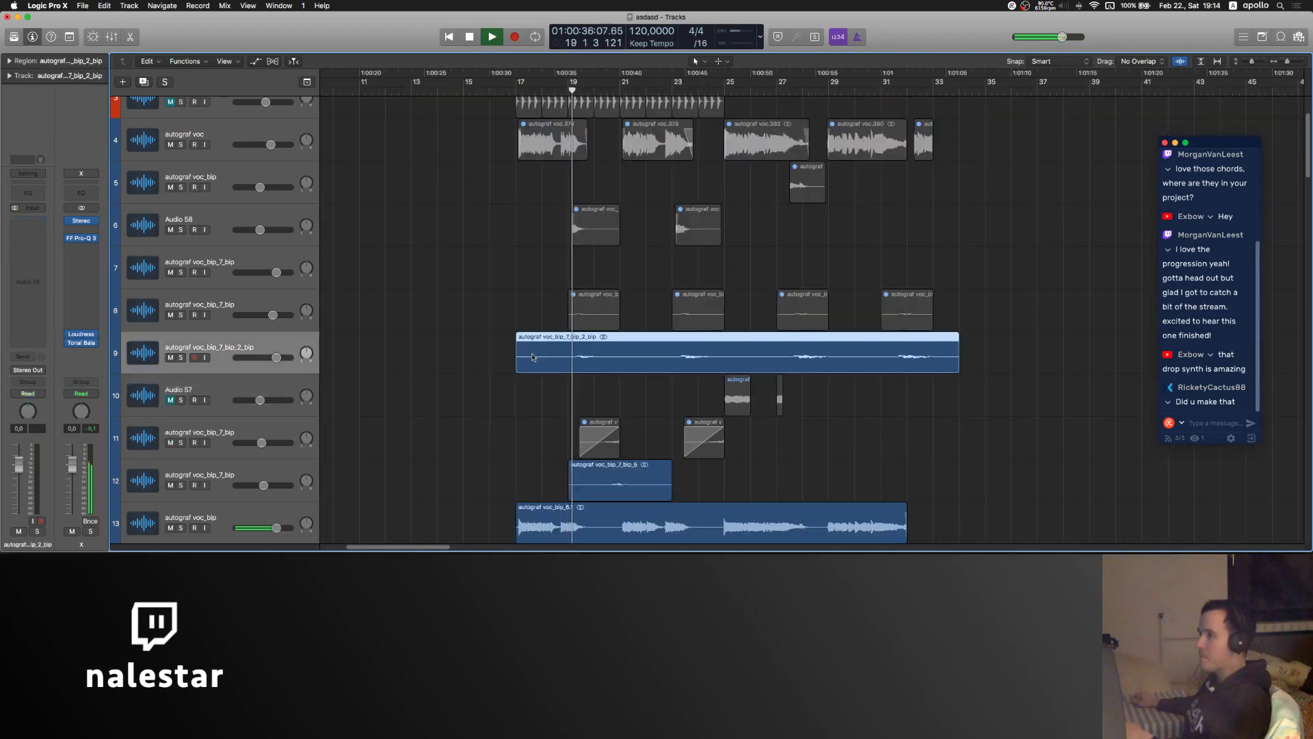
# - Delete the bounced vocal region's tail beyond bar 32, try the Fade tool at its end, and return to the Pointer tool
pyautogui.press('super+Right')
pyautogui.press('super+Right')
pyautogui.hscroll(2, 438, 396)
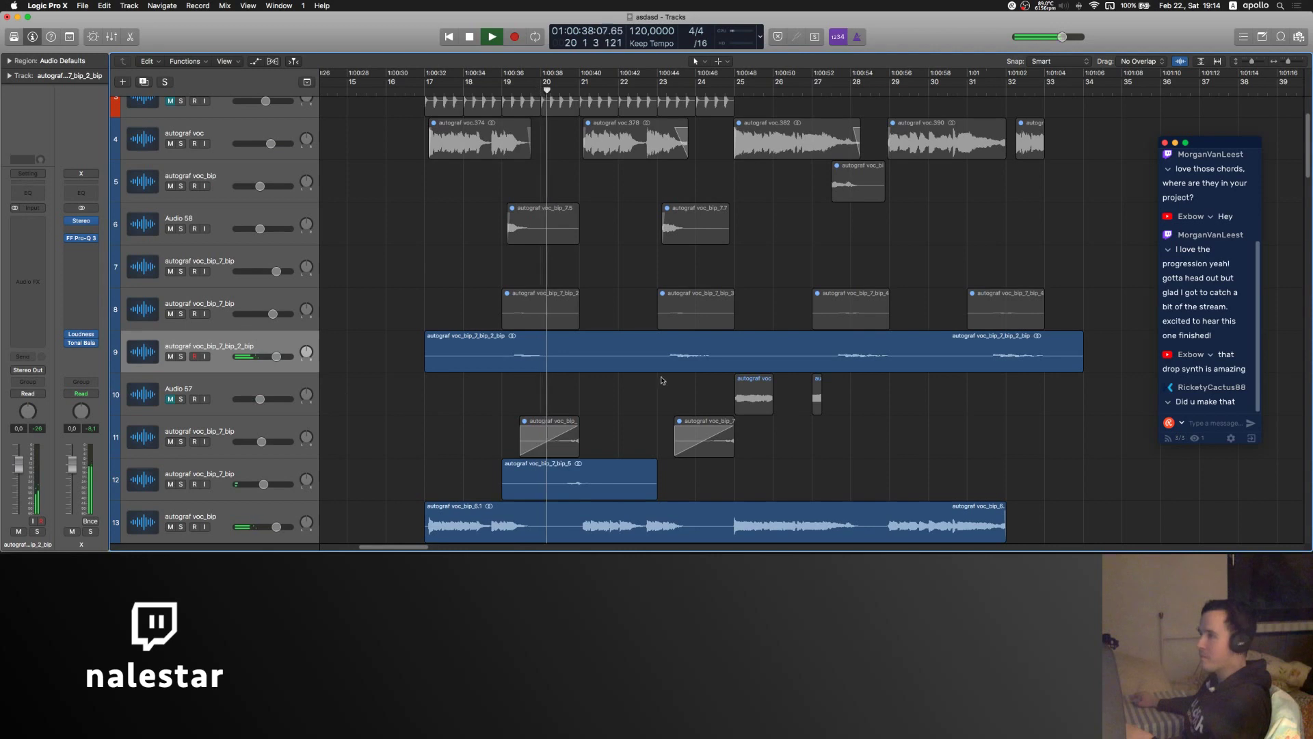
pyautogui.hscroll(5, 656, 376)
pyautogui.hscroll(2, 670, 328)
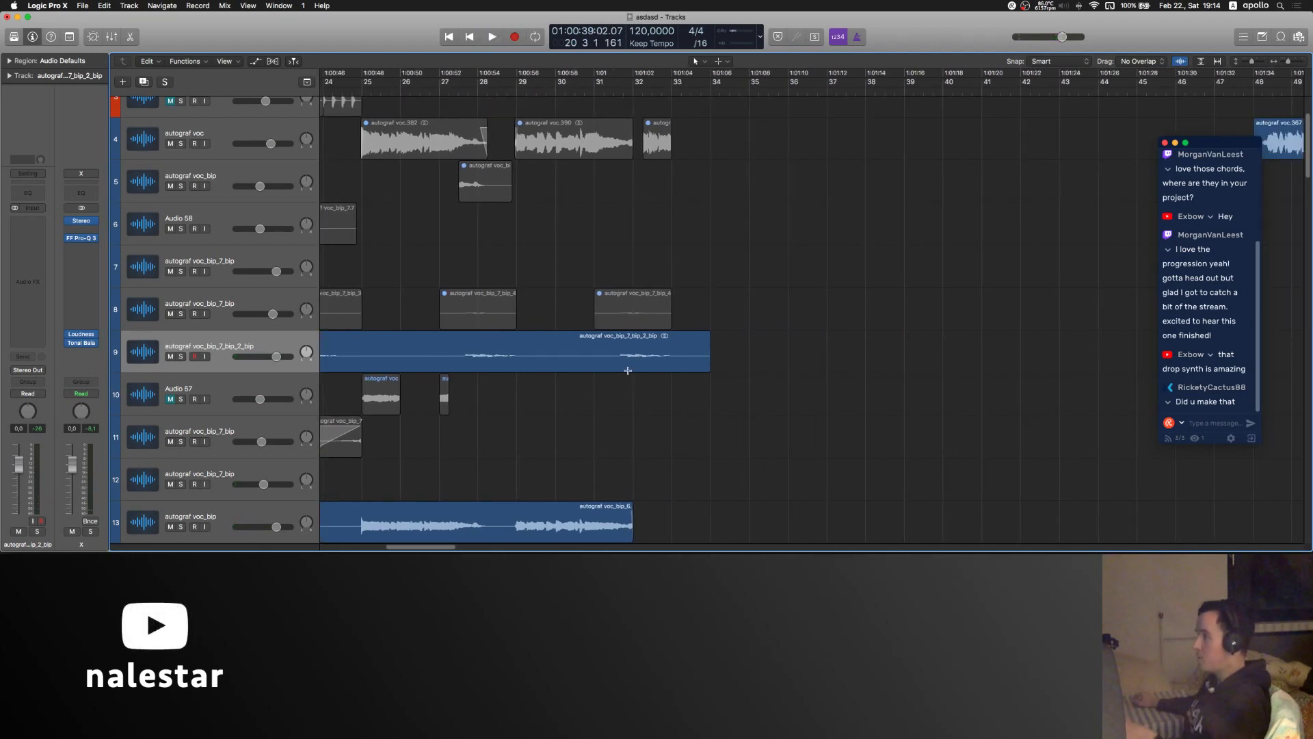
pyautogui.moveTo(629, 368); pyautogui.dragTo(836, 356)
pyautogui.press('BackSpace')
pyautogui.hscroll(3, 646, 365)
pyautogui.hscroll(2, 829, 411)
pyautogui.press('t')
pyautogui.press('a')
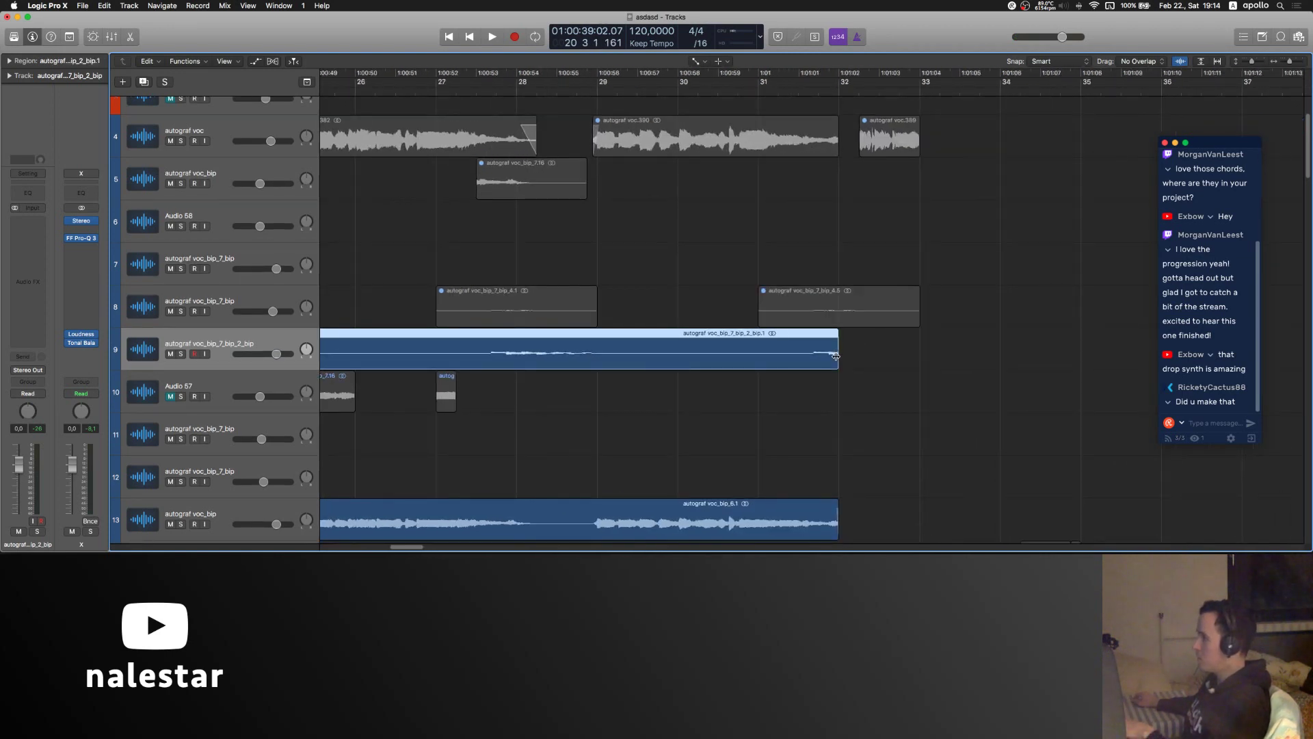
pyautogui.press('t')
pyautogui.press('t')
pyautogui.click(811, 223)
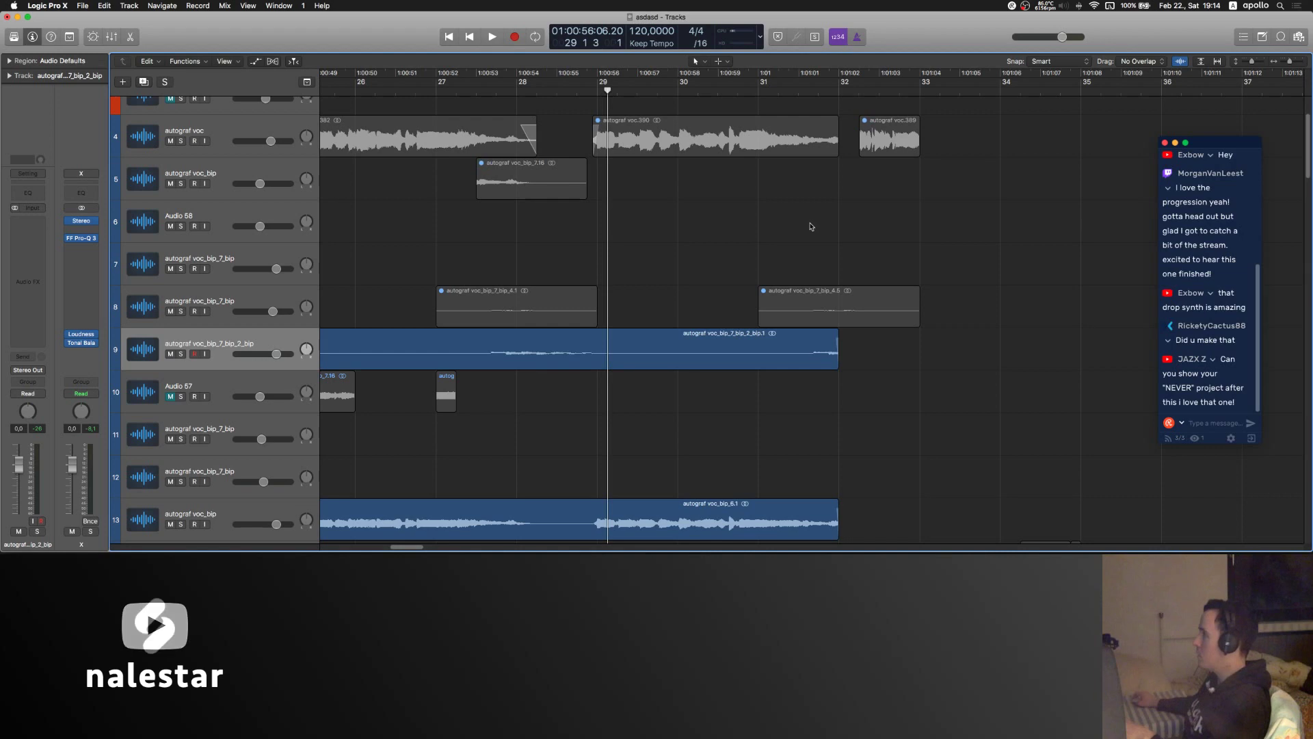
pyautogui.keyDown('ctrl'); pyautogui.keyDown('alt'); pyautogui.click(811, 224); pyautogui.keyUp('alt'); pyautogui.keyUp('ctrl')
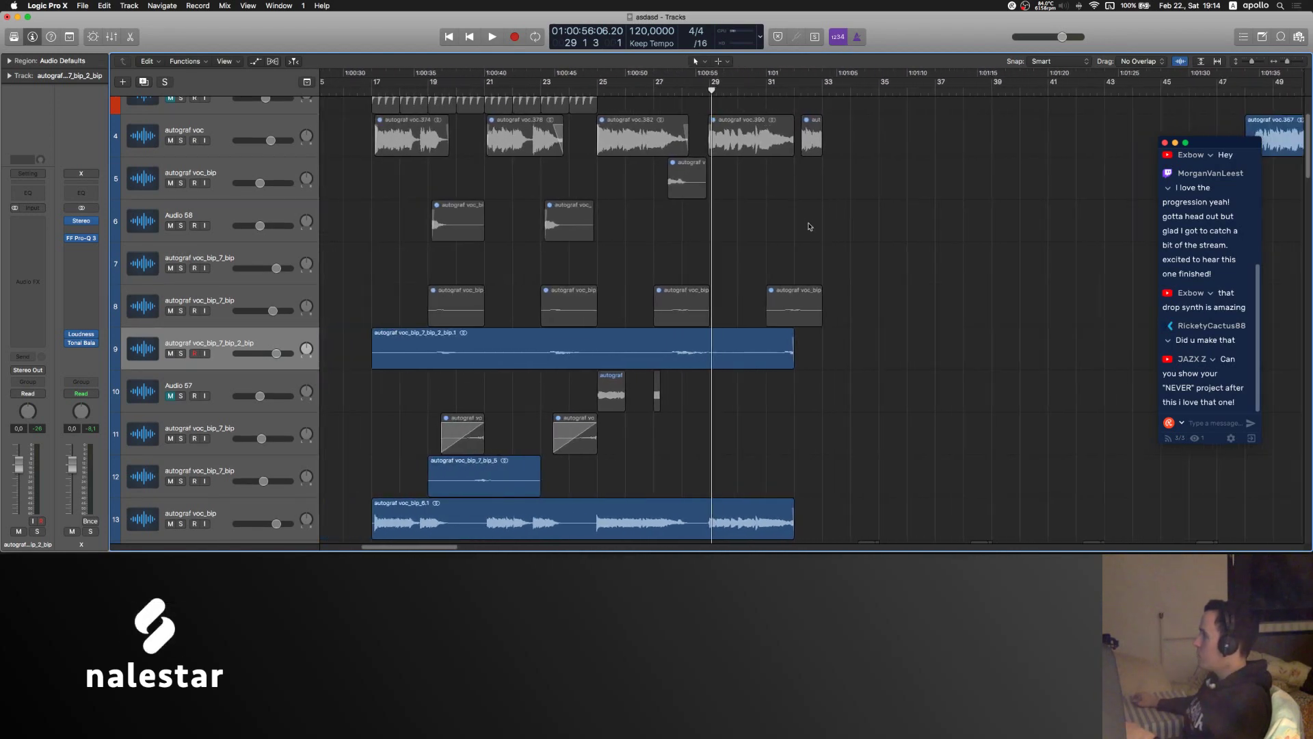
pyautogui.hscroll(-3, 810, 227)
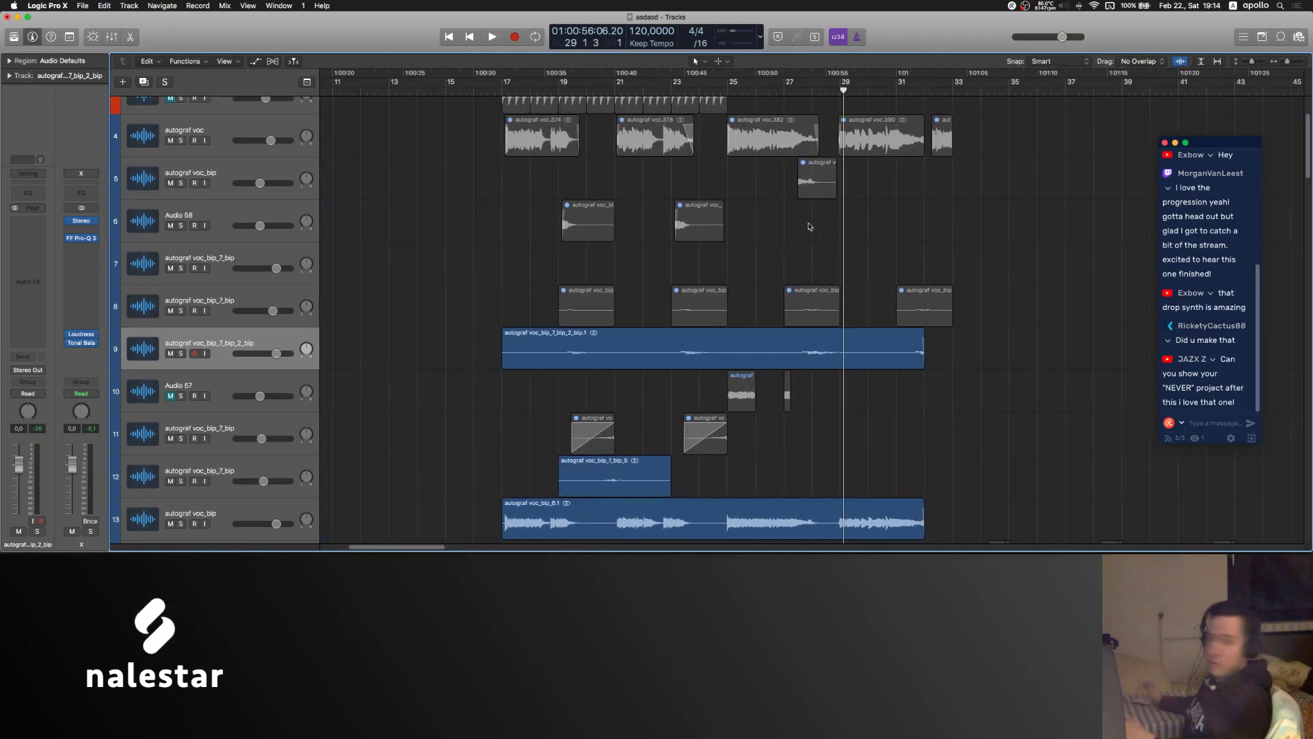
pyautogui.hscroll(5, 809, 226)
pyautogui.hscroll(-1, 700, 230)
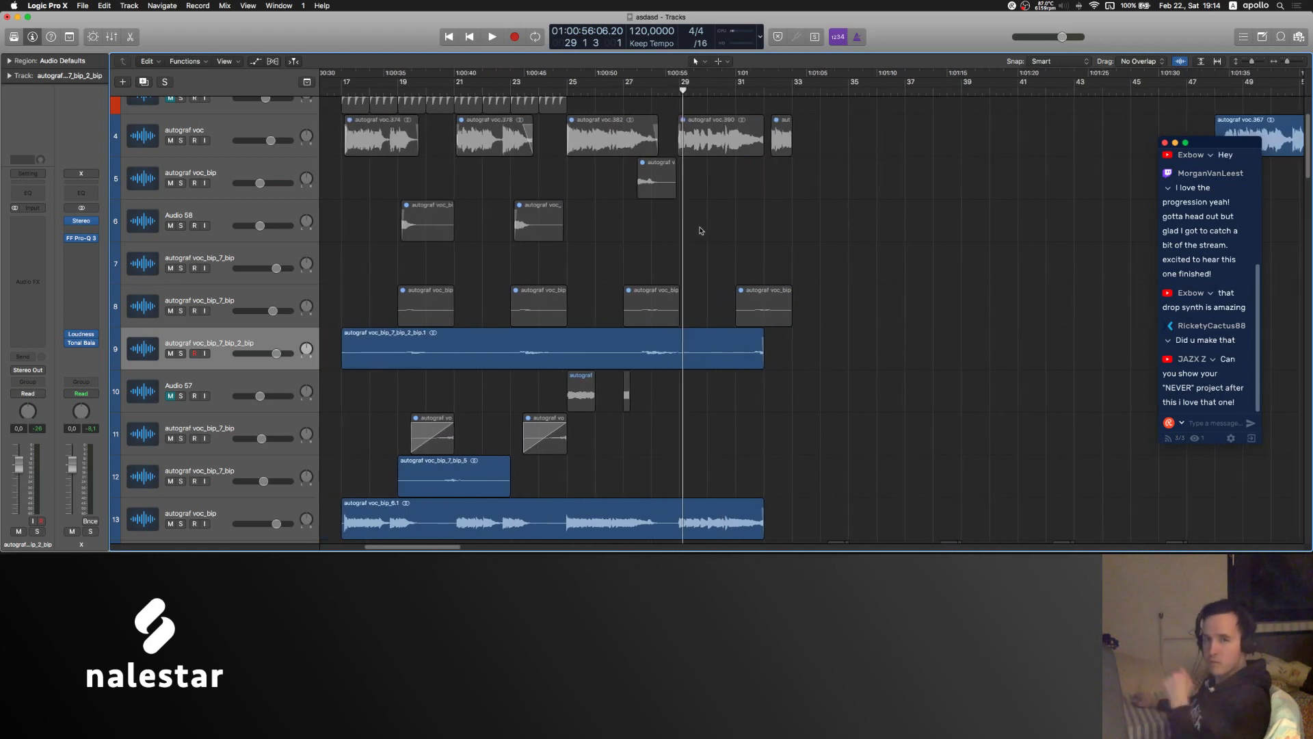
pyautogui.hscroll(1, 700, 230)
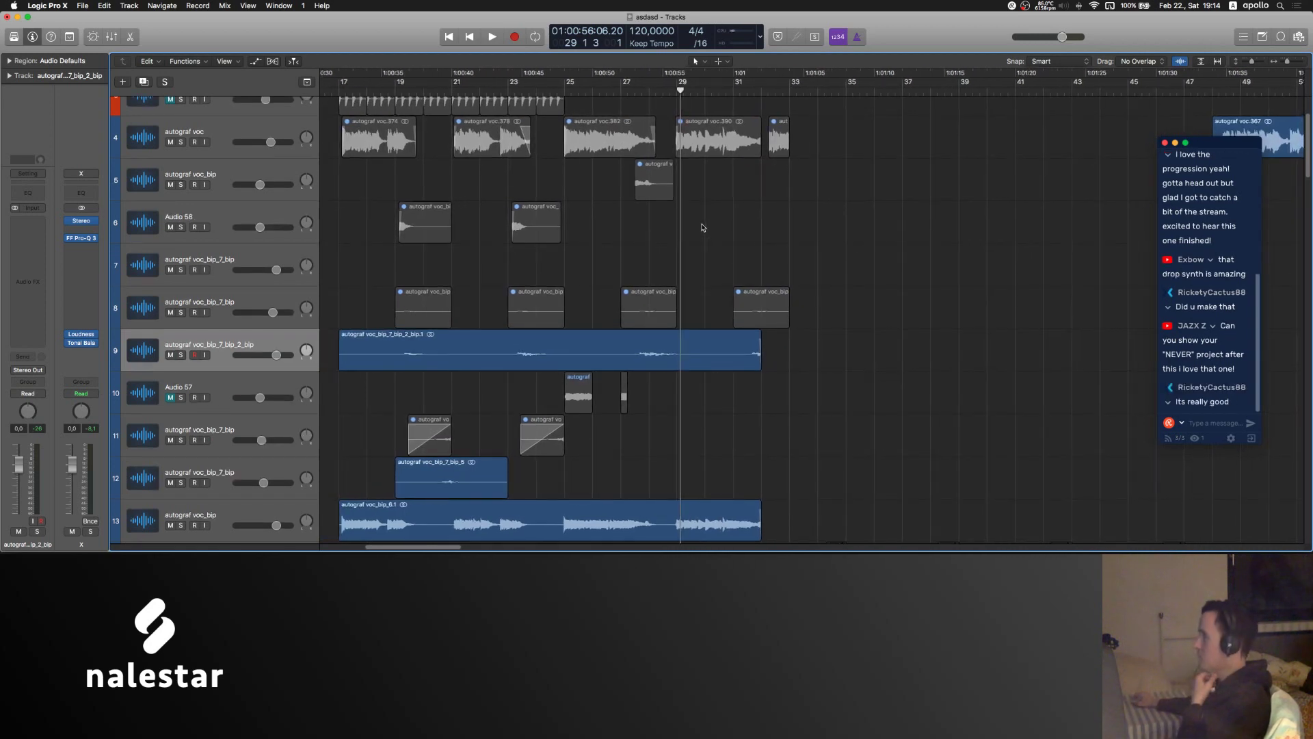
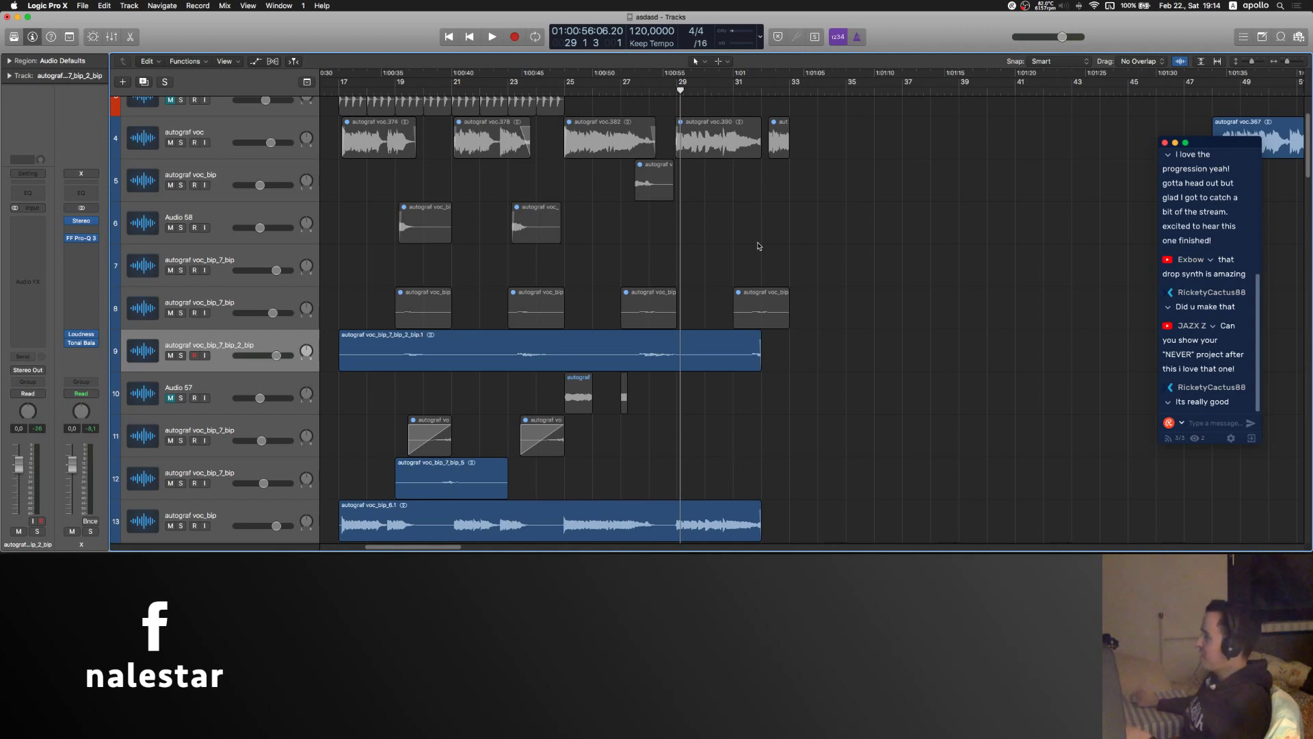
# - Play the buildup from bar 17 and check how the bounced vocal tail sits among the vocal tracks
pyautogui.hscroll(-3, 758, 245)
pyautogui.click(406, 89)
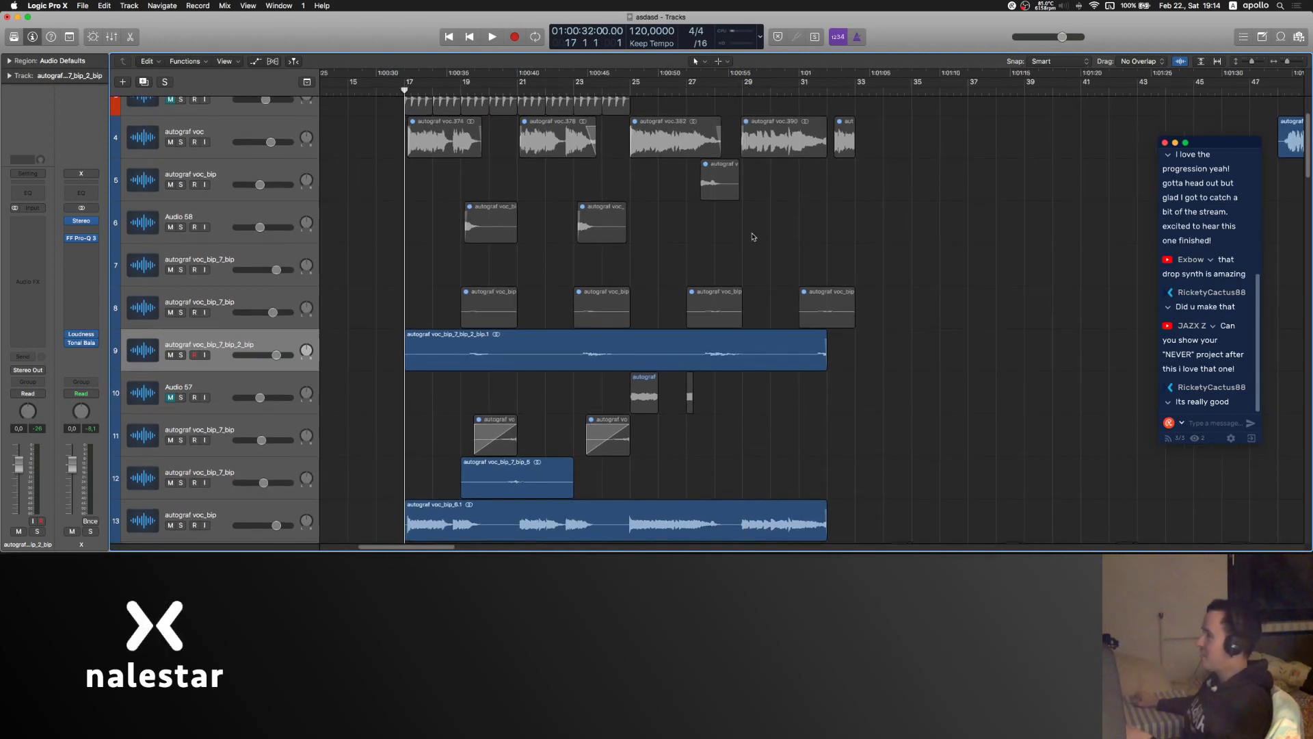
pyautogui.press('space')
pyautogui.keyDown('alt'); pyautogui.scroll(4, 755, 260); pyautogui.keyUp('alt')
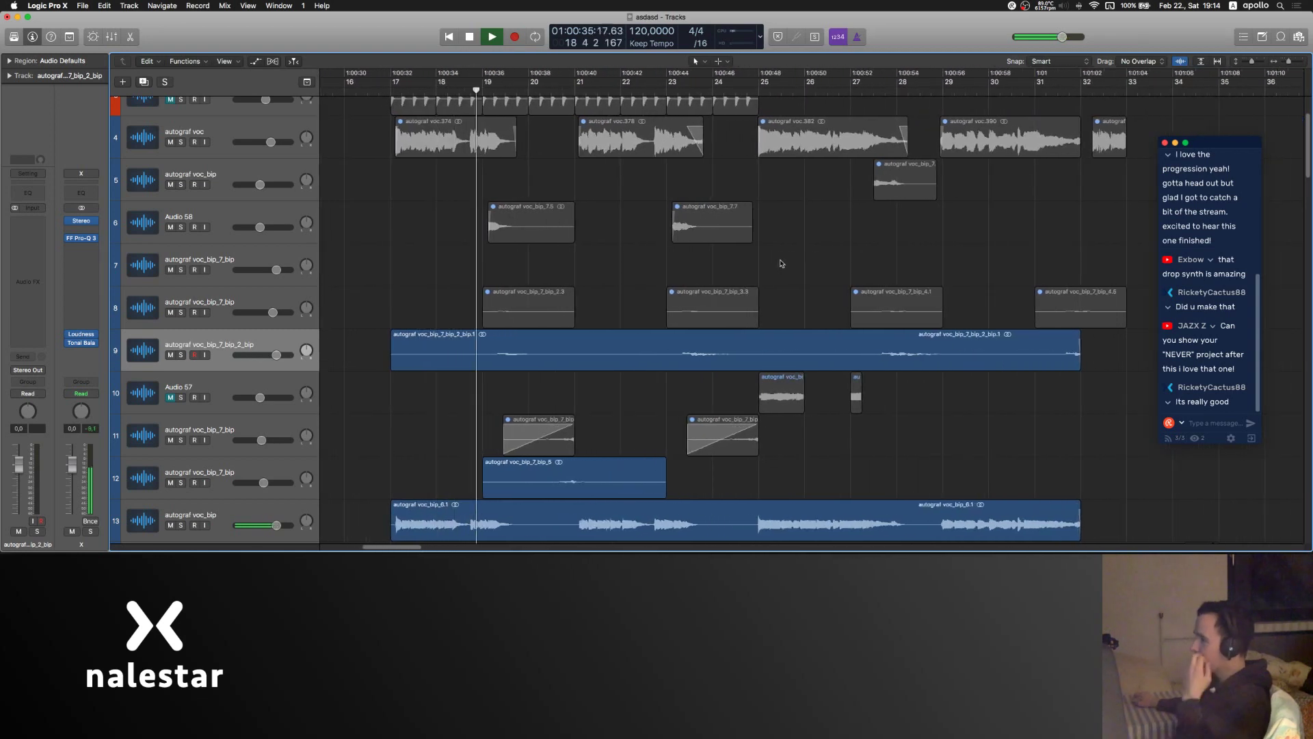
pyautogui.keyDown('alt'); pyautogui.scroll(-6, 780, 263); pyautogui.keyUp('alt')
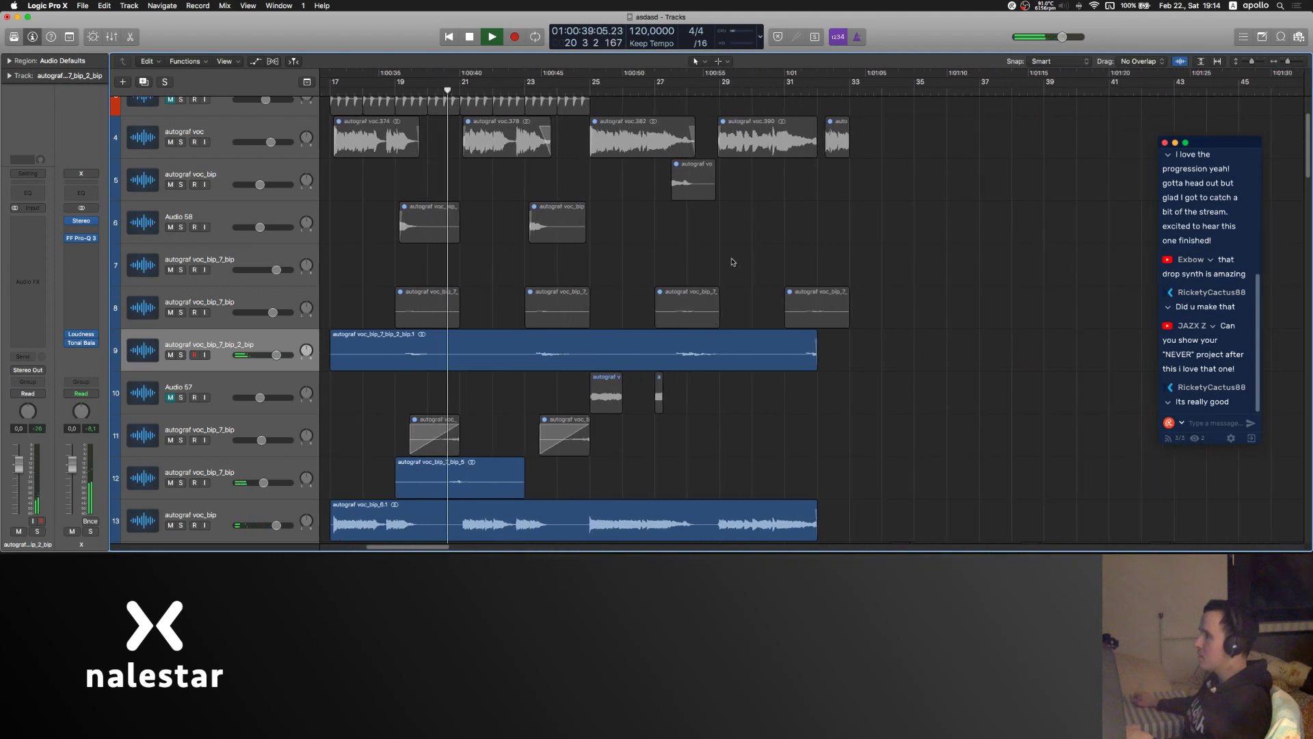
pyautogui.hscroll(3, 732, 262)
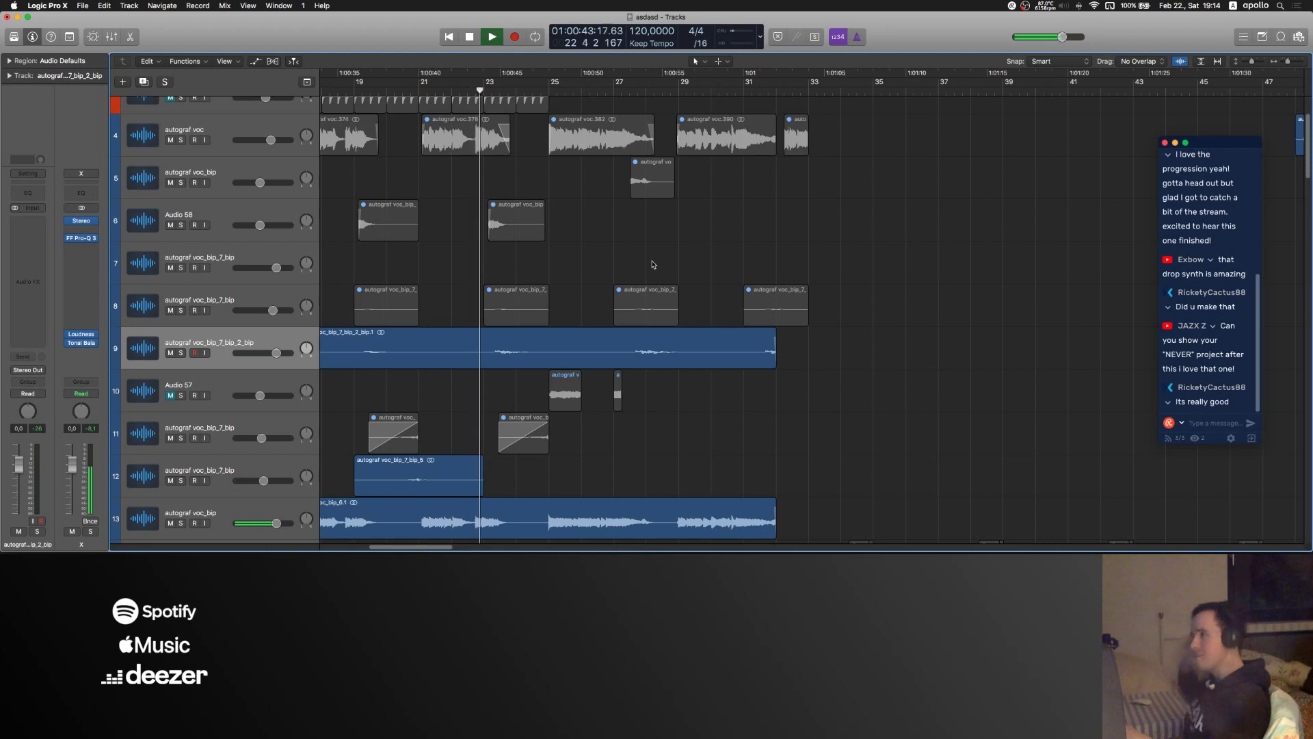
pyautogui.scroll(-3, 345, 397)
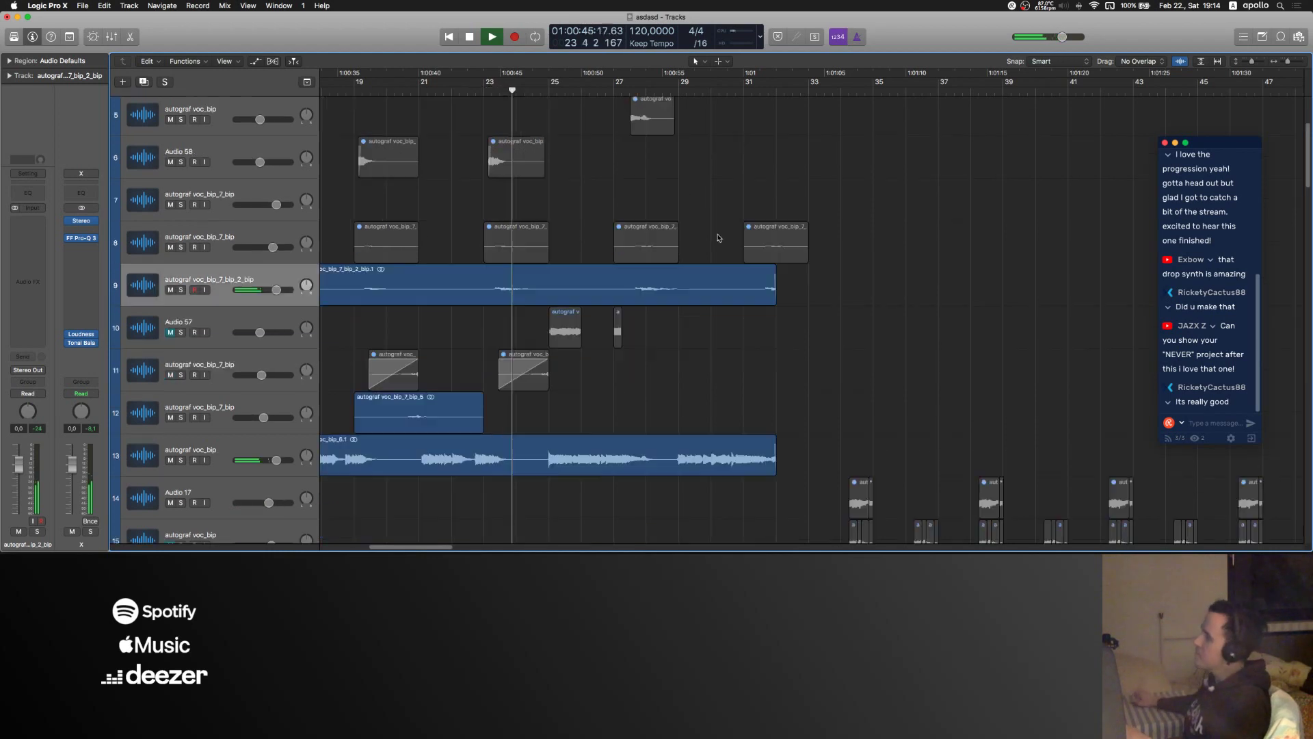
pyautogui.scroll(-3, 571, 323)
pyautogui.hscroll(-3, 564, 309)
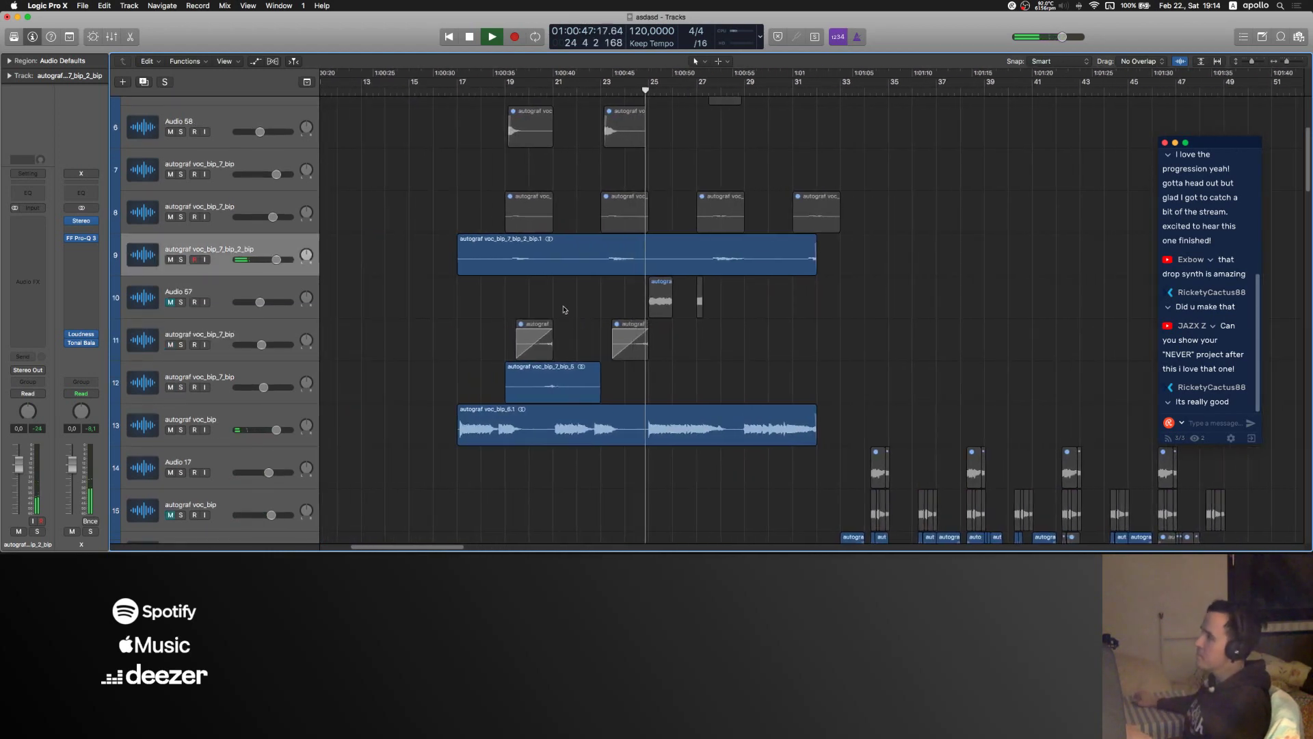
pyautogui.hscroll(3, 565, 297)
pyautogui.scroll(3, 566, 297)
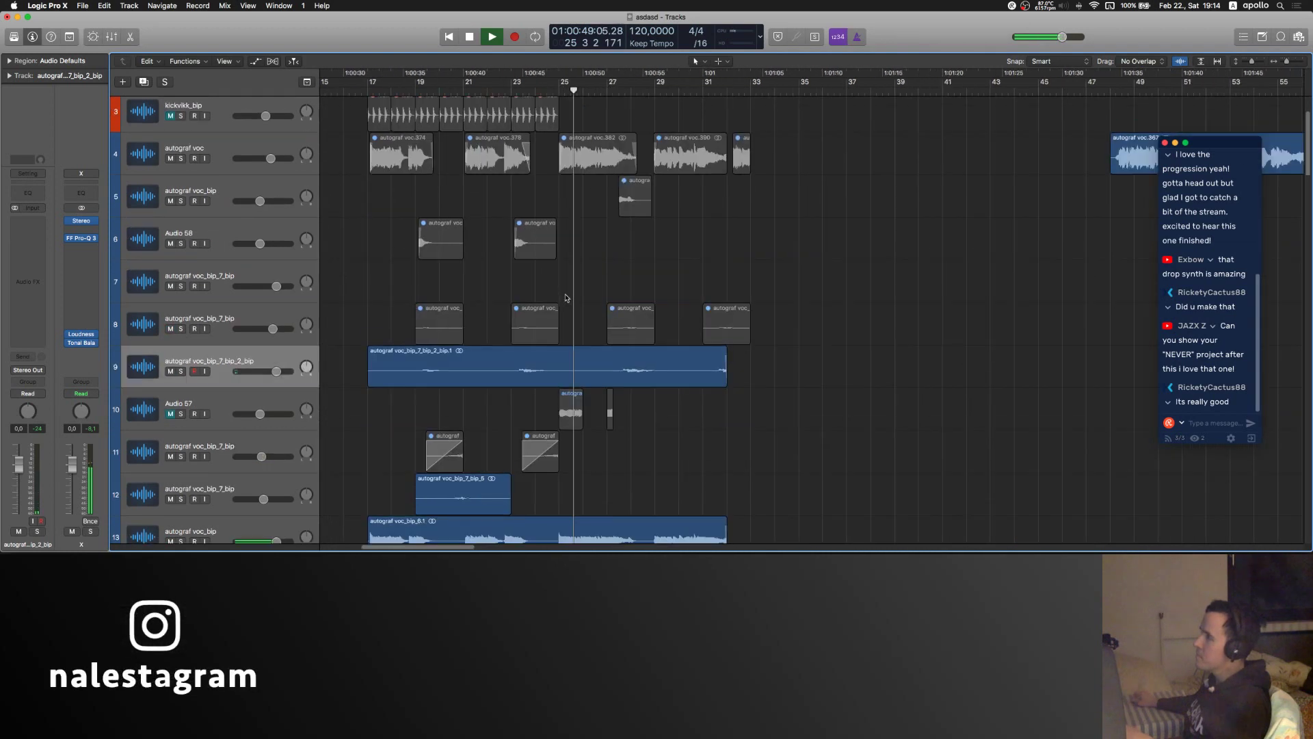
# - Create a new audio track directly below the perc low3 track
pyautogui.scroll(-20, 565, 298)
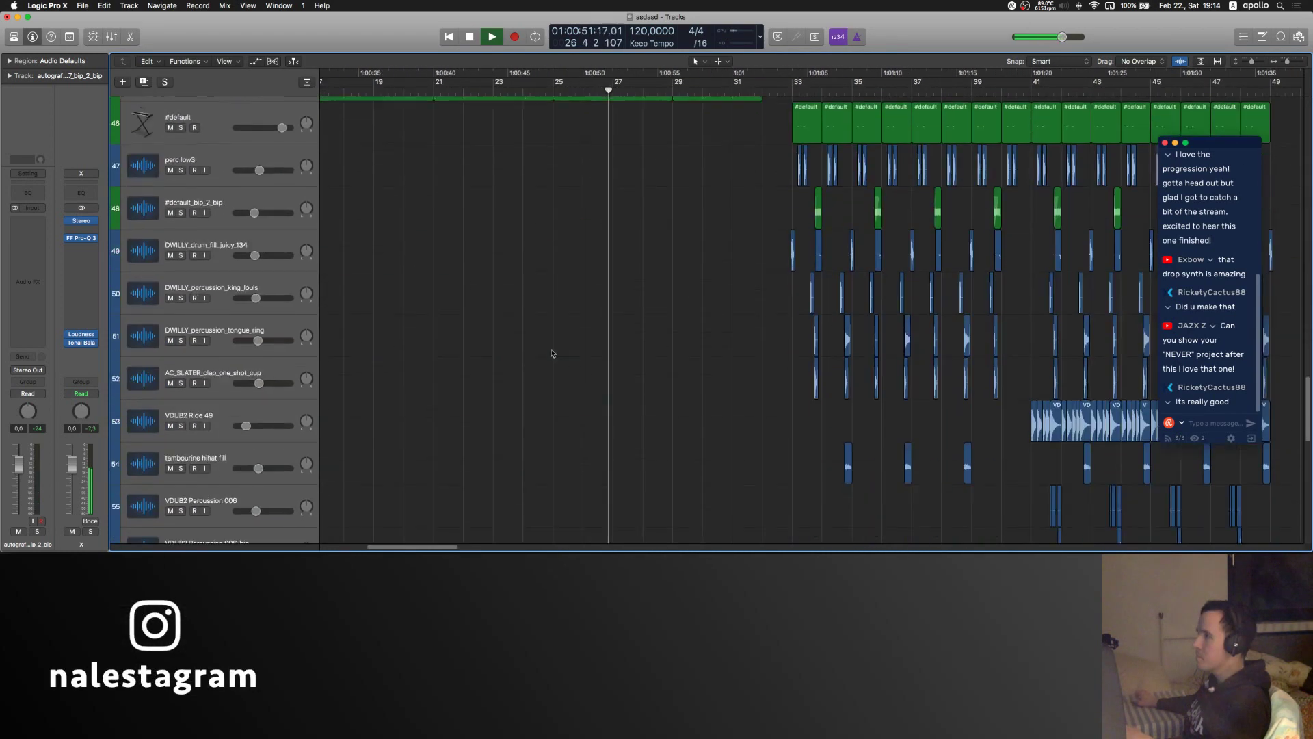
pyautogui.scroll(2, 553, 354)
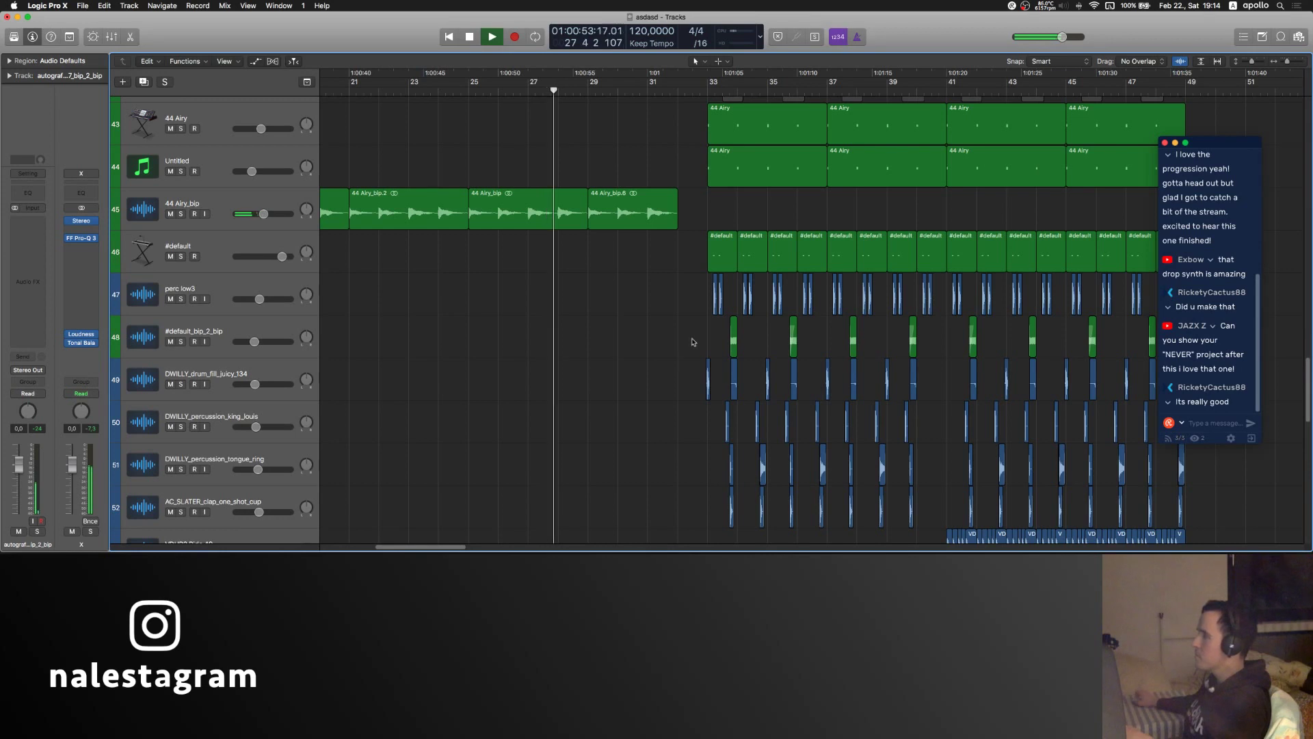
pyautogui.hscroll(2, 490, 294)
pyautogui.click(277, 290)
pyautogui.press('alt+super+a')
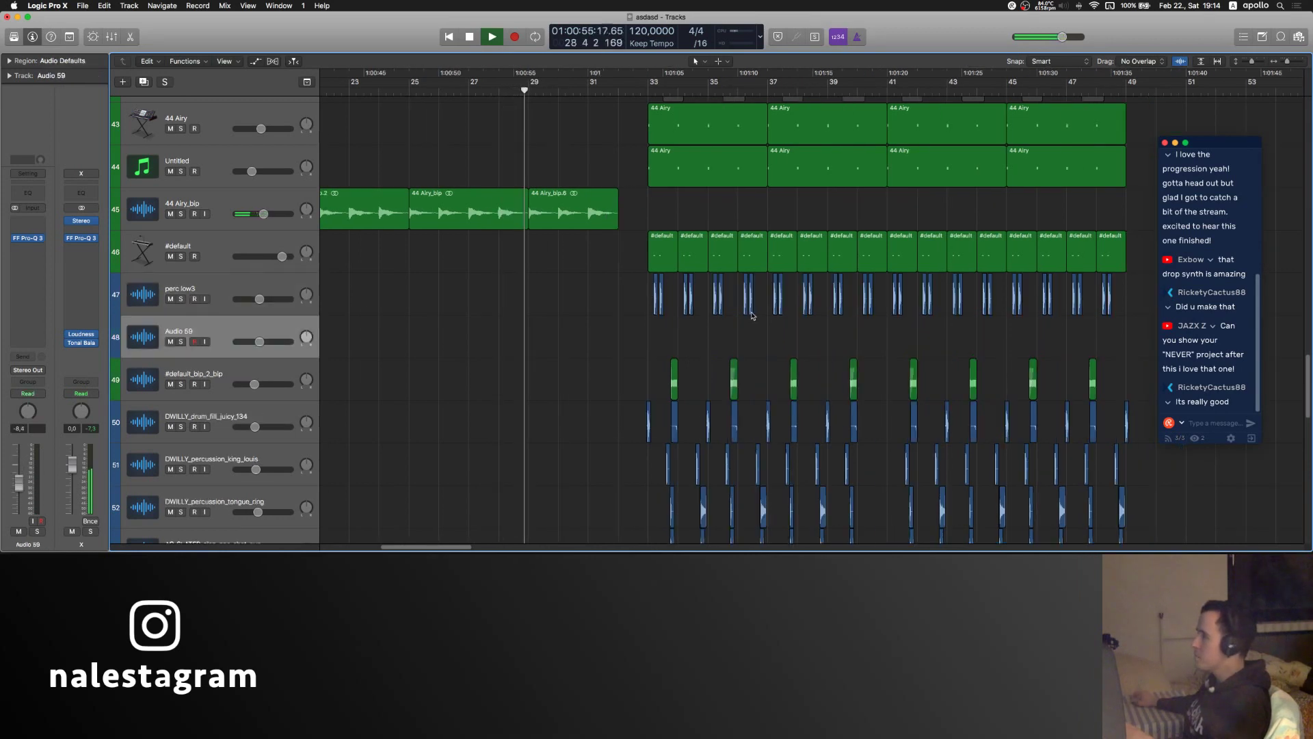
# - Delete the empty Audio 59 track and select the perc low3 track above it
pyautogui.press('super+Left')
pyautogui.moveTo(590, 332); pyautogui.dragTo(1016, 301)
pyautogui.scroll(1, 584, 326)
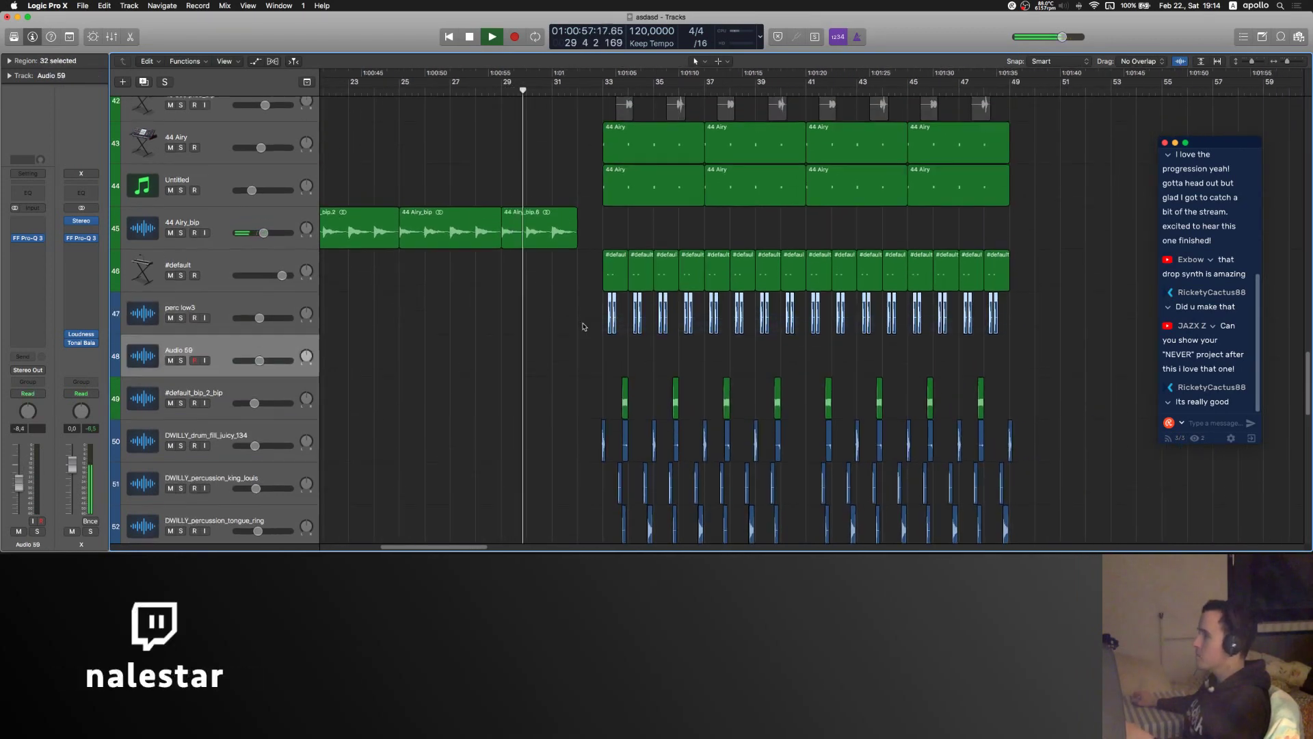
pyautogui.hscroll(-2, 595, 327)
pyautogui.click(258, 343)
pyautogui.press('super+BackSpace')
pyautogui.click(256, 308)
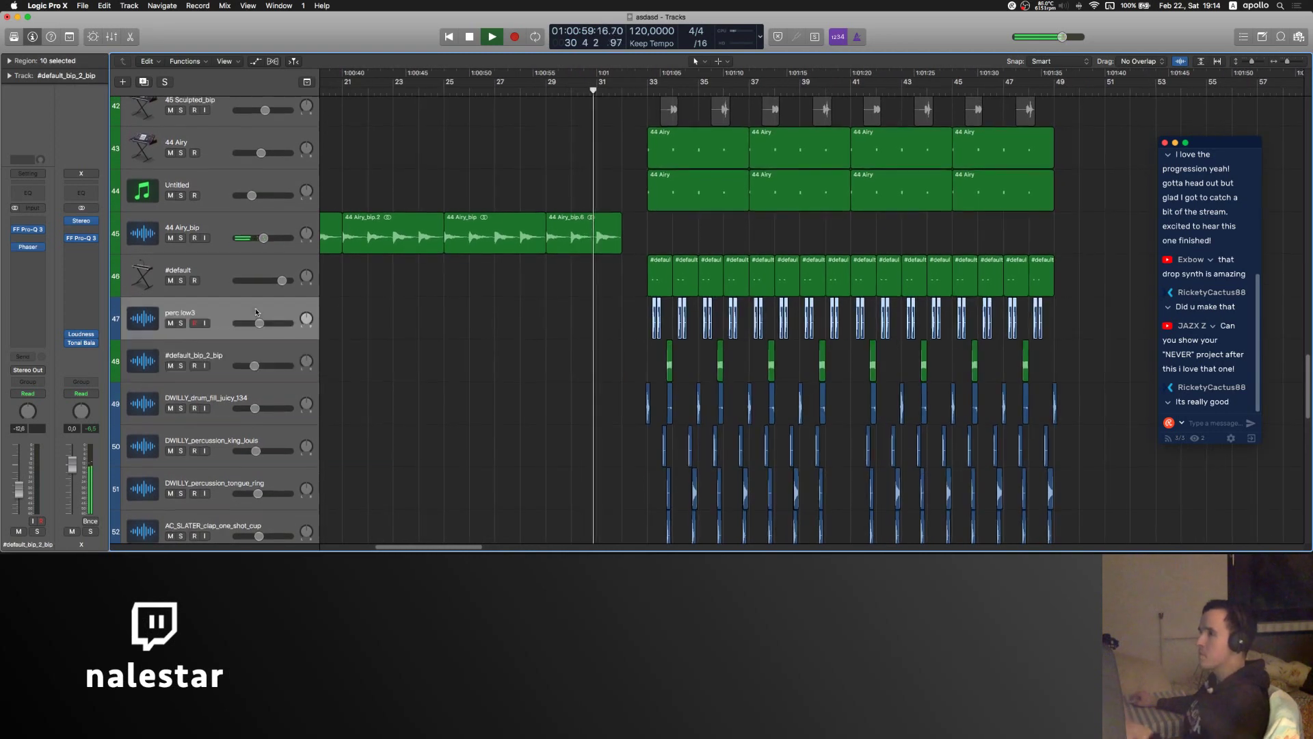
# - Bounce the perc low3 regions from bar 33 to bar 37 in place onto a new track
pyautogui.moveTo(651, 328); pyautogui.dragTo(749, 324)
pyautogui.hotkey('ctrl', 'b')
pyautogui.press('Return')
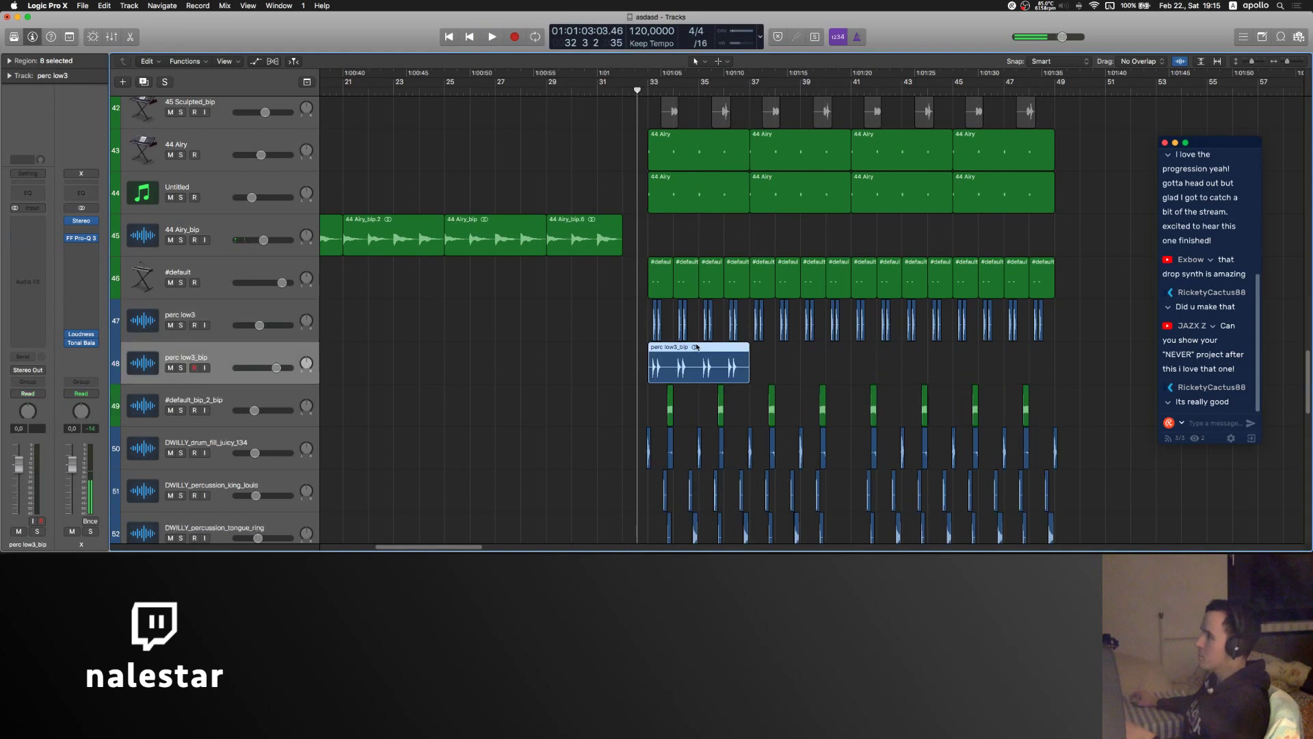
# - Move the bounced perc low3 region to bar 25, copy it to bar 29, and delete the part beyond bar 32
pyautogui.hscroll(-4, 653, 361)
pyautogui.moveTo(882, 373); pyautogui.dragTo(682, 373)
pyautogui.press('super+c')
pyautogui.press('super+v')
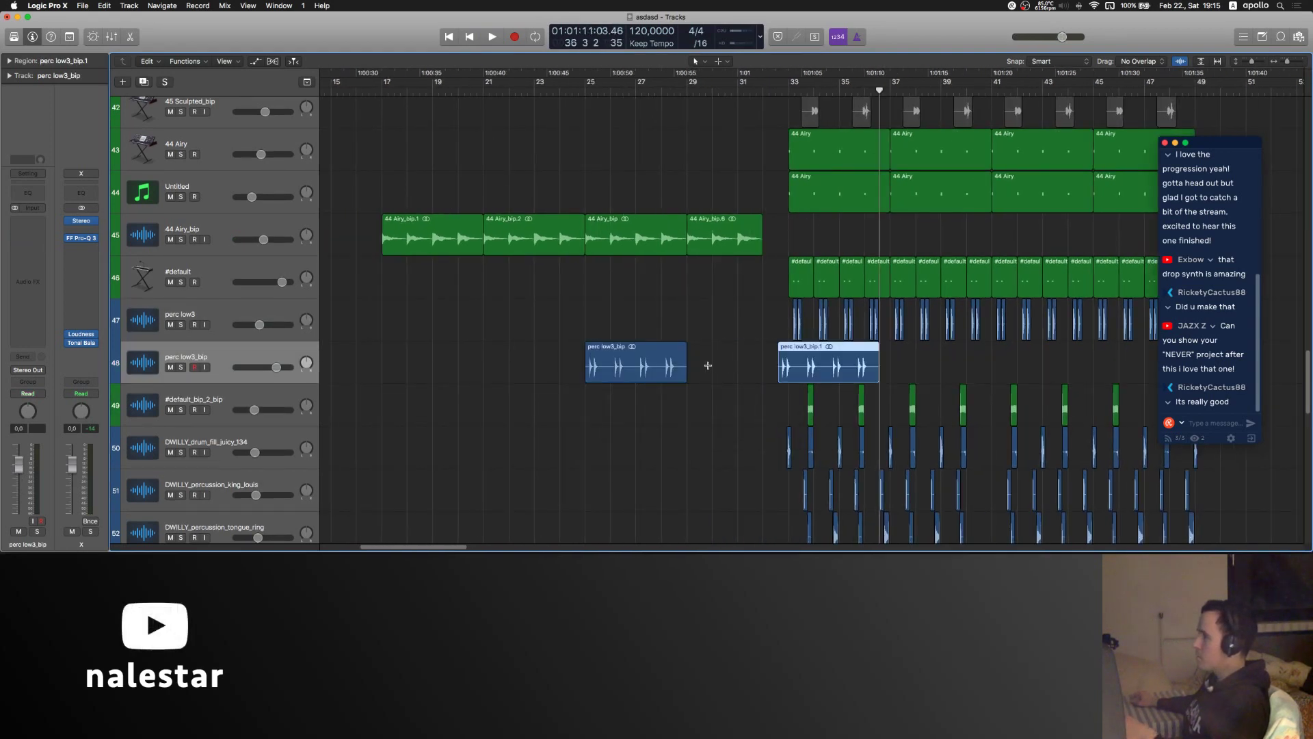
pyautogui.press('BackSpace')
pyautogui.keyDown('super'); pyautogui.click(688, 366); pyautogui.keyUp('super')
pyautogui.press('super+v')
pyautogui.moveTo(830, 365); pyautogui.dragTo(763, 364)
pyautogui.press('BackSpace')
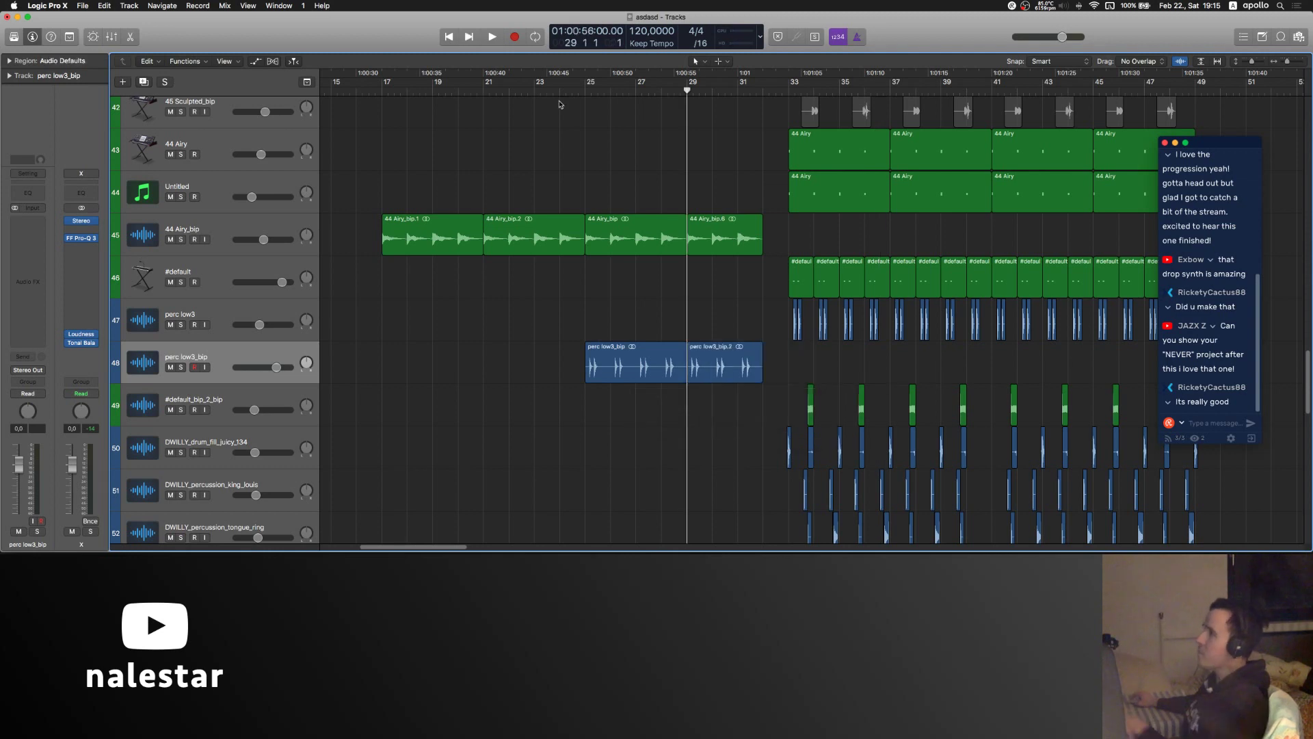
# - Insert a stereo FF Pro-Q 3 on perc low3_bip during playback and add a High Cut at about 1800 Hz
pyautogui.press('space')
pyautogui.hscroll(2, 663, 305)
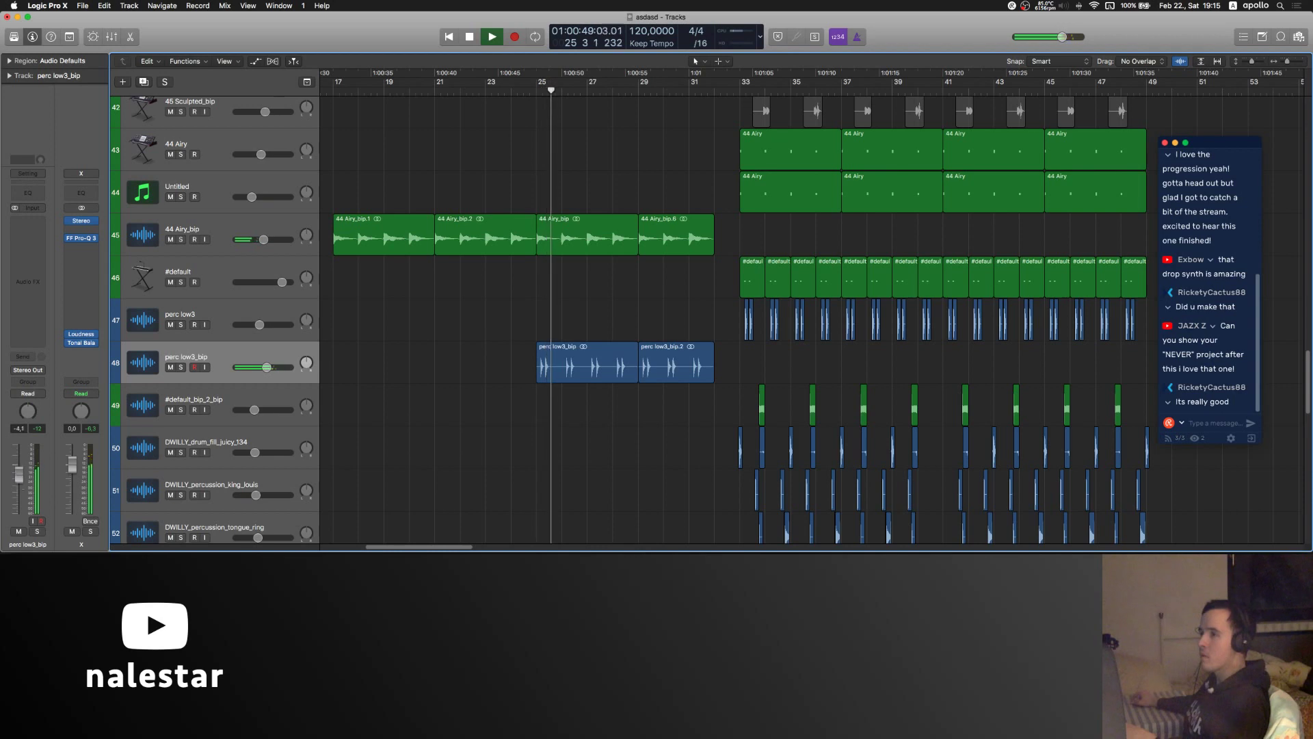
pyautogui.click(27, 238)
pyautogui.moveTo(58, 267)
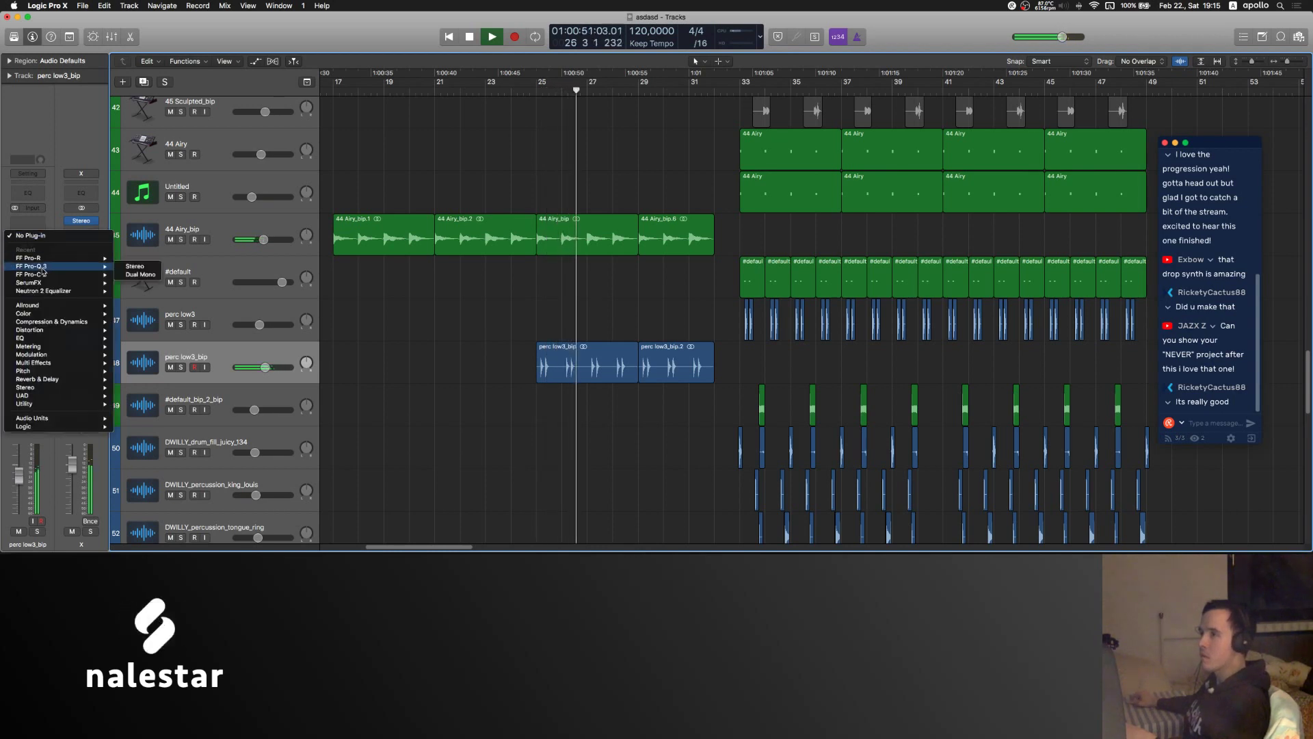
pyautogui.click(133, 267)
pyautogui.doubleClick(431, 173)
pyautogui.scroll(7, 431, 173)
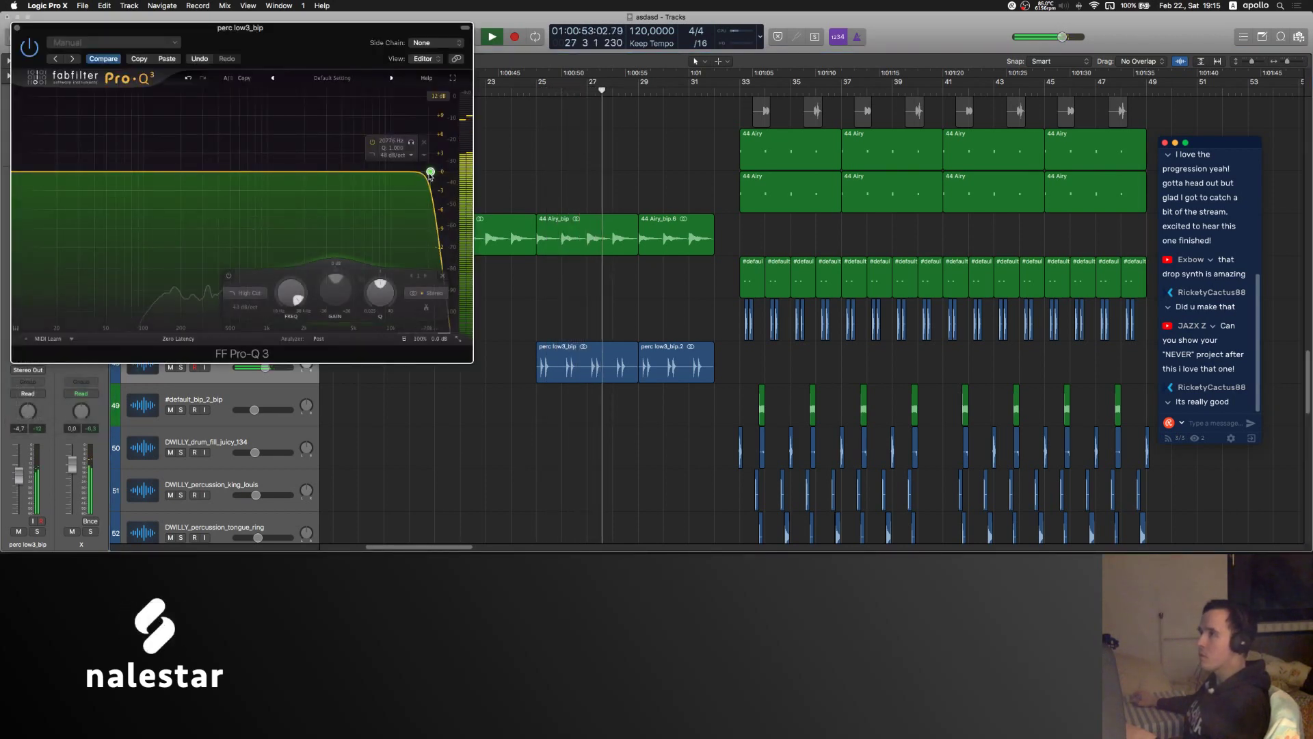
pyautogui.moveTo(431, 173); pyautogui.dragTo(299, 176)
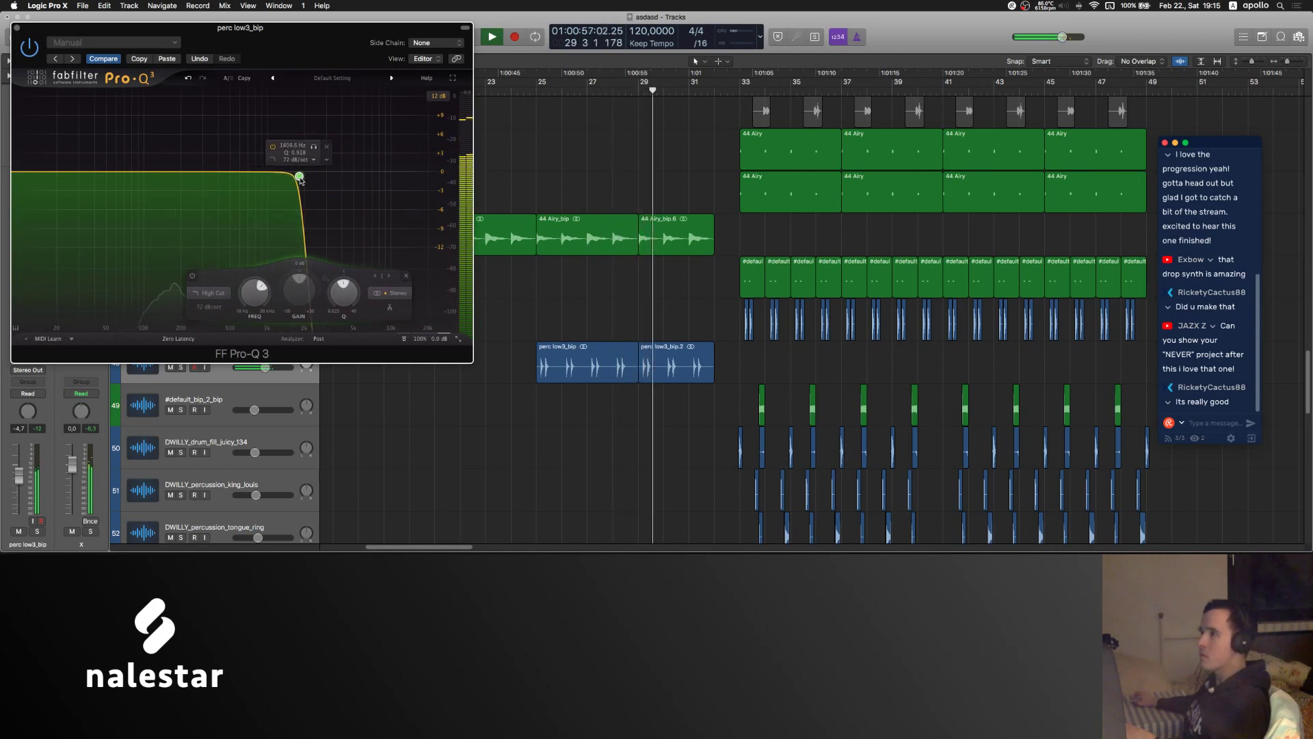
pyautogui.click(17, 28)
# - Stop playback and create a new audio track with duplicate settings below the hey track
pyautogui.scroll(3, 584, 293)
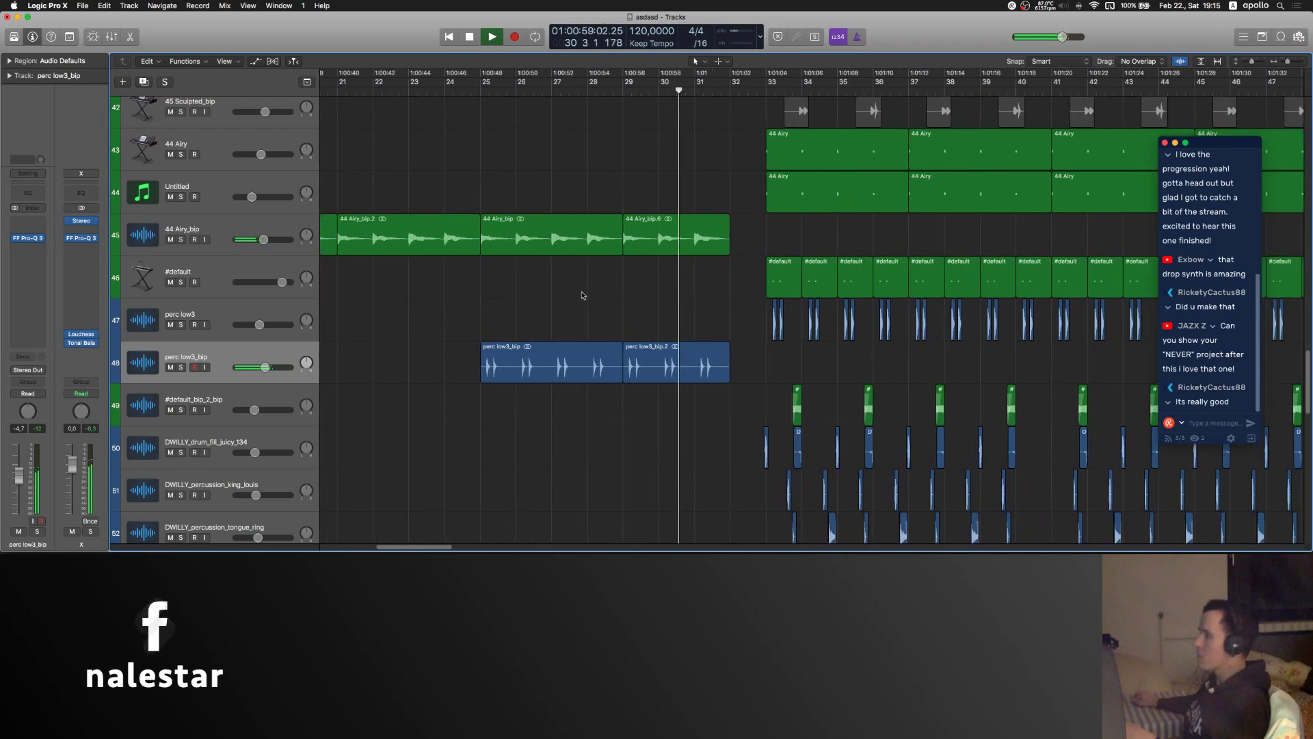
pyautogui.hscroll(2, 584, 296)
pyautogui.press('space')
pyautogui.scroll(-4, 639, 354)
pyautogui.scroll(2, 639, 355)
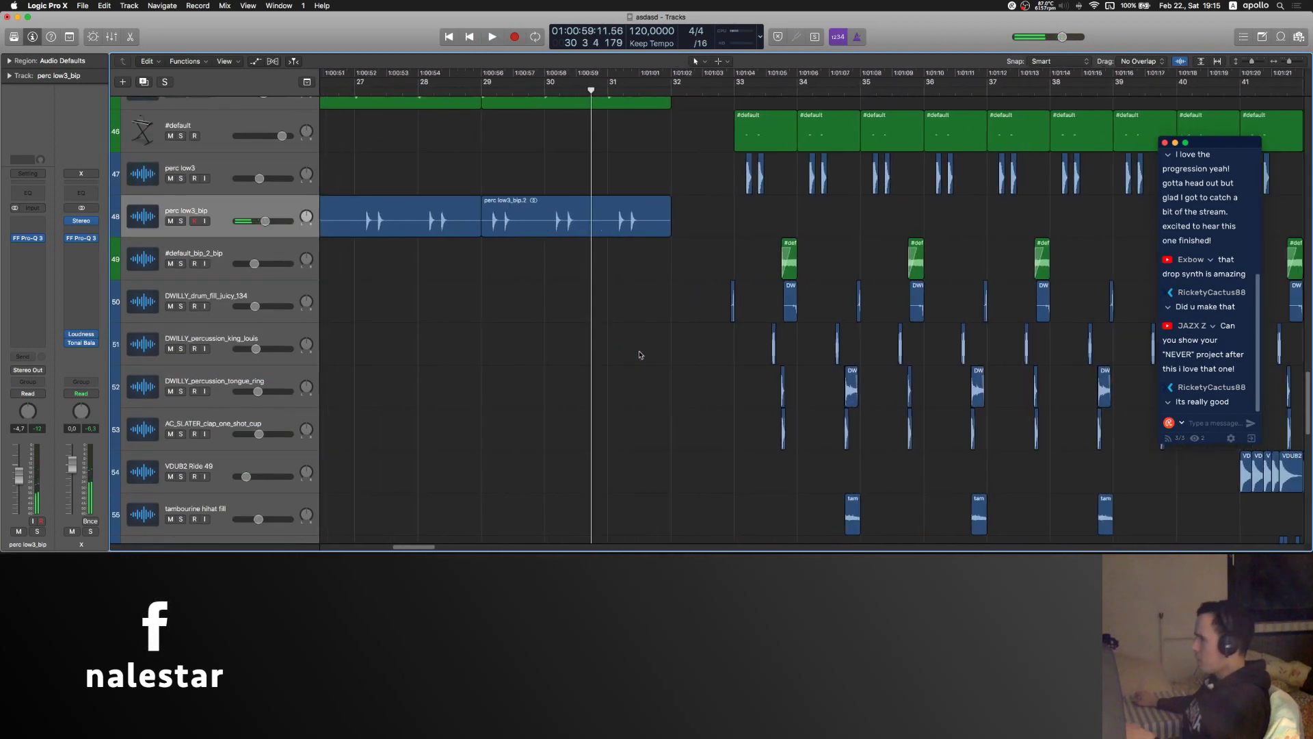
pyautogui.scroll(-10, 639, 355)
pyautogui.hscroll(2, 639, 355)
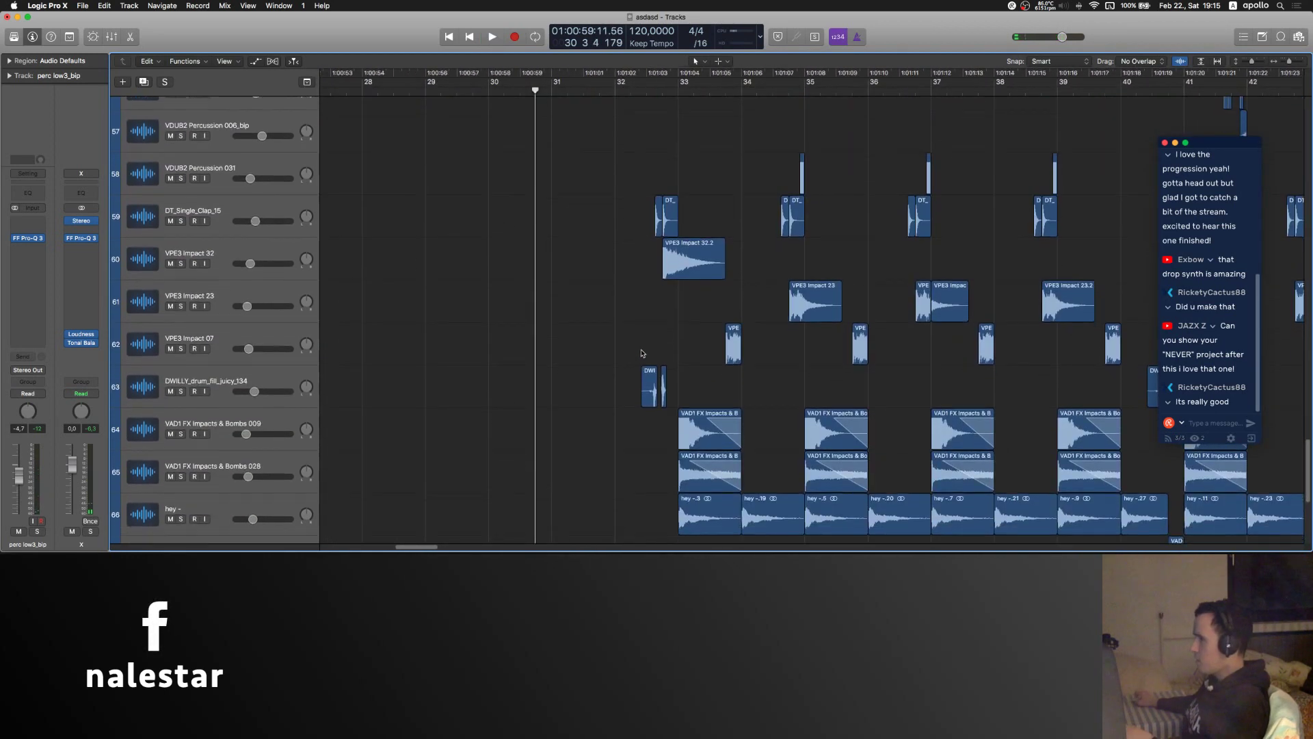
pyautogui.press('super+Left')
pyautogui.press('super+Left')
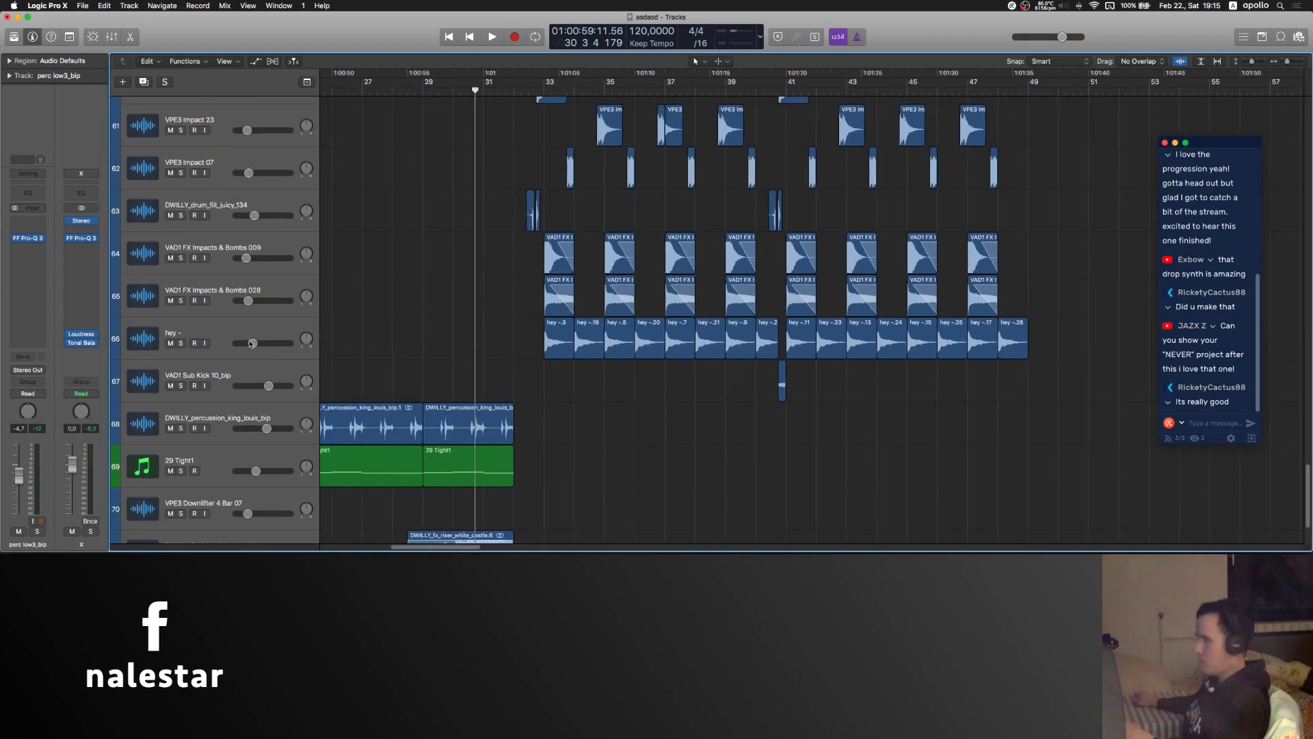
pyautogui.click(219, 352)
pyautogui.press('super+d')
# - Copy the first four hey regions to the Audio 64 track at bars 25 and 29, deleting the part beyond bar 32
pyautogui.moveTo(546, 388); pyautogui.dragTo(650, 340)
pyautogui.scroll(1, 693, 373)
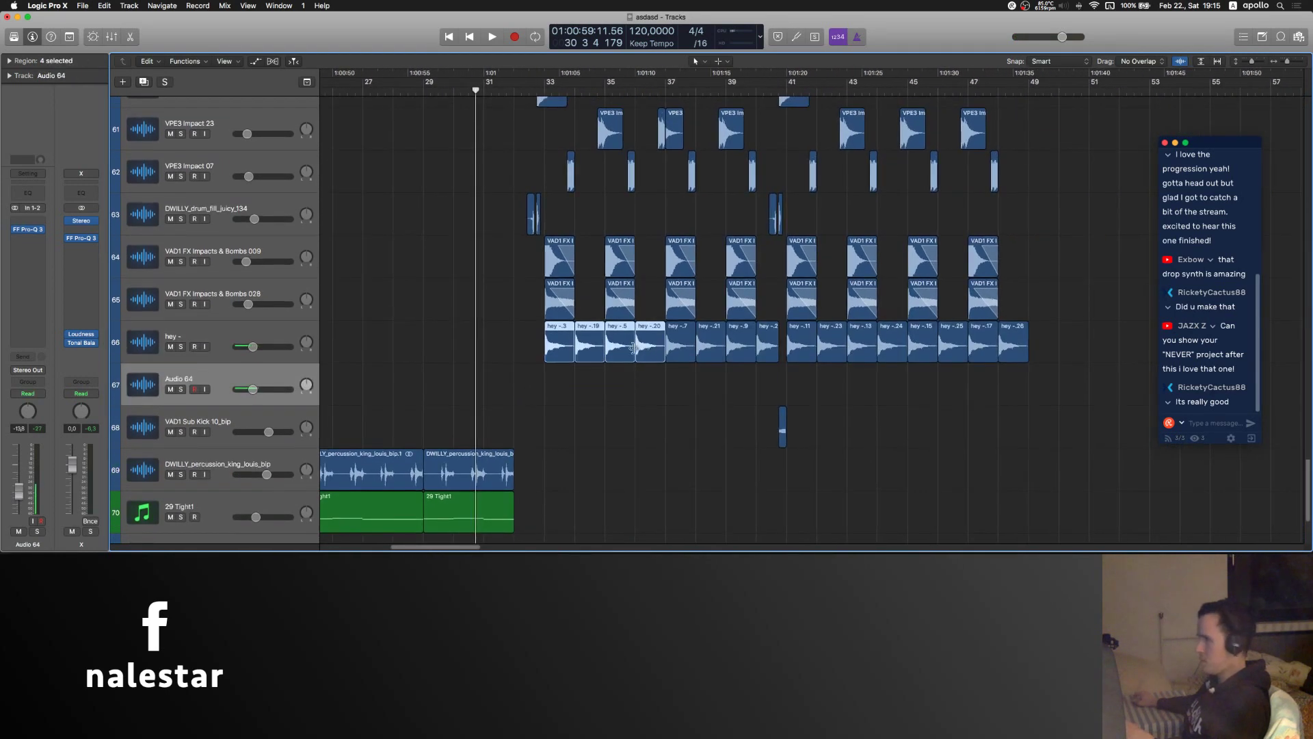
pyautogui.hscroll(-6, 694, 373)
pyautogui.click(734, 390)
pyautogui.press('super+v')
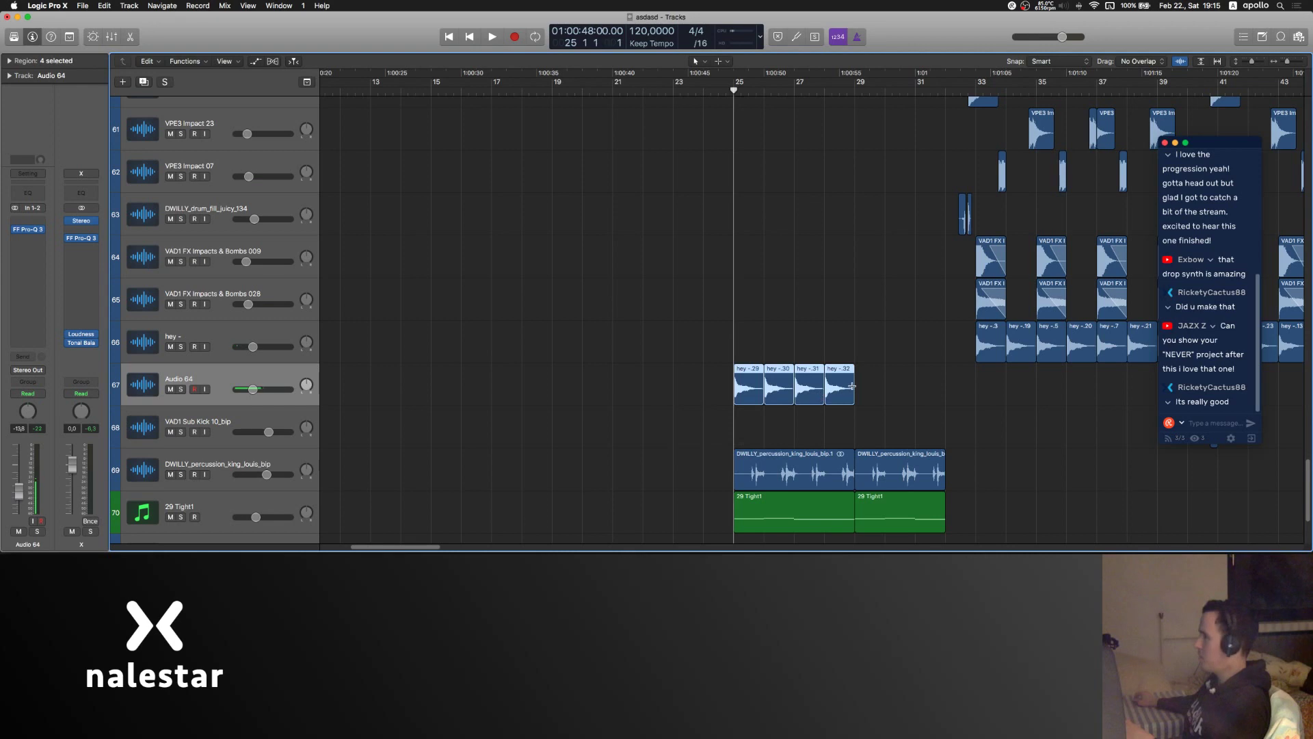
pyautogui.click(853, 386)
pyautogui.press('super+v')
pyautogui.hscroll(3, 965, 395)
pyautogui.moveTo(922, 393); pyautogui.dragTo(847, 420)
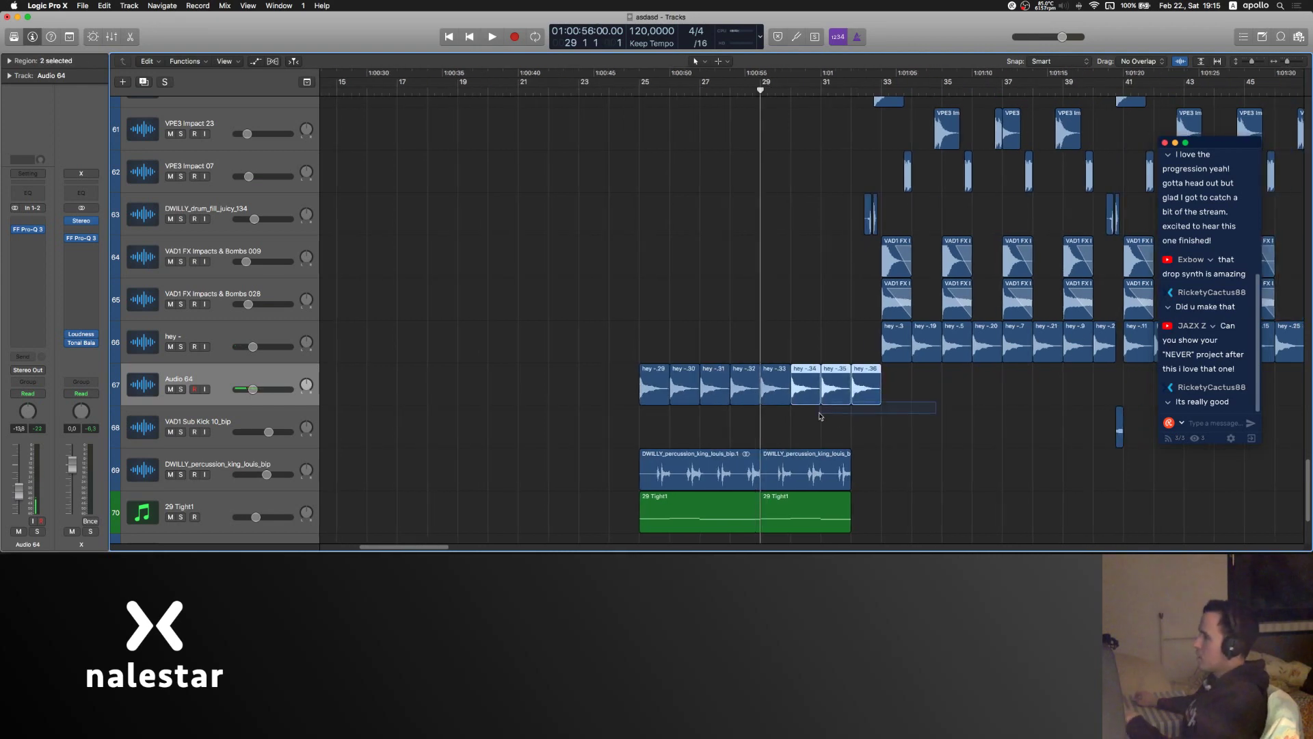
pyautogui.press('Delete')
# - Play the buildup from bar 24 and add a High Cut band to the Audio 64 track's Pro-Q 3
pyautogui.hscroll(5, 855, 420)
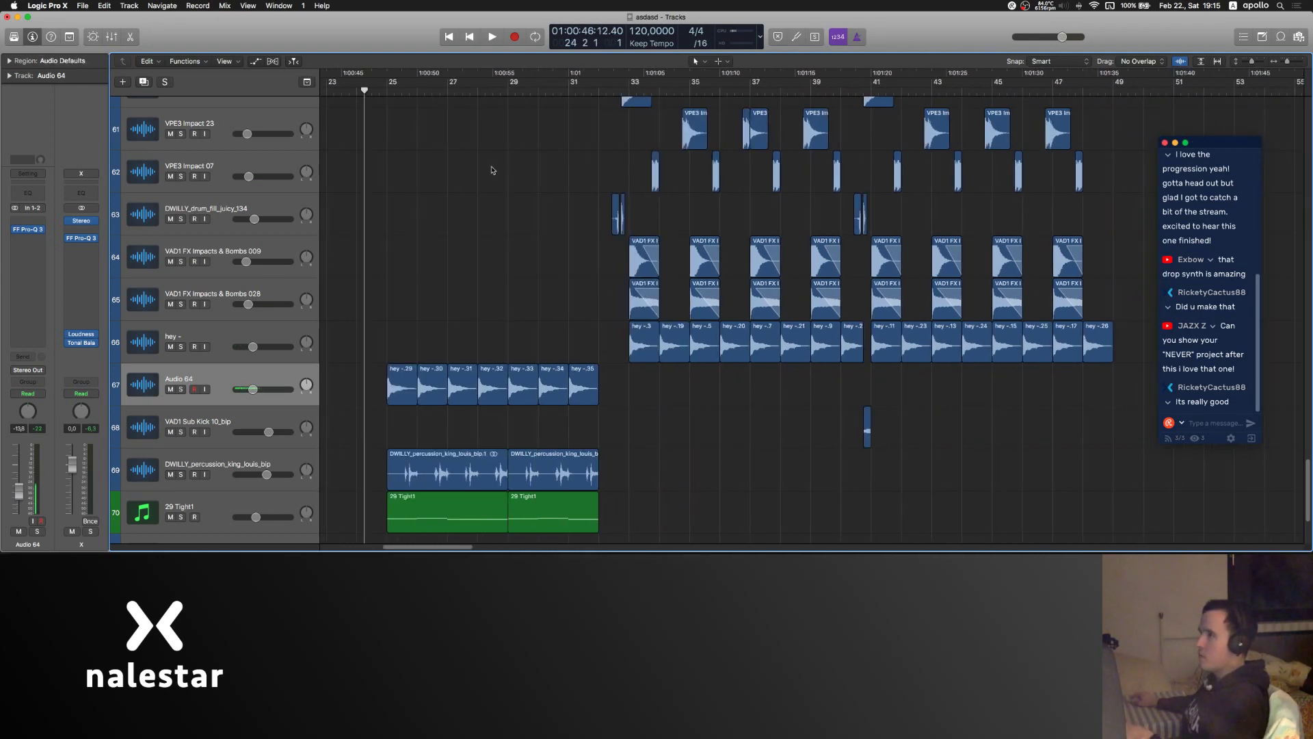
pyautogui.click(29, 230)
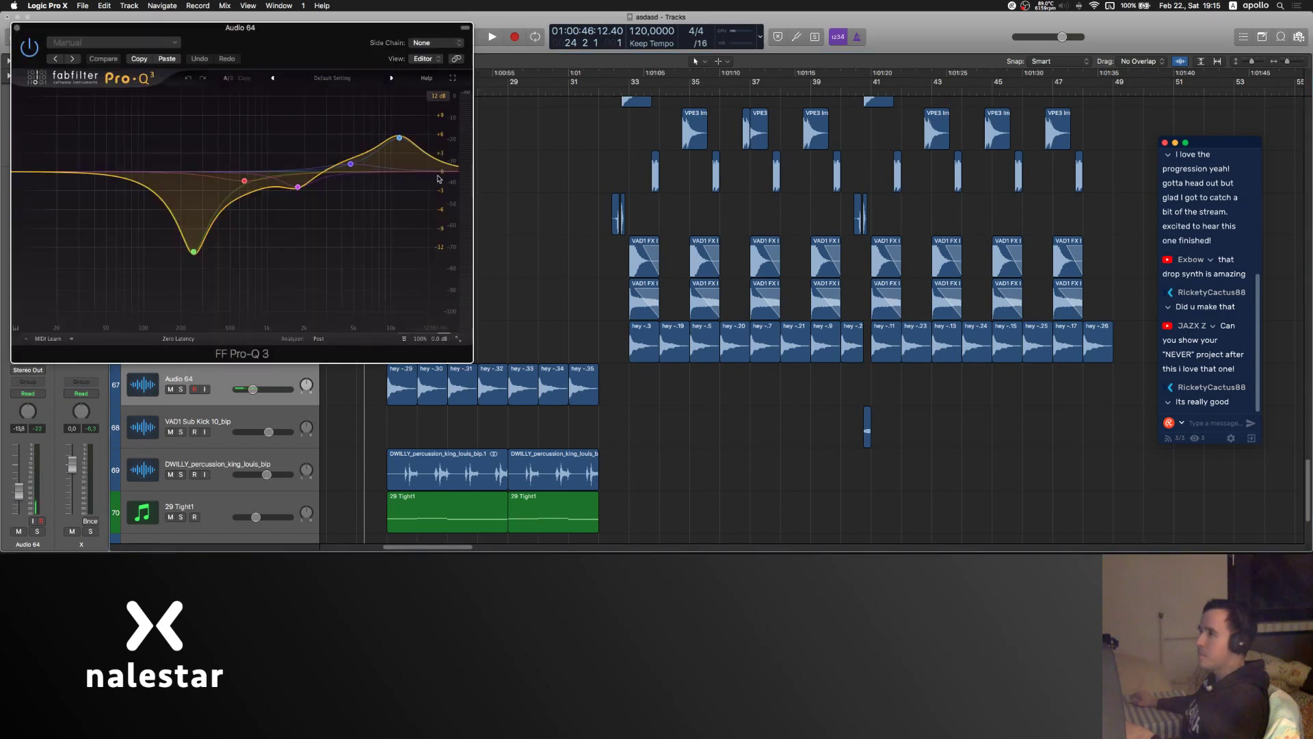
pyautogui.press('space')
pyautogui.moveTo(427, 176); pyautogui.dragTo(308, 183)
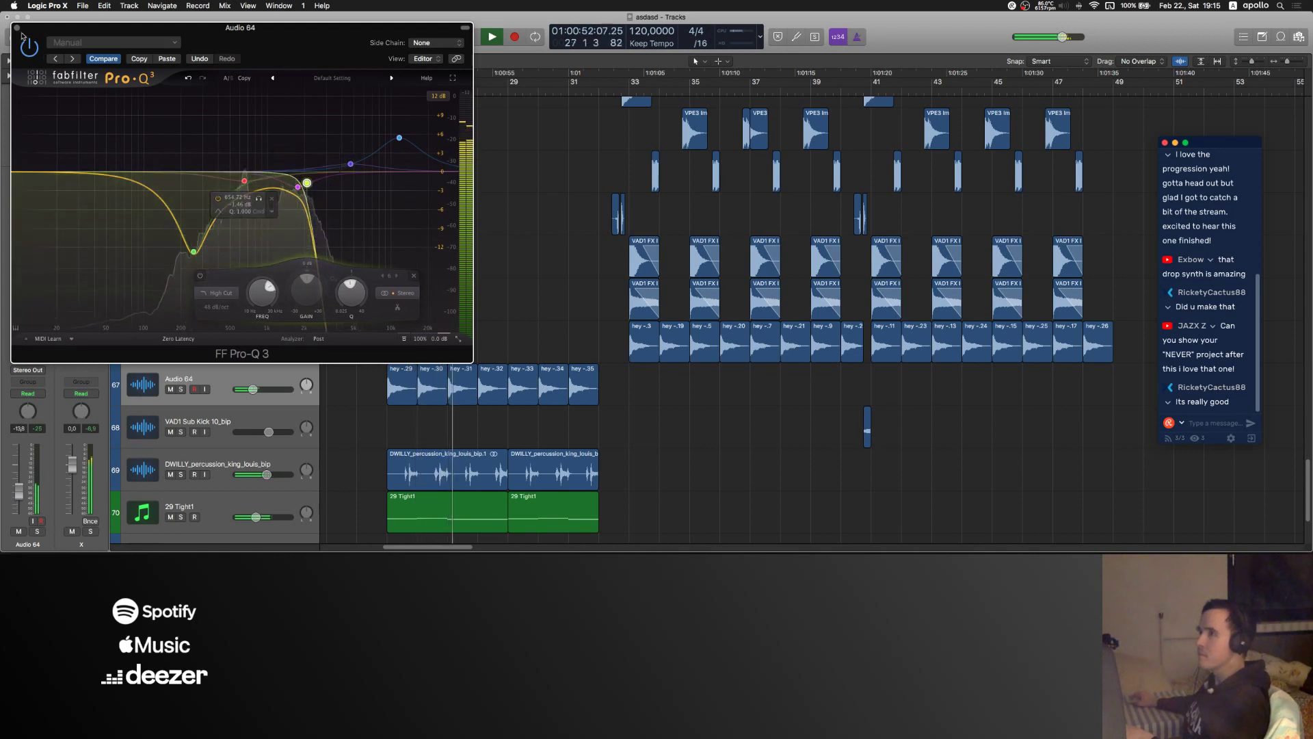
pyautogui.press('super+w')
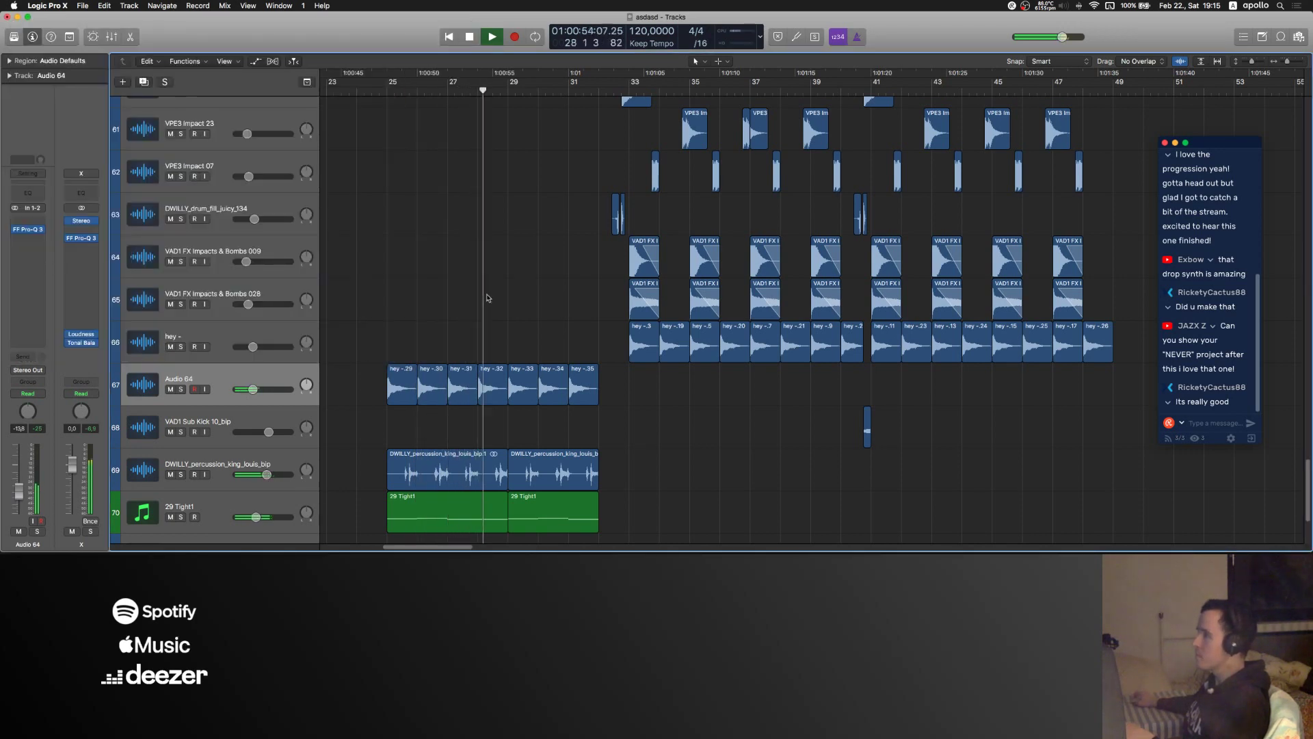
# - Create a duplicate-settings track below VAD1 FX Impacts & Bombs 009 and select the short opening slice of its region at bar 33
pyautogui.scroll(2, 602, 328)
pyautogui.scroll(1, 607, 333)
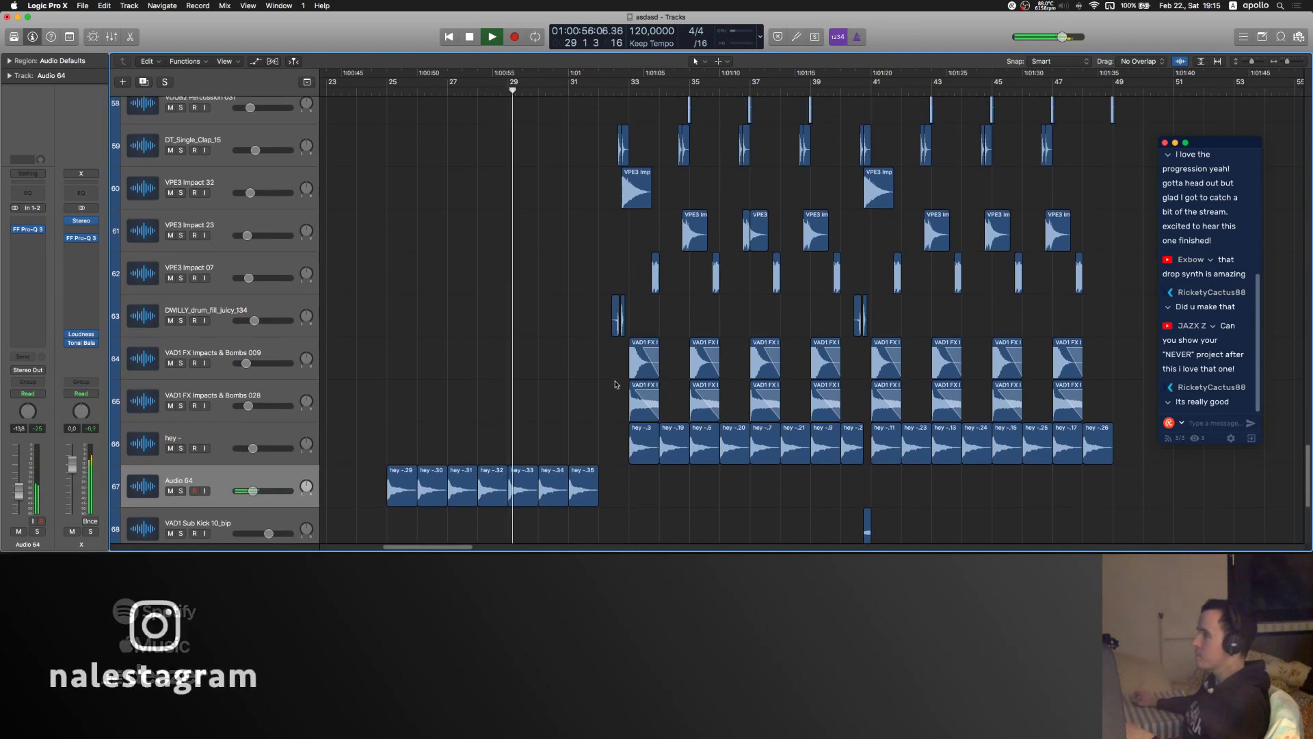
pyautogui.click(273, 357)
pyautogui.press('super+d')
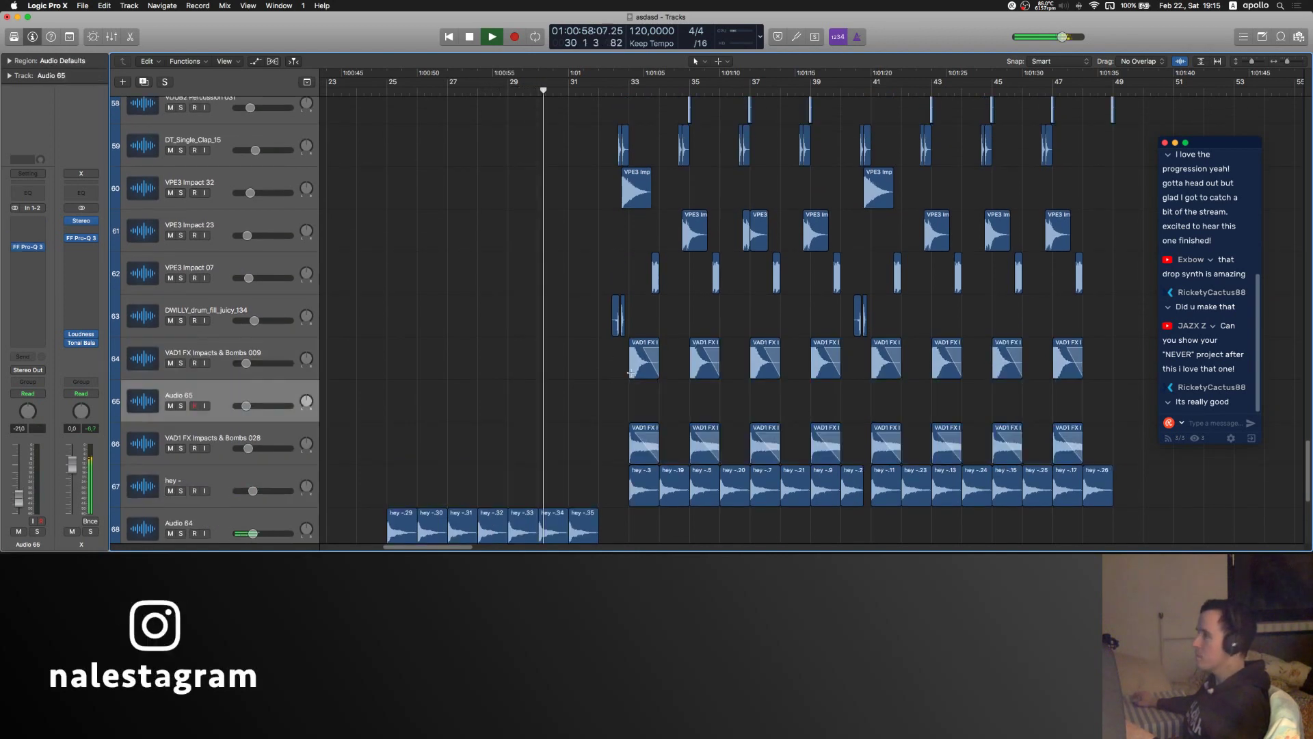
pyautogui.moveTo(629, 374); pyautogui.dragTo(631, 373)
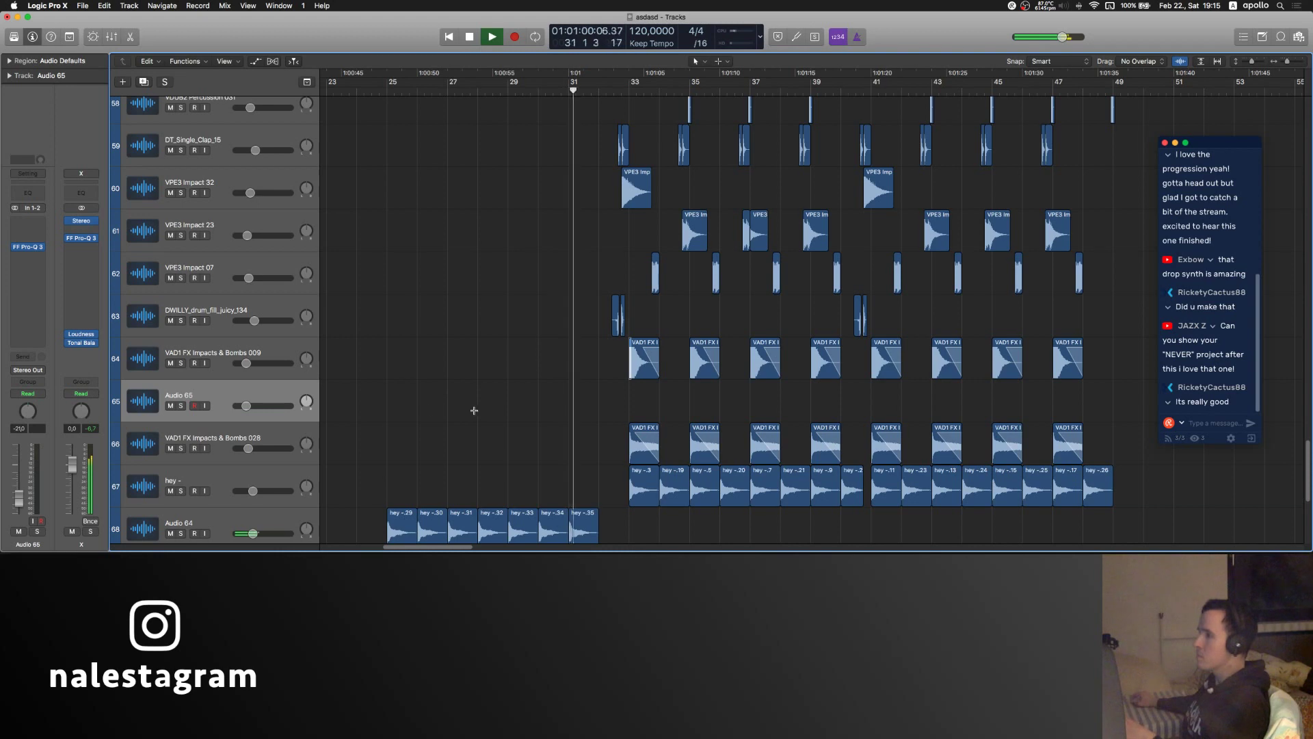
# - Paste the impact slice on Audio 65 at every bar from 25 to 31, and raise the track's volume during playback
pyautogui.click(389, 405)
pyautogui.press('super+v')
pyautogui.click(420, 405)
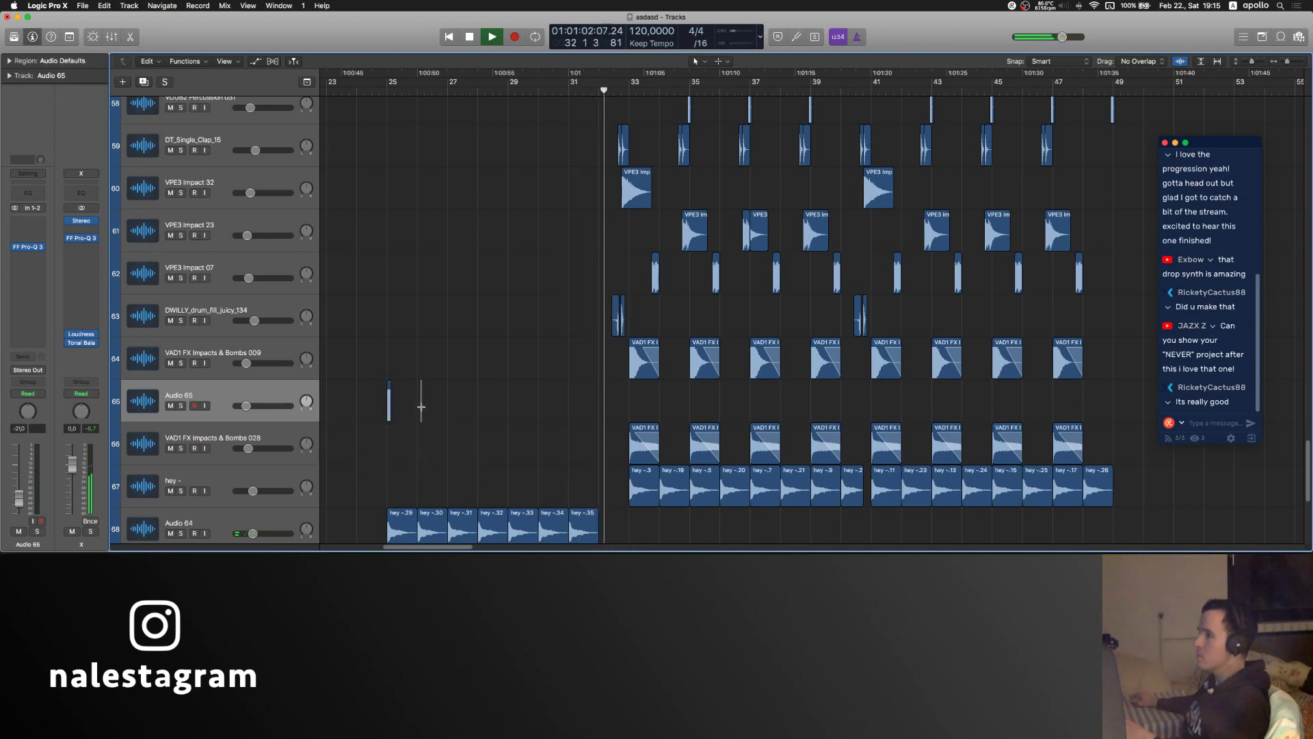
pyautogui.click(418, 404)
pyautogui.press('super+v')
pyautogui.click(448, 403)
pyautogui.press('super+v')
pyautogui.click(479, 400)
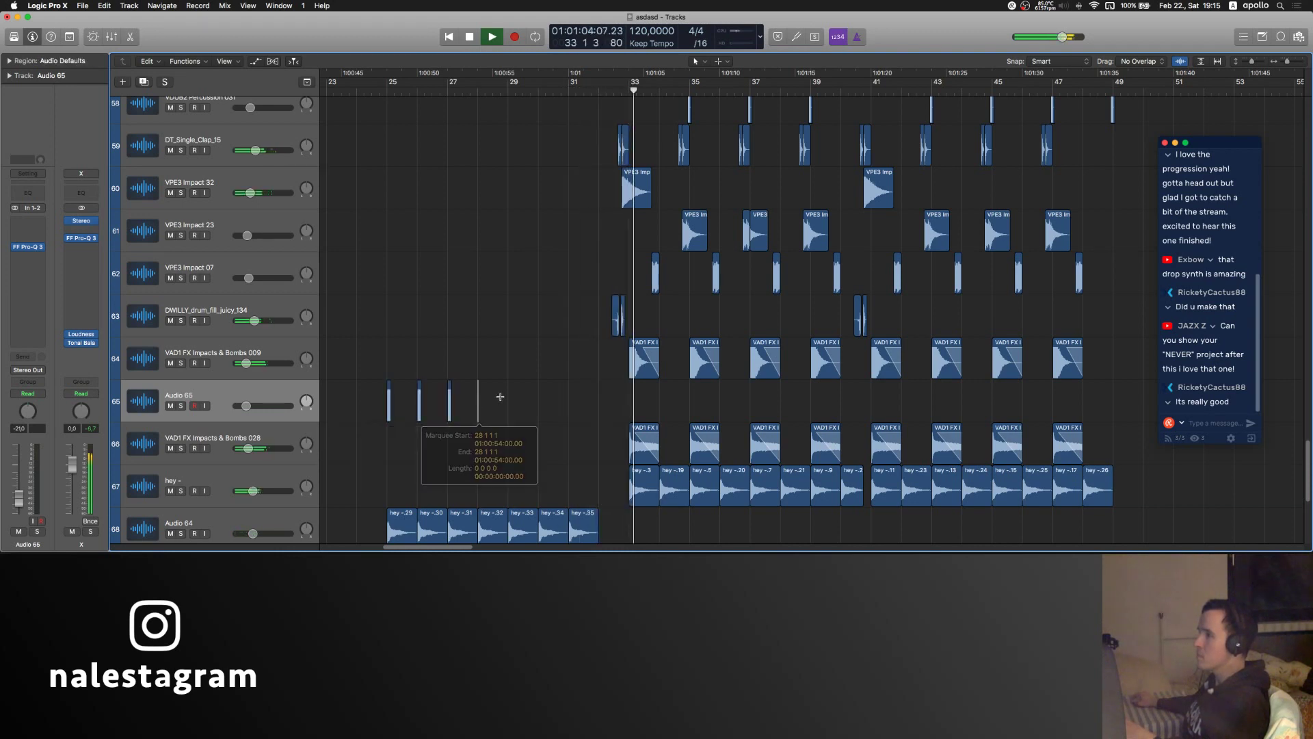
pyautogui.press('super+v')
pyautogui.click(509, 397)
pyautogui.press('super+v')
pyautogui.click(540, 402)
pyautogui.press('super+v')
pyautogui.click(570, 402)
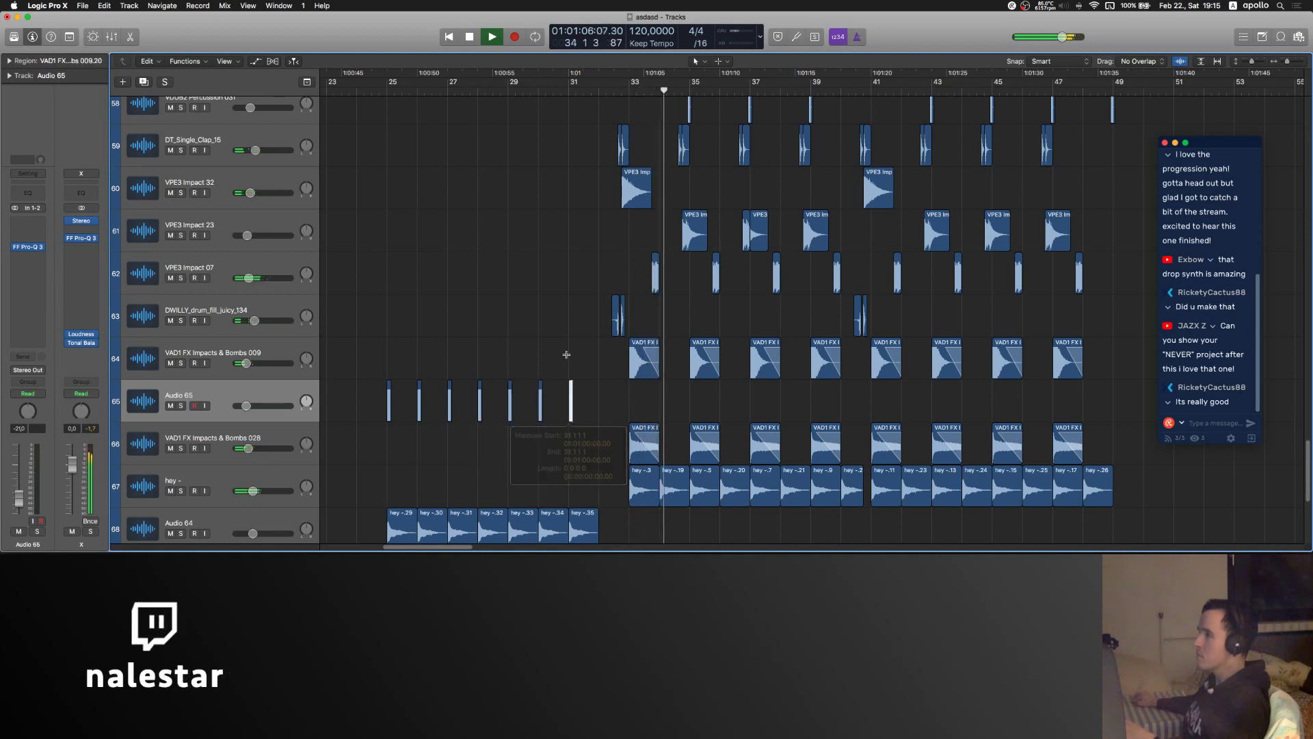
pyautogui.press('super+v')
pyautogui.click(361, 82)
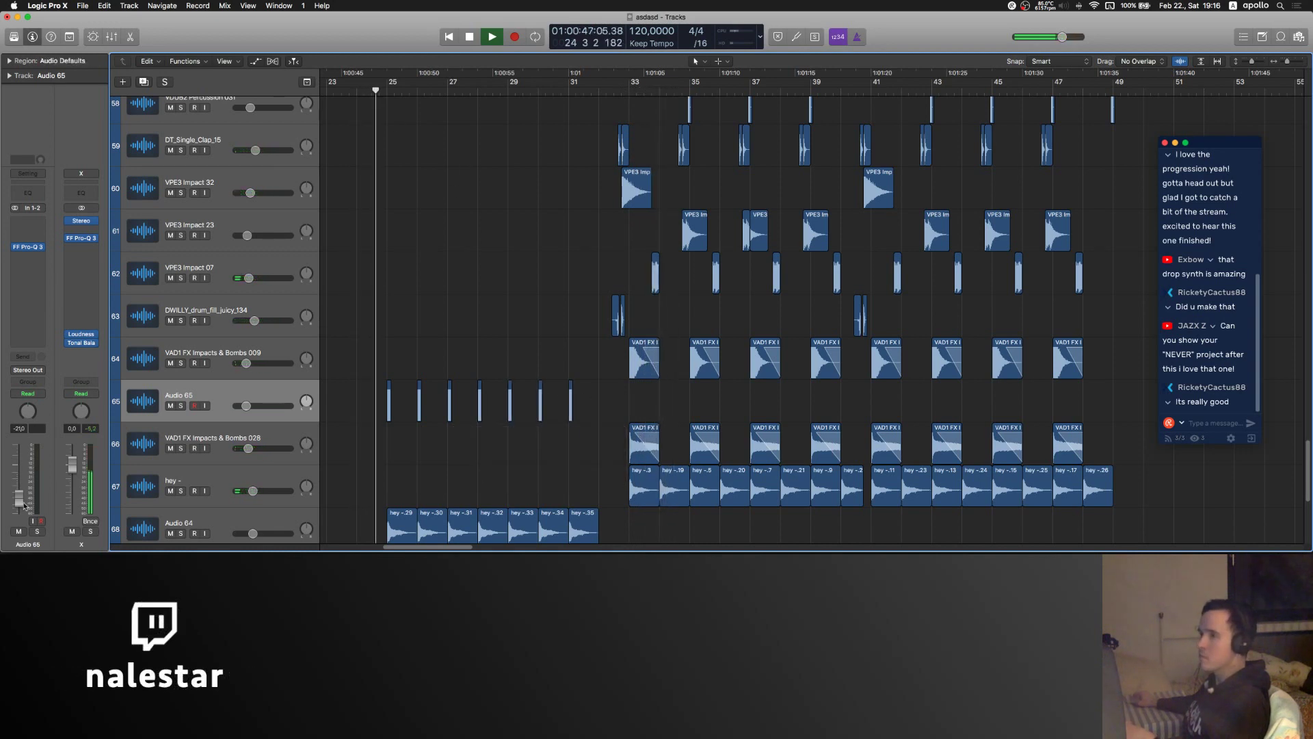
pyautogui.moveTo(22, 499); pyautogui.dragTo(20, 494)
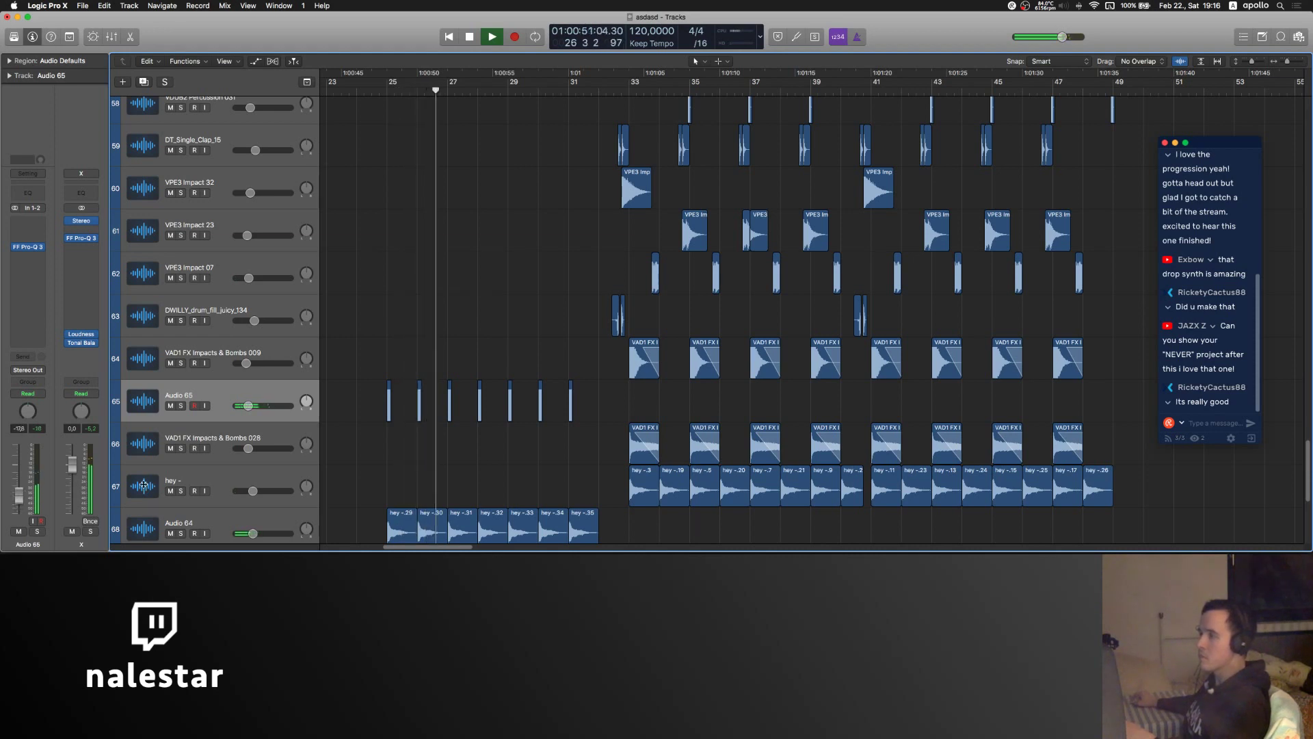
# - Add a fade-out to the short impact slice at bar 25 on the Audio 65 track
pyautogui.moveTo(629, 426); pyautogui.dragTo(630, 460)
pyautogui.moveTo(386, 410); pyautogui.dragTo(371, 414)
pyautogui.scroll(5, 392, 409)
pyautogui.click(390, 410)
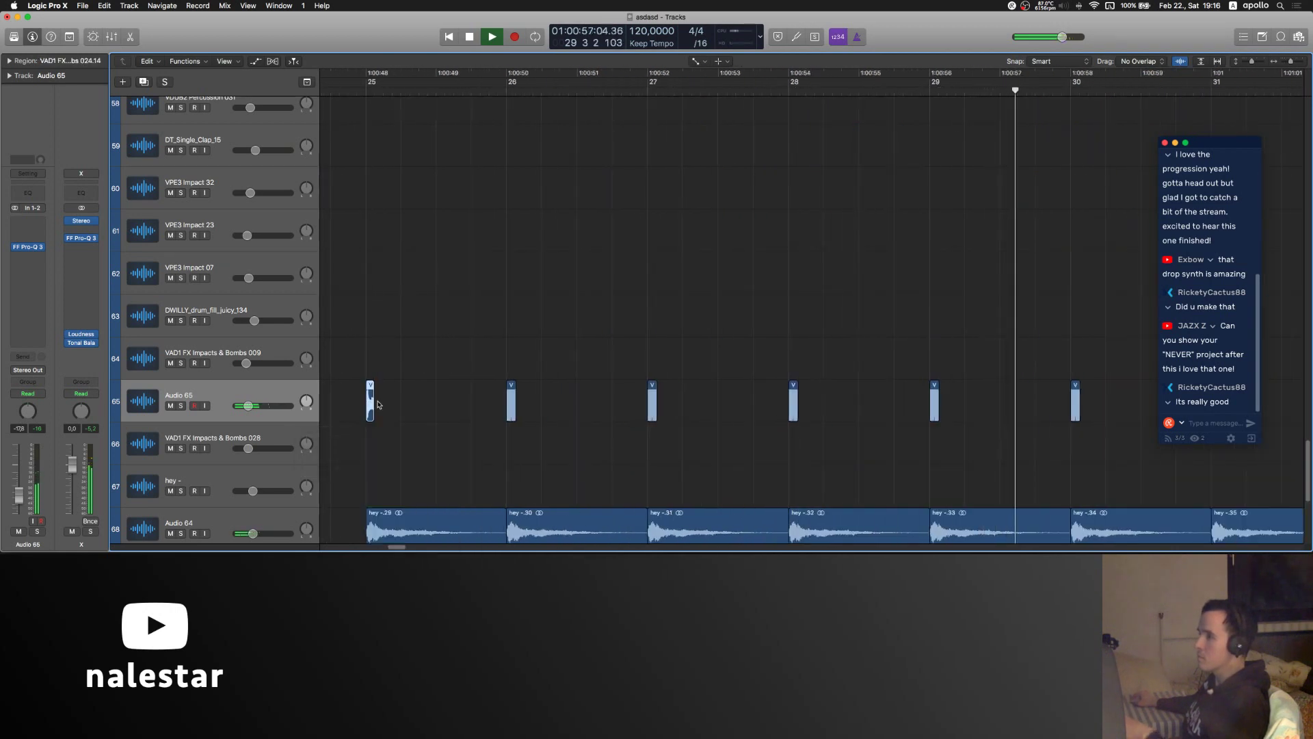
pyautogui.scroll(-5, 369, 407)
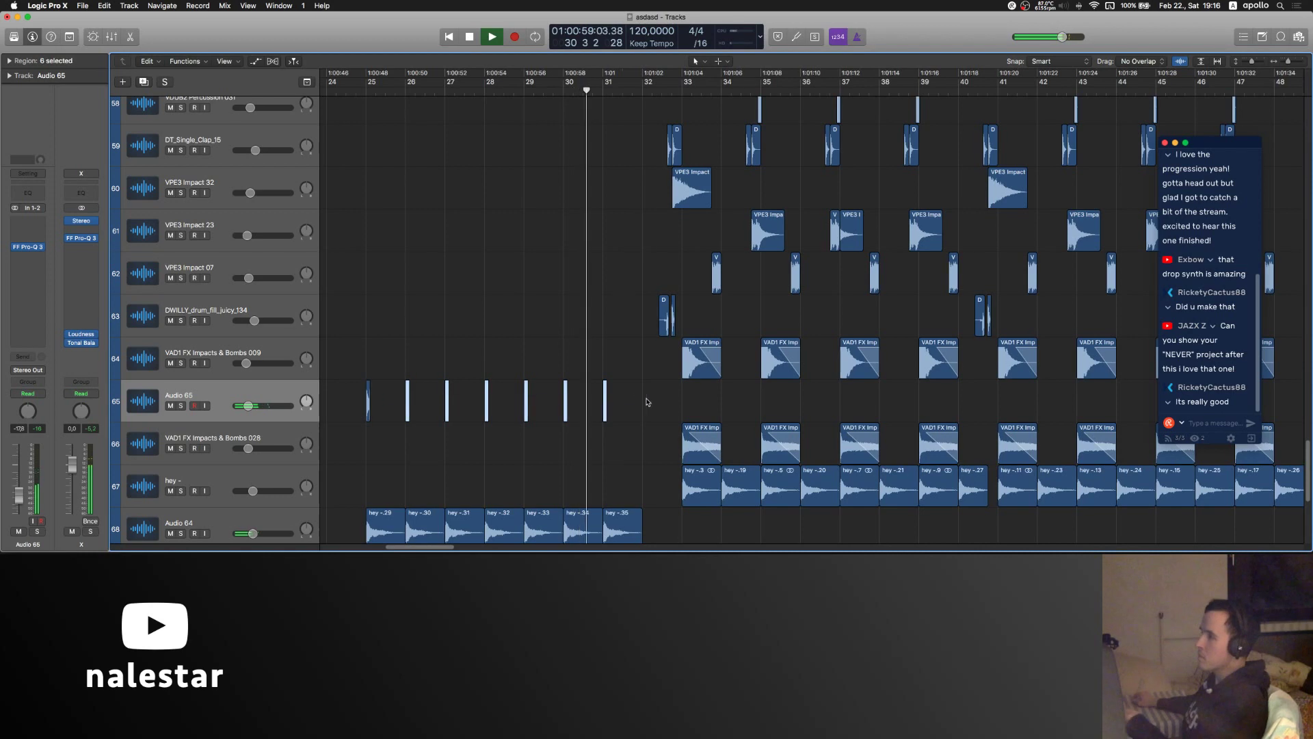
# - Replace the other six impact slices with repeats of the faded slice at one-bar intervals through bar 31
pyautogui.moveTo(369, 404); pyautogui.dragTo(405, 405)
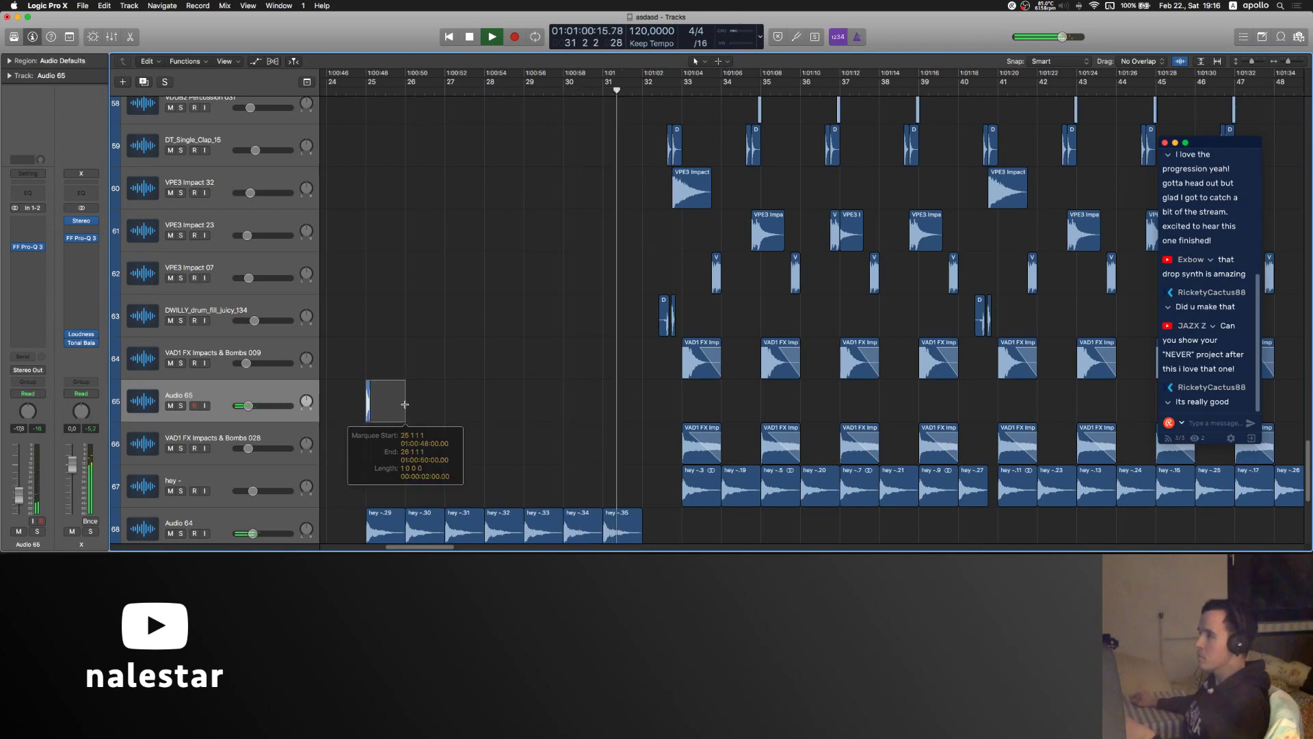
pyautogui.press('super+r')
pyautogui.press('super+r')
pyautogui.press('super+r')
pyautogui.press('super+r')
pyautogui.press('super+r')
pyautogui.press('super+r')
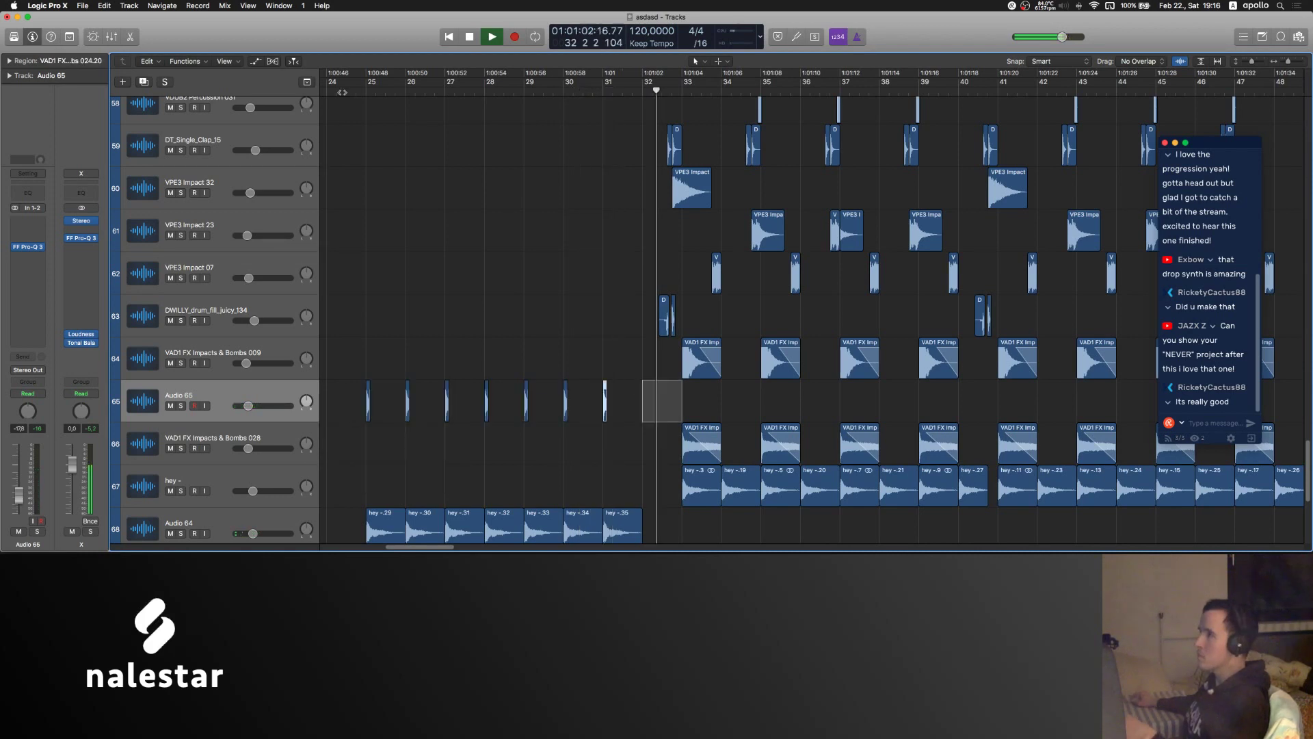
# - Play from bar 24, insert an FF Pro-R reverb on Audio 65, and lower its Mix
pyautogui.click(343, 90)
pyautogui.click(450, 205)
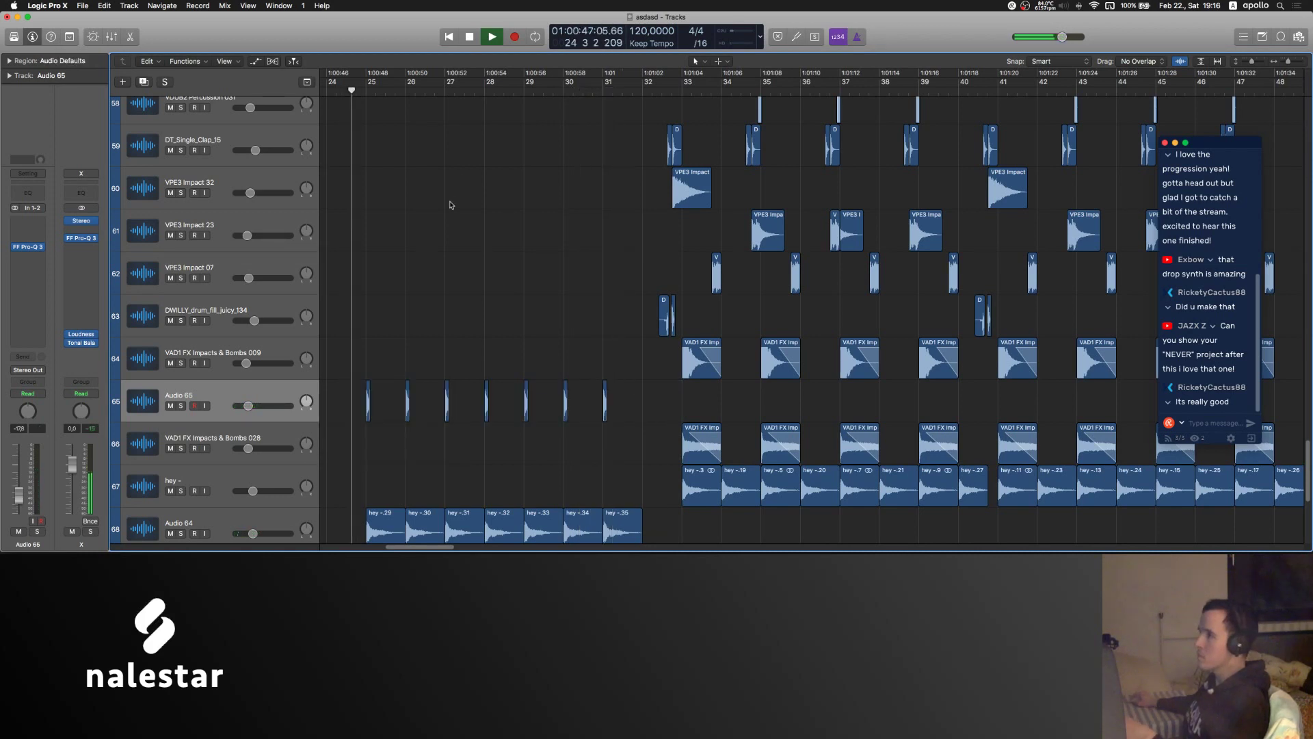
pyautogui.click(33, 283)
pyautogui.click(137, 287)
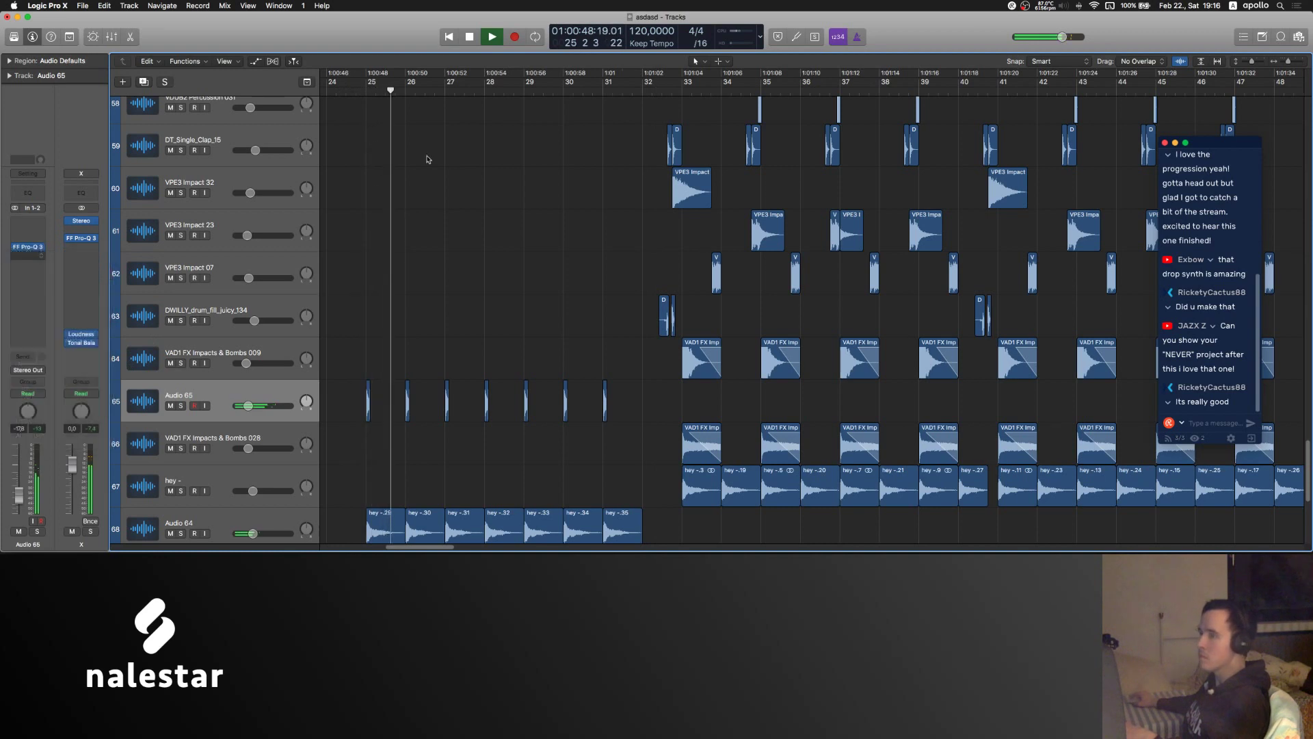
pyautogui.moveTo(426, 133); pyautogui.dragTo(424, 146)
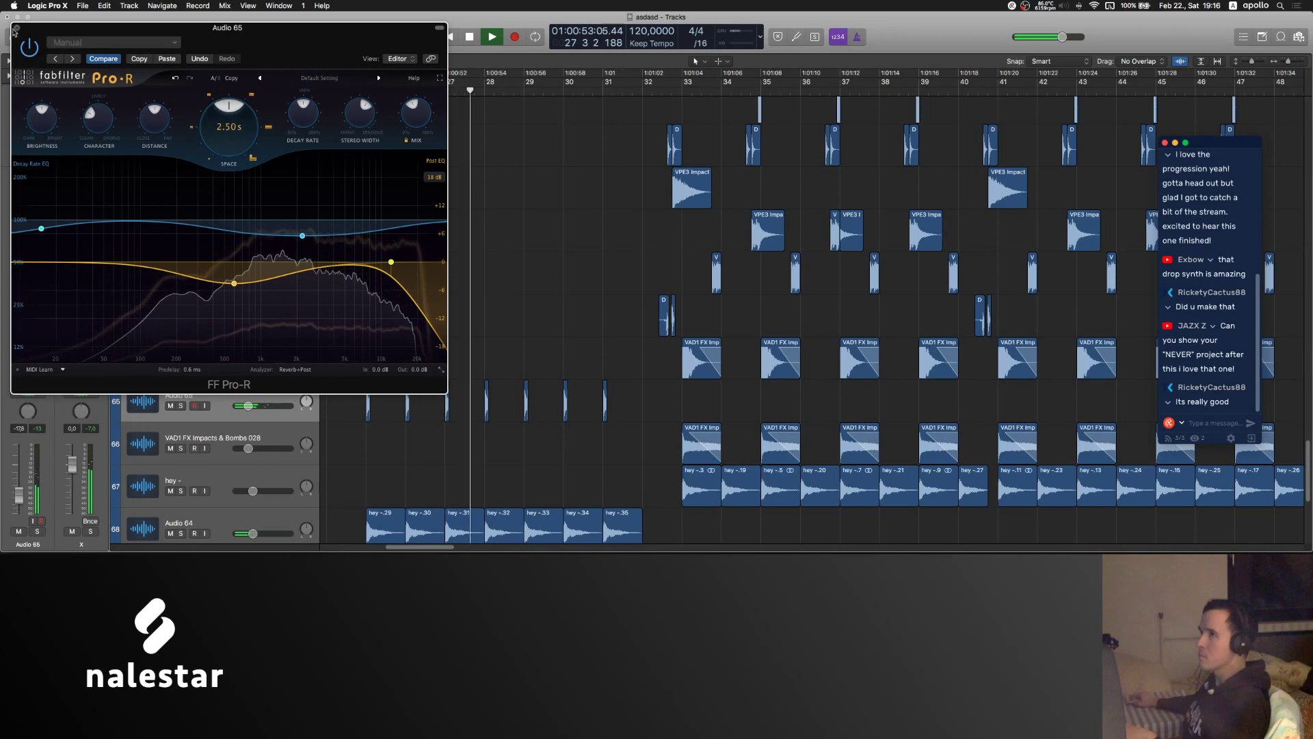
# - Insert an FF Pro-Q 3 on Audio 65 with a High Cut, a low-frequency dip and a steep Low Cut
pyautogui.click(17, 27)
pyautogui.click(30, 268)
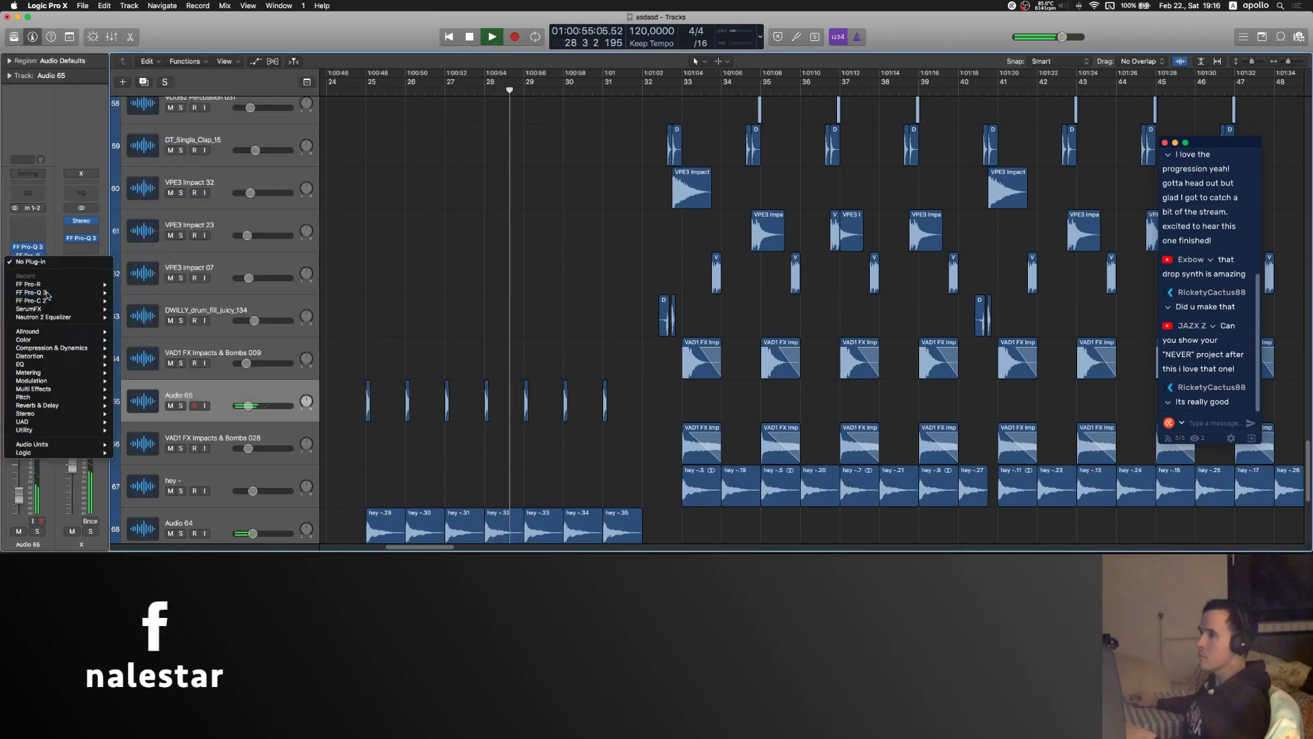
pyautogui.click(141, 296)
pyautogui.moveTo(452, 201); pyautogui.dragTo(328, 178)
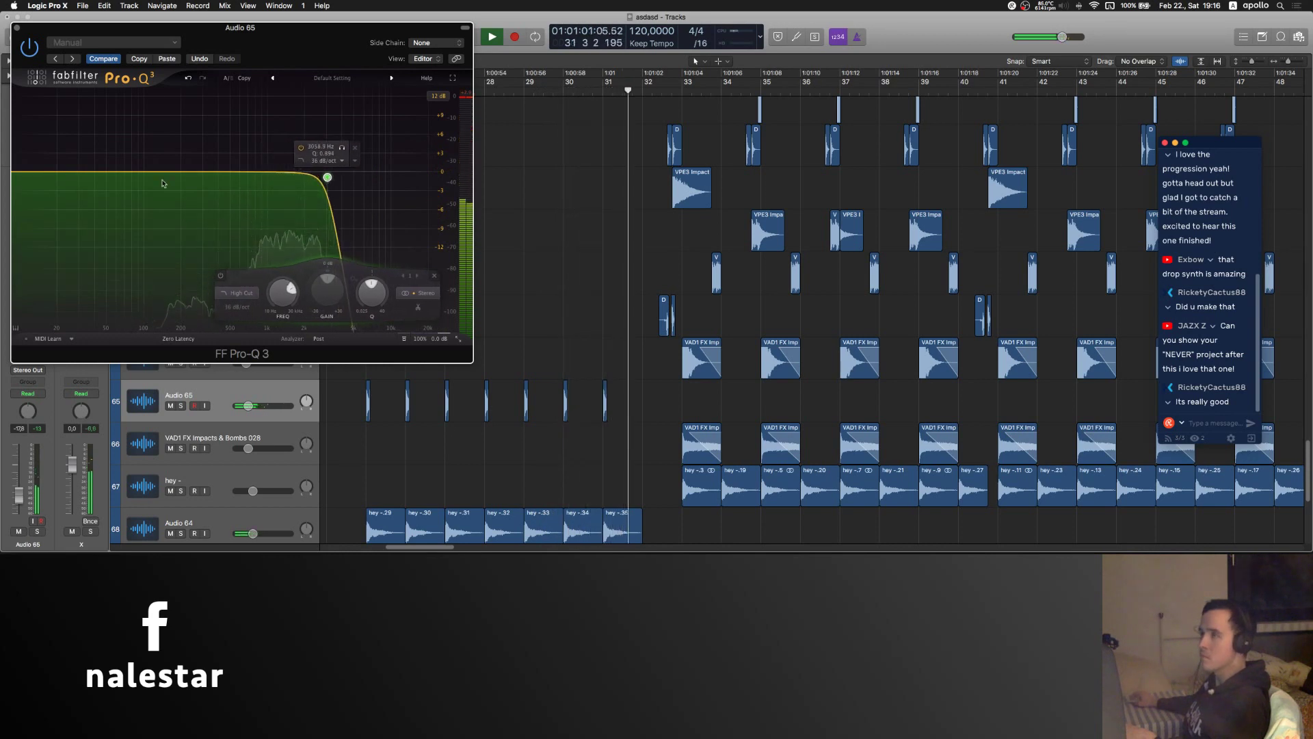
pyautogui.moveTo(179, 172); pyautogui.dragTo(180, 200)
pyautogui.moveTo(32, 171); pyautogui.dragTo(201, 175)
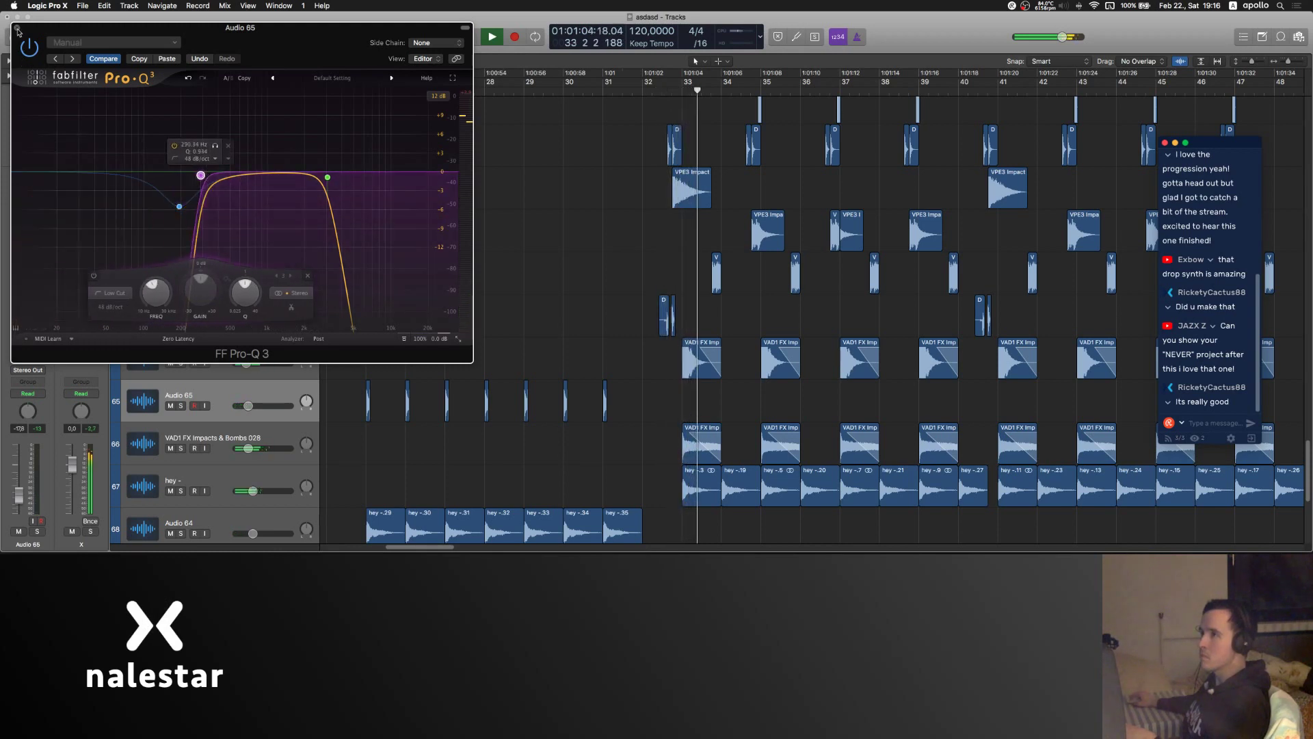
pyautogui.click(17, 29)
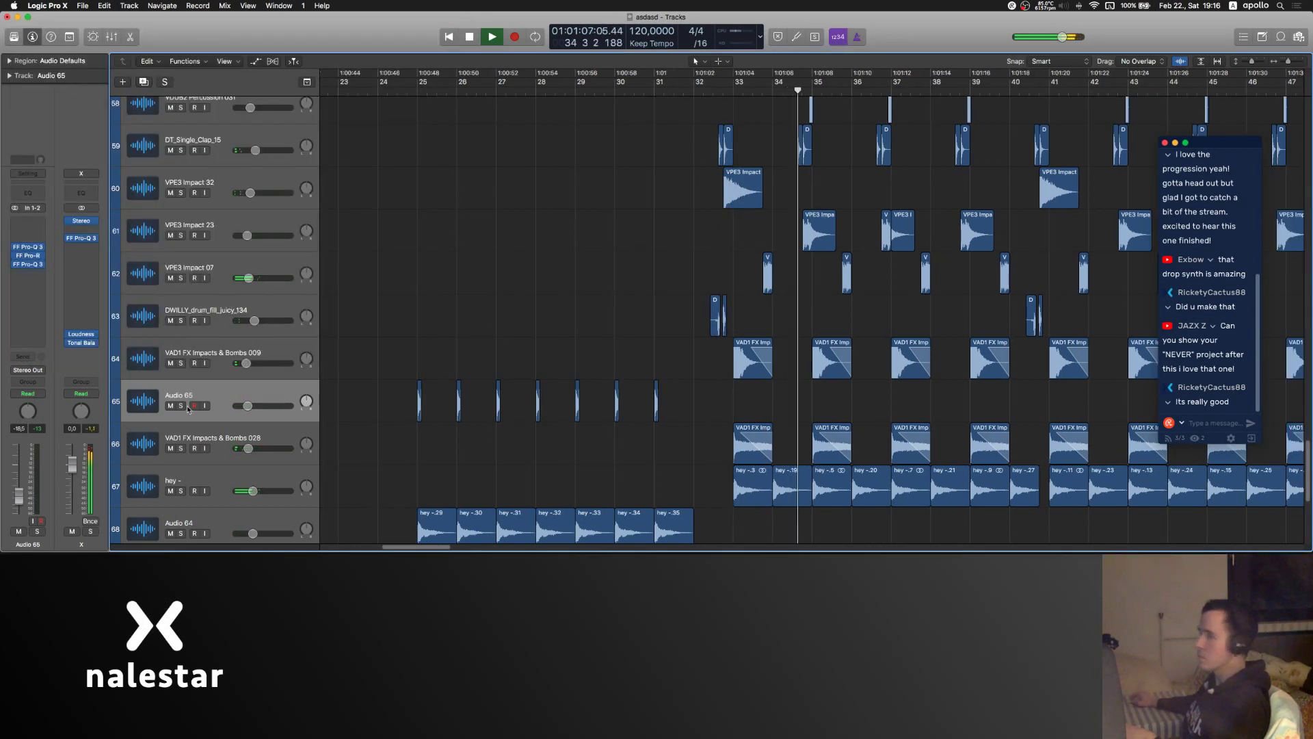
# - Listen to the drop with the Kick track muted, then unmuted, to compare the mix
pyautogui.click(212, 439)
pyautogui.press('Up')
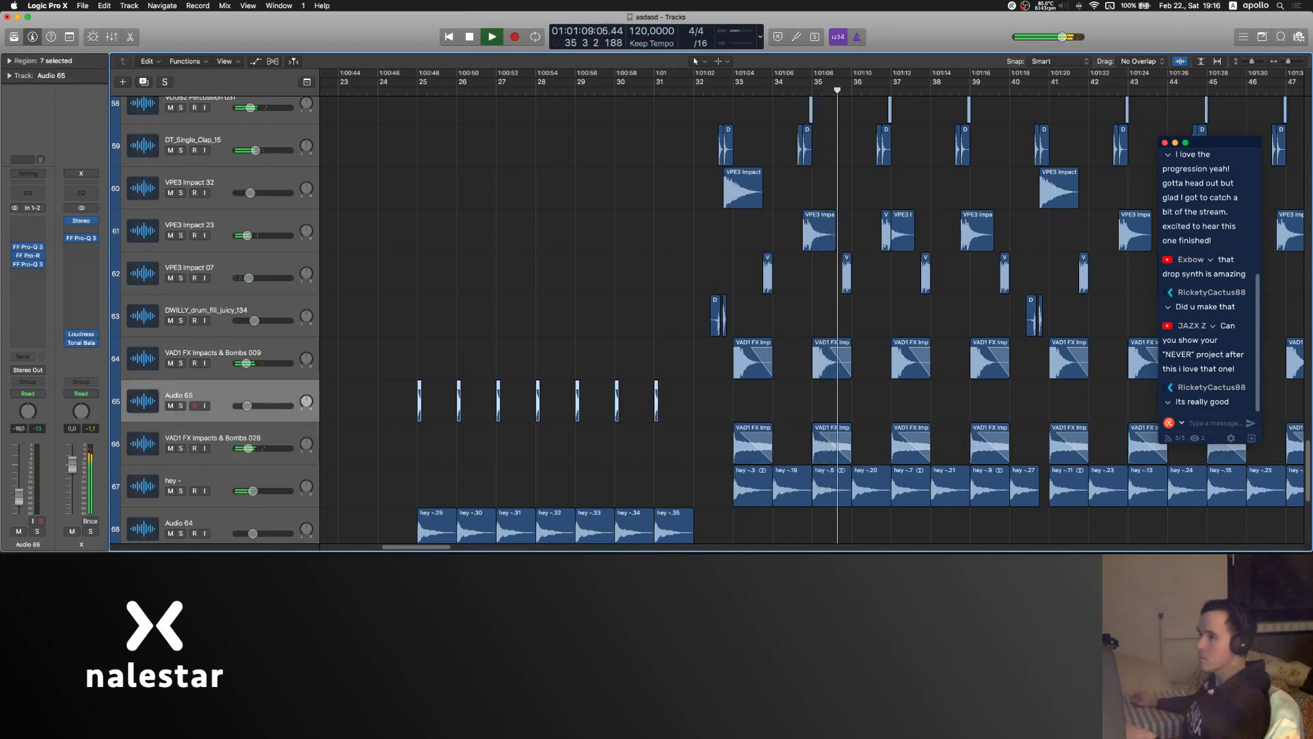
pyautogui.click(453, 315)
pyautogui.press('super+Left')
pyautogui.press('super+Left')
pyautogui.hscroll(6, 457, 317)
pyautogui.scroll(20, 457, 317)
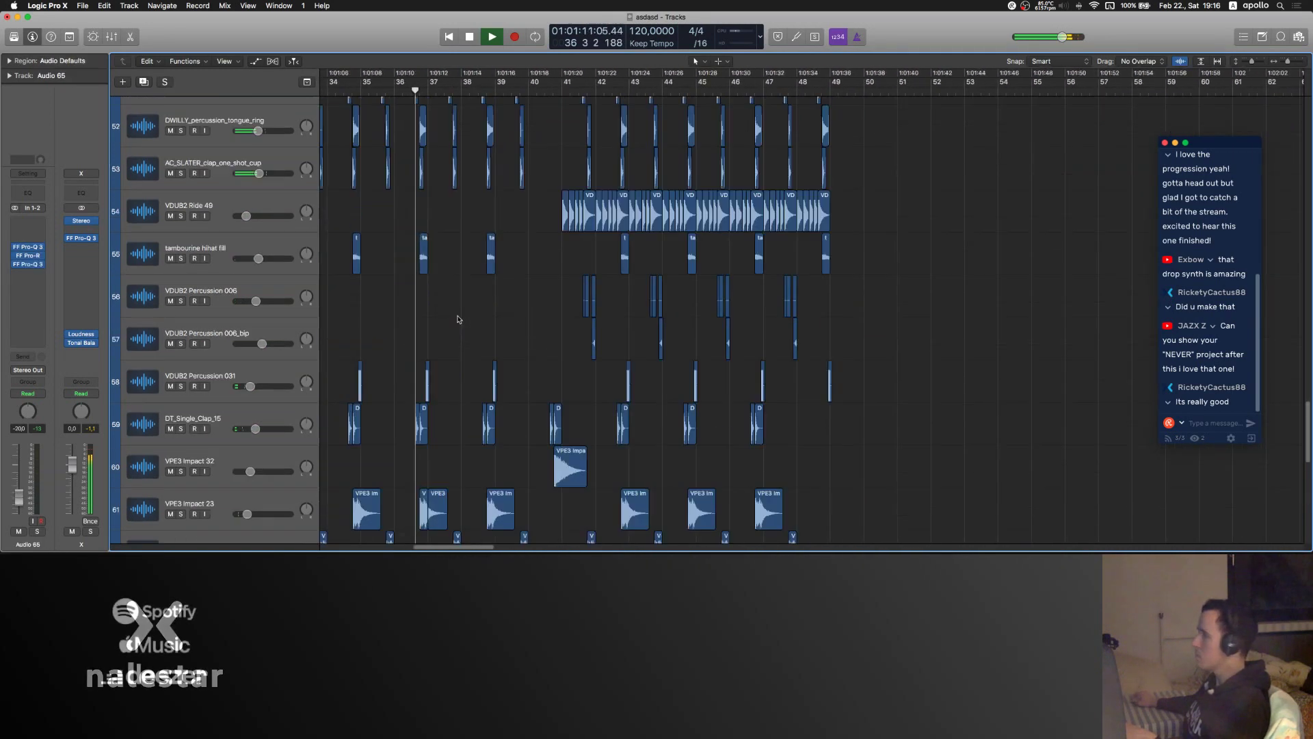
pyautogui.scroll(10, 513, 352)
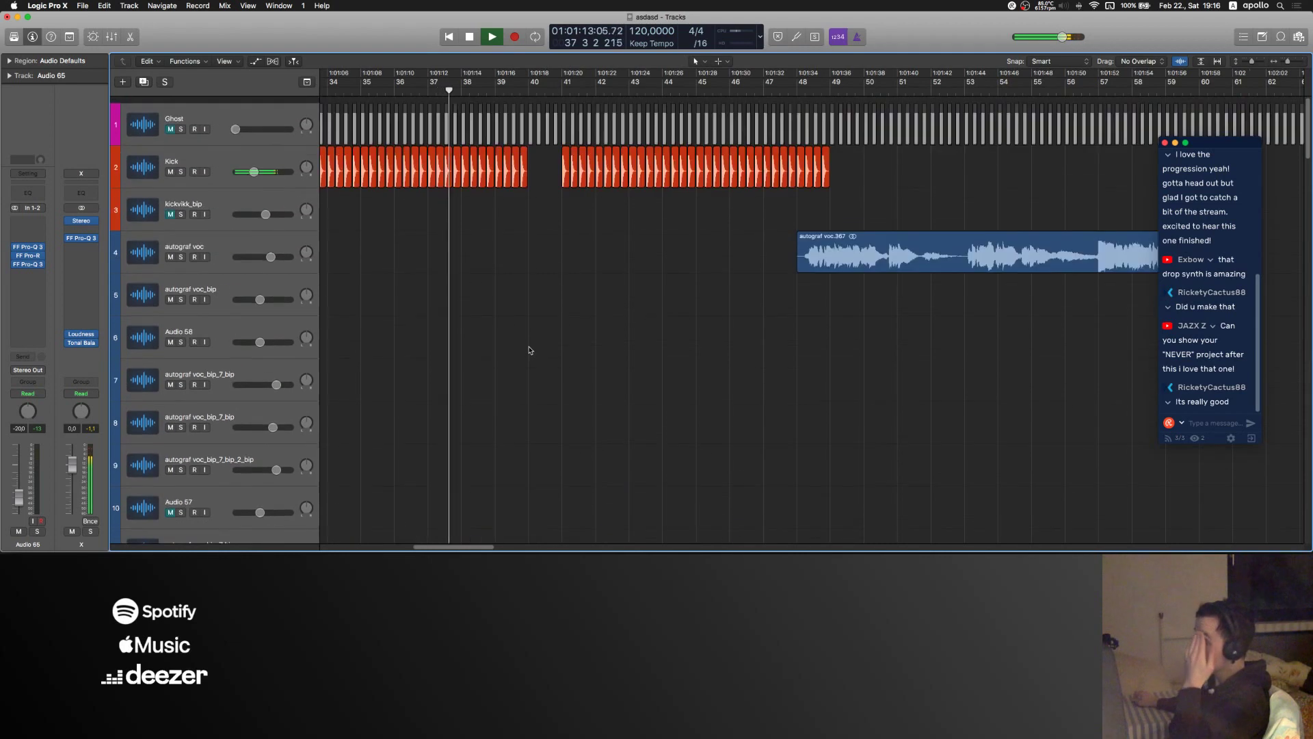
pyautogui.click(287, 153)
pyautogui.click(553, 239)
pyautogui.scroll(4, 552, 236)
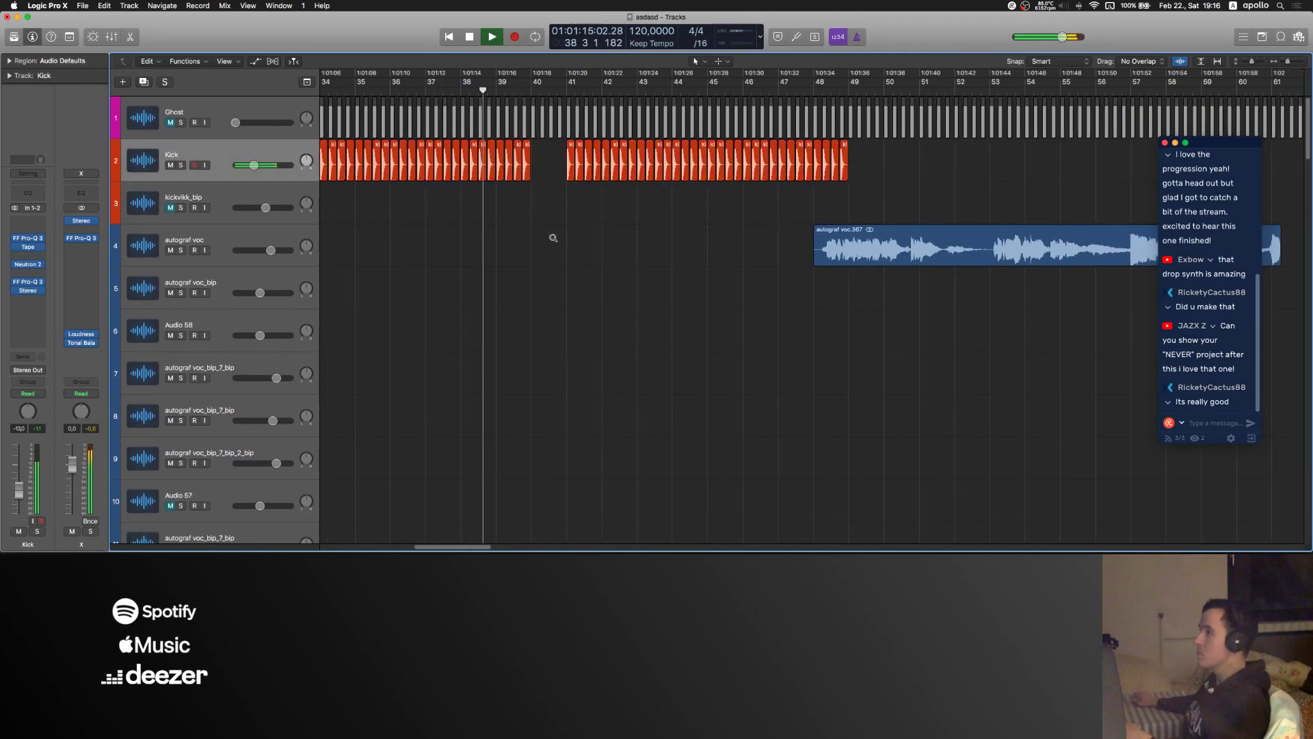
pyautogui.click(171, 165)
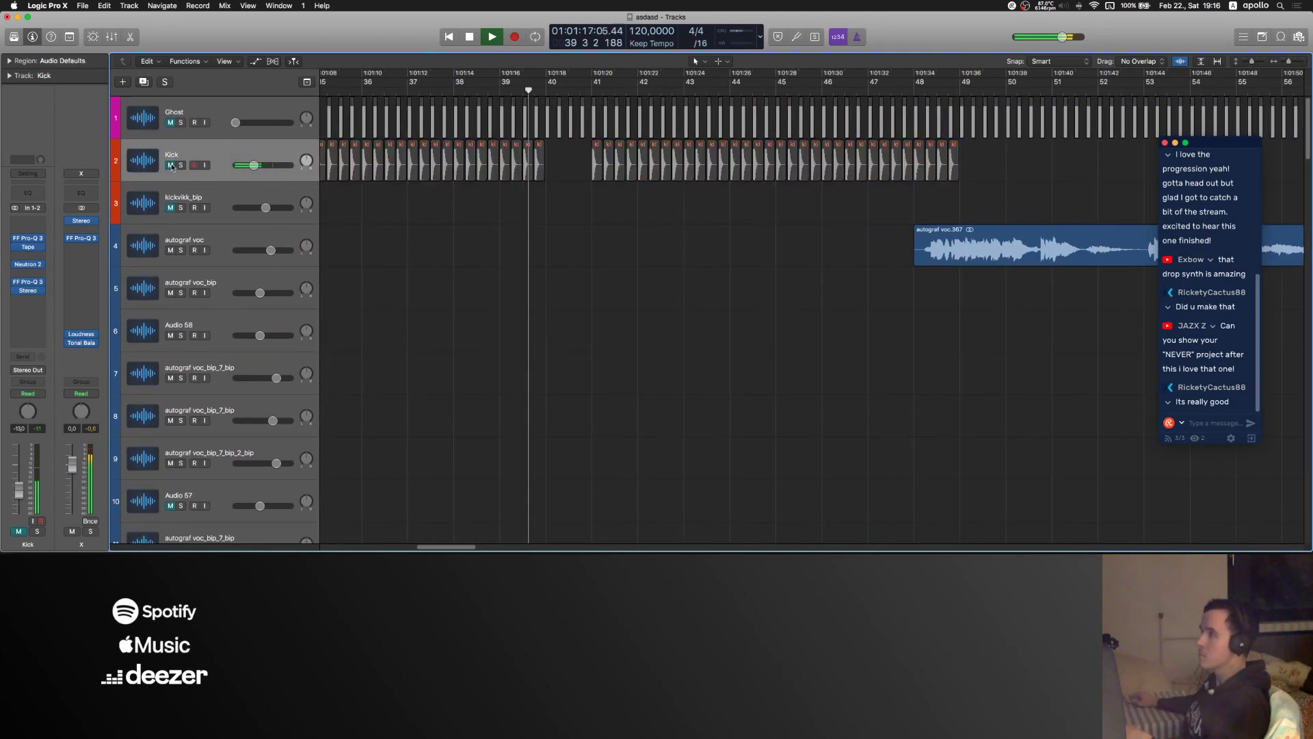
pyautogui.click(171, 165)
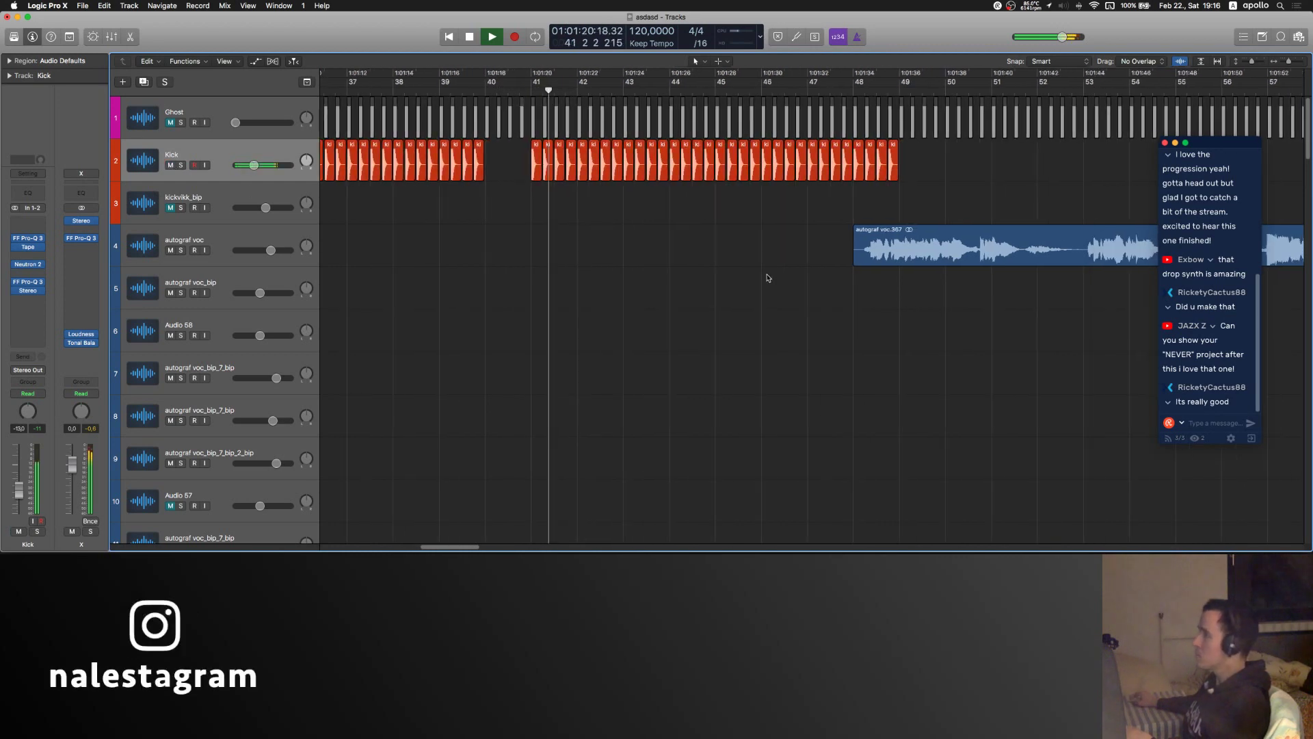
# - Copy the autograf voc_bip_5_bip region from bar 43 to bar 47, and delete the muted Audio 36 slice and the autograf voc_bip_4_bip region there
pyautogui.press('super+Right')
pyautogui.scroll(-10, 515, 301)
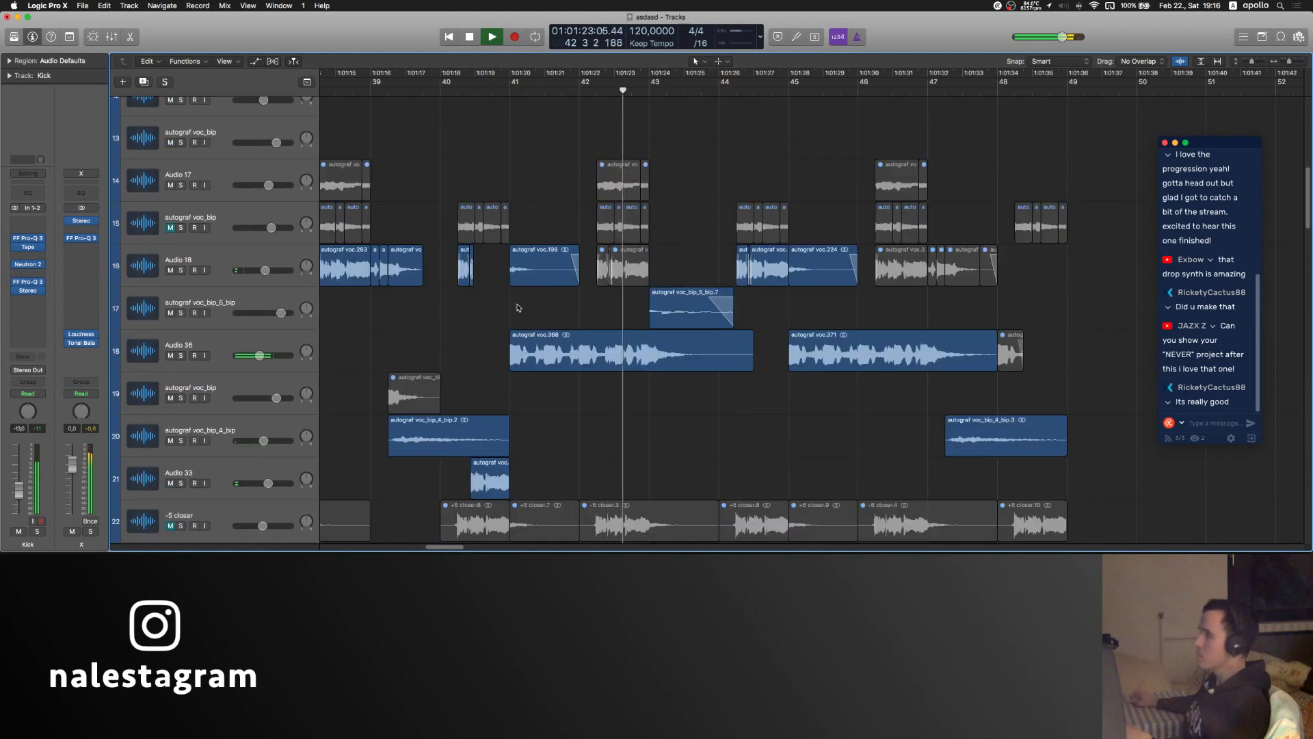
pyautogui.scroll(-3, 540, 313)
pyautogui.scroll(-3, 561, 318)
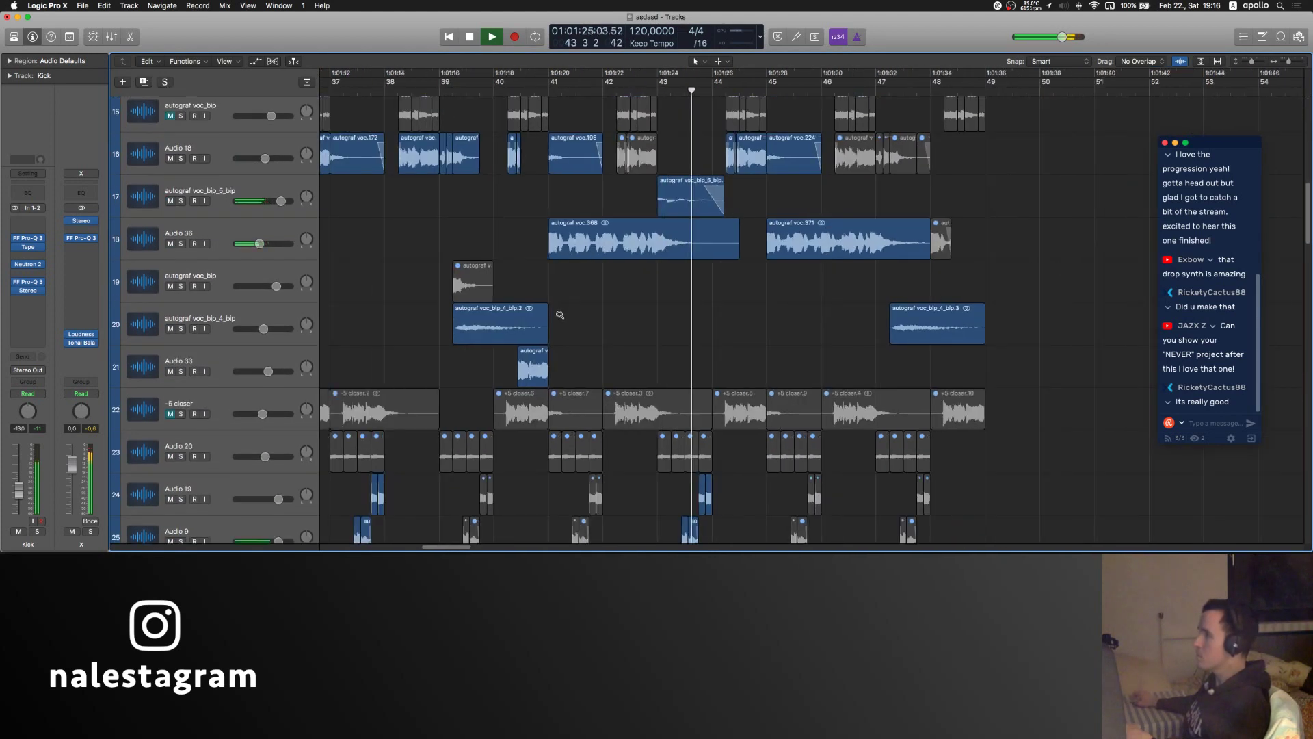
pyautogui.scroll(-3, 580, 283)
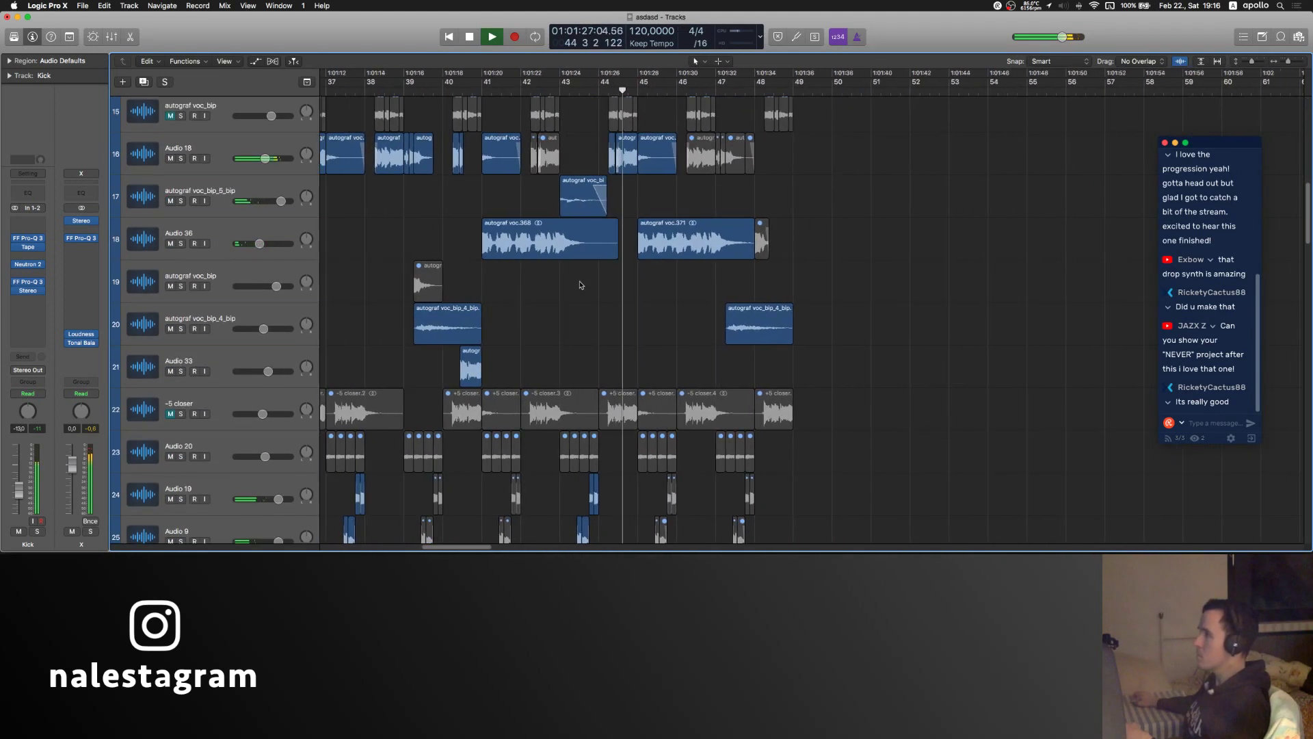
pyautogui.scroll(-3, 578, 294)
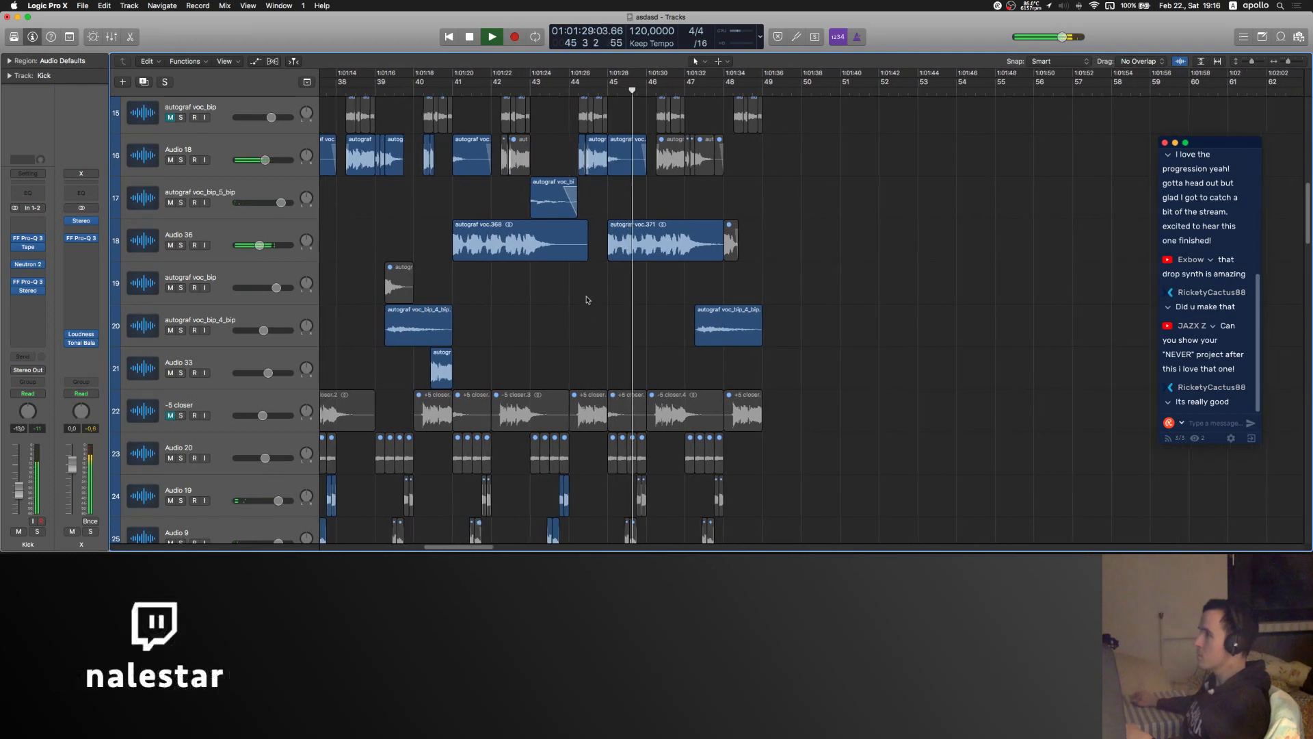
pyautogui.click(239, 231)
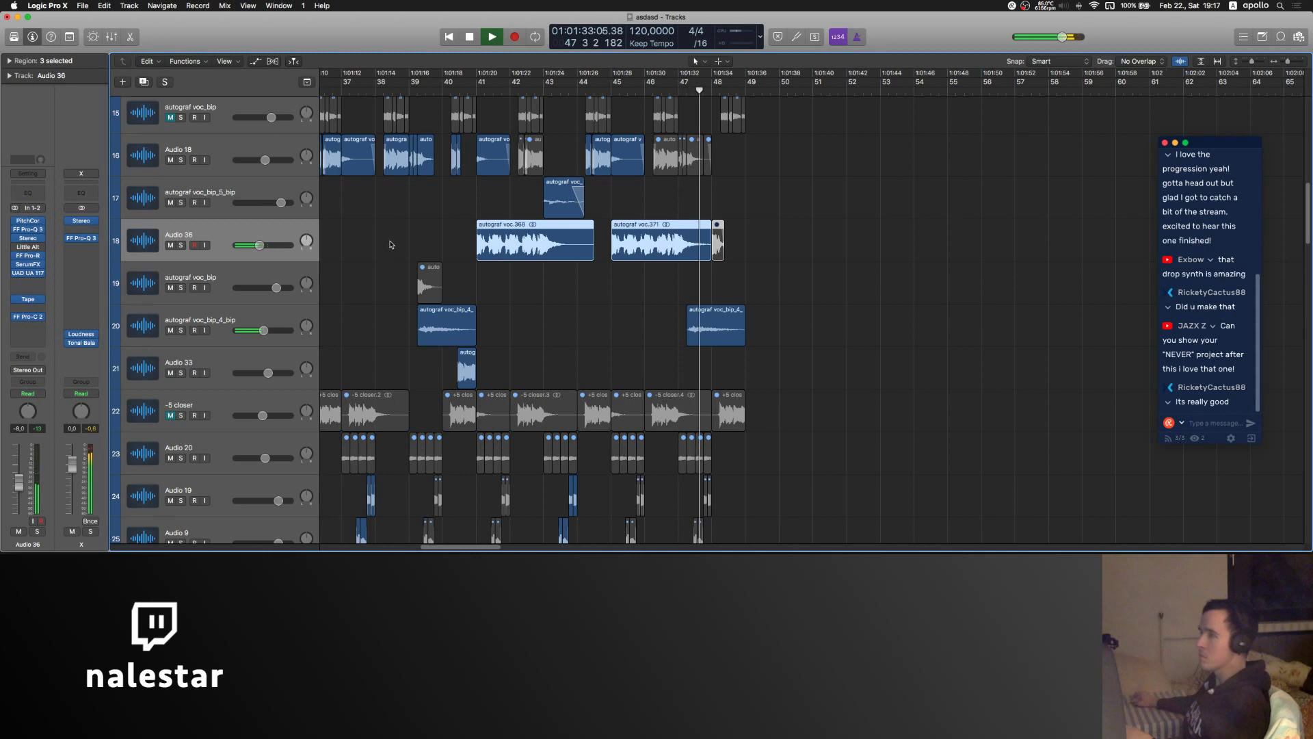
pyautogui.click(391, 244)
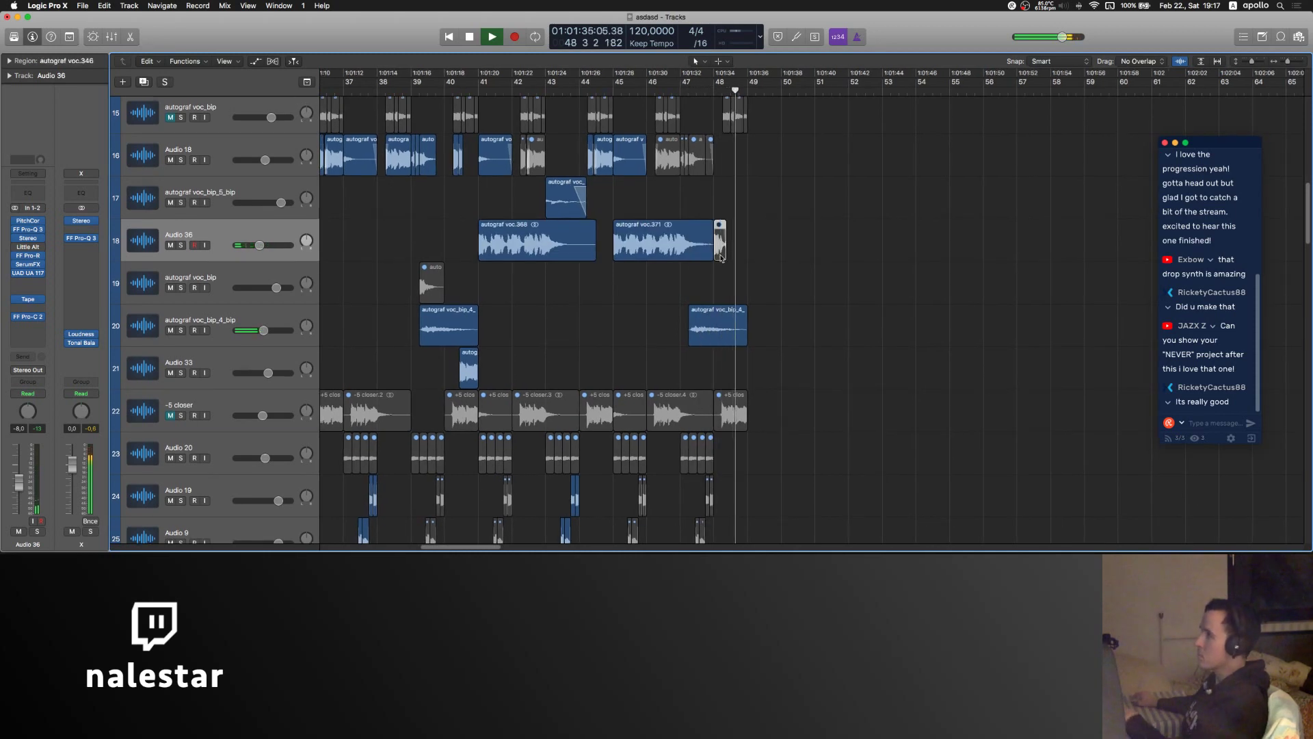
pyautogui.moveTo(559, 200); pyautogui.dragTo(695, 200)
pyautogui.click(628, 328)
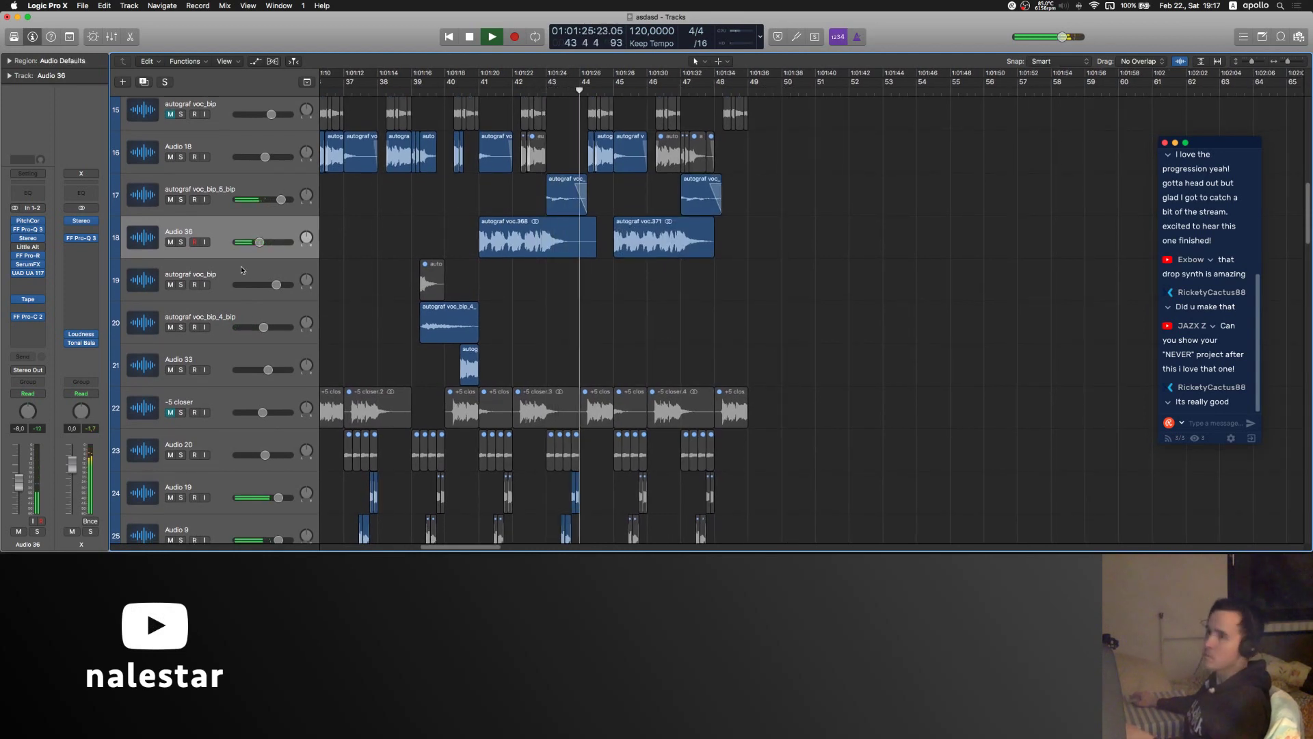
# - Show Little AlterBoy's Formant automation on Audio 36 and add points at bars 45, 47, 49 and near bar 52
pyautogui.press('space')
pyautogui.click(28, 247)
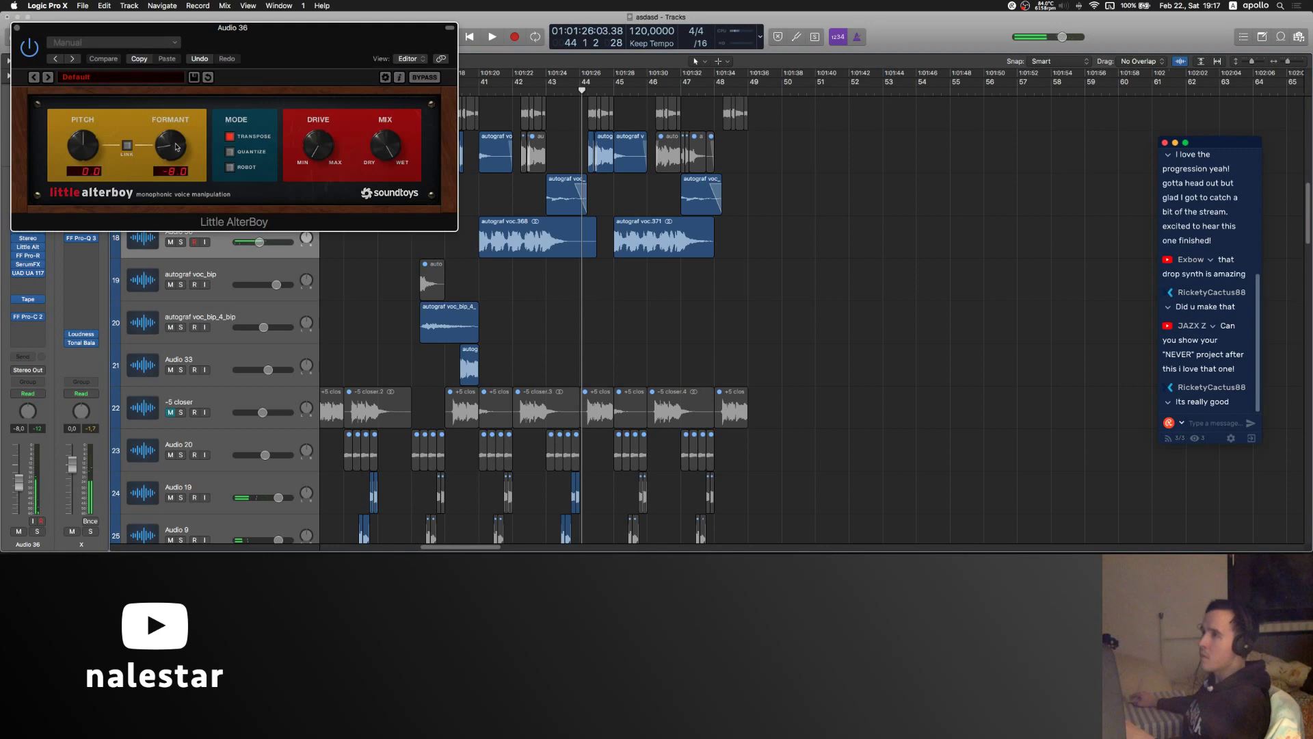
pyautogui.click(15, 27)
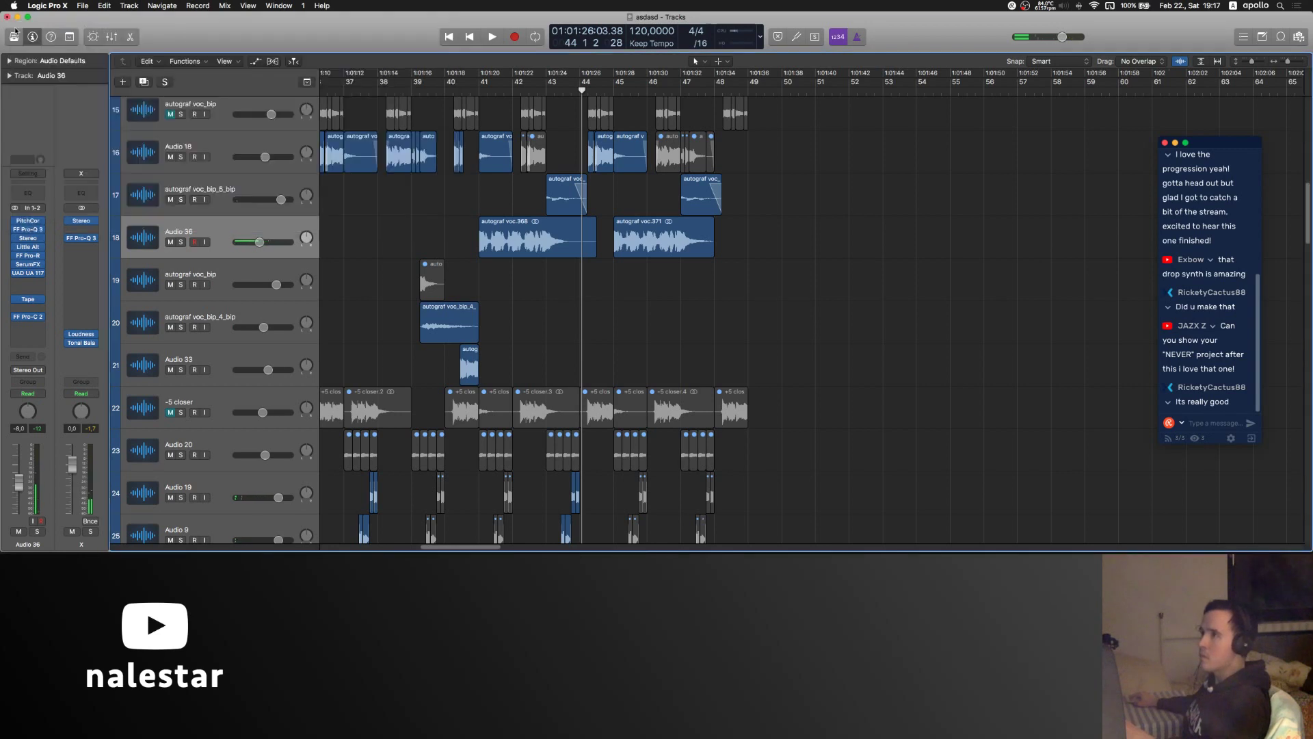
pyautogui.press('a')
pyautogui.click(250, 251)
pyautogui.moveTo(326, 337)
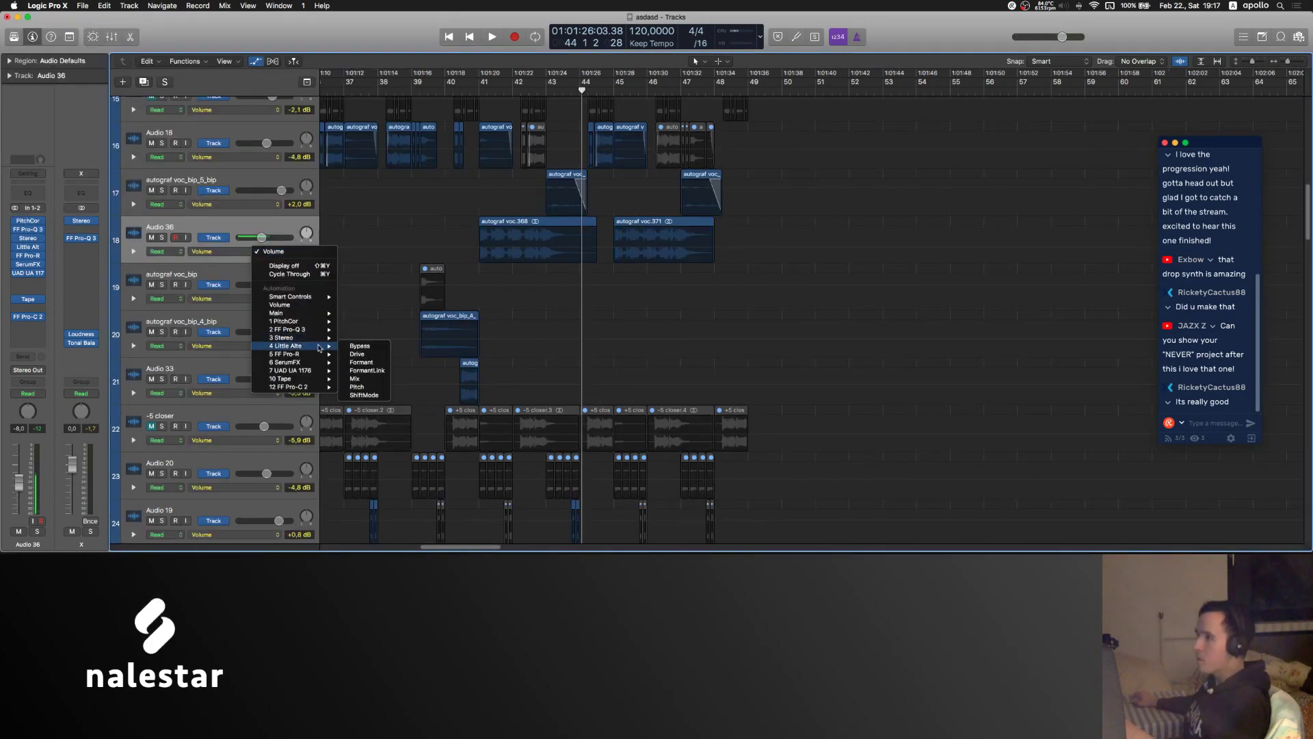
pyautogui.click(379, 364)
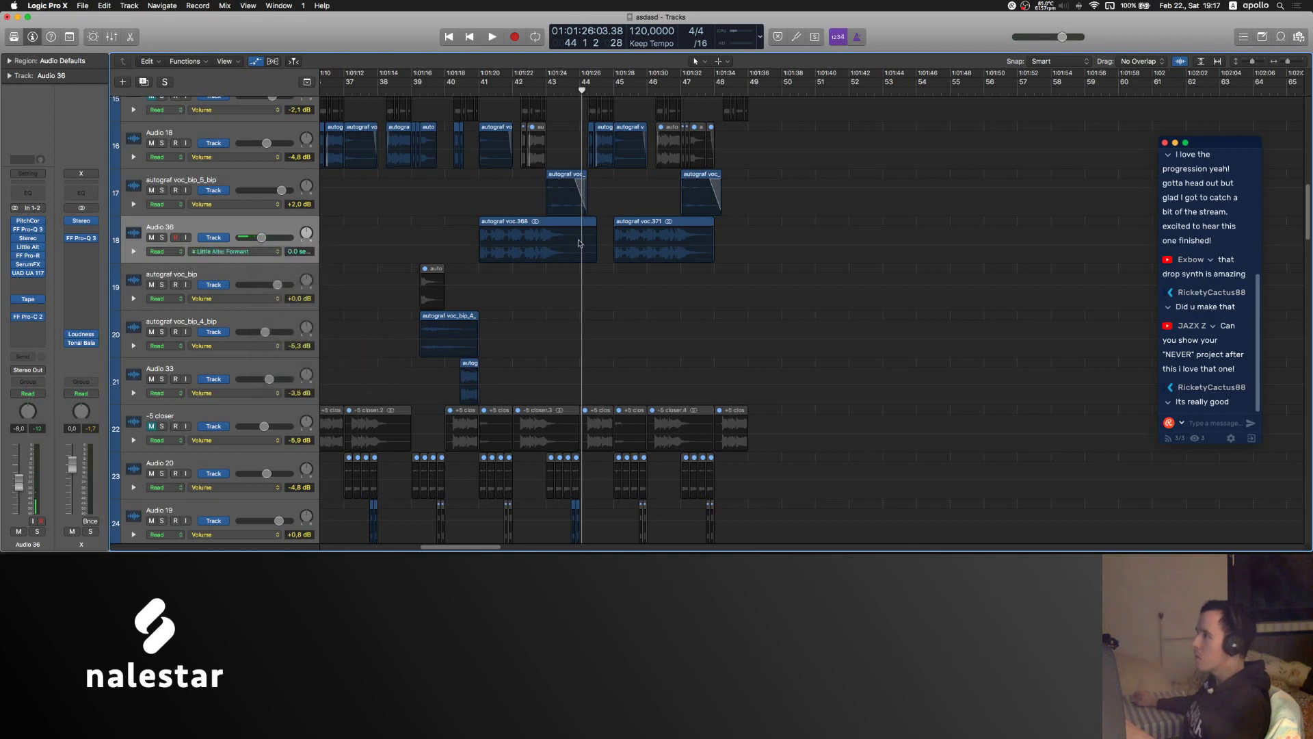
pyautogui.click(614, 246)
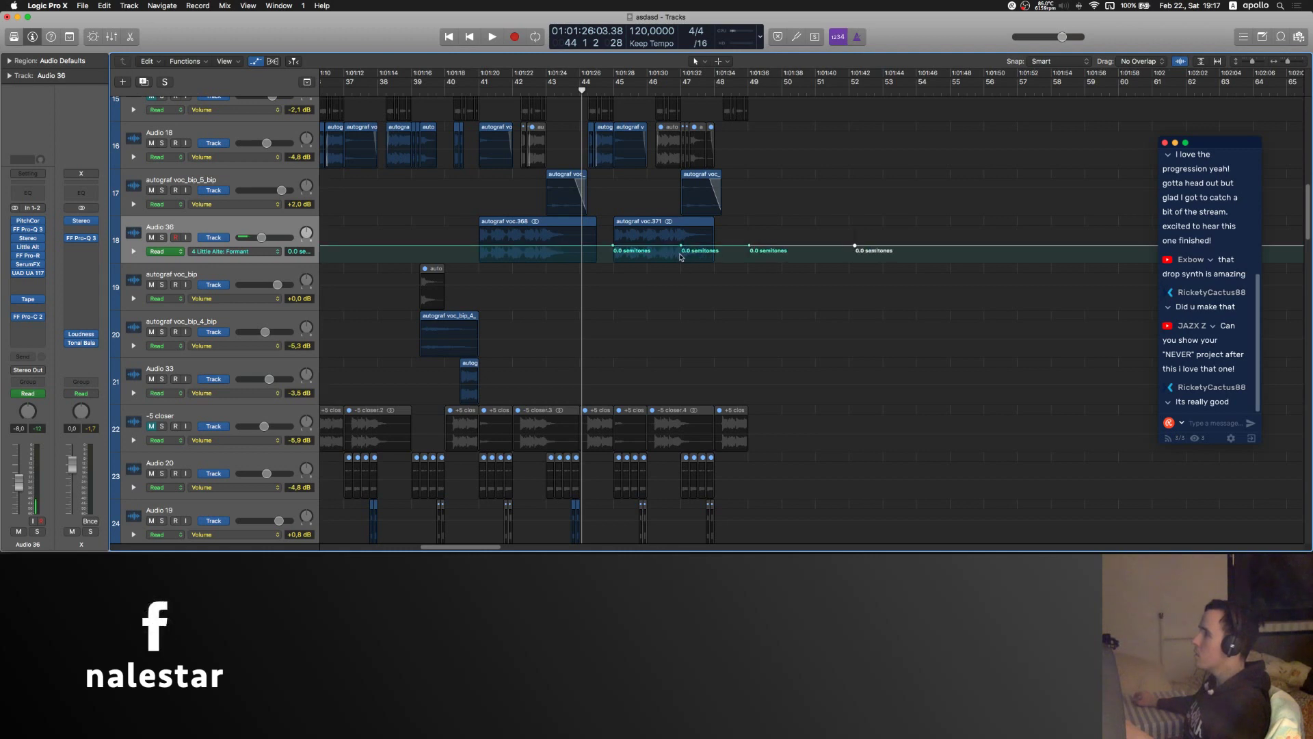
# - Lower the Formant automation at bars 47 and 49 to about -8.2 semitones and start the ramp just before bar 45
pyautogui.moveTo(680, 257); pyautogui.dragTo(620, 247)
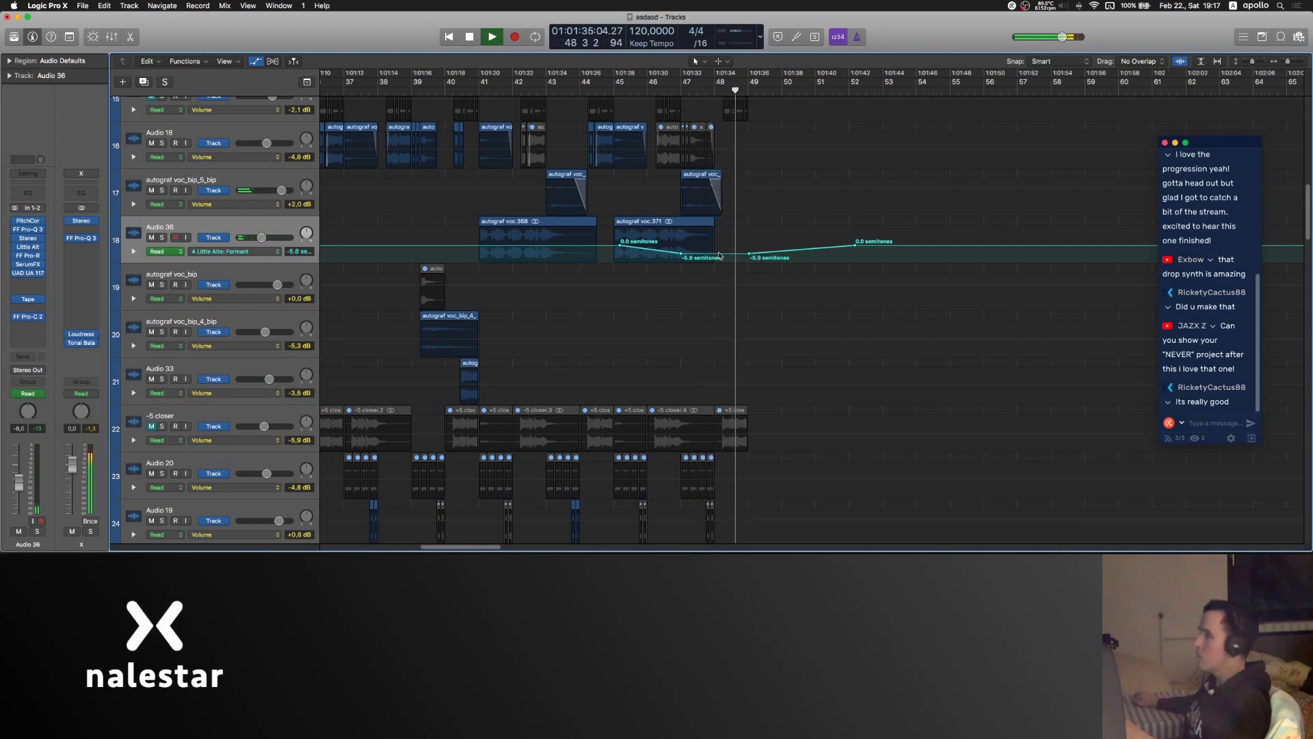
pyautogui.moveTo(727, 258); pyautogui.dragTo(727, 260)
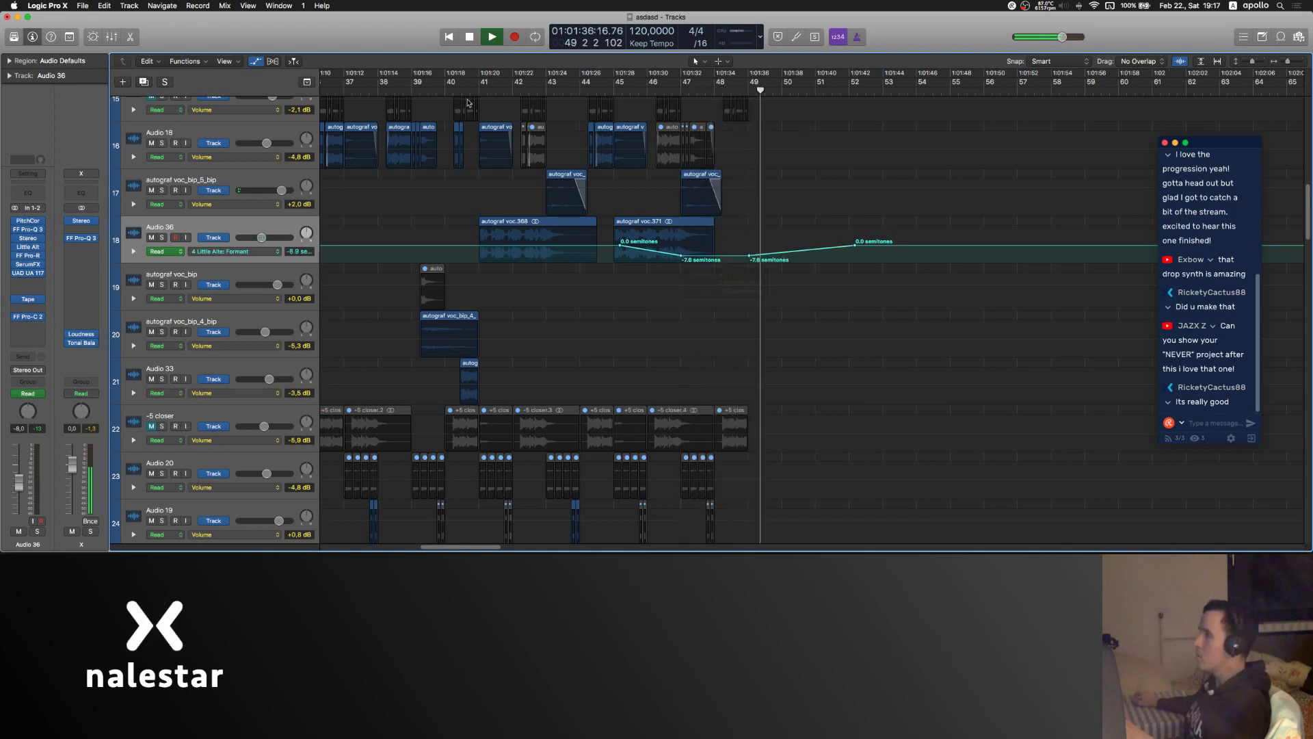
pyautogui.click(470, 90)
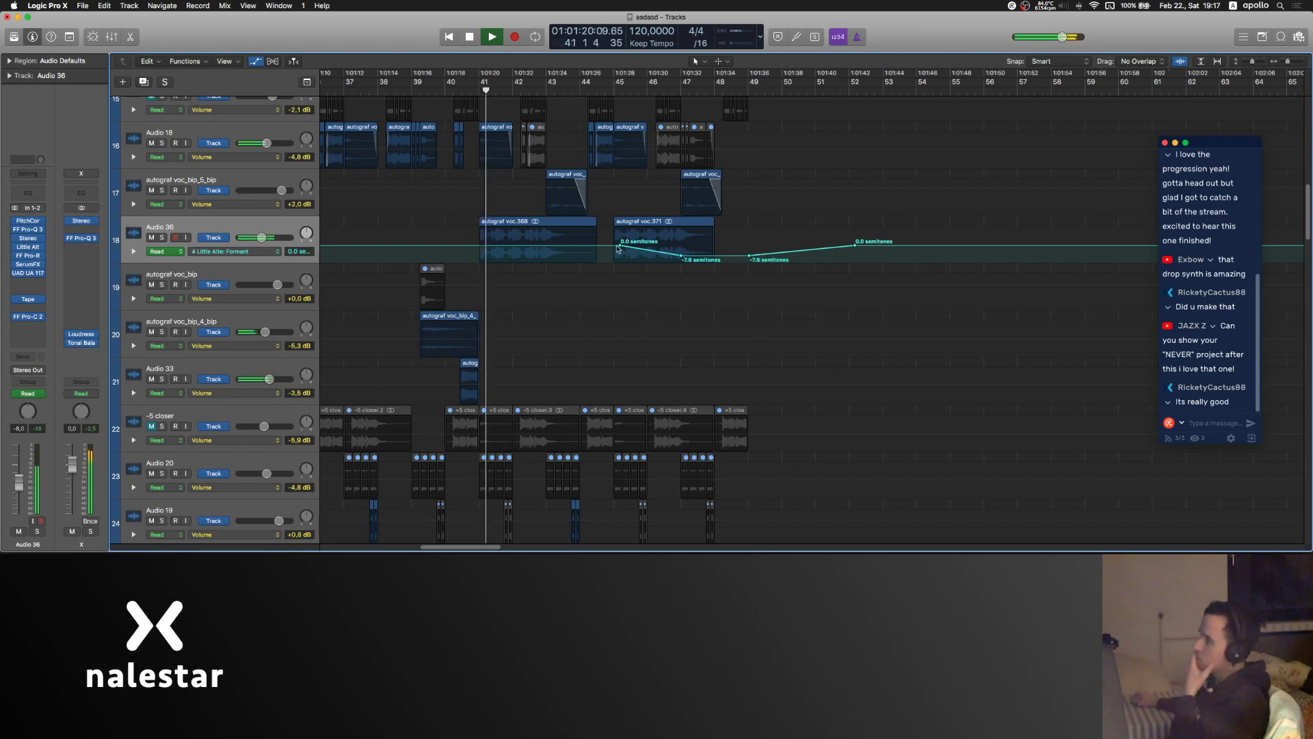
pyautogui.moveTo(620, 245); pyautogui.dragTo(609, 245)
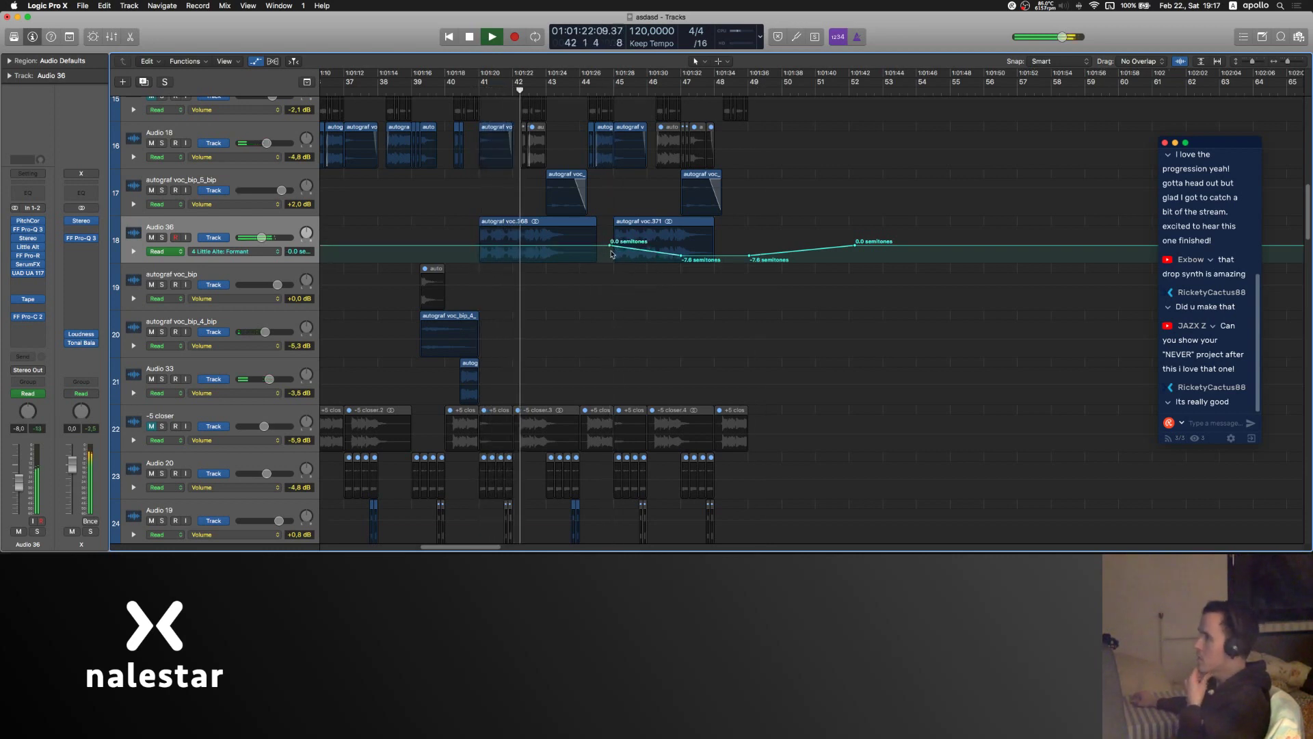
pyautogui.moveTo(729, 261); pyautogui.dragTo(729, 261)
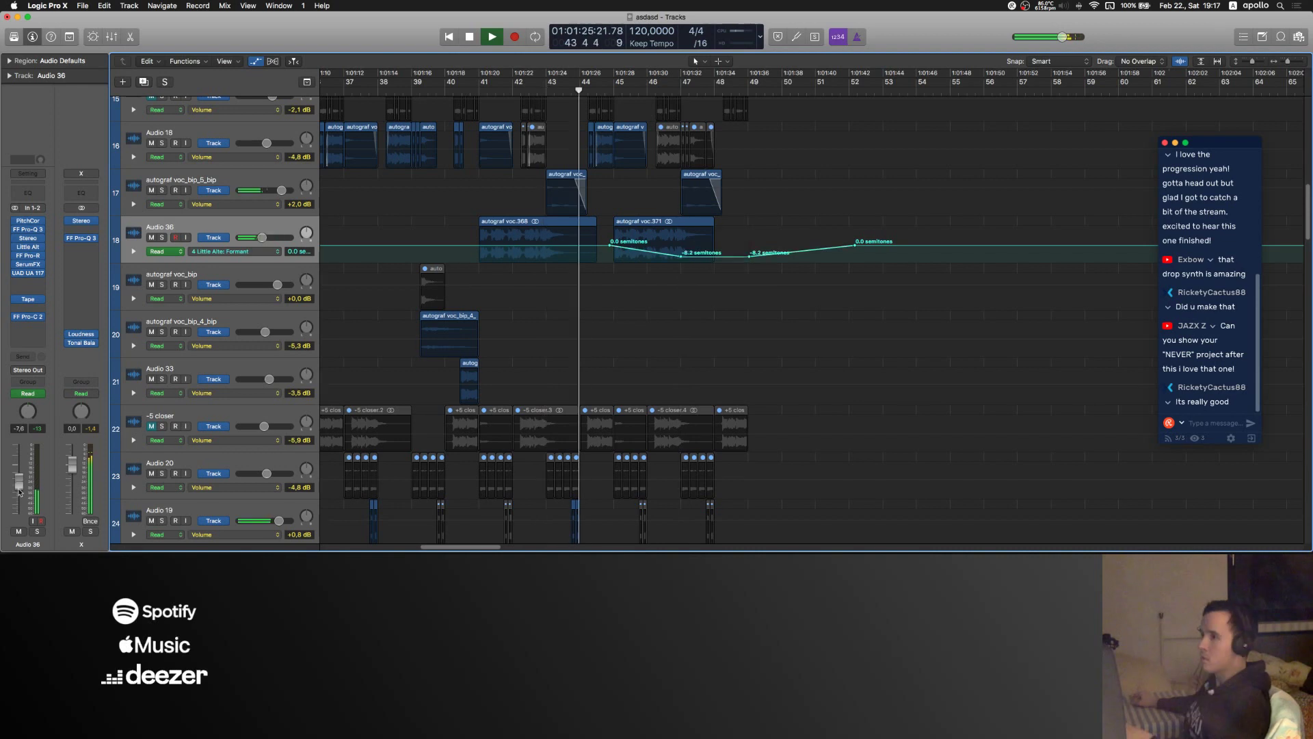
# - Lower Audio 36's volume slightly and insert an FF Pro-Q 3 with a dip near 141 Hz and a Low Cut near 91 Hz
pyautogui.click(34, 331)
pyautogui.click(56, 349)
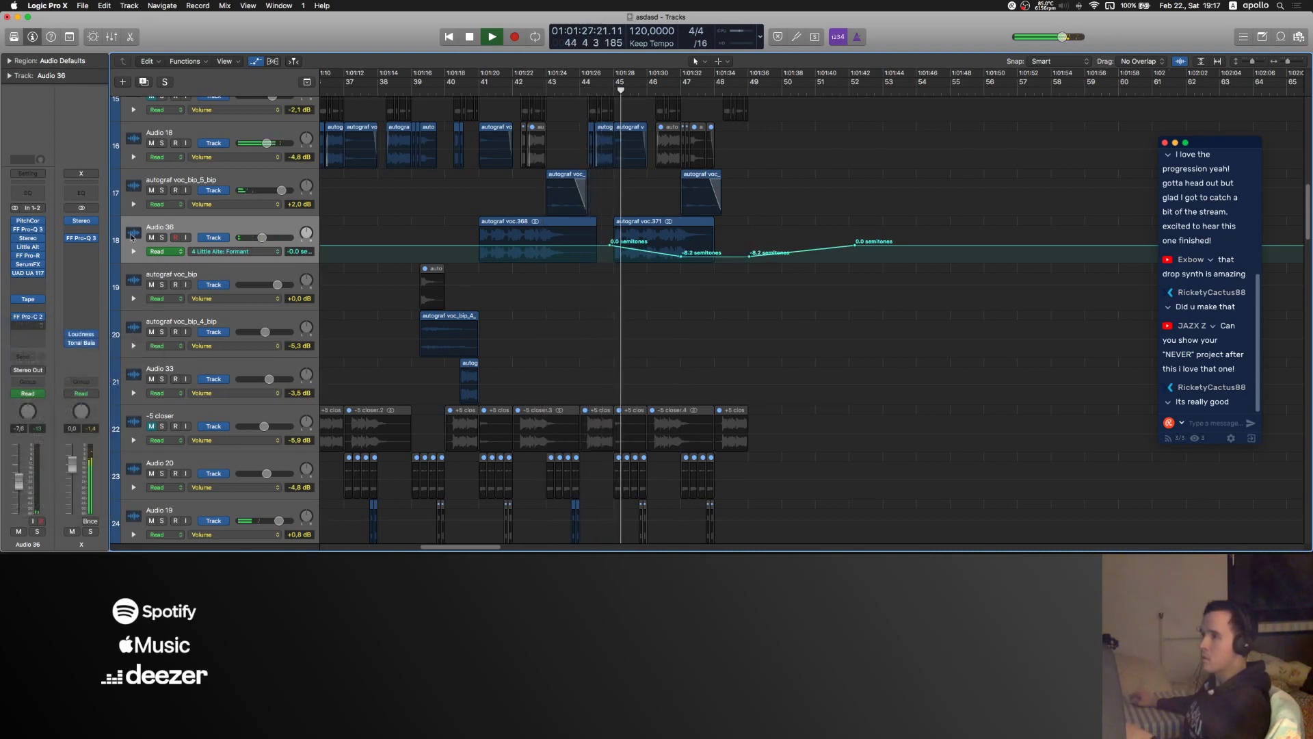
pyautogui.moveTo(162, 172); pyautogui.dragTo(164, 185)
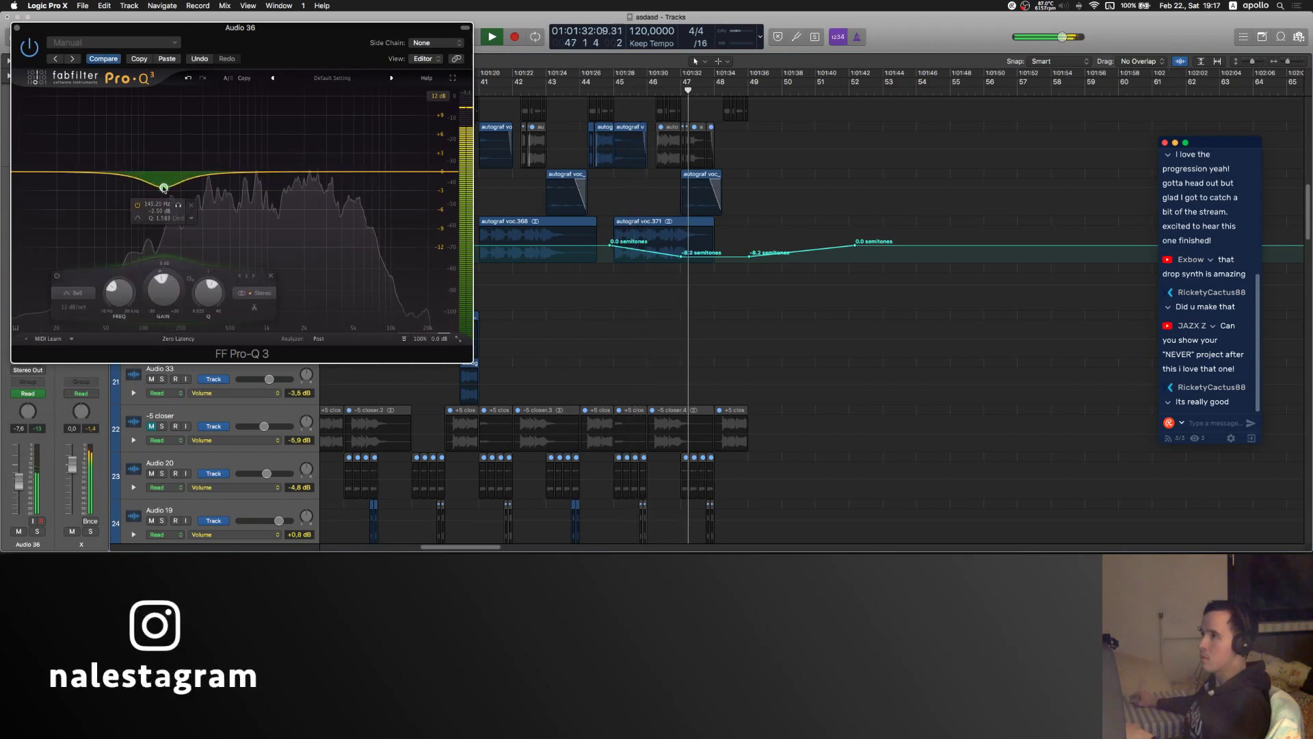
pyautogui.click(34, 173)
pyautogui.moveTo(35, 173); pyautogui.dragTo(138, 176)
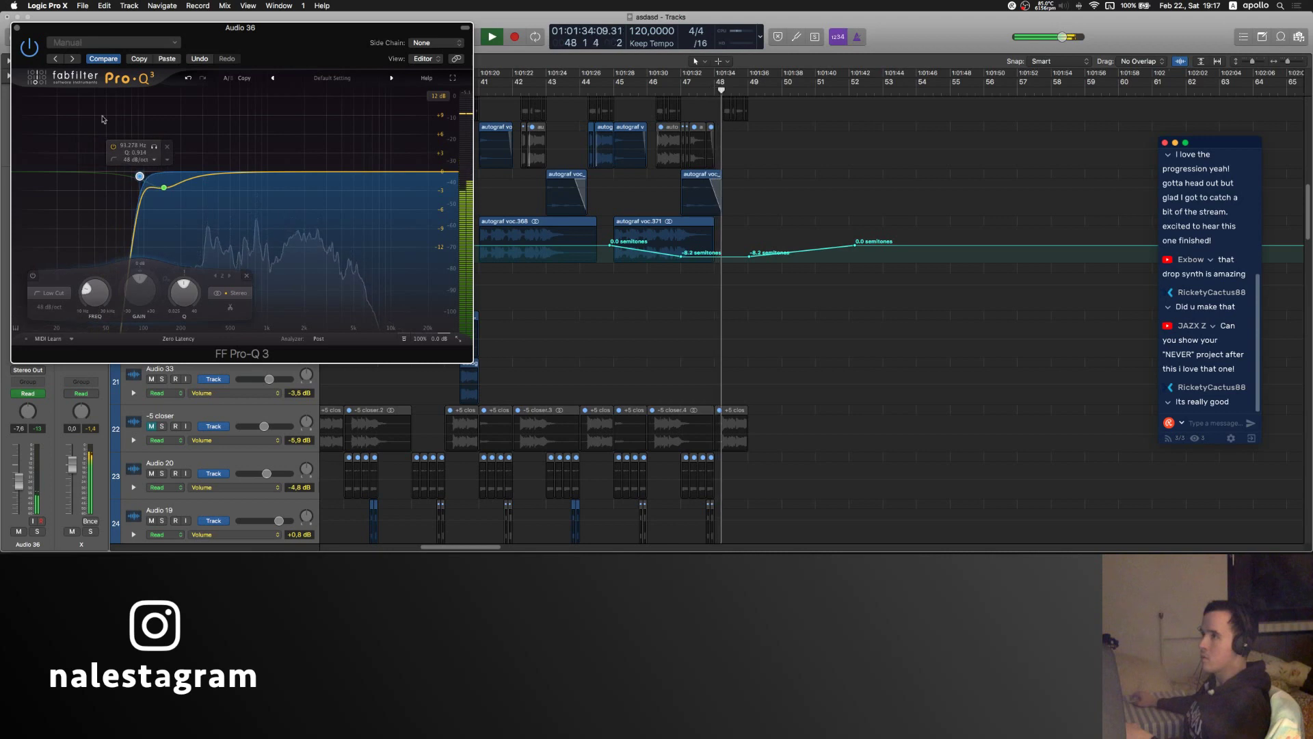
pyautogui.click(16, 28)
# - Set Little AlterBoy on Audio 36 to Quantize mode and play the formant sweep from bar 45
pyautogui.hscroll(1, 546, 161)
pyautogui.hscroll(5, 546, 161)
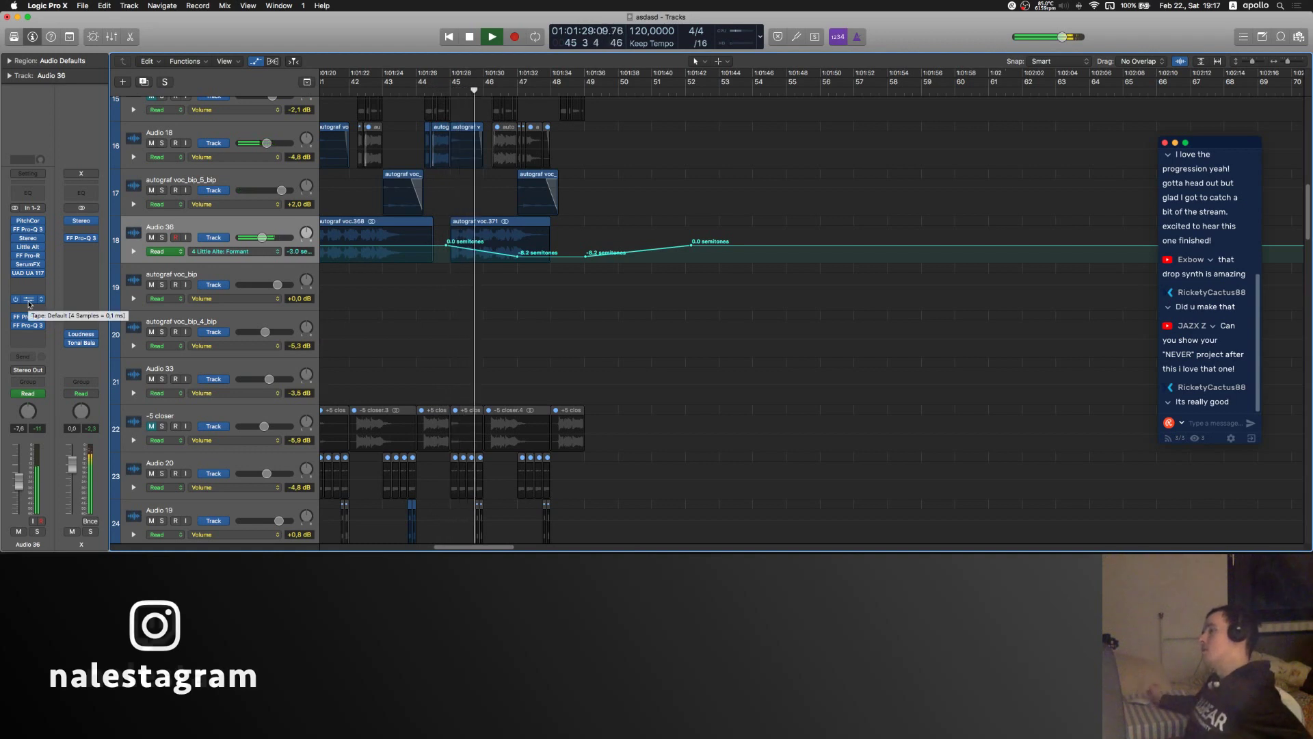
pyautogui.hscroll(-10, 587, 197)
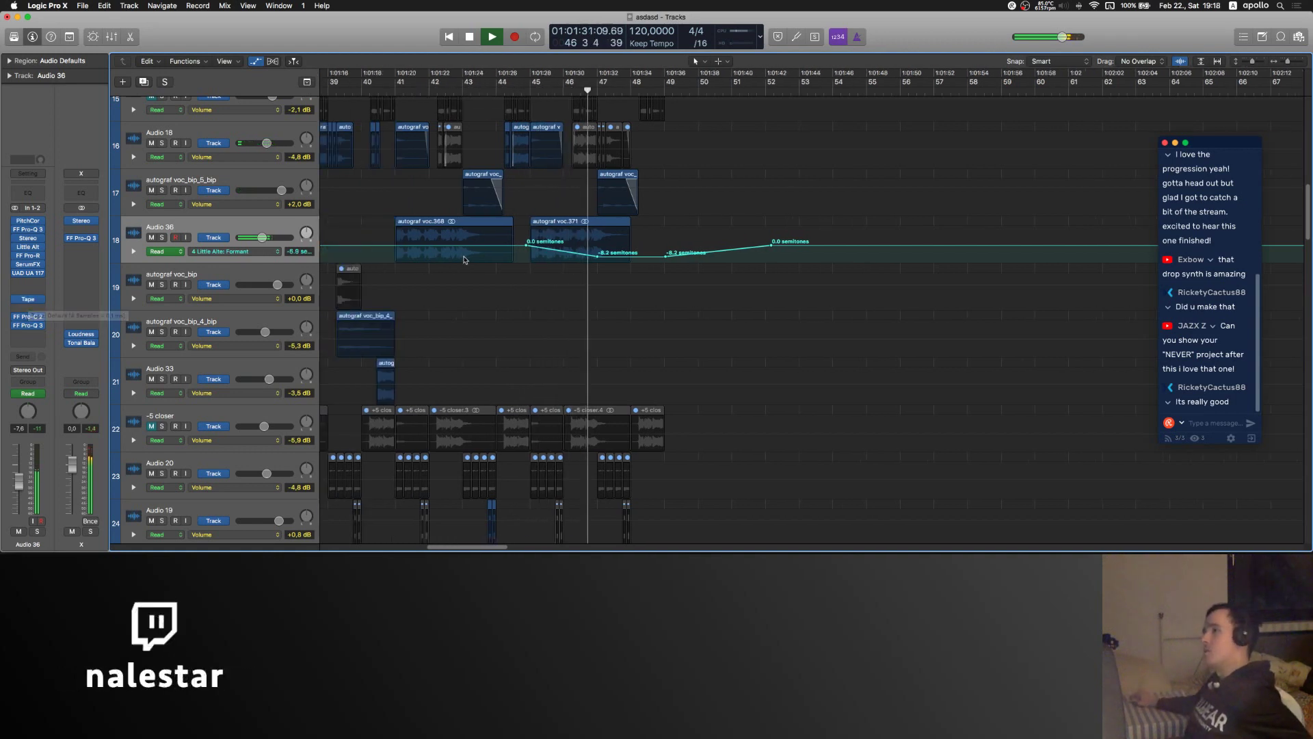
pyautogui.click(27, 246)
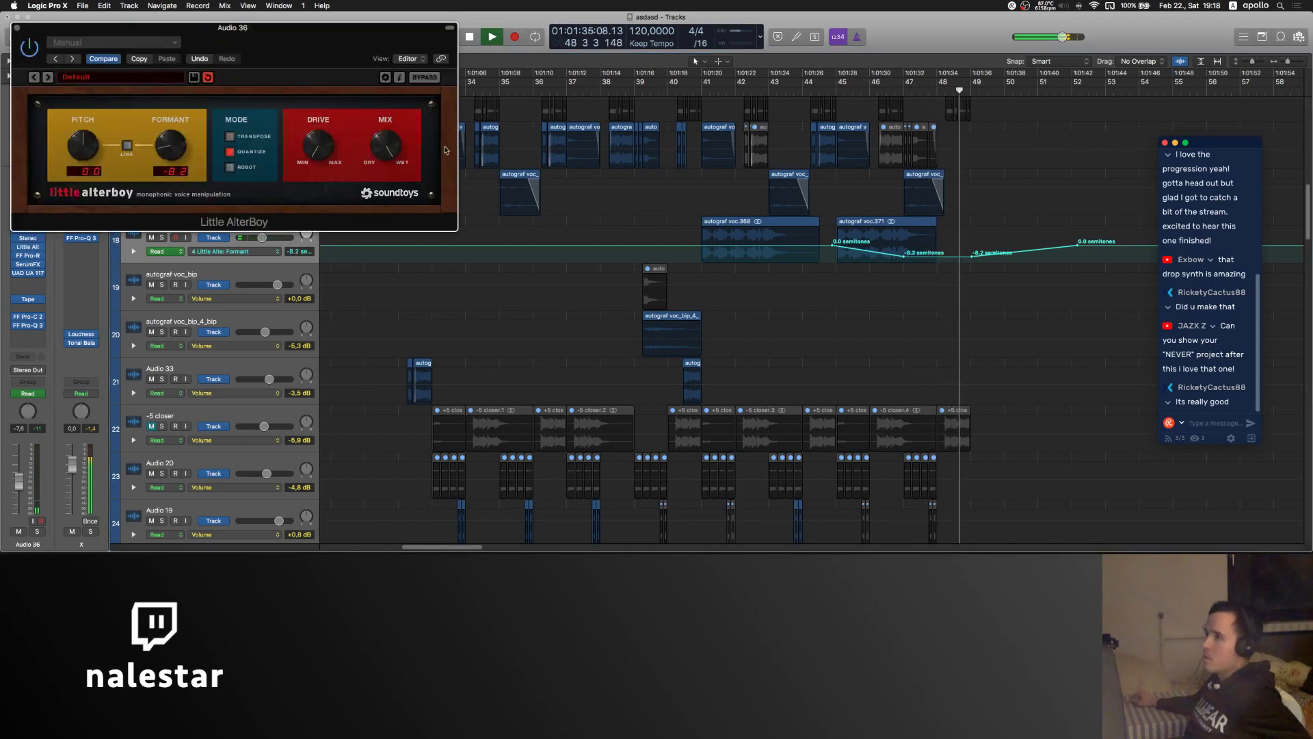
pyautogui.click(828, 91)
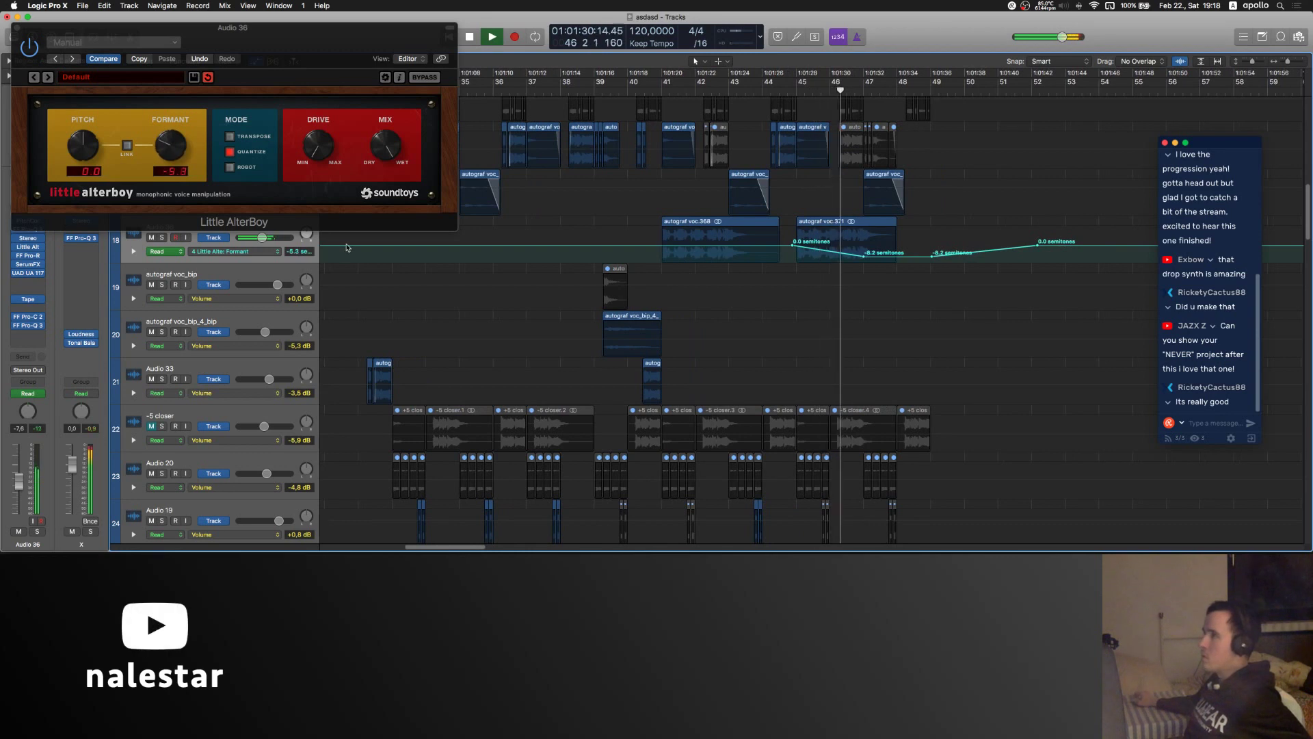
pyautogui.click(15, 29)
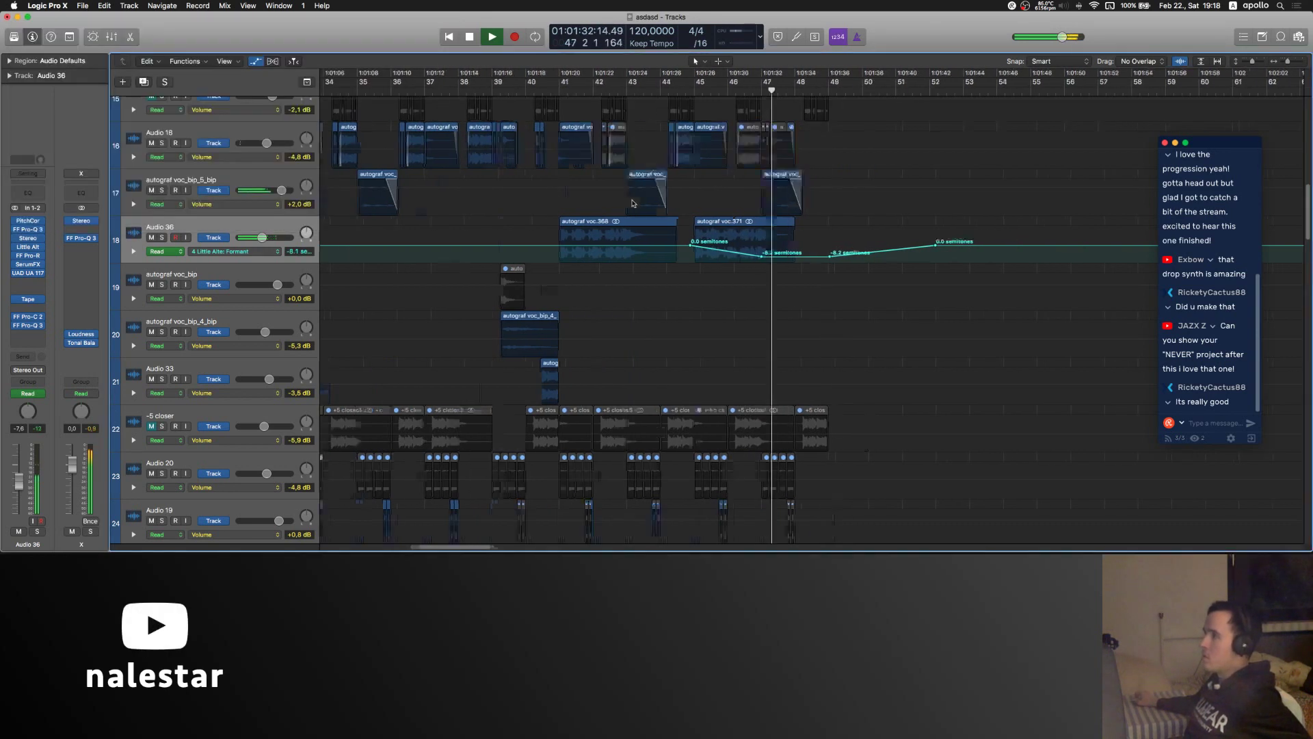
# - Hide the automation and remove the one-sixteenth slice from 46 3 3 to 46 3 4 of Audio 36's vocal
pyautogui.press('a')
pyautogui.keyDown('super'); pyautogui.click(692, 254); pyautogui.keyUp('super')
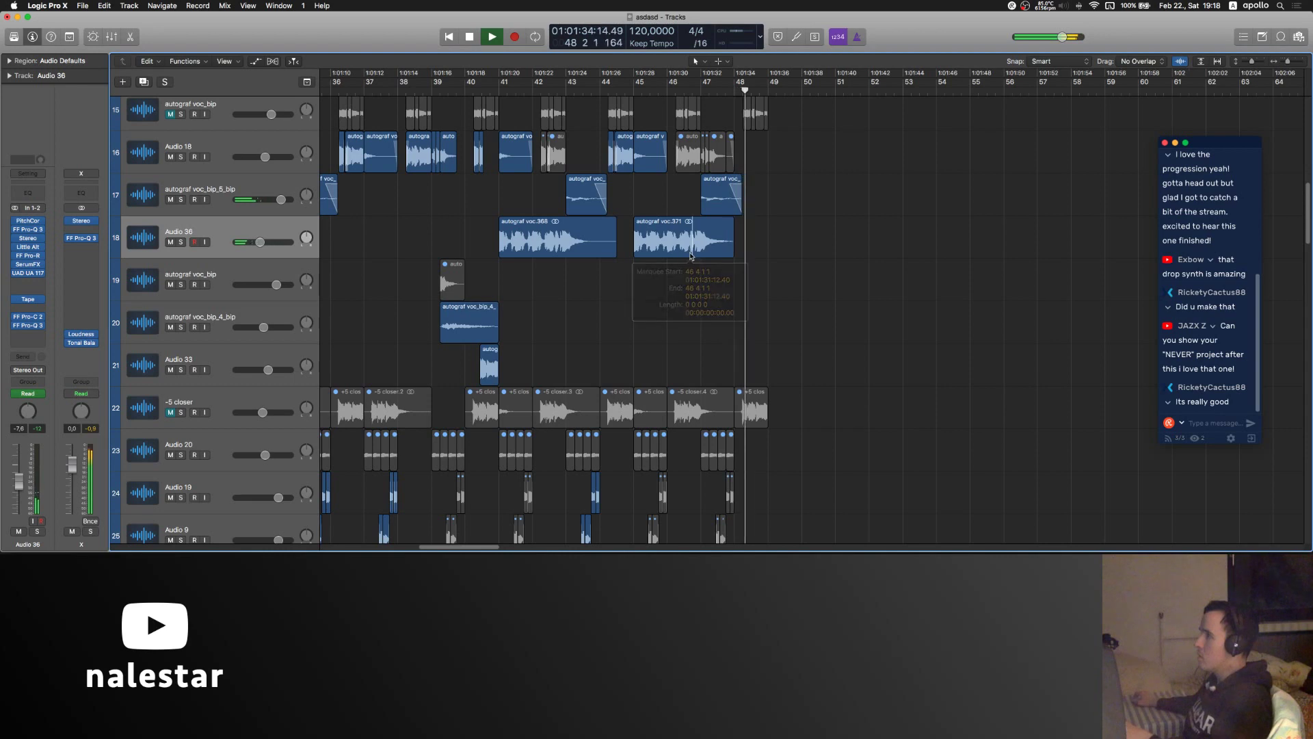
pyautogui.scroll(5, 691, 255)
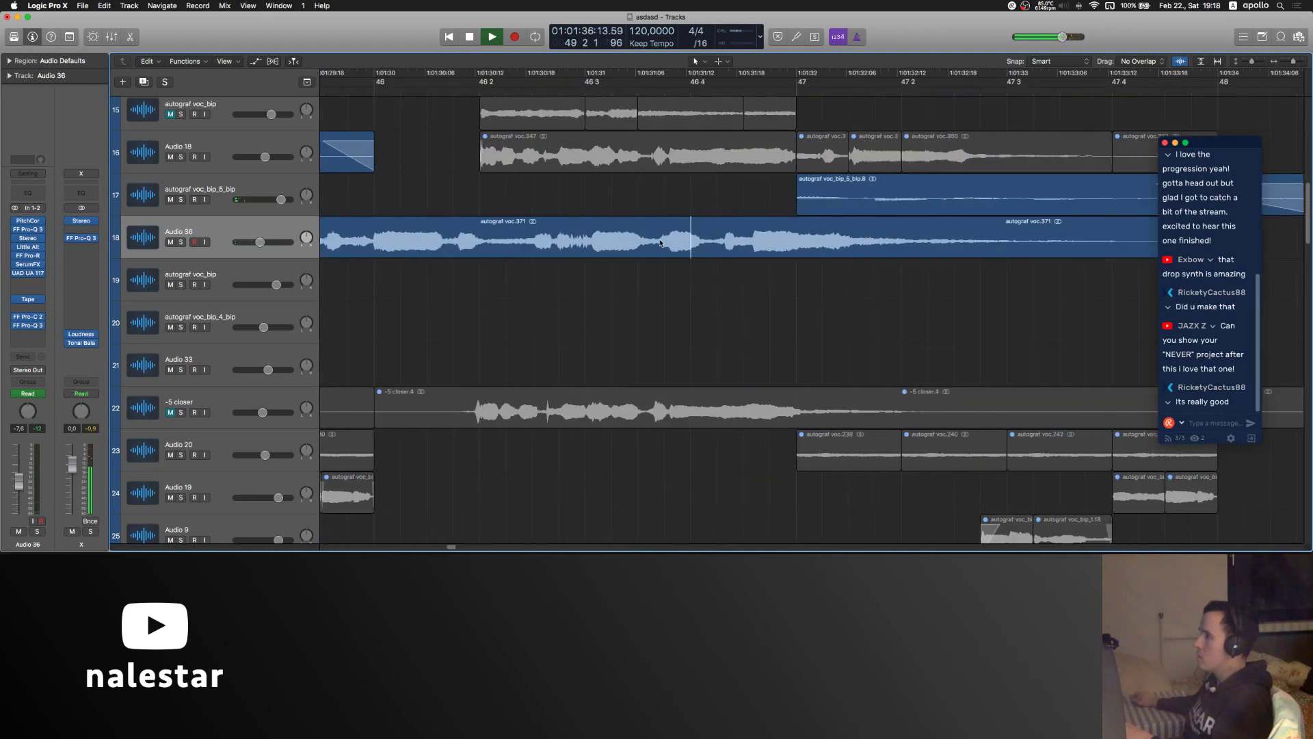
pyautogui.moveTo(664, 252); pyautogui.dragTo(638, 254)
pyautogui.press('Delete')
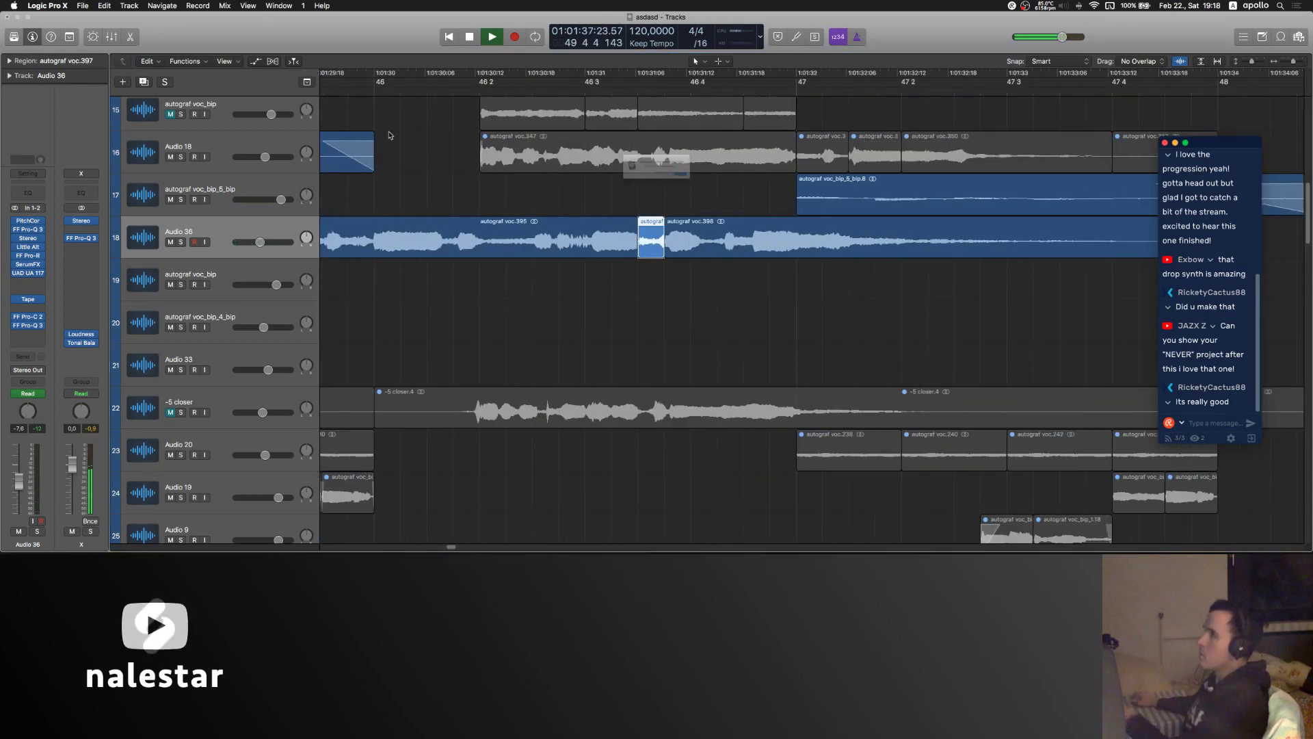
pyautogui.press('Delete')
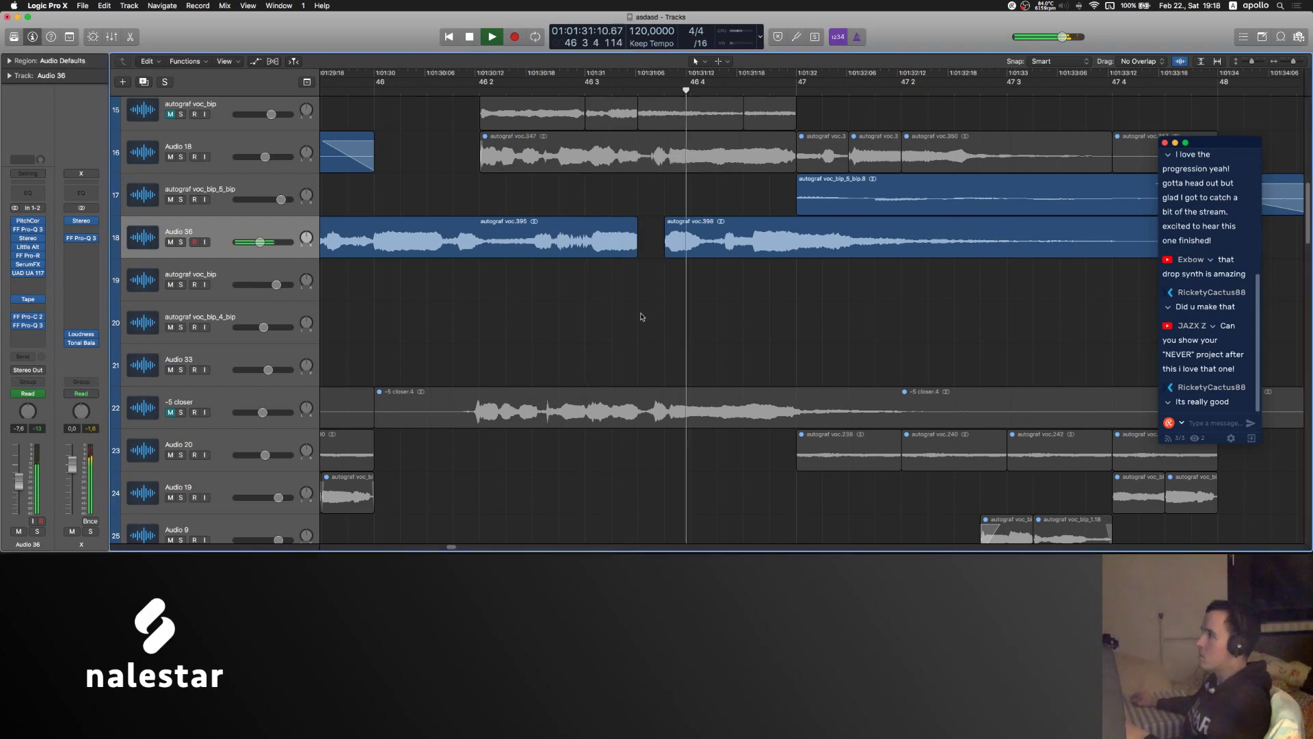
# - Add a short fade-in with the Fade tool to the start of the vocal region following the gap on Audio 36
pyautogui.press('t')
pyautogui.press('a')
pyautogui.moveTo(640, 252); pyautogui.dragTo(676, 249)
pyautogui.scroll(-5, 666, 202)
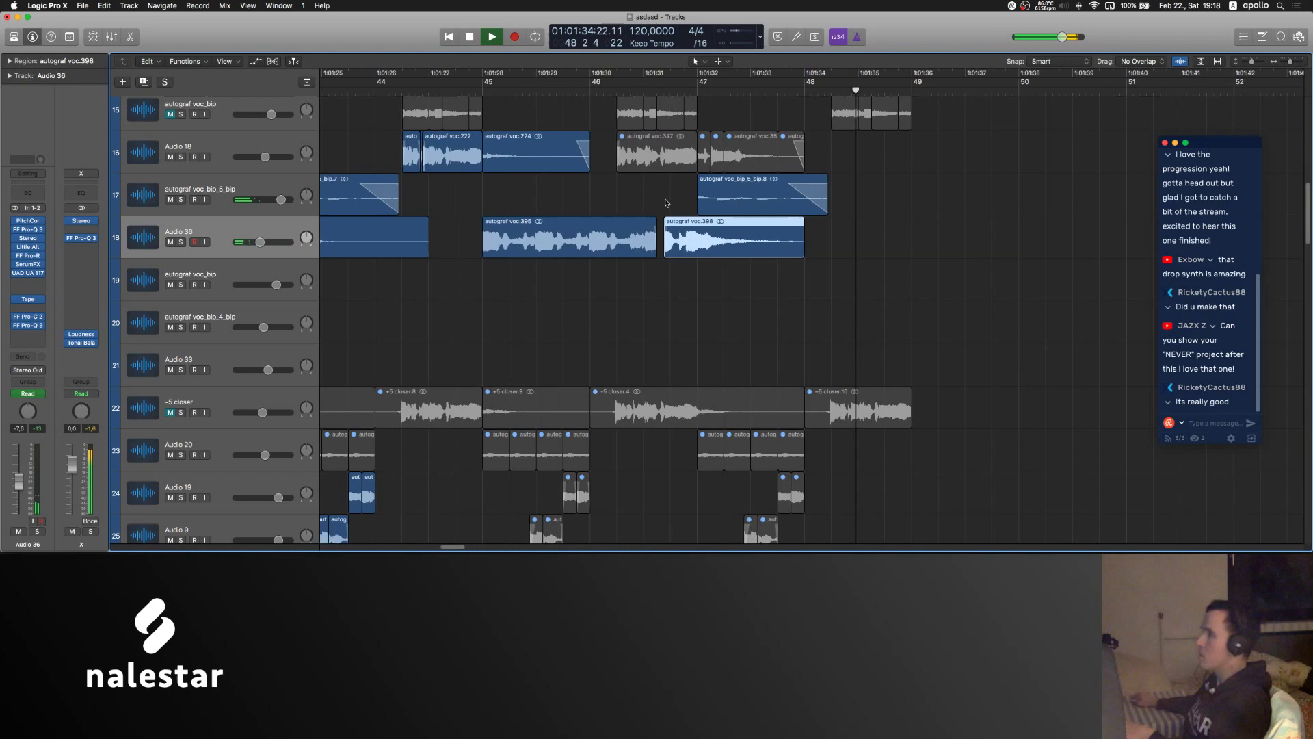
# - Split Audio 36's vocal at about 46 4 2, delete the thin sliver before the cut, and play the edit from bar 45
pyautogui.click(680, 253)
pyautogui.scroll(5, 680, 253)
pyautogui.scroll(1, 680, 252)
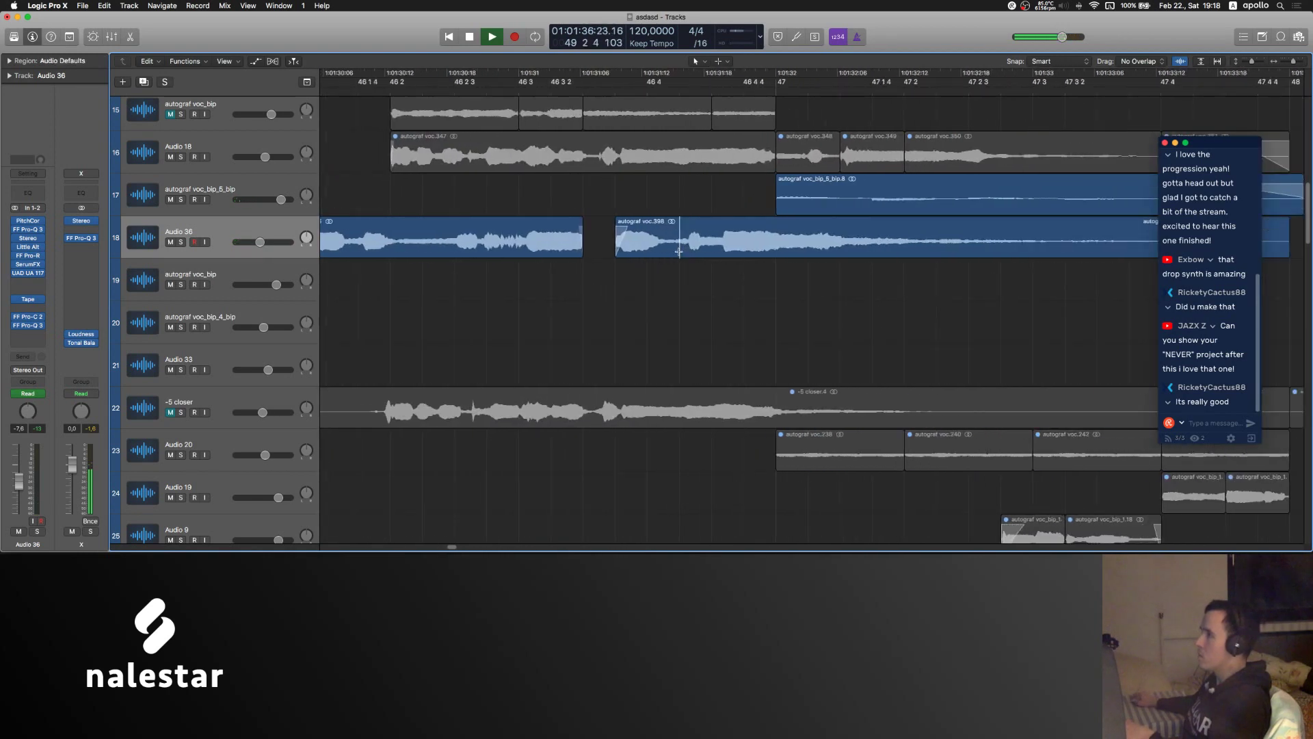
pyautogui.press('Delete')
pyautogui.moveTo(679, 252)
pyautogui.mouseDown()
pyautogui.moveTo(739, 256)
pyautogui.moveTo(679, 253)
pyautogui.mouseUp()
pyautogui.press('Return')
pyautogui.press('Return')
pyautogui.press('Delete')
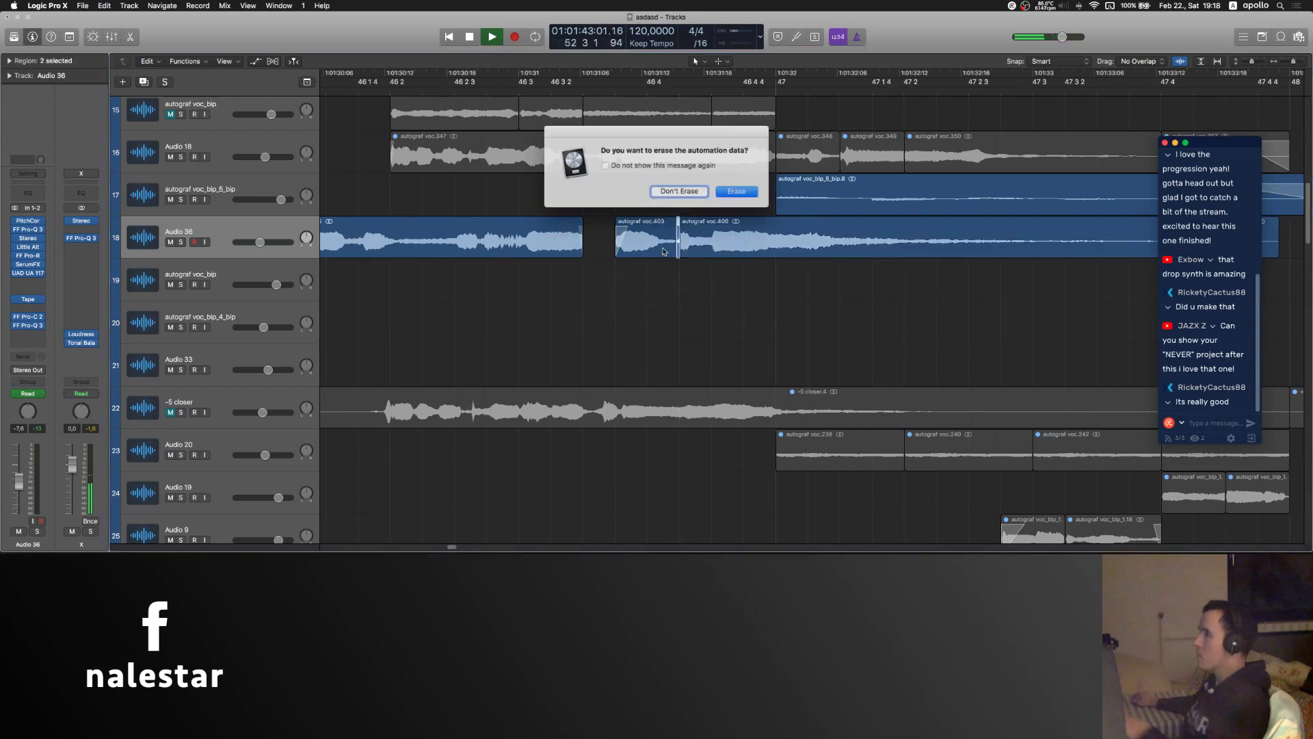
pyautogui.press('Return')
pyautogui.click(653, 242)
pyautogui.press('super+Left')
pyautogui.press('super+Left')
pyautogui.press('super+Left')
pyautogui.press('super+Left')
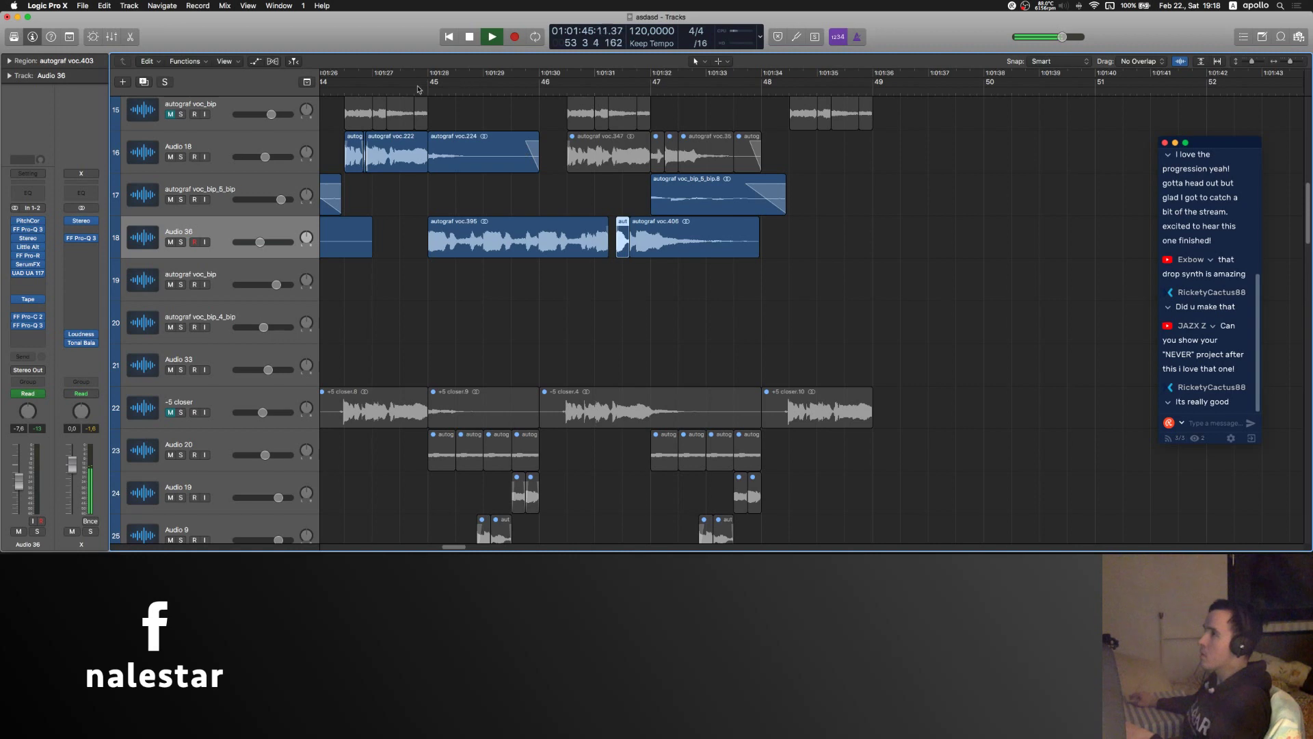
pyautogui.click(688, 282)
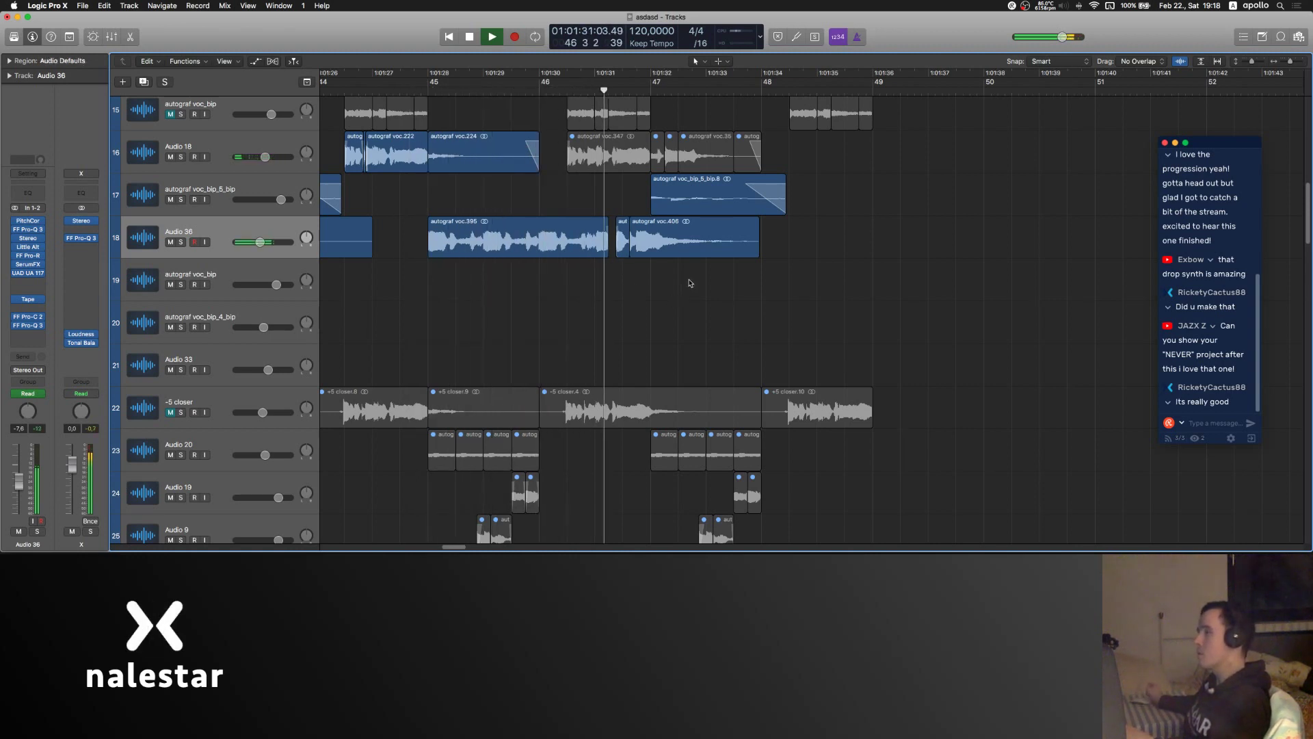
pyautogui.press('super+Left')
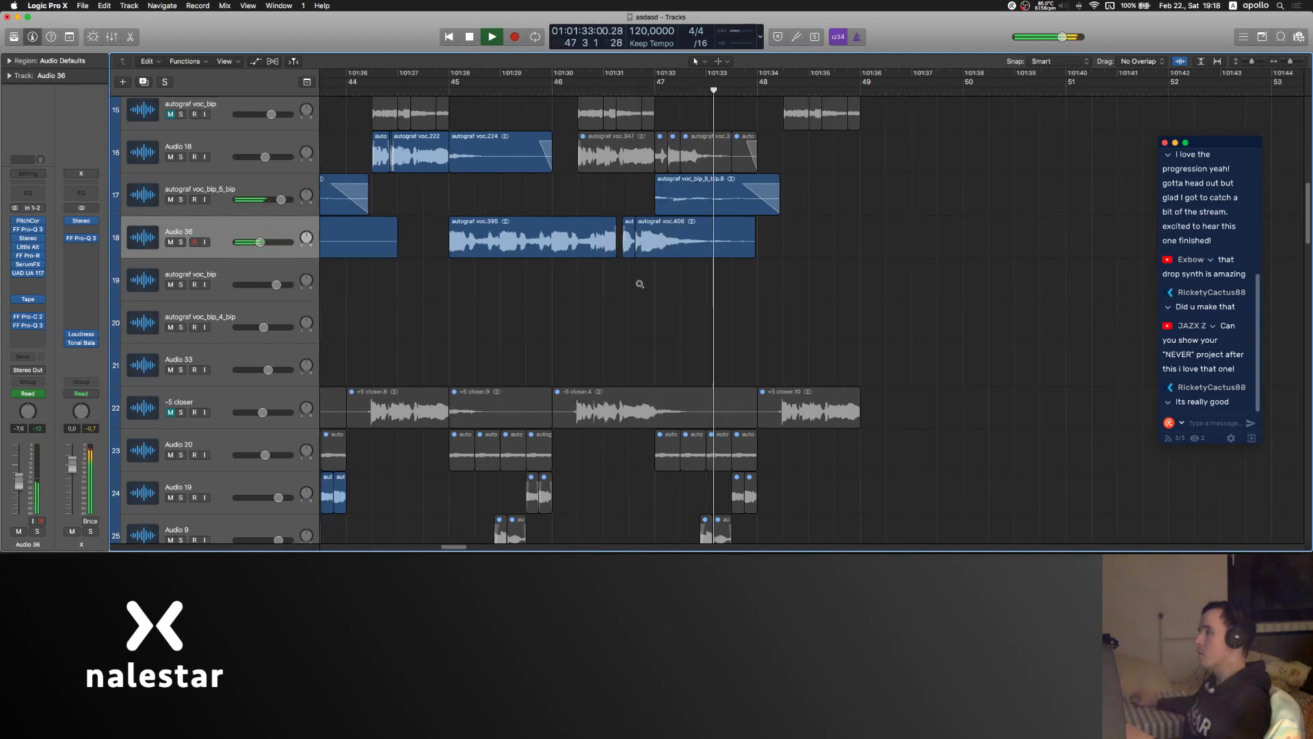
# - Replace Audio 36's uncut vocal region at bar 41 with a copy of the edited regions from bar 45
pyautogui.hscroll(-2, 640, 285)
pyautogui.moveTo(771, 280); pyautogui.dragTo(667, 258)
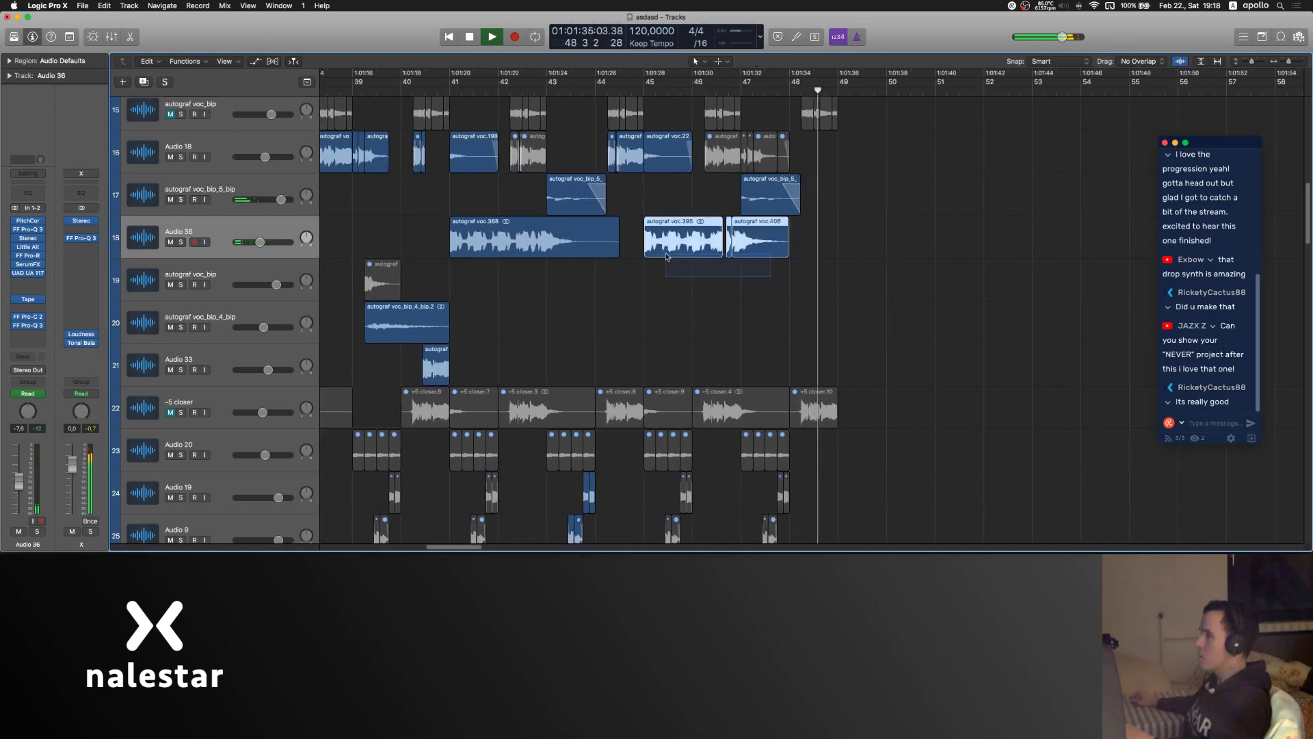
pyautogui.press('BackSpace')
pyautogui.press('Return')
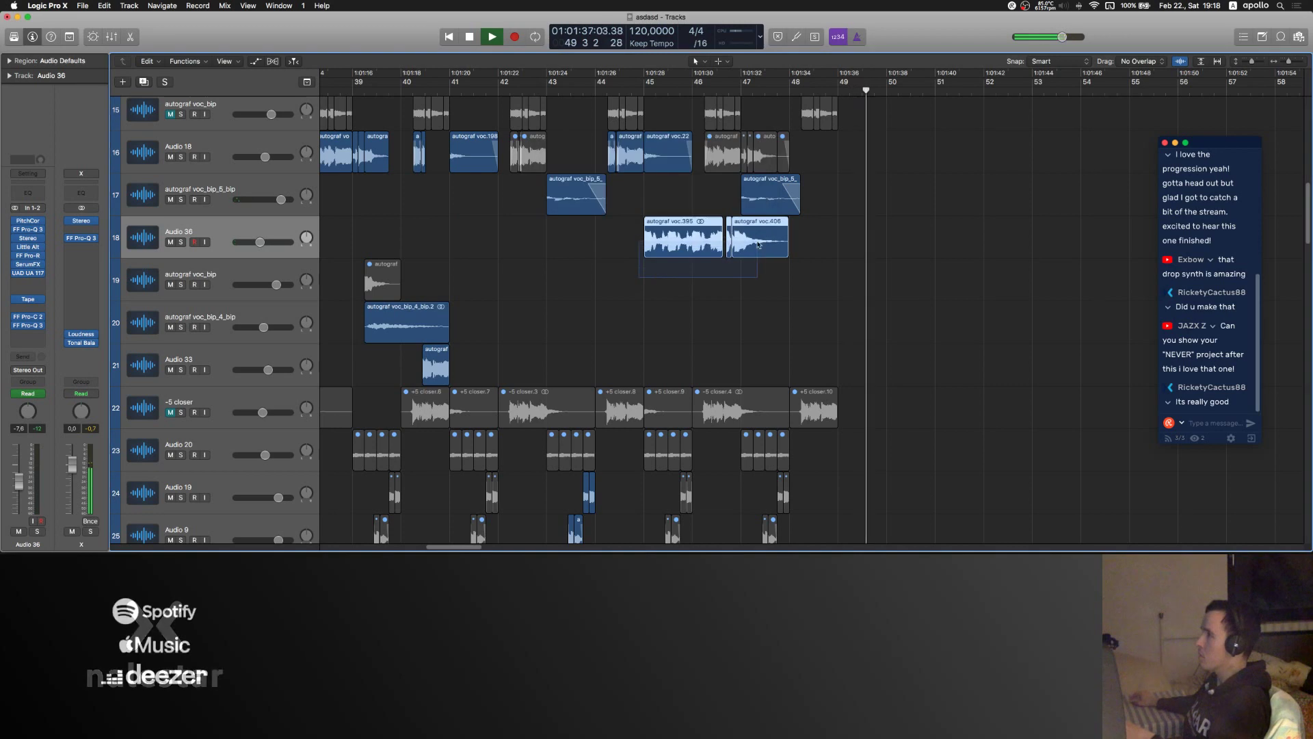
pyautogui.moveTo(676, 246); pyautogui.dragTo(481, 246)
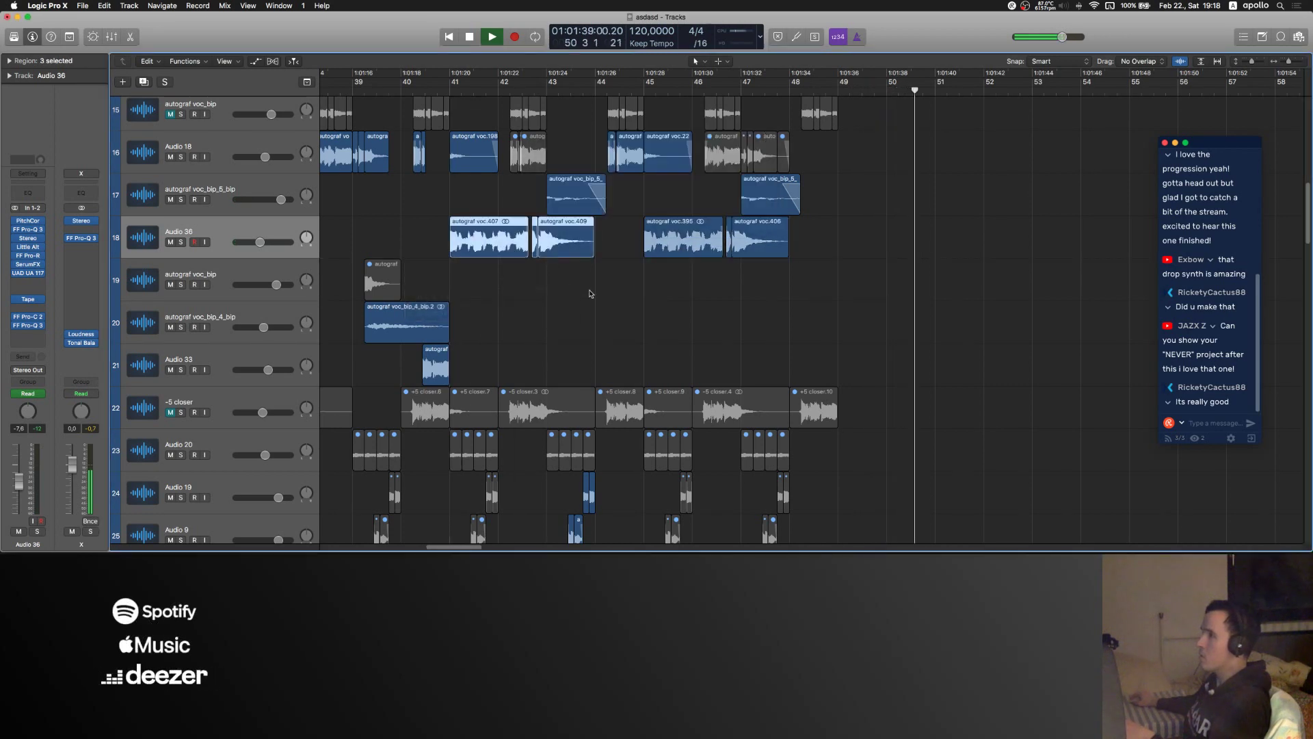
# - Adjust the ends of the final vocal chops in both Audio 36 passages to bars 44 and 48
pyautogui.click(592, 294)
pyautogui.moveTo(592, 255); pyautogui.dragTo(744, 243)
pyautogui.press('BackSpace')
pyautogui.press('Return')
pyautogui.click(623, 247)
pyautogui.press('Delete')
pyautogui.press('Return')
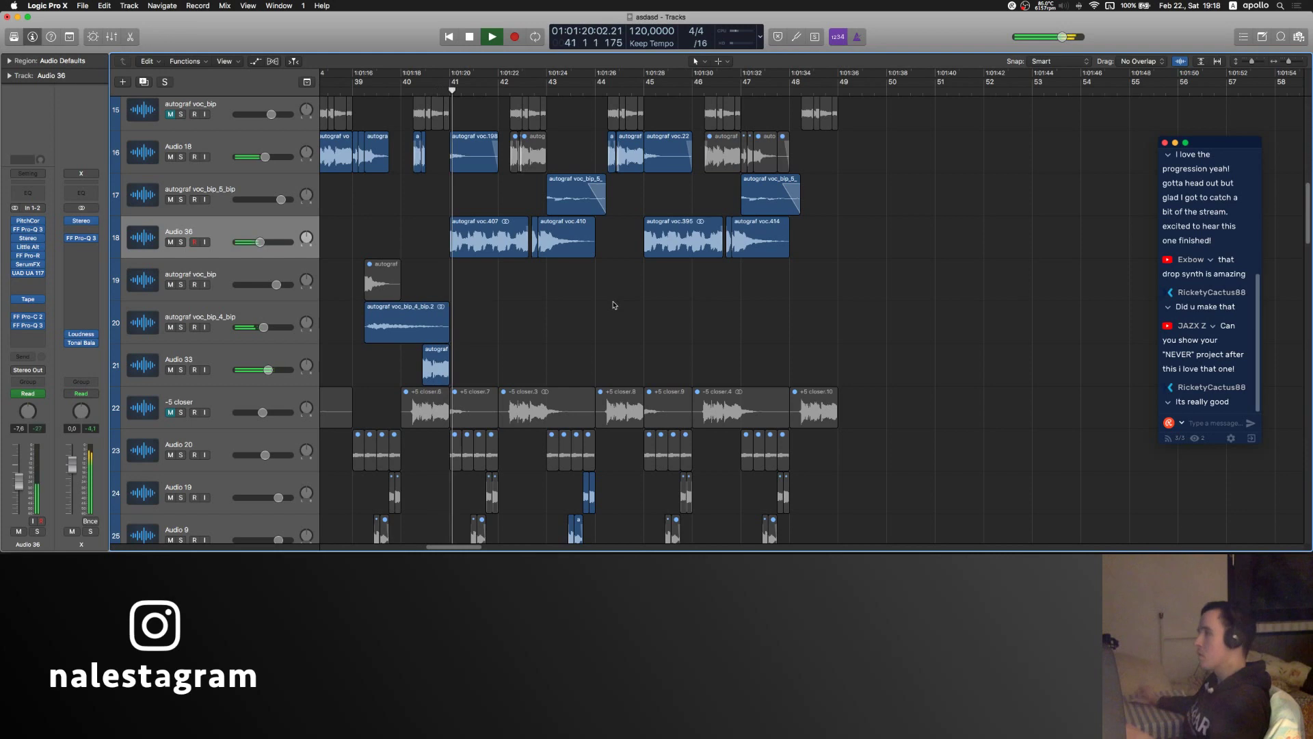
# - Delete the short slice between 42 3 4 and 42 4 2 on Audio 36 and extend the preceding vocal region across the gap
pyautogui.press('super+Left')
pyautogui.hscroll(-3, 612, 302)
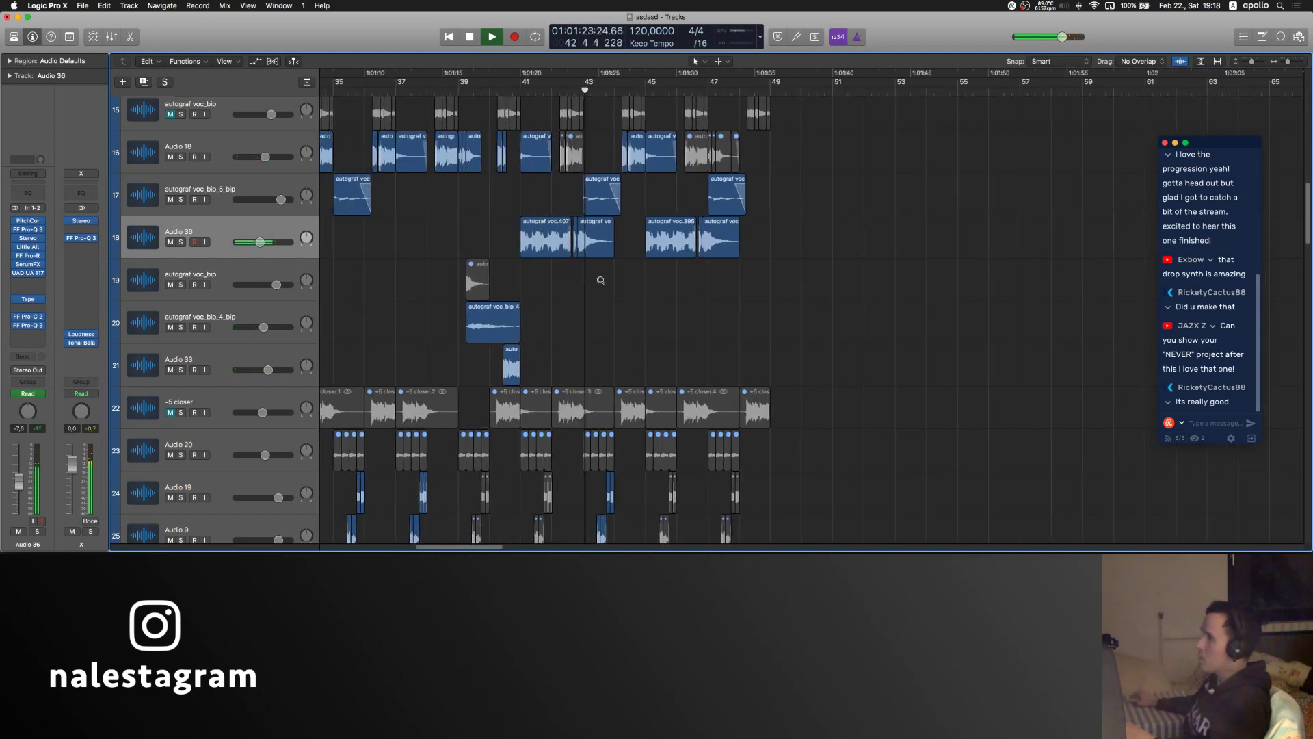
pyautogui.press('super+Right')
pyautogui.press('super+Right')
pyautogui.press('super+Right')
pyautogui.press('super+Right')
pyautogui.press('super+Right')
pyautogui.hscroll(-2, 601, 279)
pyautogui.moveTo(598, 255); pyautogui.dragTo(616, 262)
pyautogui.click(519, 90)
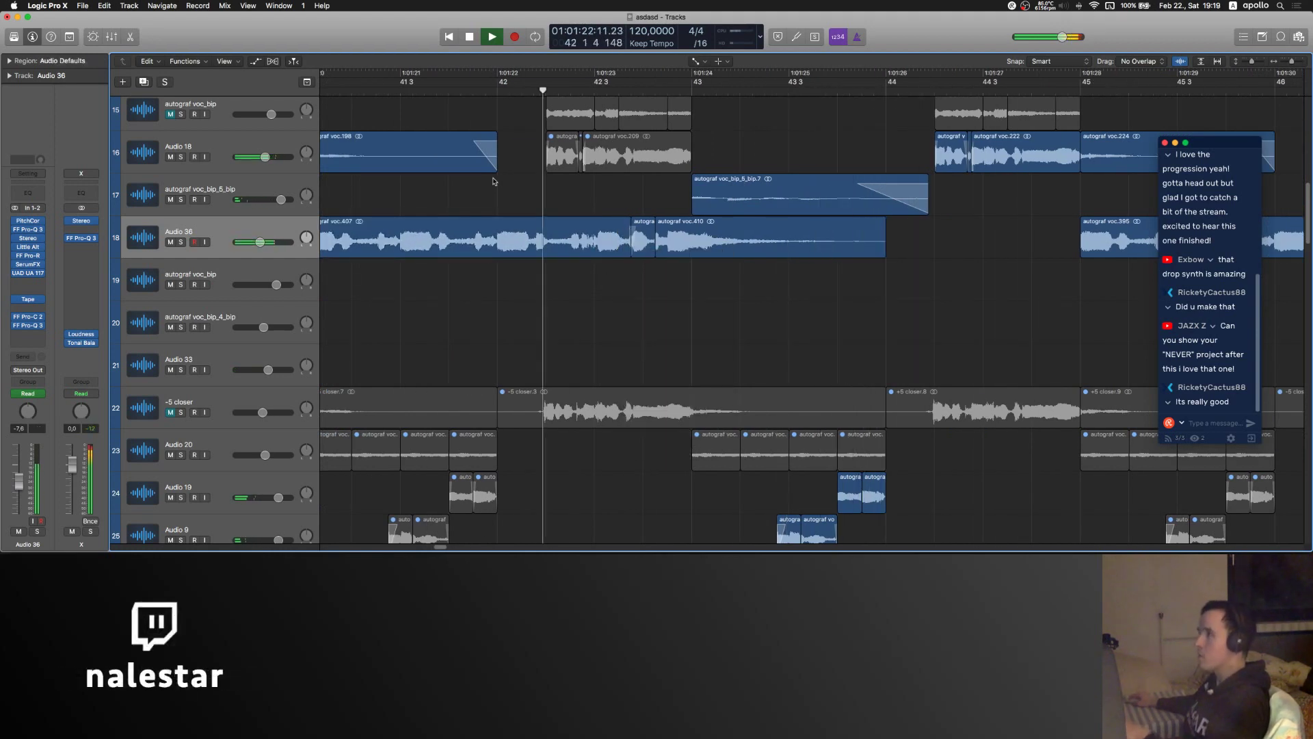
pyautogui.click(636, 251)
pyautogui.press('Delete')
pyautogui.press('Return')
pyautogui.click(621, 251)
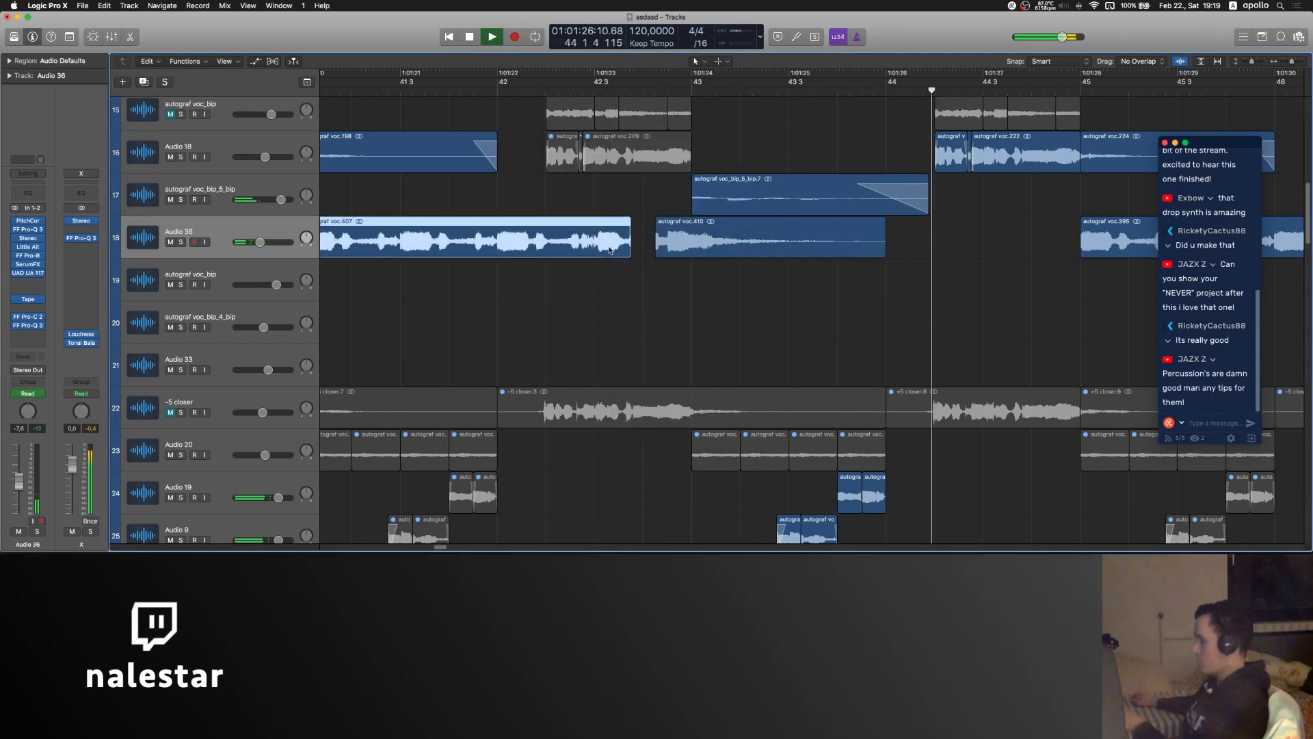
pyautogui.hotkey('shift', '\\')
# - Remove the fade where Audio 36's regions meet at 42 4 2, rework the first region's end there, and play the join
pyautogui.click(625, 277)
pyautogui.rightClick(653, 235)
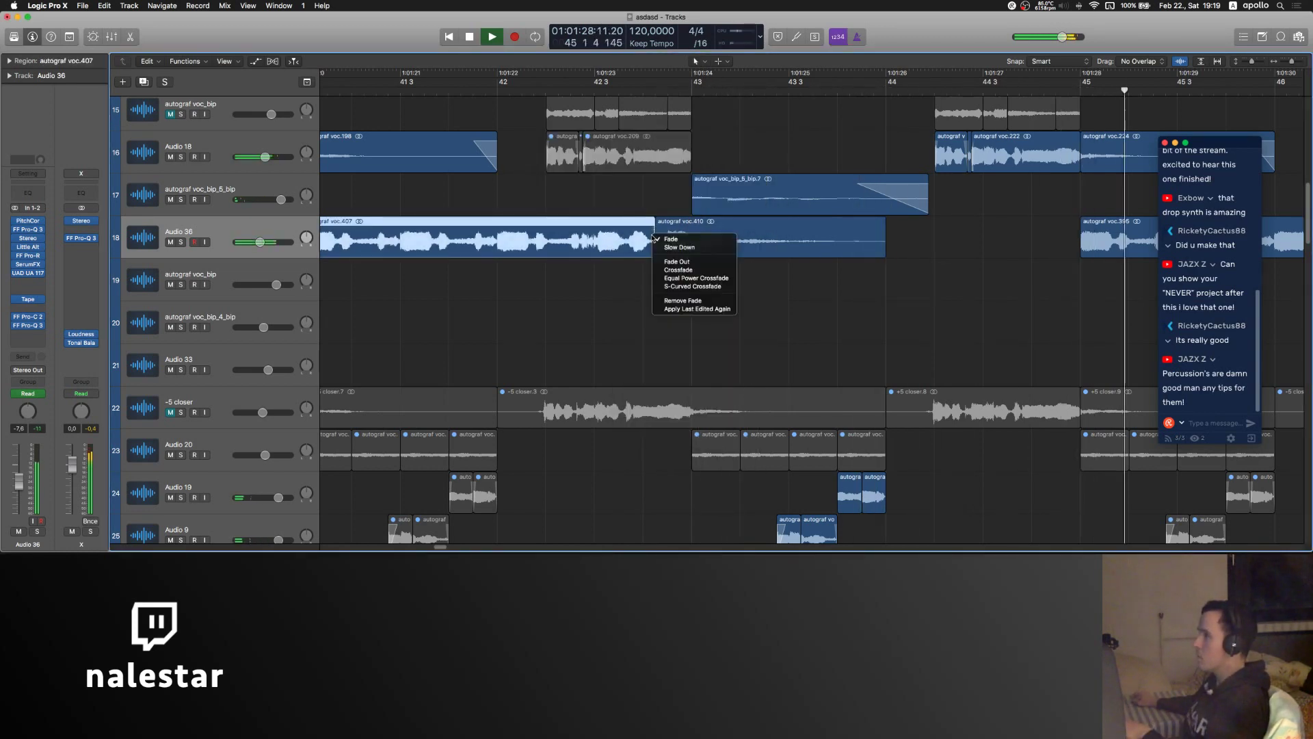
pyautogui.click(667, 300)
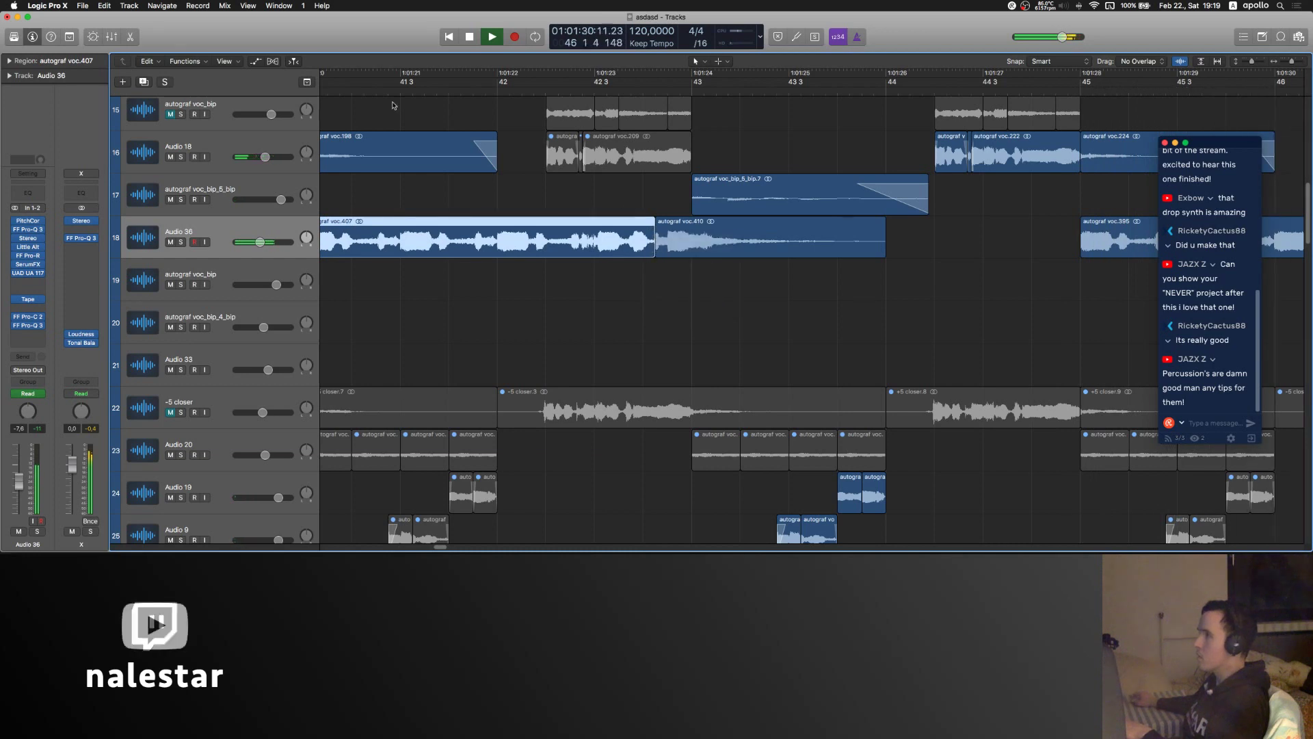
pyautogui.click(653, 255)
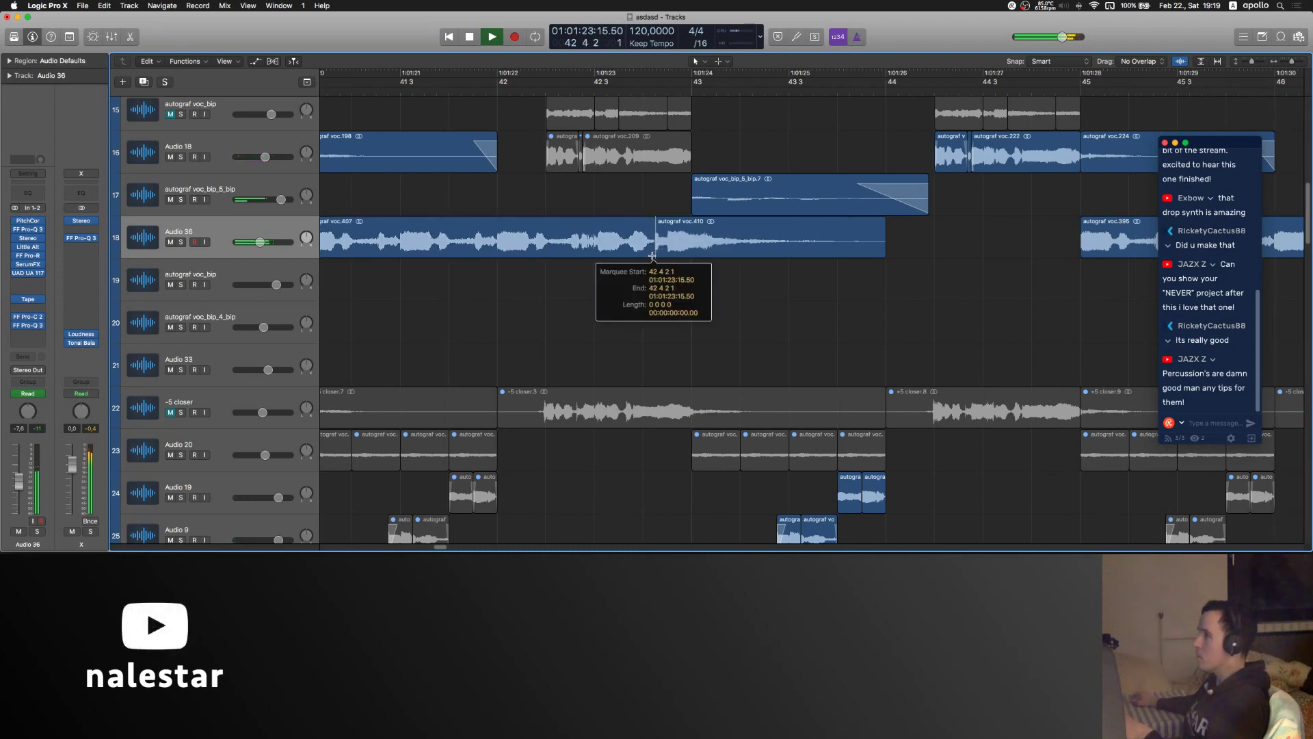
pyautogui.moveTo(652, 256); pyautogui.dragTo(650, 255)
pyautogui.press('BackSpace')
pyautogui.press('Return')
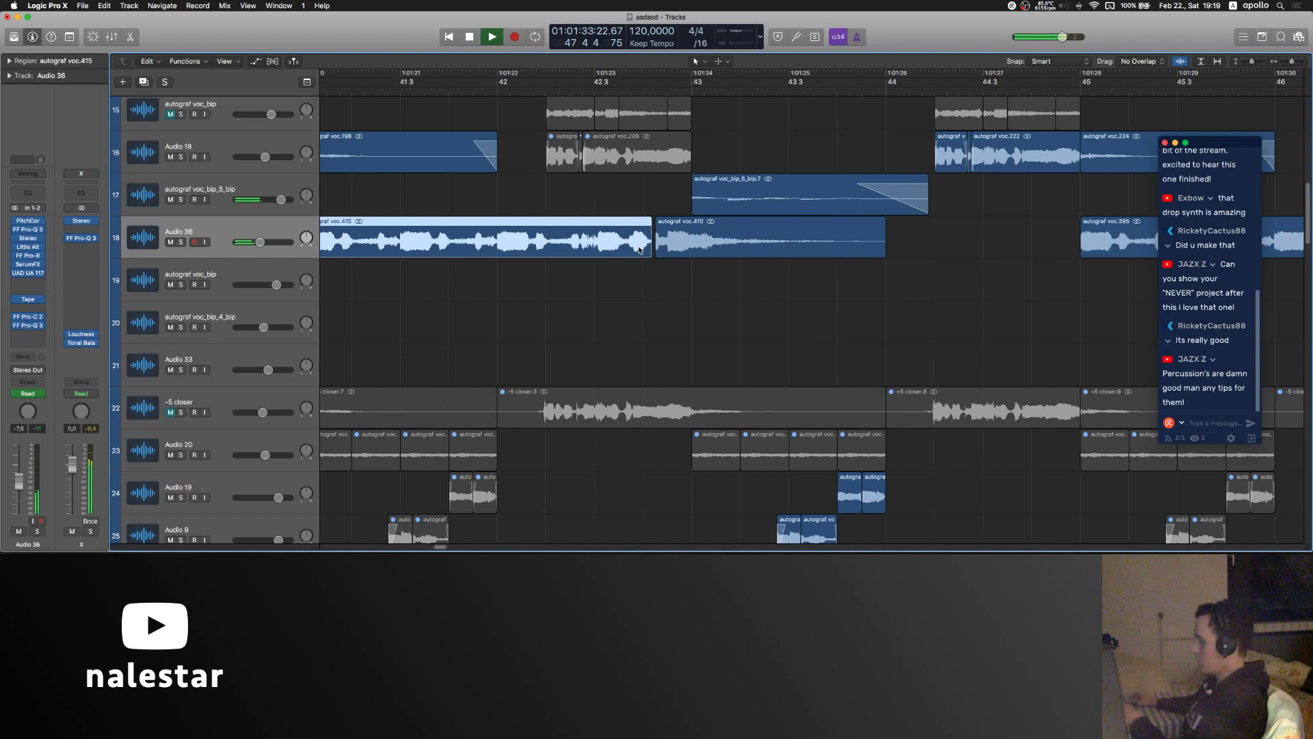
pyautogui.moveTo(651, 252); pyautogui.dragTo(655, 252)
pyautogui.click(407, 89)
pyautogui.scroll(-3, 489, 171)
pyautogui.hscroll(-2, 595, 226)
pyautogui.click(650, 322)
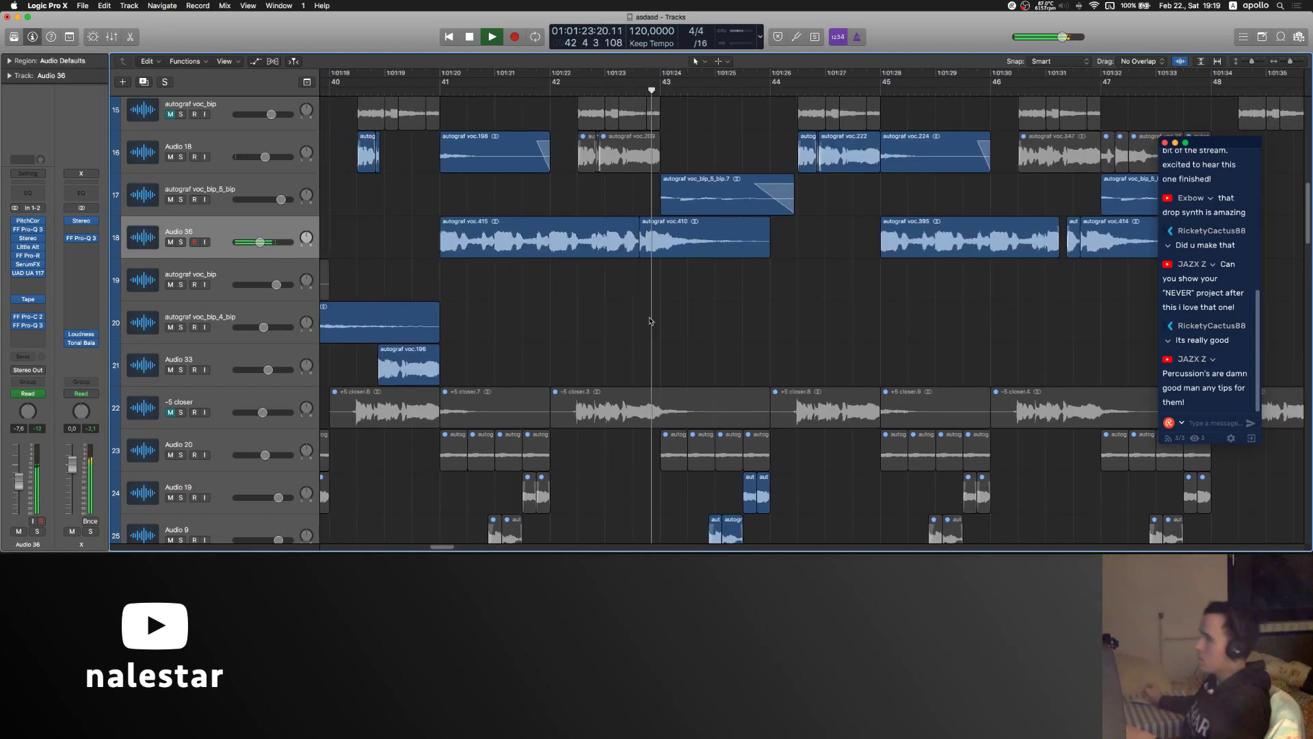
# - Replace the Audio 36 vocal regions at bar 45 with a copy of the edited pair from bar 41
pyautogui.scroll(-3, 616, 295)
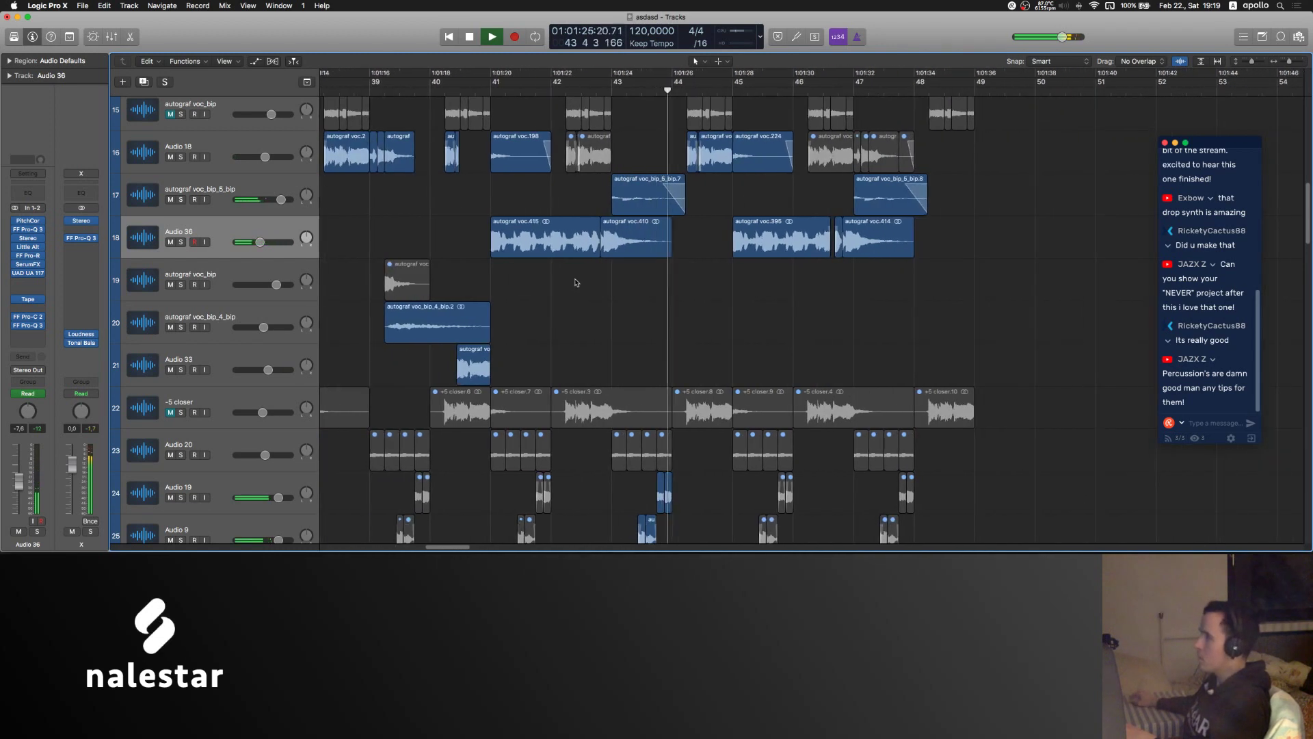
pyautogui.moveTo(575, 283); pyautogui.dragTo(649, 254)
pyautogui.moveTo(528, 244); pyautogui.dragTo(773, 247)
pyautogui.click(859, 301)
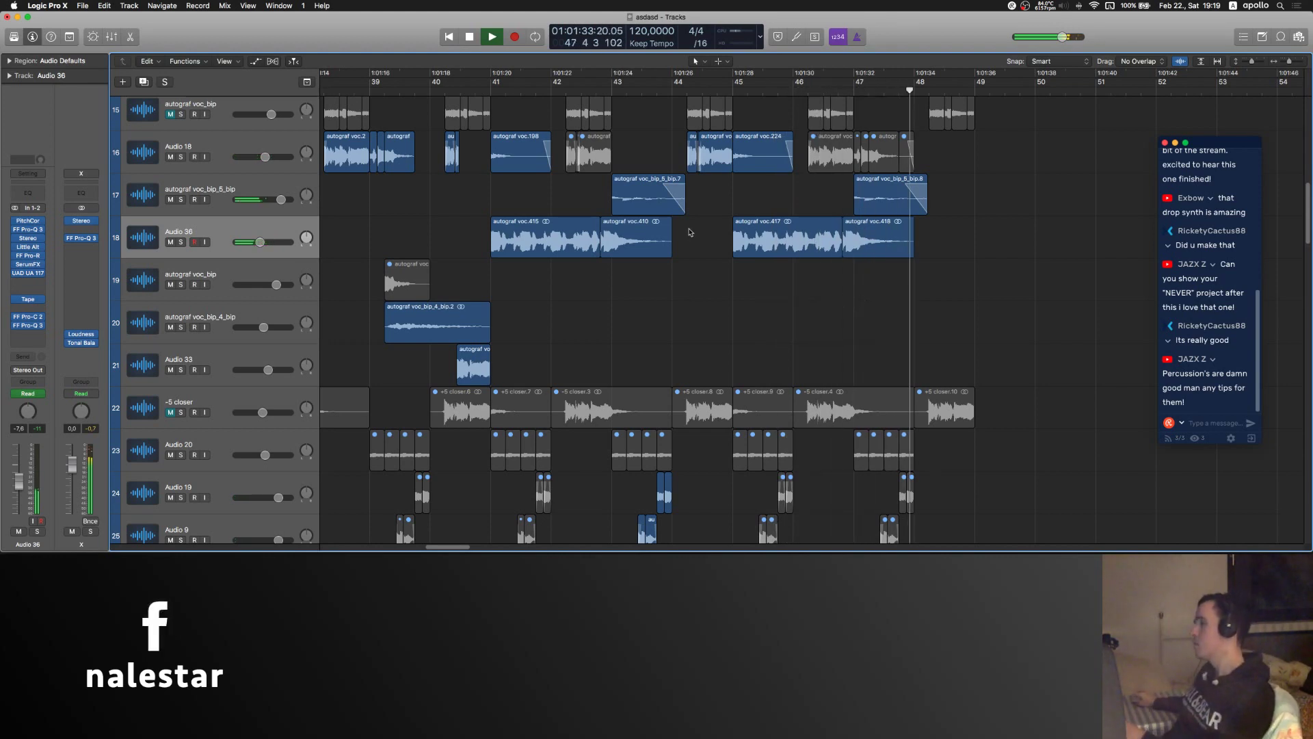
# - Stop playback and look through the drop's vocal, synth, impact and percussion tracks
pyautogui.scroll(-3, 690, 232)
pyautogui.hscroll(-2, 690, 232)
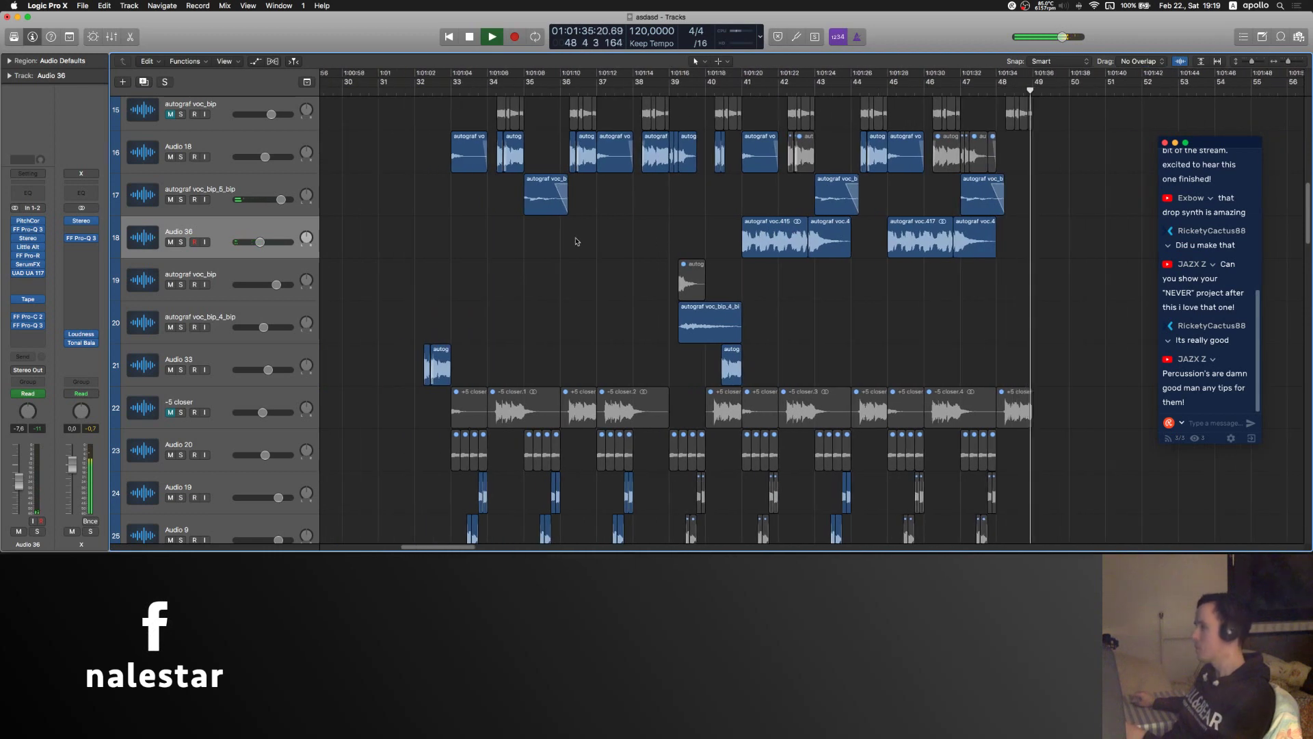
pyautogui.click(716, 314)
pyautogui.press('space')
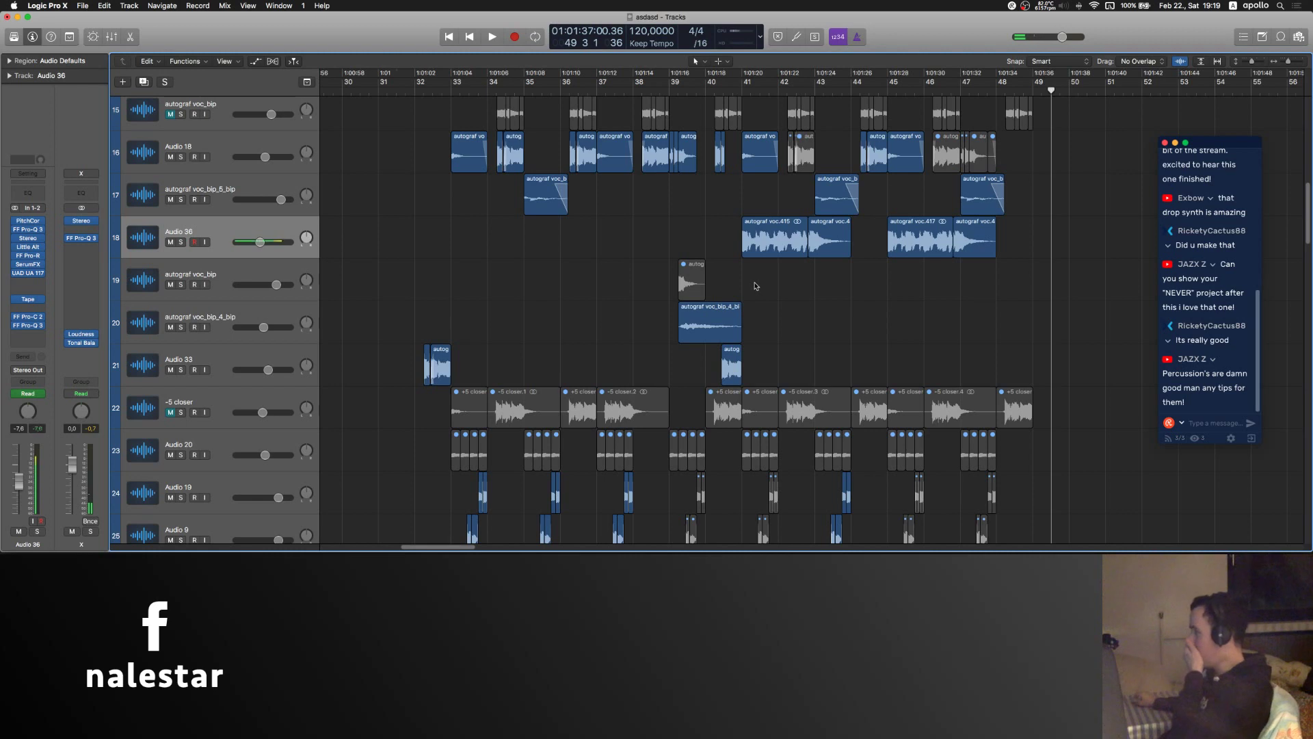
pyautogui.hscroll(5, 756, 286)
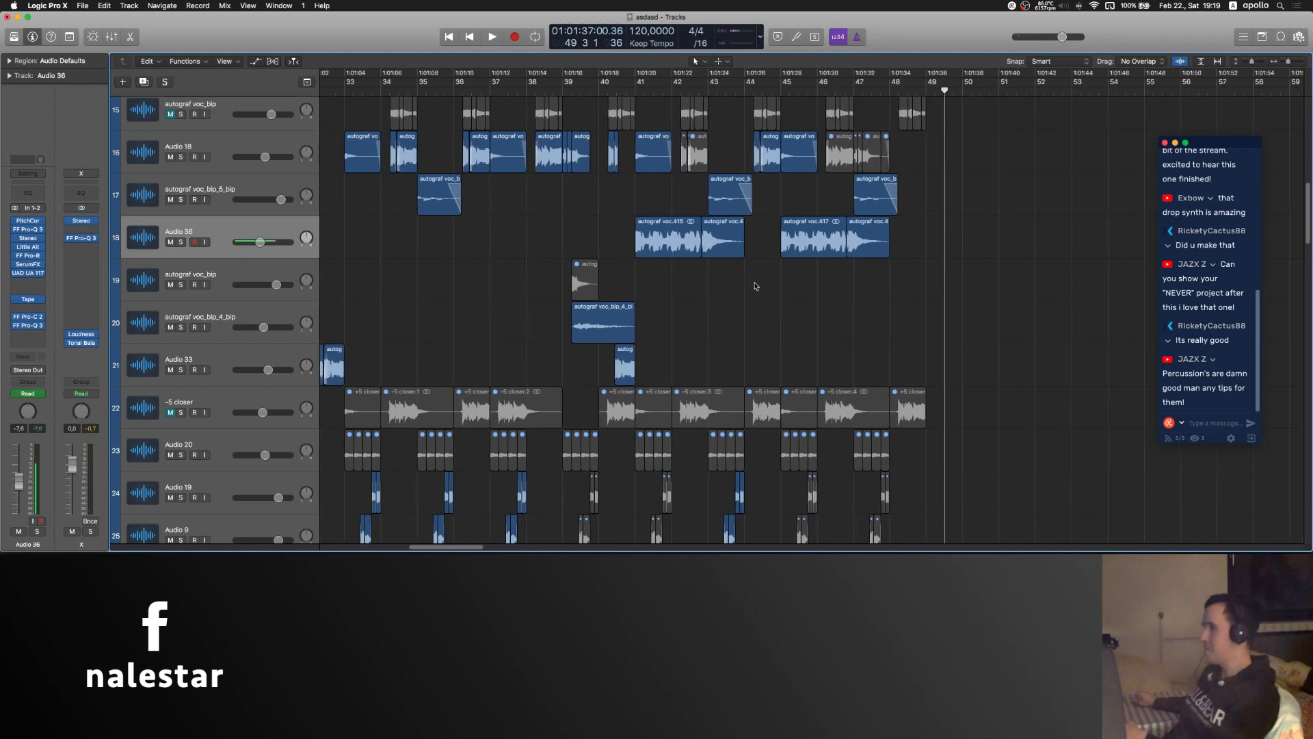
pyautogui.scroll(-20, 756, 286)
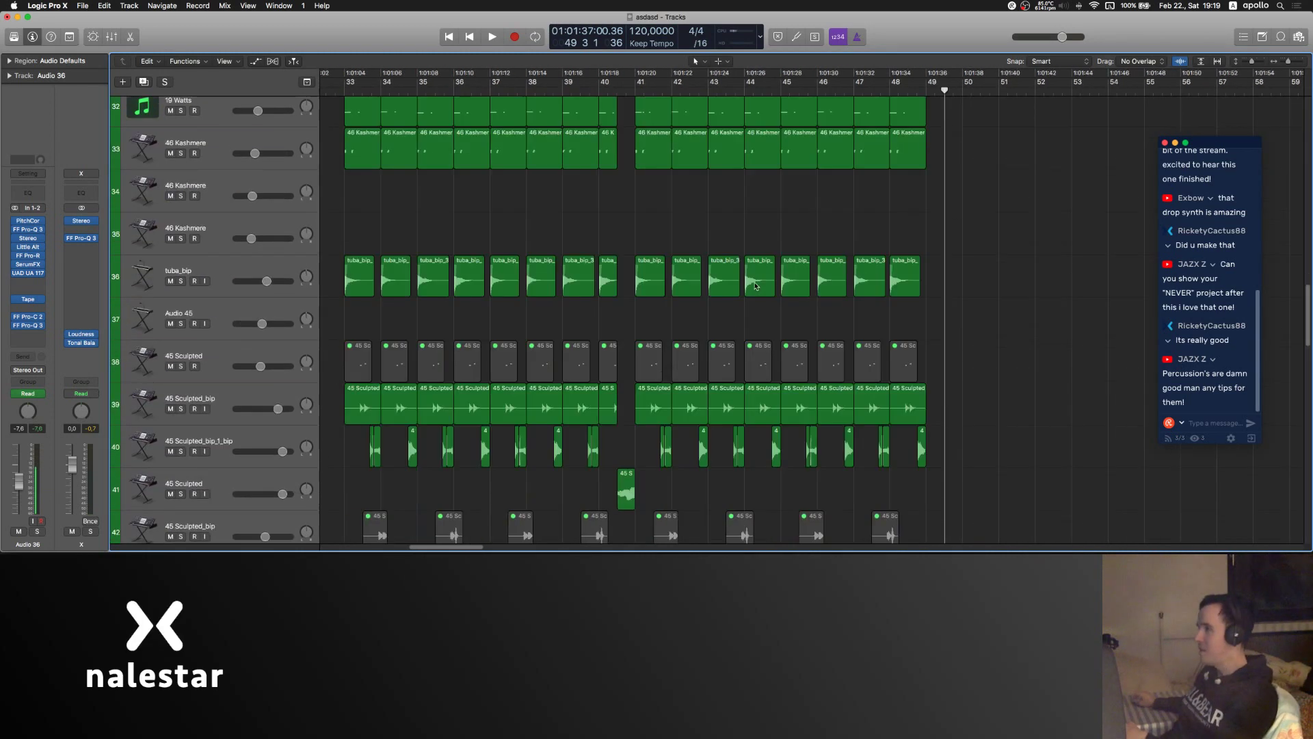
pyautogui.scroll(-1, 756, 286)
pyautogui.scroll(9, 756, 286)
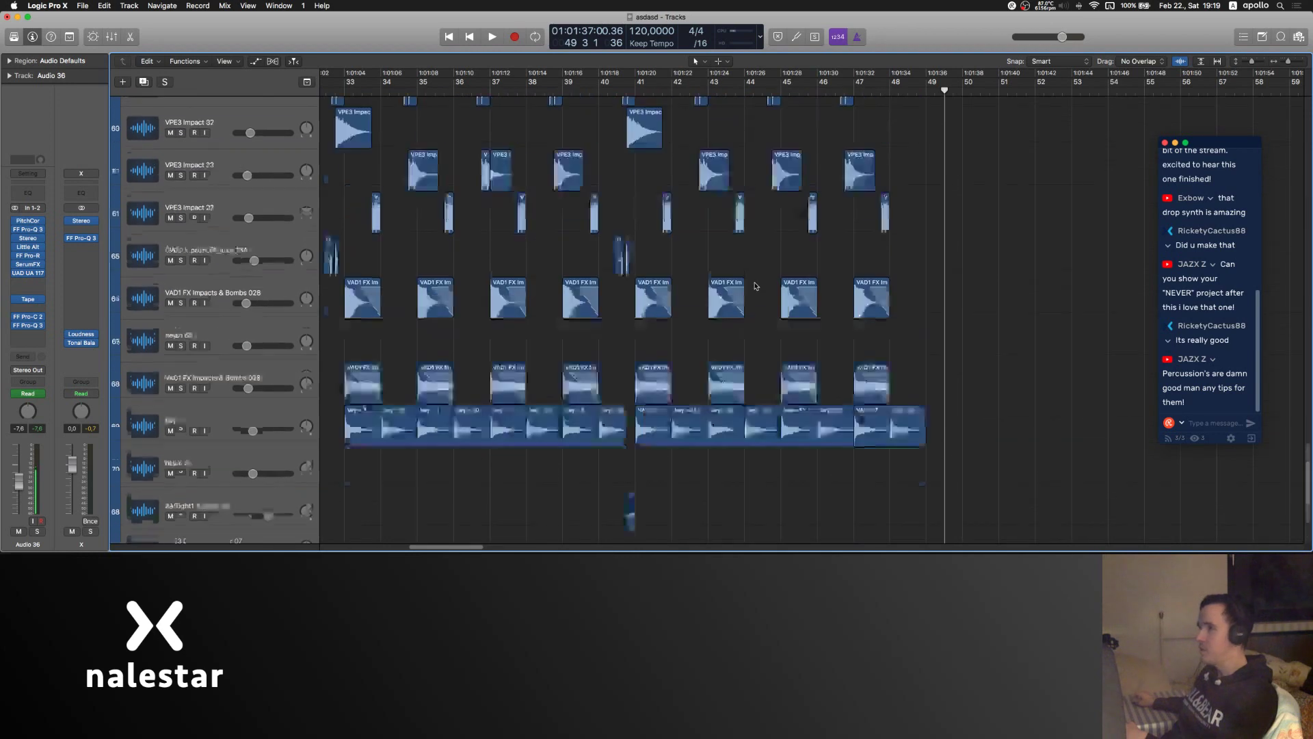
pyautogui.scroll(-2, 756, 286)
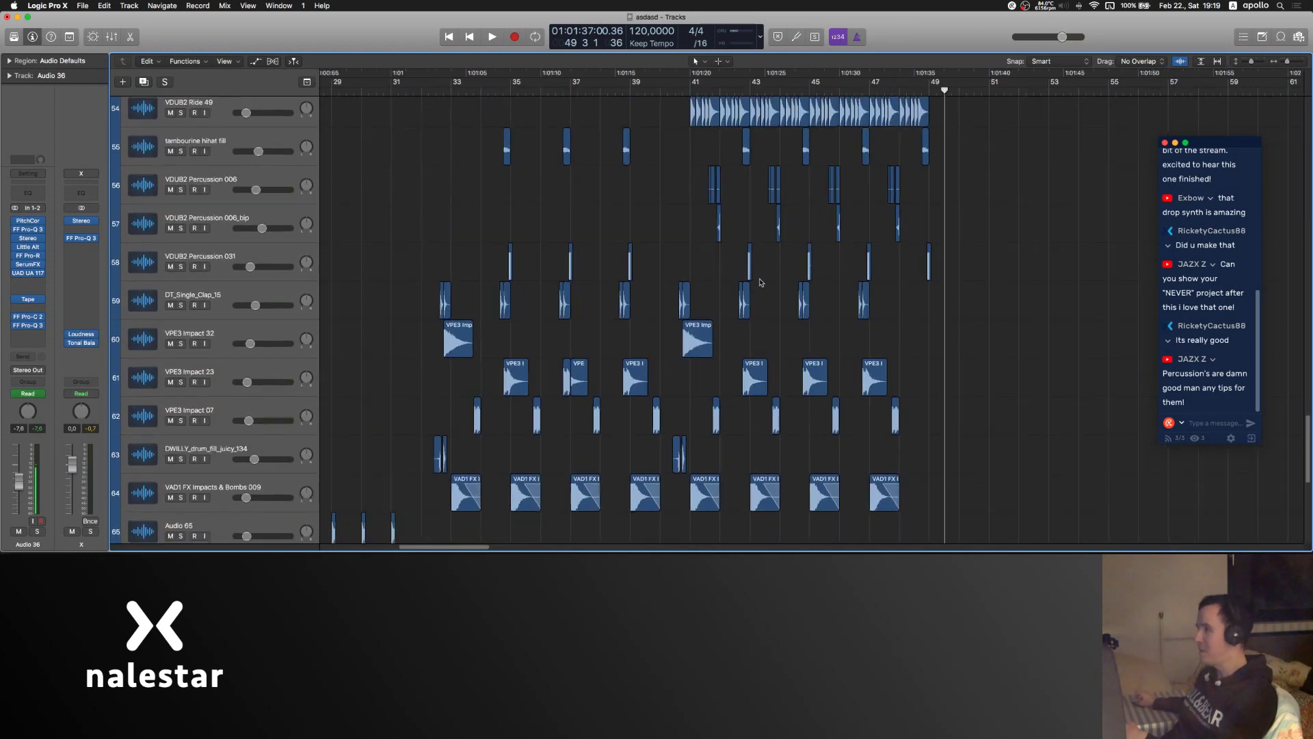
pyautogui.scroll(4, 768, 275)
pyautogui.scroll(2, 558, 265)
pyautogui.scroll(15, 557, 267)
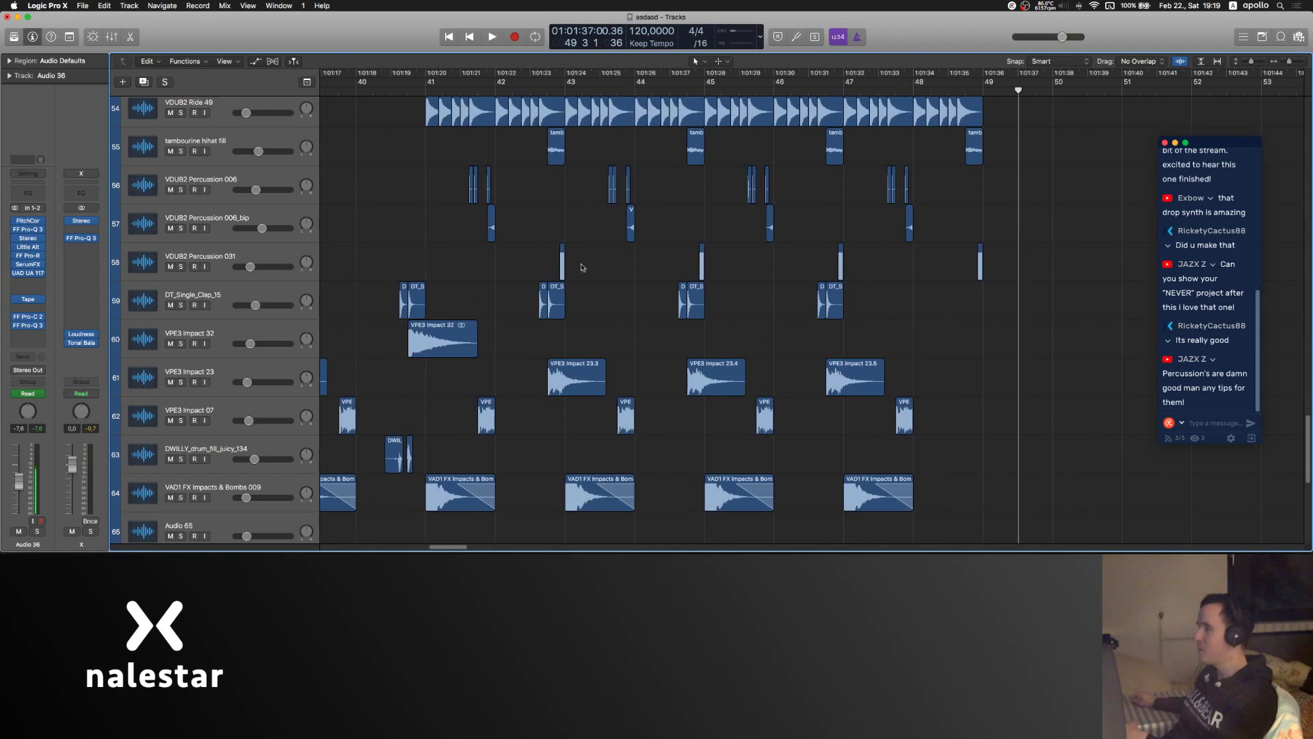
# - Solo 19 Watts and the 46 Kashmere track beneath it, and play them with bars 41 to 45 set as the cycle range
pyautogui.scroll(10, 557, 266)
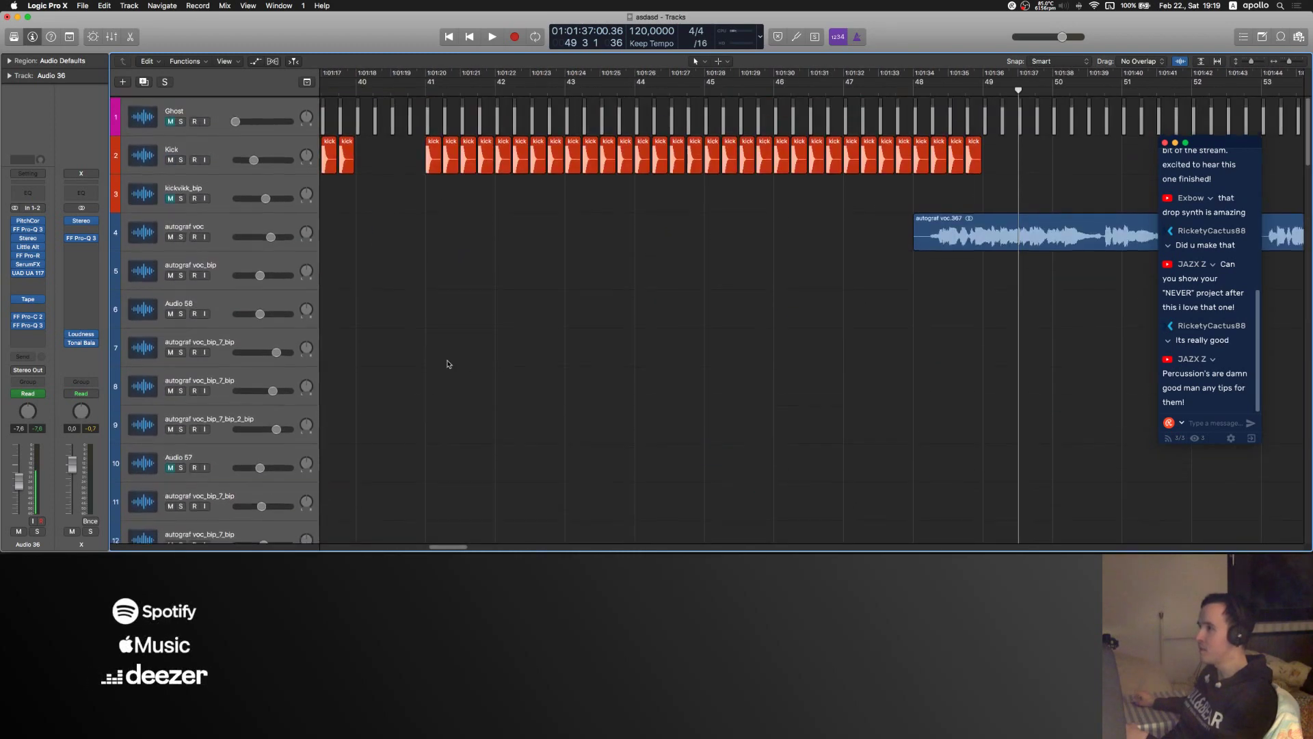
pyautogui.scroll(-7, 448, 363)
pyautogui.scroll(5, 551, 275)
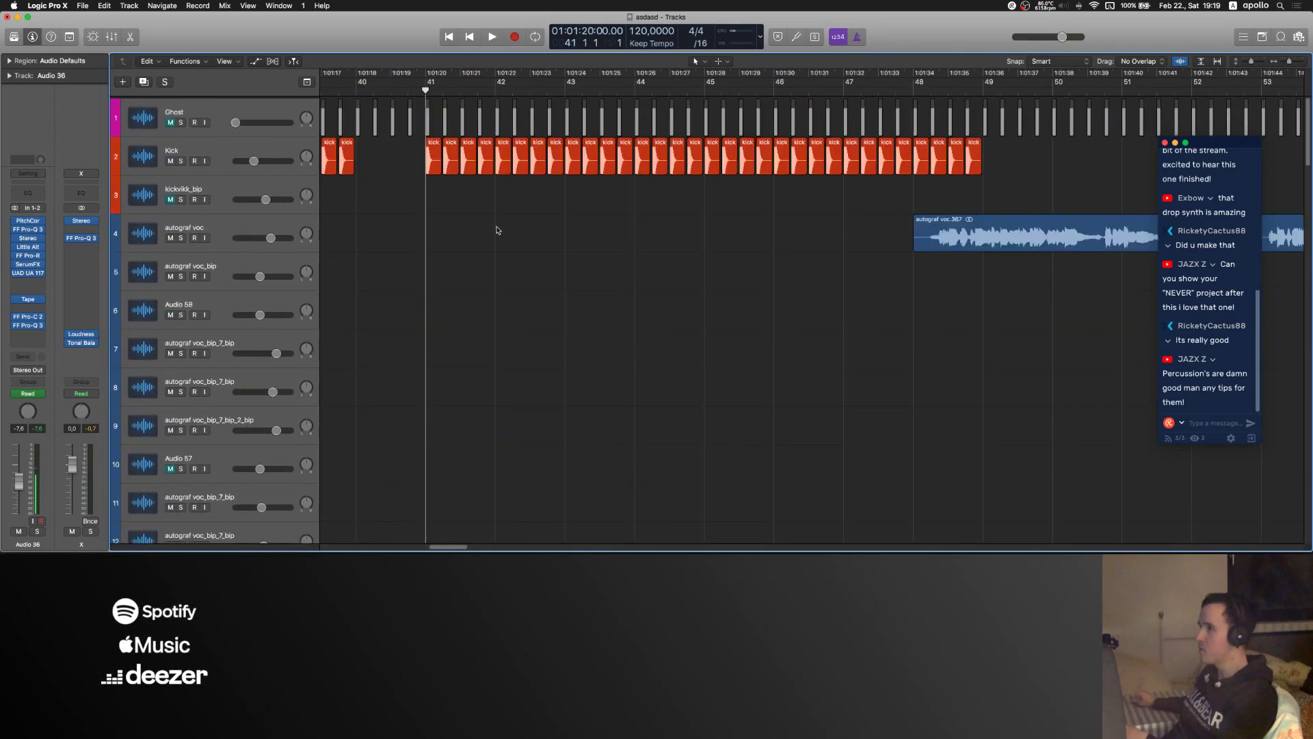
pyautogui.scroll(-5, 554, 275)
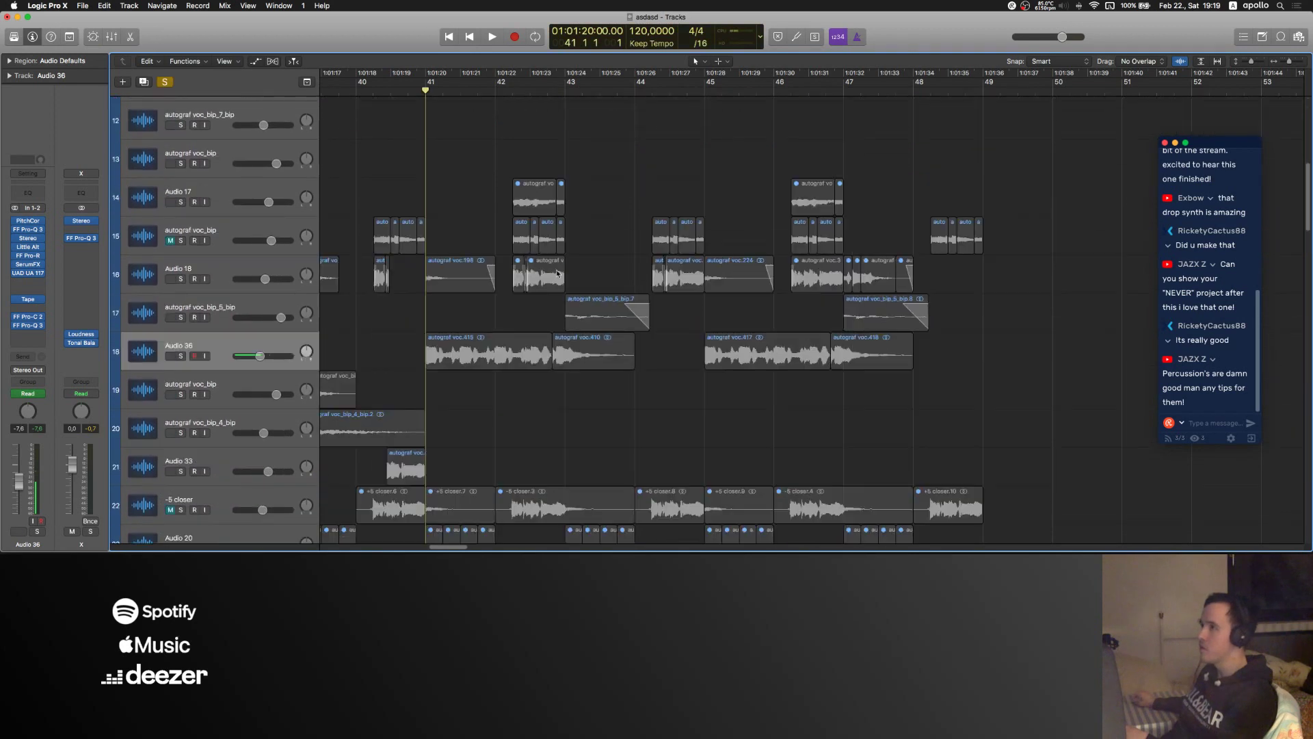
pyautogui.scroll(-4, 335, 273)
pyautogui.scroll(-6, 294, 260)
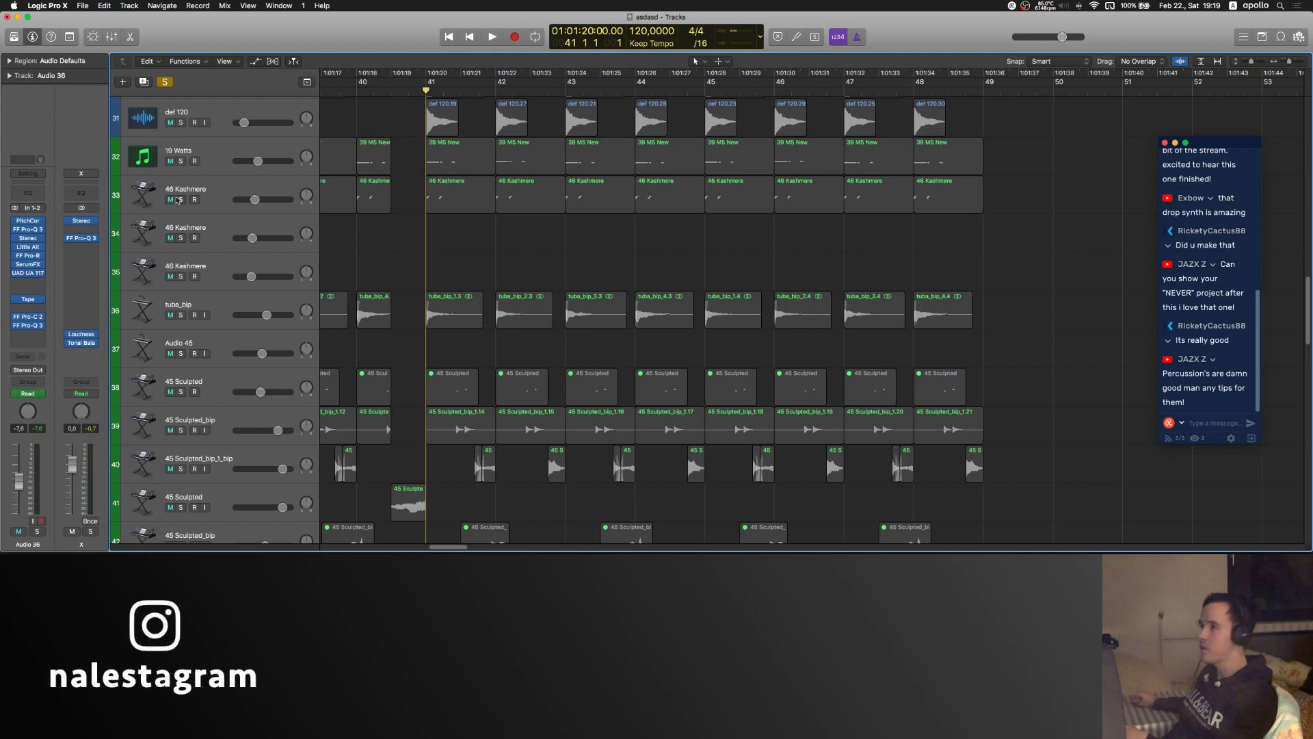
pyautogui.click(180, 199)
pyautogui.click(180, 161)
pyautogui.press('space')
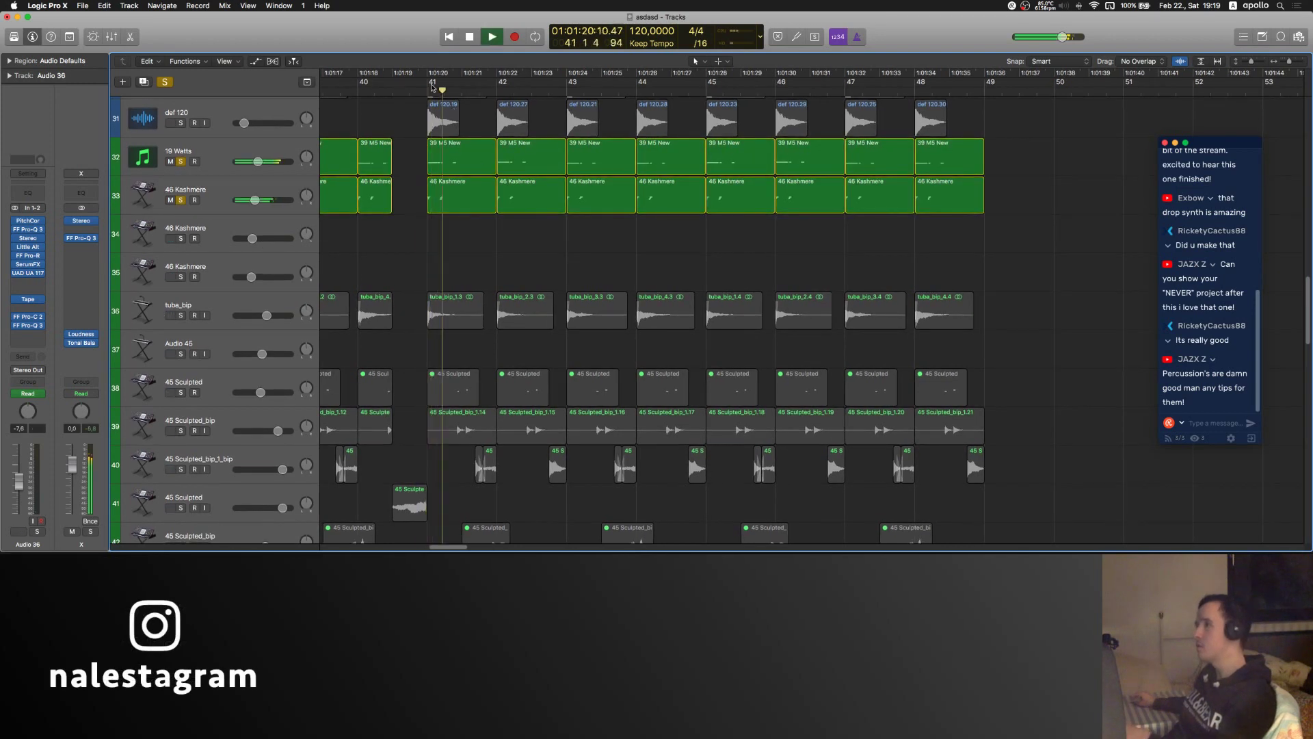
pyautogui.moveTo(430, 82); pyautogui.dragTo(699, 89)
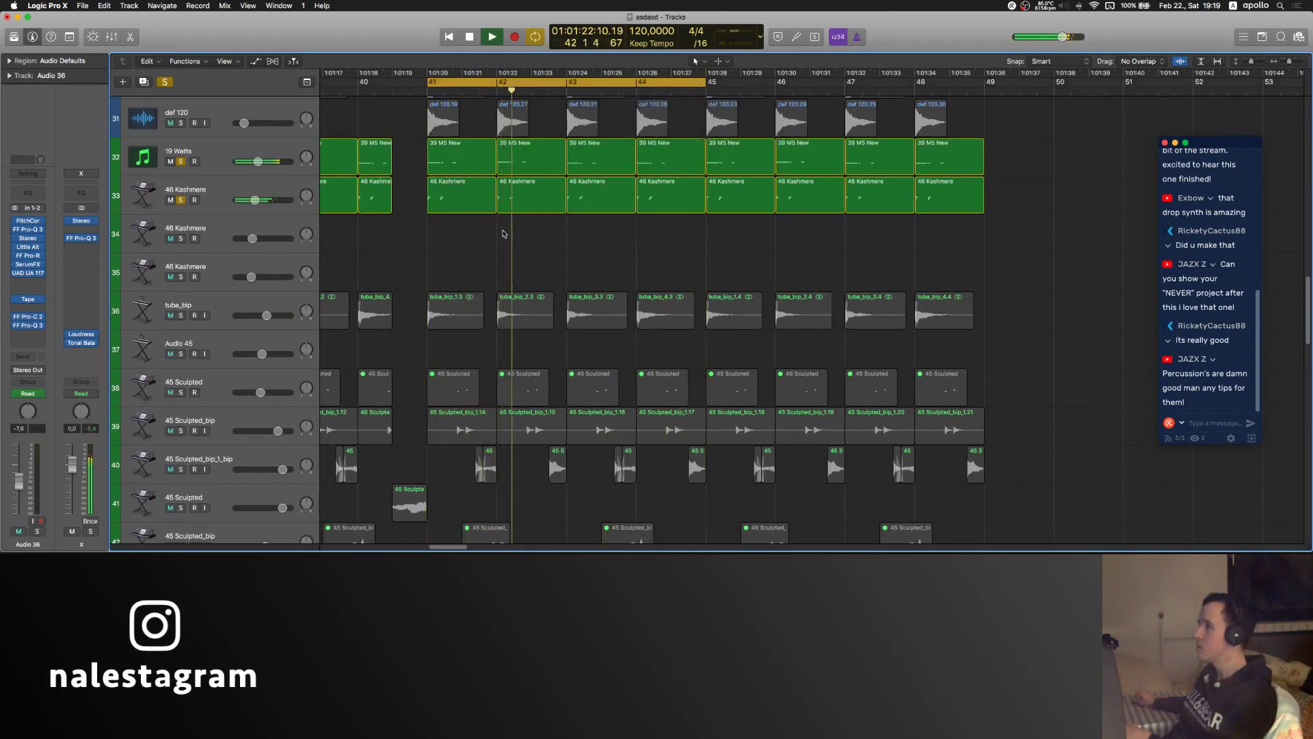
# - Compare tuba_bip with 46 Kashmere and 19 Watts by switching their solos during playback, and stop with tuba_bip's solo cleared
pyautogui.scroll(-3, 184, 235)
pyautogui.click(183, 235)
pyautogui.scroll(4, 387, 309)
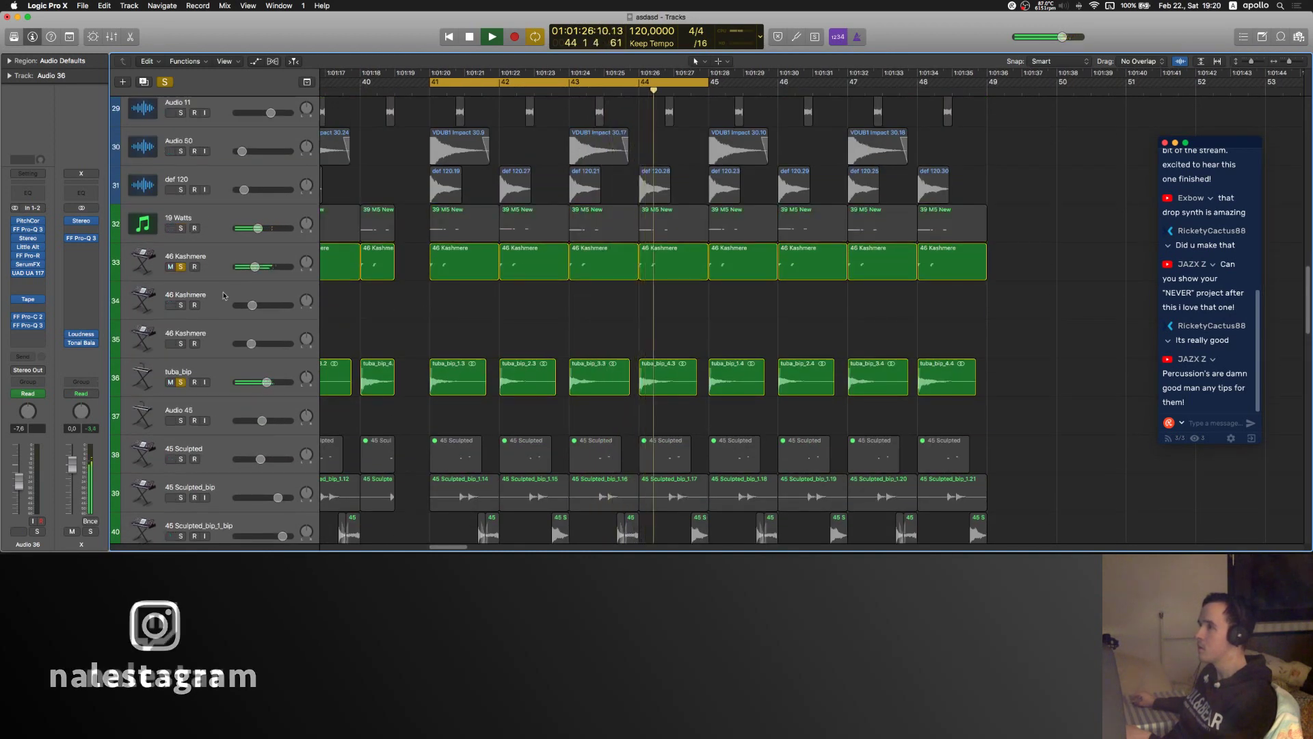
pyautogui.click(181, 266)
pyautogui.click(180, 228)
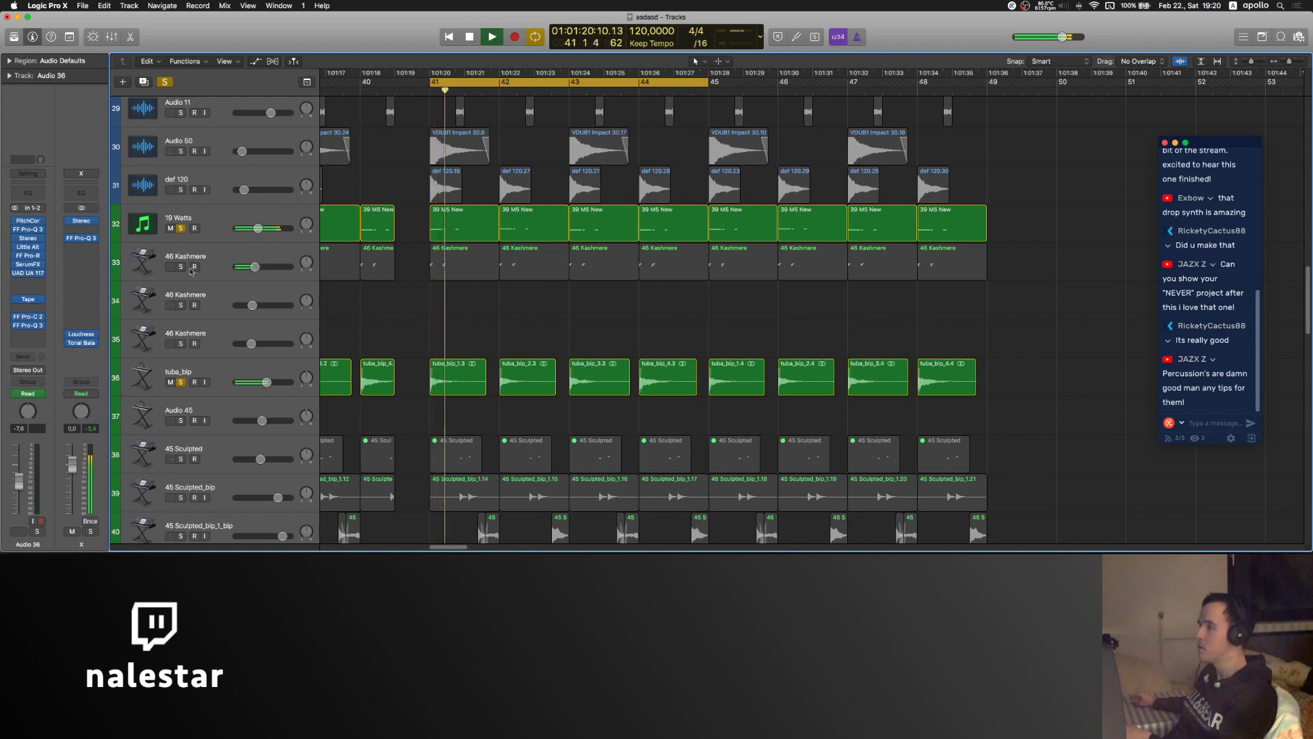
pyautogui.press('space')
pyautogui.click(183, 380)
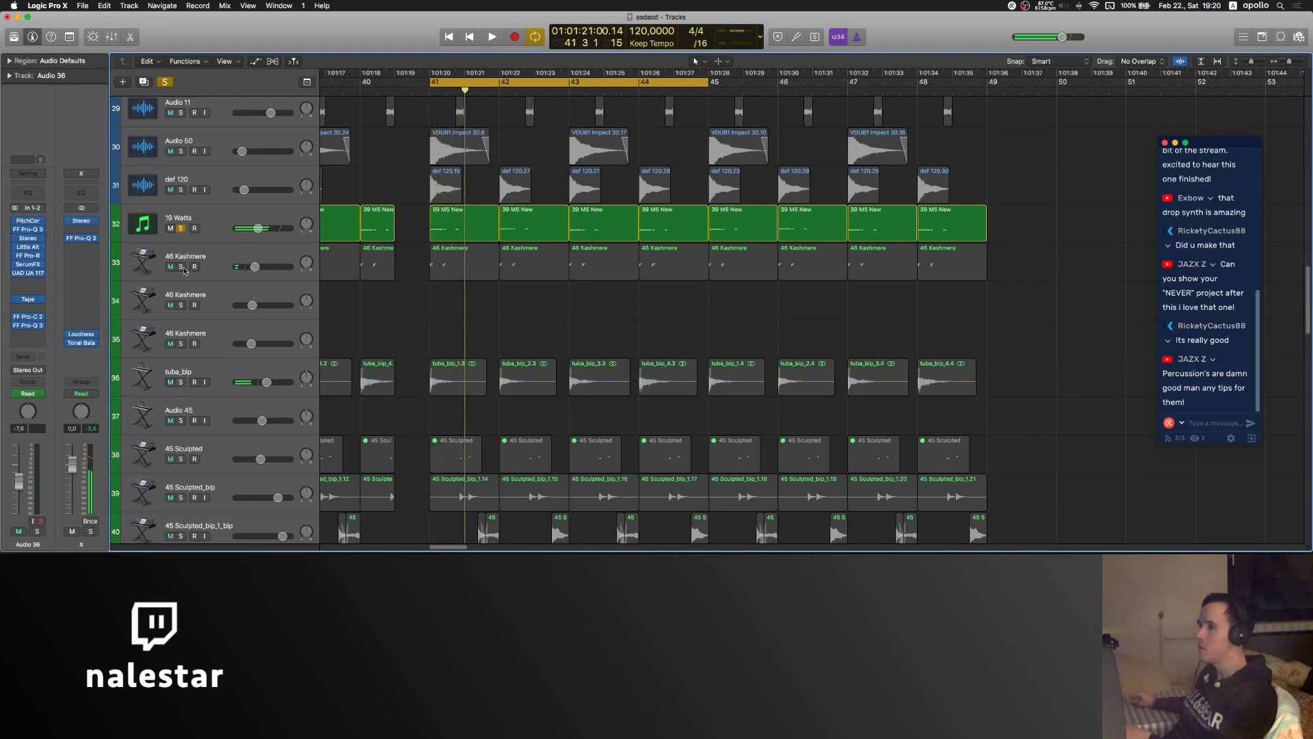
# - Solo 45 Sculpted_bip and 45 Sculpted_bip_1_bip and play the two tracks together
pyautogui.scroll(-6, 291, 264)
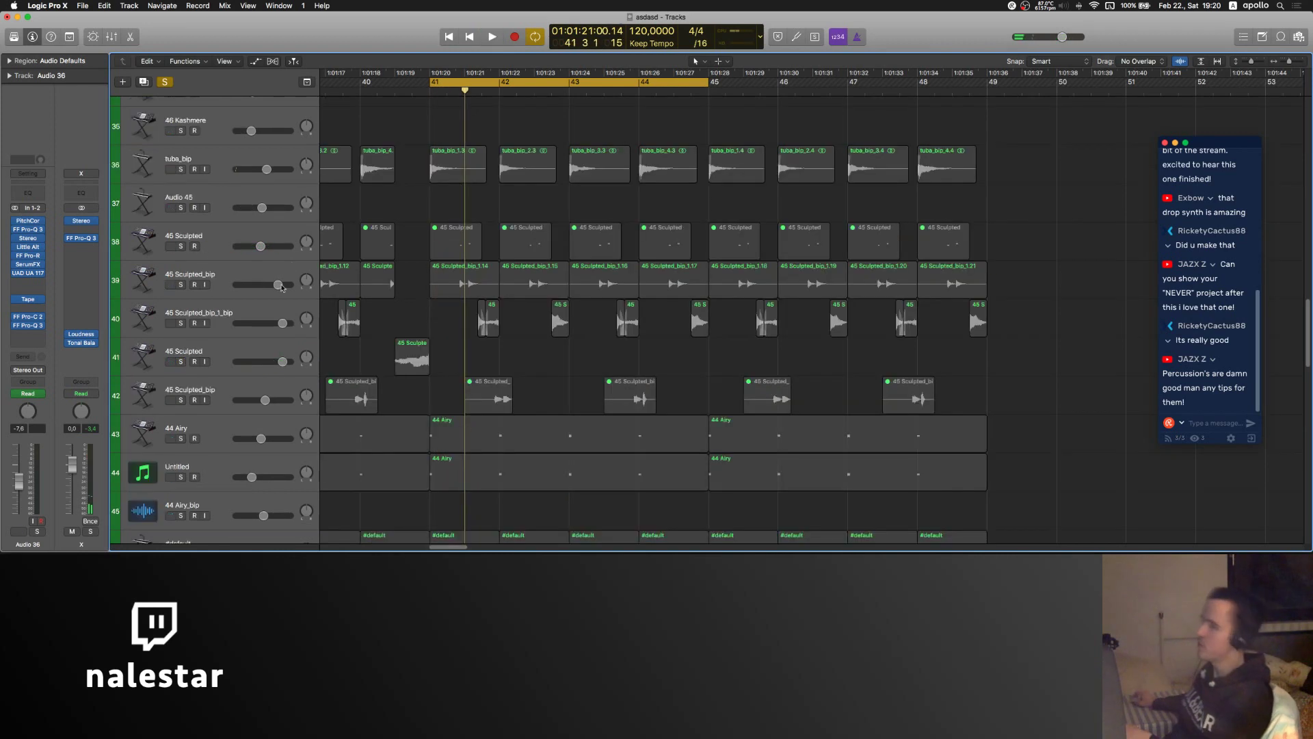
pyautogui.scroll(-1, 280, 294)
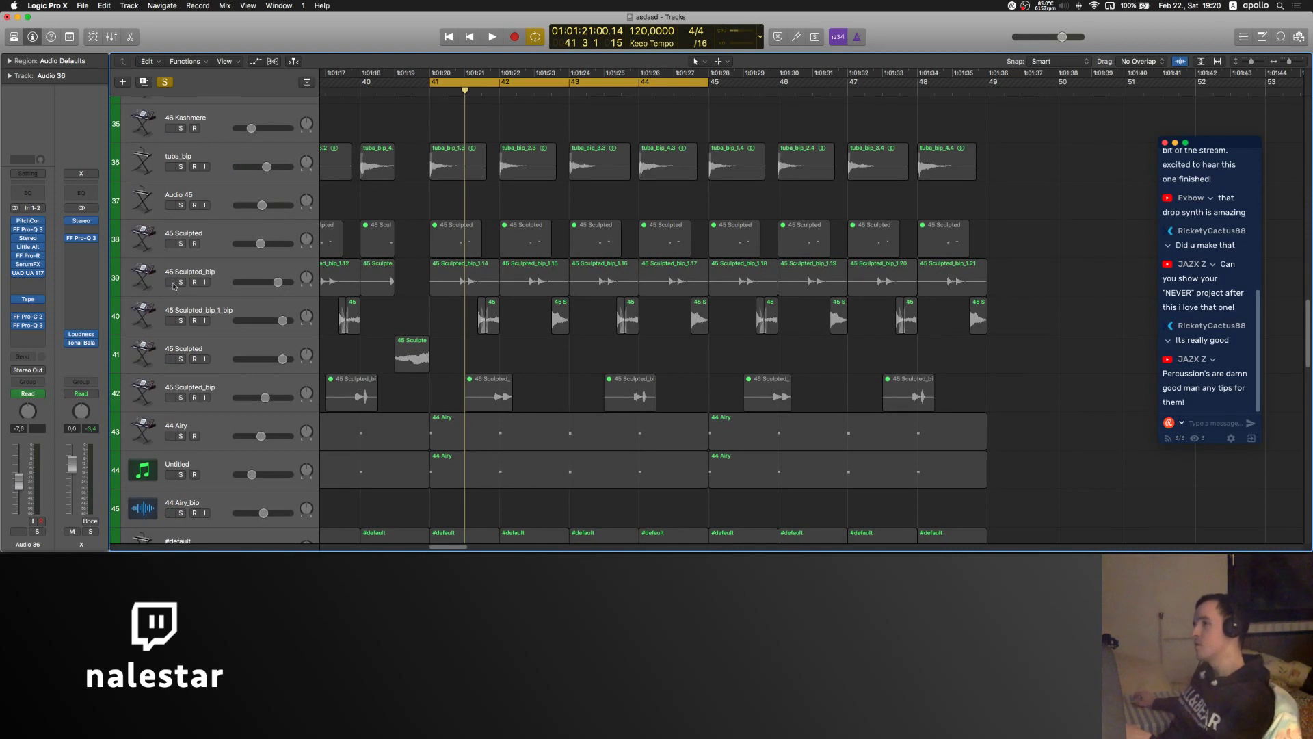
pyautogui.moveTo(181, 283); pyautogui.dragTo(180, 320)
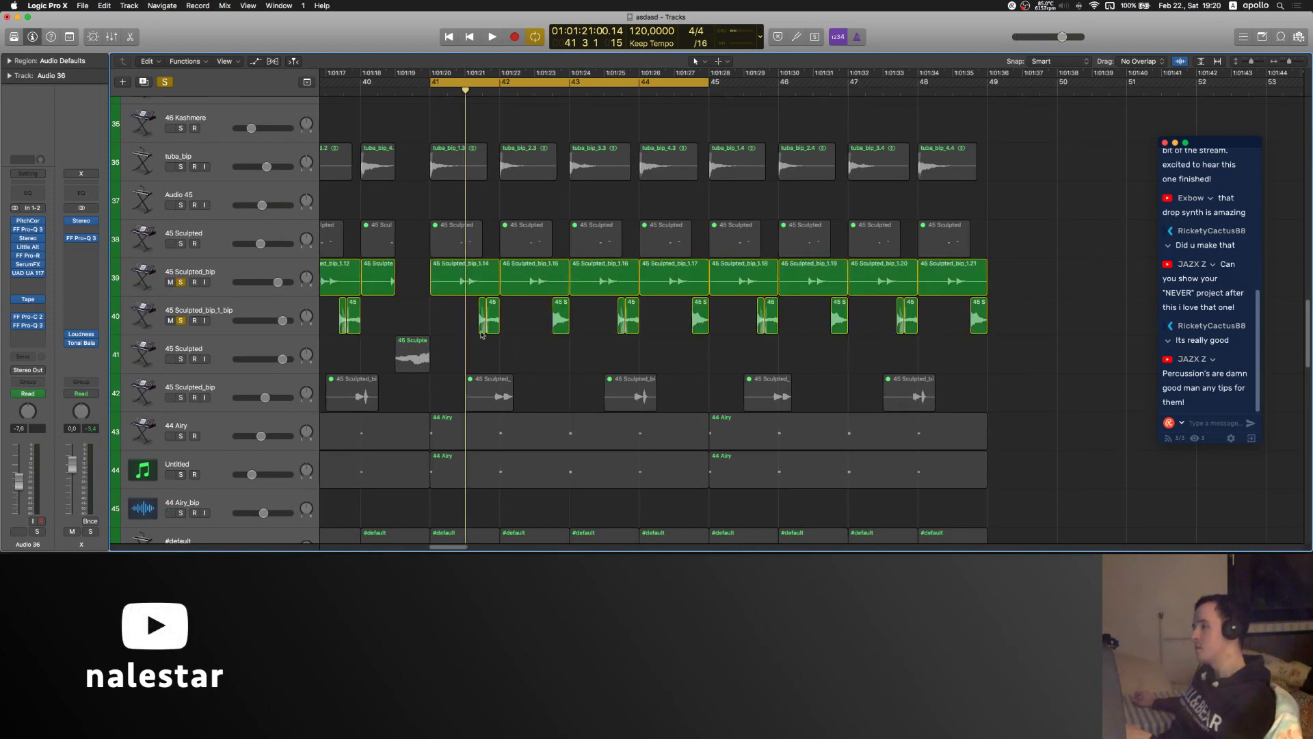
pyautogui.press('space')
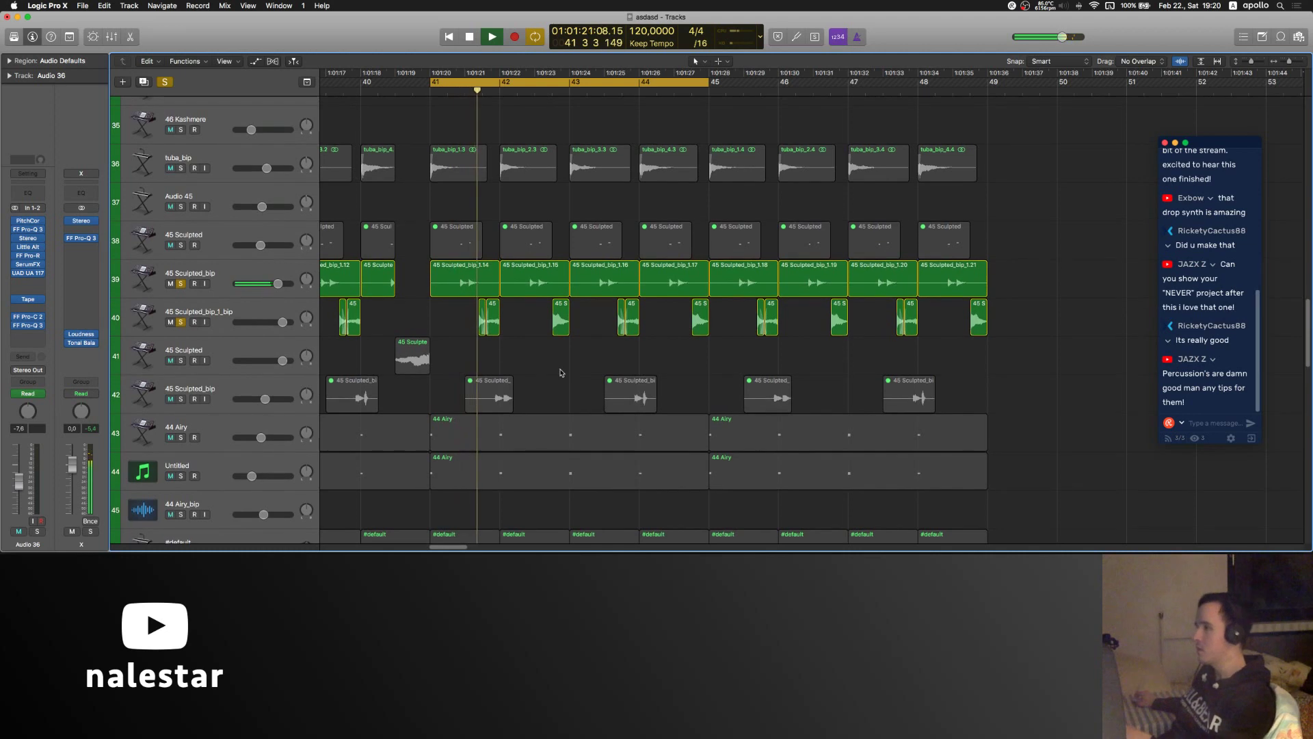
pyautogui.scroll(-5, 560, 373)
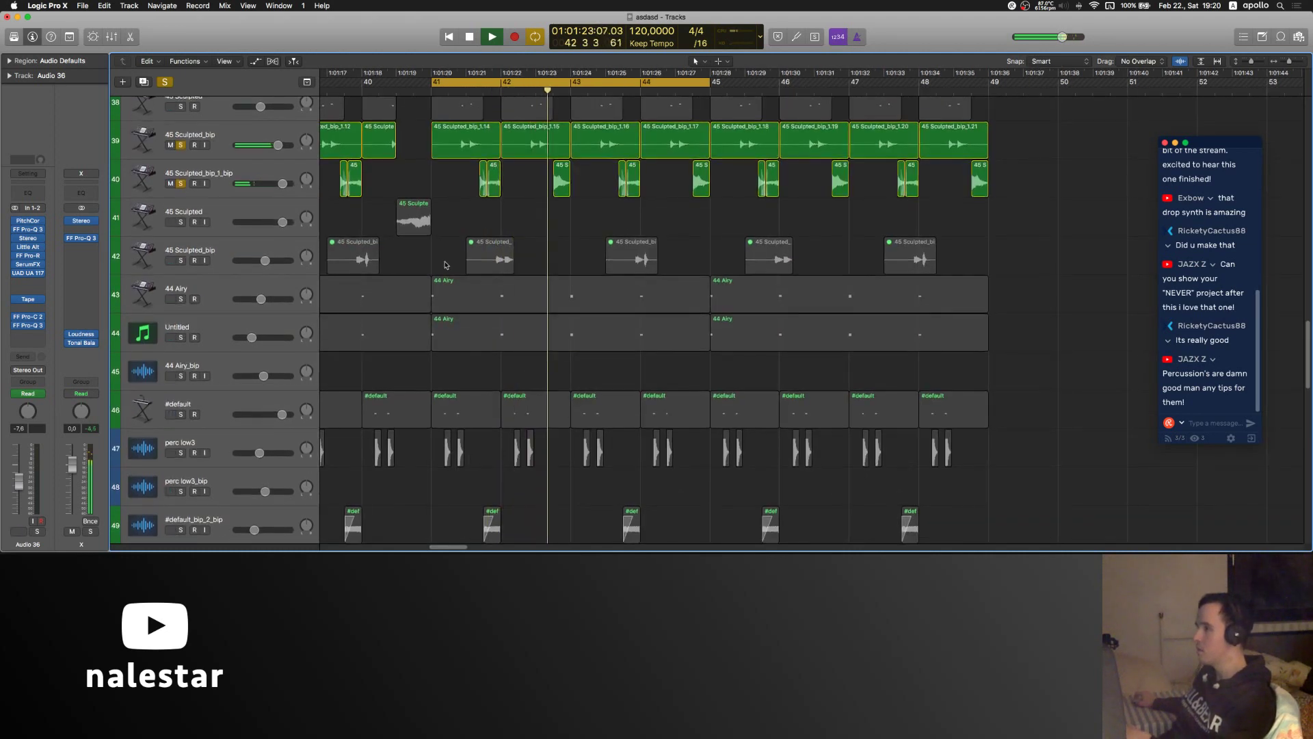
pyautogui.scroll(-3, 446, 287)
pyautogui.press('space')
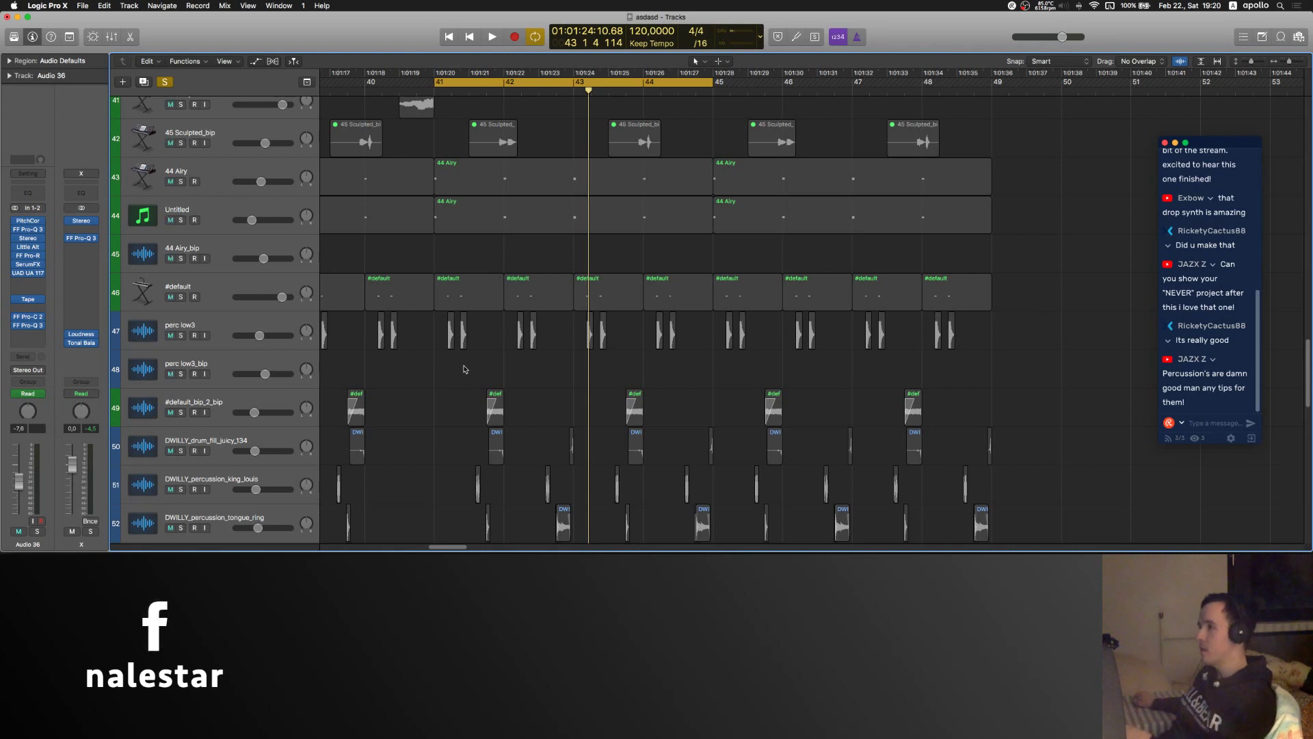
# - Solo the four percussion tracks from DWILLY_drum_fill_juicy_134 through AC_SLATER_clap_one_shot_cup and play them together
pyautogui.scroll(3, 464, 369)
pyautogui.scroll(-5, 469, 370)
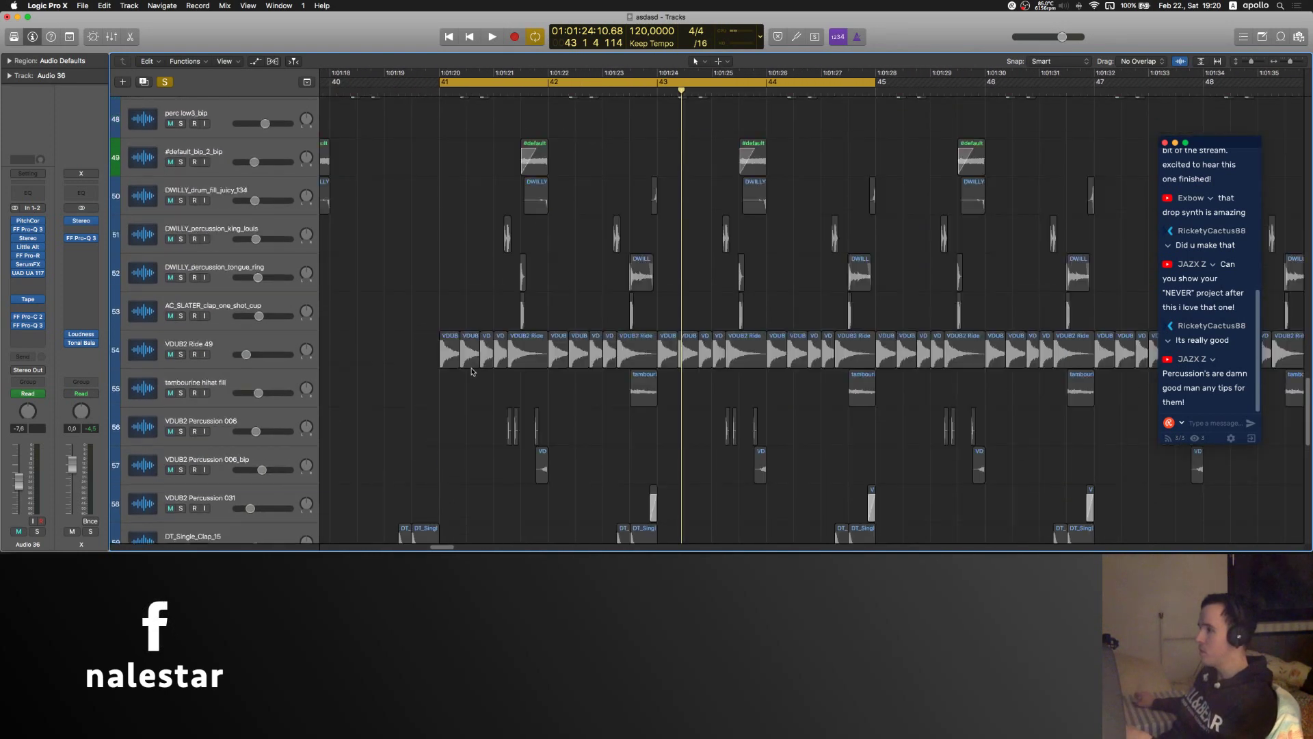
pyautogui.scroll(-10, 472, 371)
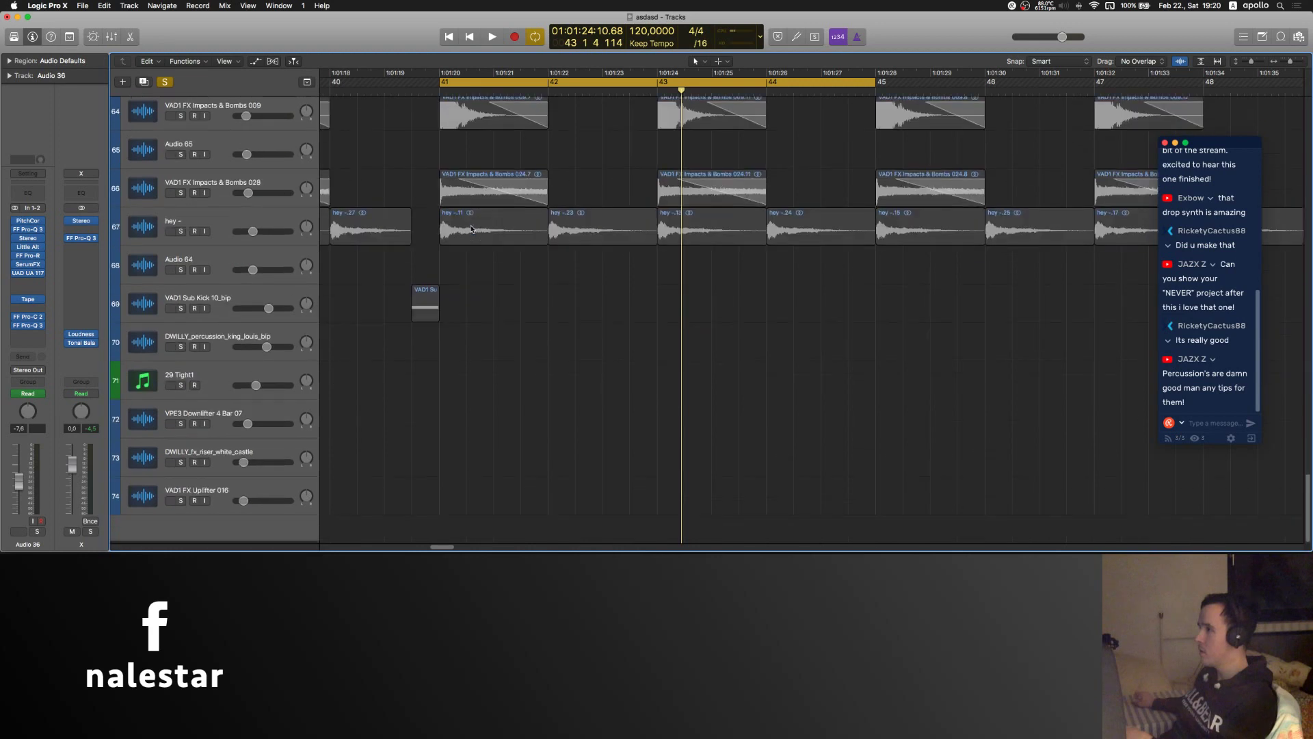
pyautogui.scroll(9, 472, 228)
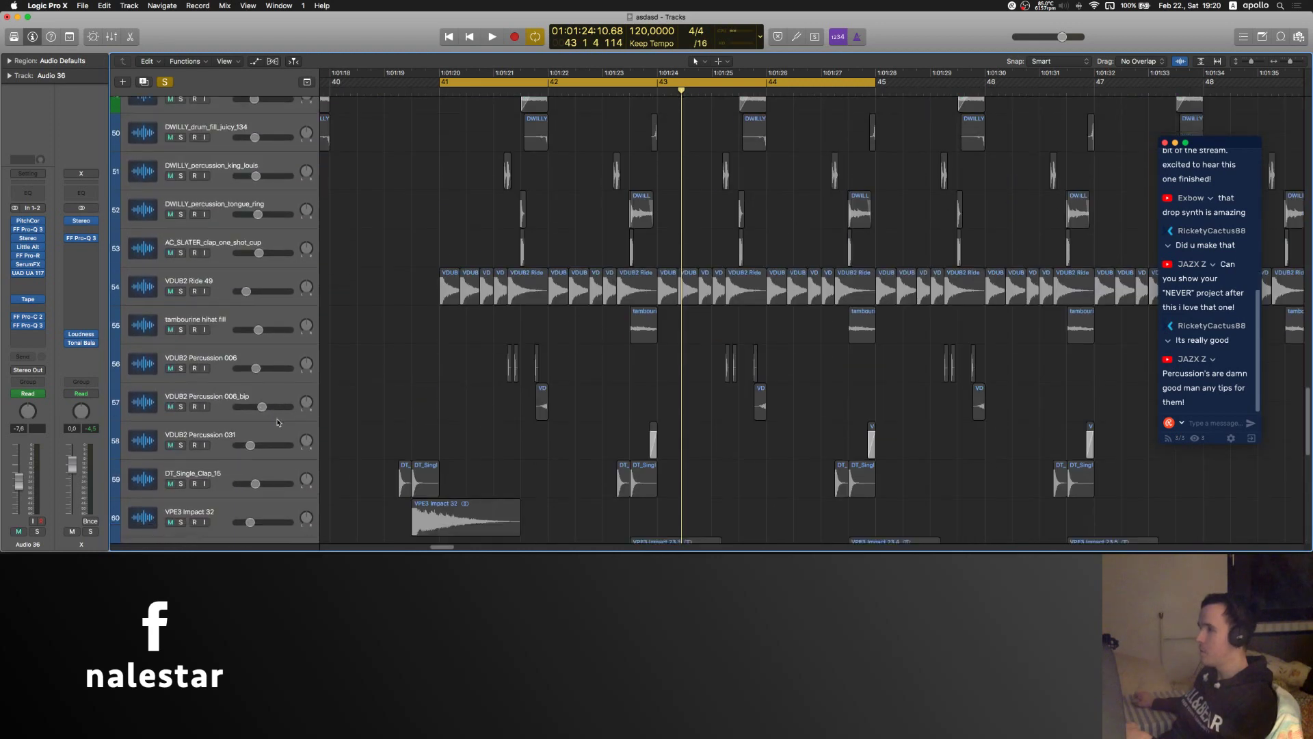
pyautogui.scroll(-2, 277, 422)
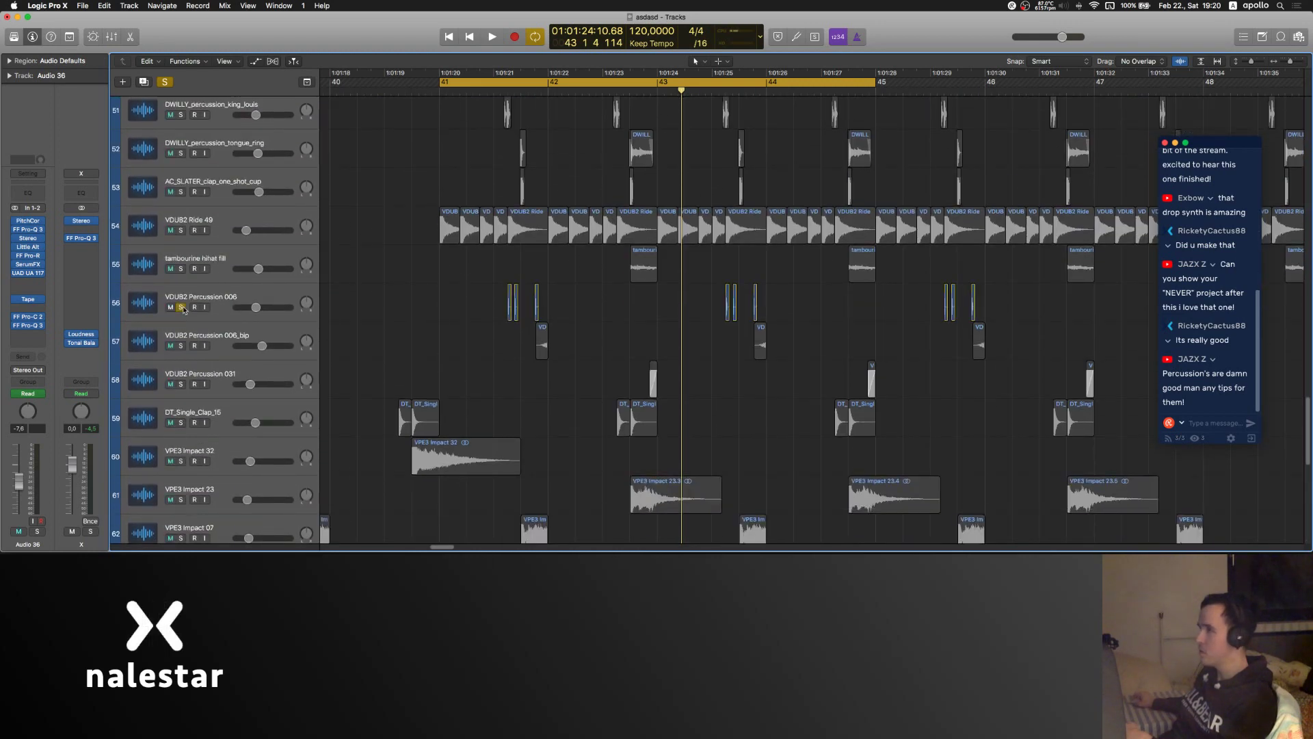
pyautogui.scroll(3, 184, 309)
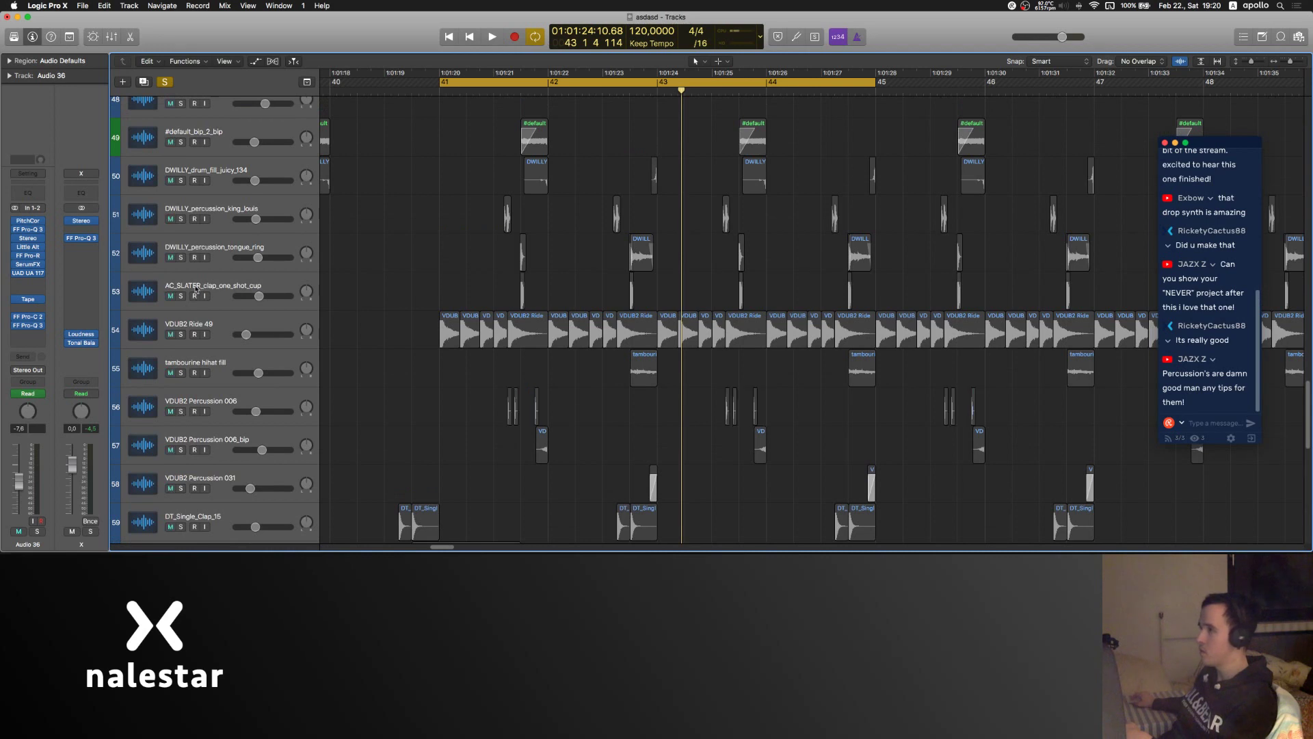
pyautogui.moveTo(182, 296); pyautogui.dragTo(215, 176)
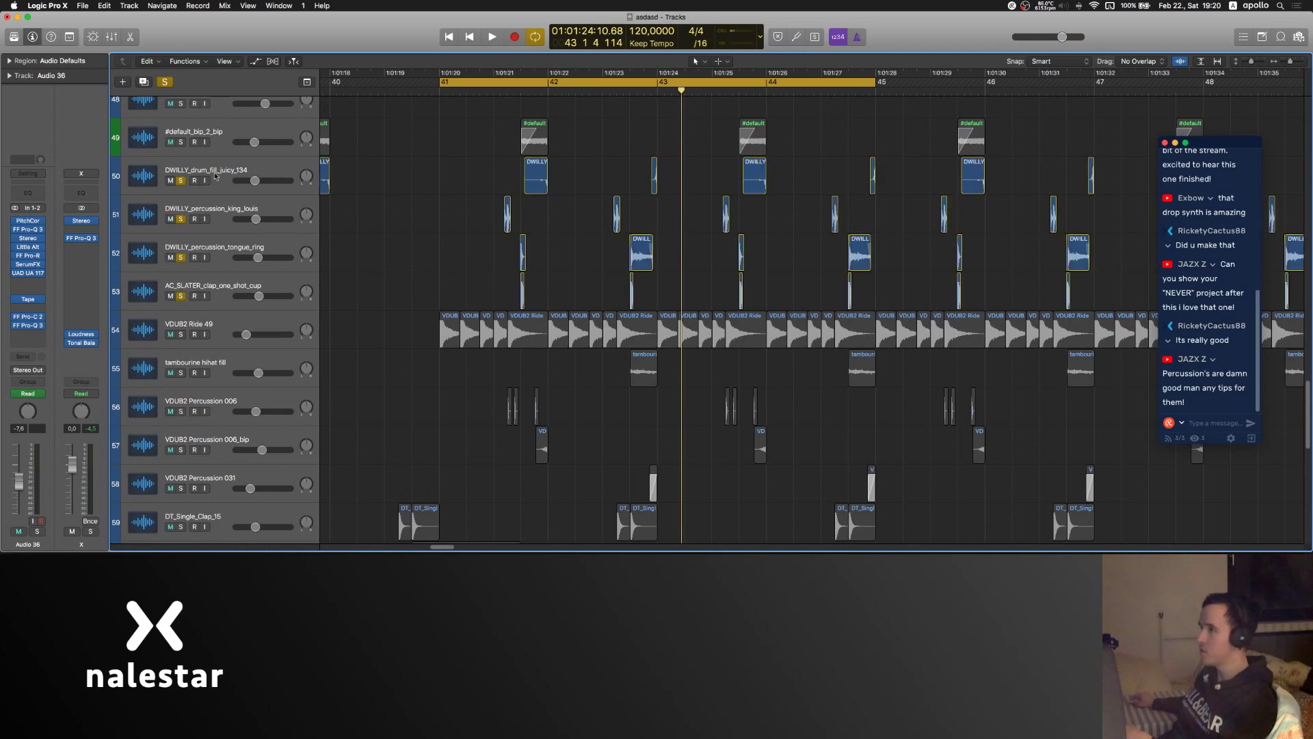
pyautogui.press('space')
pyautogui.scroll(2, 449, 263)
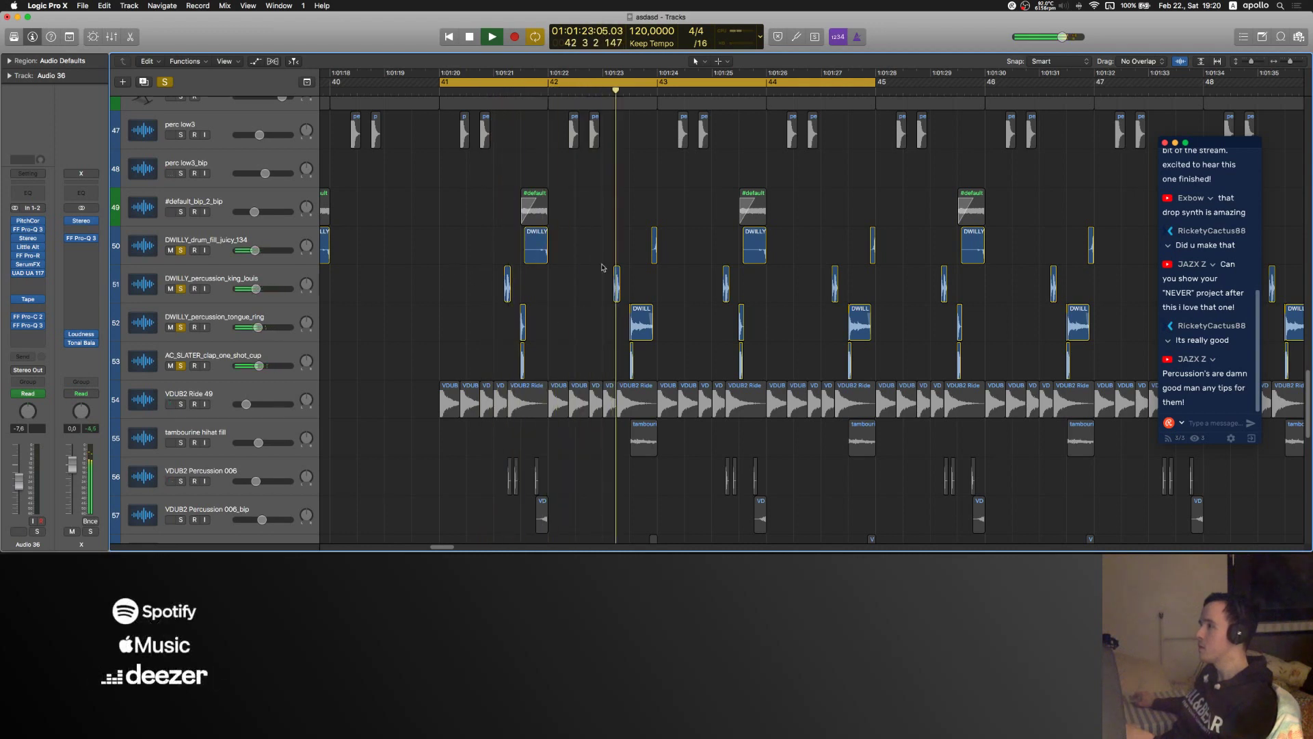
pyautogui.press('space')
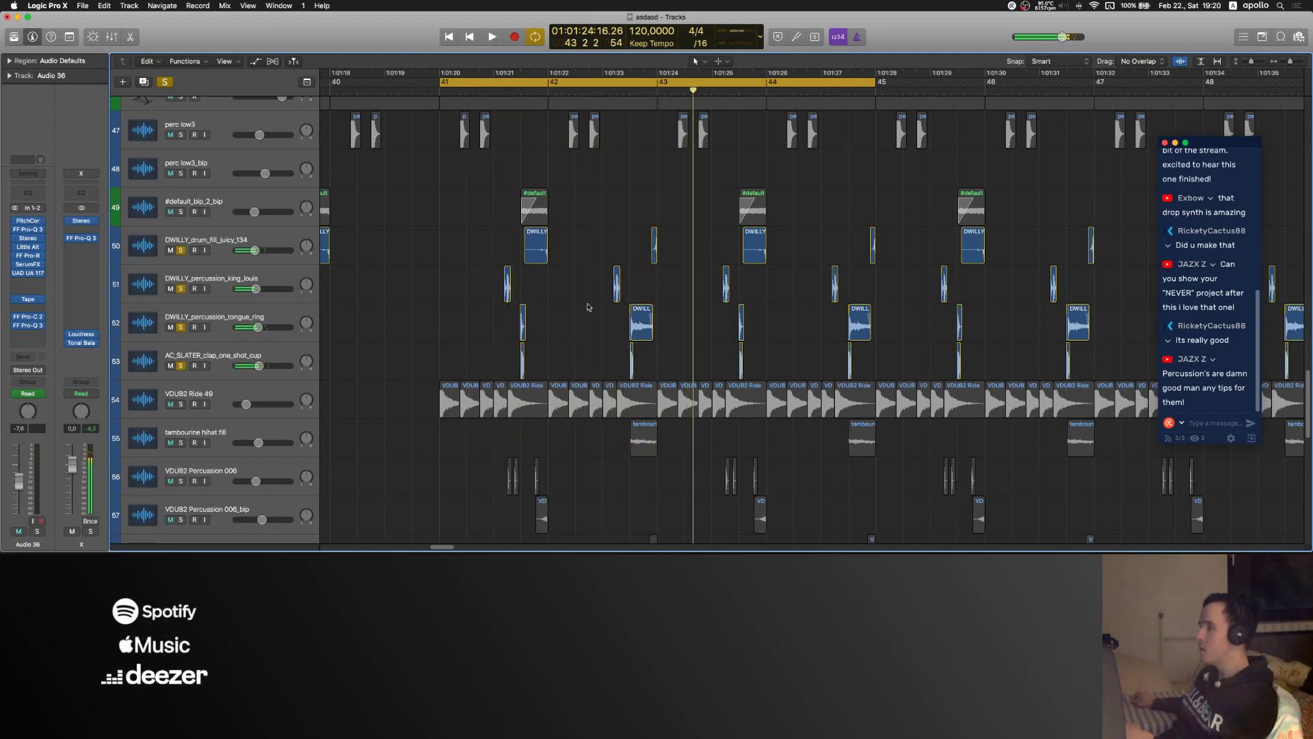
# - Add VDUB2 Ride 49 to the soloed percussion, play the combination, and remove the ride's solo
pyautogui.scroll(1, 486, 346)
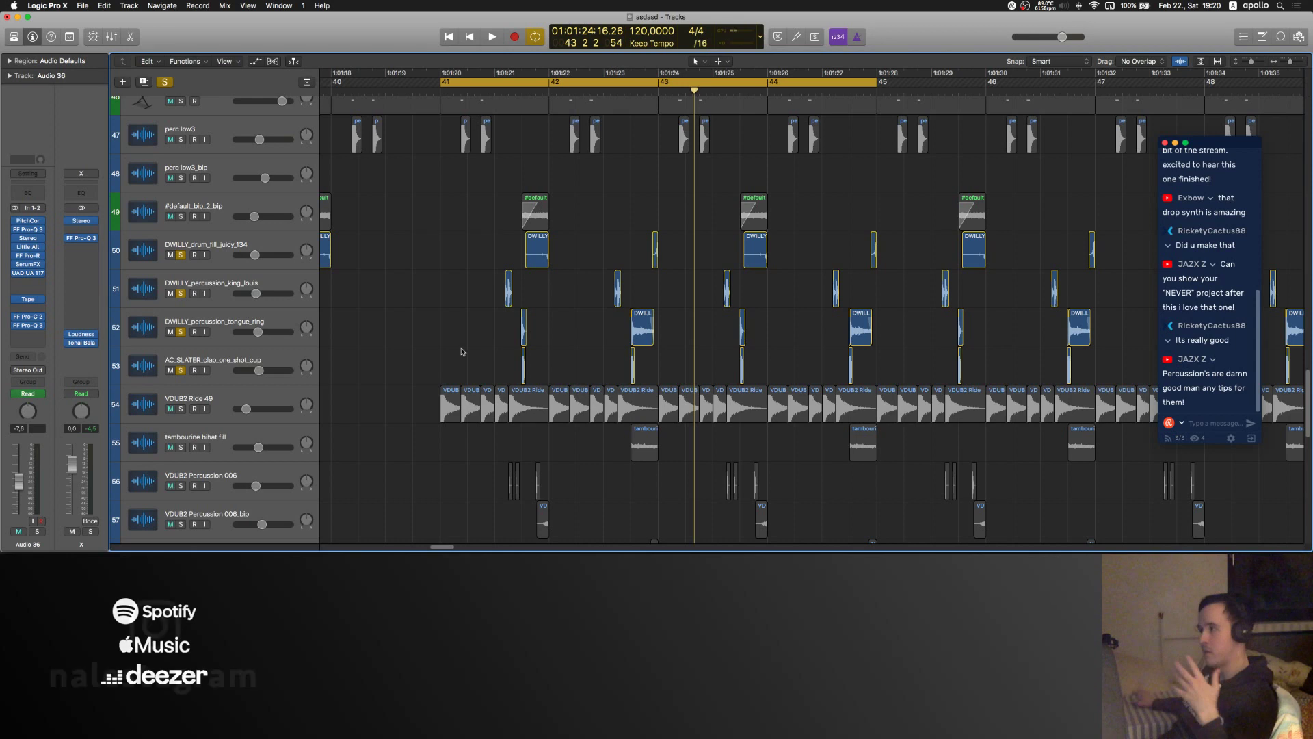
pyautogui.click(163, 417)
pyautogui.click(181, 409)
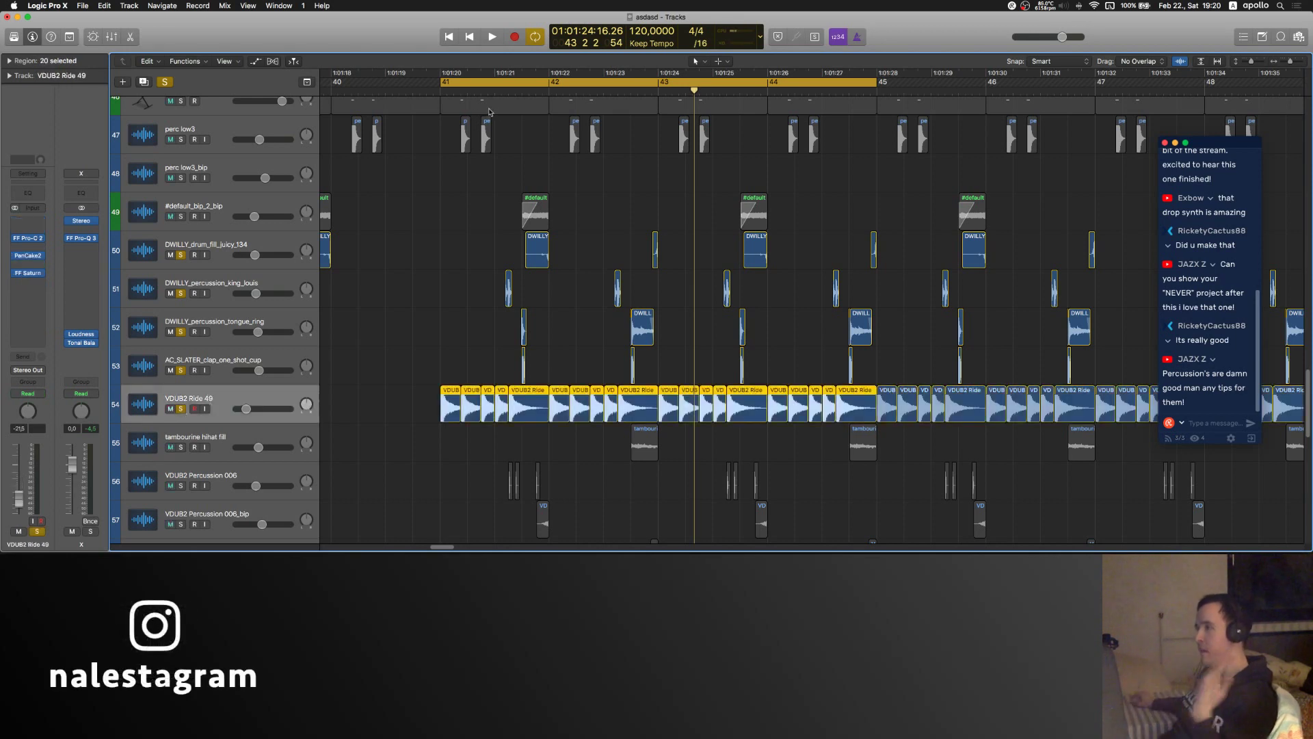
pyautogui.click(442, 317)
pyautogui.press('space')
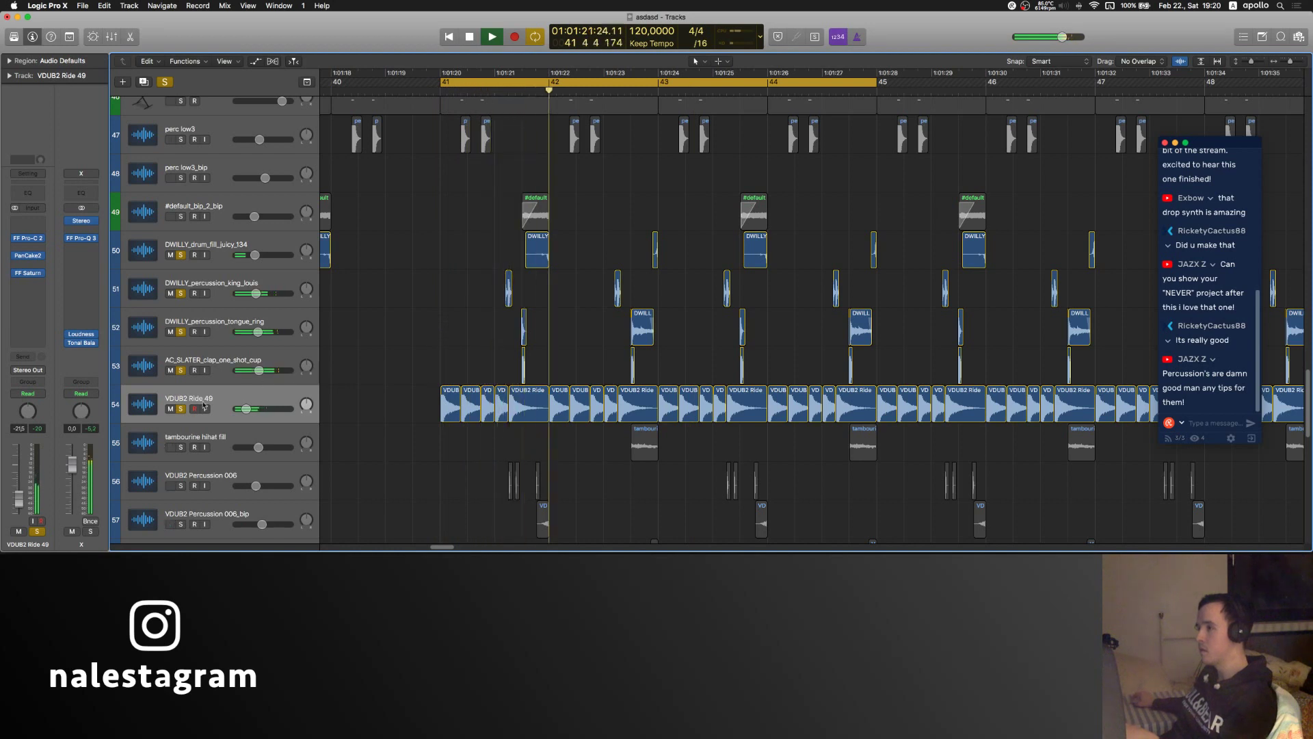
pyautogui.click(181, 409)
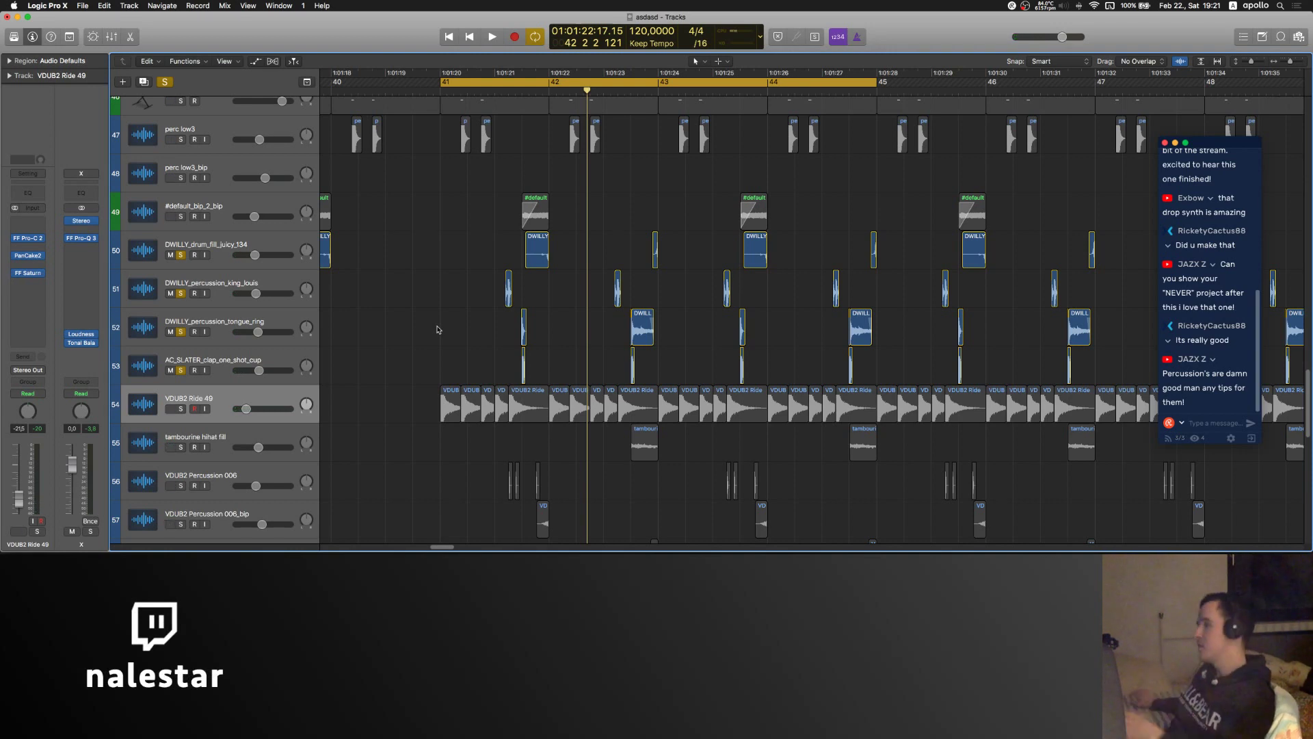
# - Add #default and perc low3 to the soloed percussion tracks and play them together from bar 41
pyautogui.scroll(5, 438, 329)
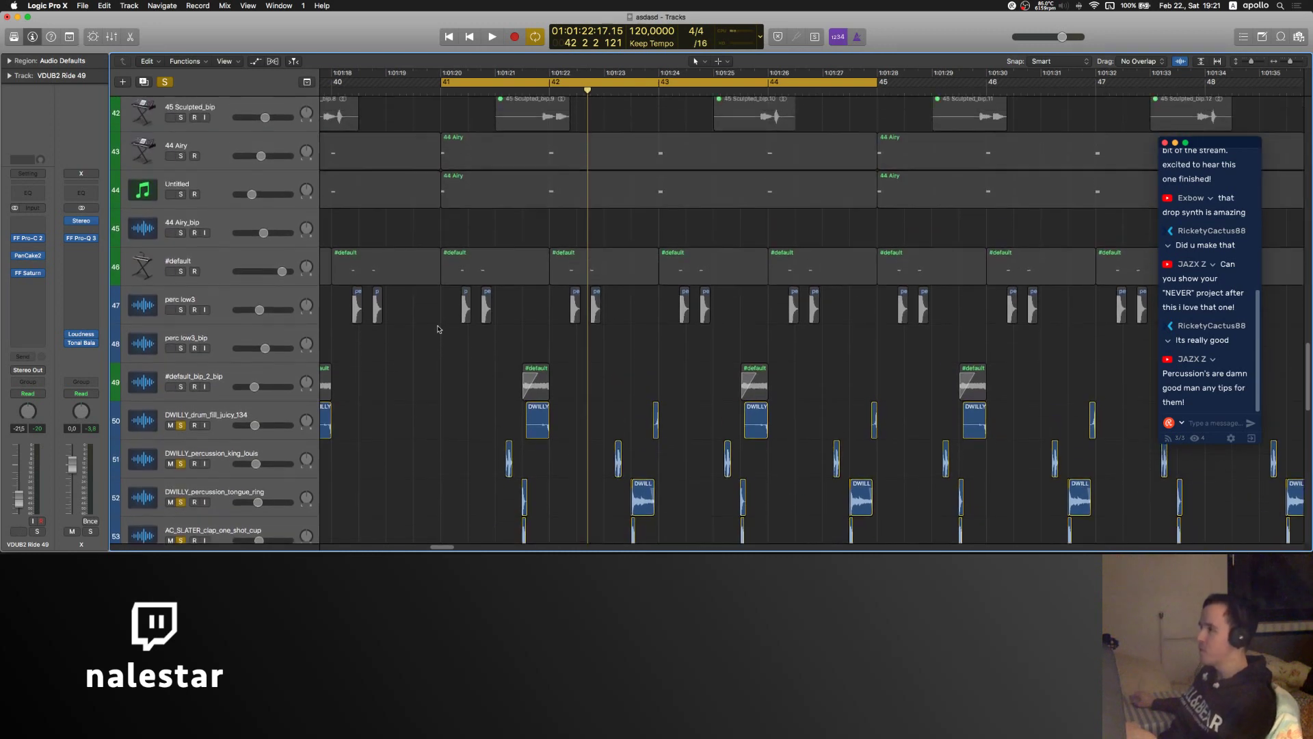
pyautogui.press('super+Left')
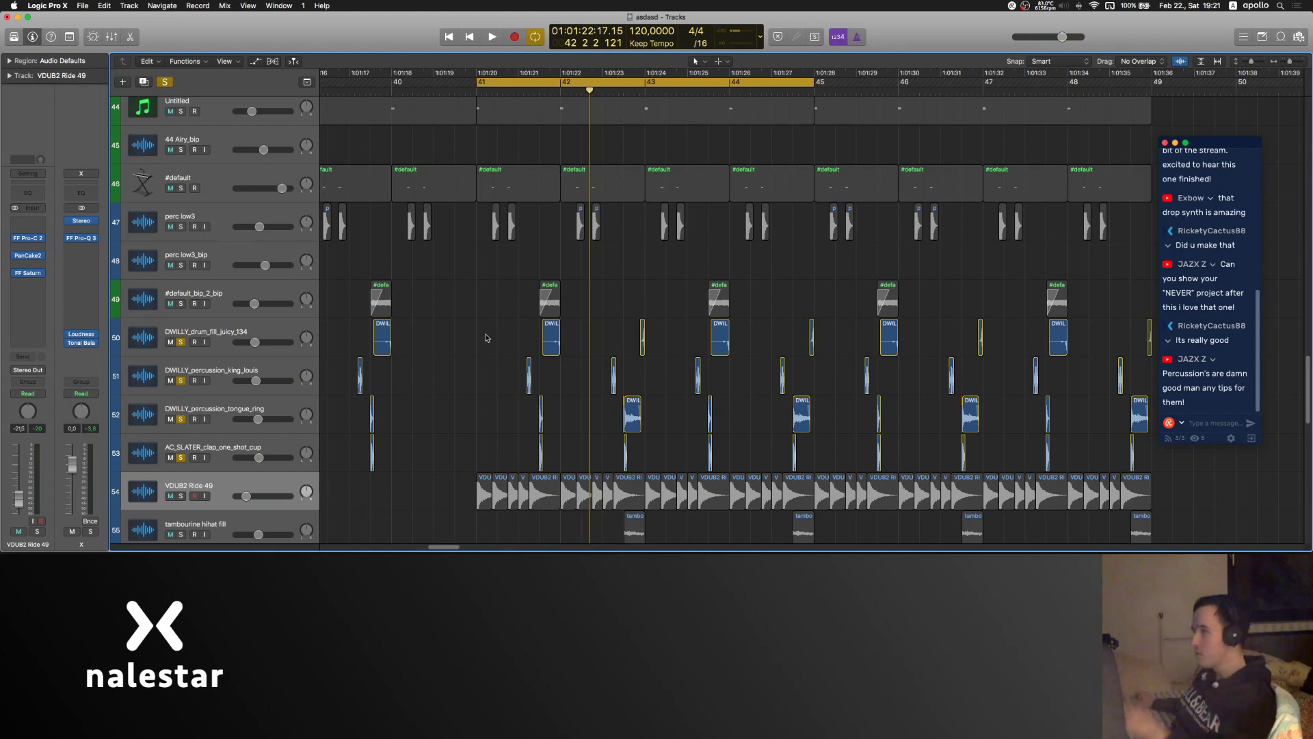
pyautogui.scroll(5, 486, 338)
pyautogui.scroll(3, 470, 365)
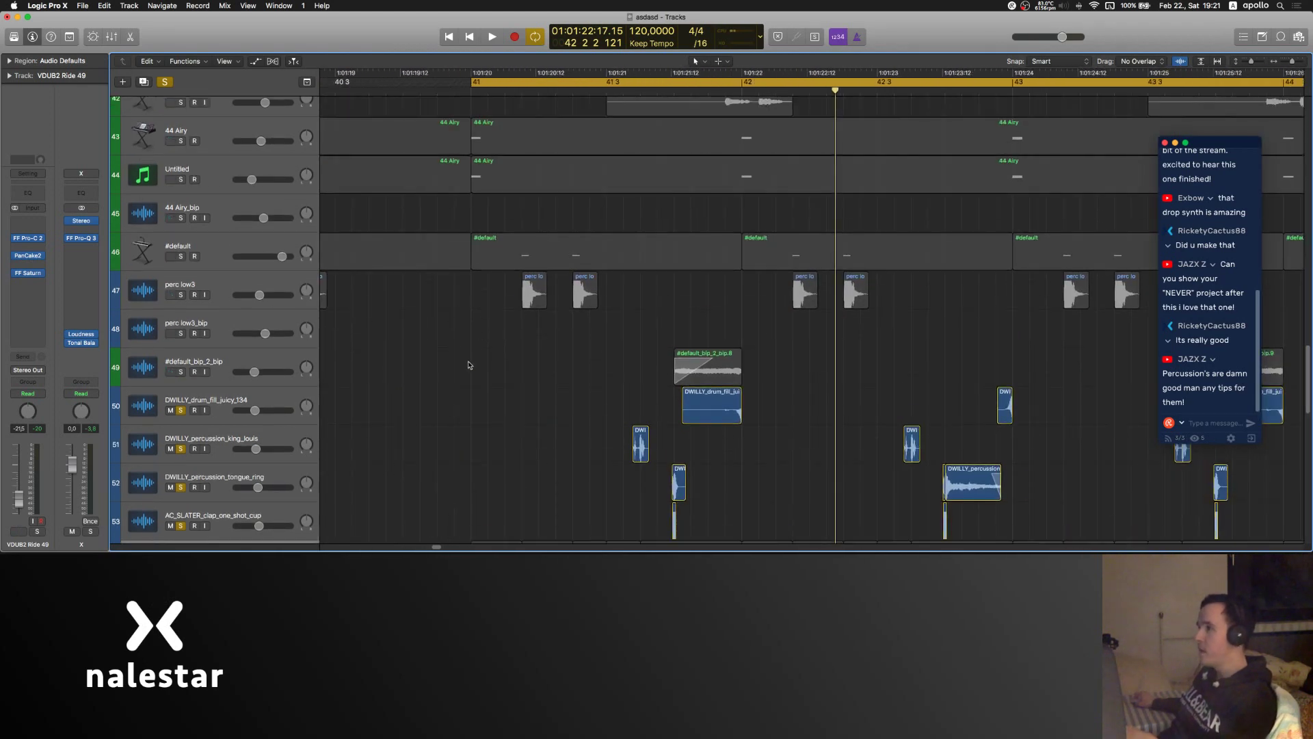
pyautogui.click(223, 281)
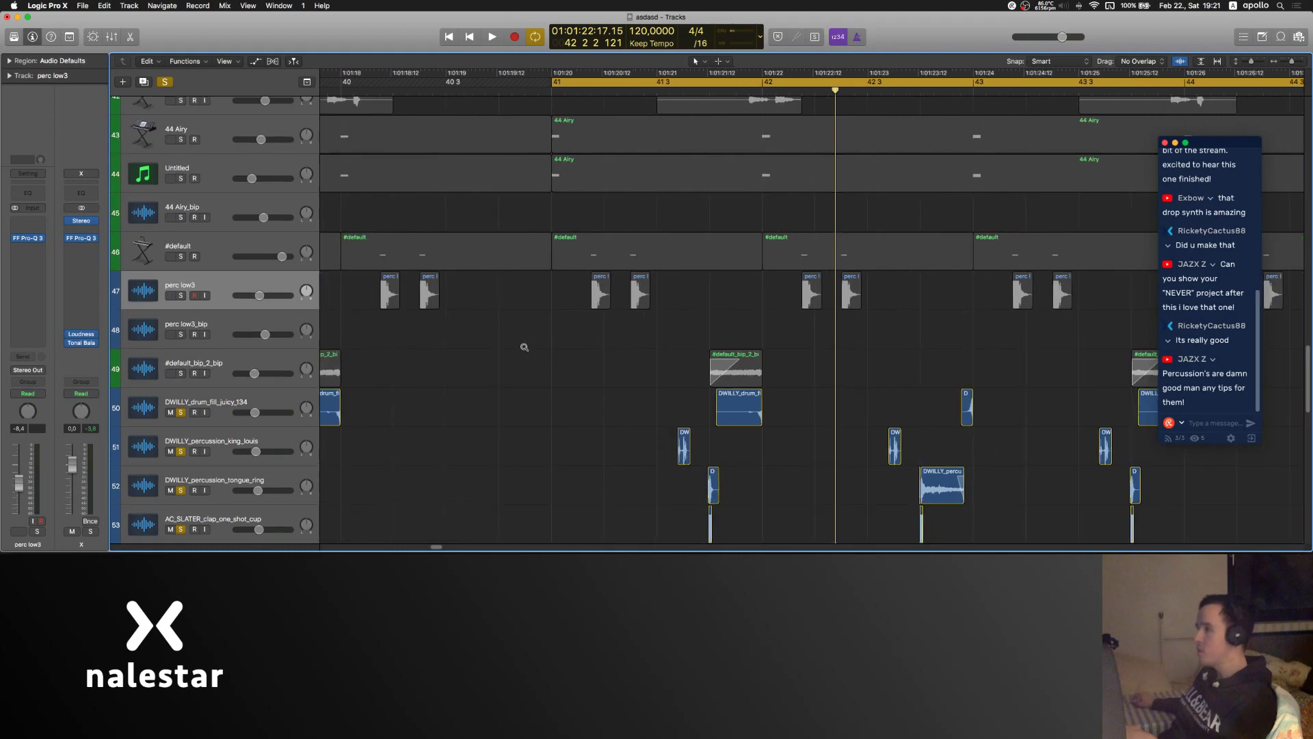
pyautogui.press('super+Left')
pyautogui.hscroll(3, 621, 291)
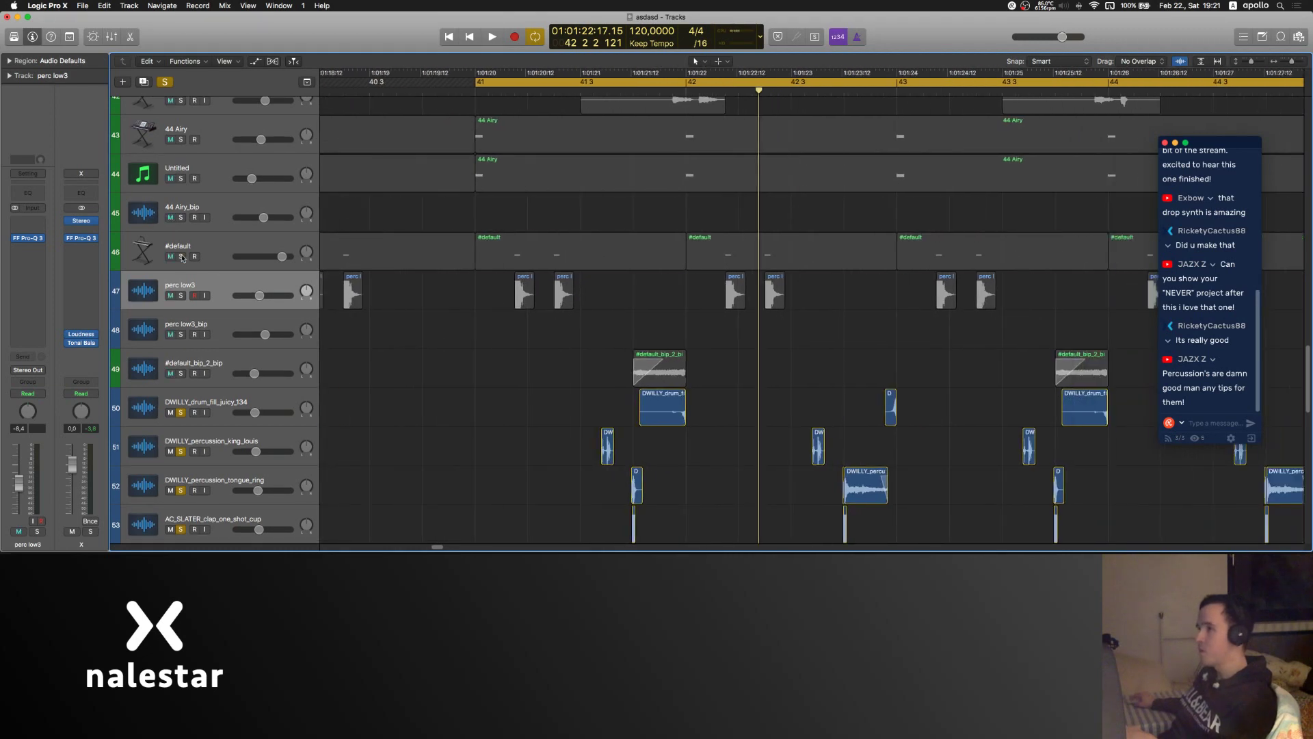
pyautogui.click(182, 256)
pyautogui.press('space')
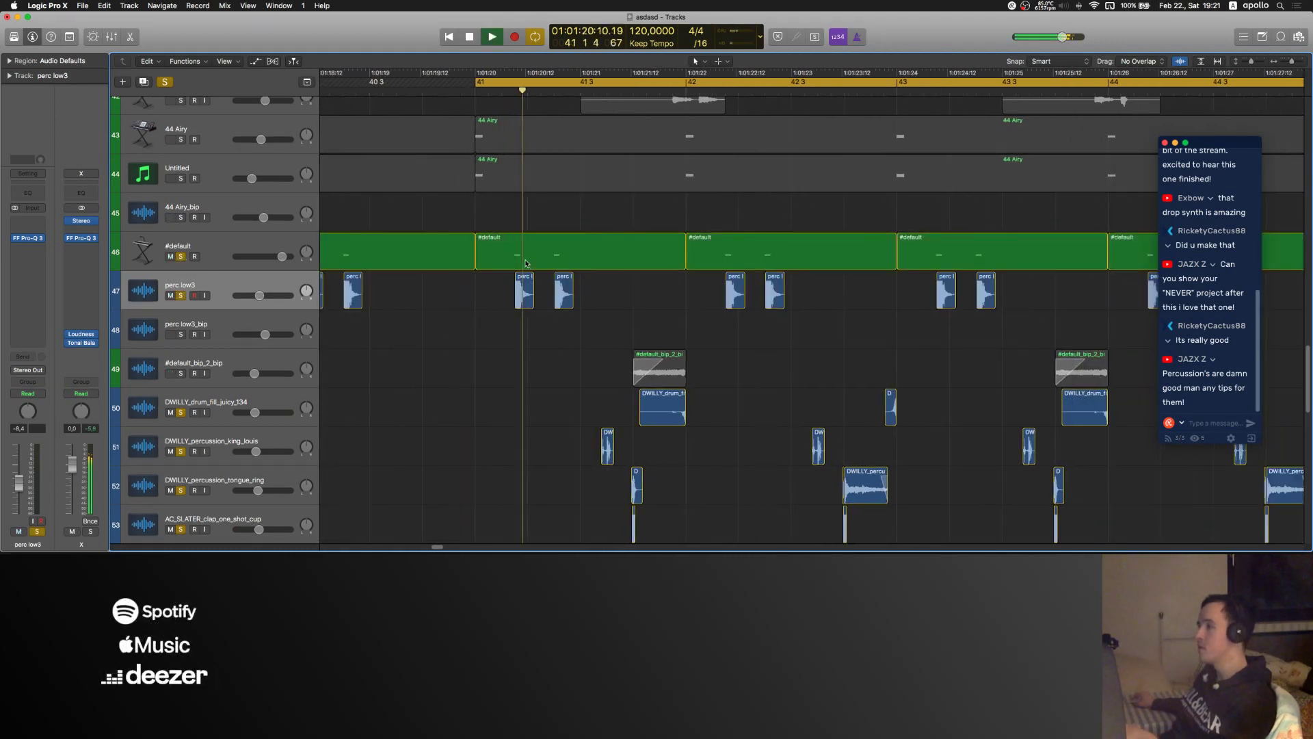
pyautogui.hscroll(4, 513, 307)
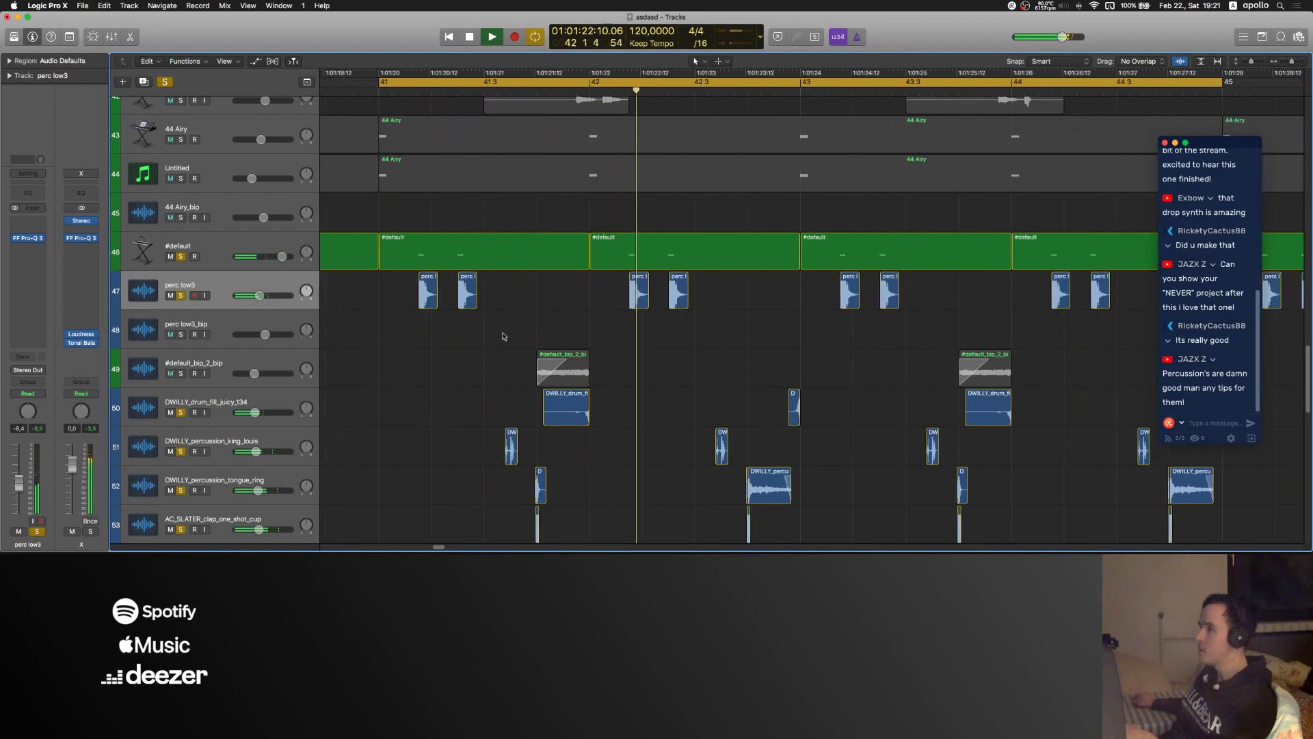
pyautogui.press('space')
pyautogui.hscroll(-1, 525, 326)
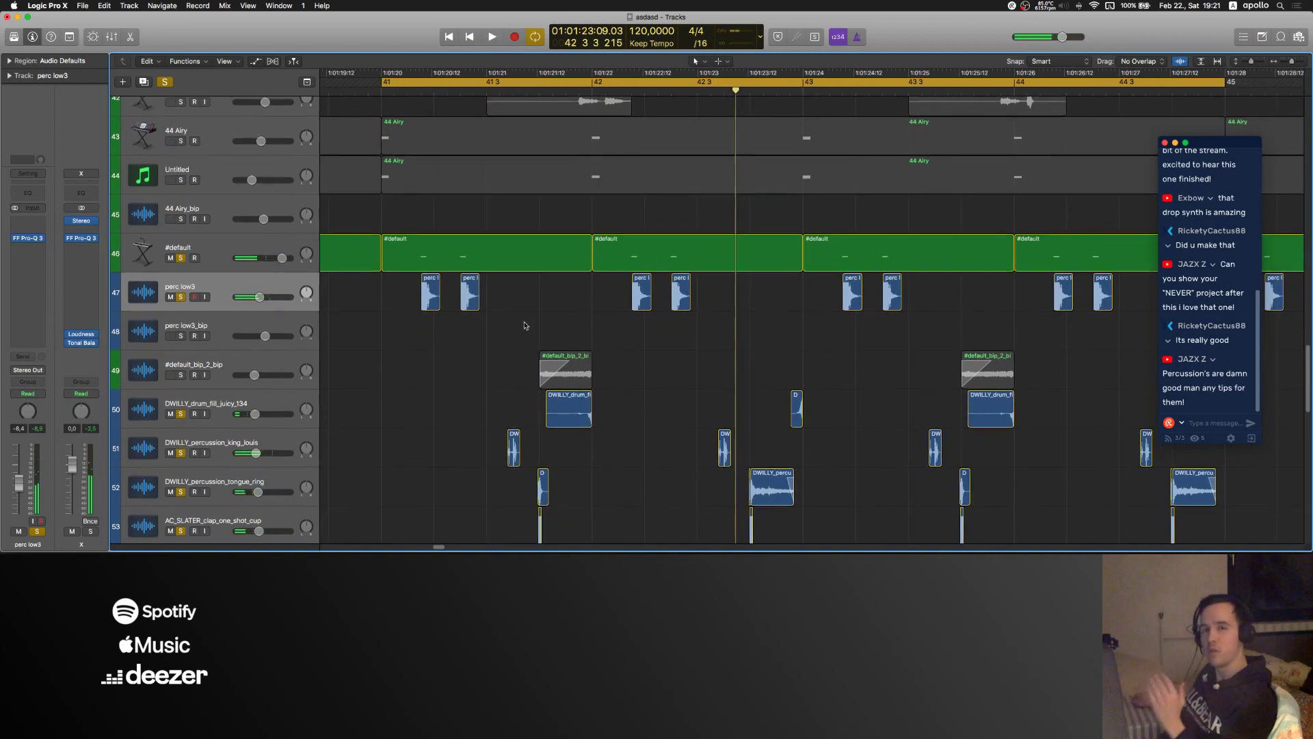
# - Add VDUB2 Percussion 006 to the soloed percussion tracks and play the combination
pyautogui.scroll(-2, 525, 326)
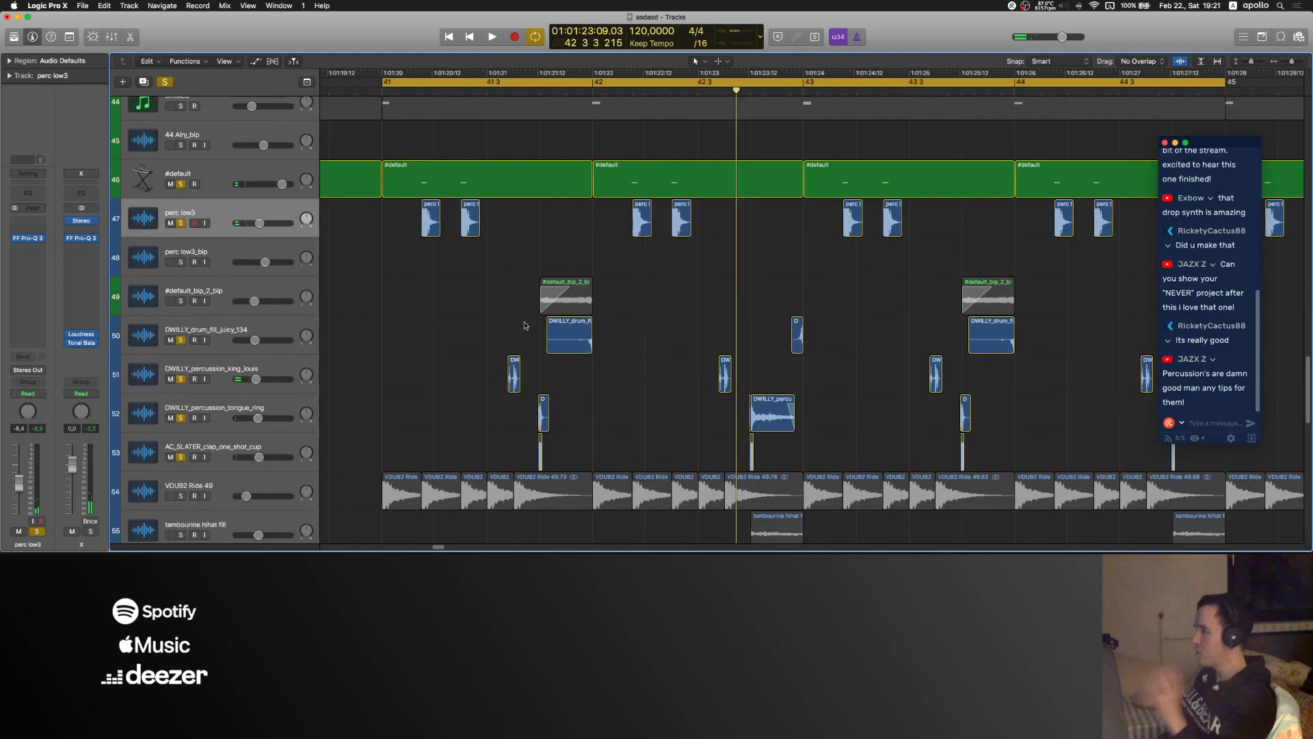
pyautogui.scroll(-6, 525, 325)
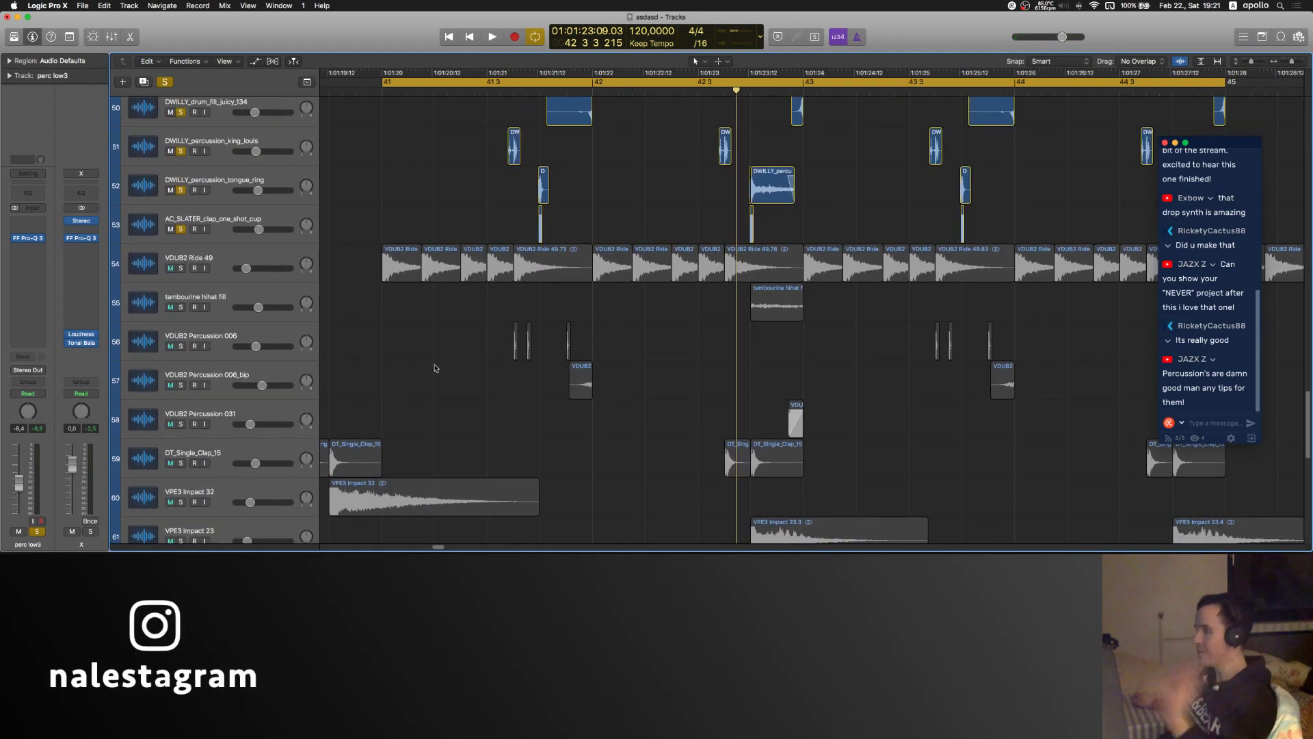
pyautogui.scroll(1, 251, 361)
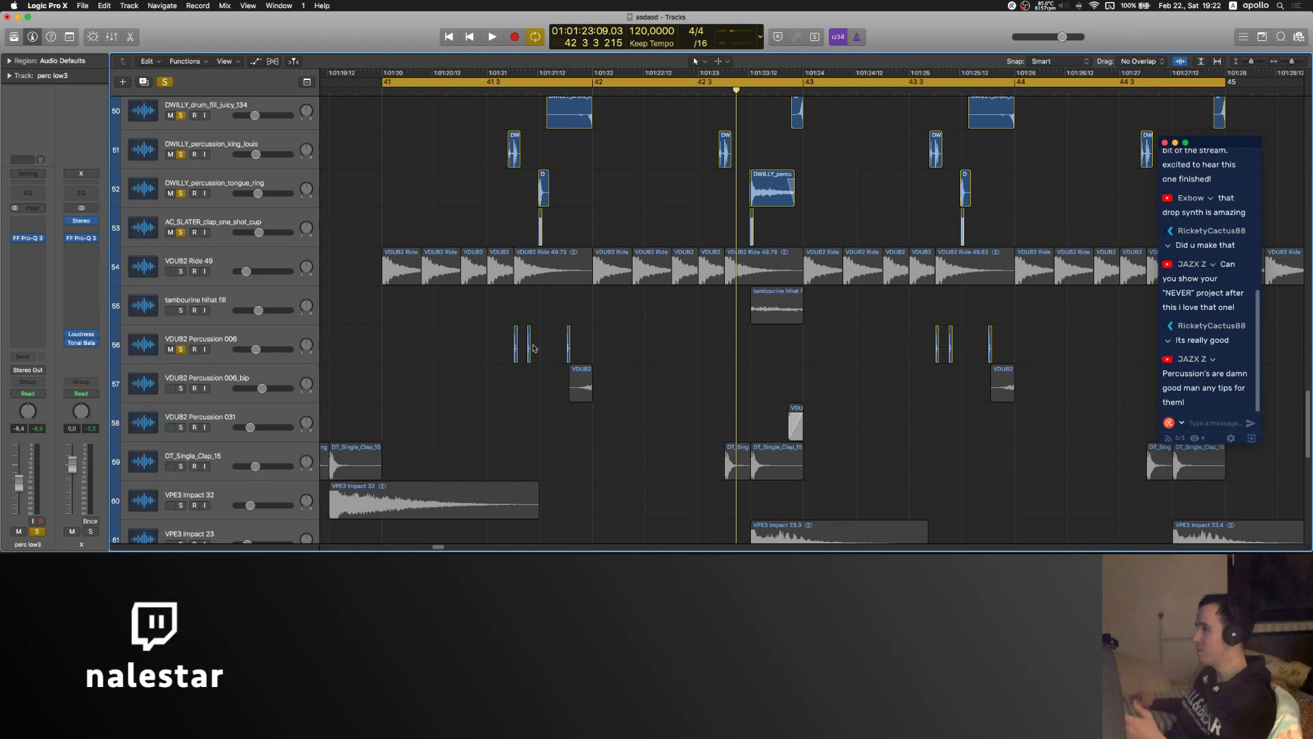
pyautogui.scroll(3, 558, 351)
pyautogui.press('space')
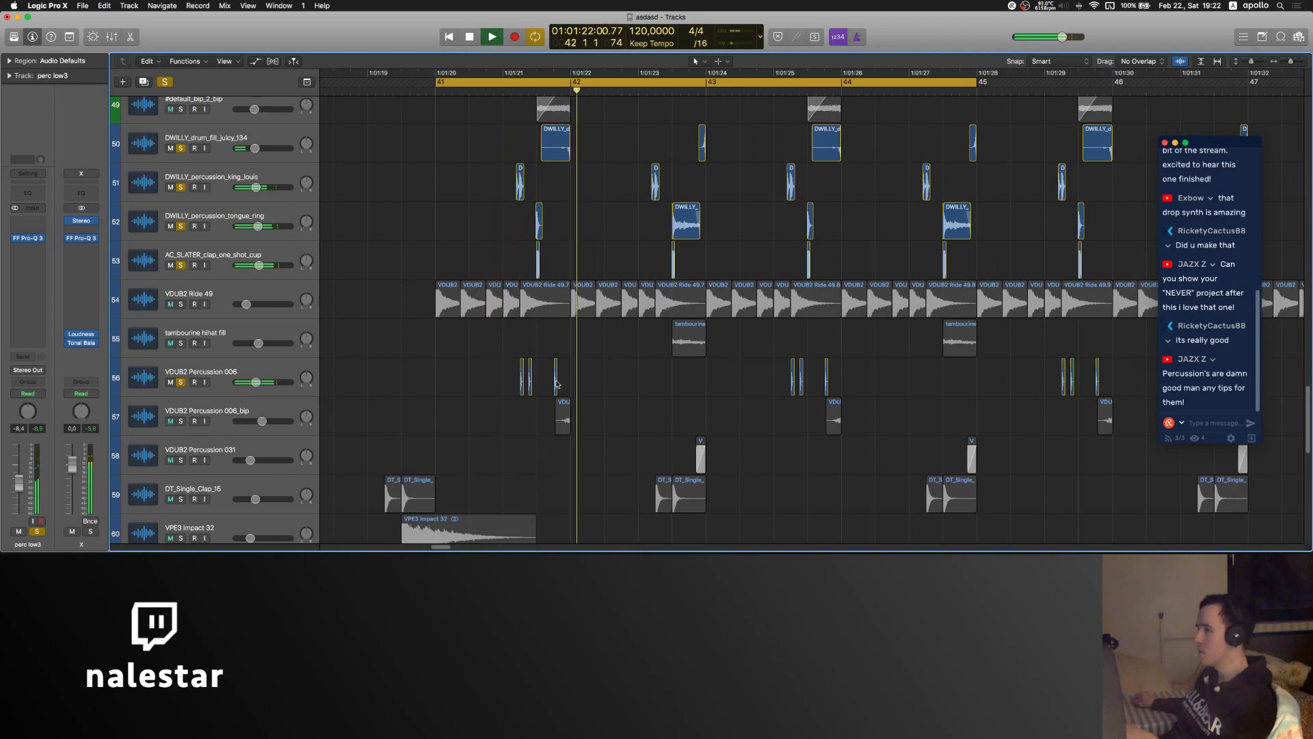
pyautogui.press('space')
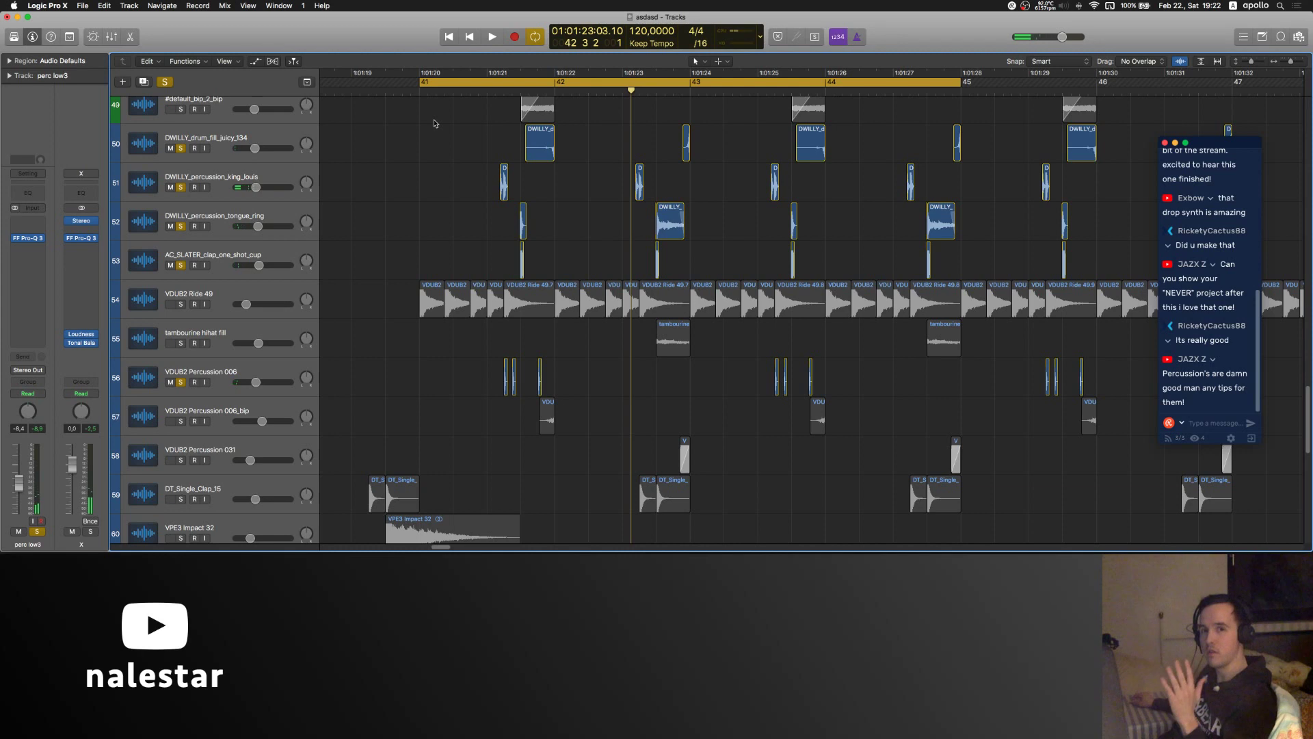
# - Find the VAD1 FX Impacts & Bombs 009 track and add it to the soloed tracks
pyautogui.scroll(-10, 467, 264)
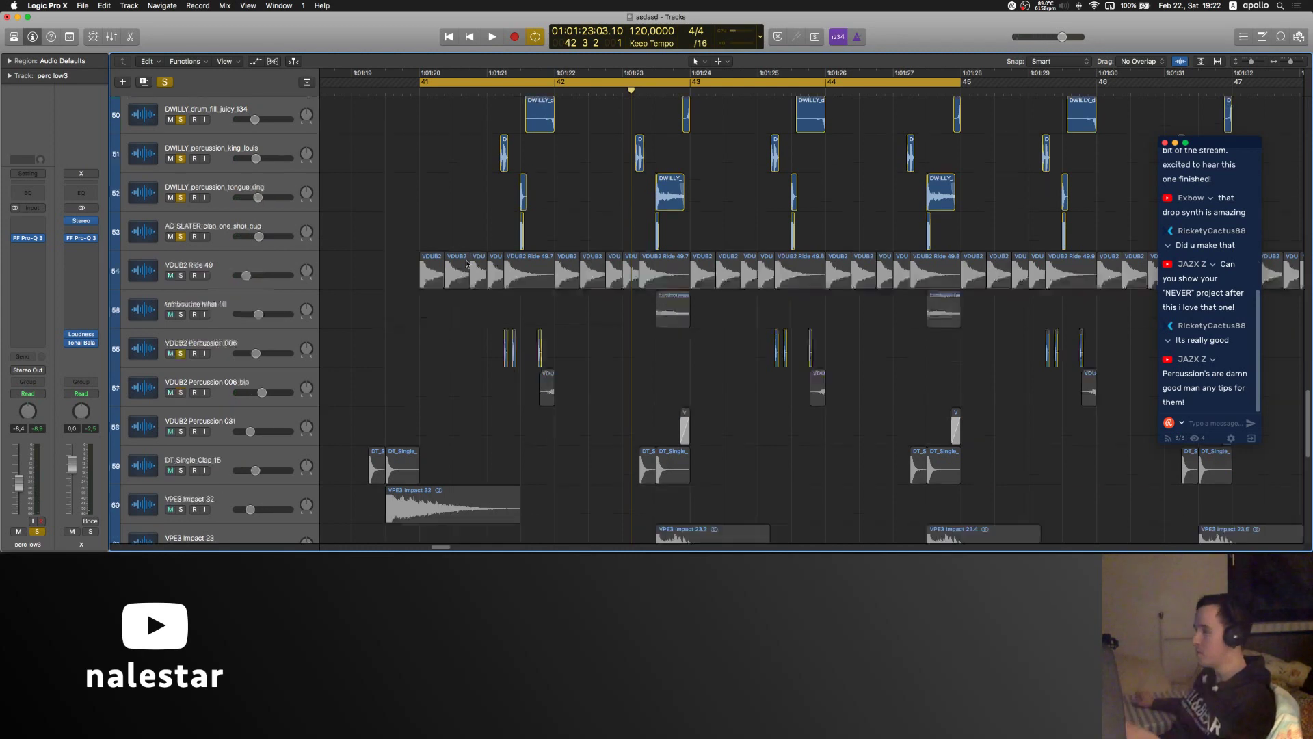
pyautogui.scroll(15, 468, 264)
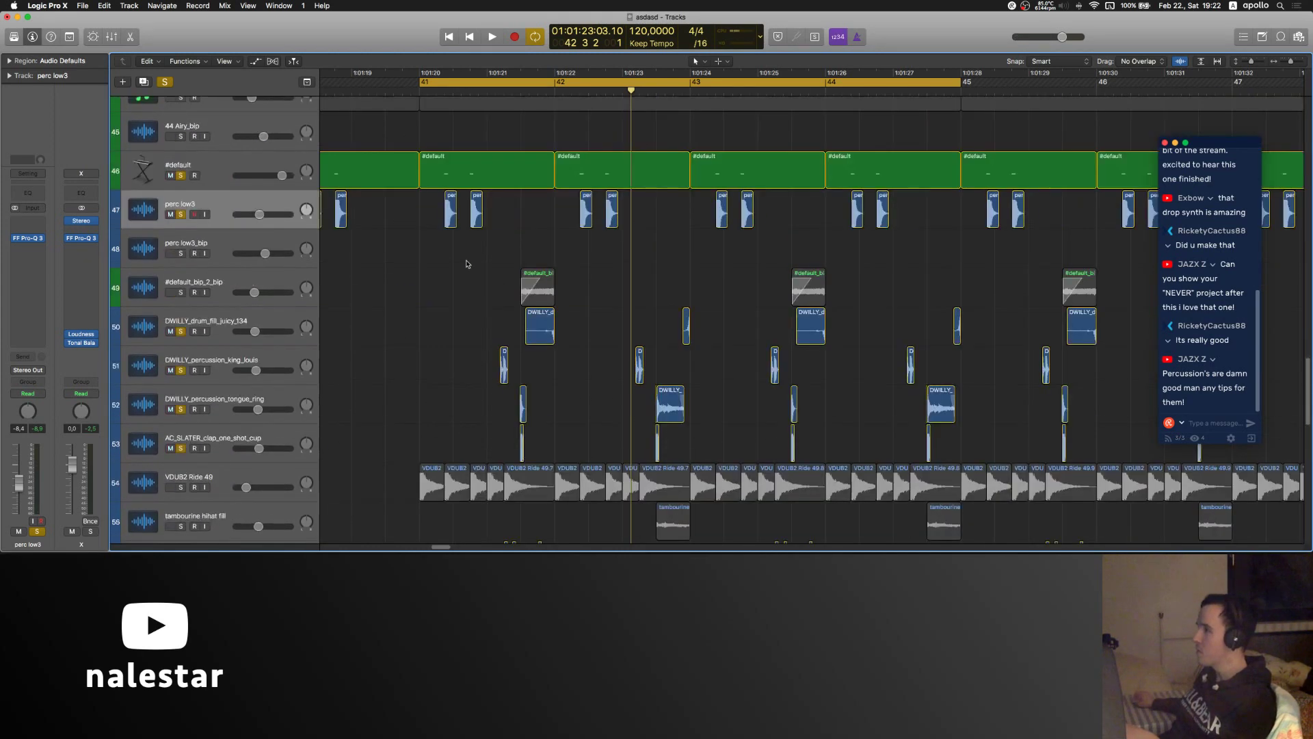
pyautogui.scroll(-10, 467, 263)
pyautogui.scroll(15, 467, 263)
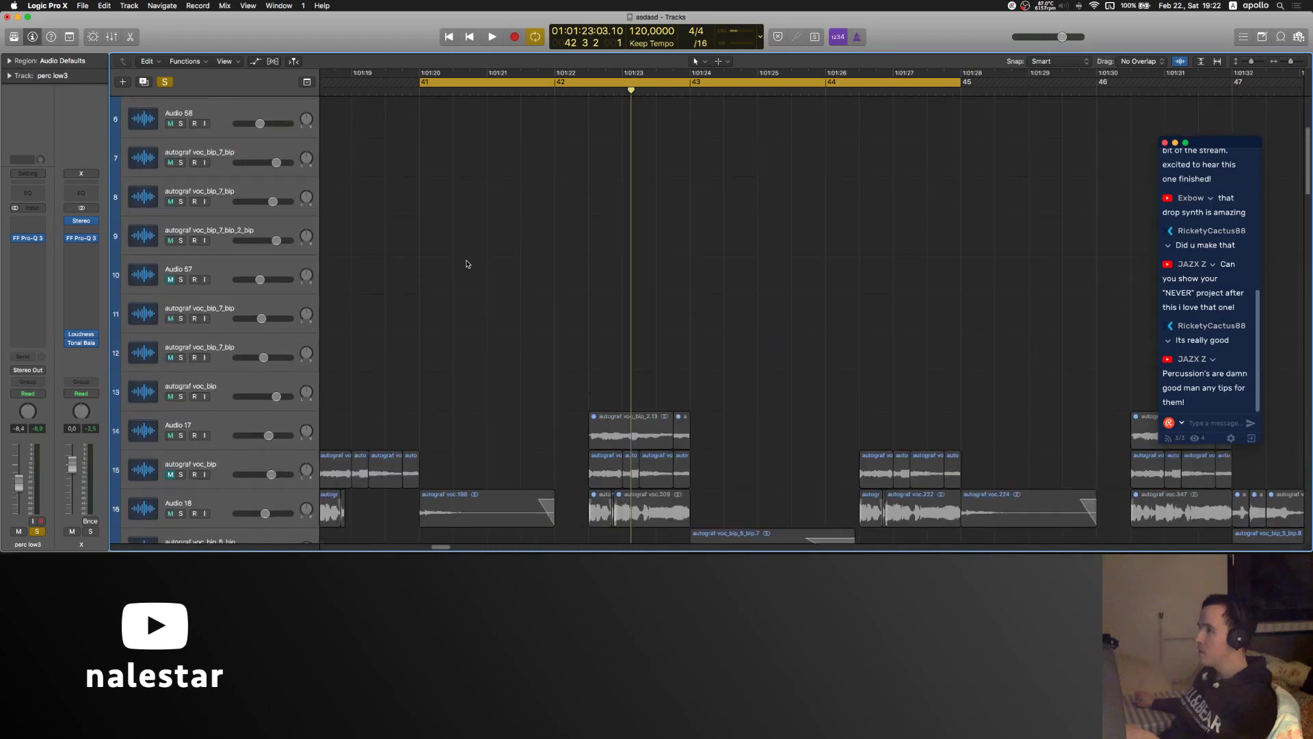
pyautogui.scroll(-10, 467, 264)
pyautogui.scroll(-10, 467, 263)
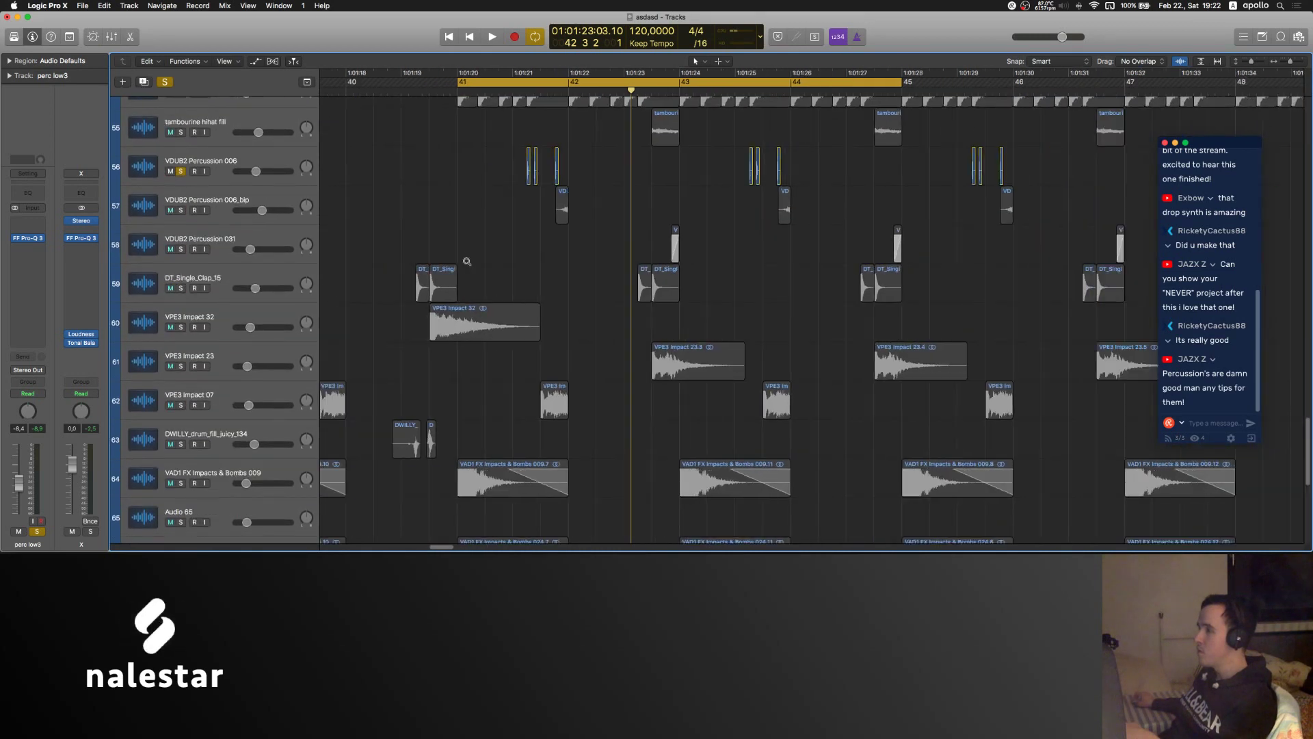
pyautogui.scroll(3, 467, 277)
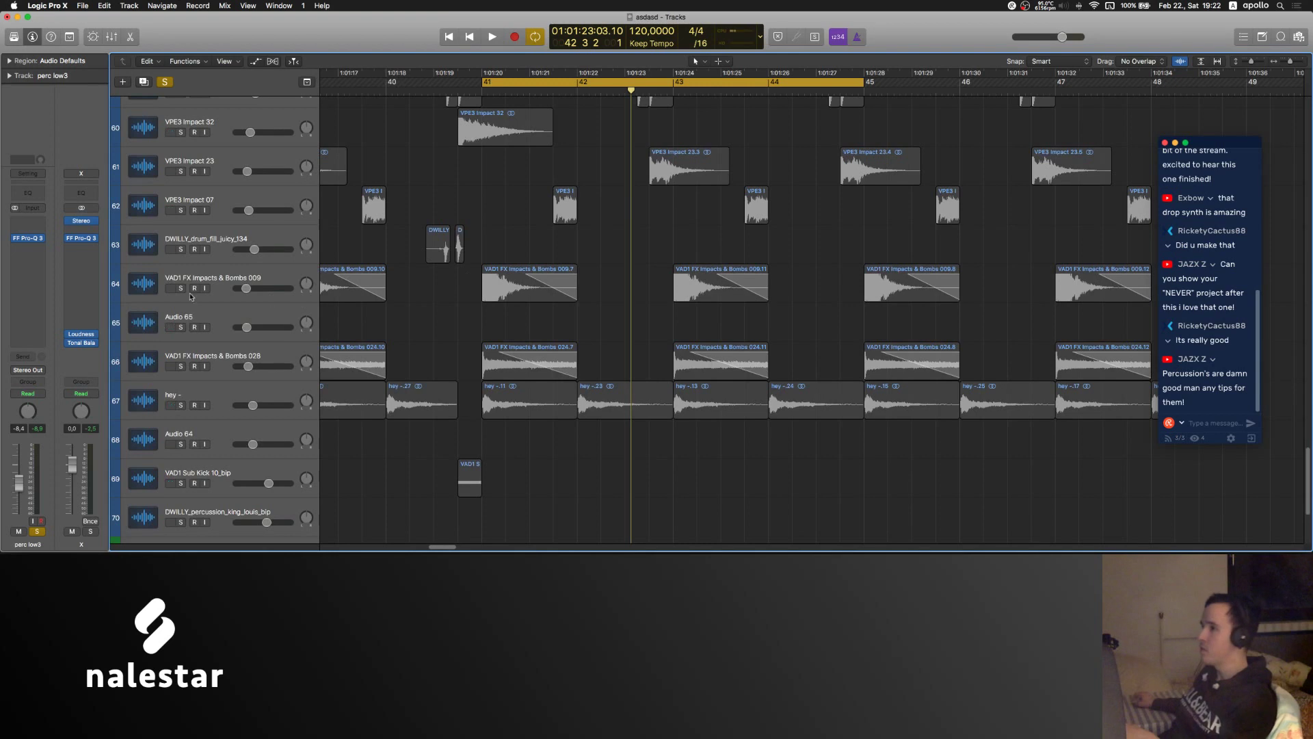
pyautogui.click(180, 288)
pyautogui.scroll(1, 216, 281)
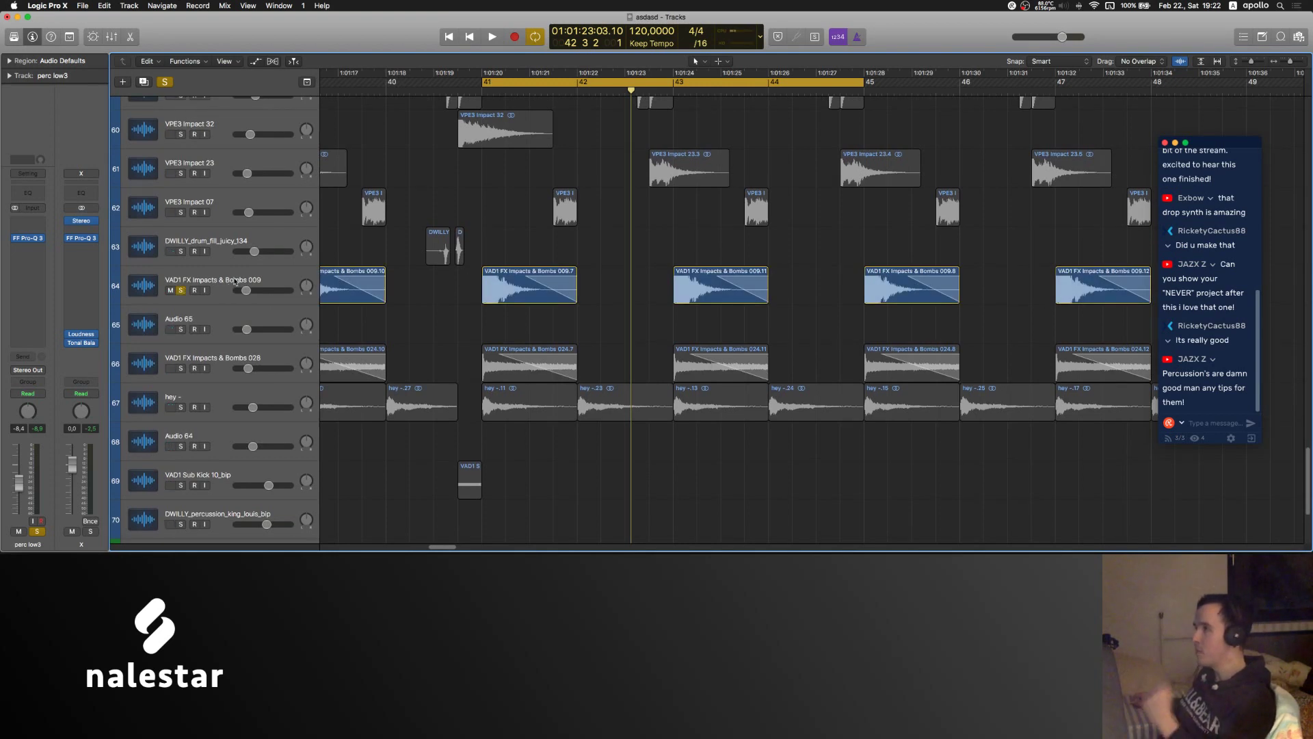
# - Turn off cycle playback, play from bar 40 beat 4, and add VAD1 FX Impacts & Bombs 028 to the solo
pyautogui.press('c')
pyautogui.click(459, 91)
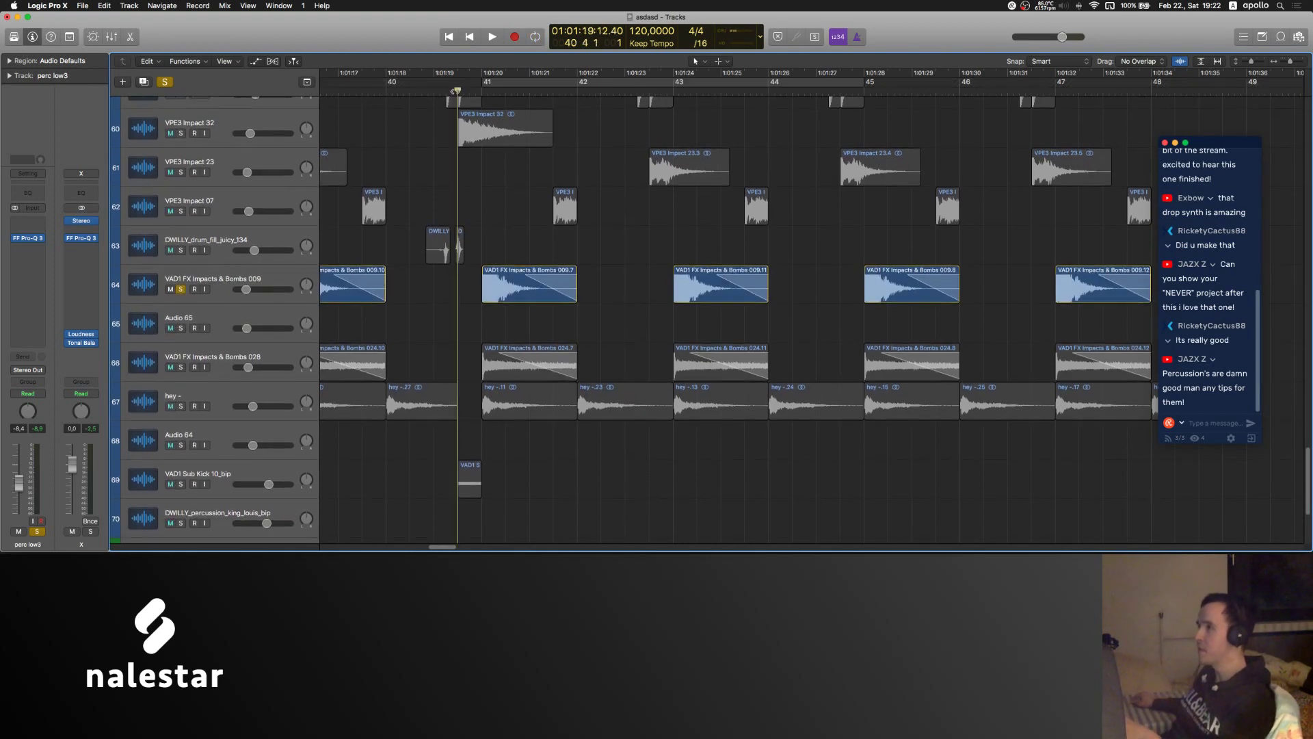
pyautogui.scroll(-1, 495, 277)
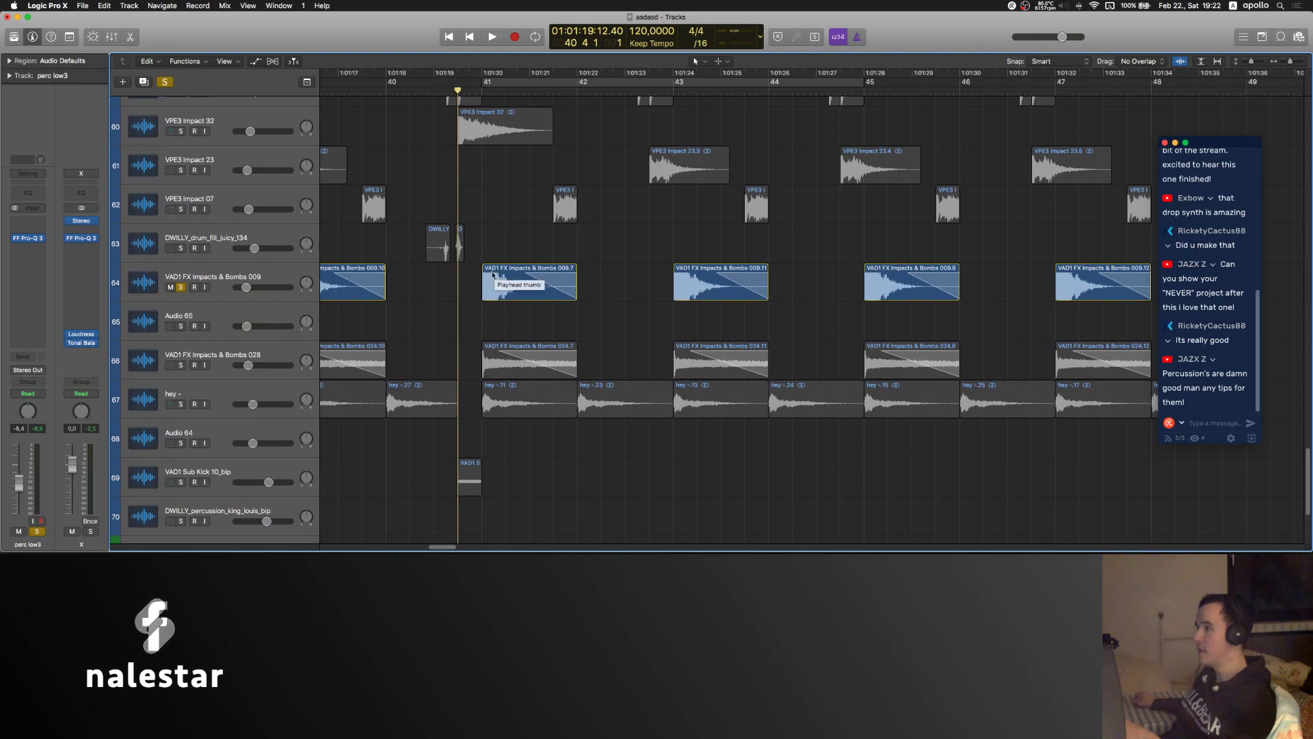
pyautogui.press('space')
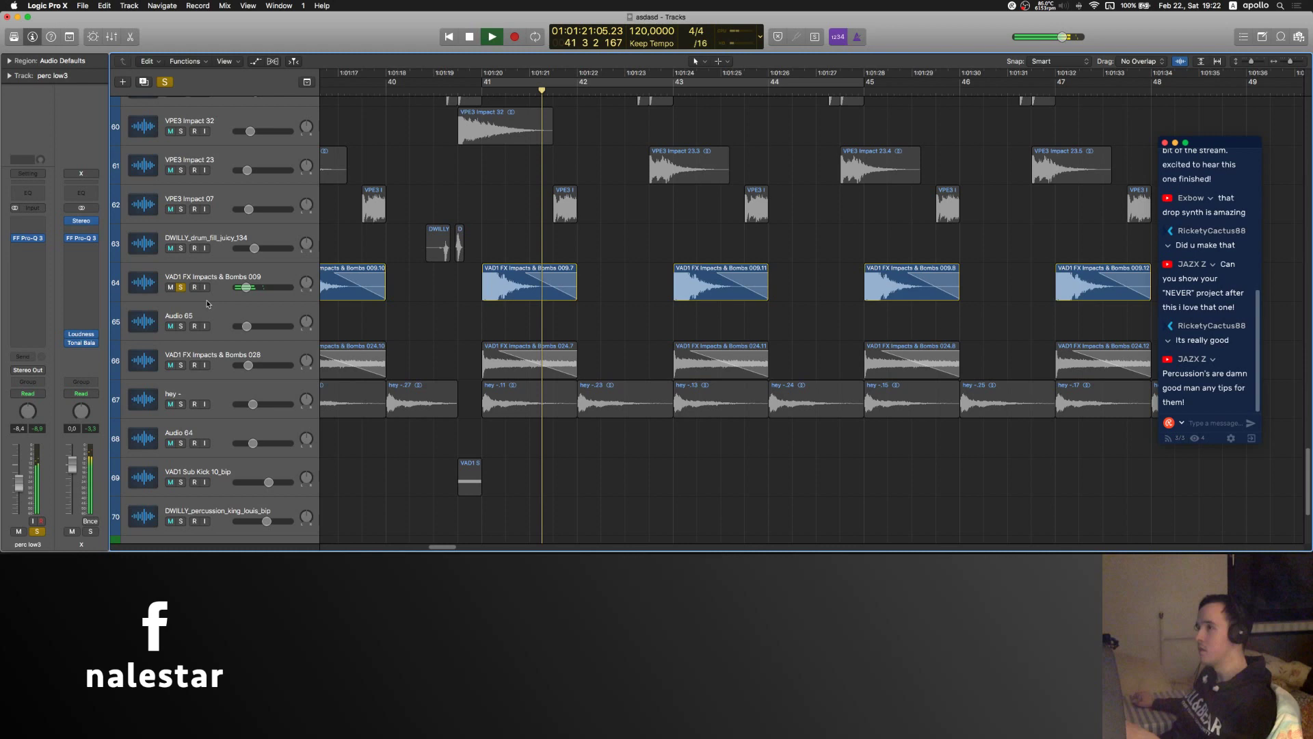
pyautogui.click(180, 365)
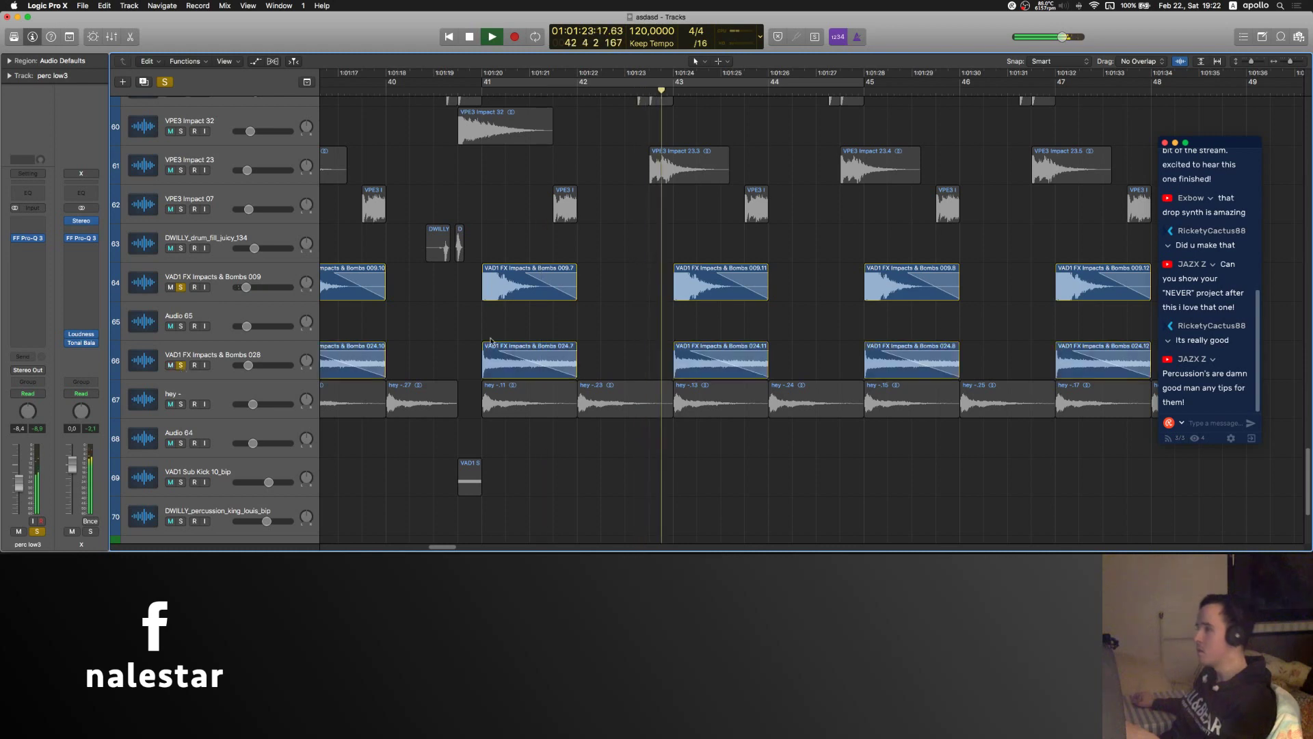
# - Add VDUB2 Percussion 006_bip and VDUB2 Percussion 031 to the soloed tracks during playback, and stop
pyautogui.hscroll(2, 487, 320)
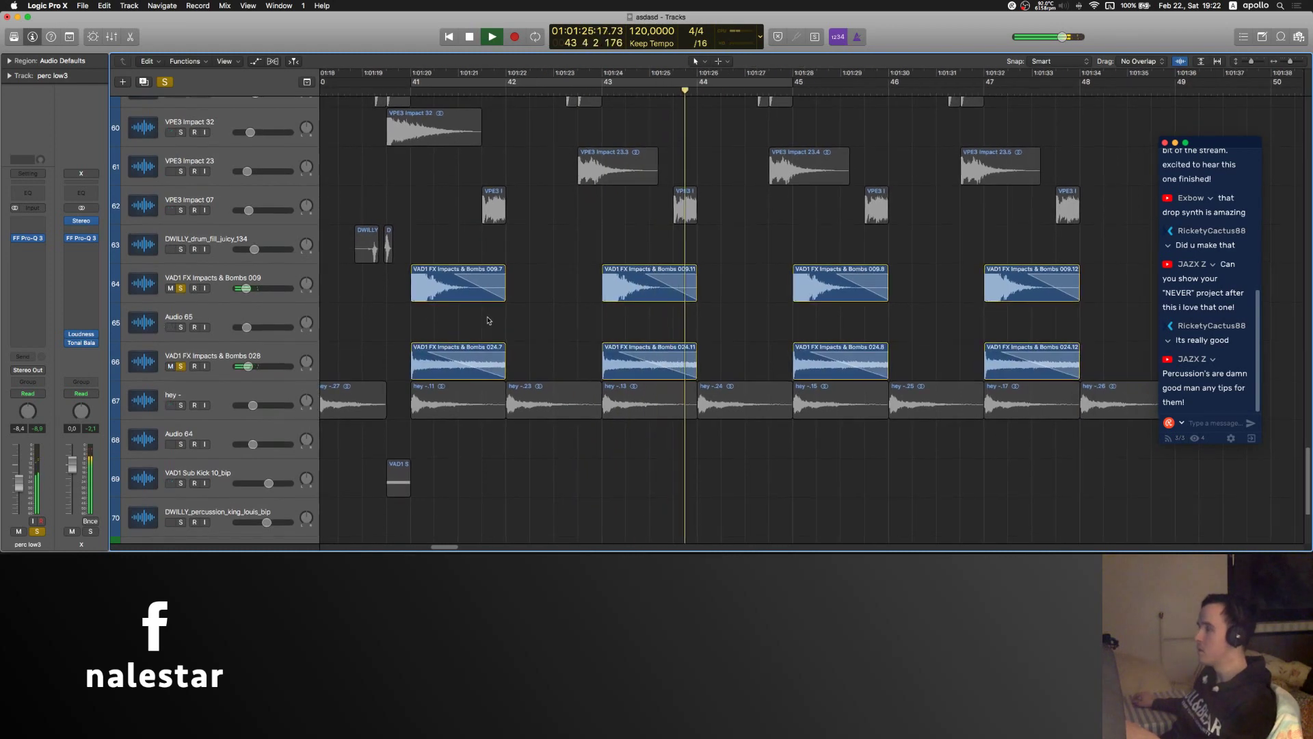
pyautogui.press('super+Left')
pyautogui.press('super+Left')
pyautogui.hscroll(2, 487, 320)
pyautogui.scroll(12, 487, 320)
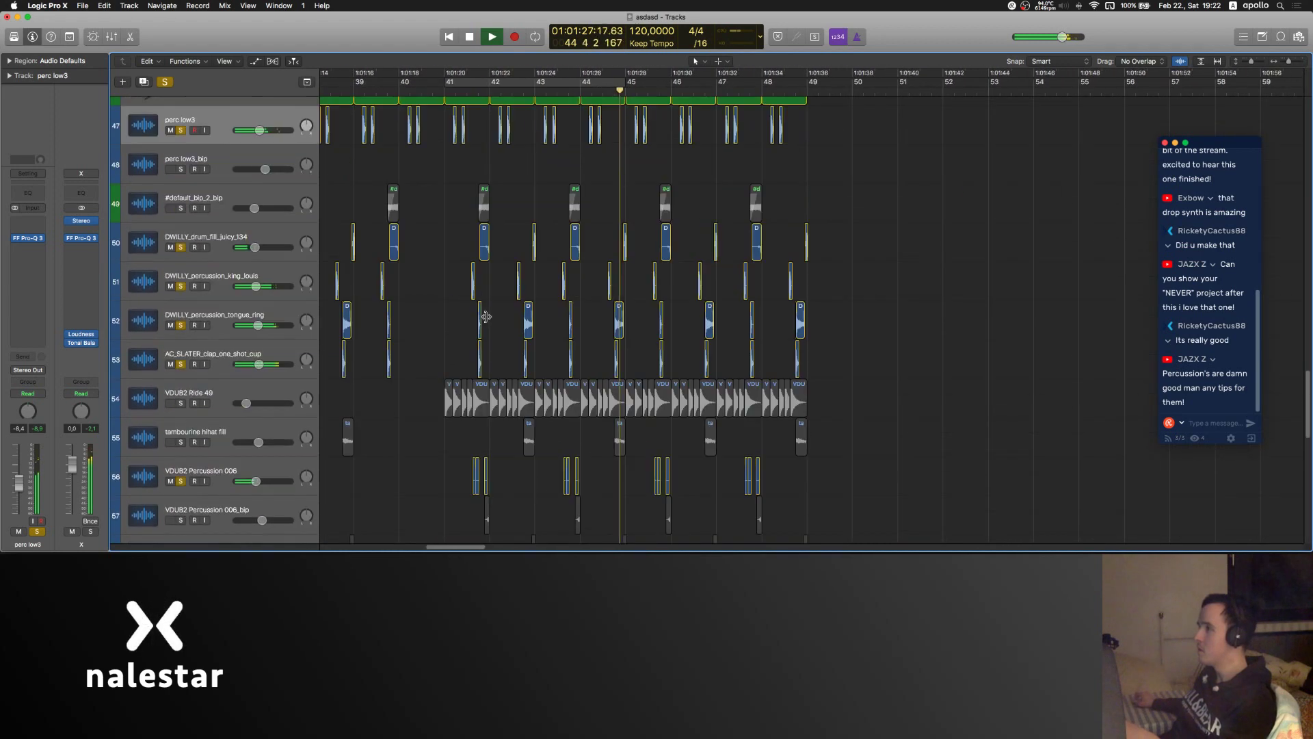
pyautogui.scroll(-4, 483, 320)
pyautogui.click(180, 313)
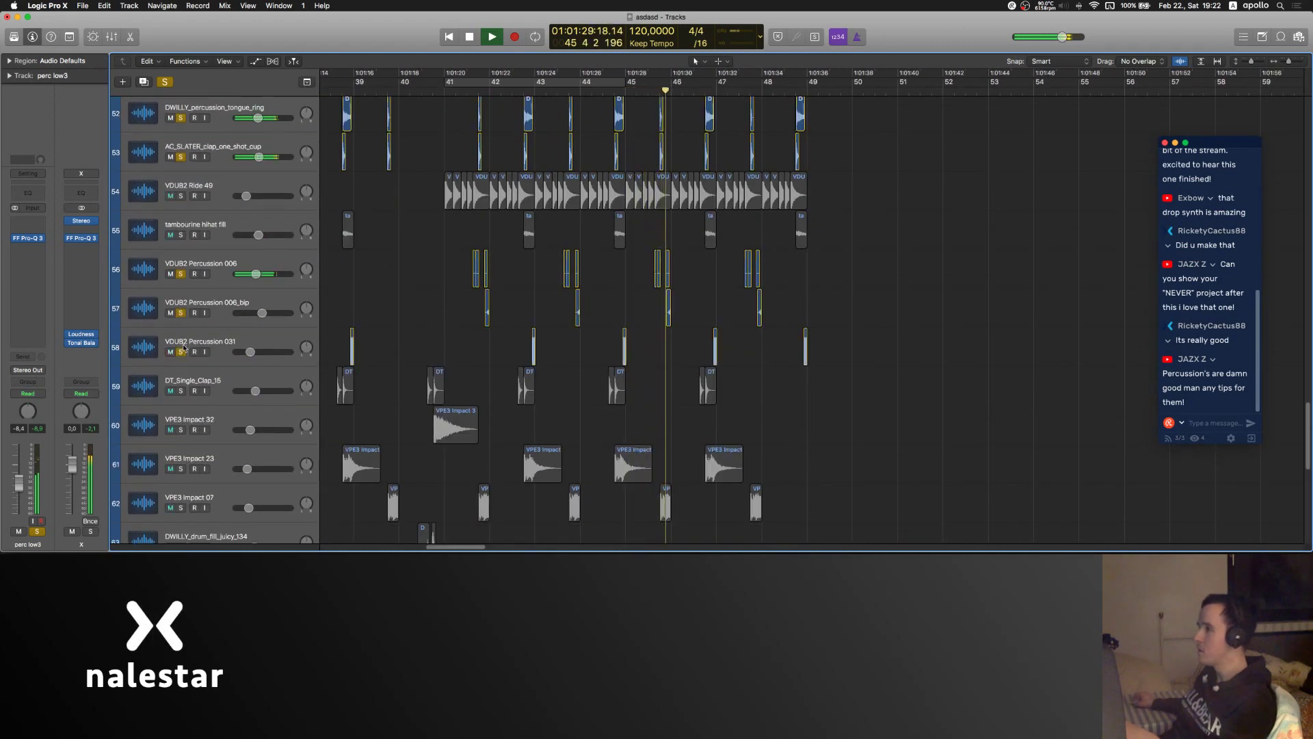
pyautogui.click(181, 351)
pyautogui.press('space')
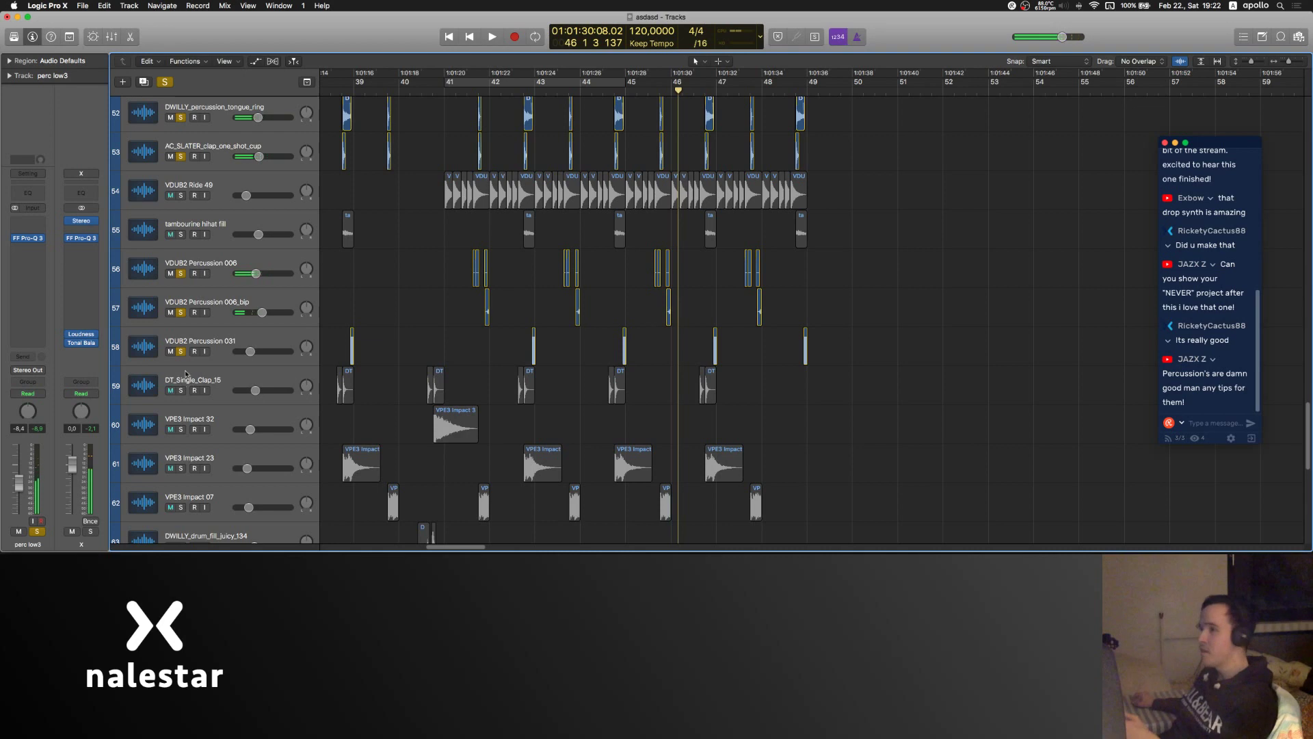
# - Add DT_Single_Clap_15 to the soloed tracks and play the whole percussion and impact group together
pyautogui.click(186, 375)
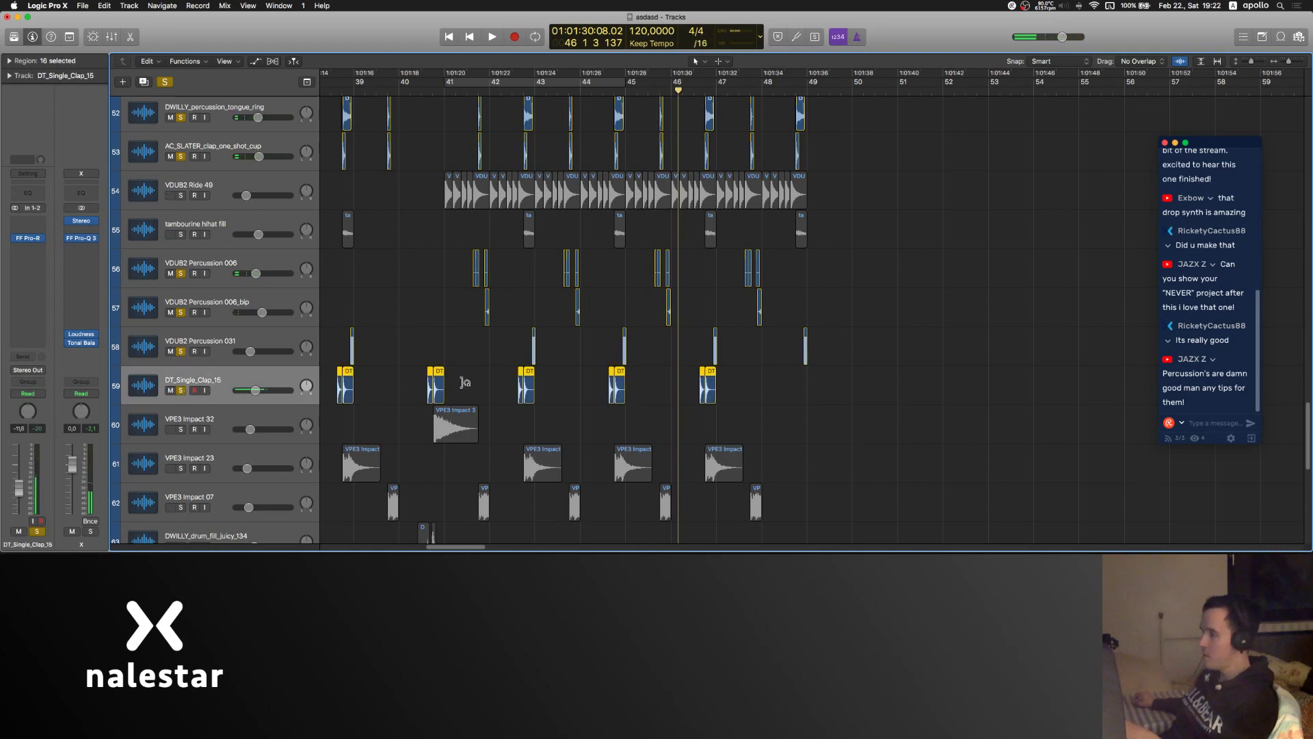
pyautogui.scroll(5, 523, 336)
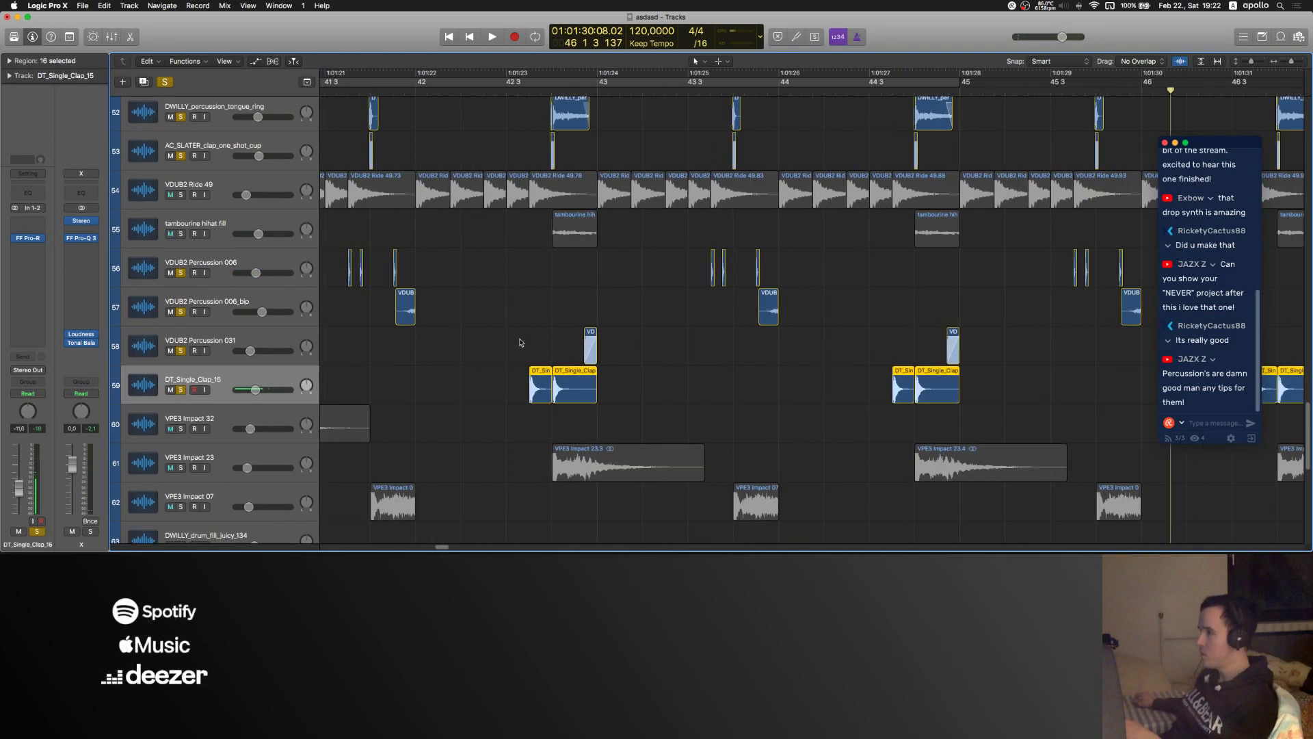
pyautogui.hscroll(-5, 596, 323)
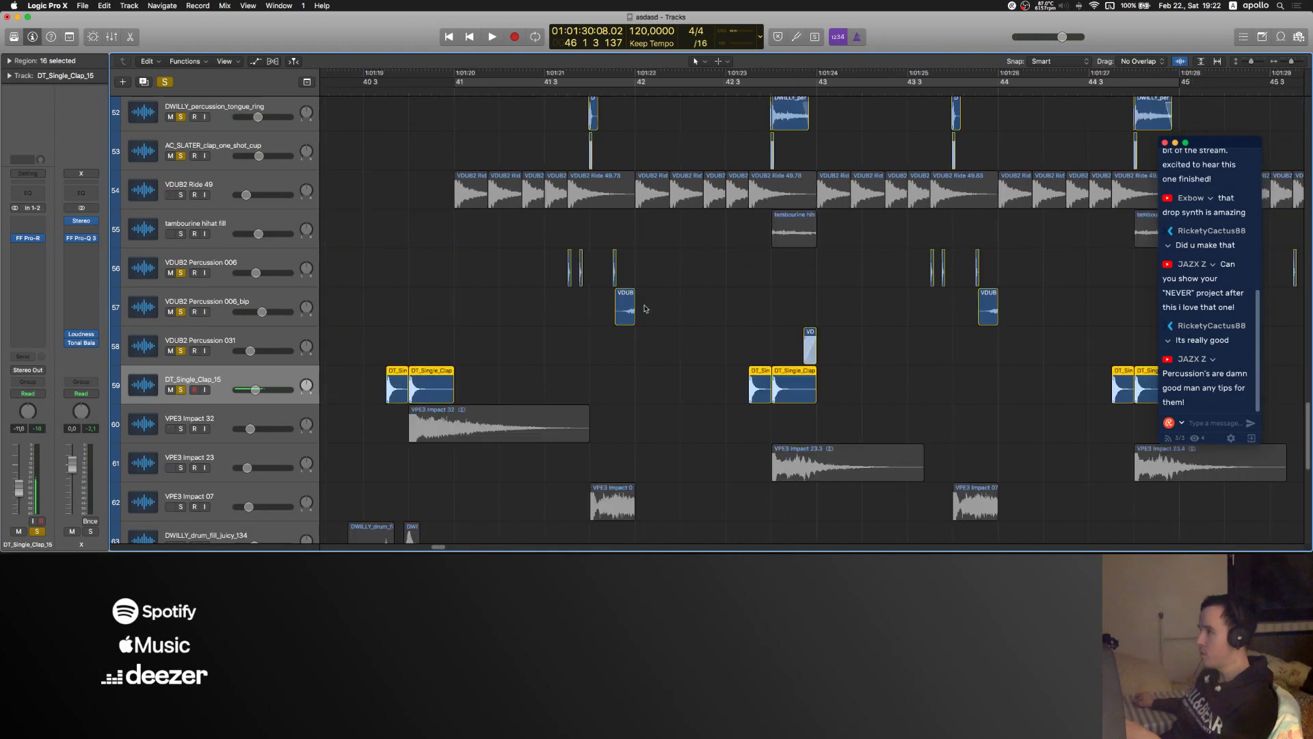
pyautogui.scroll(-3, 575, 334)
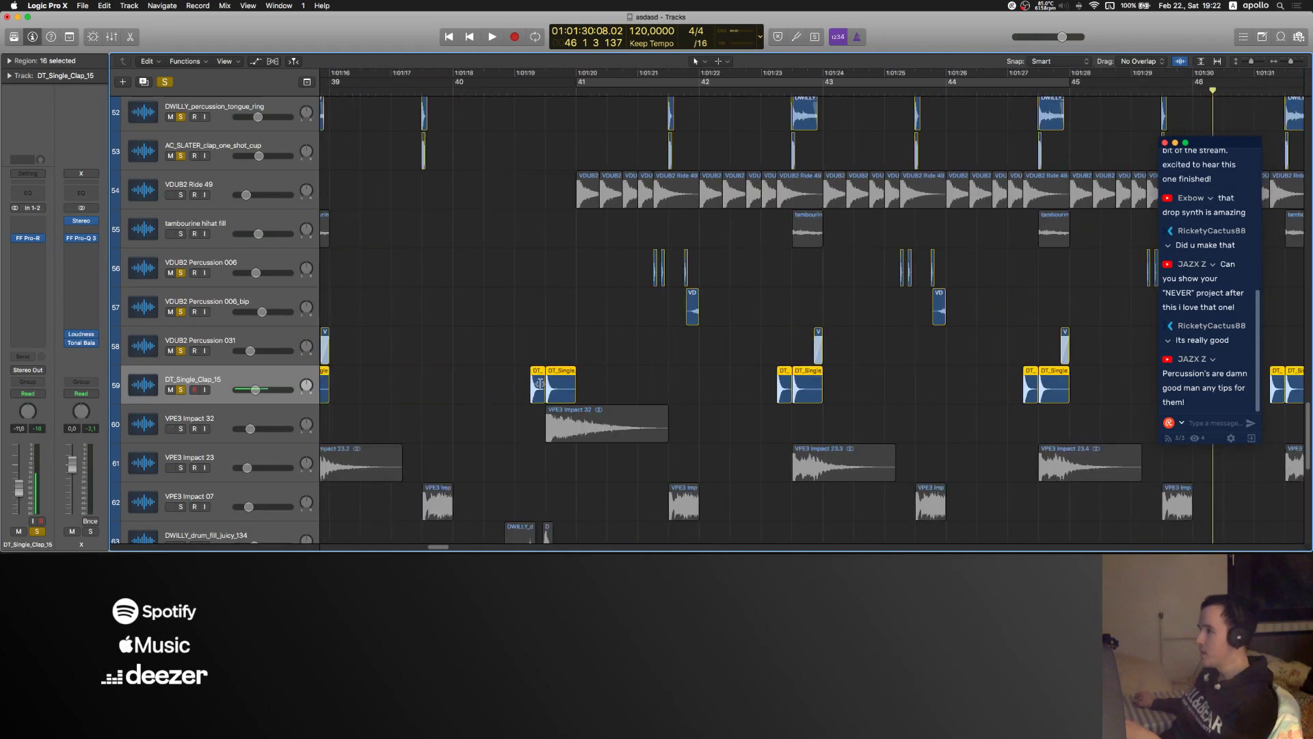
pyautogui.click(505, 162)
pyautogui.scroll(3, 604, 269)
pyautogui.hscroll(3, 603, 268)
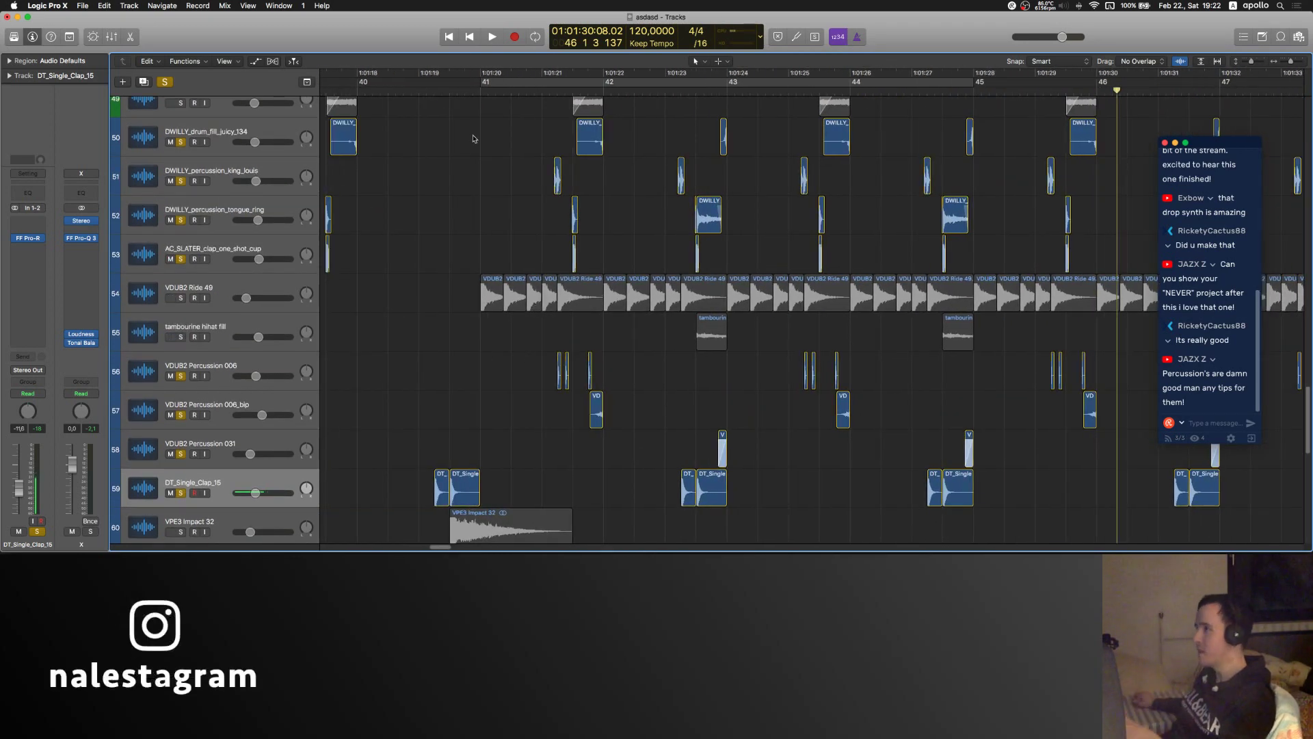
pyautogui.press('space')
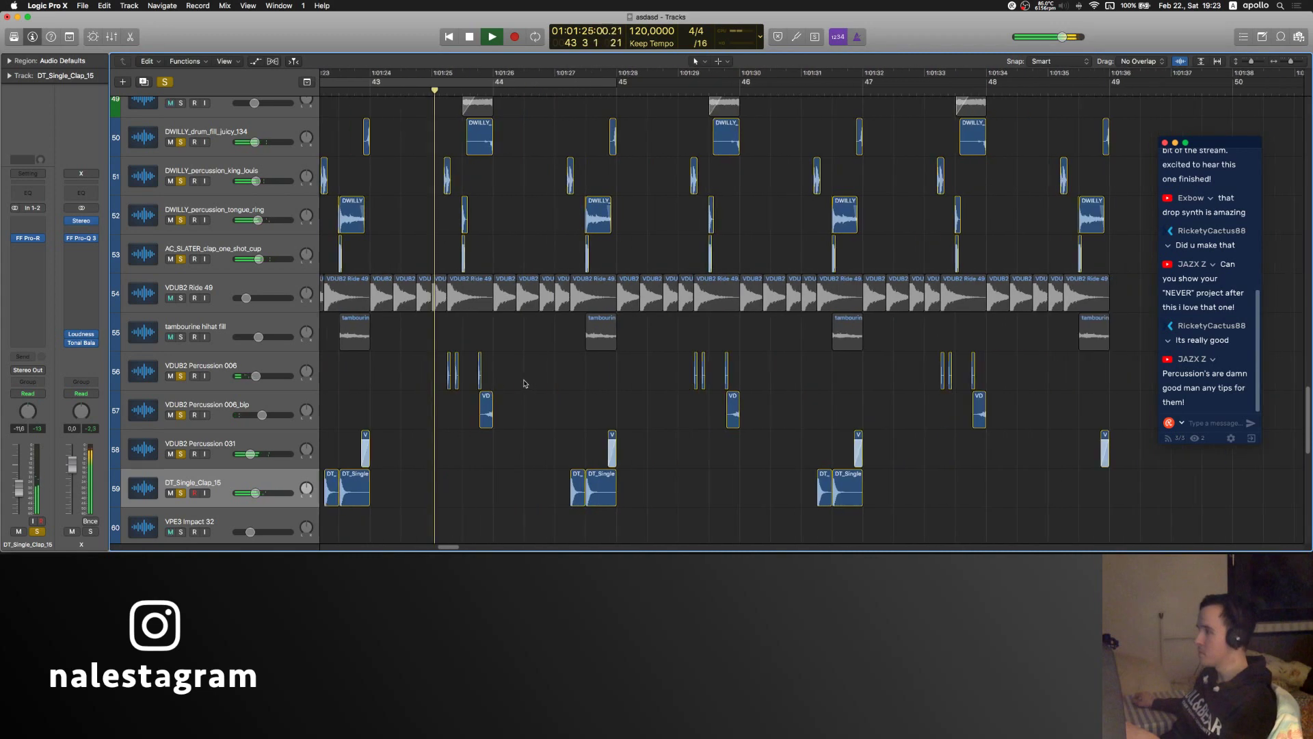
pyautogui.scroll(-4, 525, 384)
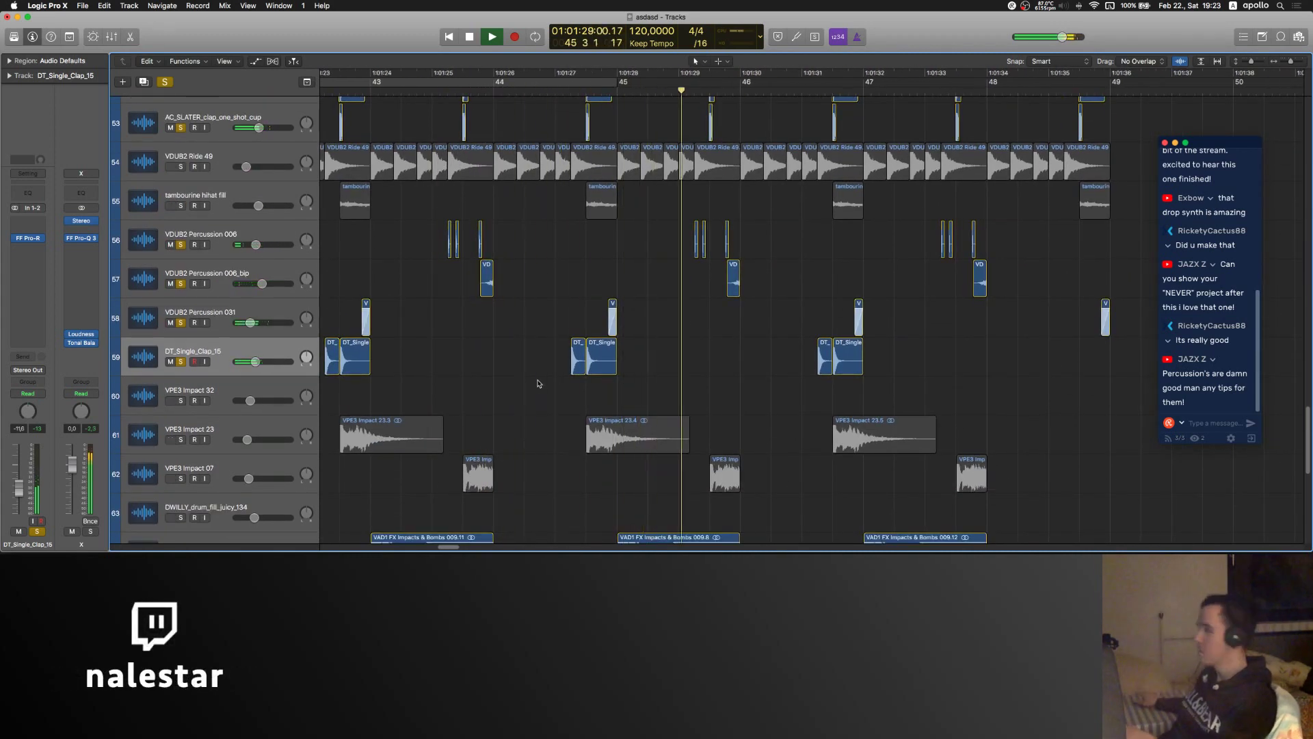
pyautogui.press('space')
# - Clear the solo from all tracks and deselect the regions
pyautogui.press('super+Left')
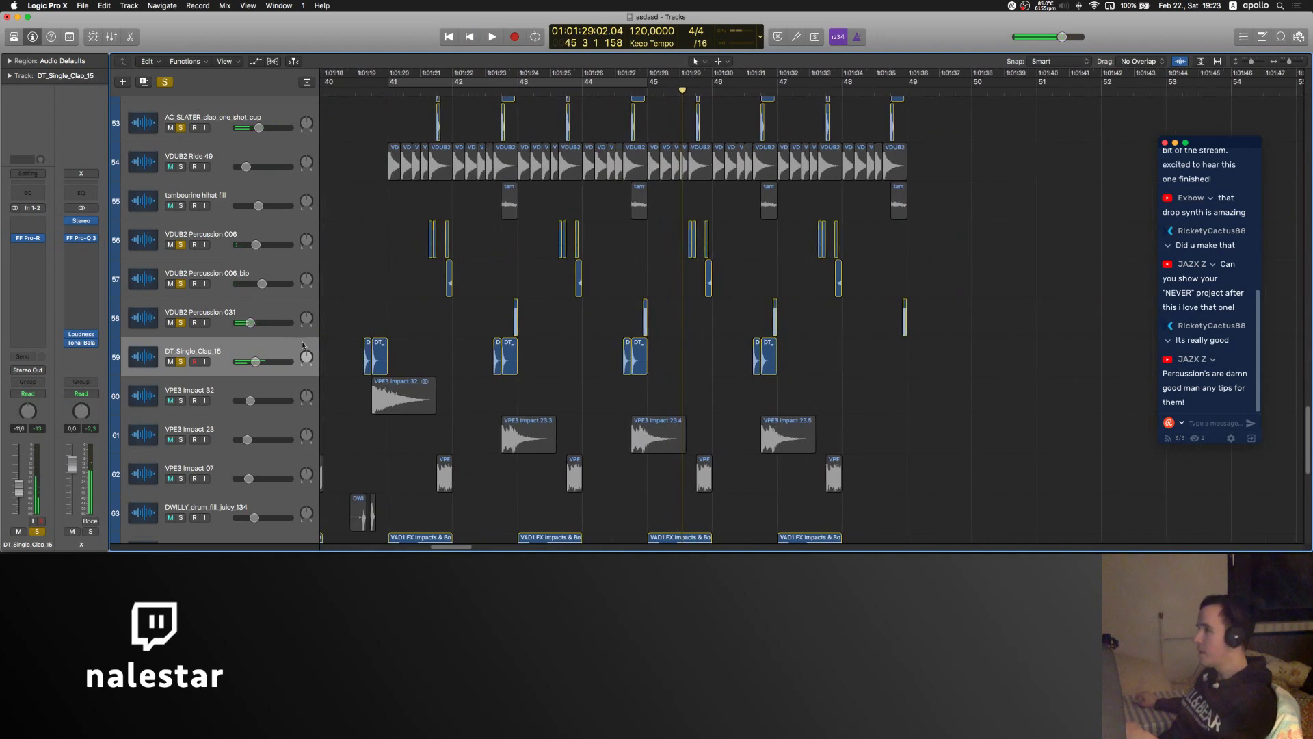
pyautogui.keyDown('alt'); pyautogui.click(181, 362); pyautogui.keyUp('alt')
pyautogui.click(238, 277)
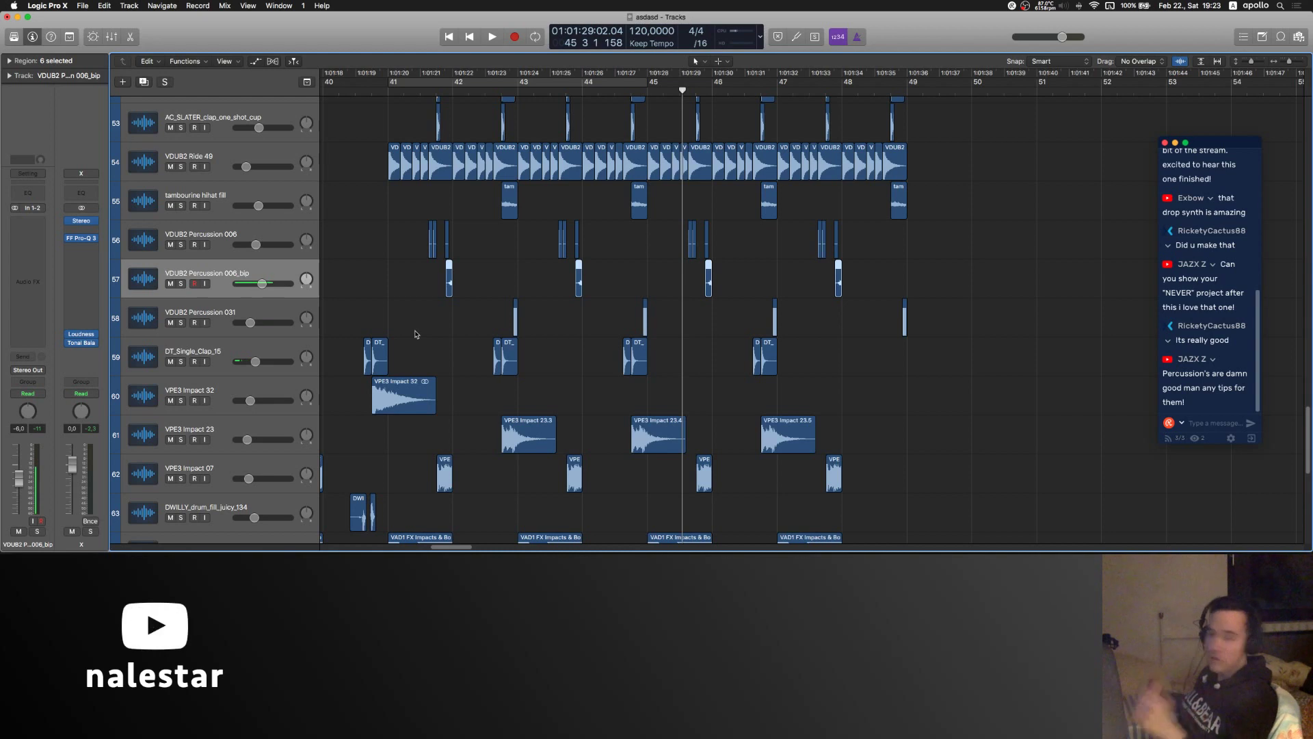
pyautogui.click(472, 334)
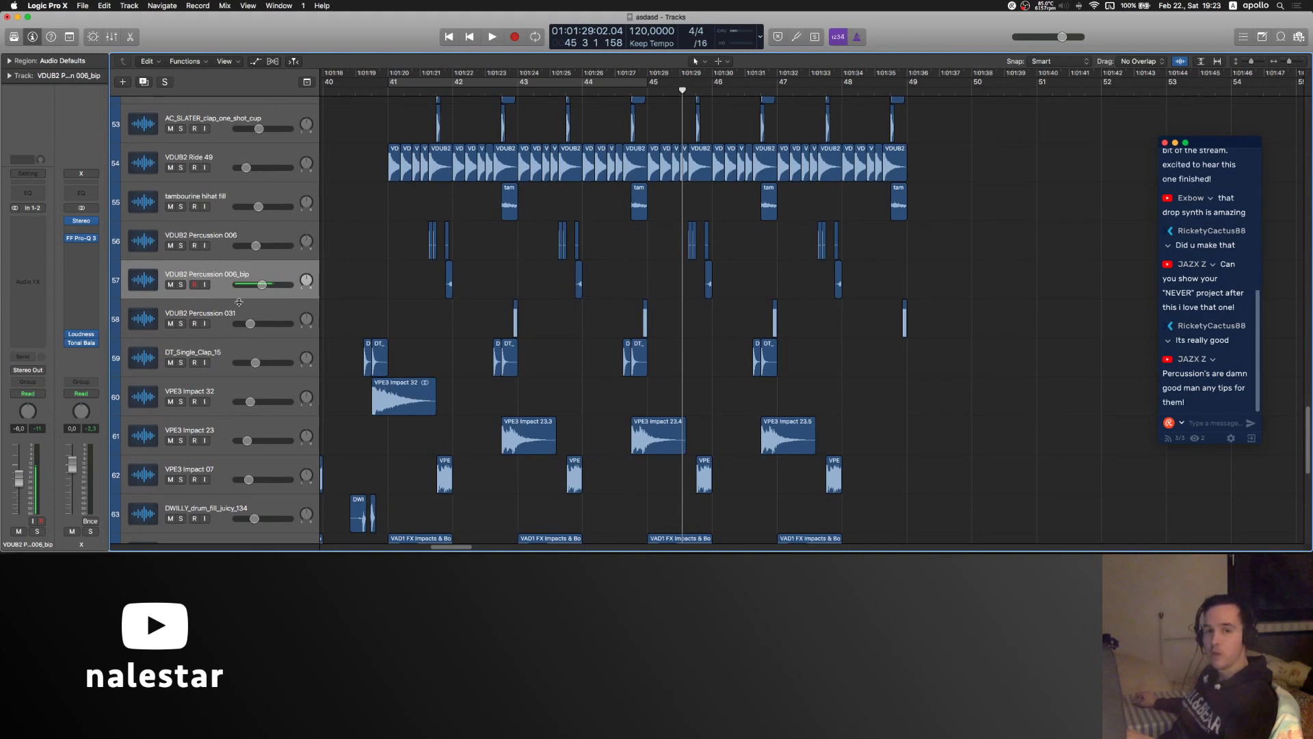
# - Look over the vocal chop tracks in the drop and the vocal regions in the earlier section from bar 17
pyautogui.scroll(15, 544, 310)
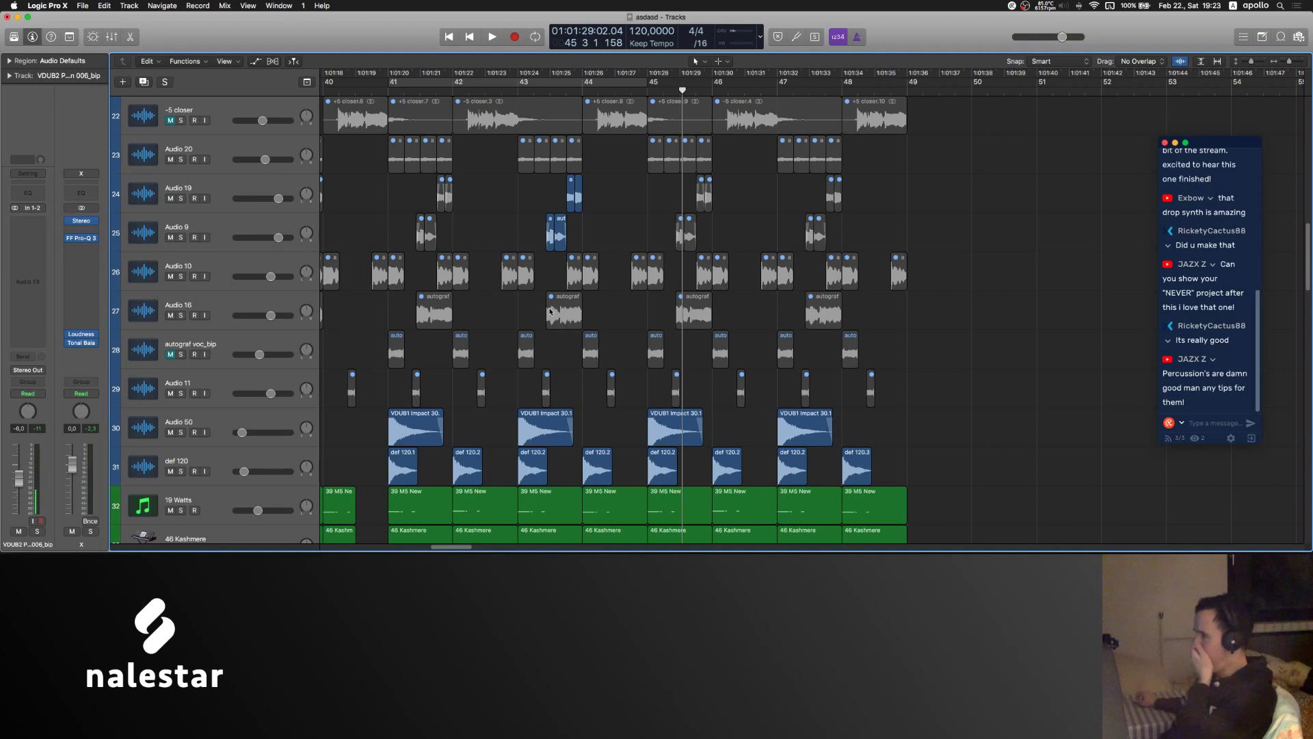
pyautogui.scroll(5, 503, 219)
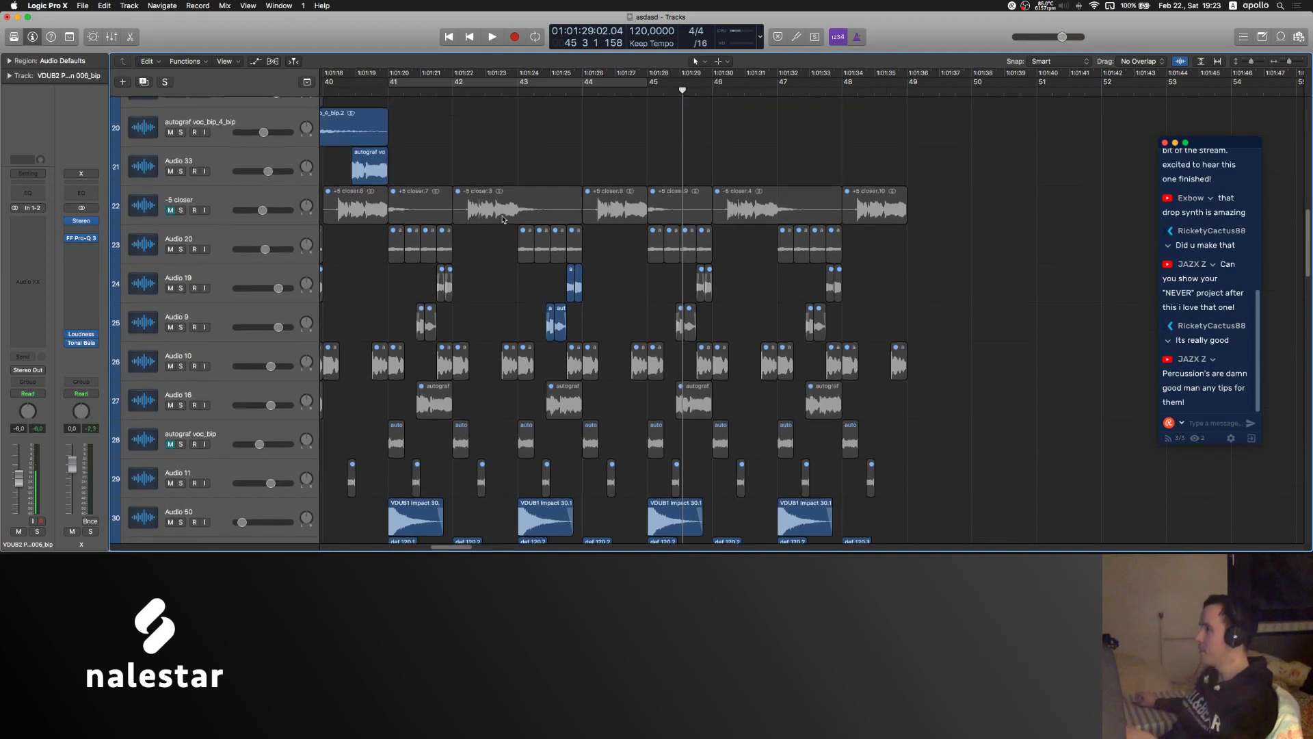
pyautogui.hscroll(-3, 503, 219)
pyautogui.press('super+Left')
pyautogui.press('super+Left')
pyautogui.scroll(-3, 503, 219)
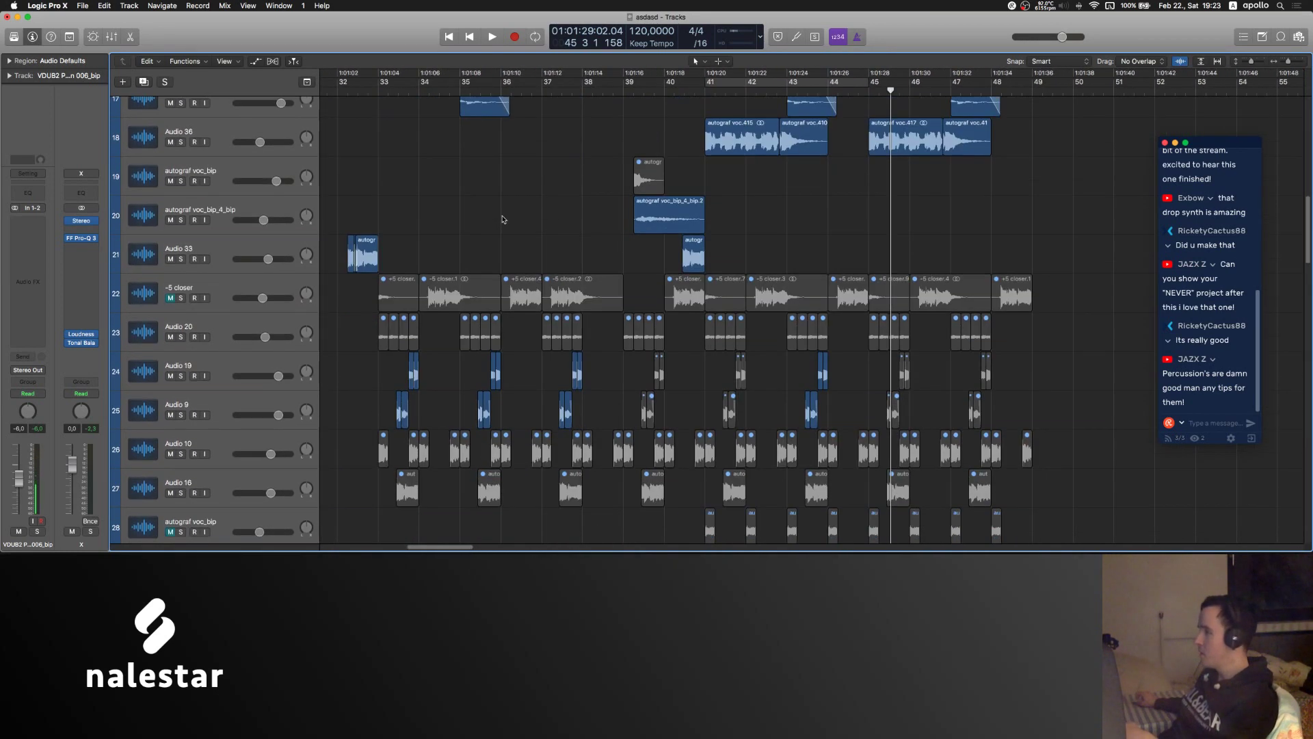
pyautogui.hscroll(5, 503, 219)
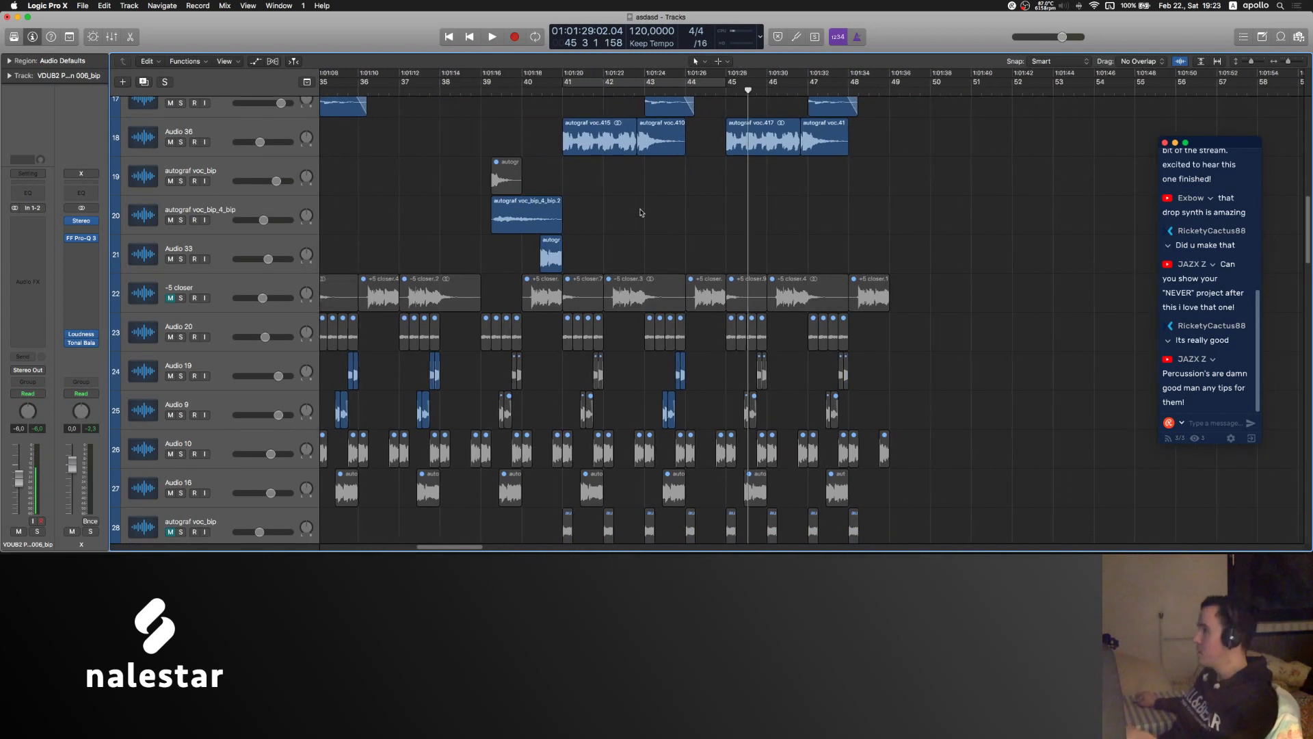
pyautogui.hscroll(-5, 604, 223)
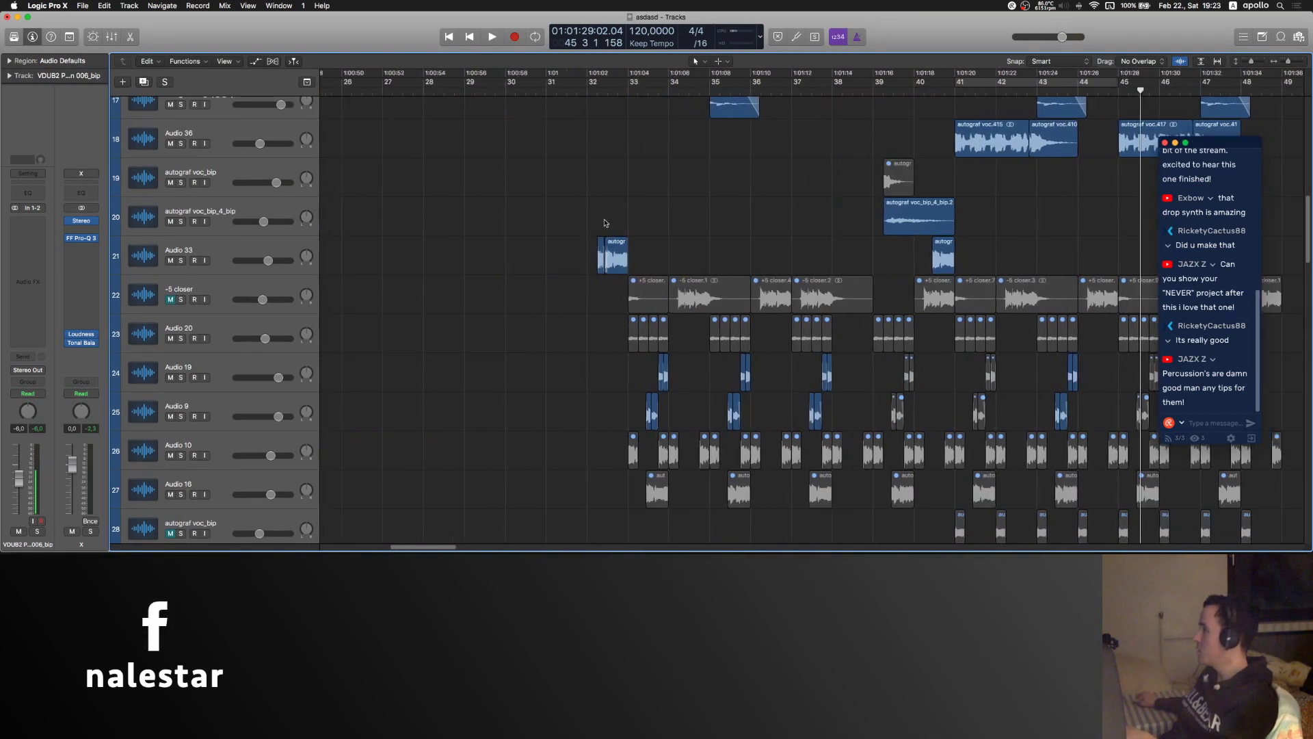
pyautogui.scroll(15, 604, 223)
pyautogui.hscroll(-15, 604, 223)
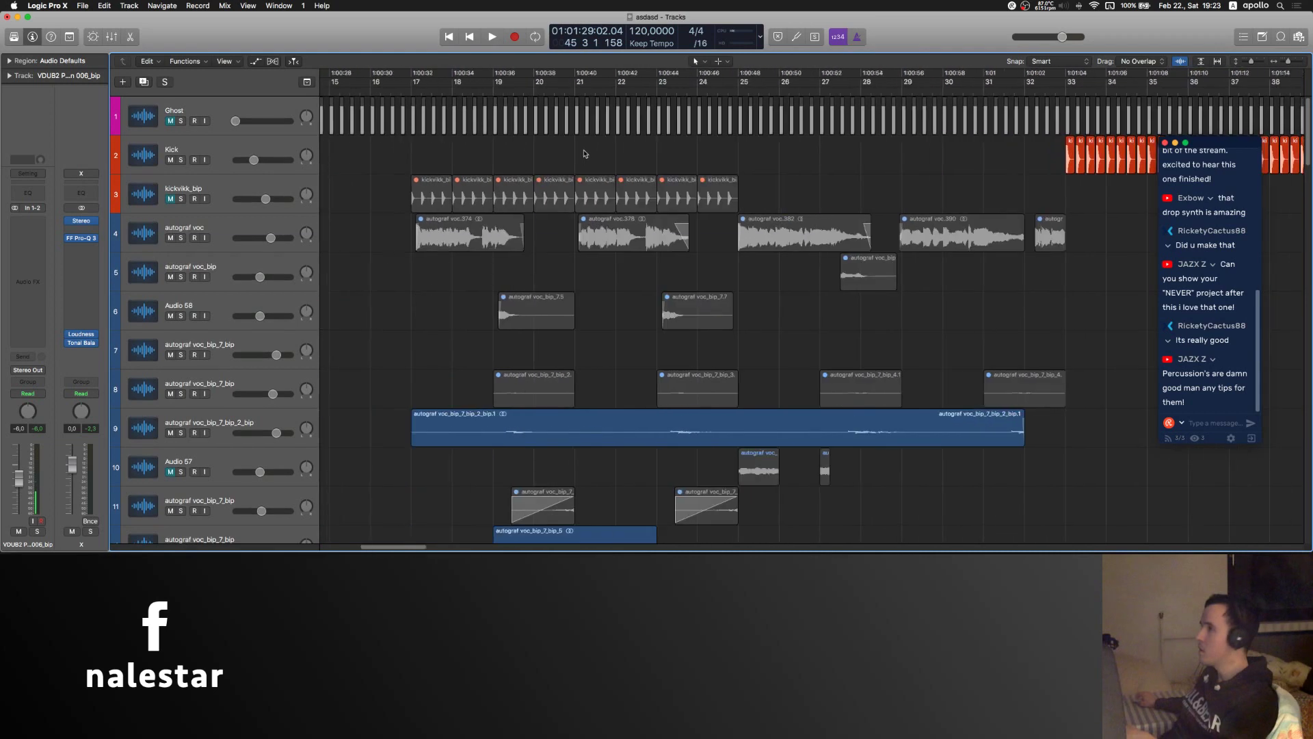
# - Play the vocal section from bar 17 and listen to its active vocal layers
pyautogui.press('space')
pyautogui.scroll(3, 628, 301)
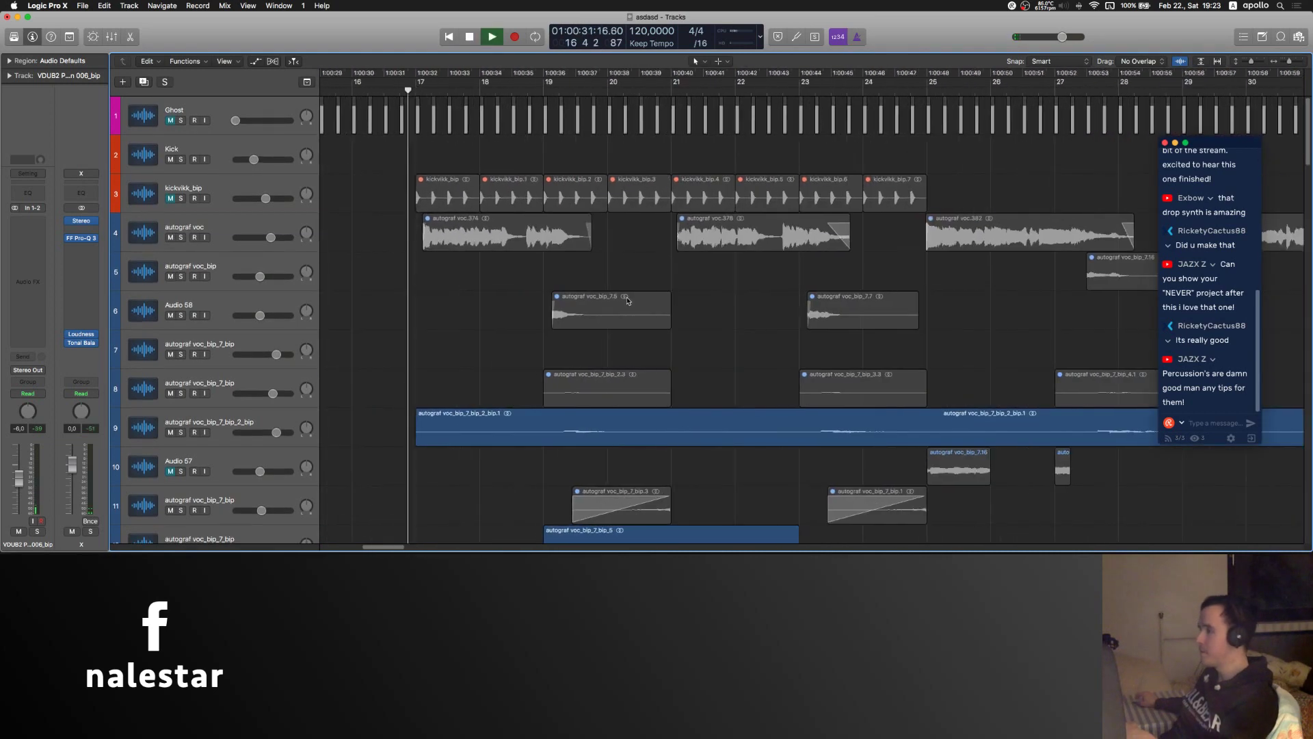
pyautogui.scroll(-7, 630, 316)
pyautogui.hscroll(3, 679, 253)
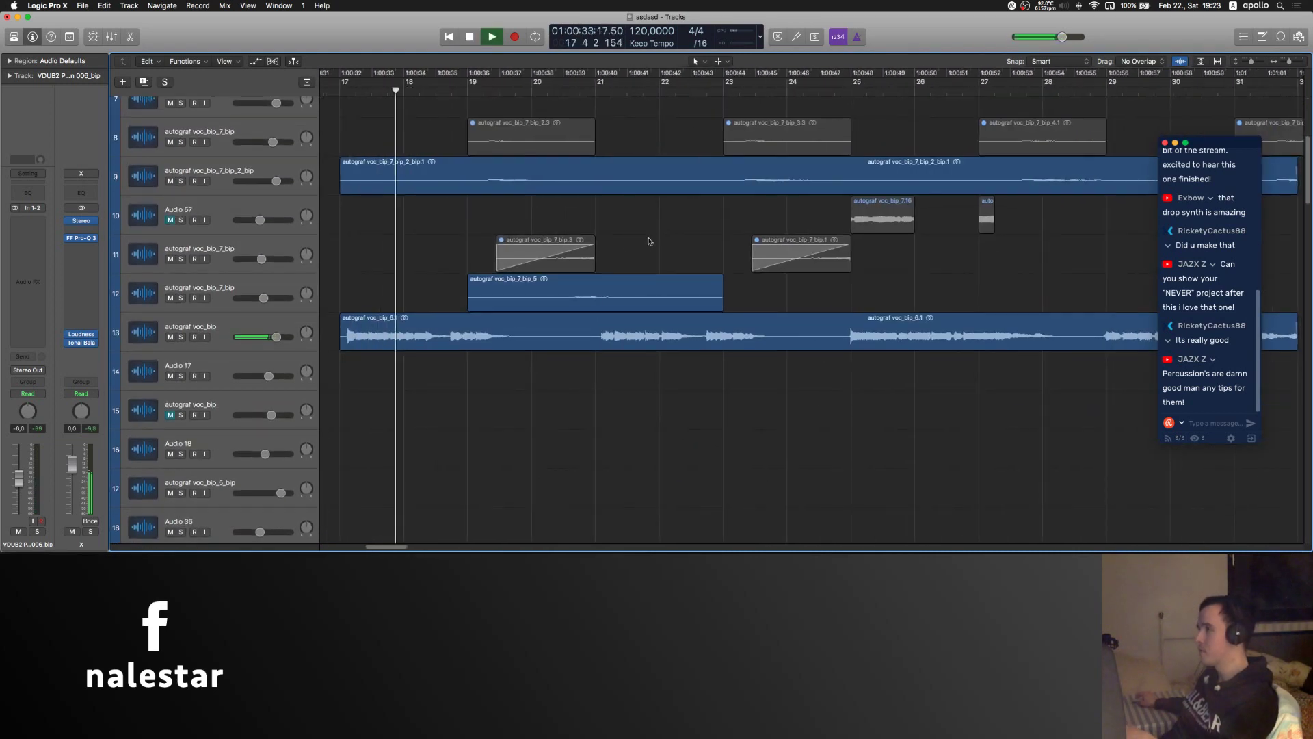
pyautogui.scroll(1, 639, 212)
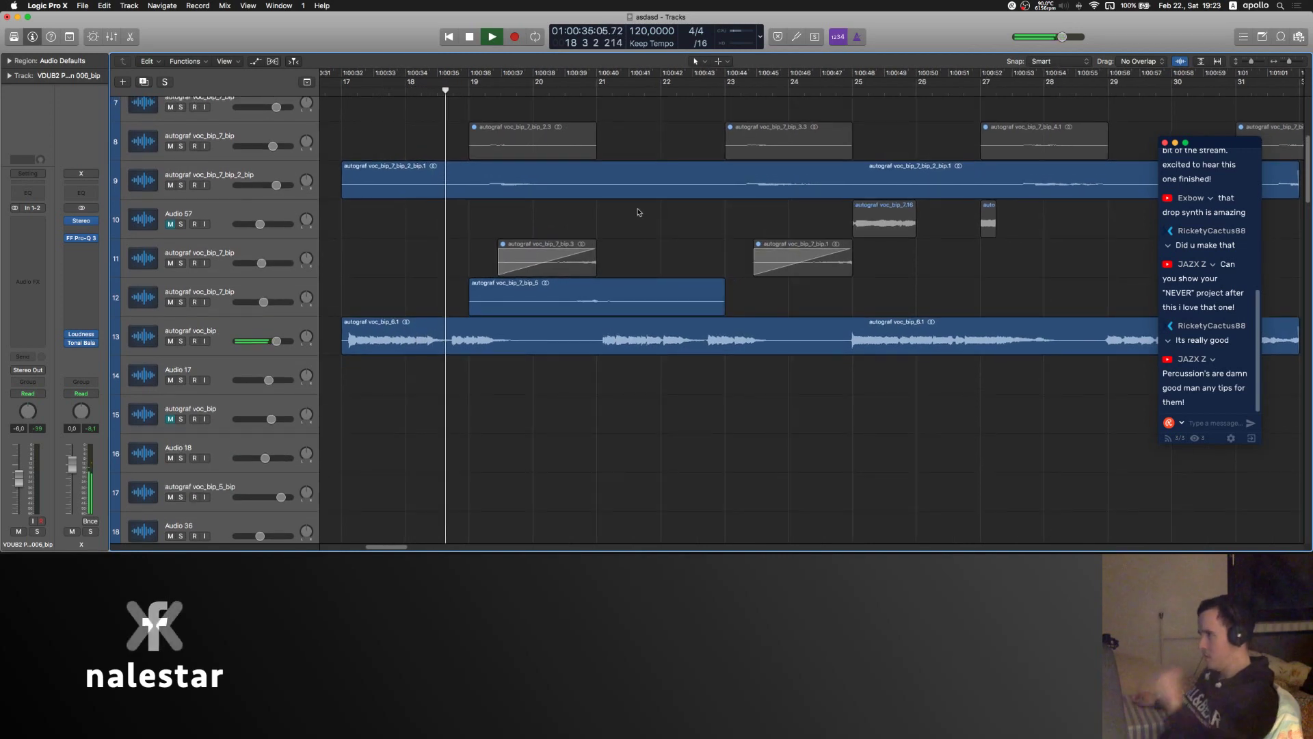
pyautogui.scroll(1, 638, 212)
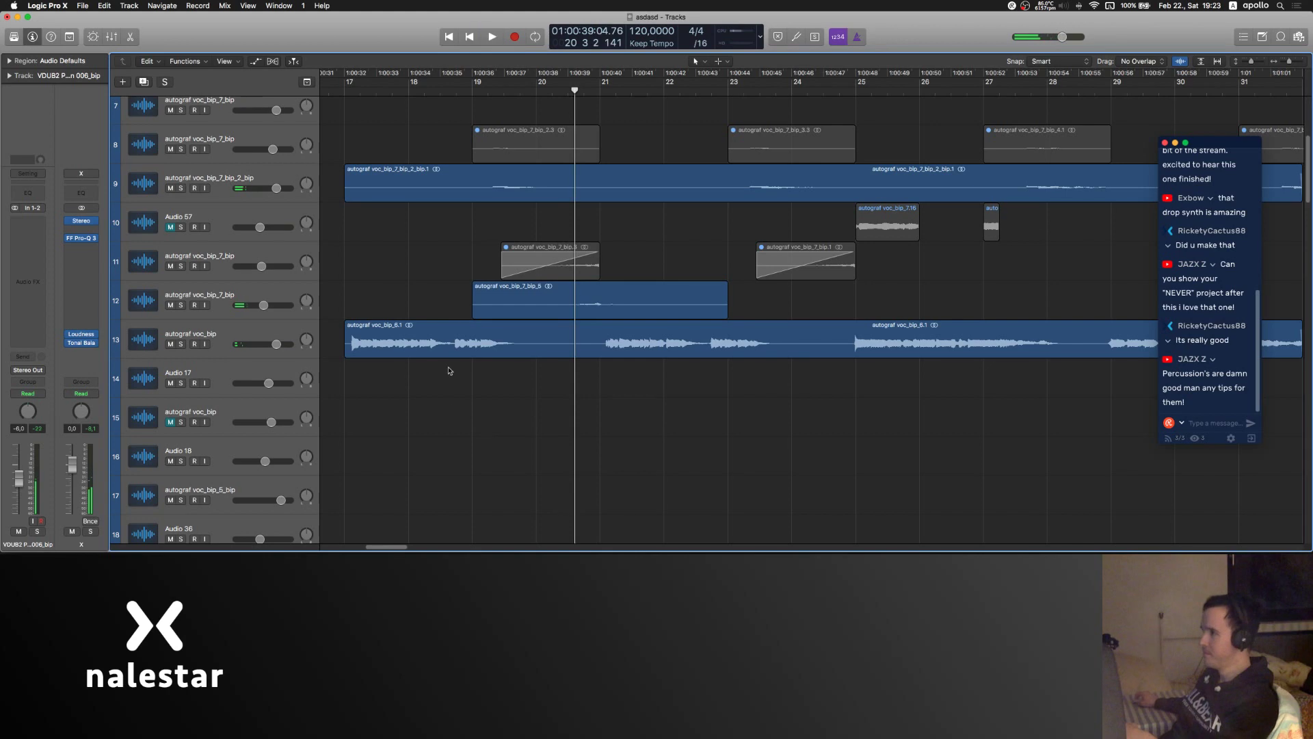
# - Examine the track holding the autograf voc_bip_6.1 region and the muted vocal regions above it between bars 17 and 33
pyautogui.click(215, 333)
pyautogui.scroll(10, 465, 366)
pyautogui.press('super+Left')
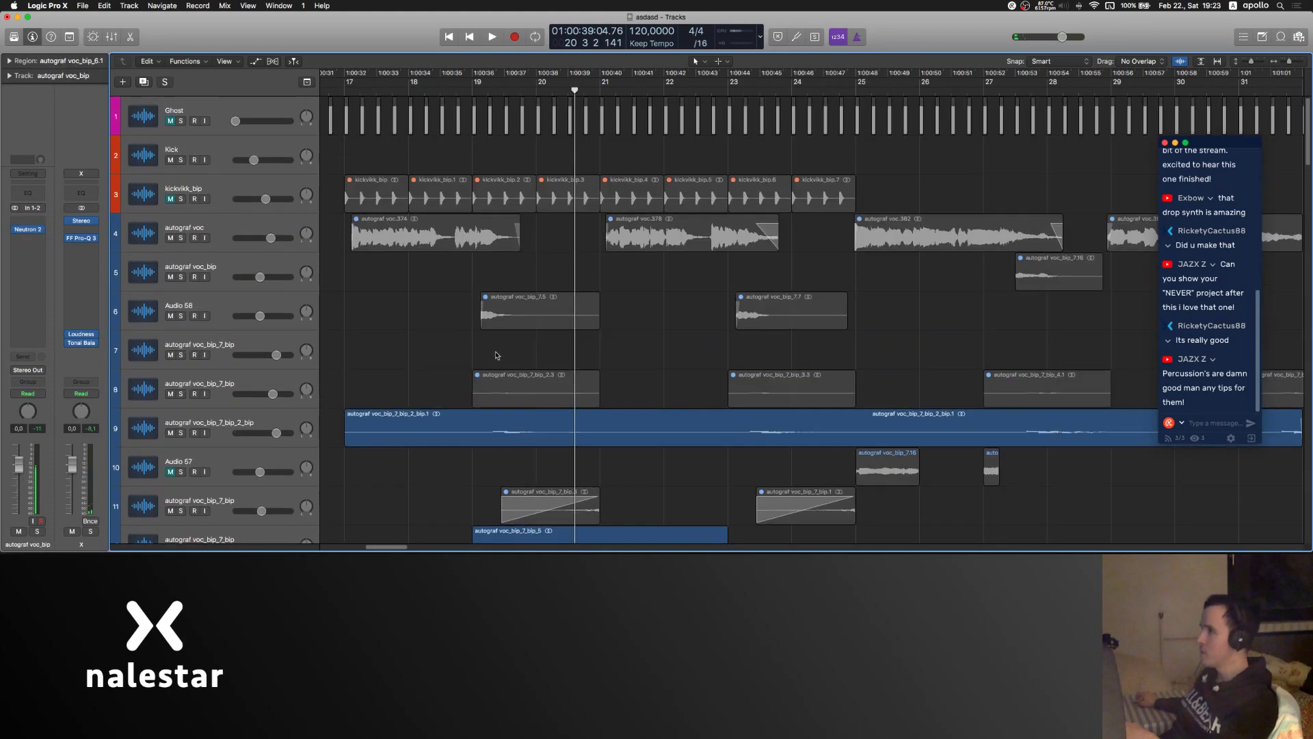
pyautogui.hscroll(2, 496, 355)
pyautogui.scroll(-3, 468, 343)
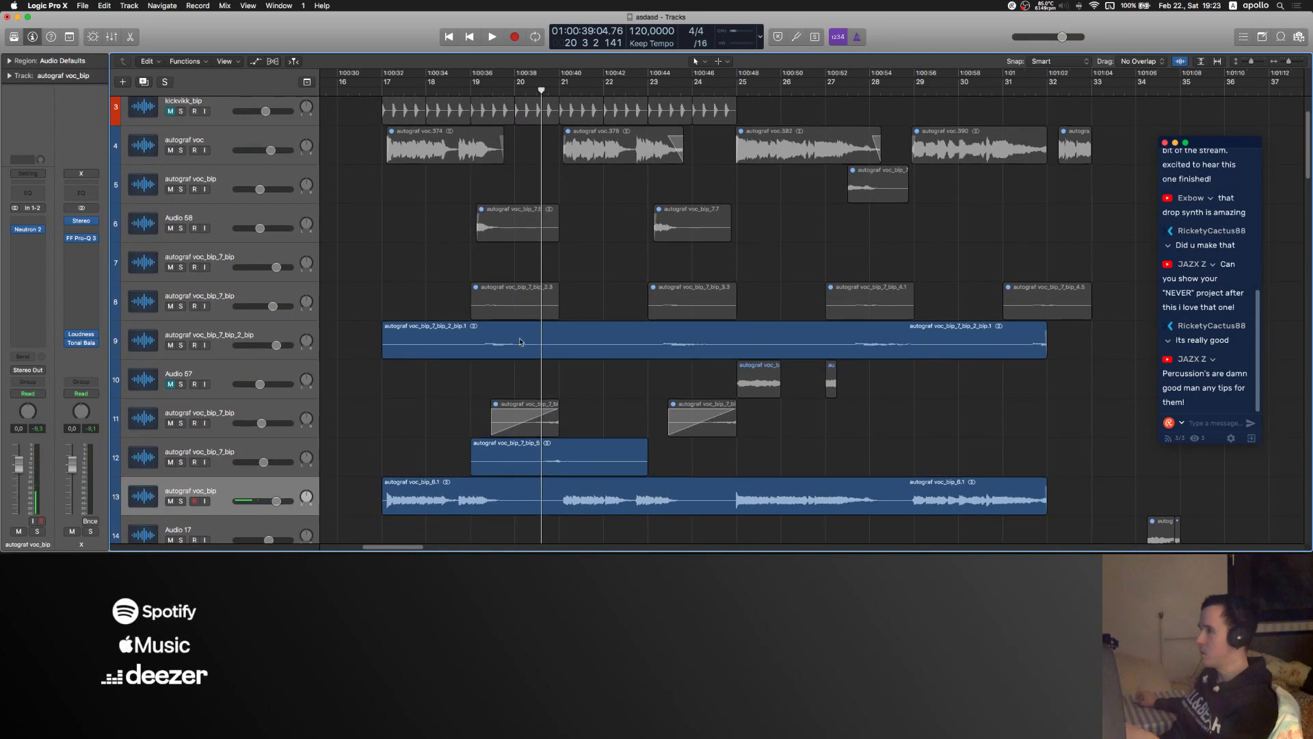
pyautogui.scroll(-5, 520, 342)
pyautogui.scroll(6, 523, 324)
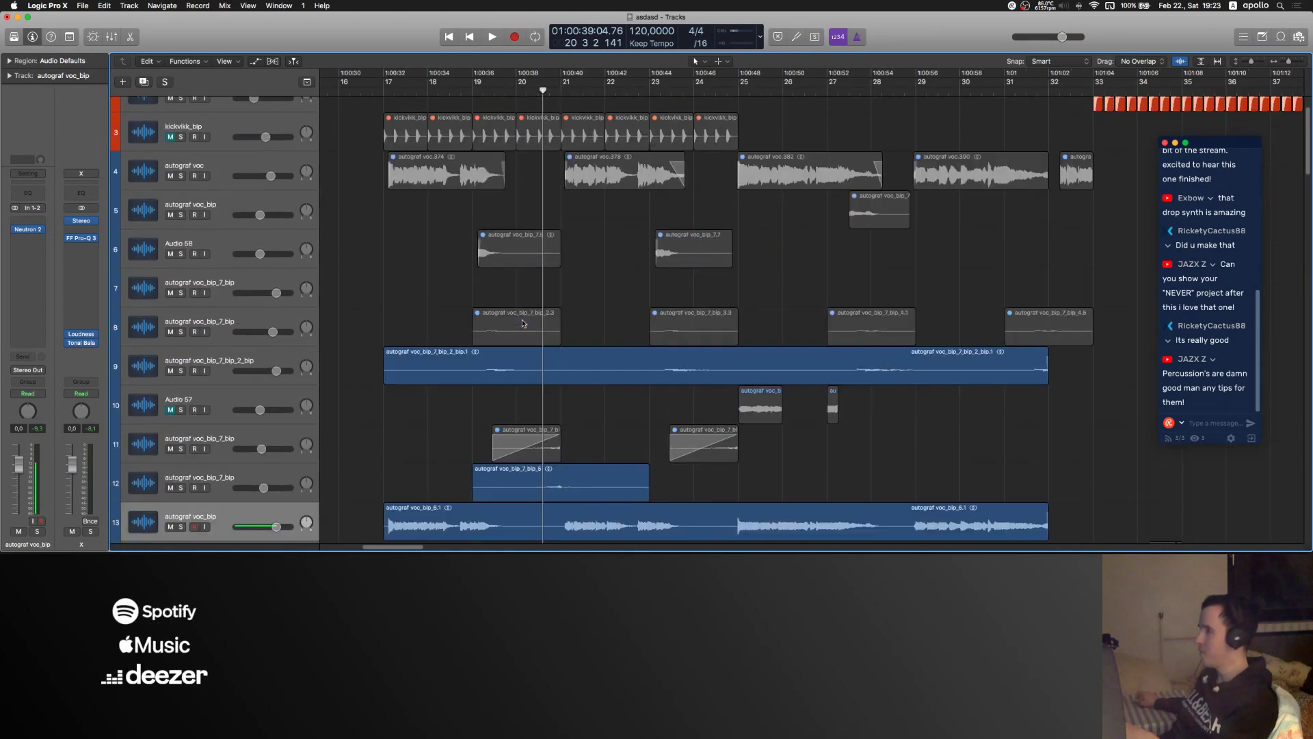
pyautogui.scroll(-6, 524, 324)
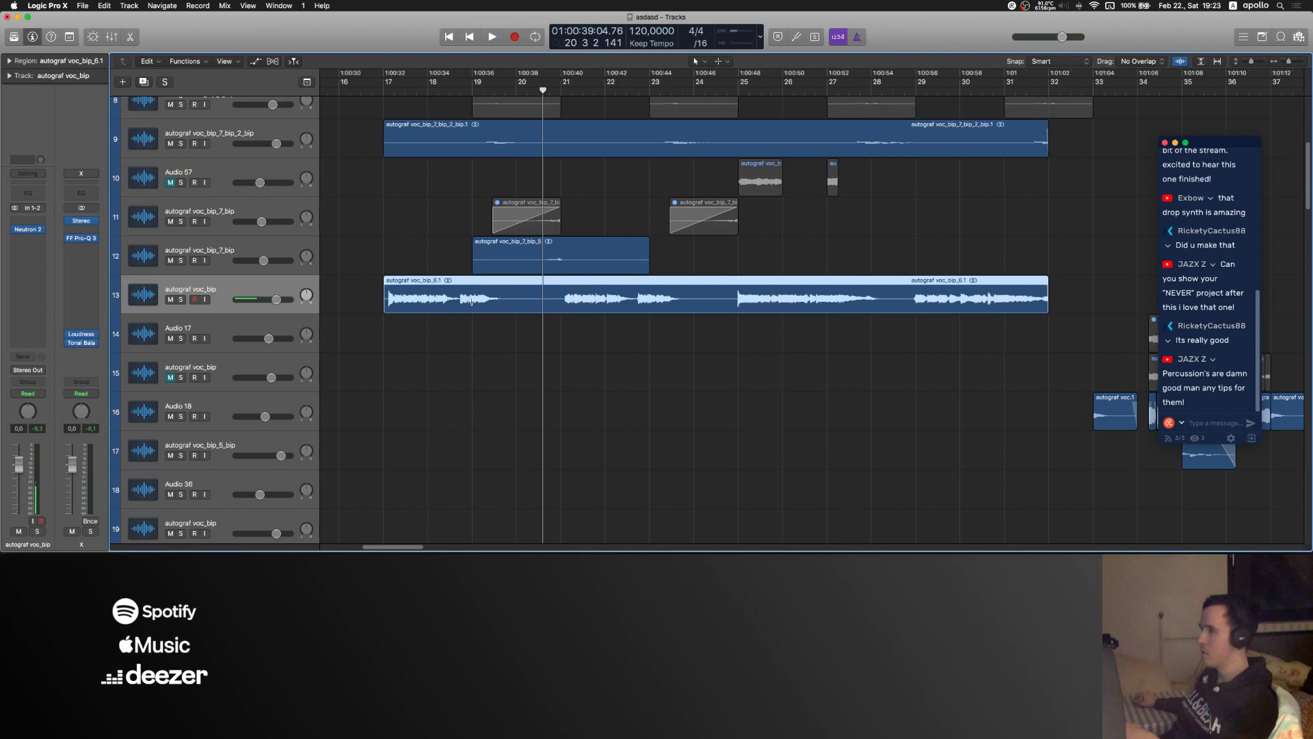
pyautogui.scroll(7, 479, 313)
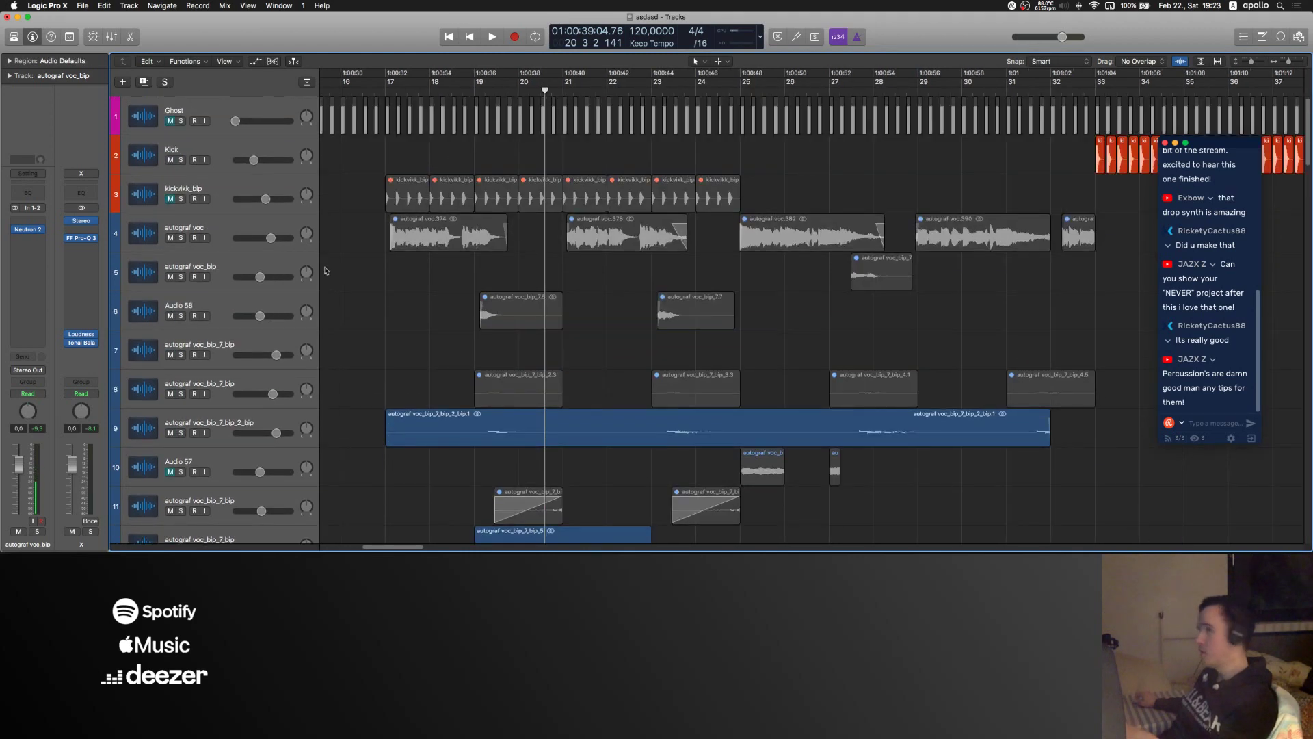
# - Bypass the Neutron 2 and SerumFX plug-ins on the Audio 58 track
pyautogui.moveTo(436, 270); pyautogui.dragTo(706, 282)
pyautogui.click(184, 295)
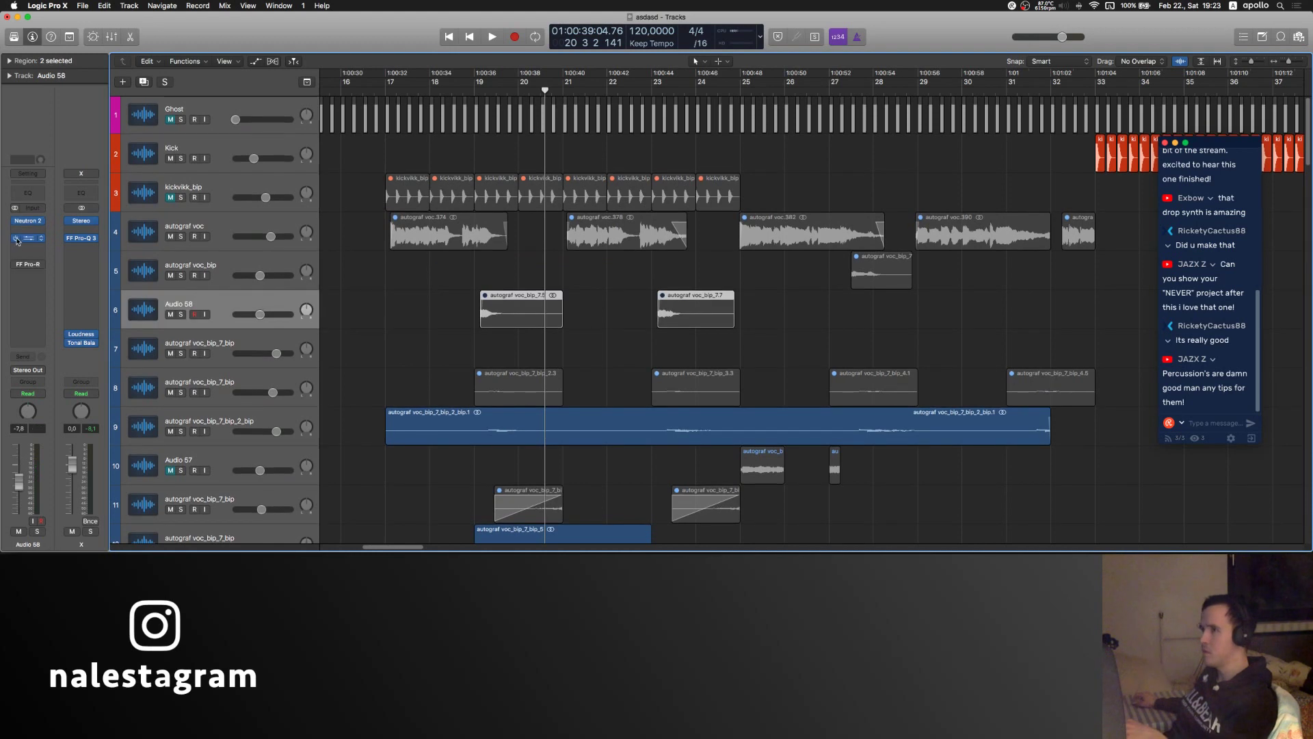
pyautogui.click(403, 315)
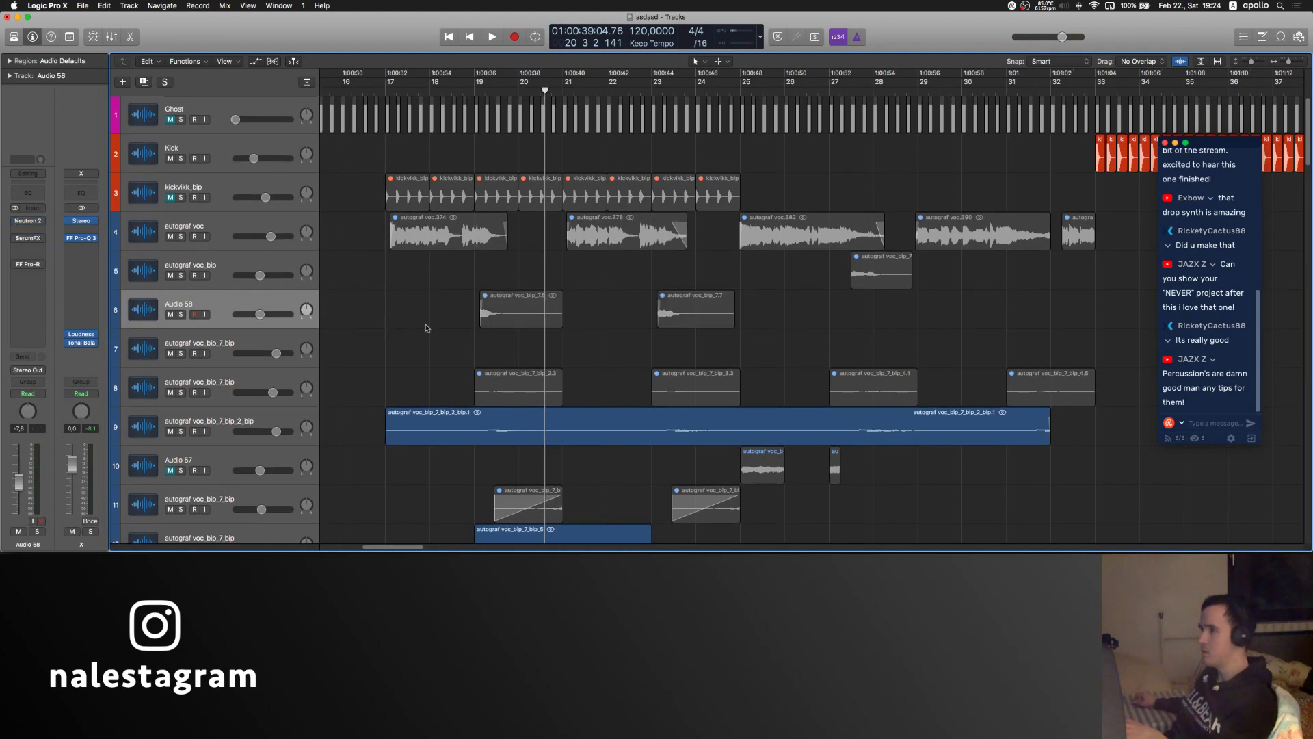
# - Unmute the first vocal region on Audio 58 and extend its start back to about bar 18.75
pyautogui.click(504, 323)
pyautogui.moveTo(488, 327)
pyautogui.mouseDown()
pyautogui.moveTo(431, 323)
pyautogui.moveTo(463, 322)
pyautogui.mouseUp()
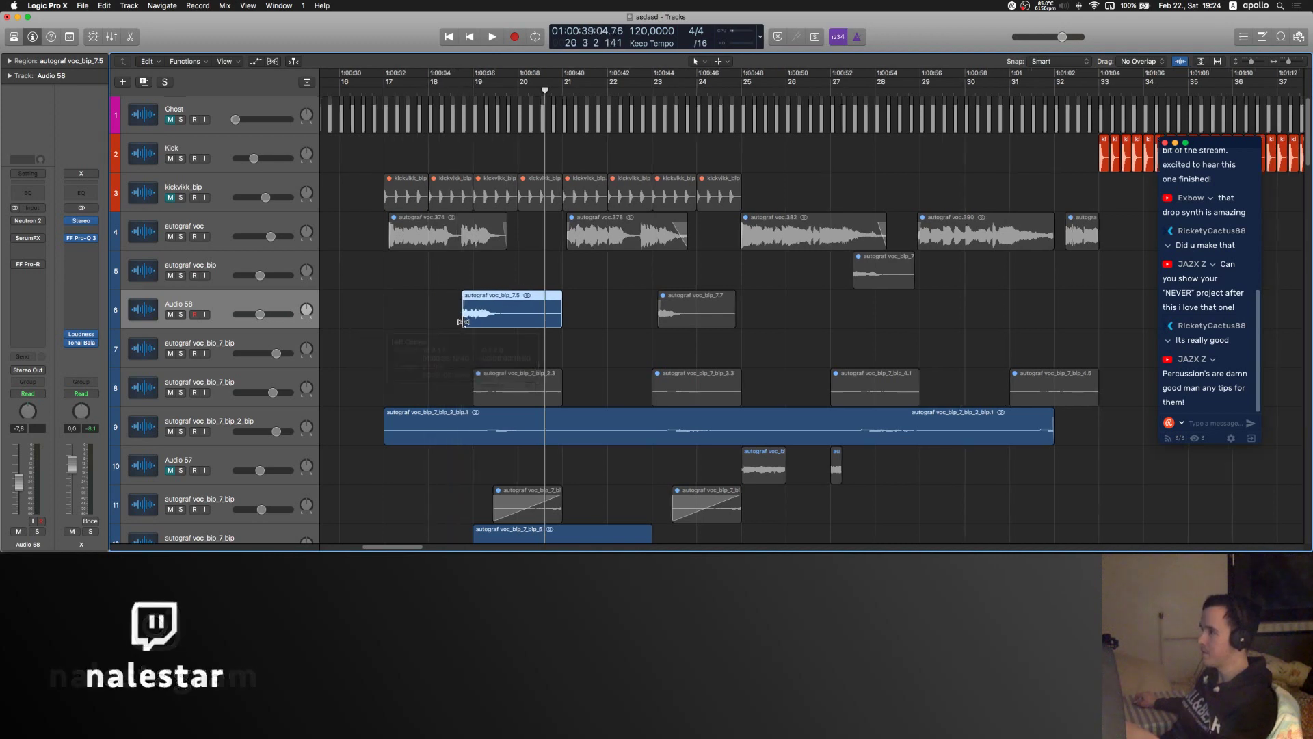
pyautogui.scroll(5, 465, 324)
pyautogui.hscroll(-4, 464, 324)
pyautogui.hscroll(3, 733, 256)
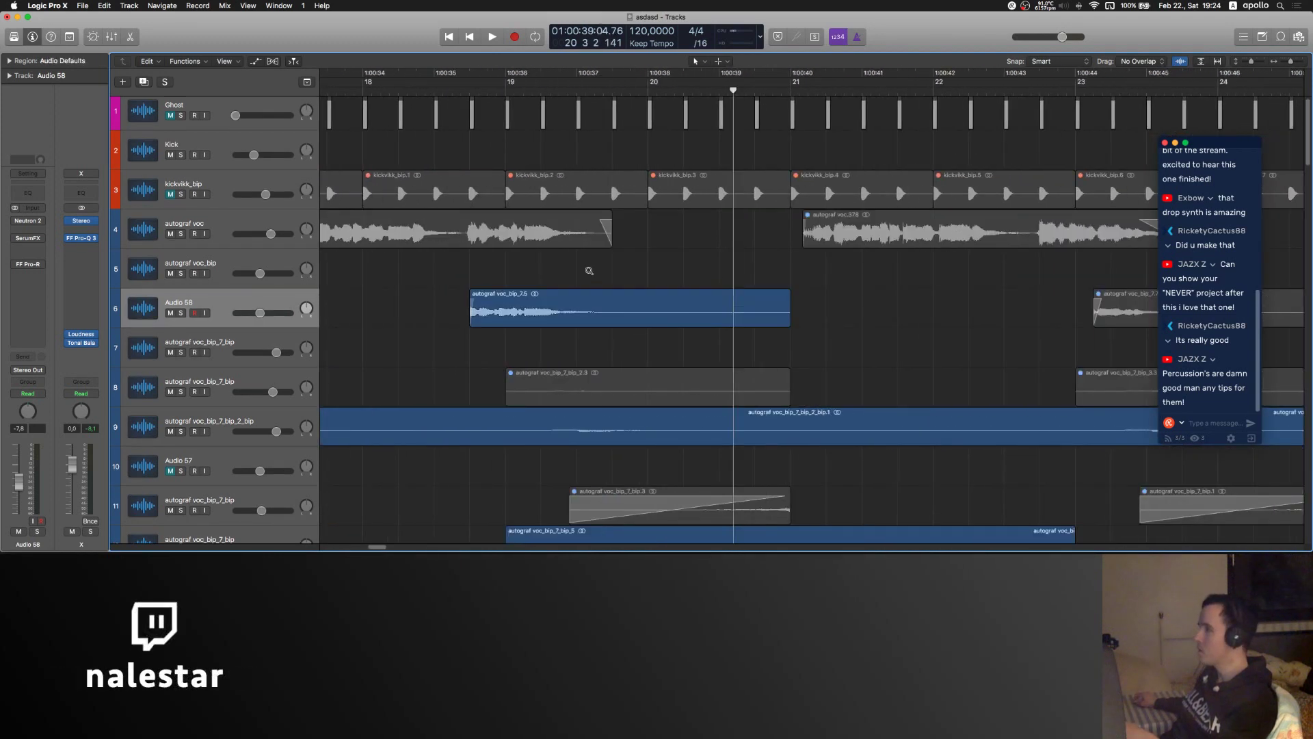
# - Move the first Audio 58 region to start at about bar 19.75 and cut off its tail from bar 21
pyautogui.scroll(-3, 602, 305)
pyautogui.moveTo(599, 310); pyautogui.dragTo(679, 311)
pyautogui.click(571, 101)
pyautogui.press('space')
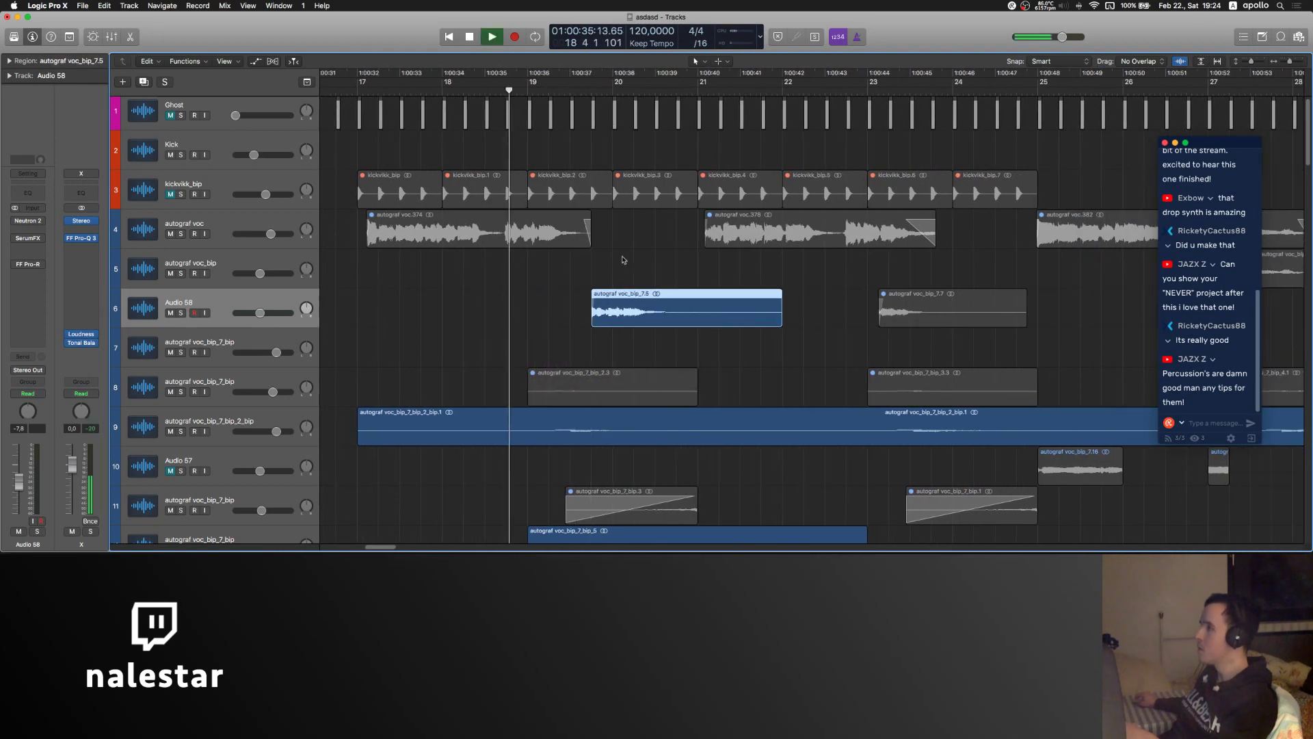
pyautogui.hscroll(5, 620, 266)
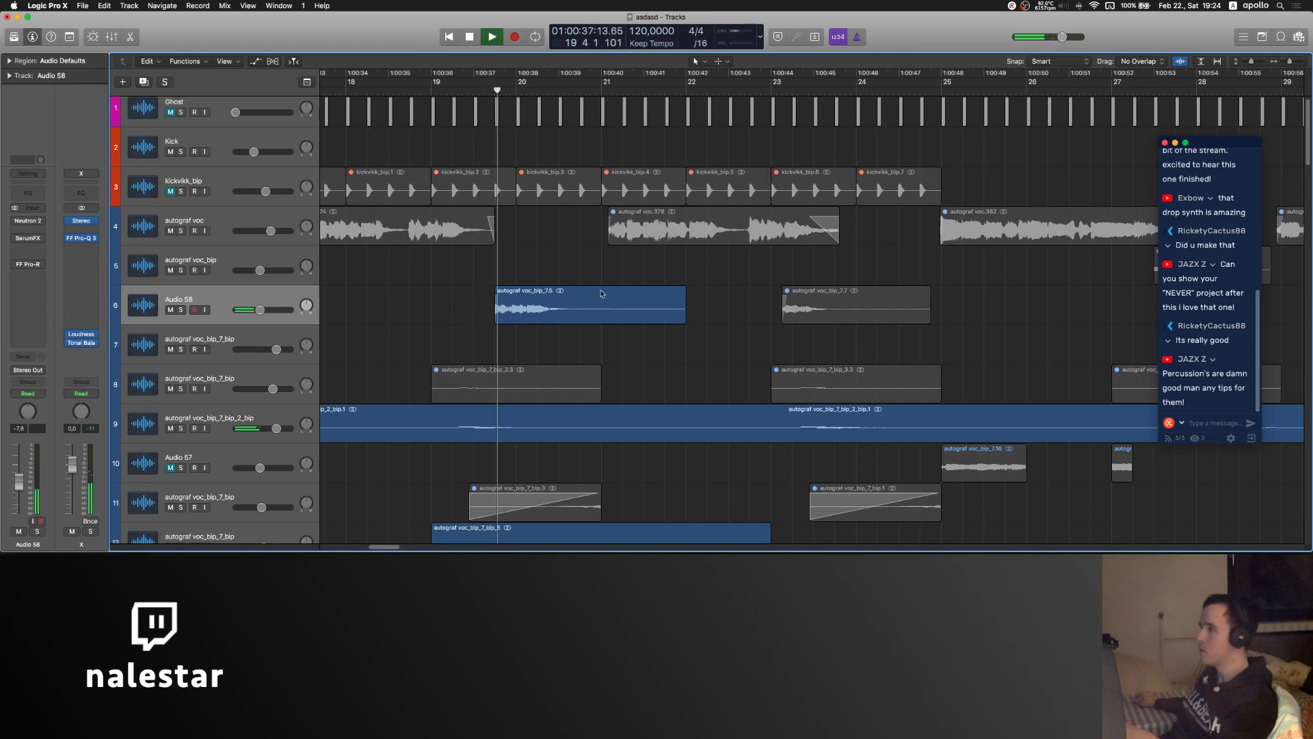
pyautogui.press('super+Left')
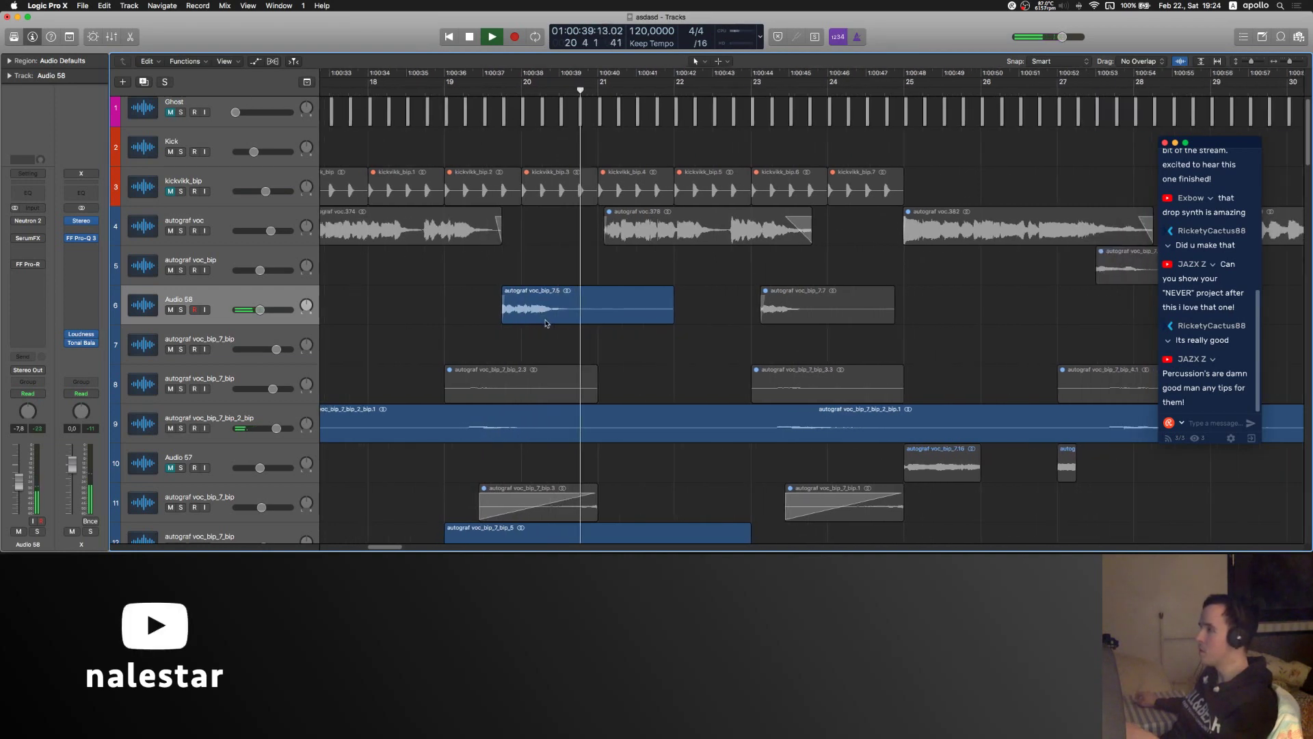
pyautogui.moveTo(602, 311); pyautogui.dragTo(695, 312)
pyautogui.press('BackSpace')
# - Unmute the second Audio 58 region, extending its start back to about bar 23.7 and cutting off its tail from bar 25
pyautogui.hscroll(5, 721, 307)
pyautogui.click(645, 327)
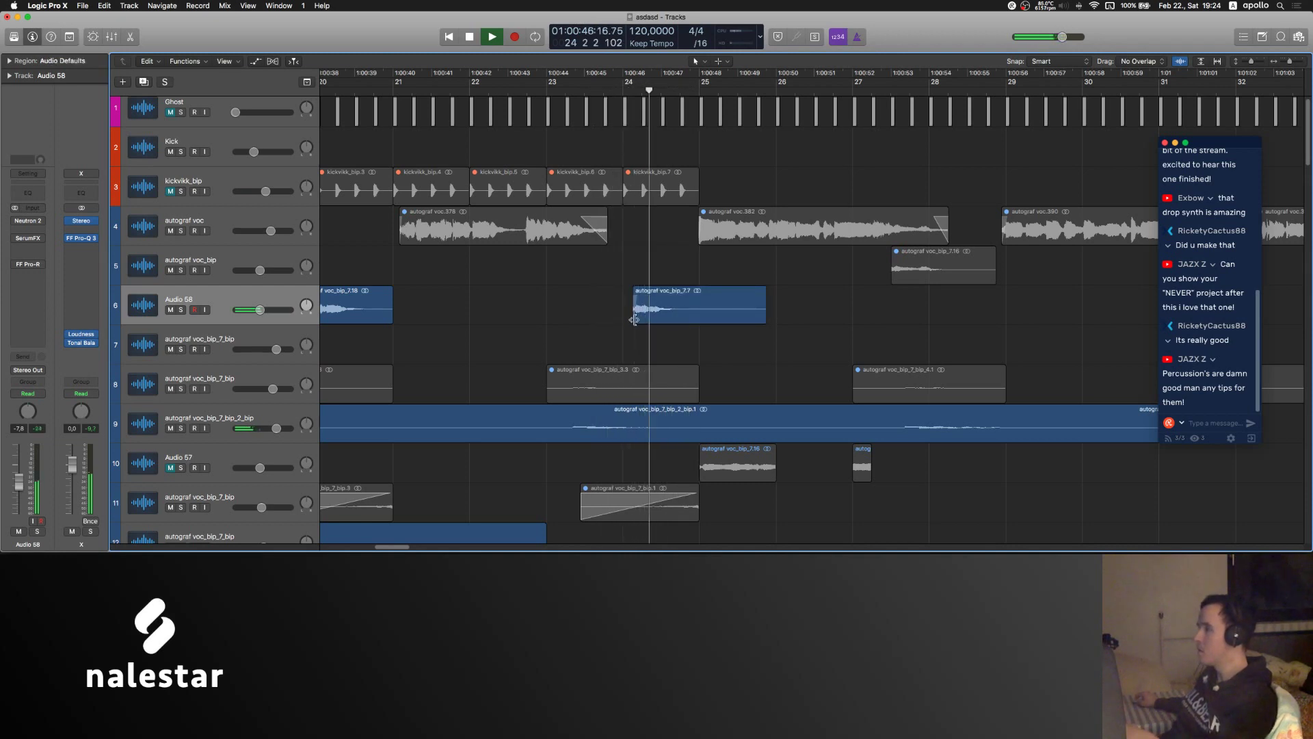
pyautogui.moveTo(634, 321); pyautogui.dragTo(602, 326)
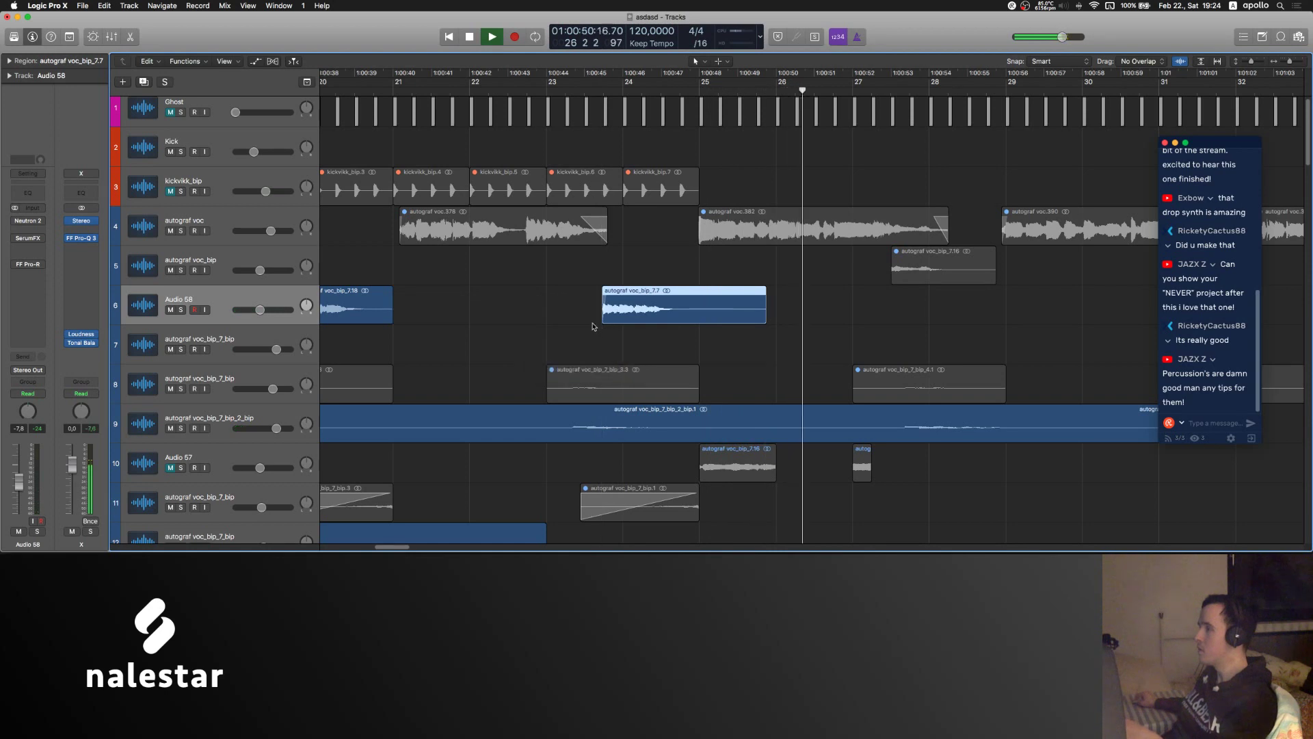
pyautogui.hscroll(-3, 593, 327)
pyautogui.moveTo(377, 312); pyautogui.dragTo(725, 316)
pyautogui.moveTo(890, 305); pyautogui.dragTo(459, 318)
pyautogui.press('BackSpace')
# - Bounce the two Audio 58 regions in place to a new track with the source left, and mute the original regions
pyautogui.hotkey('ctrl', 'b')
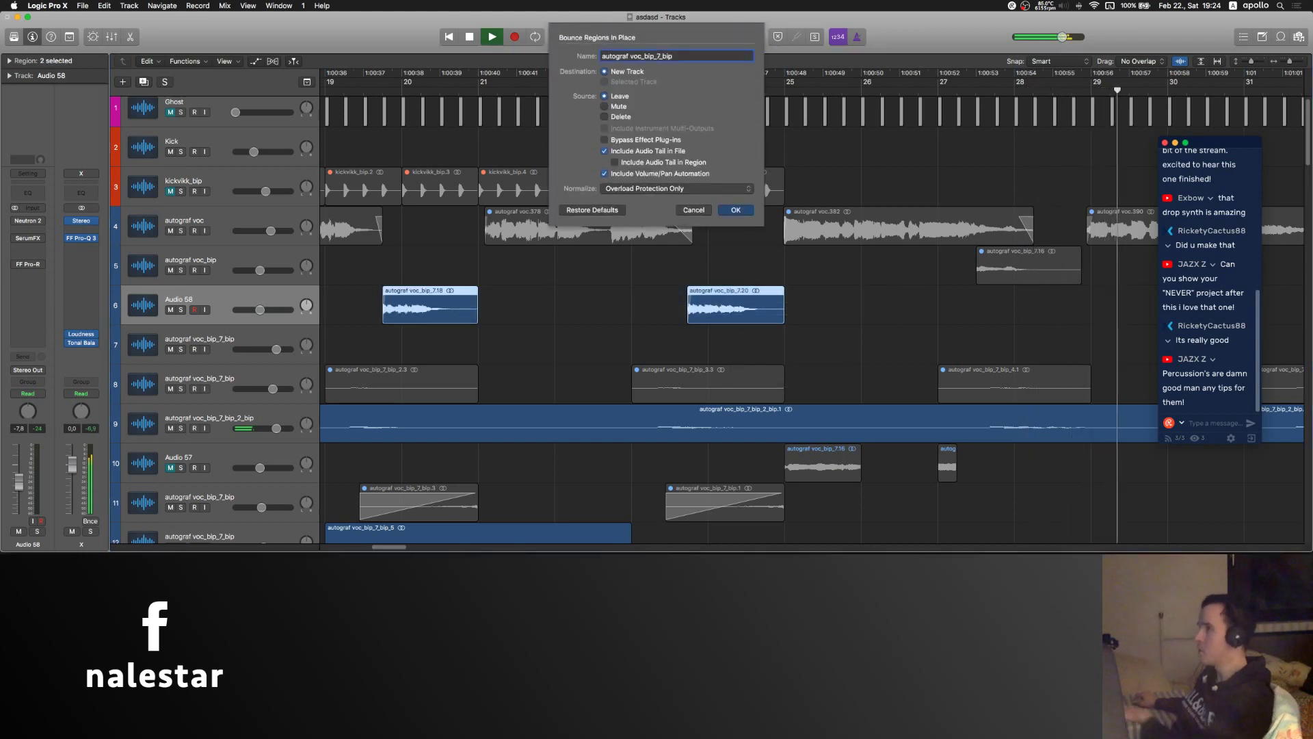
pyautogui.press('Return')
pyautogui.moveTo(442, 266); pyautogui.dragTo(486, 307)
# - Open the plug-in choices for an empty audio effect slot on the newly bounced vocal track
pyautogui.hscroll(-3, 627, 297)
pyautogui.press('super+Left')
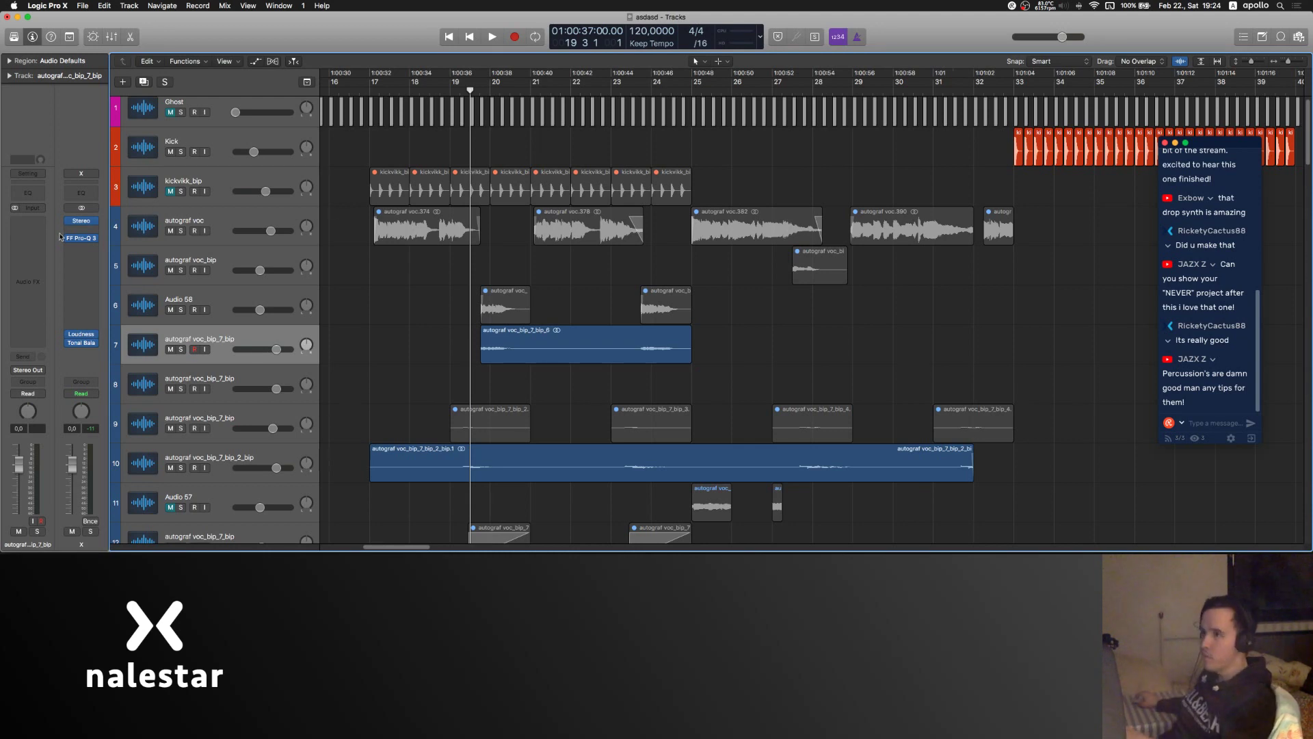
pyautogui.click(27, 228)
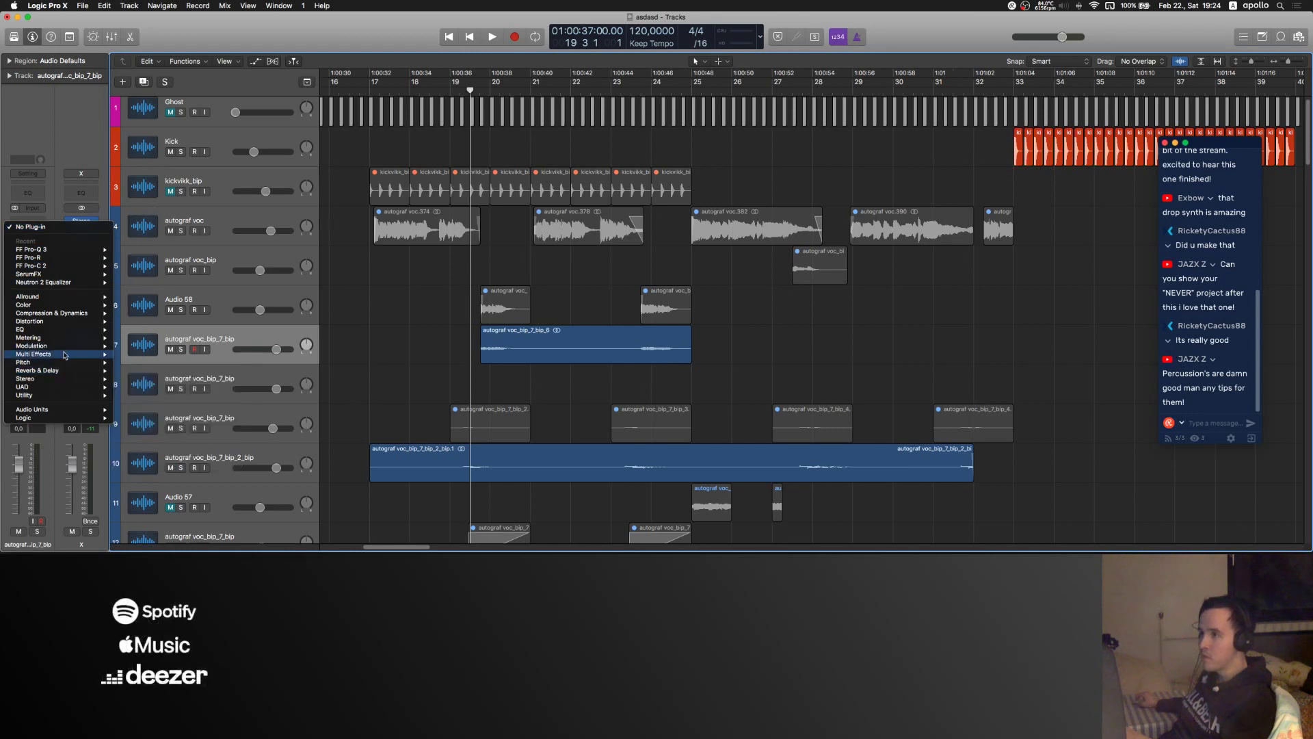
pyautogui.moveTo(62, 346)
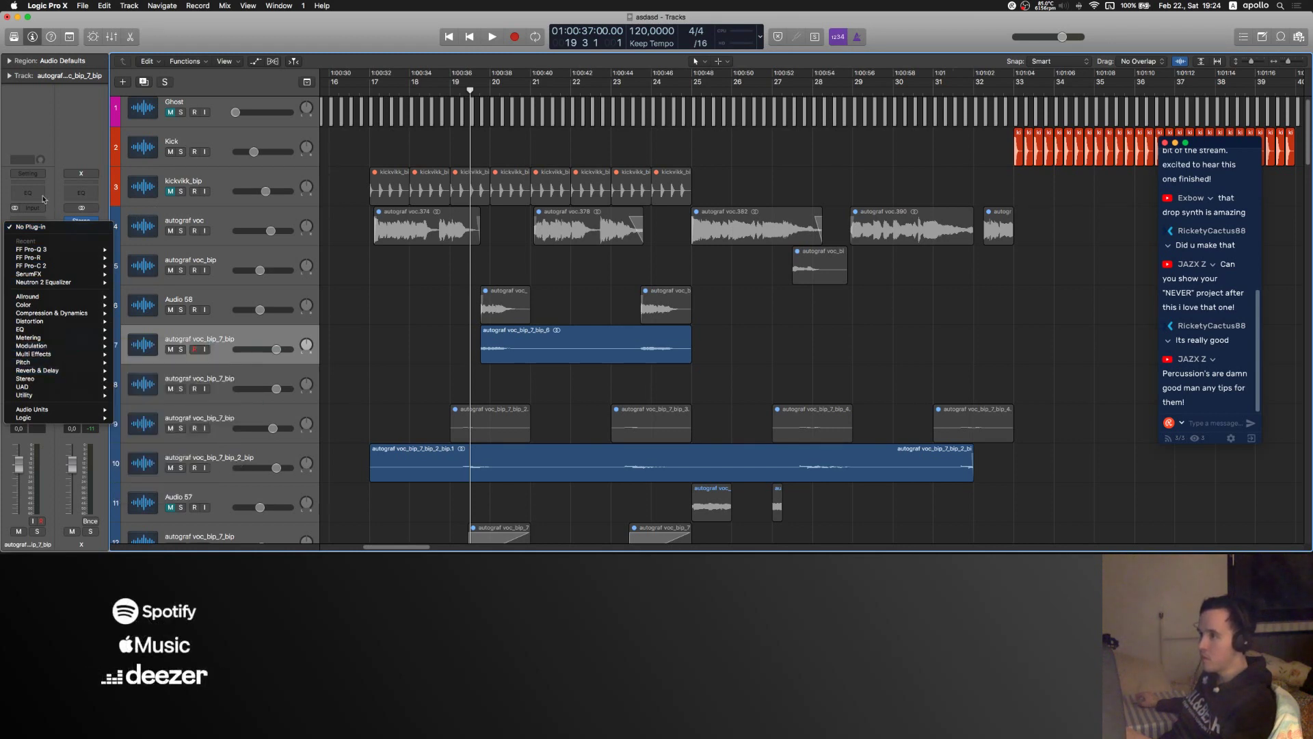
# - Insert the Stereo plug-in on the selected vocal track (track 7) and turn its Width fully down
pyautogui.moveTo(42, 381)
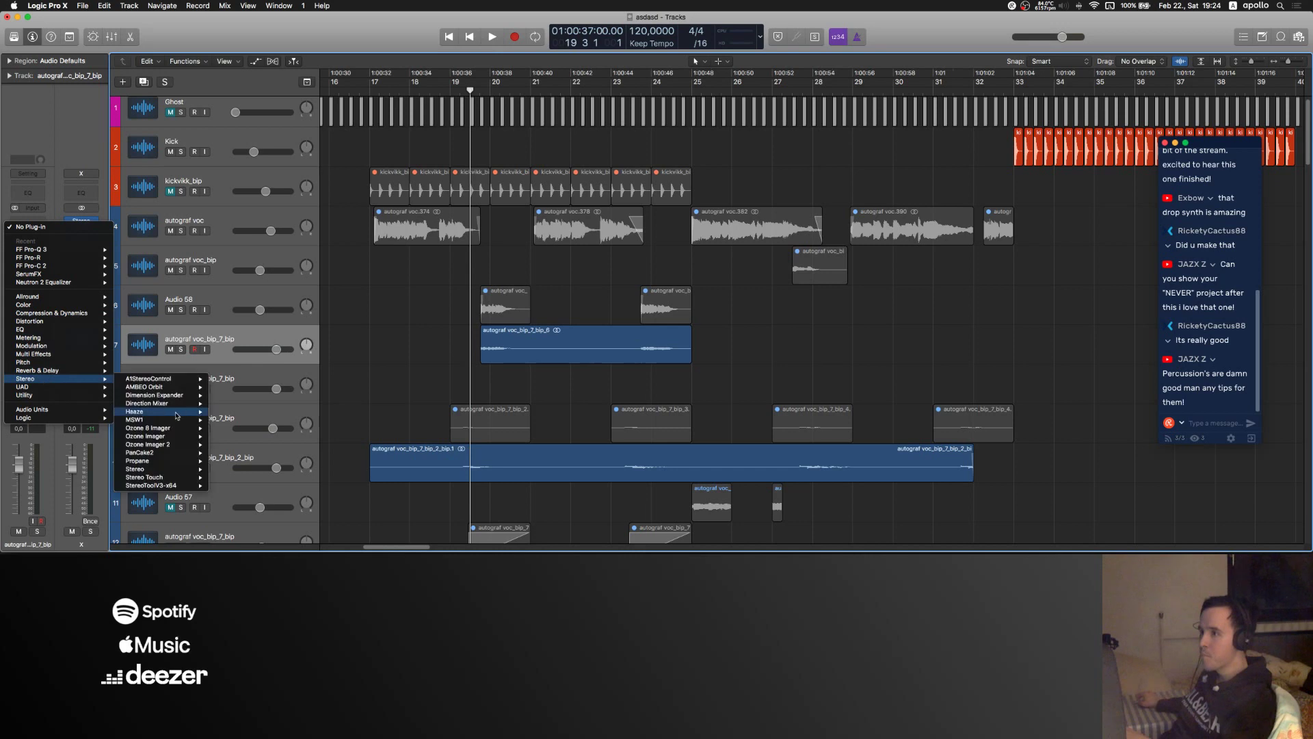
pyautogui.click(231, 469)
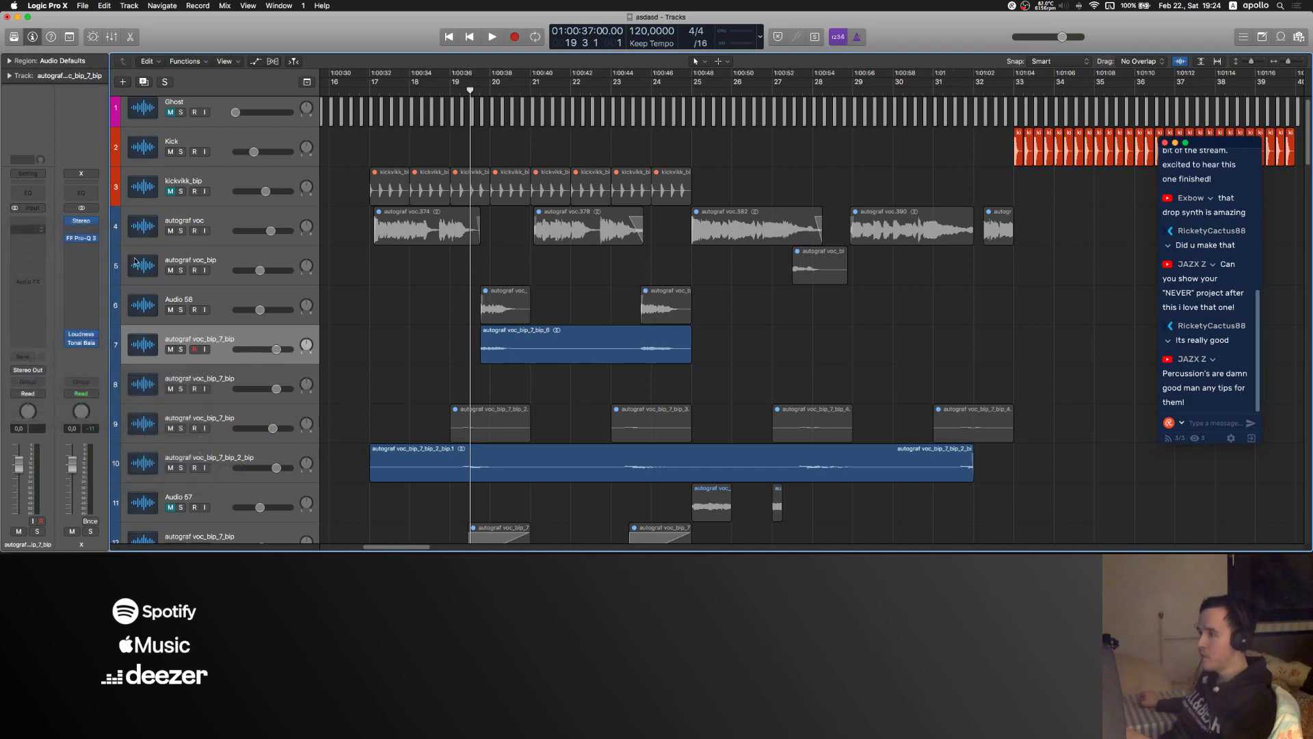
pyautogui.moveTo(89, 142)
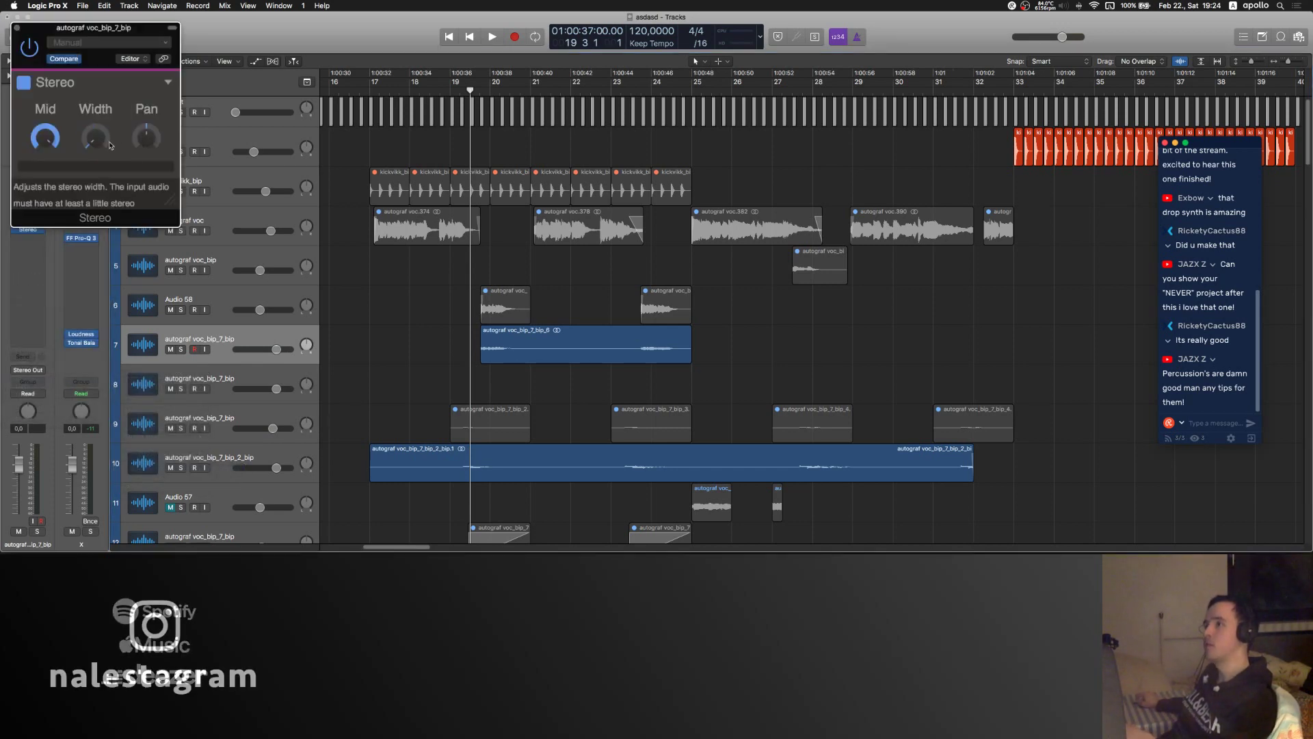
pyautogui.click(17, 29)
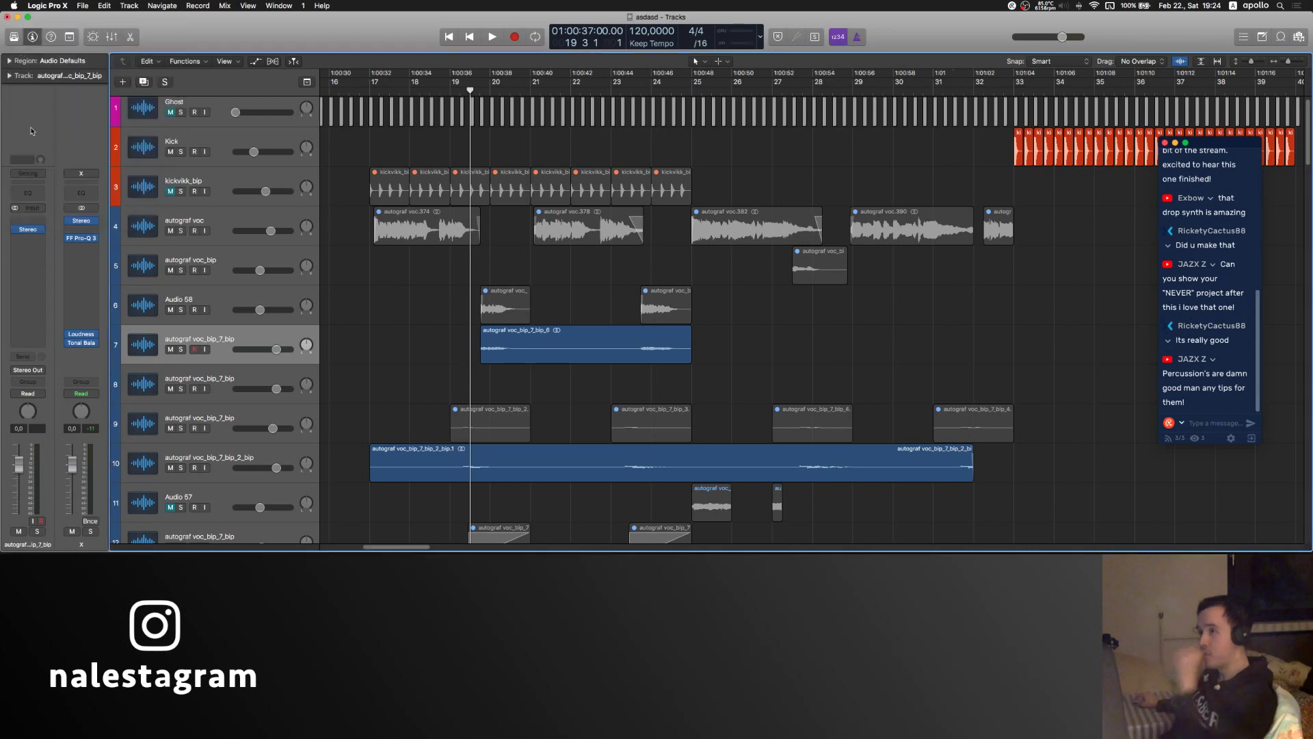
# - Insert Little AlterBoy after the Stereo plug-in on track 7
pyautogui.click(31, 245)
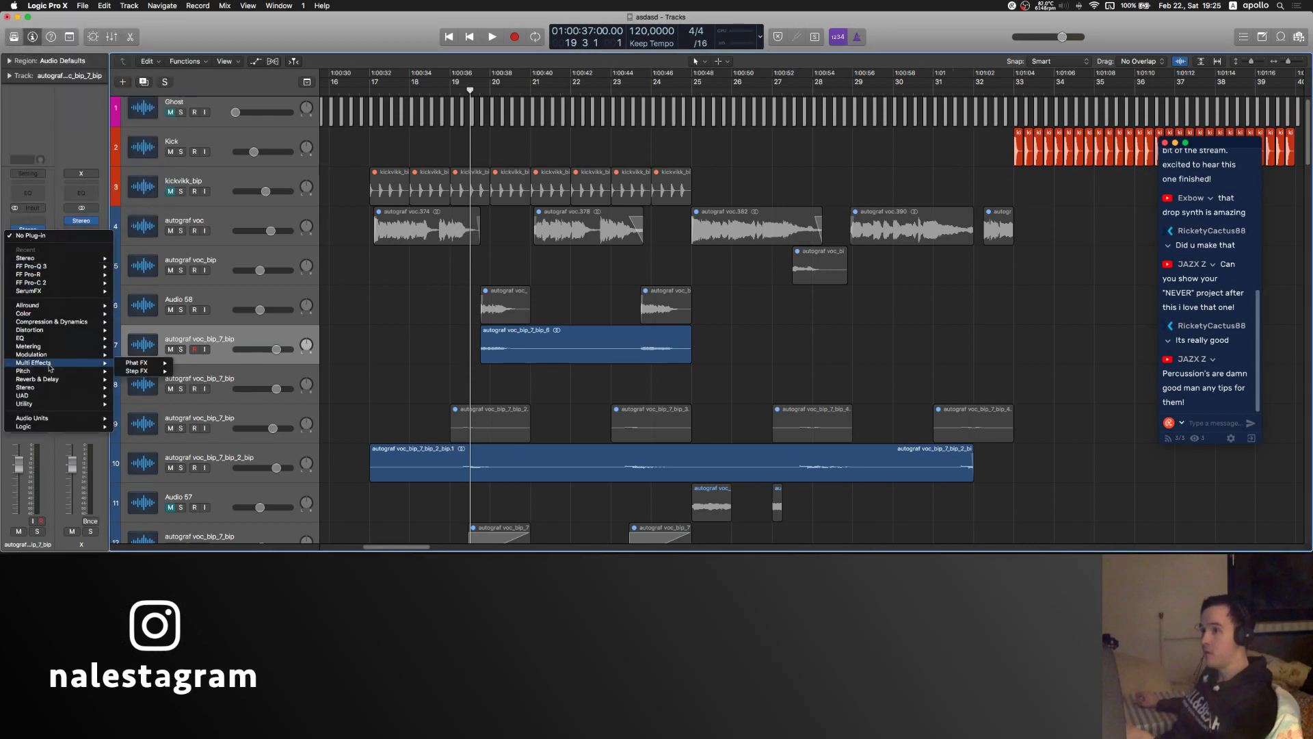
pyautogui.moveTo(53, 359)
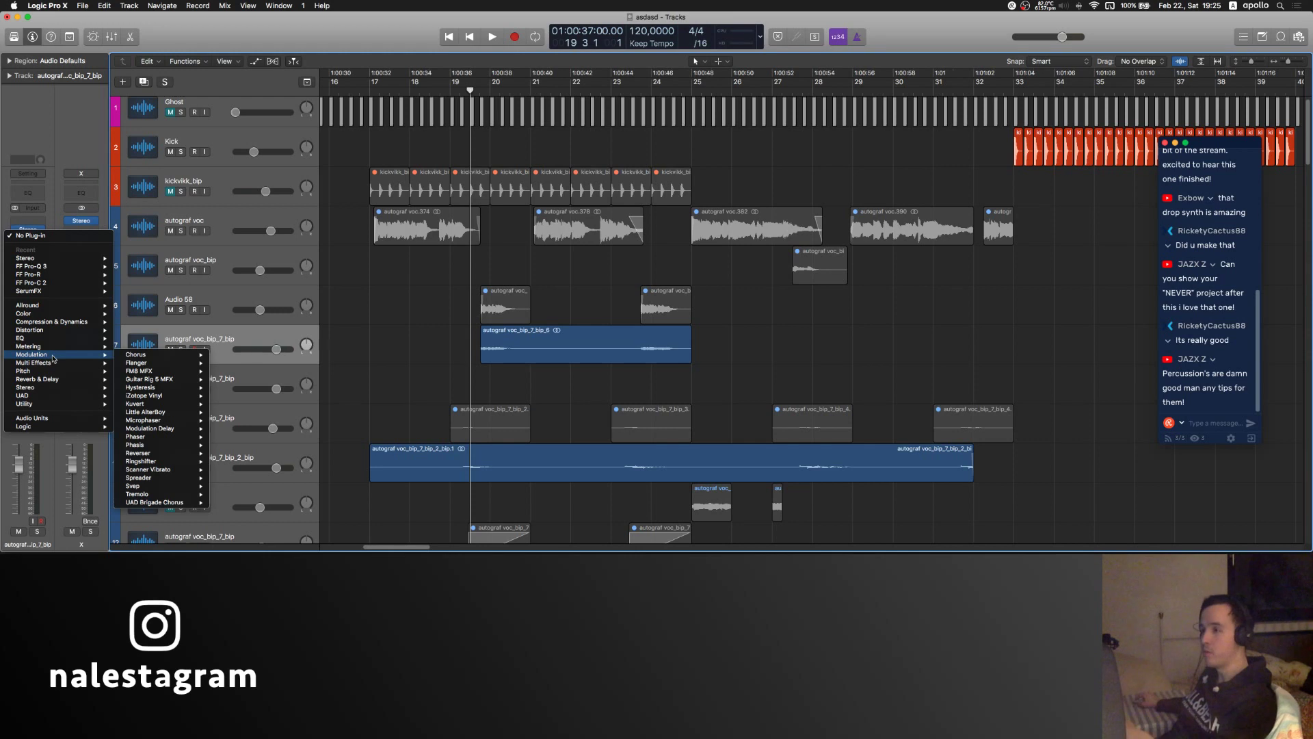
pyautogui.click(229, 413)
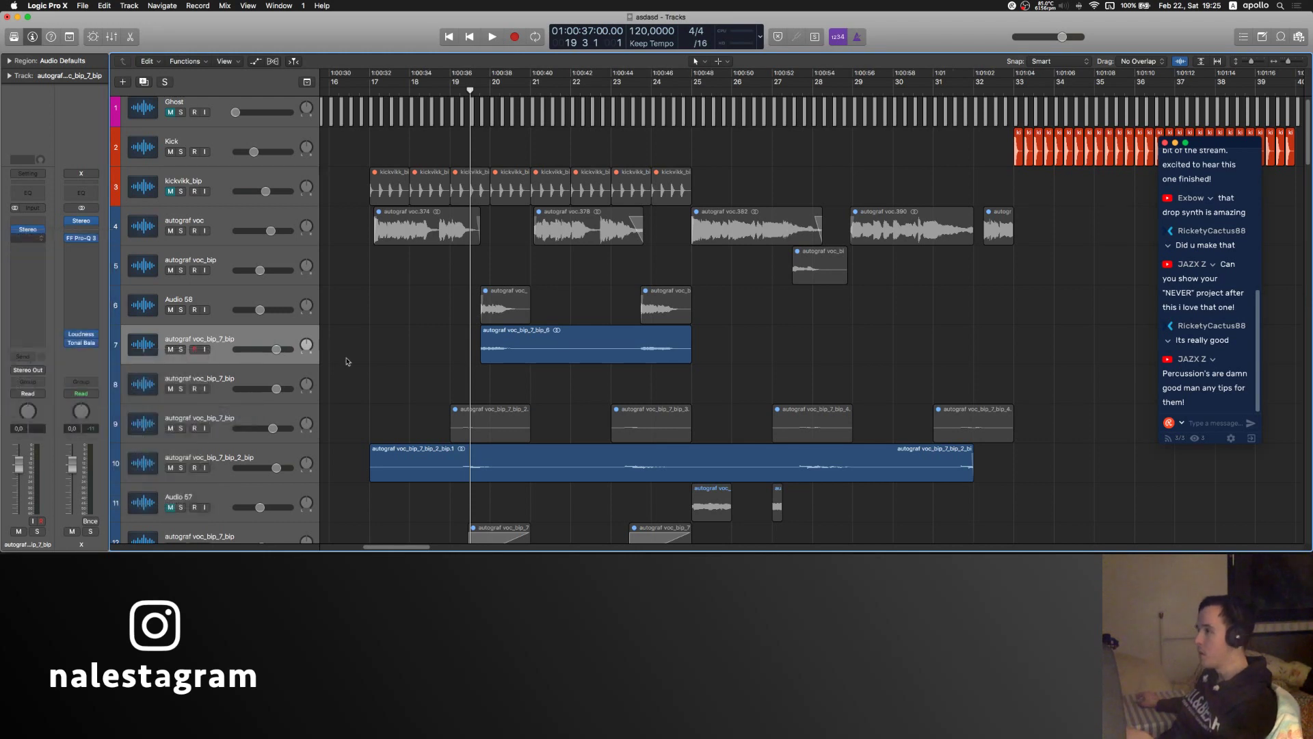
# - While playing the vocal from around bar 19, set Little AlterBoy's Pitch to 12.0 and Formant to -9.5
pyautogui.hscroll(-2, 516, 199)
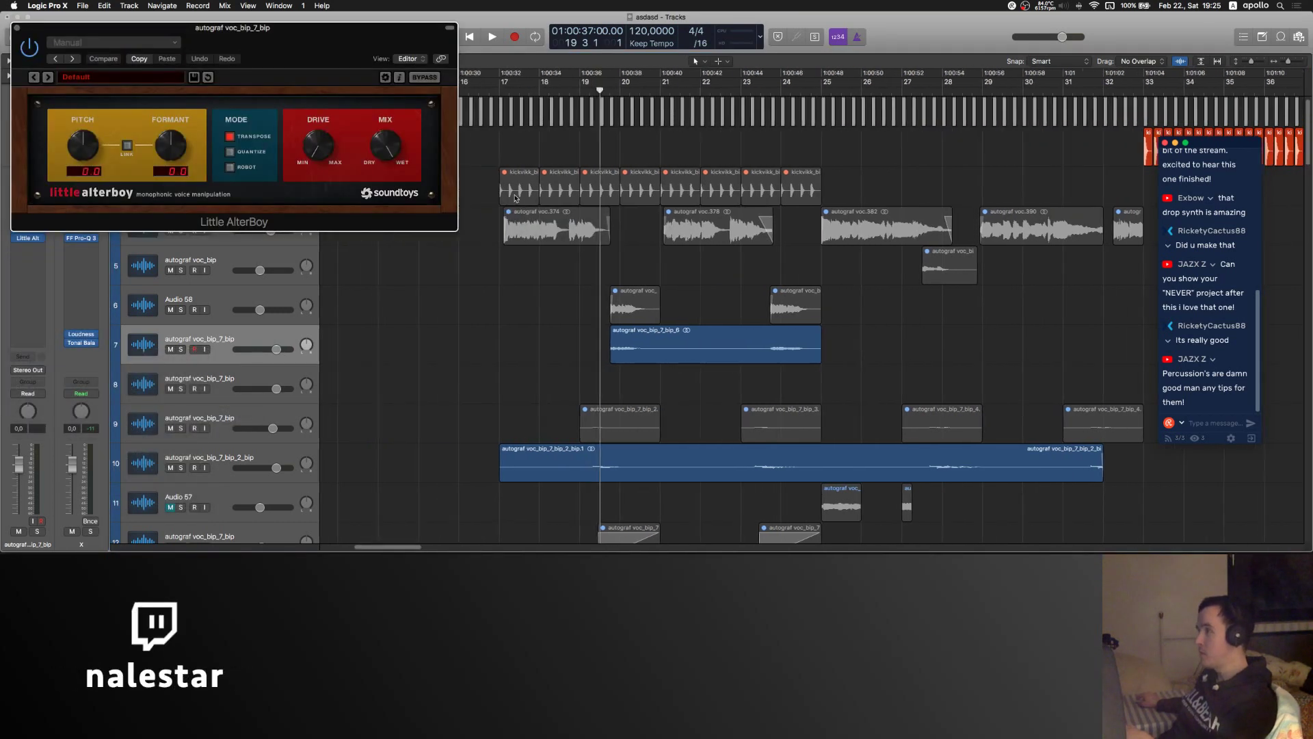
pyautogui.scroll(3, 683, 274)
pyautogui.click(684, 274)
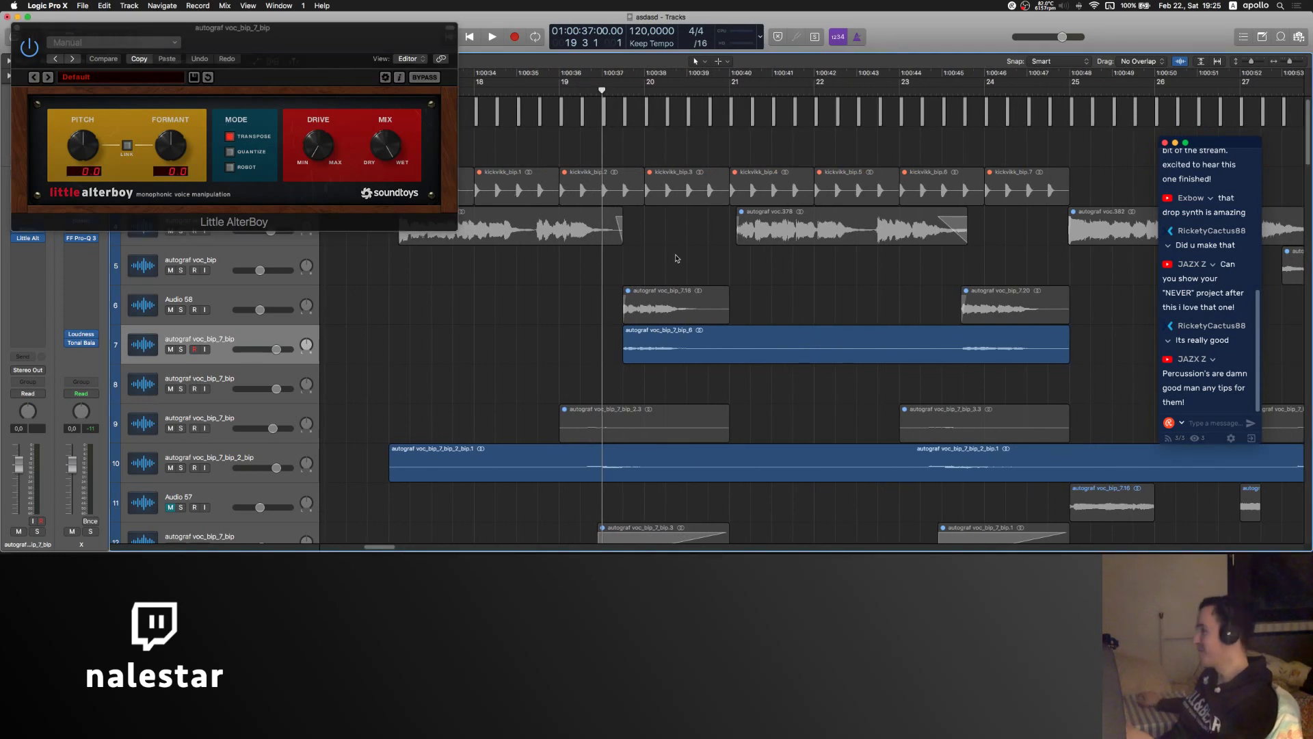
pyautogui.hscroll(3, 676, 257)
pyautogui.press('space')
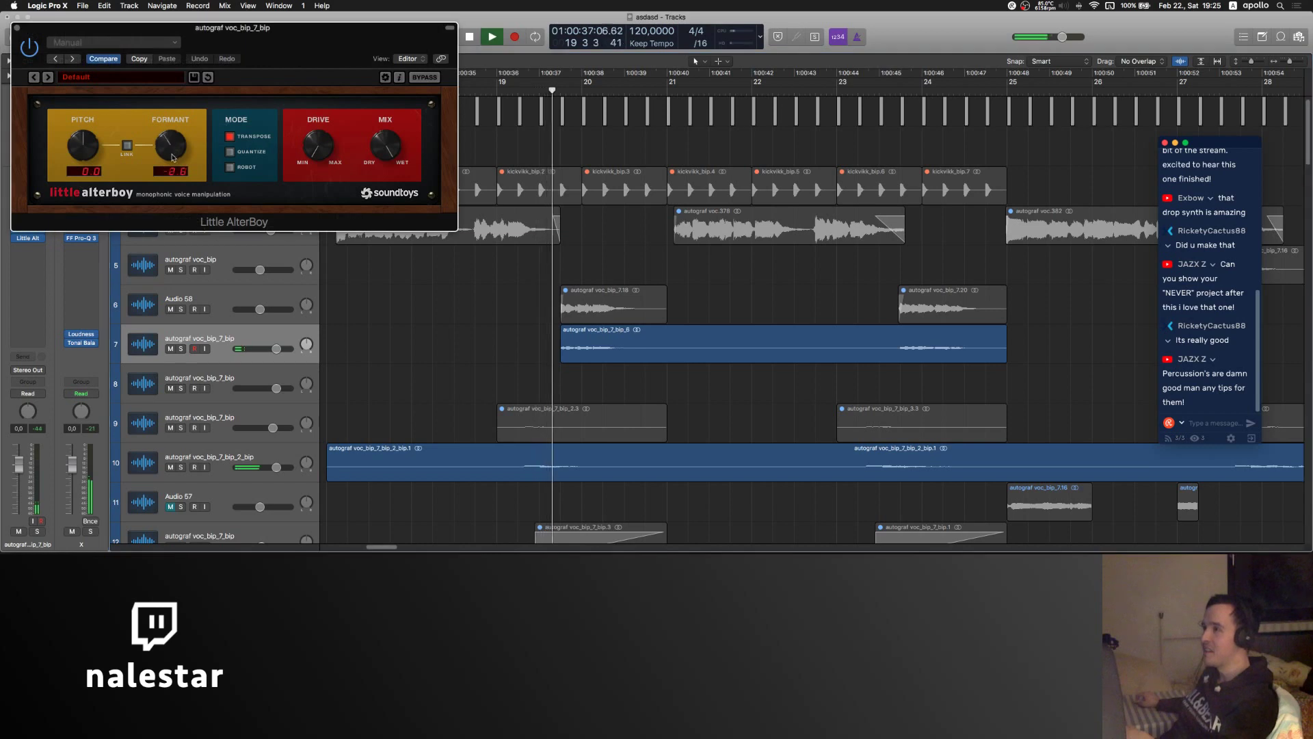
pyautogui.moveTo(174, 156); pyautogui.dragTo(173, 167)
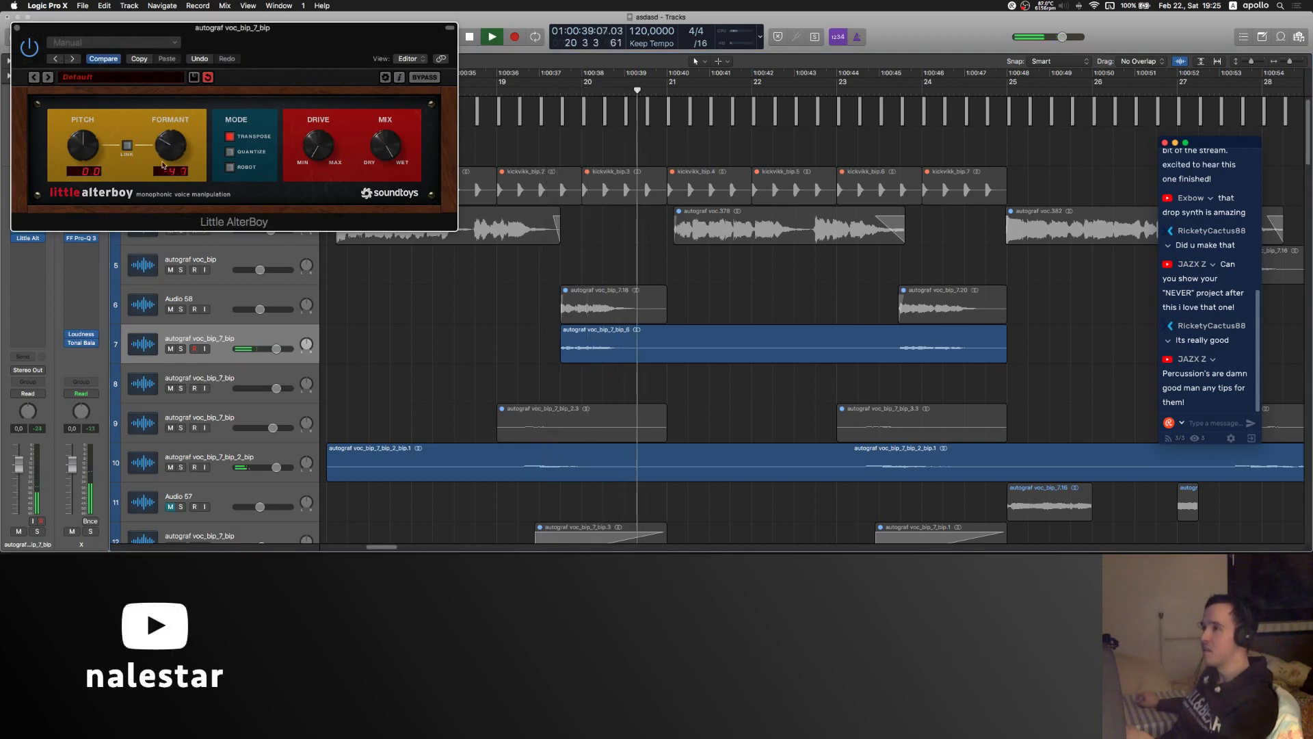
pyautogui.press('space')
pyautogui.click(519, 79)
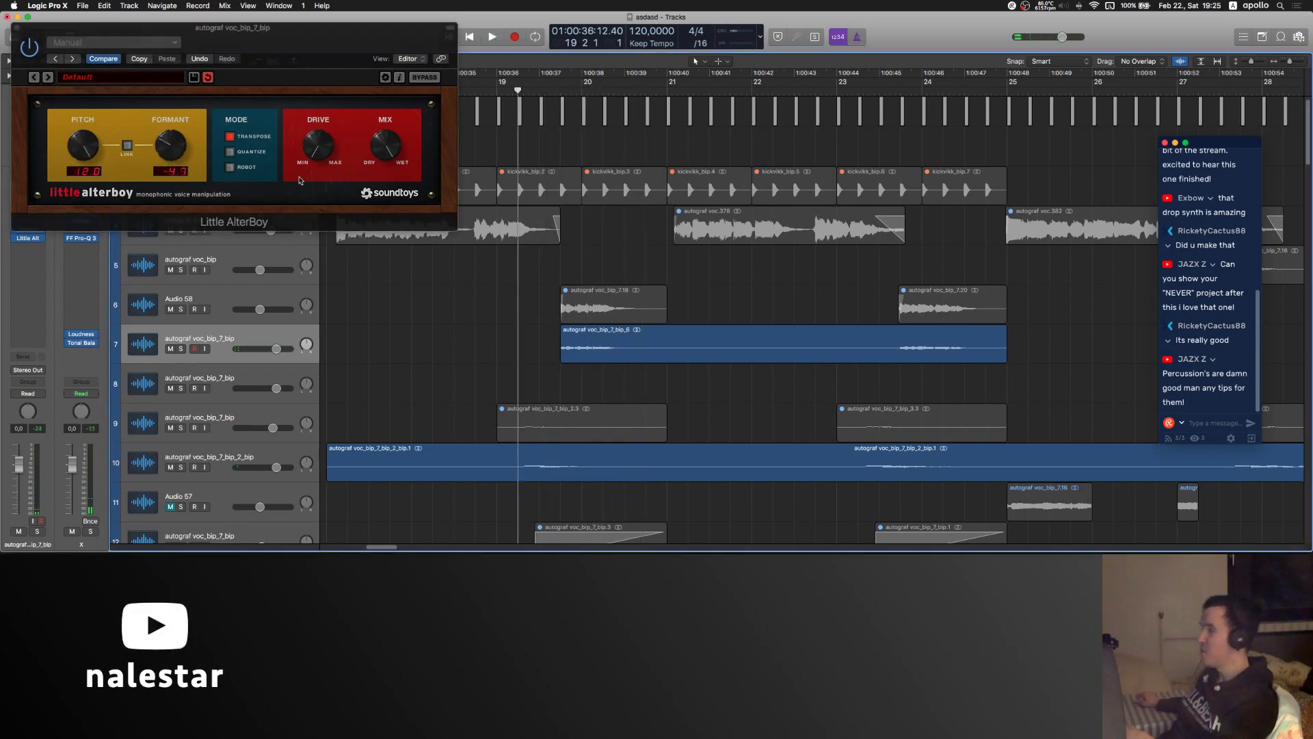
pyautogui.press('space')
pyautogui.moveTo(174, 146); pyautogui.dragTo(173, 161)
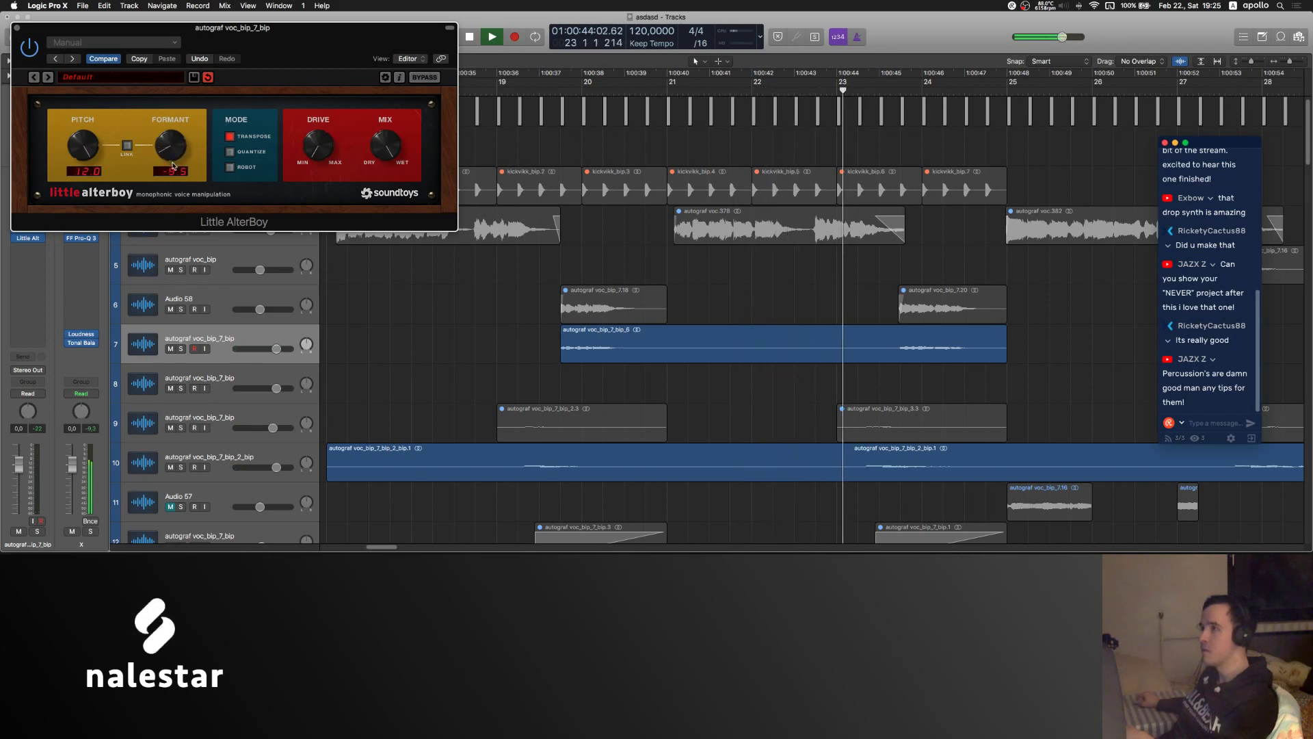
pyautogui.click(17, 28)
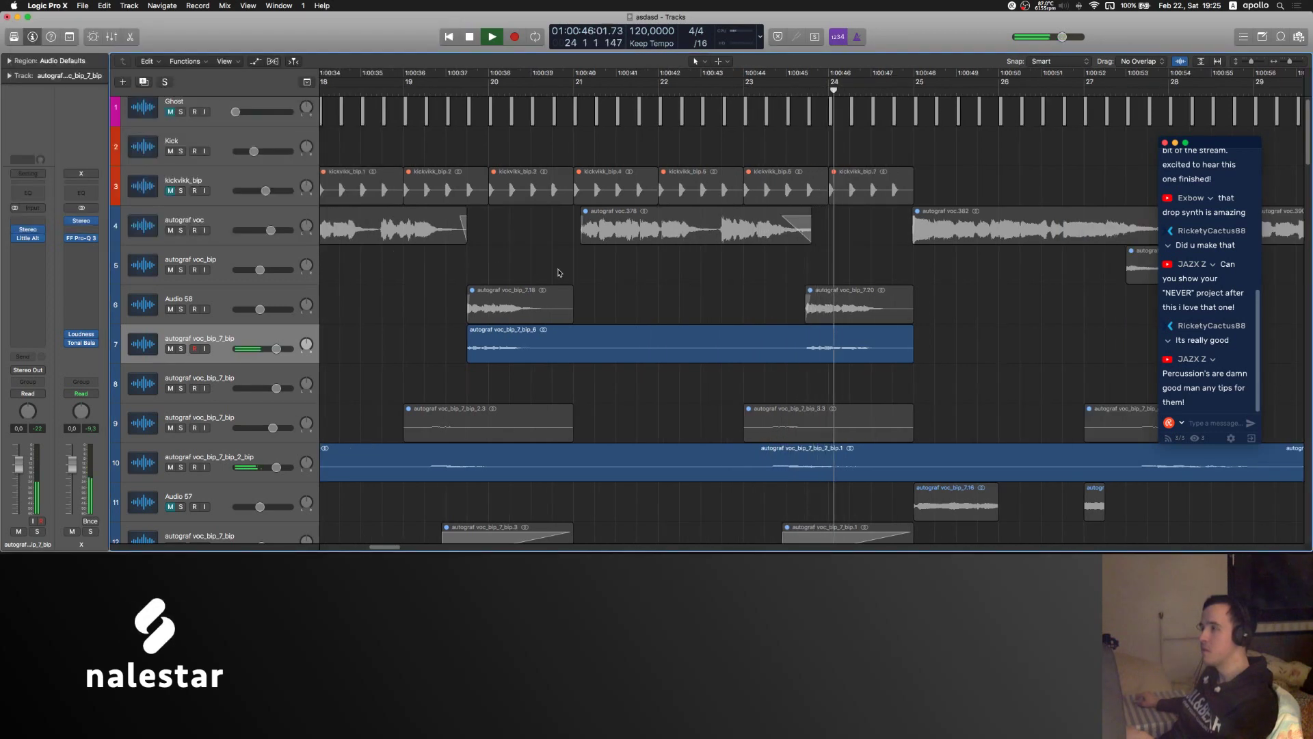
# - Add a stereo Neutron 2 Exciter below Little AlterBoy, with the first band's Drive at 10.7 dB and its character moved towards Tape
pyautogui.press('super+Left')
pyautogui.press('space')
pyautogui.hscroll(2, 486, 255)
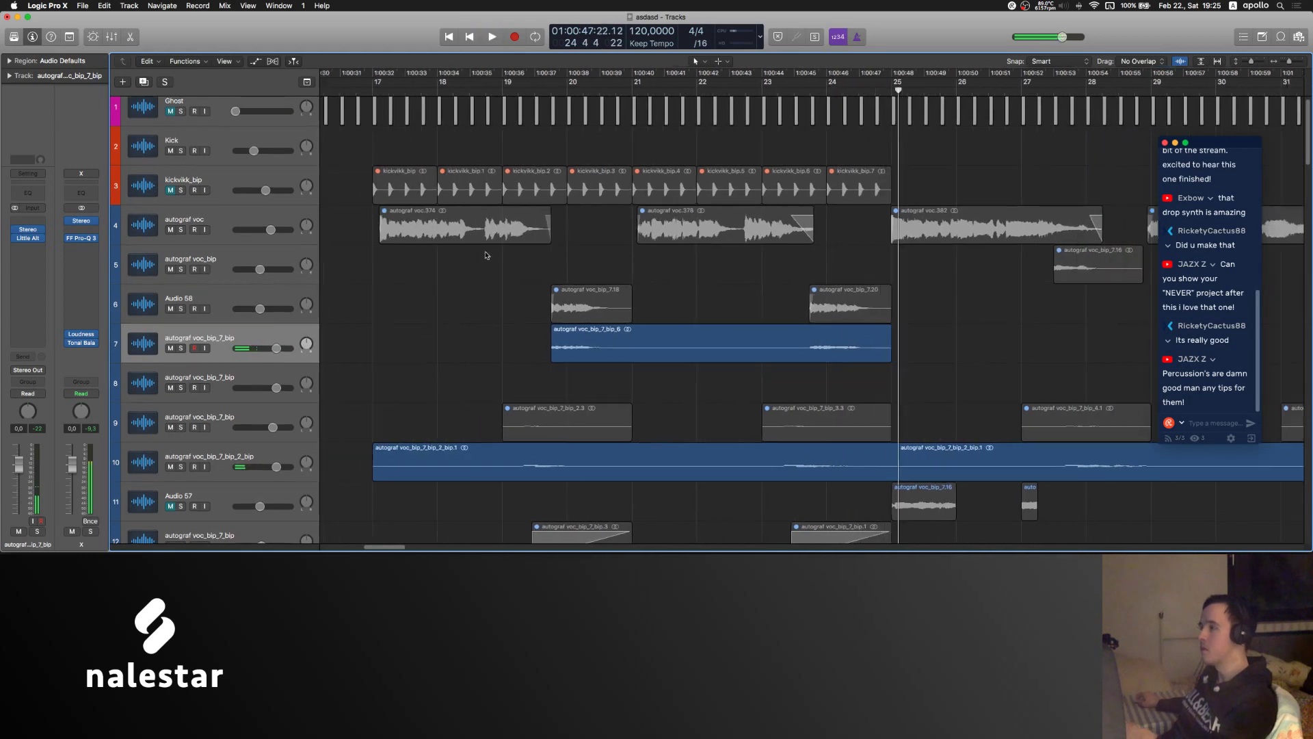
pyautogui.click(33, 257)
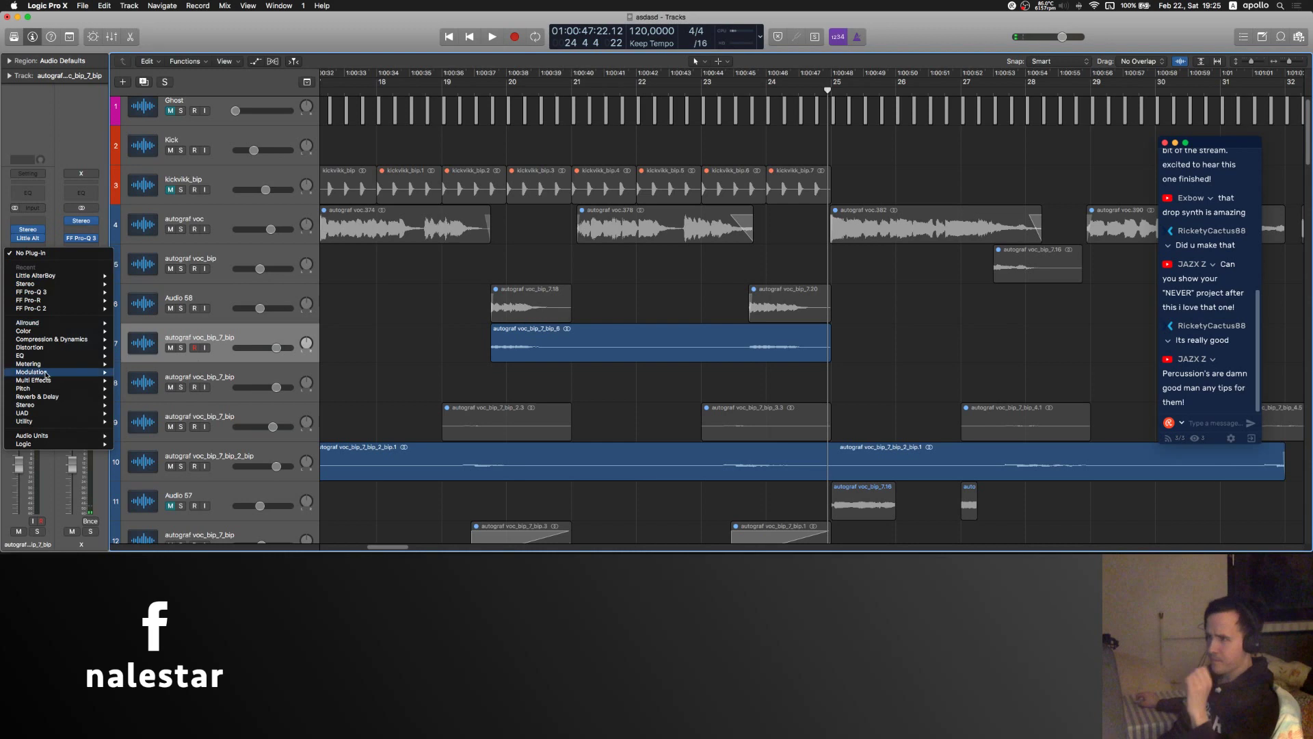
pyautogui.moveTo(27, 331)
pyautogui.moveTo(163, 353)
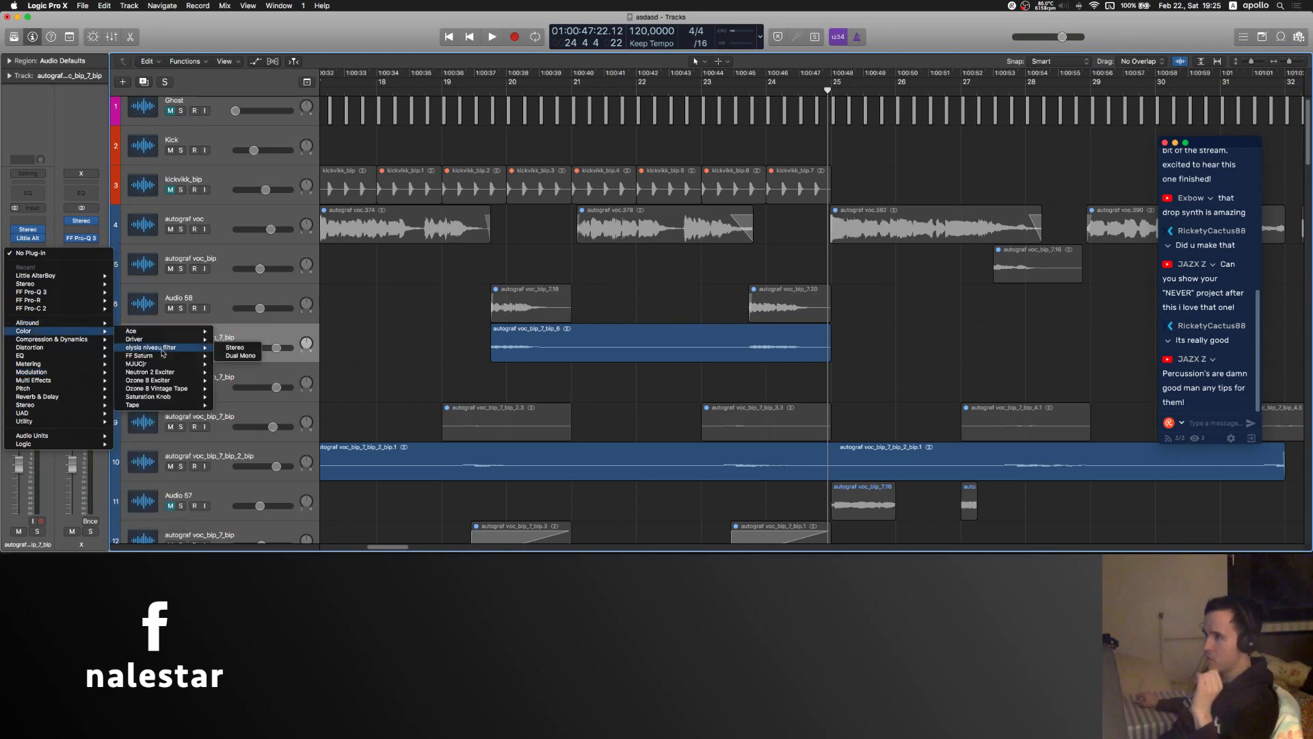
pyautogui.moveTo(193, 375)
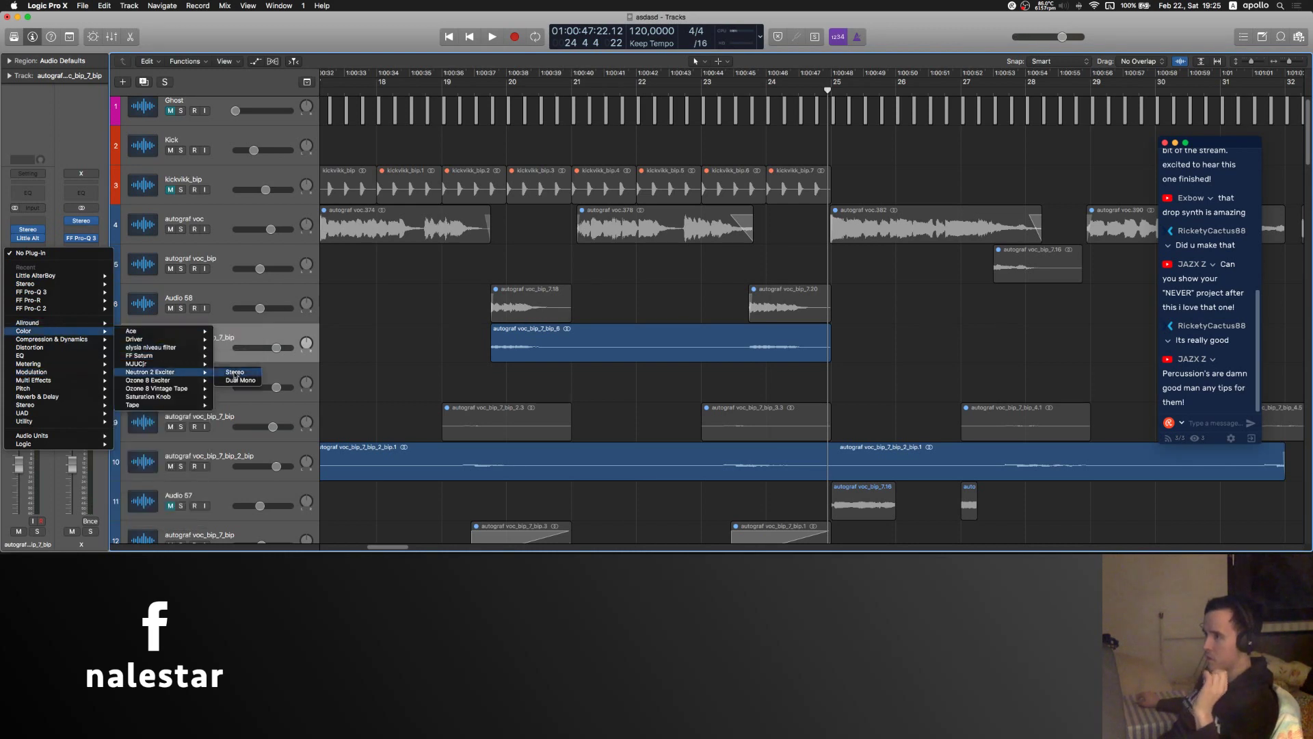
pyautogui.click(235, 373)
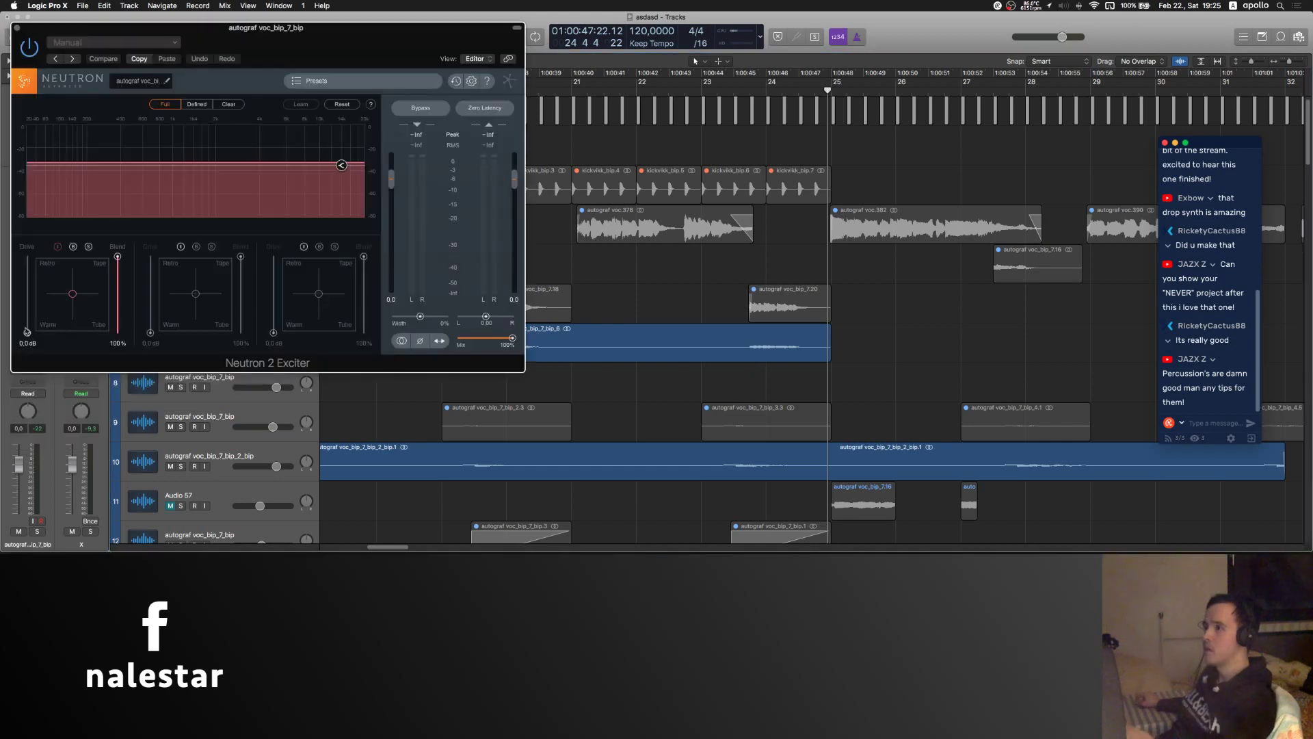
pyautogui.moveTo(88, 290); pyautogui.dragTo(124, 253)
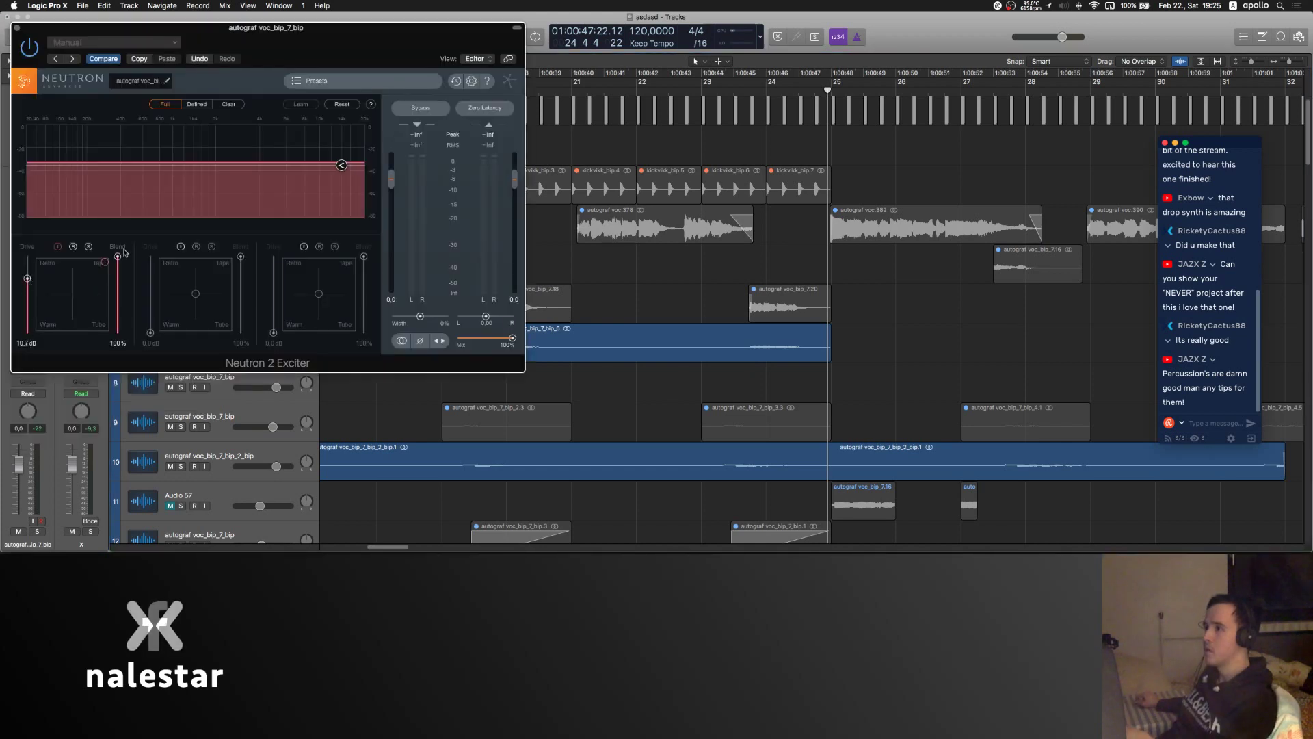
pyautogui.click(17, 28)
# - Lower track 7's volume to about -8 dB and delete its audio around bars 20.5 to 21 and 24.5 to 25
pyautogui.press('space')
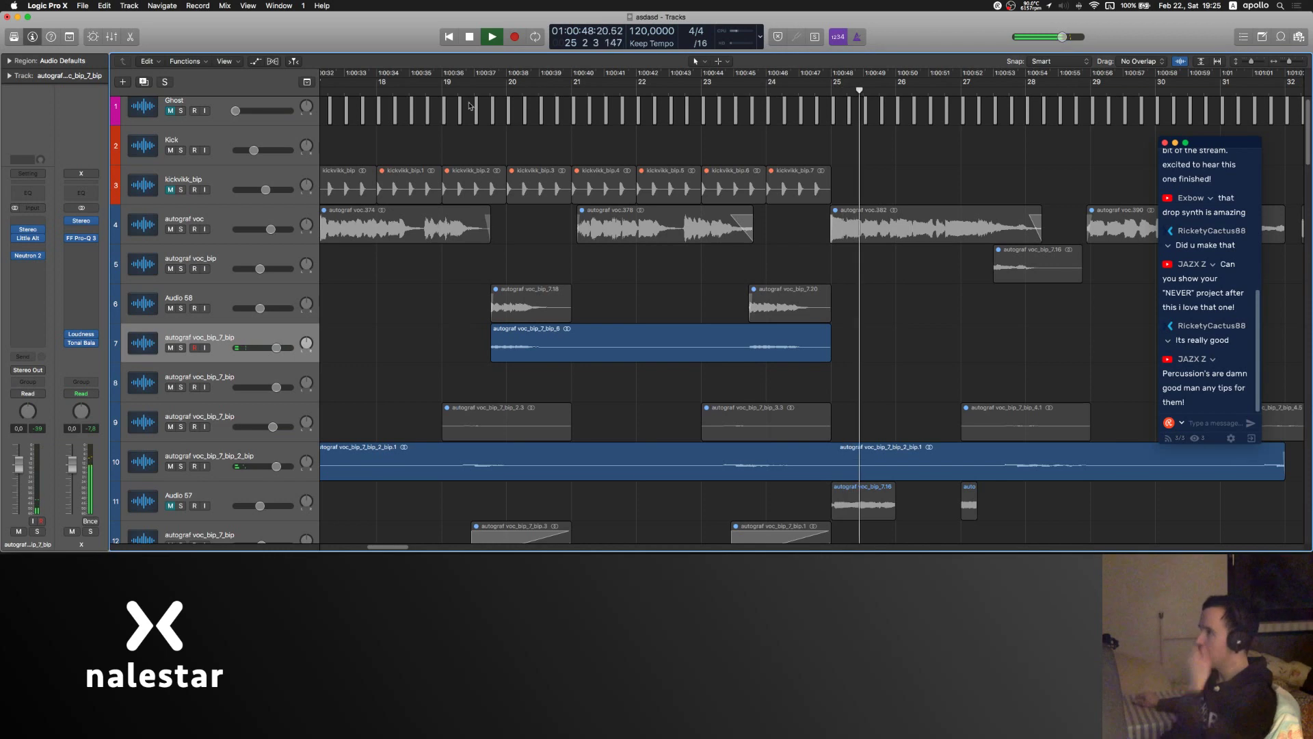
pyautogui.click(453, 83)
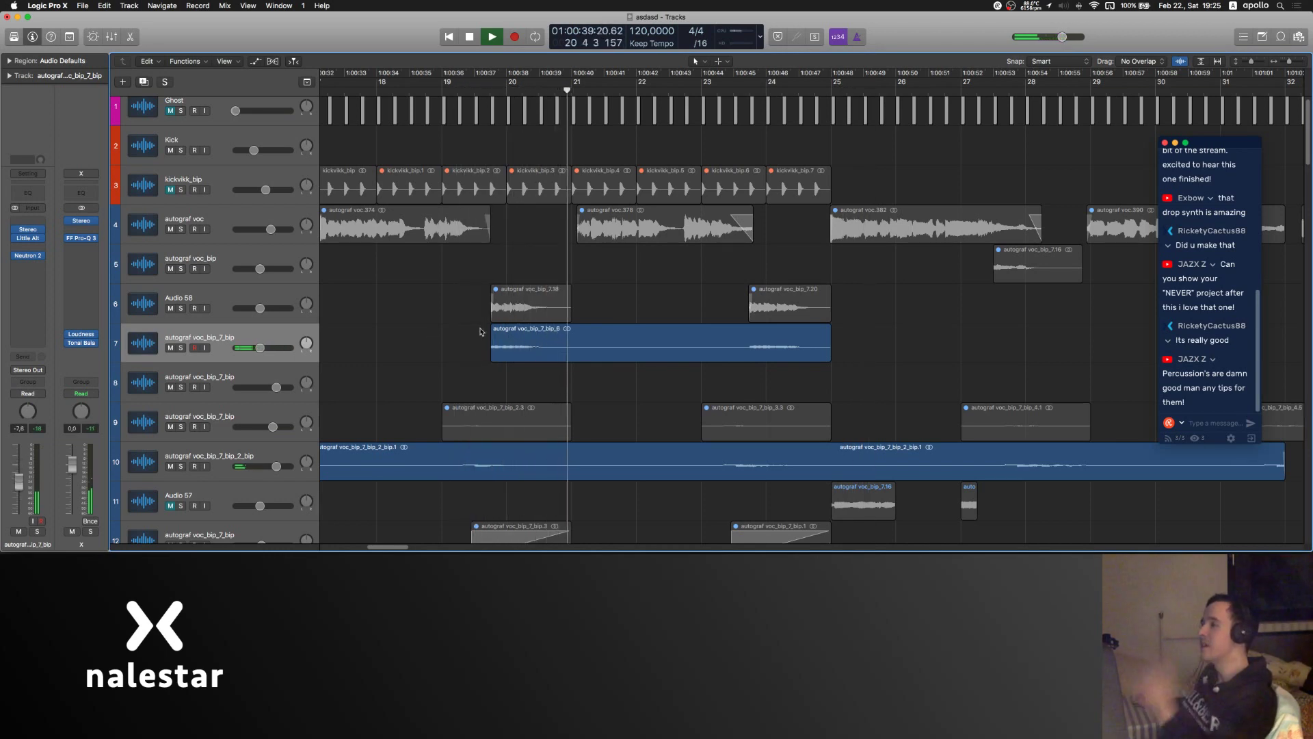
pyautogui.moveTo(535, 353)
pyautogui.mouseDown()
pyautogui.moveTo(573, 356)
pyautogui.moveTo(539, 357)
pyautogui.mouseUp()
pyautogui.press('Delete')
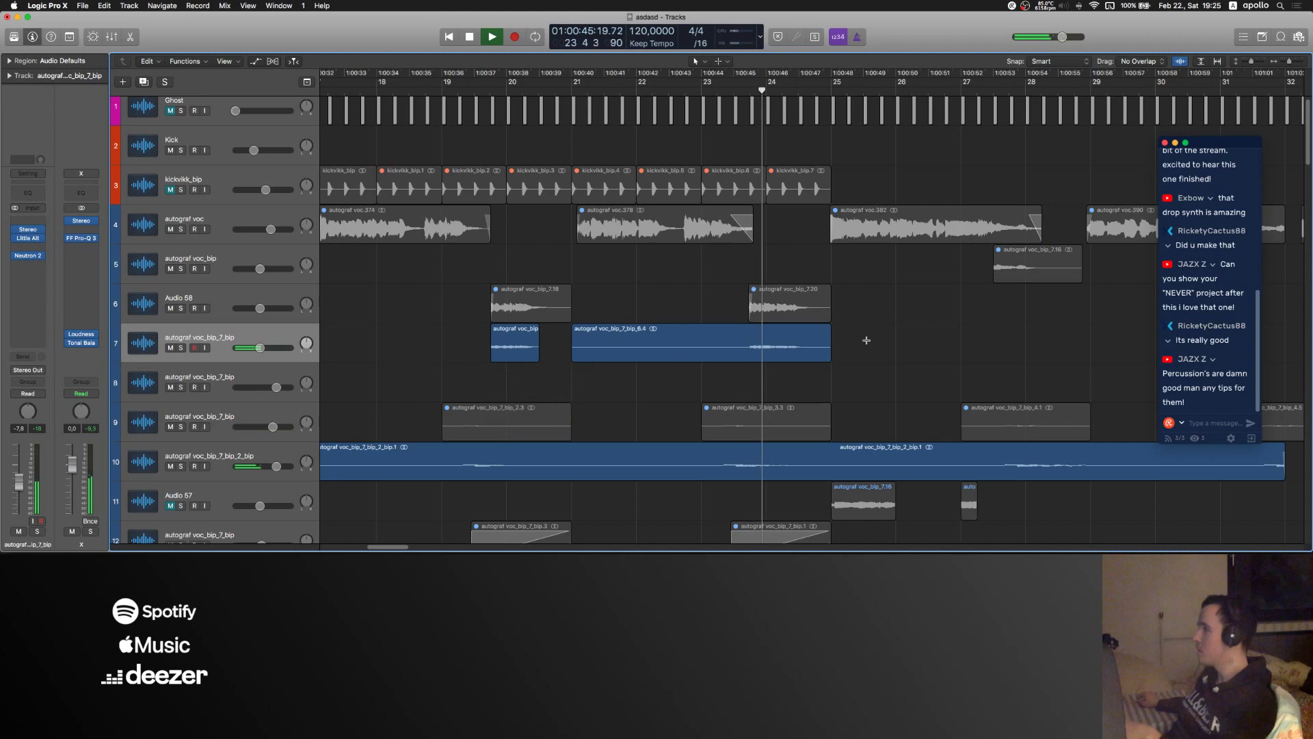
pyautogui.moveTo(866, 340); pyautogui.dragTo(799, 354)
pyautogui.press('Delete')
pyautogui.press('space')
pyautogui.press('space')
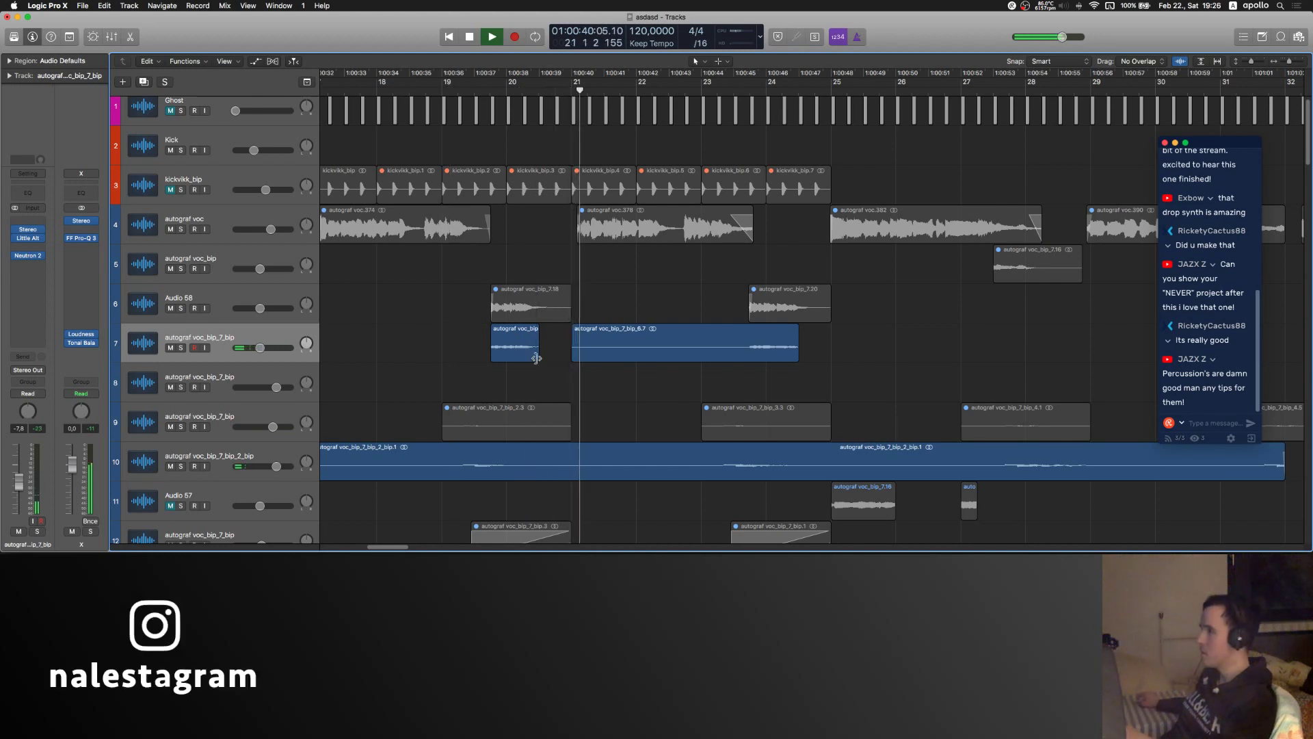
# - Trim the ends of both remaining regions on track 7 slightly shorter
pyautogui.press('t')
pyautogui.moveTo(537, 358); pyautogui.dragTo(547, 352)
pyautogui.press('a')
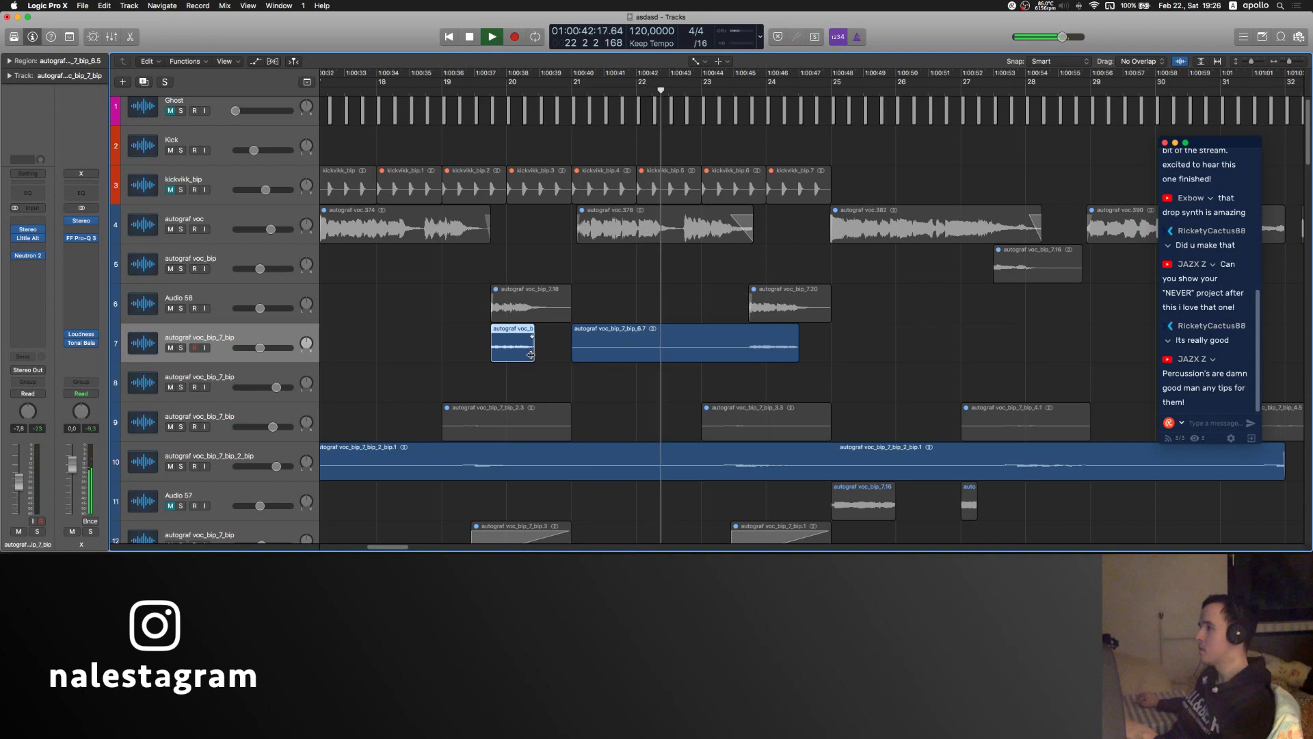
pyautogui.press('t')
pyautogui.press('t')
pyautogui.click(815, 373)
pyautogui.moveTo(798, 361); pyautogui.dragTo(797, 358)
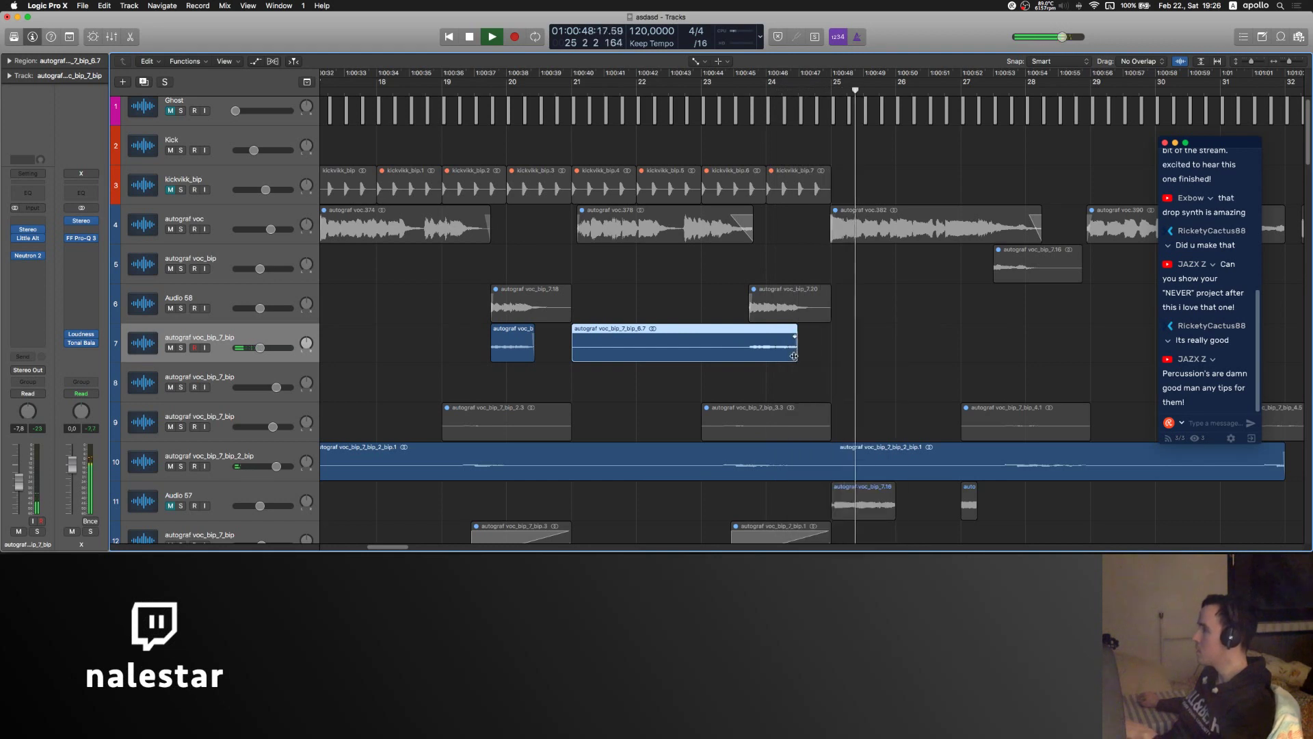
# - Delete the silent stretch before the second vocal phrase on track 7, from bar 21 to about bar 23.7
pyautogui.click(787, 378)
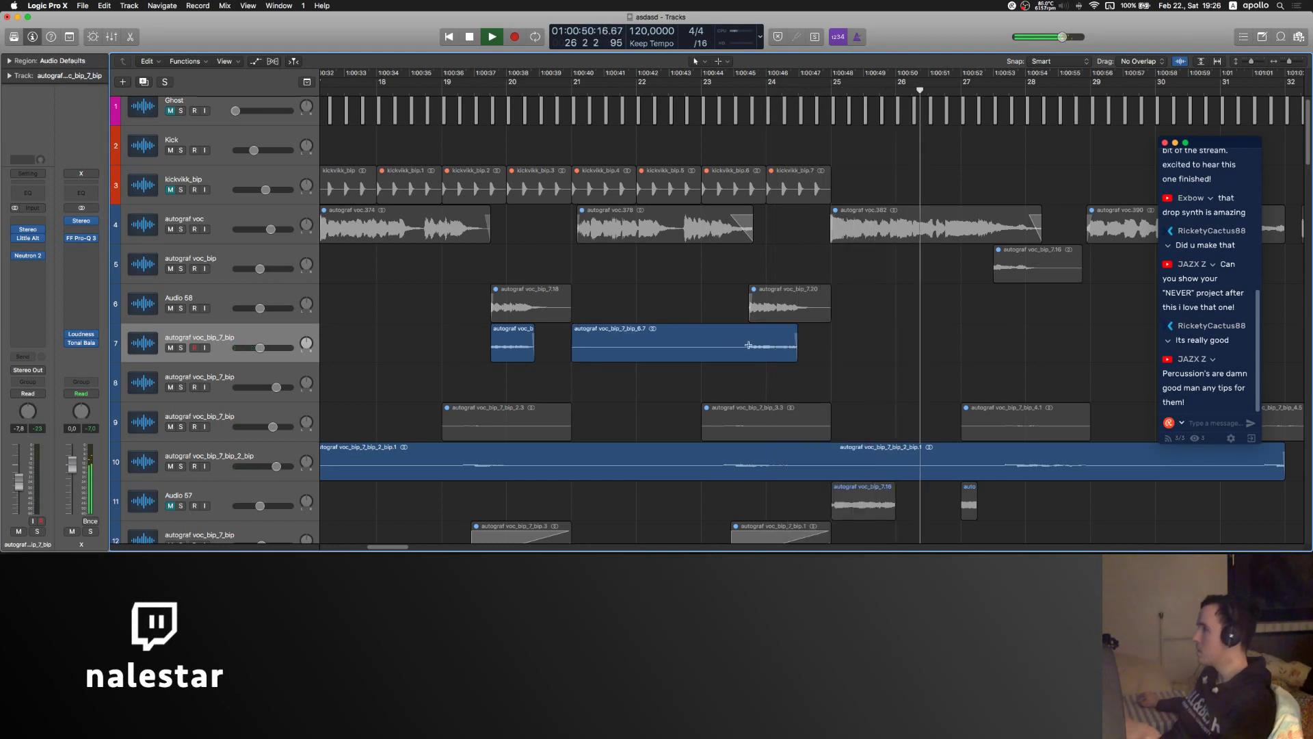
pyautogui.moveTo(749, 345); pyautogui.dragTo(561, 358)
pyautogui.press('BackSpace')
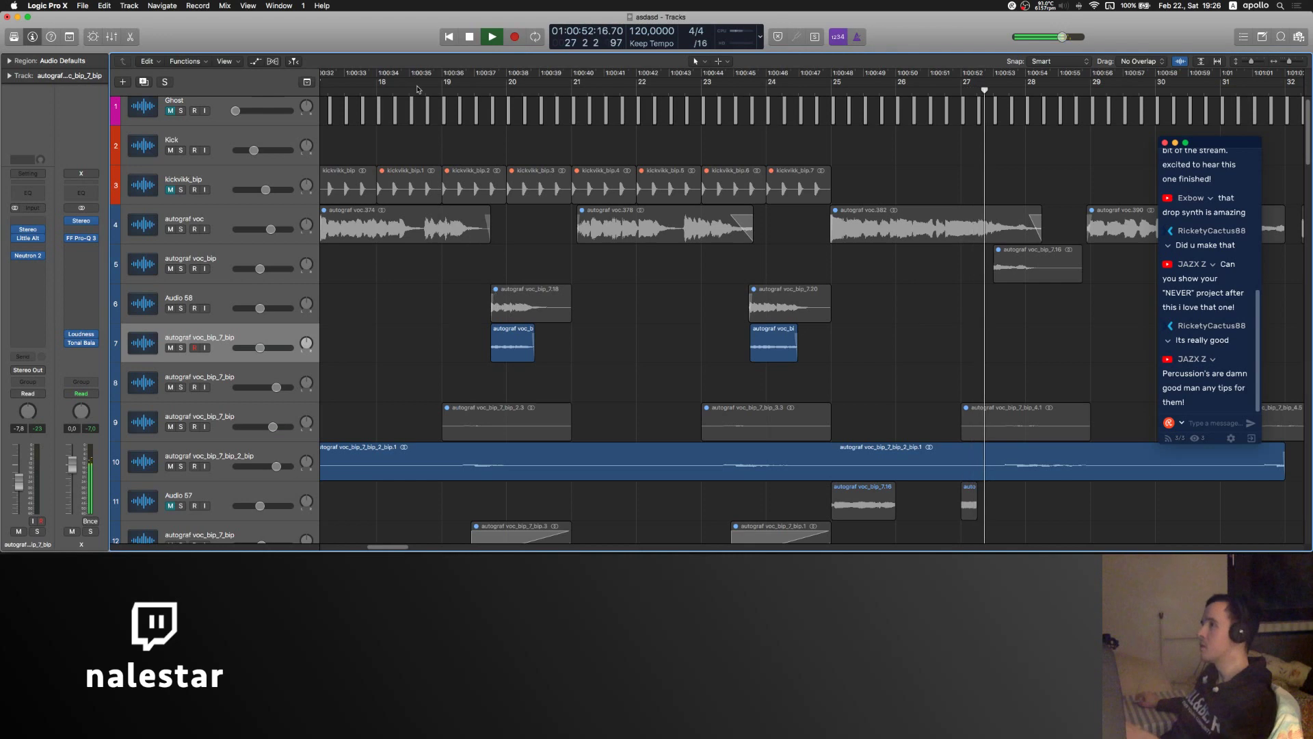
# - Raise track 7's volume to about -6.6 dB during playback and copy Little AlterBoy into the empty slot before Neutron 2 Exciter
pyautogui.click(415, 88)
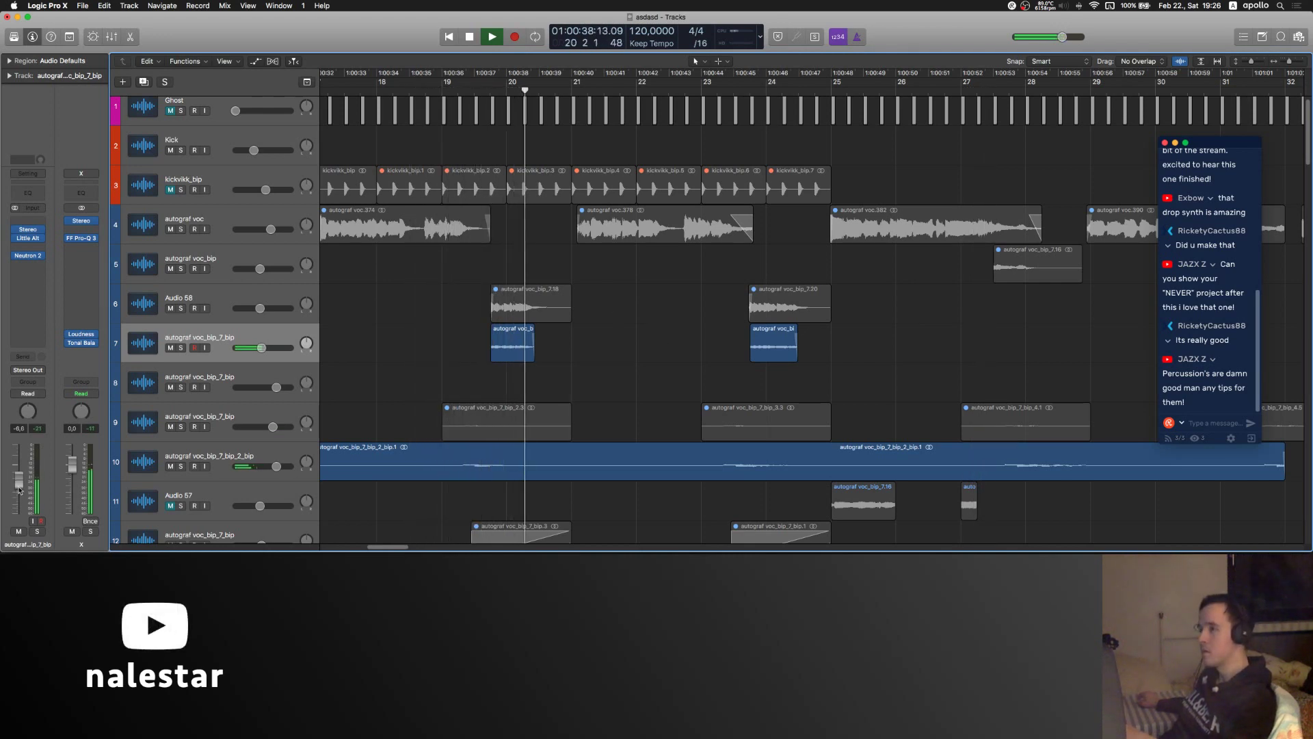
pyautogui.press('space')
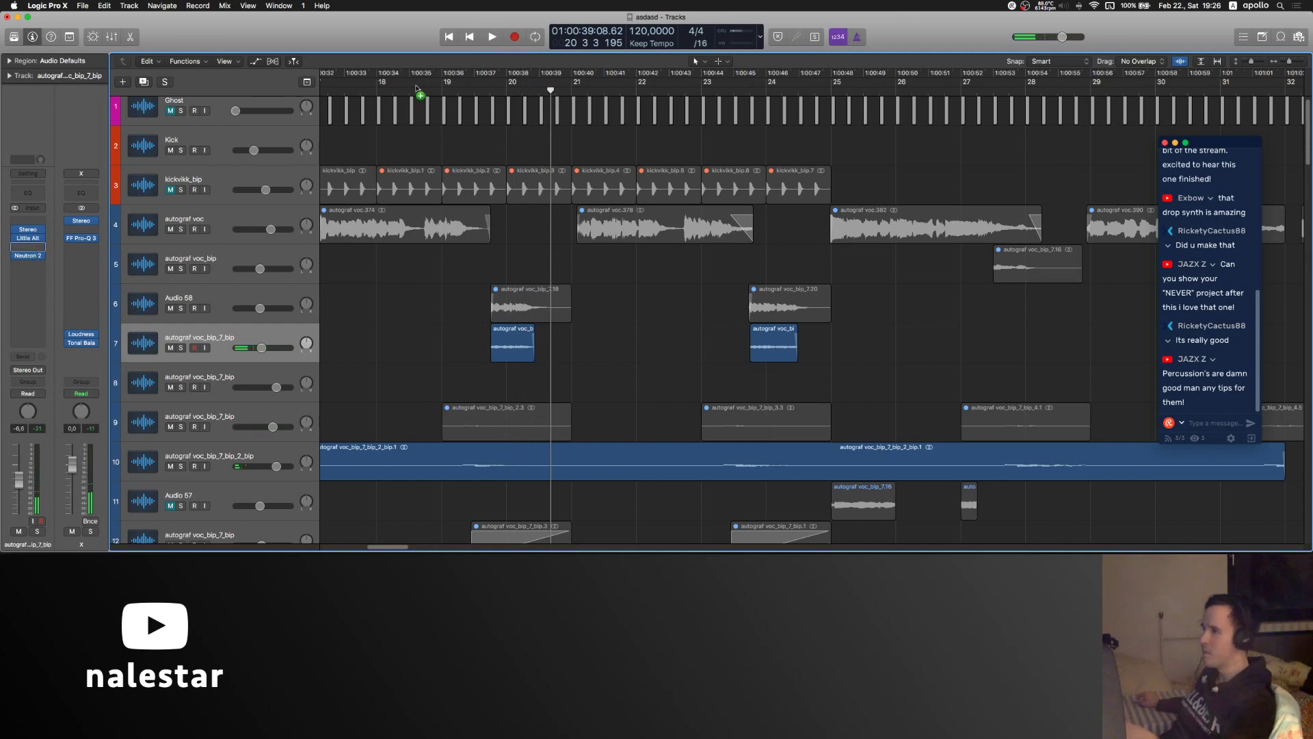
pyautogui.click(466, 94)
pyautogui.press('space')
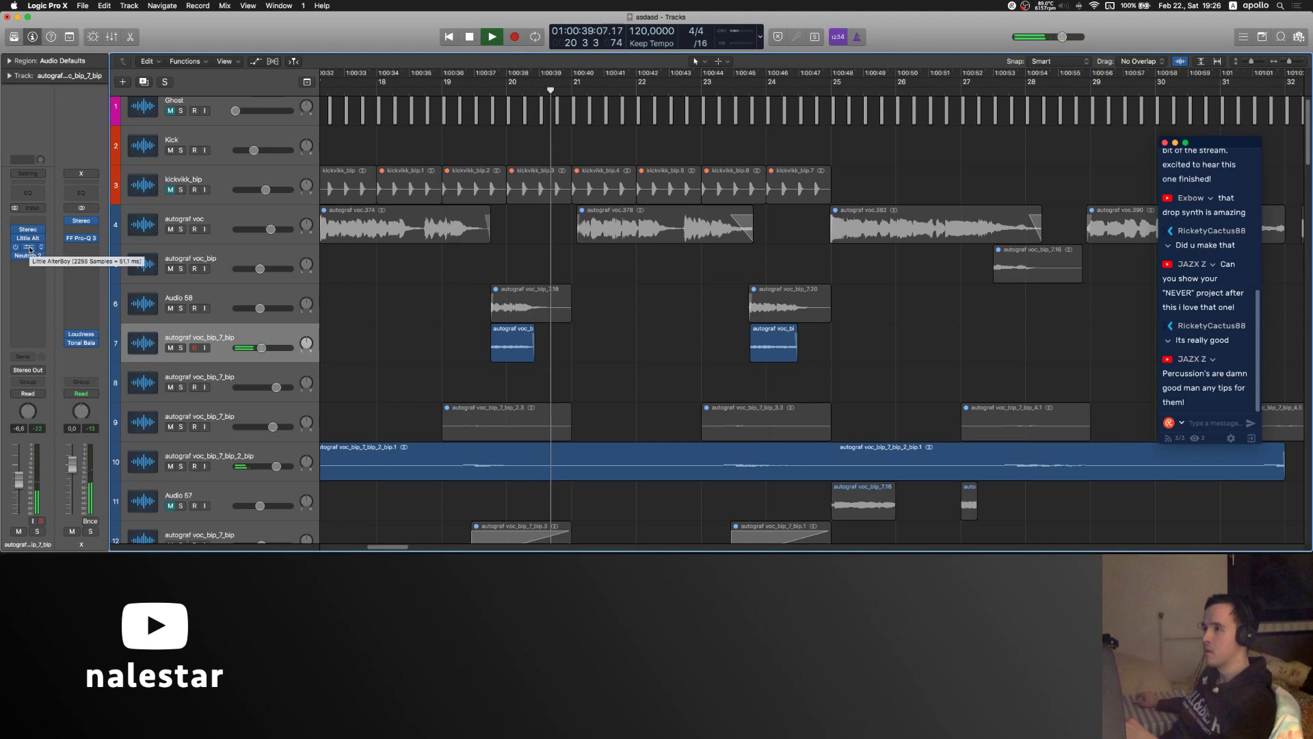
# - Set the second Little AlterBoy's Formant to -3.5 and its mode to Quantize, then stop playback
pyautogui.click(30, 249)
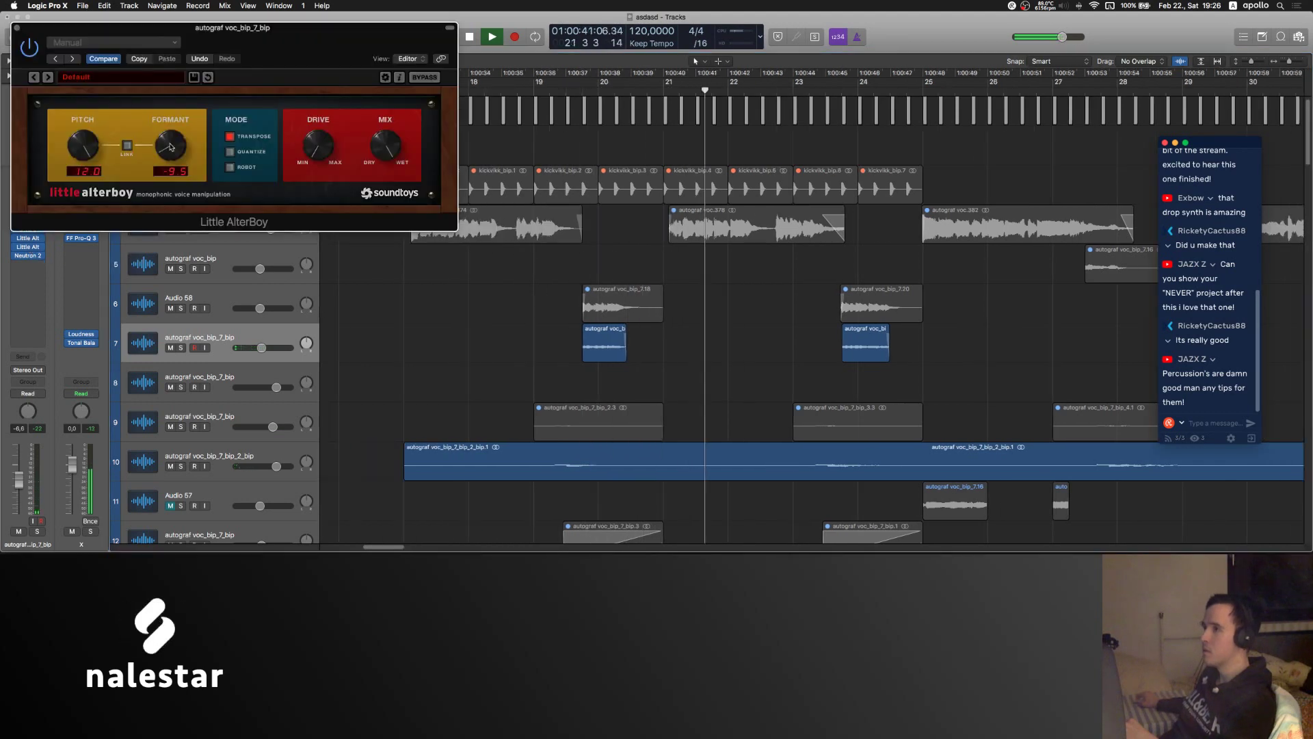
pyautogui.moveTo(168, 152); pyautogui.dragTo(177, 145)
pyautogui.click(231, 152)
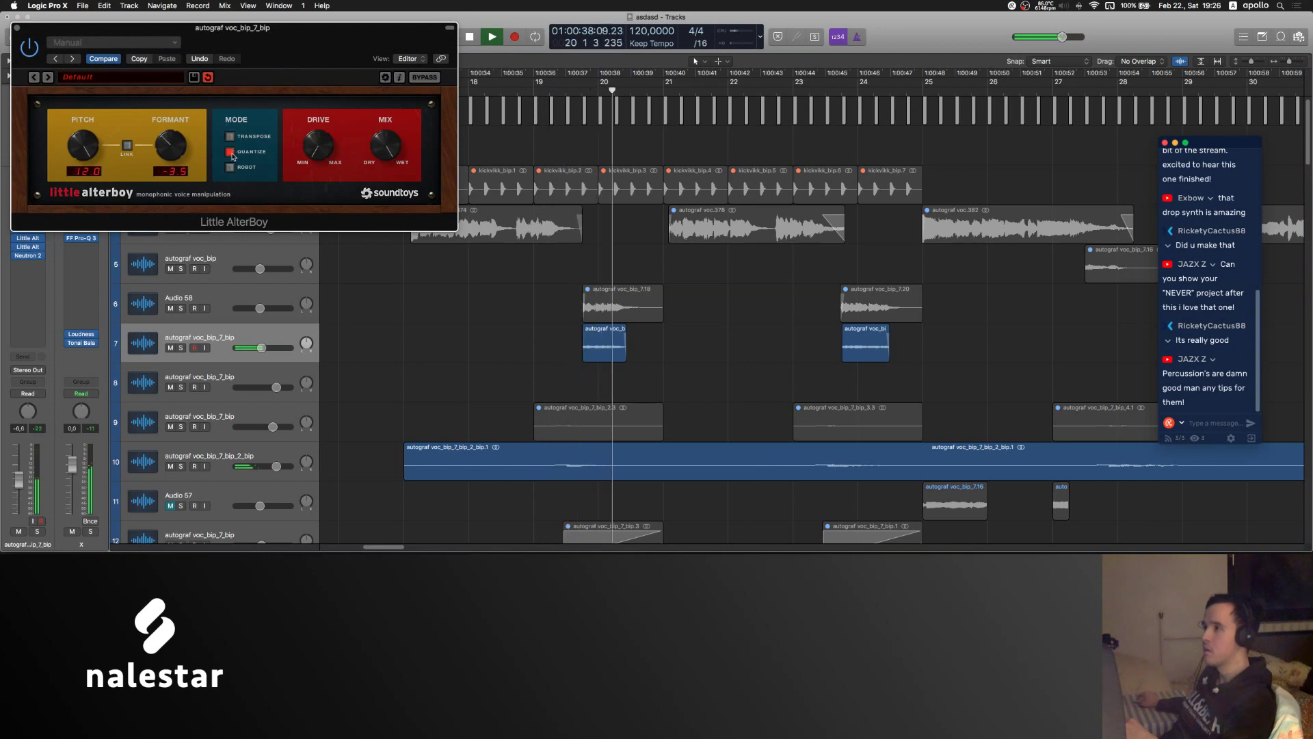
pyautogui.click(16, 27)
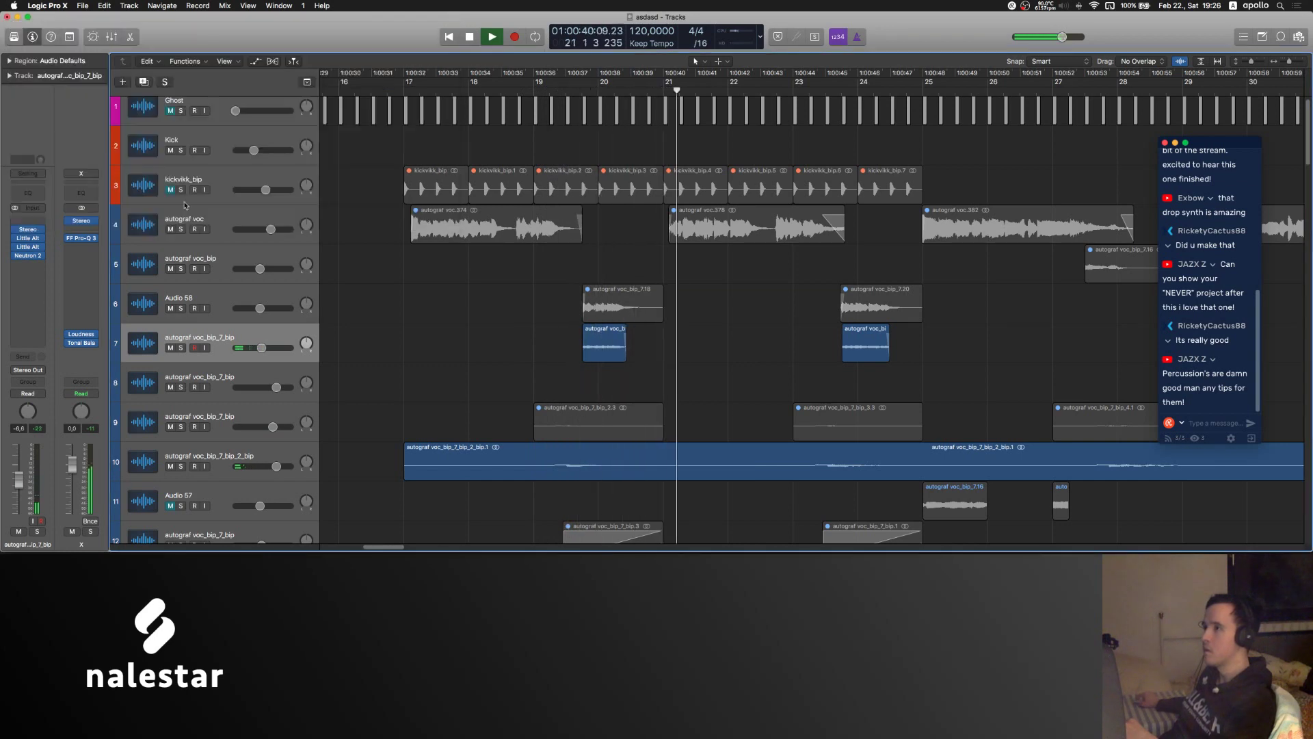
pyautogui.press('space')
pyautogui.press('super+Left')
pyautogui.hscroll(3, 530, 345)
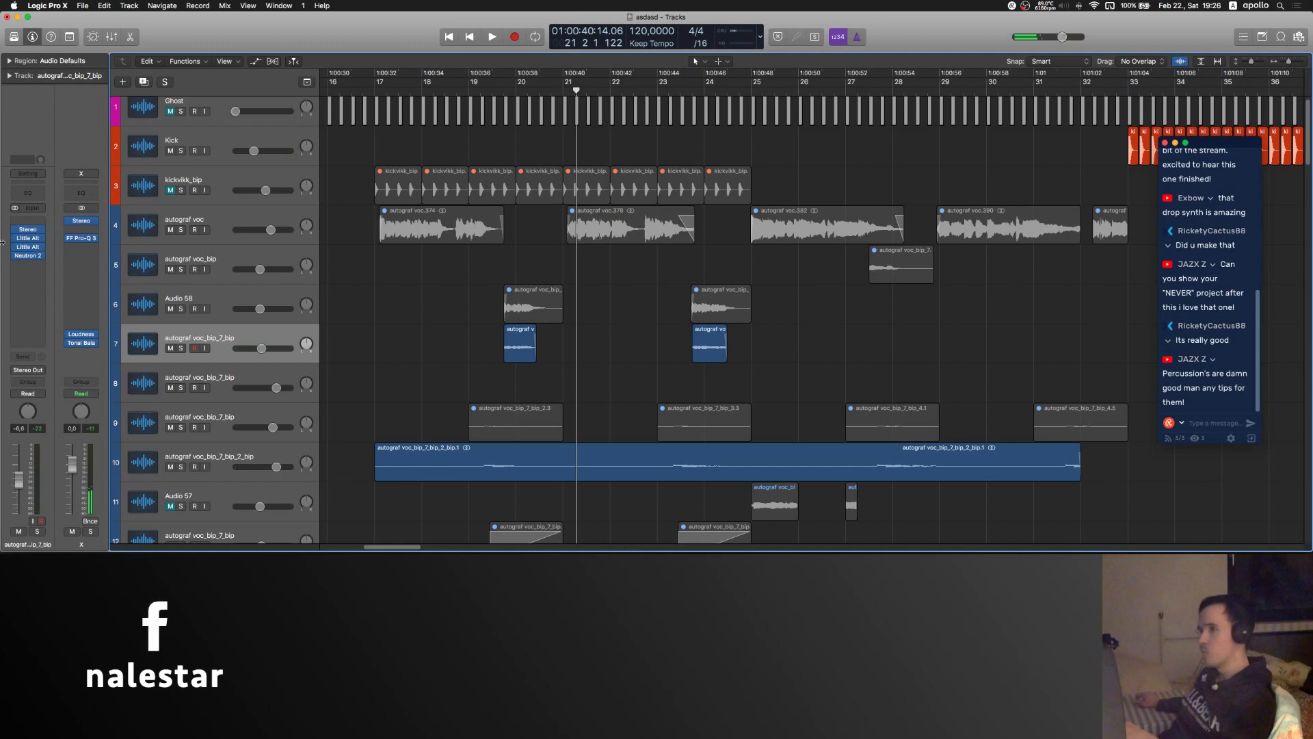
# - Audition track 7 from bar 19 and set the second Little AlterBoy to Transpose mode with Formant at 12.0
pyautogui.click(471, 88)
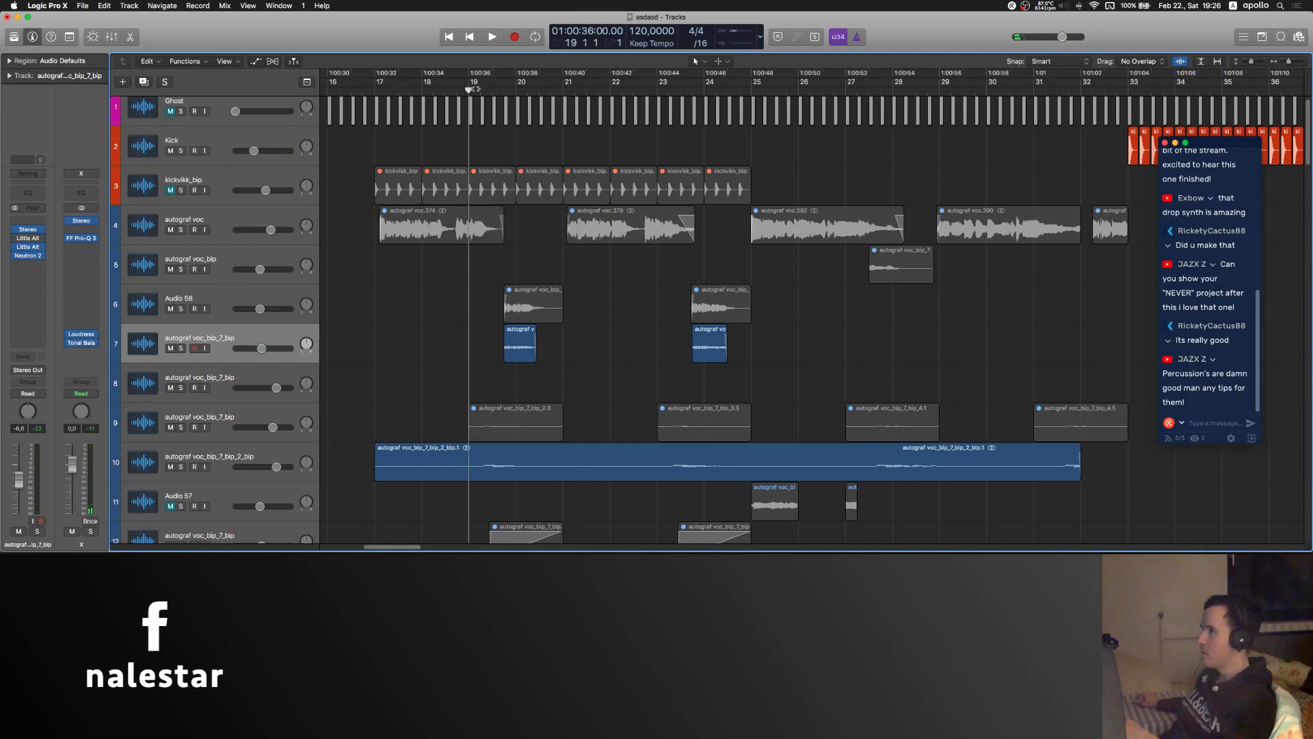
pyautogui.press('space')
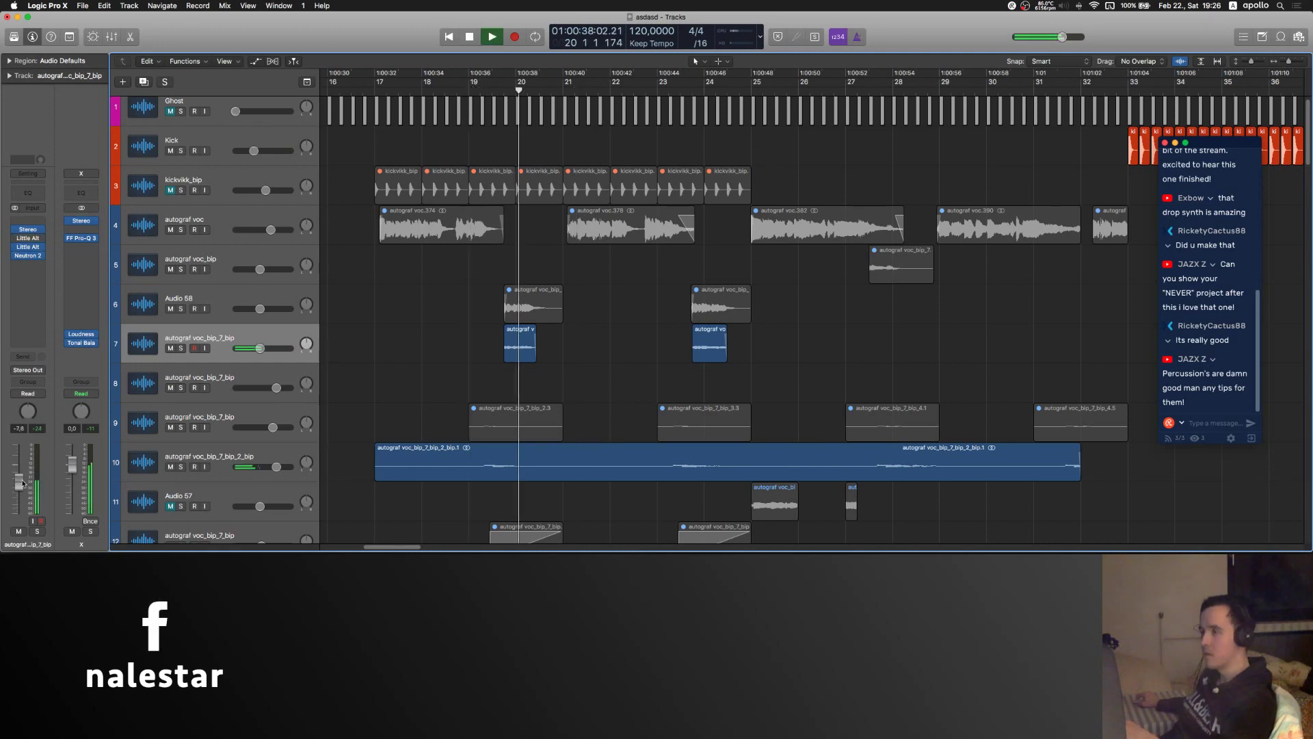
pyautogui.click(27, 246)
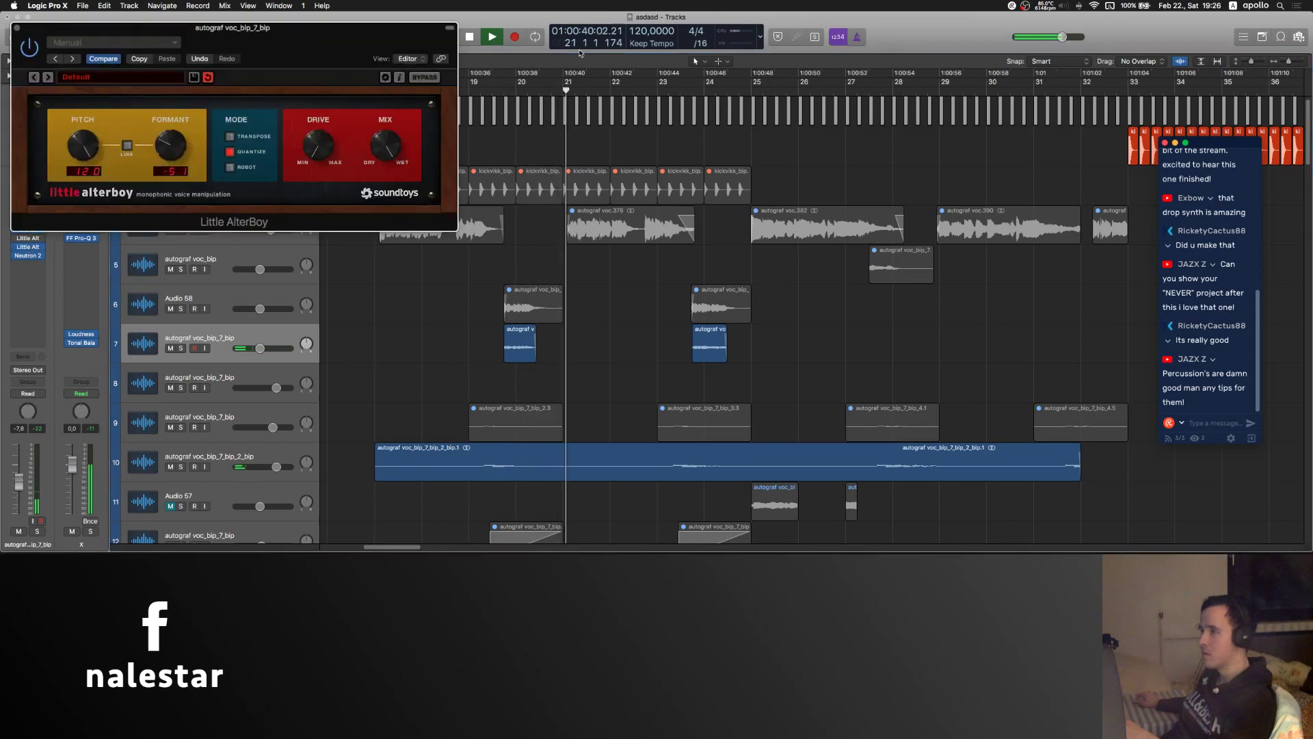
pyautogui.hscroll(-2, 547, 91)
pyautogui.click(548, 91)
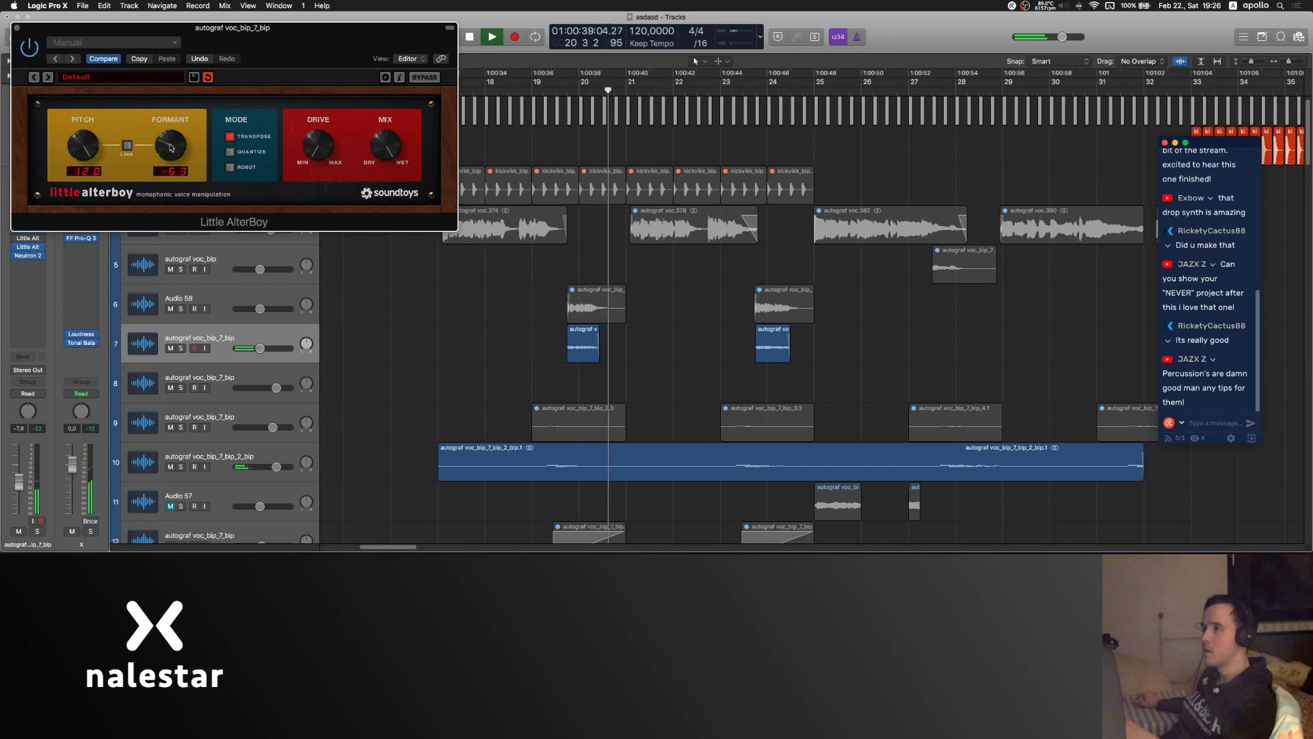
pyautogui.press('space')
pyautogui.press('space')
pyautogui.moveTo(169, 147); pyautogui.dragTo(165, 82)
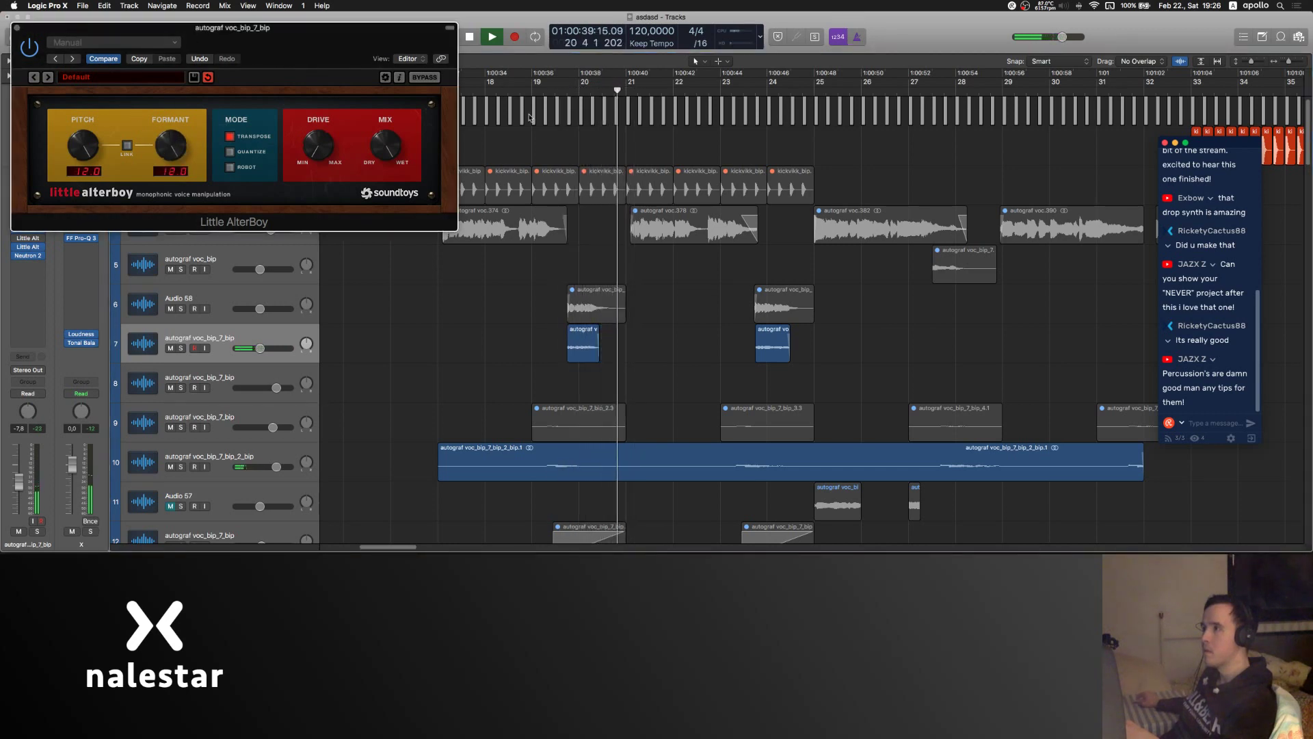
# - Raise track 7's volume to about 0 dB during playback, set the second Little AlterBoy's Formant to -4.7, and stop auditioning
pyautogui.click(555, 91)
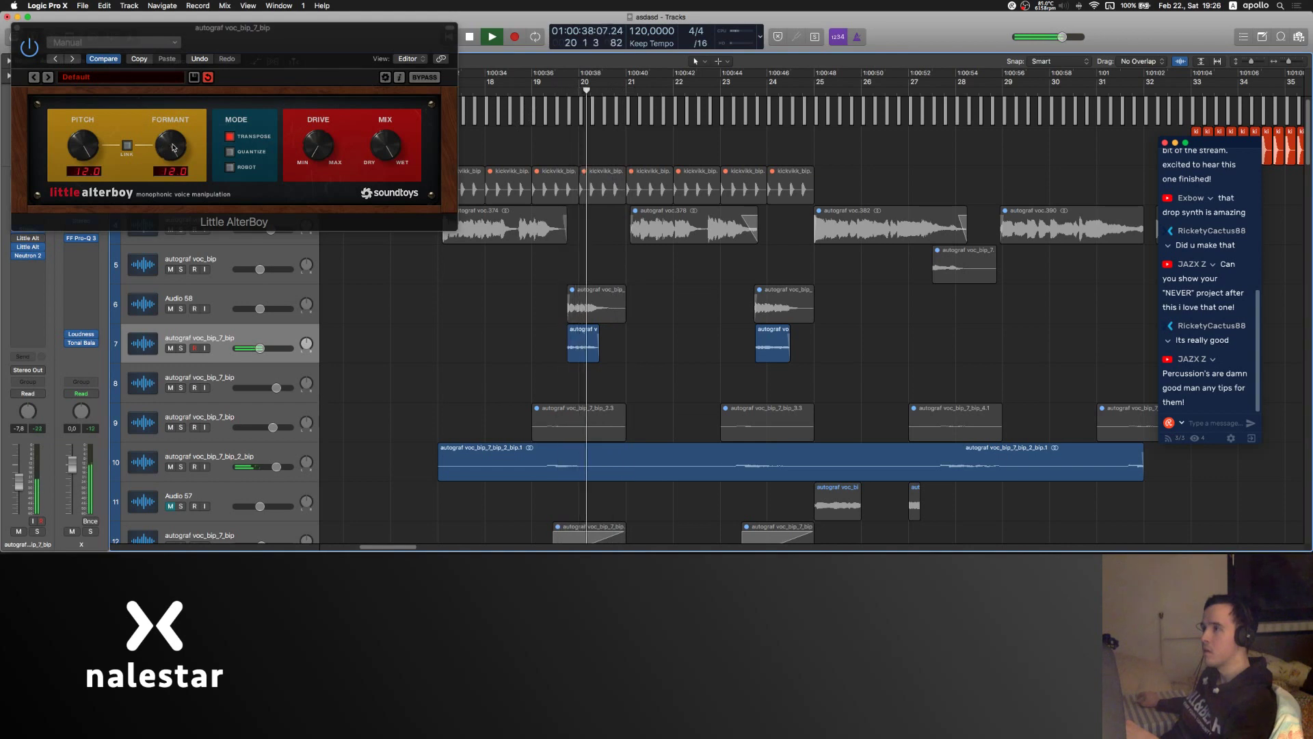
pyautogui.click(567, 90)
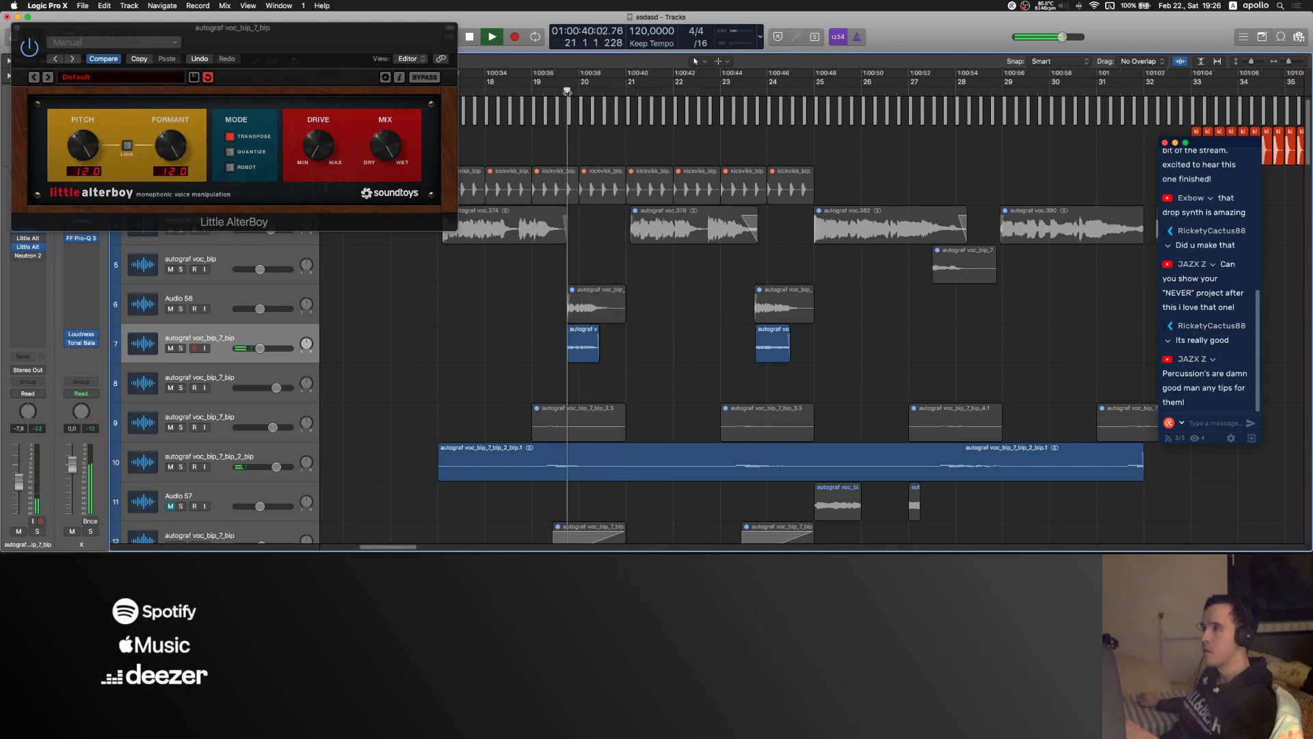
pyautogui.moveTo(319, 143); pyautogui.dragTo(320, 108)
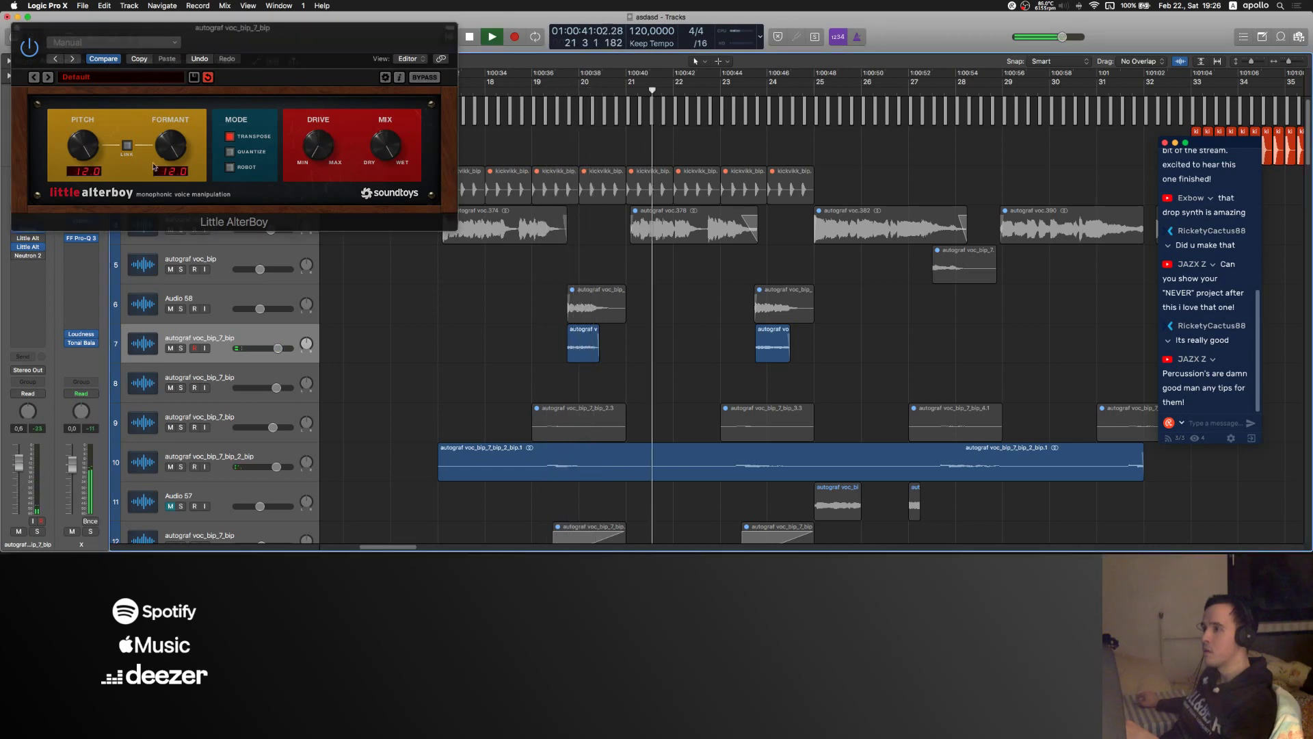
pyautogui.click(554, 83)
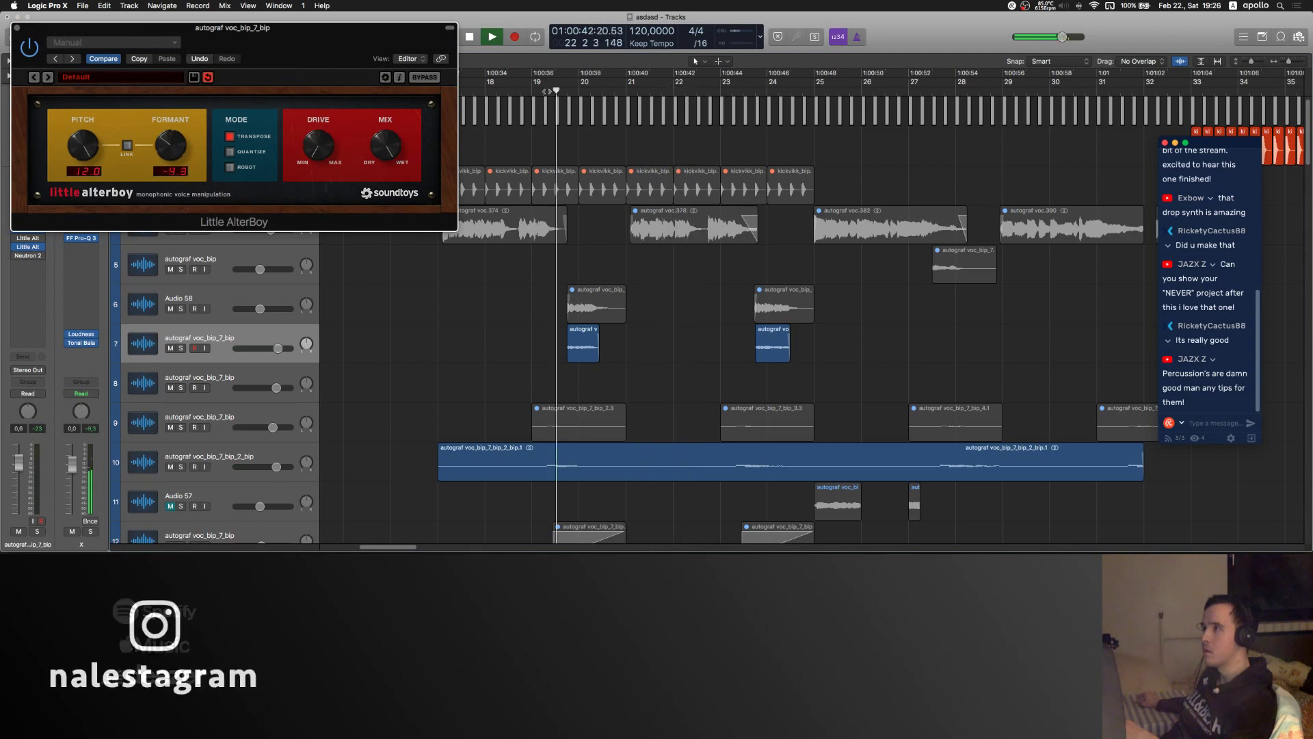
pyautogui.moveTo(174, 156); pyautogui.dragTo(175, 162)
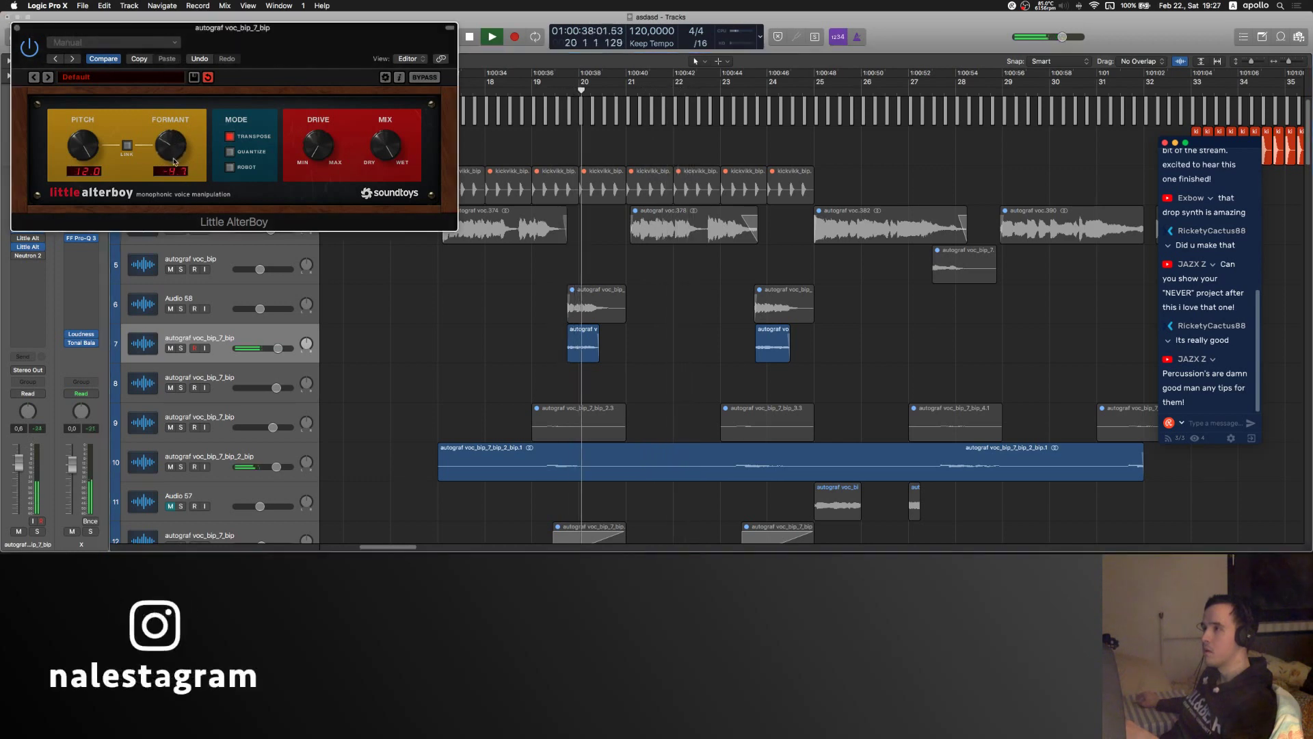
pyautogui.click(17, 28)
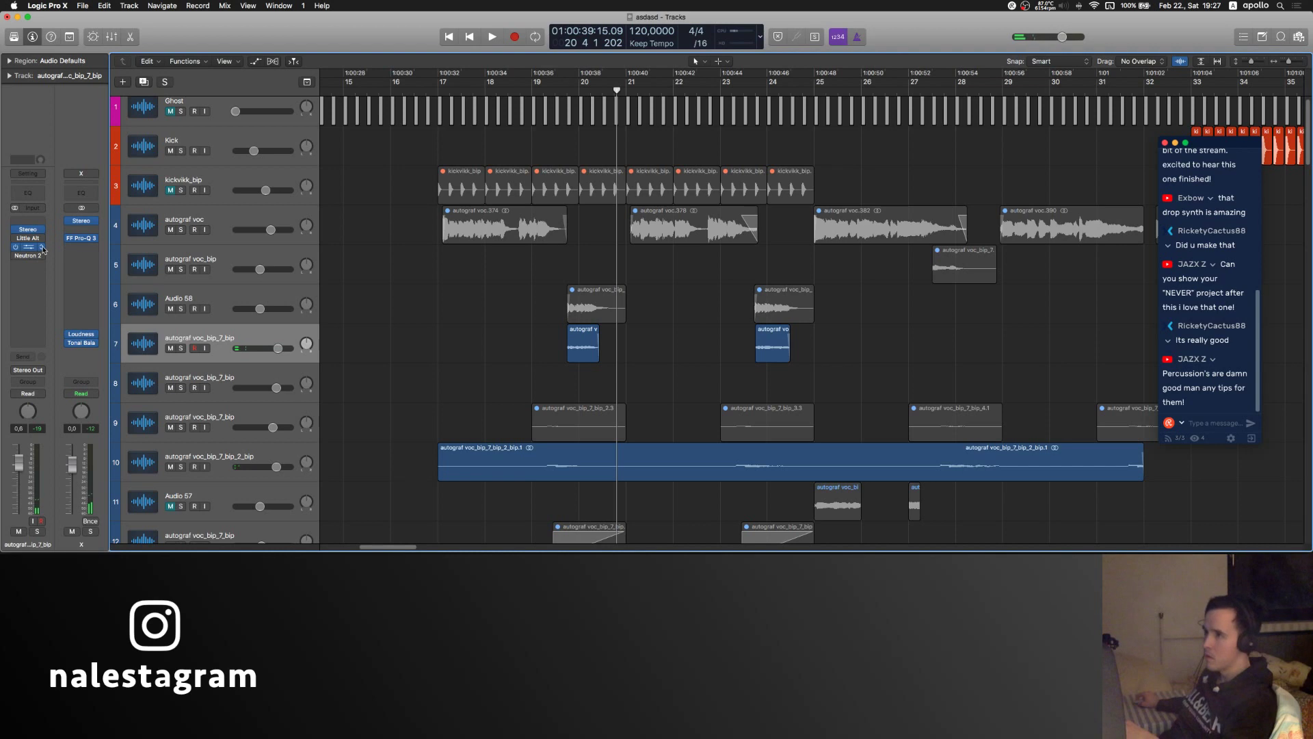
# - Remove all the insert effects from track 7, including both Little AlterBoy instances and Neutron 2 Exciter
pyautogui.click(42, 249)
pyautogui.click(39, 224)
pyautogui.click(42, 230)
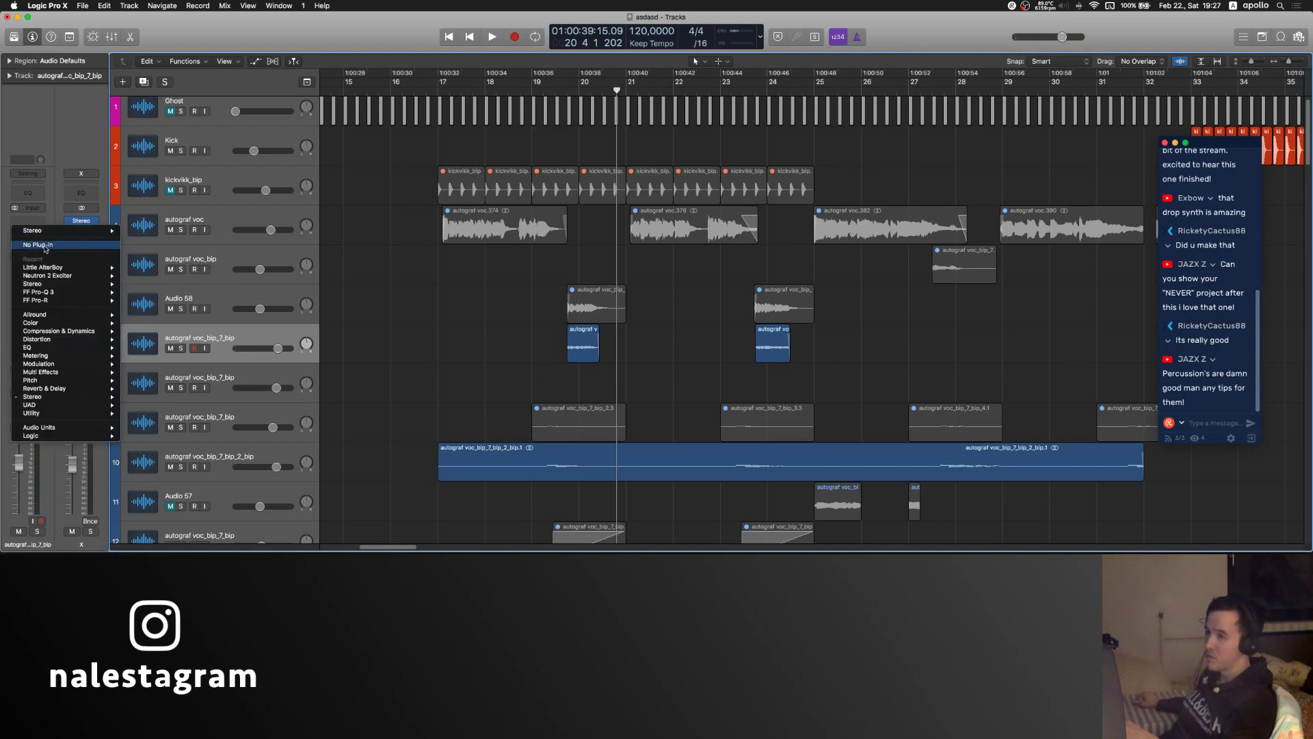
pyautogui.click(42, 246)
pyautogui.click(41, 239)
pyautogui.click(42, 254)
pyautogui.click(41, 255)
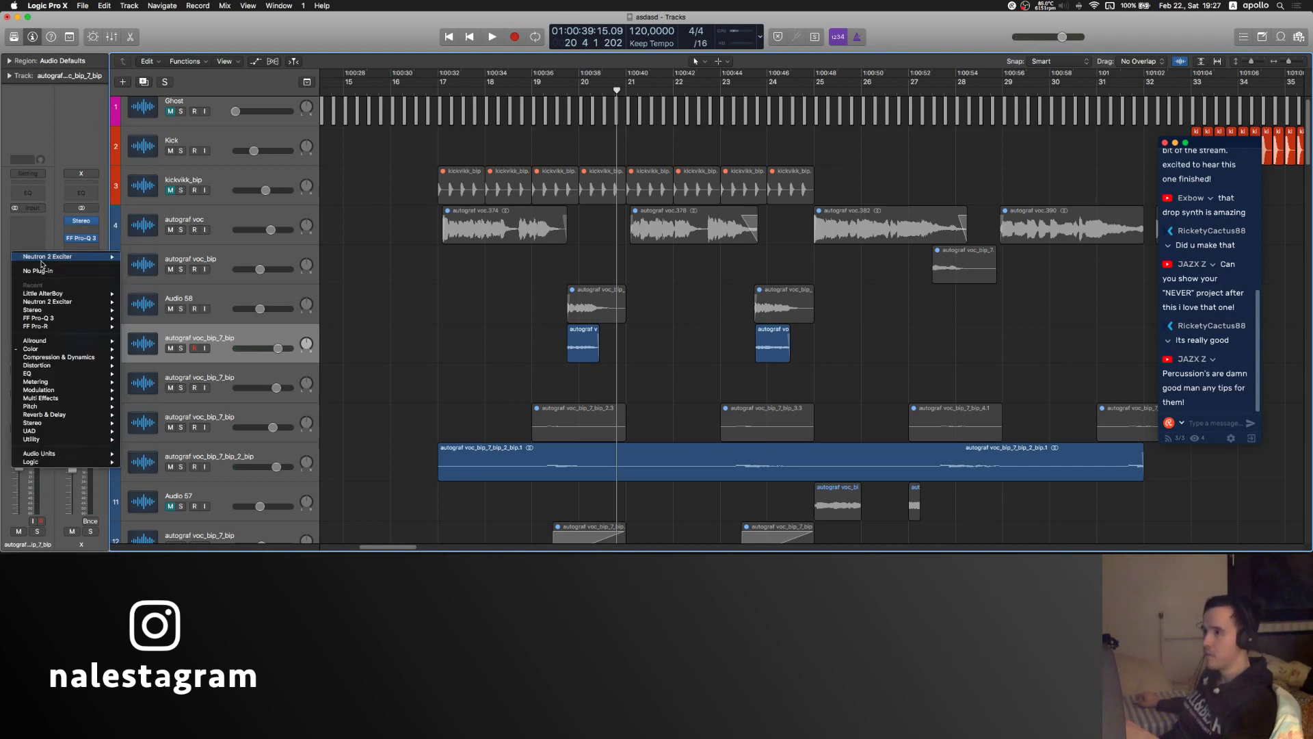
pyautogui.click(41, 271)
# - Insert a stereo Saturation Knob in track 7's second effect slot, turn its saturation up, and choose the Keep High type
pyautogui.click(28, 238)
pyautogui.moveTo(70, 355)
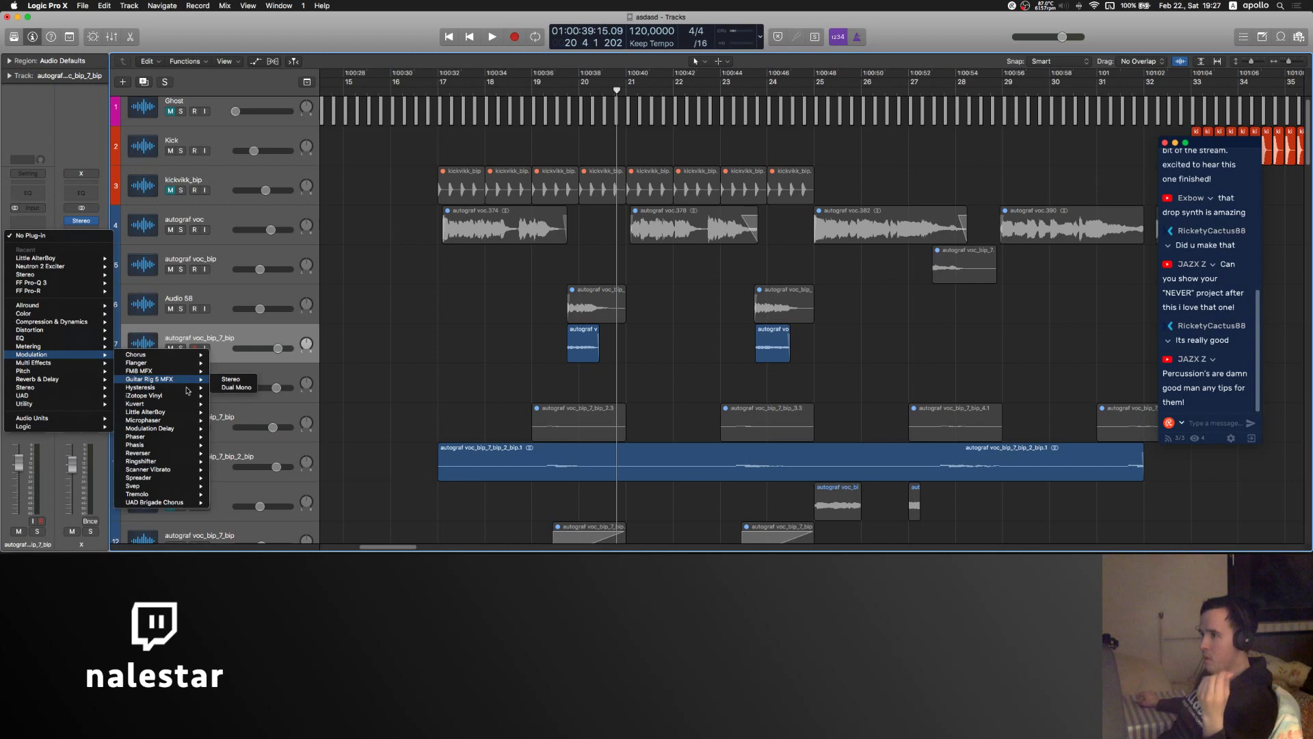
pyautogui.moveTo(183, 405)
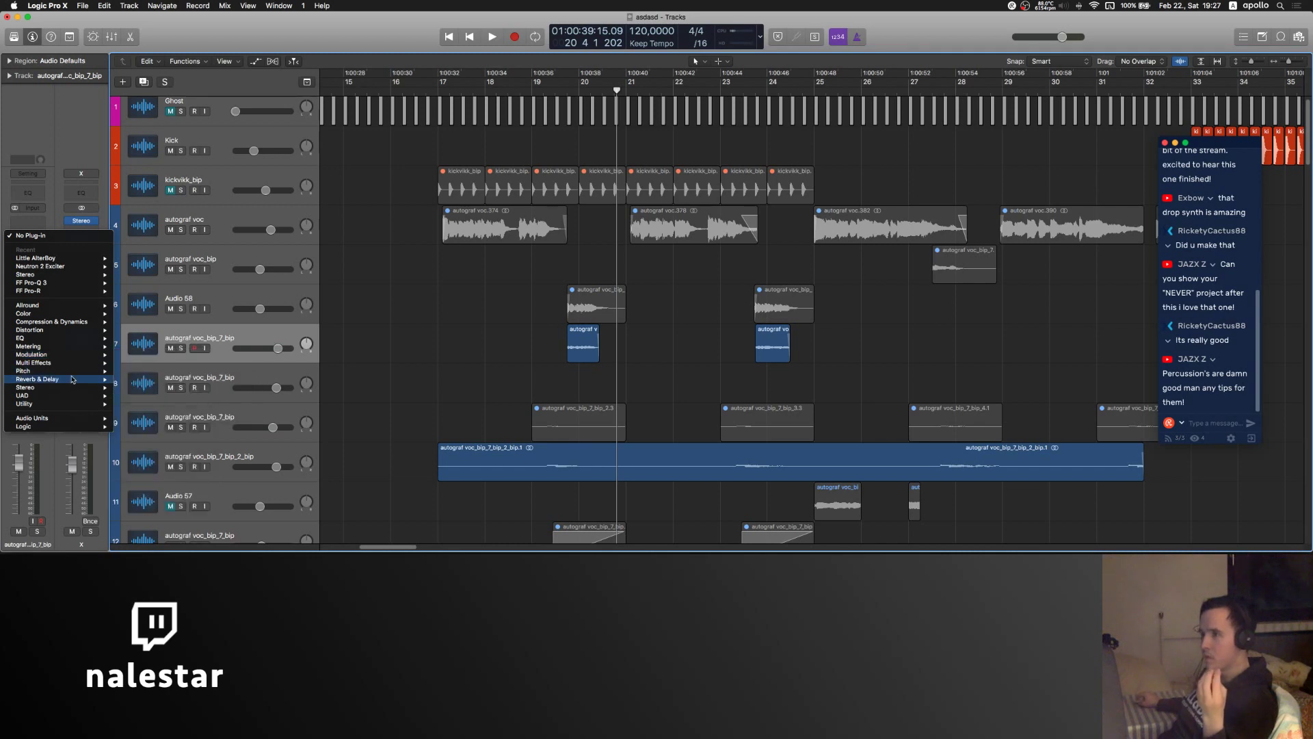
pyautogui.moveTo(68, 382)
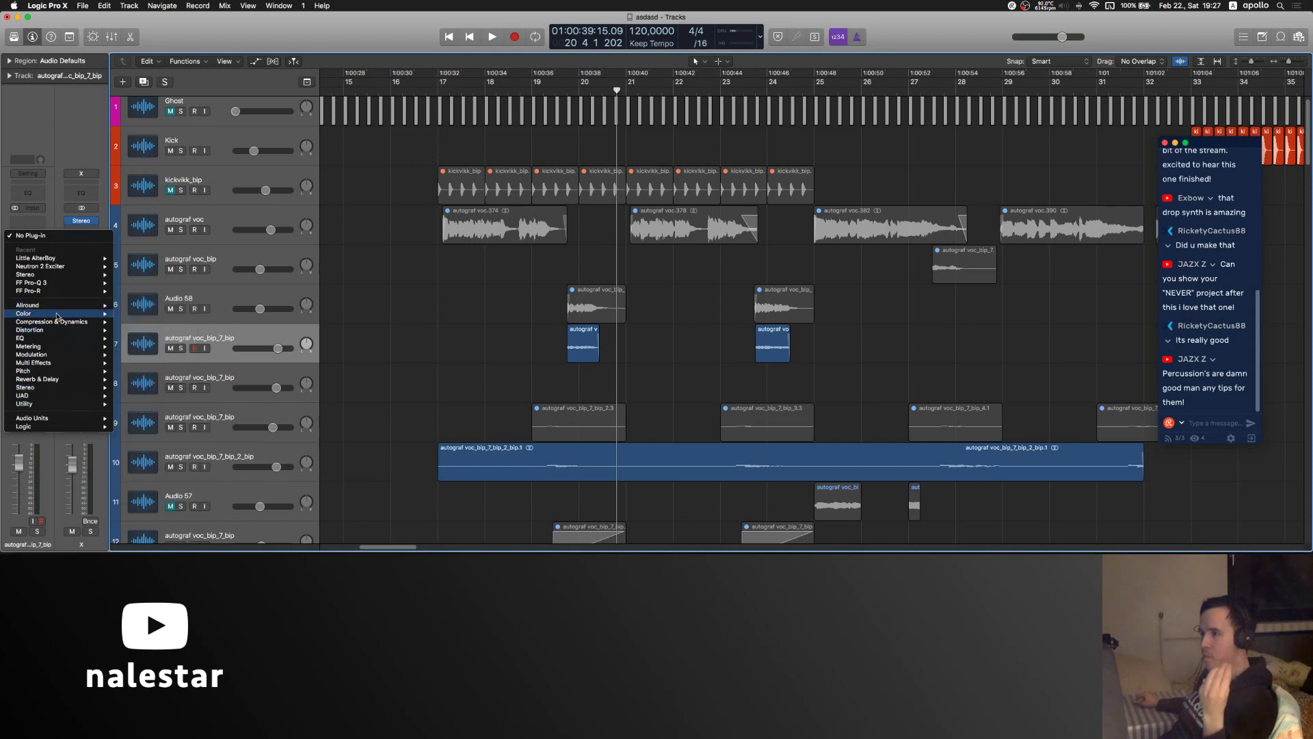
pyautogui.moveTo(57, 316)
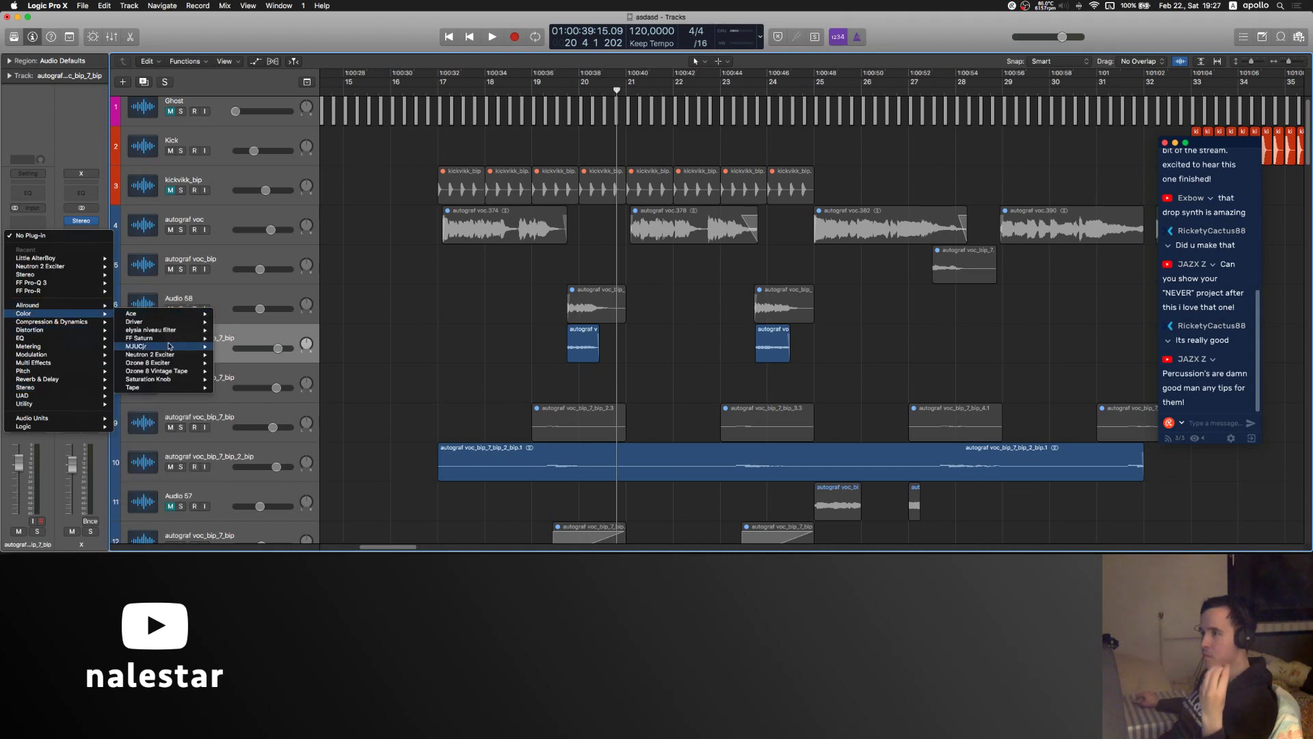
pyautogui.moveTo(182, 327)
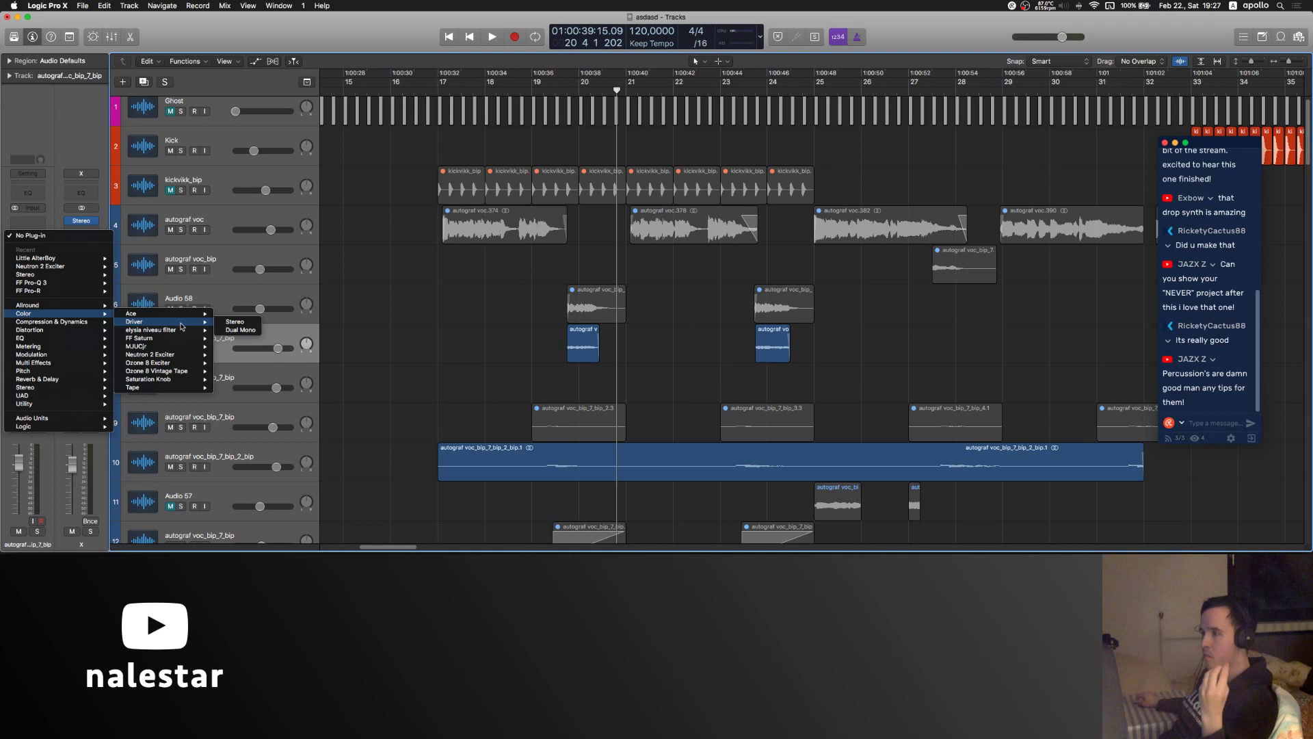
pyautogui.moveTo(181, 379)
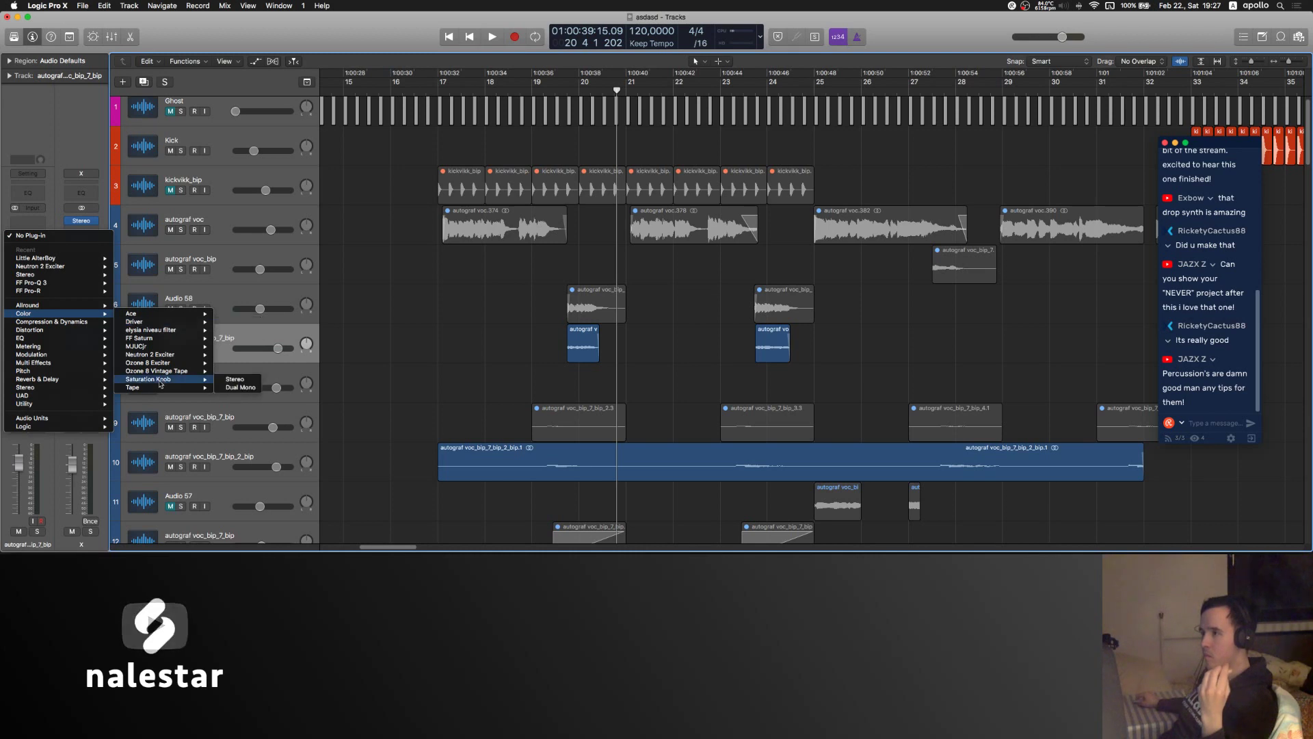
pyautogui.click(235, 379)
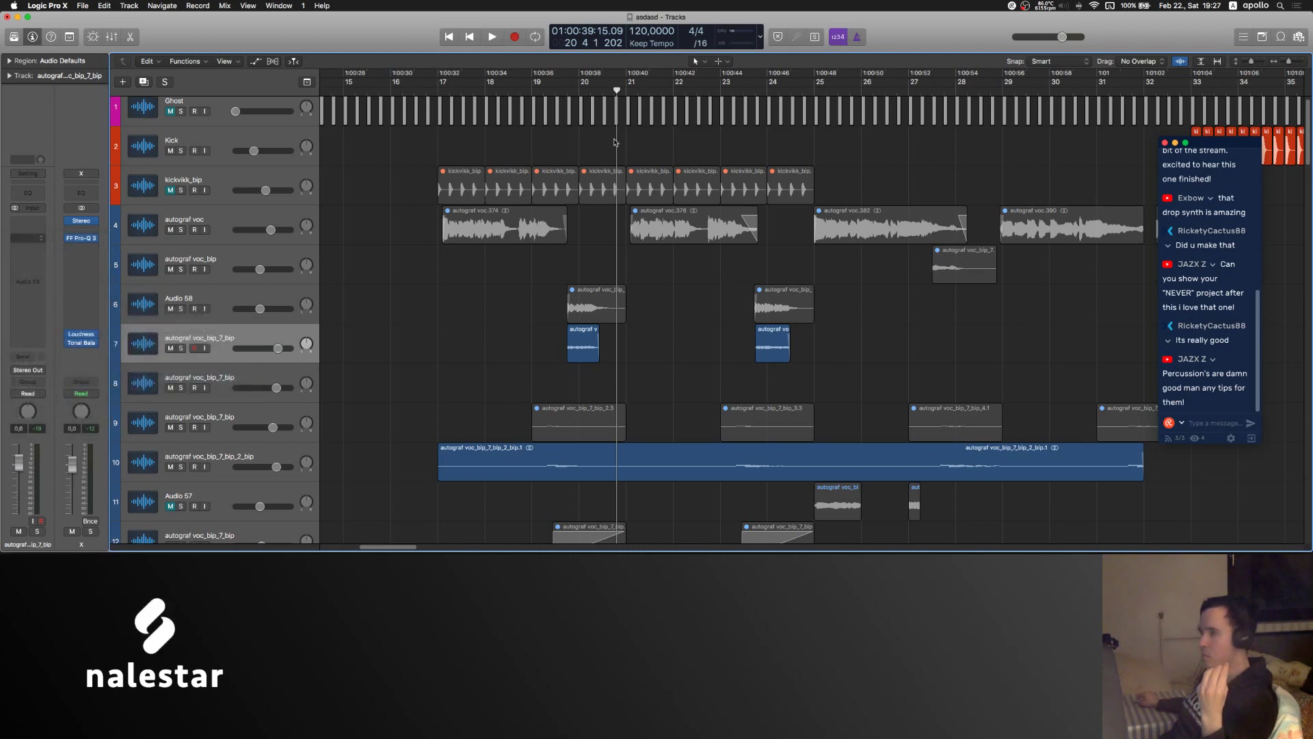
pyautogui.click(544, 89)
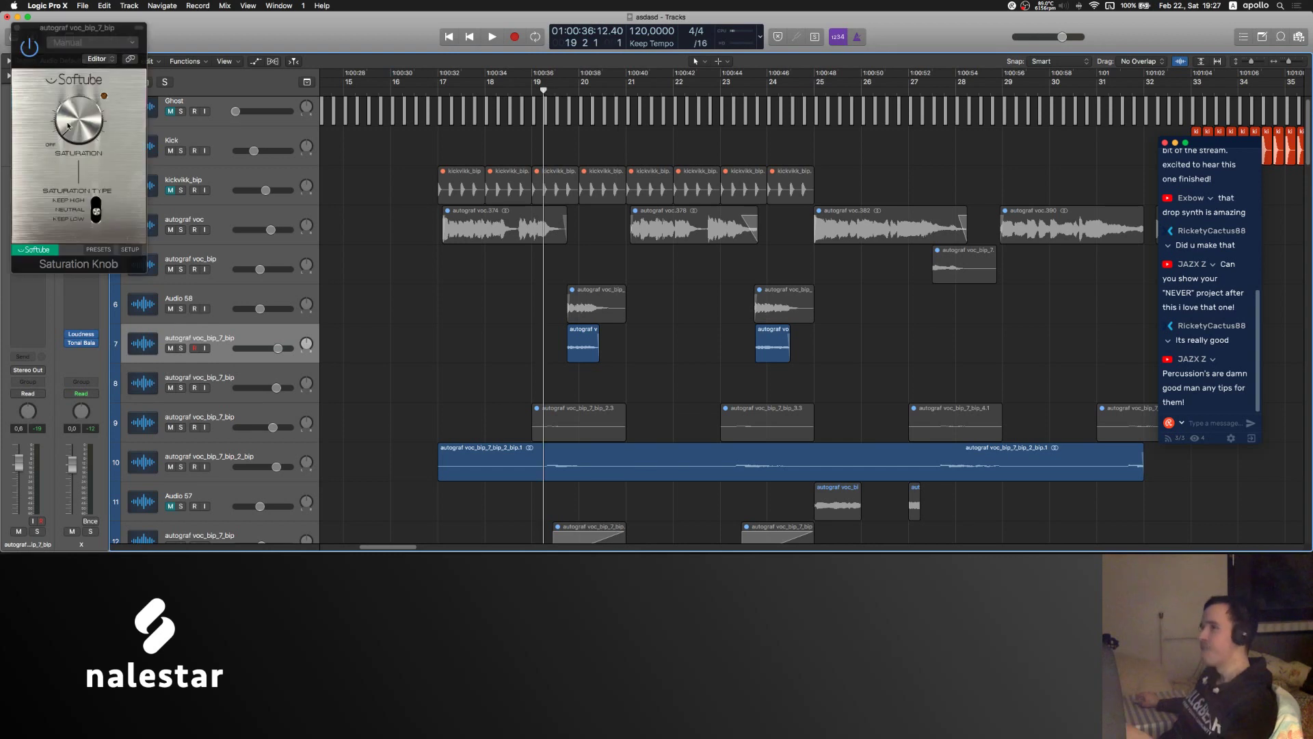
pyautogui.moveTo(68, 126); pyautogui.dragTo(72, 62)
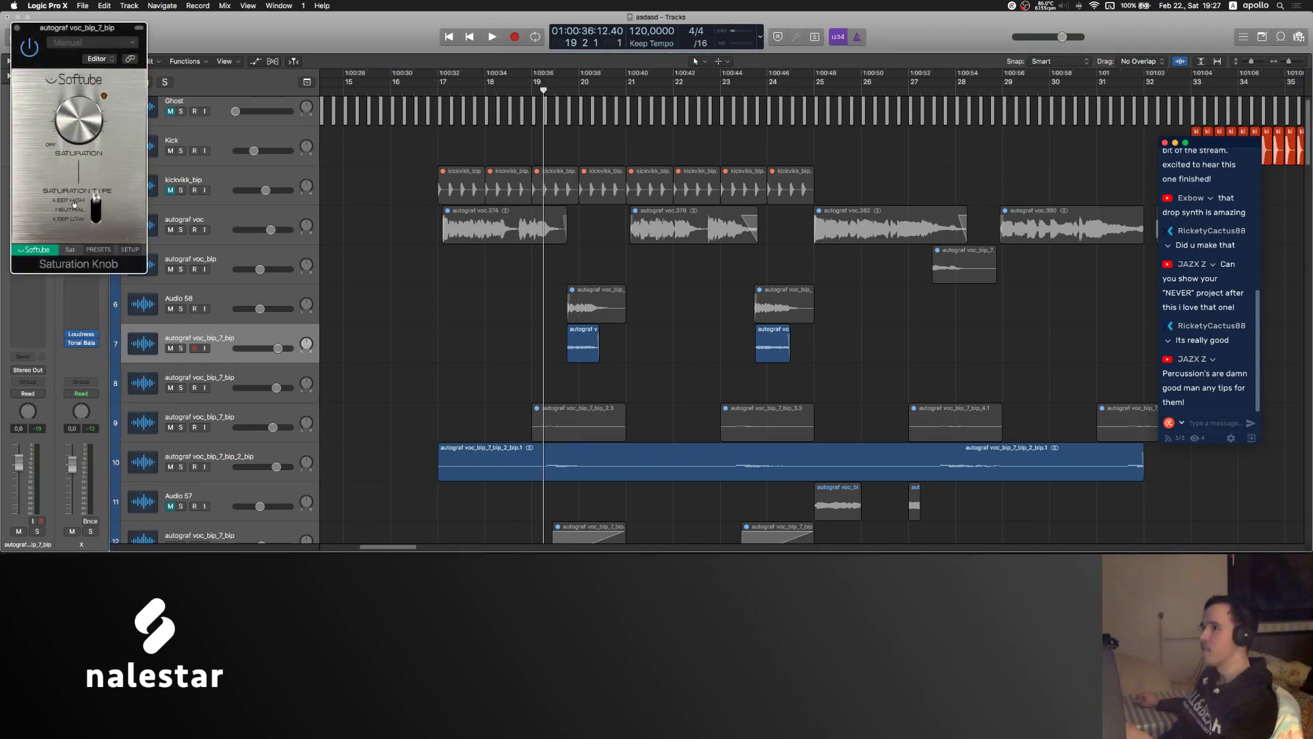
pyautogui.press('super+w')
# - Insert SoundShifter Pitch before Saturation Knob on track 7, transpose it up 12 semitones, and lower the track to about -14 dB during playback
pyautogui.press('space')
pyautogui.moveTo(277, 348); pyautogui.dragTo(256, 348)
pyautogui.click(27, 226)
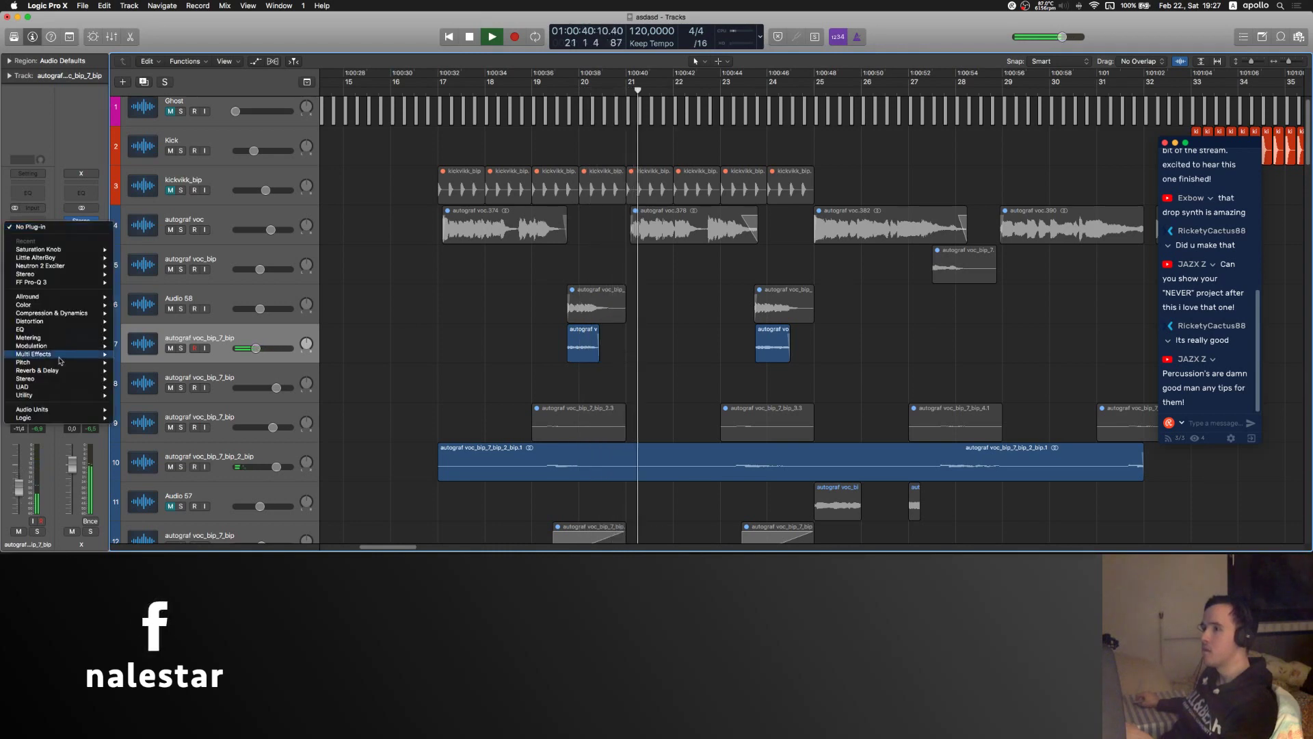
pyautogui.click(165, 381)
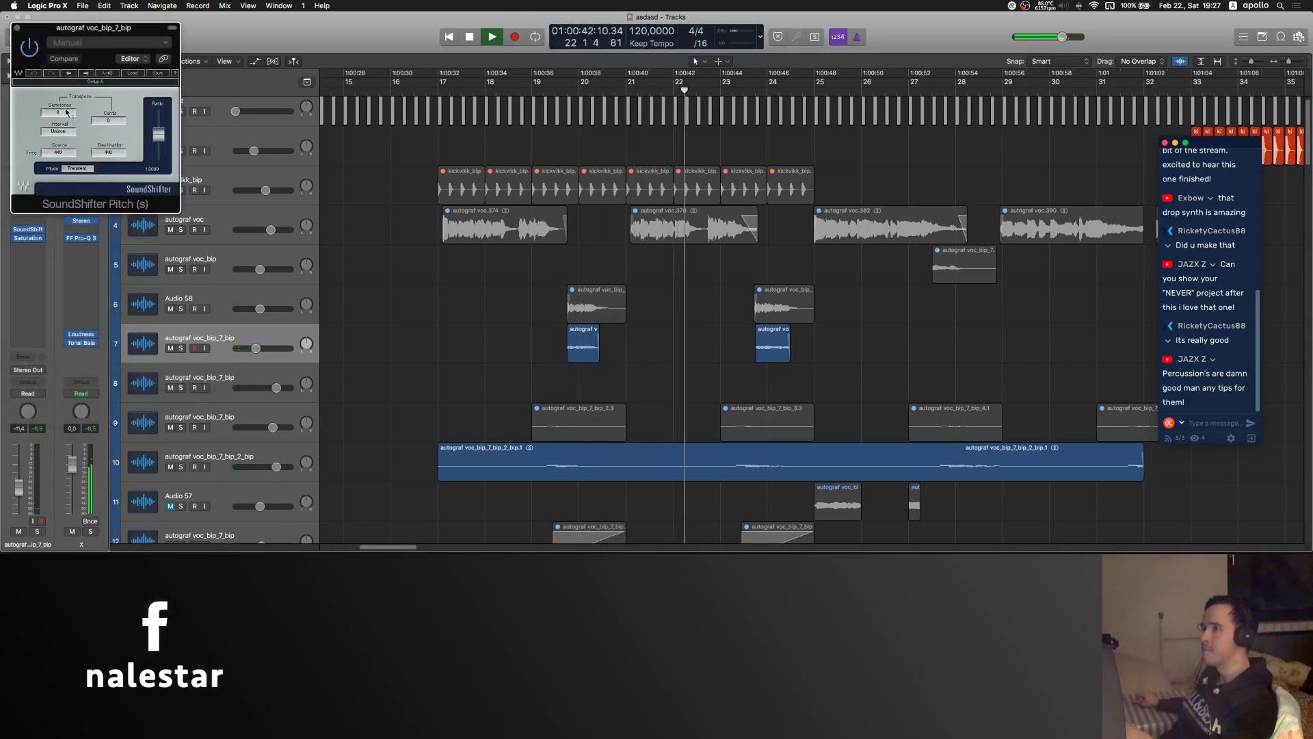
pyautogui.click(566, 82)
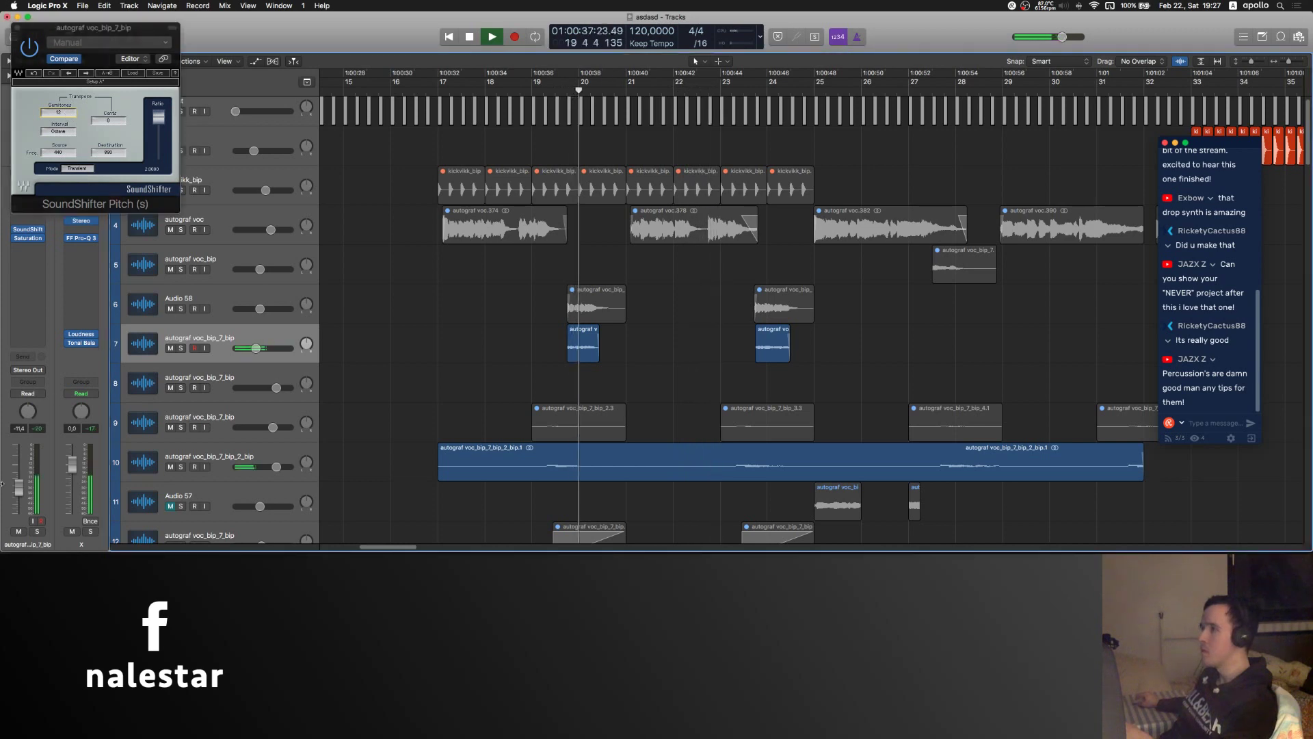
pyautogui.moveTo(253, 348); pyautogui.dragTo(253, 348)
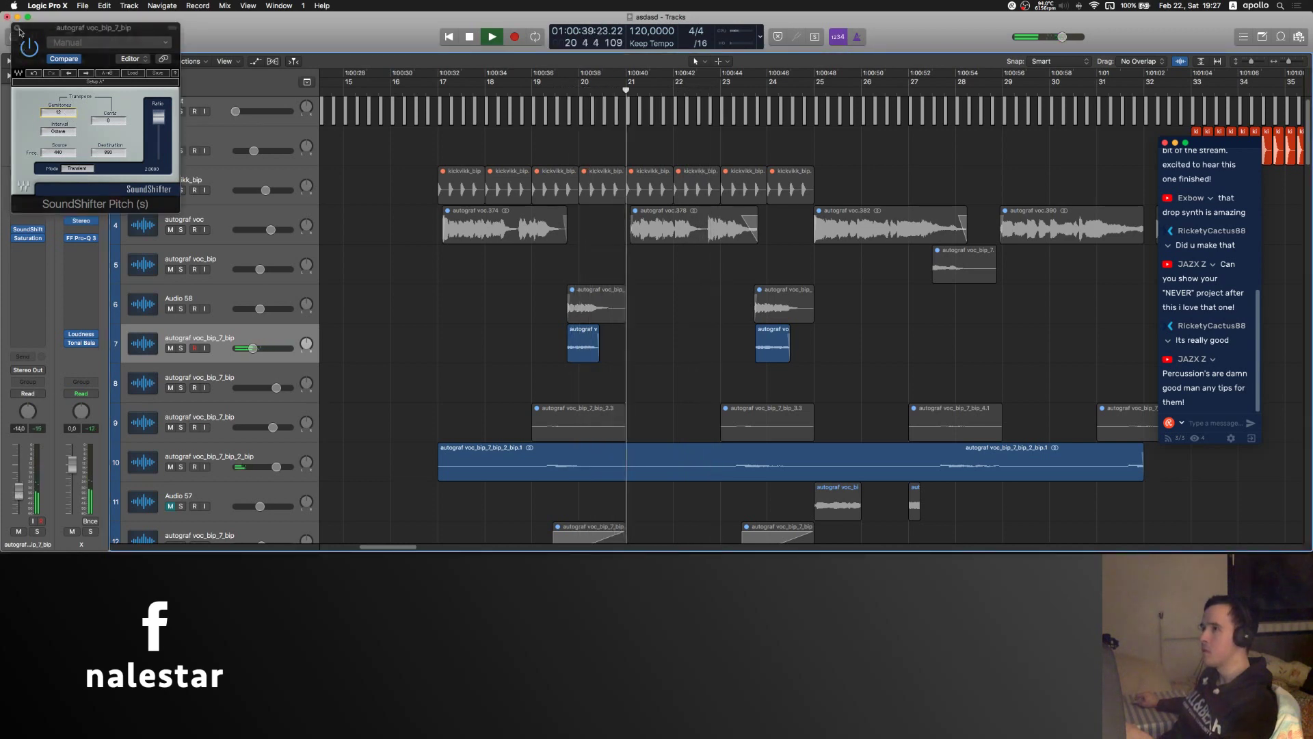
pyautogui.press('super+w')
pyautogui.press('space')
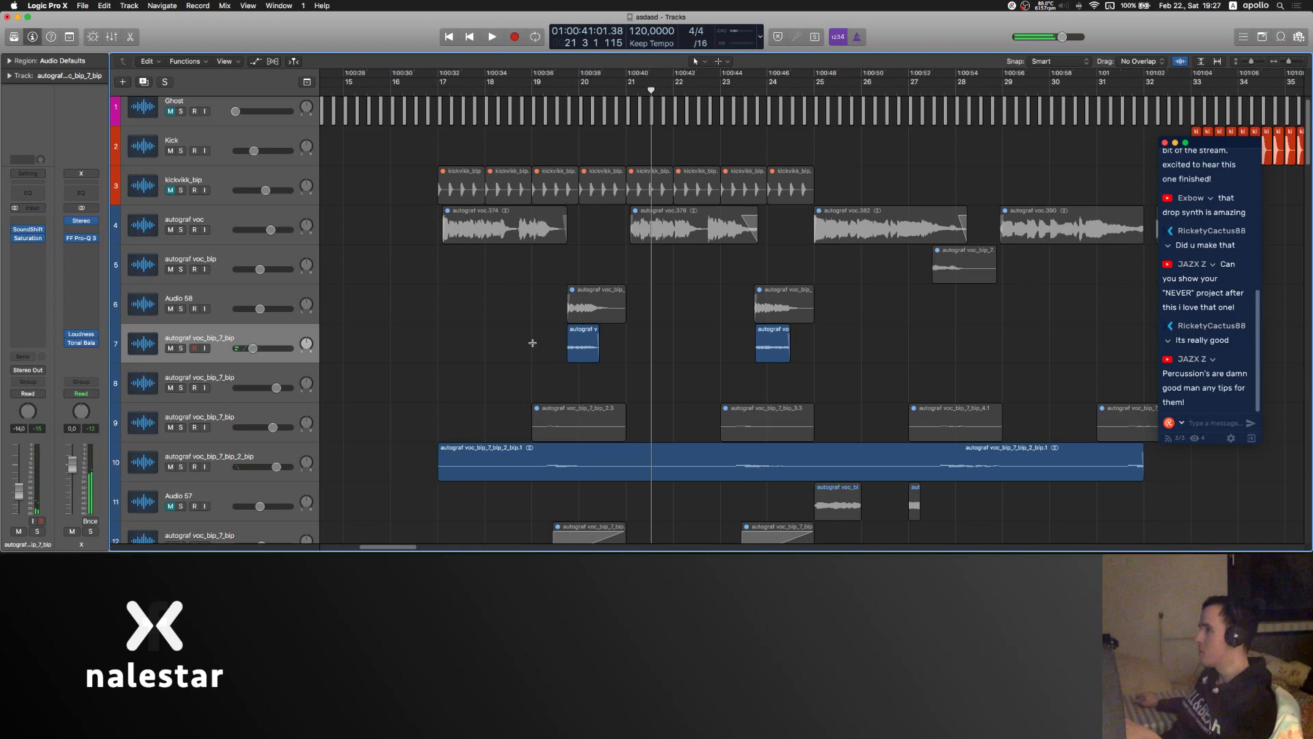
# - Bounce track 7 in place from bar 19 to bar 25 onto a new track
pyautogui.moveTo(532, 343); pyautogui.dragTo(814, 342)
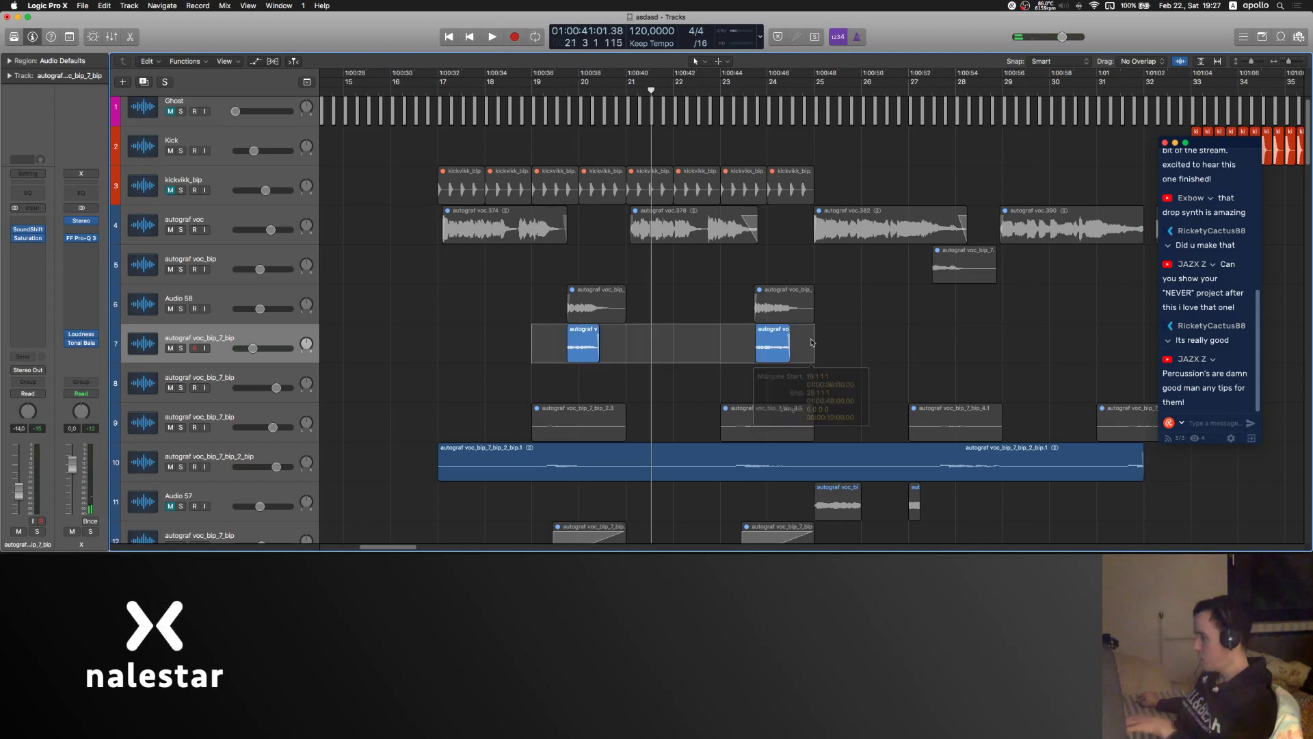
pyautogui.hotkey('ctrl', 'b')
pyautogui.press('Return')
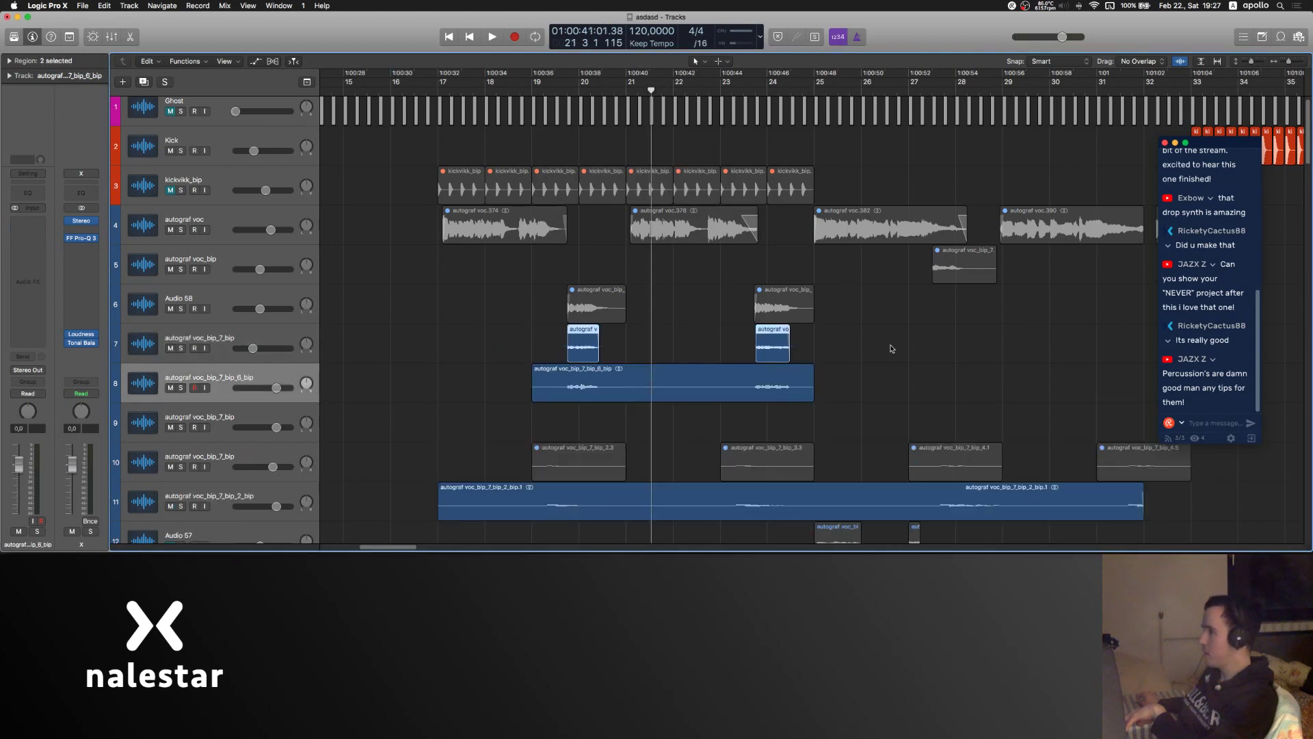
# - Insert the FF Pro-R reverb on the newly bounced track 8
pyautogui.click(38, 225)
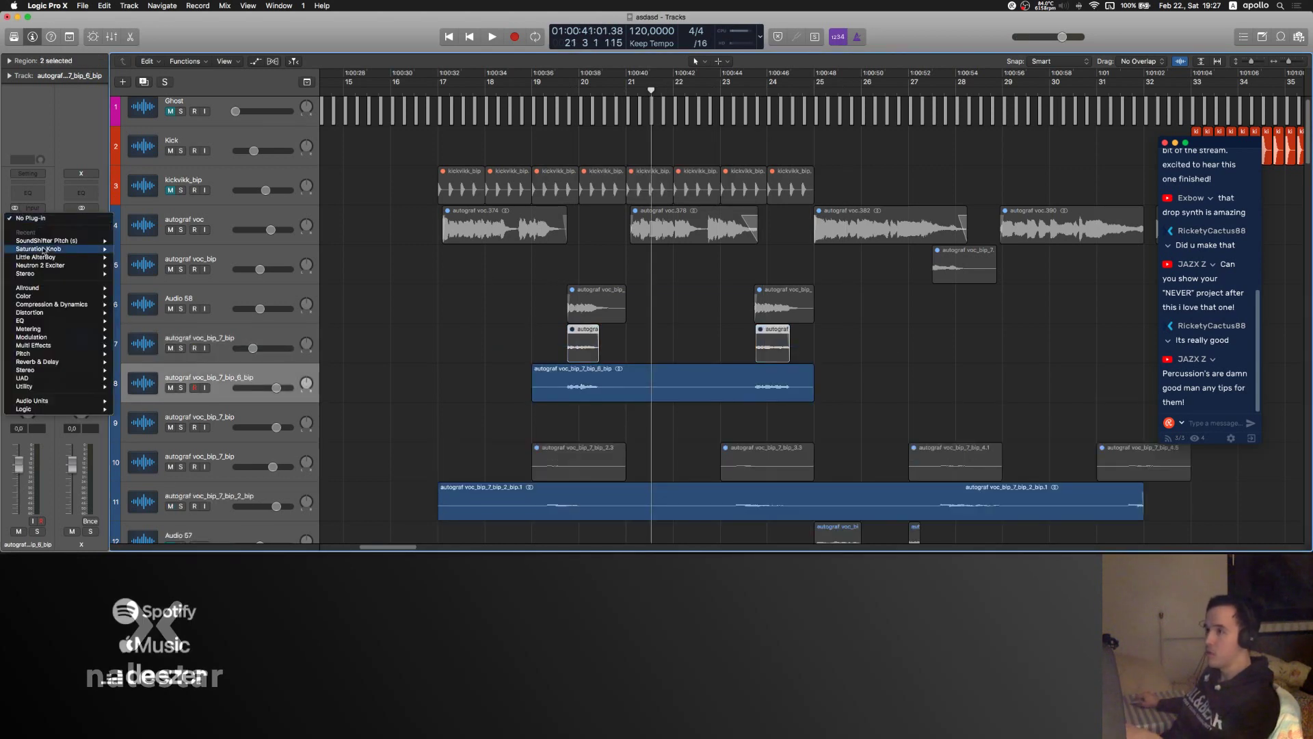
pyautogui.moveTo(55, 362)
pyautogui.moveTo(206, 387)
pyautogui.click(264, 387)
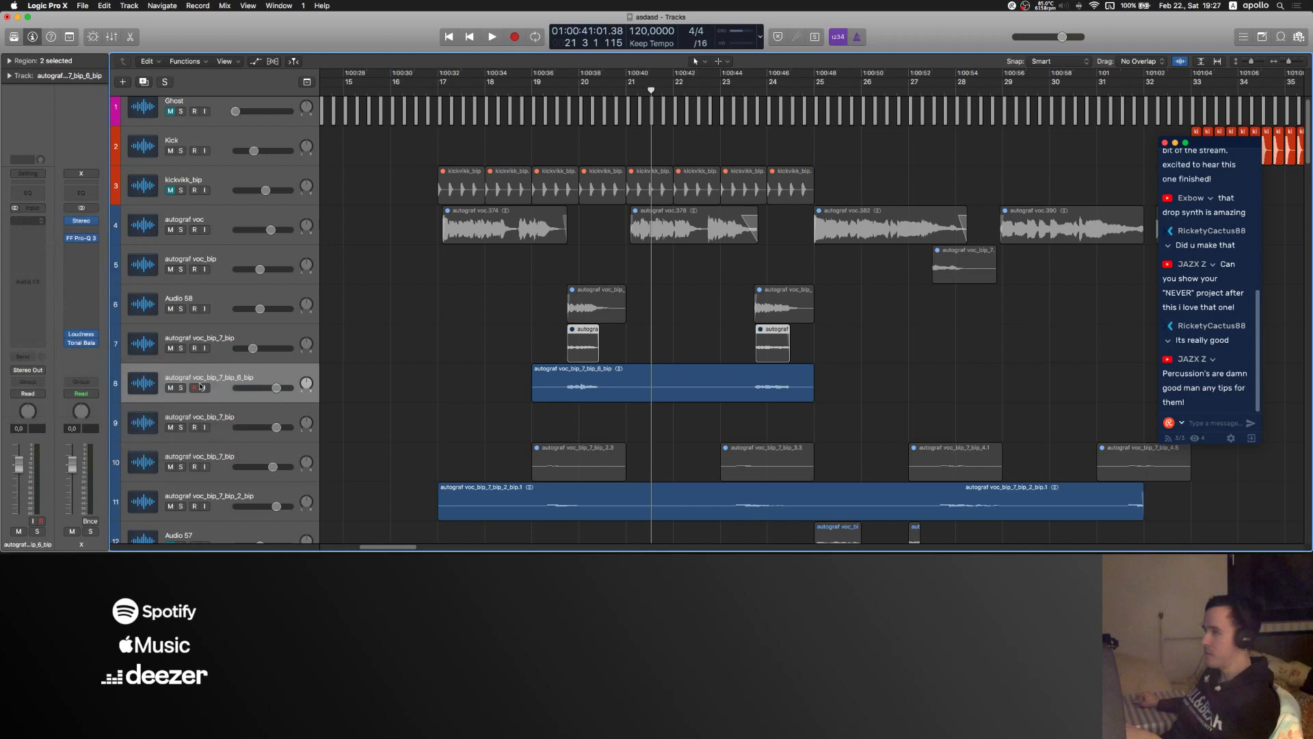
# - Load the Lively Medium Room preset in FF Pro-R, set Space to about 3.61 s, and increase Character
pyautogui.click(320, 78)
pyautogui.moveTo(314, 111)
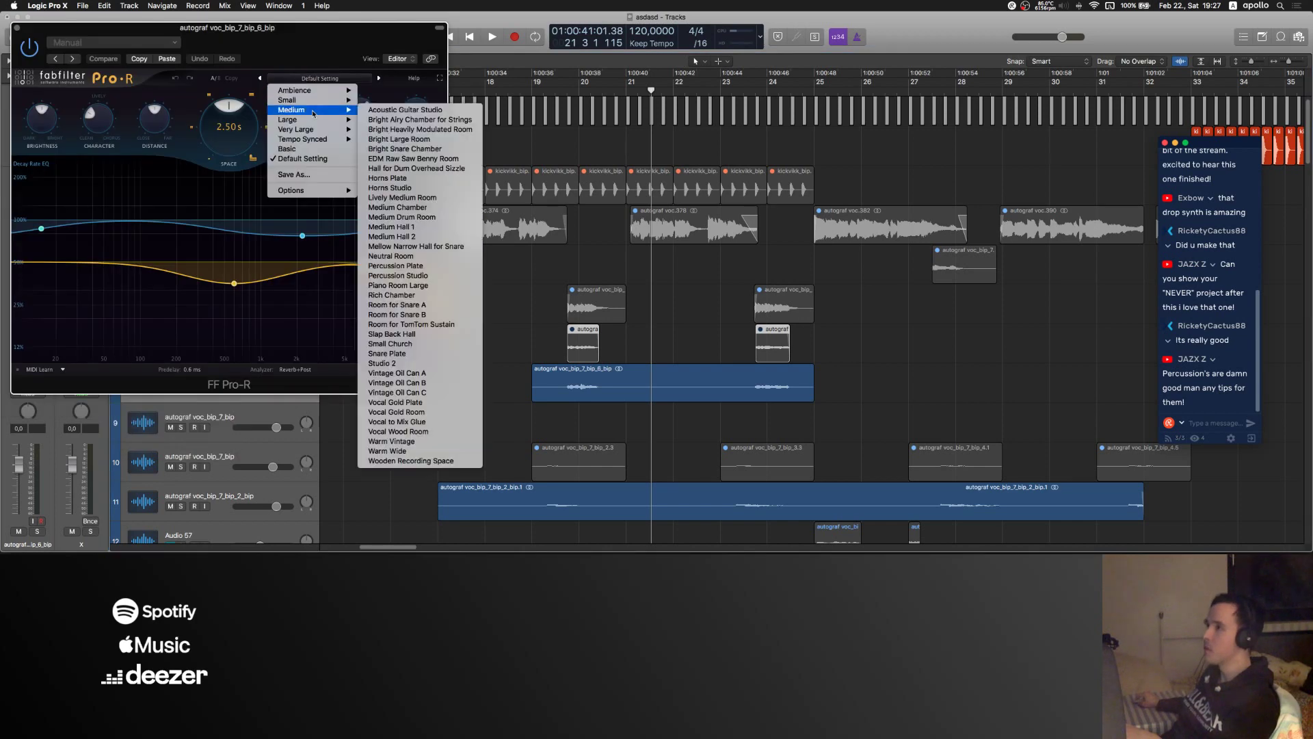
pyautogui.click(402, 197)
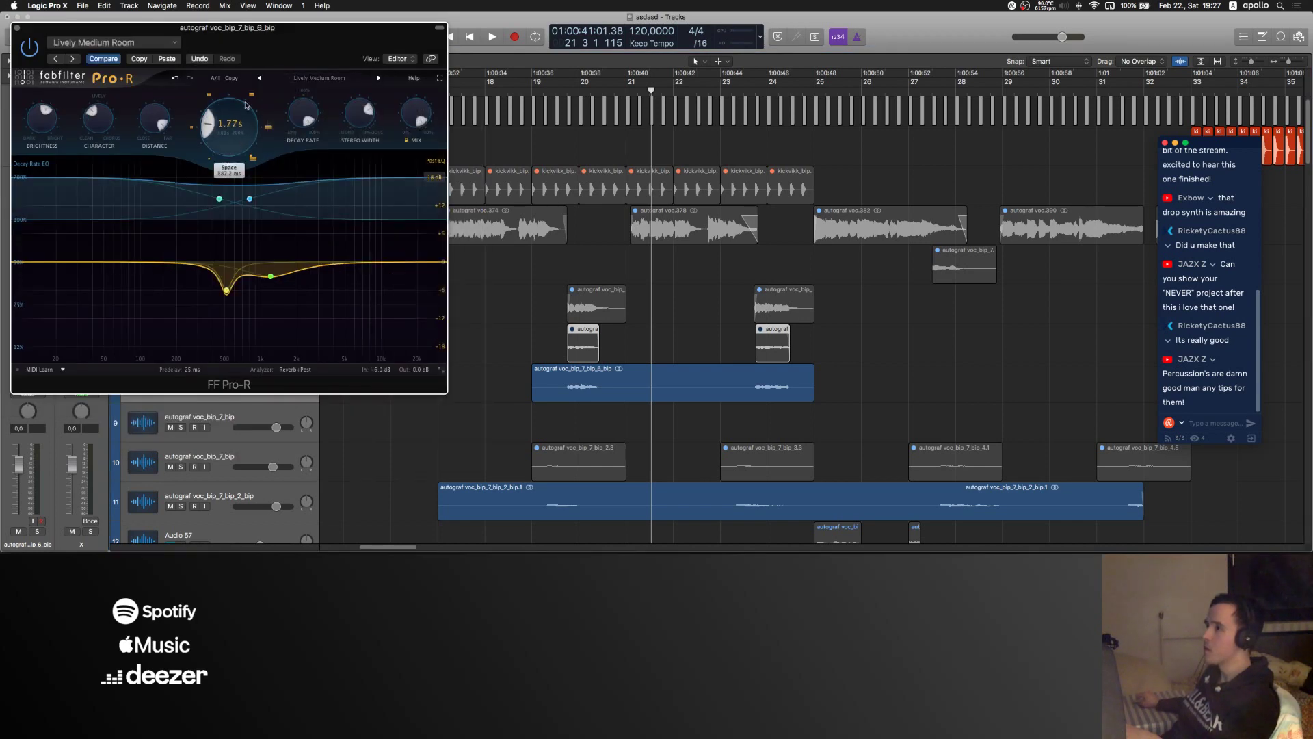
pyautogui.click(310, 81)
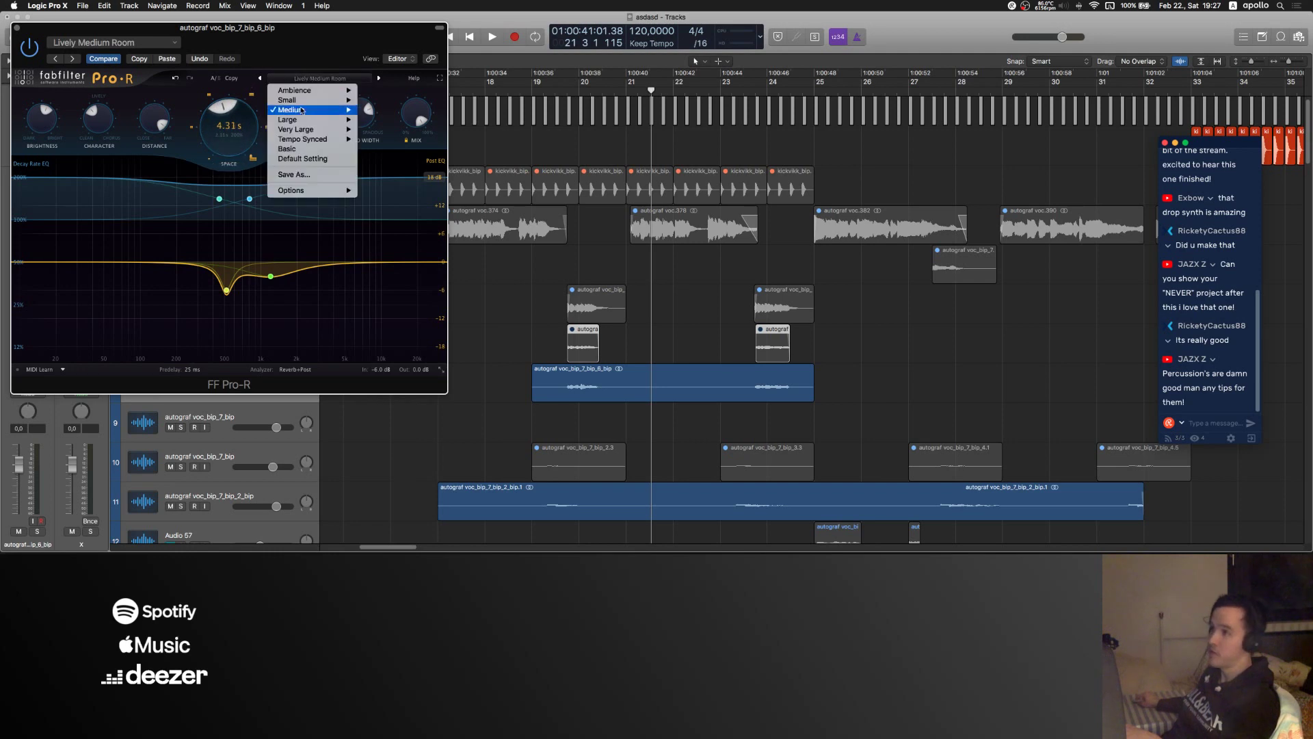
pyautogui.moveTo(301, 111)
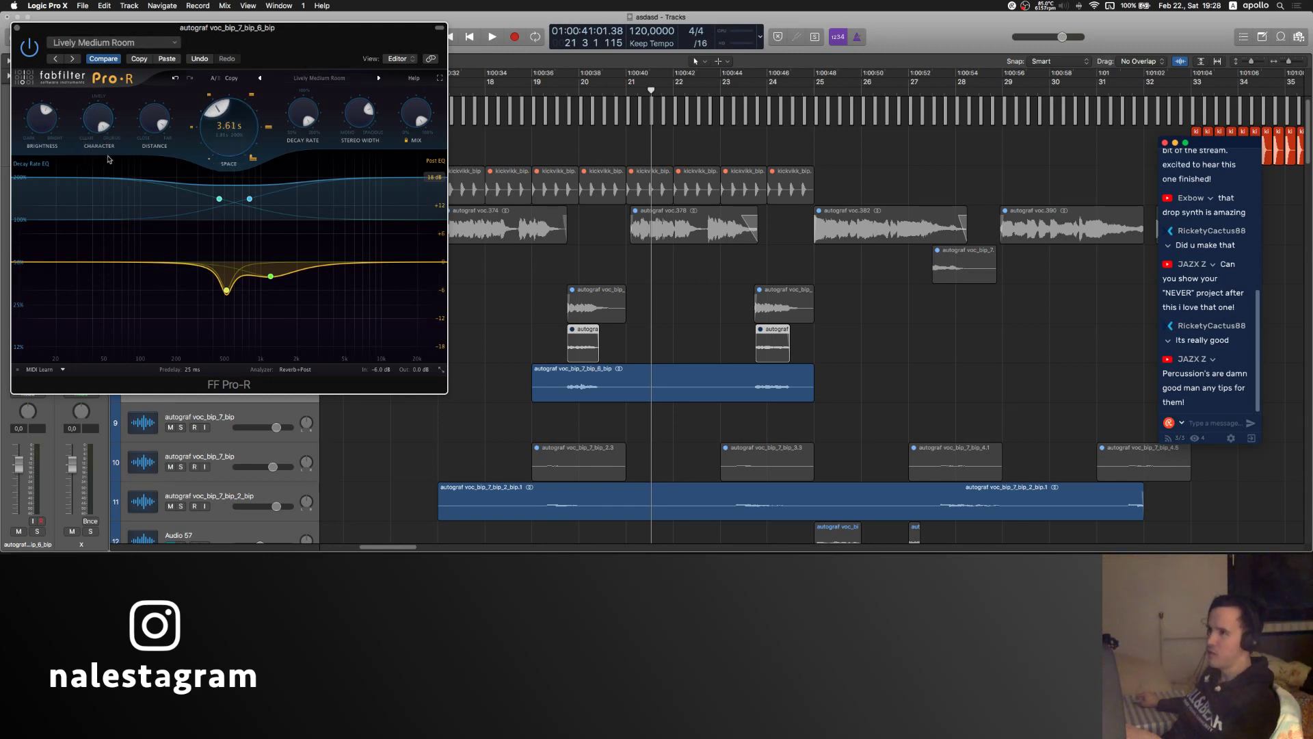
# - Raise the Character setting of the FF Pro-R reverb on track 8 to its maximum
pyautogui.click(16, 28)
pyautogui.hscroll(2, 593, 288)
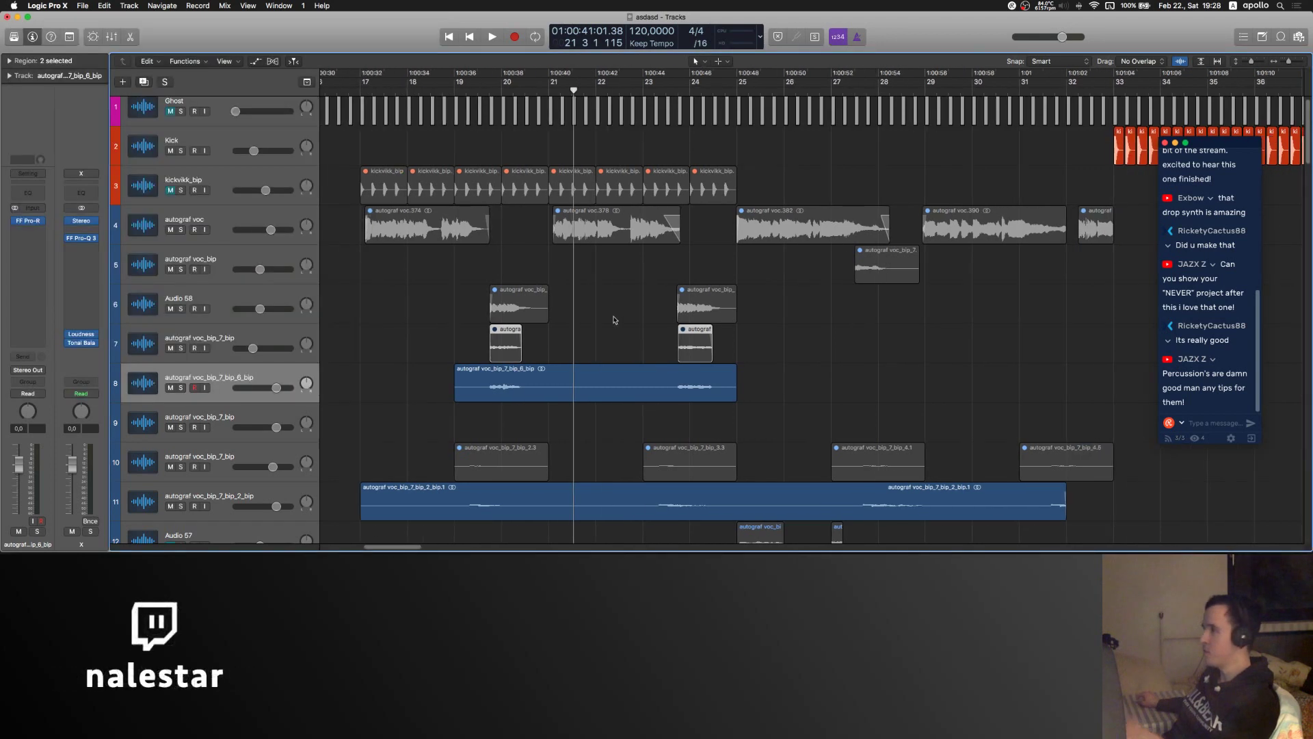
pyautogui.click(614, 320)
pyautogui.scroll(1, 614, 319)
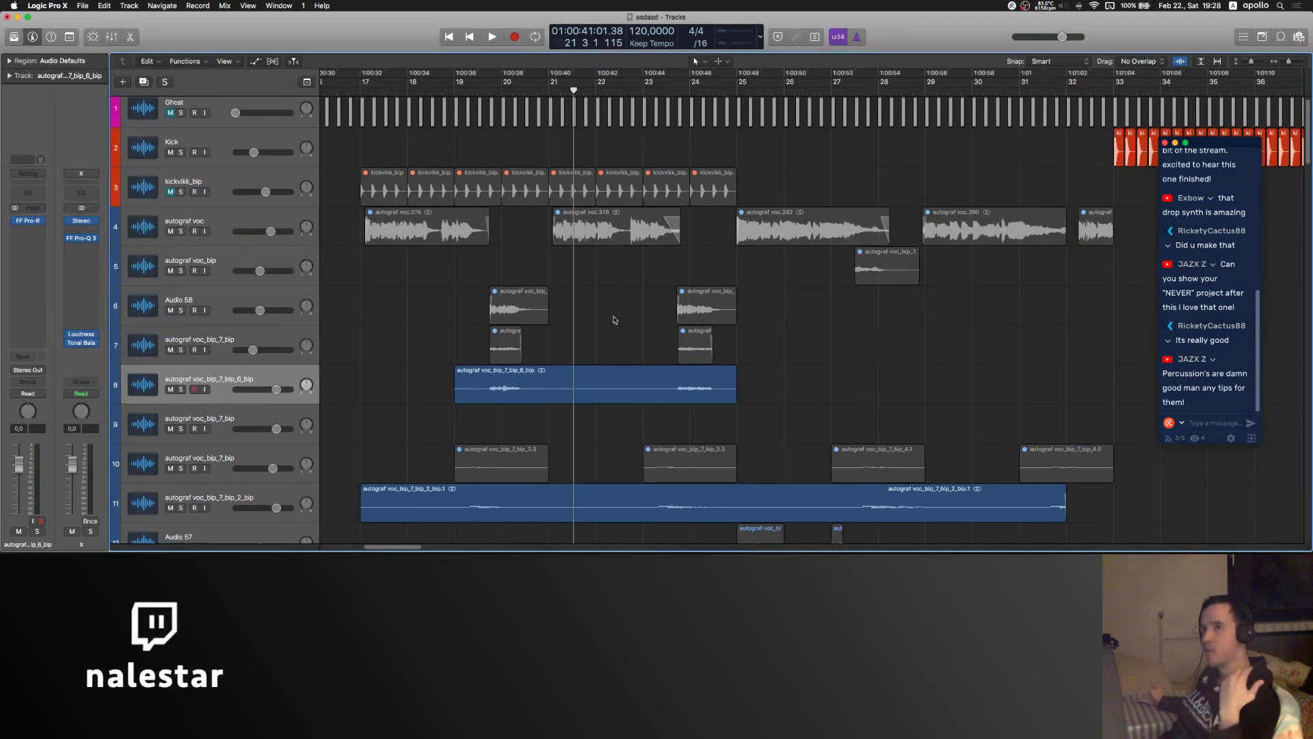
pyautogui.click(30, 223)
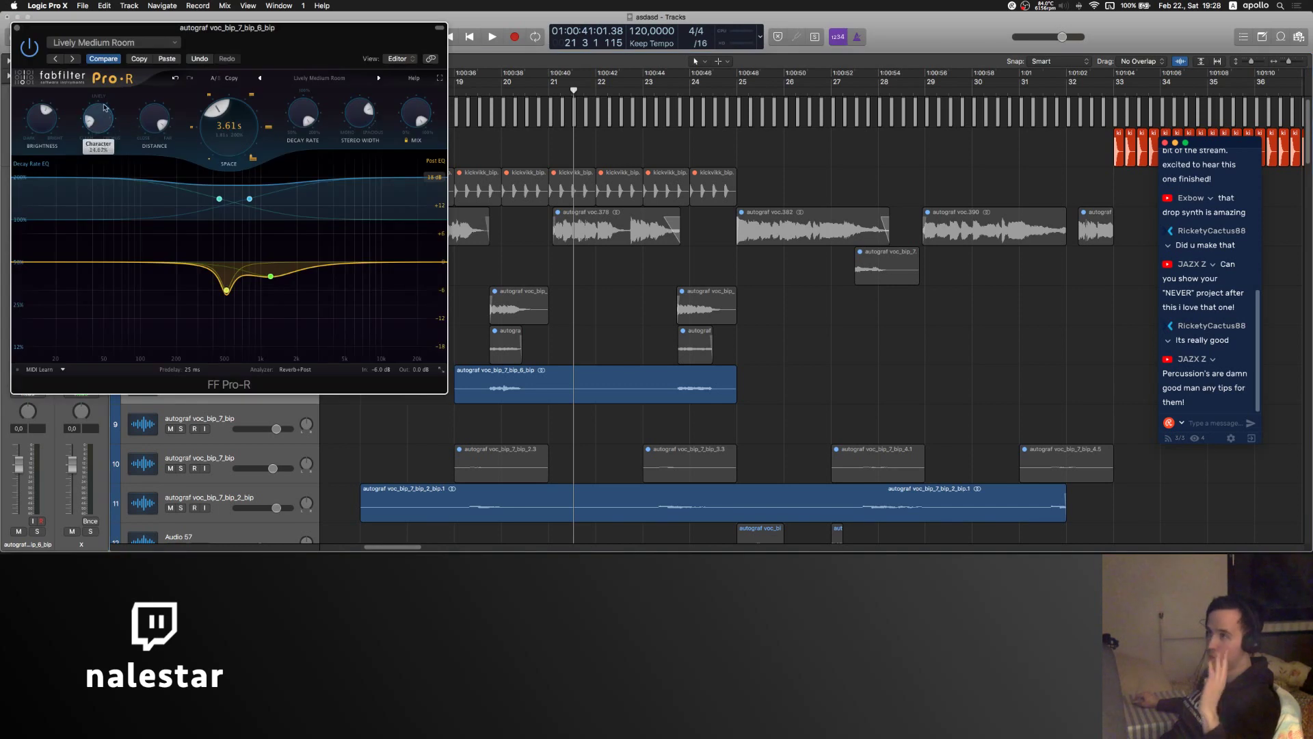
pyautogui.moveTo(106, 127); pyautogui.dragTo(103, 4)
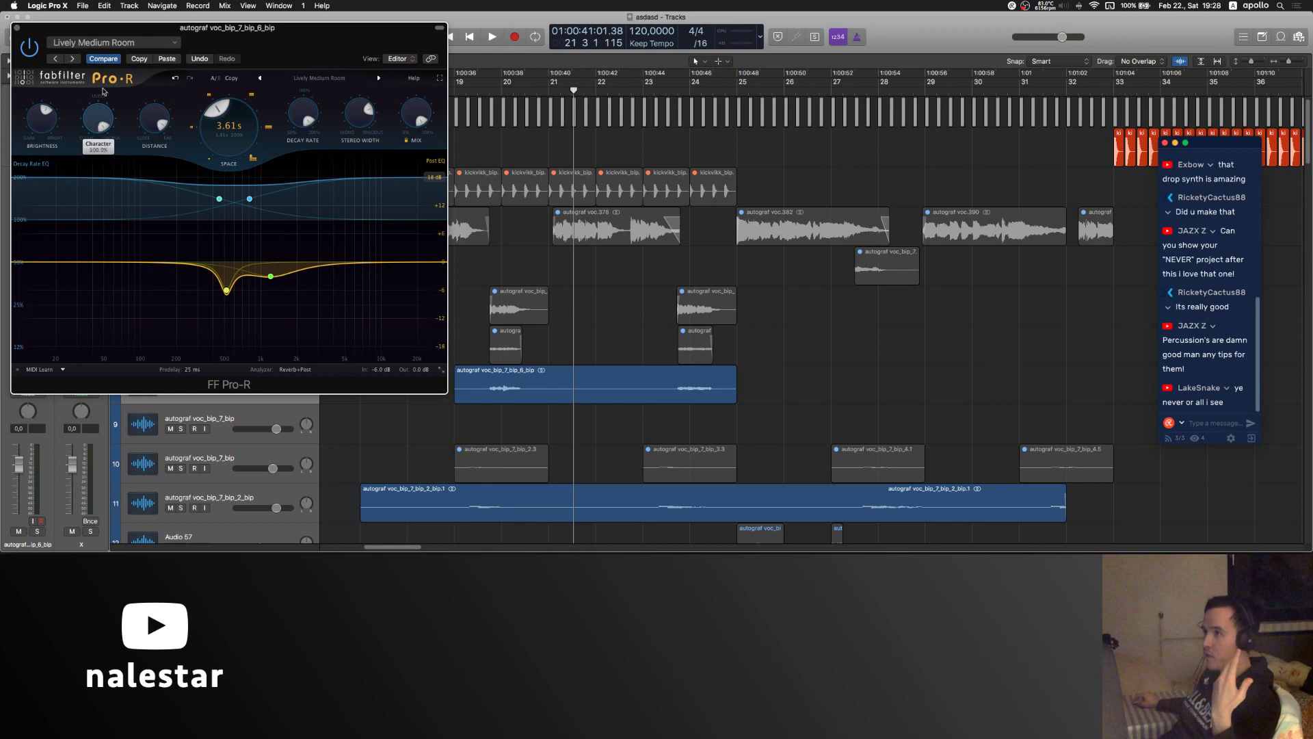
pyautogui.click(18, 29)
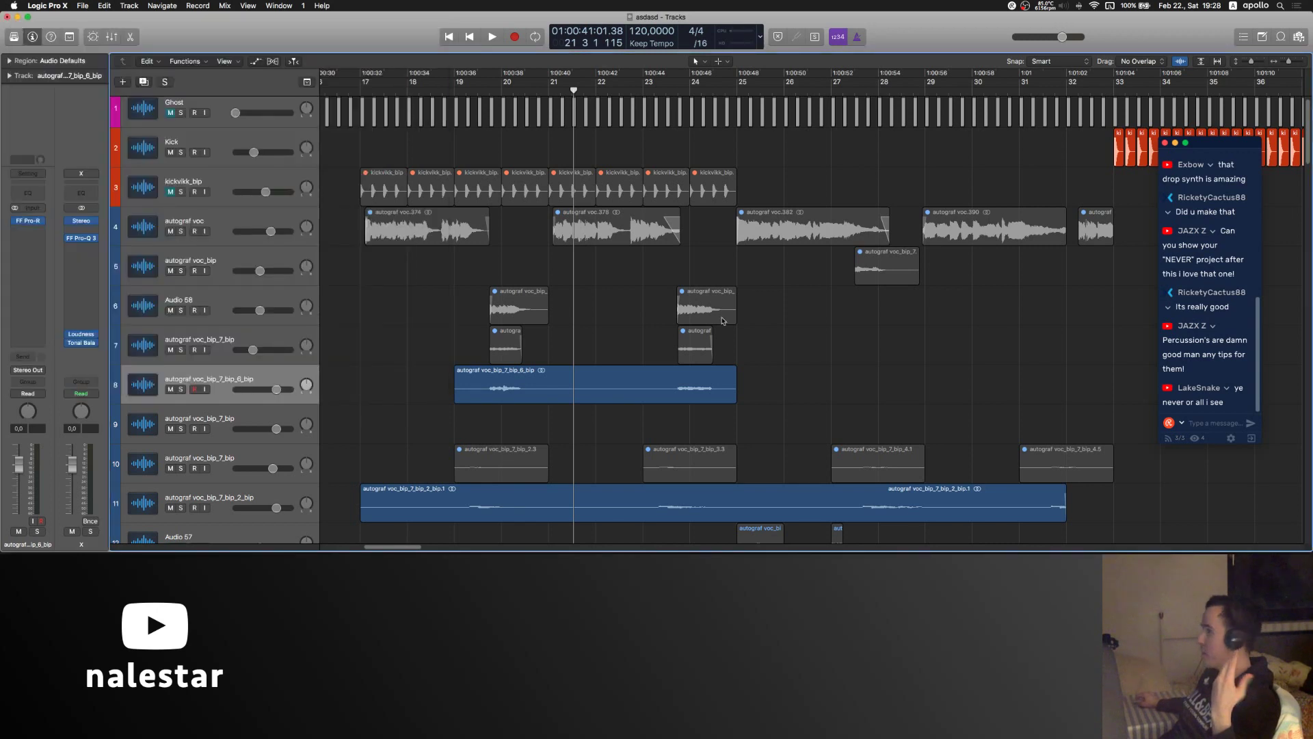
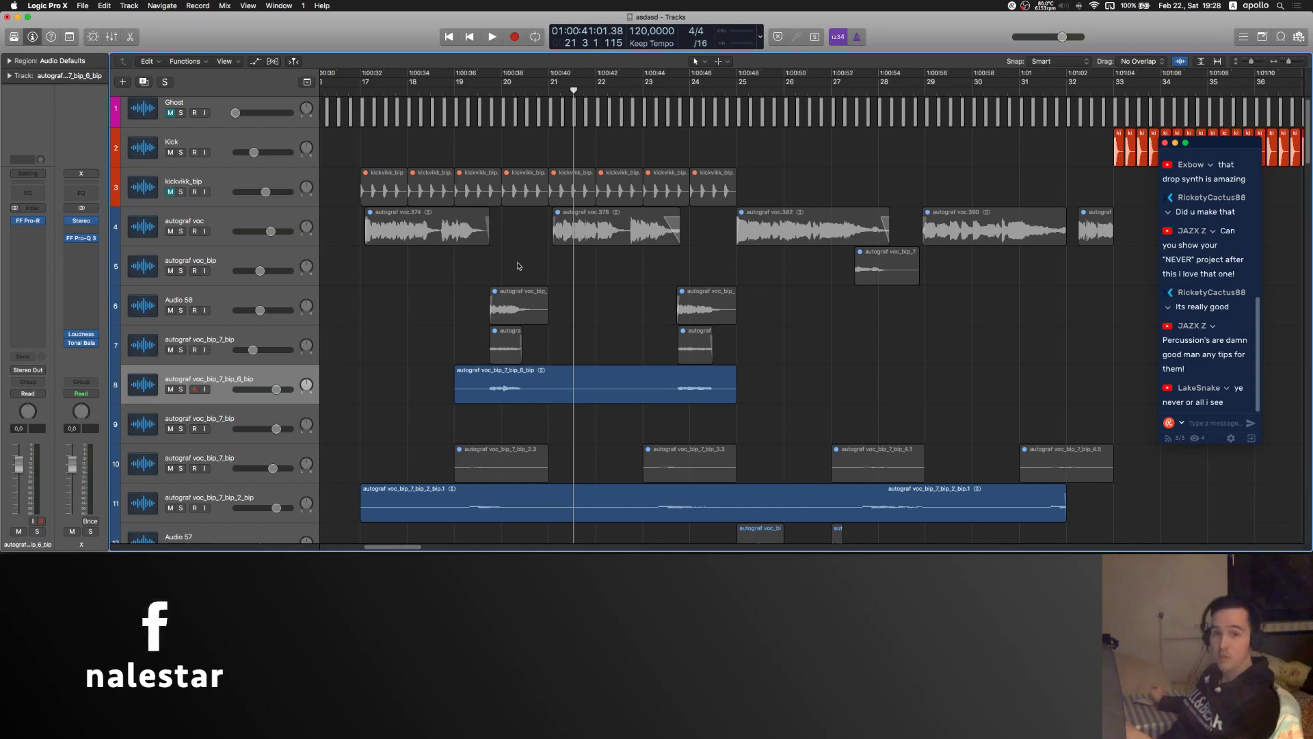
pyautogui.click(1213, 424)
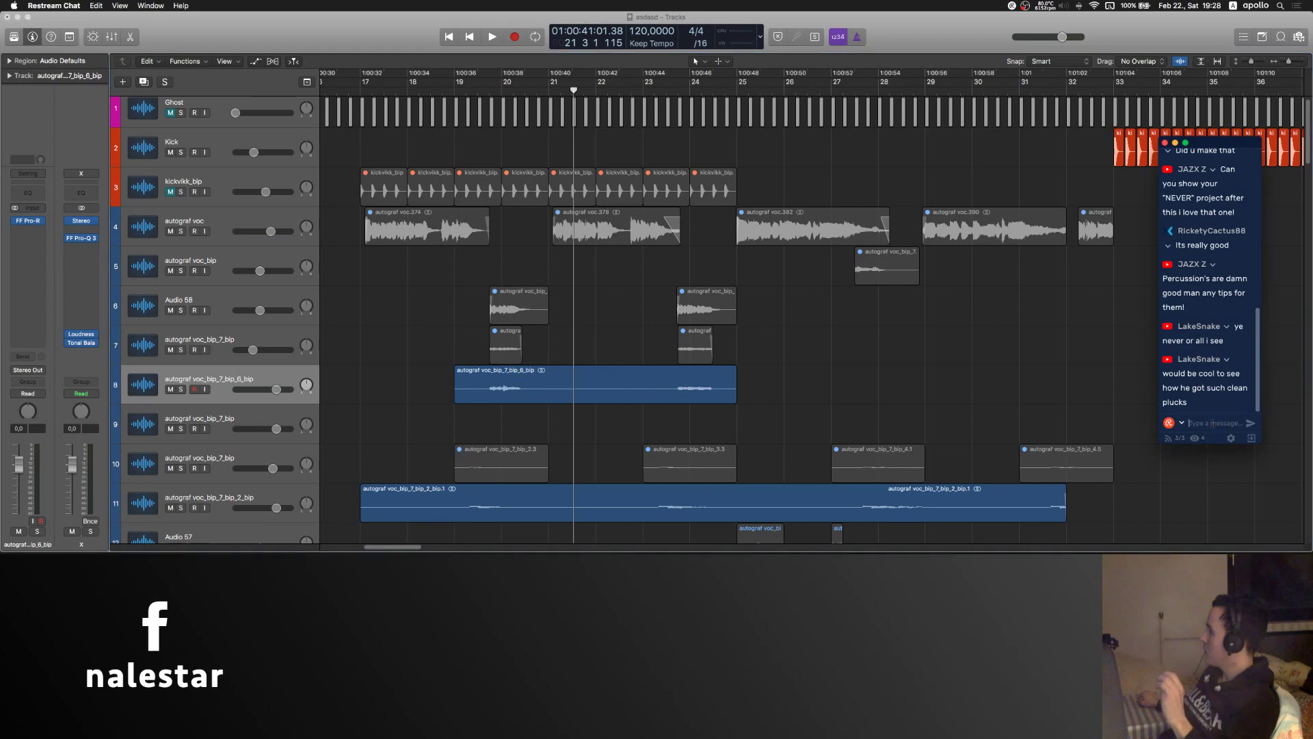
pyautogui.hscroll(5, 780, 287)
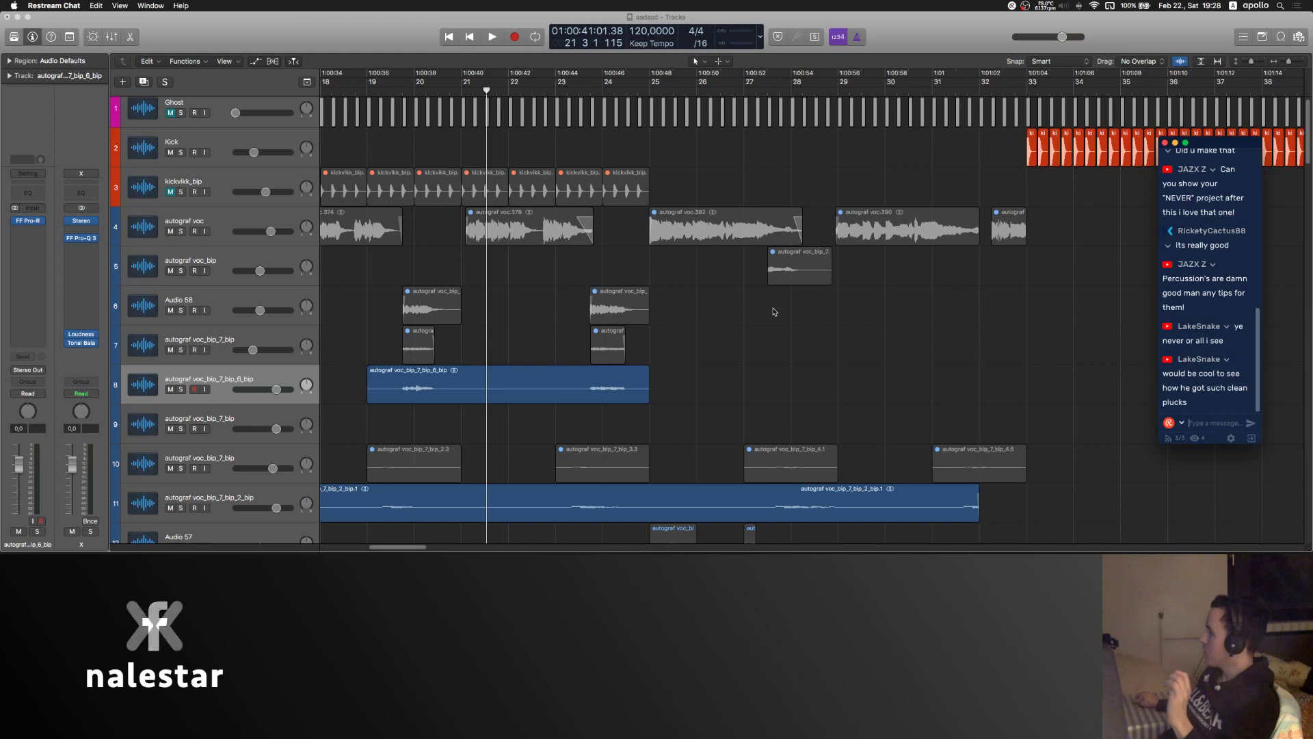
pyautogui.hscroll(-4, 773, 312)
pyautogui.hscroll(-1, 773, 312)
pyautogui.click(520, 268)
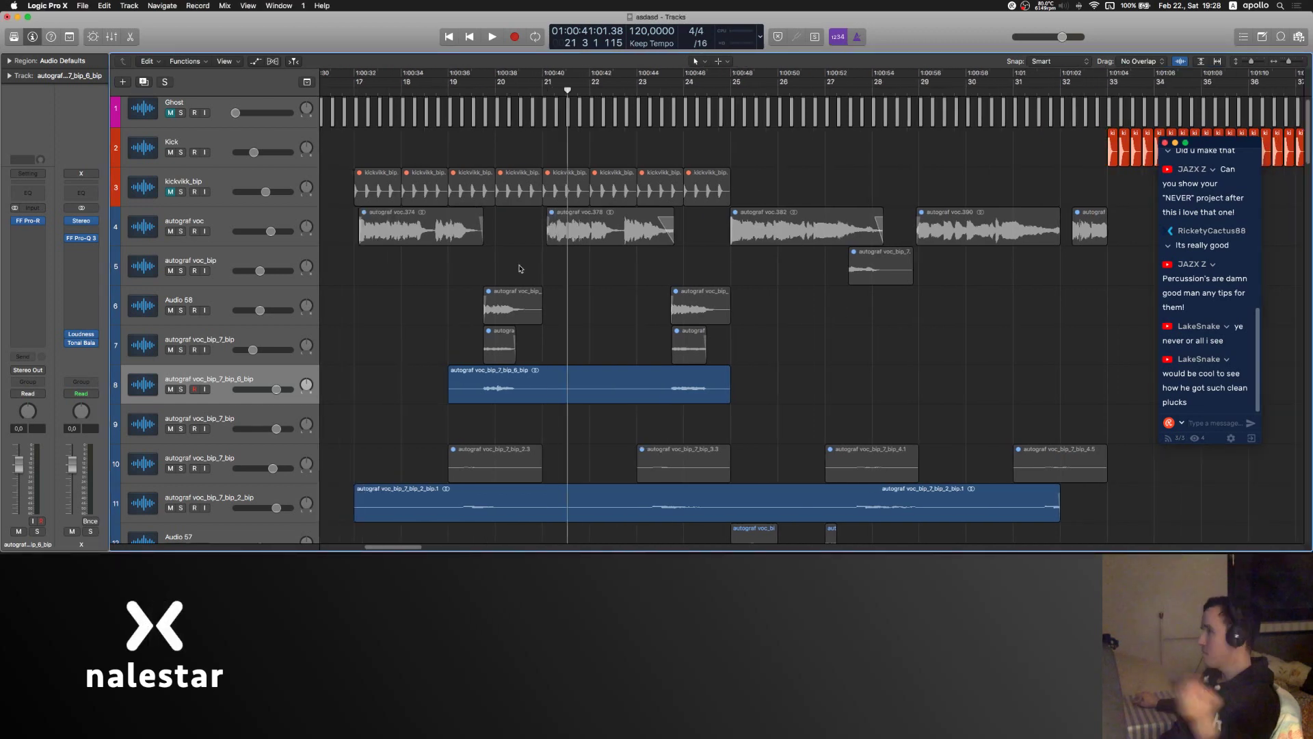
pyautogui.hscroll(-2, 786, 275)
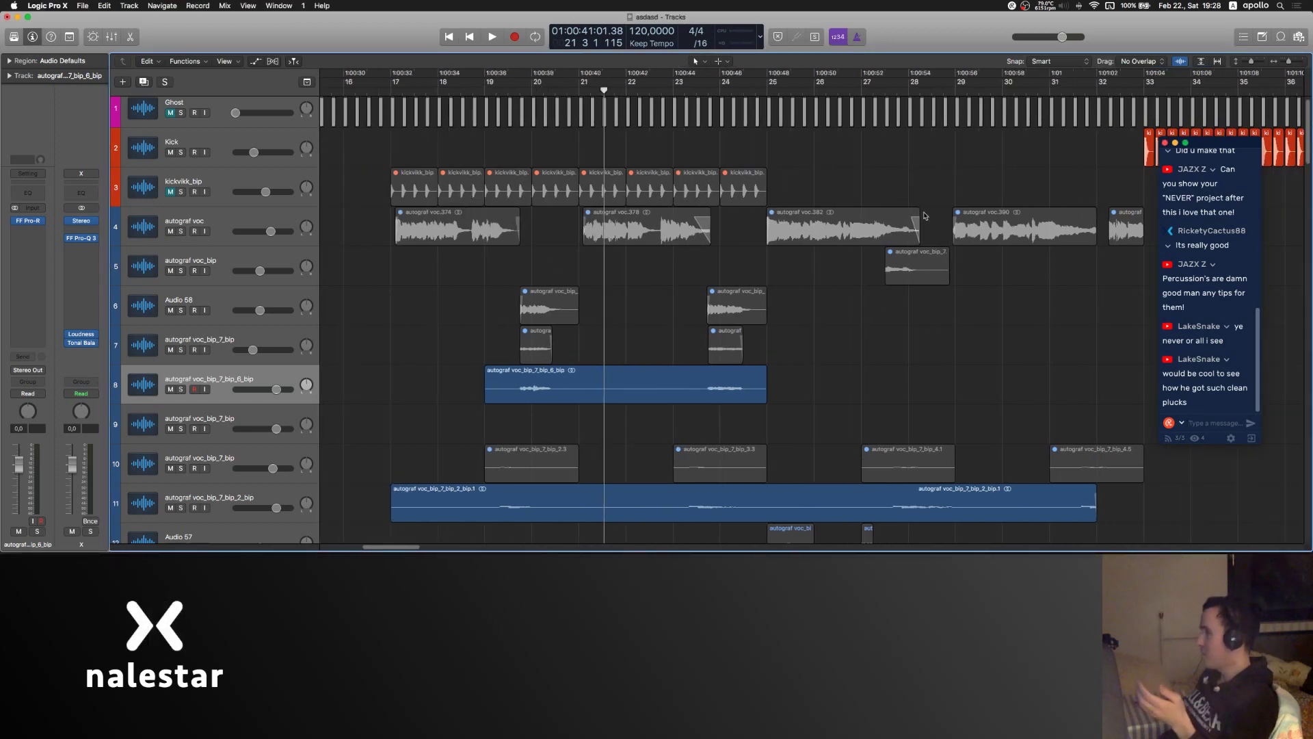
pyautogui.scroll(2, 881, 159)
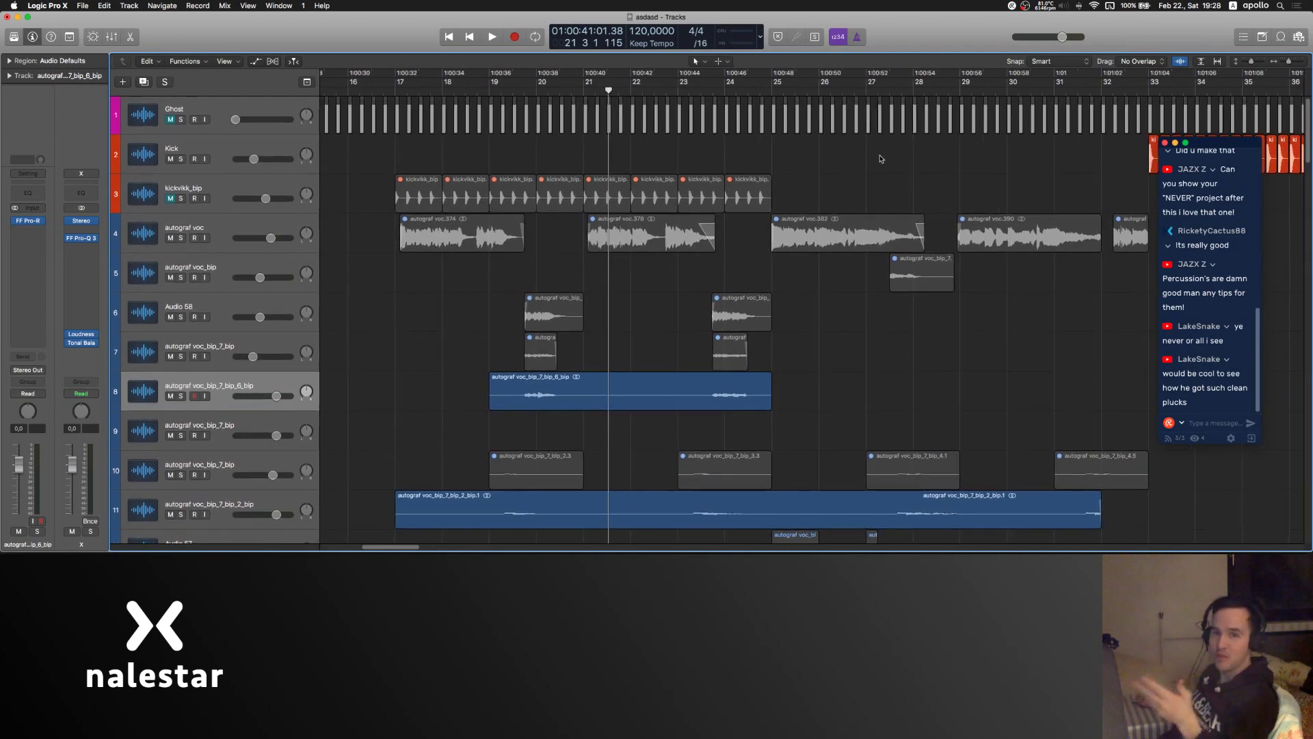
# - Play the arrangement from just before bar 17 and lower track 8's volume to about -2.1 dB
pyautogui.click(385, 92)
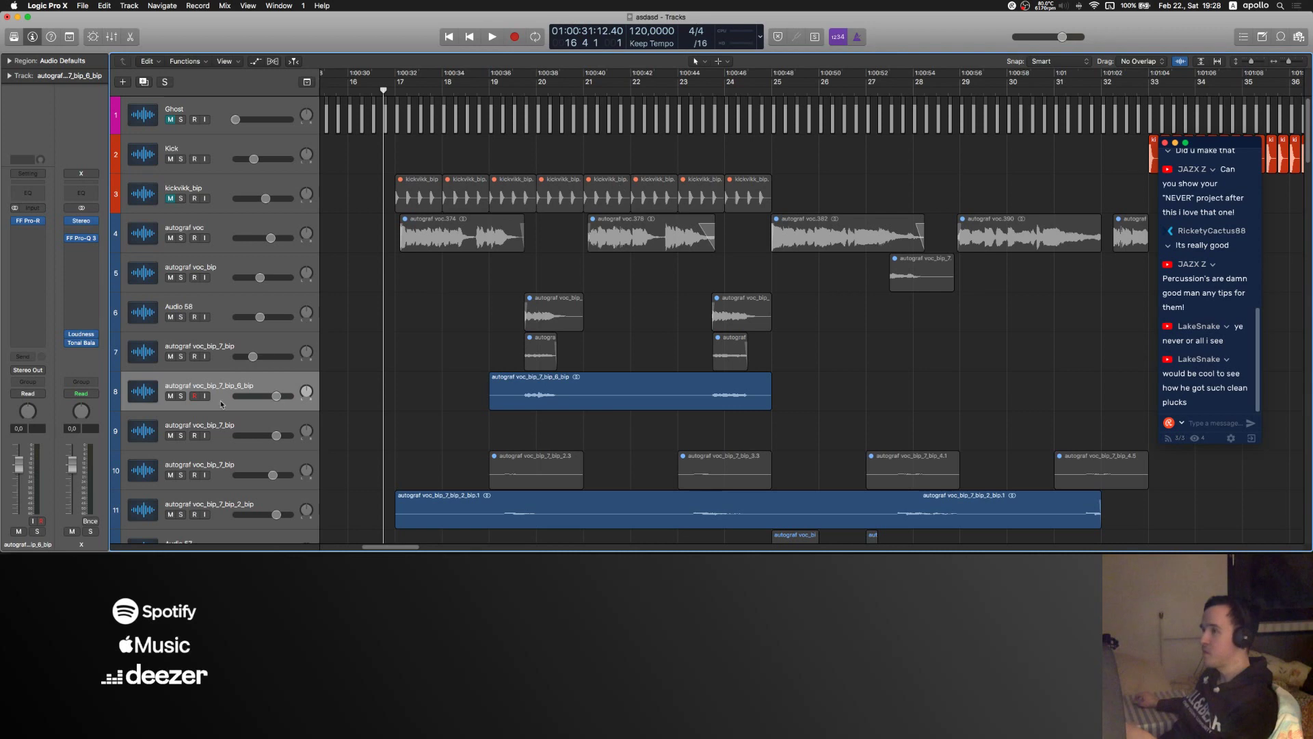
pyautogui.hscroll(1, 674, 403)
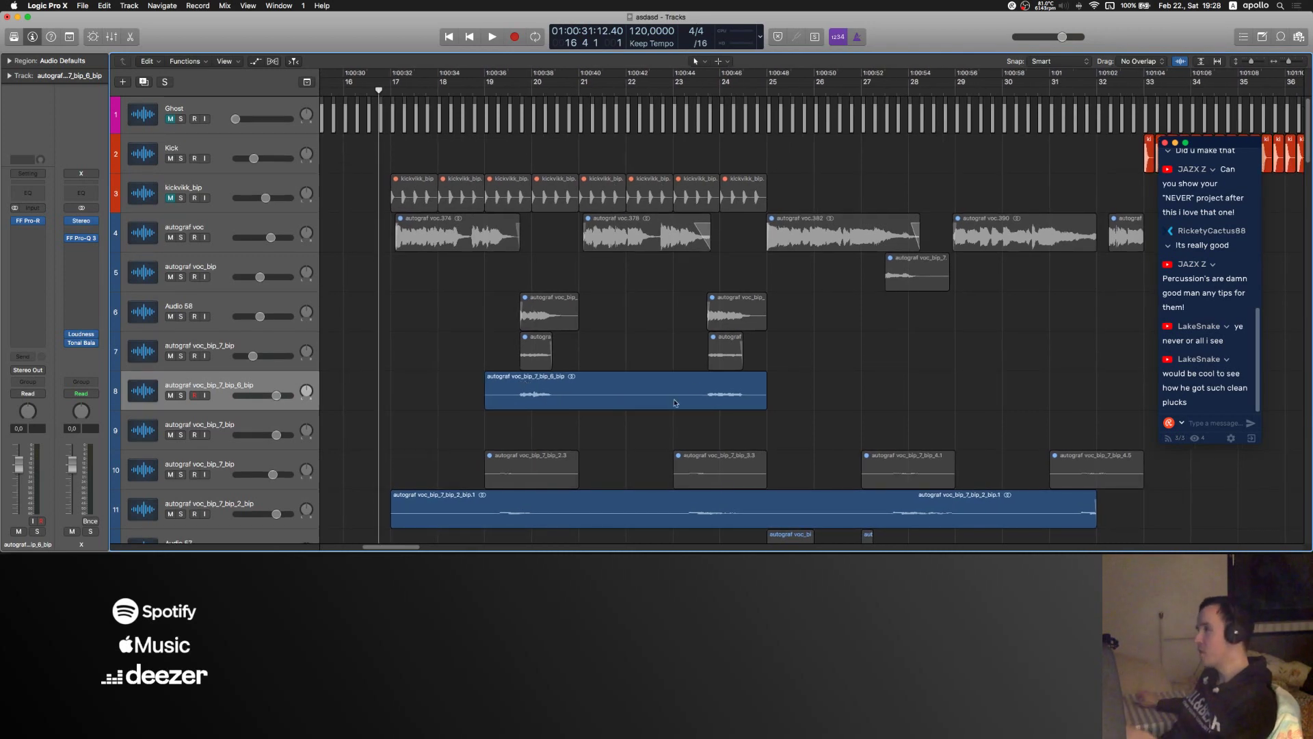
pyautogui.press('super+Right')
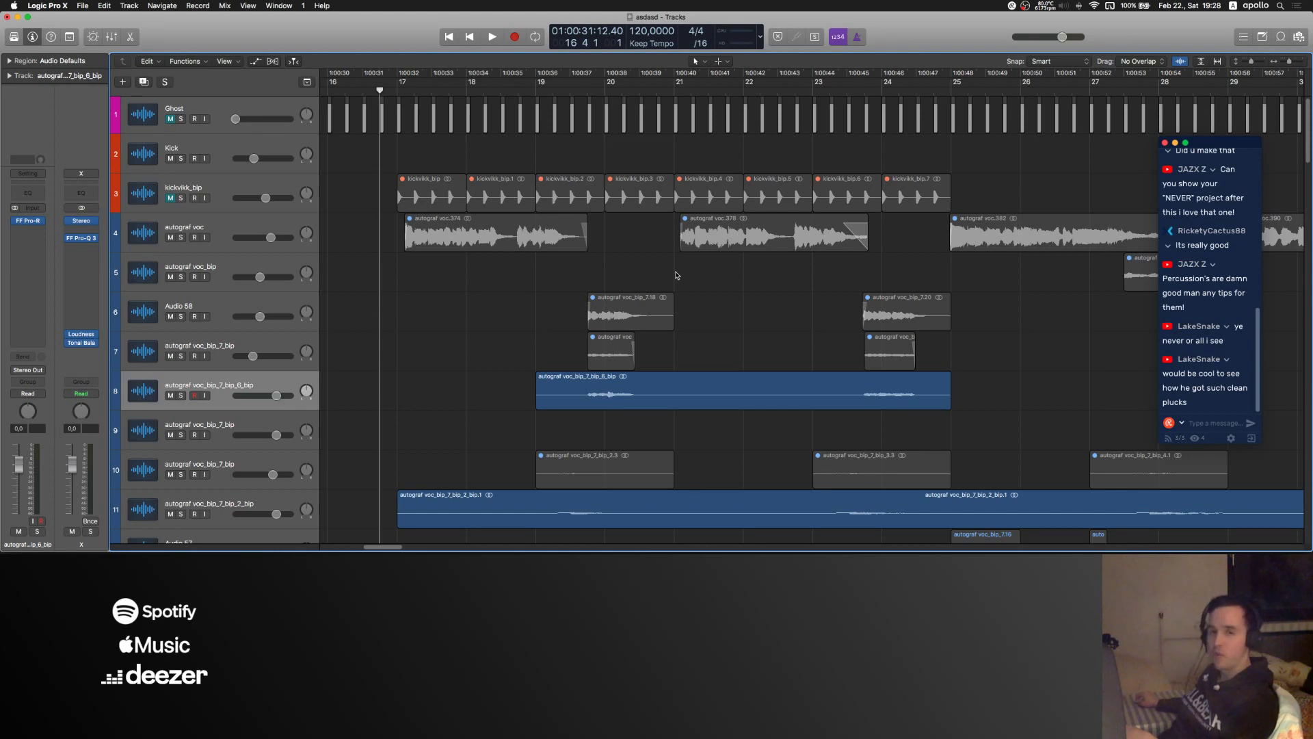
pyautogui.press('space')
pyautogui.press('super+Right')
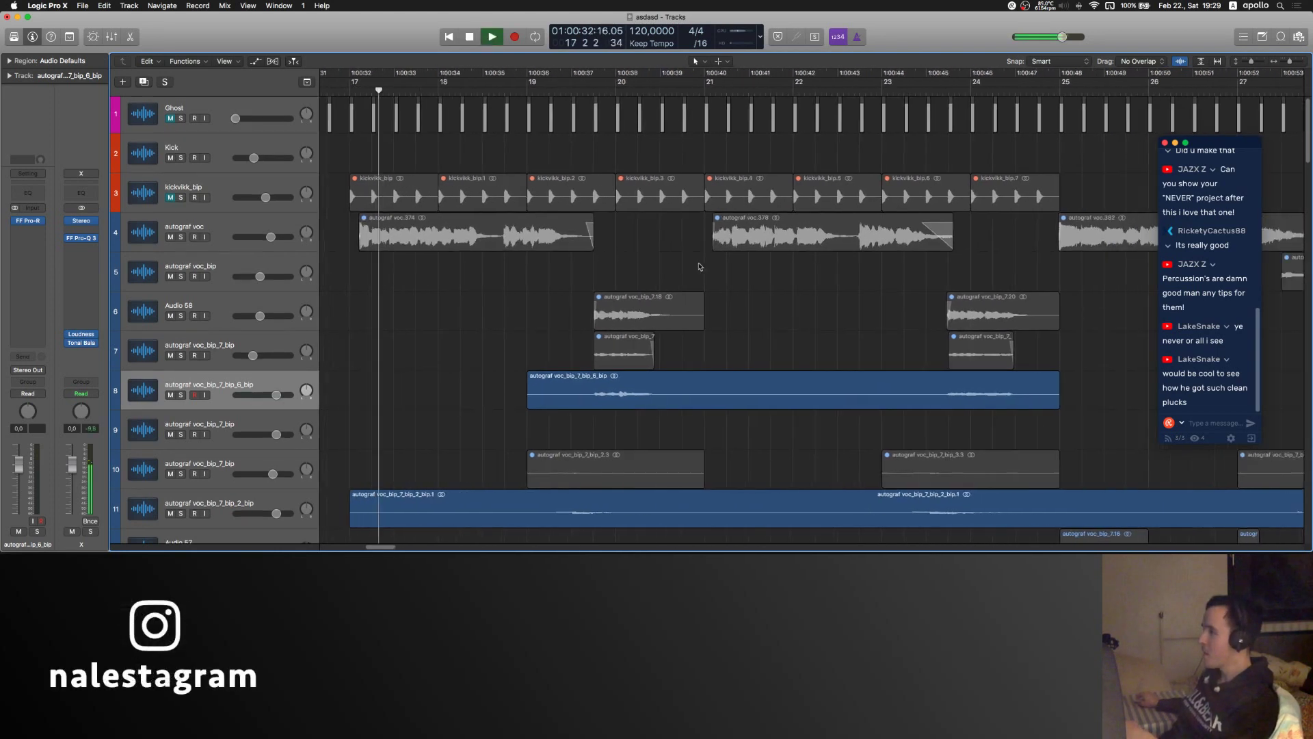
pyautogui.hscroll(1, 699, 267)
pyautogui.hscroll(1, 513, 388)
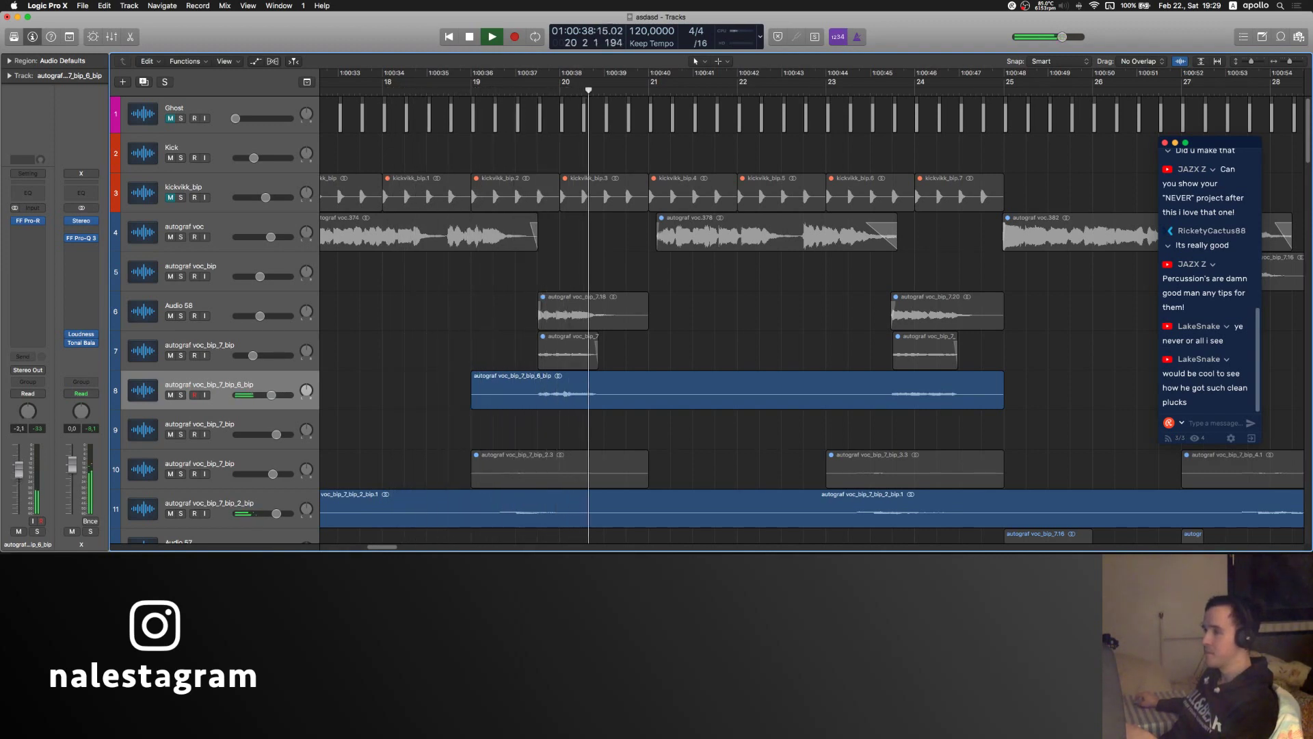
# - Replay from bar 19 and add a low-frequency cut of about -8 dB to the Post EQ of track 8's FF Pro-R
pyautogui.click(28, 220)
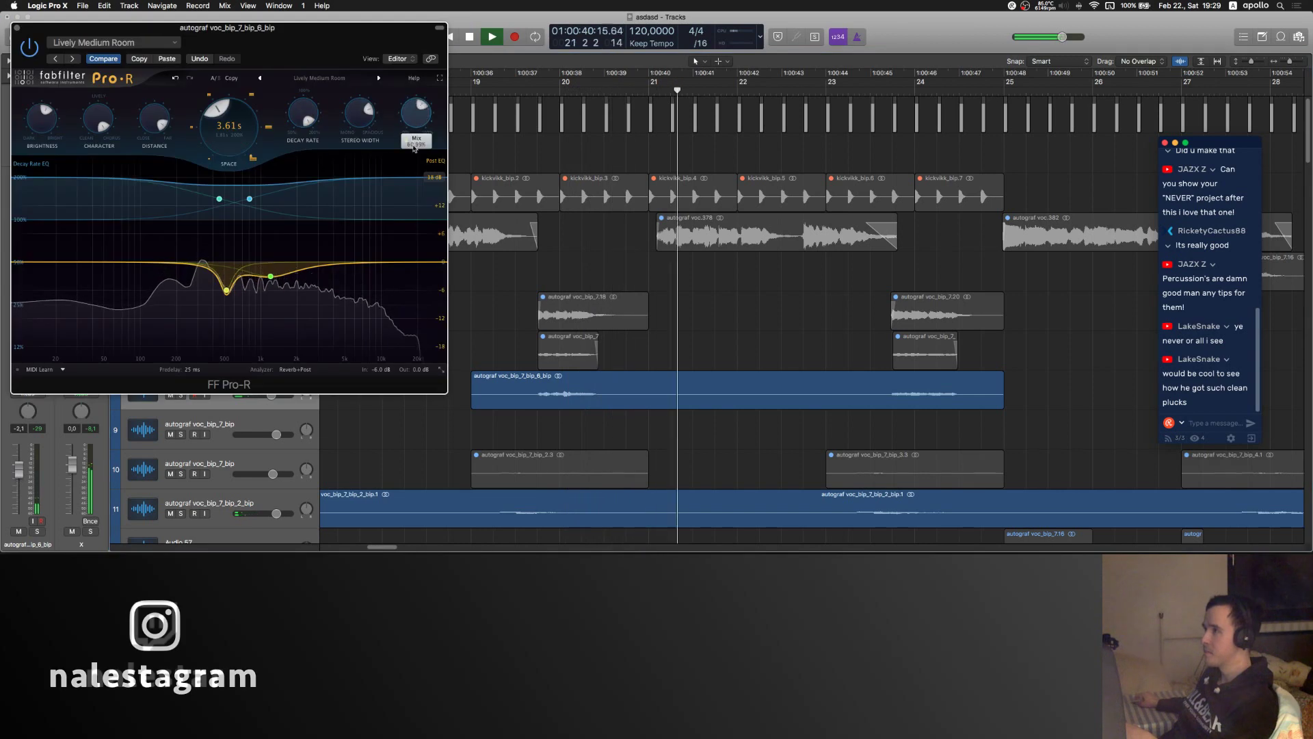
pyautogui.click(471, 83)
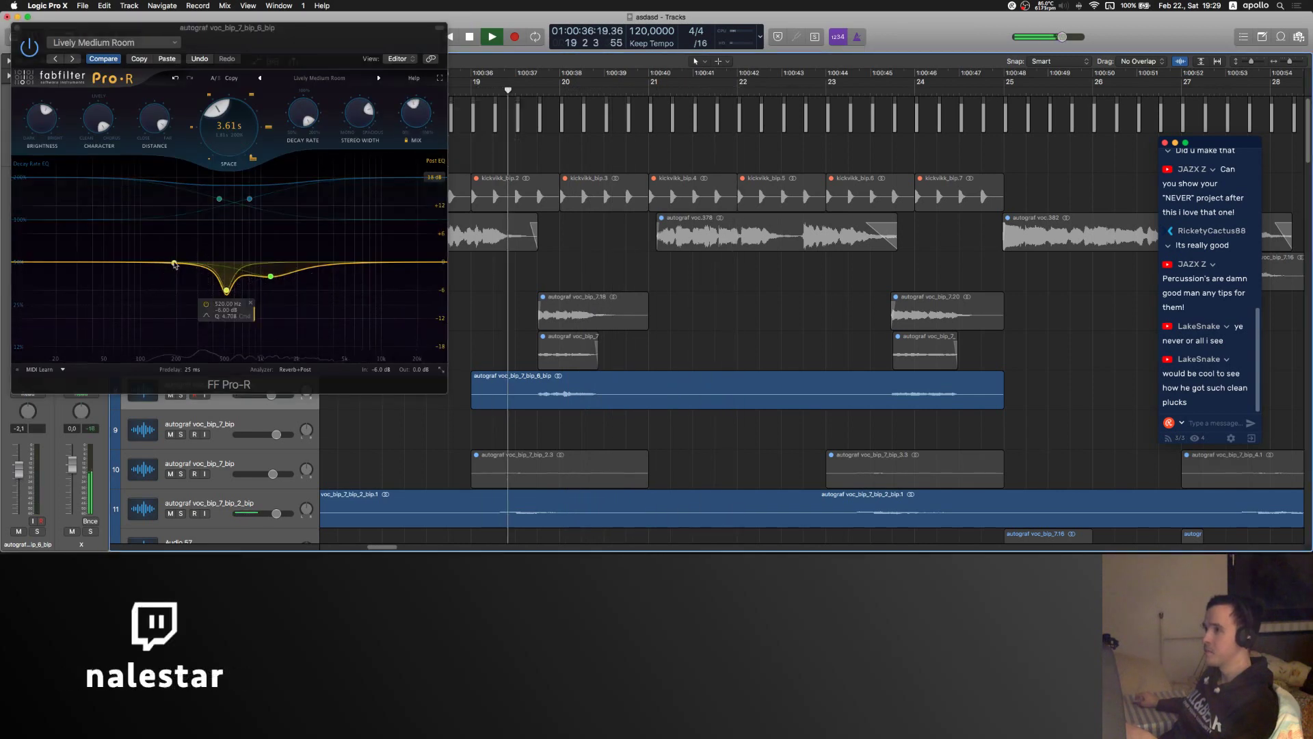
pyautogui.moveTo(174, 265); pyautogui.dragTo(173, 299)
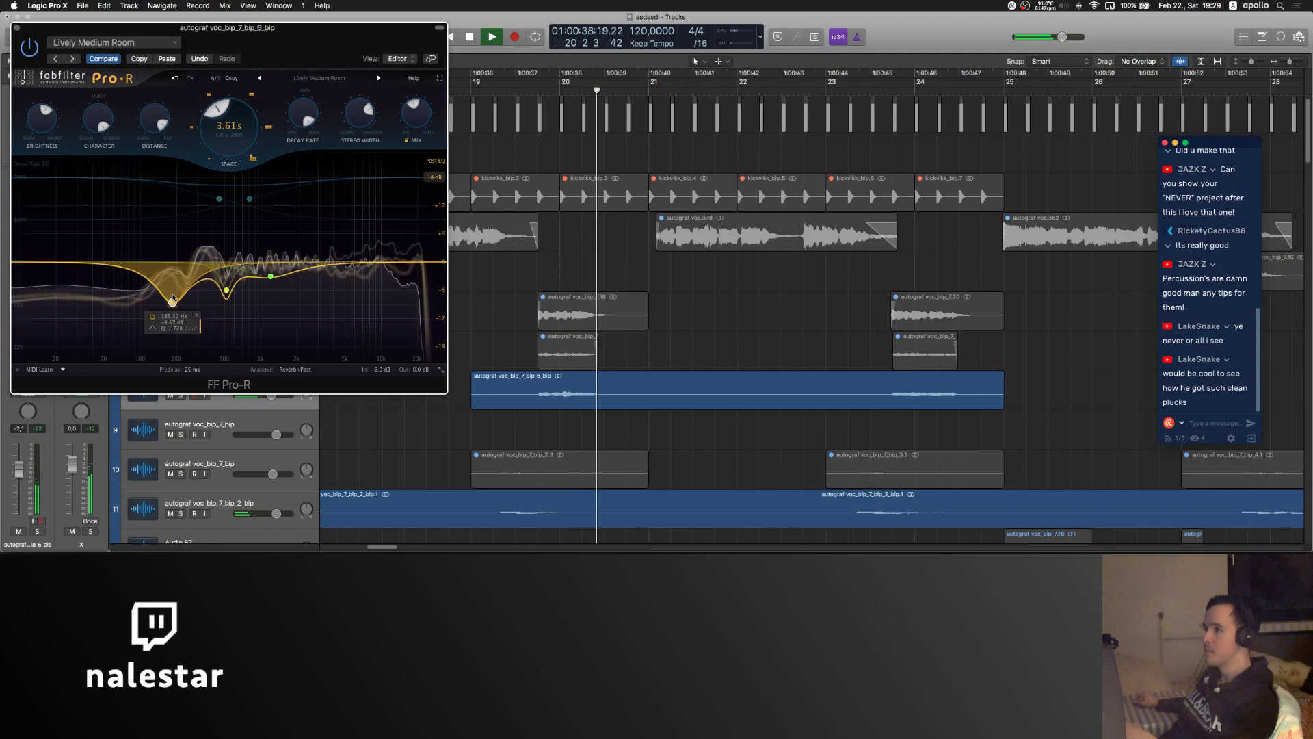
pyautogui.click(17, 27)
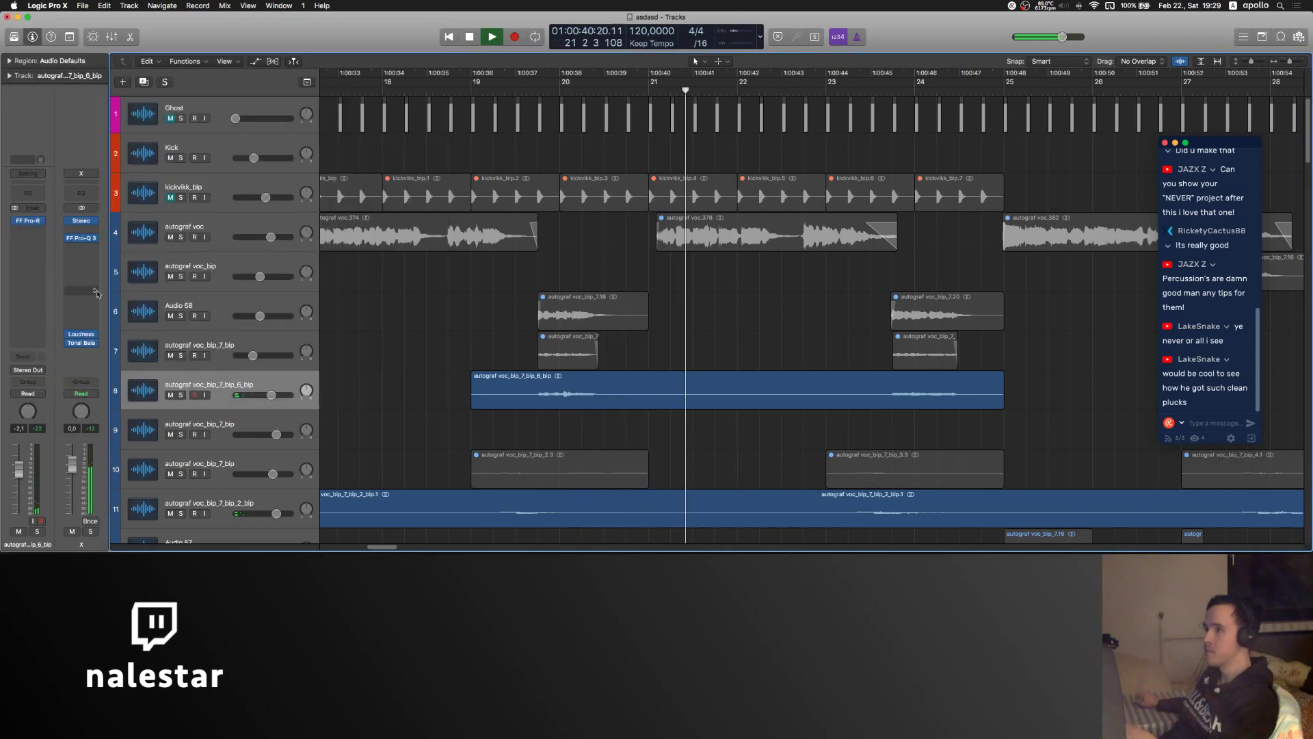
# - Insert FF Pro-Q 3 after FF Pro-R on track 8, then add a high cut and a low cut to the sound
pyautogui.click(27, 230)
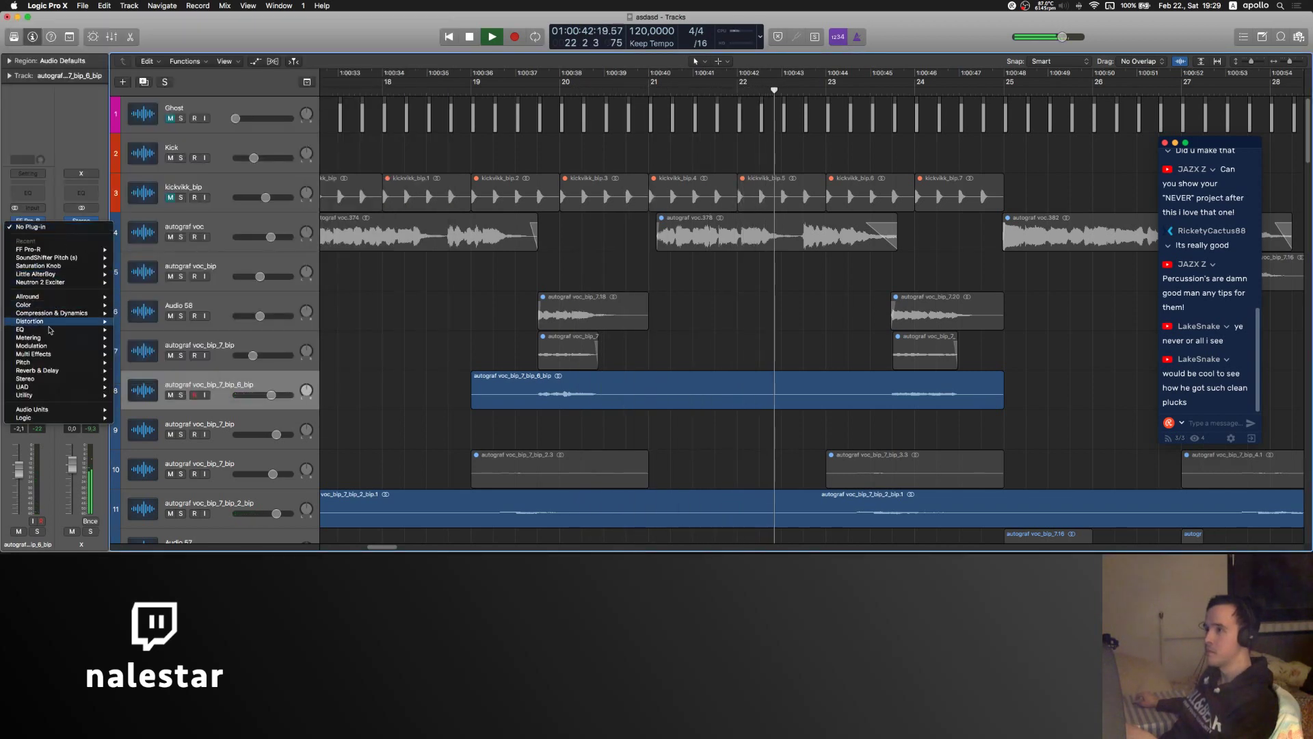
pyautogui.moveTo(49, 330)
pyautogui.click(167, 354)
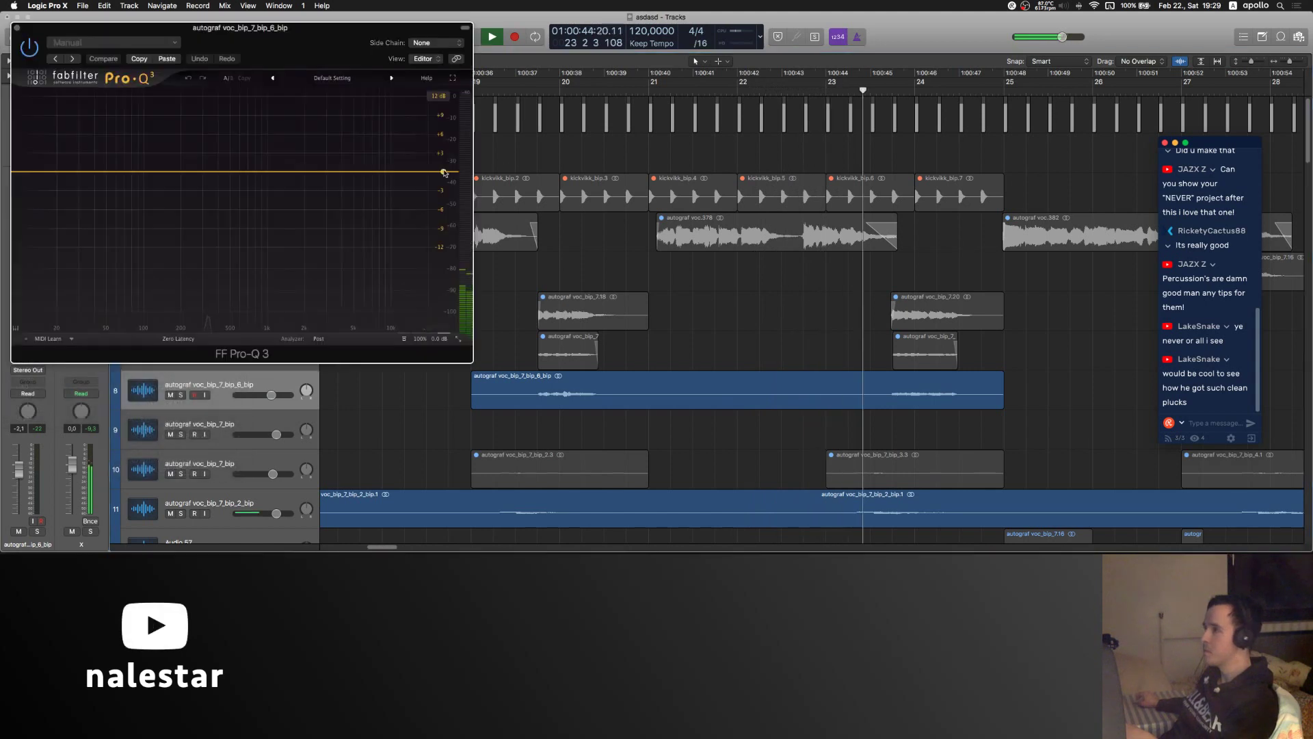
pyautogui.moveTo(443, 173); pyautogui.dragTo(381, 182)
pyautogui.click(42, 172)
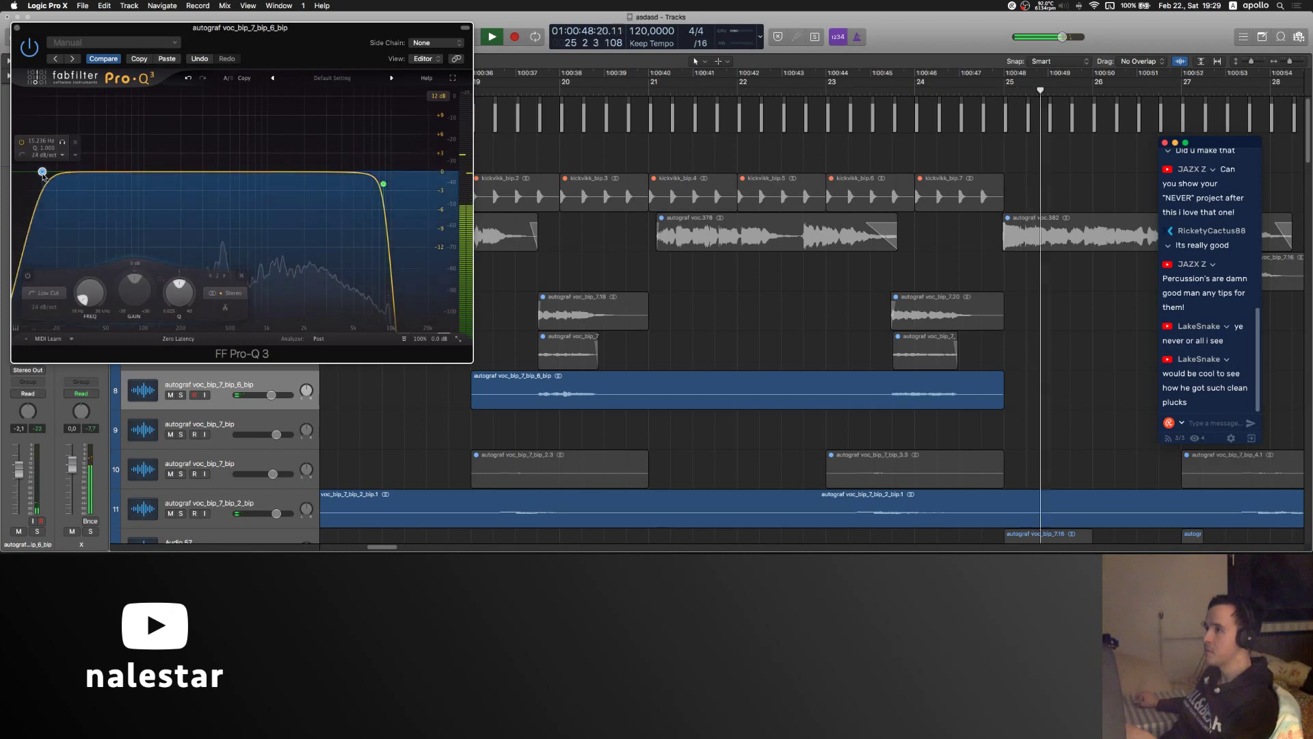
pyautogui.moveTo(42, 172); pyautogui.dragTo(187, 182)
pyautogui.click(17, 27)
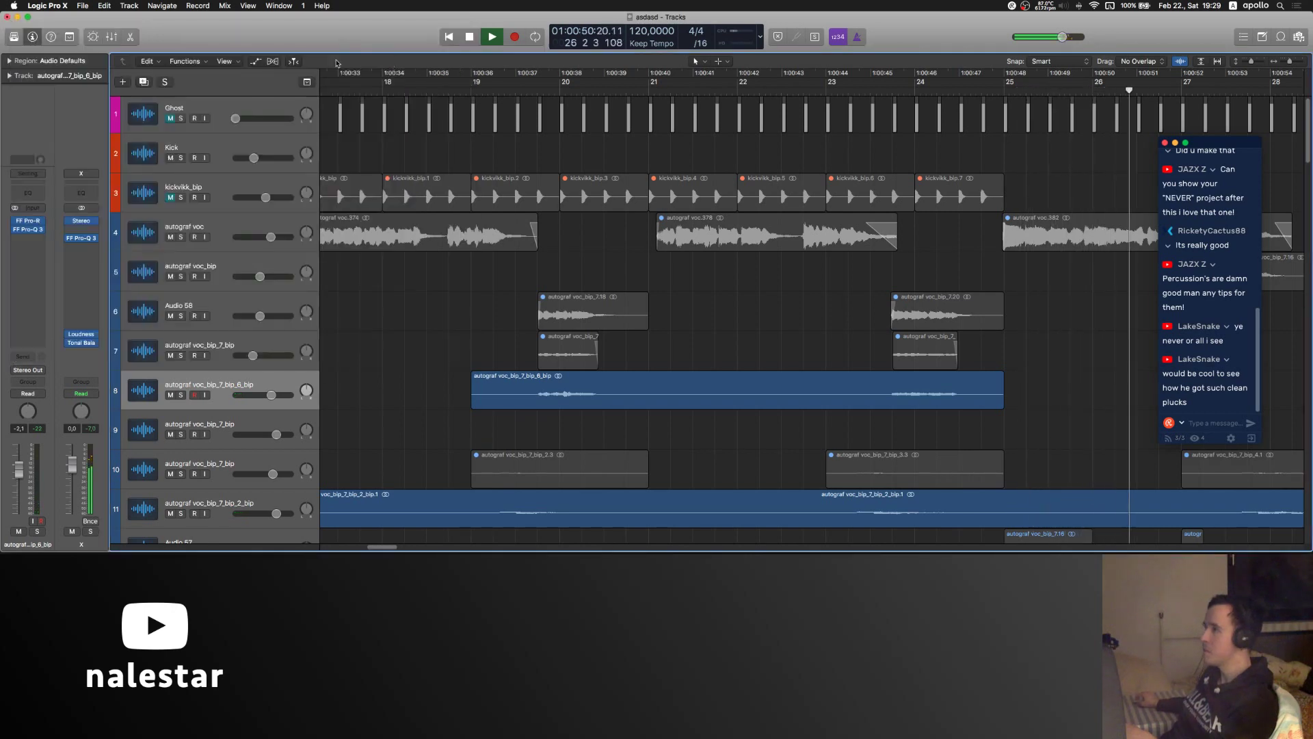
# - Replay the section from between bars 17 and 18 and lower track 8's volume to about -4.5 dB
pyautogui.click(358, 88)
pyautogui.scroll(-5, 551, 292)
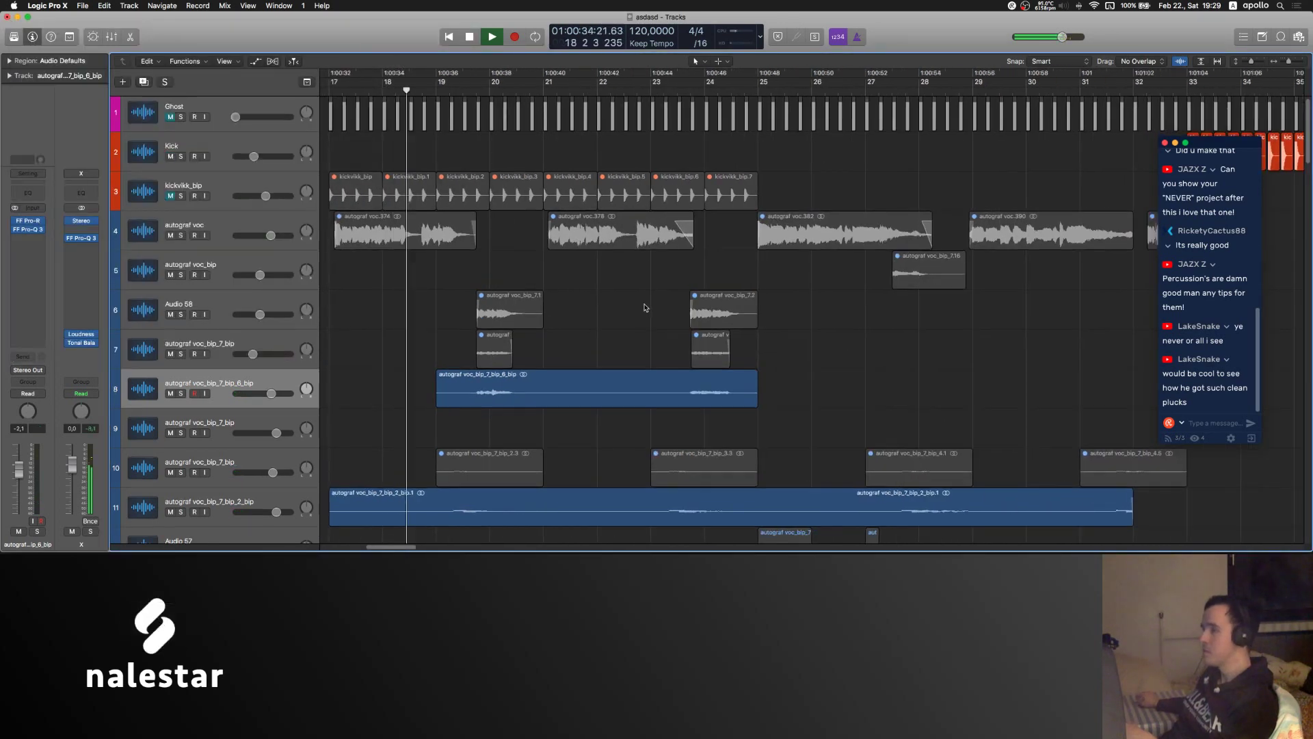
pyautogui.scroll(1, 644, 307)
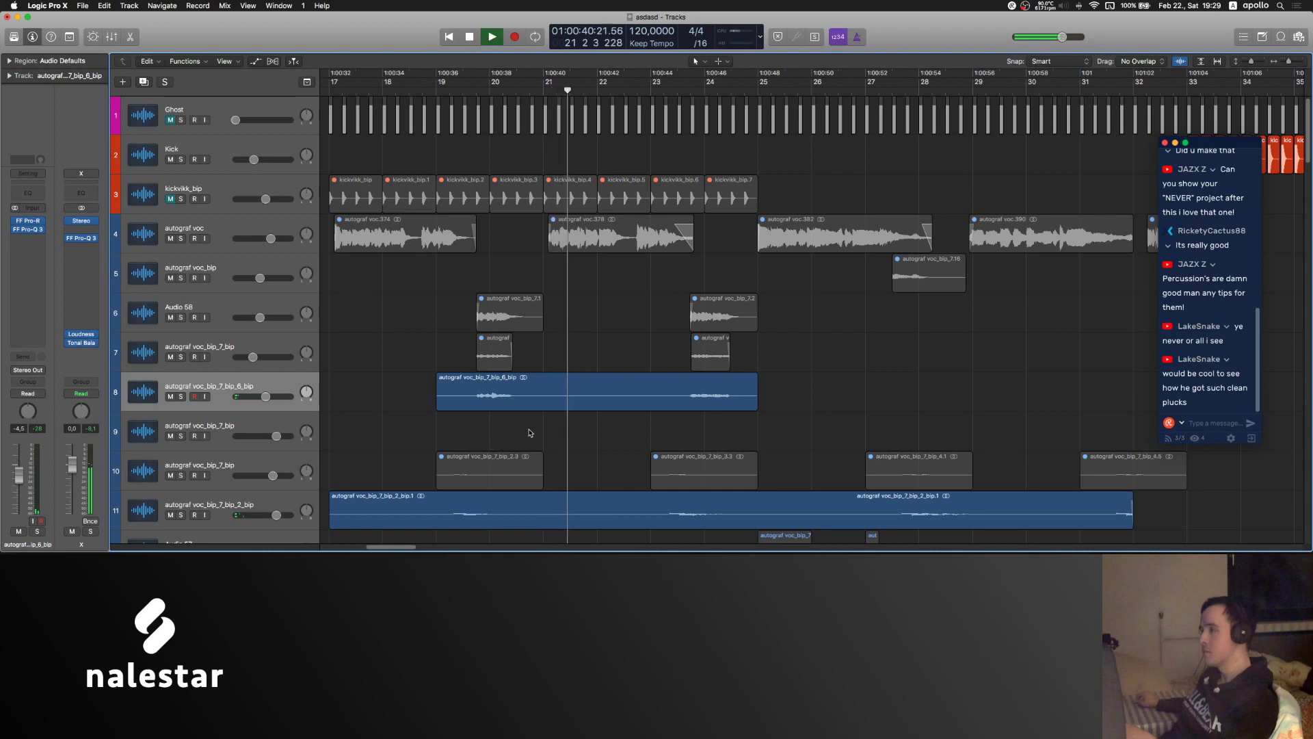
pyautogui.hscroll(2, 518, 432)
pyautogui.scroll(-3, 513, 397)
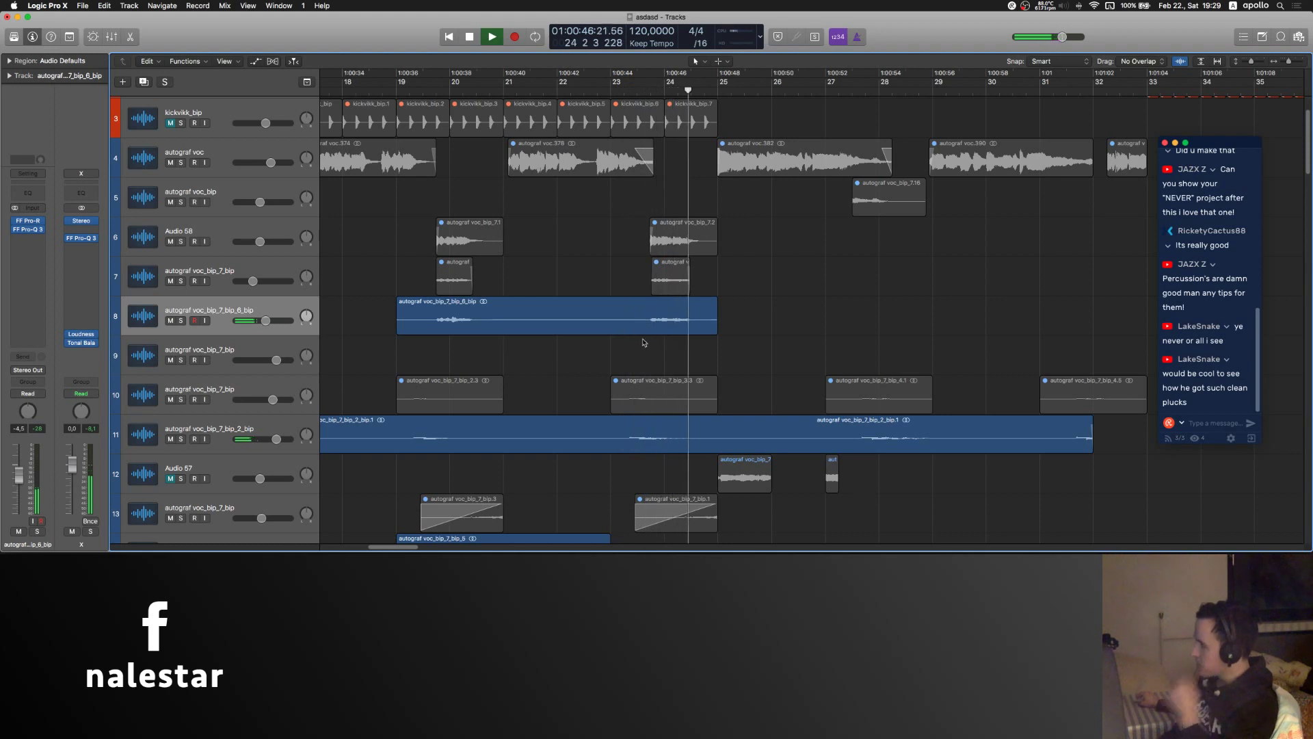
pyautogui.press('space')
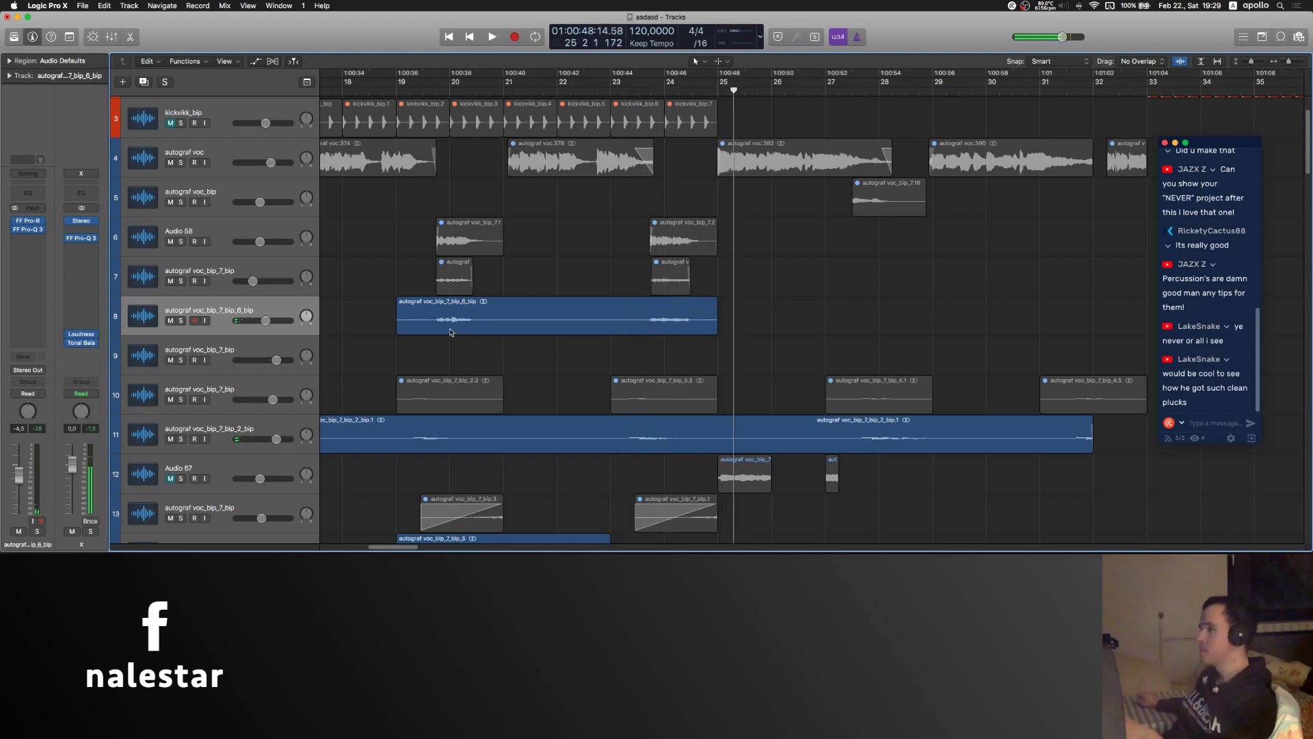
# - Play the bounced region on track 8 from beat 2 of bar 20 to check the end of its first vocal phrase
pyautogui.scroll(10, 451, 331)
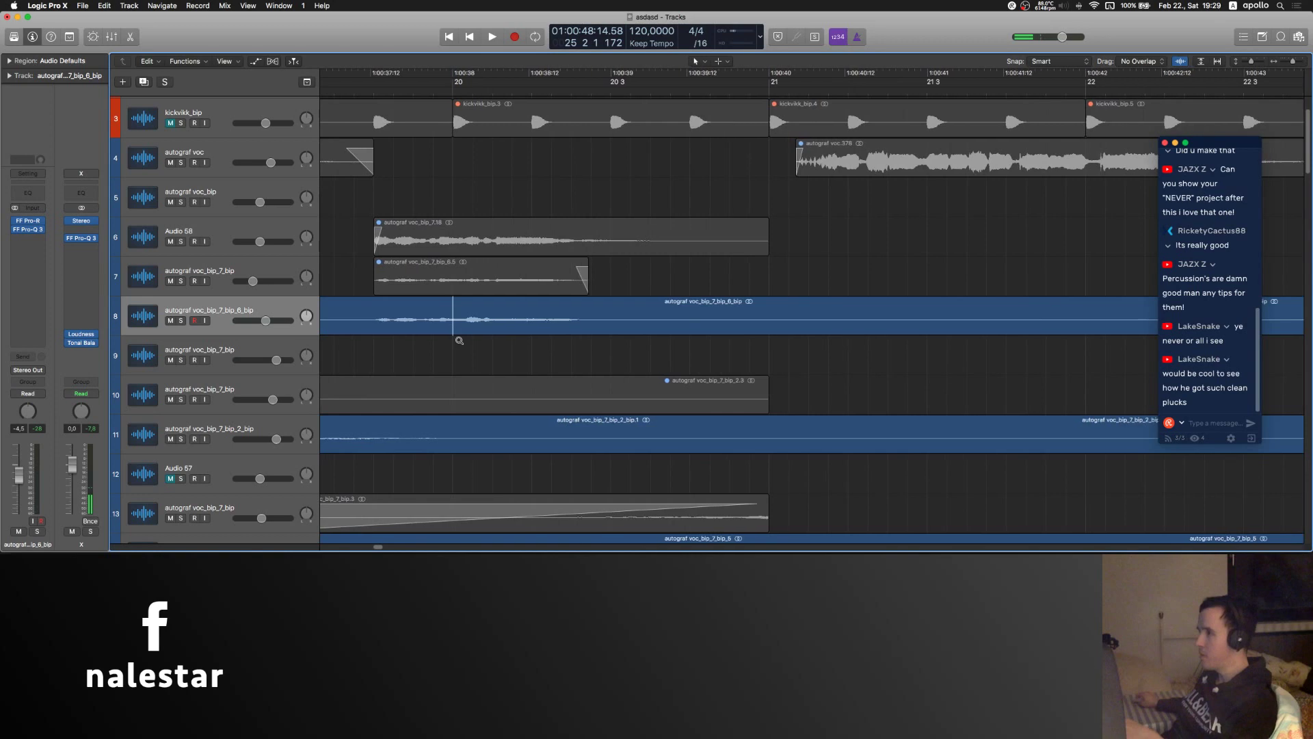
pyautogui.click(503, 324)
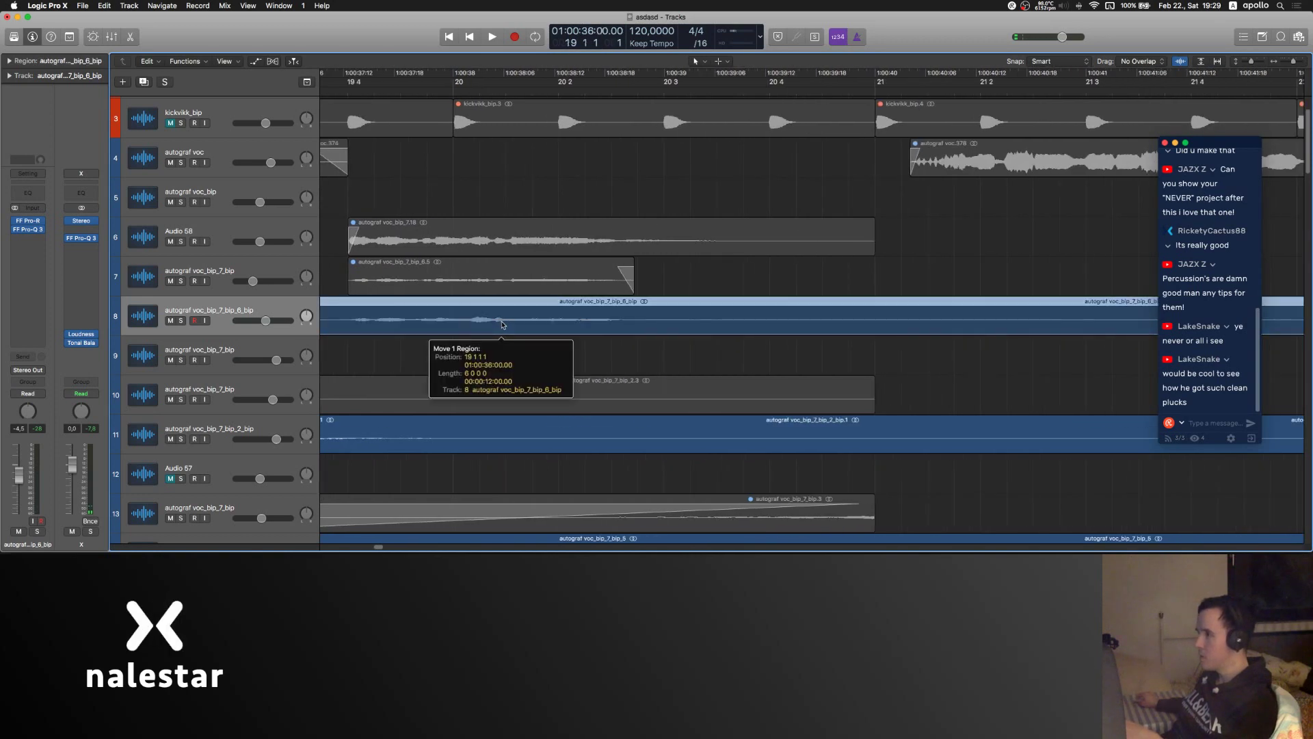
pyautogui.keyDown('super'); pyautogui.click(553, 331); pyautogui.keyUp('super')
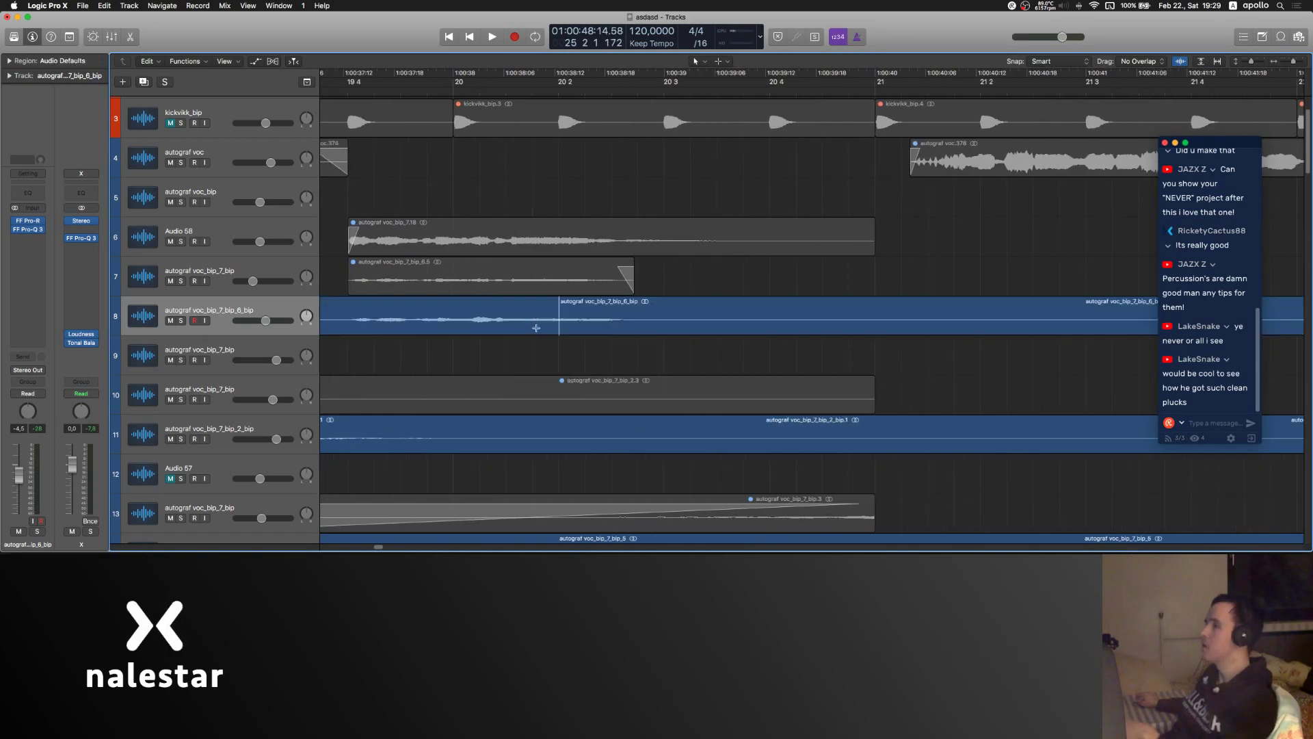
pyautogui.scroll(-3, 537, 331)
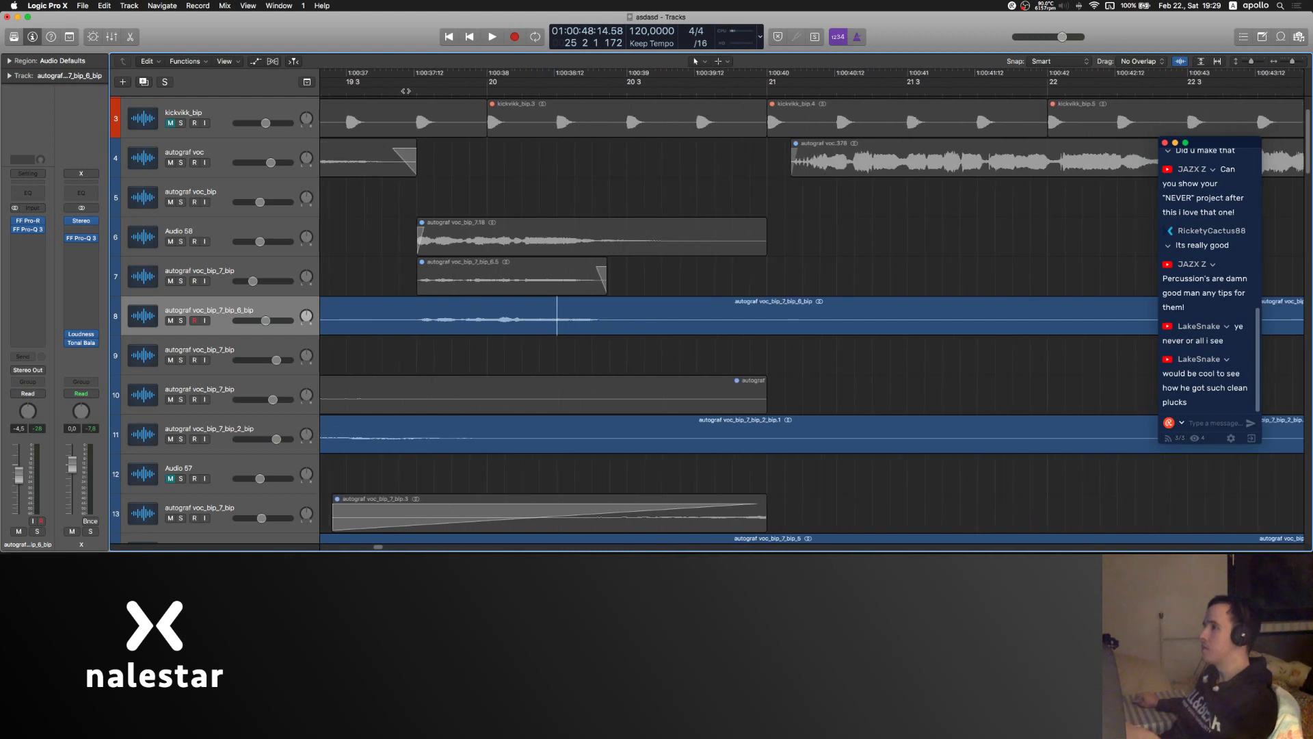
pyautogui.press('space')
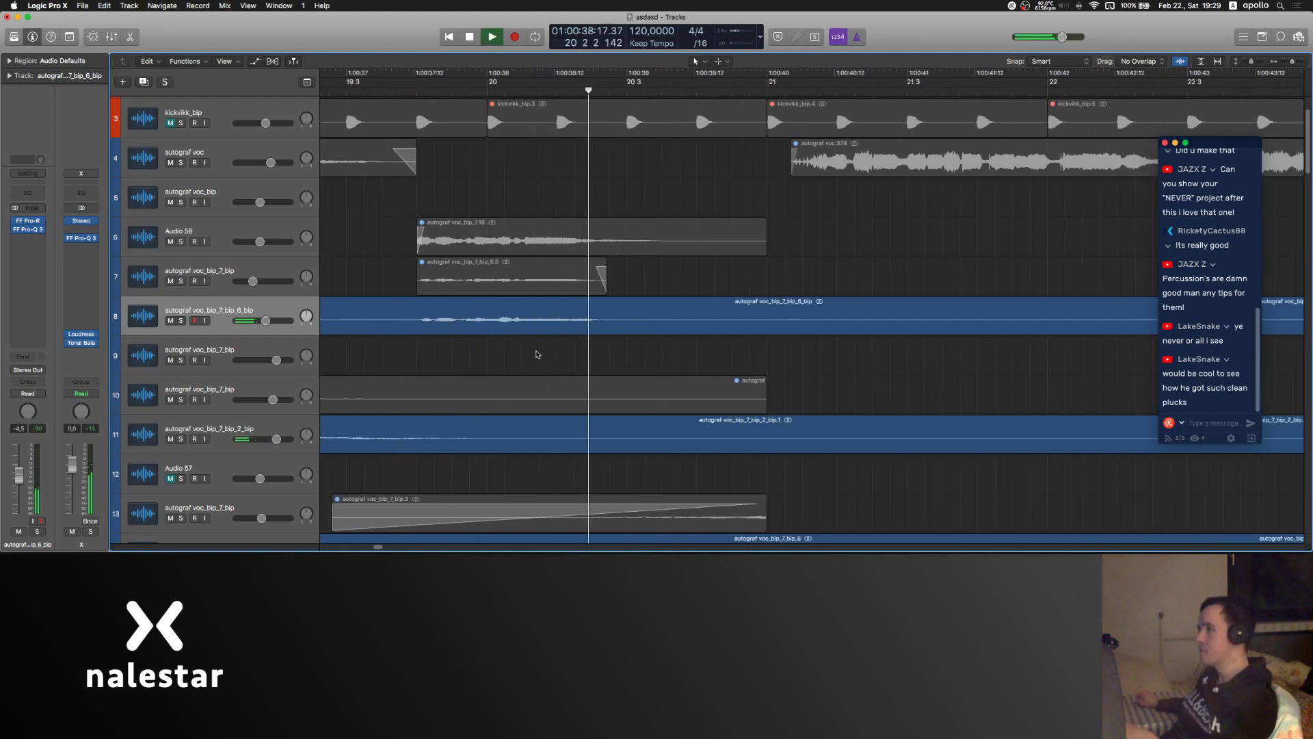
pyautogui.scroll(-3, 542, 337)
pyautogui.press('space')
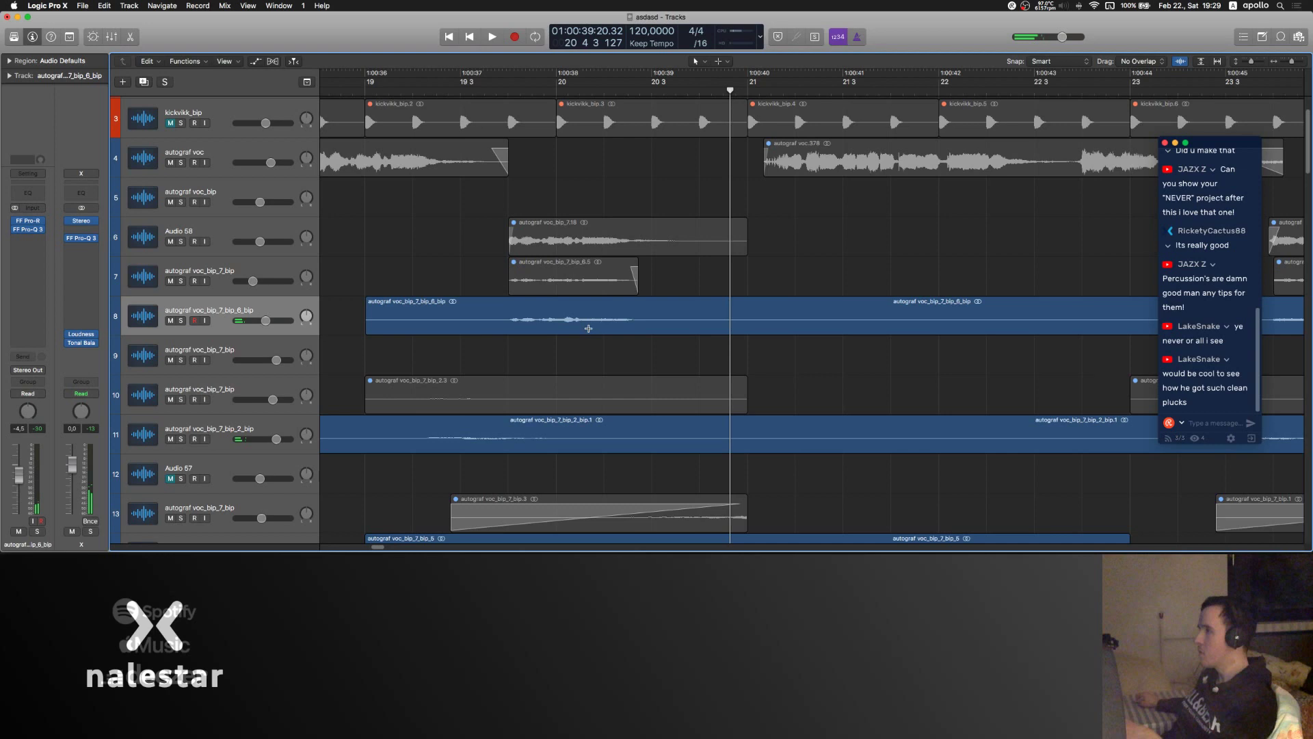
# - Split the bounced region on track 8 shortly after bar 20 and again at beat 3 of bar 20
pyautogui.doubleClick(588, 328)
pyautogui.hscroll(3, 588, 328)
pyautogui.doubleClick(563, 328)
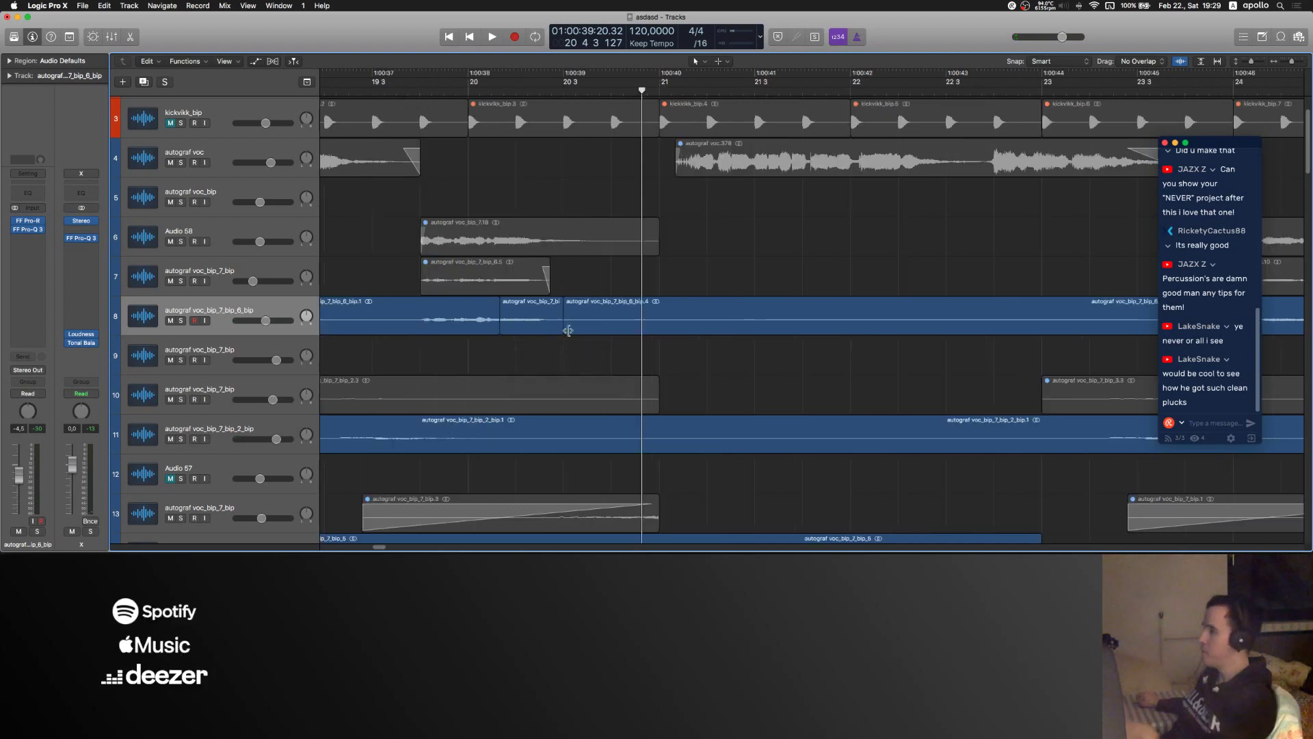
# - Time-stretch the short middle piece on track 8 to beat 3 of bar 21, then cut it back to end at bar 21
pyautogui.moveTo(560, 331); pyautogui.dragTo(813, 329)
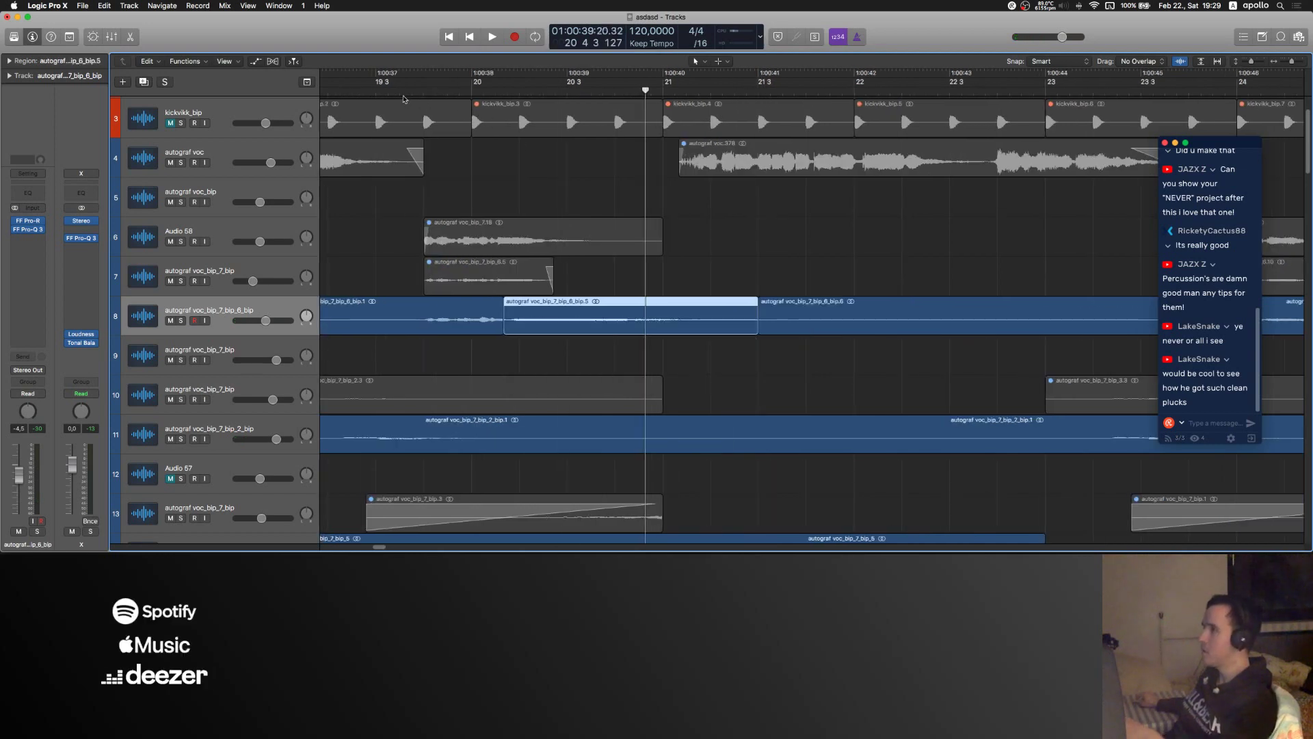
pyautogui.click(401, 90)
pyautogui.click(536, 184)
pyautogui.press('space')
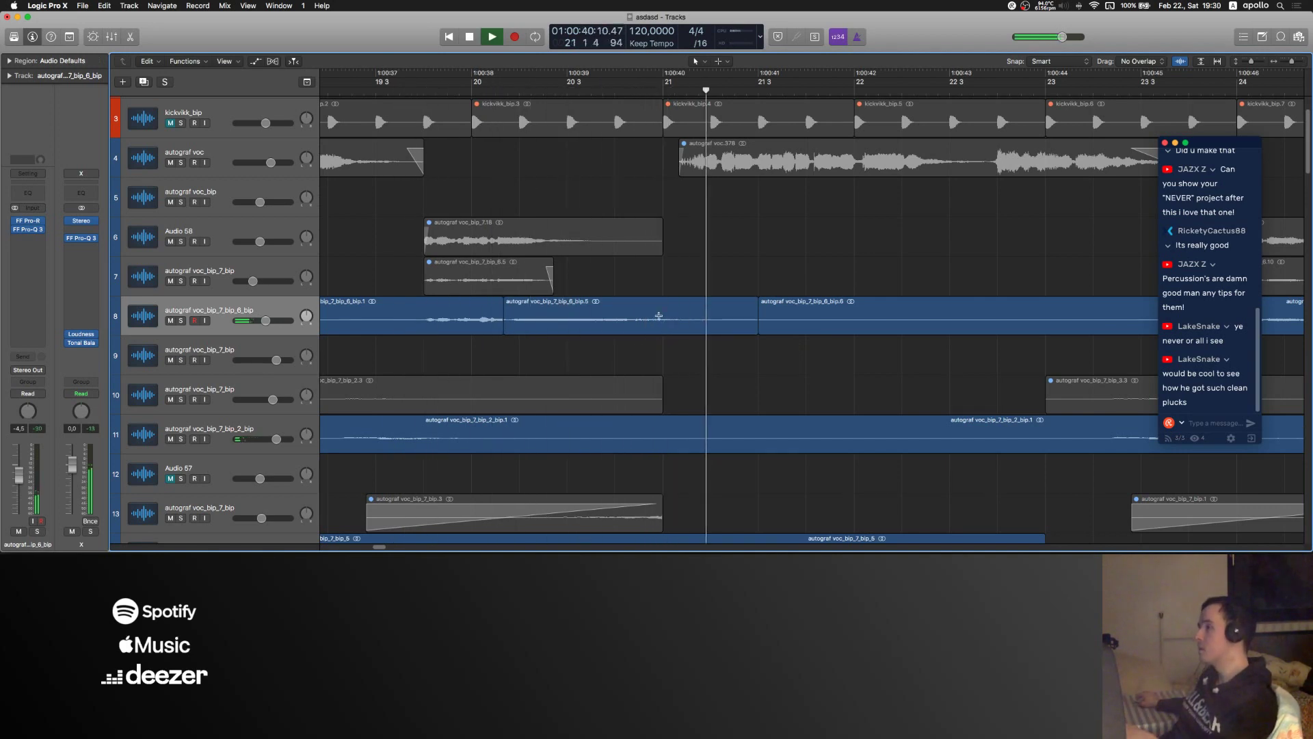
pyautogui.moveTo(658, 316); pyautogui.dragTo(753, 319)
pyautogui.press('Delete')
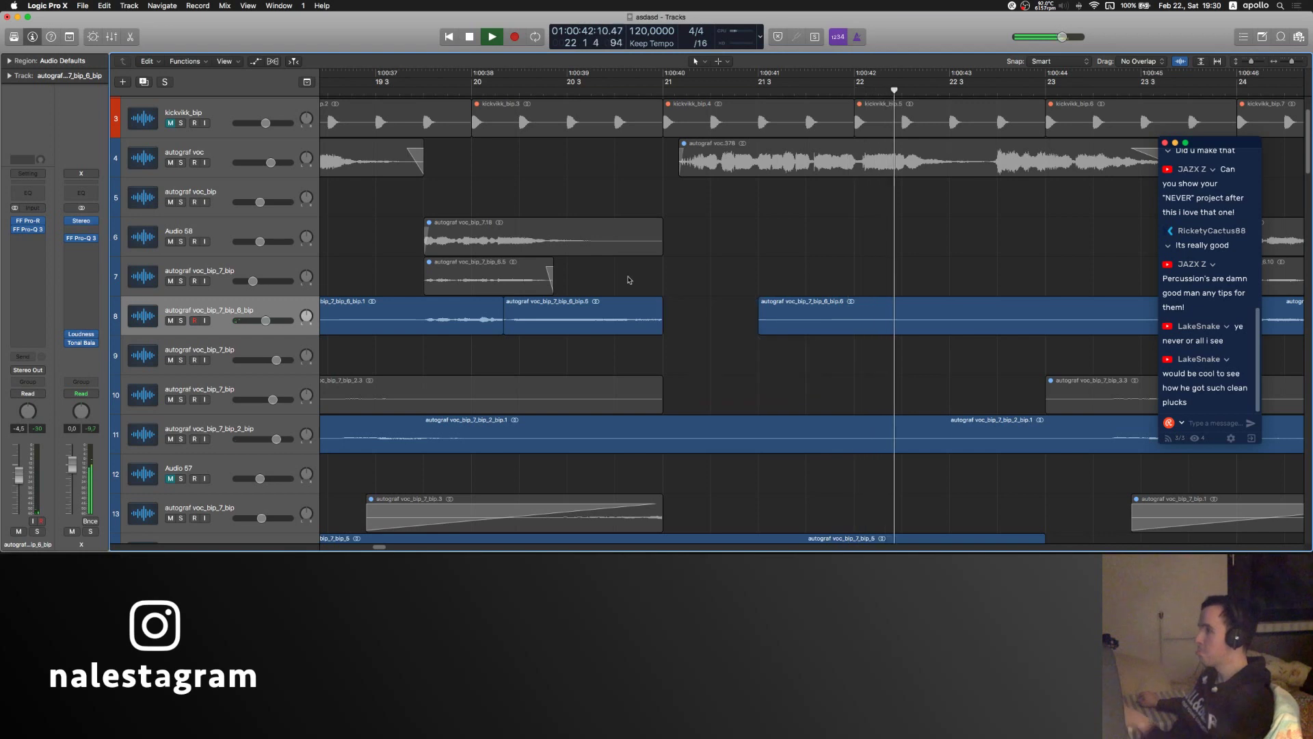
# - Shift the joint between the two pieces after bar 20 on track 8 slightly later, crossfade them and replay the phrase
pyautogui.moveTo(492, 328)
pyautogui.mouseDown()
pyautogui.moveTo(550, 331)
pyautogui.moveTo(510, 332)
pyautogui.mouseUp()
pyautogui.press('t')
pyautogui.press('a')
pyautogui.press('t')
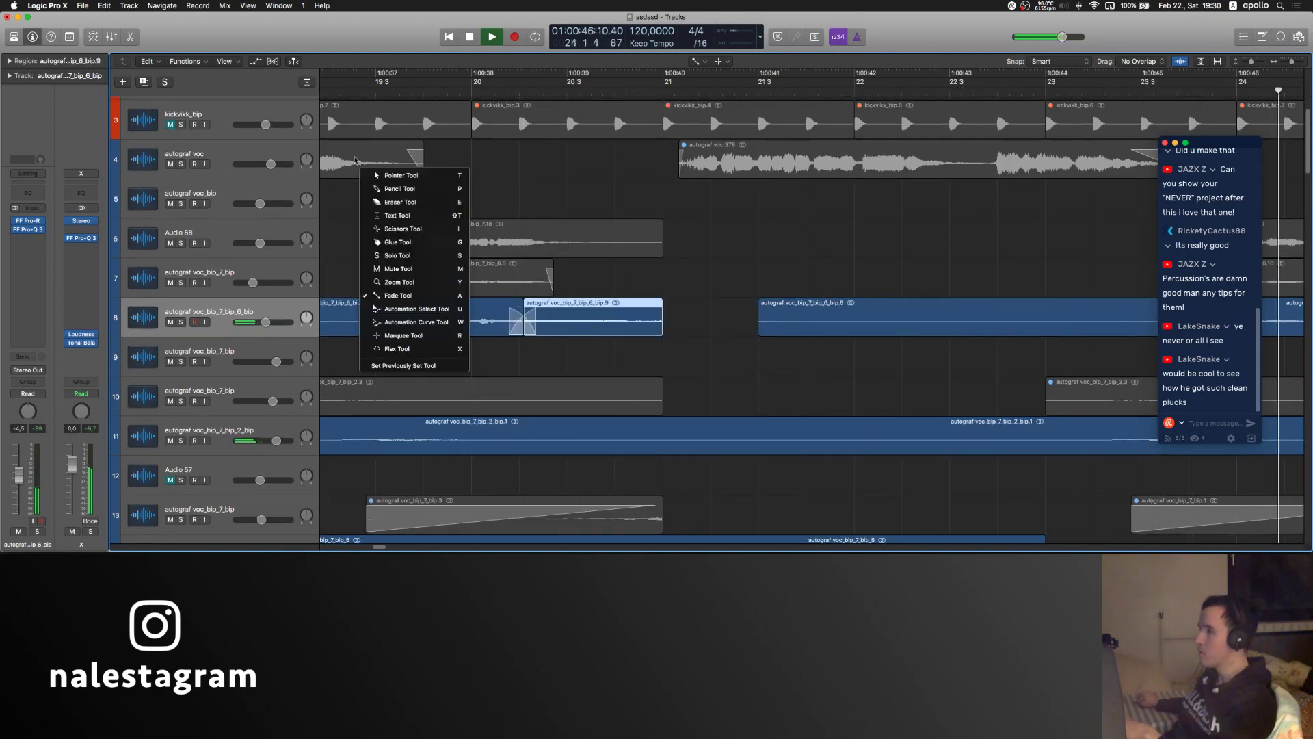
pyautogui.press('t')
pyautogui.click(557, 172)
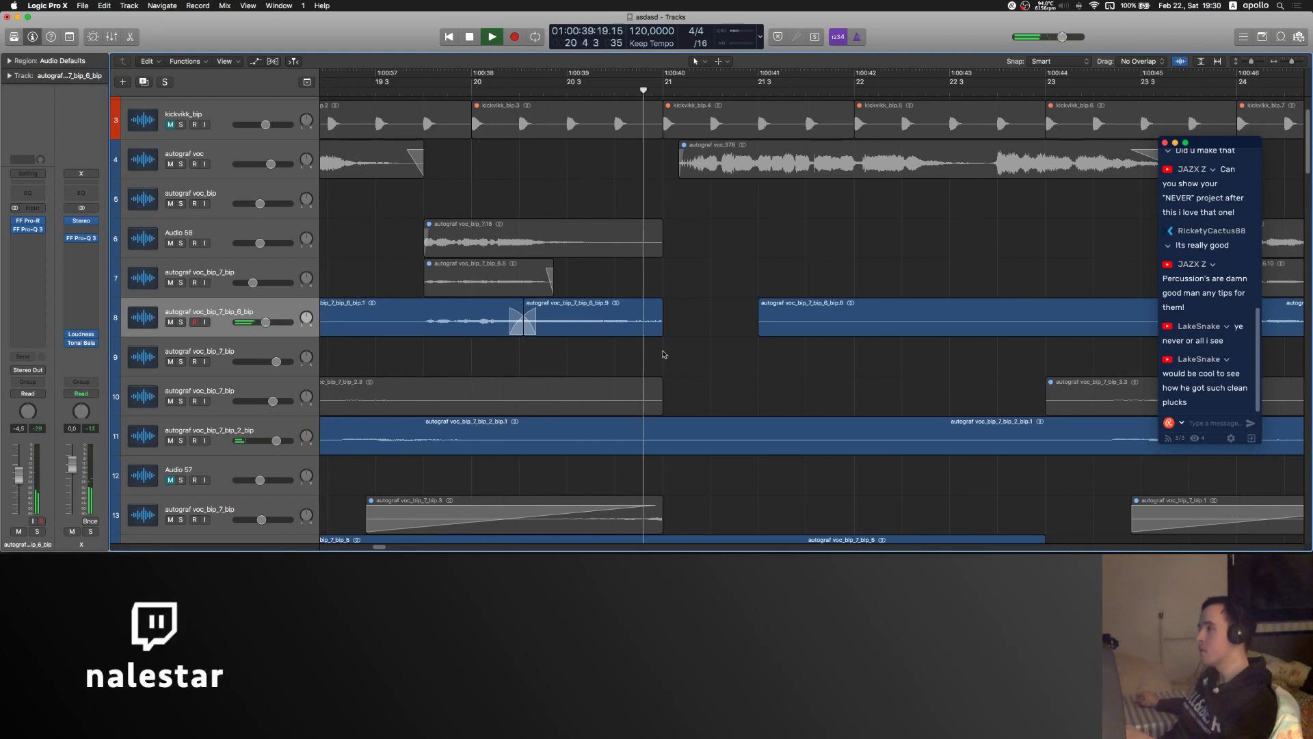
pyautogui.scroll(-5, 624, 326)
pyautogui.hscroll(3, 646, 330)
pyautogui.press('space')
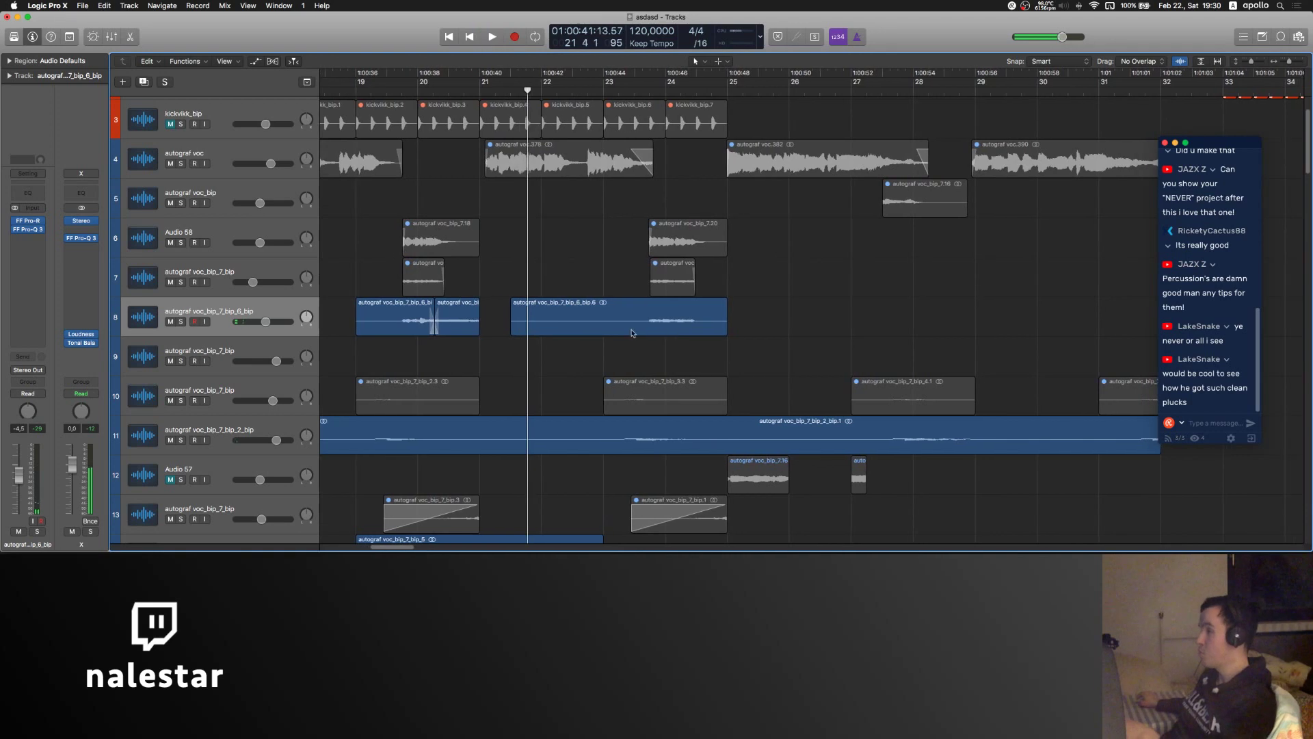
# - Cut off the start of the first region on track 8 up to beat 2 of bar 19 and fade in the new start
pyautogui.scroll(1, 493, 296)
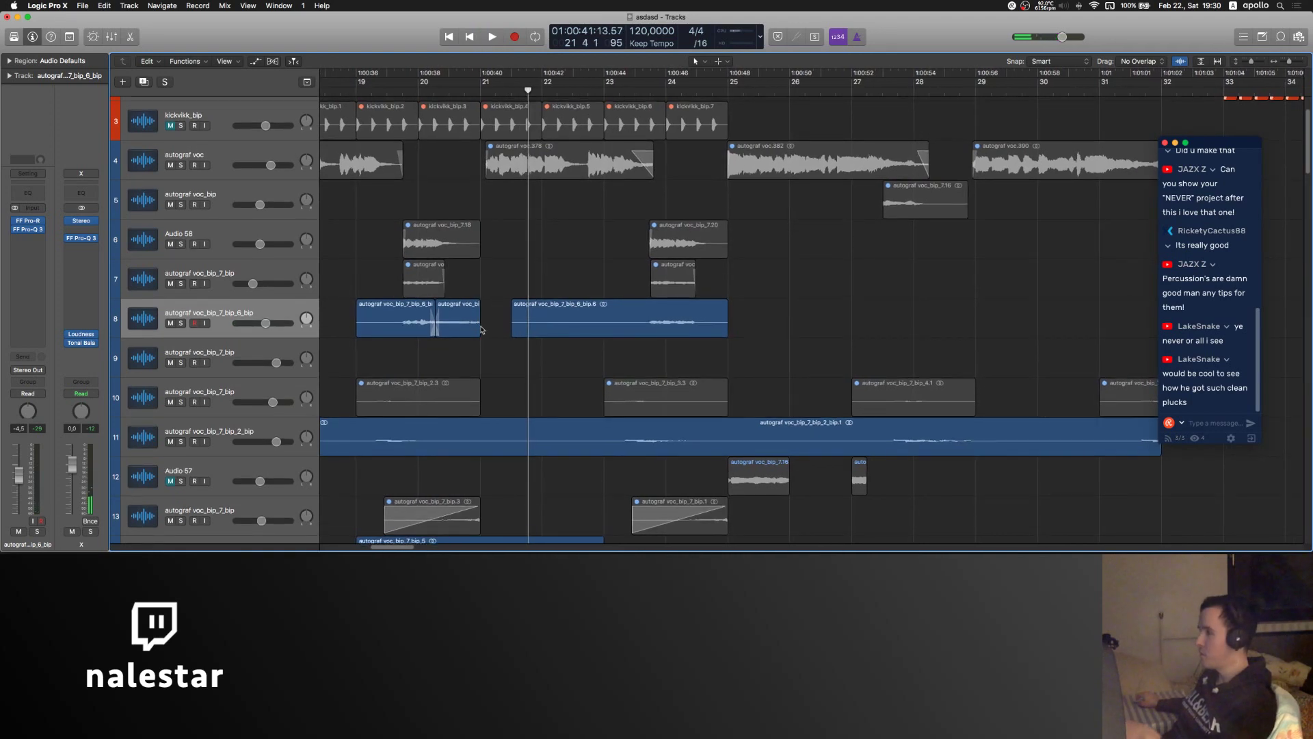
pyautogui.scroll(5, 481, 330)
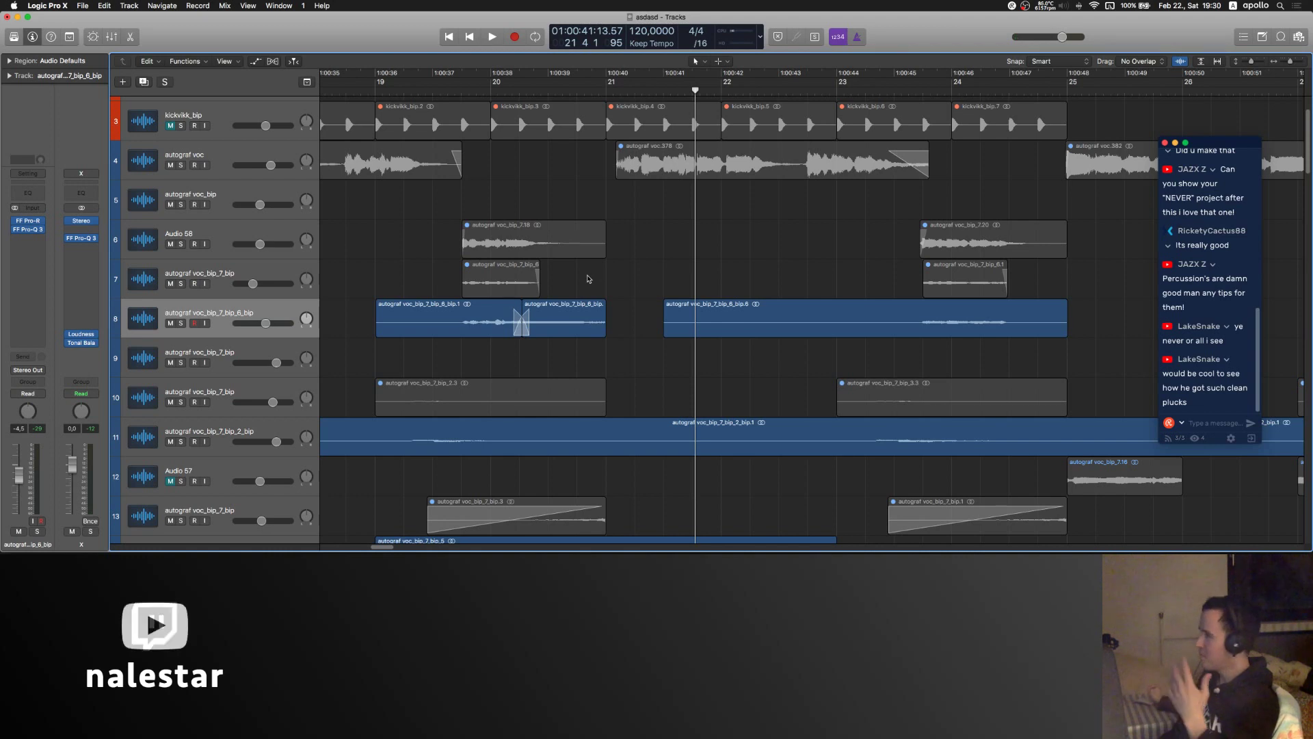
pyautogui.scroll(-2, 589, 279)
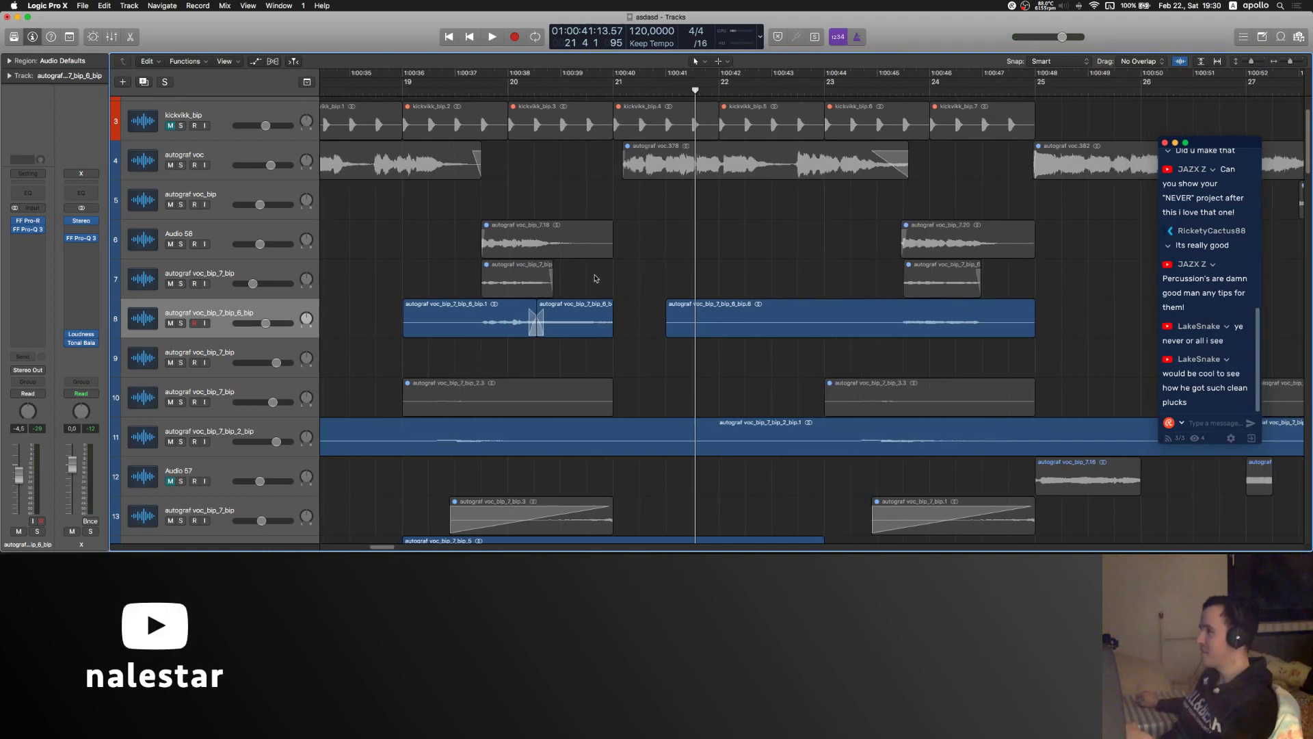
pyautogui.hscroll(3, 606, 284)
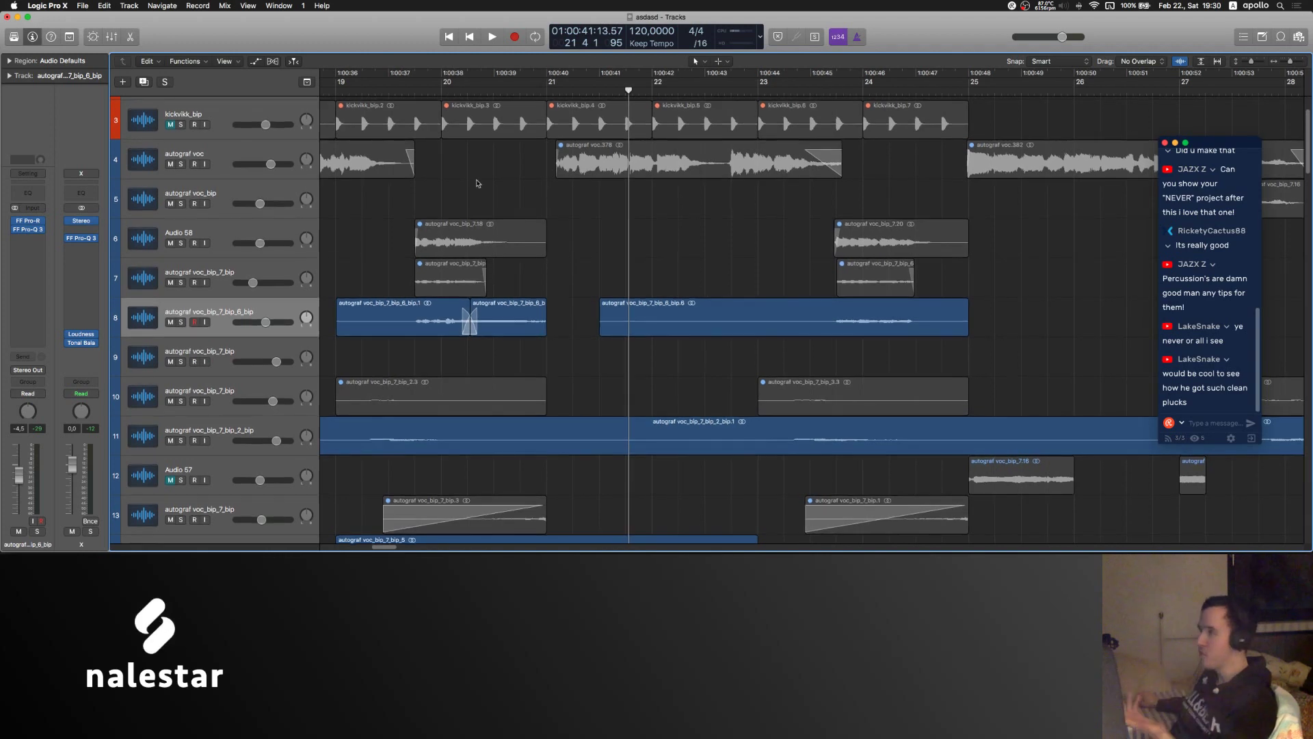
pyautogui.hscroll(-2, 399, 106)
pyautogui.click(375, 89)
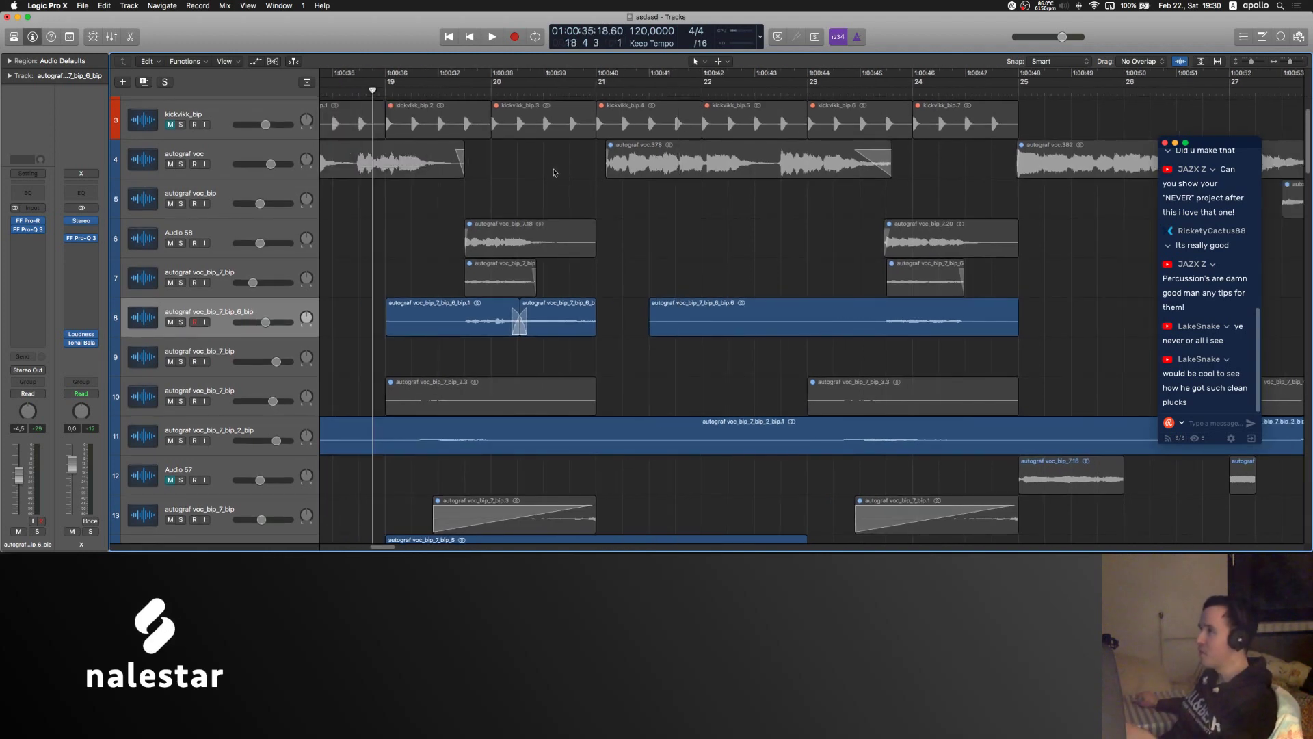
pyautogui.moveTo(360, 320); pyautogui.dragTo(438, 322)
pyautogui.press('Delete')
pyautogui.click(443, 250)
# - Play the phrase from just before bar 19 and raise track 8's volume to about -3.3 dB
pyautogui.press('super+Left')
pyautogui.press('super+Left')
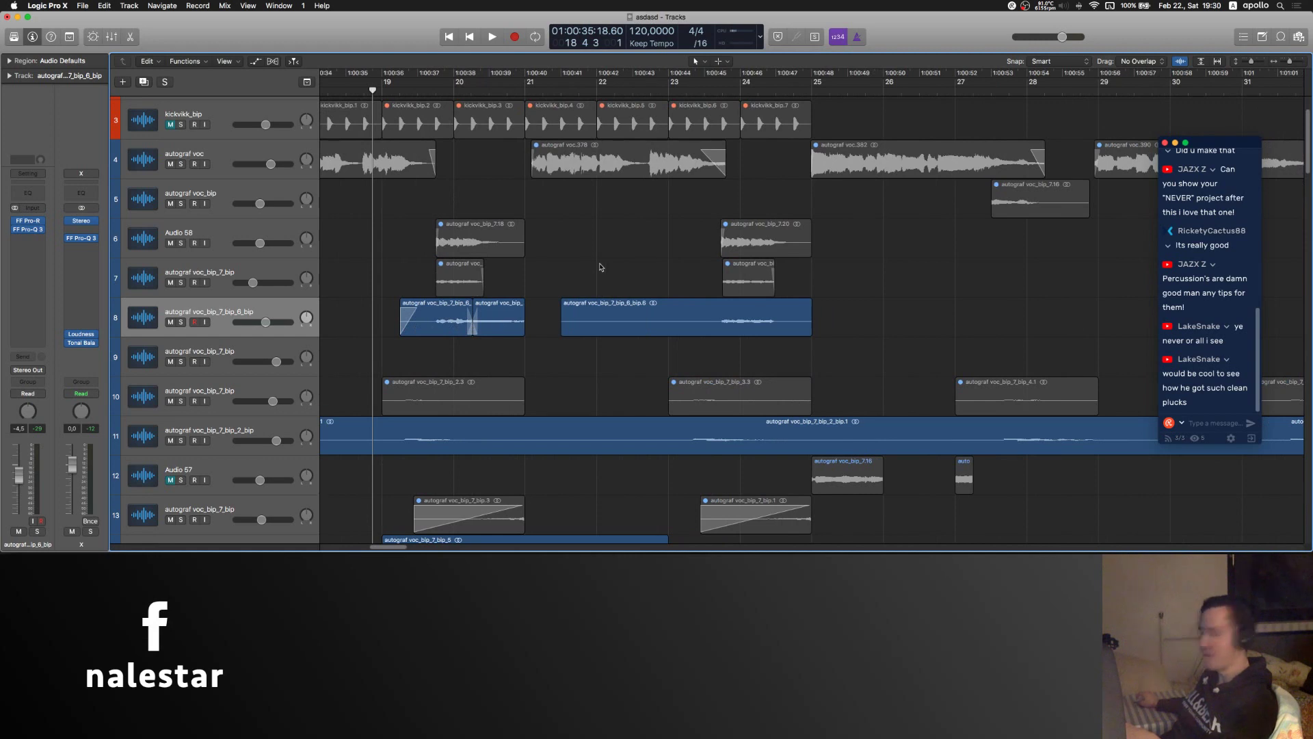
pyautogui.press('space')
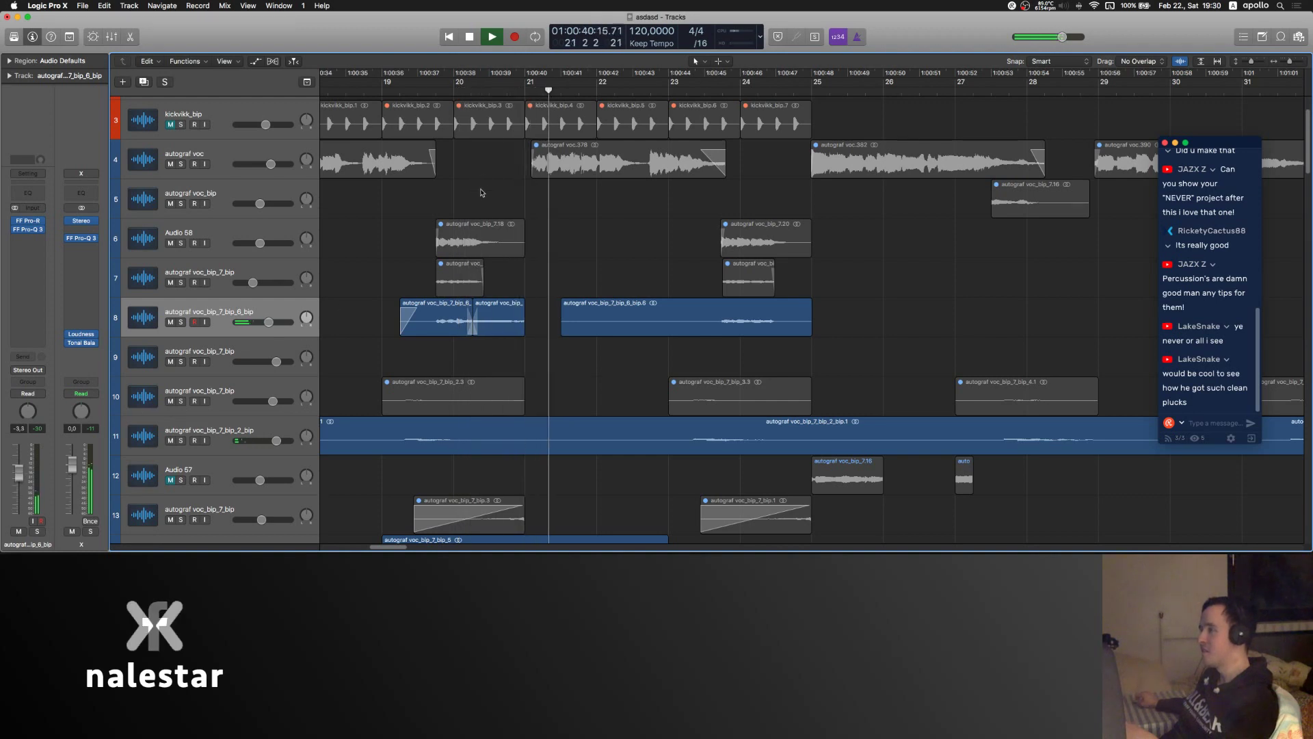
pyautogui.press('space')
# - Try splitting the second region on track 8 at beat 2 of bar 24 and play across the cut
pyautogui.moveTo(488, 325); pyautogui.dragTo(797, 329)
pyautogui.scroll(-1, 764, 318)
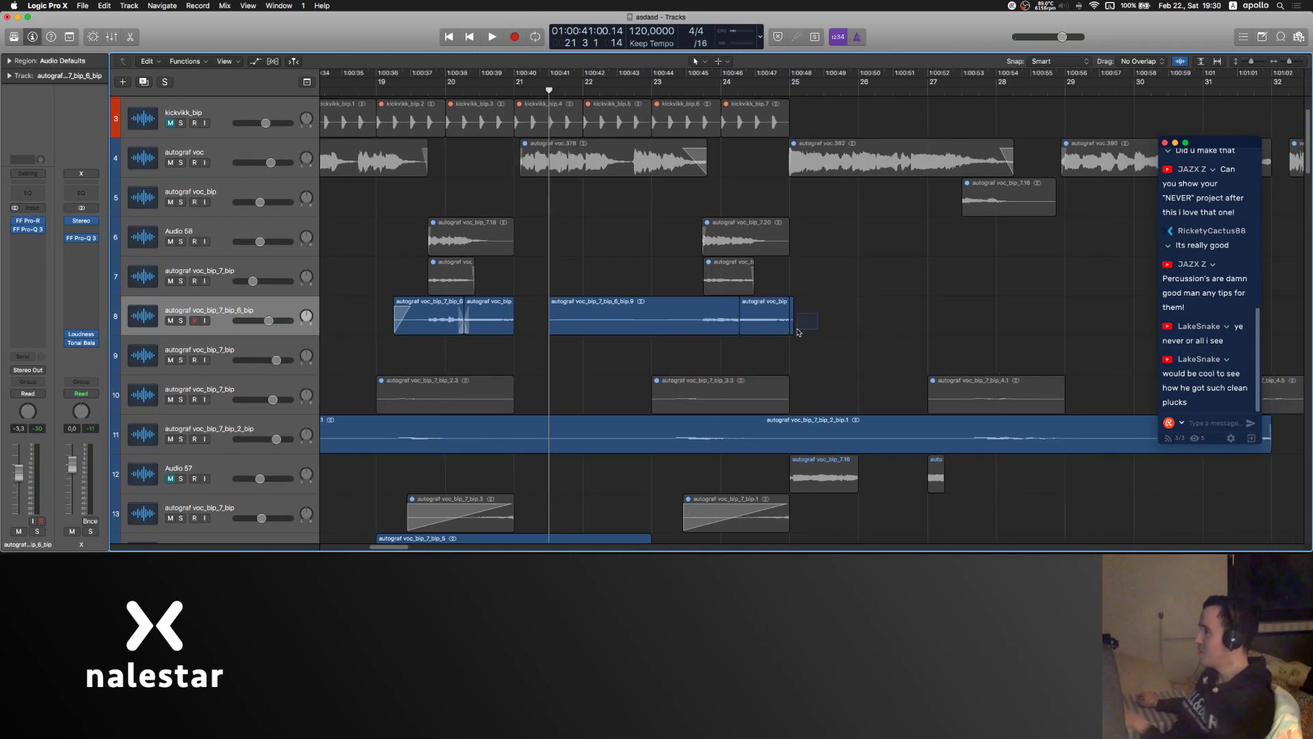
pyautogui.doubleClick(687, 93)
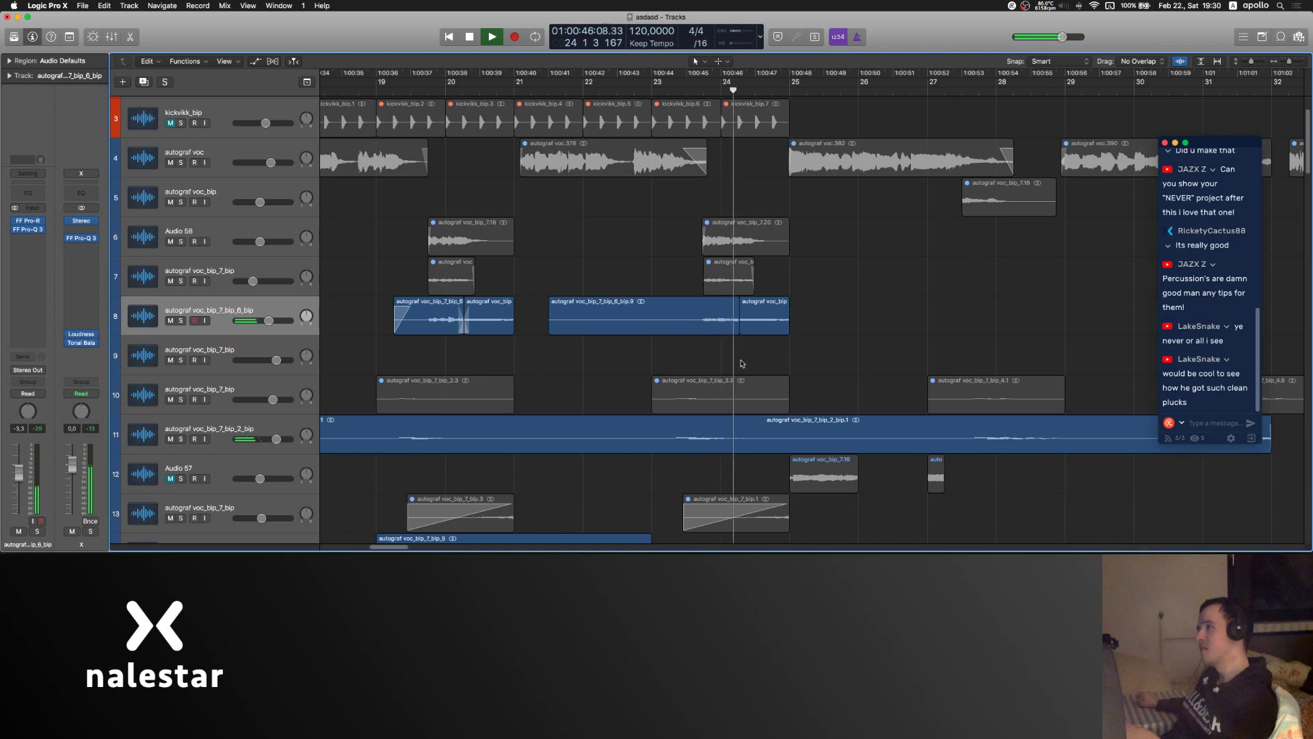
pyautogui.press('super+z')
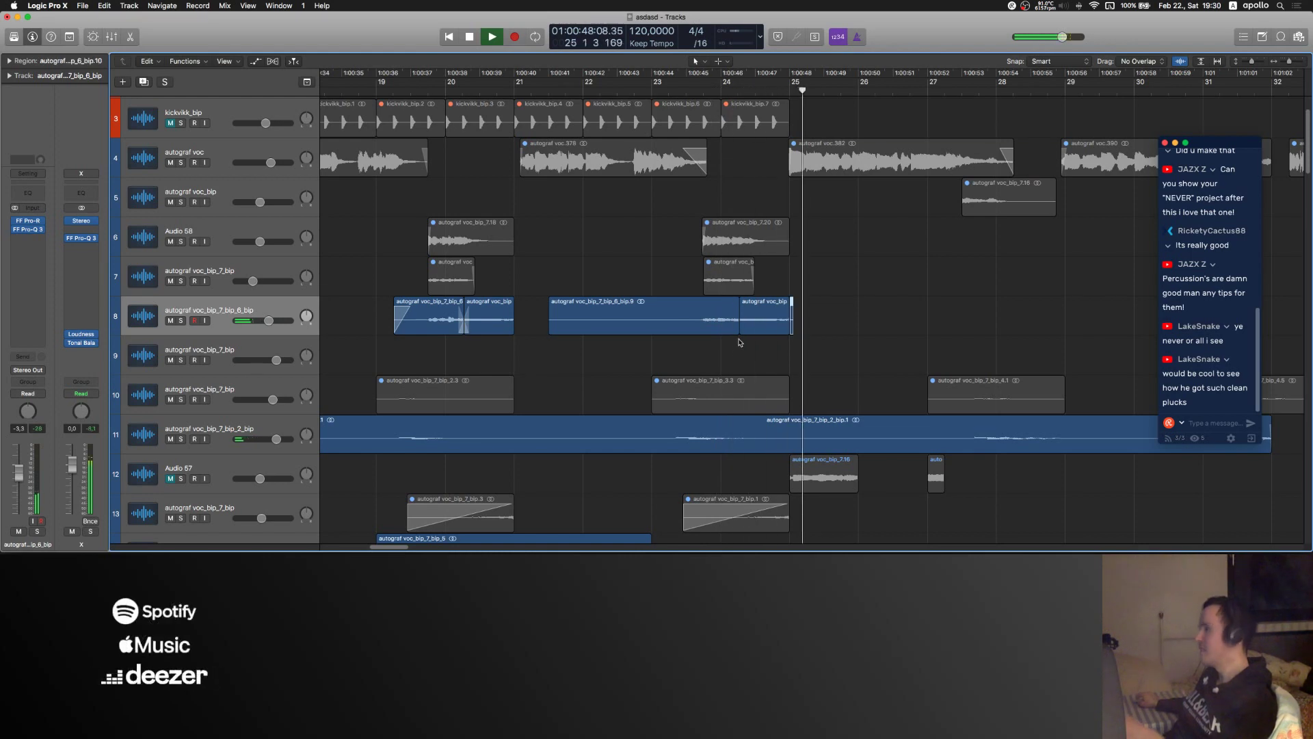
# - Play the second phrase from beat 4 of bar 23 and split its region on track 8 just after beat 2 of bar 24
pyautogui.keyDown('super'); pyautogui.click(751, 323); pyautogui.keyUp('super')
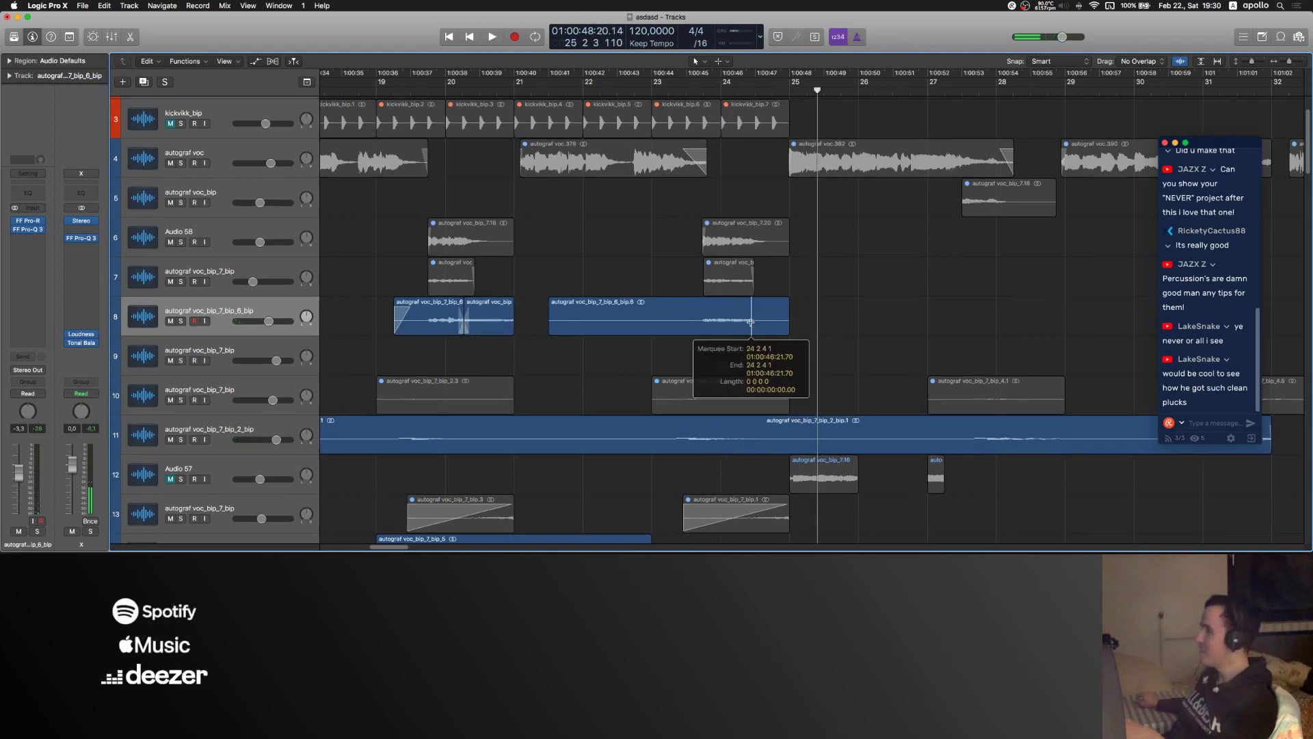
pyautogui.scroll(5, 751, 325)
pyautogui.hscroll(2, 750, 327)
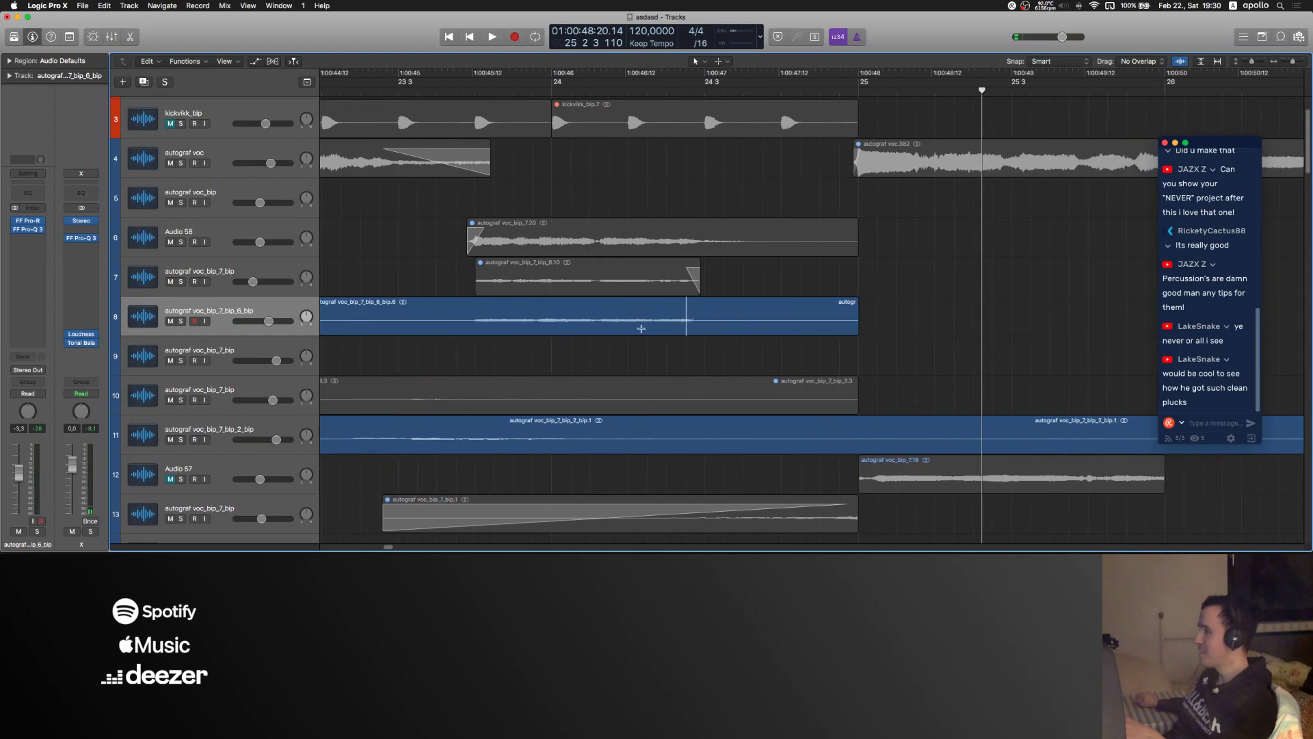
pyautogui.click(523, 92)
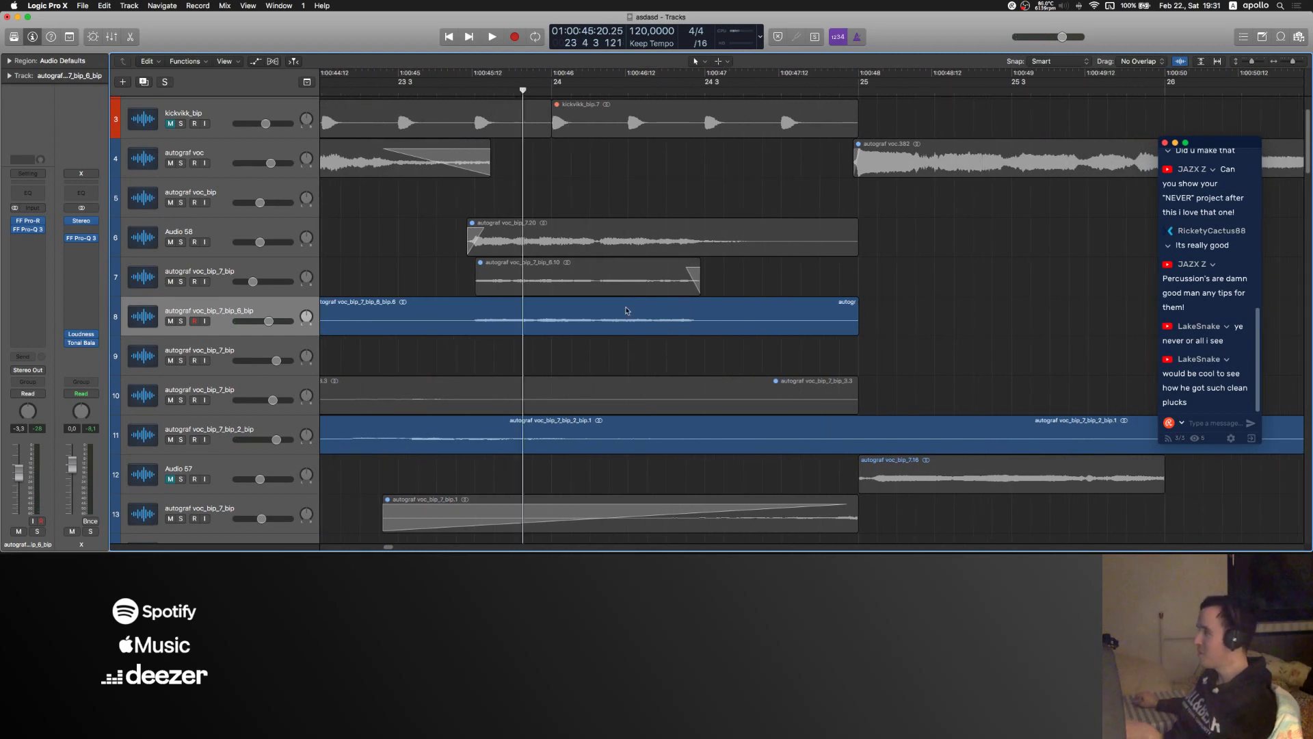
pyautogui.press('space')
pyautogui.press('space')
pyautogui.keyDown('super'); pyautogui.doubleClick(647, 331); pyautogui.keyUp('super')
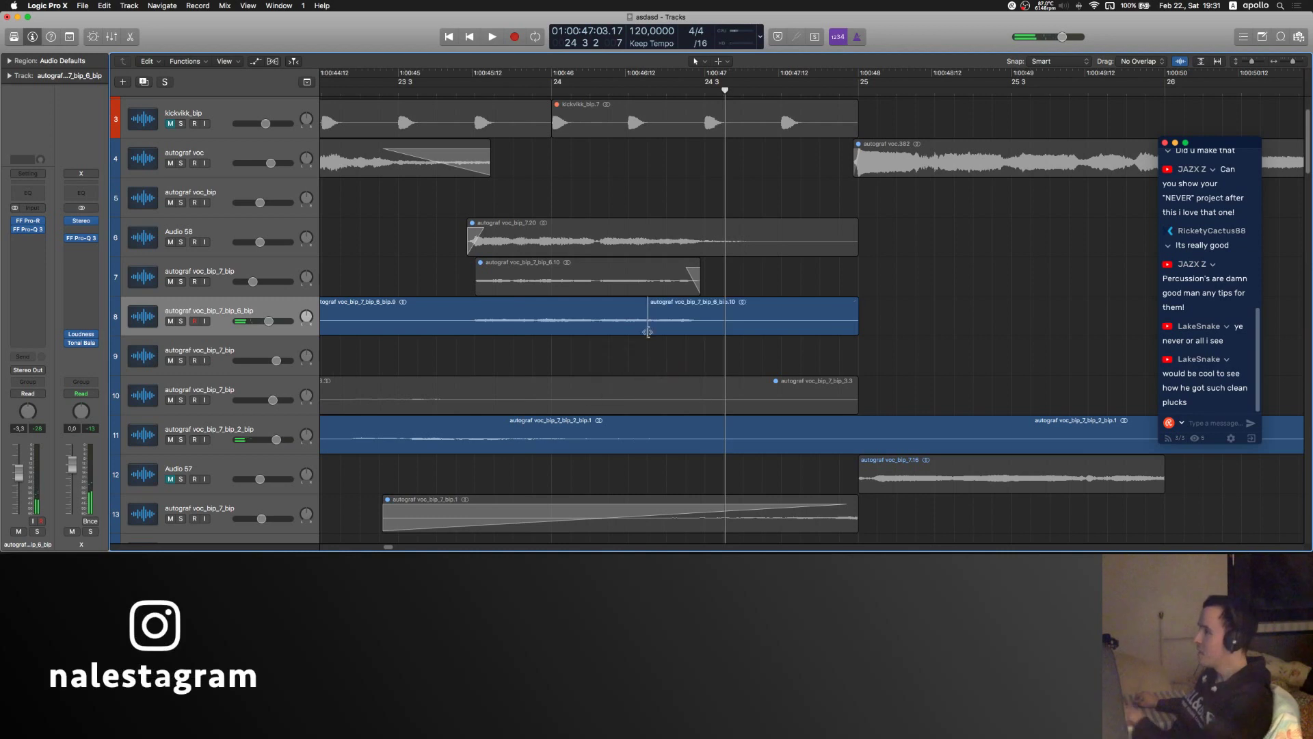
# - Time-stretch the tail piece of the second region on track 8 to around beat 3 of bar 25
pyautogui.press('super+Left')
pyautogui.press('super+Left')
pyautogui.press('super+Left')
pyautogui.press('super+Left')
pyautogui.moveTo(707, 327); pyautogui.dragTo(844, 327)
pyautogui.scroll(1, 670, 338)
# - Replay the second phrase and time-stretch its tail piece further, to just past bar 26
pyautogui.click(606, 92)
pyautogui.click(725, 270)
pyautogui.press('space')
pyautogui.scroll(5, 803, 342)
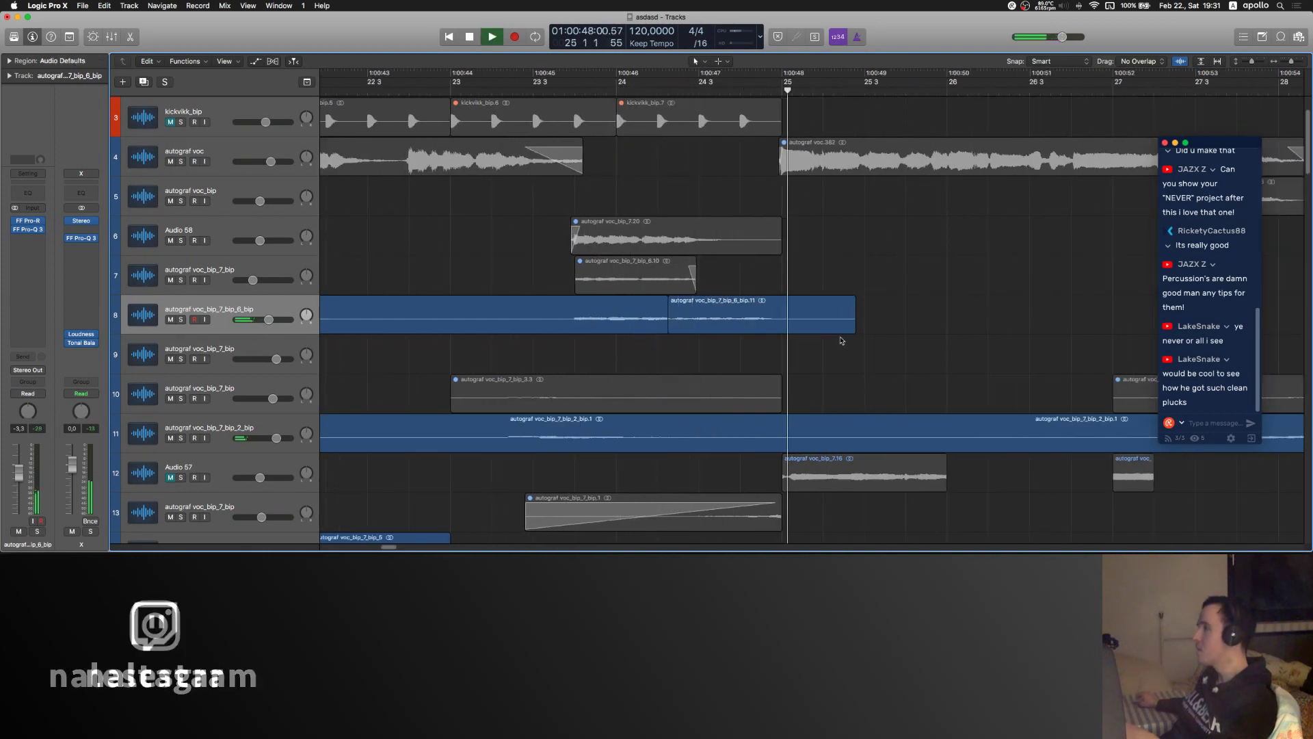
pyautogui.moveTo(854, 330); pyautogui.dragTo(965, 327)
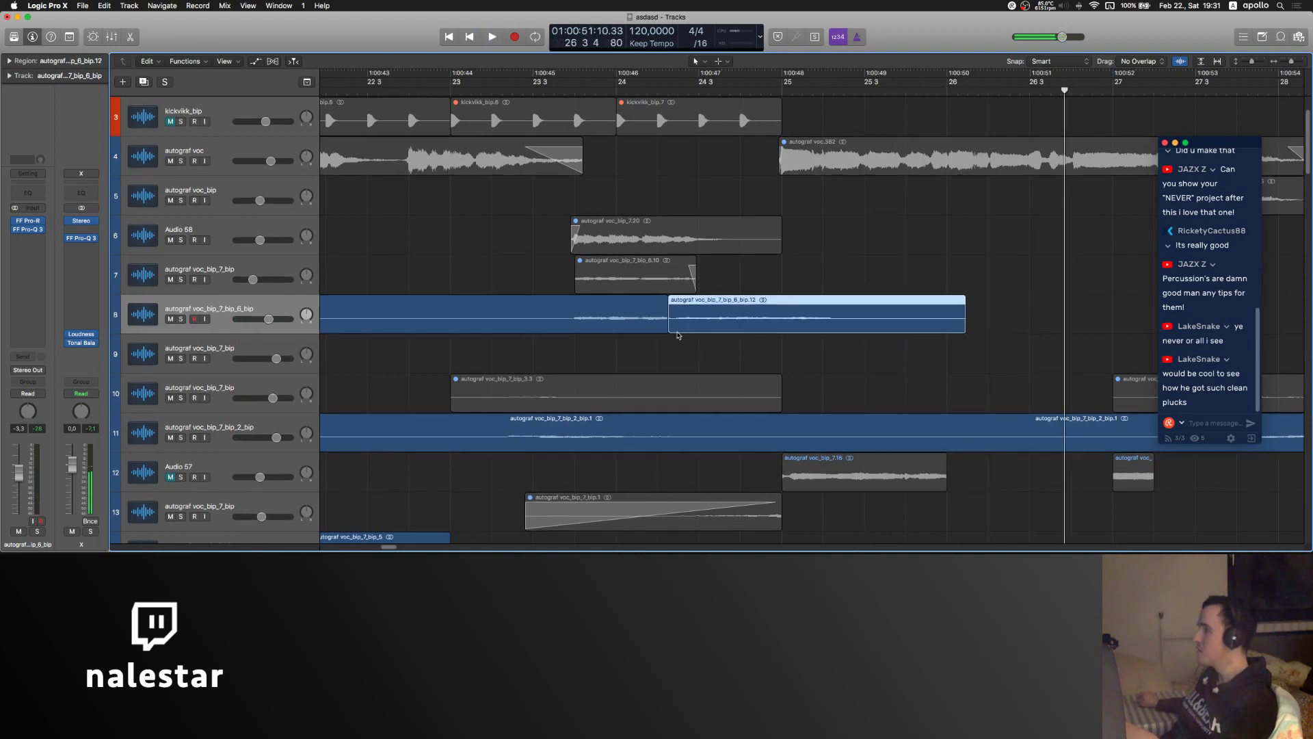
# - Trim the stretched tail to end at bar 25, crossfade it with the preceding piece at beat 2 of bar 24 and play it
pyautogui.moveTo(667, 330); pyautogui.dragTo(695, 333)
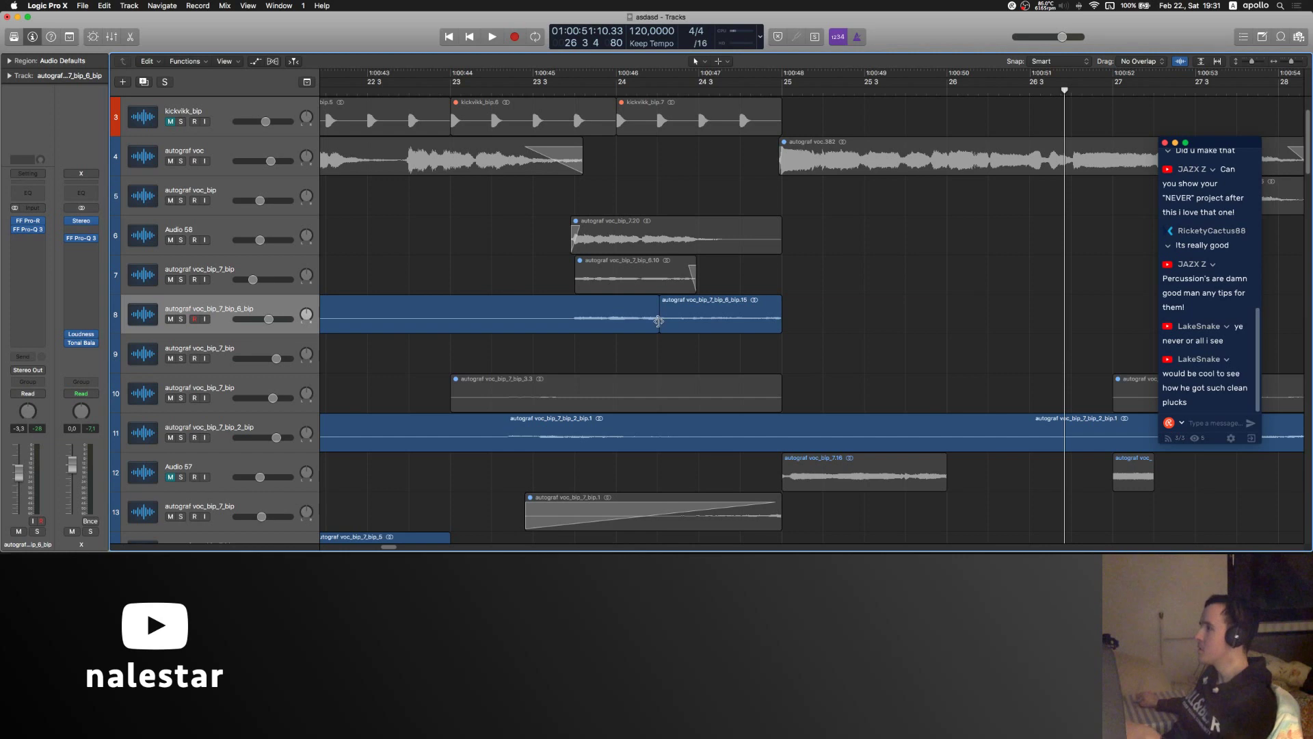
pyautogui.moveTo(658, 320); pyautogui.dragTo(709, 320)
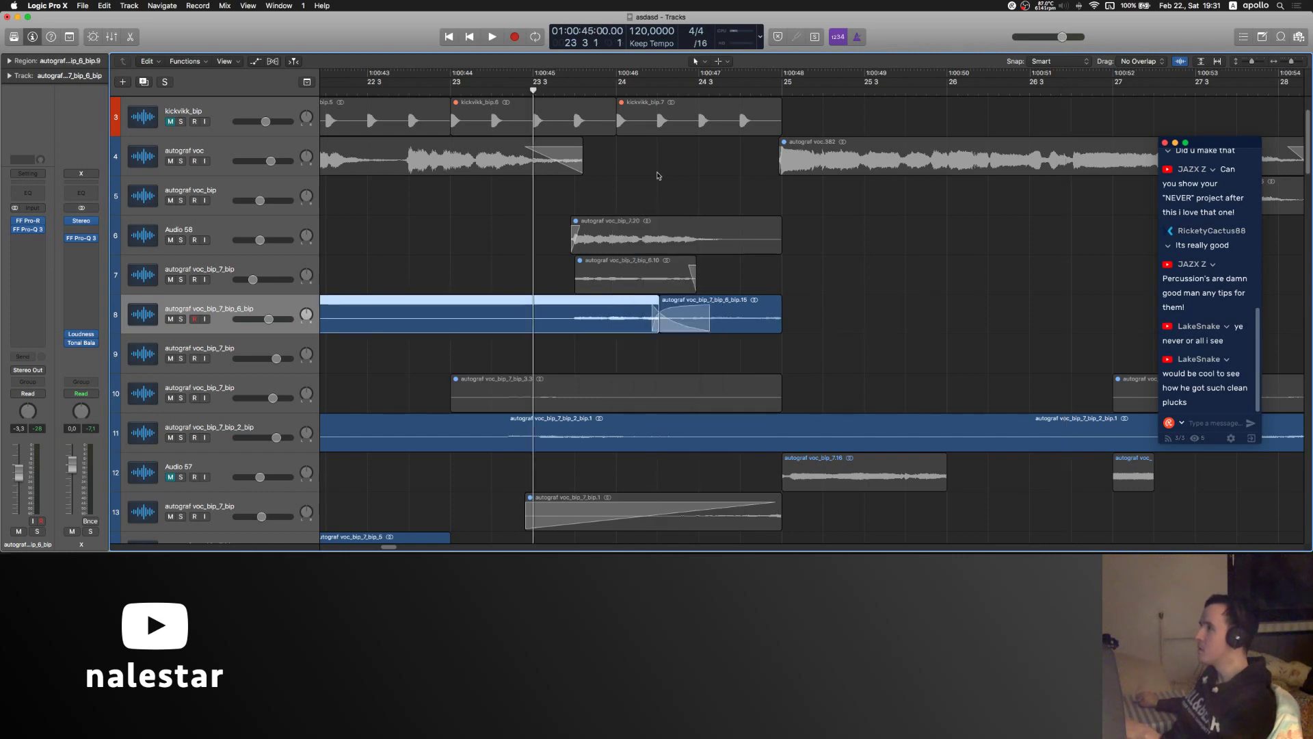
pyautogui.click(658, 176)
pyautogui.press('space')
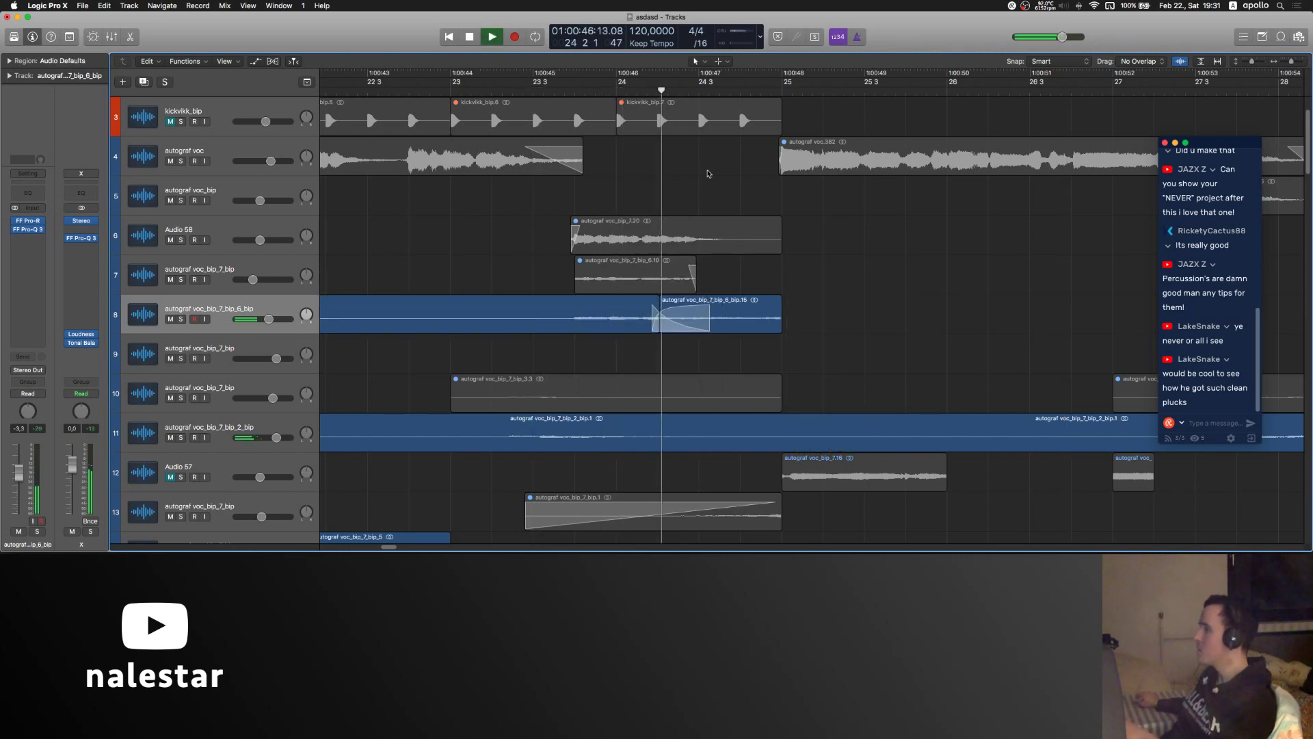
pyautogui.scroll(-5, 652, 205)
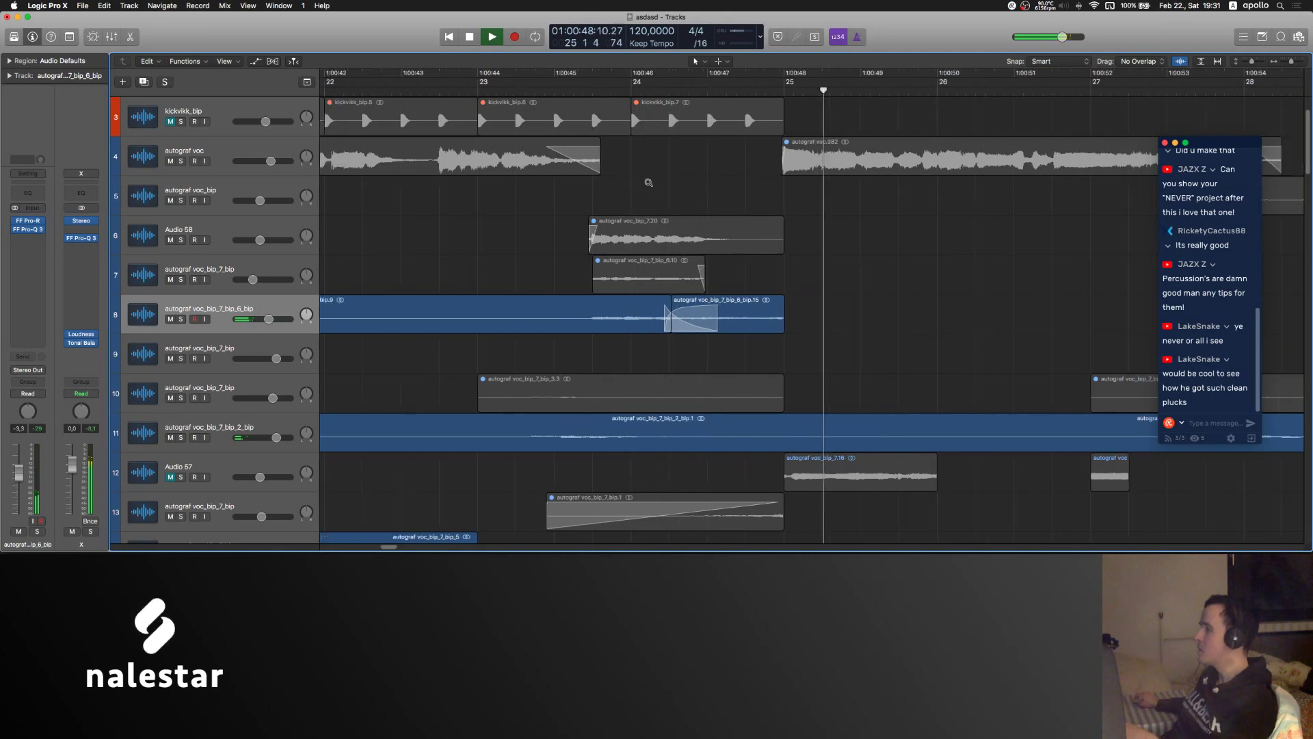
pyautogui.press('space')
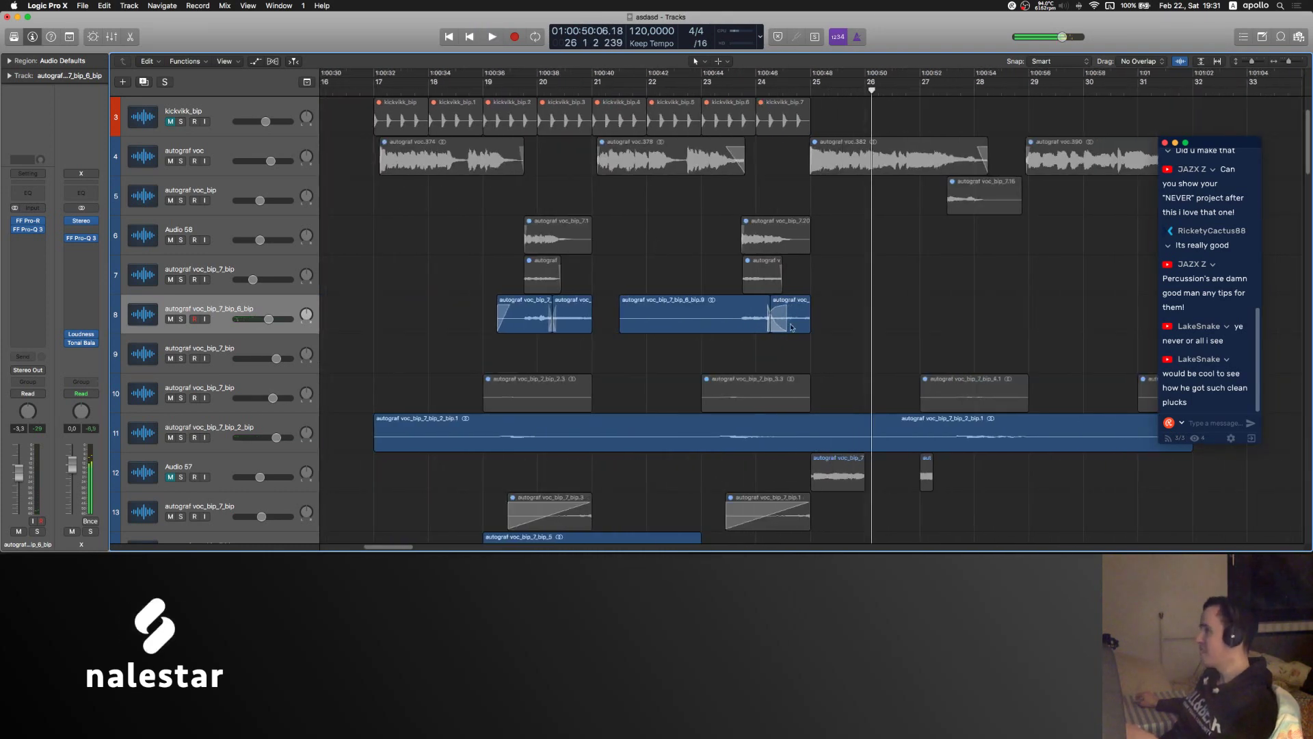
# - Move the tail piece from beat 2 of bar 24 onto a duplicate of track 8 and give it a fade-in
pyautogui.scroll(5, 803, 301)
pyautogui.scroll(-1, 803, 282)
pyautogui.hscroll(3, 803, 282)
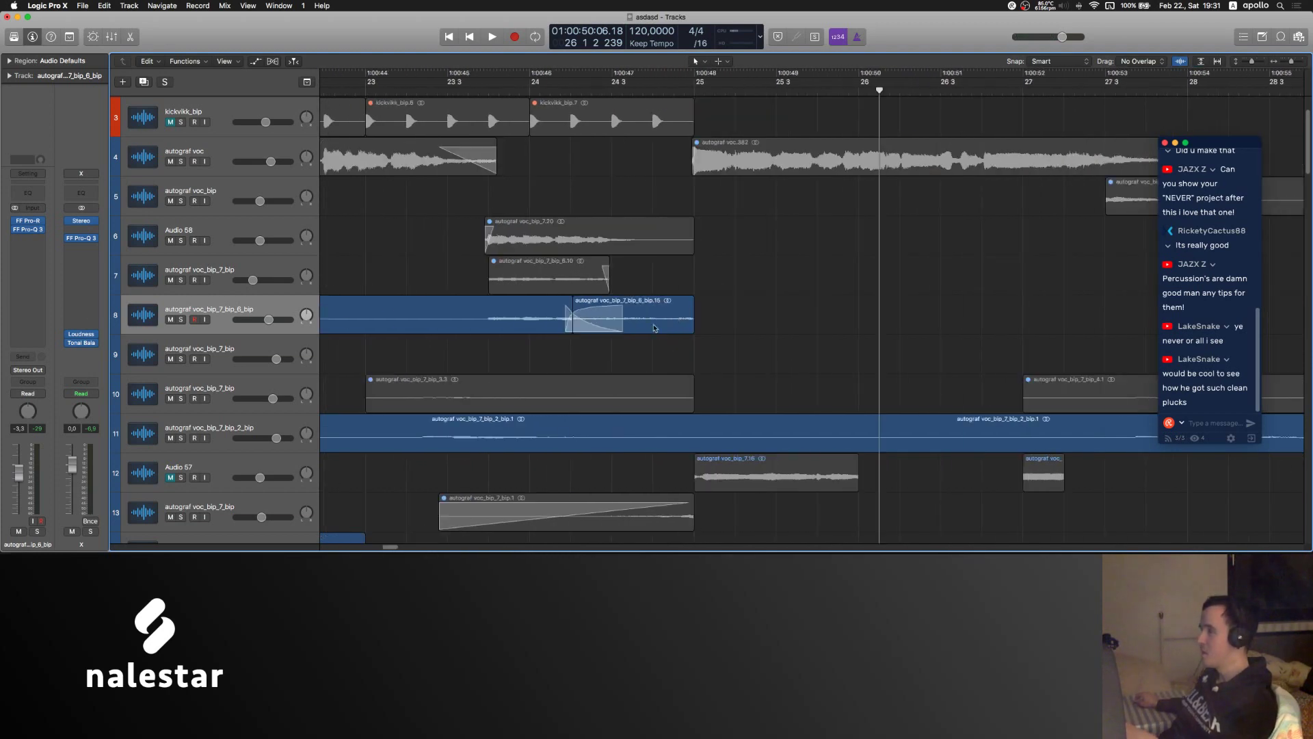
pyautogui.press('super+d')
pyautogui.moveTo(637, 325); pyautogui.dragTo(633, 349)
pyautogui.click(520, 358)
pyautogui.click(660, 318)
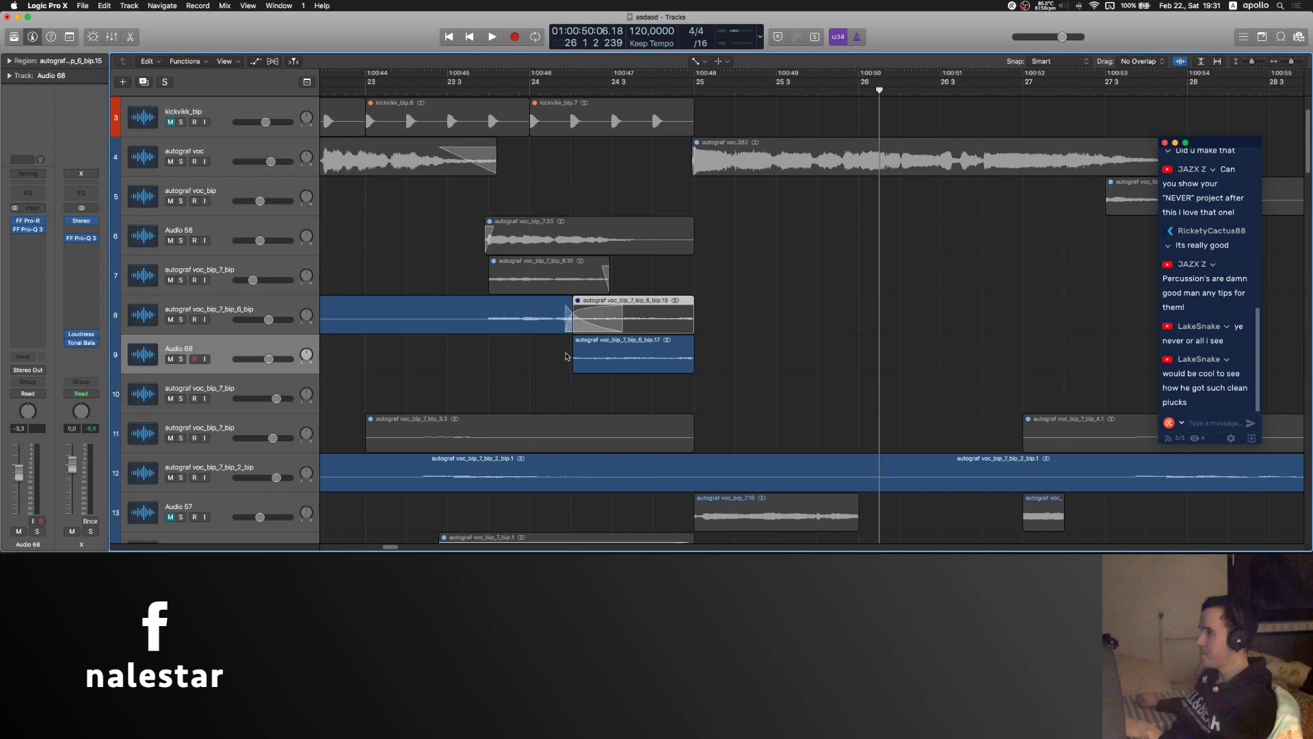
pyautogui.press('Delete')
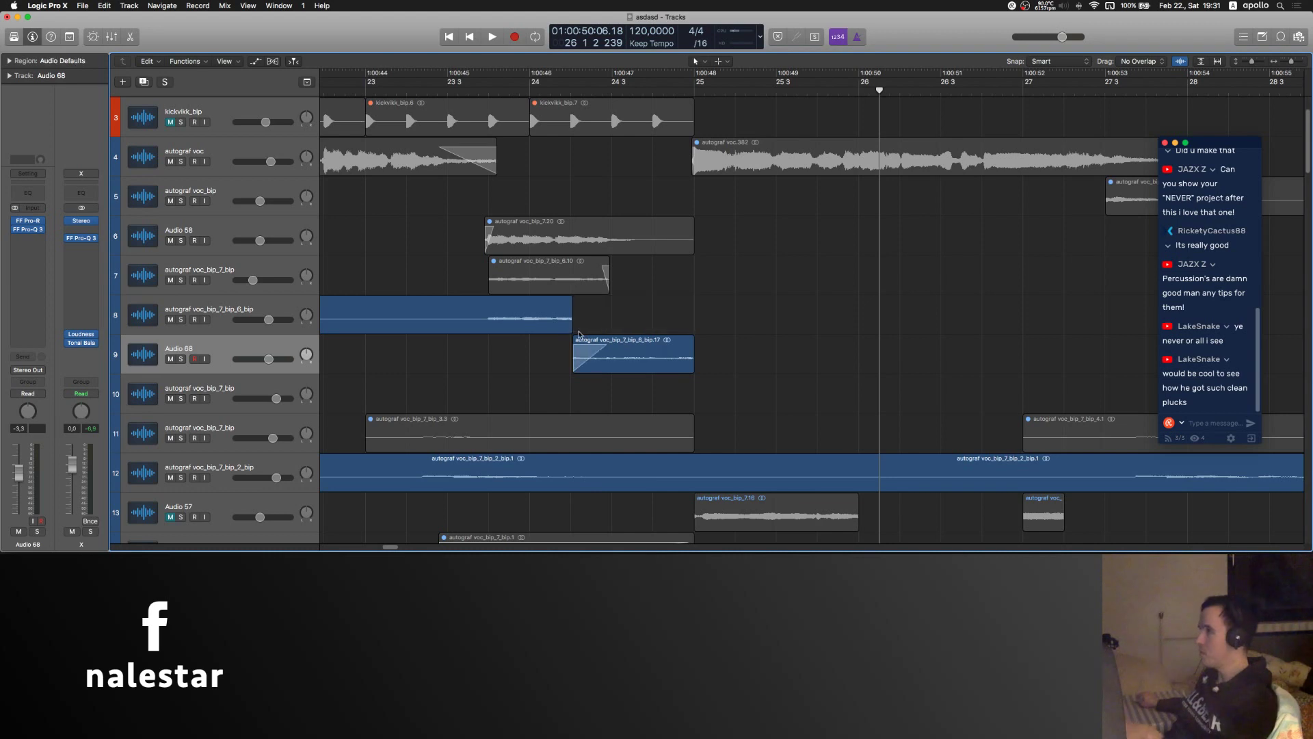
# - Extend track 8's region past beat 2 of bar 24 and fade it out over the start of the tail piece on track 9
pyautogui.moveTo(572, 327)
pyautogui.mouseDown()
pyautogui.moveTo(625, 327)
pyautogui.moveTo(572, 327)
pyautogui.mouseUp()
pyautogui.press('t')
pyautogui.press('a')
pyautogui.press('t')
pyautogui.click(643, 302)
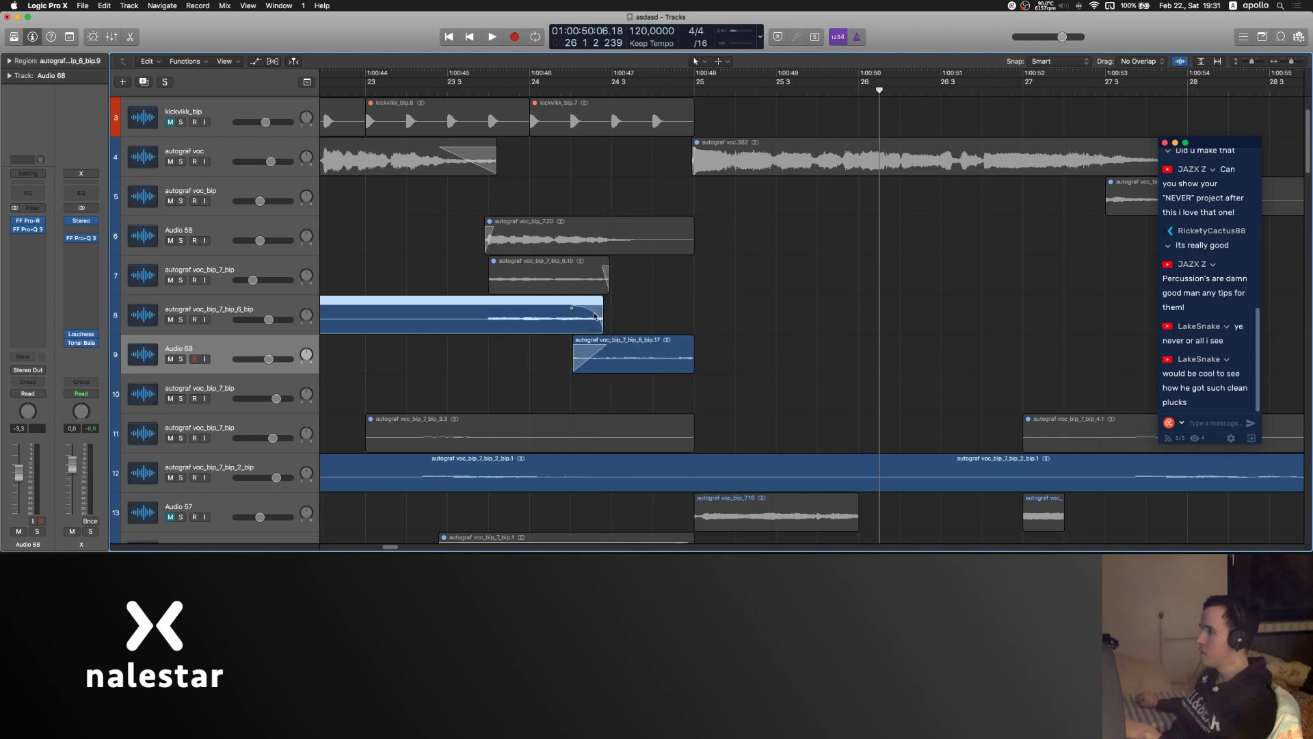
pyautogui.press('t')
pyautogui.press('a')
pyautogui.press('t')
pyautogui.press('t')
pyautogui.click(492, 361)
# - Insert Pitch Correction ahead of FF Pro-R on track 9 and set its response to 0.00 ms
pyautogui.click(235, 350)
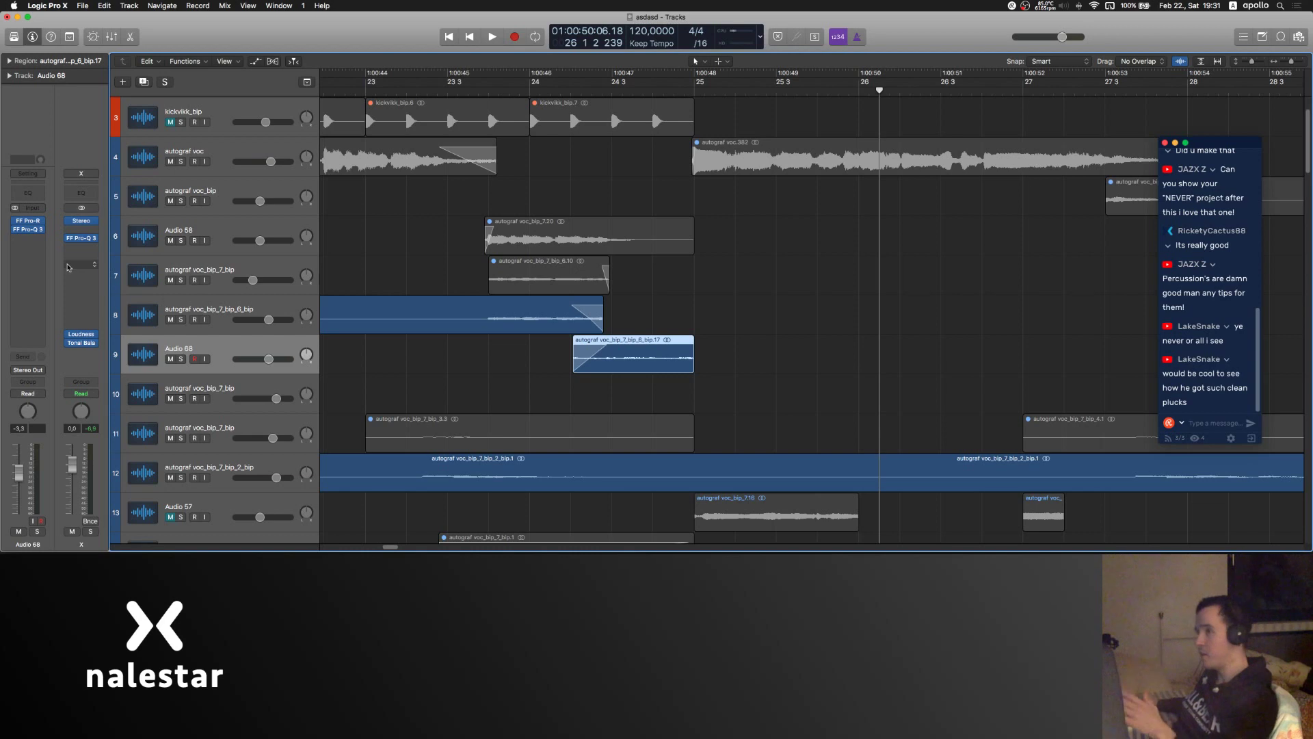
pyautogui.moveTo(29, 233)
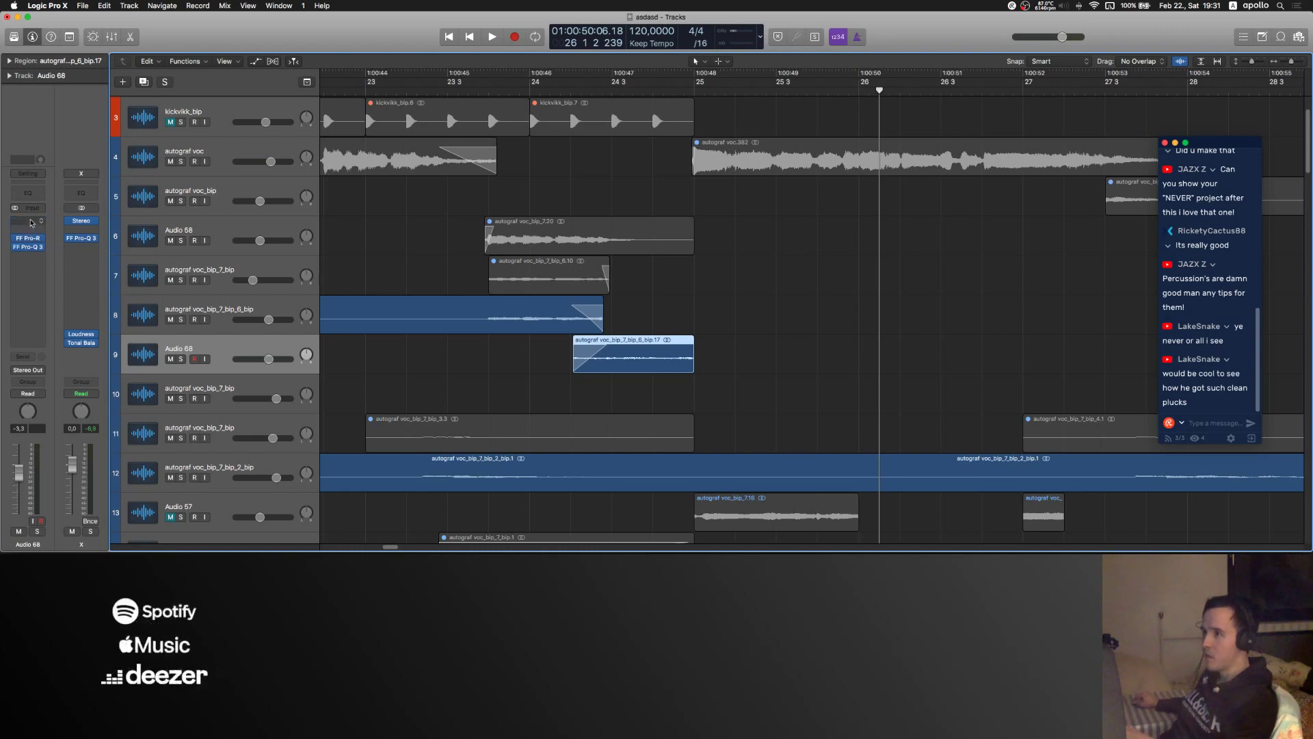
pyautogui.click(30, 234)
pyautogui.click(150, 353)
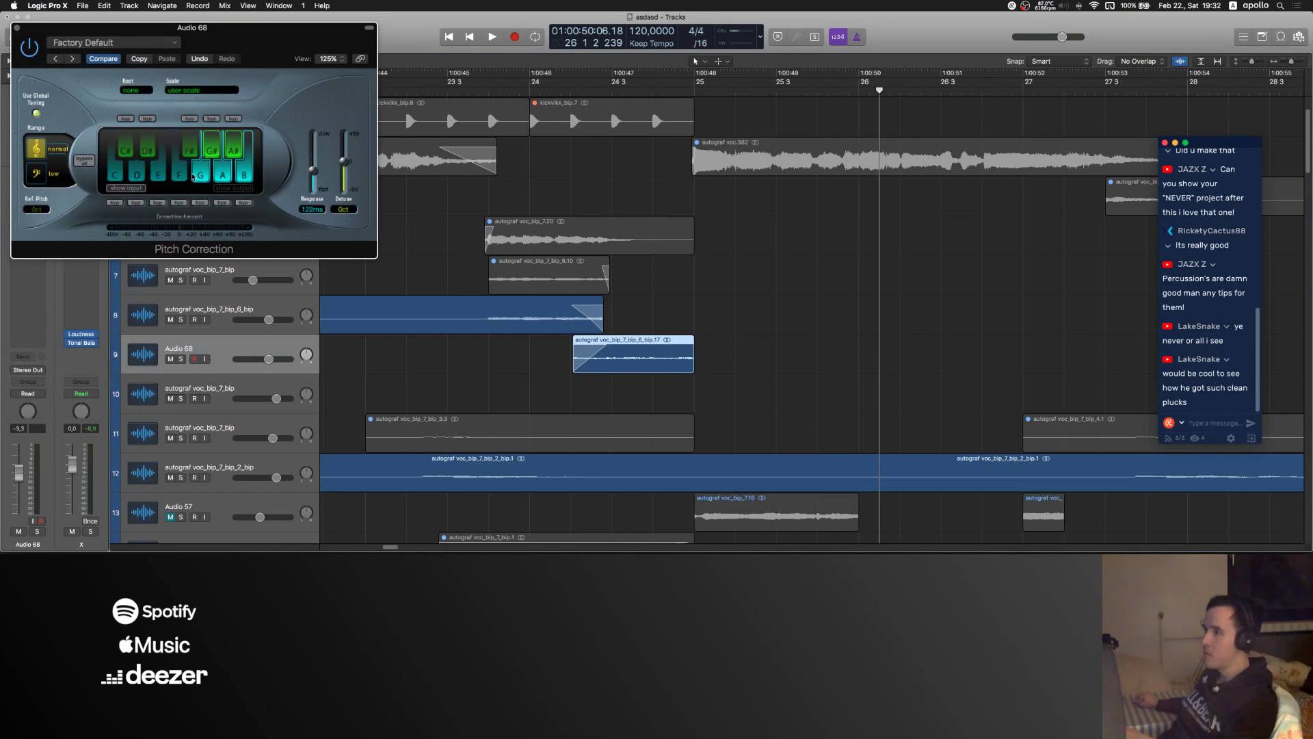
pyautogui.moveTo(312, 171); pyautogui.dragTo(312, 191)
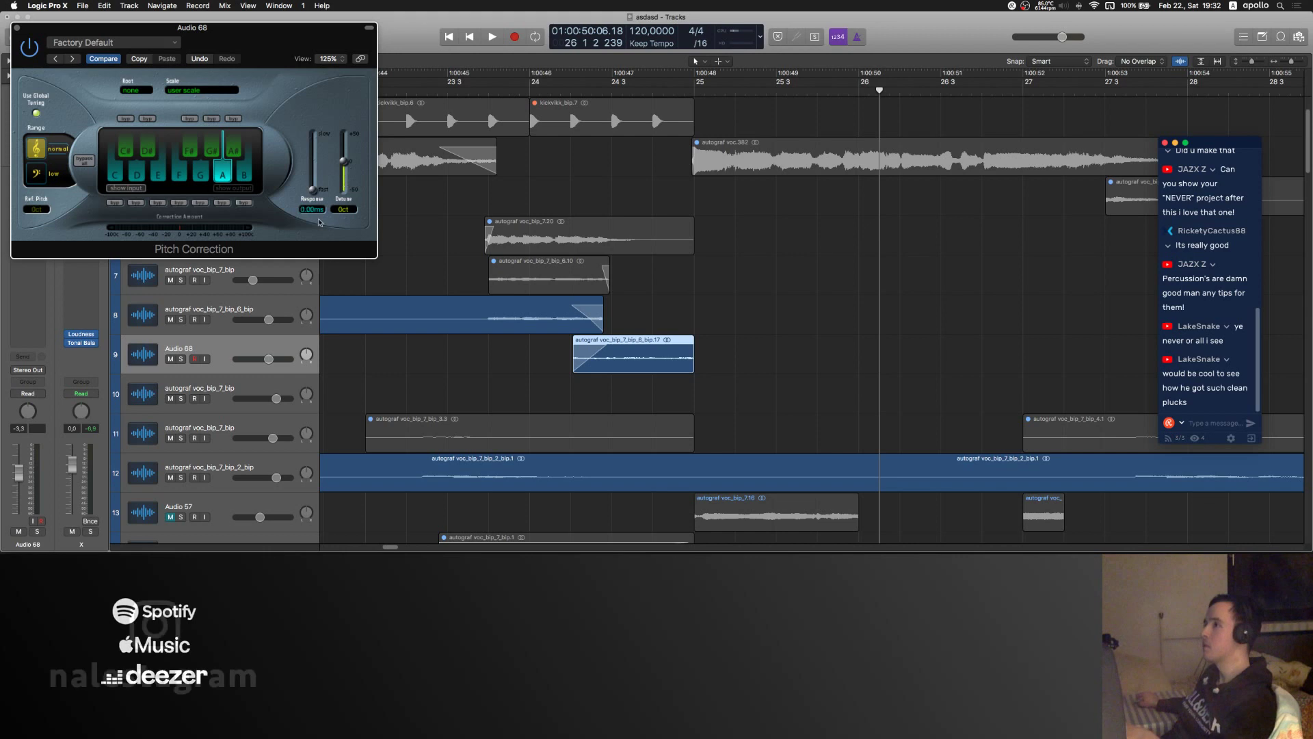
# - Play the pitch-corrected tail on track 9 from beat 4 of bar 23 and close the Pitch Correction window
pyautogui.doubleClick(502, 91)
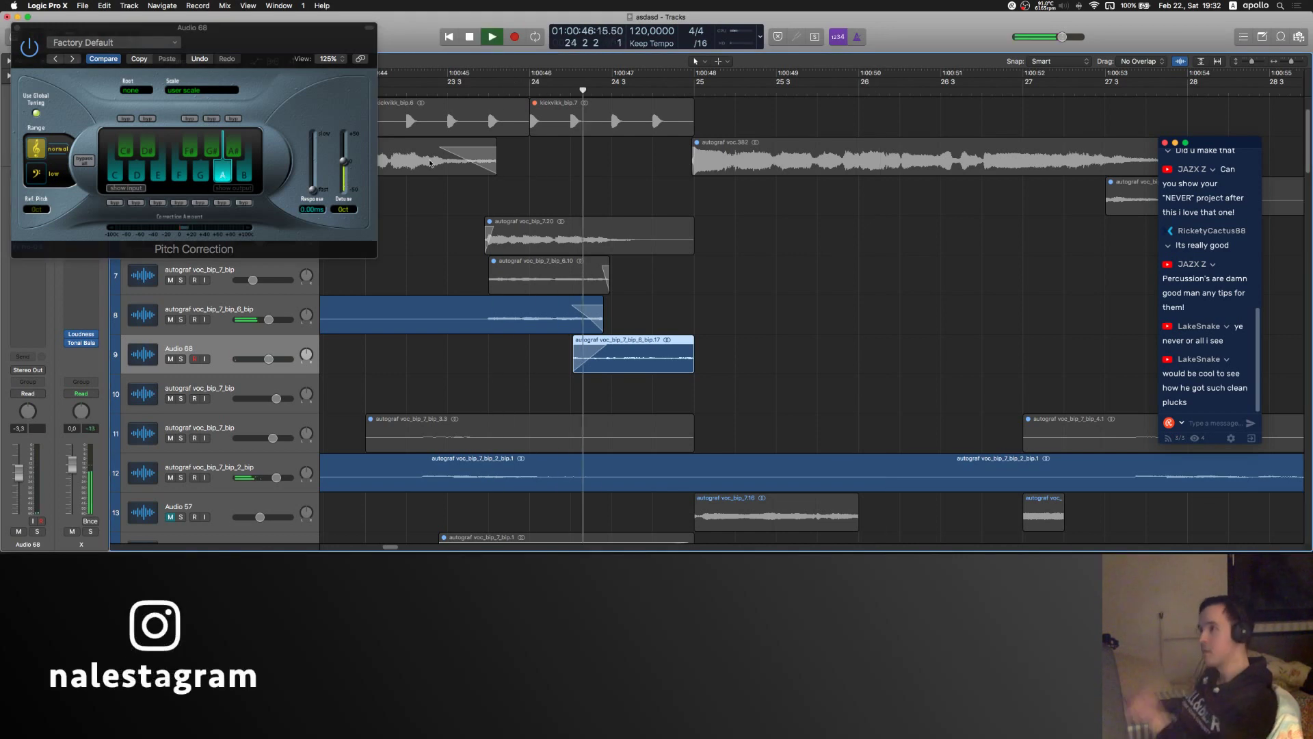
pyautogui.click(17, 27)
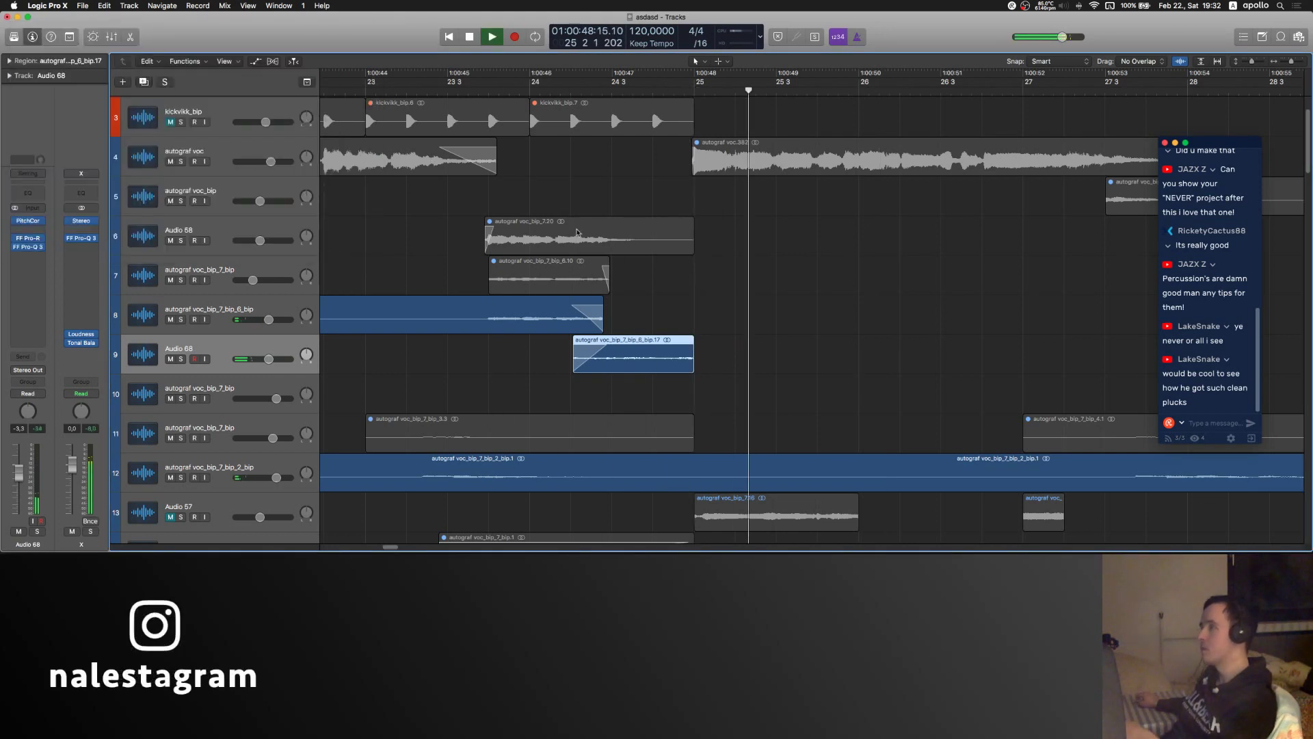
pyautogui.click(594, 206)
pyautogui.press('space')
pyautogui.press('super+Left')
pyautogui.press('super+Left')
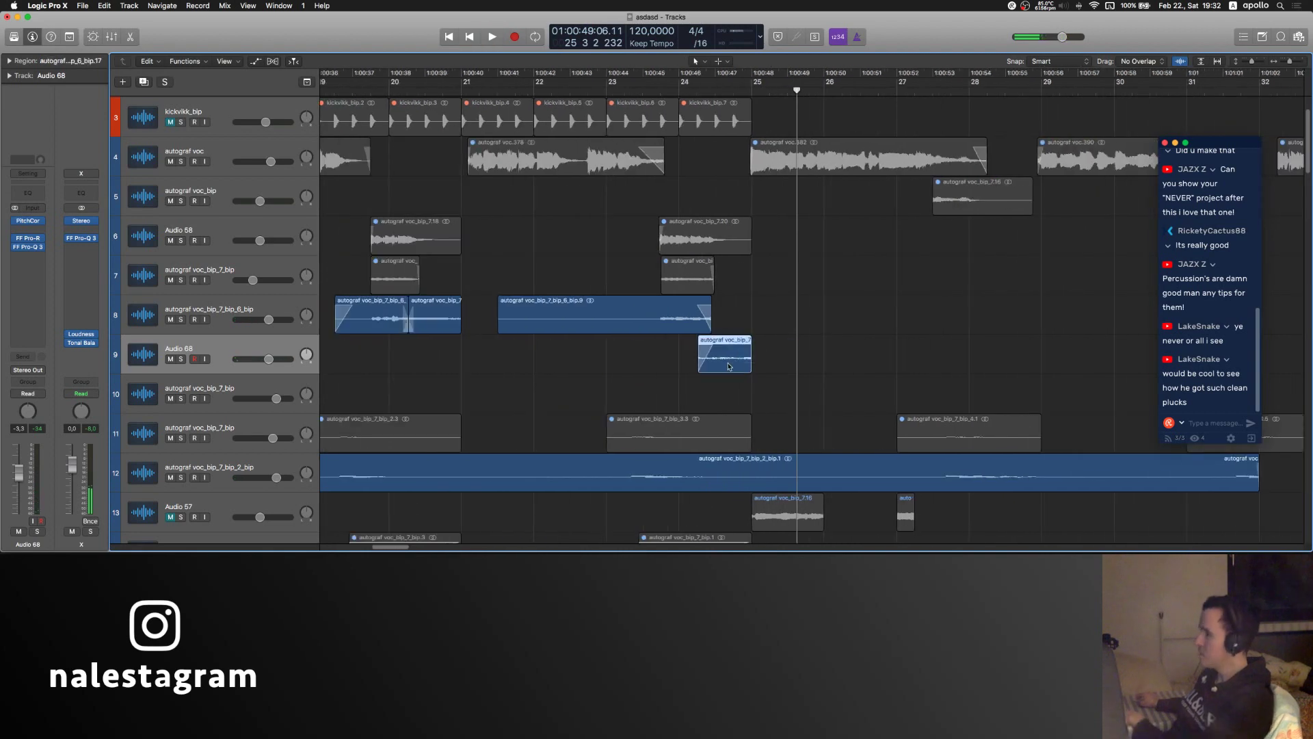
# - Remove the tail piece from track 9 and extend track 8's region to about beat 2 of bar 25
pyautogui.moveTo(710, 328); pyautogui.dragTo(773, 329)
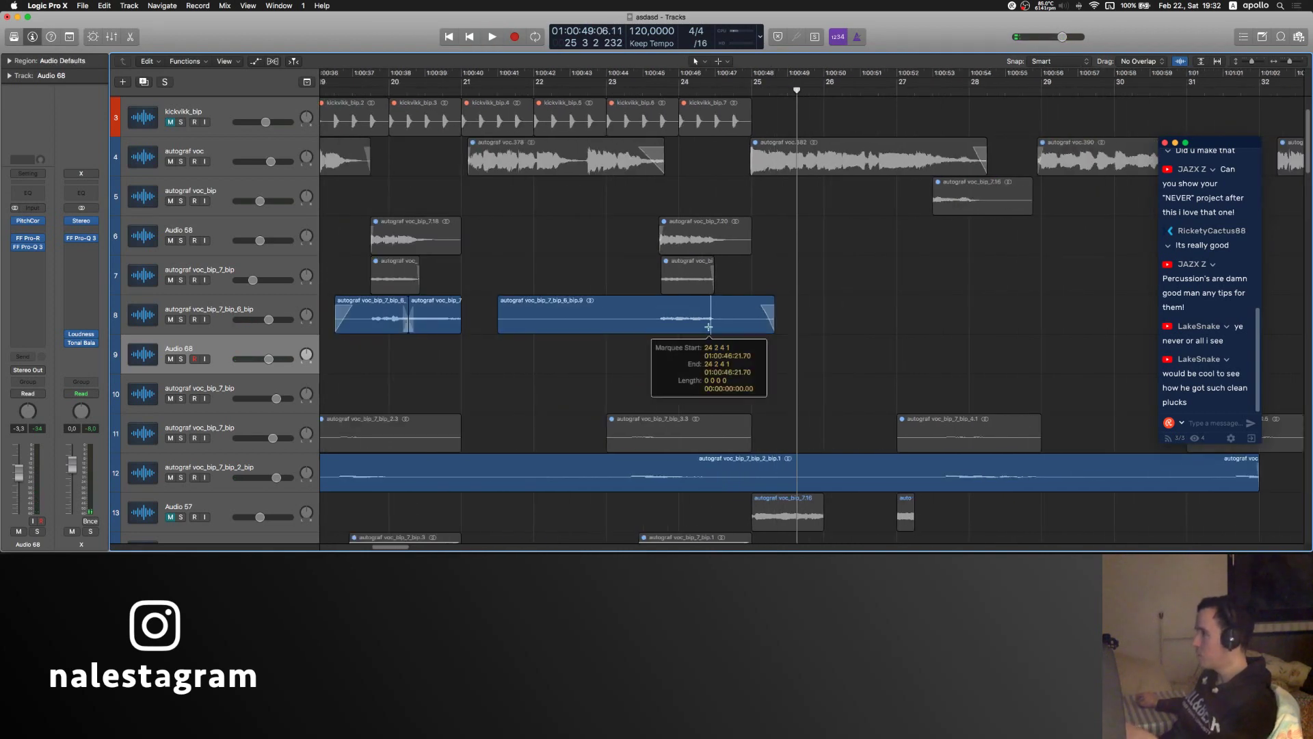
pyautogui.press('super+Right')
pyautogui.press('super+Right')
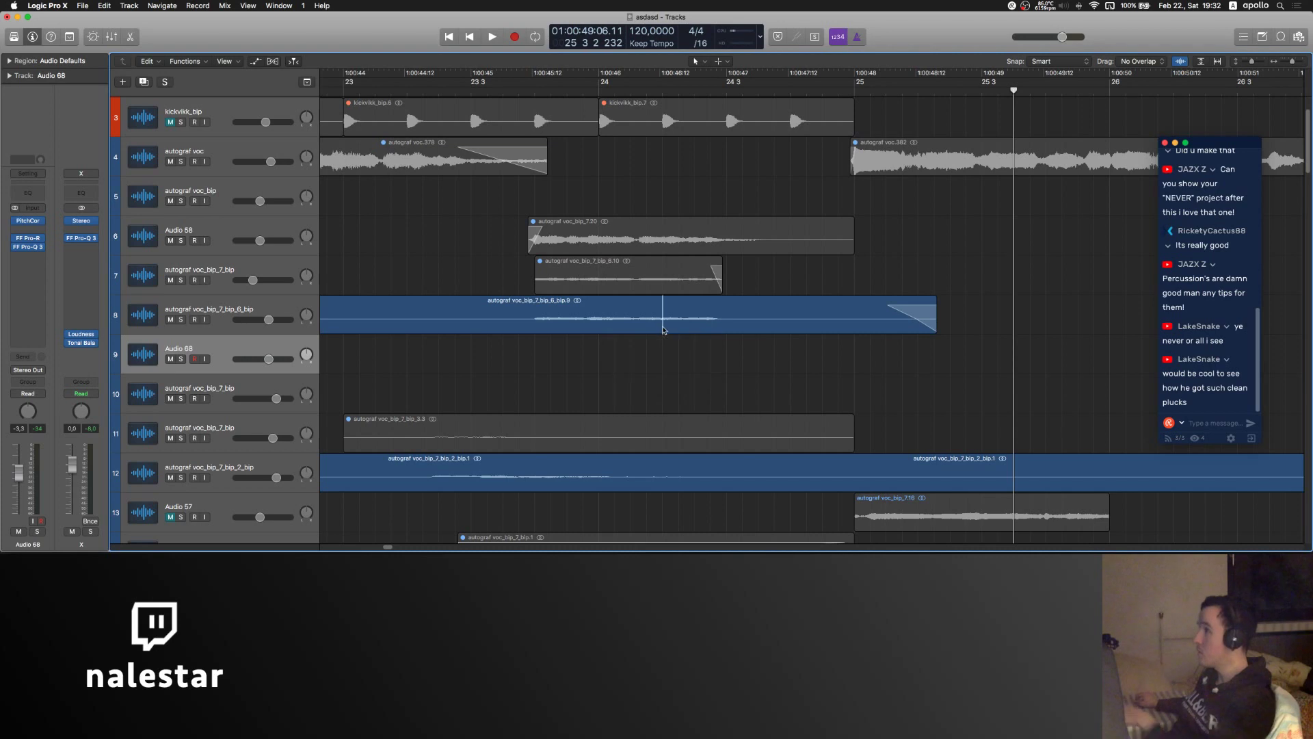
pyautogui.click(664, 328)
pyautogui.hscroll(3, 665, 329)
pyautogui.scroll(-3, 521, 329)
pyautogui.press('super+z')
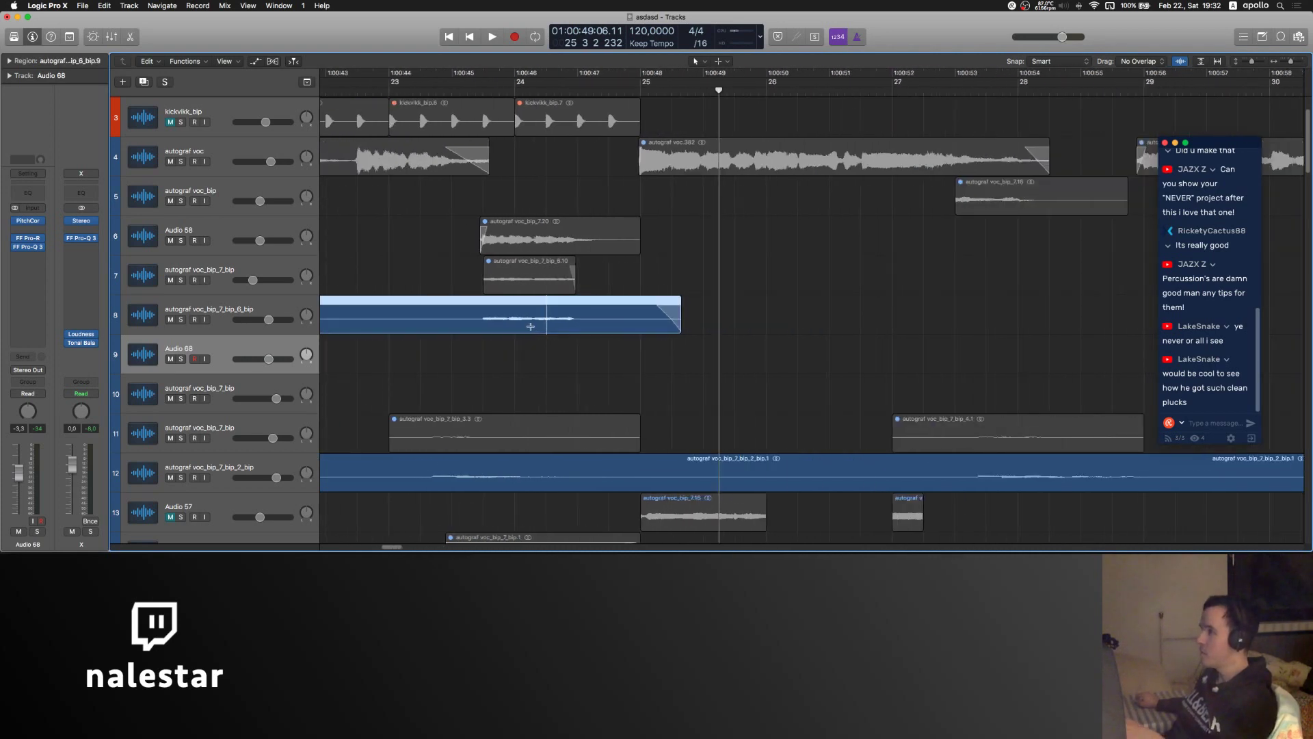
# - Stretch the piece of track 8 split off just after bar 24 to about bar 26, and crossfade the join after beat 2 of bar 24
pyautogui.keyDown('super'); pyautogui.click(533, 329); pyautogui.keyUp('super')
pyautogui.click(534, 330)
pyautogui.moveTo(678, 327); pyautogui.dragTo(798, 327)
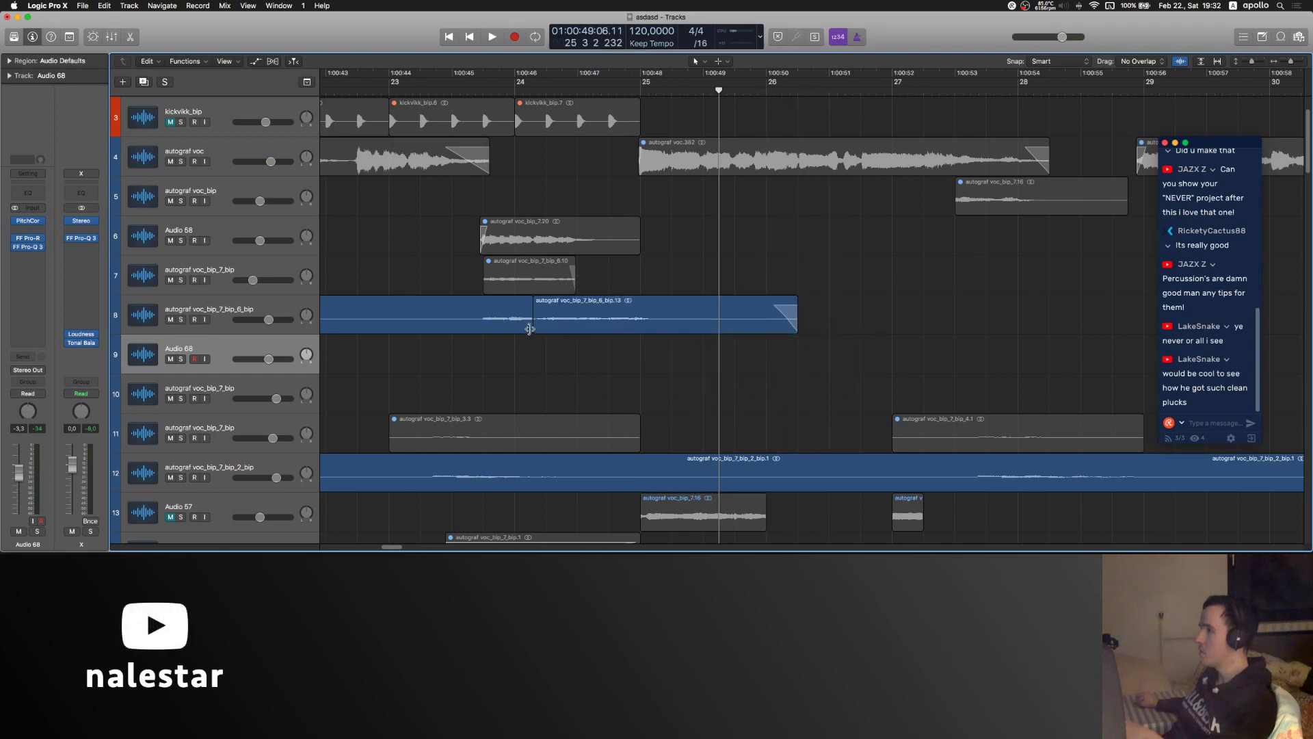
pyautogui.moveTo(531, 332); pyautogui.dragTo(565, 330)
pyautogui.press('t')
pyautogui.press('t')
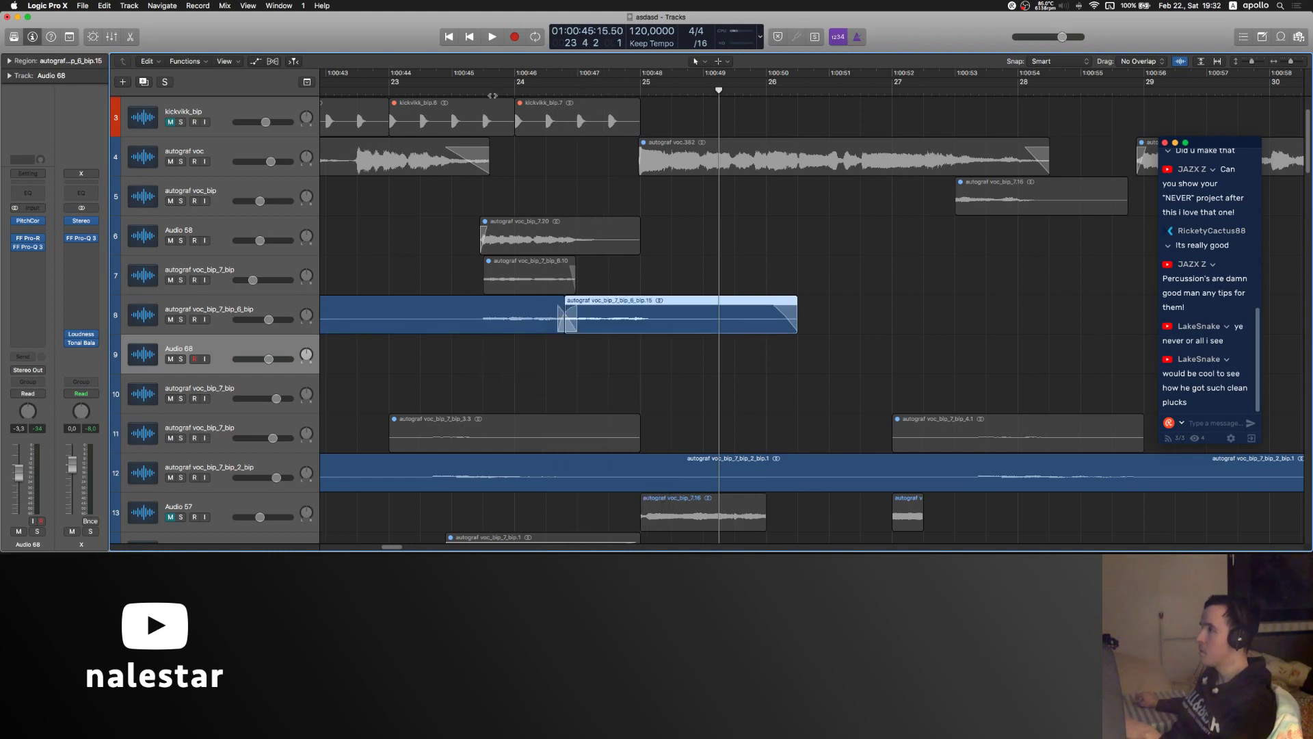
# - Cut off the stretched tail on track 8 beyond bar 25 and play the passage again from about bar 19
pyautogui.click(491, 91)
pyautogui.press('space')
pyautogui.click(684, 289)
pyautogui.moveTo(640, 322); pyautogui.dragTo(871, 306)
pyautogui.press('Delete')
pyautogui.scroll(-5, 602, 206)
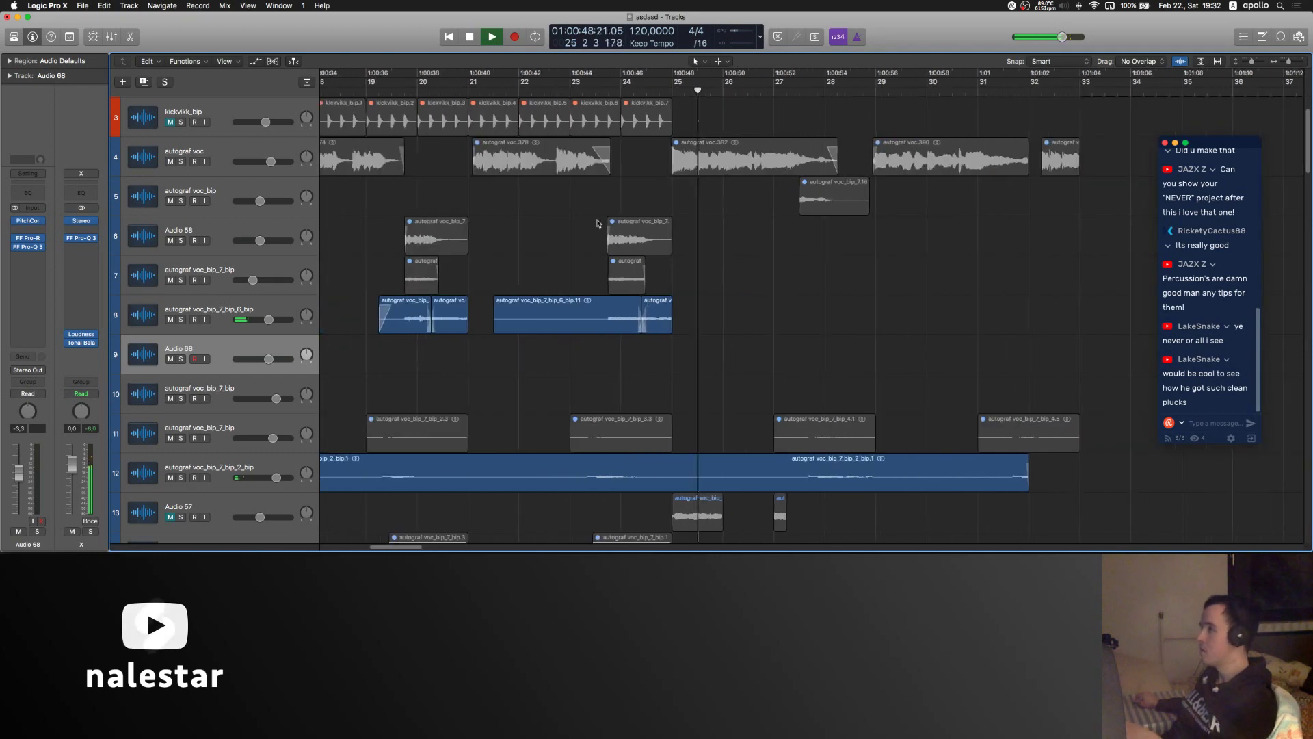
pyautogui.press('space')
pyautogui.press('space')
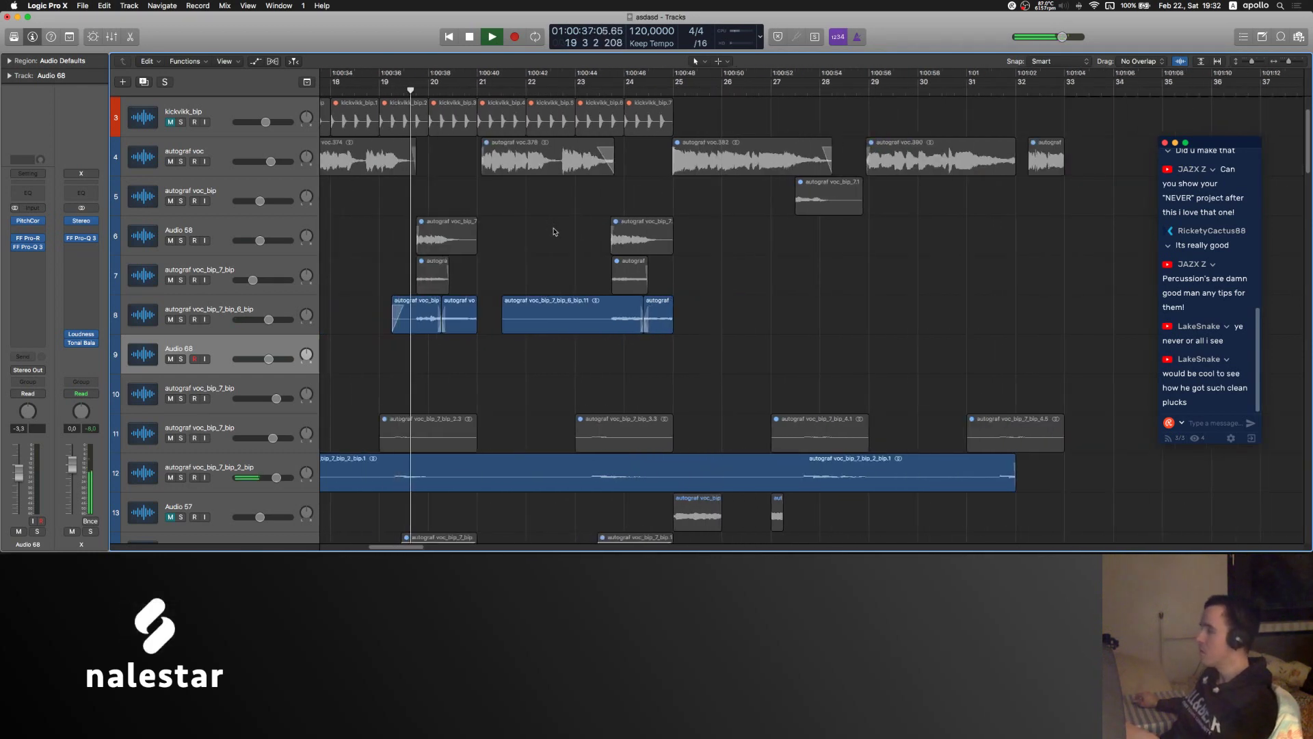
# - Delete the empty duplicate track 9, Audio 68, and select track 8
pyautogui.press('super+BackSpace')
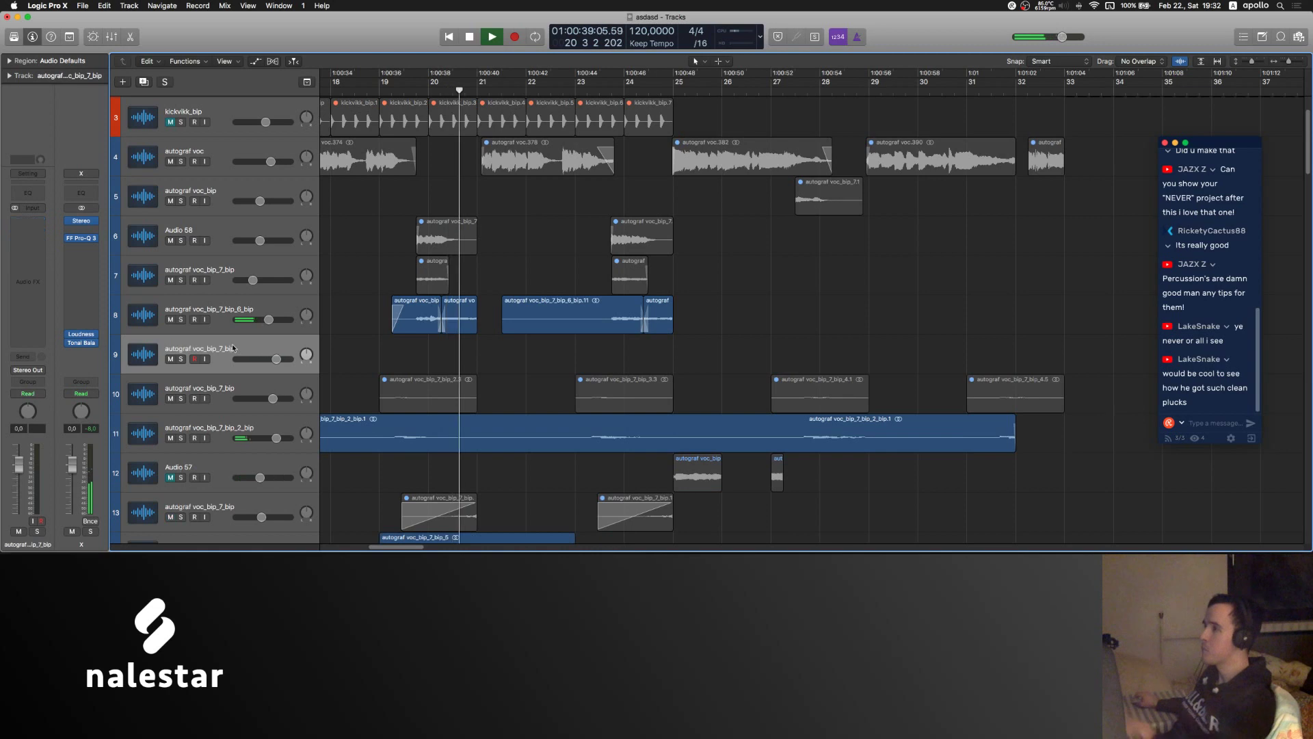
pyautogui.click(224, 311)
pyautogui.click(372, 267)
pyautogui.scroll(-5, 378, 285)
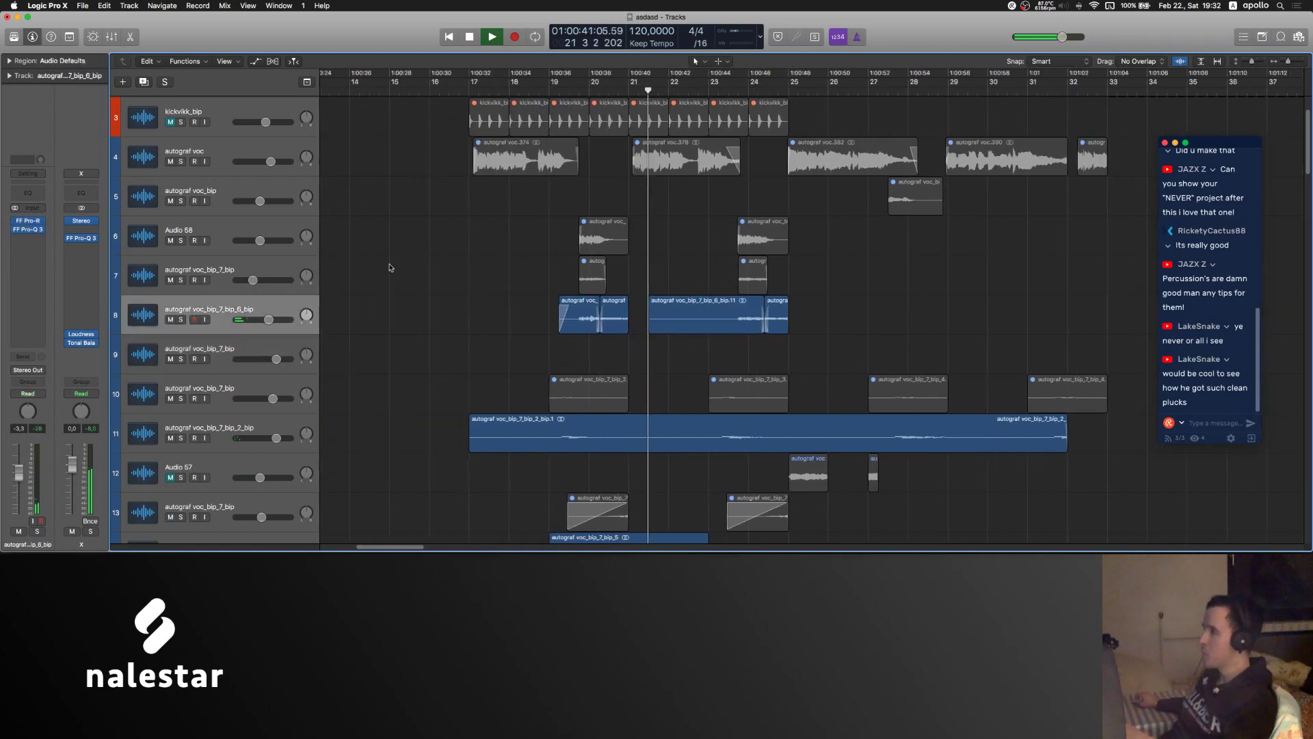
pyautogui.hscroll(2, 455, 272)
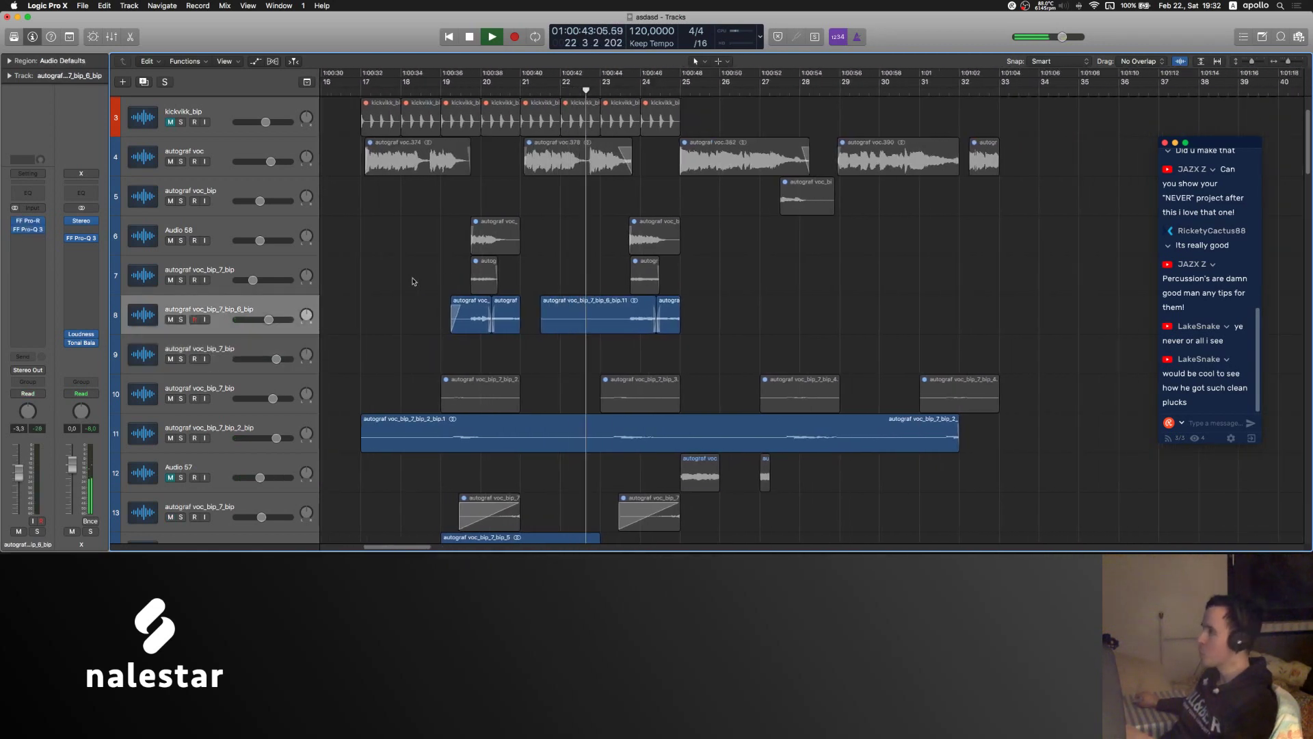
# - Add another FF Pro-Q 3 to track 8 with a low cut near 14 Hz and a 72 dB/oct high cut near 8 kHz
pyautogui.click(27, 238)
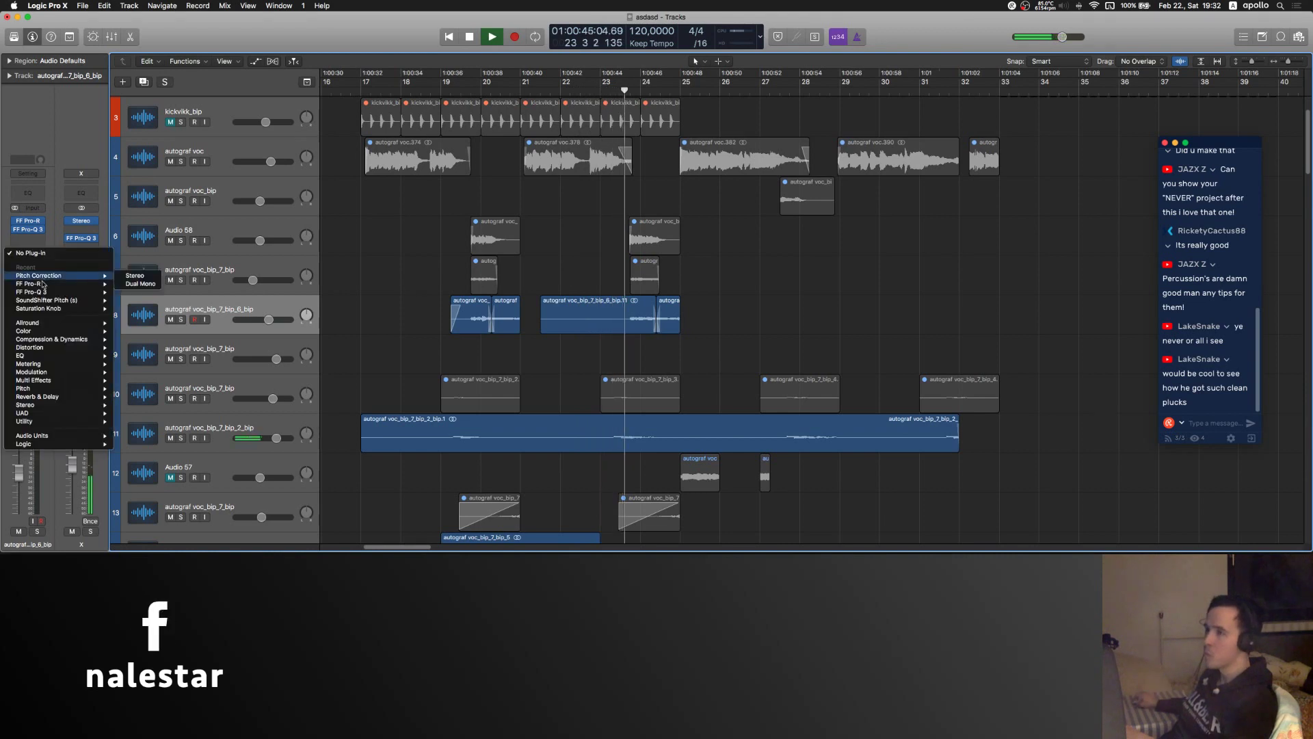
pyautogui.click(44, 293)
pyautogui.moveTo(30, 171)
pyautogui.mouseDown()
pyautogui.moveTo(289, 175)
pyautogui.moveTo(95, 164)
pyautogui.moveTo(40, 178)
pyautogui.mouseUp()
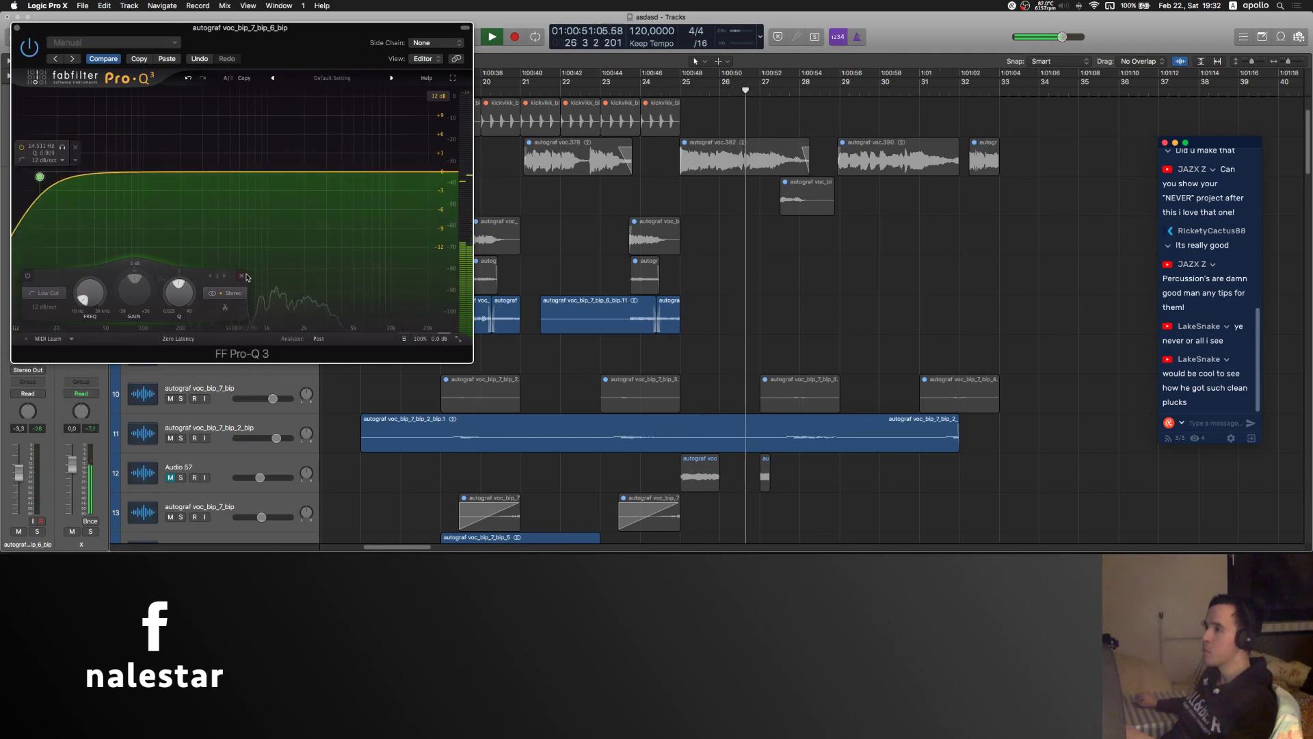
pyautogui.click(540, 83)
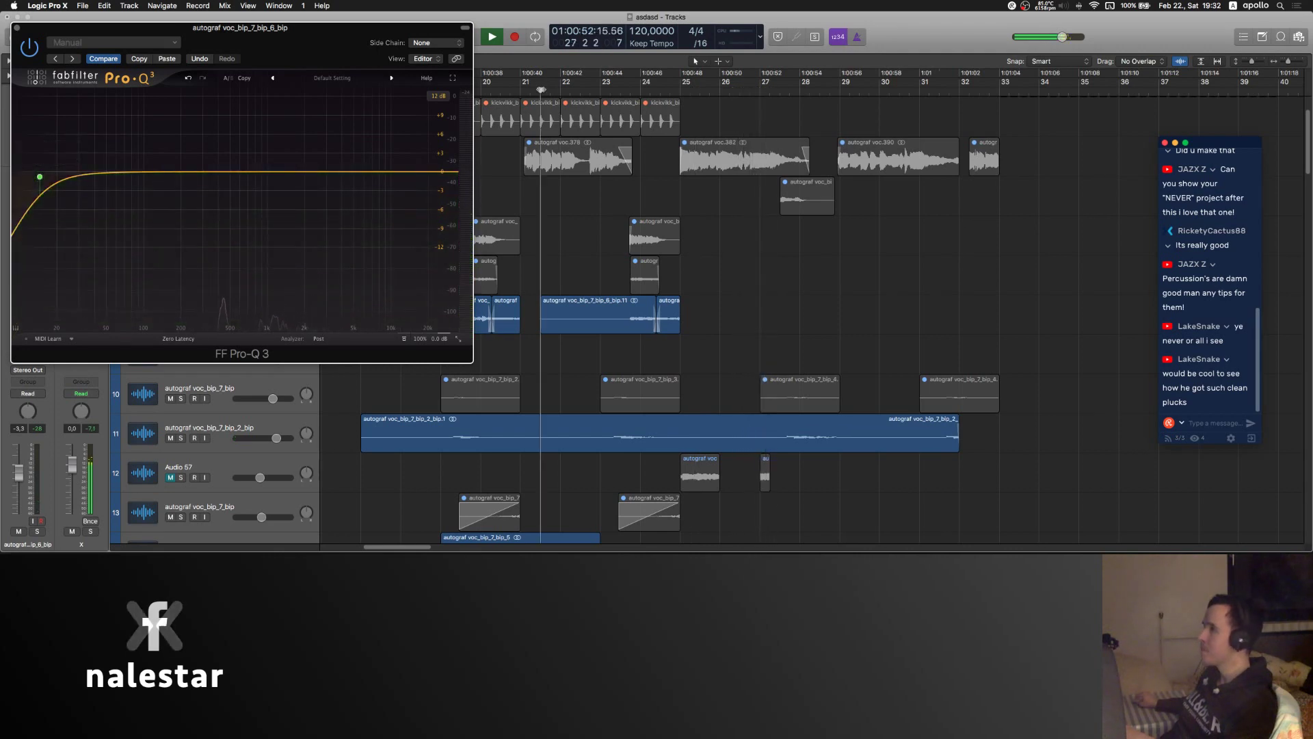
pyautogui.click(420, 172)
pyautogui.moveTo(419, 172); pyautogui.dragTo(380, 179)
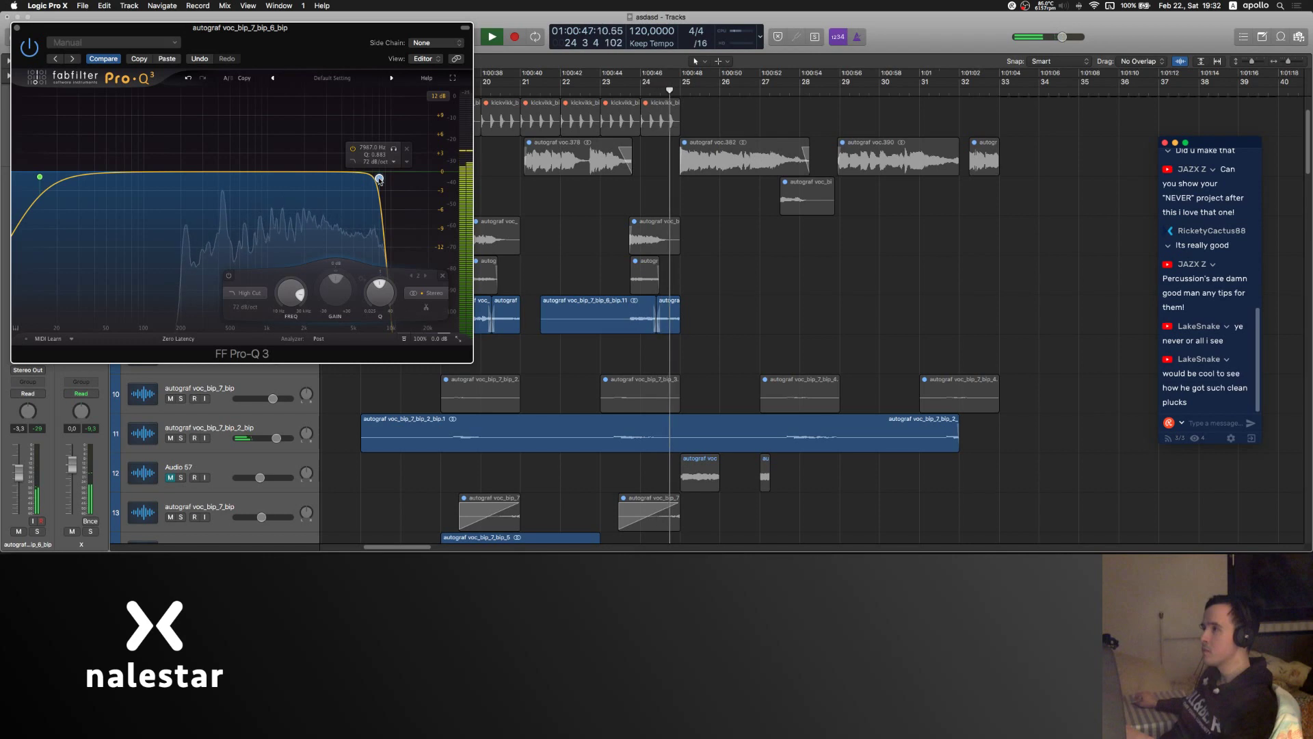
pyautogui.click(17, 28)
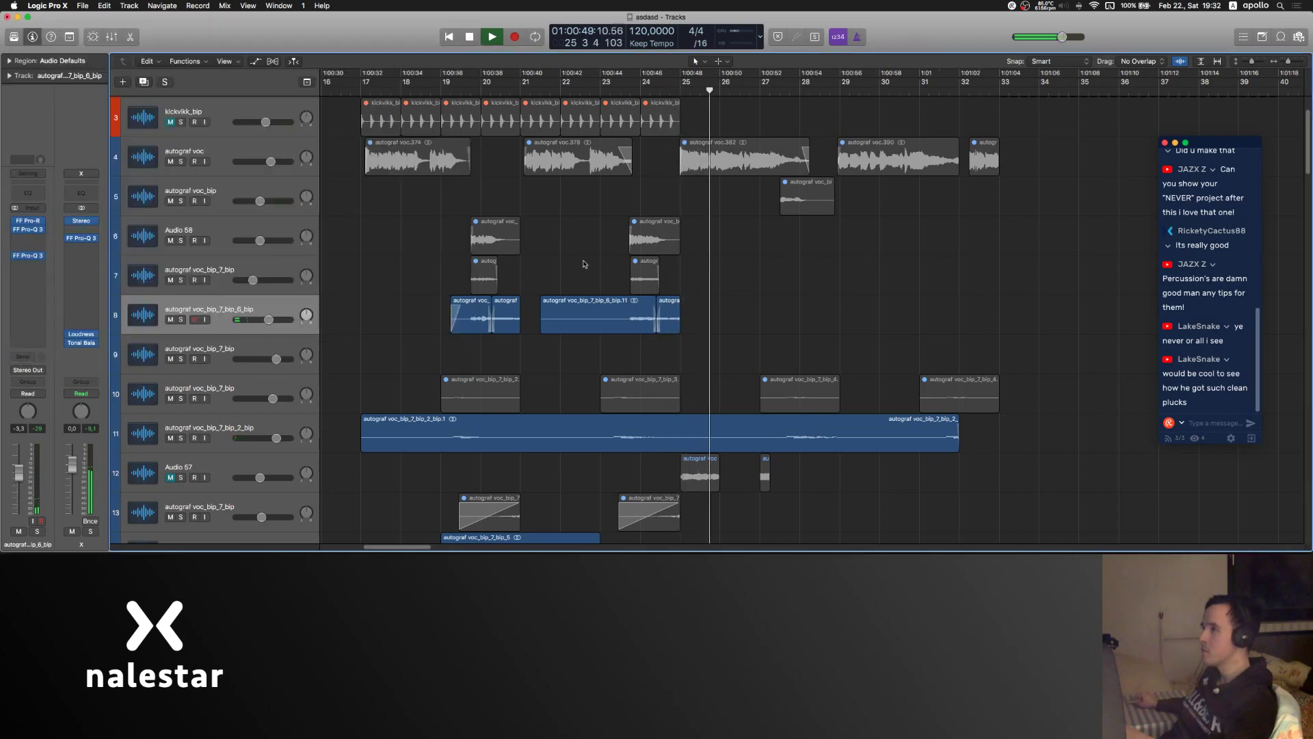
# - Give the new Pro-Q 3's low cut a 24 dB/oct slope near 152 Hz, registering its frequency in Touch mode before returning to Read
pyautogui.click(30, 257)
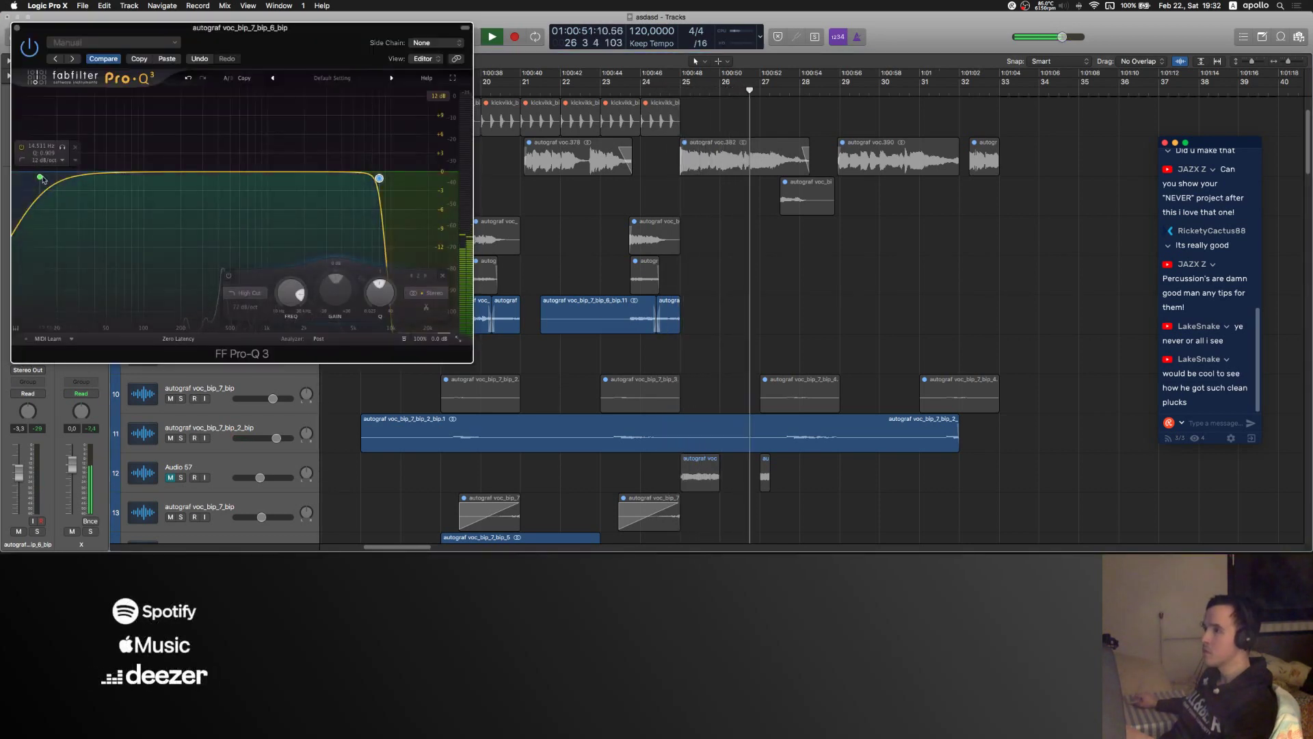
pyautogui.moveTo(275, 30); pyautogui.dragTo(392, 34)
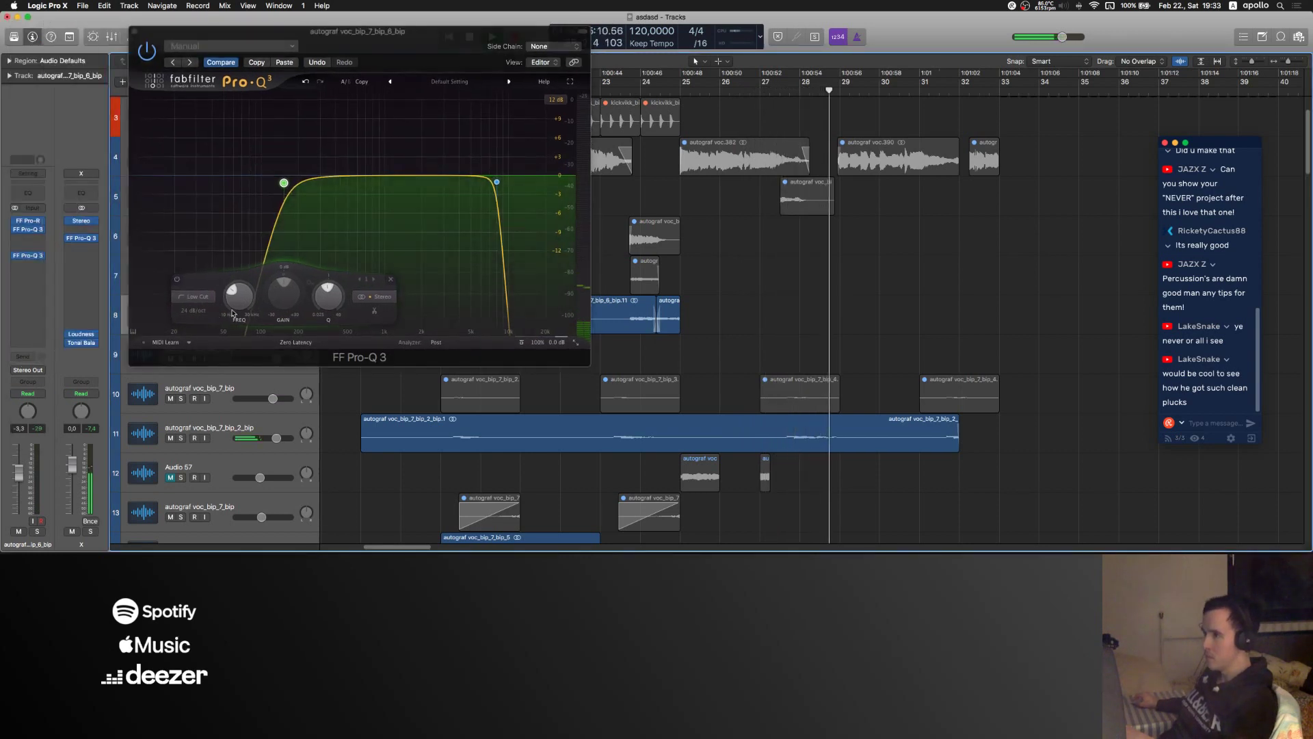
pyautogui.click(24, 394)
pyautogui.click(31, 405)
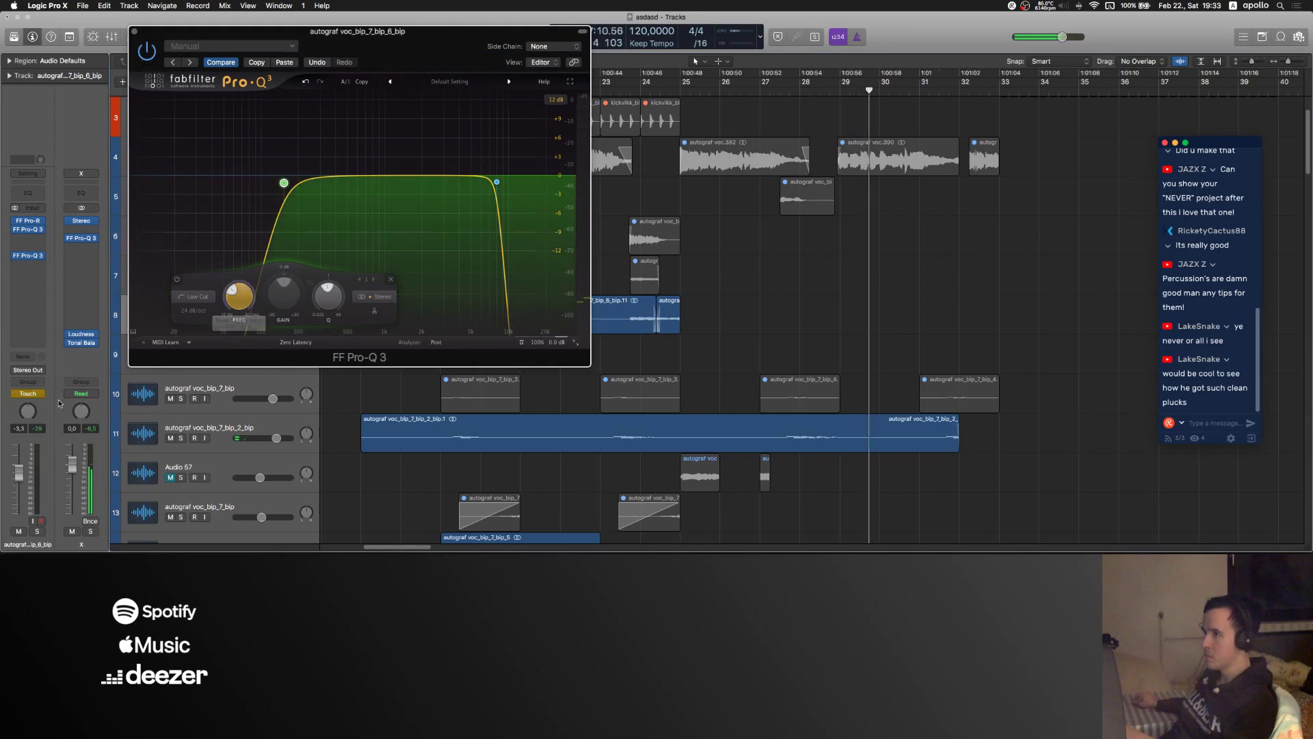
pyautogui.click(30, 397)
pyautogui.click(27, 383)
pyautogui.click(134, 32)
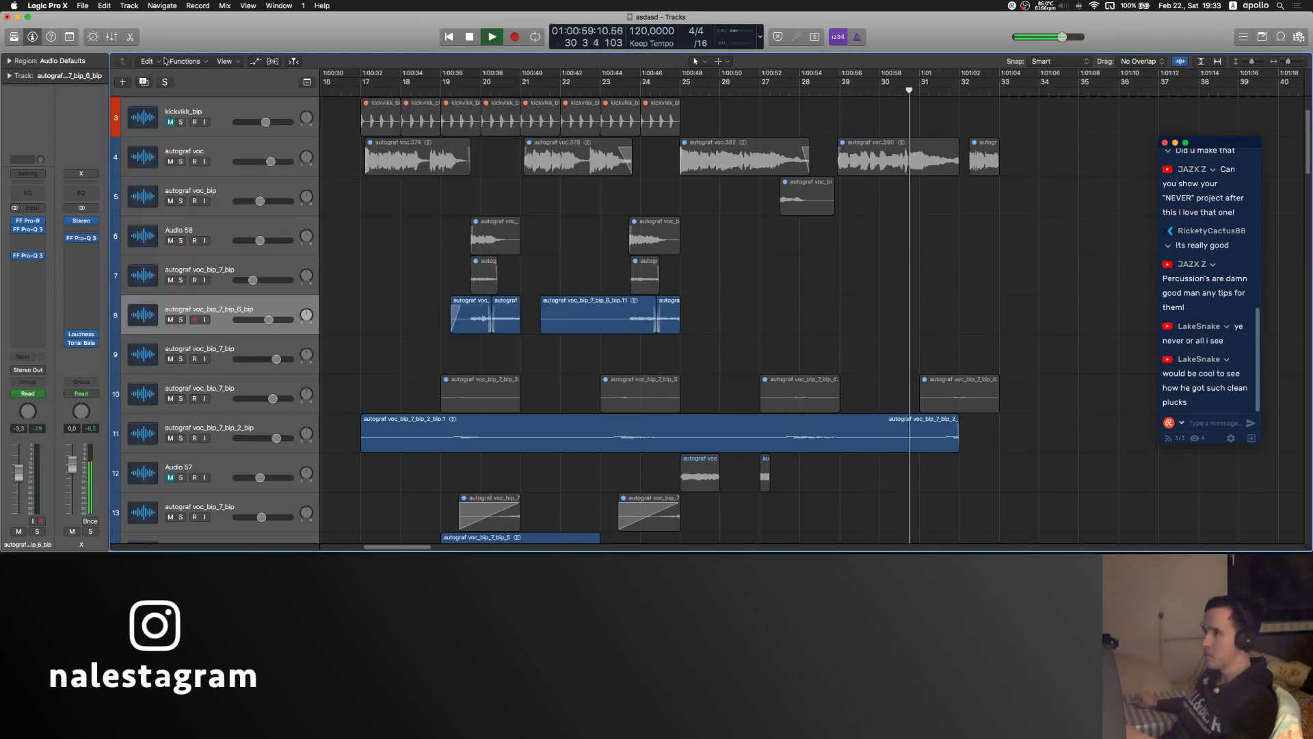
# - Show Band 1 Frequency automation on track 8 and draw a curved sweep from 152.54 Hz before bar 20 up to about 9.8 kHz at bar 21 and back
pyautogui.press('a')
pyautogui.click(273, 330)
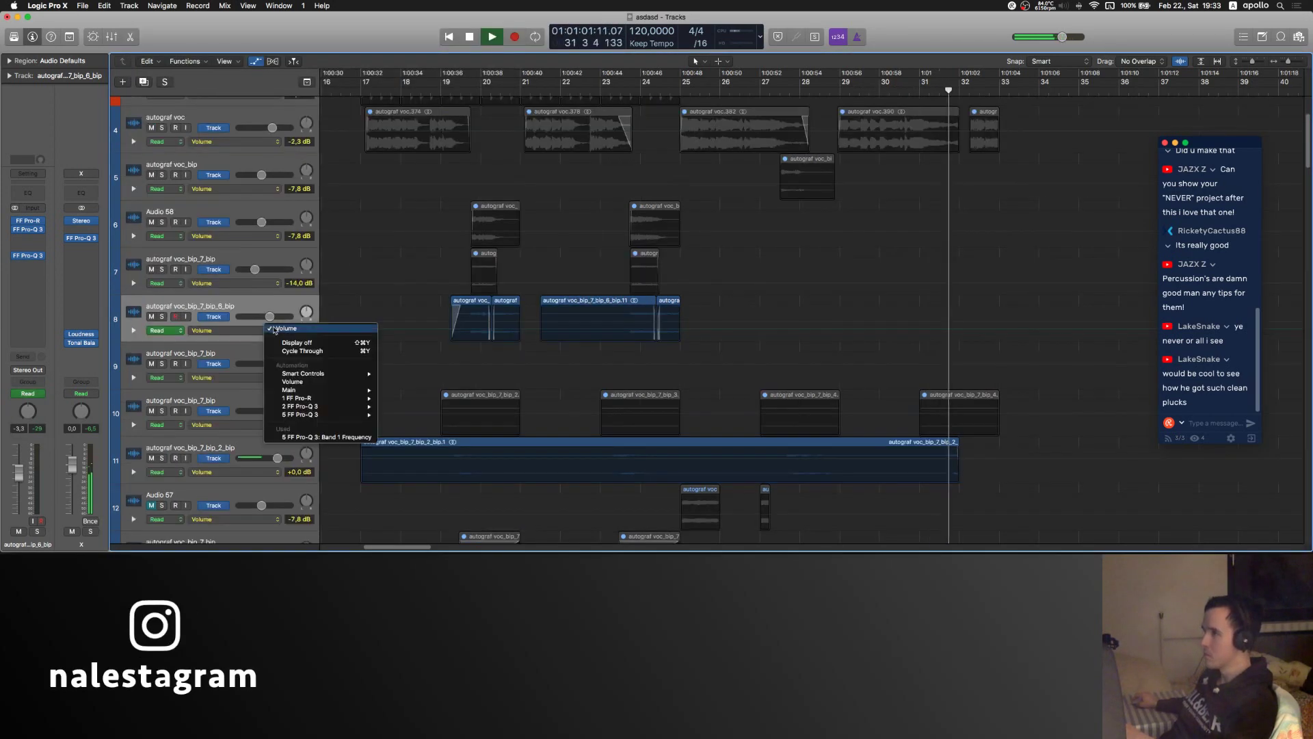
pyautogui.click(311, 437)
pyautogui.click(479, 330)
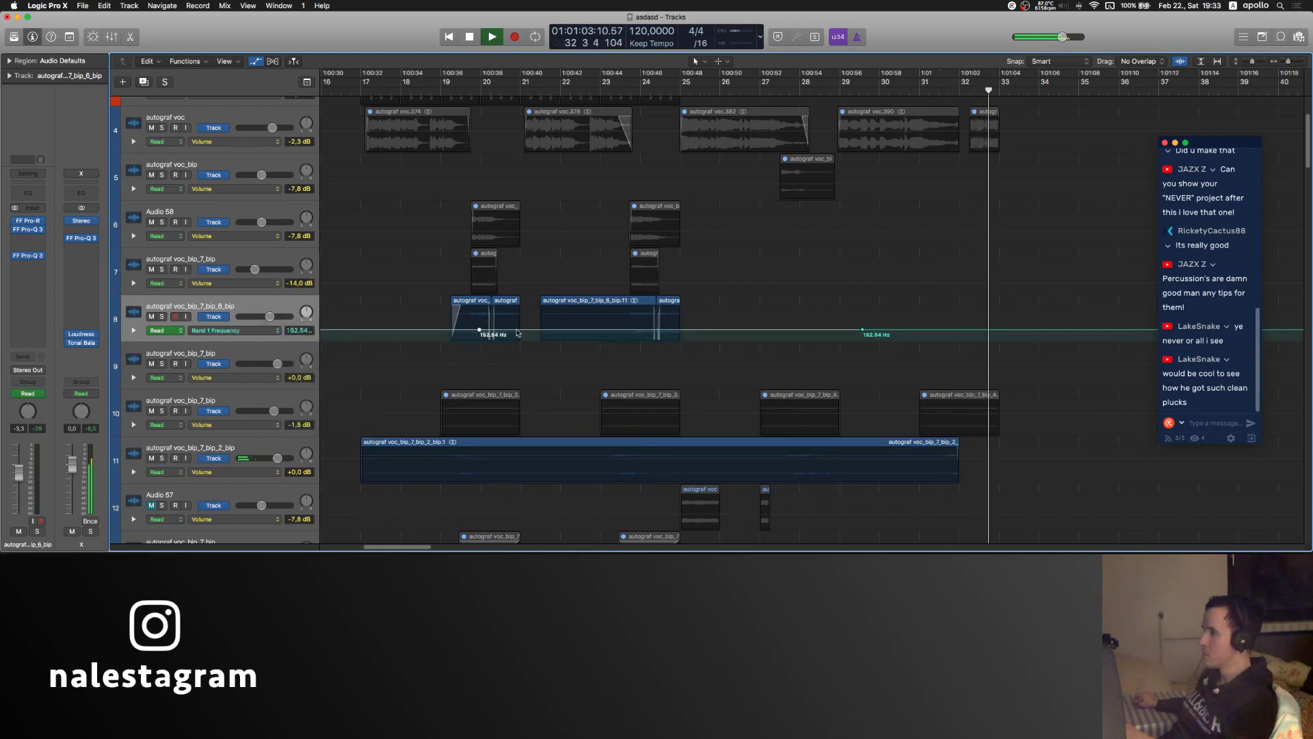
pyautogui.moveTo(526, 331)
pyautogui.mouseDown()
pyautogui.moveTo(522, 315)
pyautogui.moveTo(509, 349)
pyautogui.mouseUp()
pyautogui.press('t')
pyautogui.press('w')
pyautogui.press('t')
pyautogui.press('t')
pyautogui.click(421, 90)
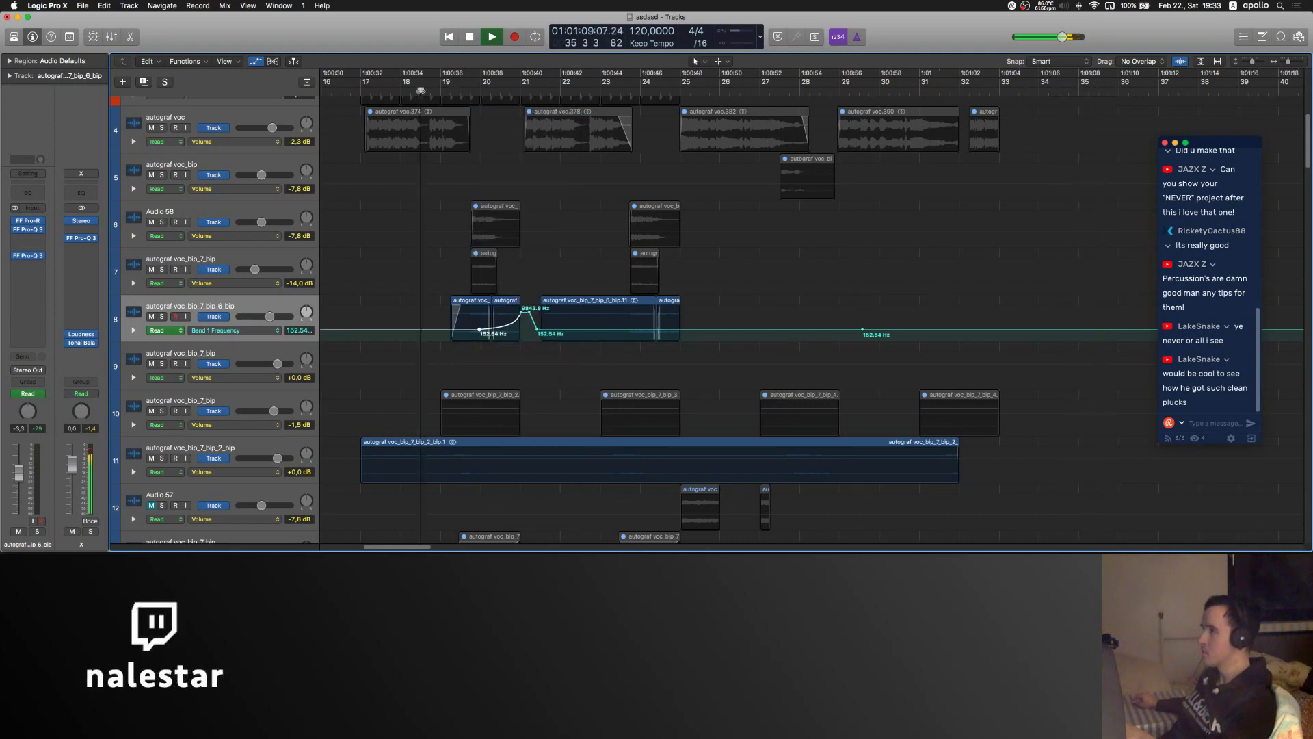
# - Copy the low-cut sweep to the second phrase, peaking at bar 25, and hold its peak until the middle of bar 27
pyautogui.moveTo(437, 321); pyautogui.dragTo(554, 327)
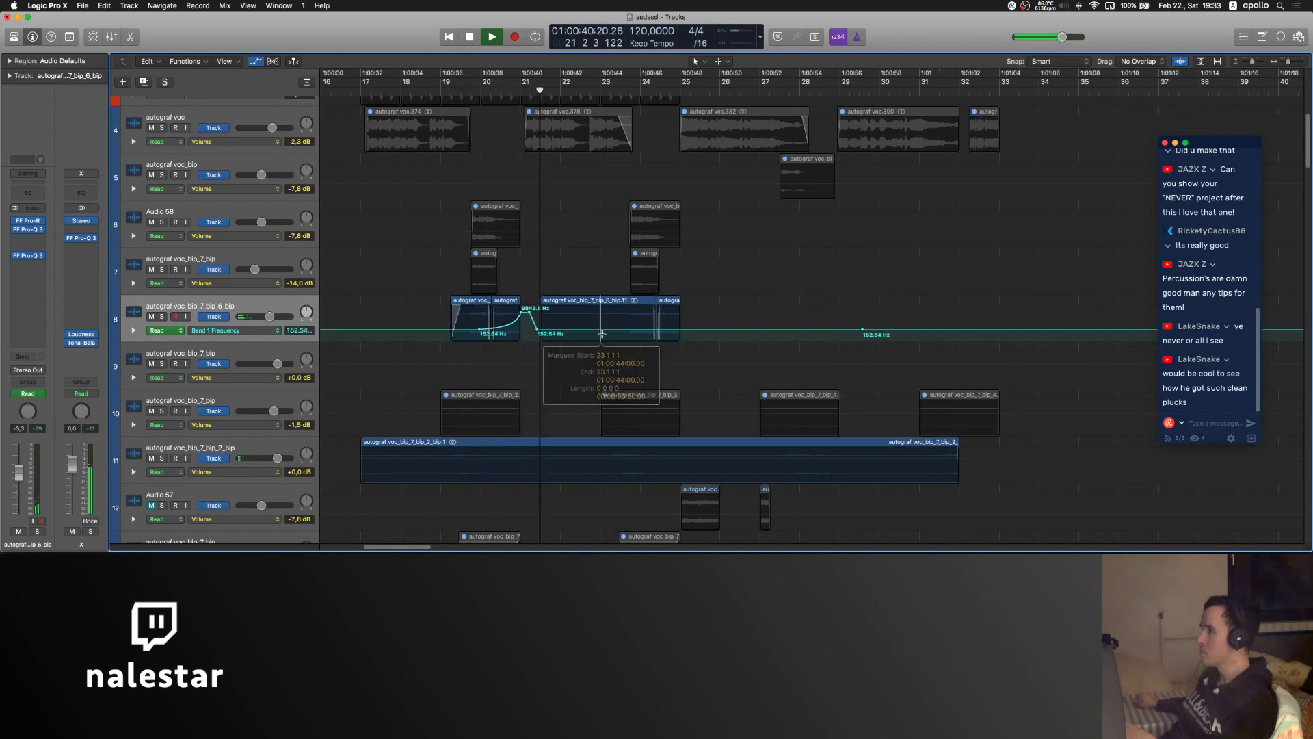
pyautogui.press('a')
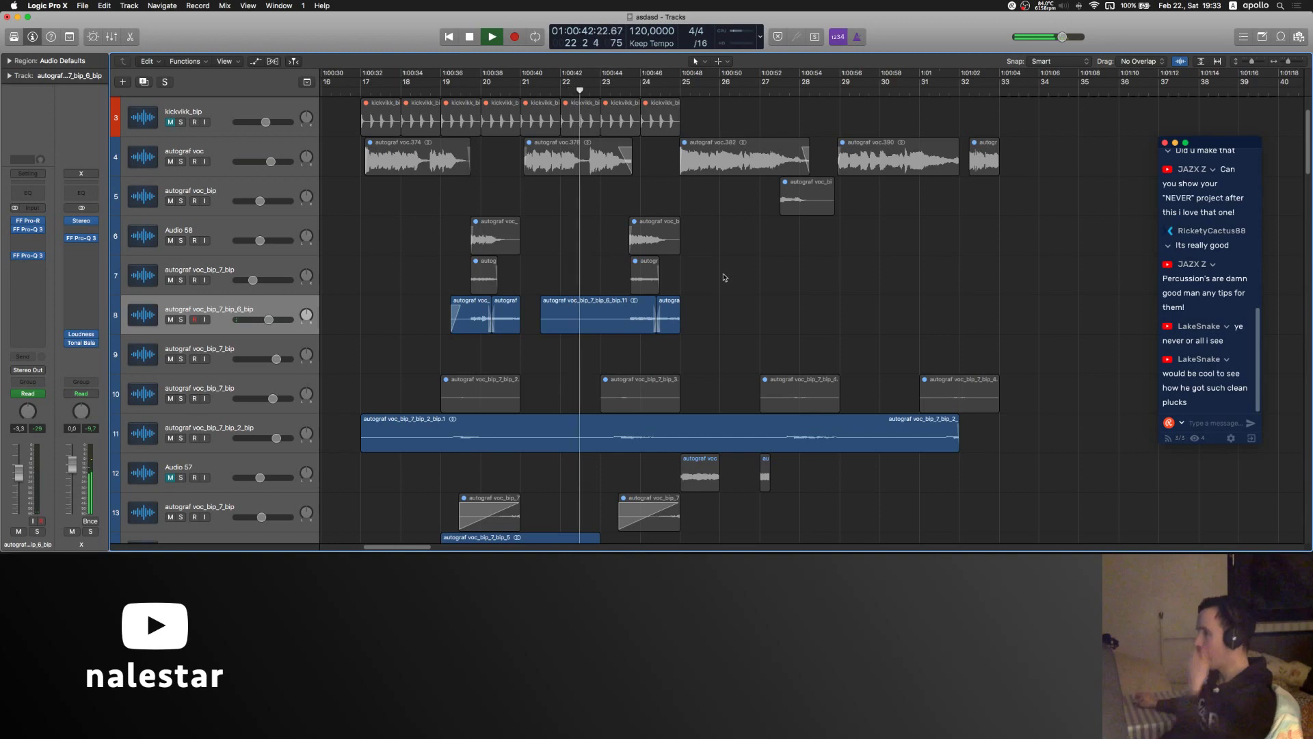
pyautogui.press('a')
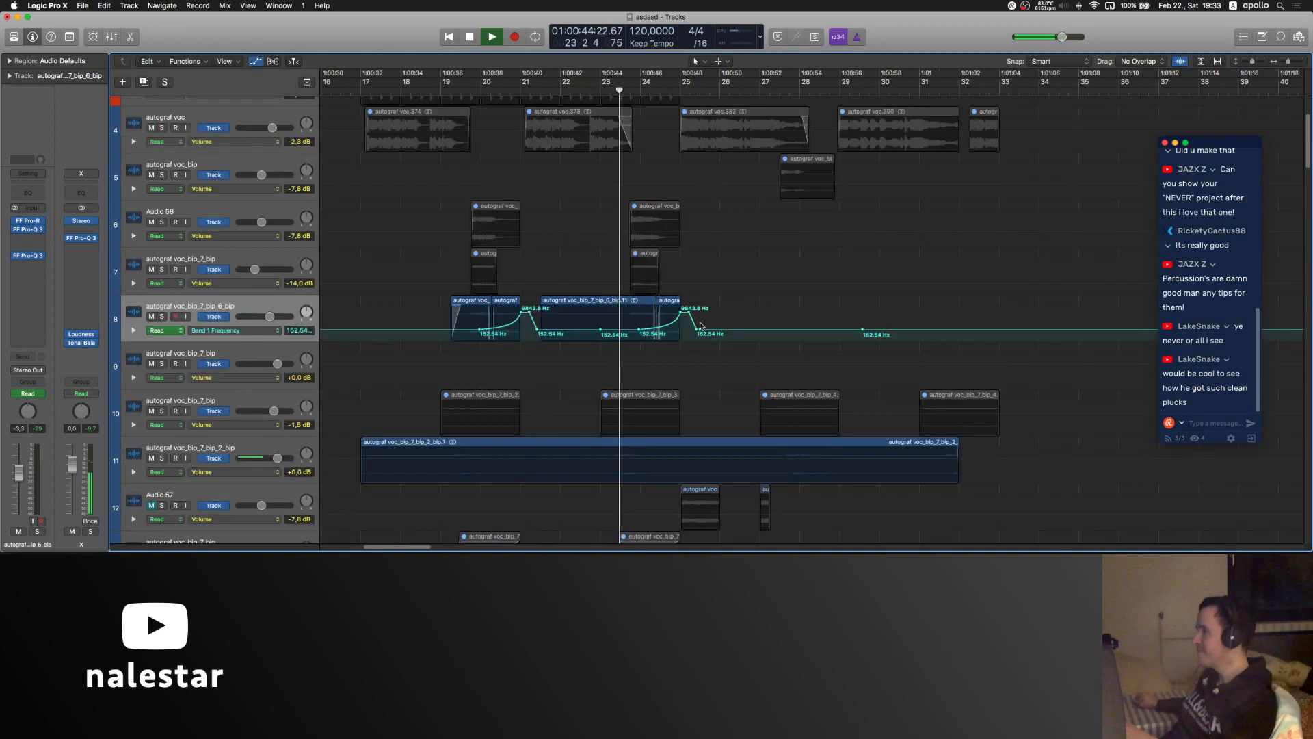
pyautogui.moveTo(688, 313); pyautogui.dragTo(784, 311)
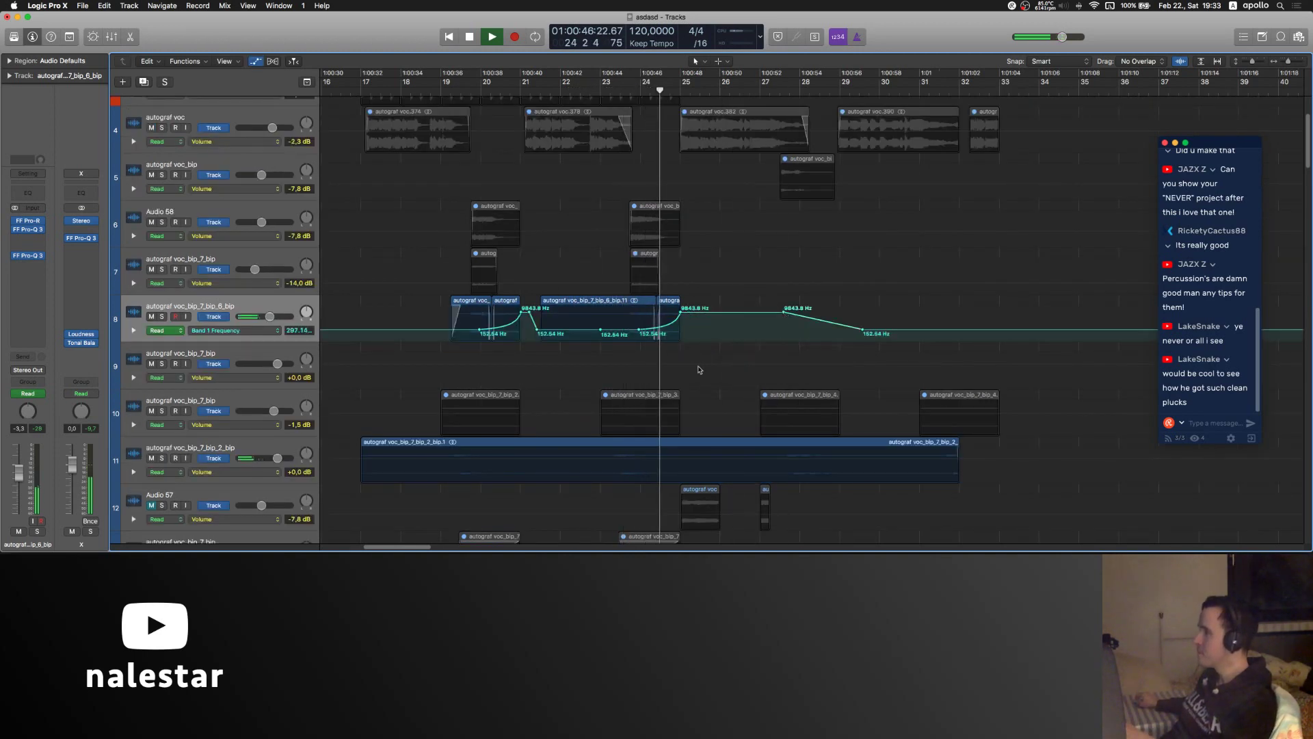
pyautogui.press('a')
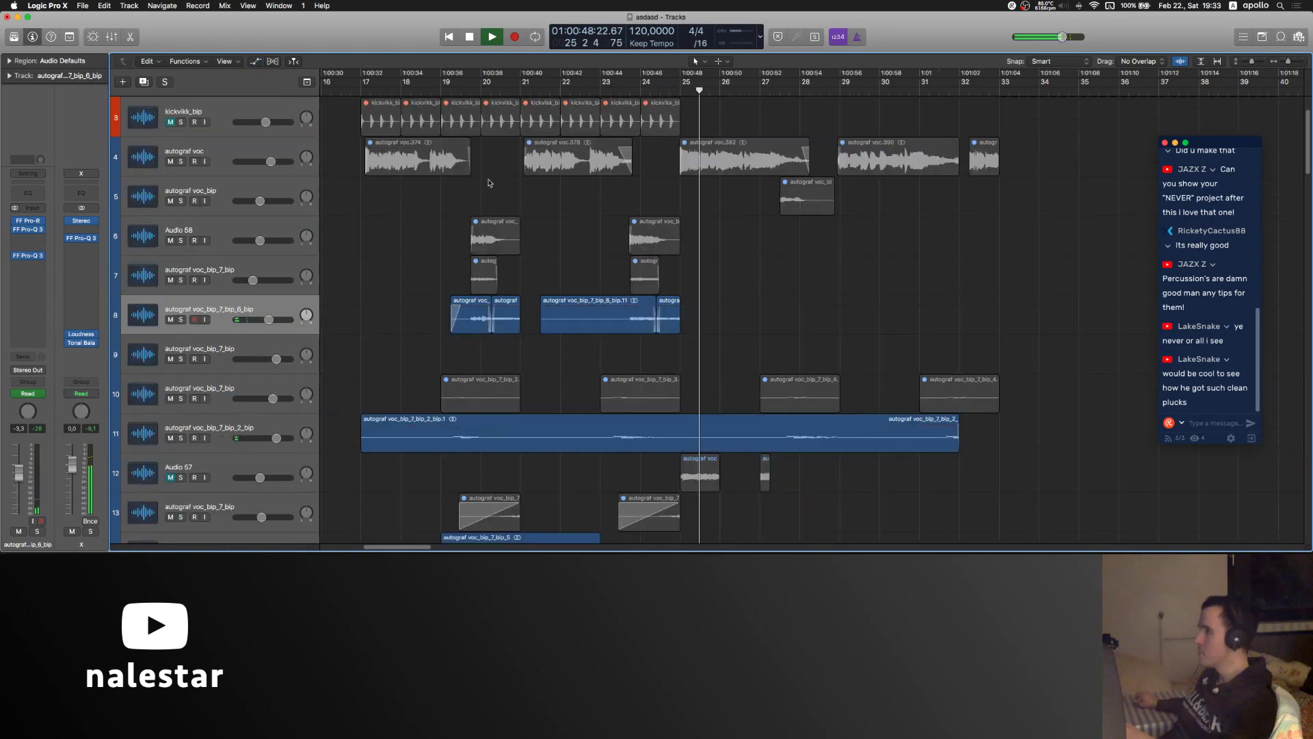
# - Try chopping the second phrase's ending on track 8 into a short slice repeated up to bar 25, with crossfades between the slices
pyautogui.scroll(3, 566, 206)
pyautogui.hscroll(1, 569, 198)
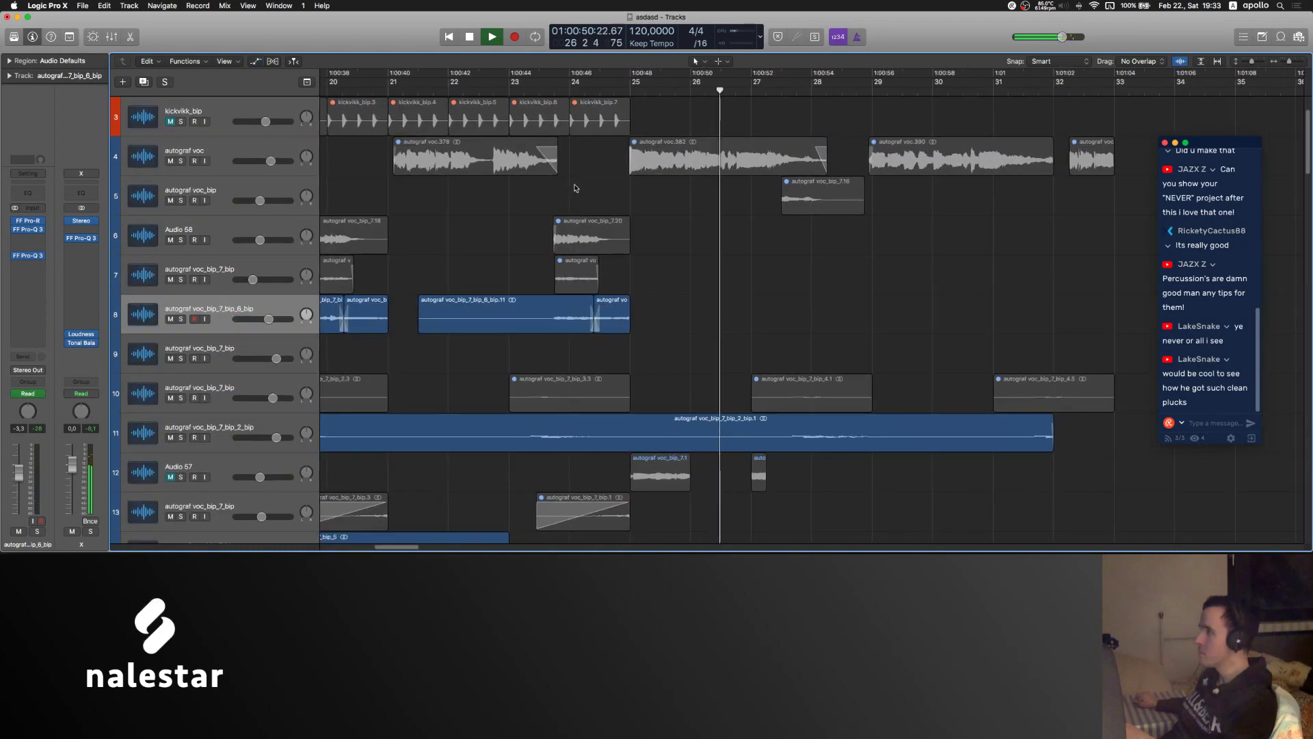
pyautogui.scroll(-2, 574, 187)
pyautogui.scroll(-1, 575, 187)
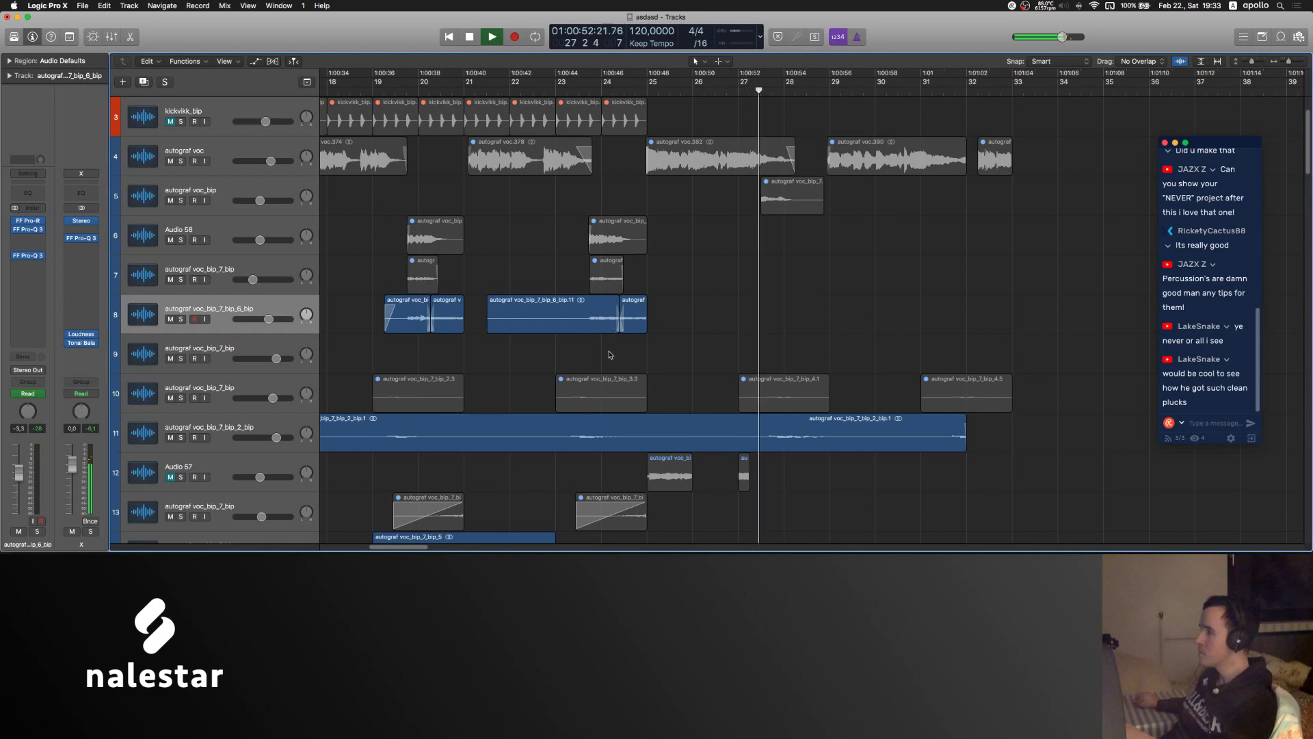
pyautogui.press('space')
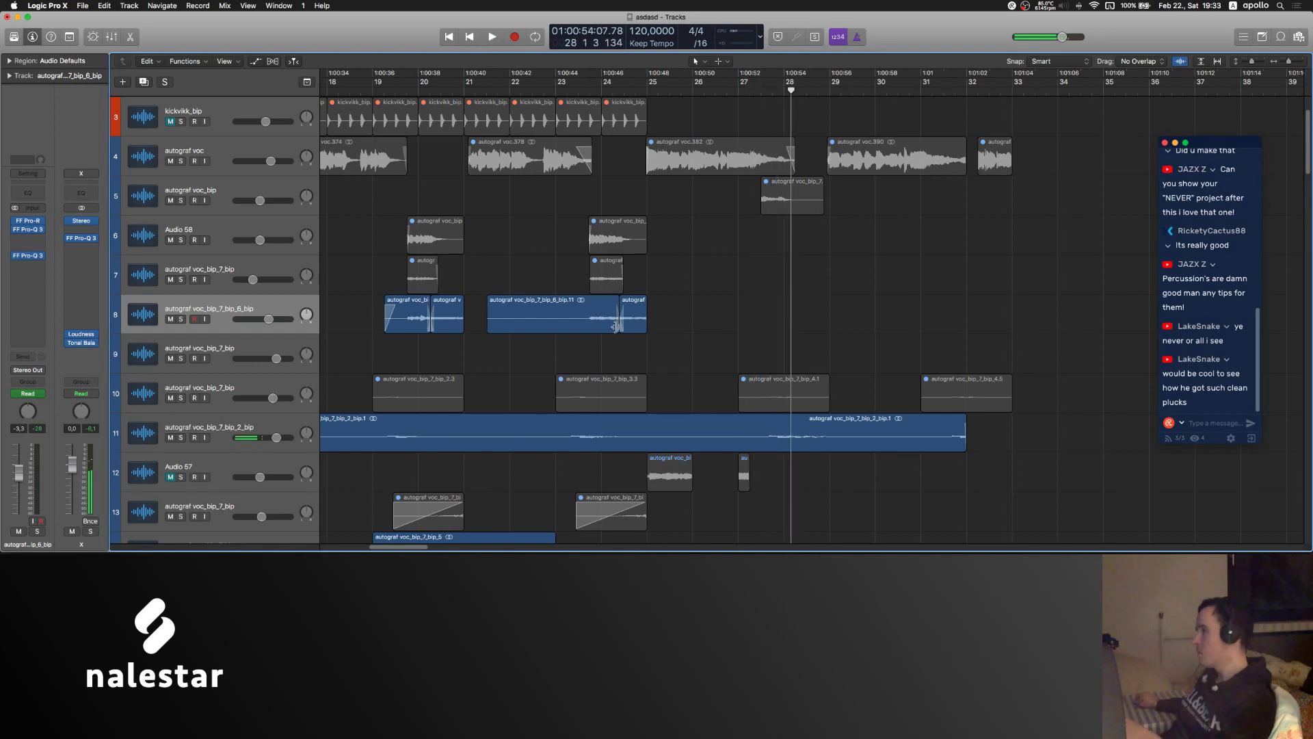
pyautogui.moveTo(616, 327); pyautogui.dragTo(662, 327)
pyautogui.keyDown('super'); pyautogui.click(616, 328); pyautogui.keyUp('super')
pyautogui.scroll(5, 616, 328)
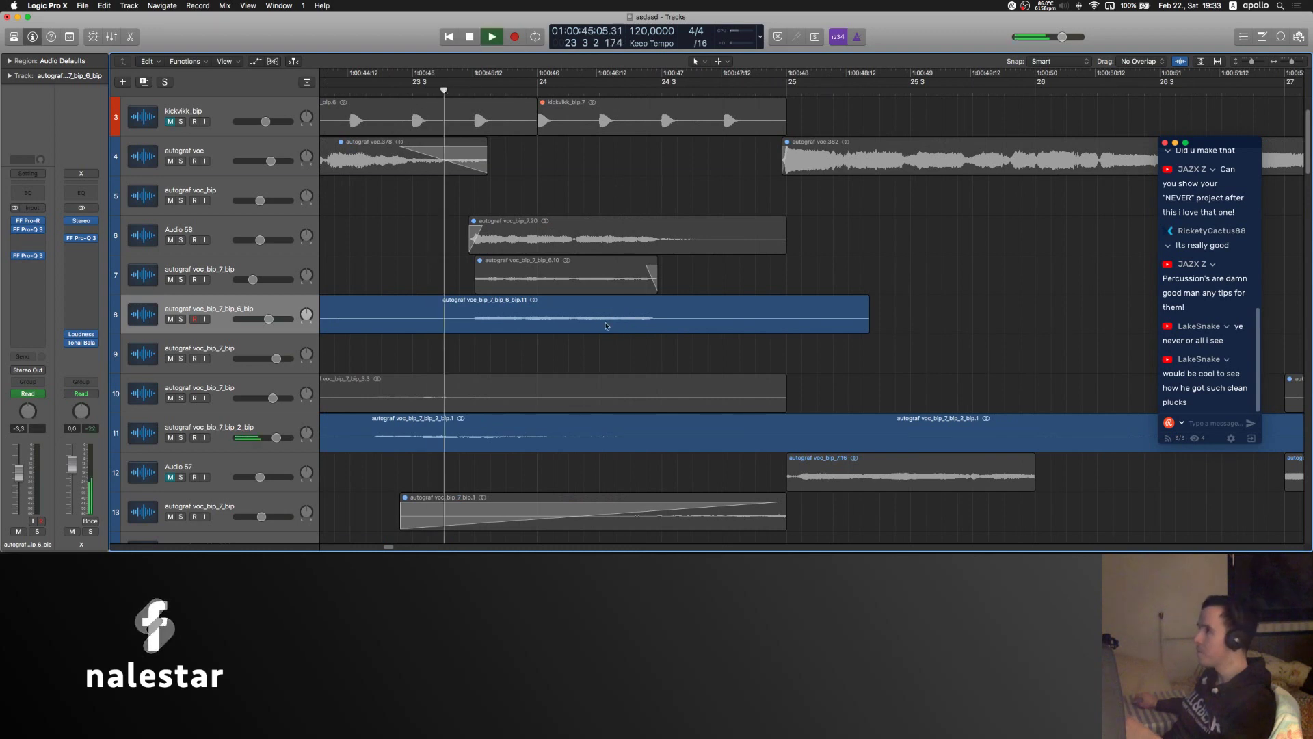
pyautogui.moveTo(602, 327); pyautogui.dragTo(631, 328)
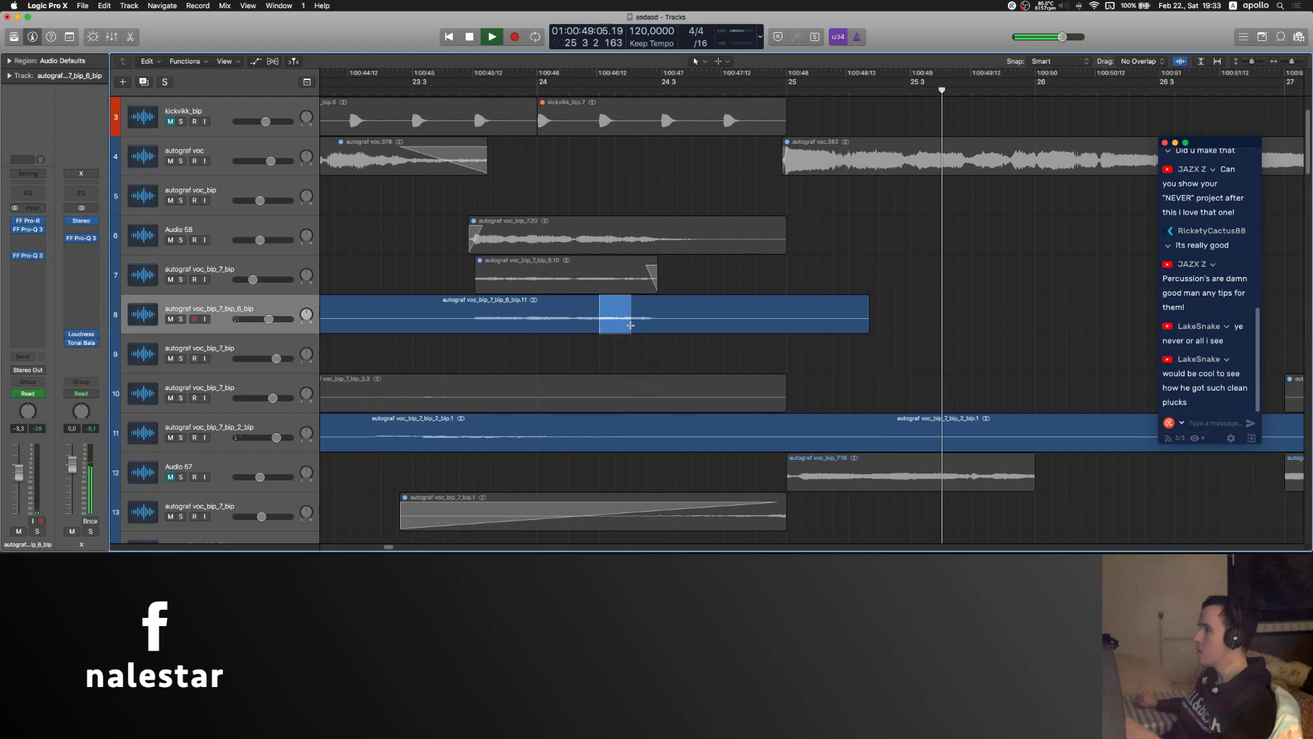
pyautogui.keyDown('alt'); pyautogui.click(631, 329); pyautogui.keyUp('alt')
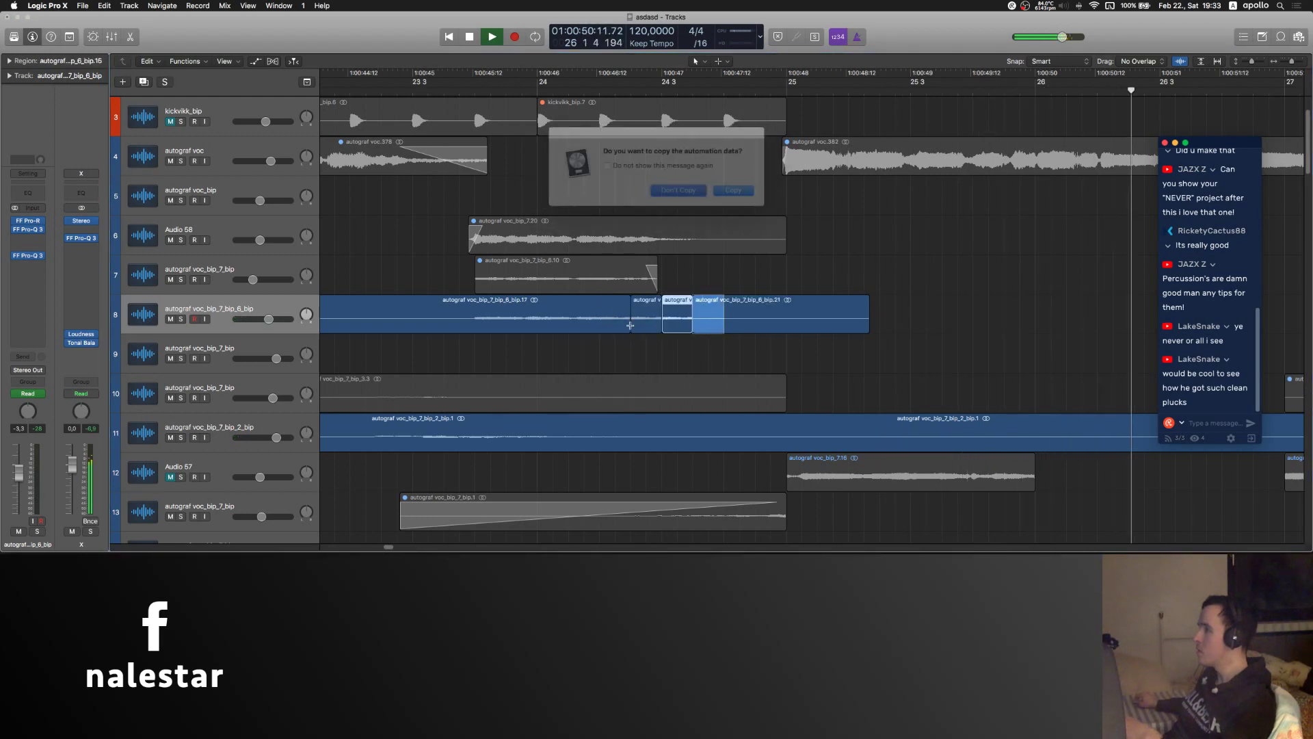
pyautogui.press('Return')
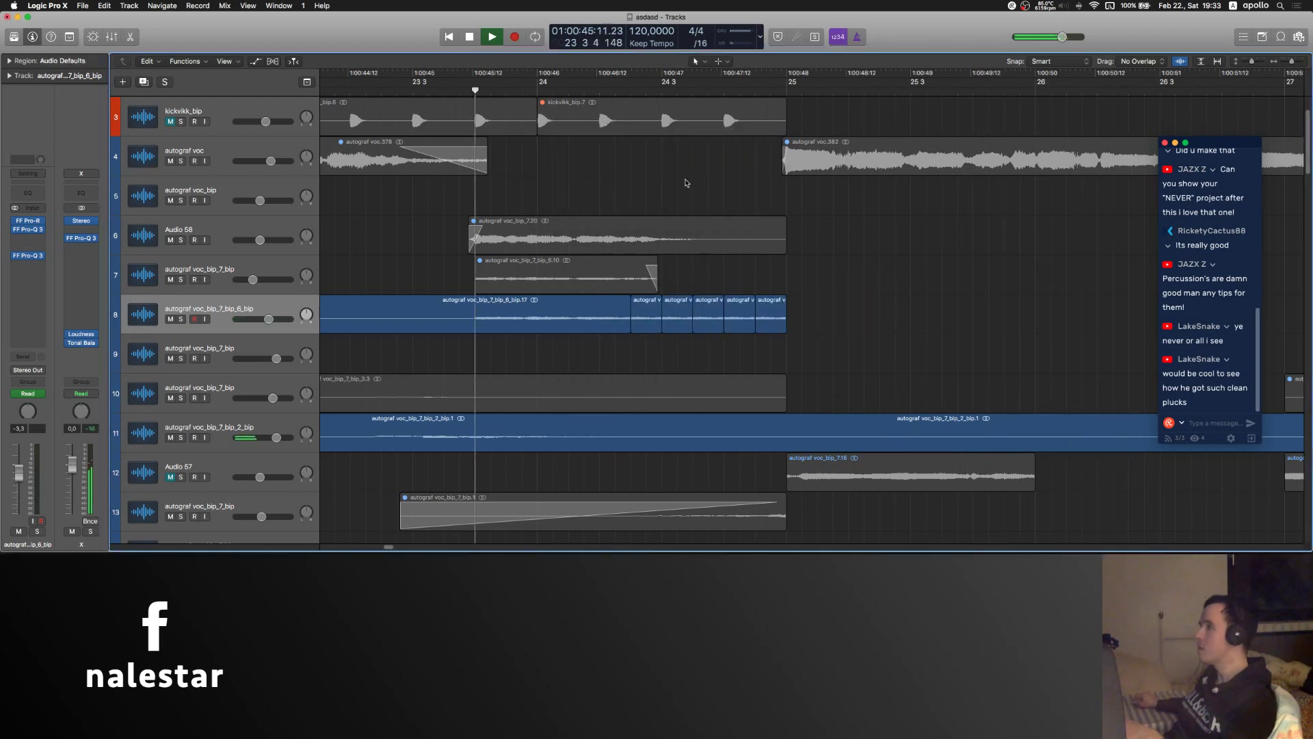
pyautogui.moveTo(831, 320); pyautogui.dragTo(641, 328)
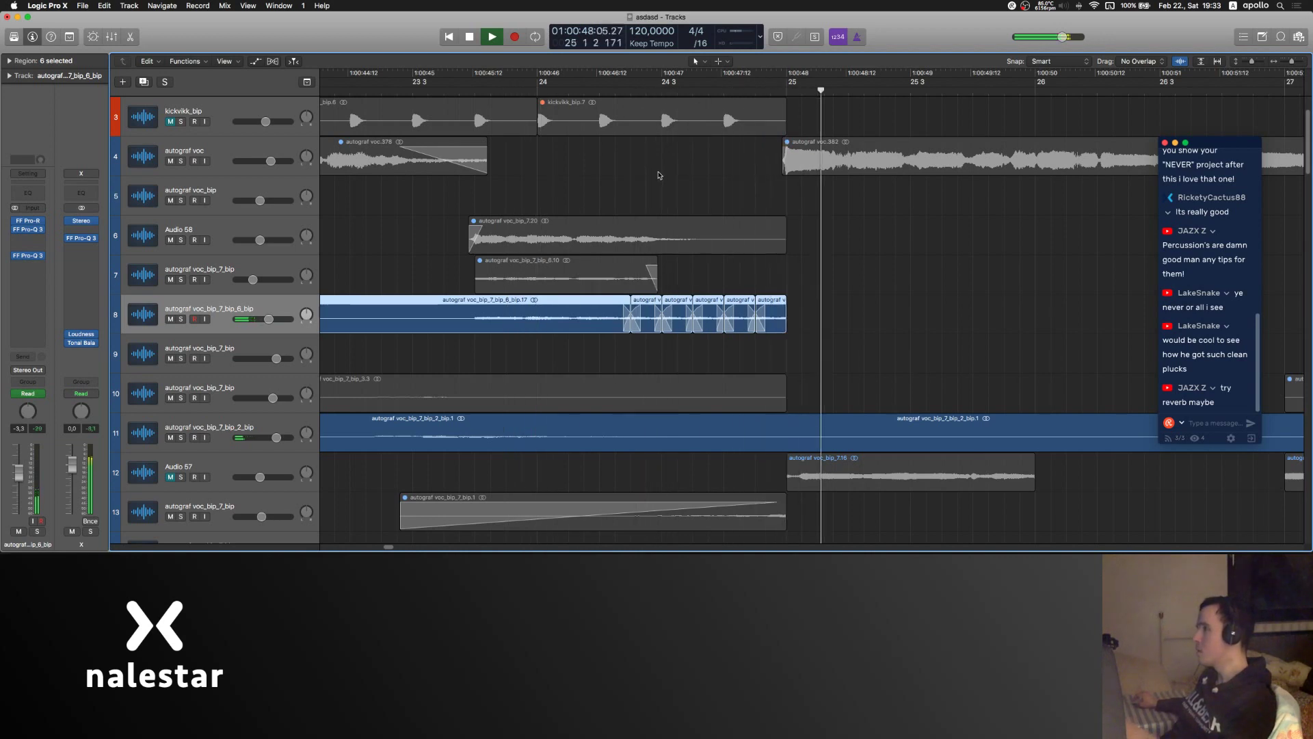
# - Play back the second phrase from about bar 22 to bar 25 to judge its repeated-slice ending
pyautogui.scroll(-5, 659, 174)
pyautogui.hscroll(-5, 565, 166)
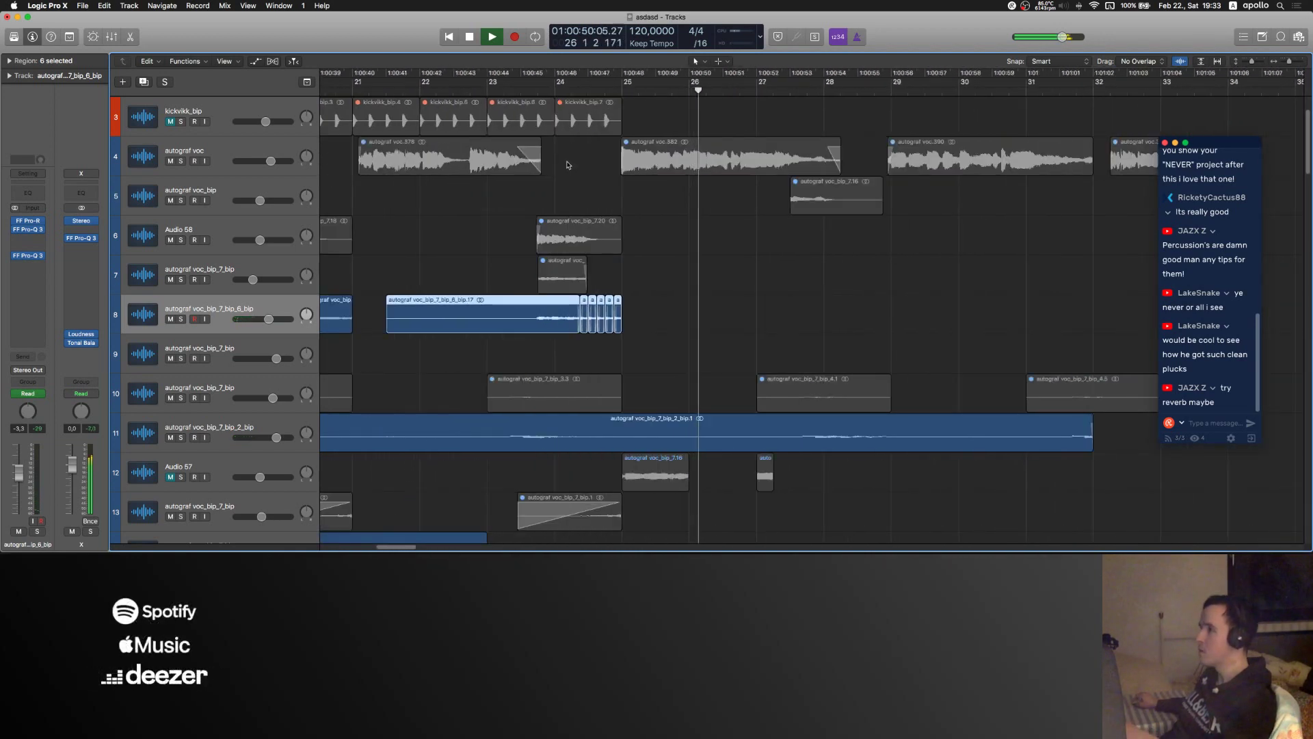
pyautogui.click(410, 94)
pyautogui.click(698, 278)
pyautogui.press('super+Right')
pyautogui.press('super+Right')
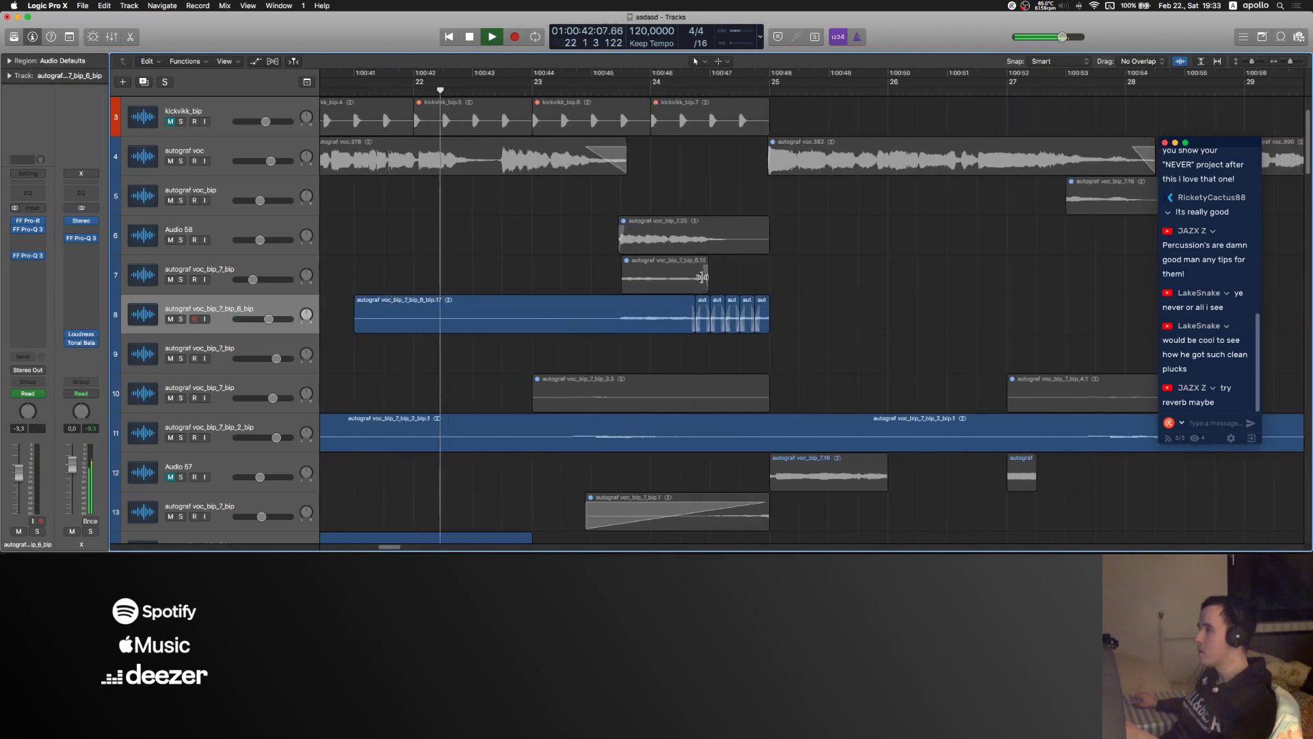
pyautogui.hscroll(2, 739, 278)
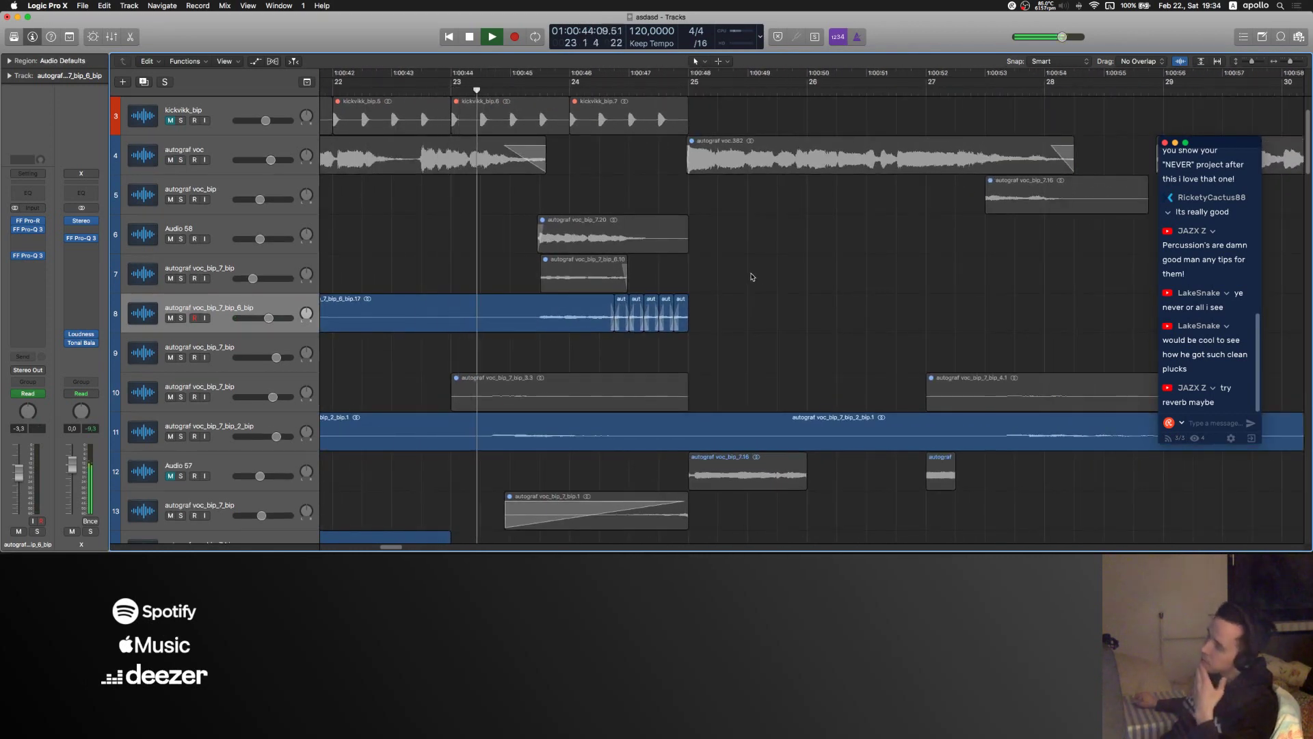
pyautogui.scroll(1, 757, 276)
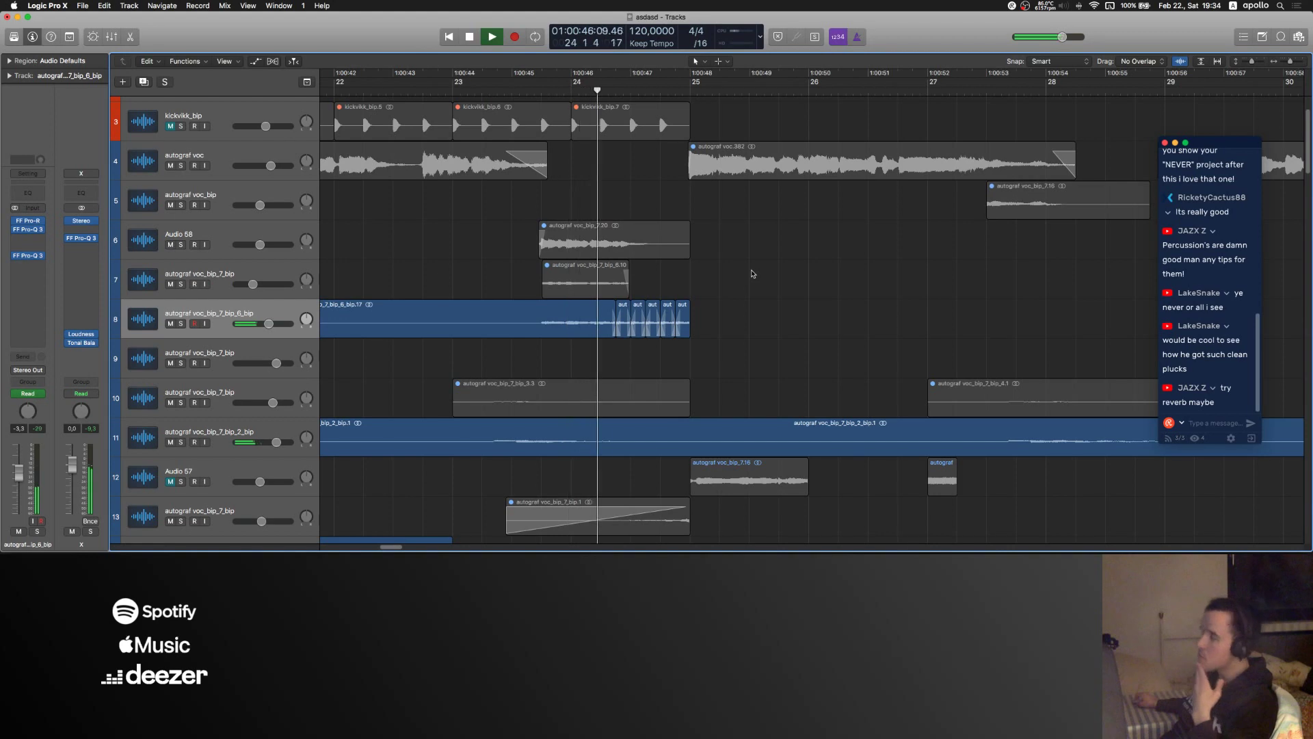
pyautogui.press('space')
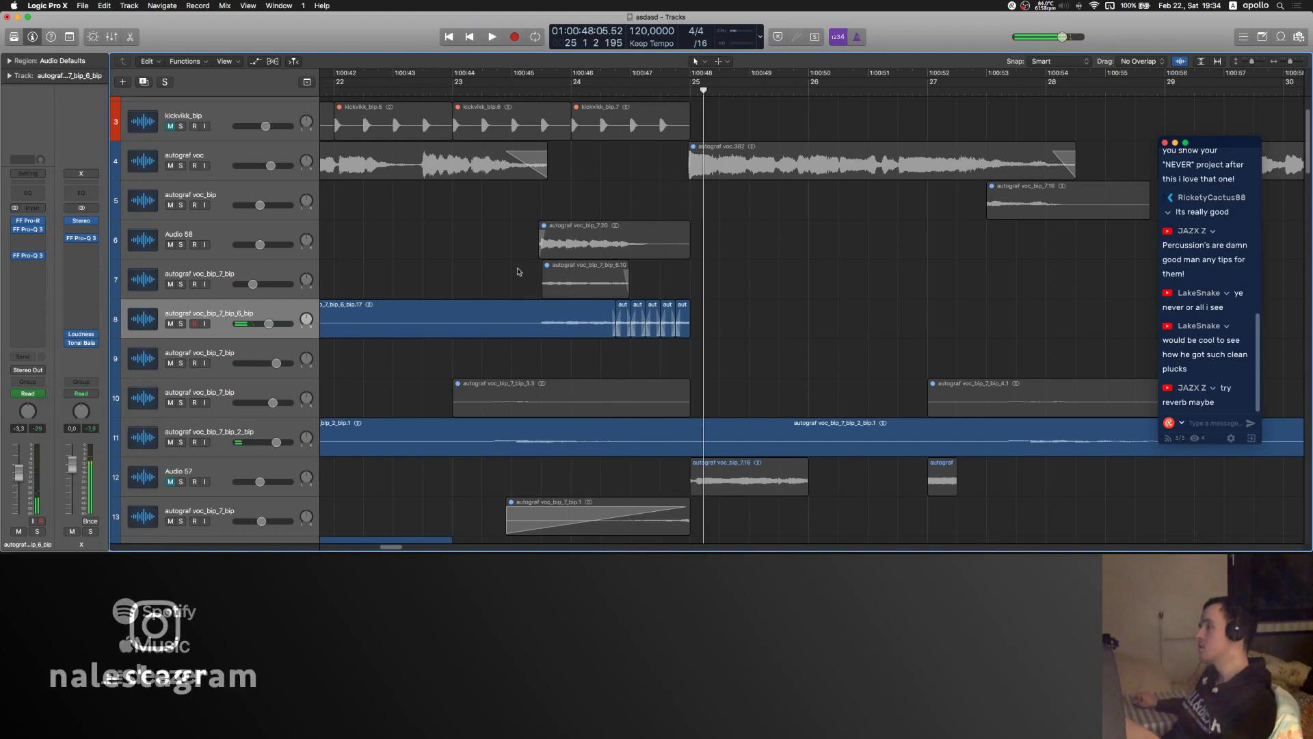
# - Undo the slice repeats on track 8, restoring the second phrase's earlier crossfaded ending
pyautogui.press('super+z')
pyautogui.press('super+z')
pyautogui.press('super+z')
pyautogui.press('super+z')
pyautogui.press('super+z')
pyautogui.scroll(1, 517, 270)
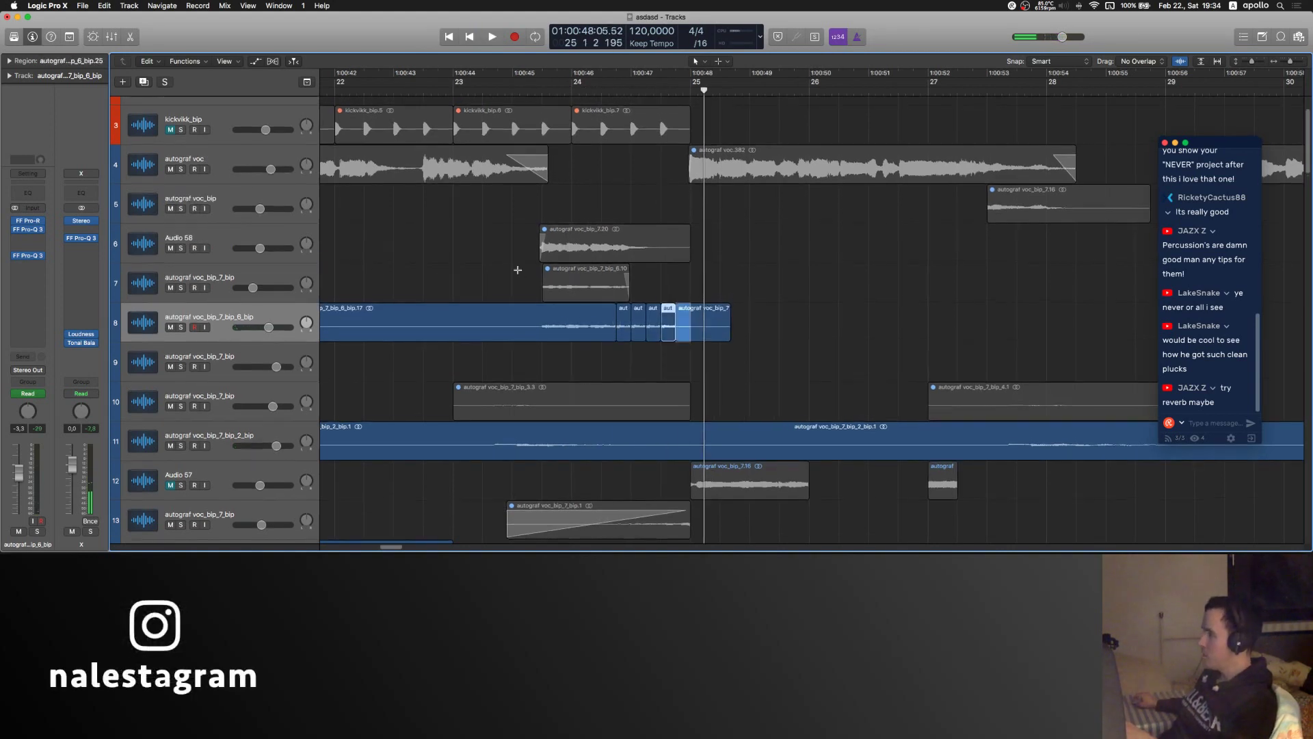
pyautogui.press('super+shift+z')
pyautogui.press('super+shift+z')
pyautogui.click(507, 271)
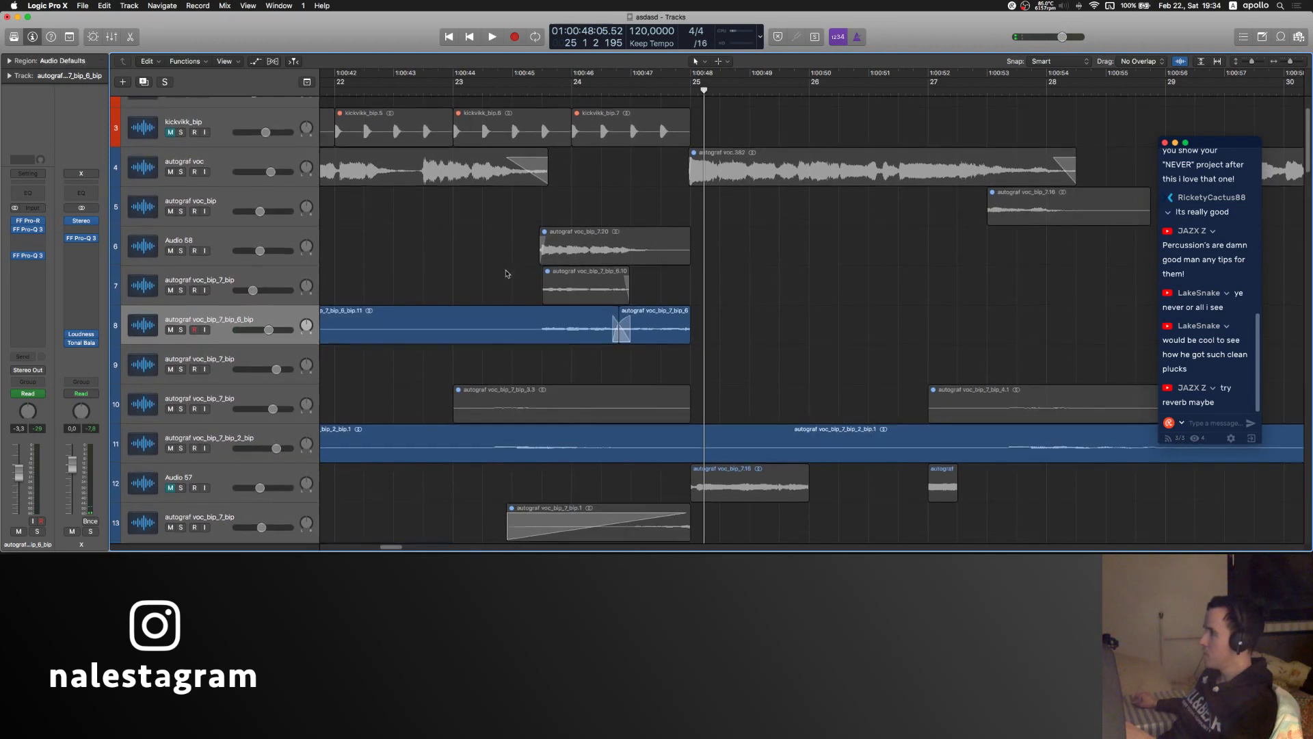
# - Lower the peak of the first phrase's low-cut sweep at bar 21 on track 8 to 2121.7 Hz
pyautogui.hscroll(-4, 517, 236)
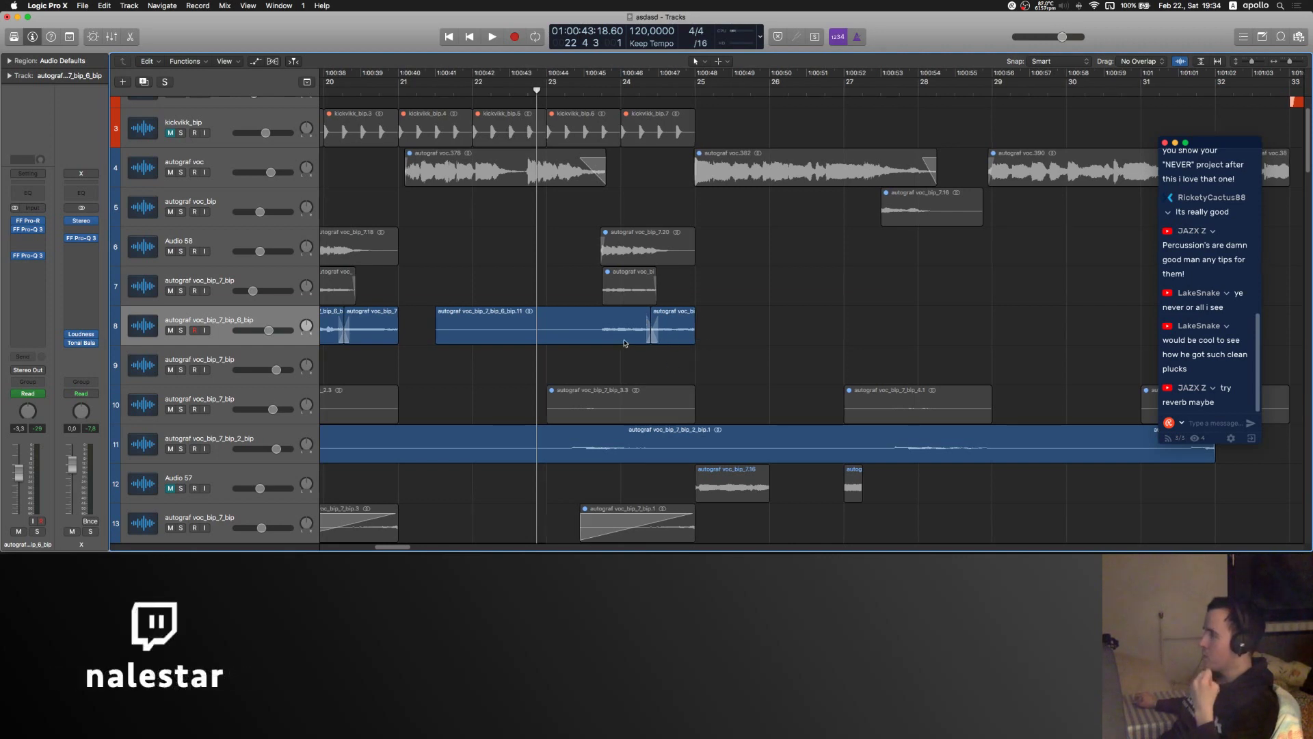
pyautogui.hscroll(-3, 642, 309)
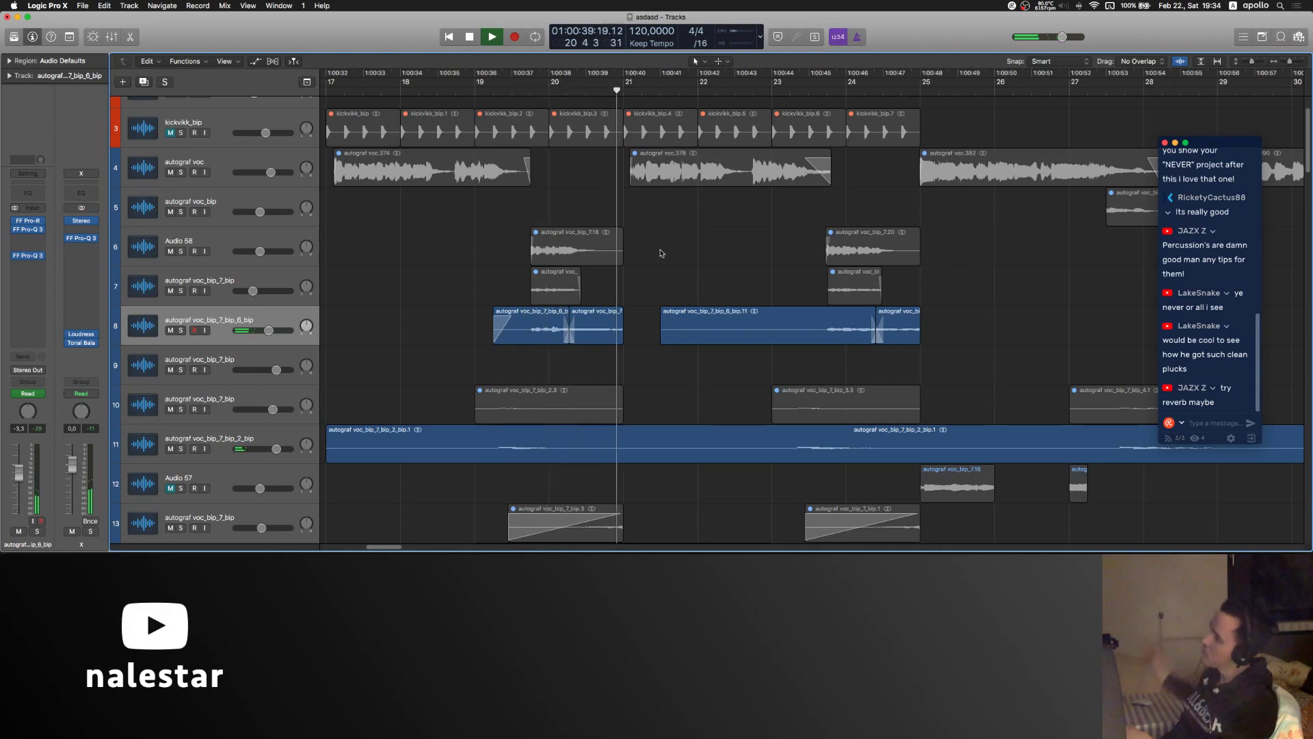
pyautogui.scroll(-4, 660, 253)
pyautogui.hscroll(2, 671, 255)
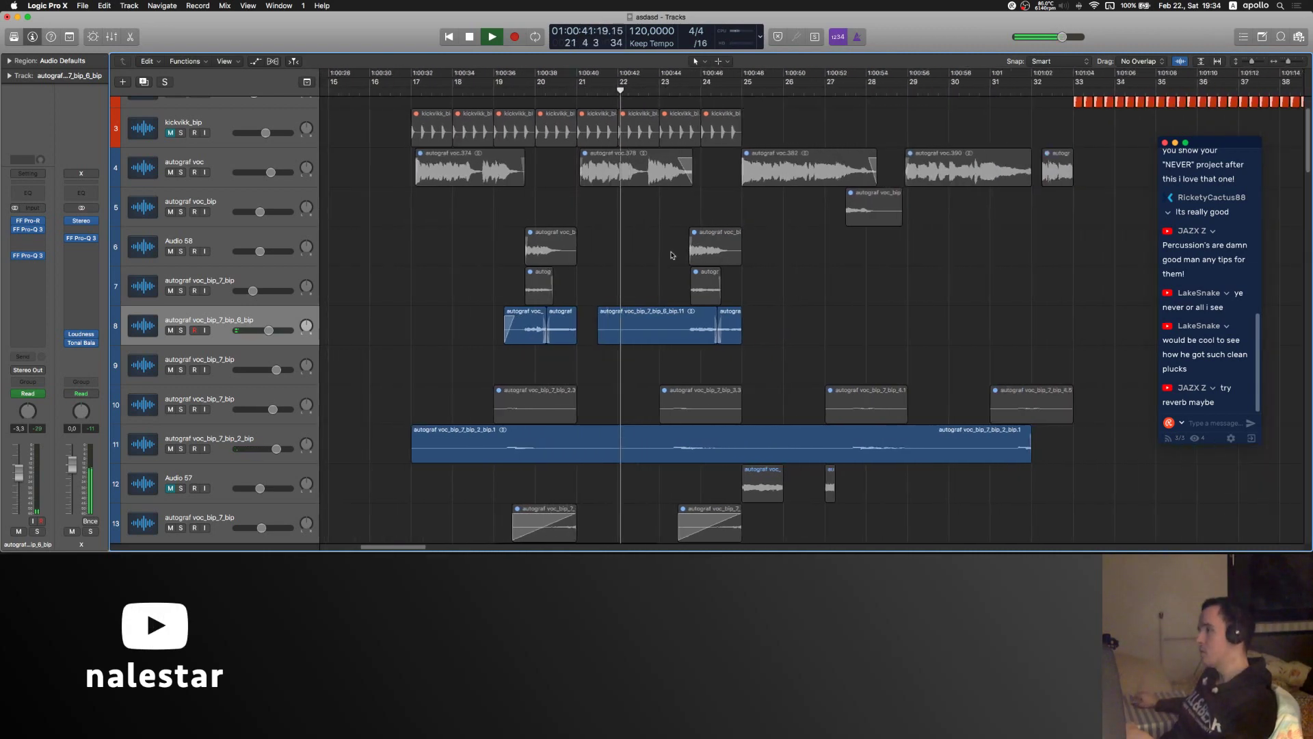
pyautogui.press('a')
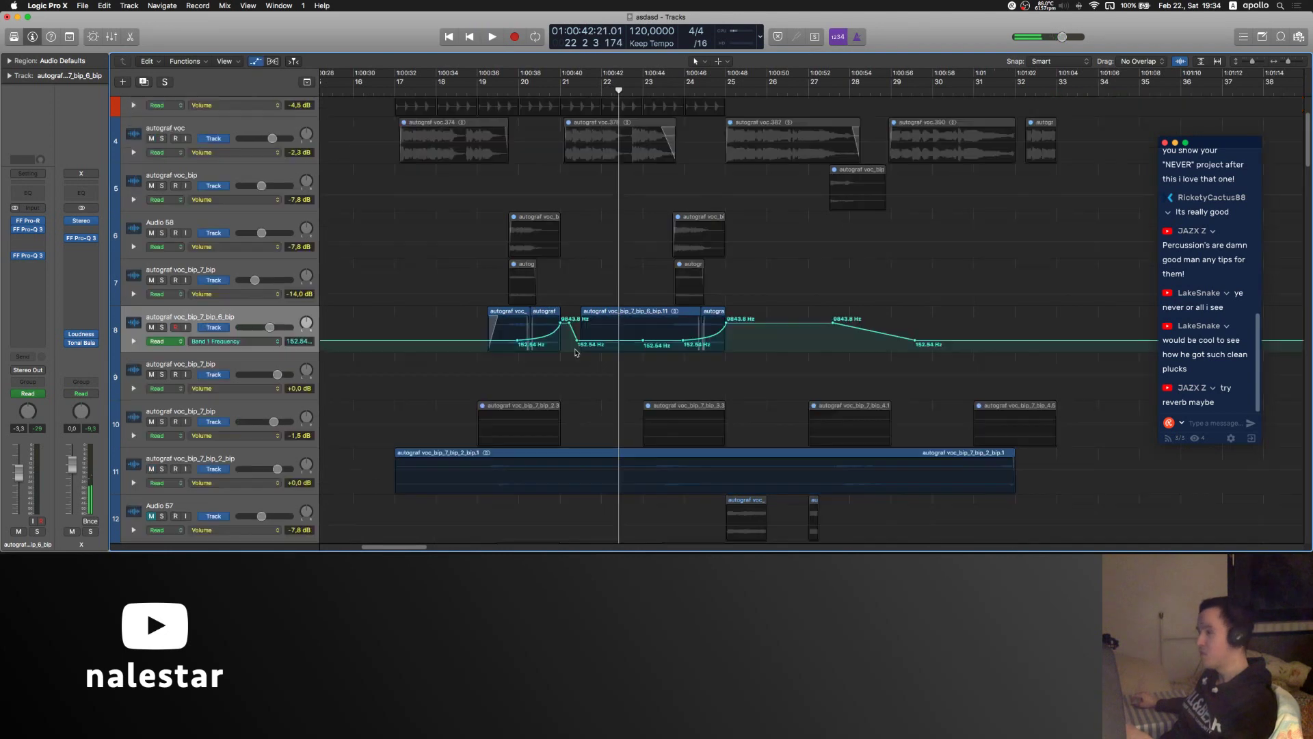
pyautogui.moveTo(568, 327); pyautogui.dragTo(568, 331)
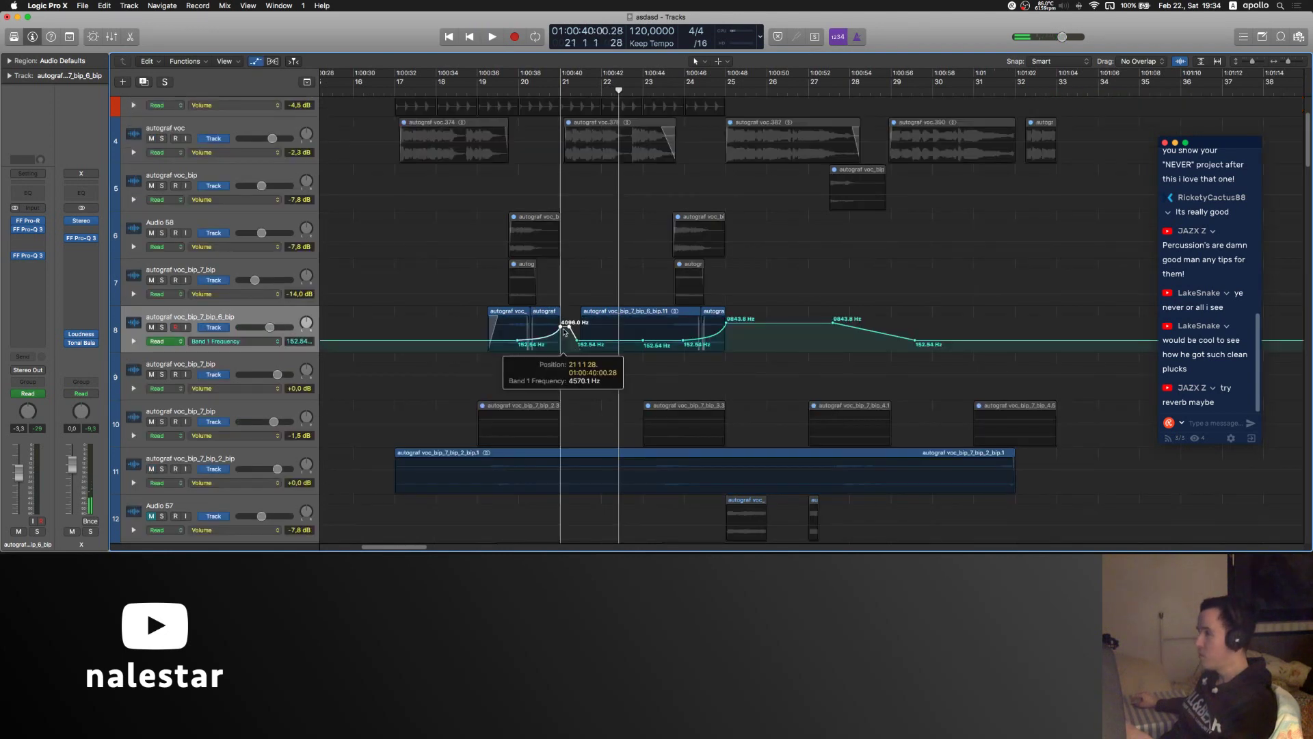
pyautogui.click(501, 93)
pyautogui.press('space')
pyautogui.moveTo(567, 328); pyautogui.dragTo(567, 356)
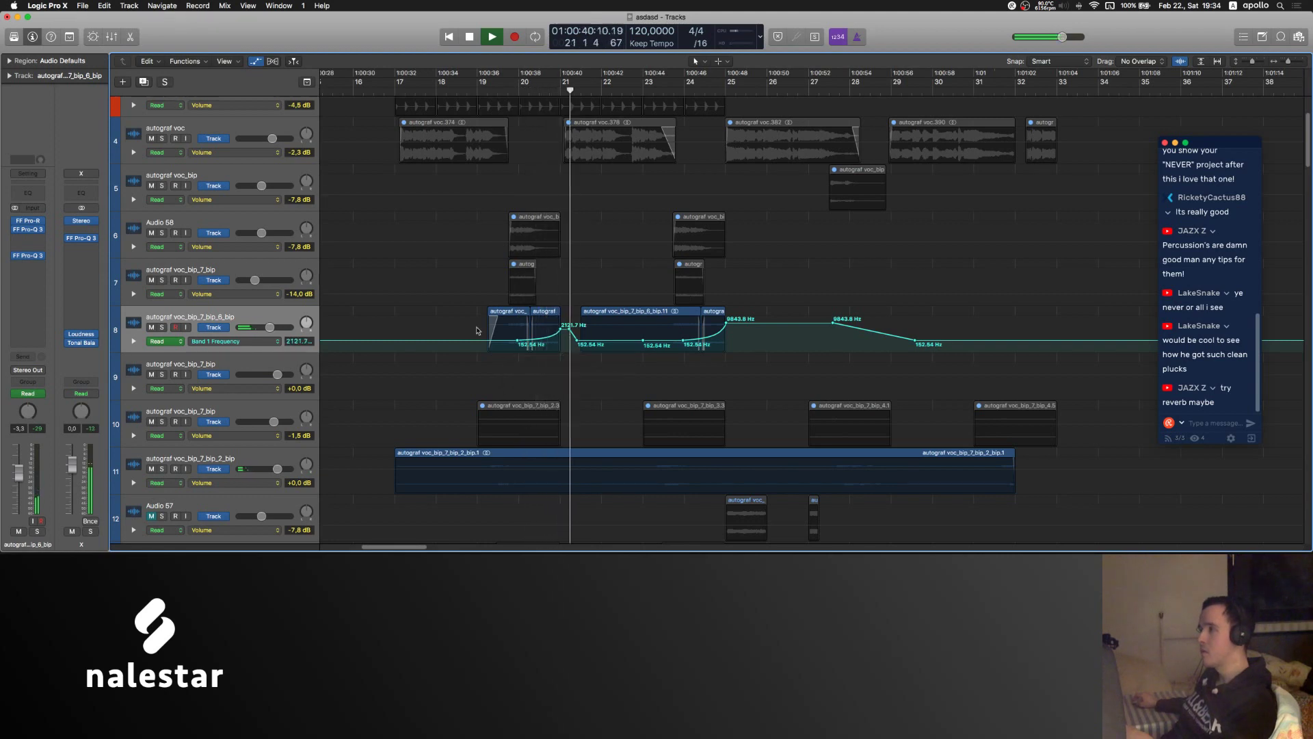
pyautogui.press('a')
# - Replay the second phrase and set the high cut of track 8's last Pro-Q 3 to about 8.28 kHz at 72 dB/oct
pyautogui.hscroll(3, 541, 267)
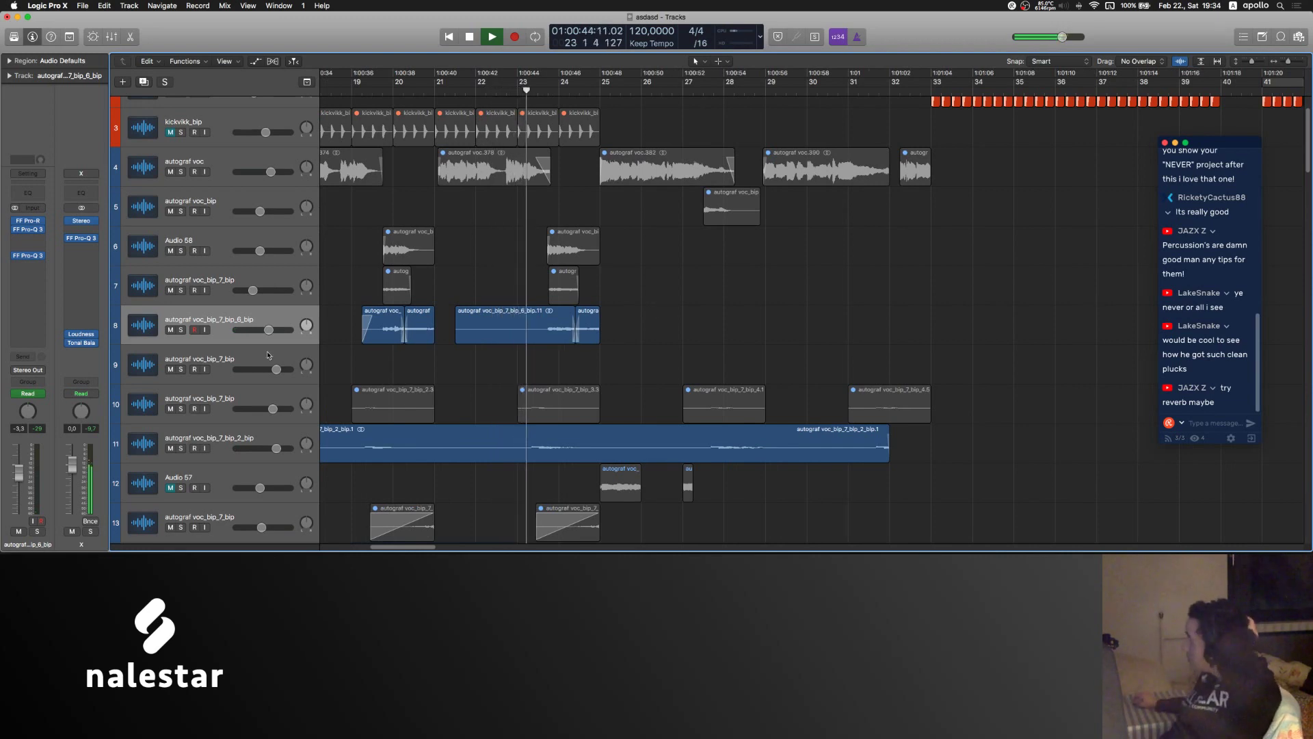
pyautogui.click(171, 330)
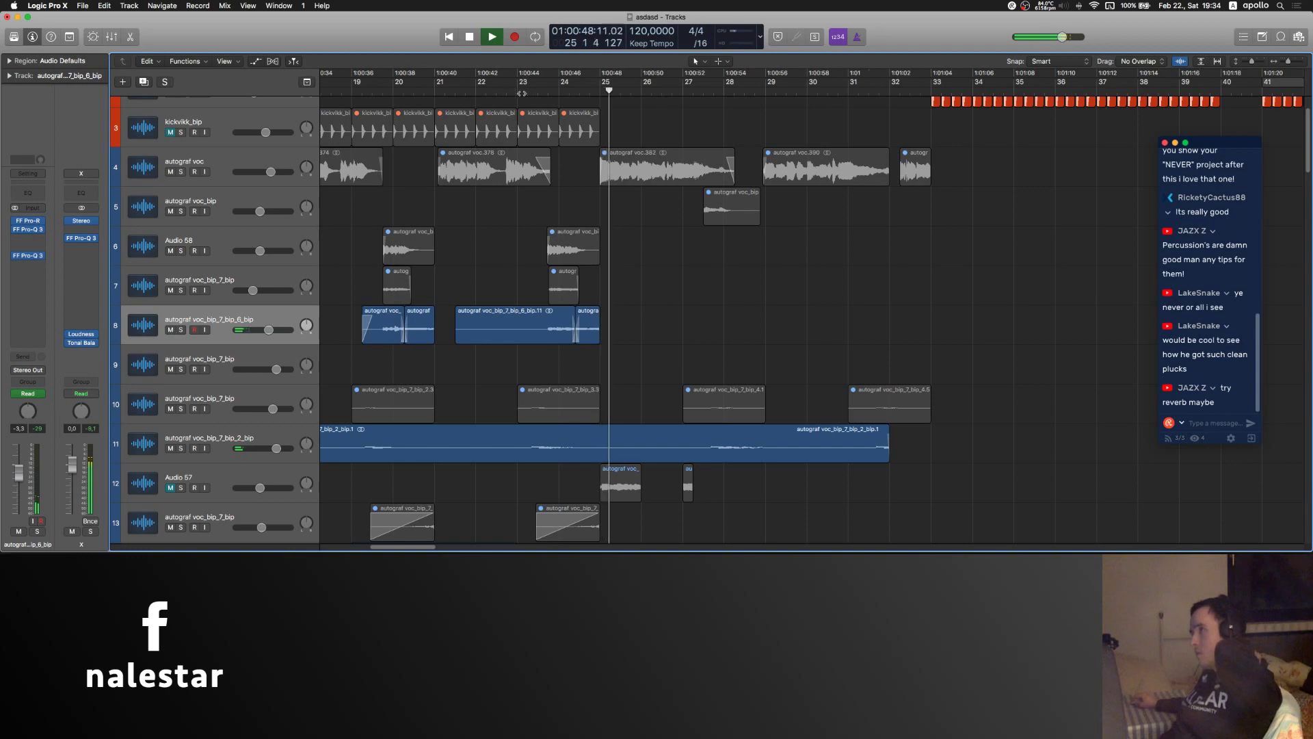
pyautogui.click(527, 91)
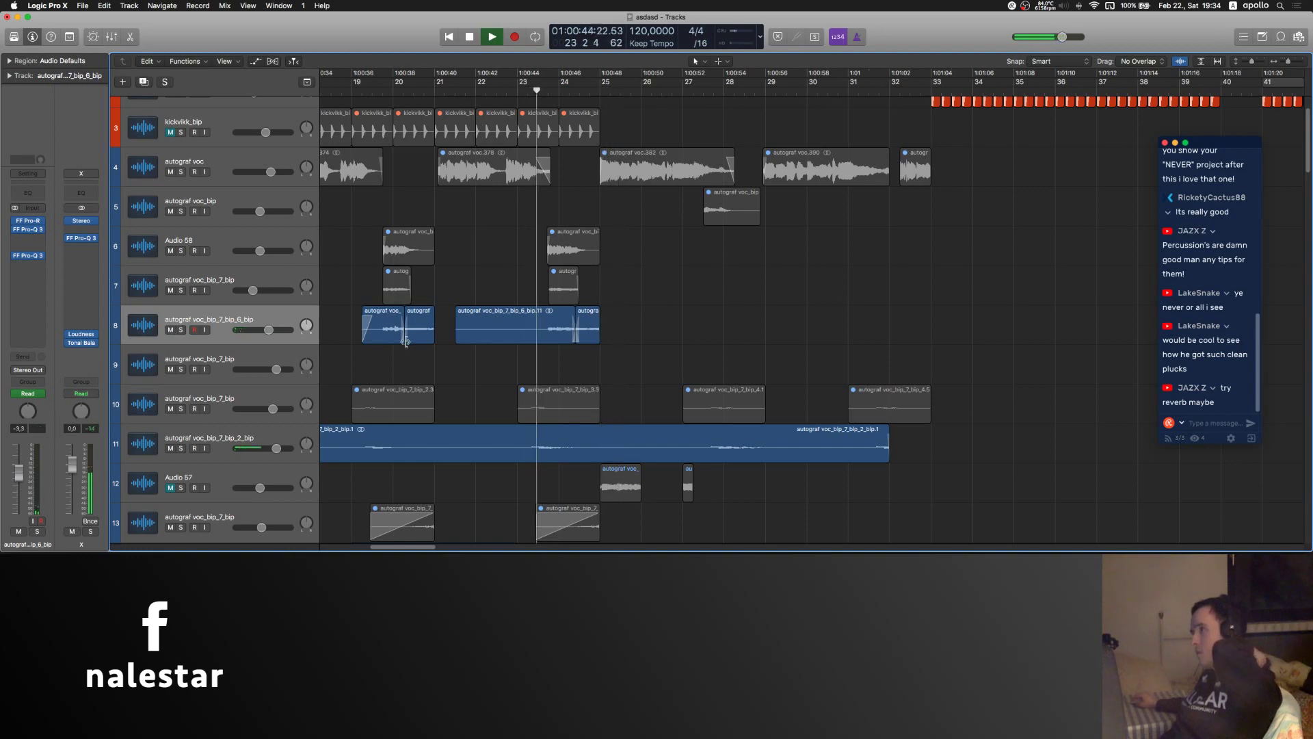
pyautogui.click(27, 255)
pyautogui.moveTo(495, 182); pyautogui.dragTo(399, 187)
pyautogui.click(221, 63)
pyautogui.moveTo(321, 39); pyautogui.dragTo(520, 51)
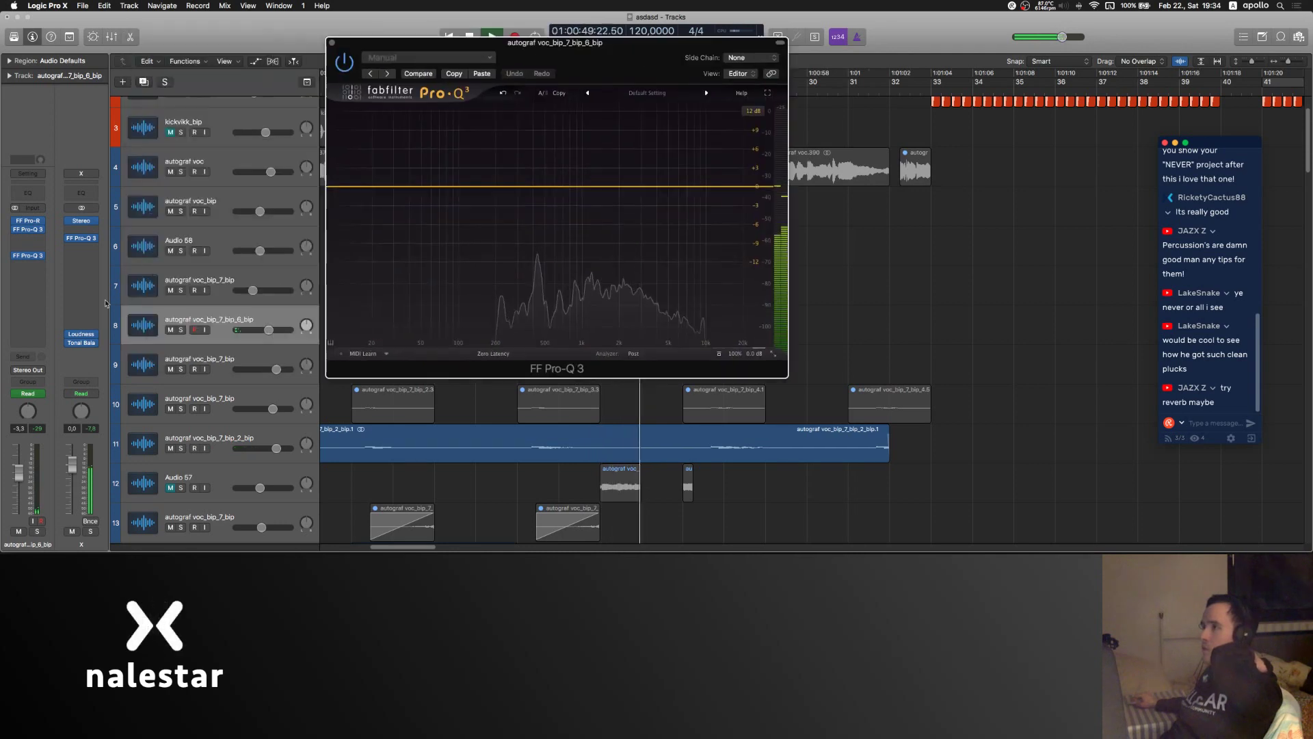
pyautogui.click(418, 73)
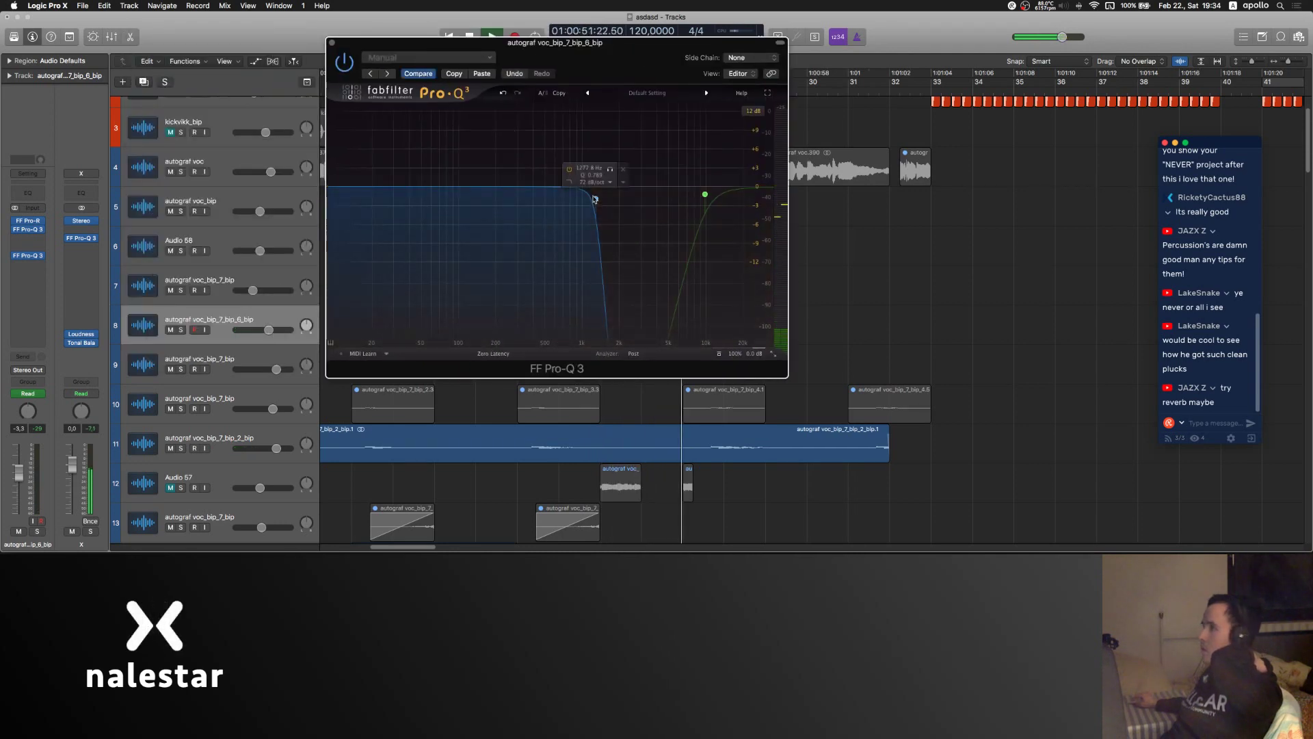
pyautogui.moveTo(596, 199); pyautogui.dragTo(696, 194)
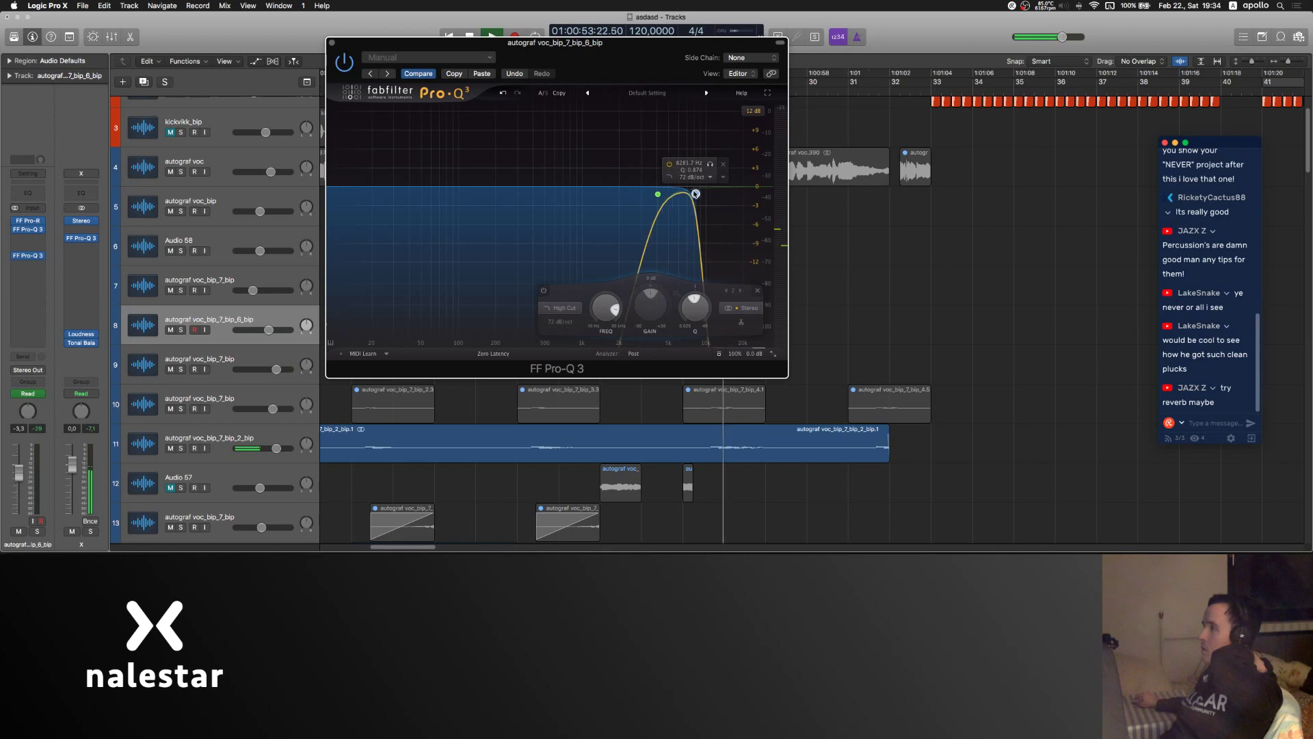
pyautogui.moveTo(603, 67); pyautogui.dragTo(851, 77)
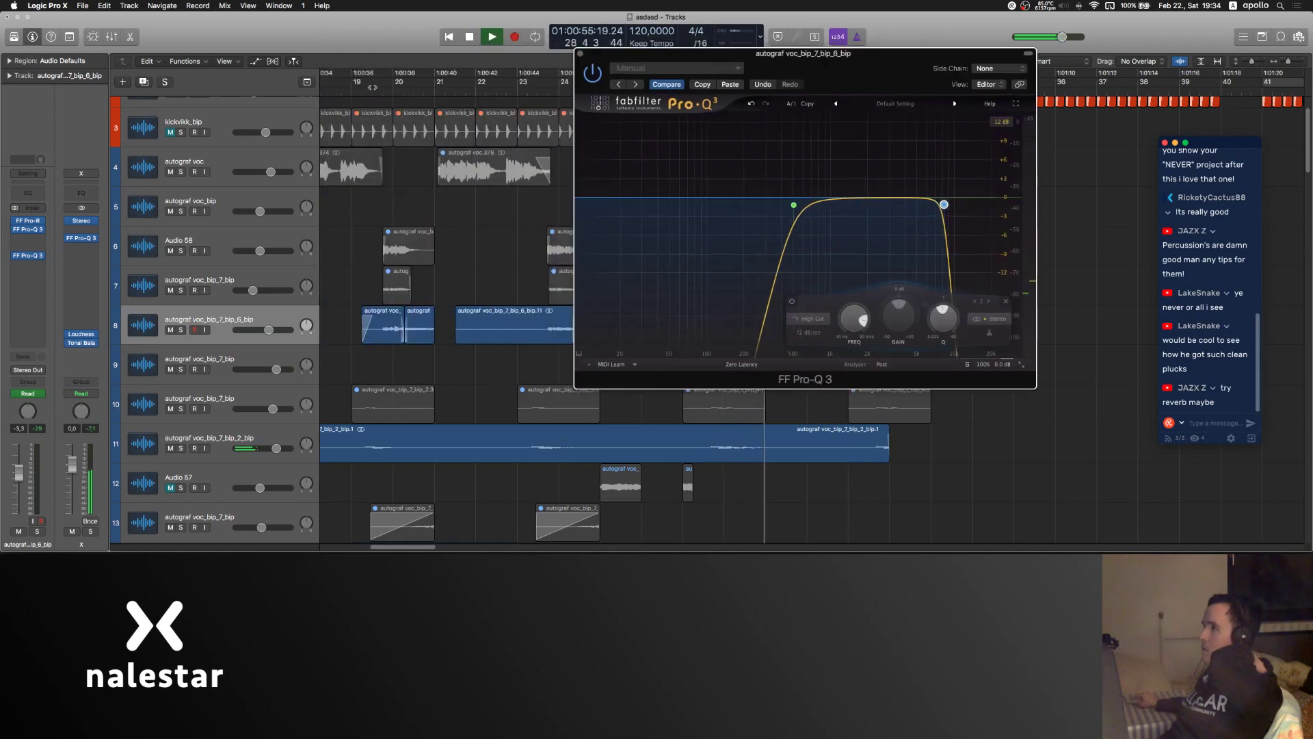
# - Register the high cut's frequency for automation on track 8 in Touch mode during playback, and return the track to Read
pyautogui.click(383, 84)
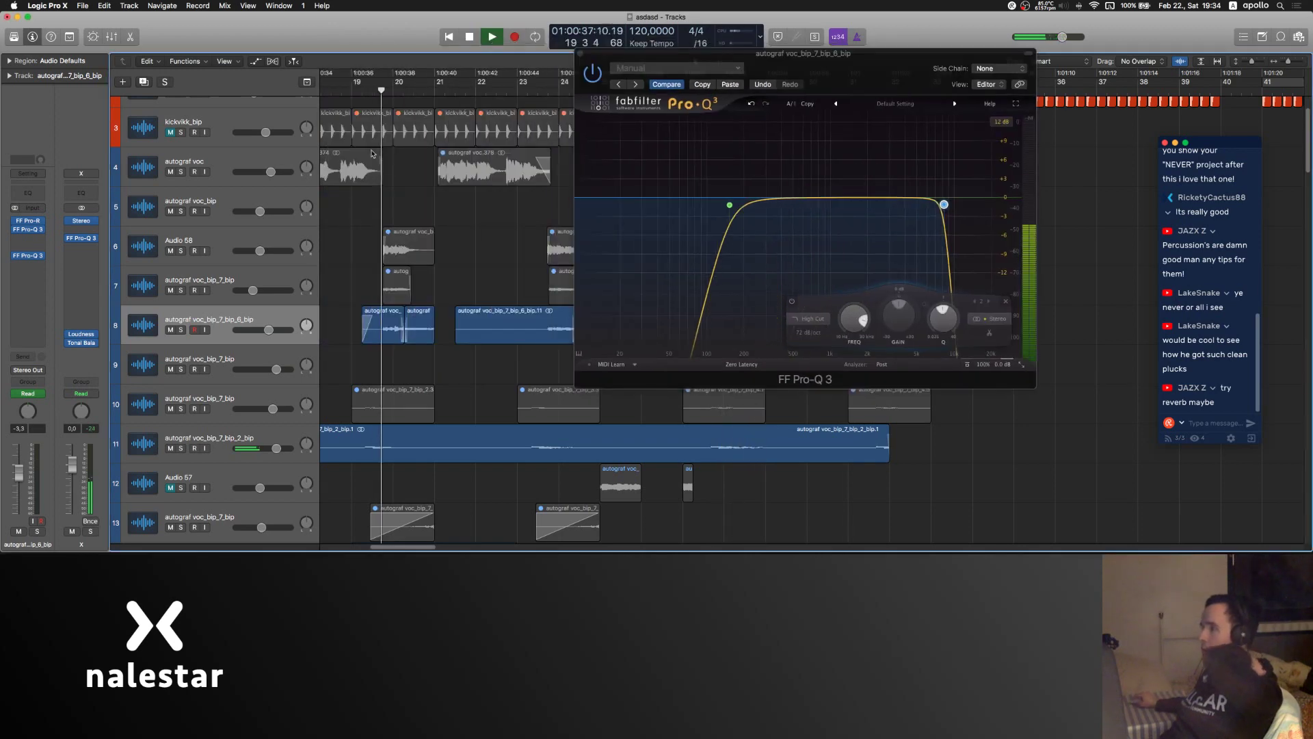
pyautogui.click(27, 394)
pyautogui.click(28, 405)
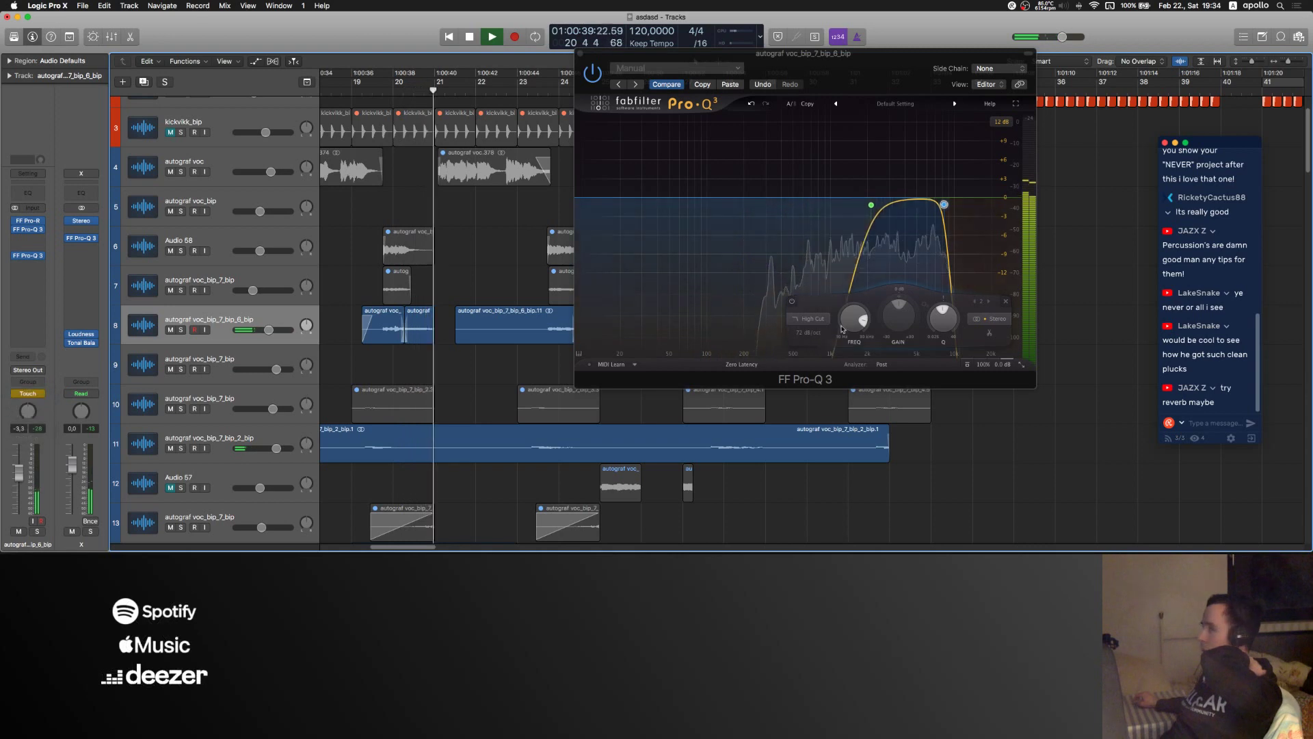
pyautogui.click(27, 393)
pyautogui.click(27, 382)
pyautogui.press('a')
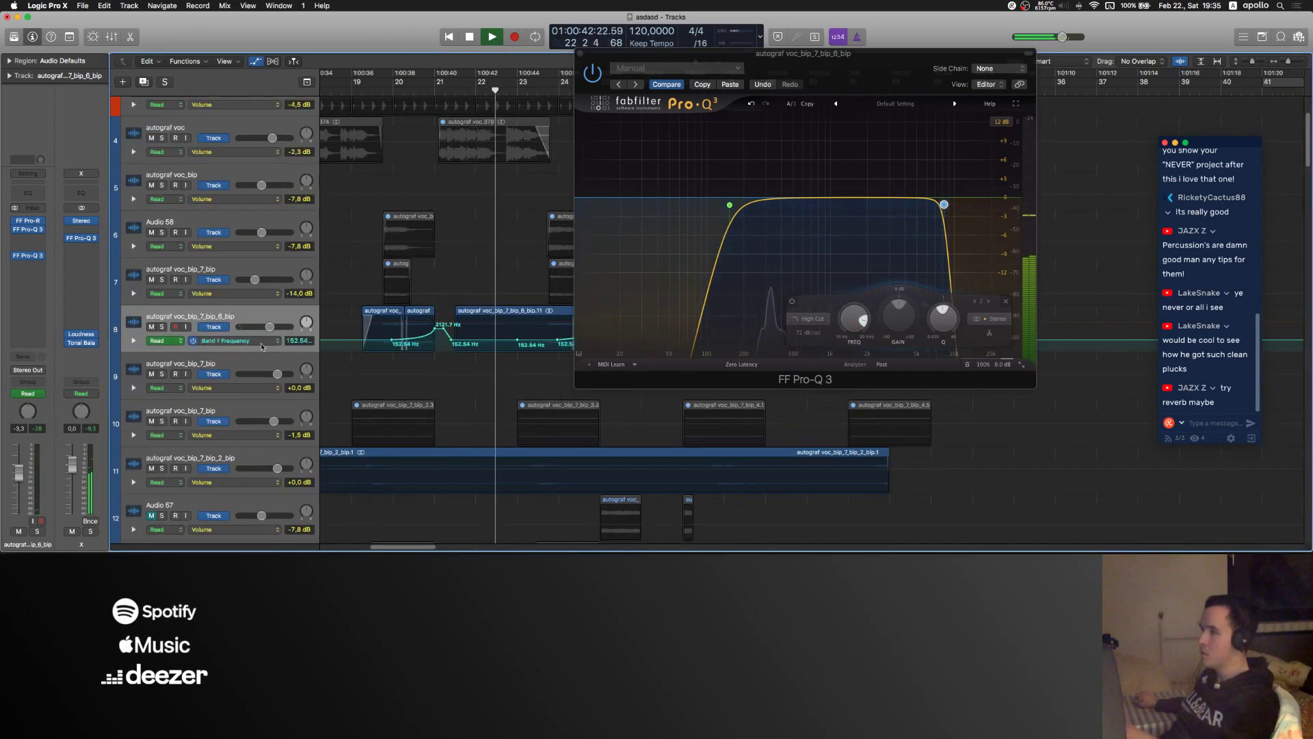
# - Show the high-cut frequency automation and draw a dip from 8283.4 Hz at bar 24 to about 344 Hz at bar 25, returning before bar 27
pyautogui.click(251, 341)
pyautogui.click(273, 349)
pyautogui.hscroll(5, 411, 331)
pyautogui.click(403, 323)
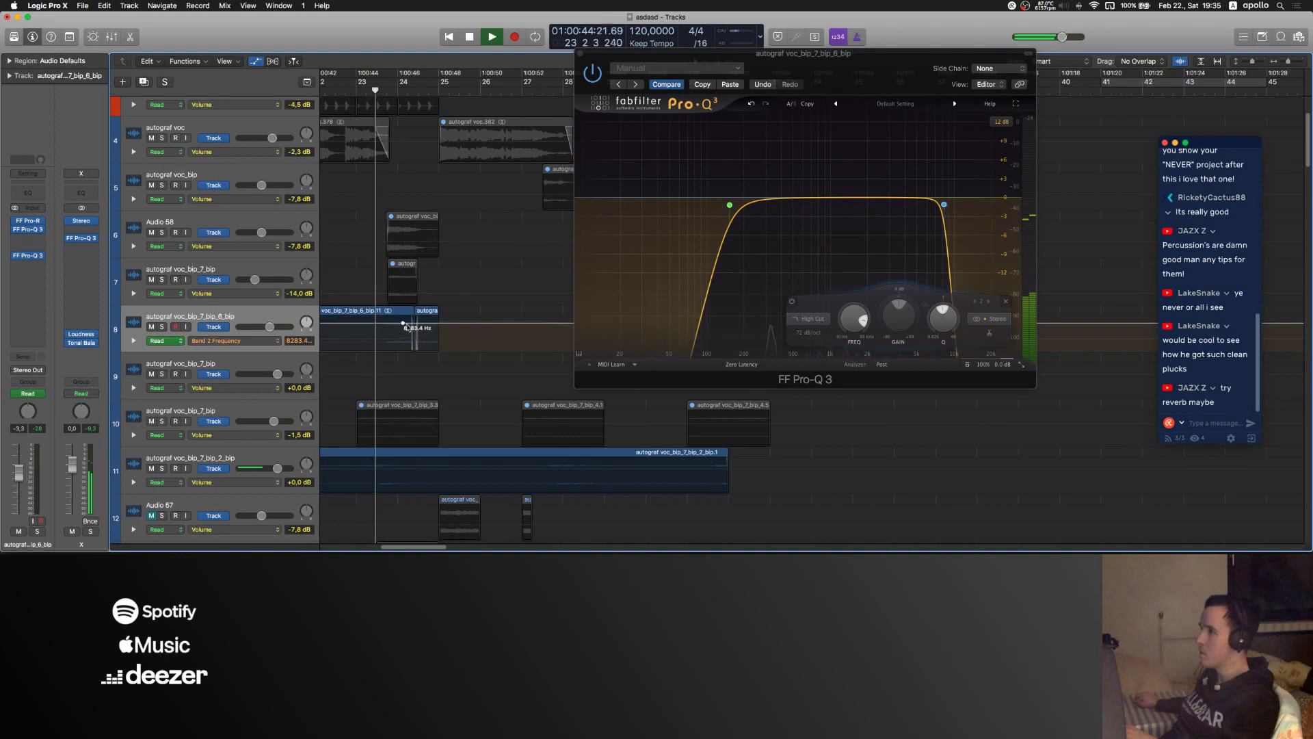
pyautogui.click(444, 323)
pyautogui.click(466, 323)
pyautogui.click(510, 323)
pyautogui.moveTo(455, 324); pyautogui.dragTo(448, 340)
pyautogui.click(581, 53)
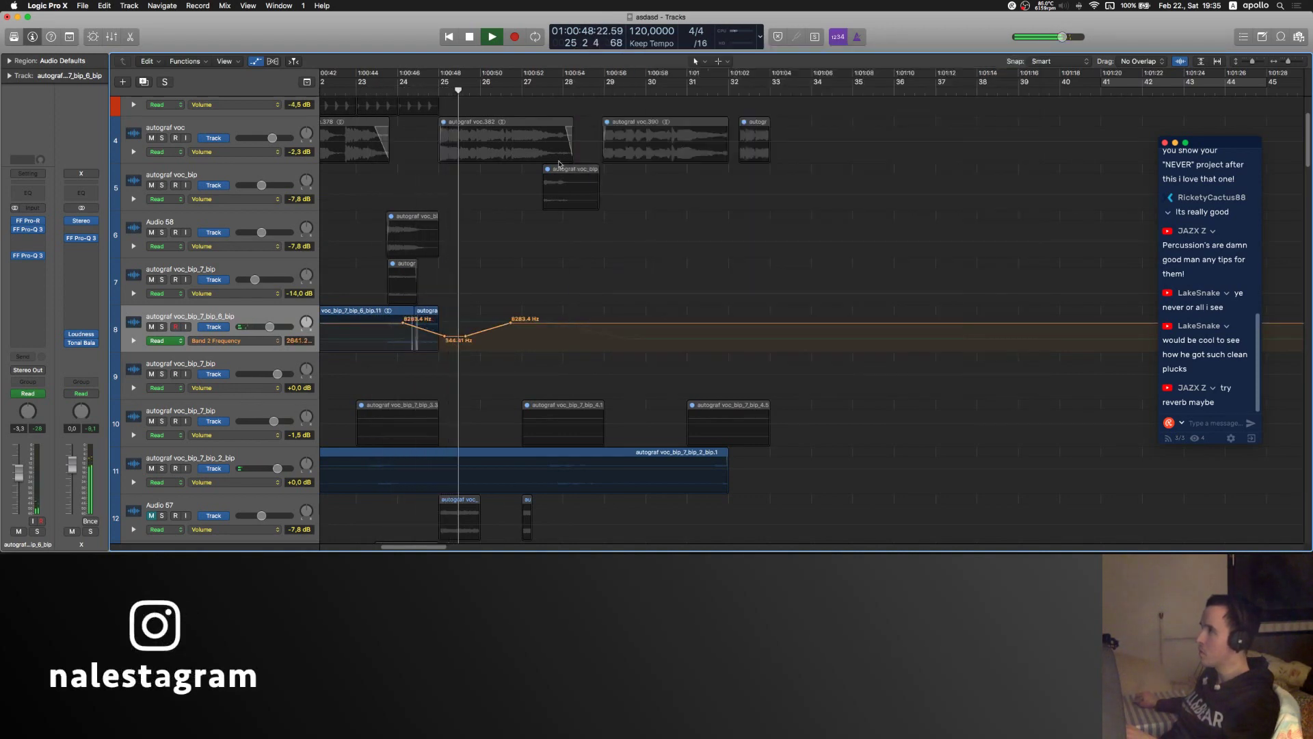
# - Hide the automation and add an FF Pro-R reverb after the last Pro-Q 3 on track 8
pyautogui.press('a')
pyautogui.click(34, 266)
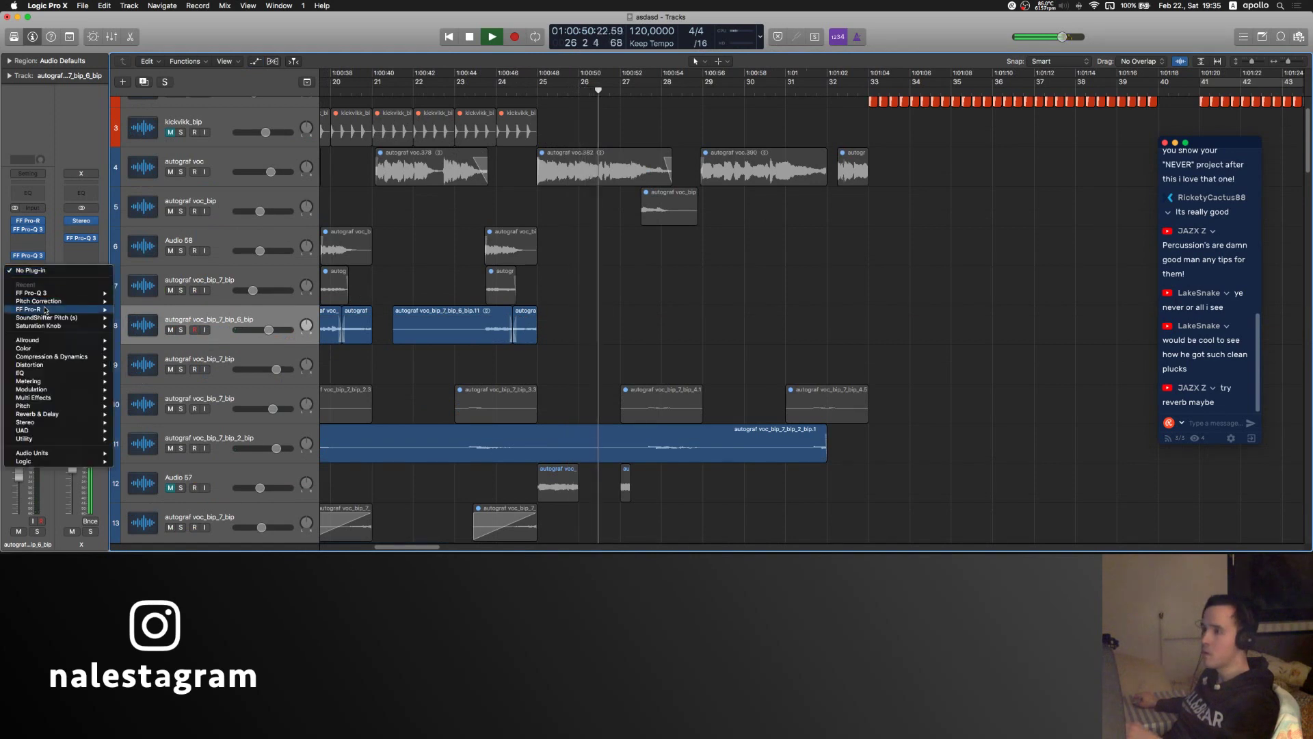
pyautogui.click(137, 309)
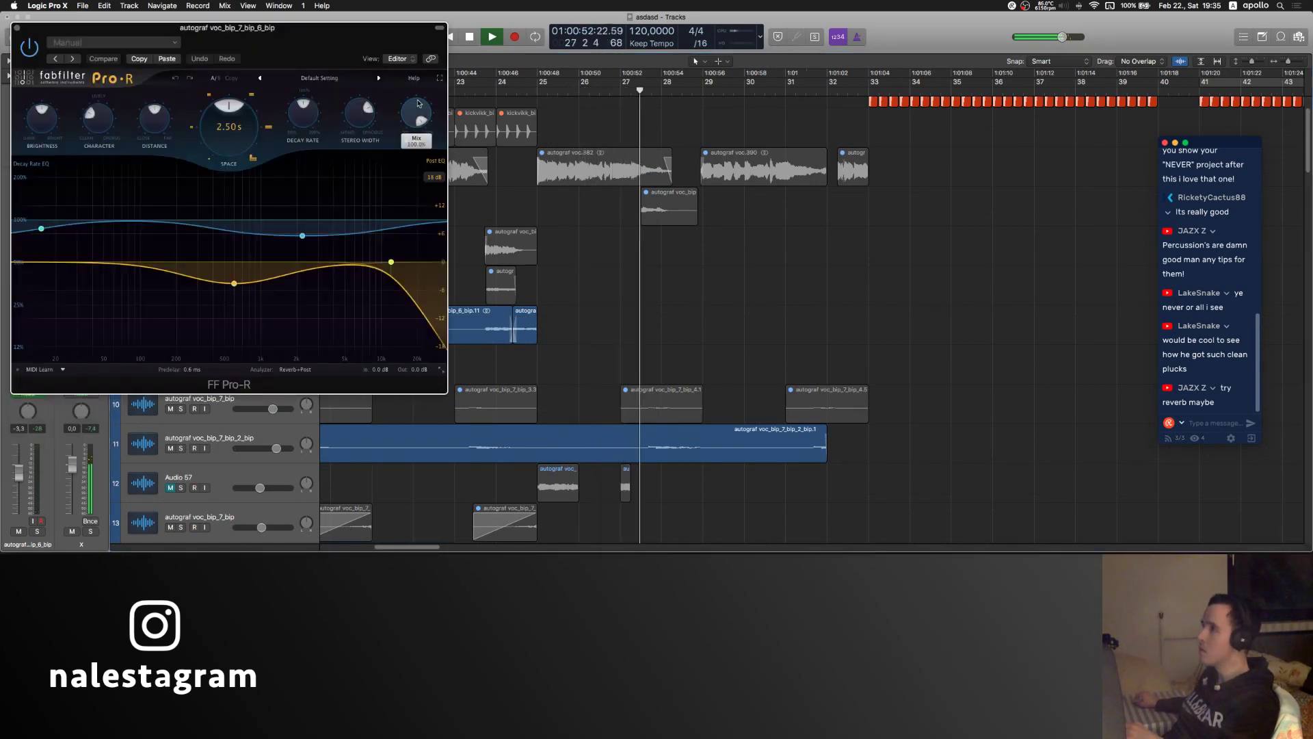
# - Set the Pro-R reverb's Mix to 0%, Character to maximum and Space to 0.63 s, and lower its Distance
pyautogui.moveTo(416, 110); pyautogui.dragTo(408, 239)
pyautogui.moveTo(97, 117); pyautogui.dragTo(100, 55)
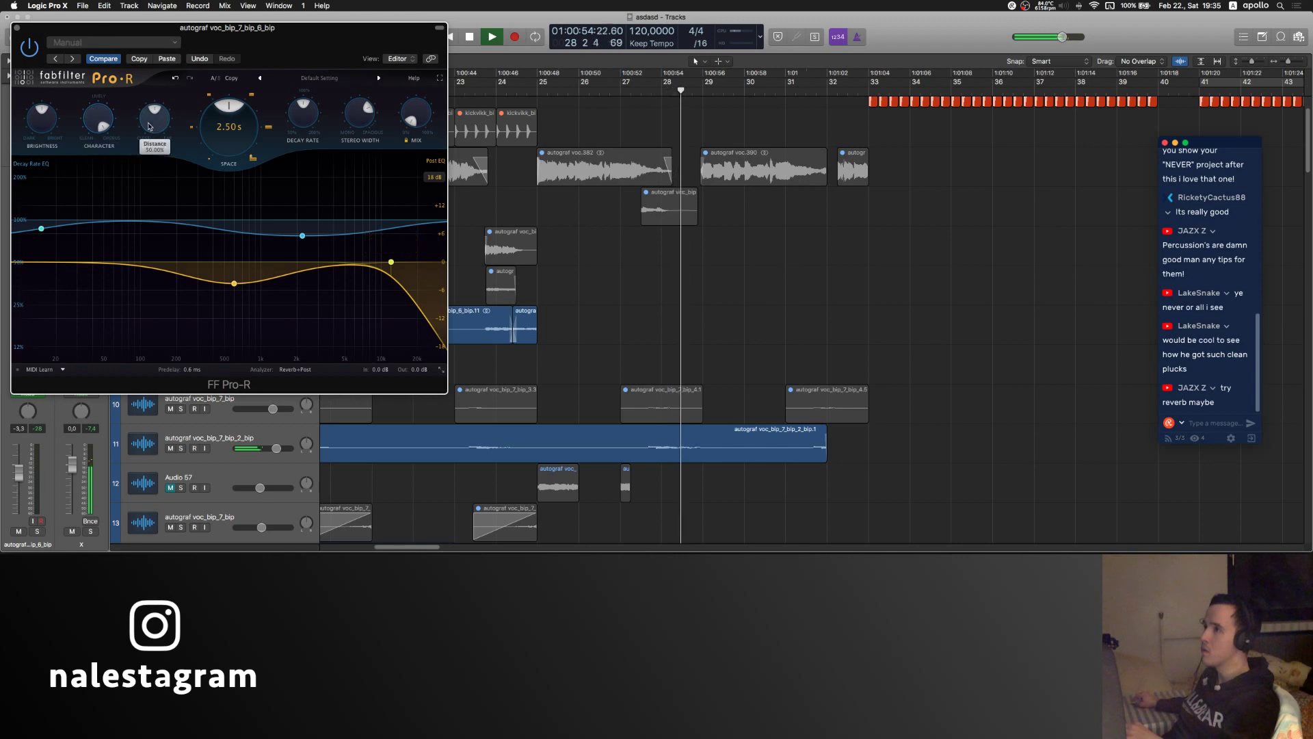
pyautogui.moveTo(154, 121); pyautogui.dragTo(158, 157)
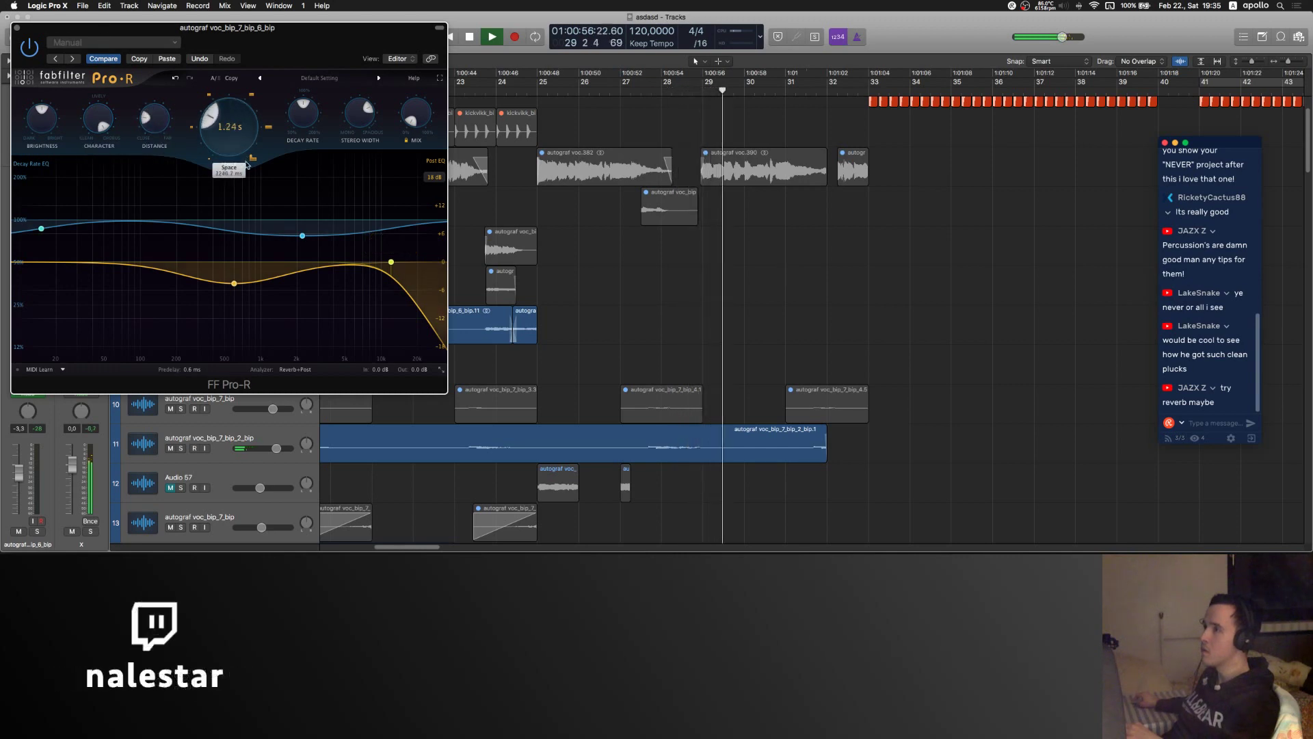
pyautogui.moveTo(246, 136); pyautogui.dragTo(246, 167)
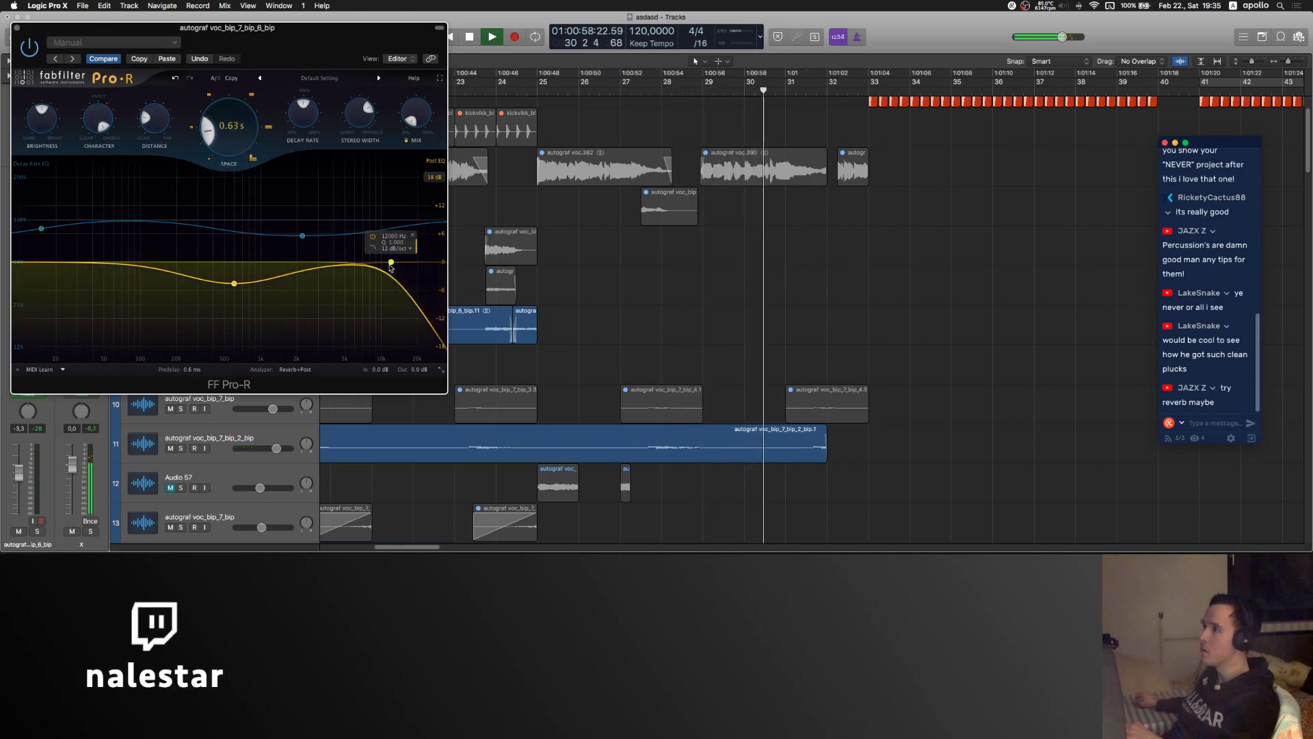
# - Remove all bands from the Pro-R's Post EQ and Decay Rate EQ curves and close the reverb
pyautogui.click(415, 235)
pyautogui.doubleClick(302, 235)
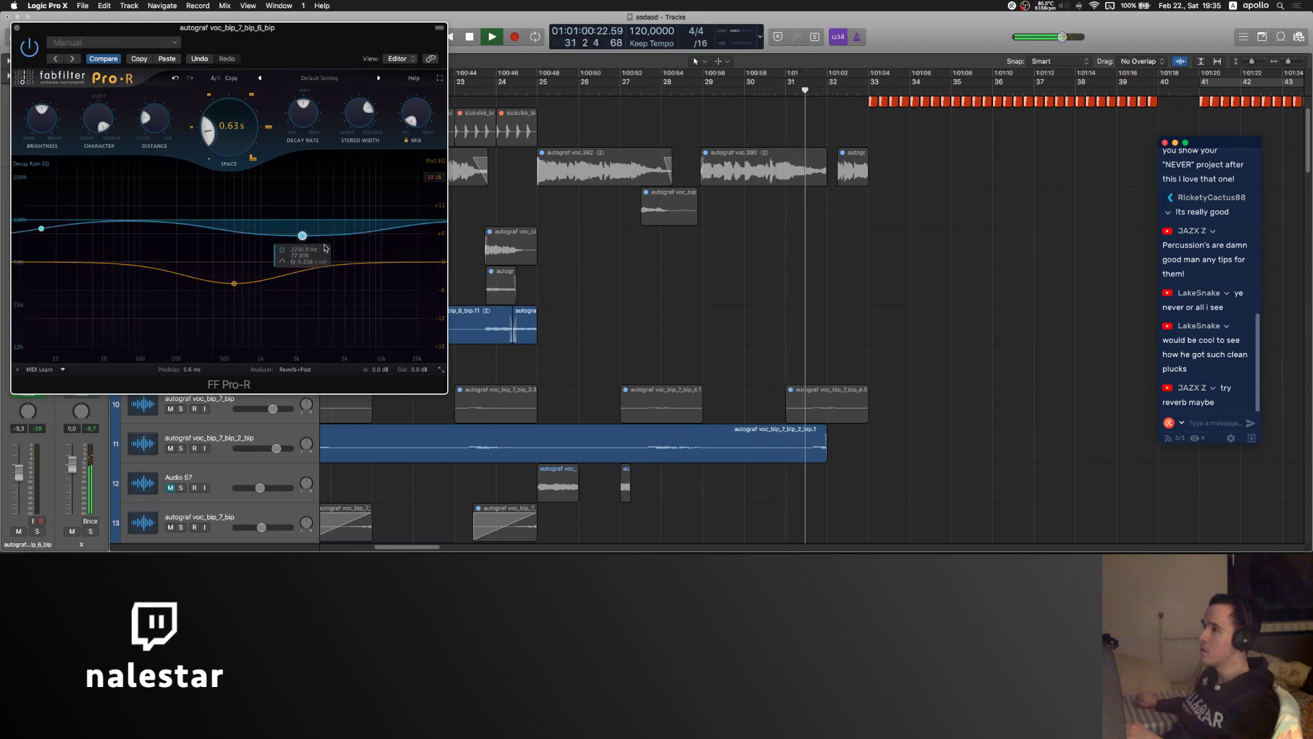
pyautogui.click(257, 299)
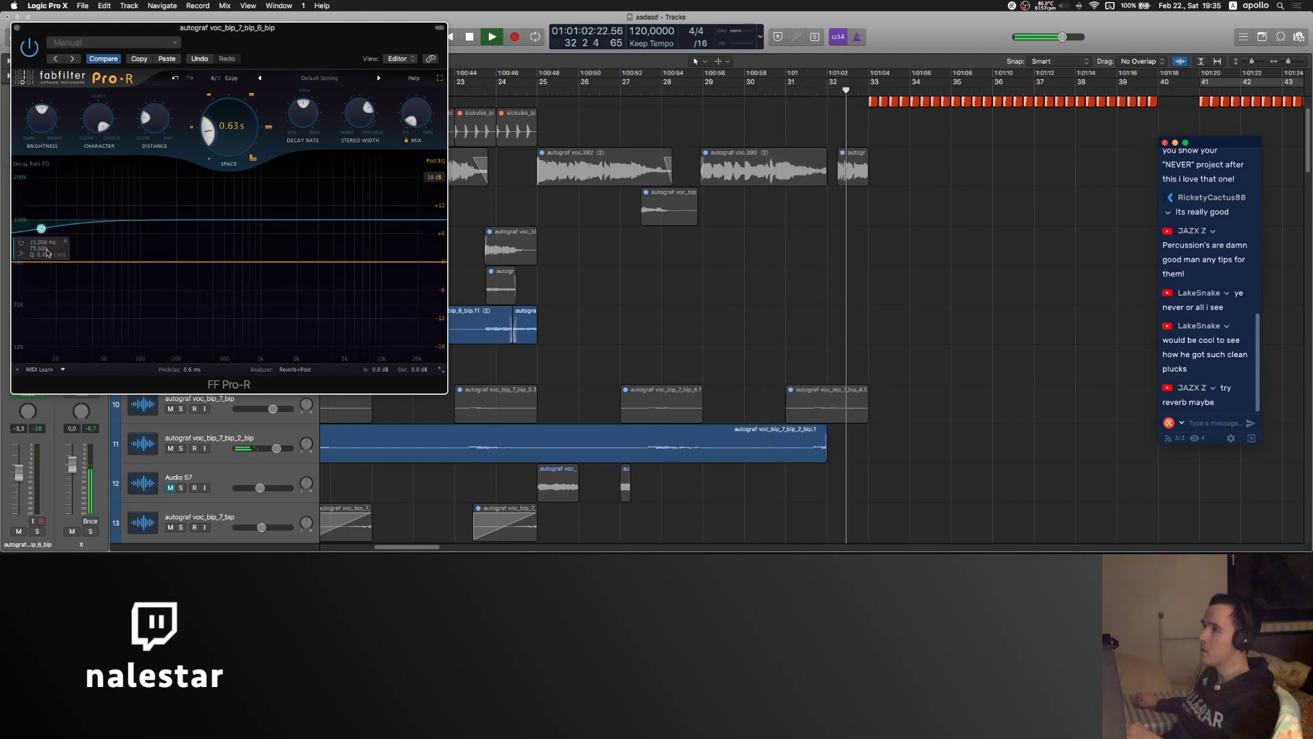
pyautogui.click(65, 241)
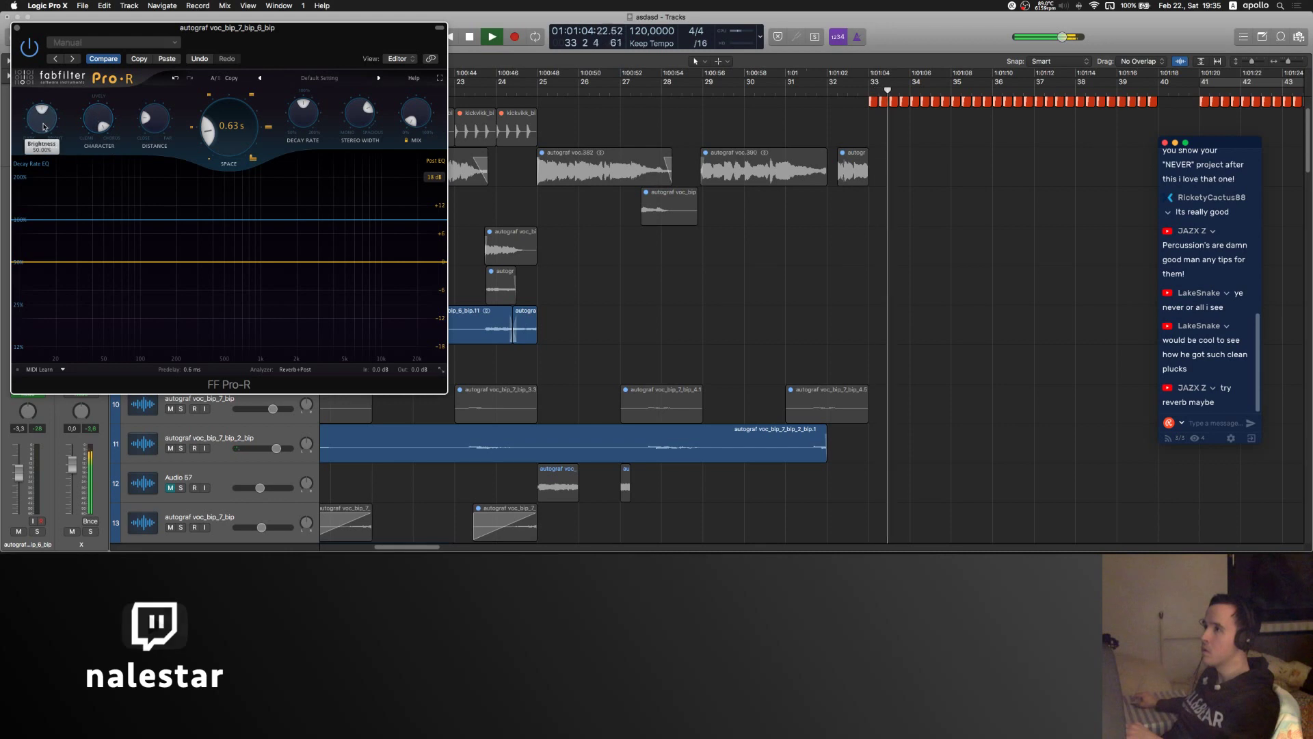
pyautogui.click(17, 29)
# - Show track 8's Pro-R Mix automation and draw a rise from 0% before bar 24 to about 84% at bar 25, returning to 0% before bar 27
pyautogui.press('a')
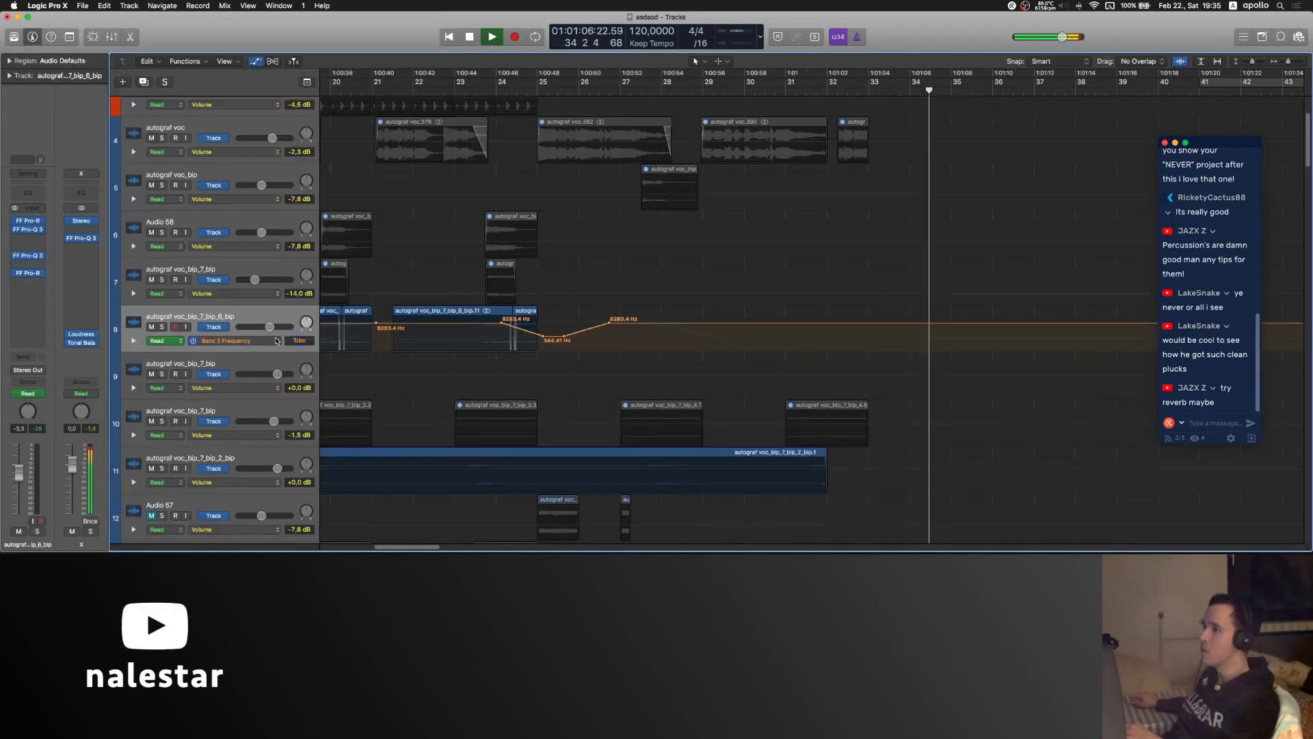
pyautogui.click(233, 341)
pyautogui.moveTo(321, 303)
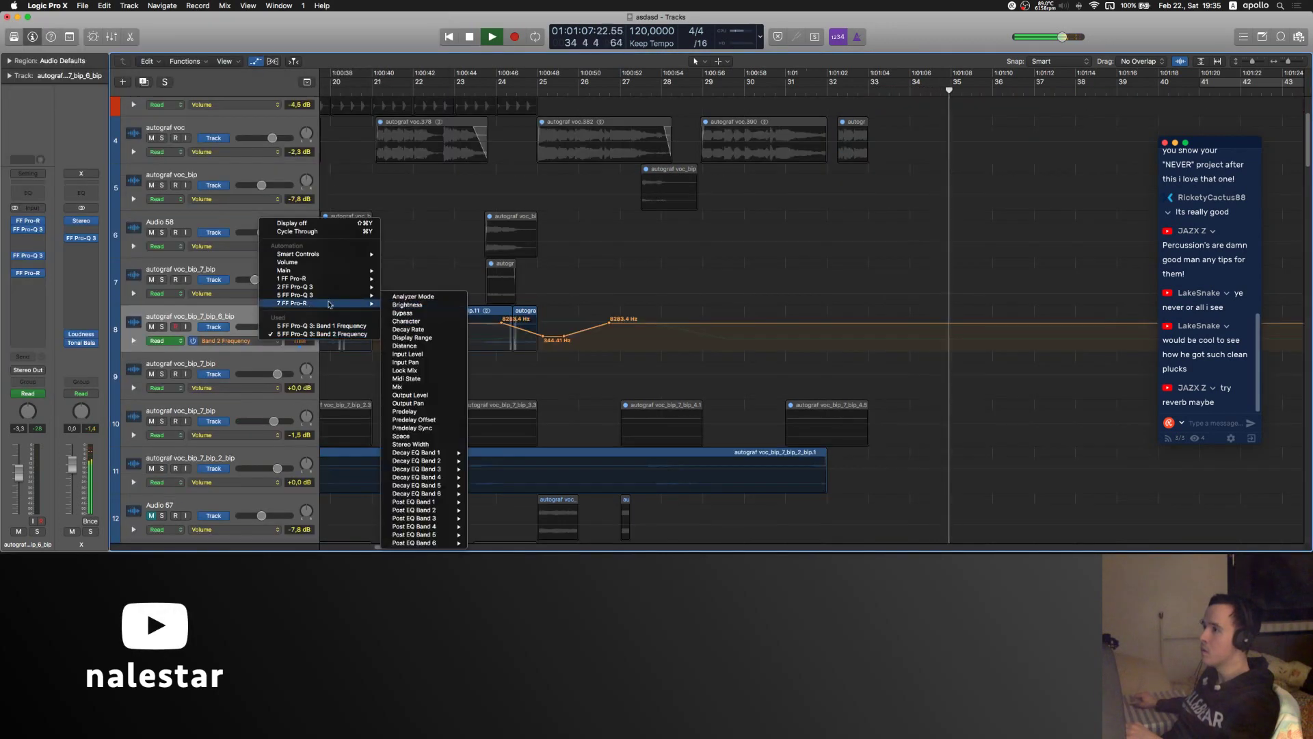
pyautogui.click(413, 387)
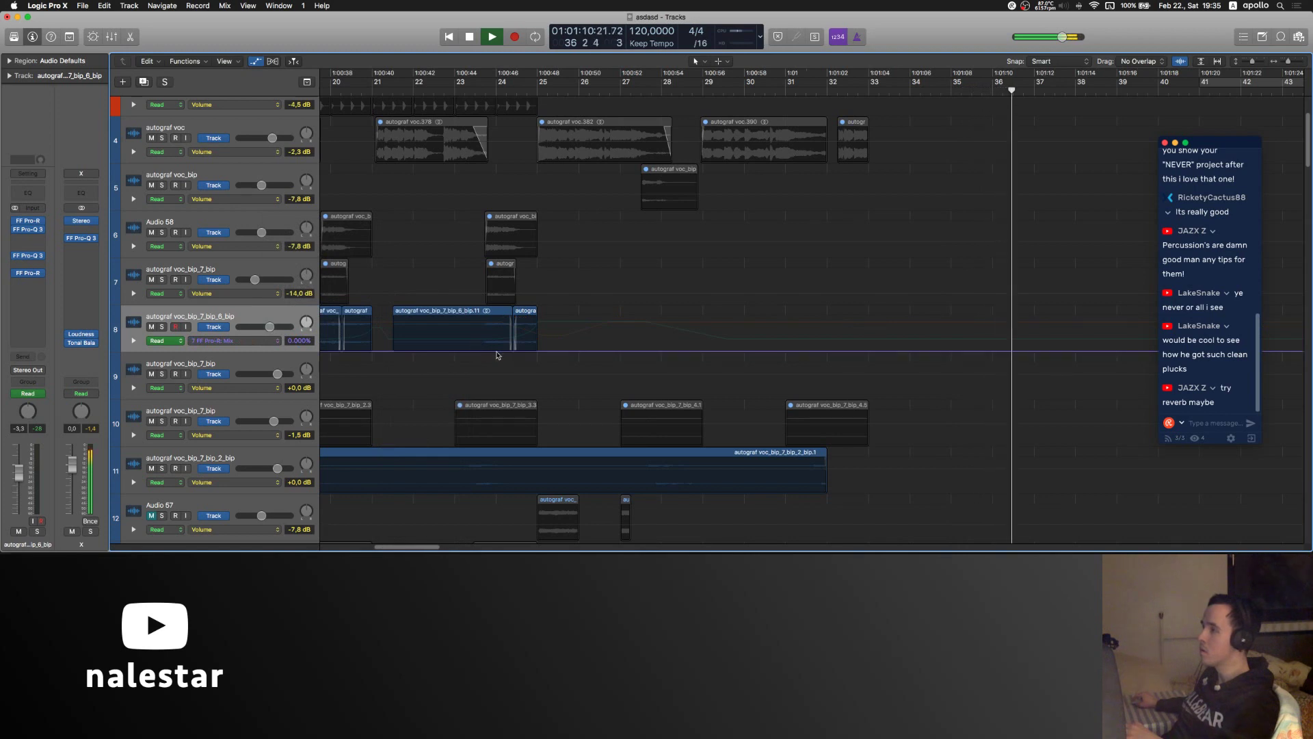
pyautogui.click(500, 351)
pyautogui.click(538, 351)
pyautogui.click(571, 351)
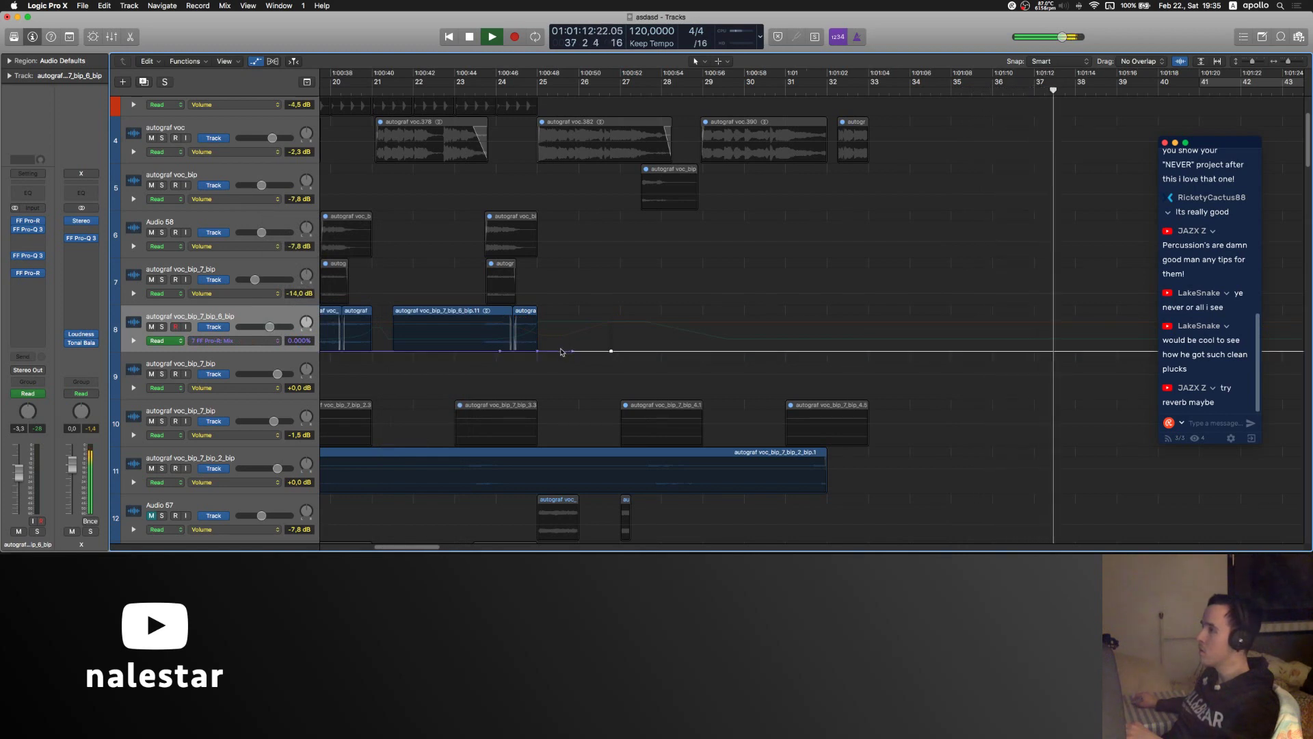
pyautogui.moveTo(561, 352); pyautogui.dragTo(485, 349)
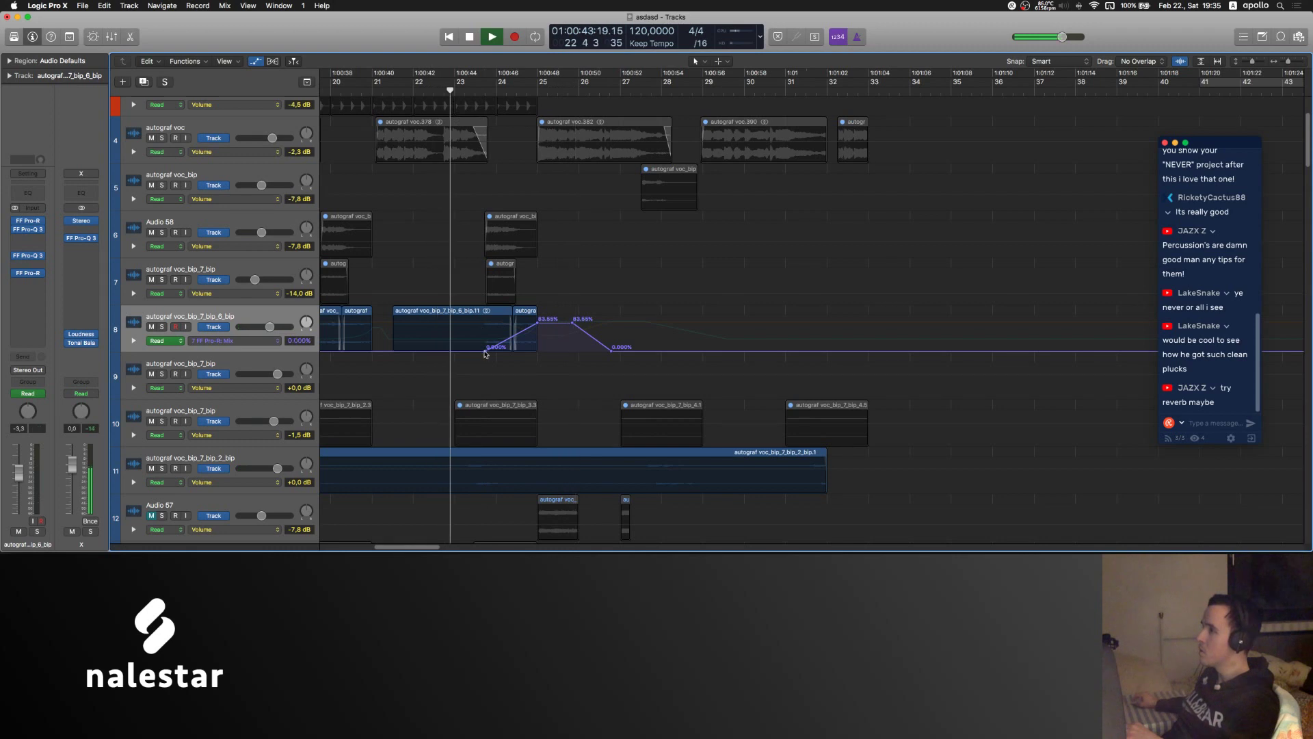
# - Hide the track automation and replay the vocal phrases from around bar 18
pyautogui.hscroll(-3, 485, 353)
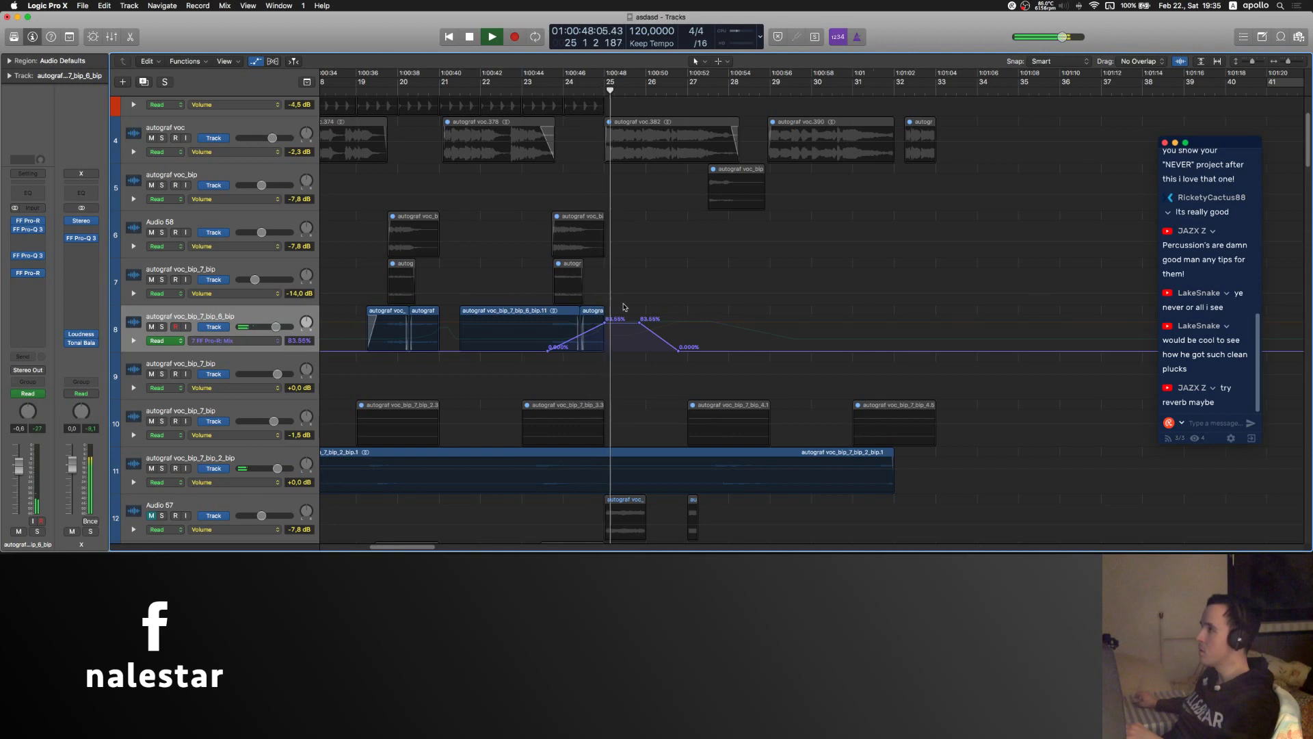
pyautogui.press('a')
pyautogui.hscroll(-4, 624, 307)
pyautogui.hotkey('shift', ',')
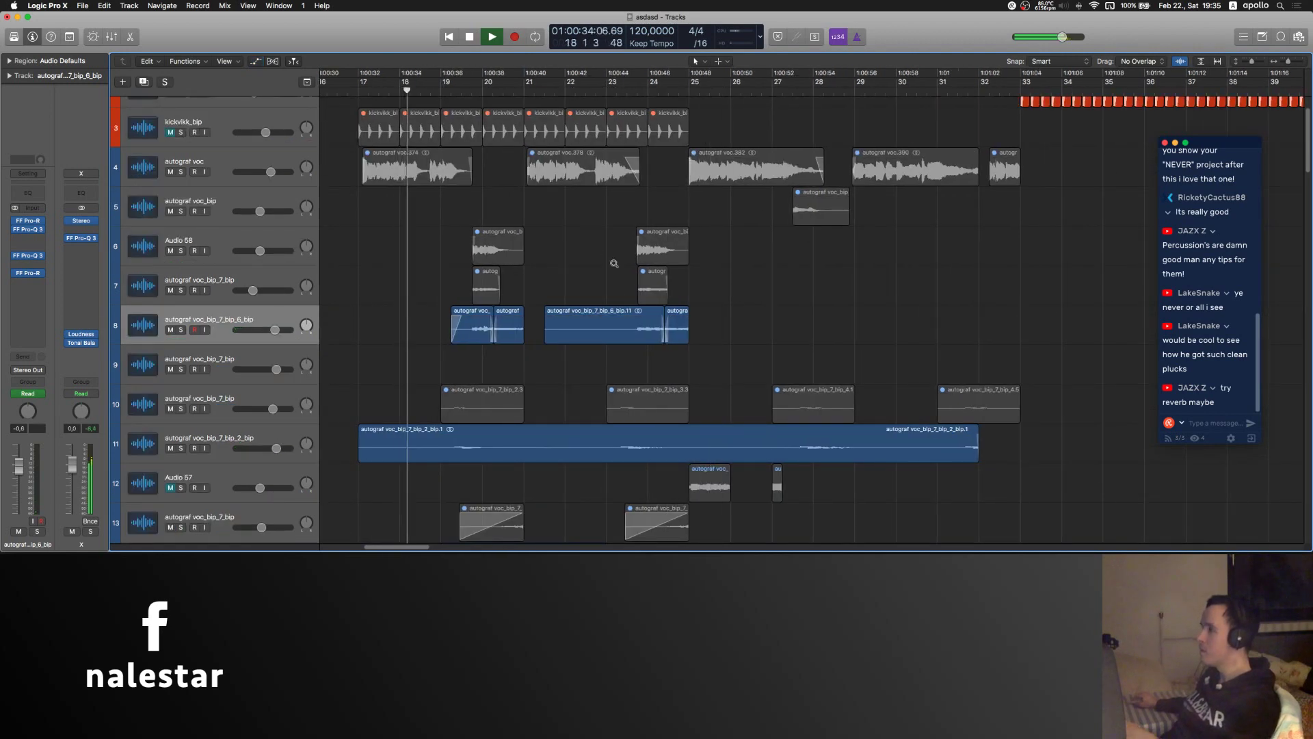
pyautogui.scroll(3, 614, 263)
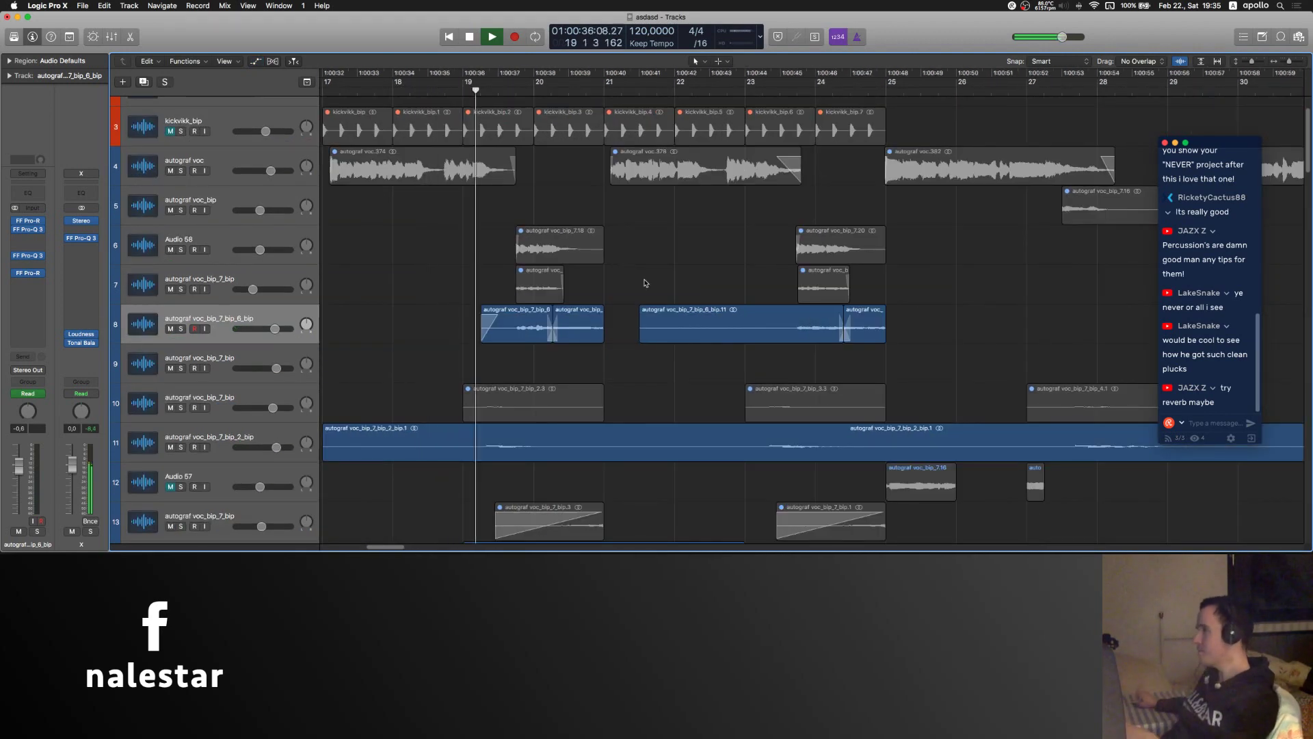
# - Copy the clap, impact and drum-fill regions leading into bar 33 on tracks 61, 62 and 65 to just before bar 25, and lengthen the copied impact
pyautogui.scroll(-3, 645, 283)
pyautogui.hscroll(4, 643, 286)
pyautogui.scroll(-20, 640, 288)
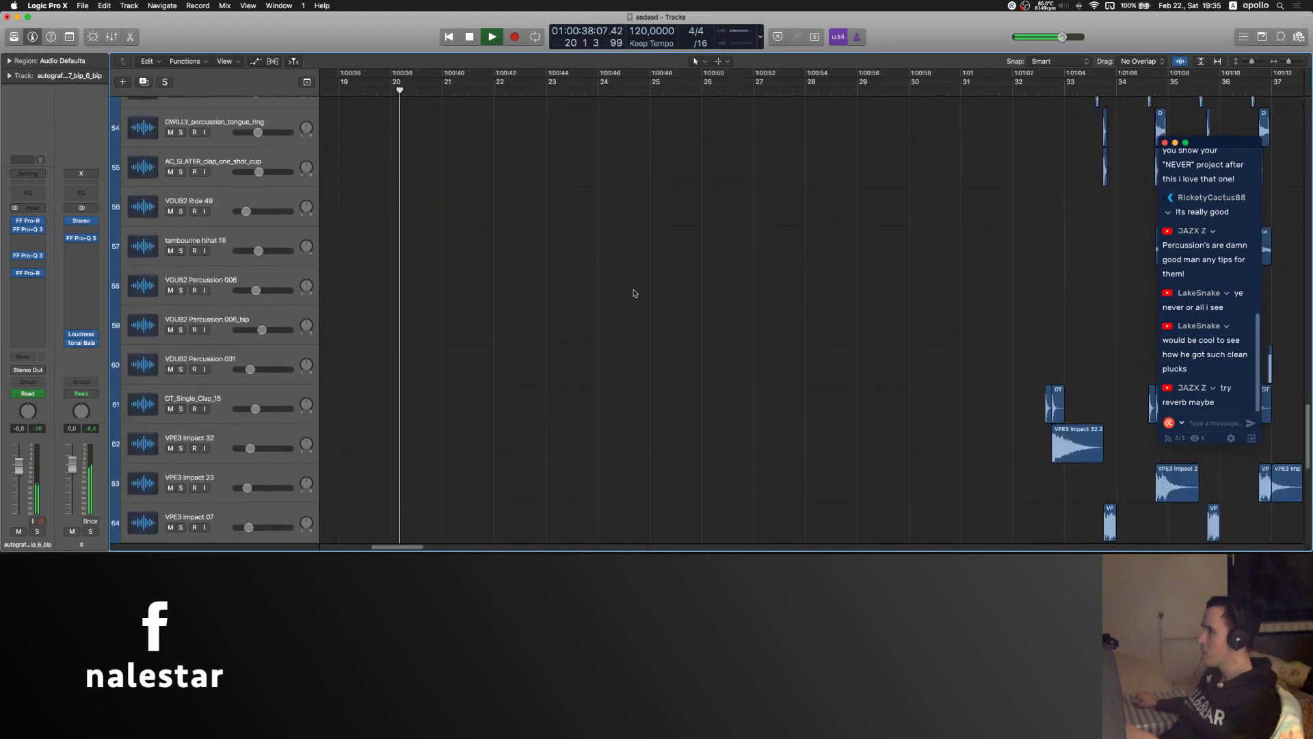
pyautogui.scroll(-12, 635, 293)
pyautogui.scroll(-3, 635, 292)
pyautogui.scroll(7, 634, 290)
pyautogui.hscroll(2, 634, 289)
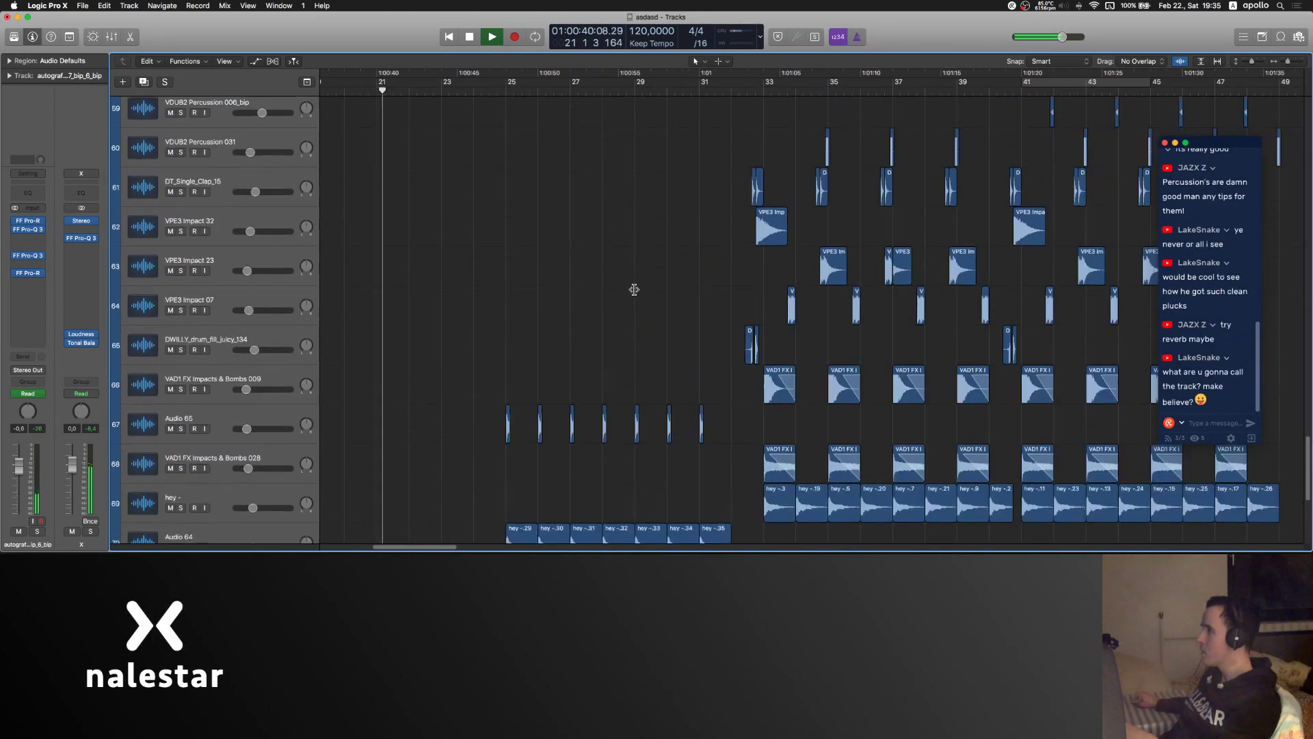
pyautogui.scroll(2, 635, 290)
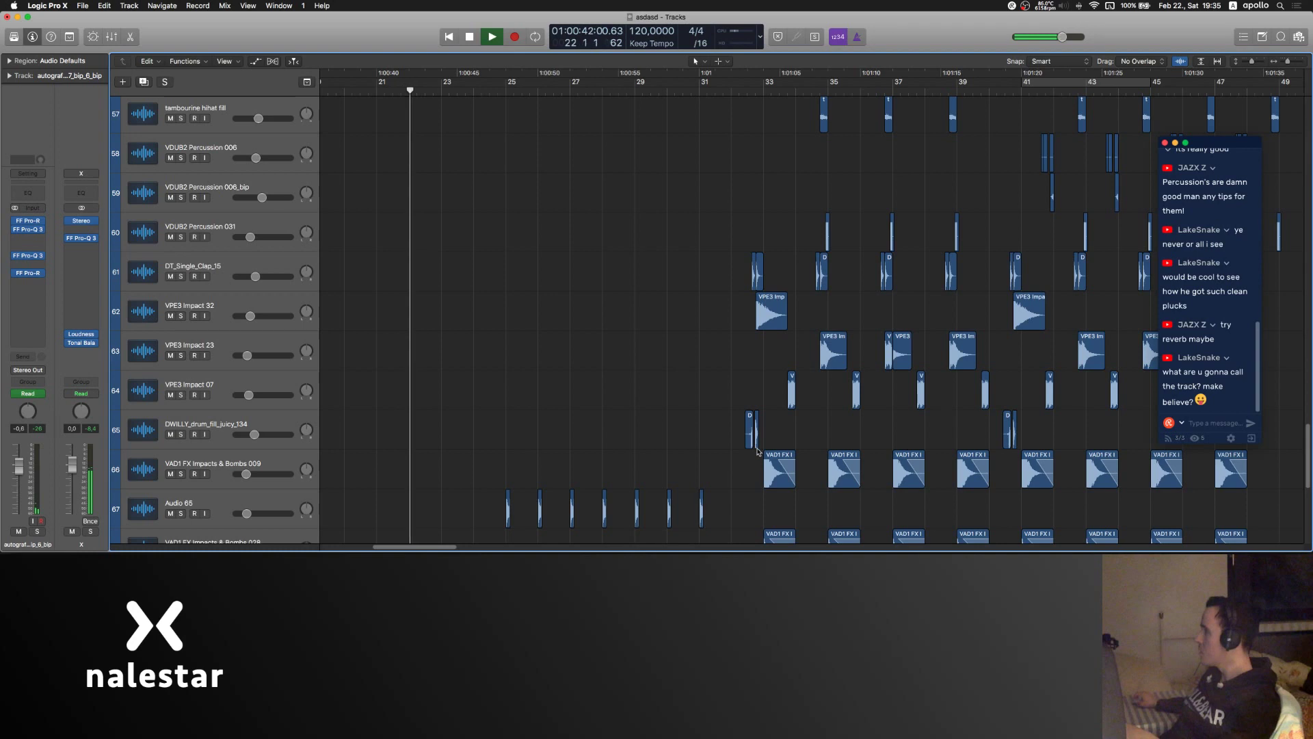
pyautogui.scroll(-2, 757, 451)
pyautogui.moveTo(749, 383); pyautogui.dragTo(767, 224)
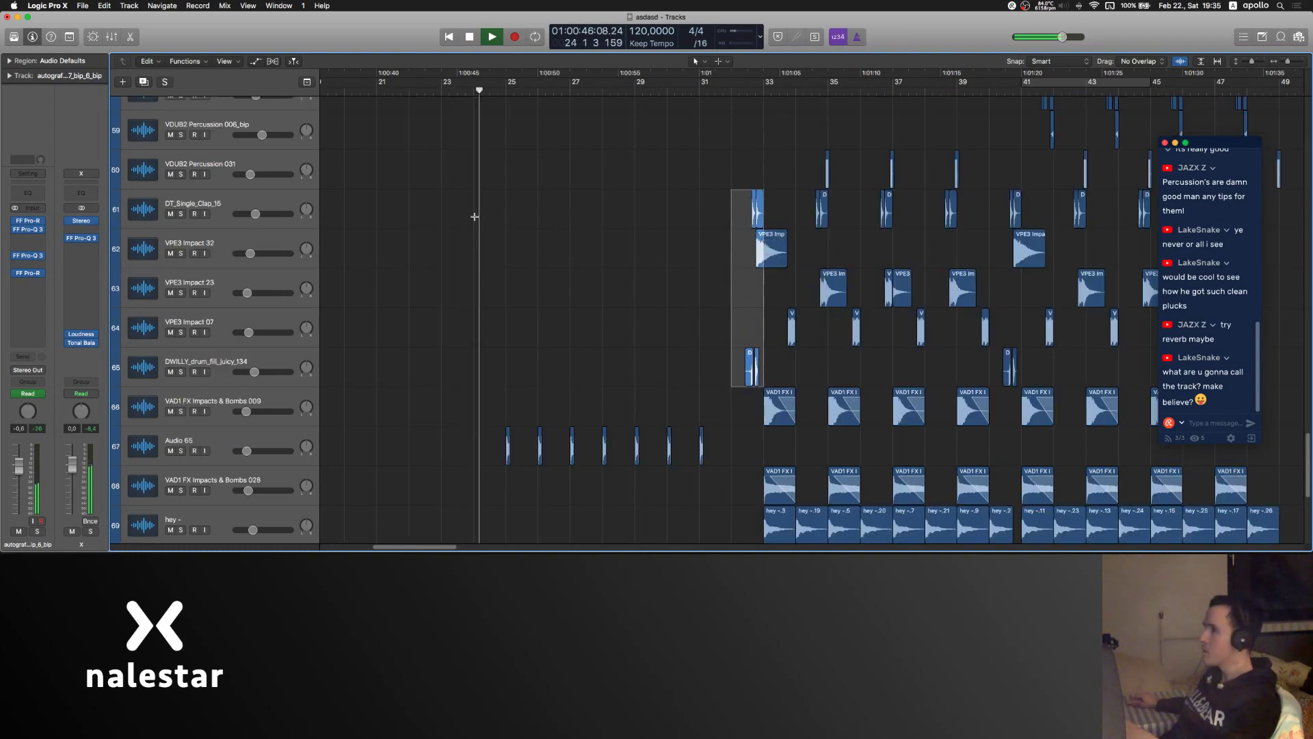
pyautogui.press('super+v')
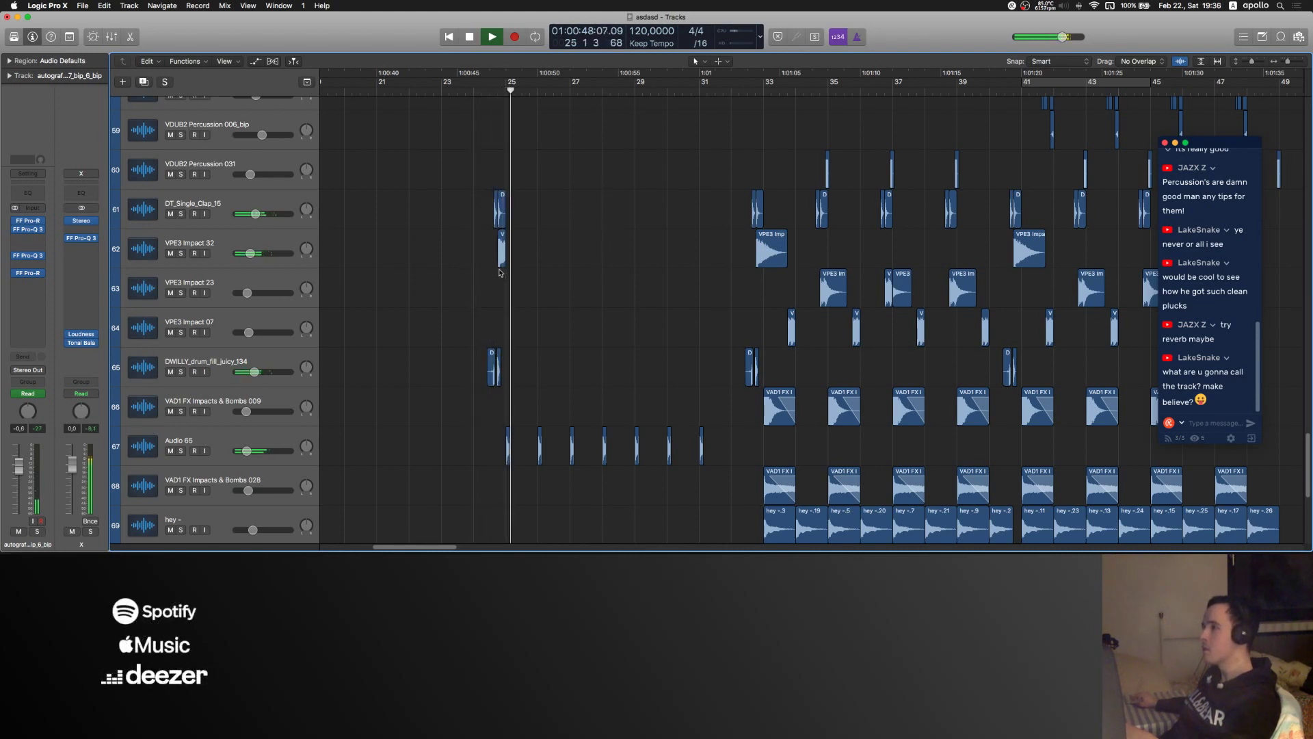
pyautogui.moveTo(507, 260); pyautogui.dragTo(624, 230)
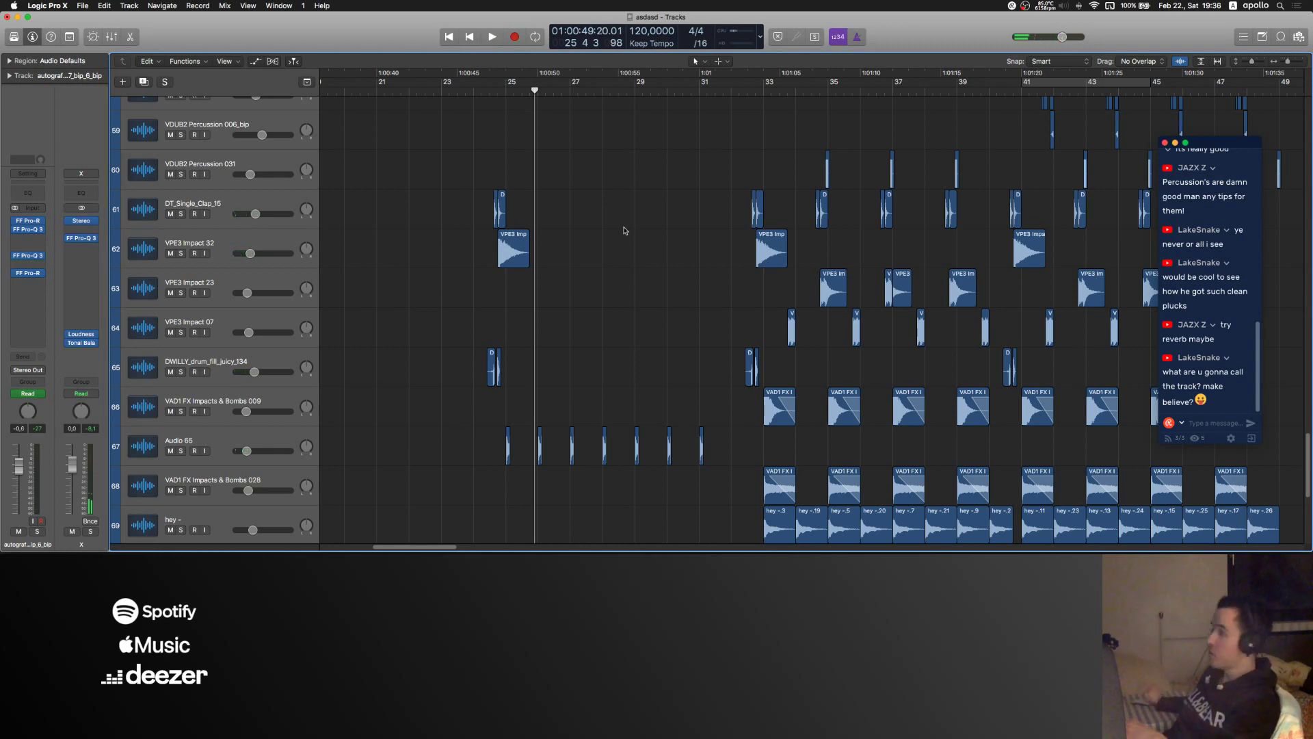
# - Post the message "Autograf - Aint Deep Enough" in Restream Chat and return to the Logic Pro X project
pyautogui.scroll(20, 624, 231)
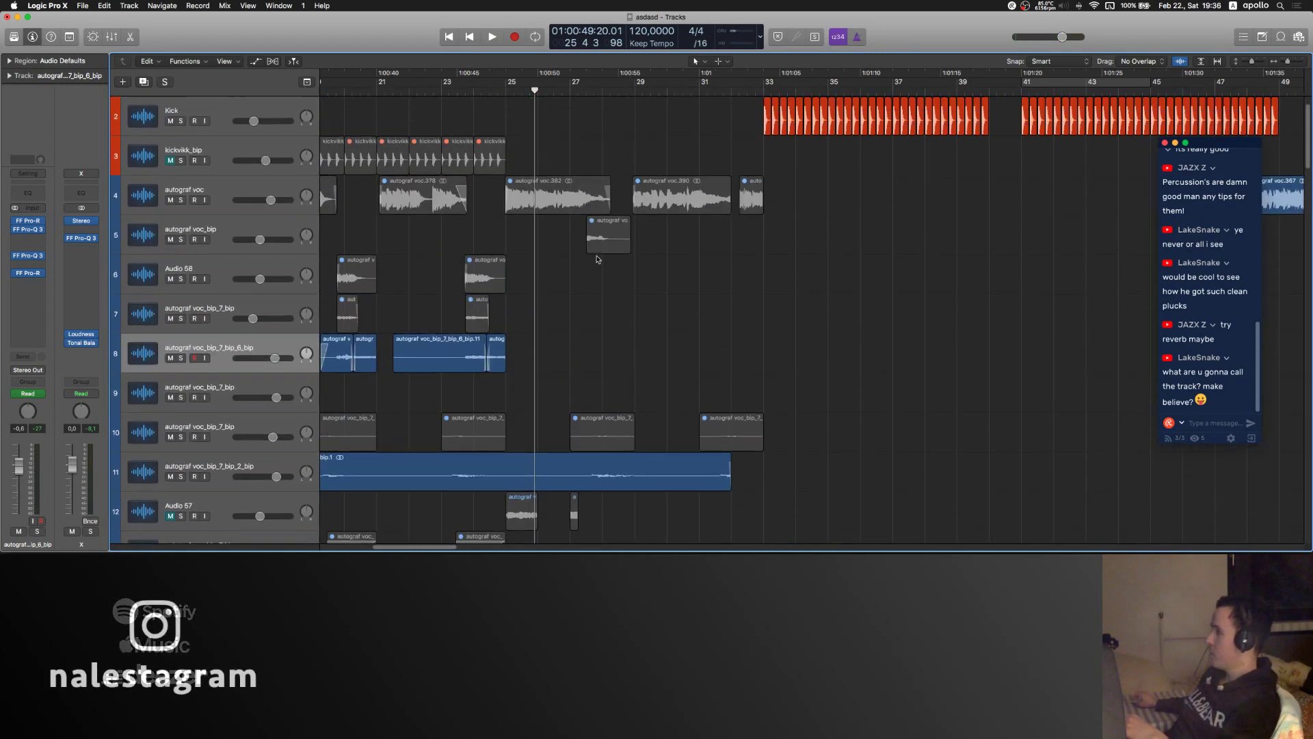
pyautogui.scroll(1, 598, 259)
pyautogui.click(1215, 423)
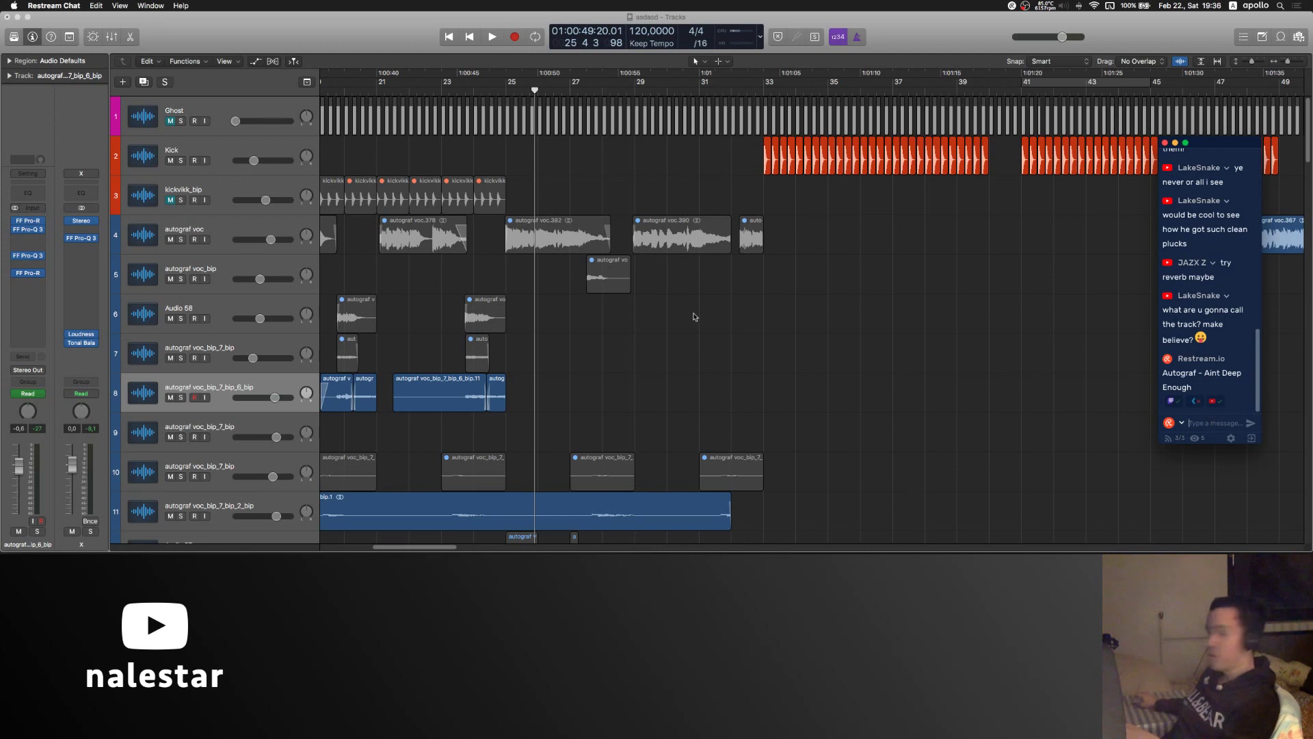
pyautogui.click(632, 327)
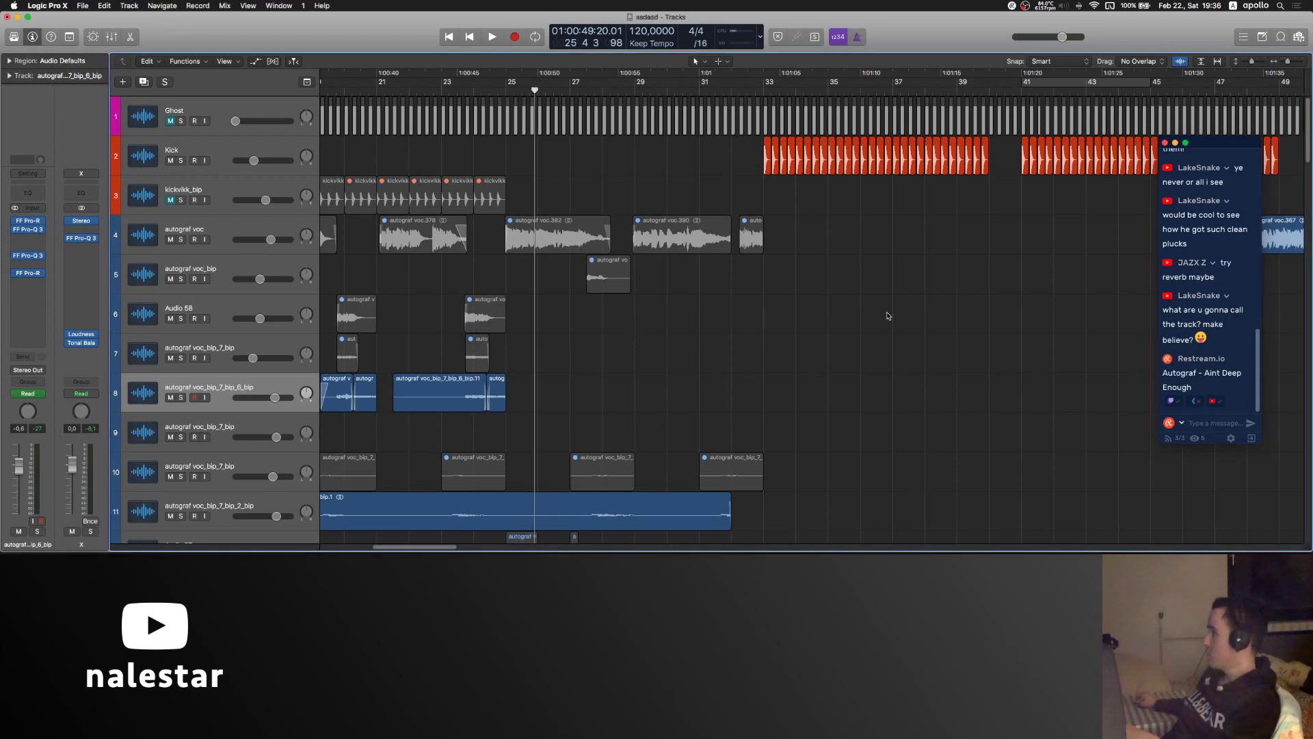
pyautogui.click(1190, 423)
pyautogui.write('http')
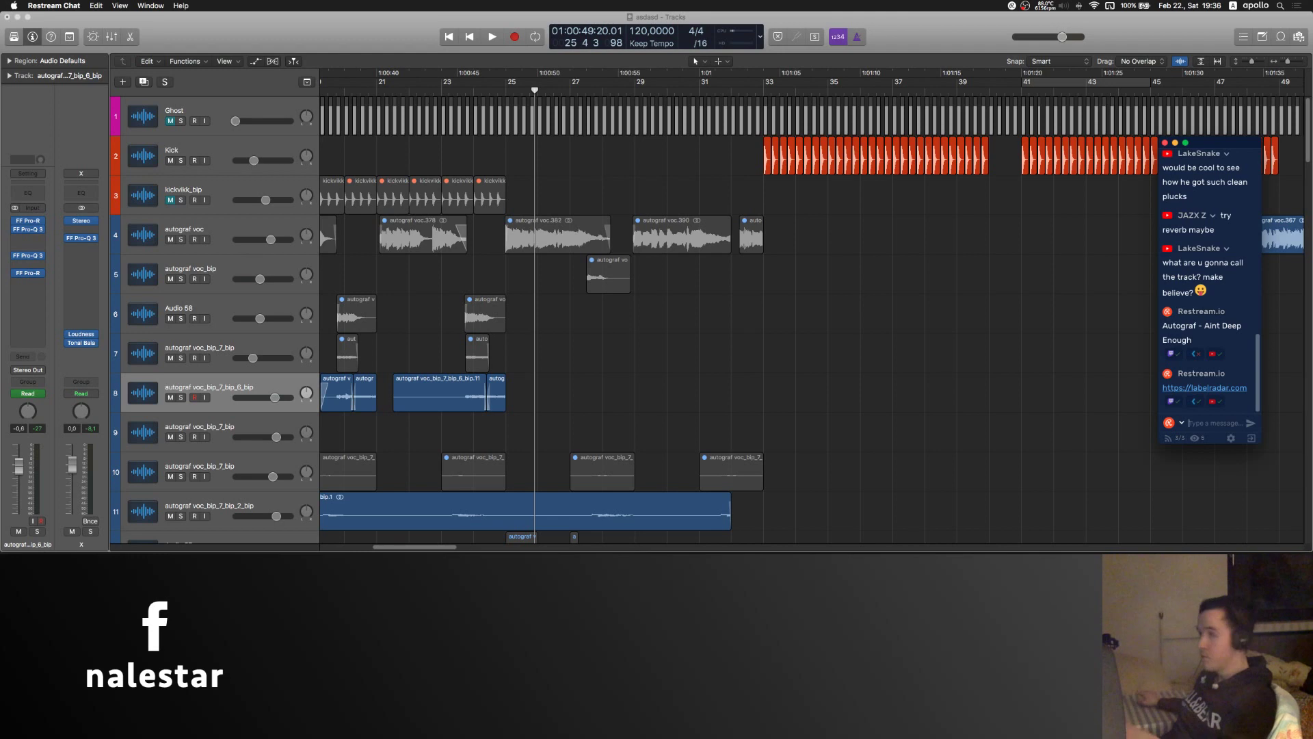
pyautogui.scroll(-3, 845, 358)
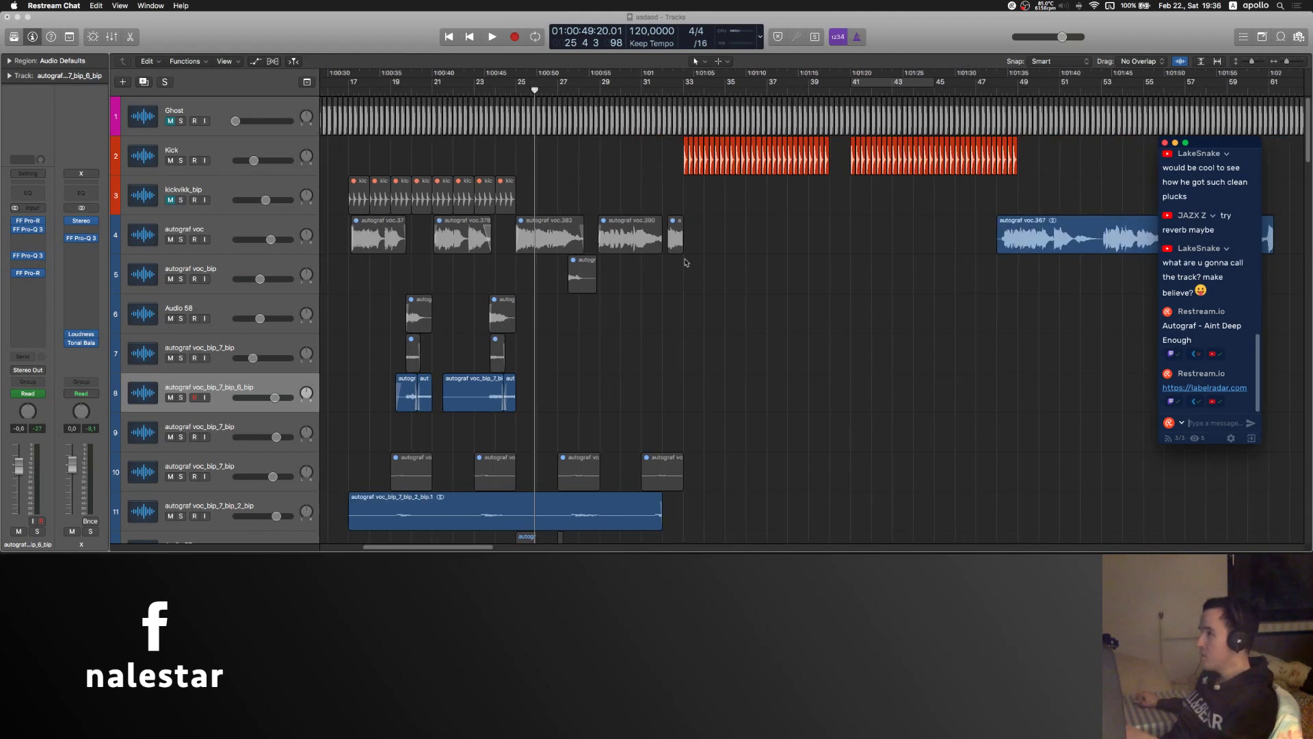
pyautogui.click(696, 322)
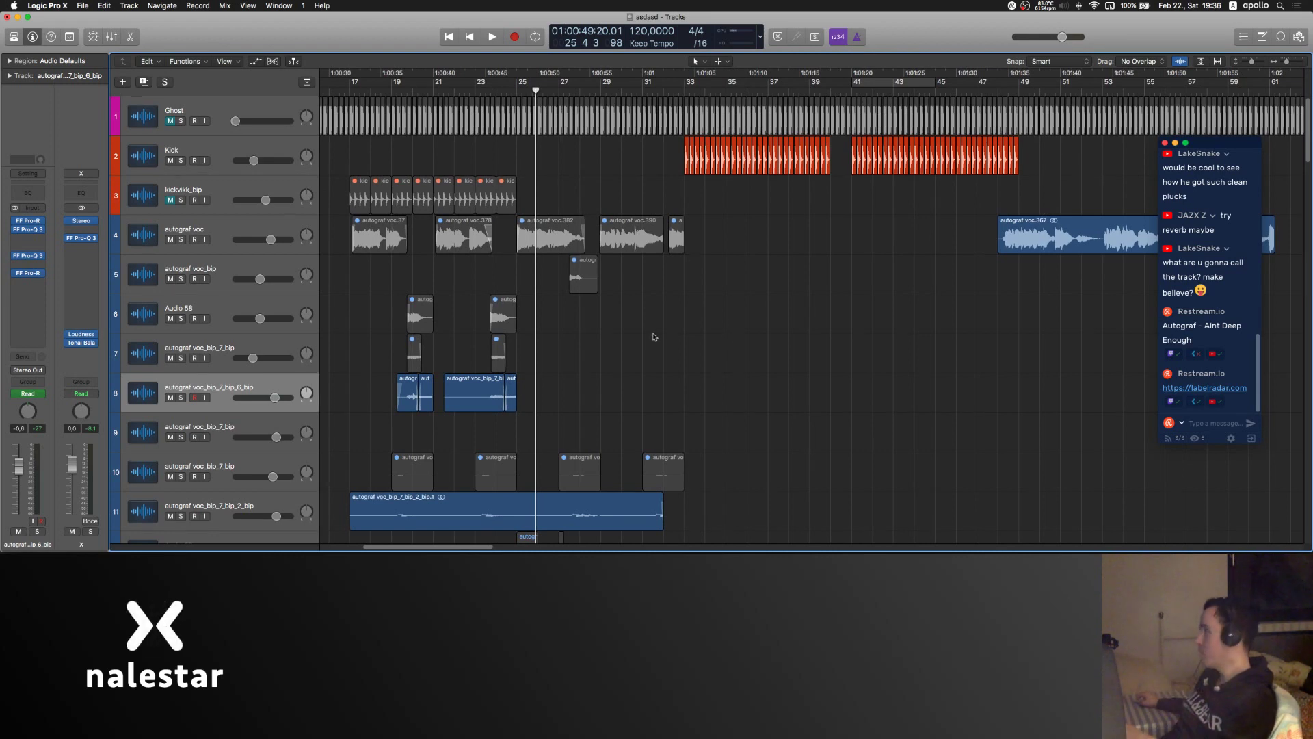
# - Move the playhead to the start of the vocal section at bar 17
pyautogui.press('super+Left')
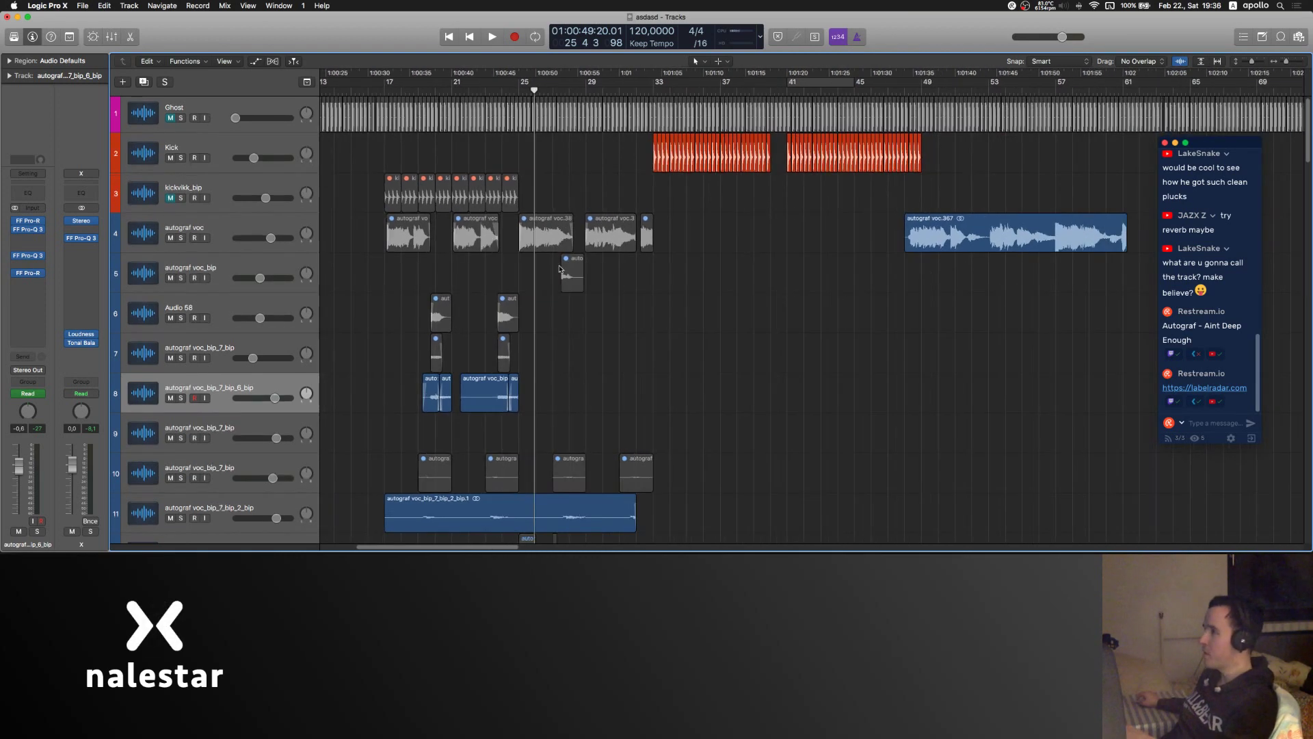
pyautogui.click(386, 89)
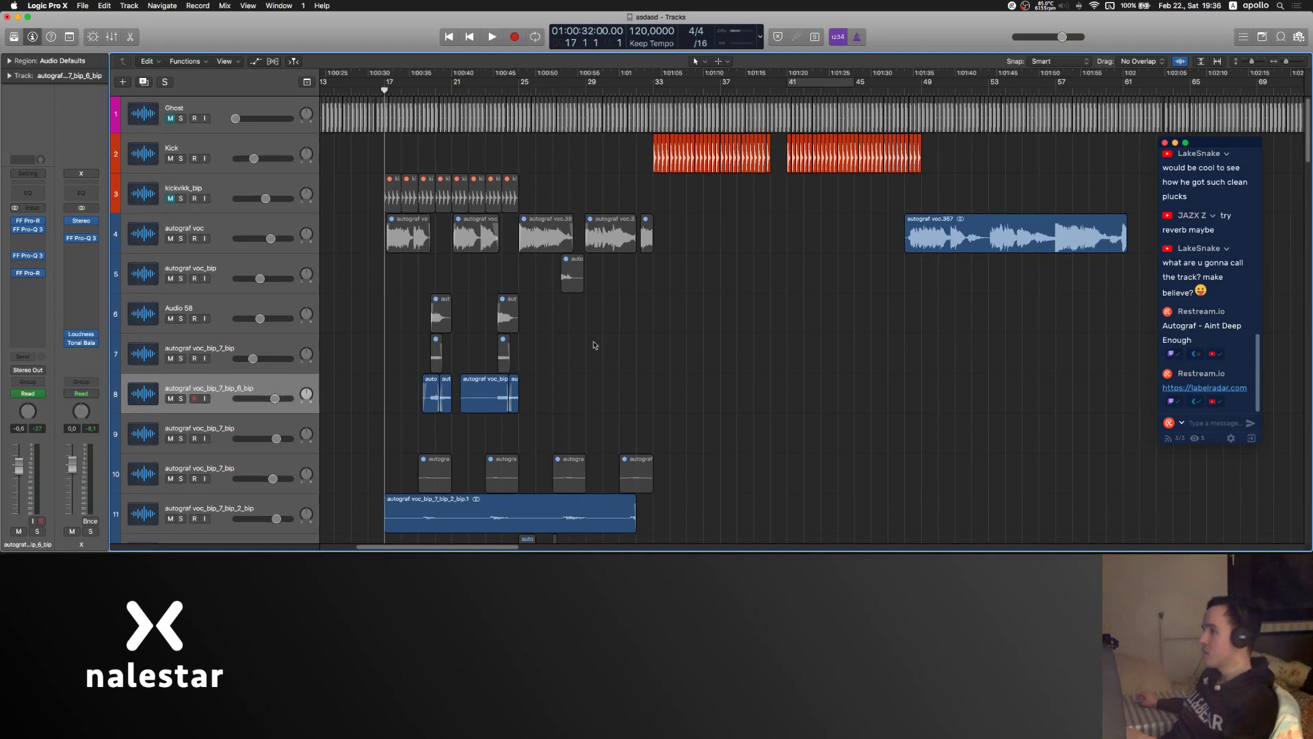
pyautogui.hscroll(2, 608, 332)
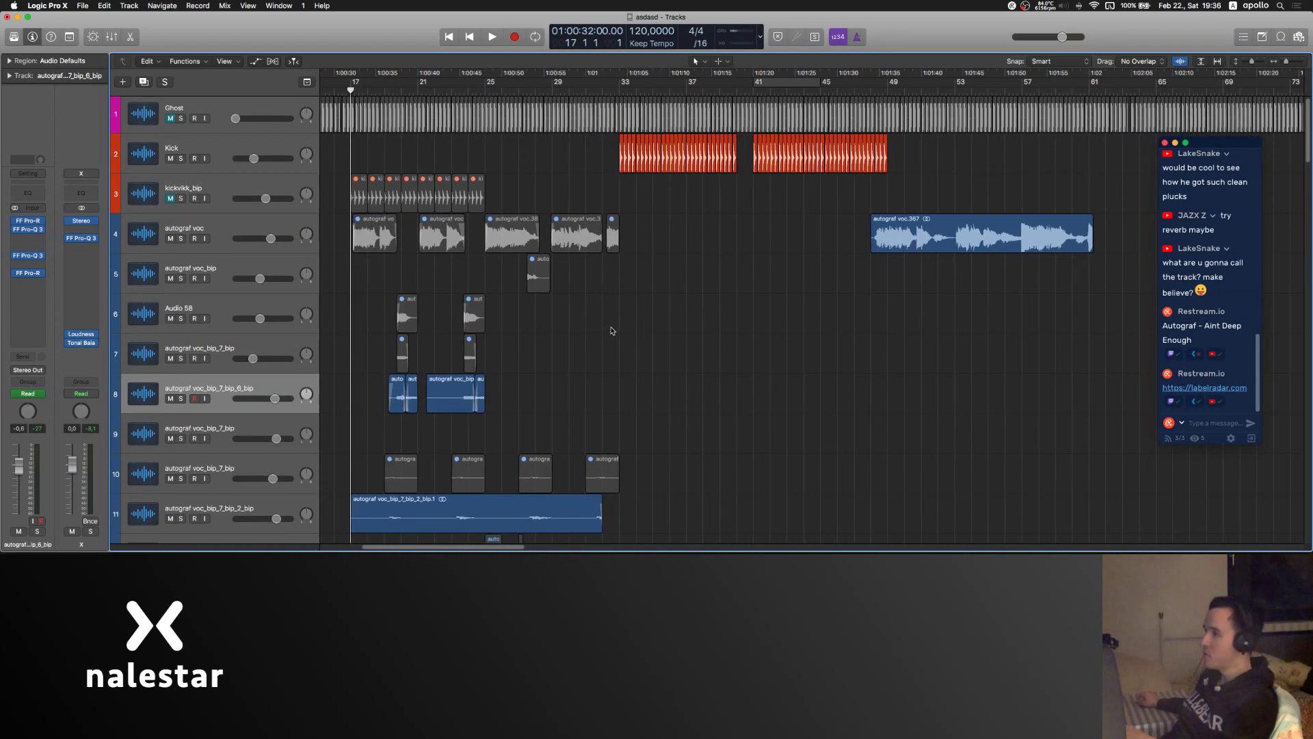
pyautogui.press('super+Right')
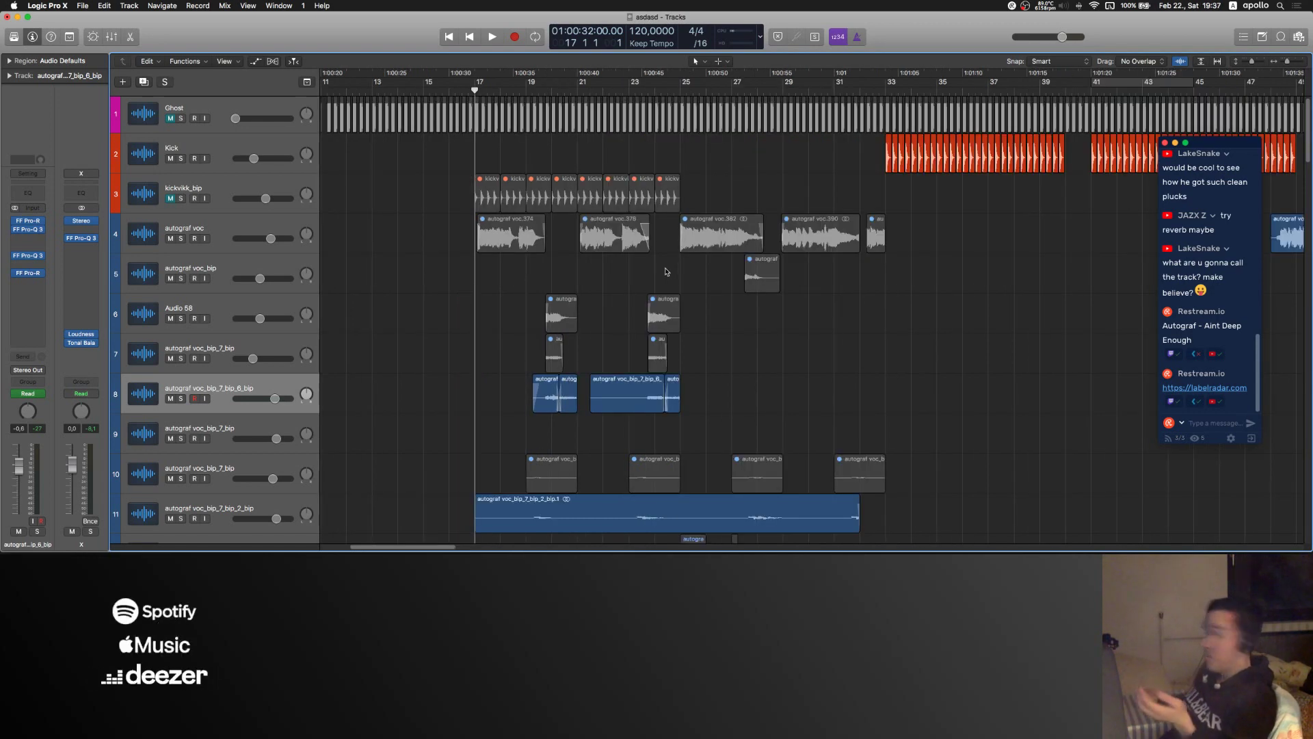
pyautogui.scroll(-1, 665, 269)
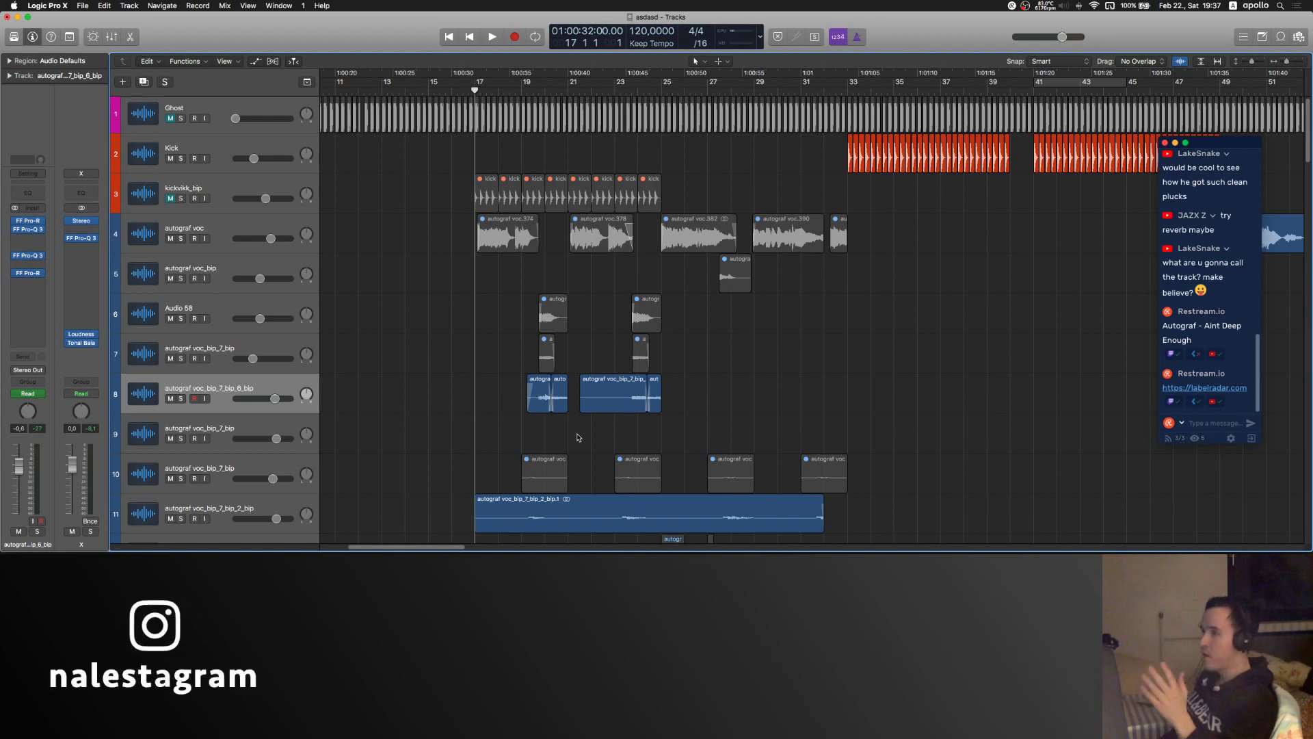
# - Open the Sculpture instrument of the 46 Kashmere track 35 and move its window over the middle of the arrangement
pyautogui.scroll(-10, 578, 438)
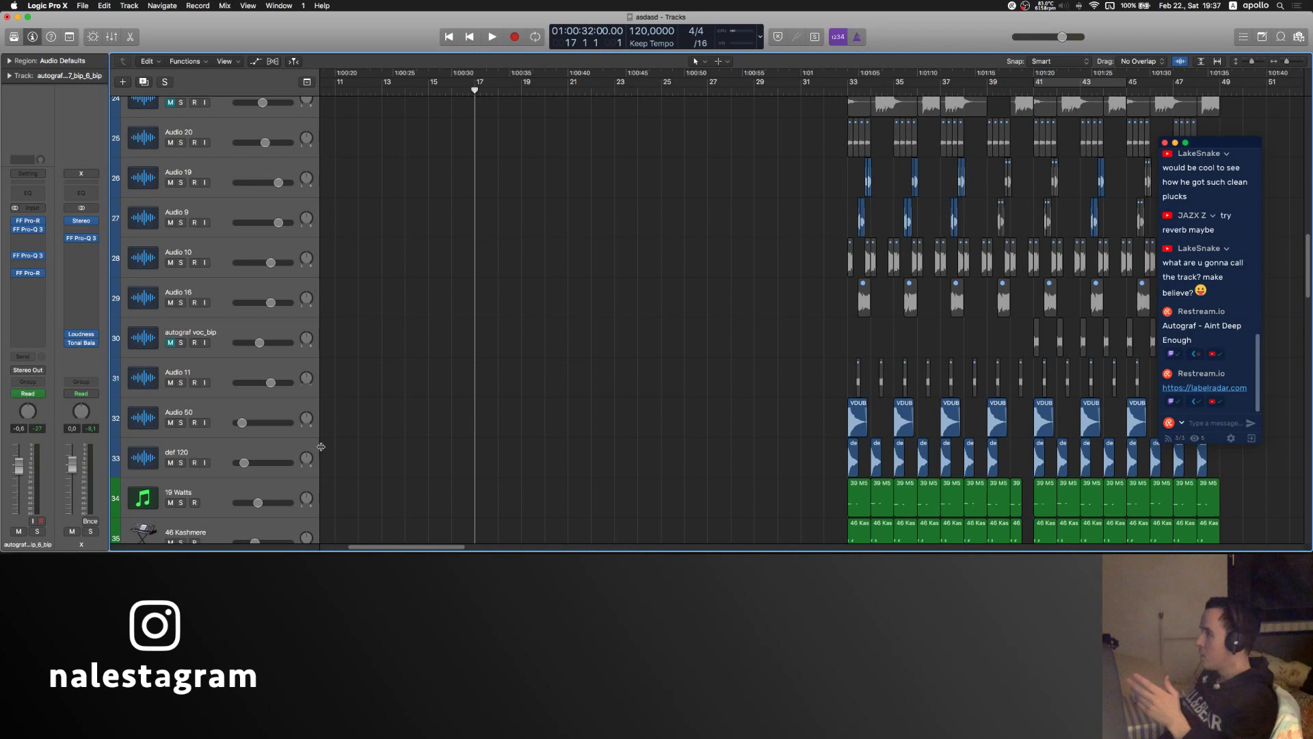
pyautogui.scroll(-3, 318, 438)
pyautogui.click(219, 422)
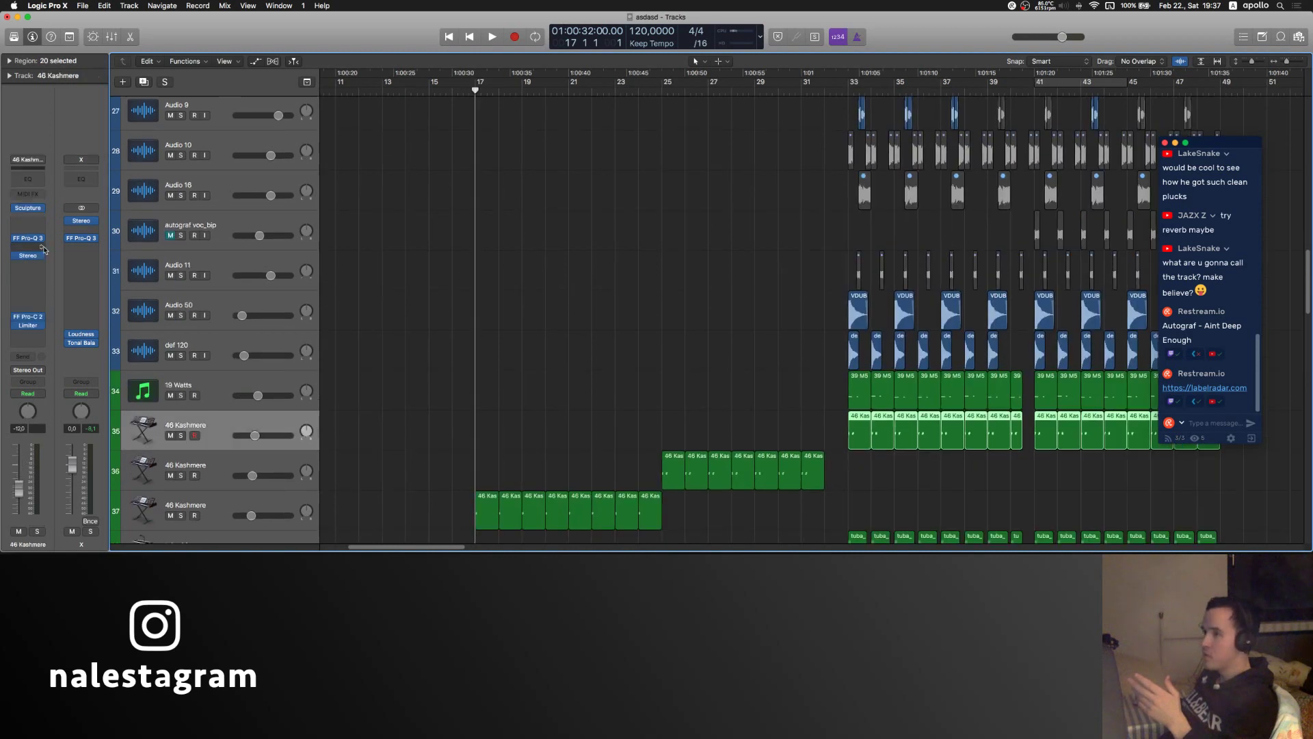
pyautogui.click(30, 209)
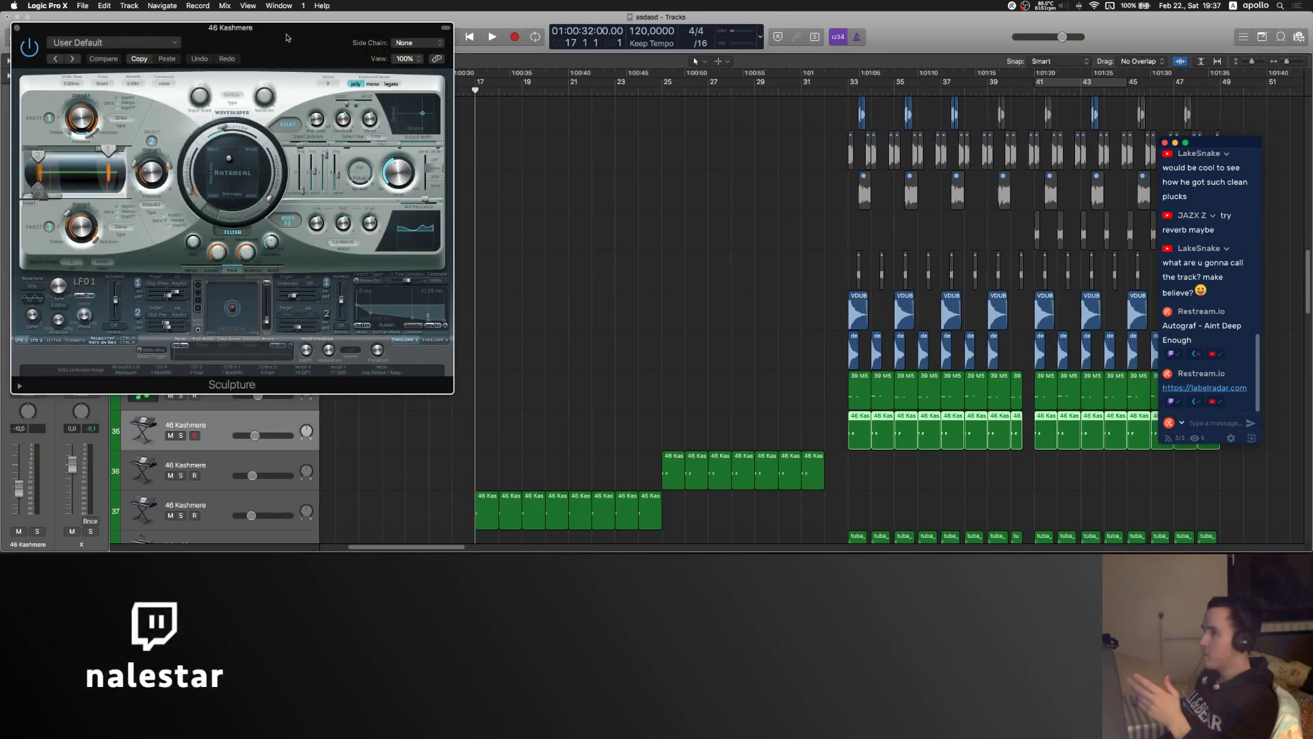
pyautogui.moveTo(267, 35); pyautogui.dragTo(629, 141)
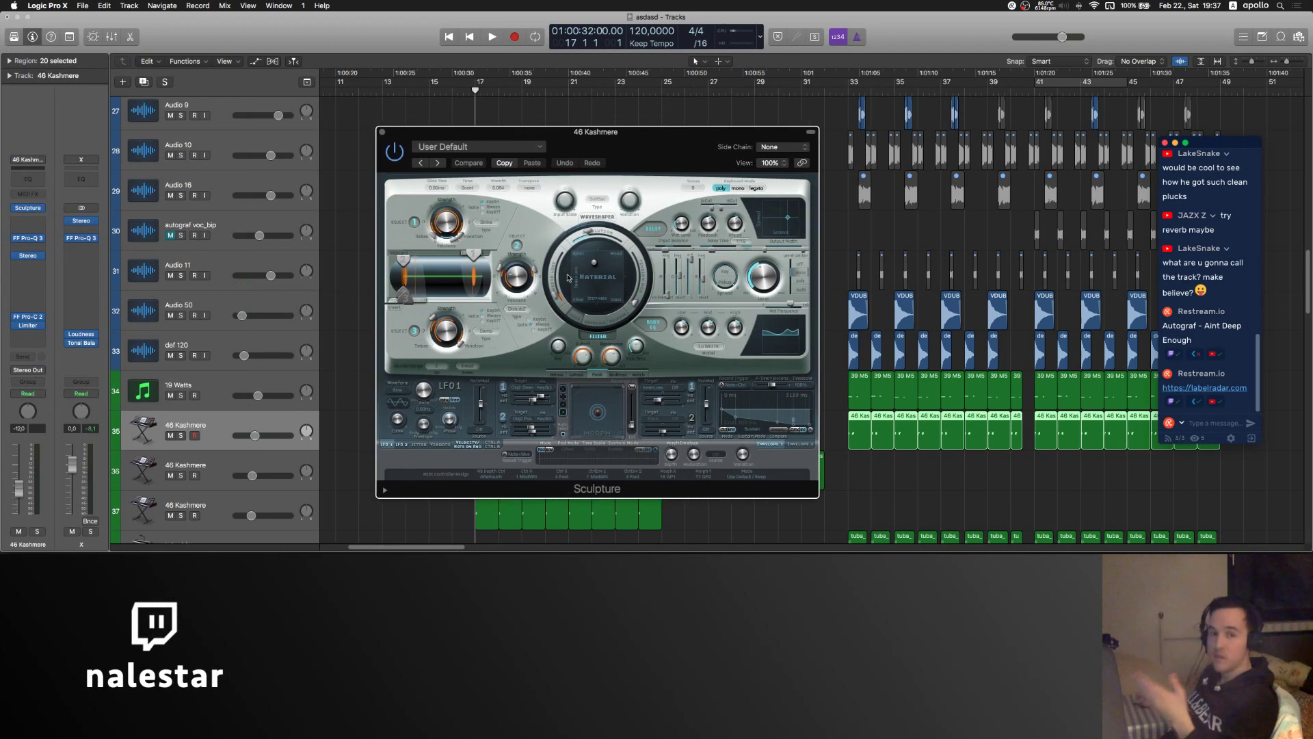
# - Close the Sculpture instrument window and return to the vocal tracks around bar 17 in the arrangement
pyautogui.click(383, 135)
pyautogui.hscroll(5, 659, 296)
pyautogui.click(624, 259)
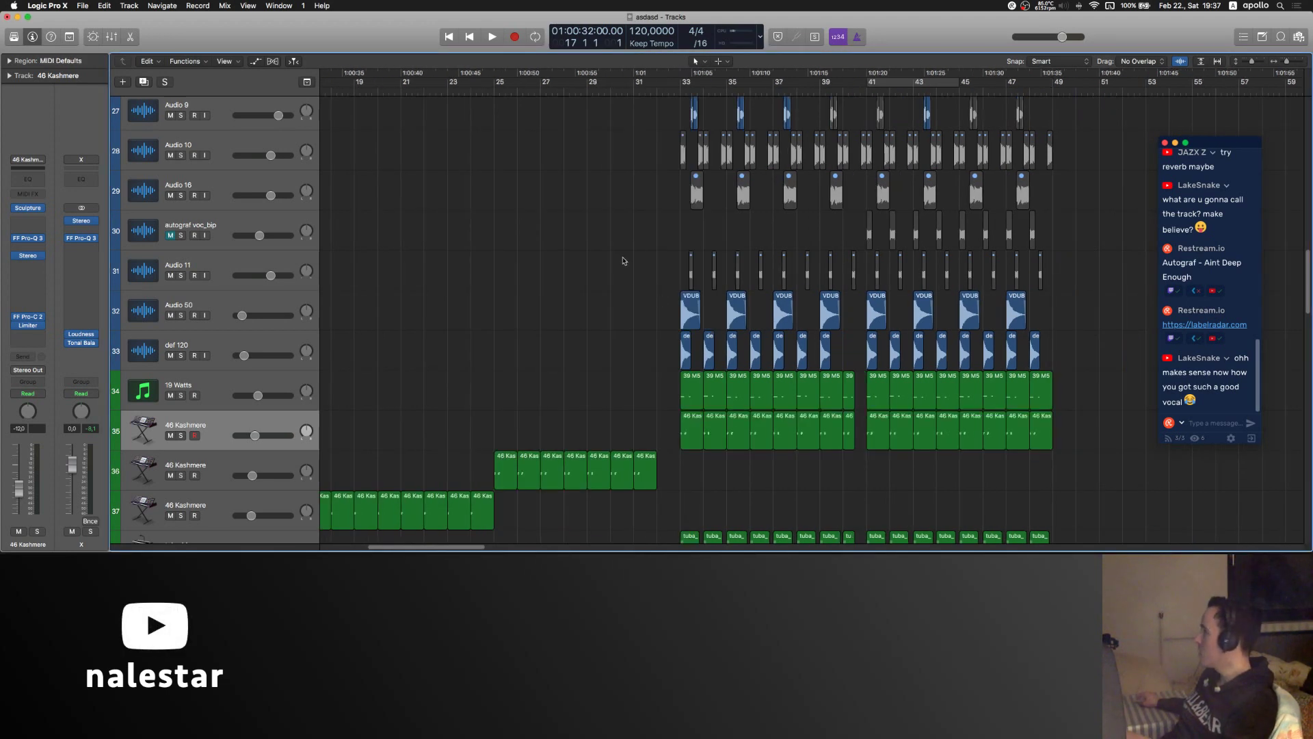
pyautogui.scroll(-3, 623, 259)
pyautogui.hscroll(-5, 623, 259)
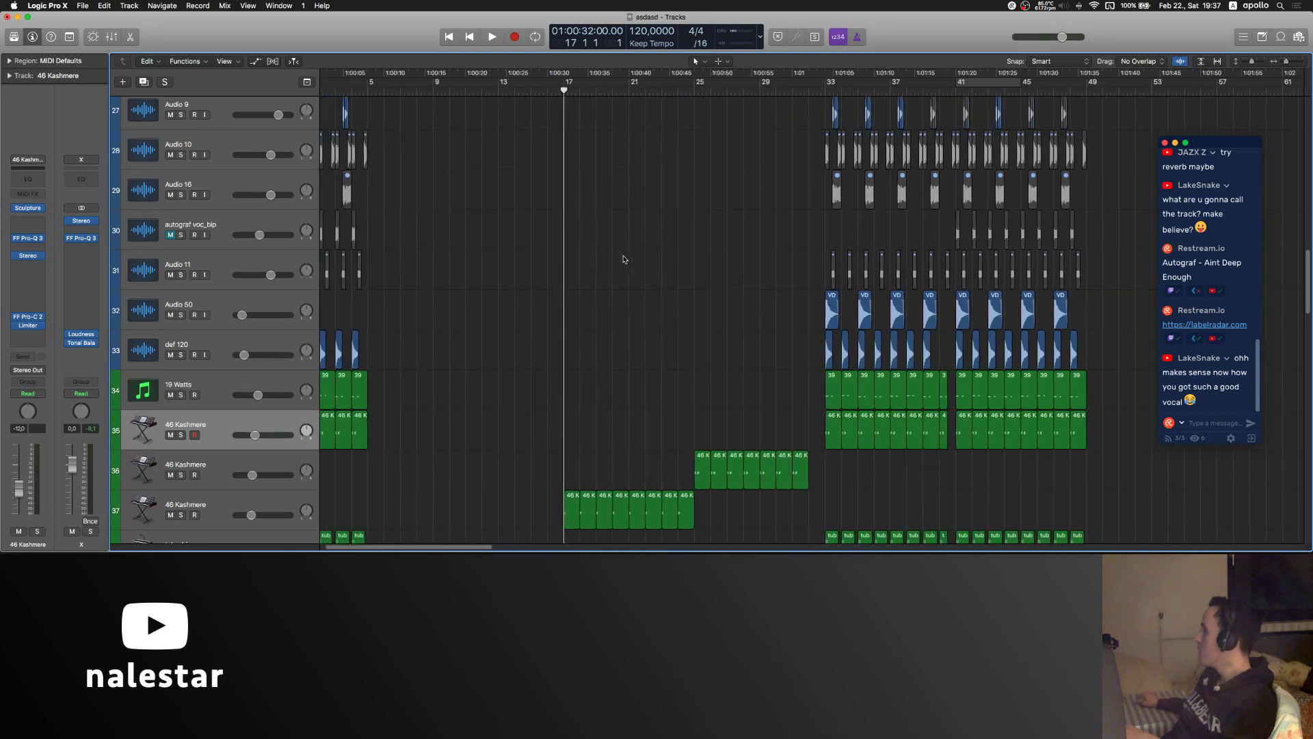
pyautogui.hscroll(1, 623, 258)
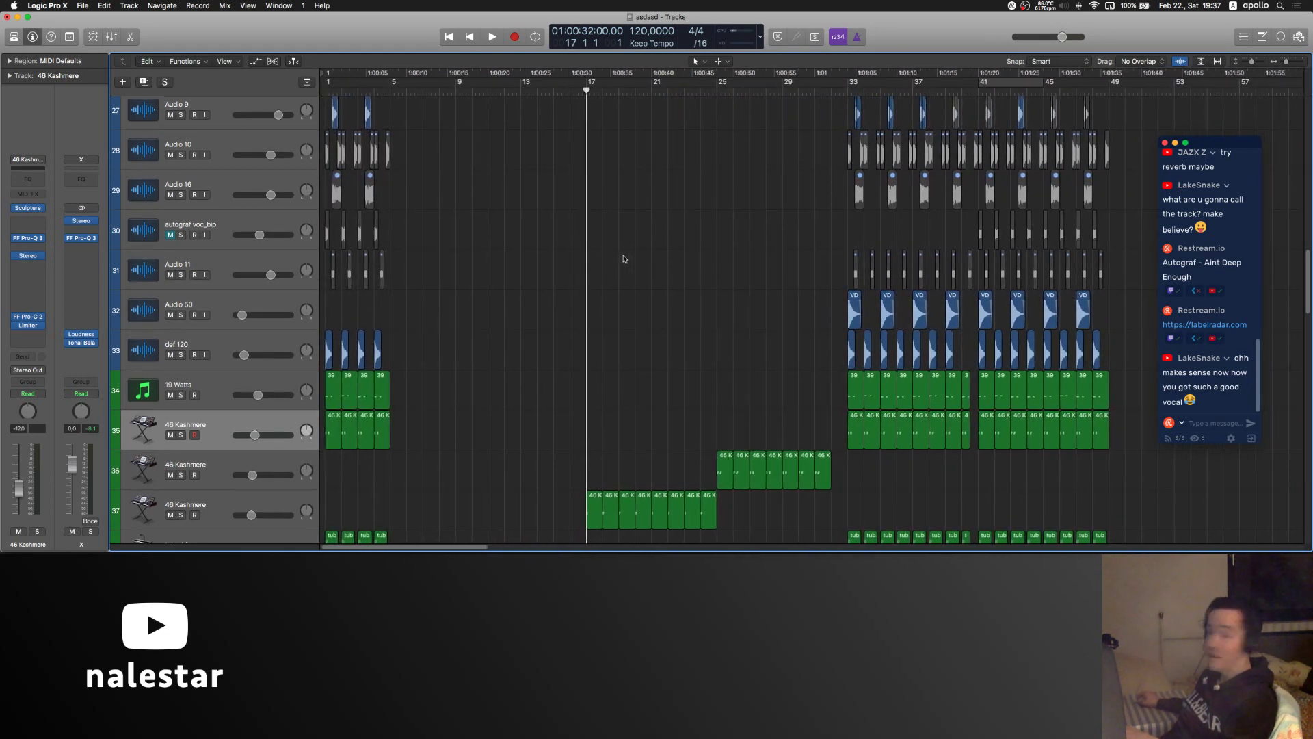
pyautogui.scroll(15, 624, 260)
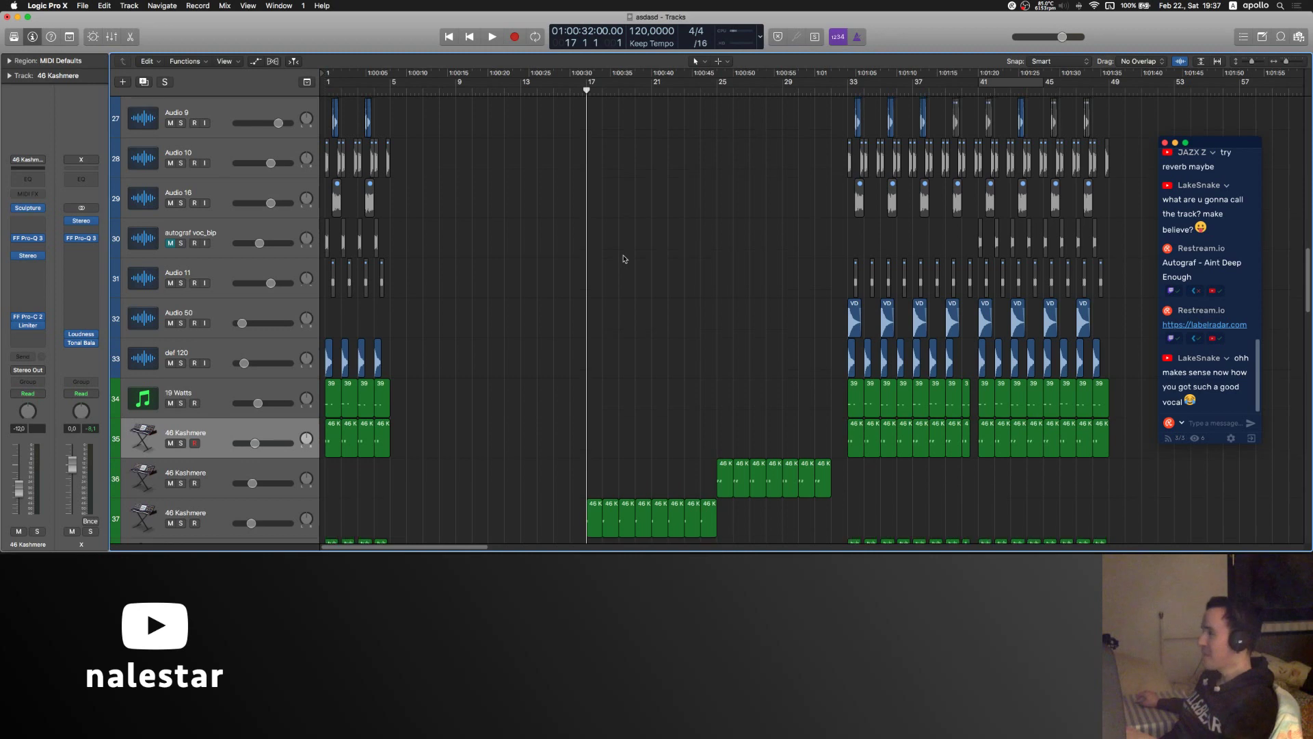
pyautogui.scroll(3, 613, 283)
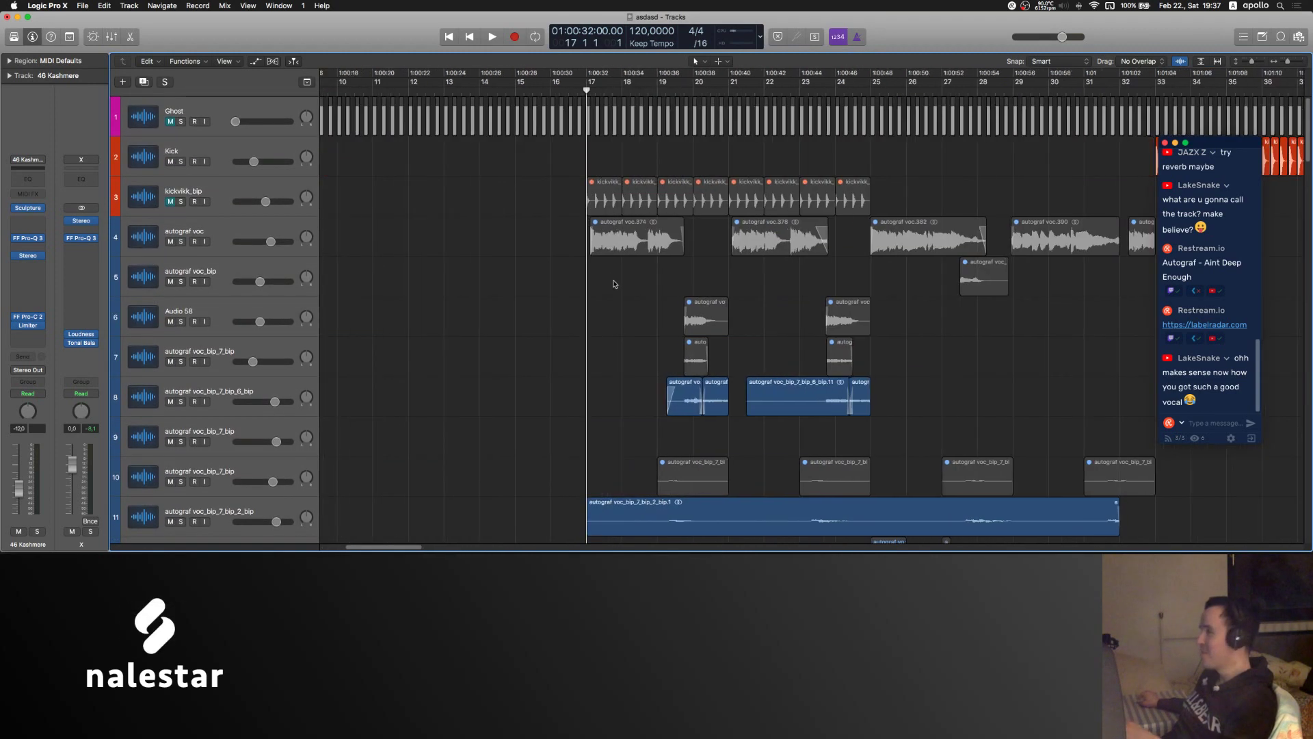
# - Play the vocal section from bar 17 and follow the vocal tracks up to the transition at bar 25
pyautogui.scroll(3, 637, 282)
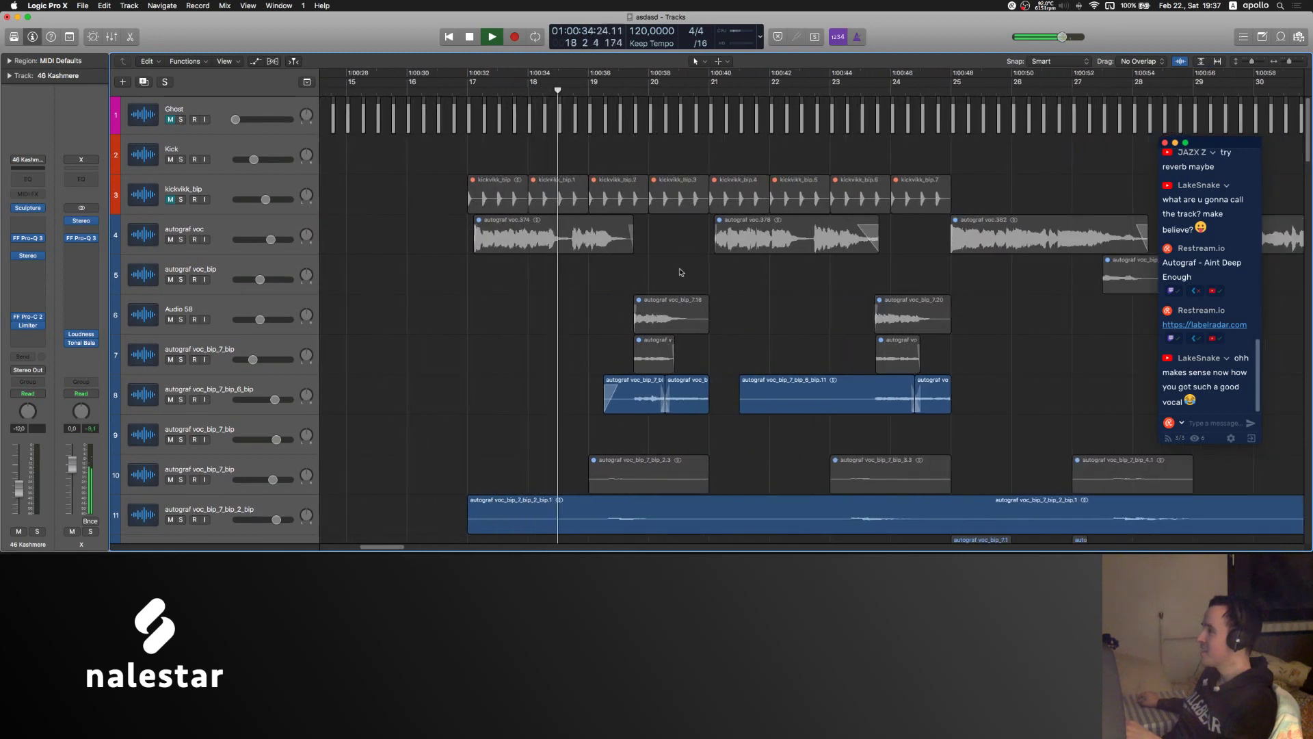
pyautogui.hscroll(3, 678, 276)
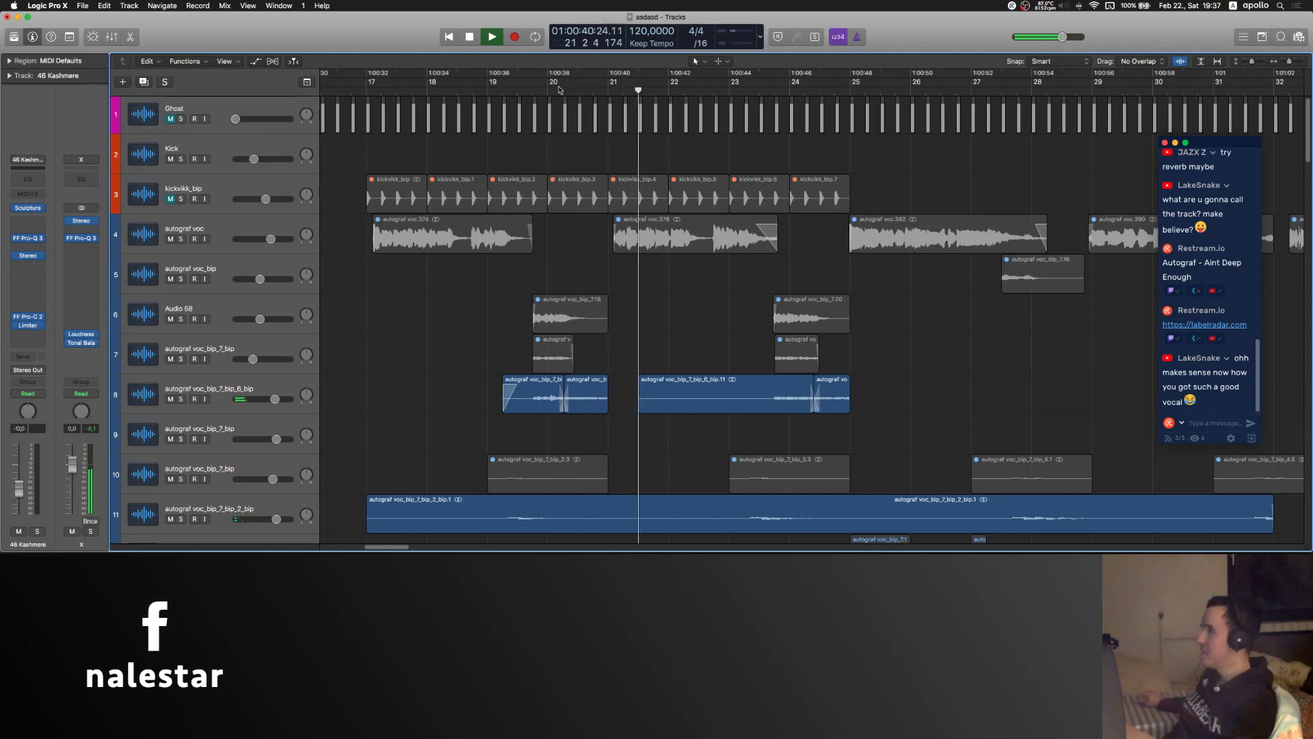
pyautogui.hscroll(3, 684, 295)
pyautogui.press('super+Left')
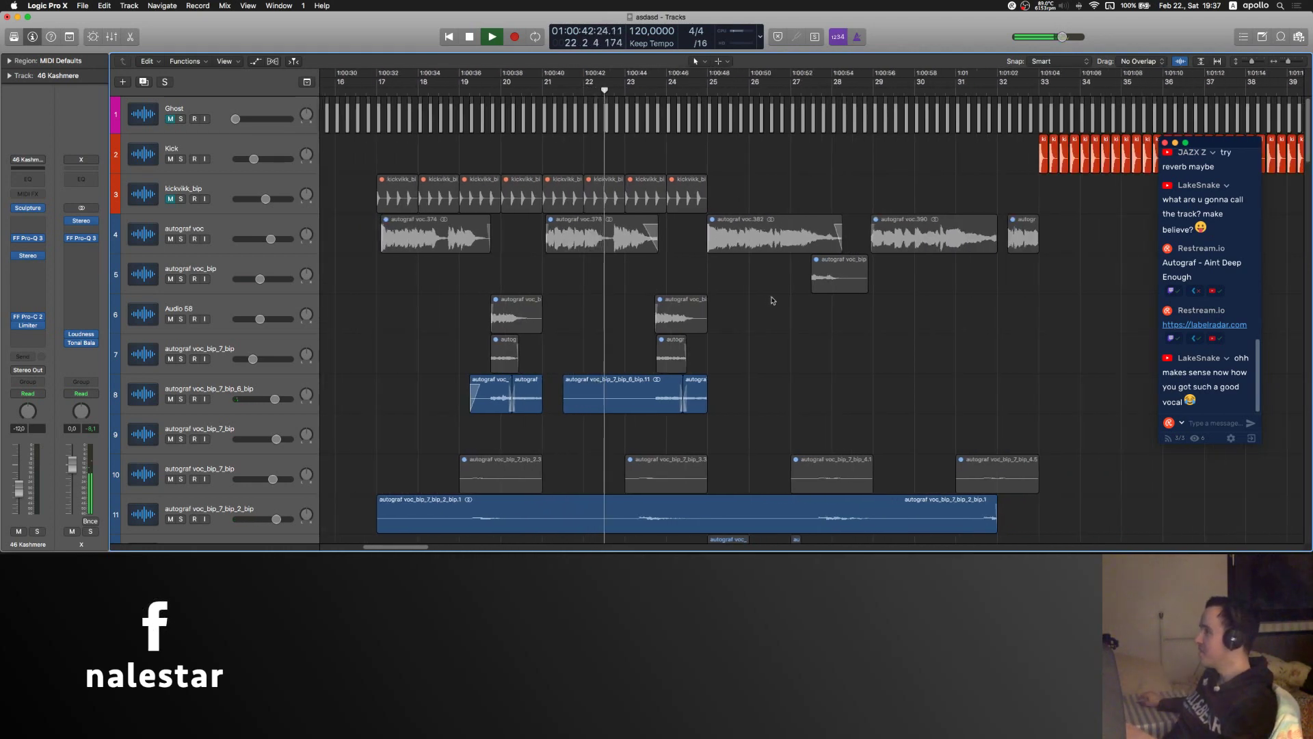
pyautogui.hscroll(3, 772, 300)
pyautogui.scroll(-2, 773, 301)
pyautogui.hscroll(-2, 773, 301)
pyautogui.hscroll(4, 689, 311)
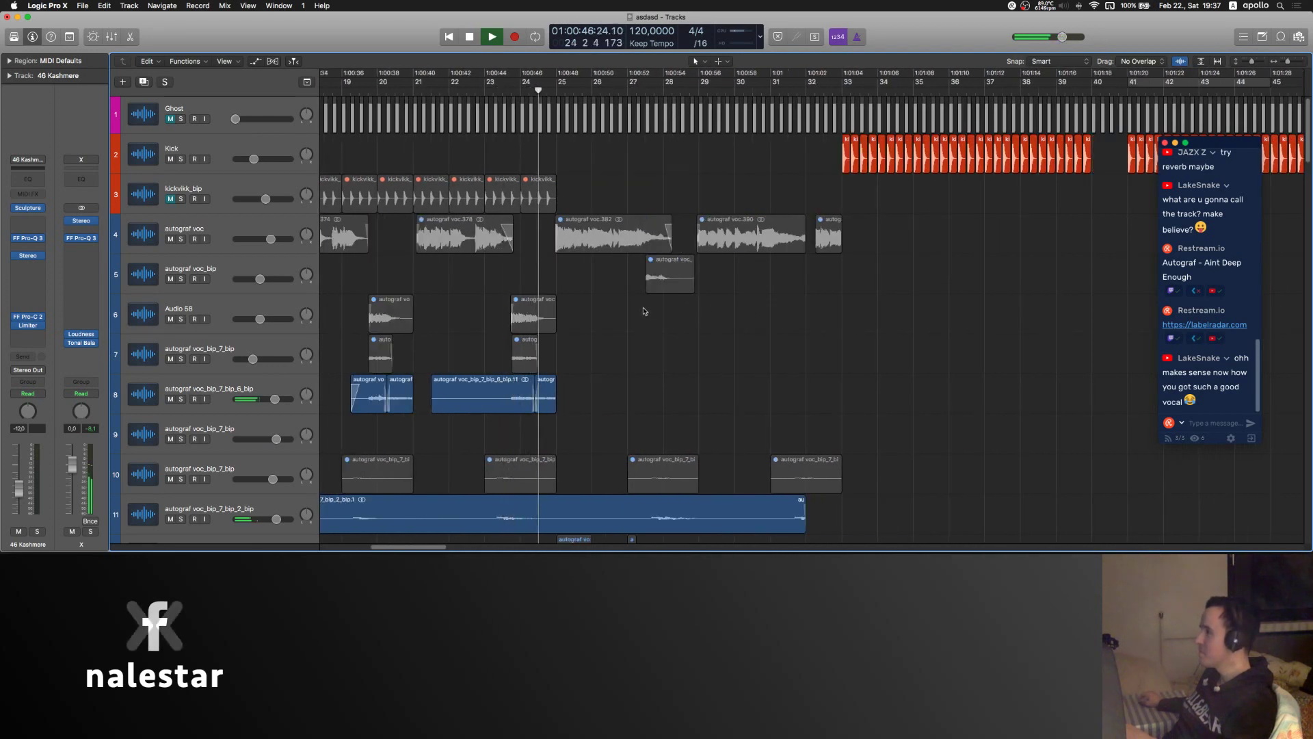
# - Bounce the clap, impact and drum fill regions before bar 25 on tracks 61, 62 and 65 in place
pyautogui.scroll(-20, 634, 357)
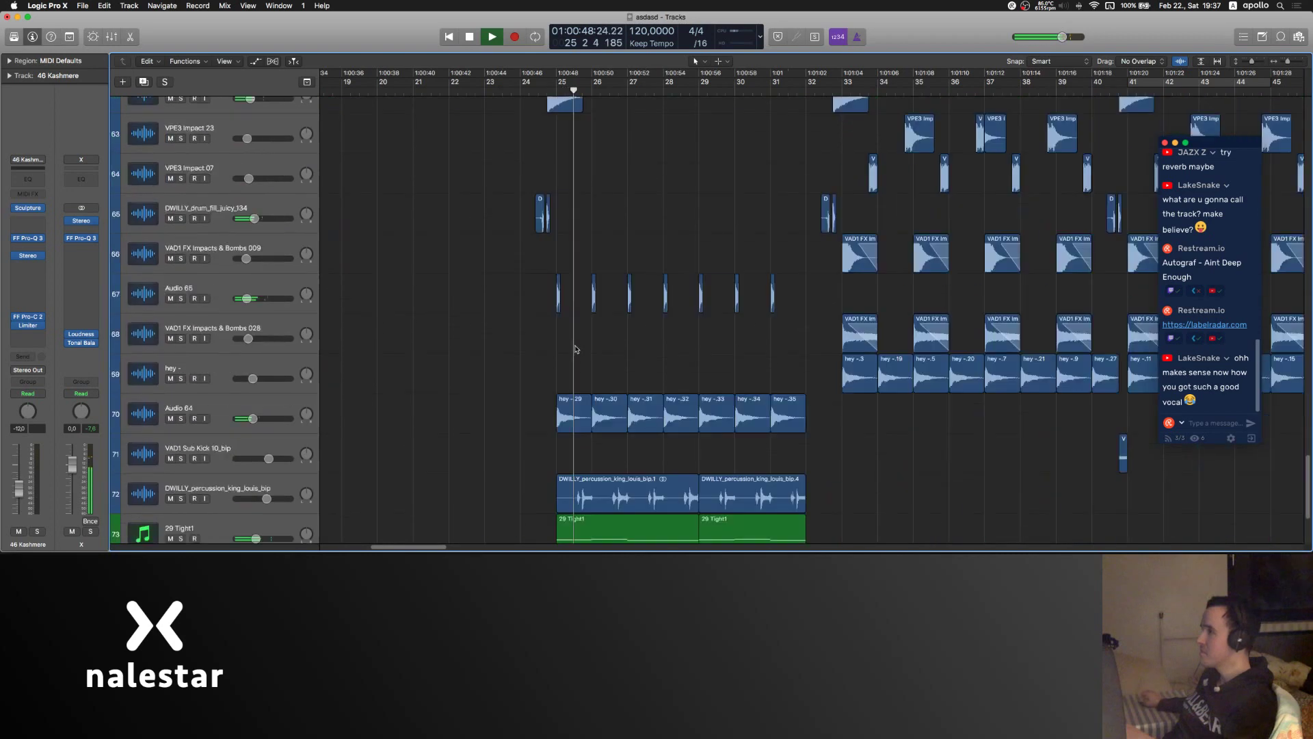
pyautogui.hscroll(1, 578, 345)
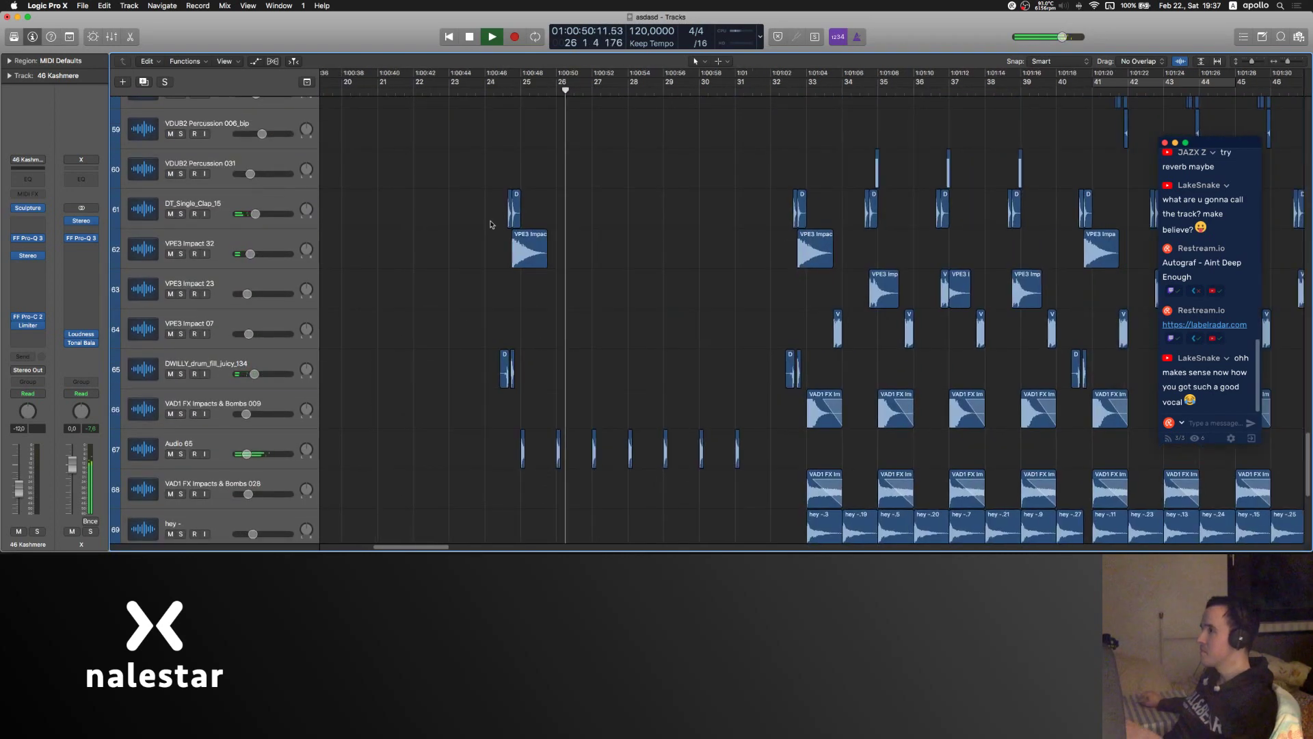
pyautogui.moveTo(485, 188); pyautogui.dragTo(558, 383)
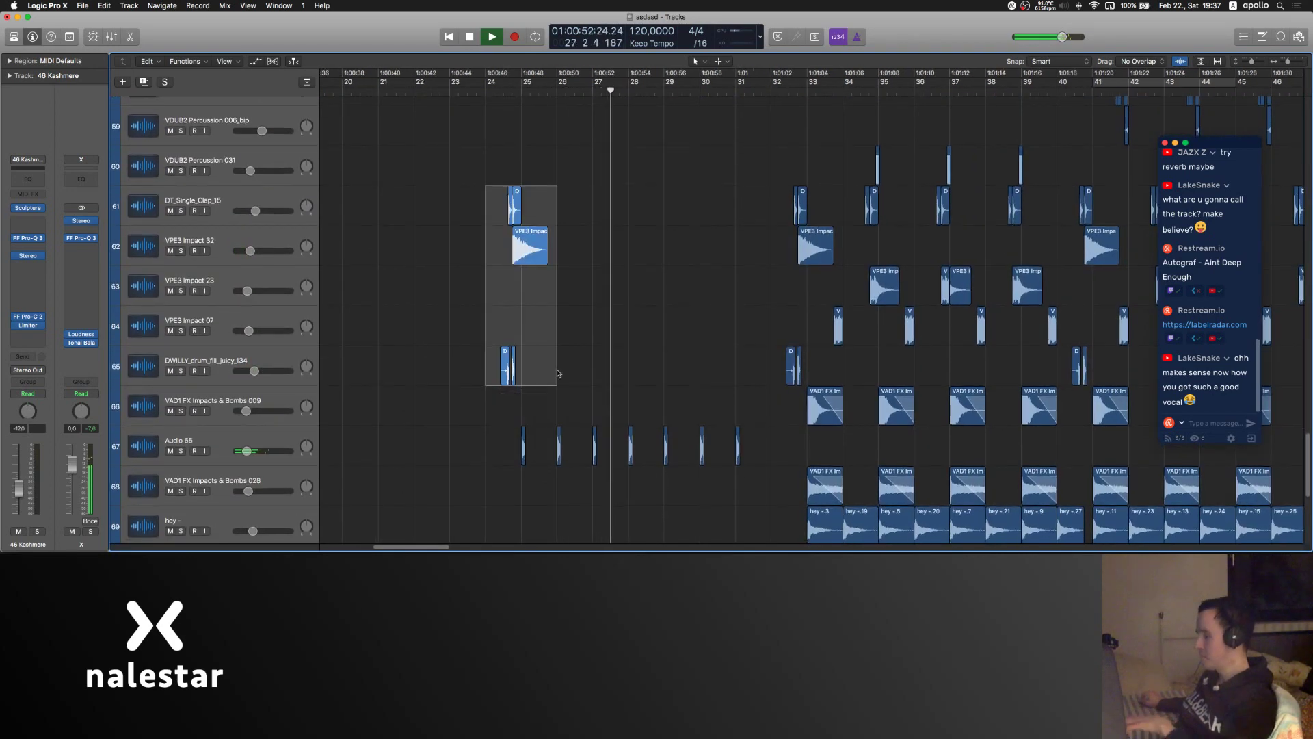
pyautogui.hotkey('ctrl', 'b')
pyautogui.press('Return')
pyautogui.press('Return')
# - Move the bounced fill track directly below DWILLY_drum_fill_juicy_134 and delete the original clap, impact and fill regions before bar 25
pyautogui.scroll(20, 204, 224)
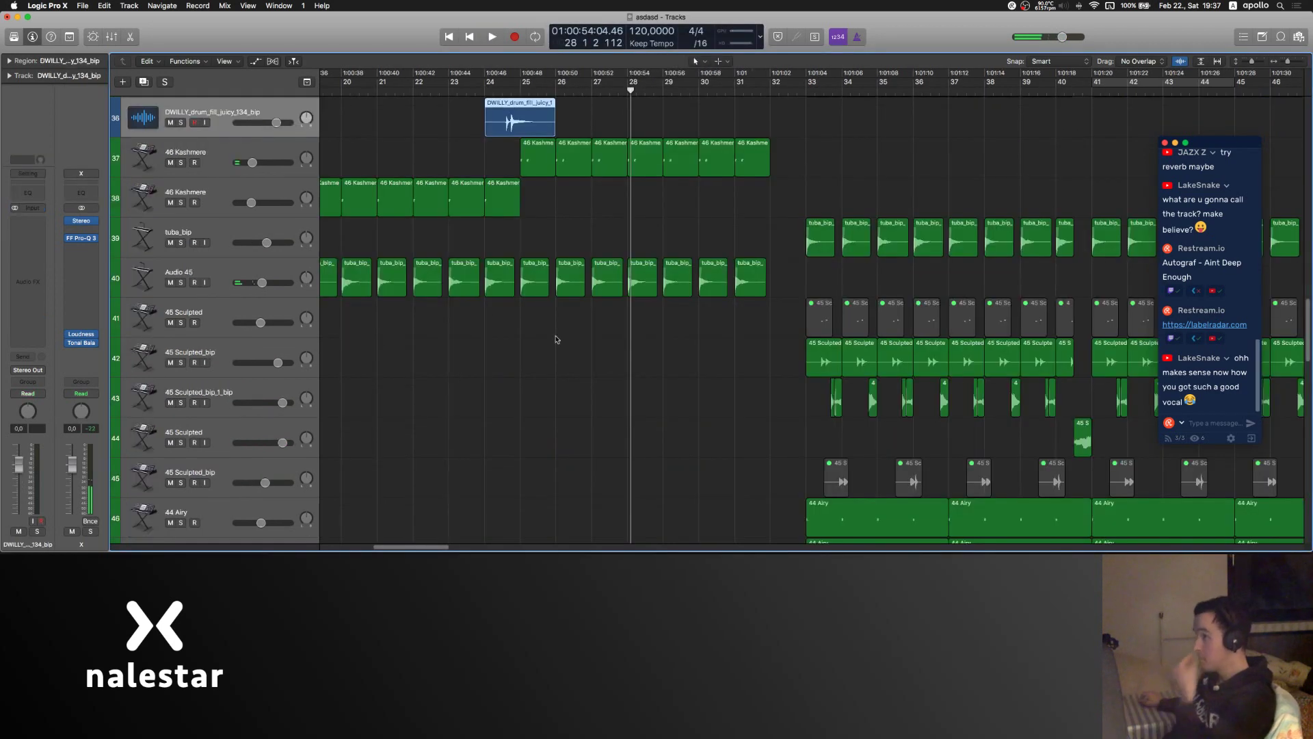
pyautogui.scroll(-5, 204, 224)
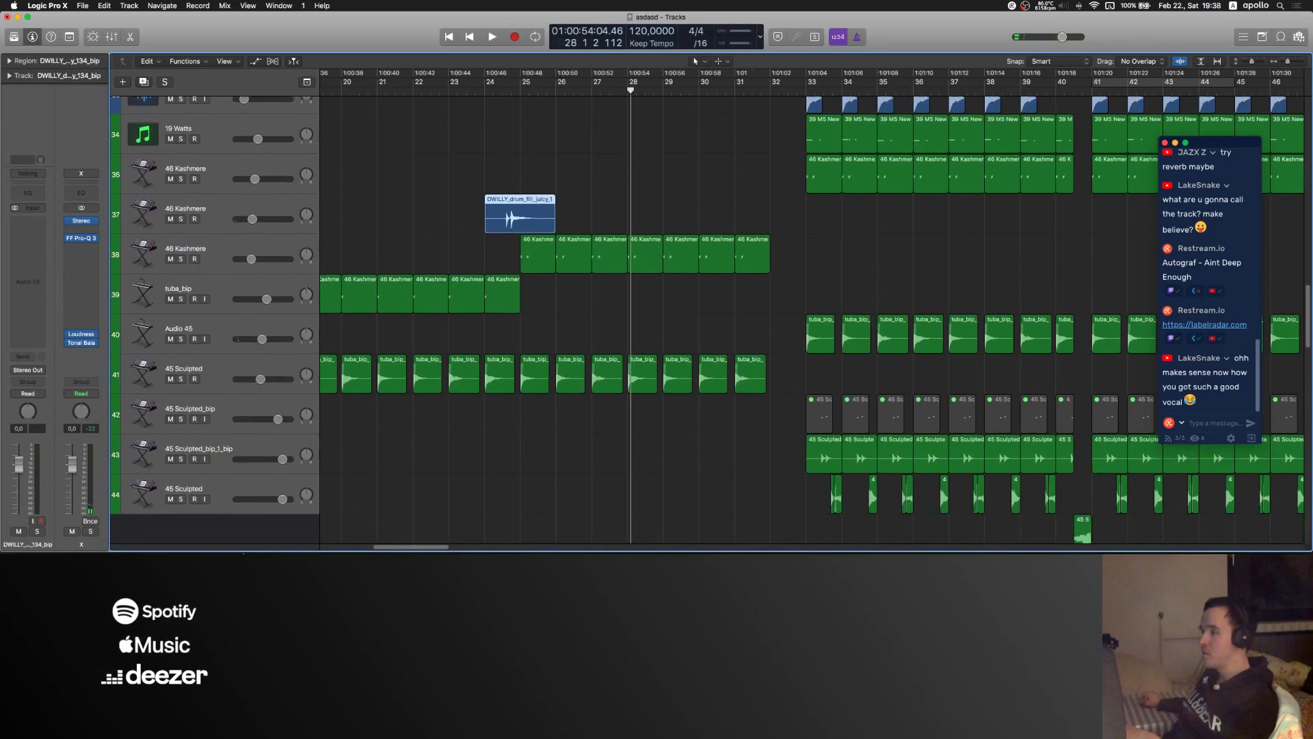
pyautogui.scroll(-15, 711, 308)
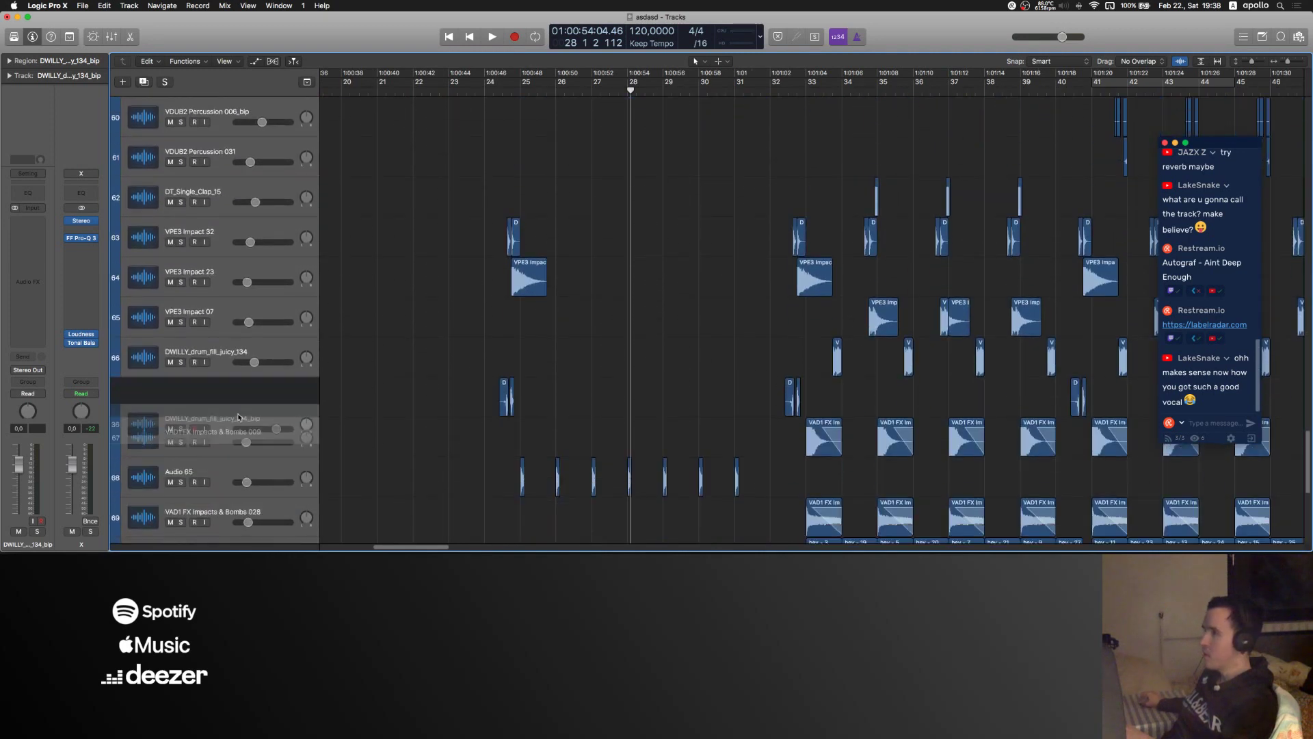
pyautogui.moveTo(565, 272); pyautogui.dragTo(503, 202)
pyautogui.press('Delete')
pyautogui.moveTo(528, 409); pyautogui.dragTo(501, 390)
pyautogui.press('Delete')
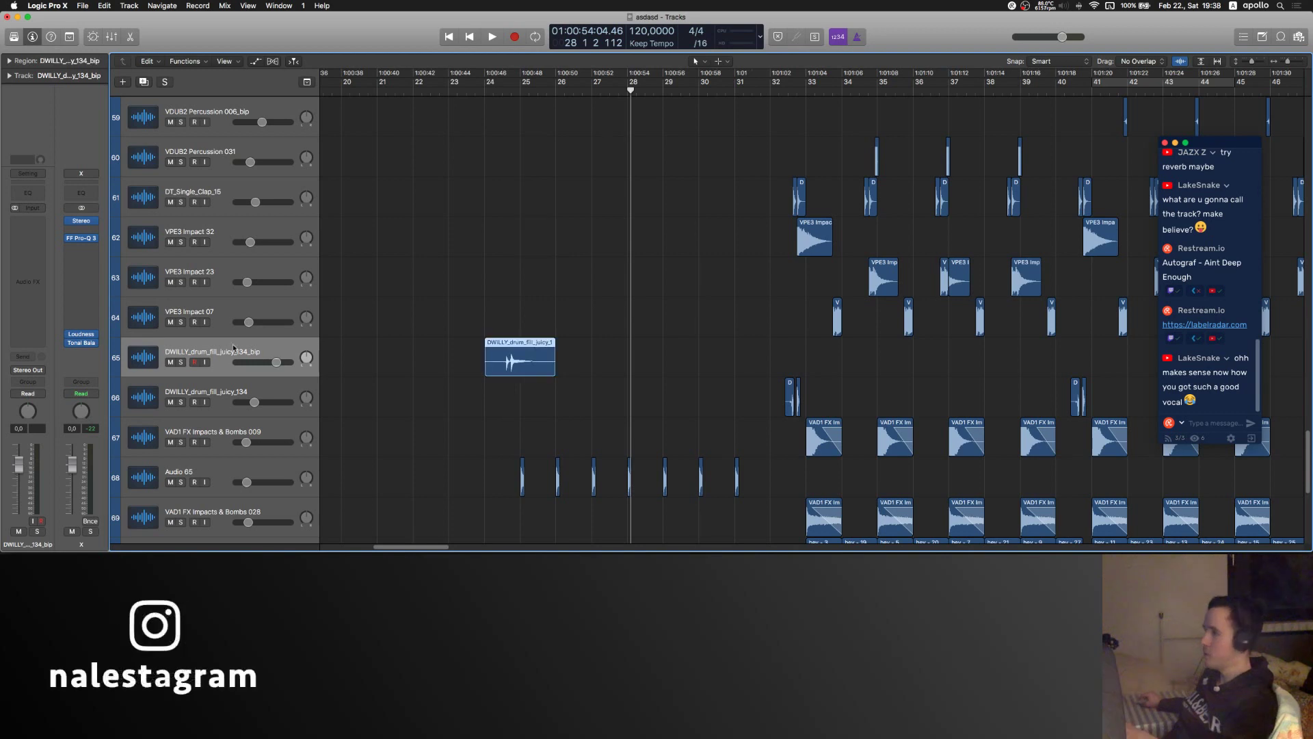
pyautogui.moveTo(227, 354); pyautogui.dragTo(228, 405)
# - Insert Neutron 2 Exciter on the bounced drum fill track and audition the fill from just before bar 24
pyautogui.click(475, 104)
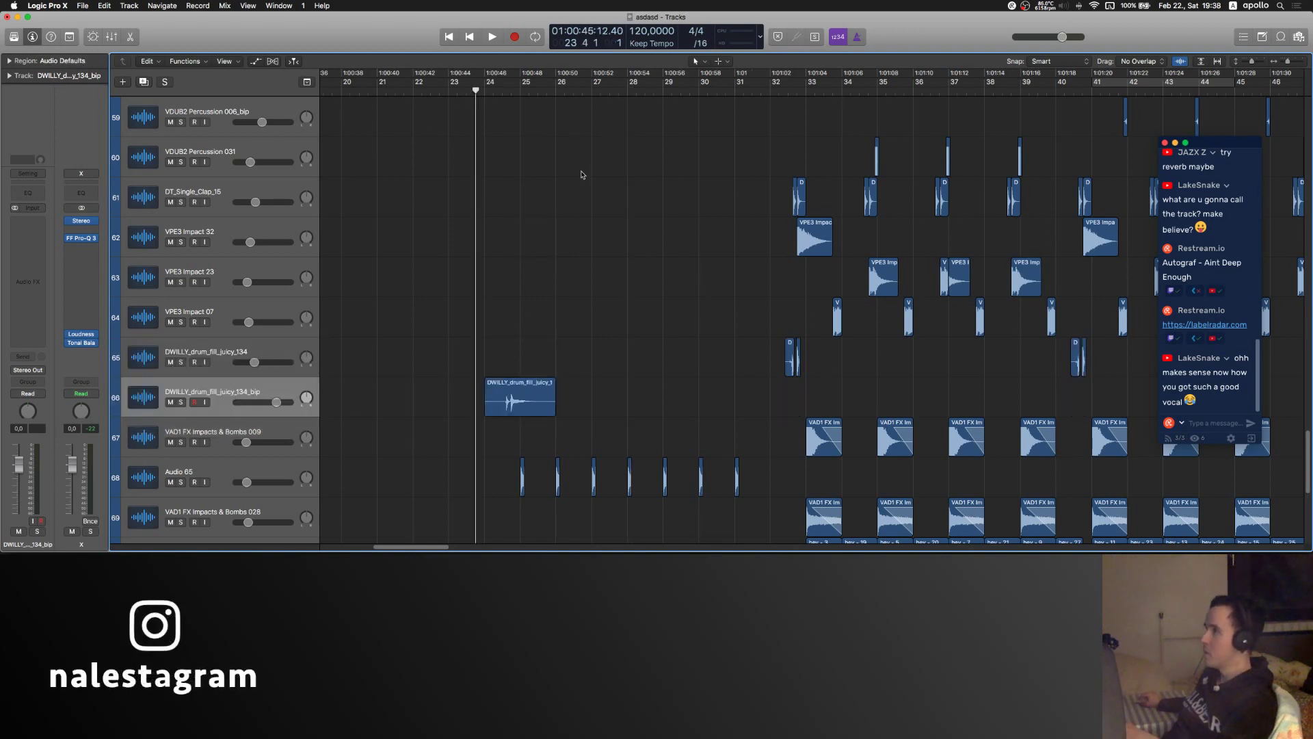
pyautogui.click(27, 239)
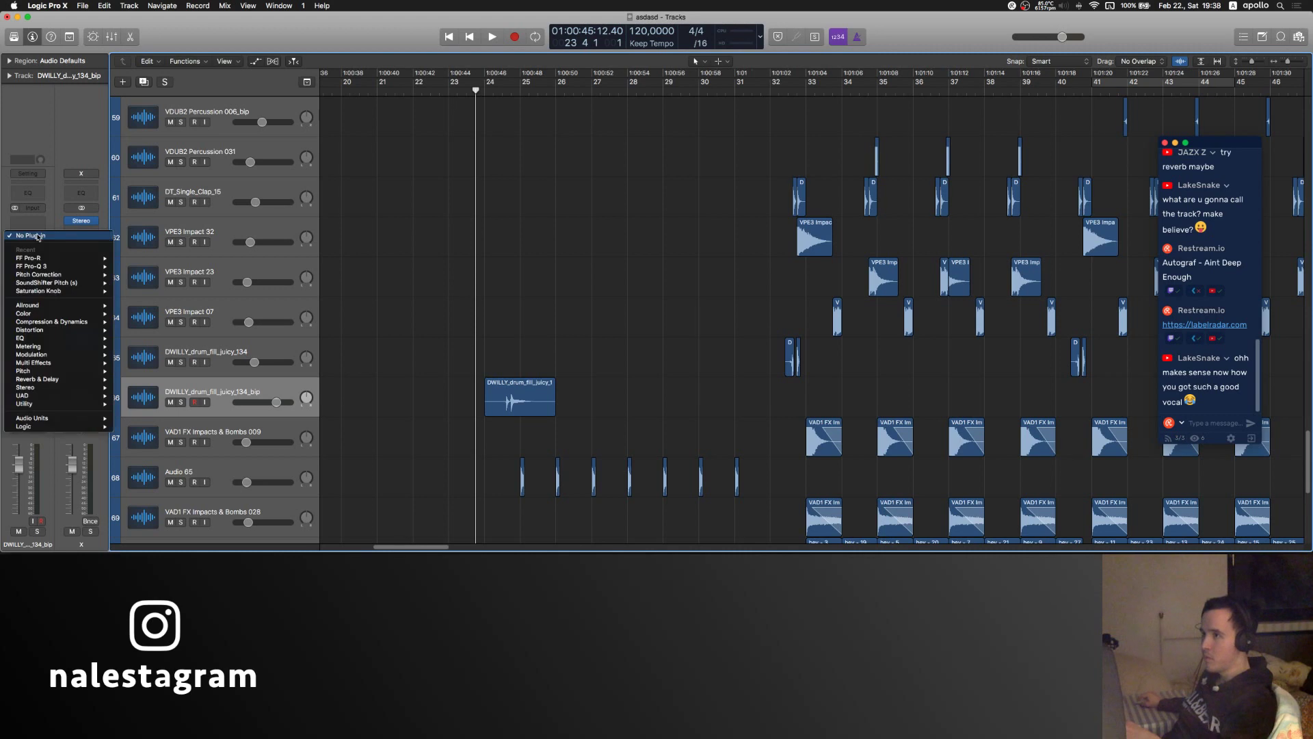
pyautogui.moveTo(38, 316)
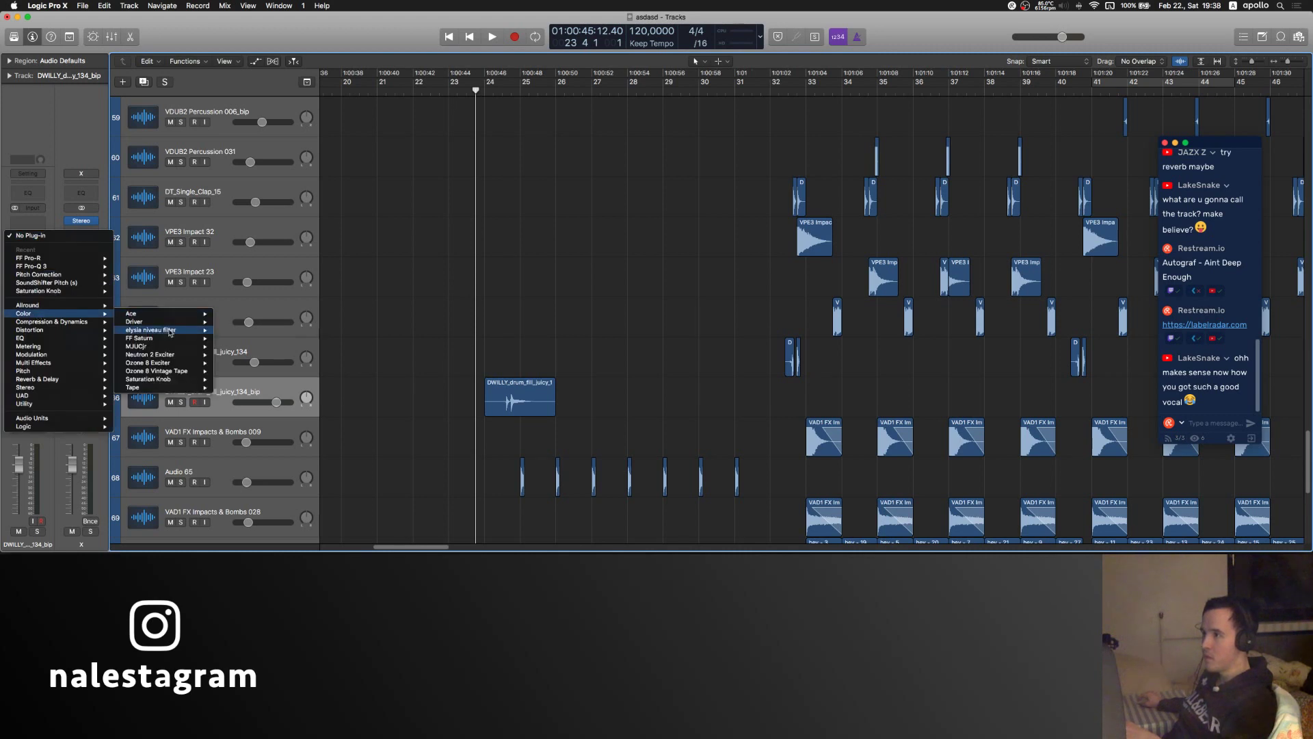
pyautogui.click(154, 354)
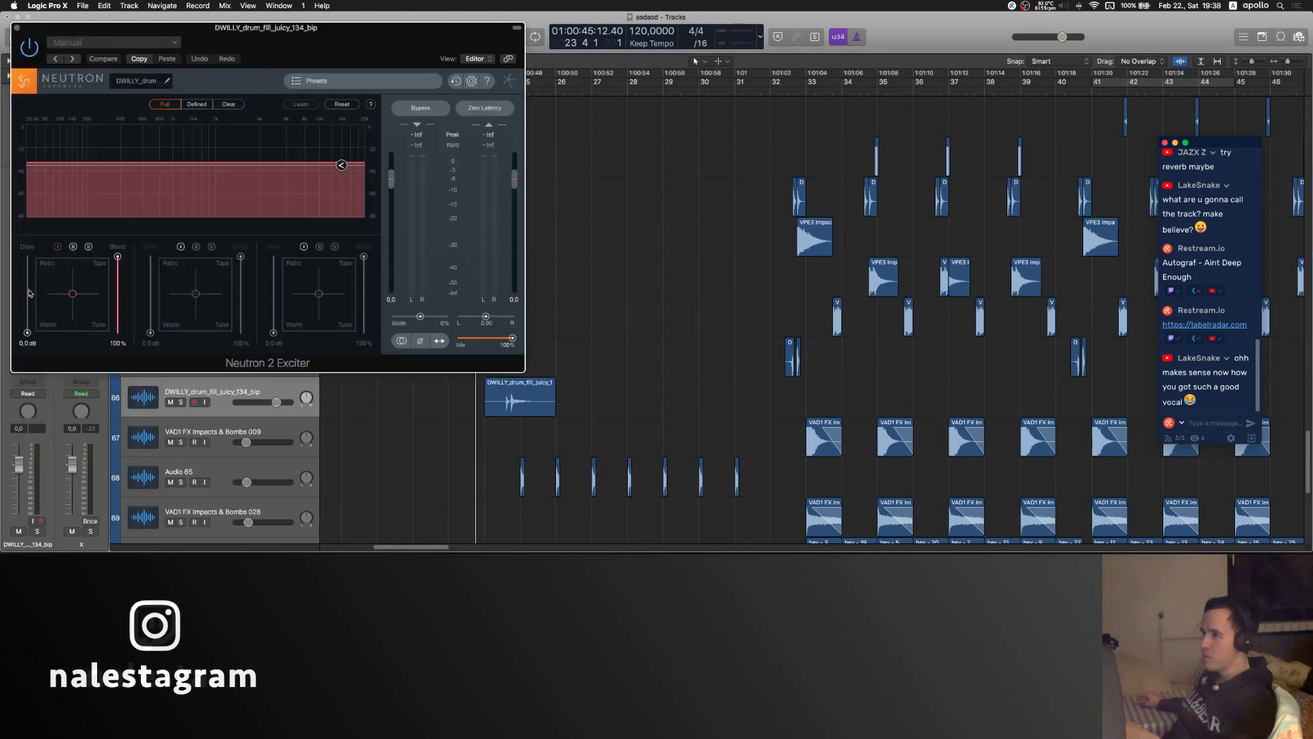
pyautogui.click(17, 28)
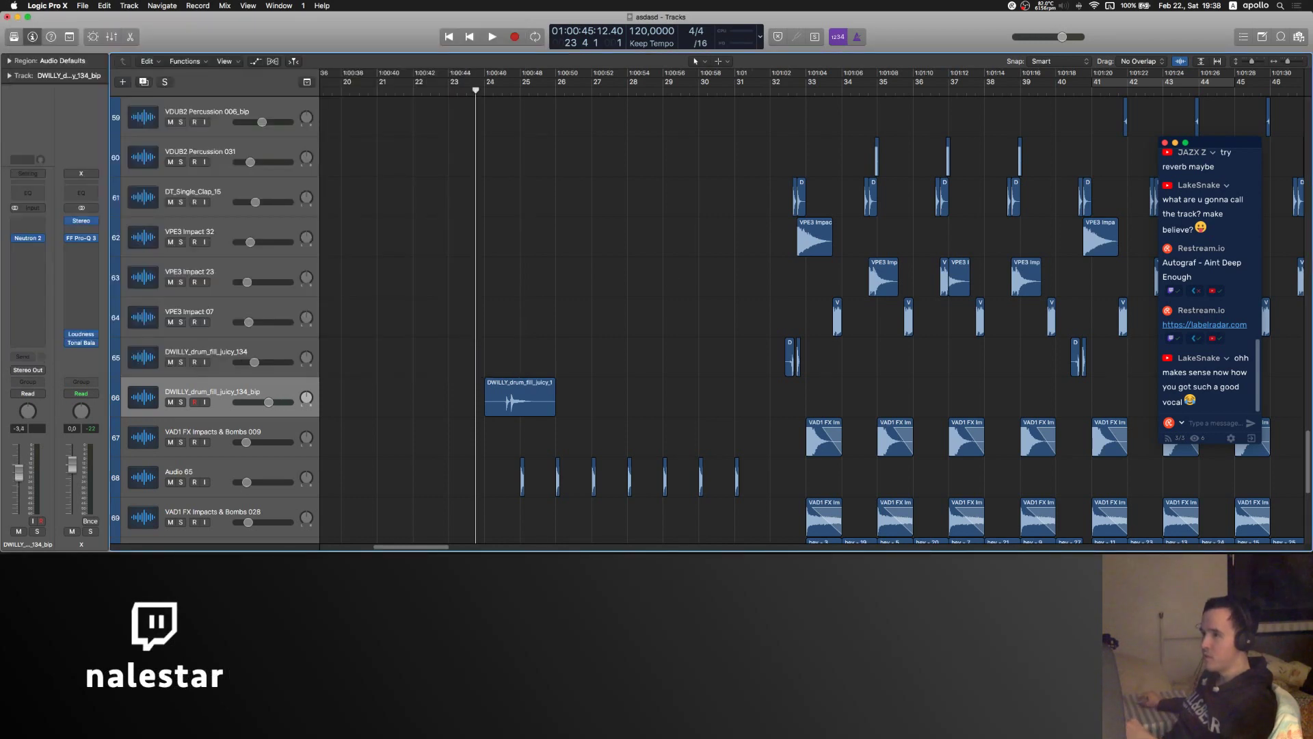
pyautogui.press('space')
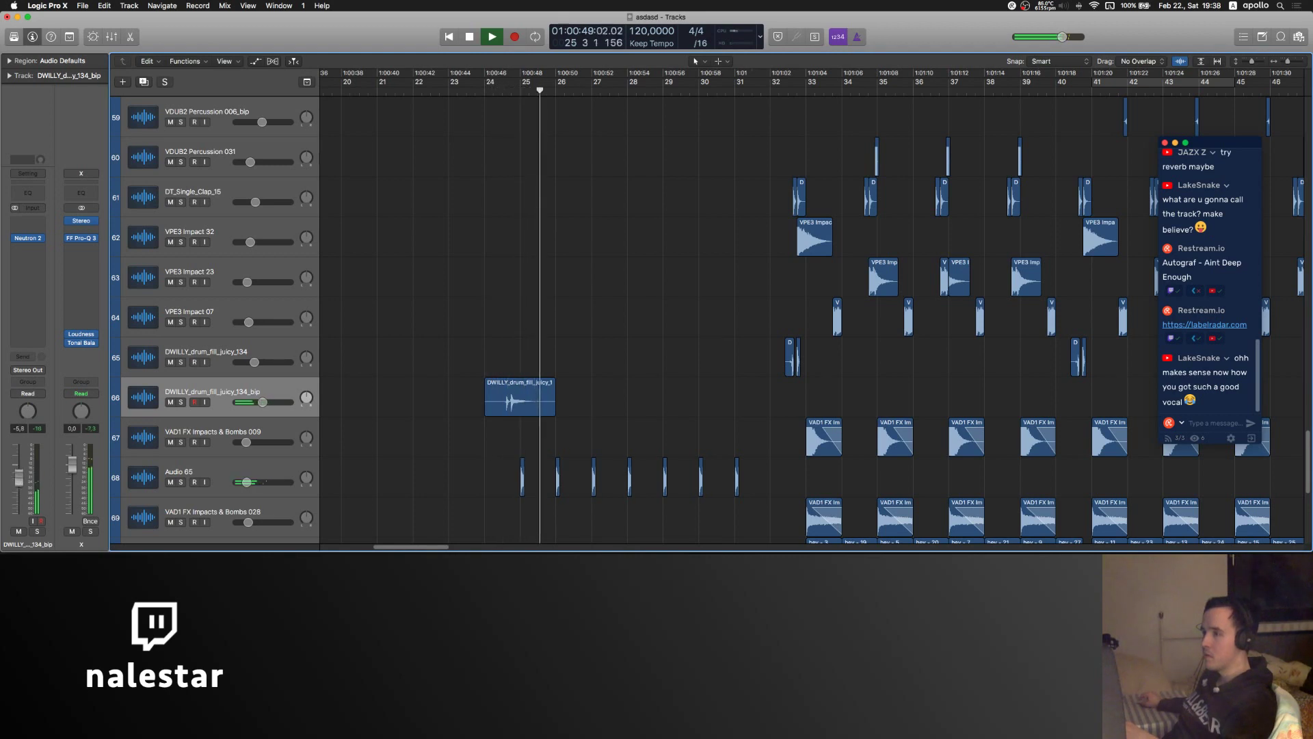
pyautogui.scroll(5, 514, 406)
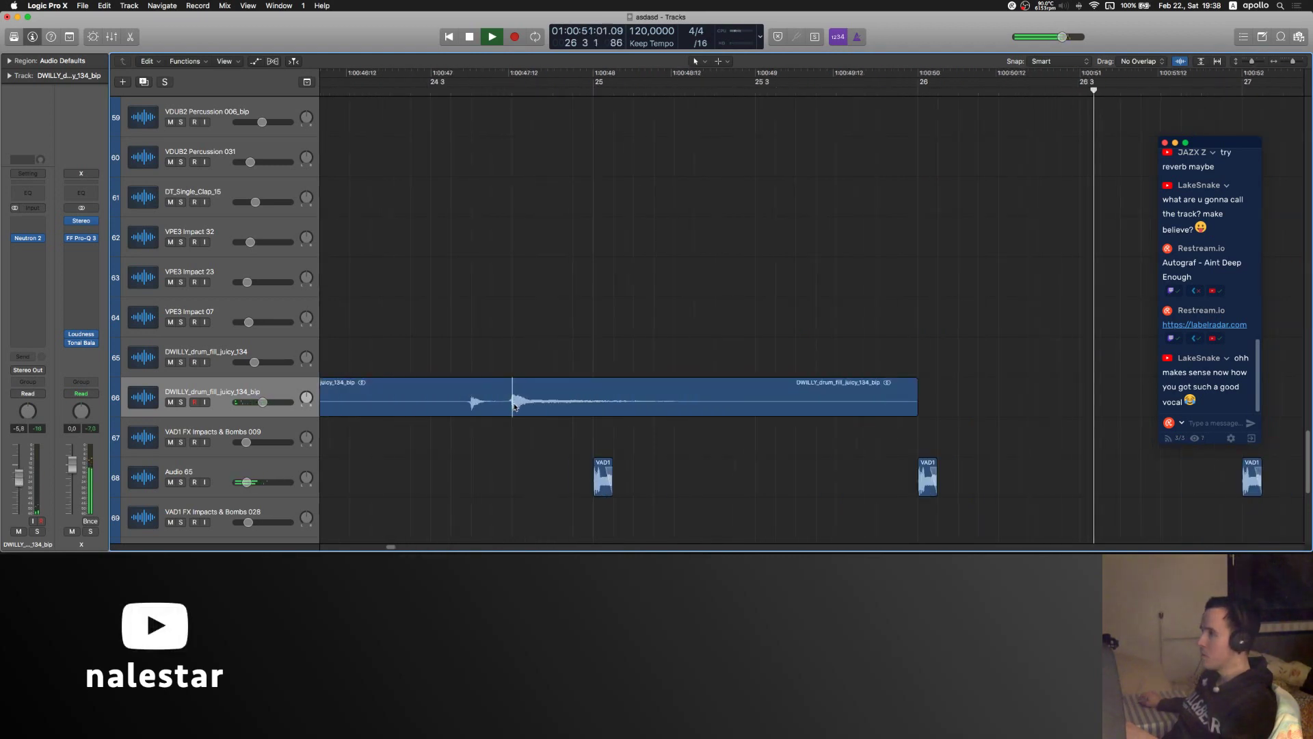
pyautogui.scroll(-2, 514, 406)
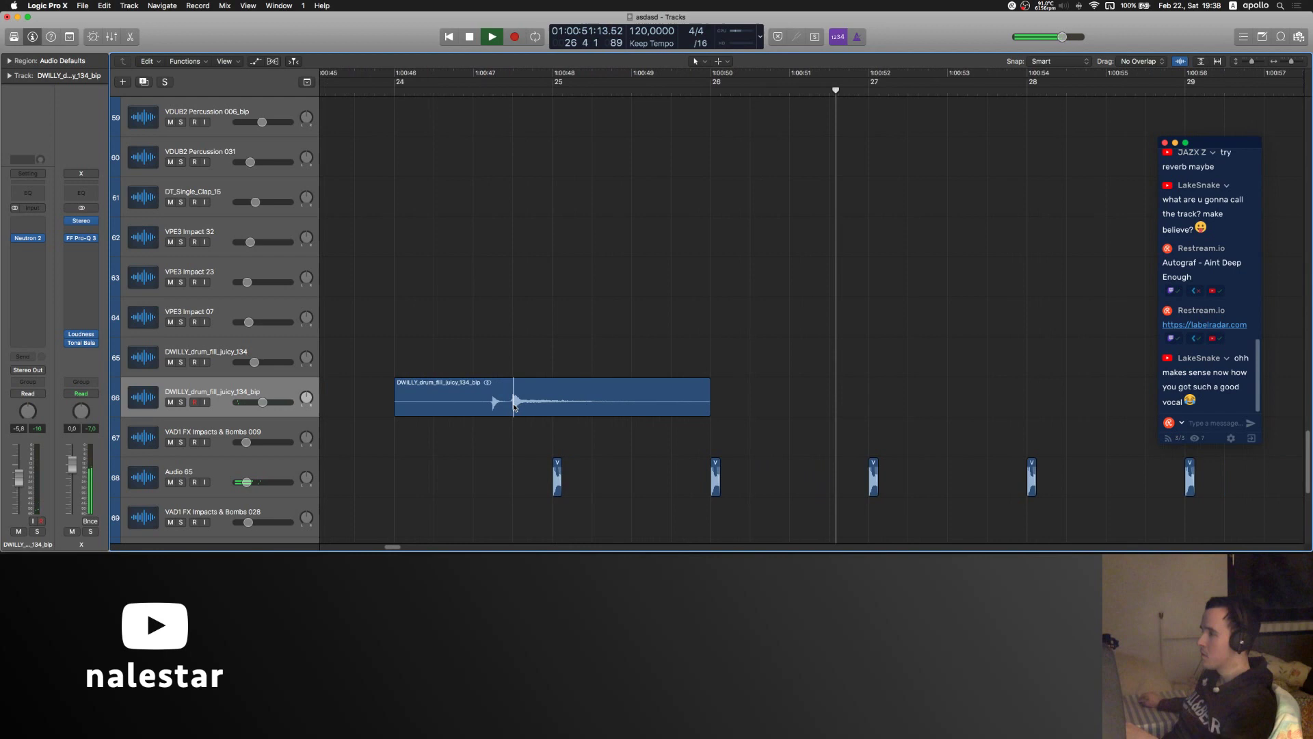
# - Set the Neutron 2 Exciter's drive to 10 dB and lower the bounced fill track's volume to about -9 dB
pyautogui.click(27, 239)
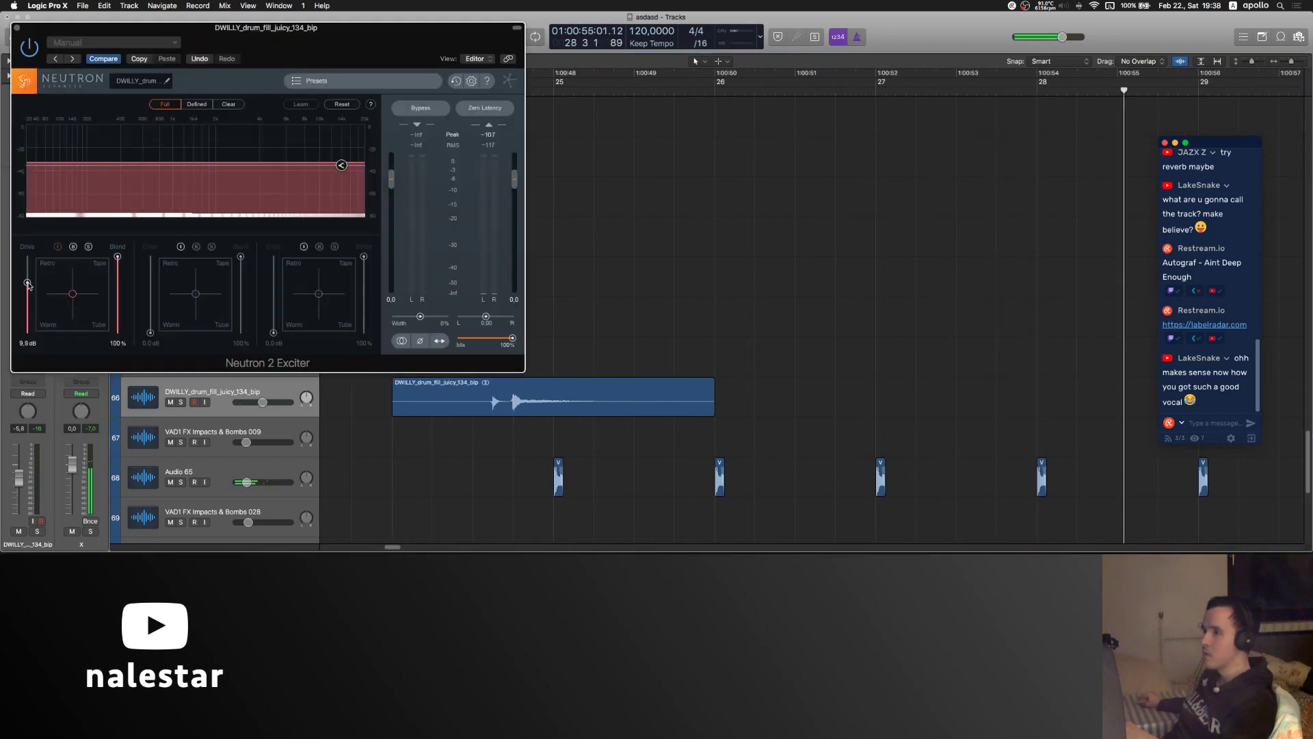
pyautogui.moveTo(28, 285); pyautogui.dragTo(28, 284)
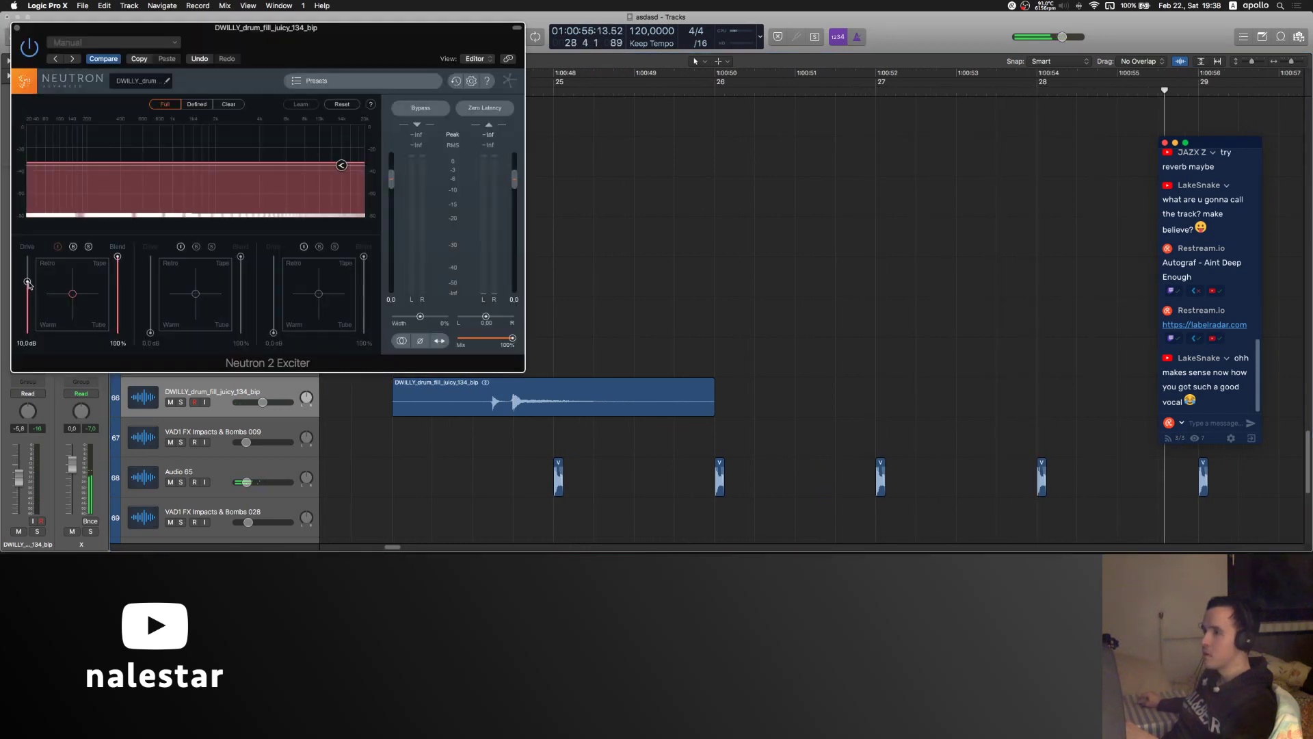
pyautogui.click(18, 29)
pyautogui.moveTo(19, 483); pyautogui.dragTo(19, 485)
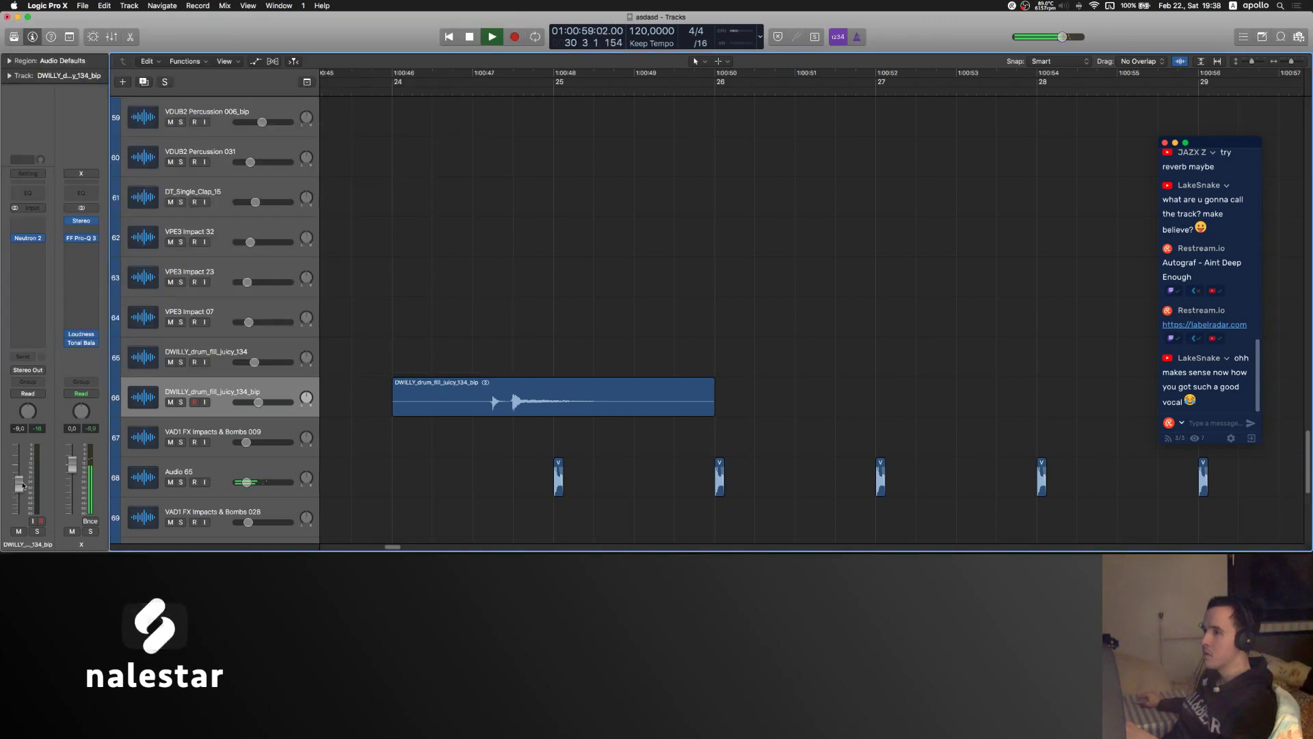
# - Replay the transition into bar 25 from around bar 23 to check the bounced fill in the mix
pyautogui.press('super+Left')
pyautogui.press('super+Left')
pyautogui.click(590, 89)
pyautogui.hscroll(3, 634, 250)
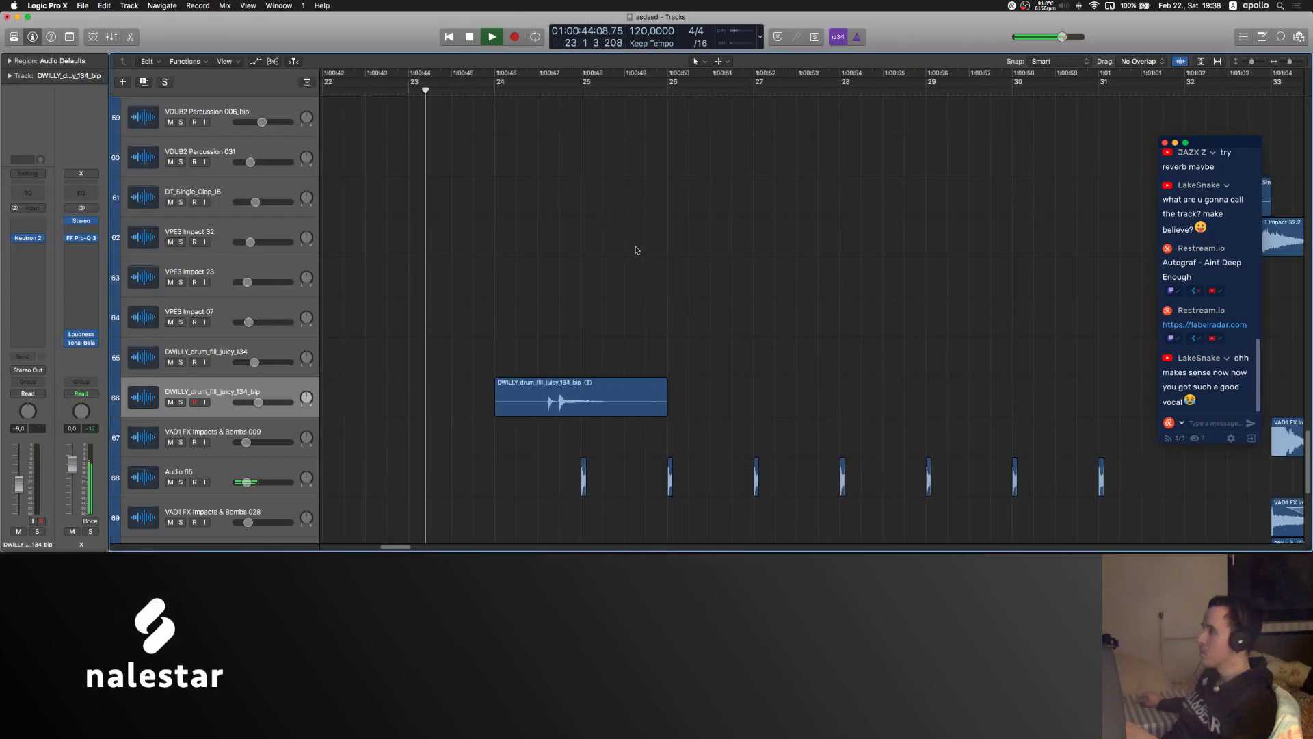
pyautogui.press('super+Left')
pyautogui.hscroll(1, 711, 310)
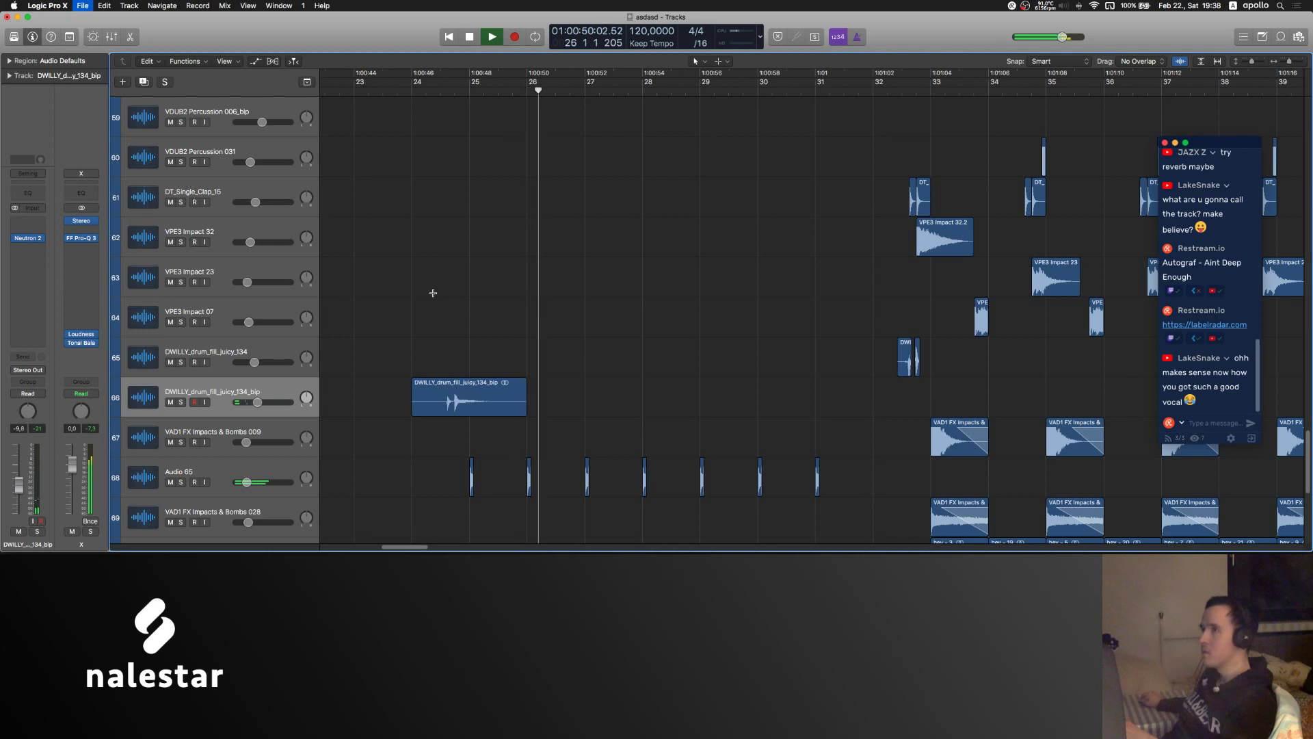
pyautogui.press('super+Left')
pyautogui.hscroll(1, 665, 274)
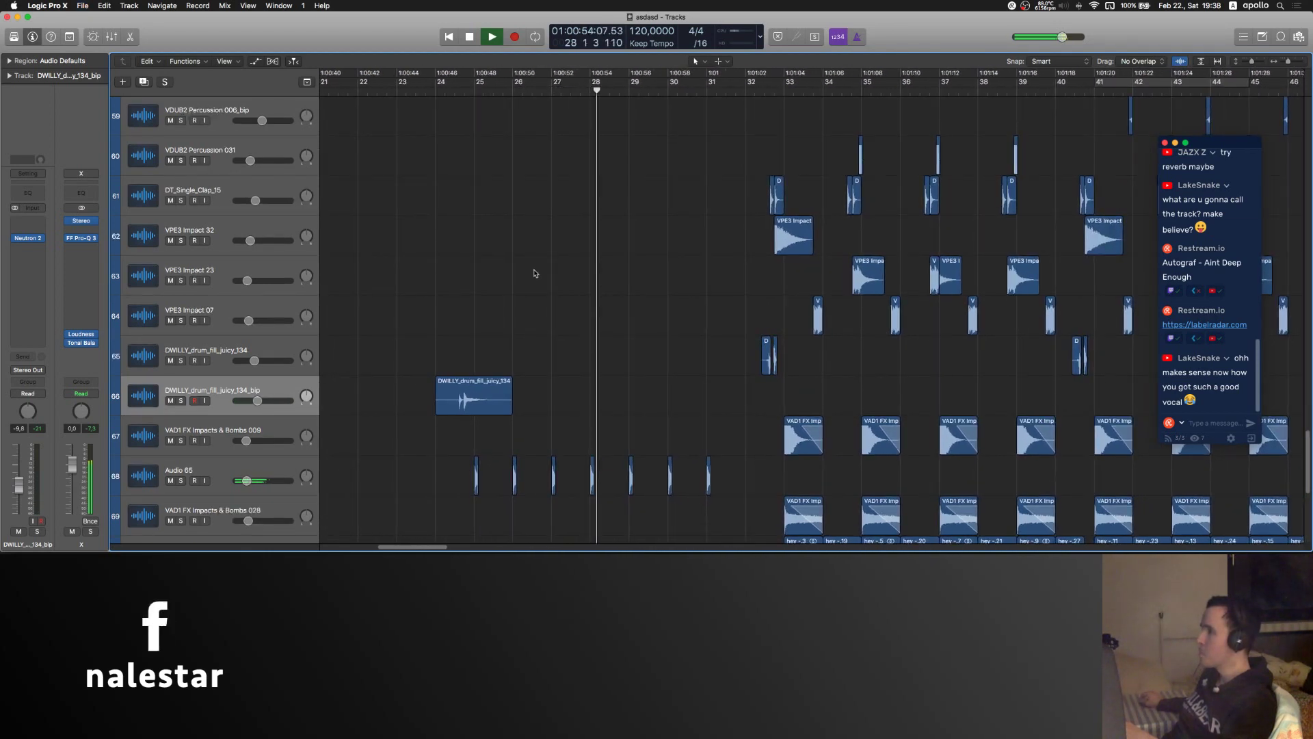
pyautogui.scroll(1, 533, 274)
pyautogui.click(425, 90)
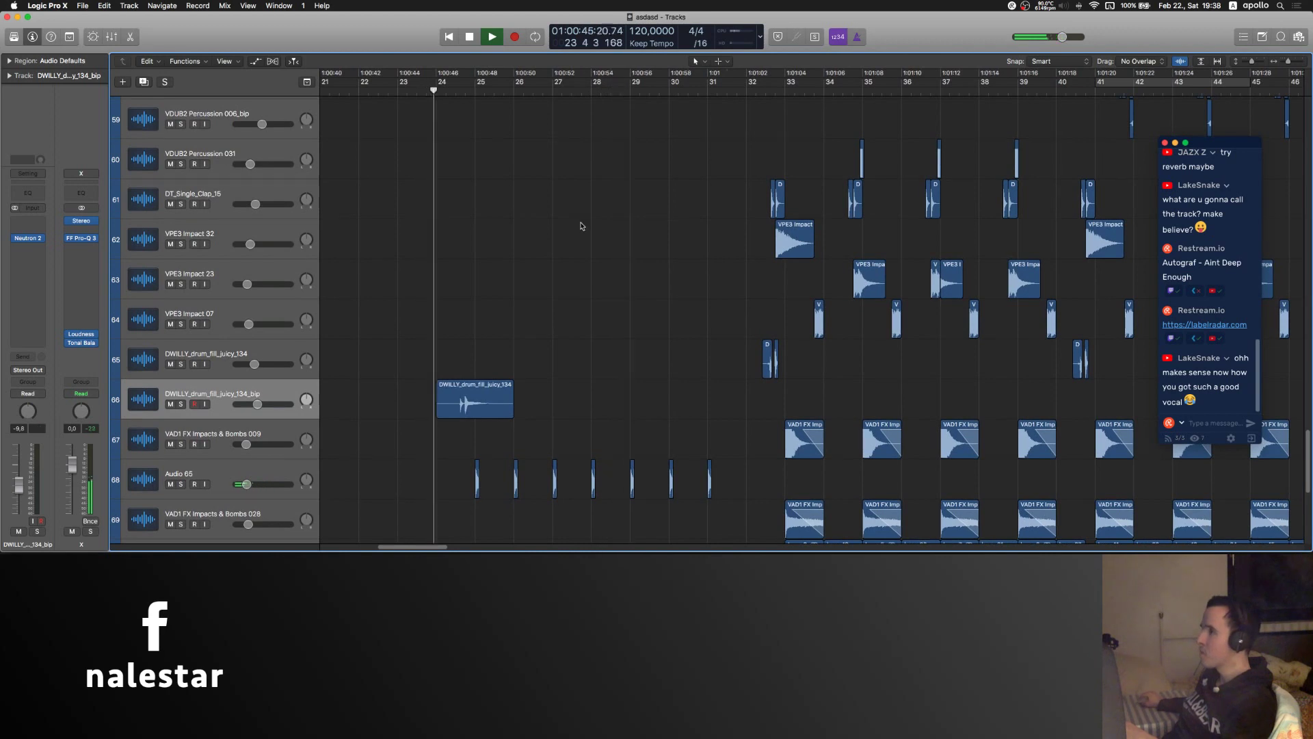
# - Listen through the fill and the section after bar 25, reviewing the percussion, synth and vocal tracks
pyautogui.scroll(-3, 595, 319)
pyautogui.press('super+Left')
pyautogui.press('super+Left')
pyautogui.press('super+Left')
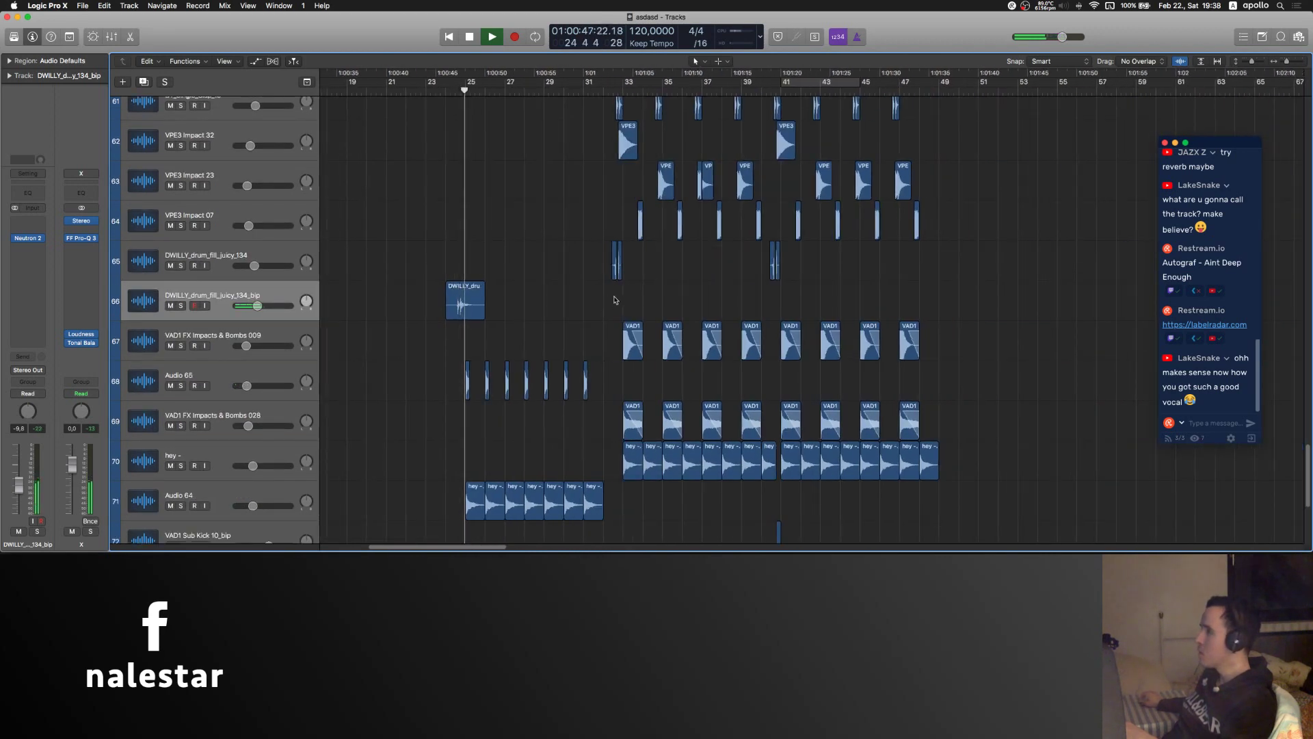
pyautogui.press('super+Right')
pyautogui.press('super+Right')
pyautogui.press('super+Right')
pyautogui.press('super+Right')
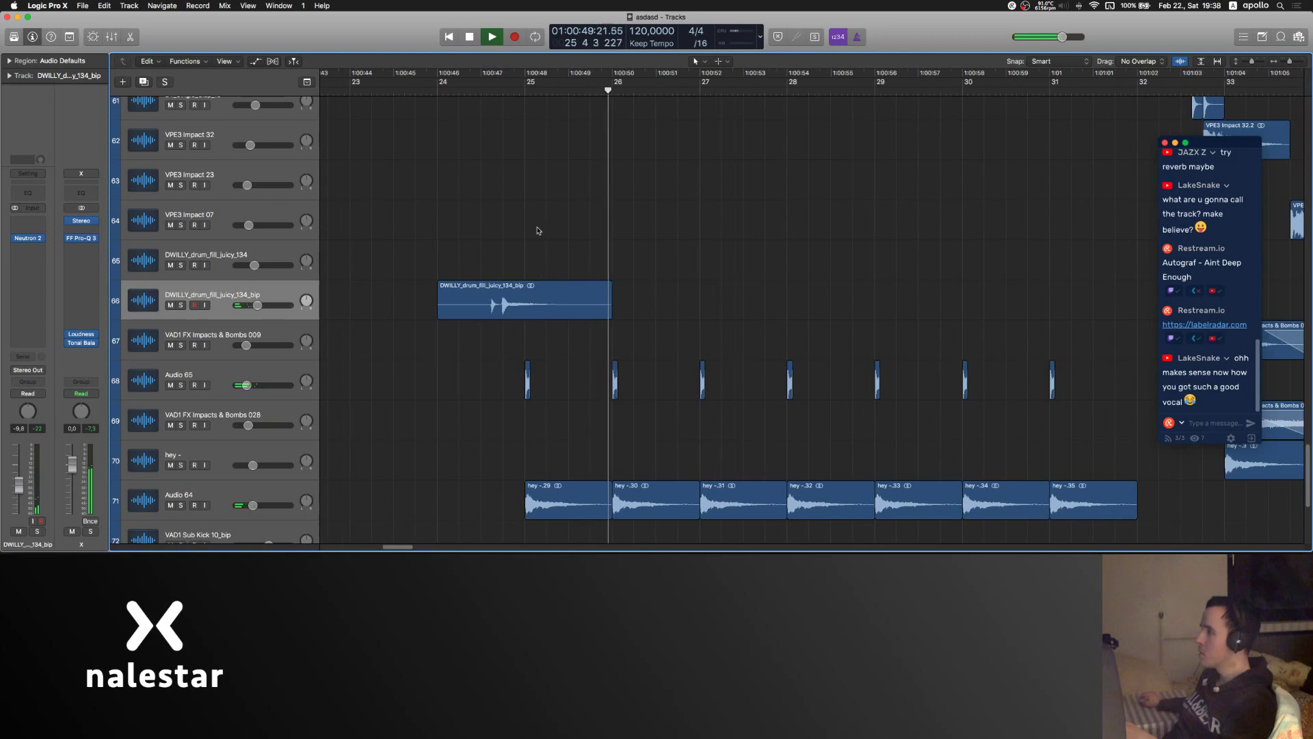
pyautogui.press('super+Left')
pyautogui.press('super+Left')
pyautogui.press('super+Left')
pyautogui.scroll(5, 599, 260)
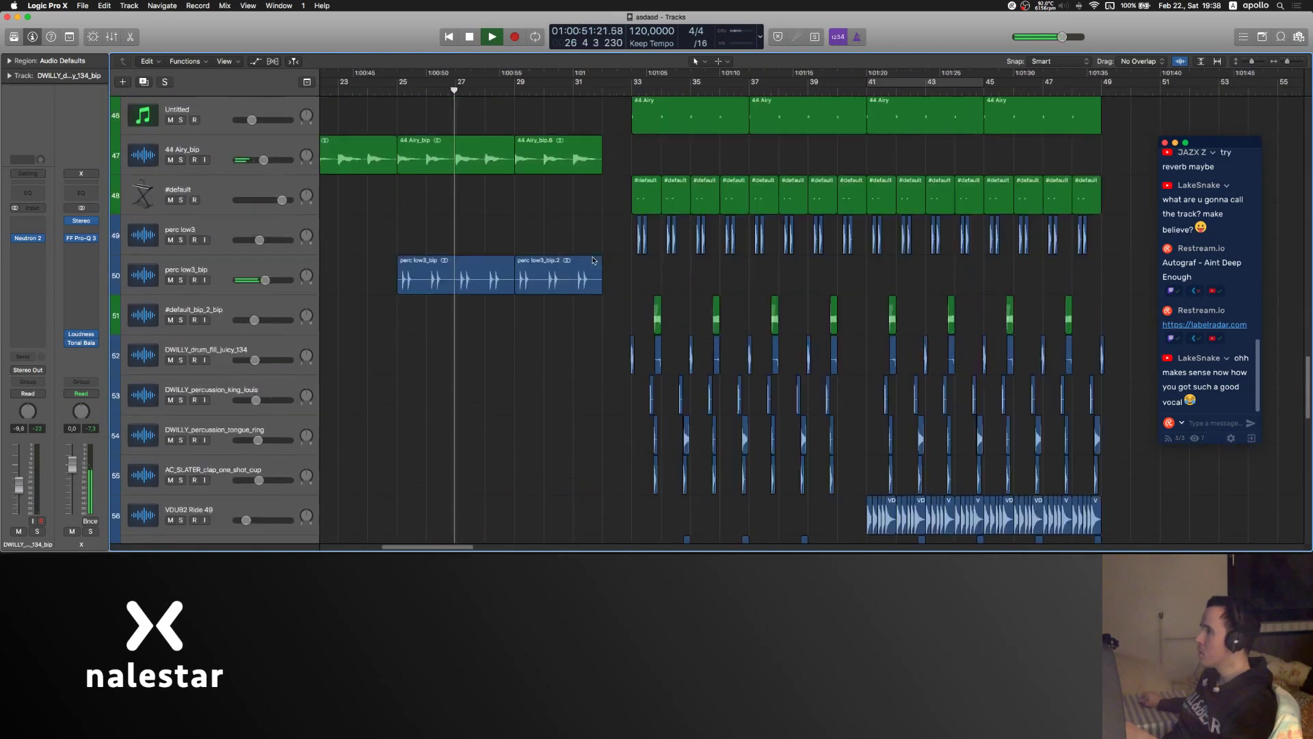
pyautogui.scroll(15, 594, 260)
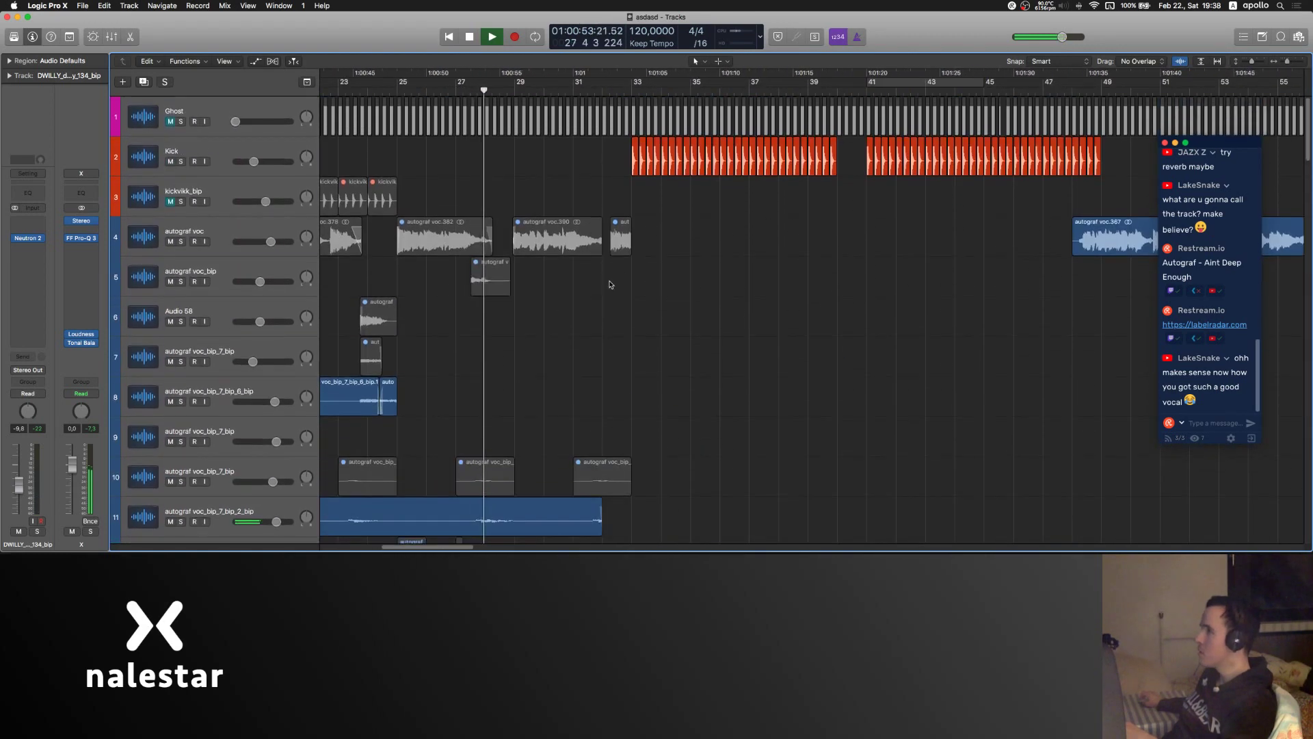
# - Listen on through bars 28 to 38 while examining the vocal, drum and effects tracks across the drop at bar 33
pyautogui.click(619, 282)
pyautogui.press('super+Left')
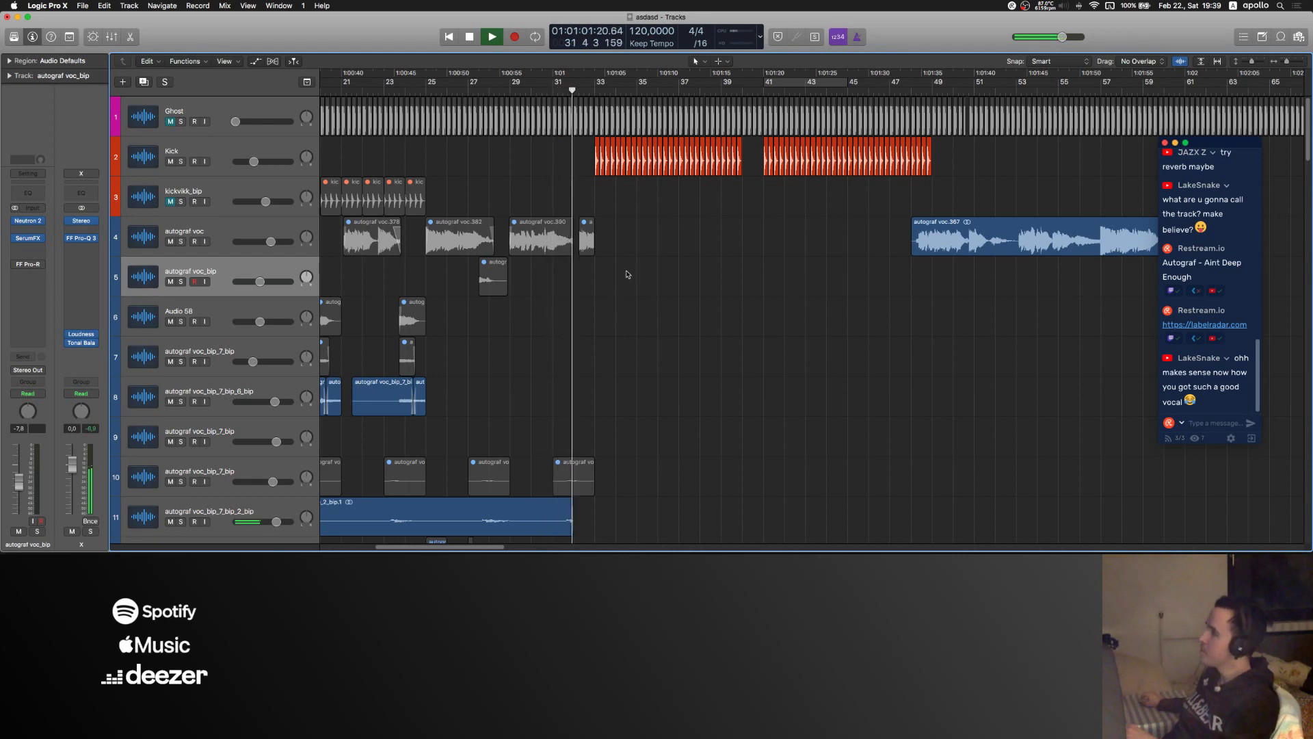
pyautogui.scroll(-5, 628, 277)
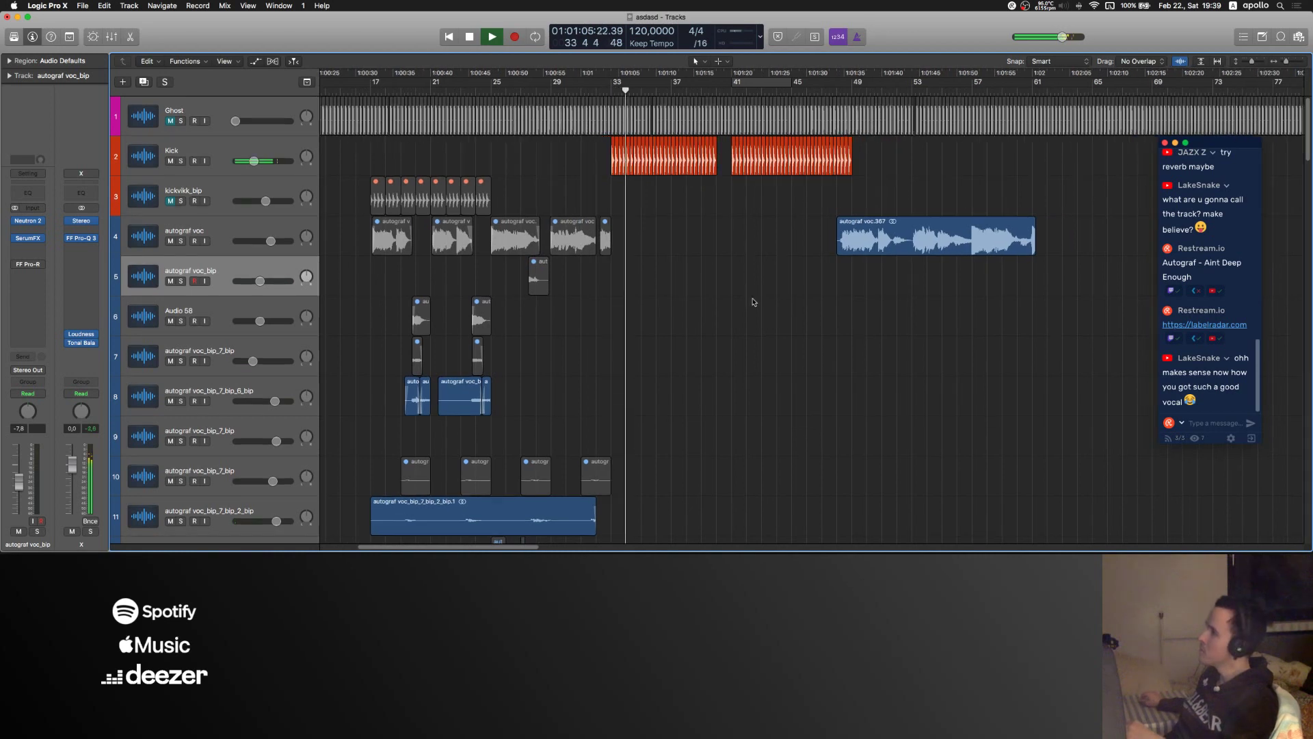
pyautogui.scroll(4, 753, 301)
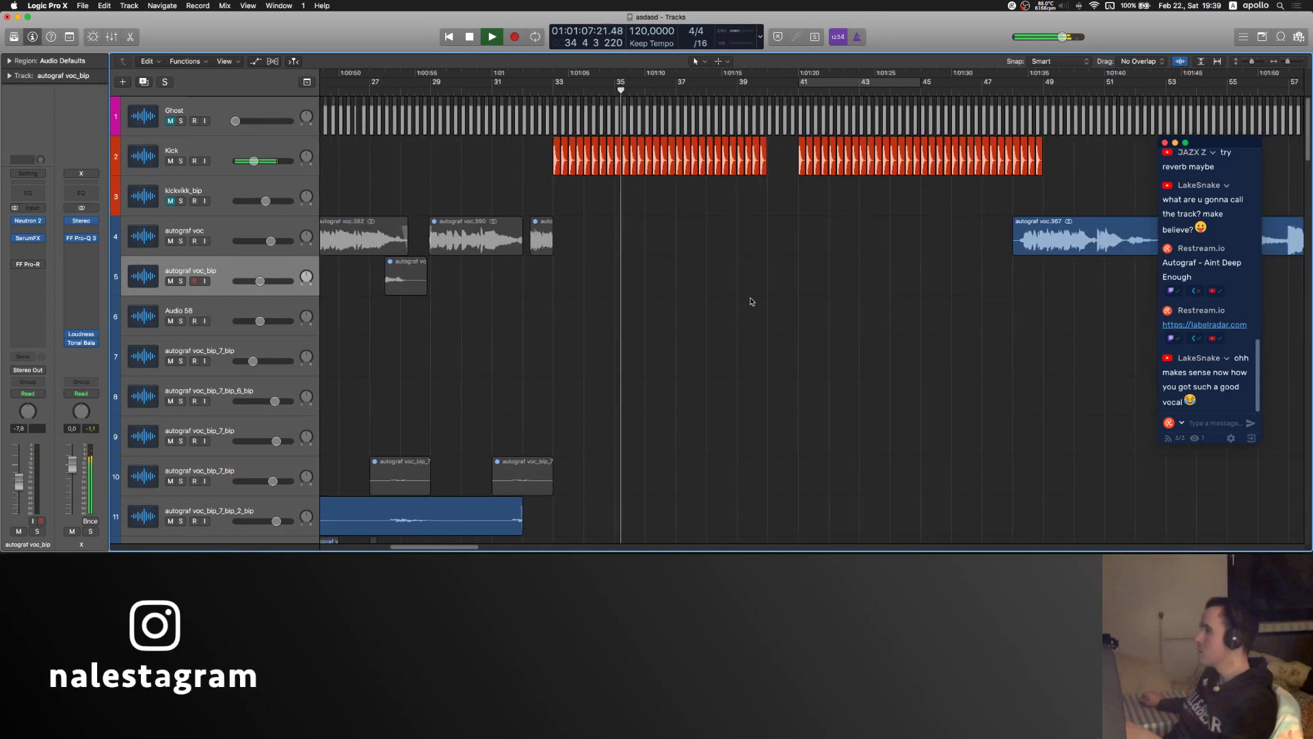
pyautogui.scroll(-20, 751, 302)
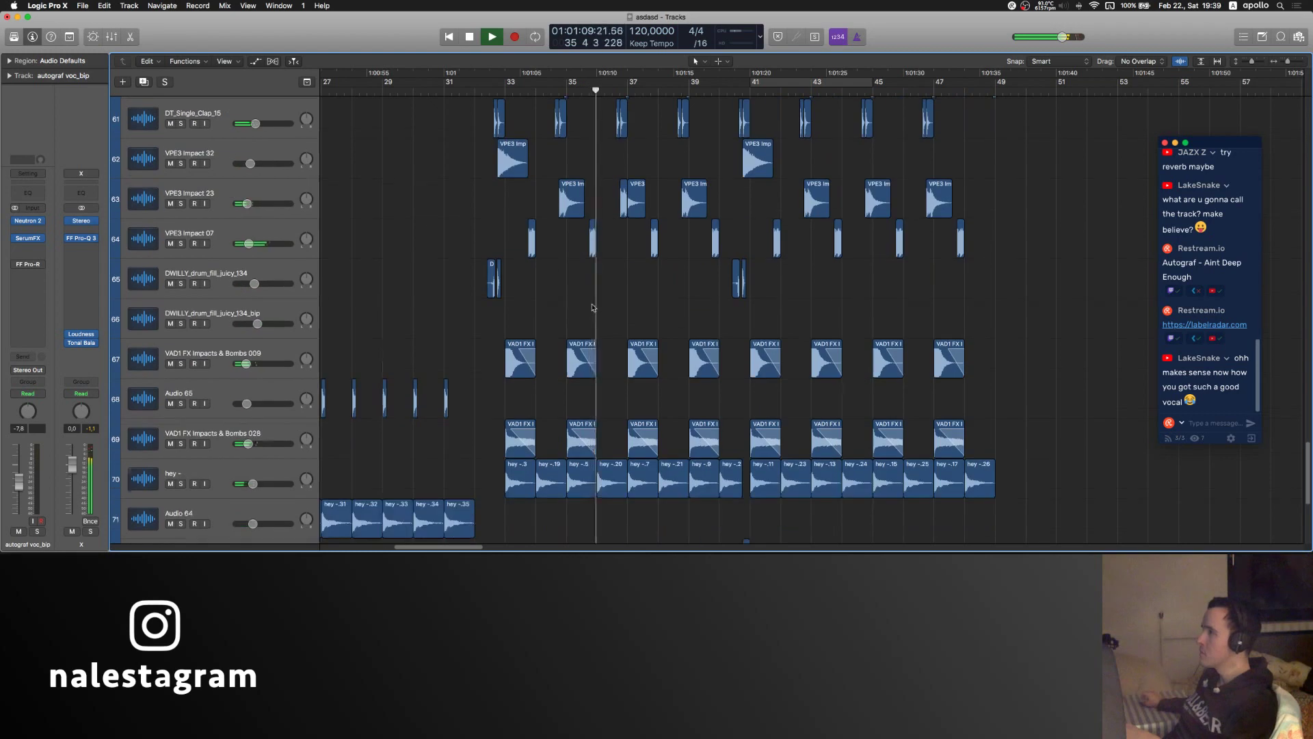
pyautogui.scroll(-3, 592, 307)
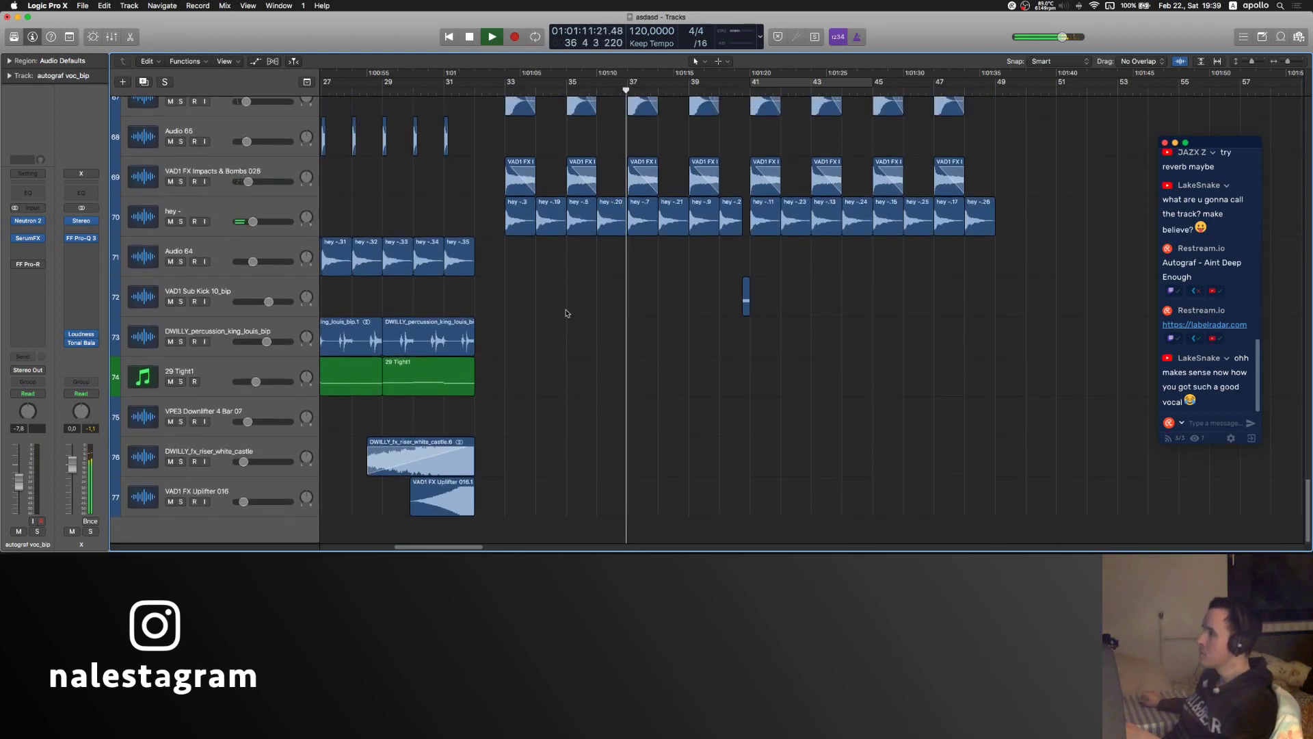
pyautogui.scroll(-5, 566, 313)
pyautogui.scroll(2, 566, 313)
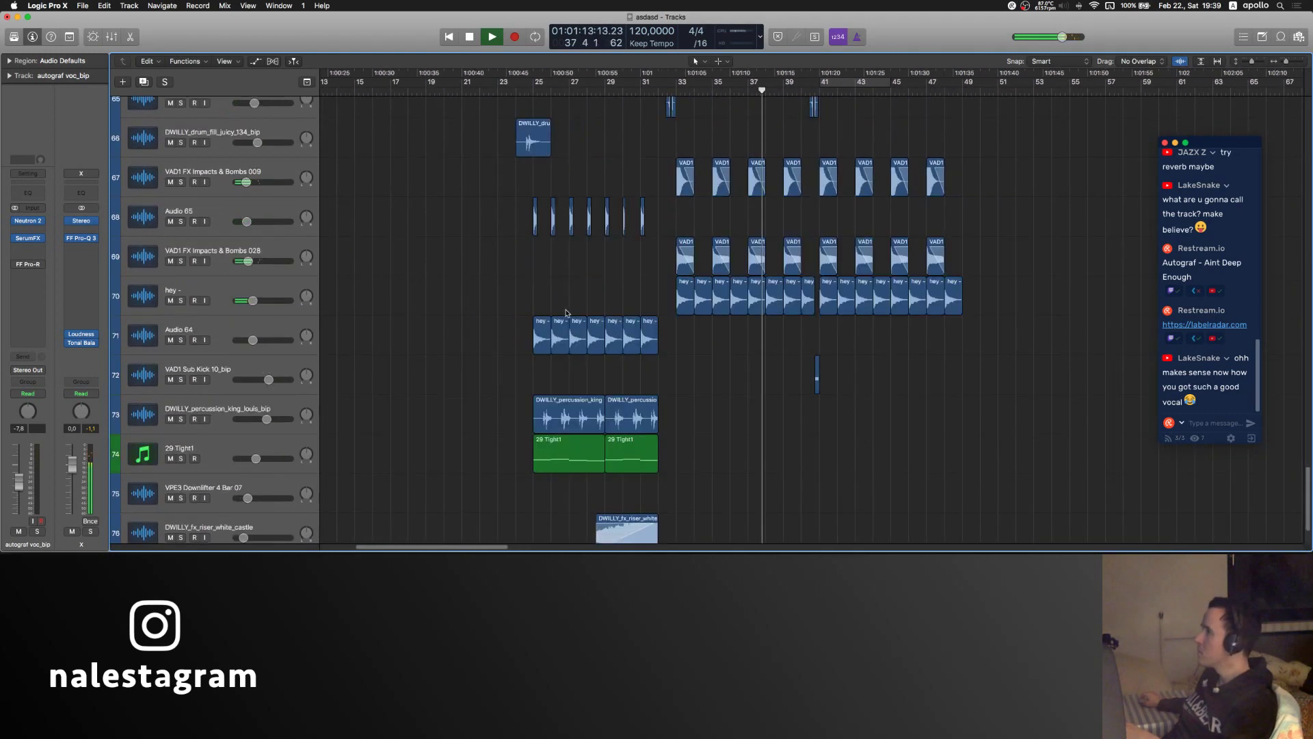
pyautogui.scroll(20, 568, 315)
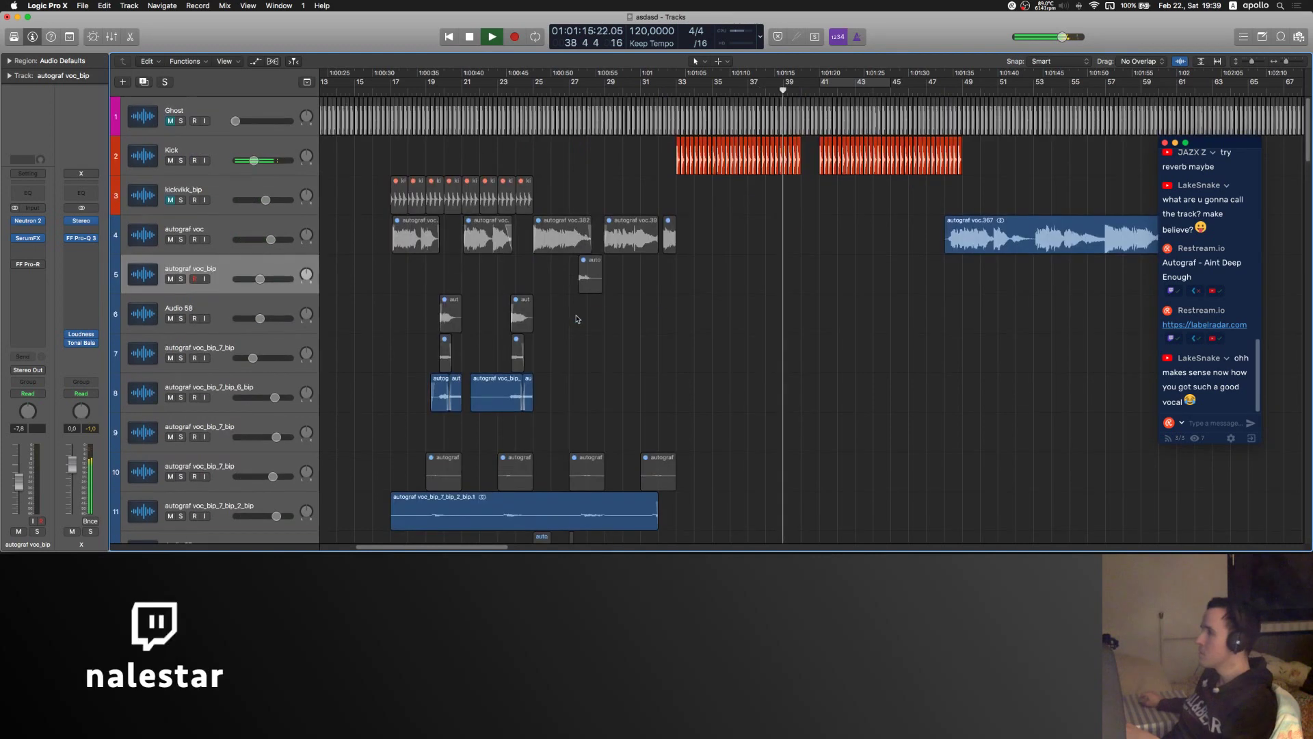
# - Delete the empty bounced vocal track directly below autograf voc_bip_7_bip_6_bip
pyautogui.click(227, 387)
pyautogui.scroll(-5, 589, 381)
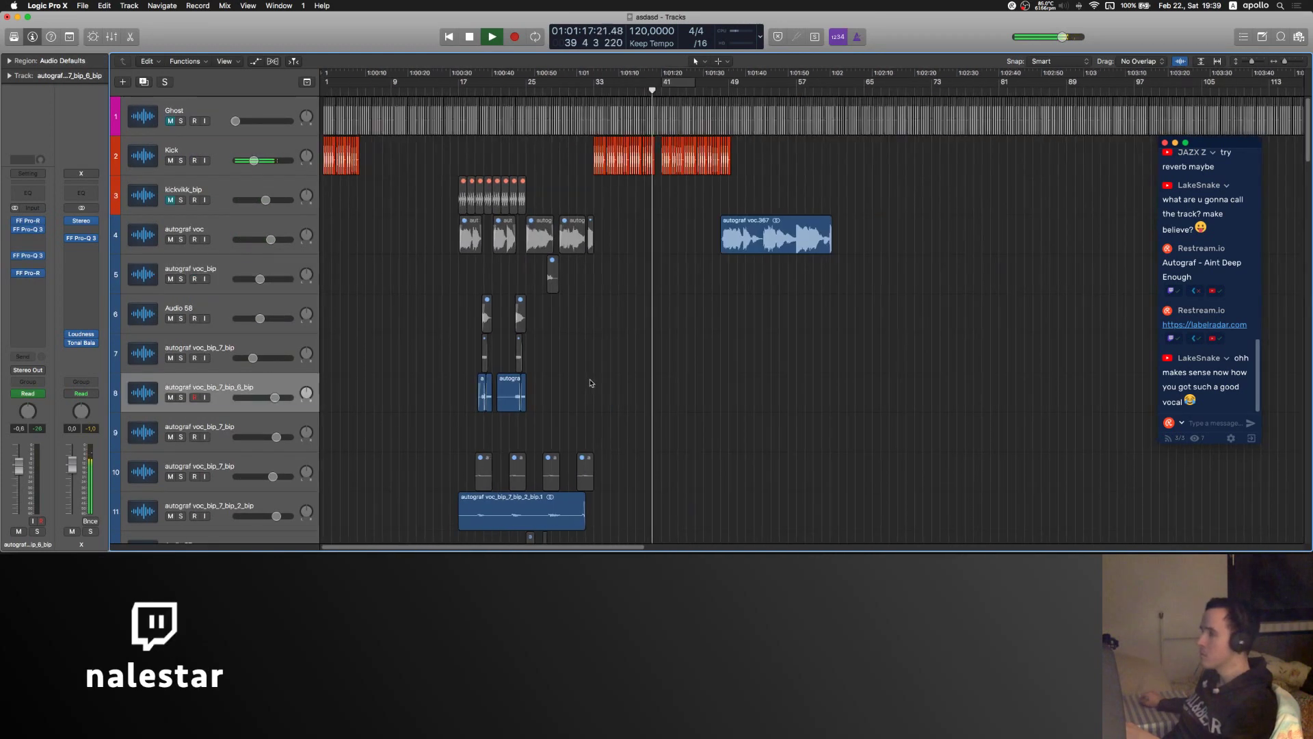
pyautogui.click(241, 419)
pyautogui.press('super+BackSpace')
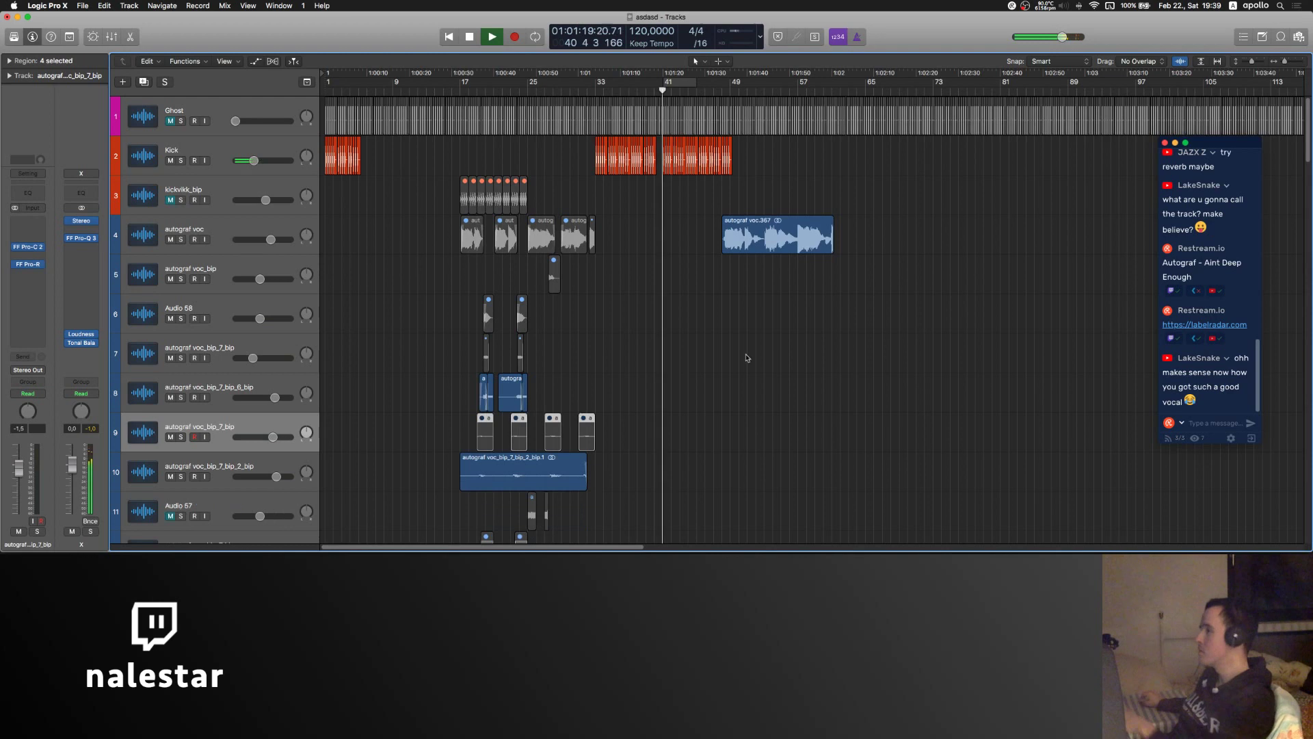
pyautogui.click(732, 355)
# - Listen to the rest of the drop up to bar 48, examining the vocal chop tracks and the Audio 36 regions
pyautogui.scroll(3, 605, 337)
pyautogui.scroll(2, 605, 336)
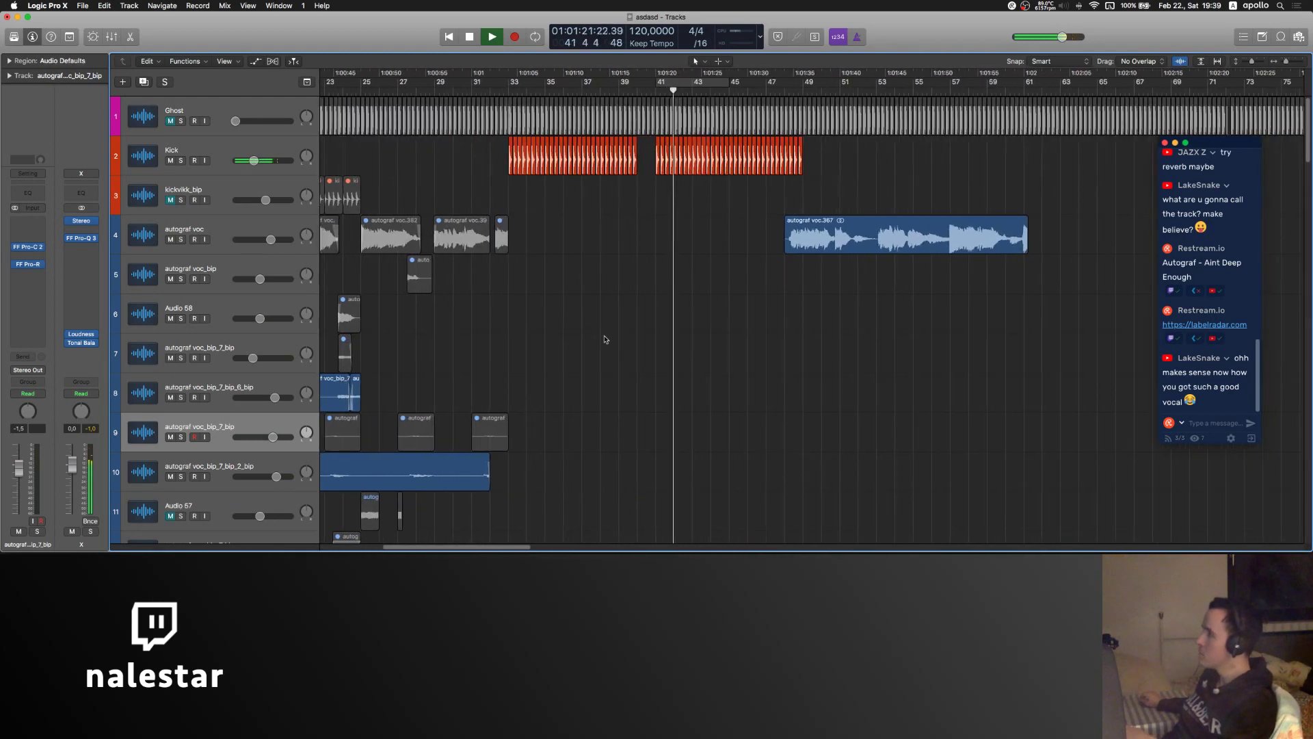
pyautogui.scroll(-5, 598, 341)
pyautogui.scroll(2, 595, 342)
pyautogui.scroll(3, 544, 347)
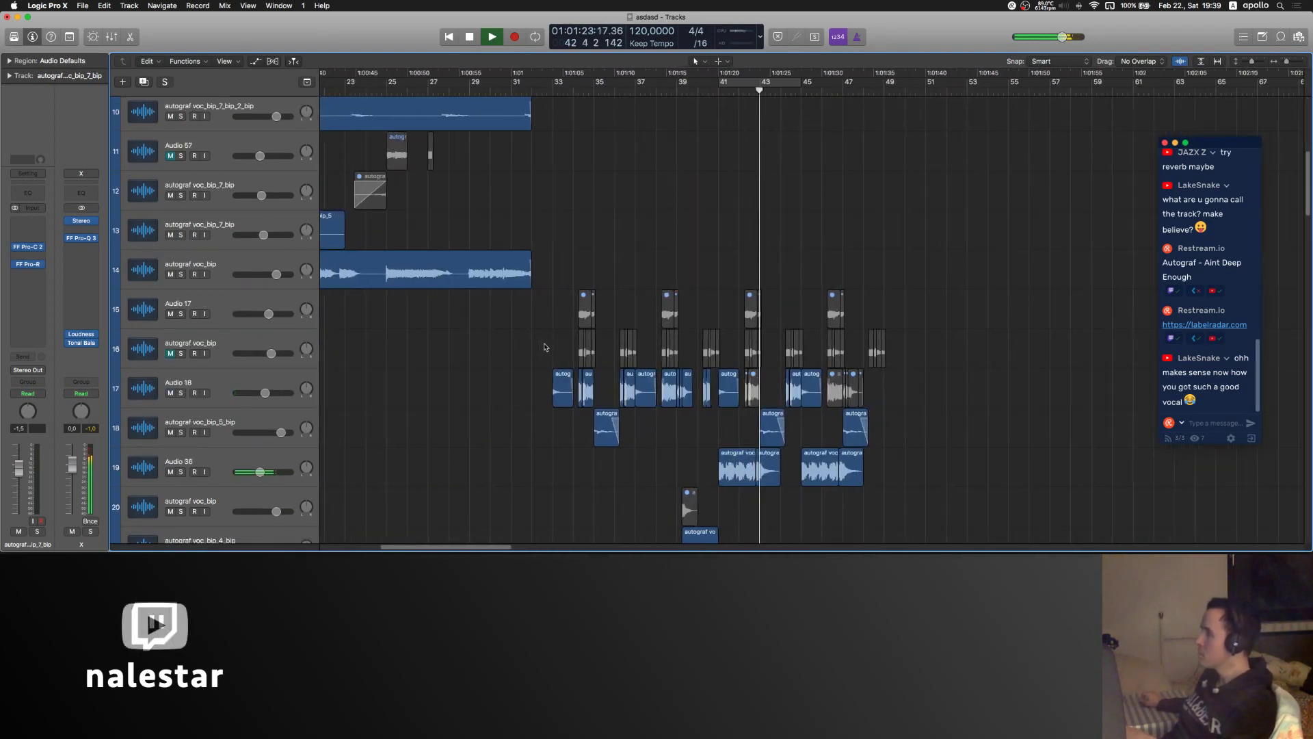
pyautogui.scroll(-4, 548, 346)
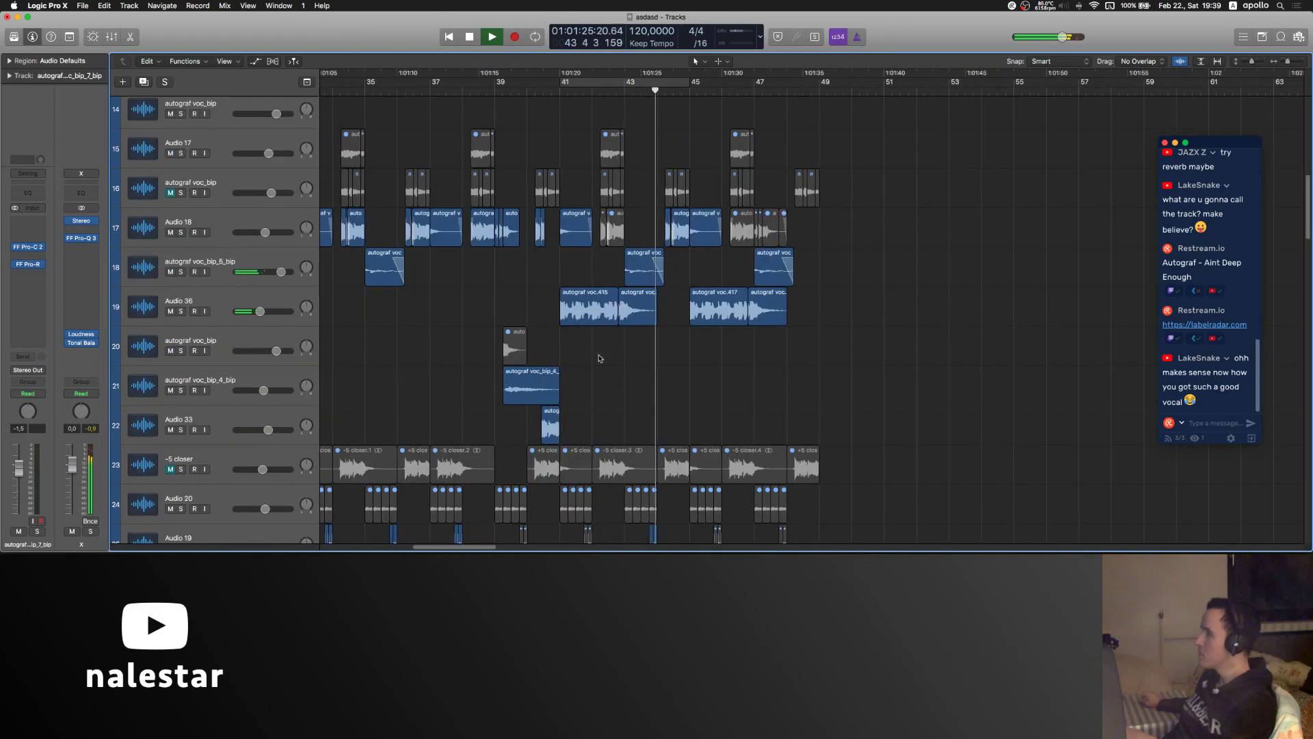
pyautogui.scroll(-3, 600, 345)
pyautogui.scroll(1, 601, 346)
pyautogui.hscroll(-4, 601, 347)
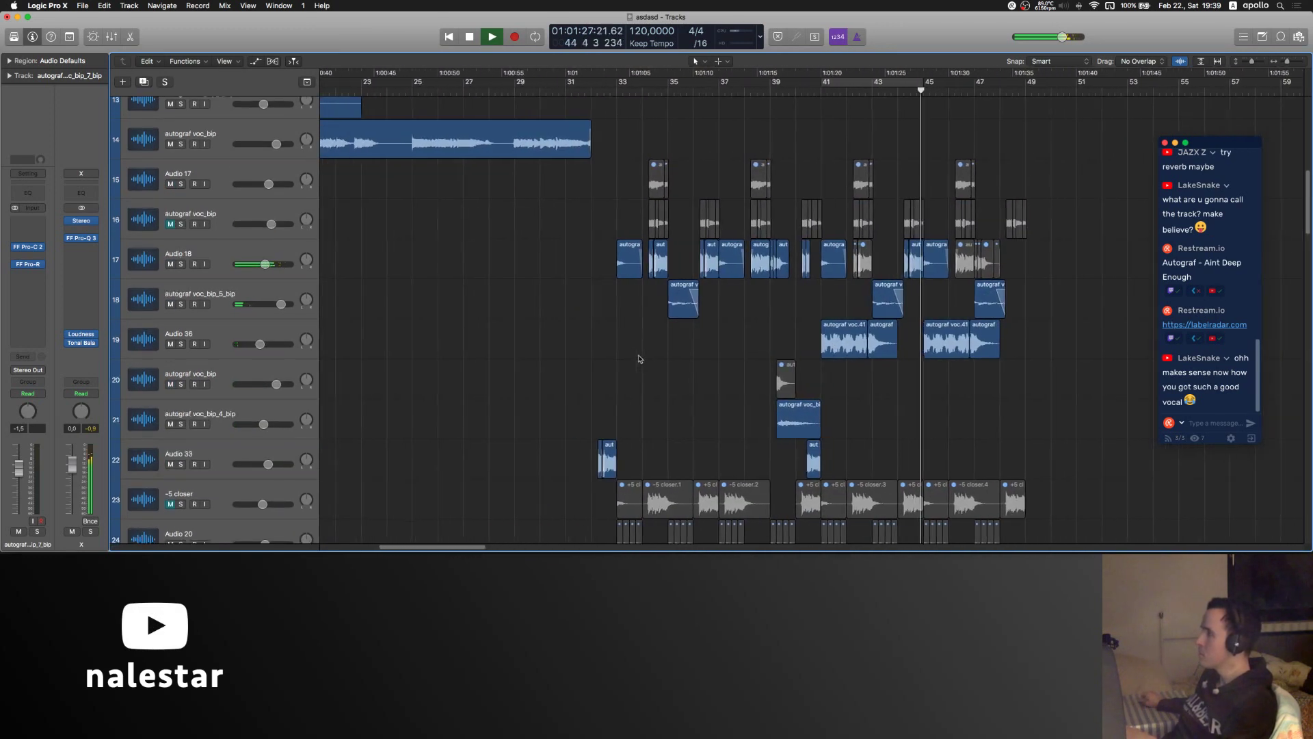
pyautogui.hscroll(2, 639, 357)
pyautogui.click(309, 340)
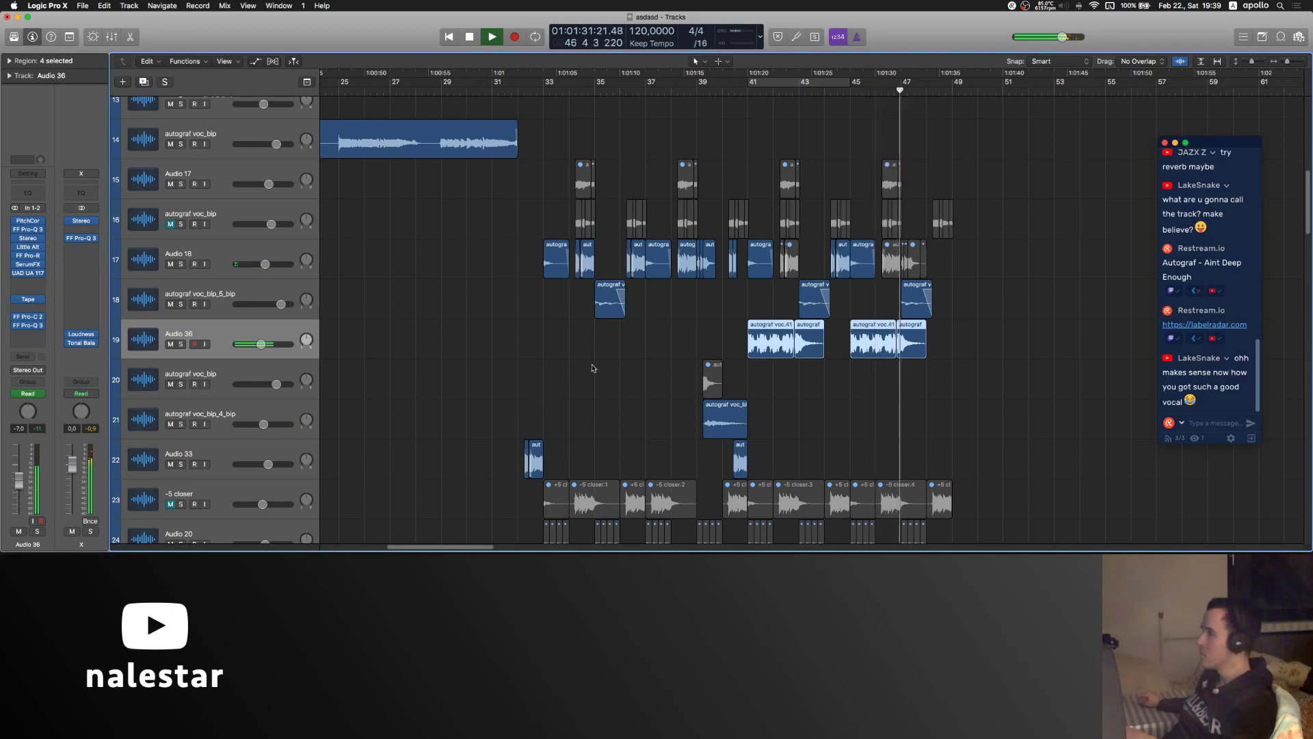
pyautogui.click(594, 368)
pyautogui.scroll(-2, 594, 367)
pyautogui.hscroll(-5, 593, 367)
pyautogui.hscroll(3, 608, 364)
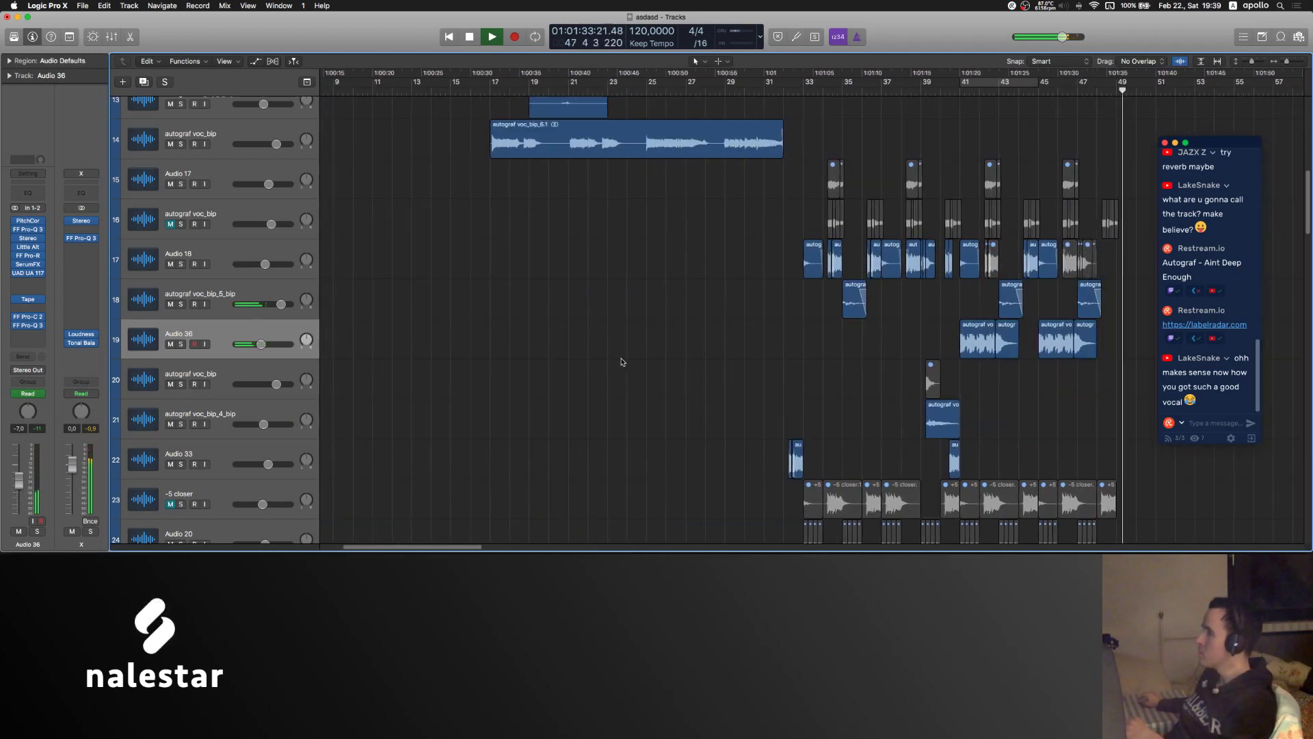
# - Stop playback and replay the vocal section from bar 17 with its regions in closer view
pyautogui.press('space')
pyautogui.hscroll(-1, 622, 363)
pyautogui.hscroll(1, 633, 363)
pyautogui.scroll(10, 628, 359)
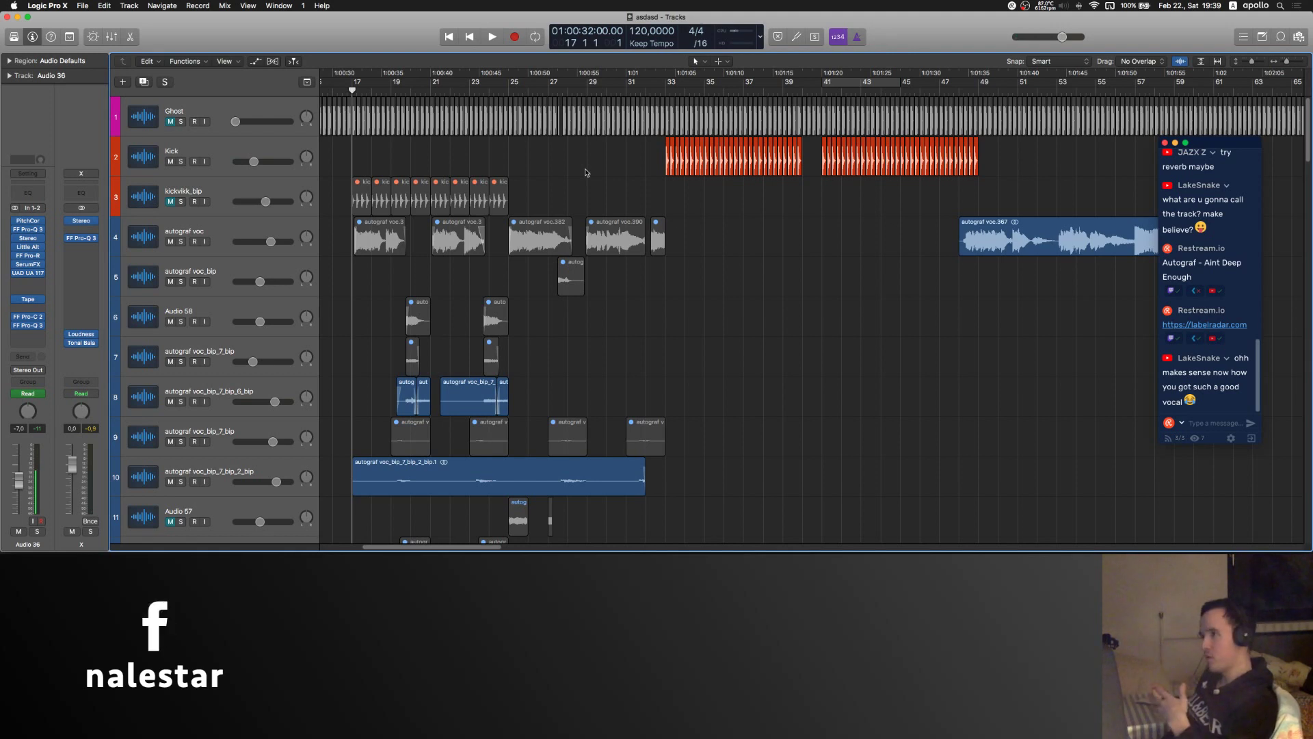
pyautogui.press('space')
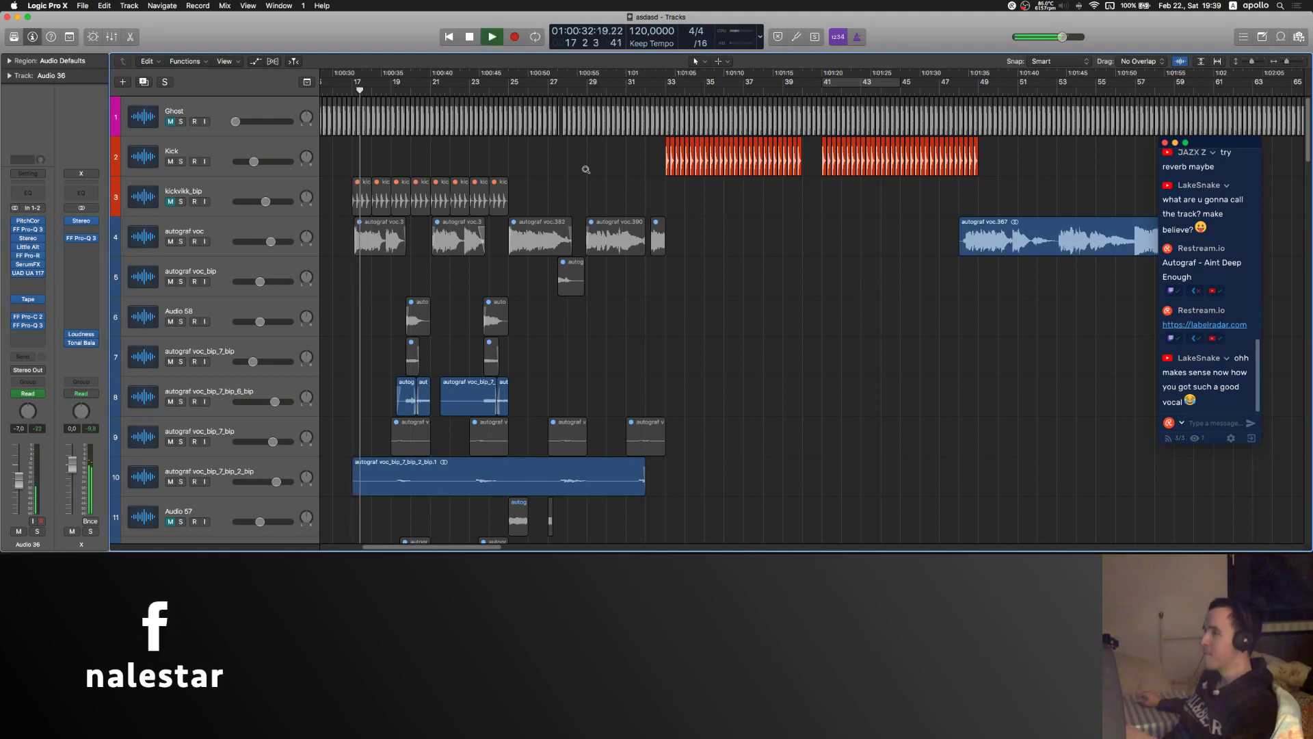
pyautogui.press('super+Right')
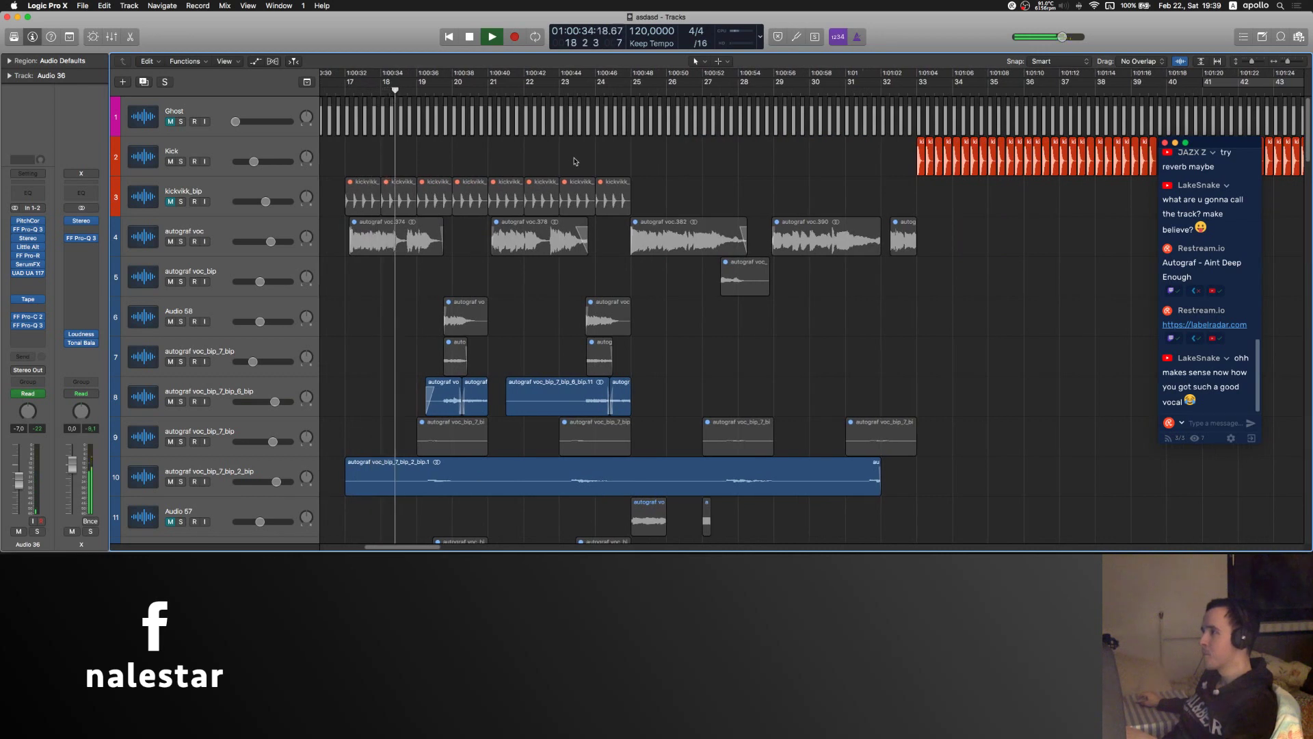
# - Lower the volume of the autograf voc_bip_7_bip_6_bip track to -1.0 dB while the section plays
pyautogui.click(226, 381)
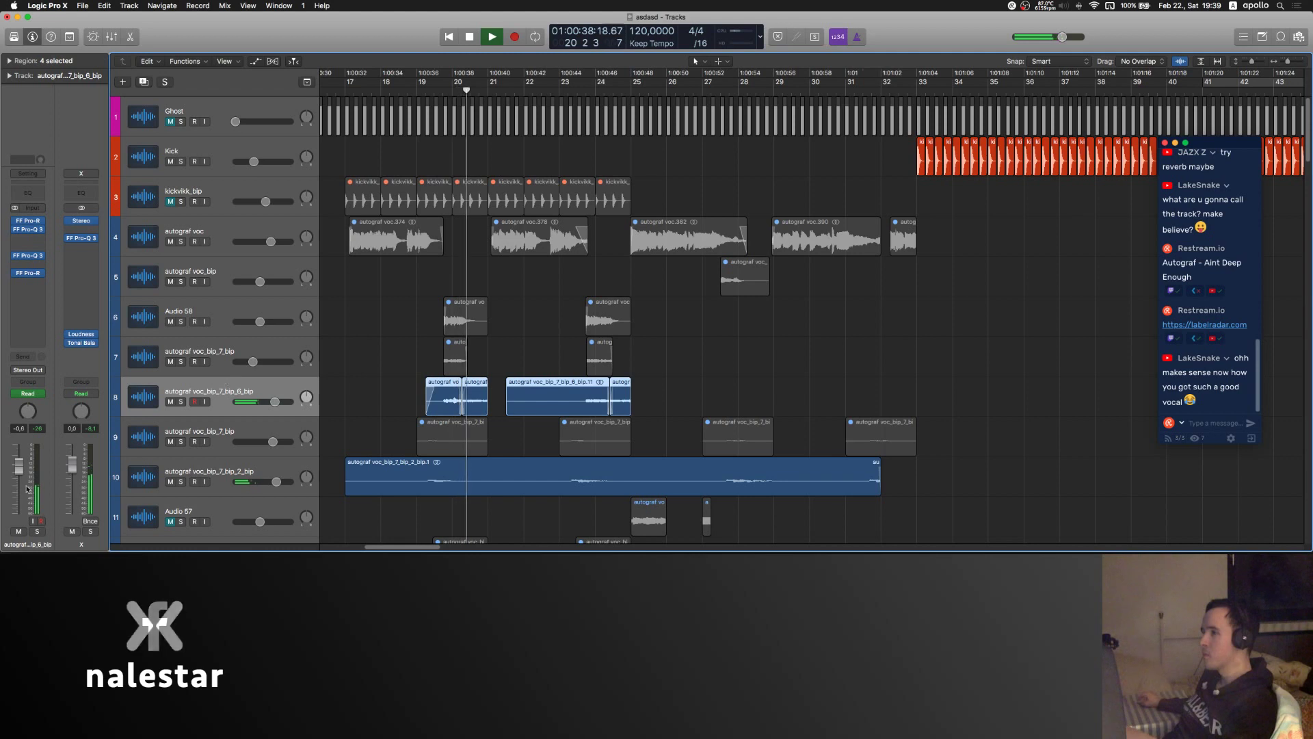
pyautogui.click(402, 277)
pyautogui.hscroll(2, 414, 278)
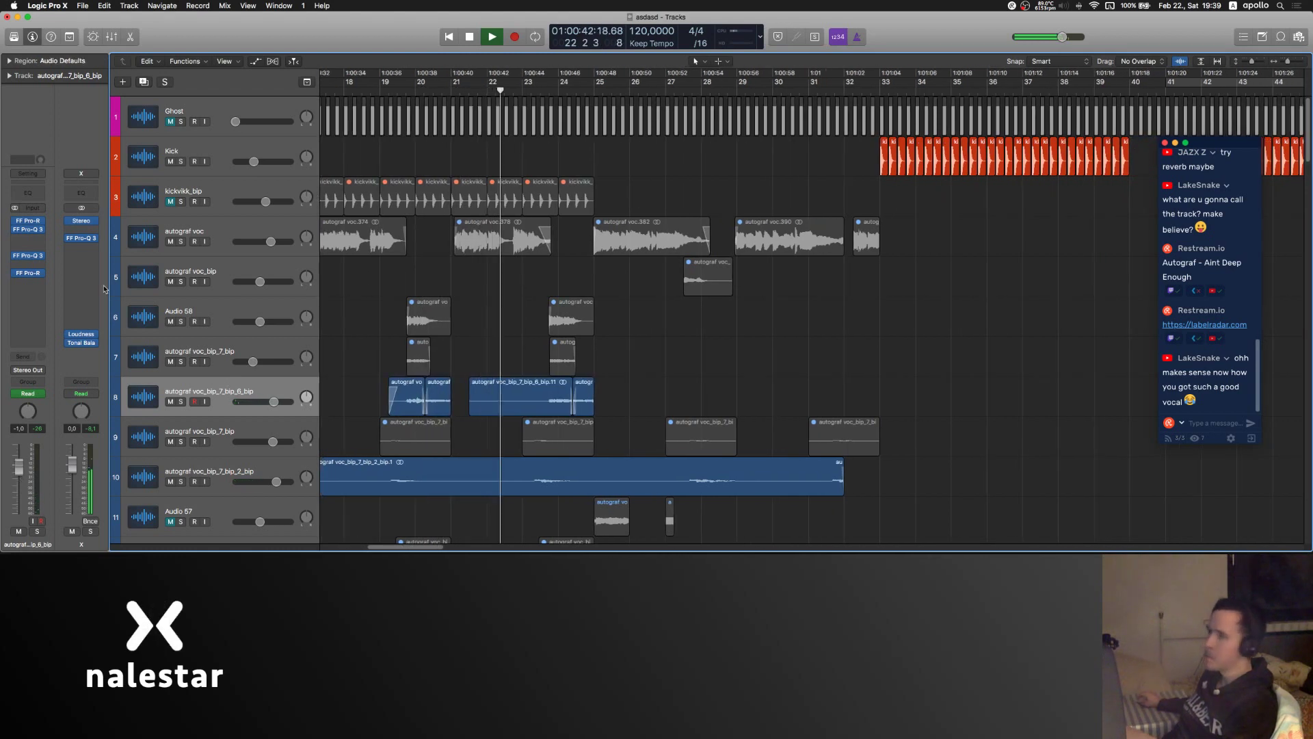
pyautogui.click(28, 288)
pyautogui.moveTo(79, 408)
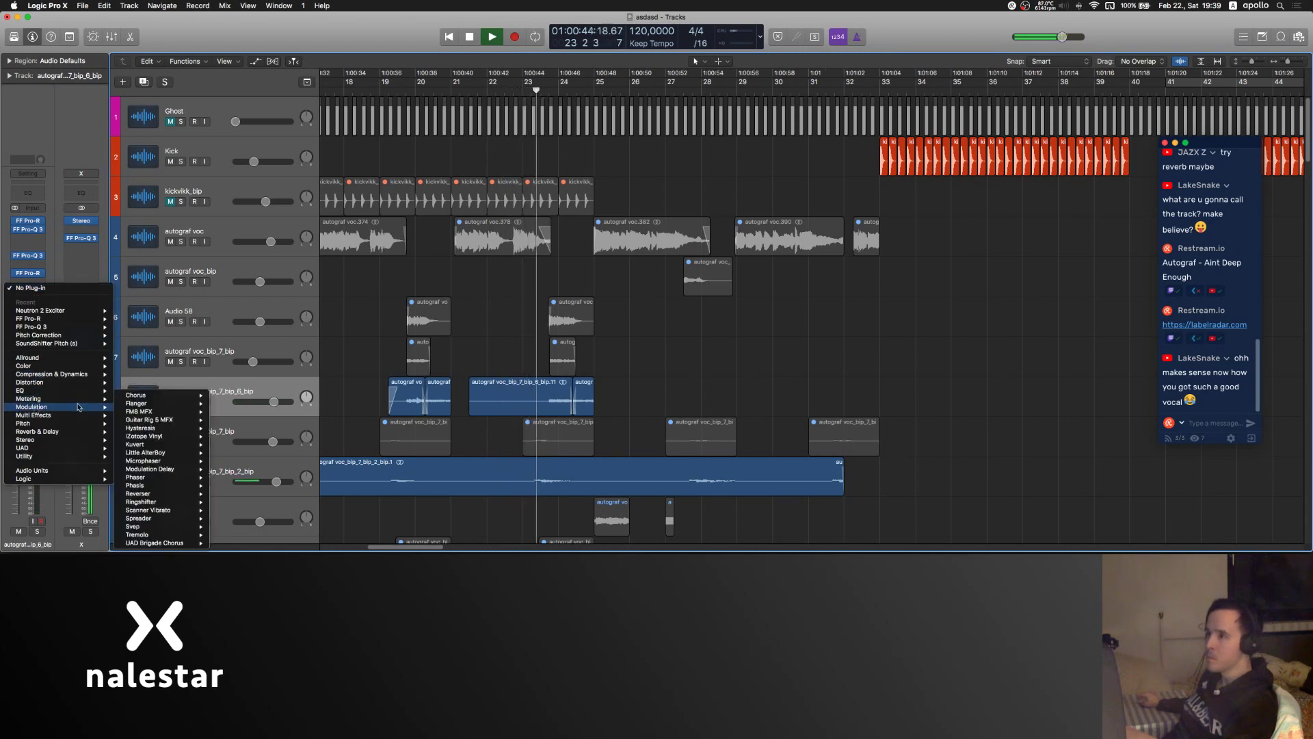
pyautogui.moveTo(176, 482)
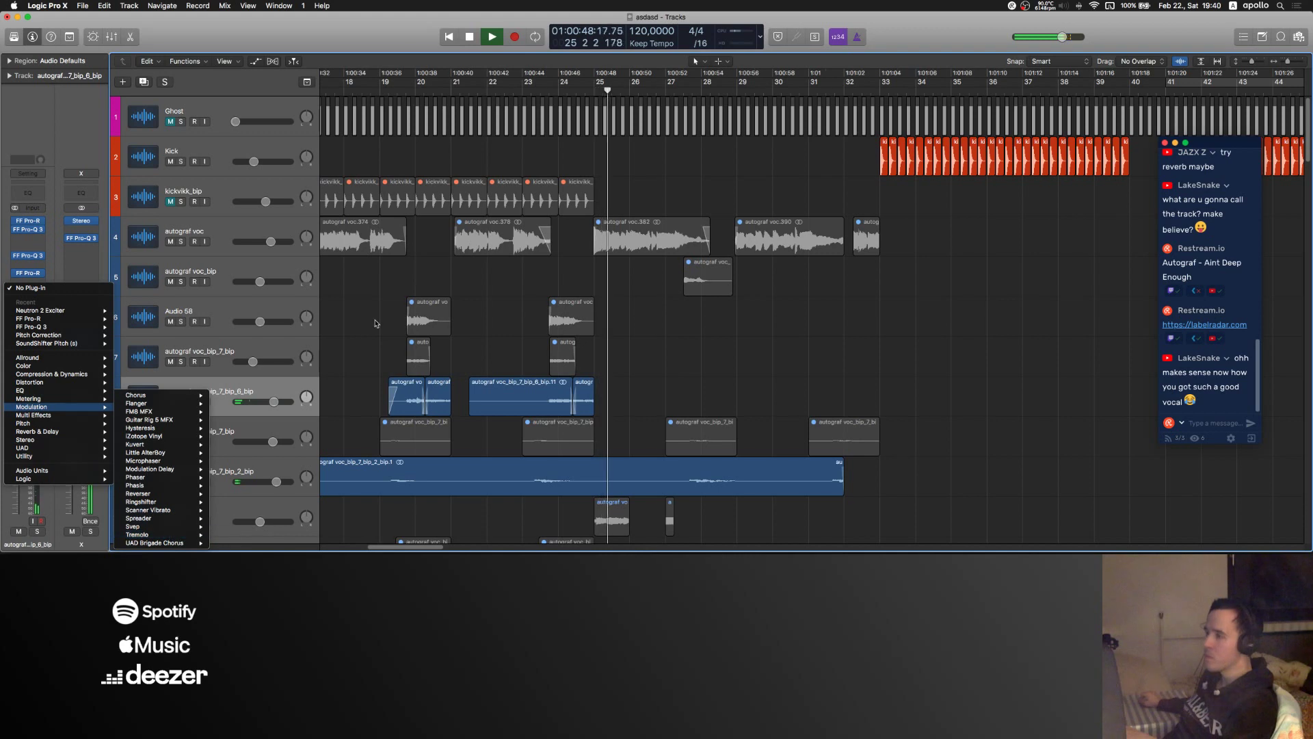
pyautogui.press('Escape')
pyautogui.press('space')
# - Show the vocal bounce's automation lanes and flatten the FF Pro-Q 3 Band 2 Frequency dip around bar 25
pyautogui.press('a')
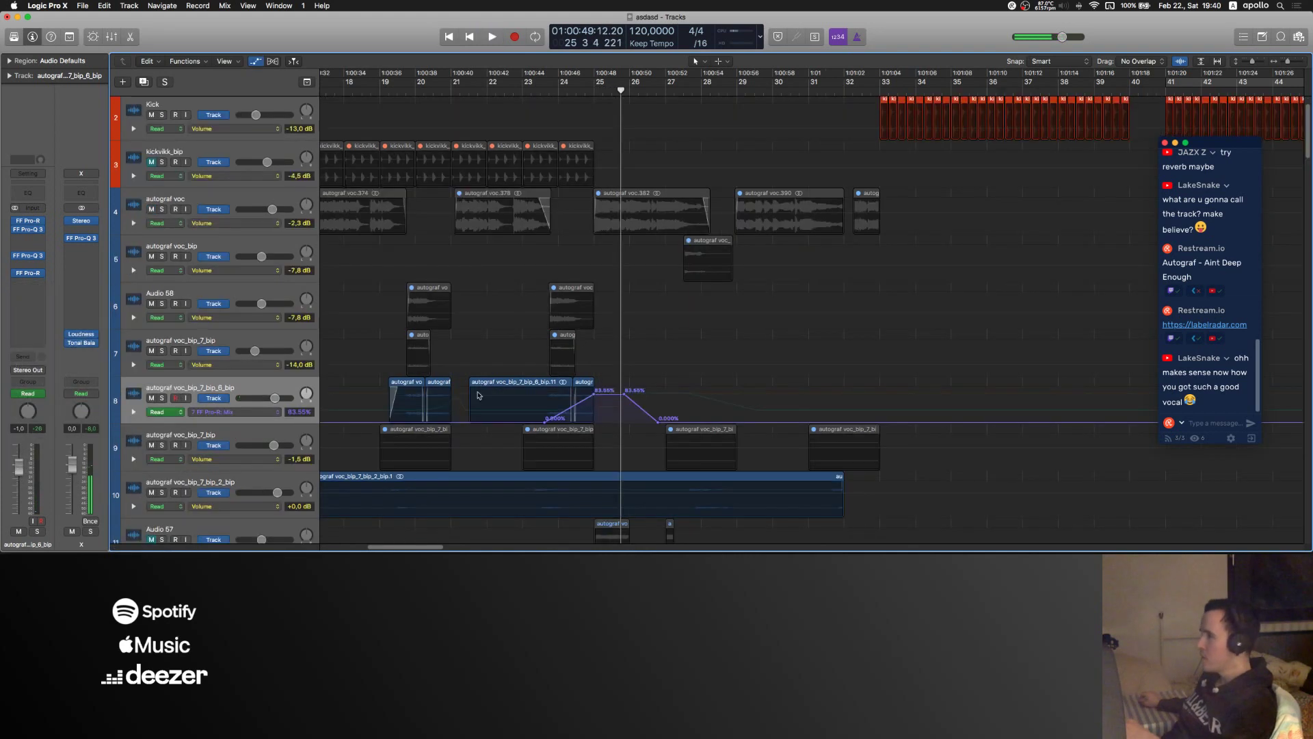
pyautogui.click(132, 412)
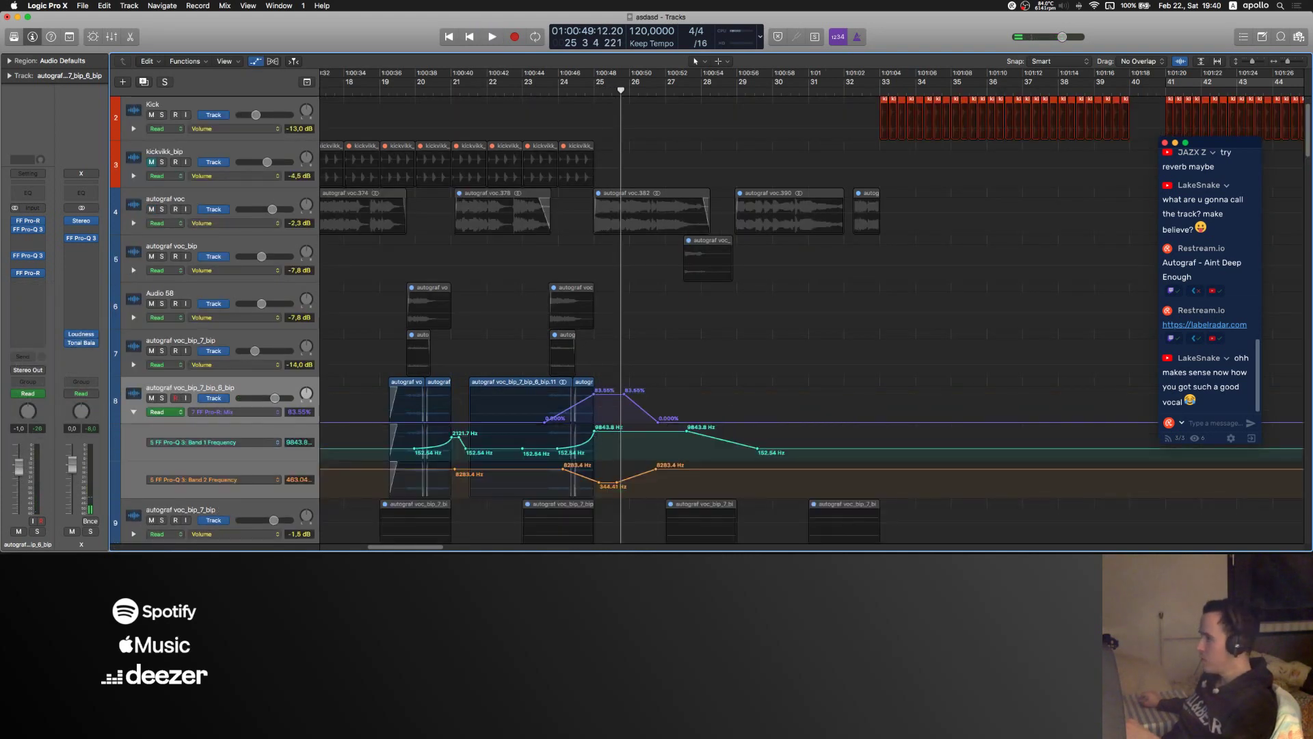
pyautogui.moveTo(617, 485); pyautogui.dragTo(614, 472)
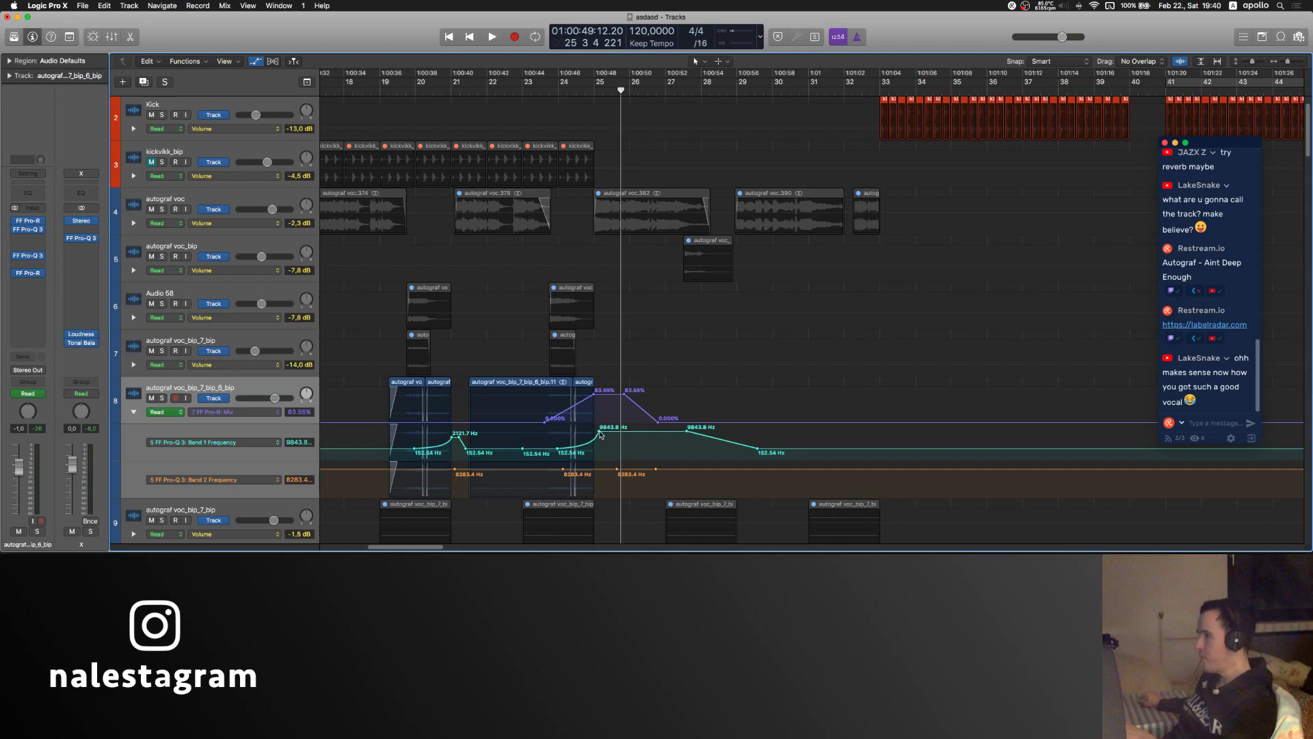
# - Shift the peak of the FF Pro-Q 3 Band 1 Frequency rise slightly past bar 25, then hide automation and place the playhead at bar 23 beat 3
pyautogui.moveTo(601, 434); pyautogui.dragTo(592, 443)
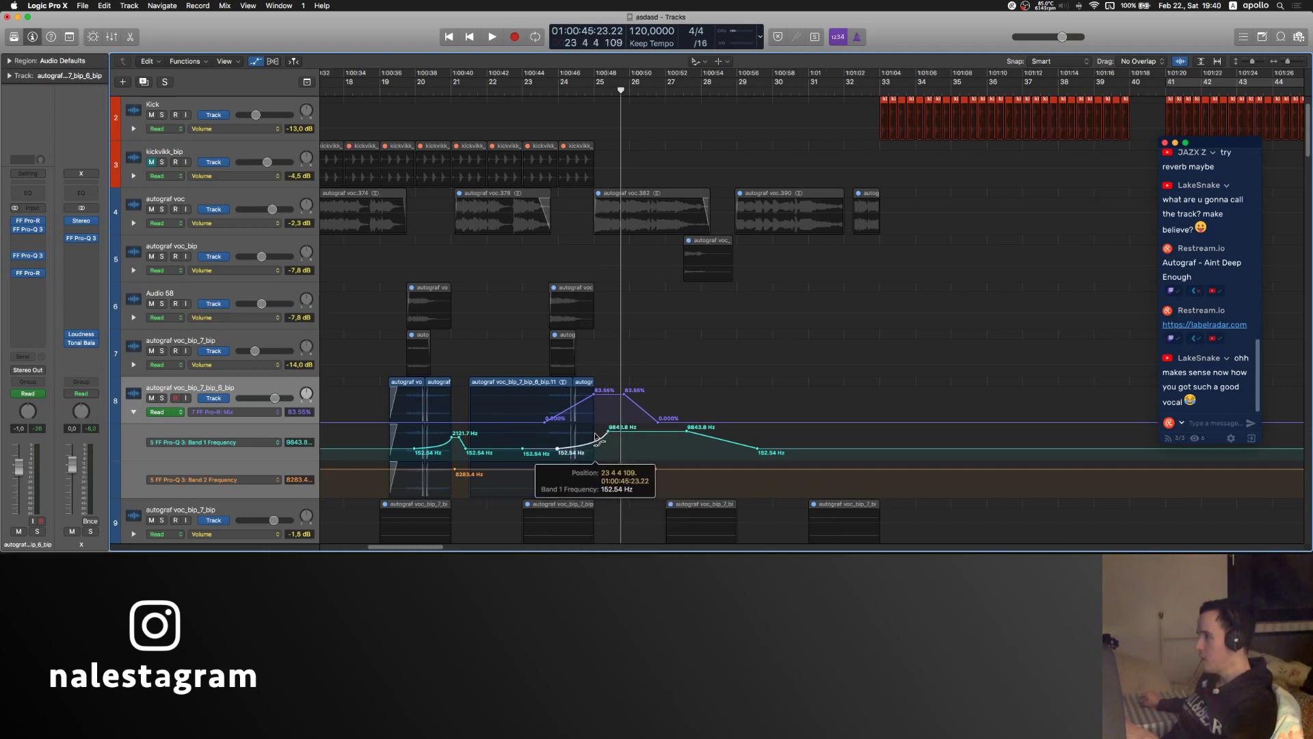
pyautogui.press('t')
pyautogui.press('t')
pyautogui.moveTo(600, 395); pyautogui.dragTo(605, 394)
pyautogui.click(541, 85)
pyautogui.press('a')
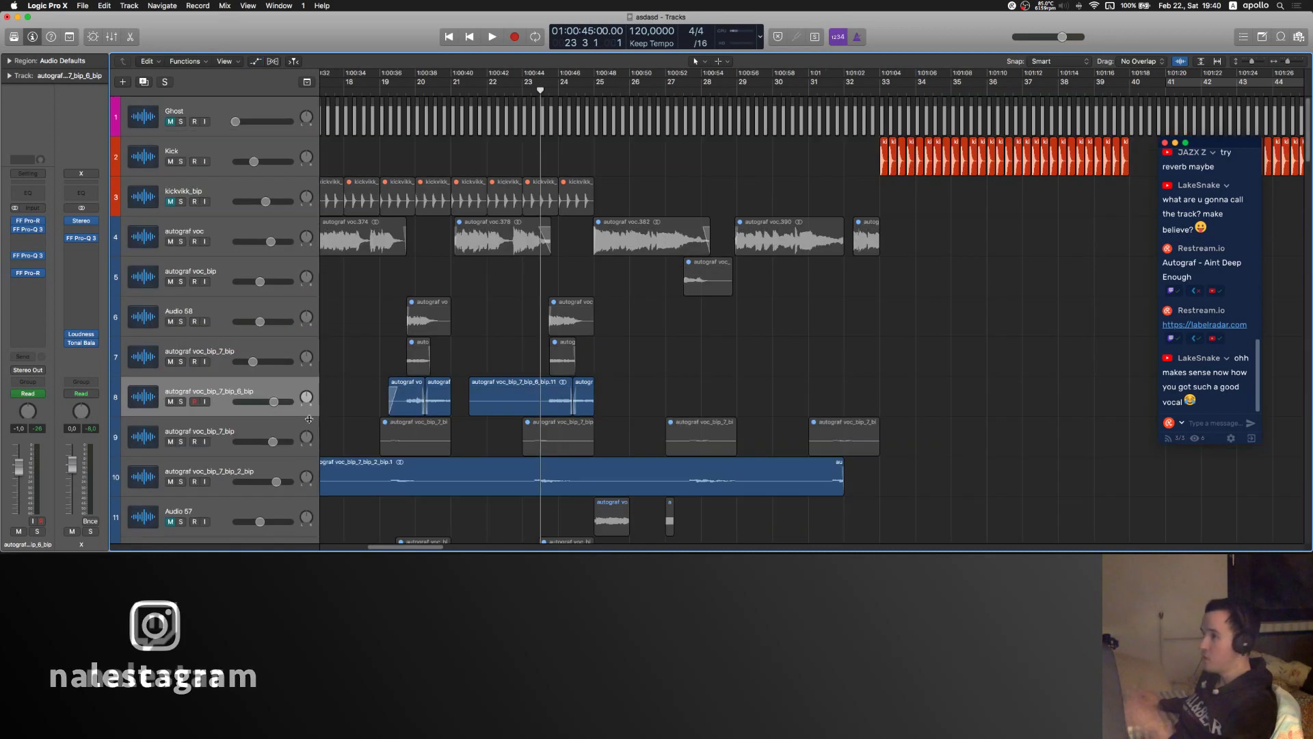
# - Insert a Tremolo modulation effect after the last FF Pro-R on the autograf voc_bip_7_bip_6_bip track
pyautogui.click(28, 281)
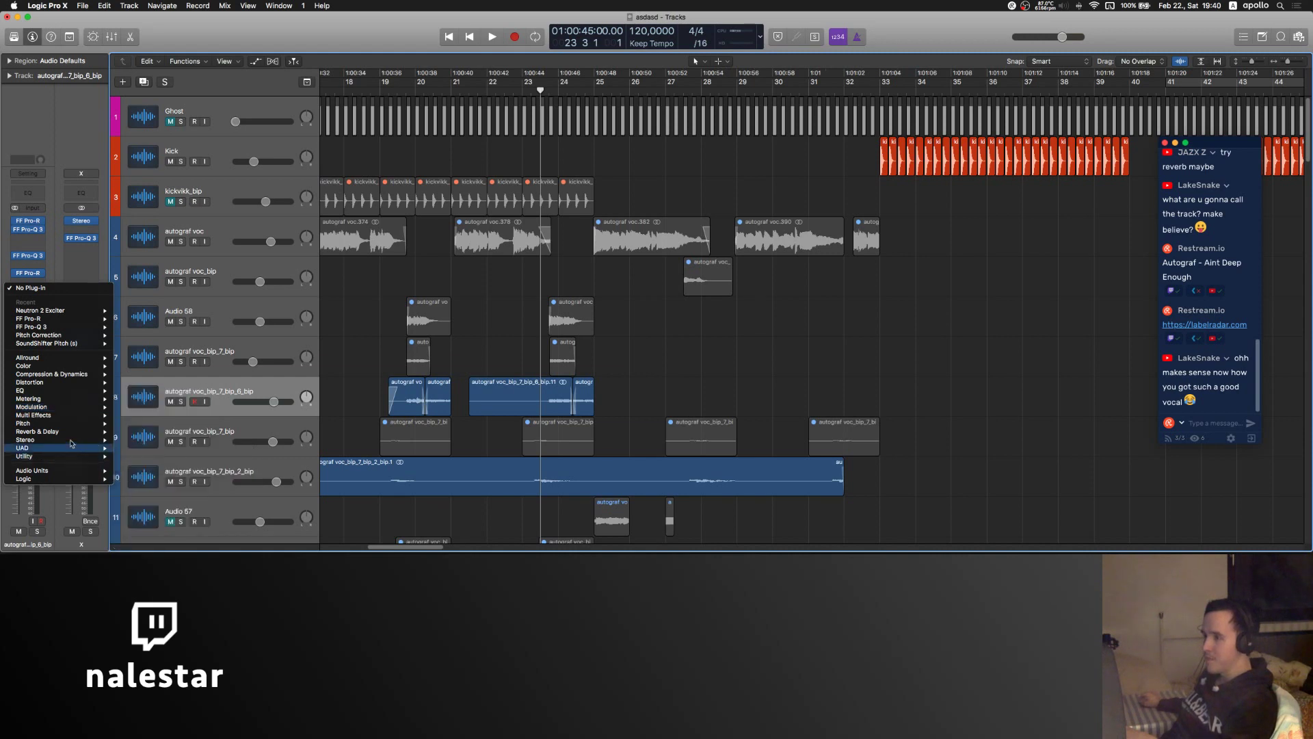
pyautogui.moveTo(71, 441)
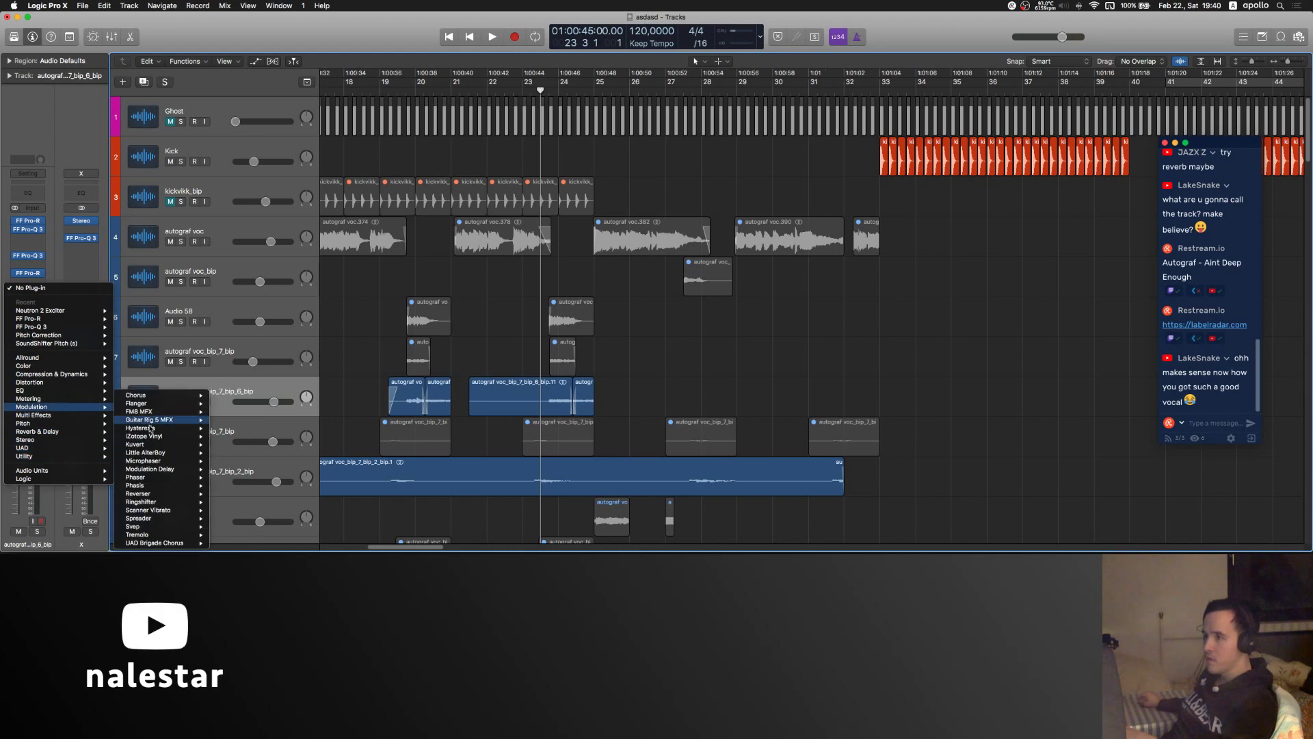
pyautogui.click(137, 535)
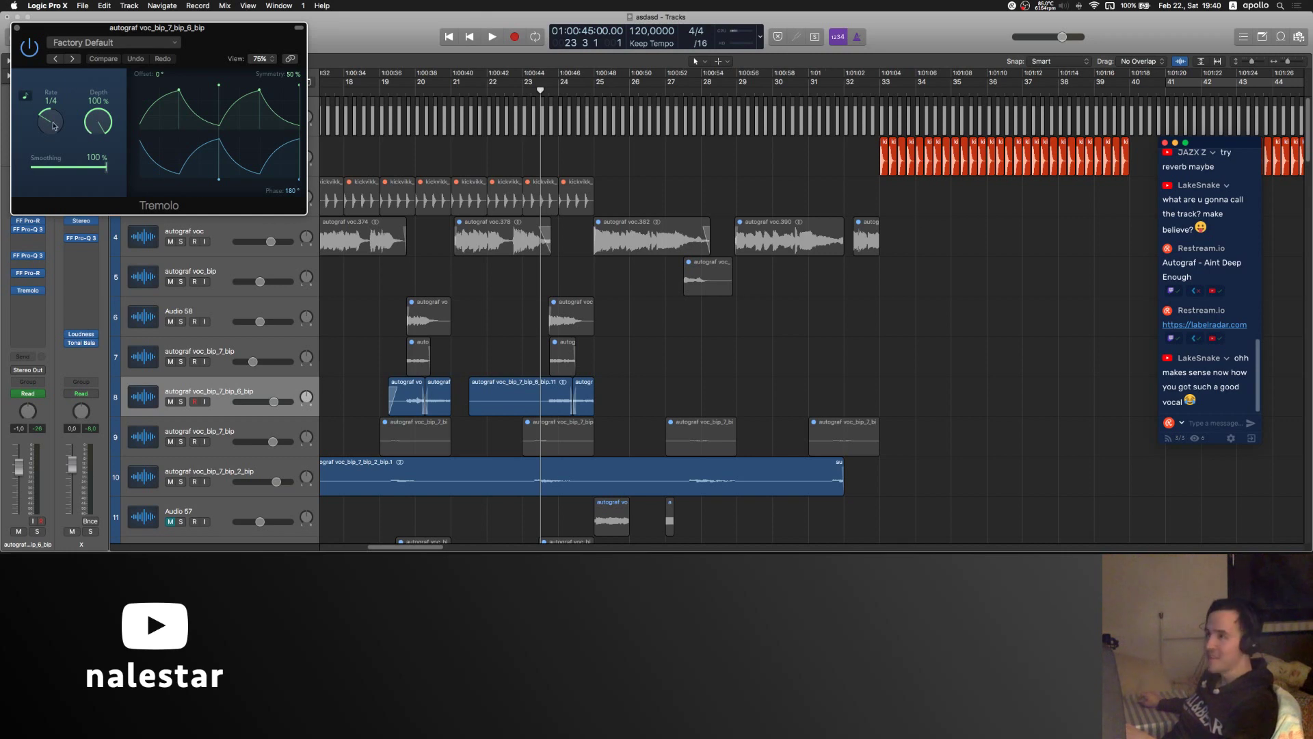
# - Set the Tremolo's rate to 0.07 Hz and phase to 0°, and move its window over the arrangement
pyautogui.moveTo(61, 87); pyautogui.dragTo(62, 78)
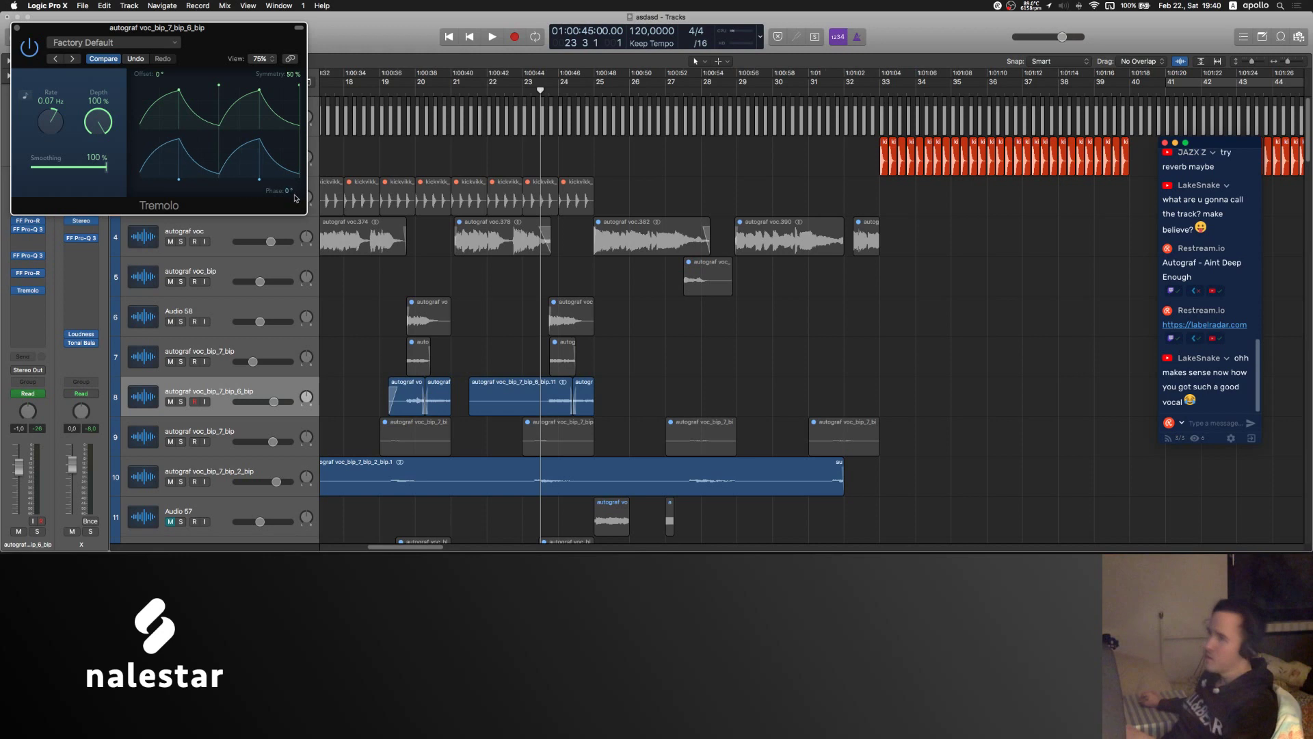
pyautogui.moveTo(299, 191); pyautogui.dragTo(297, 198)
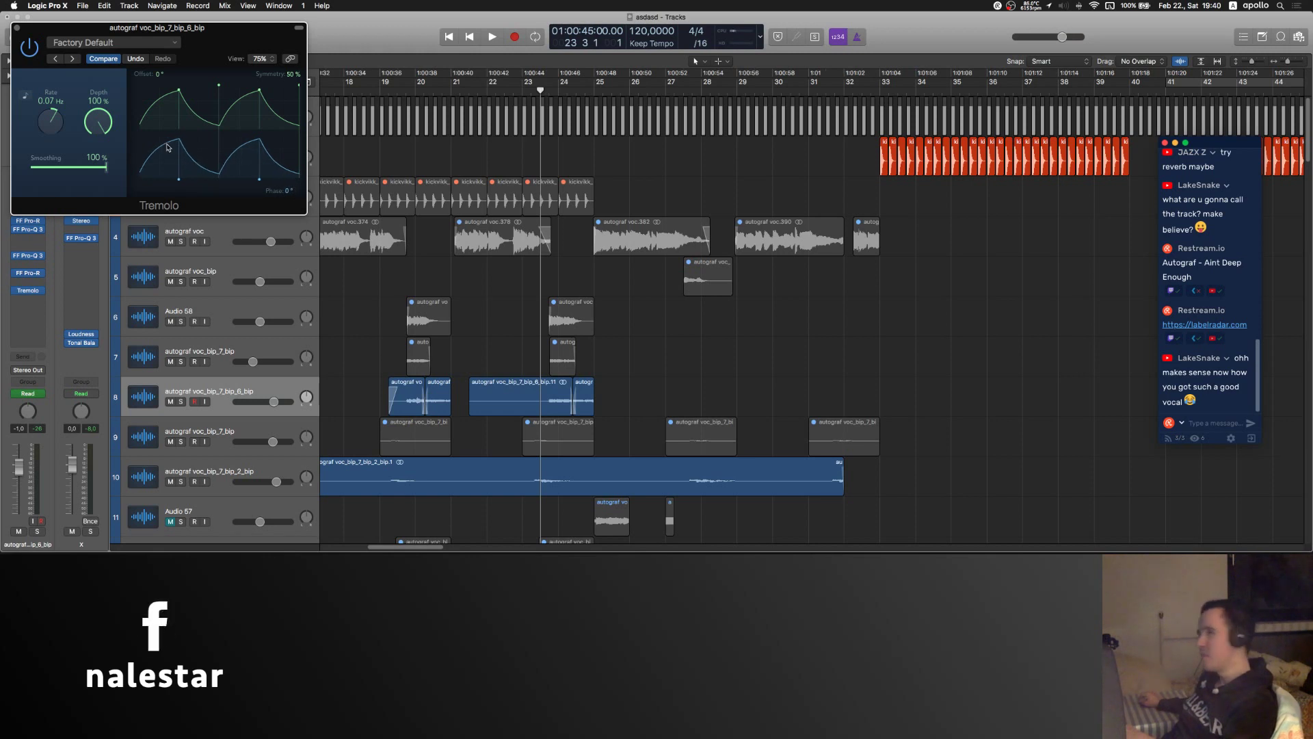
pyautogui.moveTo(292, 190); pyautogui.dragTo(293, 176)
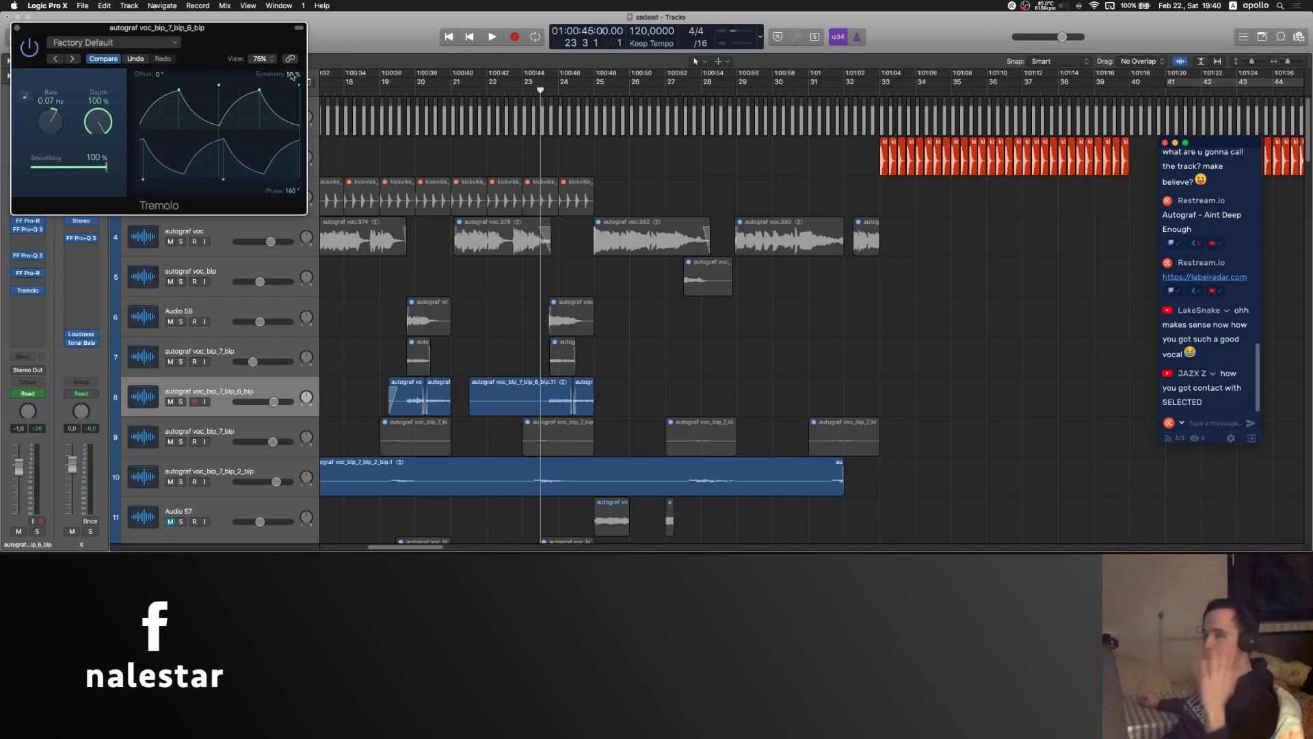
pyautogui.moveTo(292, 76); pyautogui.dragTo(297, 195)
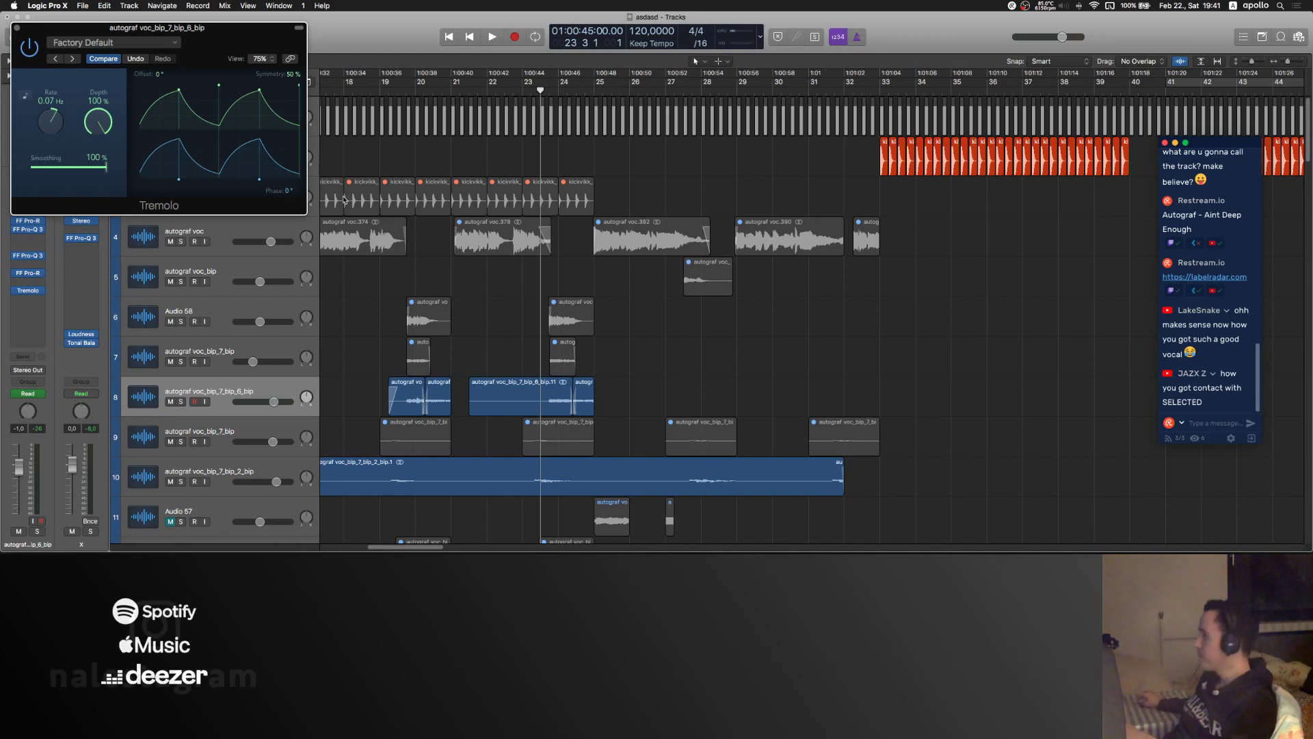
pyautogui.moveTo(173, 56); pyautogui.dragTo(770, 234)
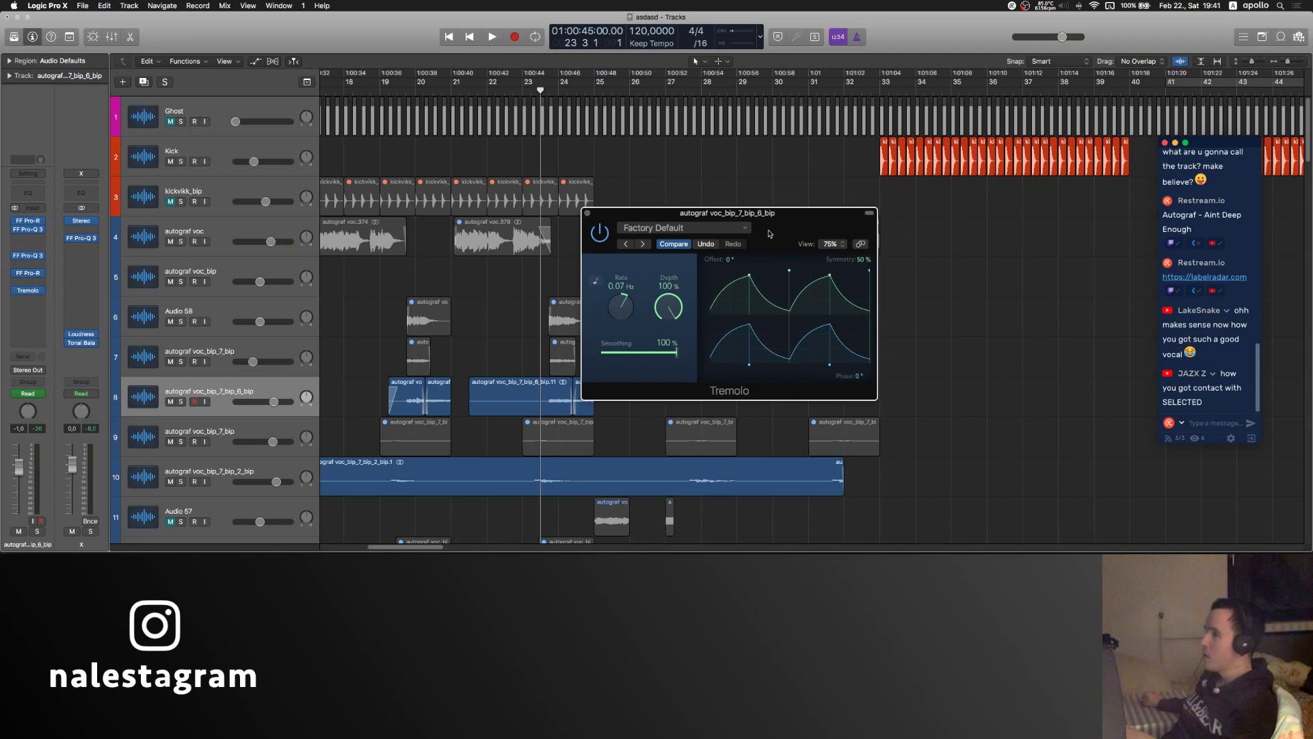
# - Show the Tremolo Rate automation lane on the autograf voc_bip_7_bip_6_bip track and set the Tremolo's depth to 0%
pyautogui.press('a')
pyautogui.click(218, 412)
pyautogui.moveTo(290, 371)
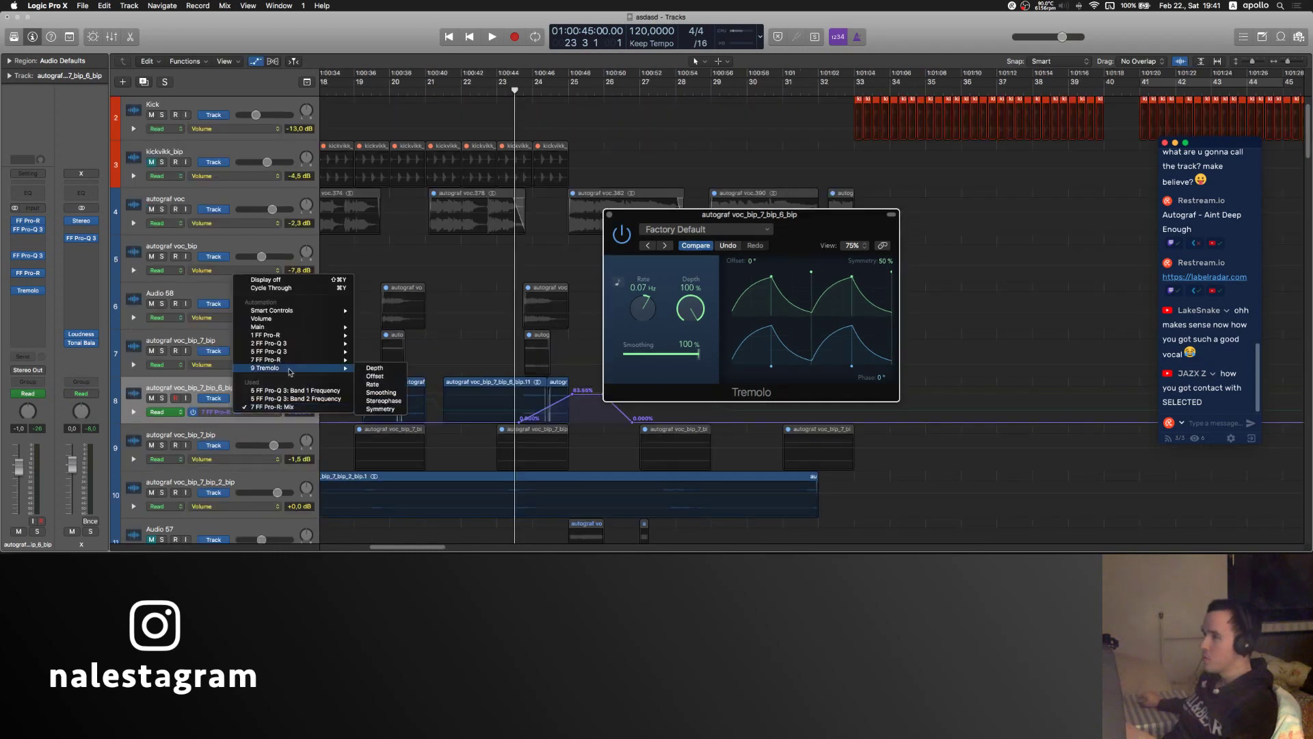
pyautogui.click(373, 386)
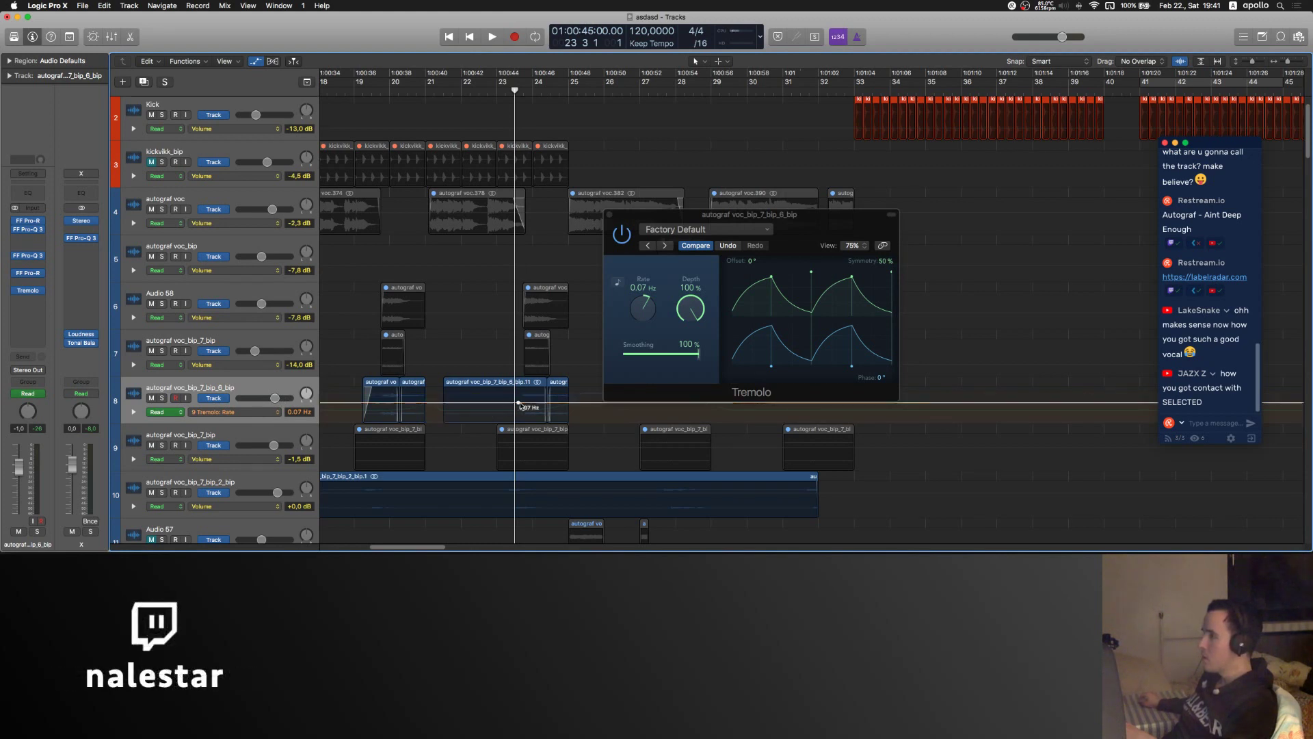
pyautogui.moveTo(538, 404); pyautogui.dragTo(537, 407)
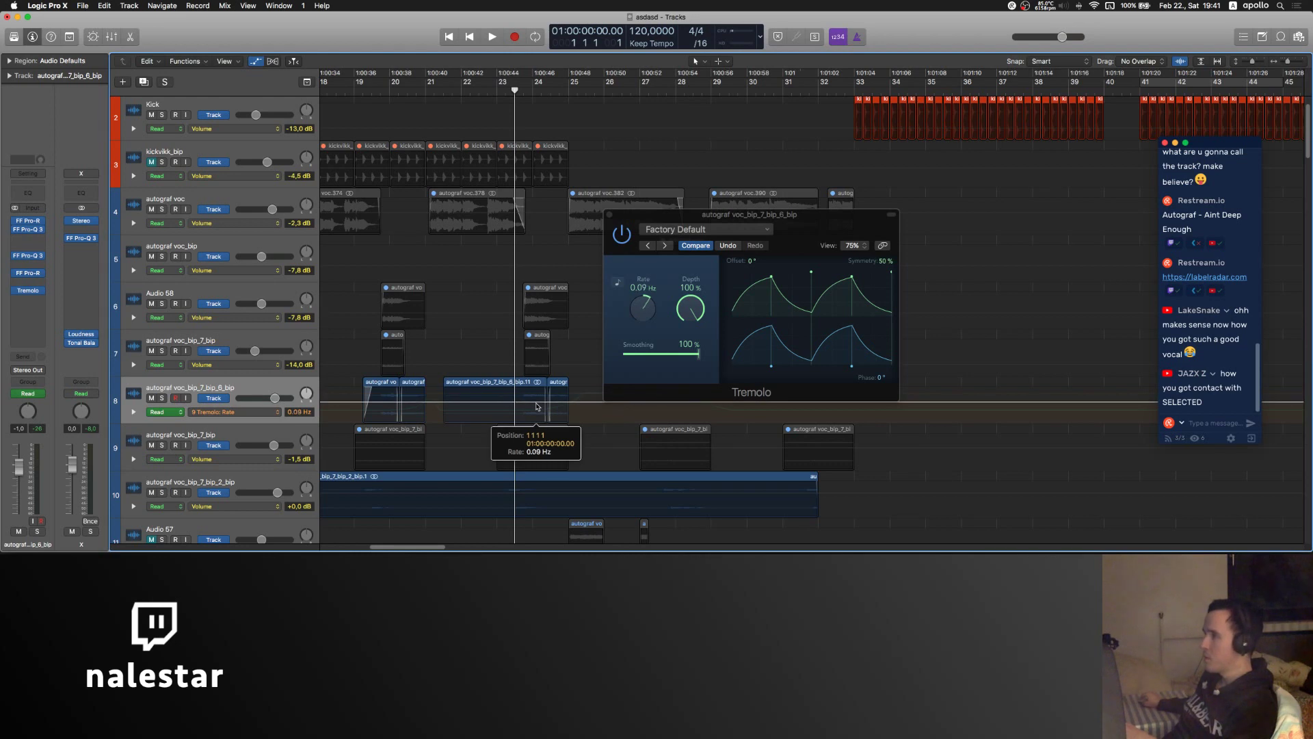
pyautogui.press('super+z')
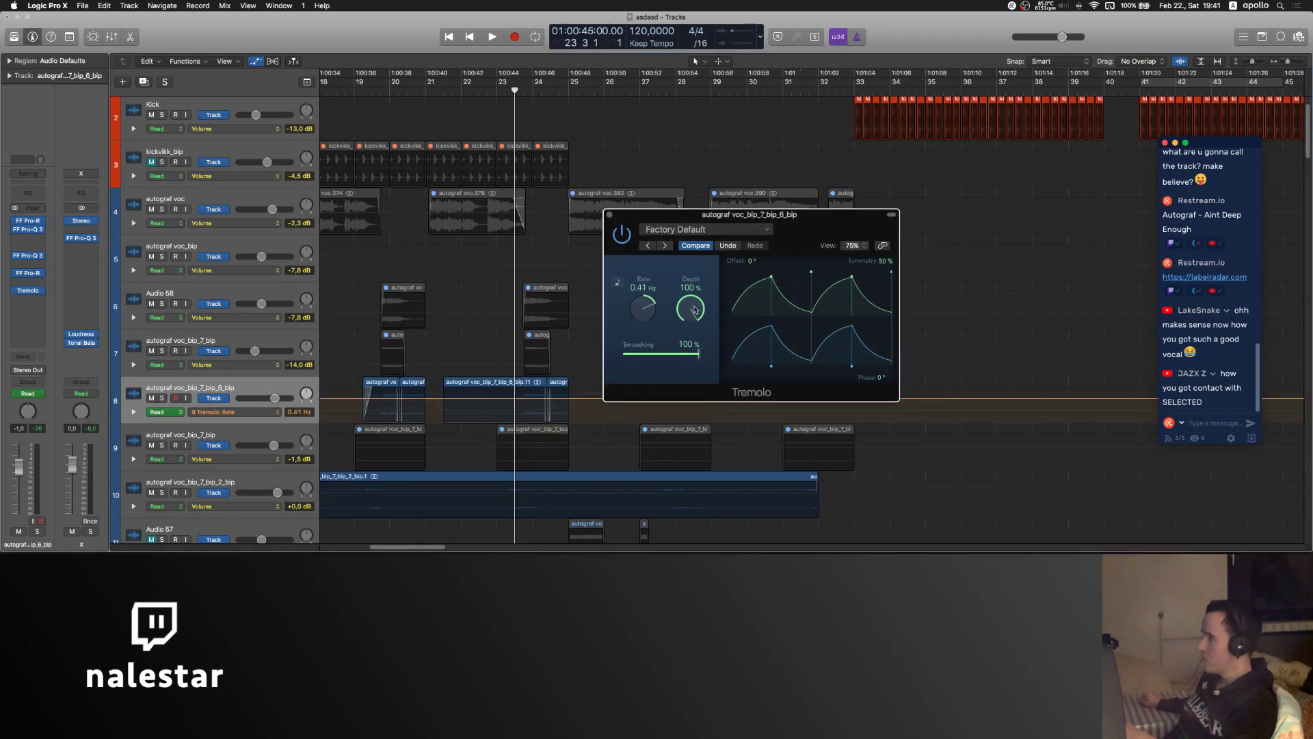
pyautogui.moveTo(694, 309); pyautogui.dragTo(674, 525)
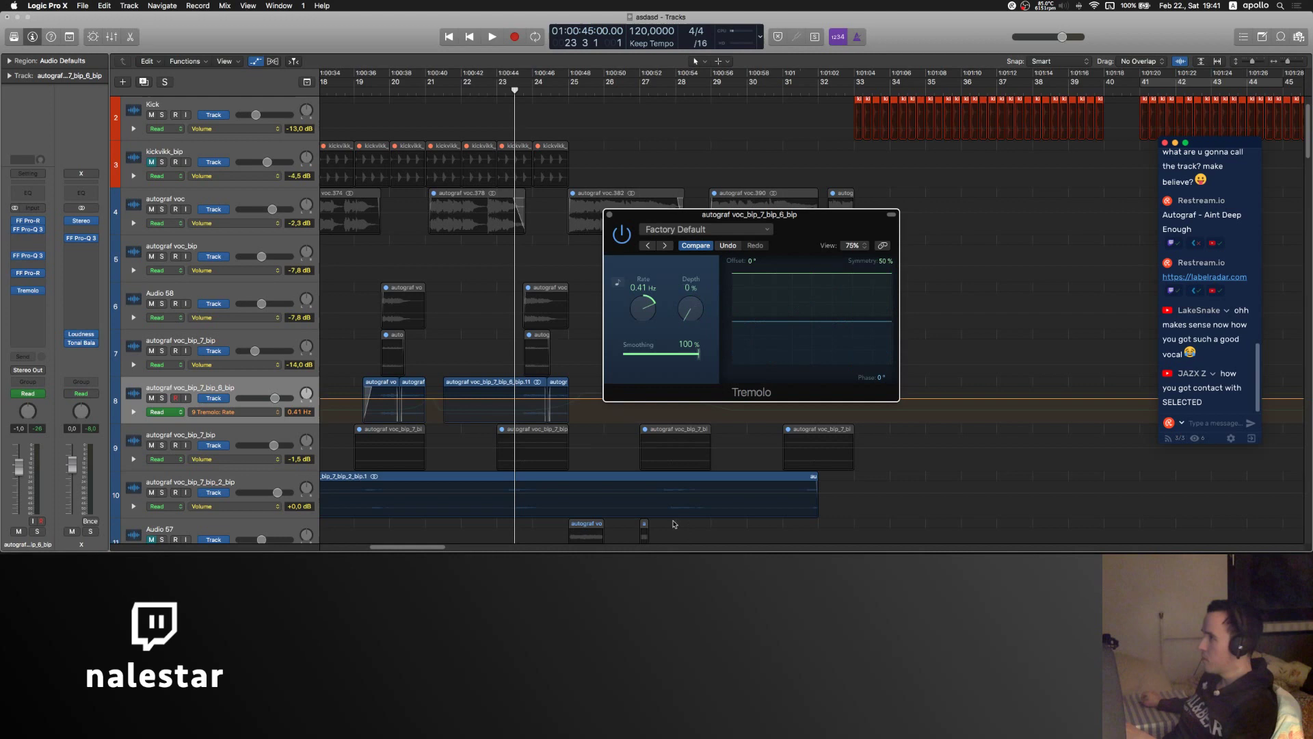
# - Draw a Tremolo Rate automation rise peaking at 20 Hz around bar 25 and falling back to 0.41 Hz
pyautogui.click(529, 399)
pyautogui.click(590, 399)
pyautogui.moveTo(578, 399); pyautogui.dragTo(578, 364)
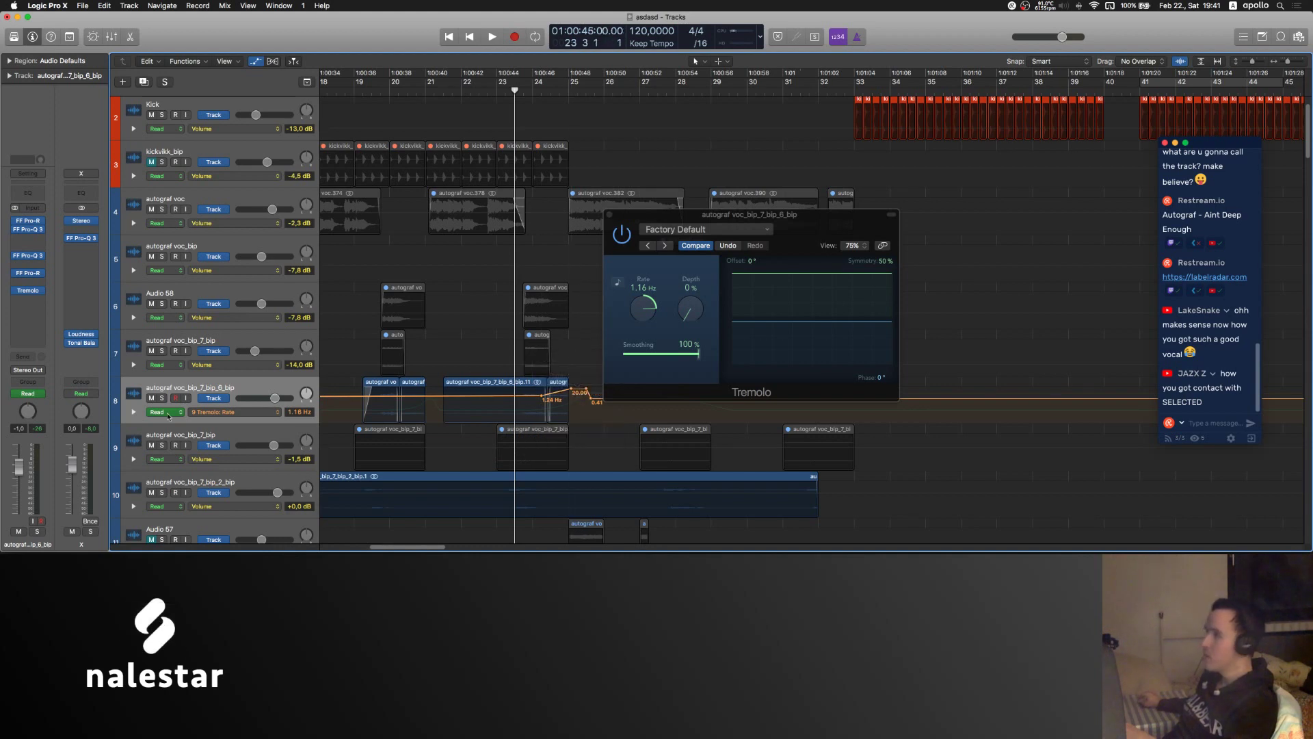
# - Switch the lane to Tremolo Depth, draw a rise from 0% to 100% peaking around bar 25 and falling back, and play it
pyautogui.click(251, 413)
pyautogui.moveTo(319, 363)
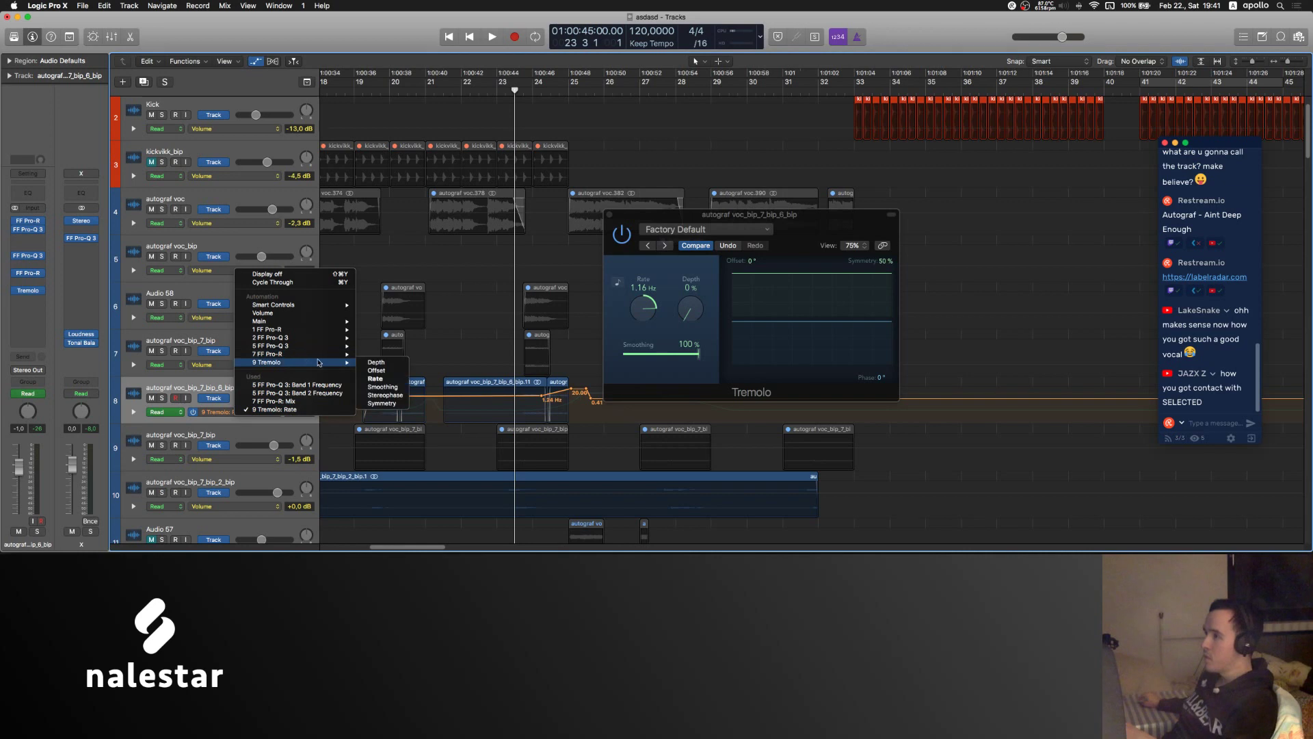
pyautogui.click(387, 364)
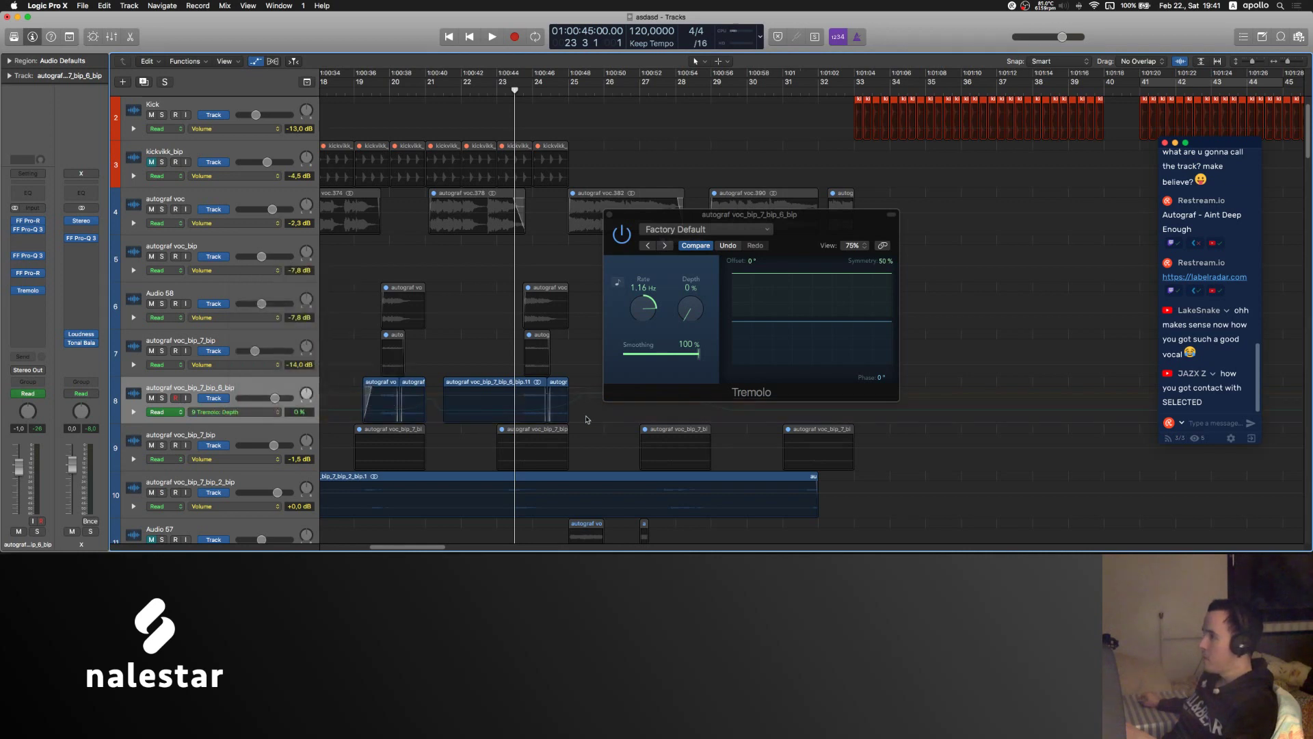
pyautogui.click(531, 423)
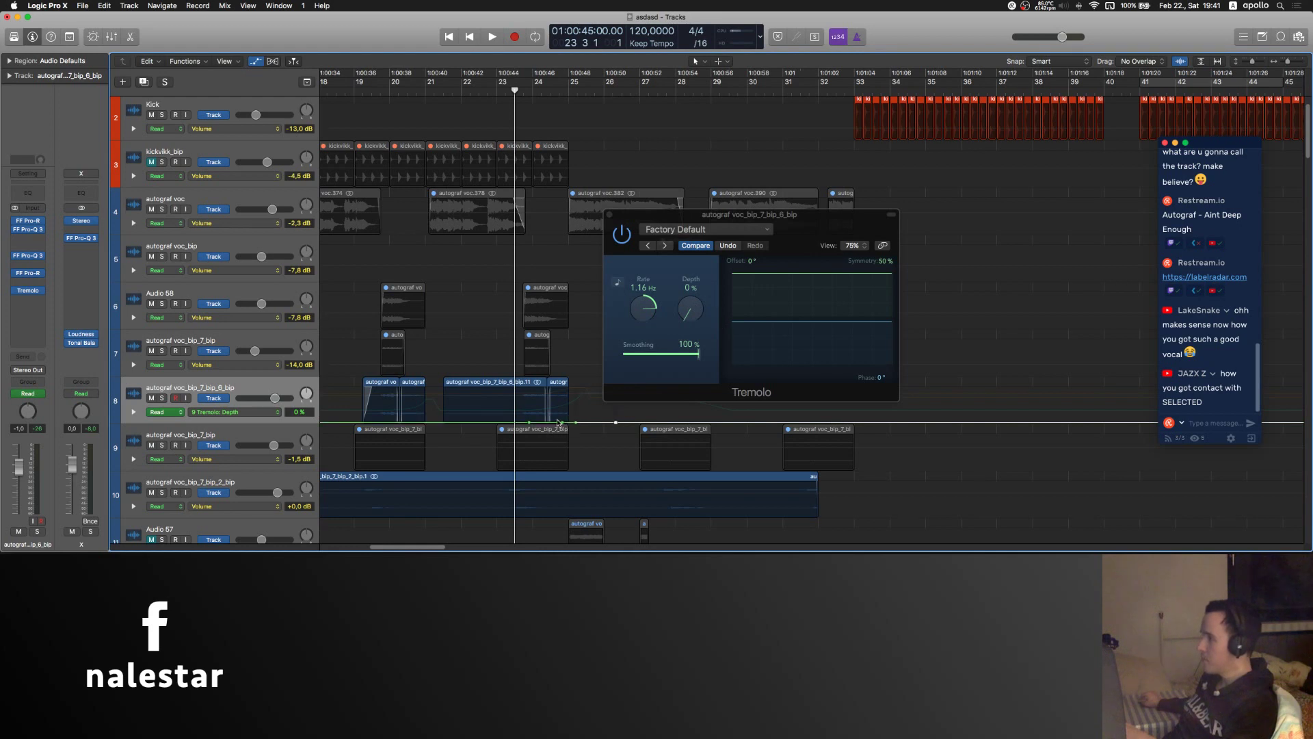
pyautogui.moveTo(569, 424); pyautogui.dragTo(569, 391)
pyautogui.press('space')
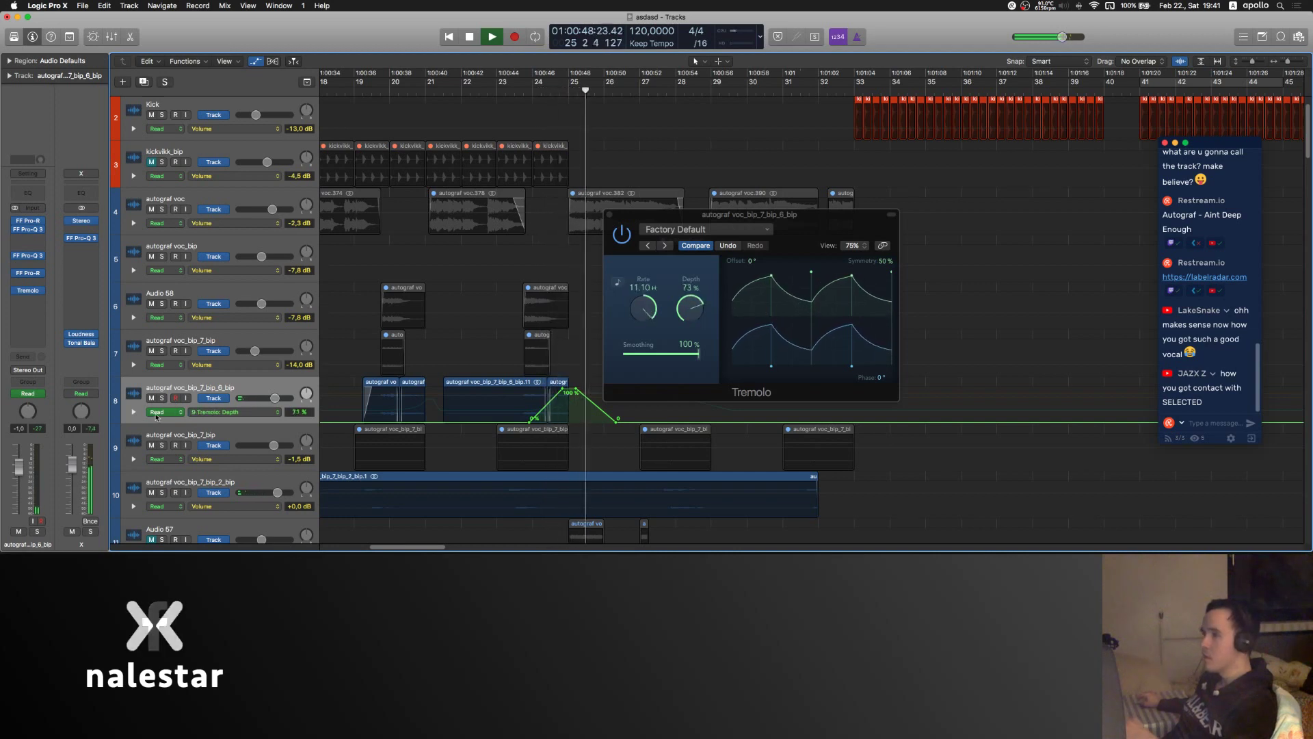
# - Expand the track's automation lanes and shift the Tremolo Depth and Tremolo Rate peaks slightly earlier, then audition the passage
pyautogui.click(133, 412)
pyautogui.moveTo(571, 392); pyautogui.dragTo(562, 392)
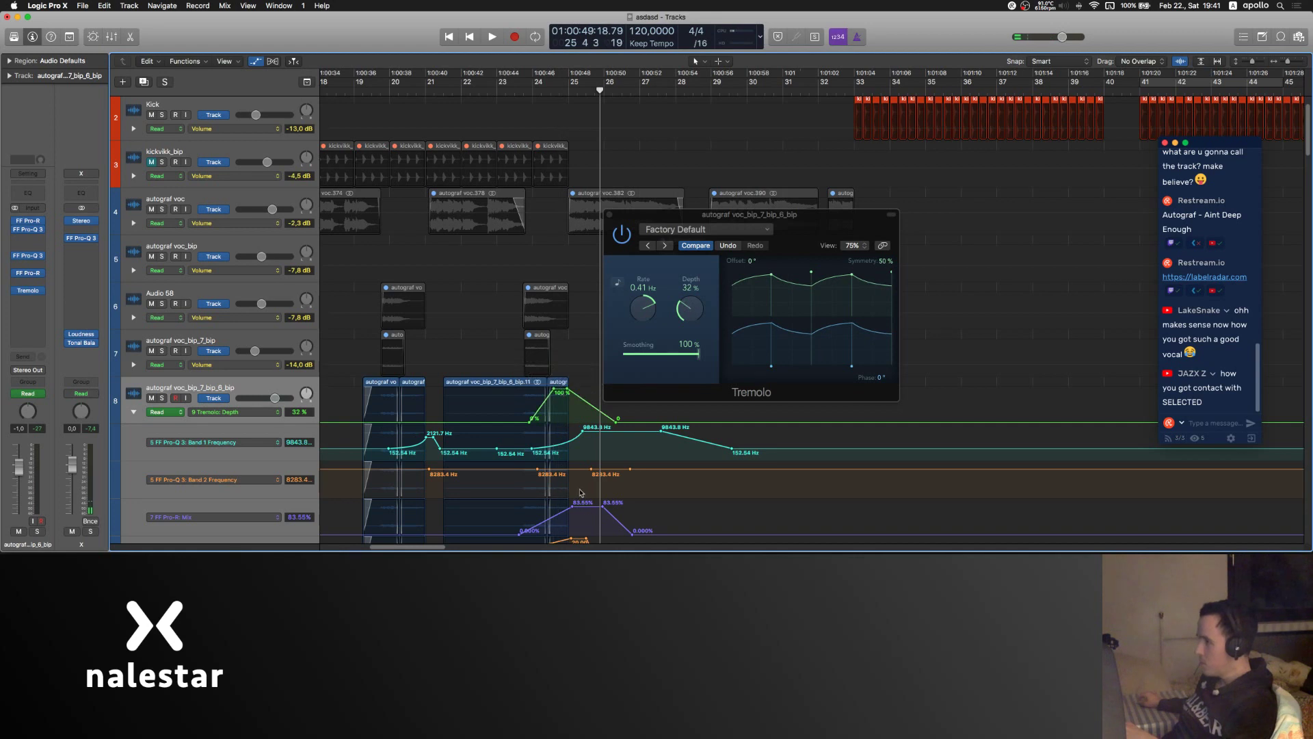
pyautogui.scroll(-2, 580, 492)
pyautogui.moveTo(580, 488); pyautogui.dragTo(540, 494)
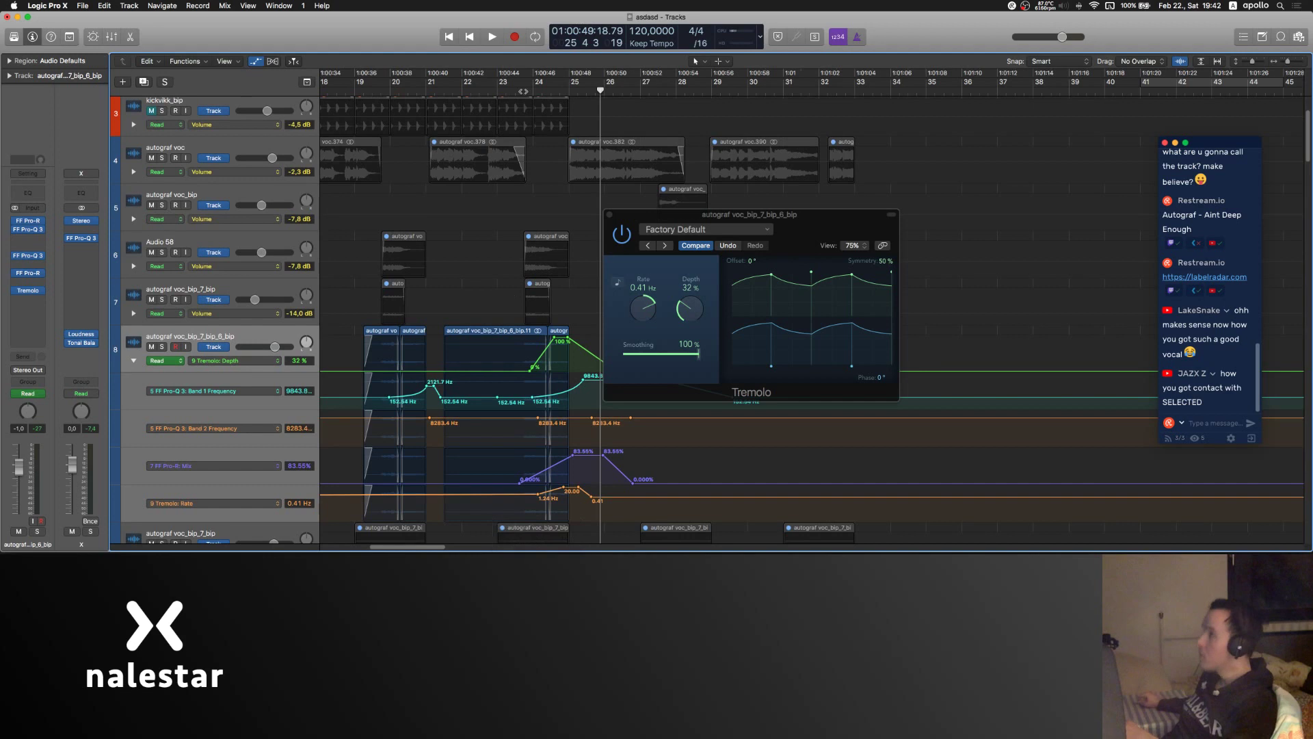
pyautogui.press('space')
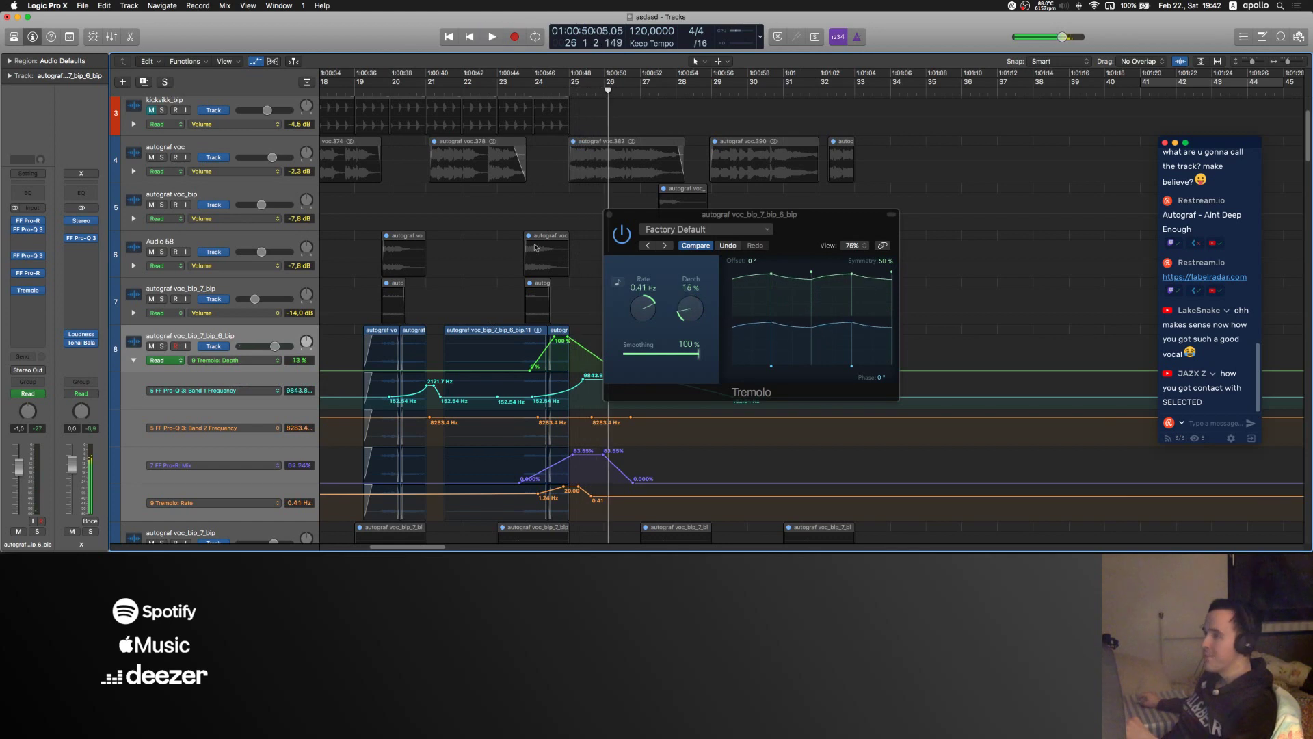
# - Close the Tremolo window and bend the Tremolo Depth rise before bar 25 into a slight curve
pyautogui.click(608, 214)
pyautogui.scroll(3, 610, 331)
pyautogui.hscroll(-3, 595, 359)
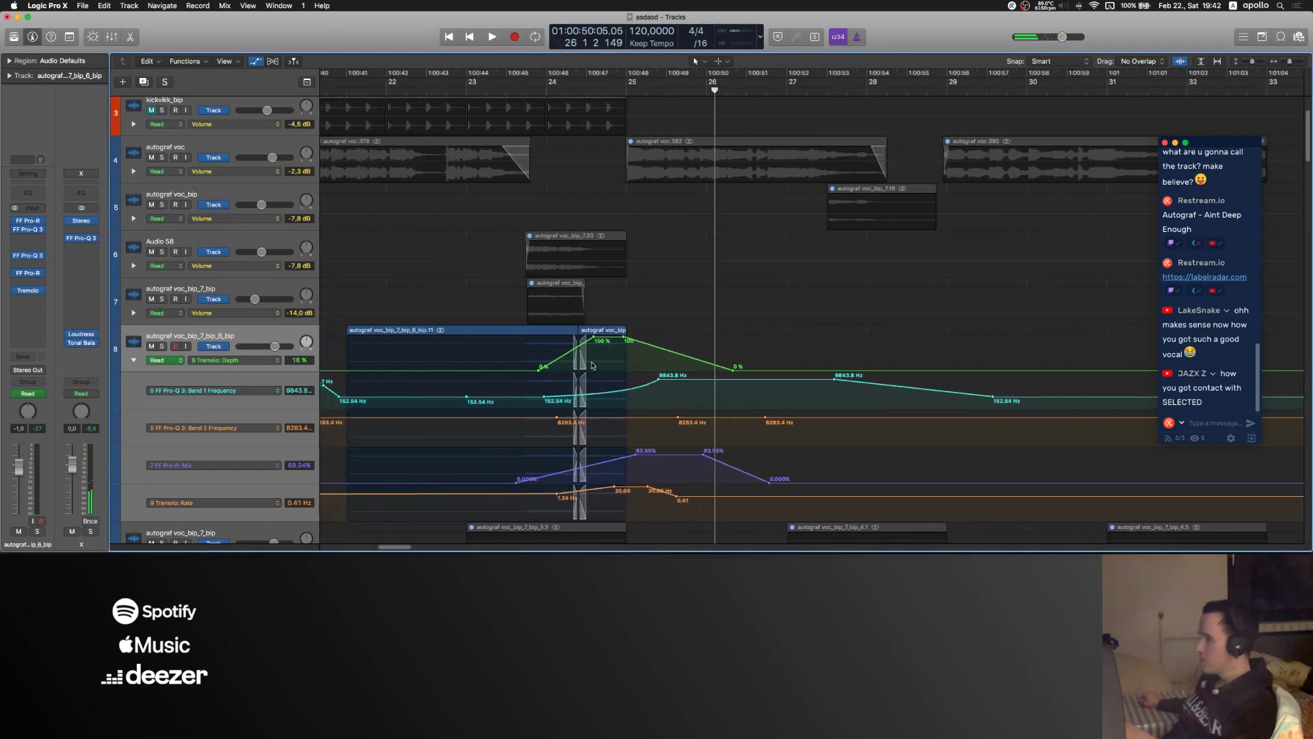
pyautogui.press('t')
pyautogui.press('w')
pyautogui.moveTo(573, 351); pyautogui.dragTo(565, 346)
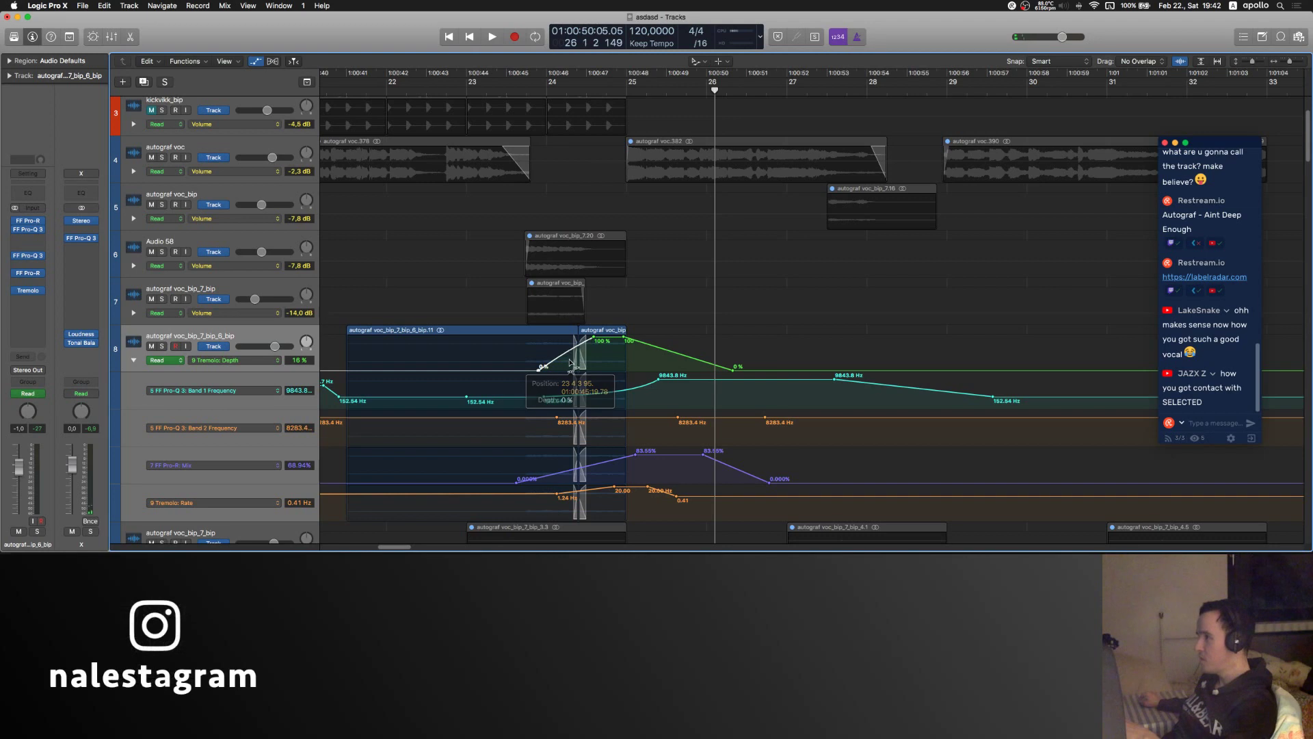
# - Raise the Tremolo Rate automation point near bar 24 to about 6 Hz while auditioning from bar 23
pyautogui.press('t')
pyautogui.press('t')
pyautogui.moveTo(558, 496); pyautogui.dragTo(557, 492)
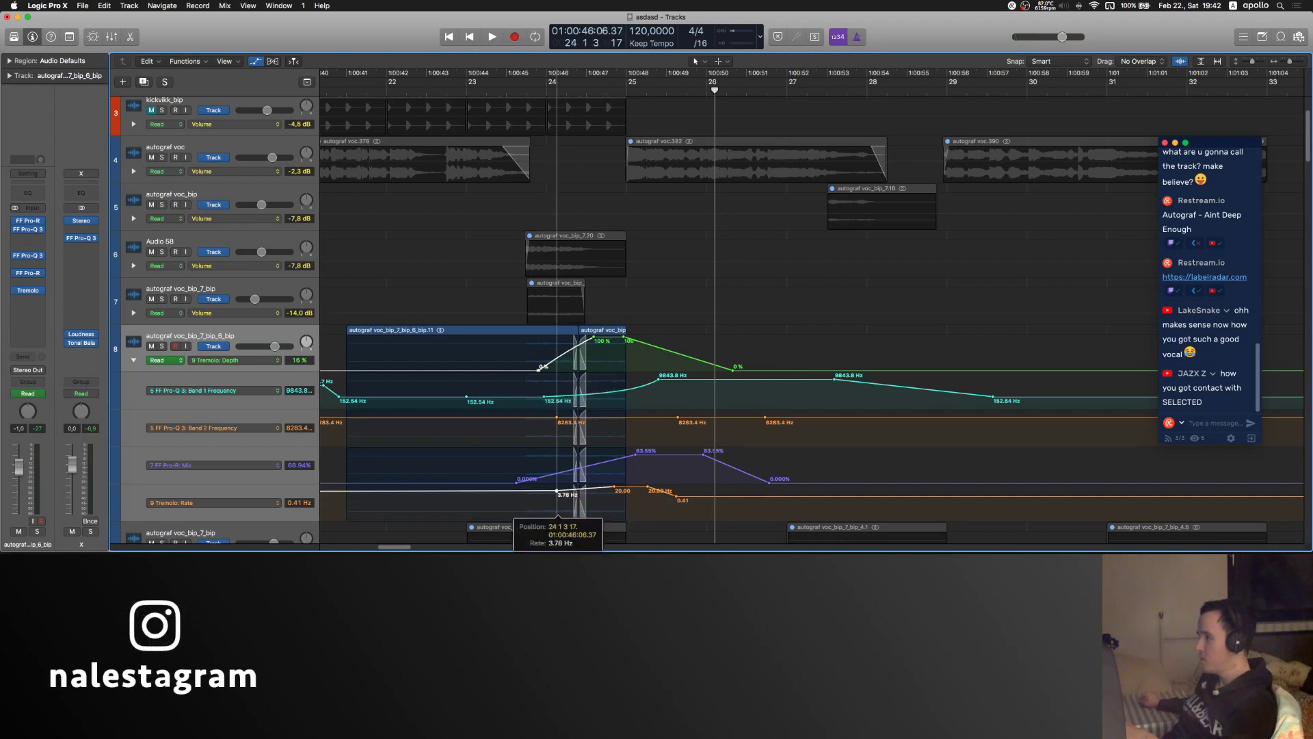
pyautogui.click(466, 88)
pyautogui.press('space')
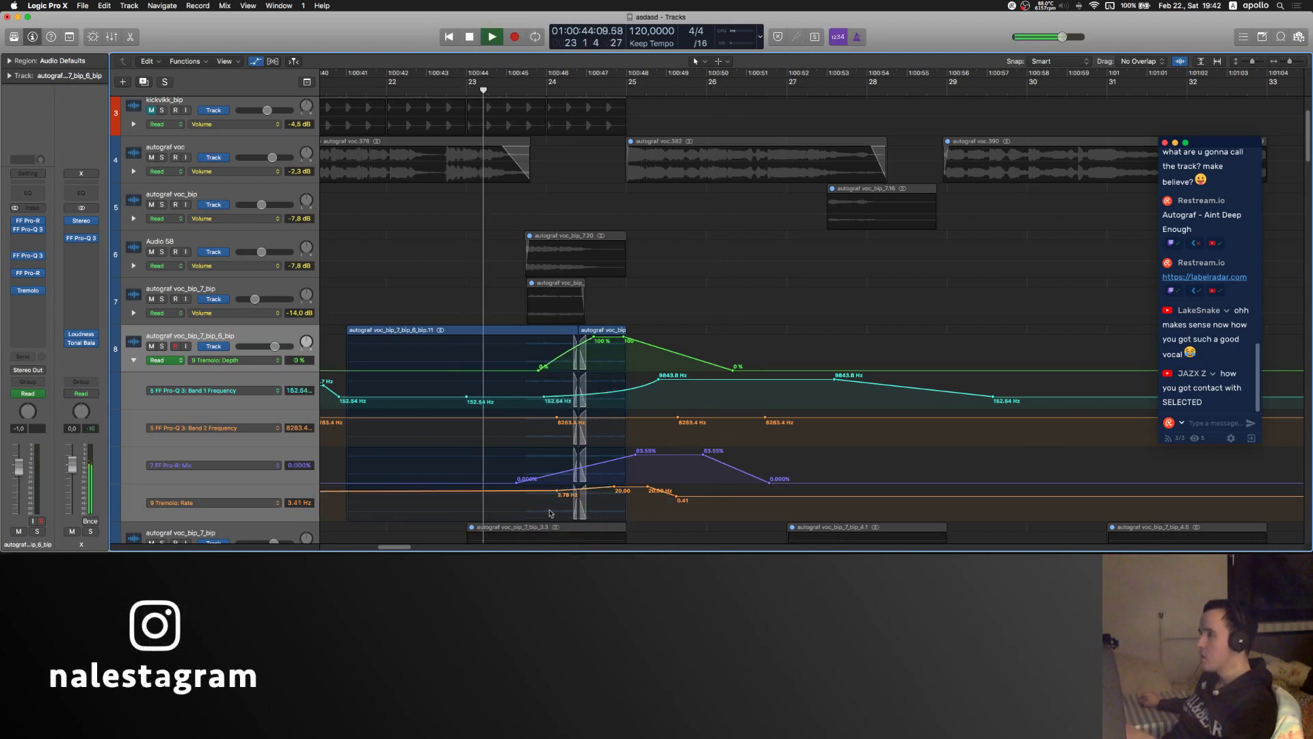
pyautogui.click(557, 490)
pyautogui.moveTo(556, 491); pyautogui.dragTo(557, 493)
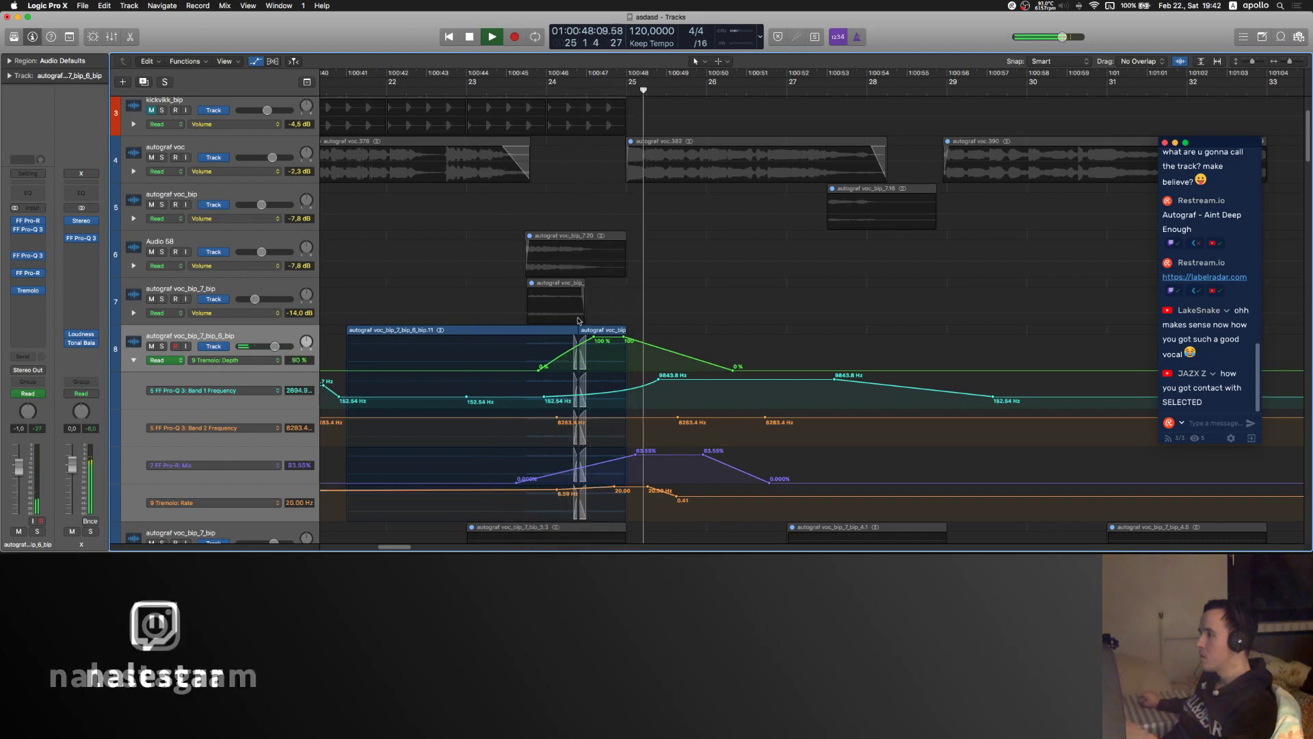
# - Hide automation, stop playback, and add another FF Pro-R after the Tremolo with the Lively Medium Room preset
pyautogui.scroll(-5, 576, 320)
pyautogui.press('a')
pyautogui.press('space')
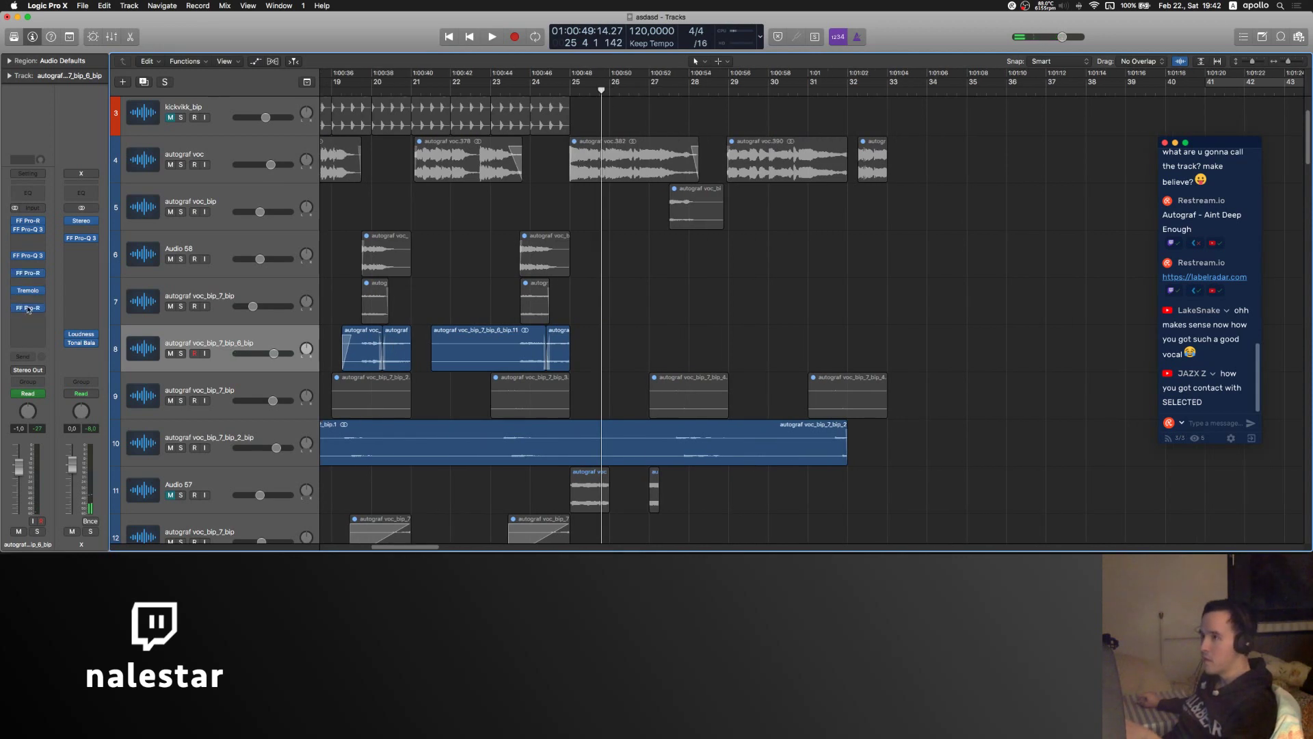
pyautogui.click(27, 309)
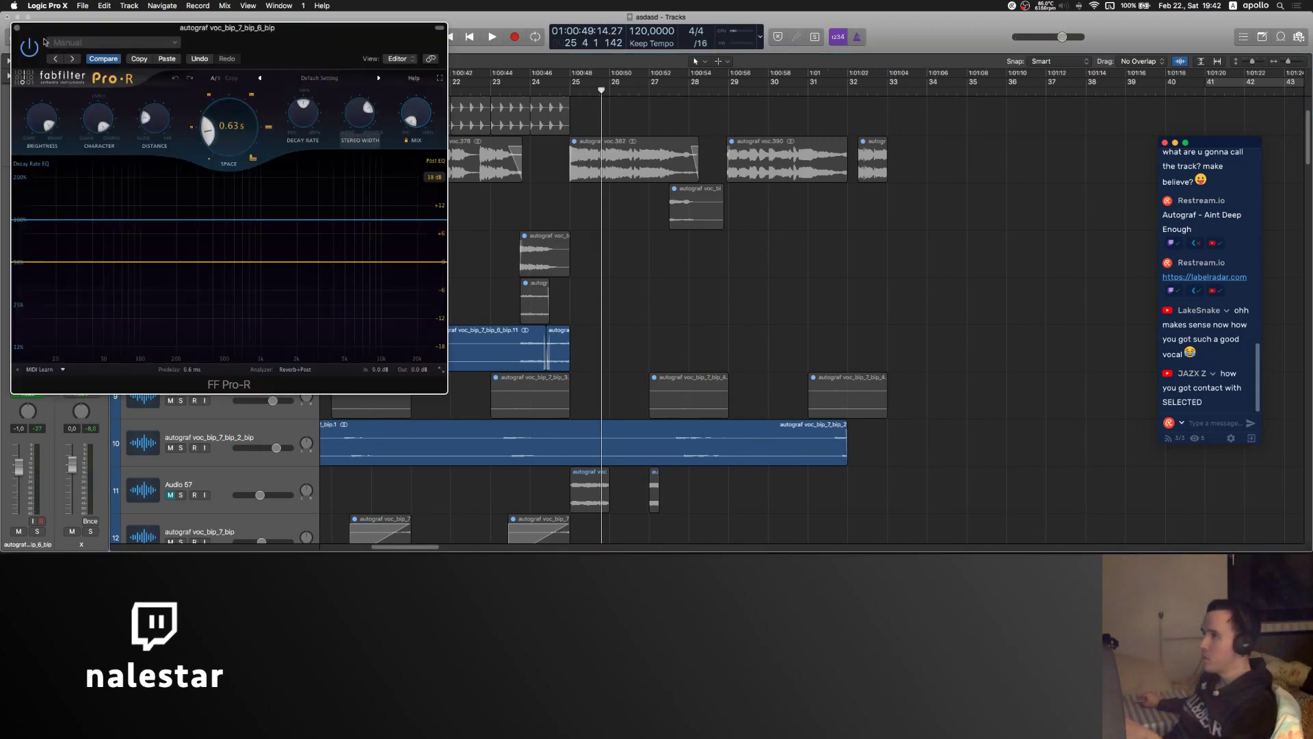
pyautogui.moveTo(232, 137)
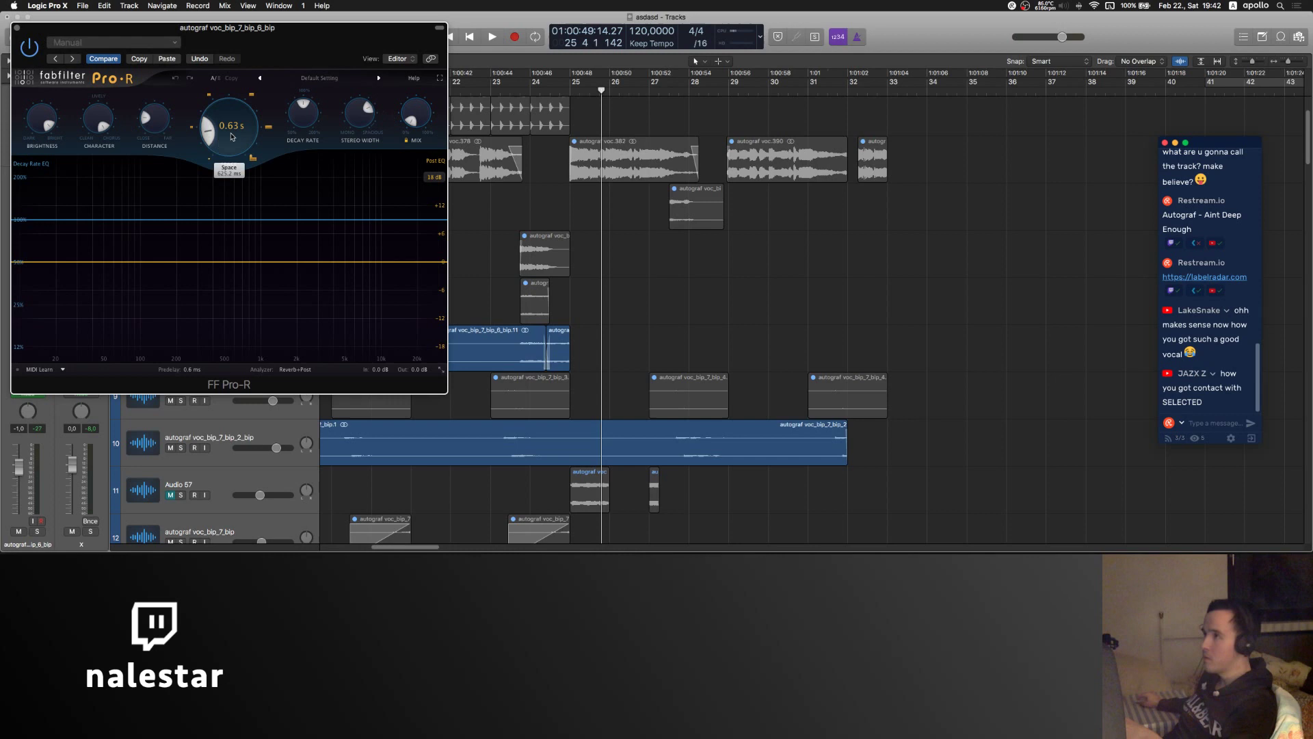
pyautogui.click(295, 80)
pyautogui.moveTo(291, 110)
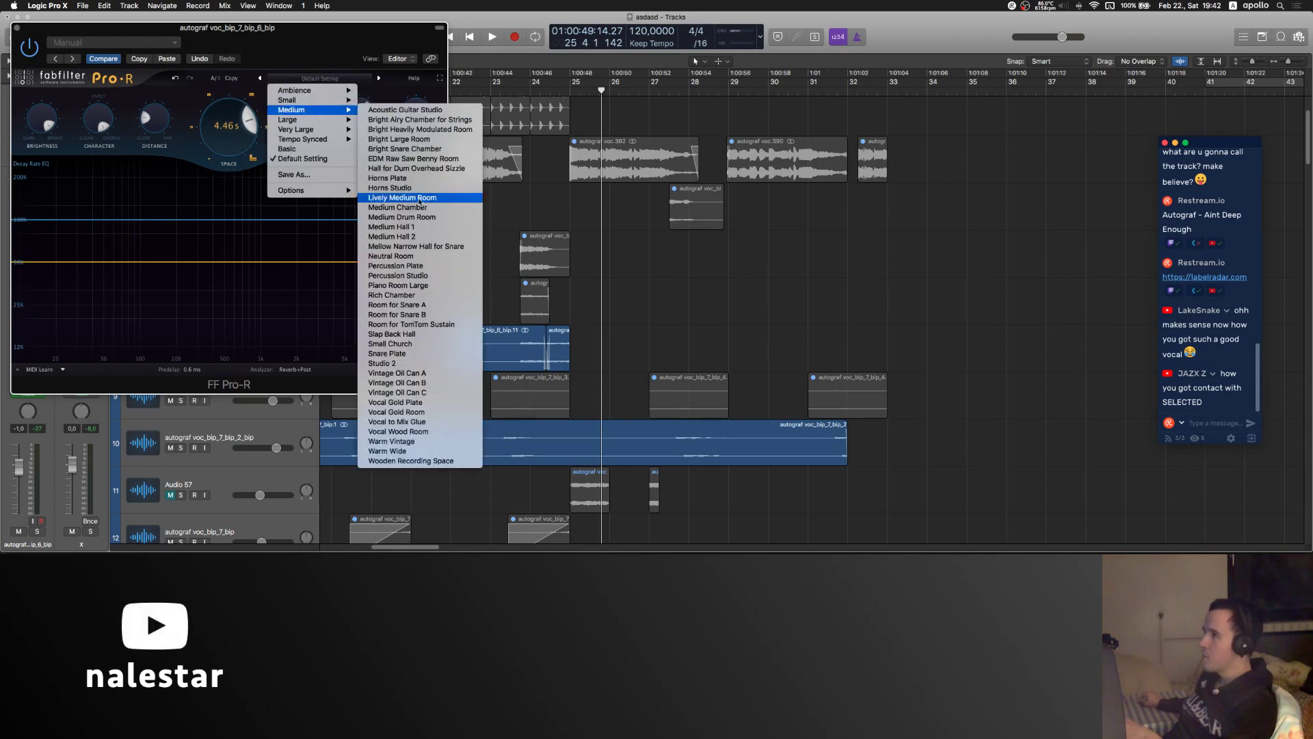
pyautogui.click(420, 200)
# - Steepen the reverb's low cut in the Post EQ, move it up to about 318 Hz, and close FF Pro-R
pyautogui.moveTo(354, 121)
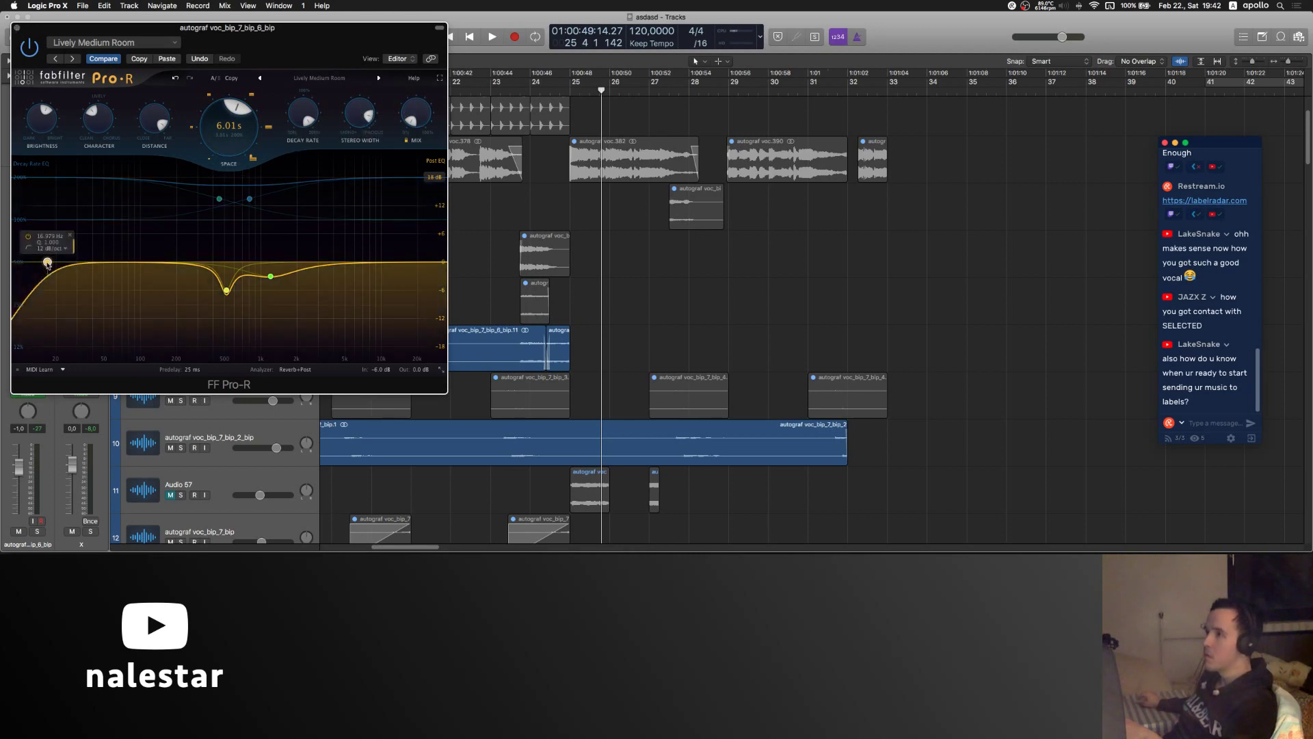
pyautogui.click(48, 263)
pyautogui.scroll(3, 48, 262)
pyautogui.moveTo(47, 263); pyautogui.dragTo(201, 264)
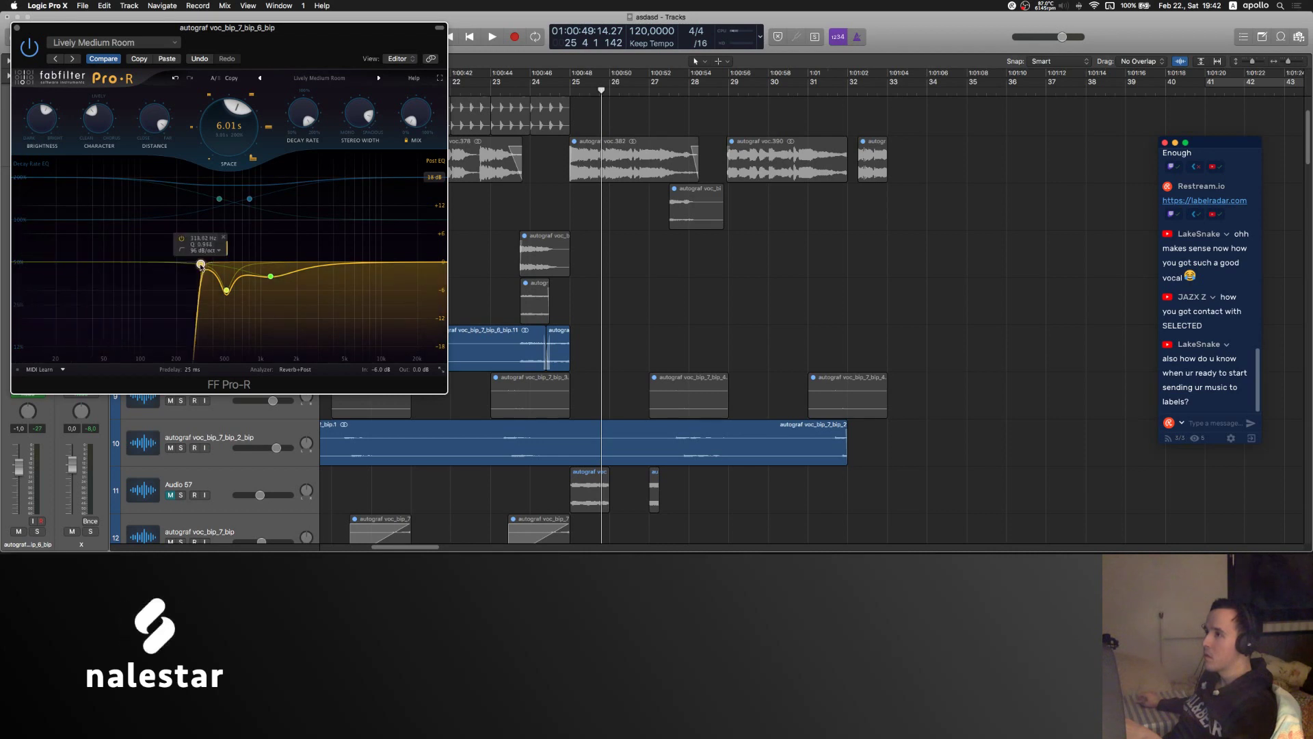
pyautogui.click(17, 27)
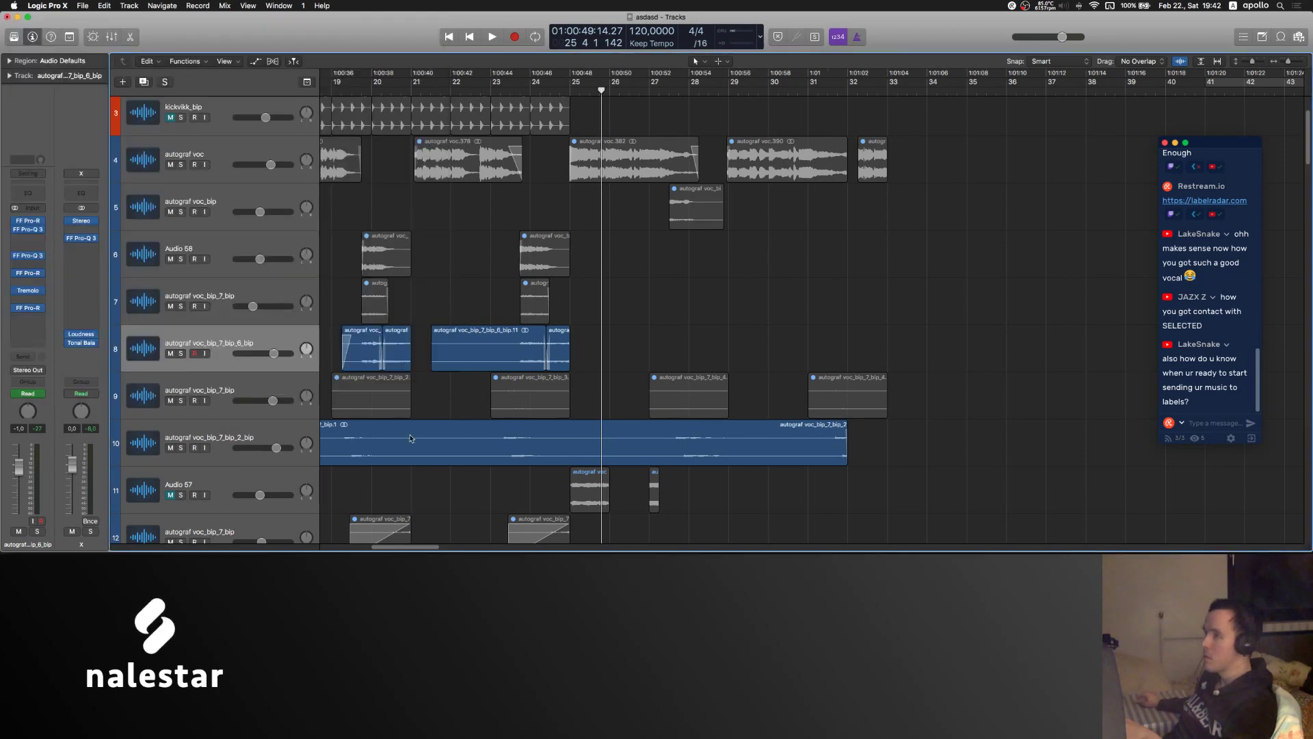
# - Show the new FF Pro-R's Mix automation, draw a rise to 72.60% just after bar 25 that falls back to 0%, and audition it
pyautogui.press('a')
pyautogui.click(263, 361)
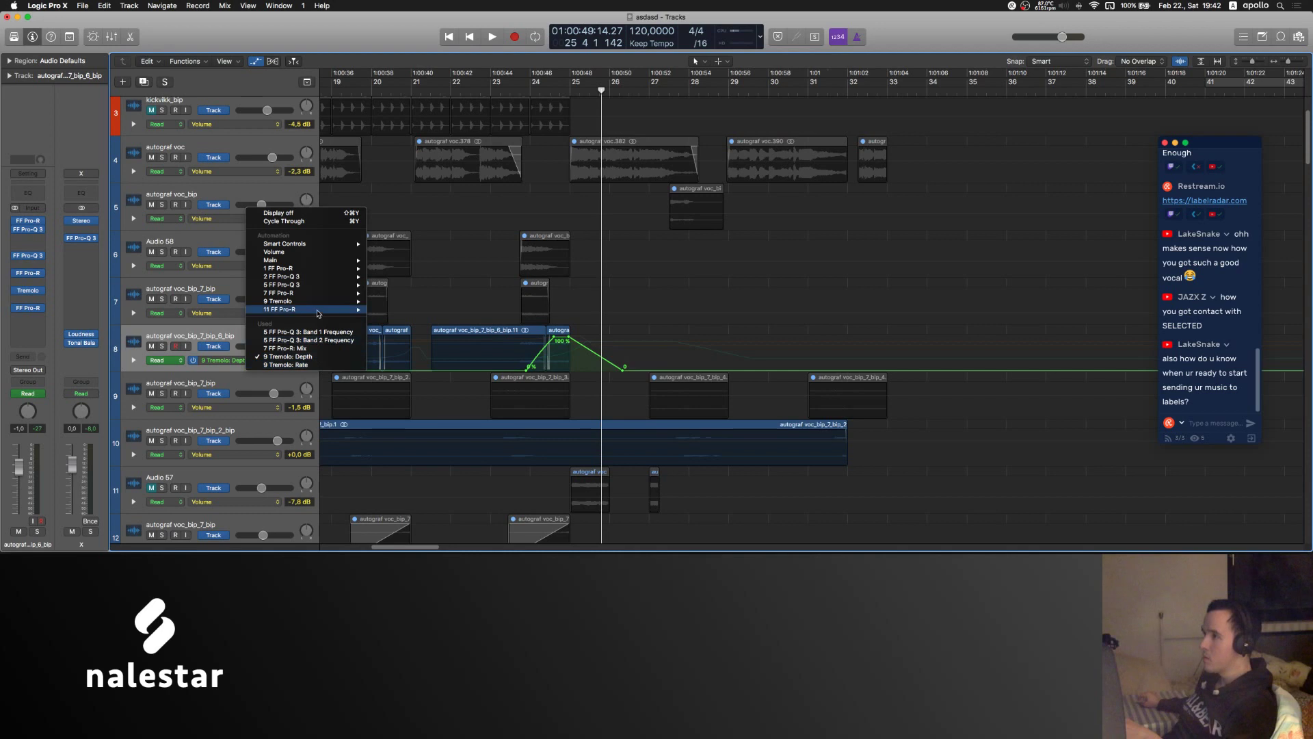
pyautogui.moveTo(322, 309)
pyautogui.click(398, 388)
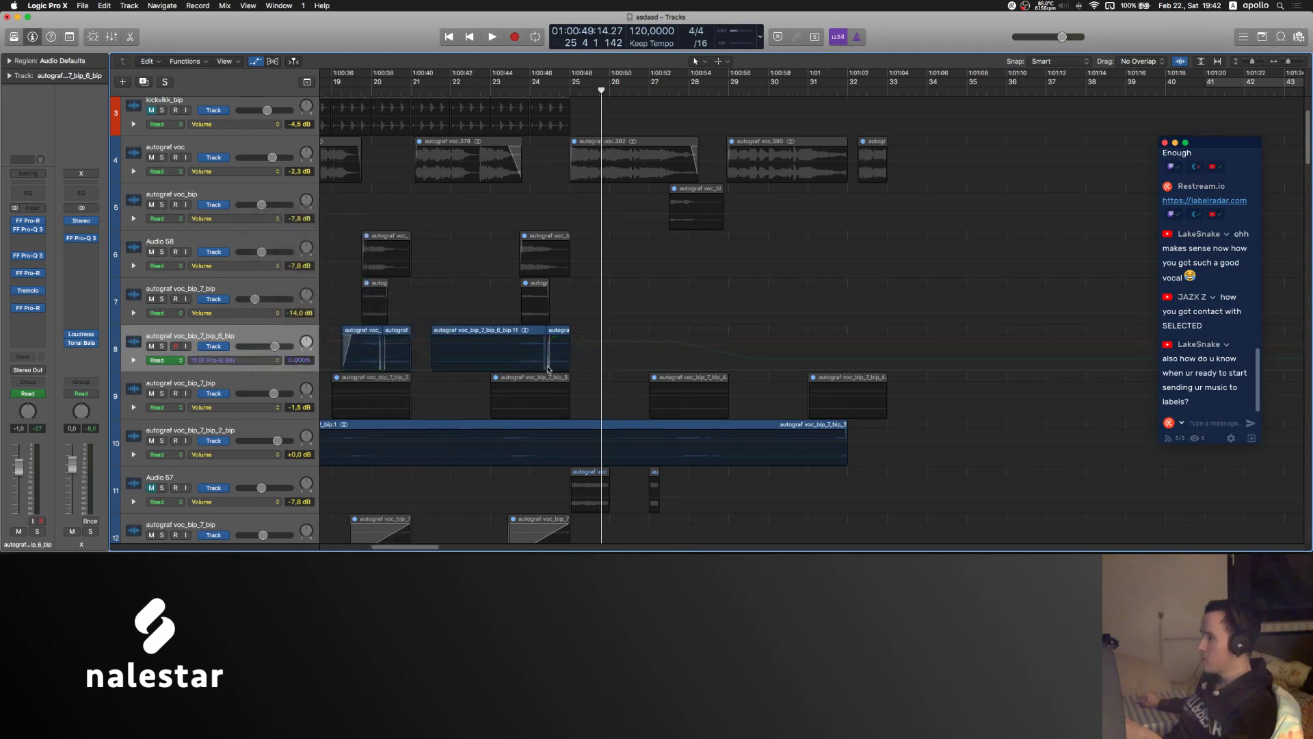
pyautogui.moveTo(590, 370); pyautogui.dragTo(590, 346)
pyautogui.click(510, 87)
pyautogui.press('space')
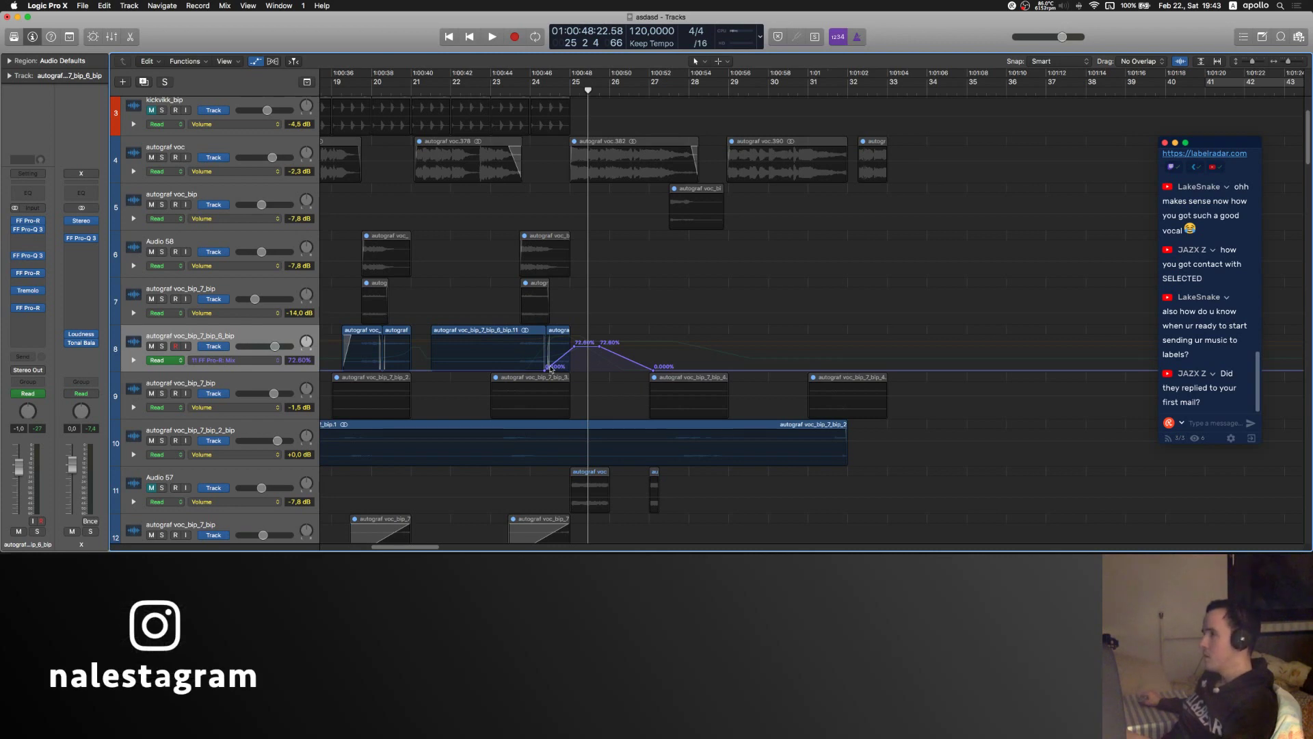
# - Shift the FF Pro-R Mix rise slightly earlier, lower its peak to about 67%, and play the section
pyautogui.moveTo(545, 370); pyautogui.dragTo(587, 348)
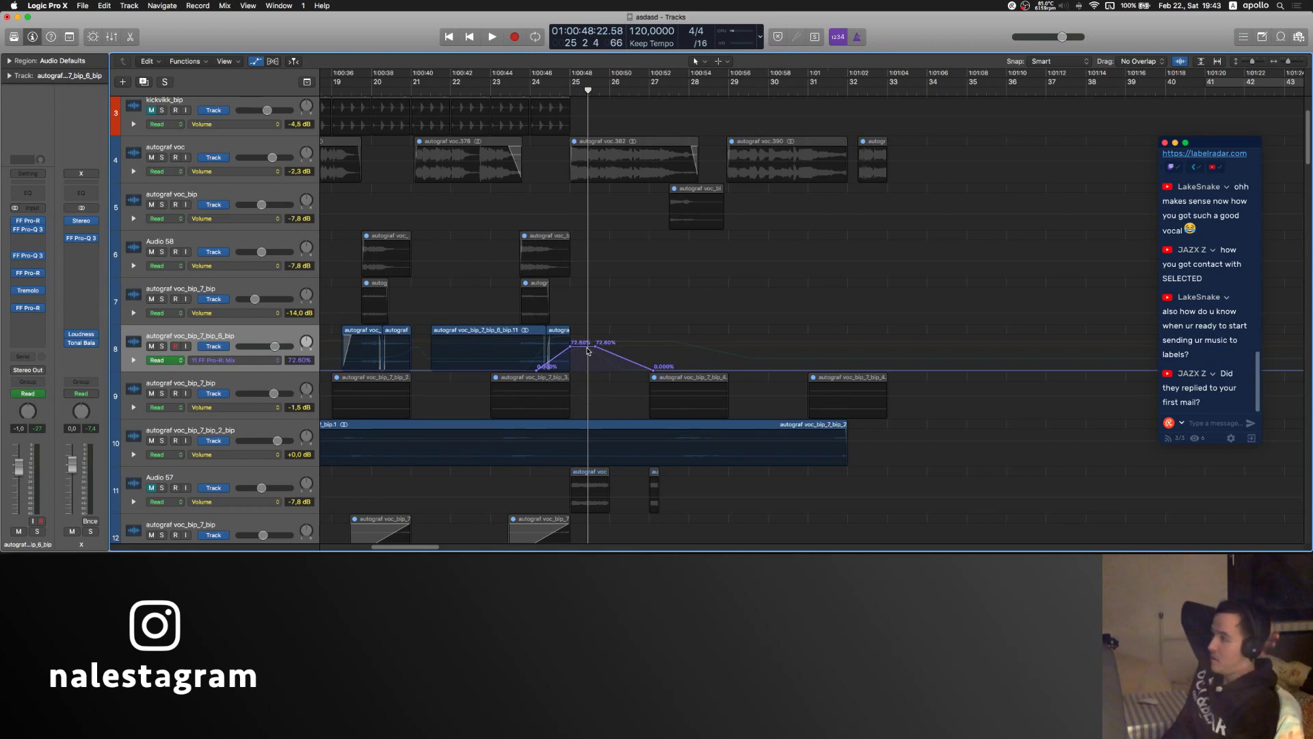
pyautogui.click(514, 94)
pyautogui.moveTo(580, 348); pyautogui.dragTo(578, 349)
pyautogui.press('space')
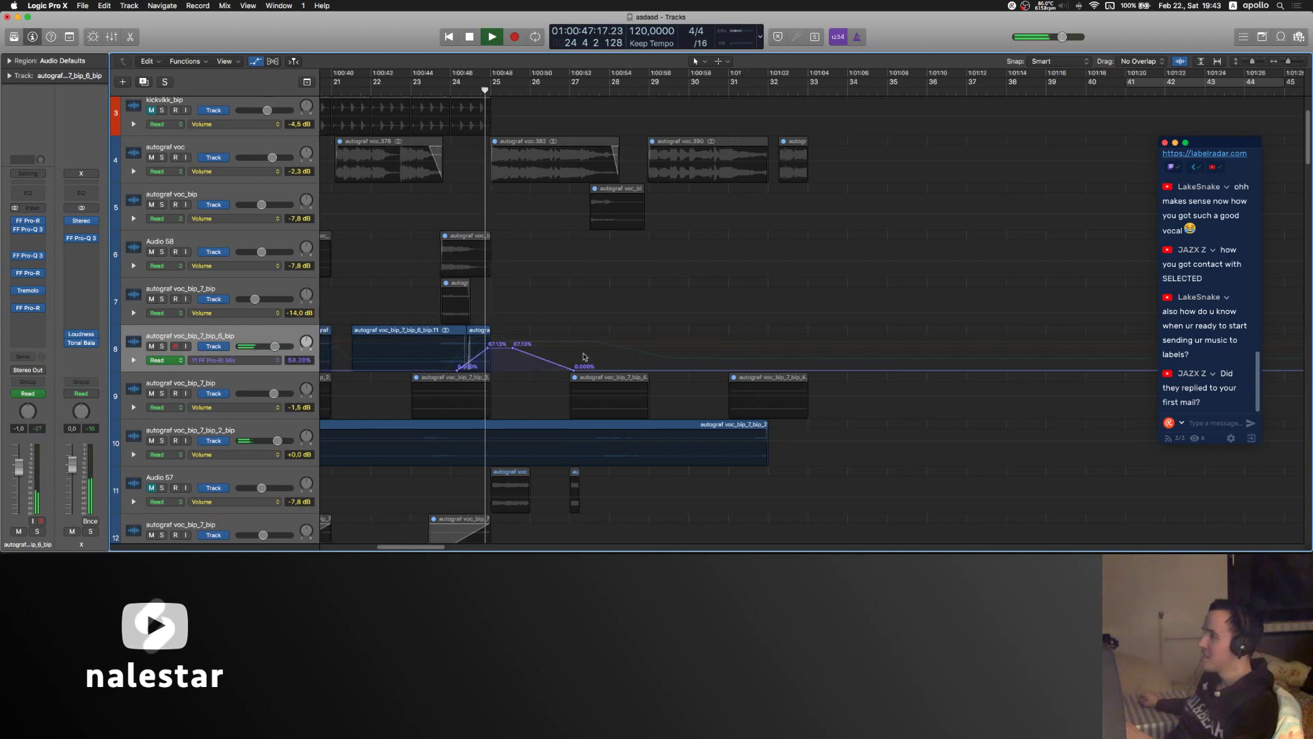
# - Hide automation and add FF Pro-Q 3 after Neutron 2 on the DWILLY_drum_fill_juicy_134_bip track
pyautogui.press('a')
pyautogui.scroll(-3, 536, 366)
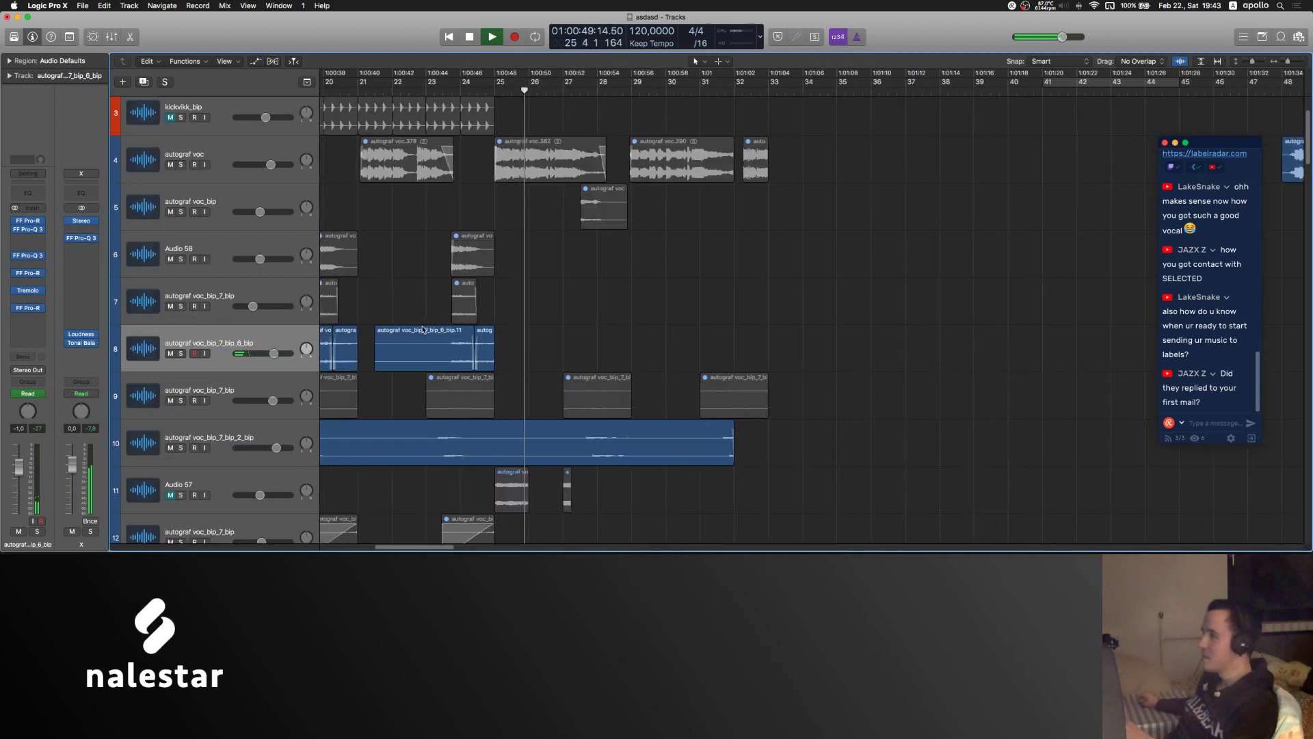
pyautogui.scroll(-10, 531, 362)
pyautogui.scroll(-20, 489, 361)
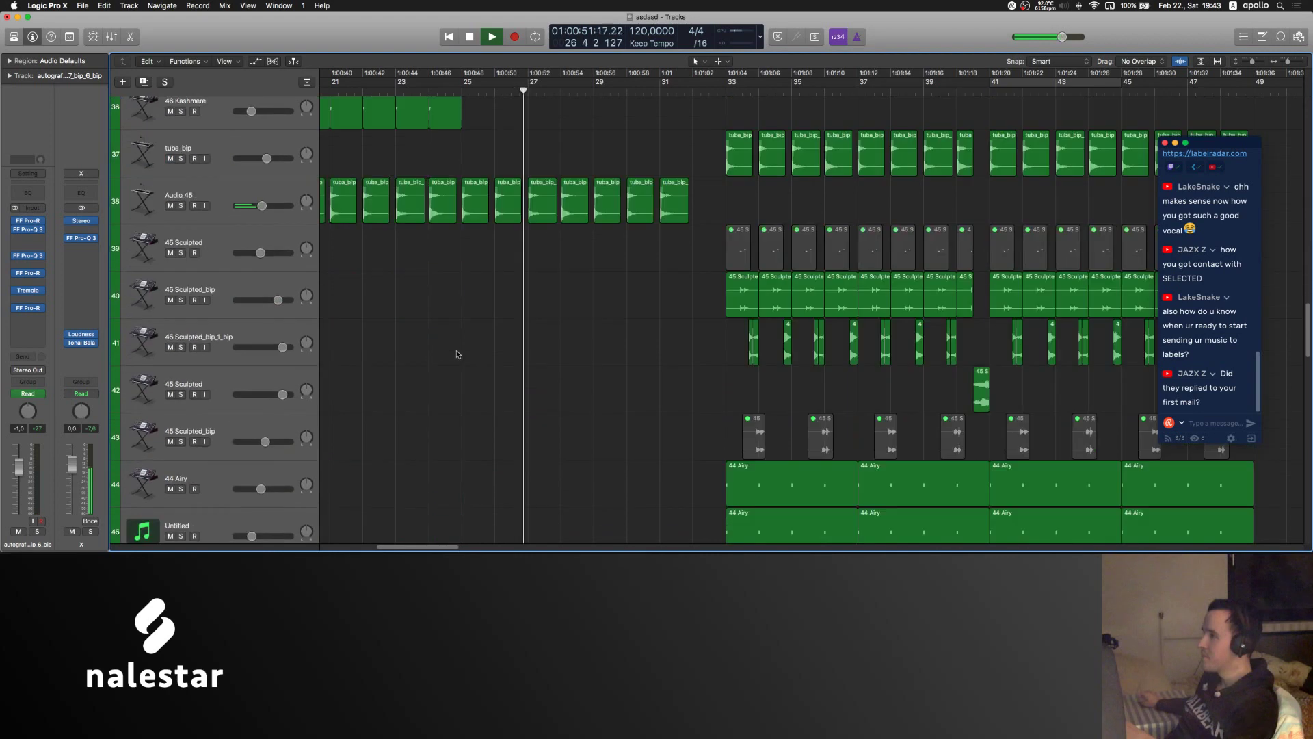
pyautogui.scroll(3, 459, 353)
pyautogui.click(461, 318)
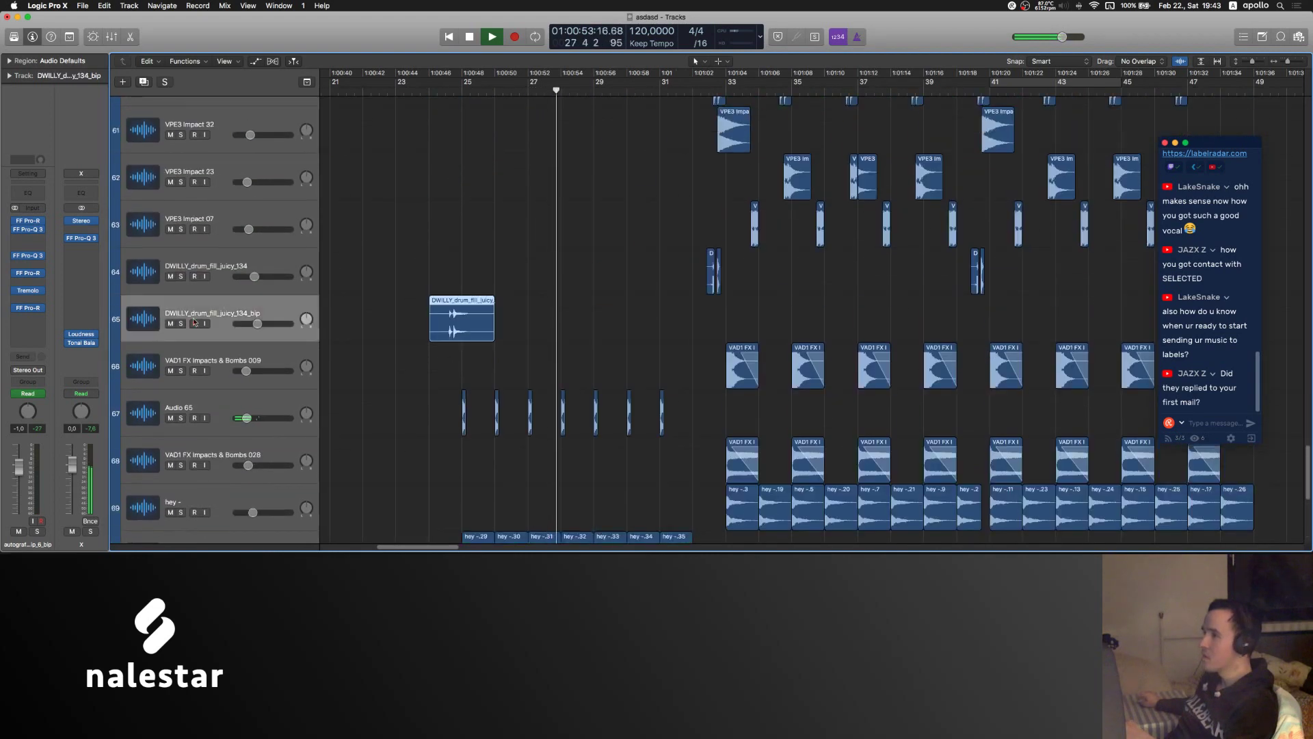
pyautogui.click(33, 238)
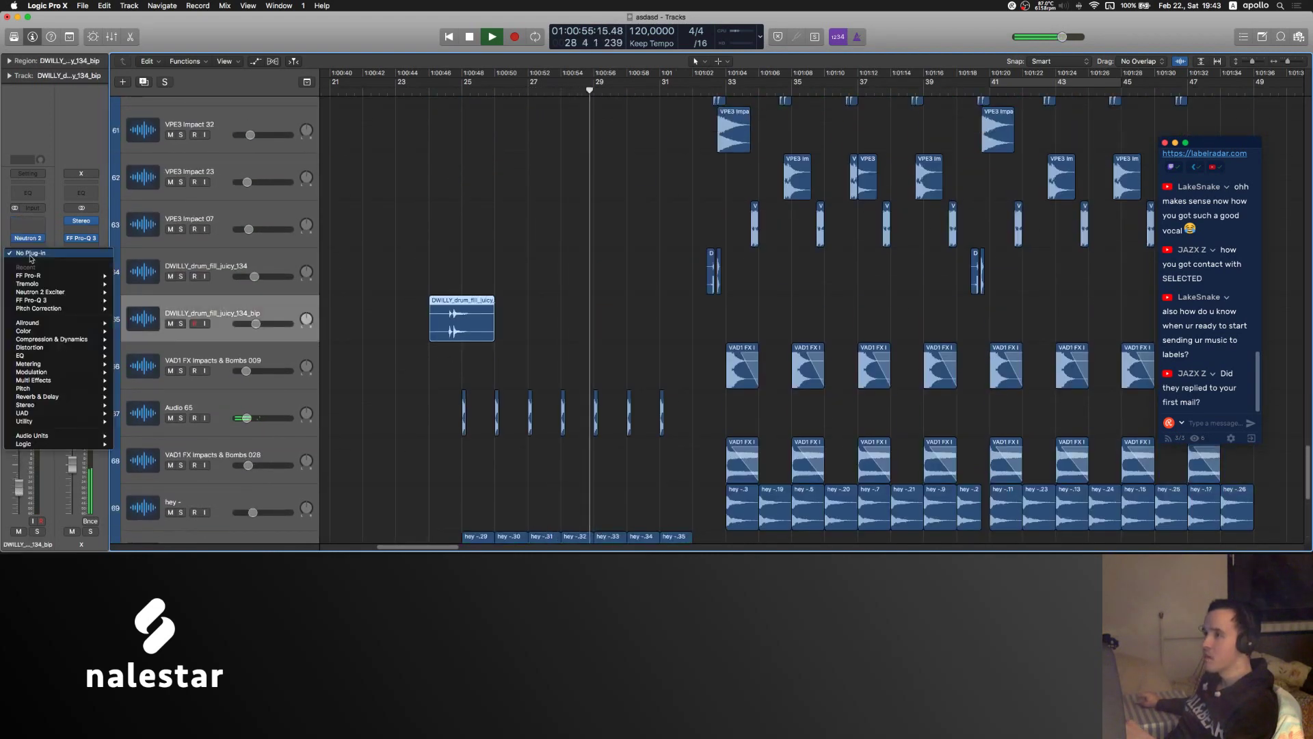
pyautogui.click(68, 302)
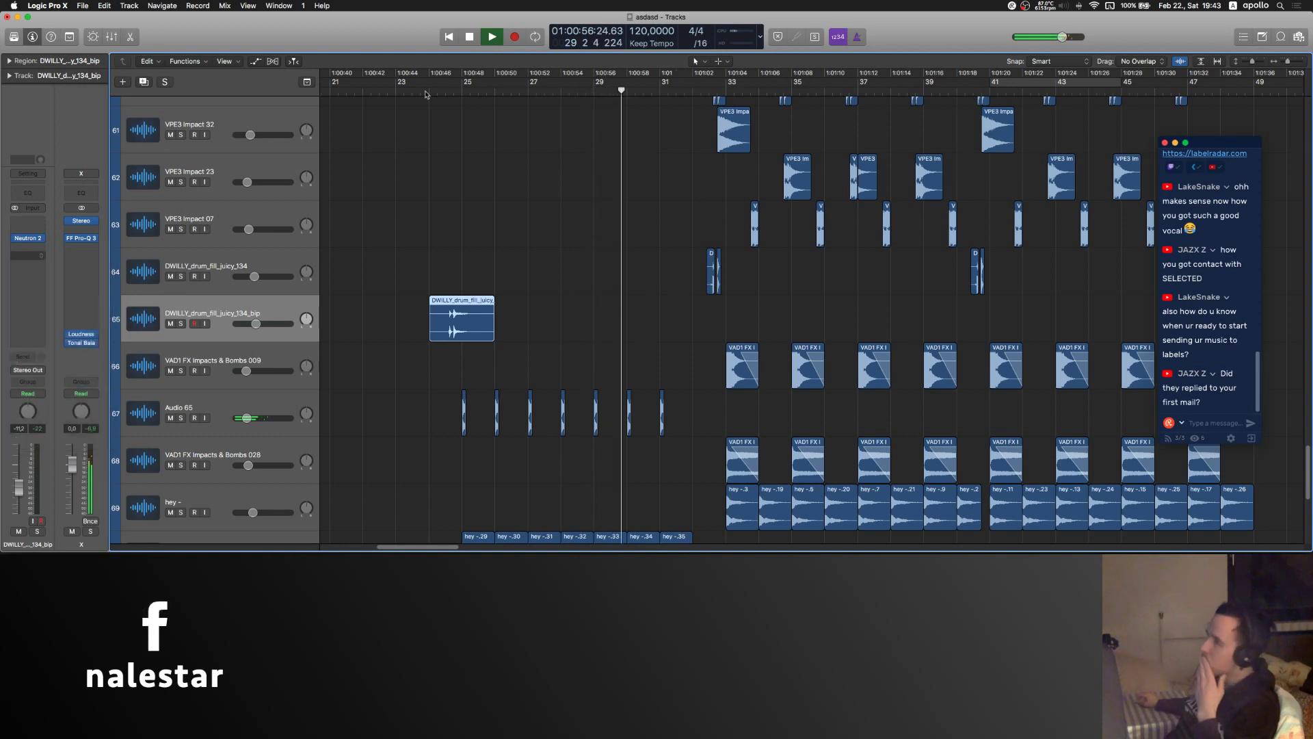
# - Play from bar 22 and EQ the drum fill with a high shelf at about -7.6 dB and a low cut near 311 Hz
pyautogui.hscroll(-5, 488, 93)
pyautogui.click(484, 91)
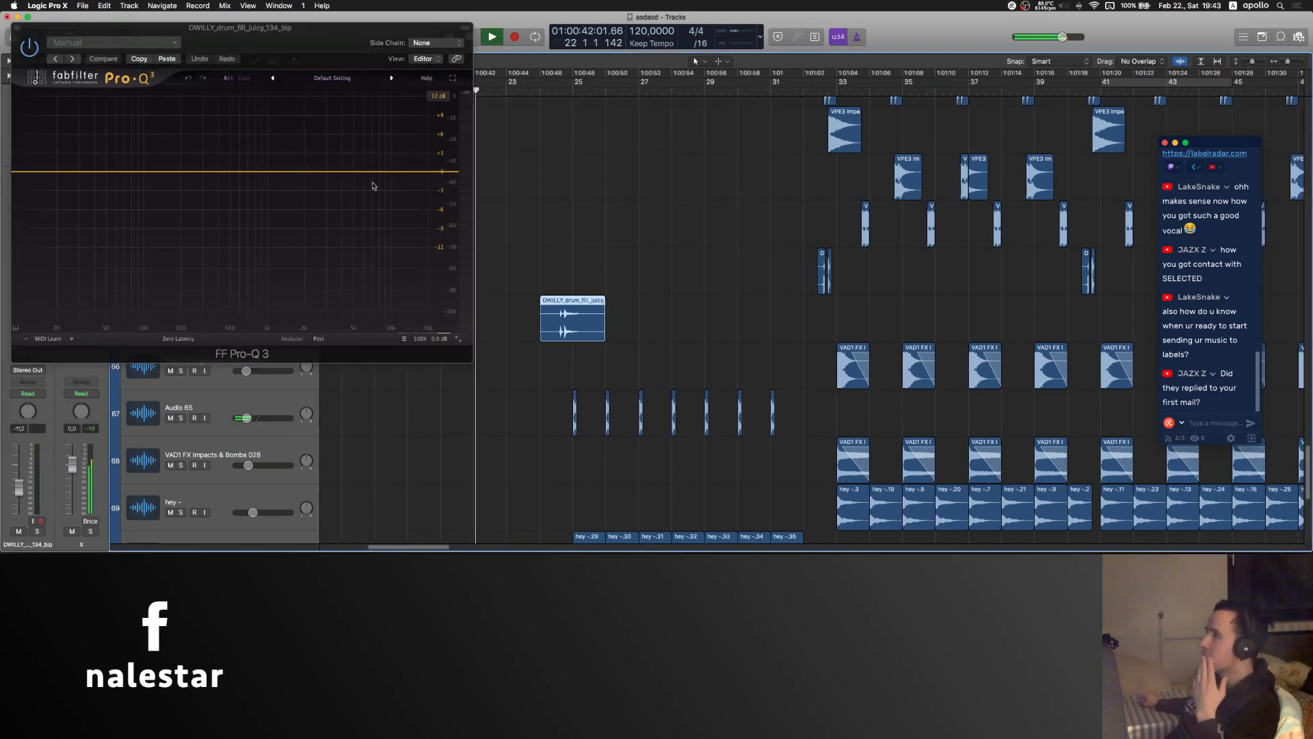
pyautogui.moveTo(377, 171)
pyautogui.mouseDown()
pyautogui.moveTo(405, 175)
pyautogui.moveTo(375, 189)
pyautogui.moveTo(370, 210)
pyautogui.moveTo(375, 195)
pyautogui.mouseUp()
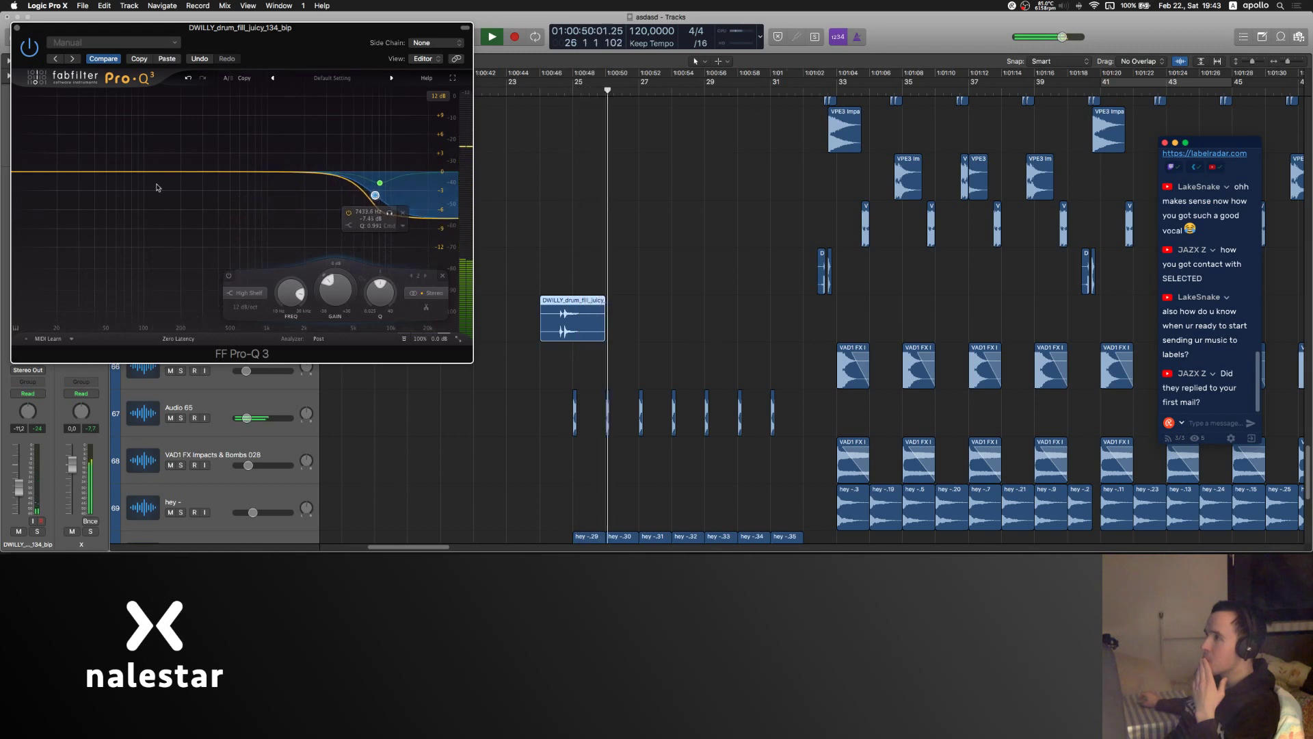
pyautogui.moveTo(41, 172); pyautogui.dragTo(205, 179)
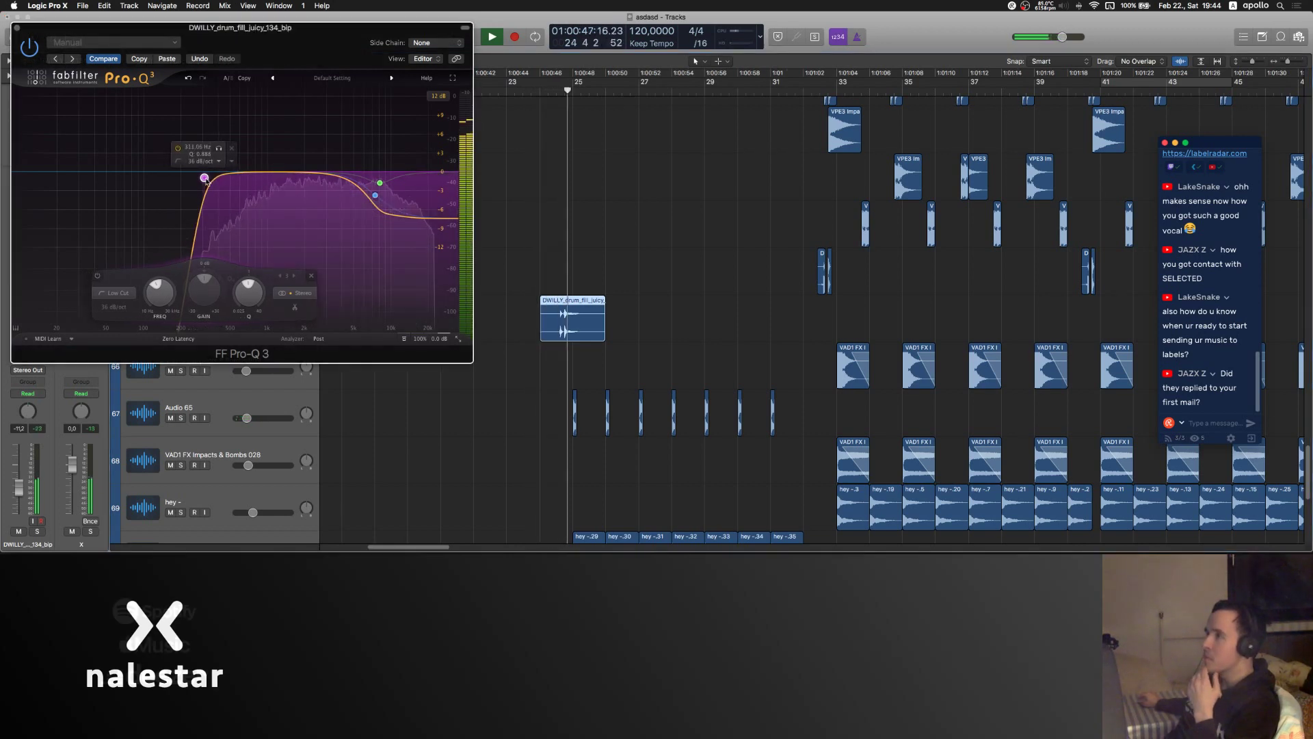
pyautogui.press('super+w')
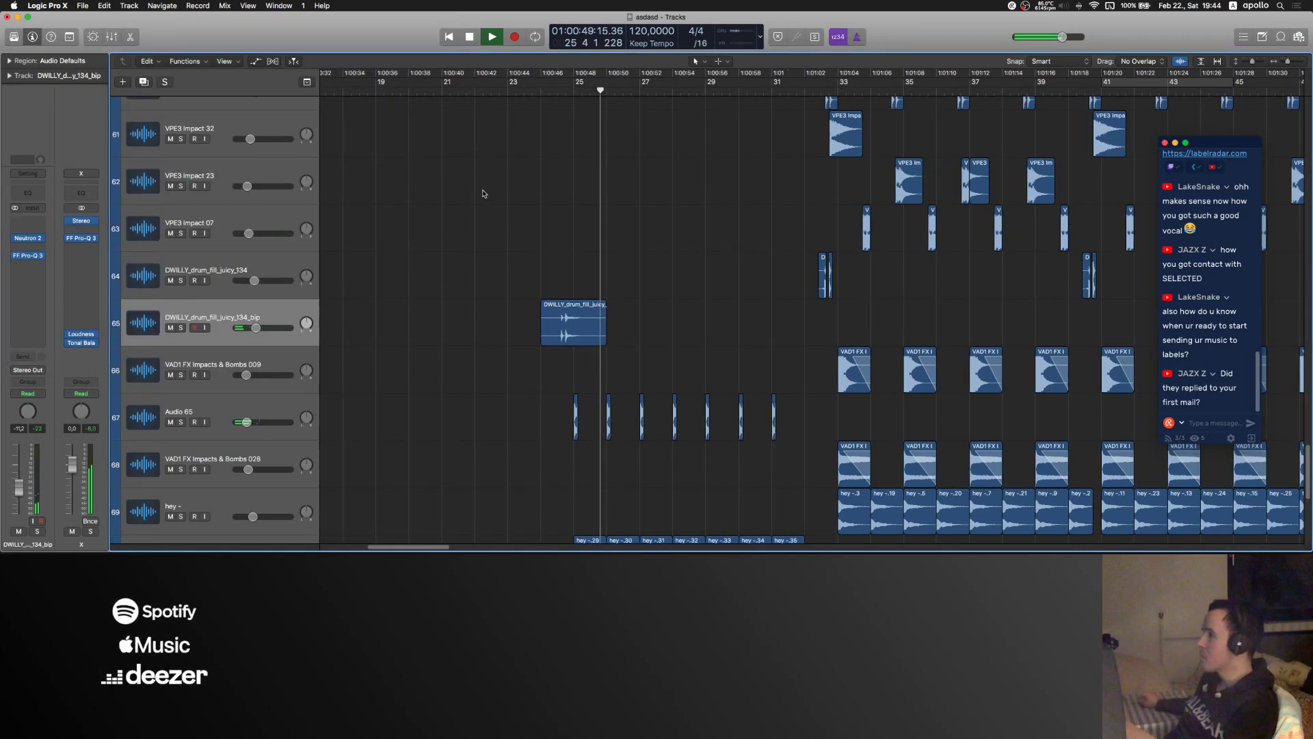
# - Raise the drum fill track's volume slightly
pyautogui.hscroll(-1, 483, 194)
pyautogui.scroll(-1, 569, 273)
pyautogui.hscroll(2, 569, 273)
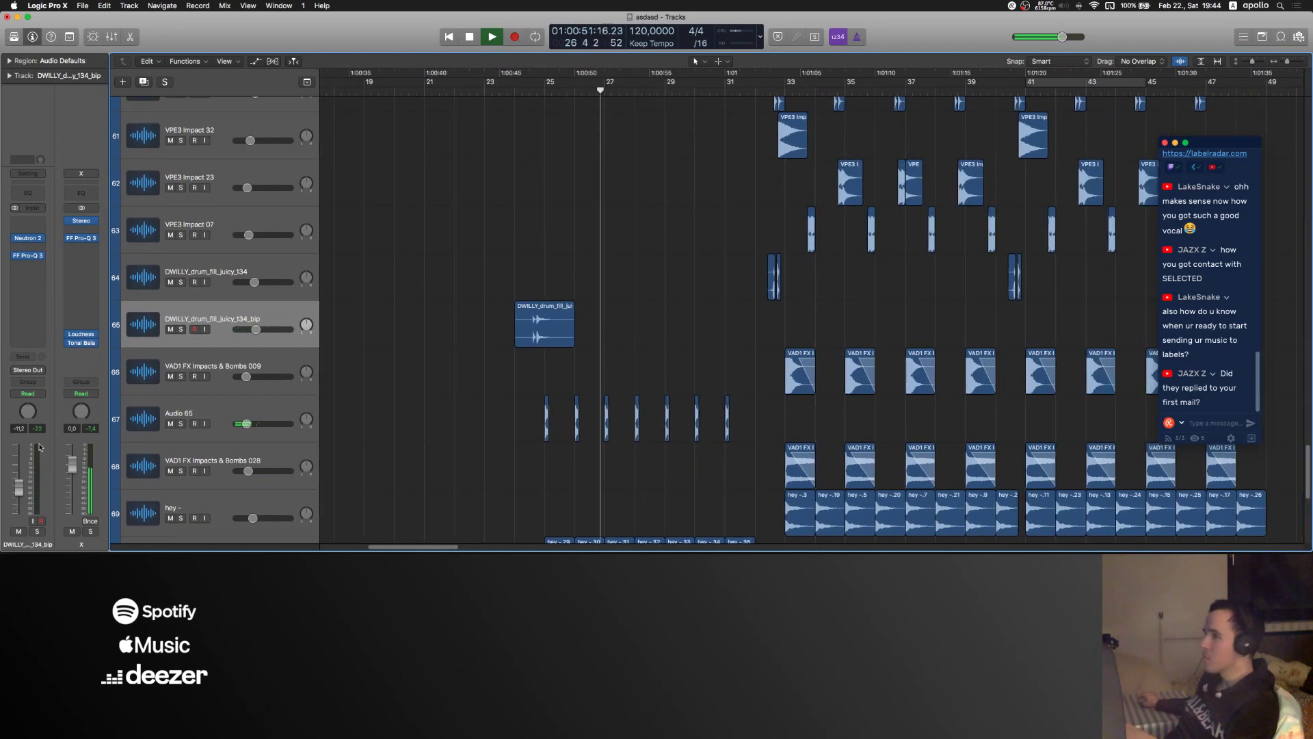
pyautogui.scroll(-2, 520, 251)
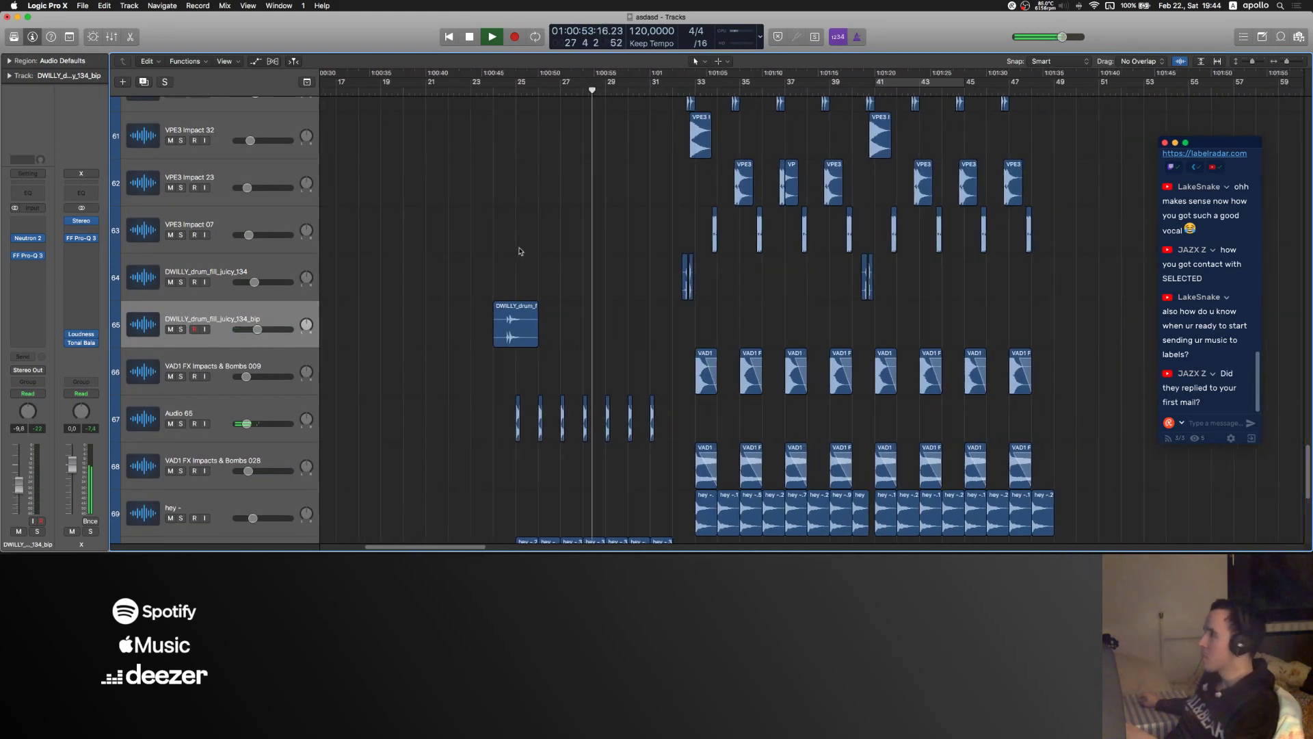
# - Add the Stereo plug-in after FF Pro-Q 3 on the perc low3_bip track
pyautogui.scroll(20, 519, 251)
pyautogui.hscroll(2, 513, 252)
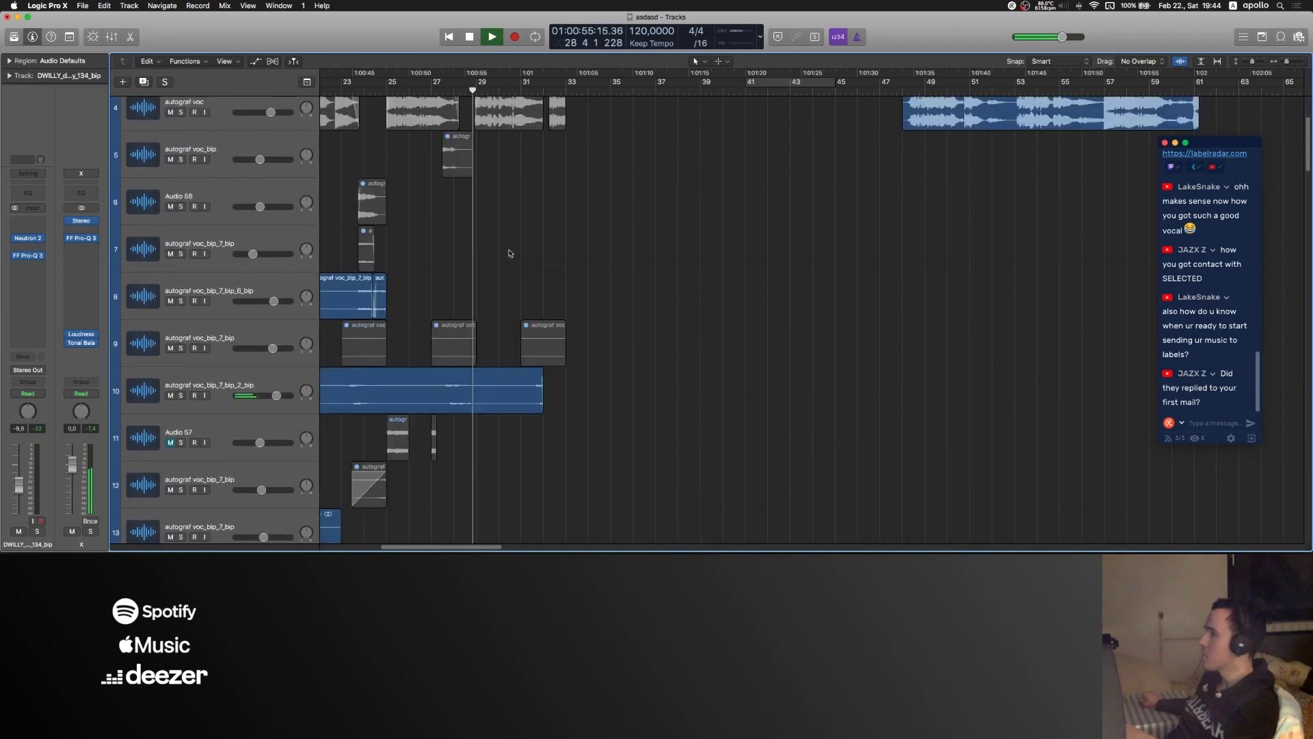
pyautogui.scroll(-20, 510, 253)
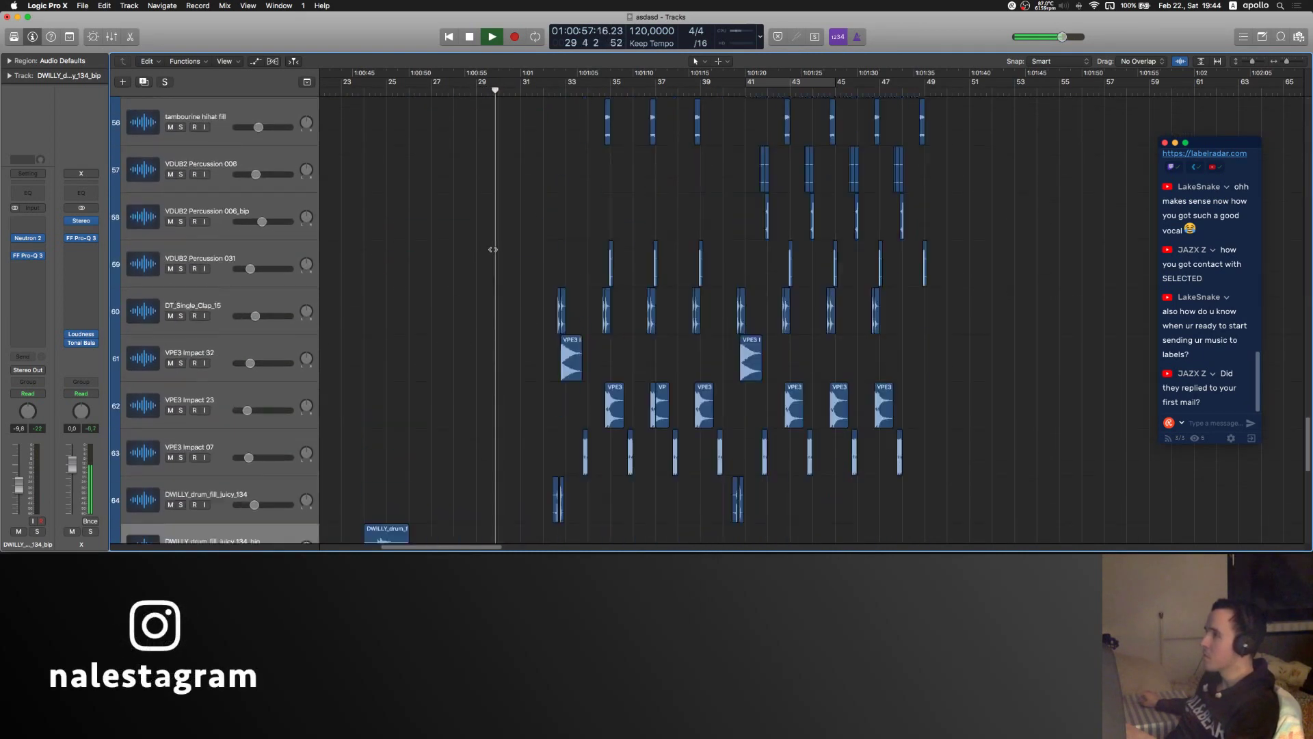
pyautogui.scroll(6, 493, 249)
pyautogui.click(216, 298)
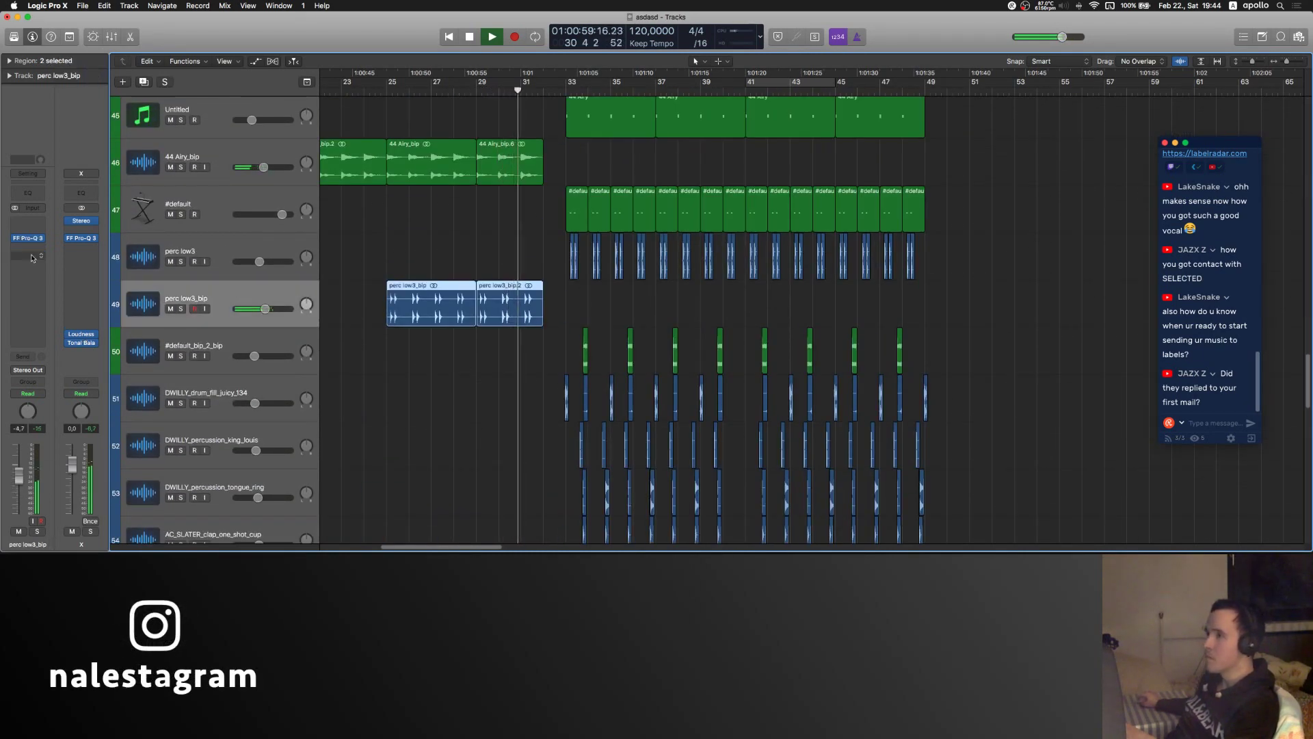
pyautogui.click(31, 257)
pyautogui.moveTo(28, 405)
pyautogui.moveTo(136, 496)
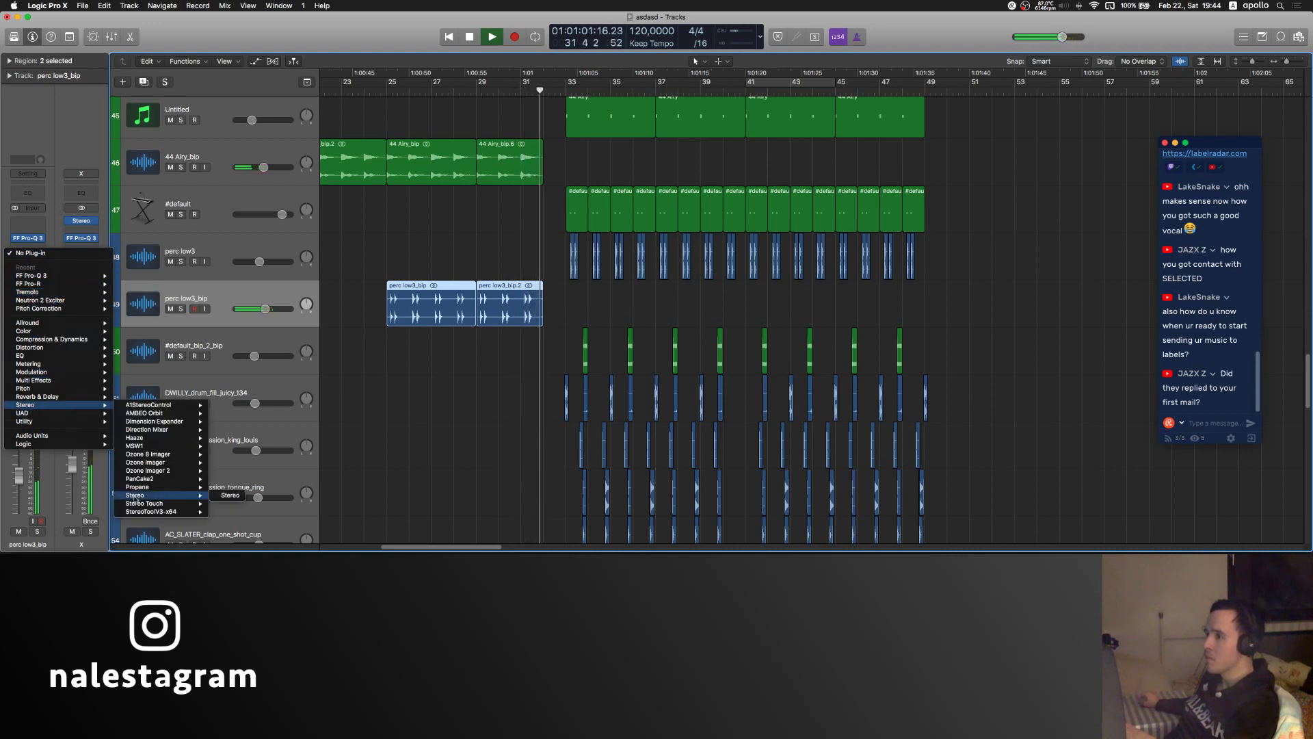
pyautogui.click(230, 496)
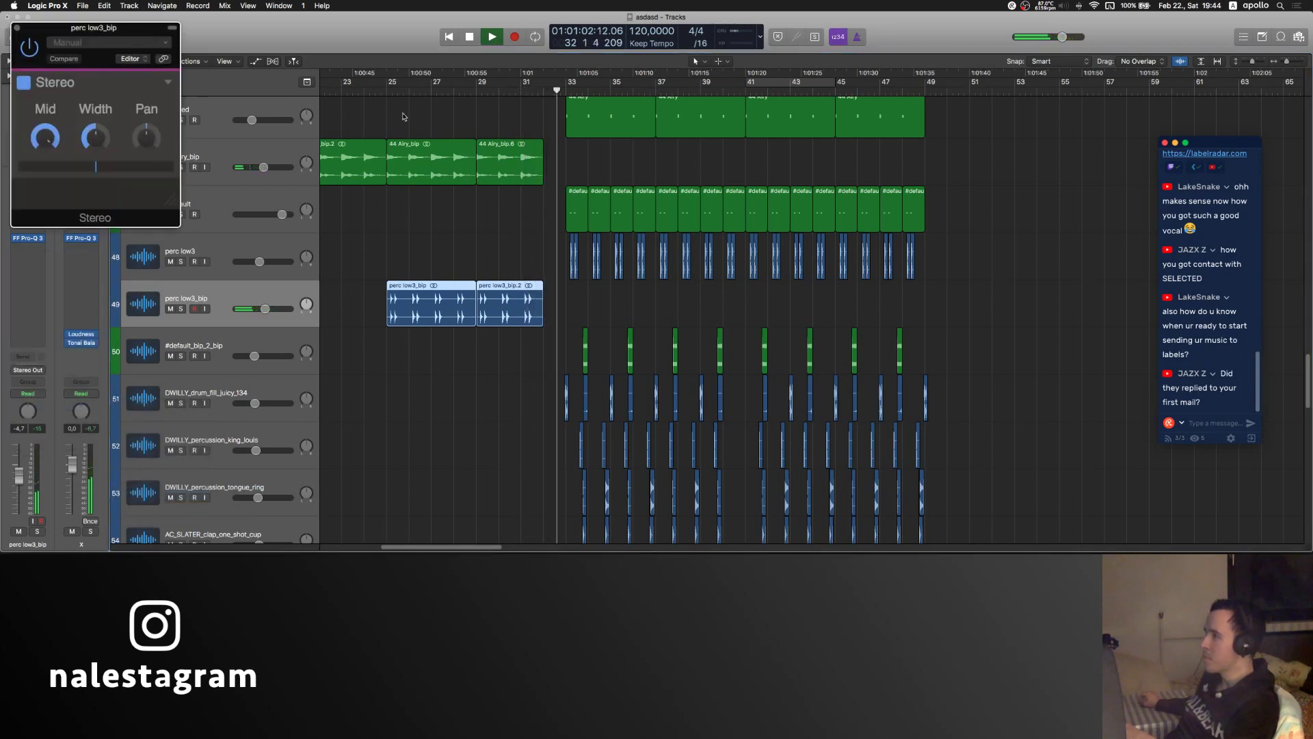
# - Play from bar 25, set the percussion's stereo width to about 81%, and lower the track's volume slightly
pyautogui.click(398, 89)
pyautogui.moveTo(95, 137); pyautogui.dragTo(96, 144)
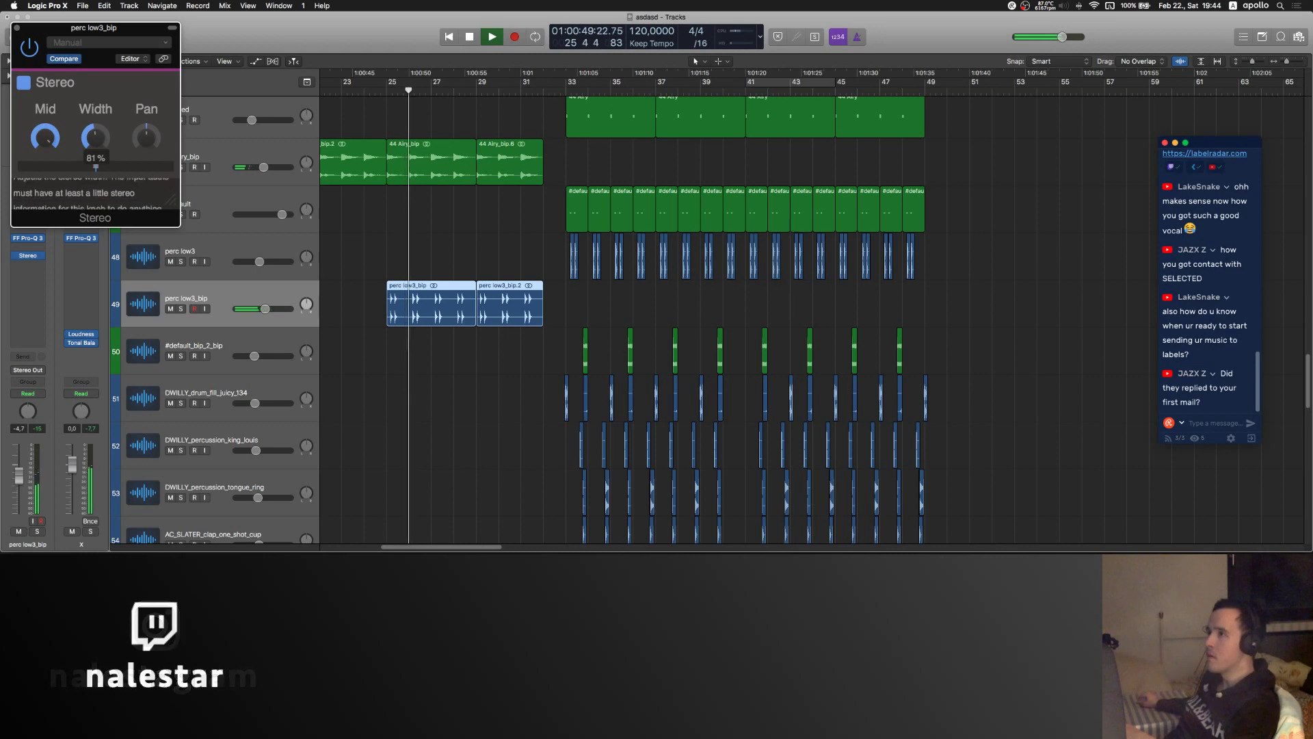
pyautogui.click(17, 27)
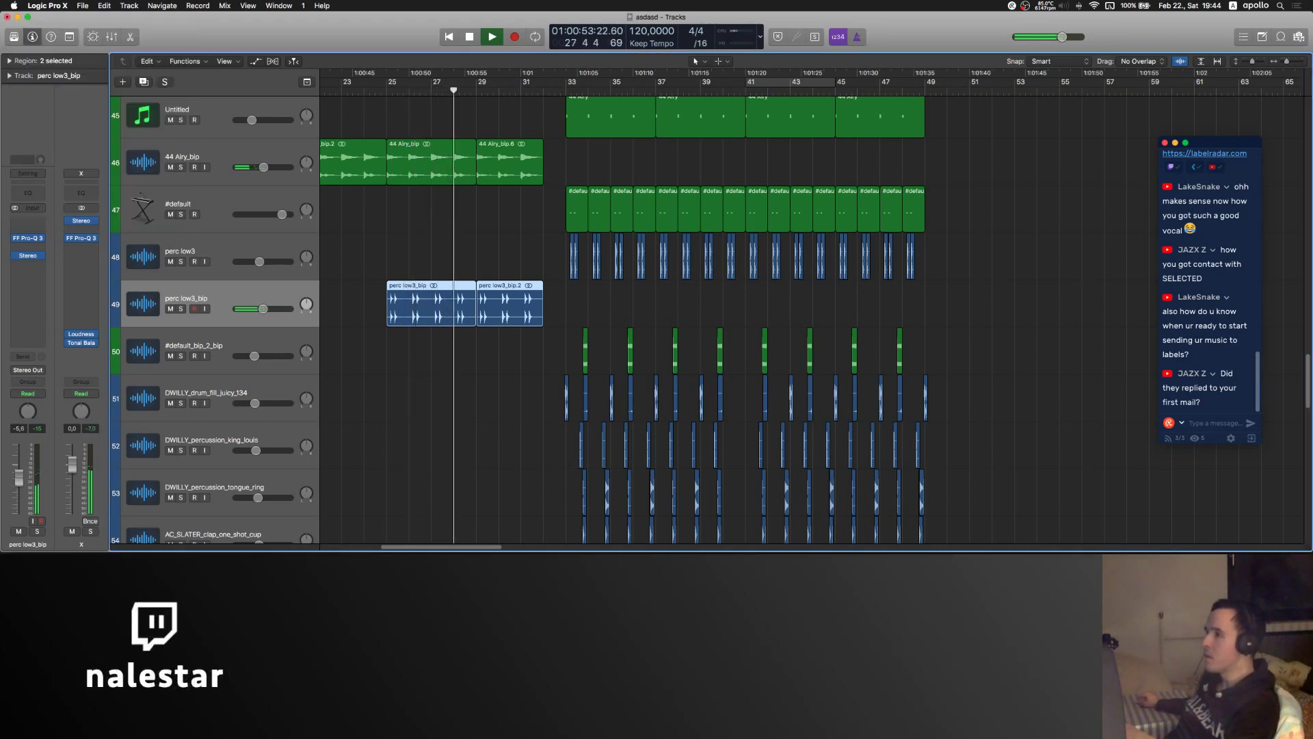
# - Add a second FF Pro-Q 3 on perc low3_bip and cut a narrow band near 1750 Hz by about 6 dB
pyautogui.click(28, 272)
pyautogui.moveTo(41, 293)
pyautogui.click(130, 292)
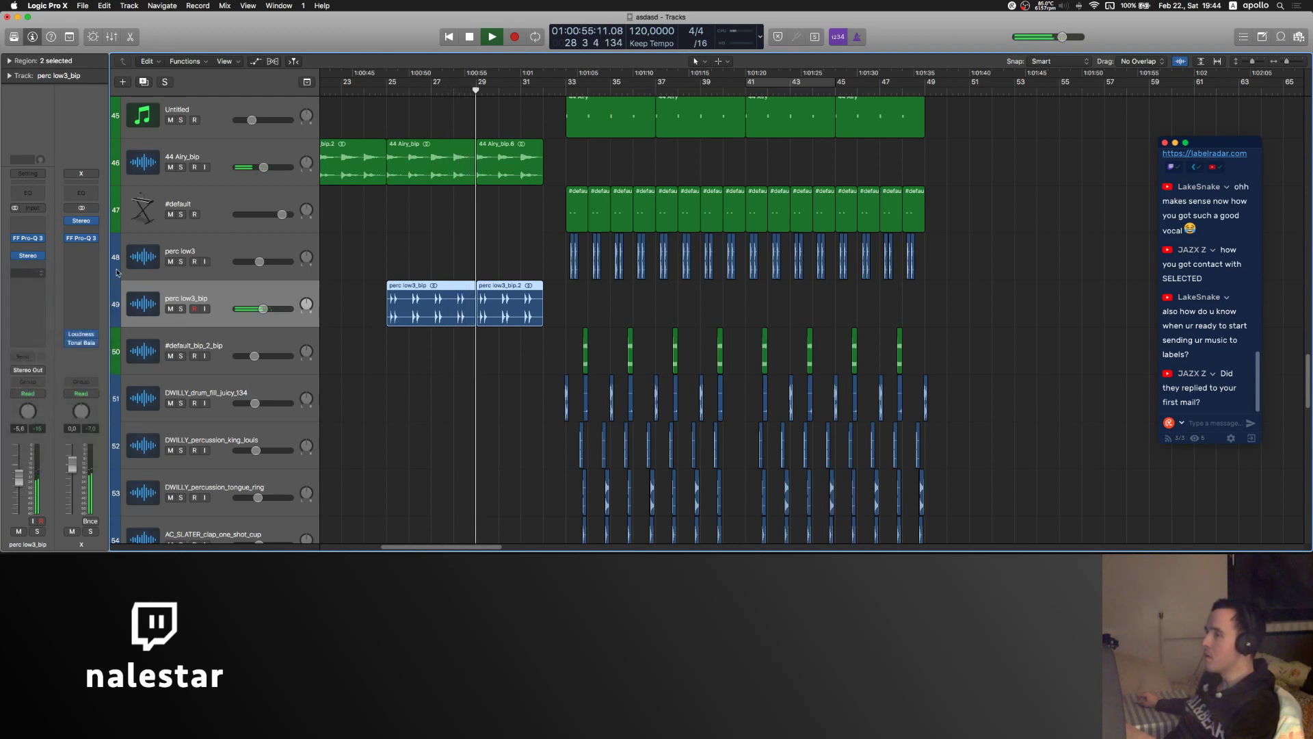
pyautogui.moveTo(328, 172); pyautogui.dragTo(297, 187)
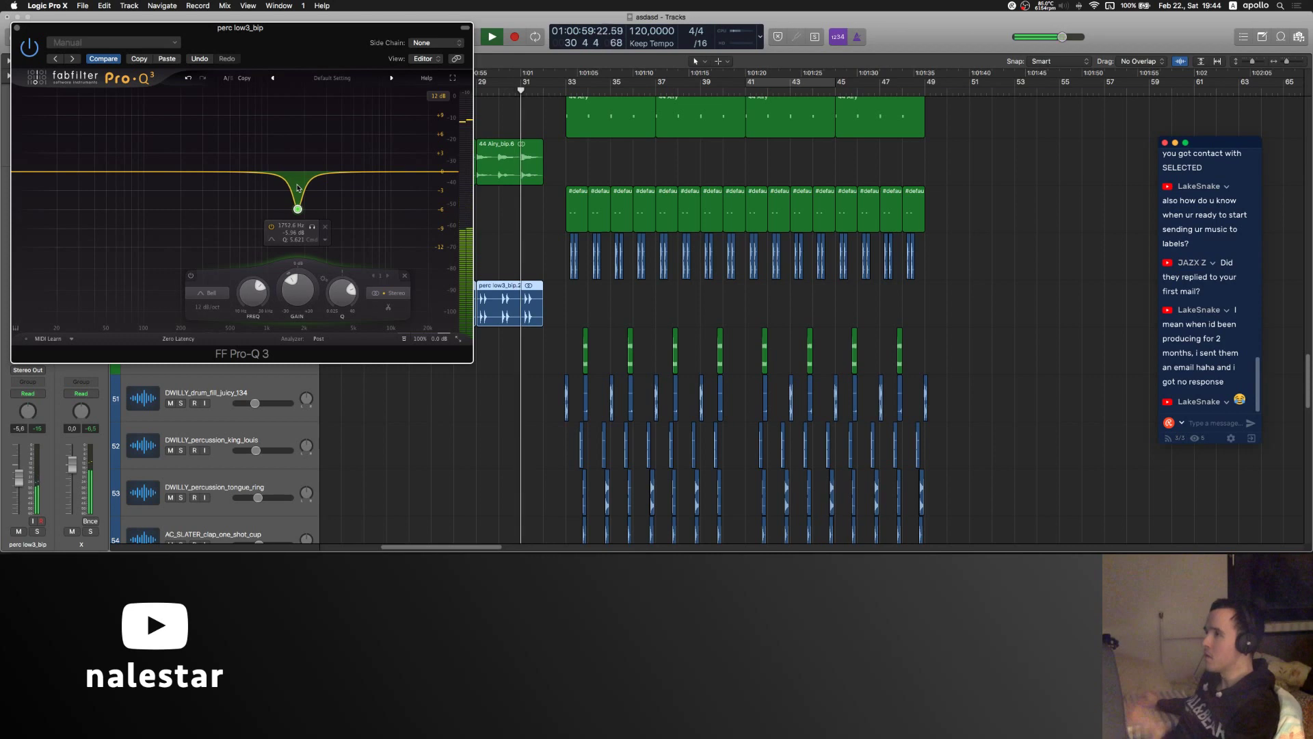
# - Add a bell cut of about -5.8 dB near 154 Hz, audition it from bar 25, then close the EQ and stop playback
pyautogui.click(176, 186)
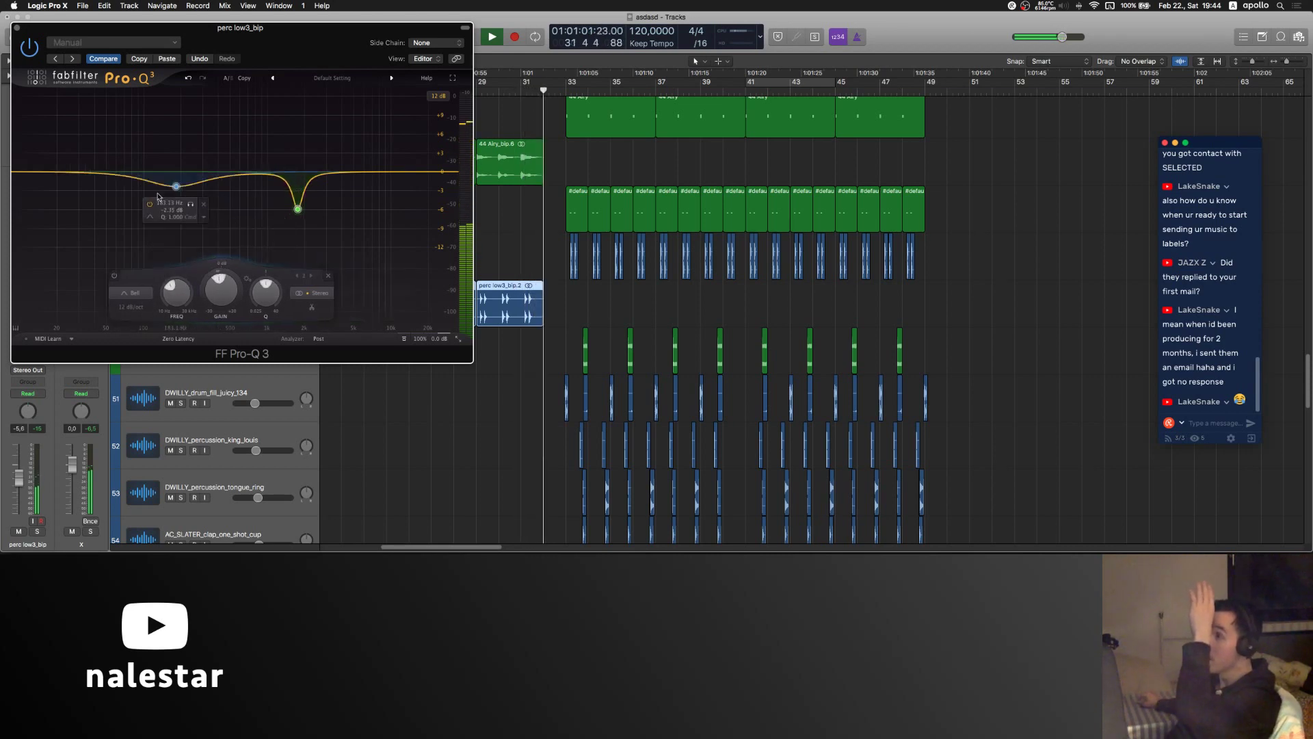
pyautogui.moveTo(177, 186); pyautogui.dragTo(166, 201)
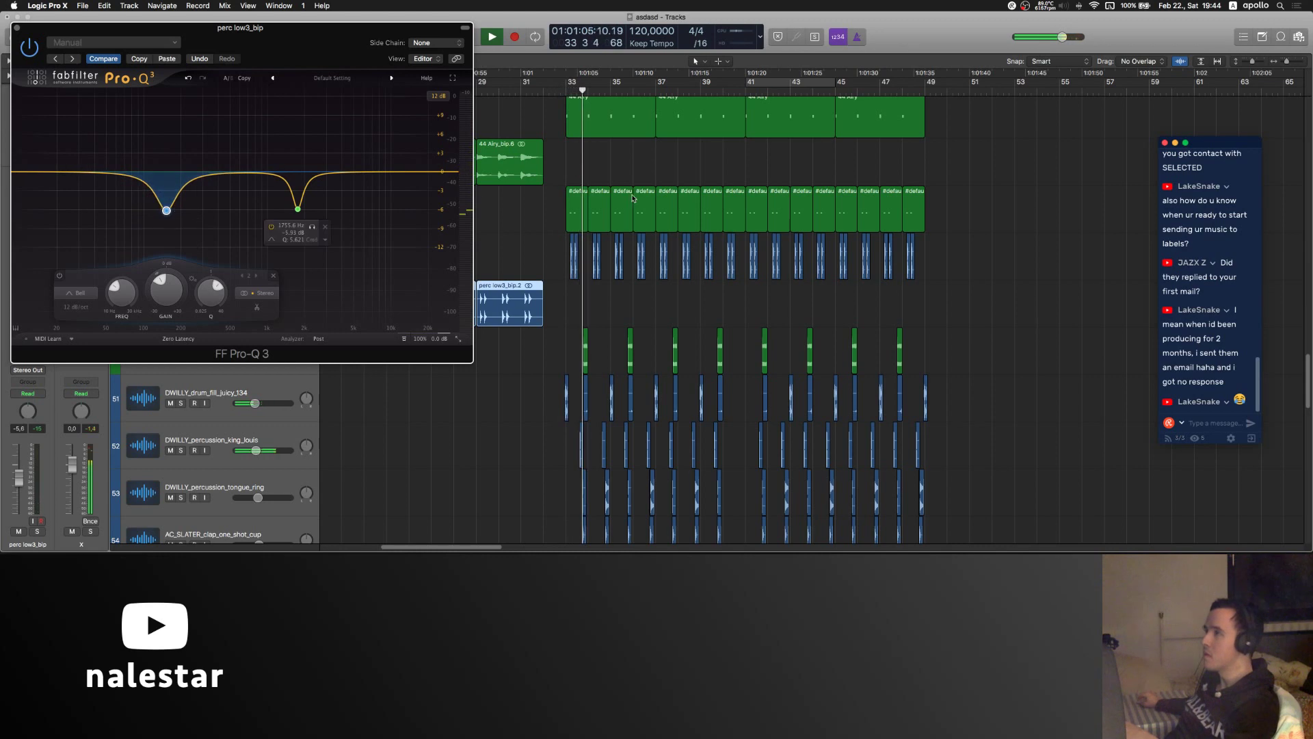
pyautogui.press('space')
pyautogui.press('space')
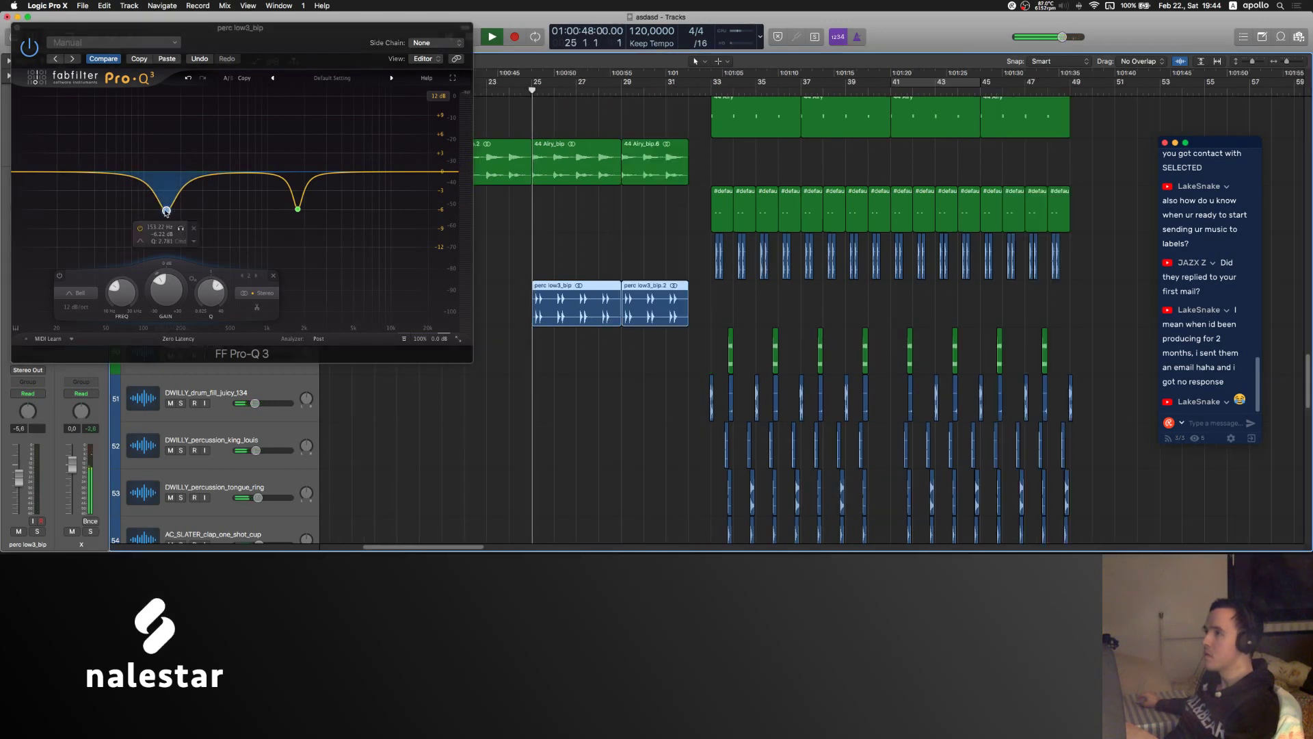
pyautogui.moveTo(165, 210); pyautogui.dragTo(166, 209)
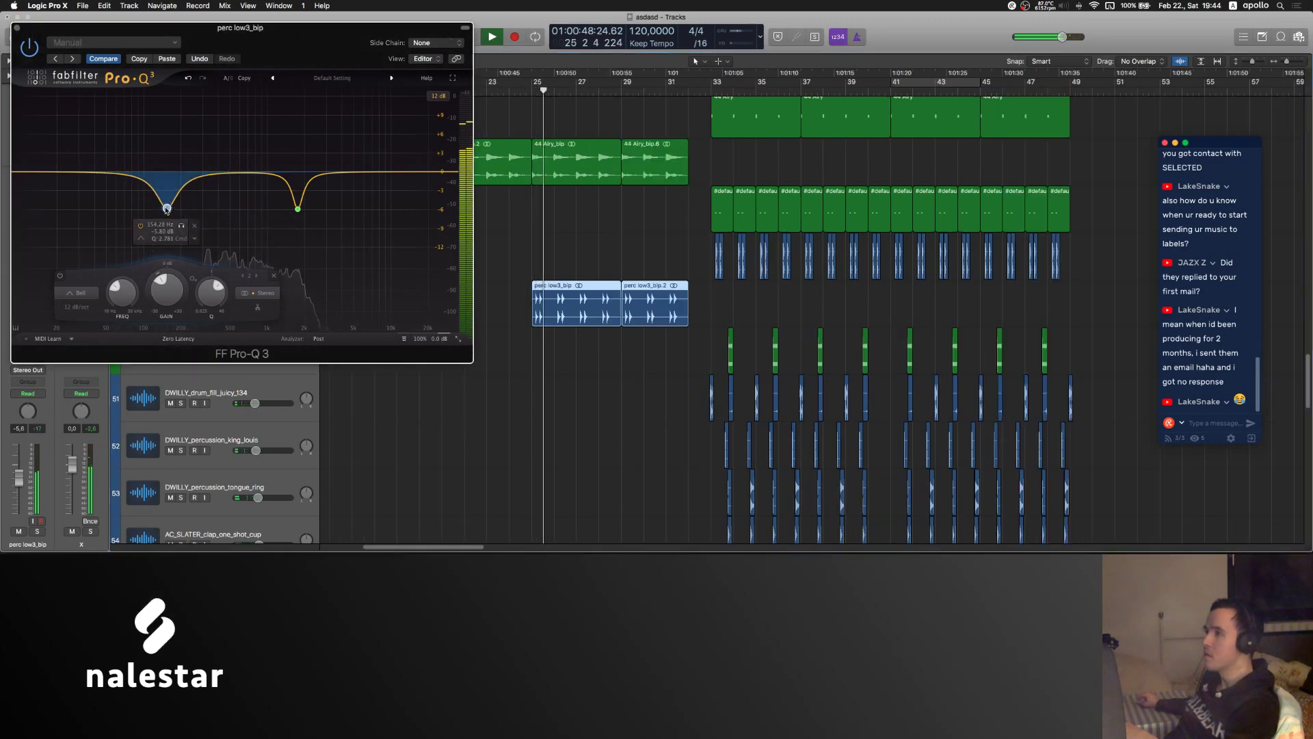
pyautogui.click(16, 28)
pyautogui.click(483, 327)
pyautogui.press('space')
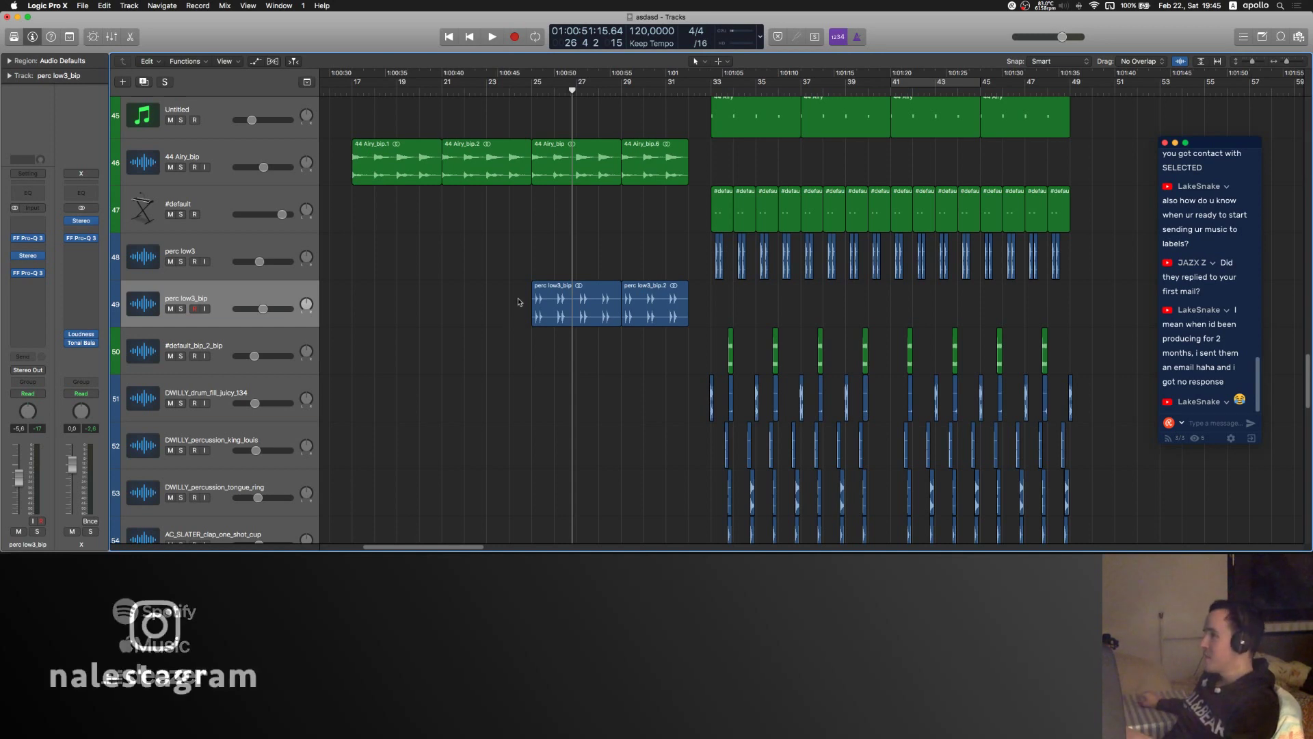
pyautogui.scroll(15, 518, 302)
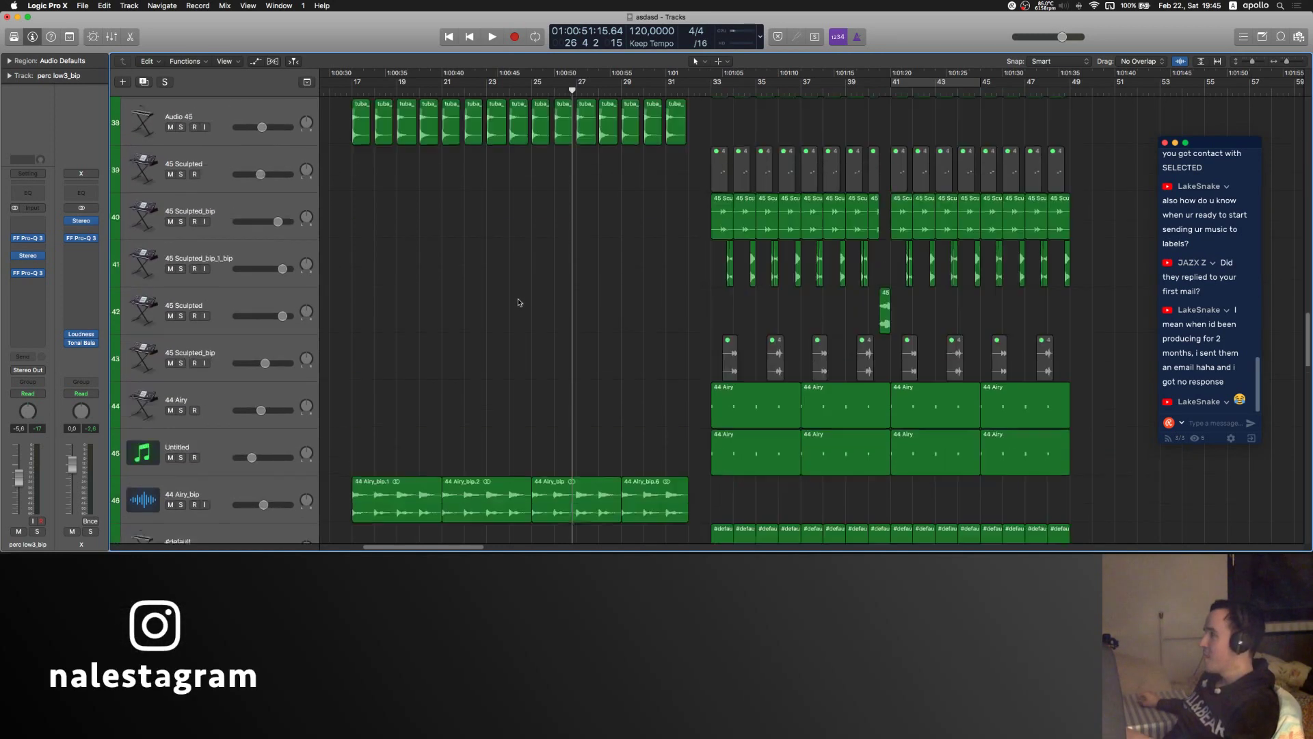
pyautogui.scroll(6, 518, 302)
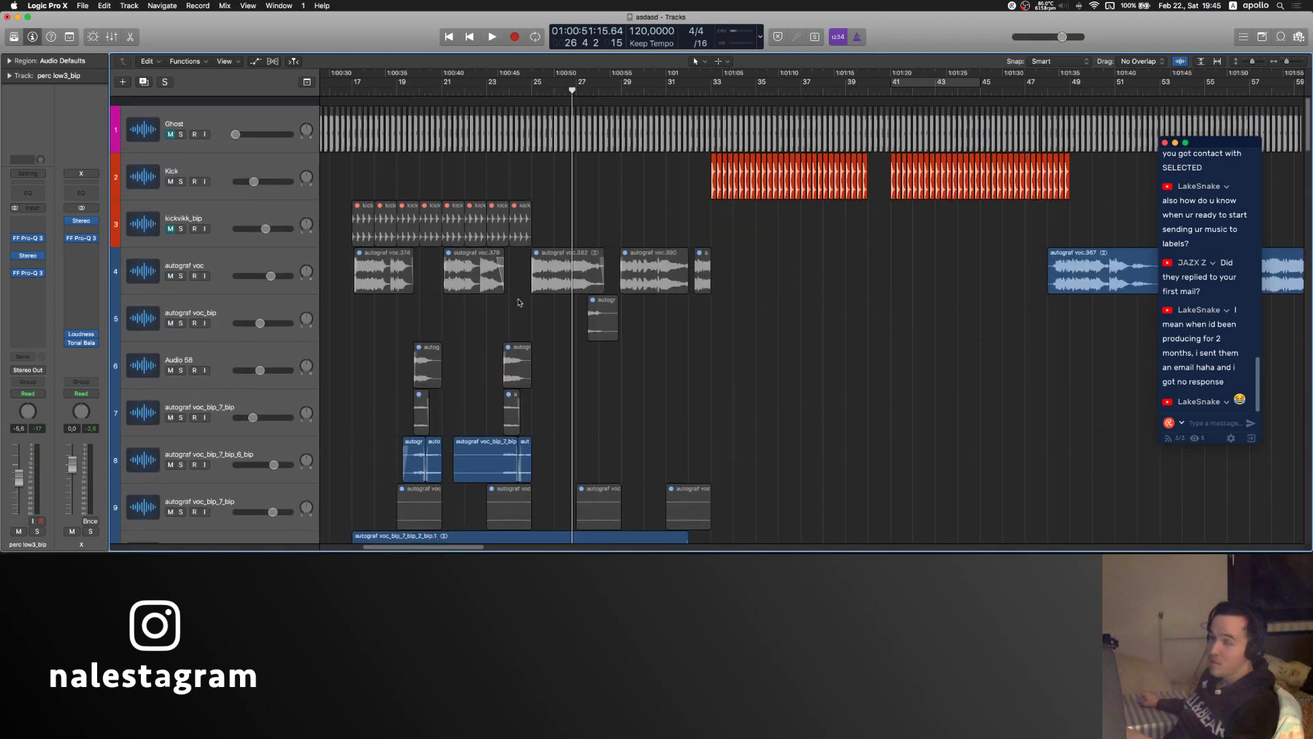